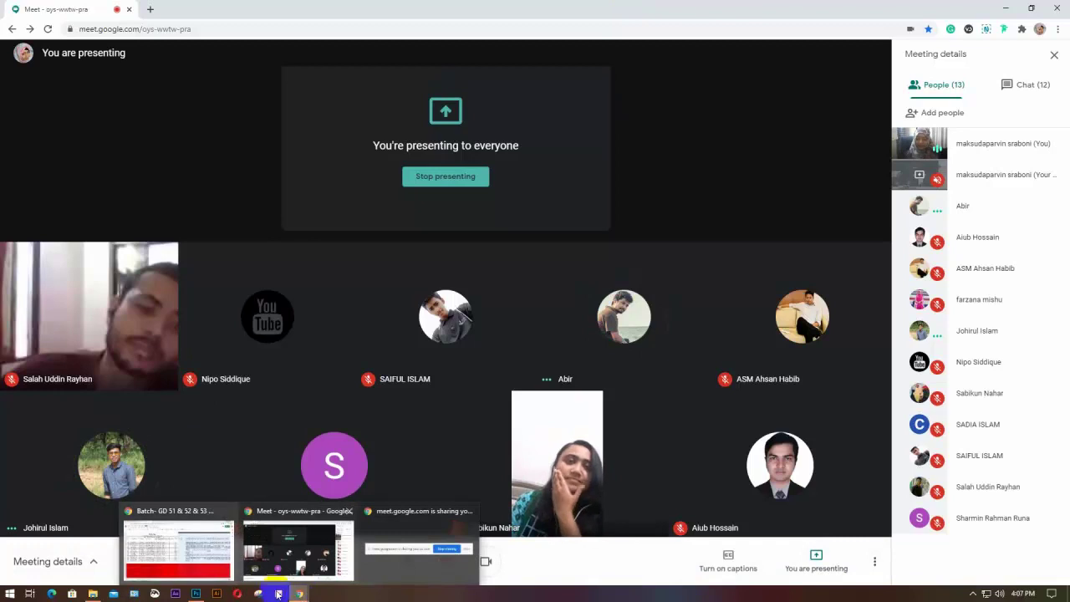
Step: Switch to the batch attendance spreadsheet and hide columns K to U on the GD 51 sheet
click(197, 562)
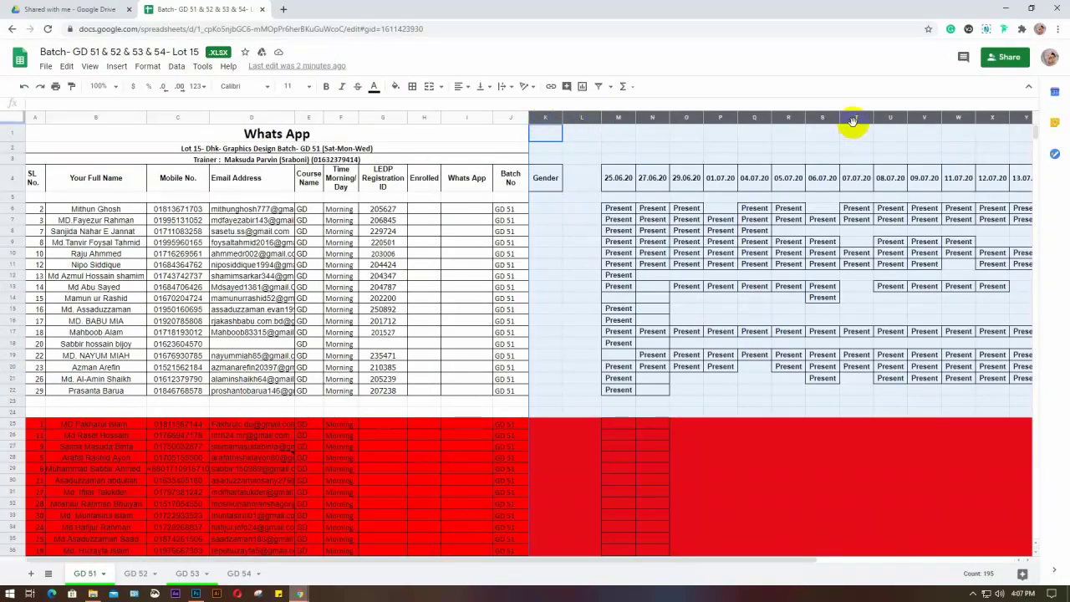
click(769, 132)
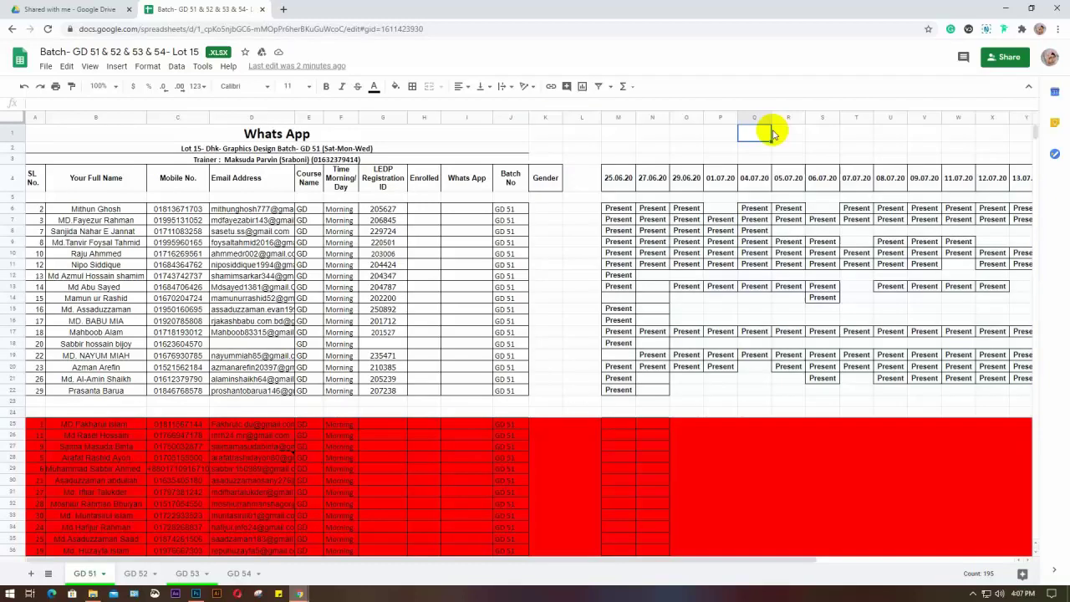
click(545, 117)
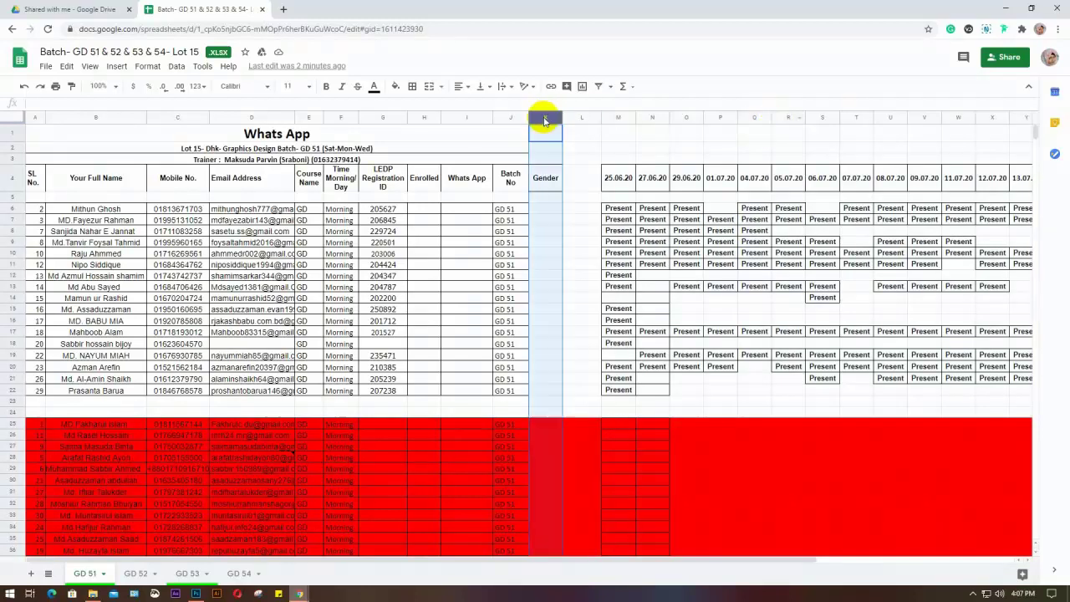
shift+click(894, 119)
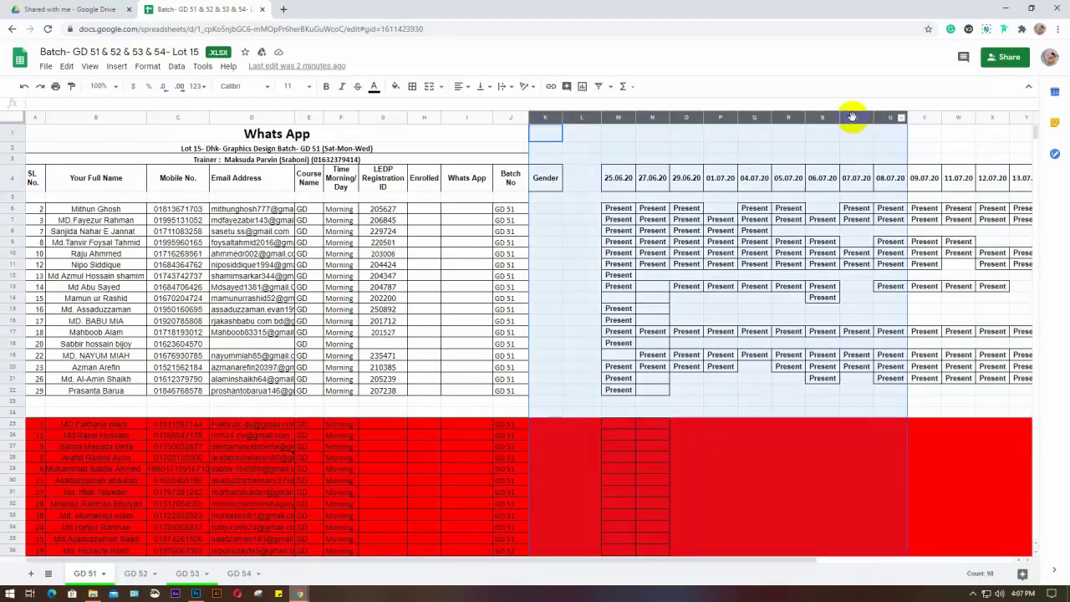
right_click(852, 117)
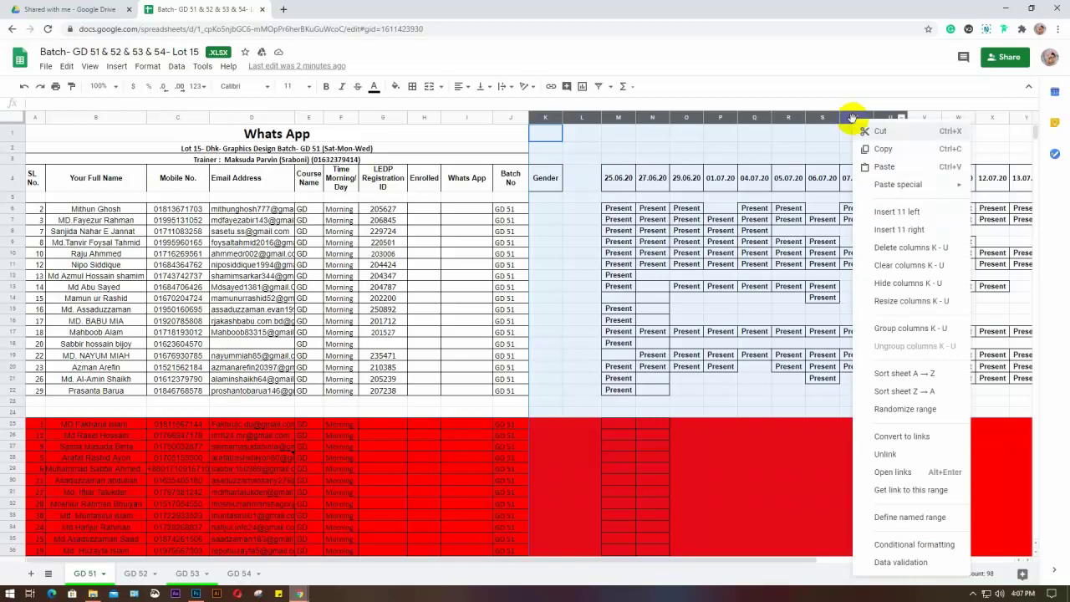
click(899, 284)
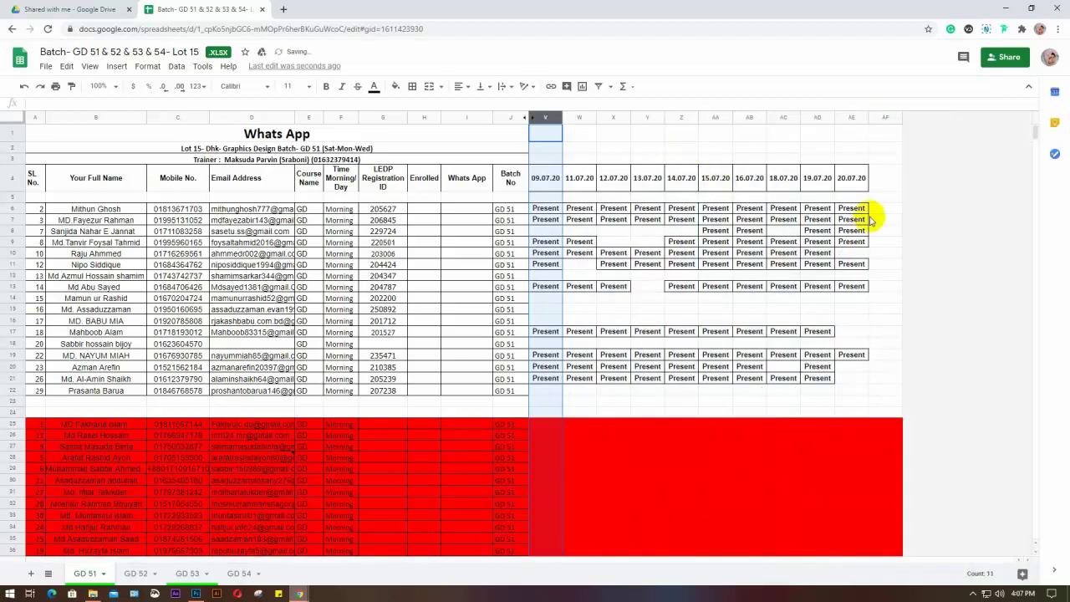
Step: Hide columns V to AD, covering the dates 09.07.20 to 19.07.20, on the GD 51 sheet
click(14, 243)
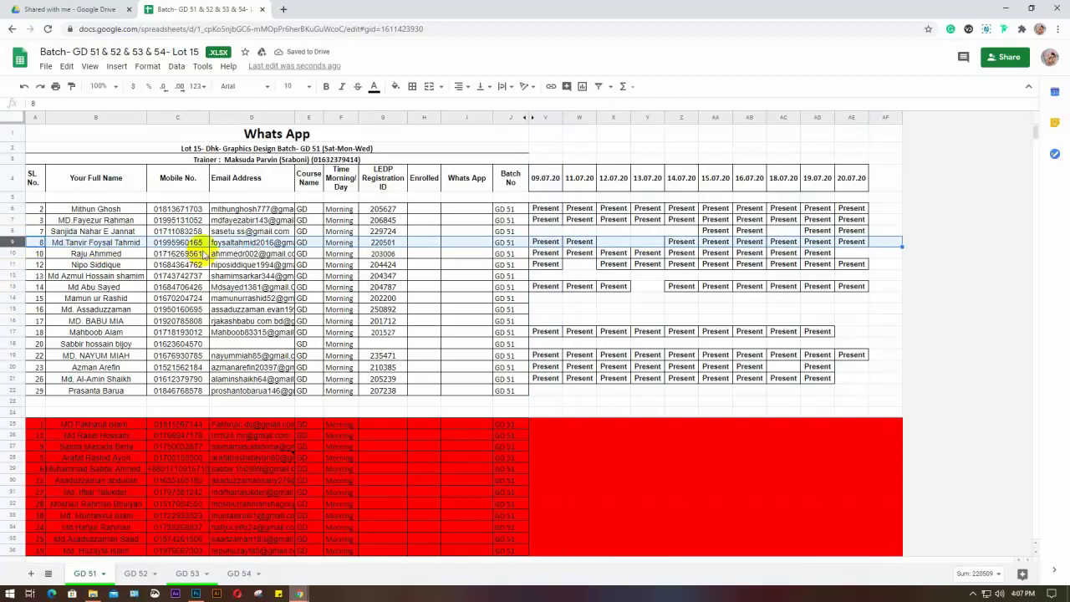
click(806, 118)
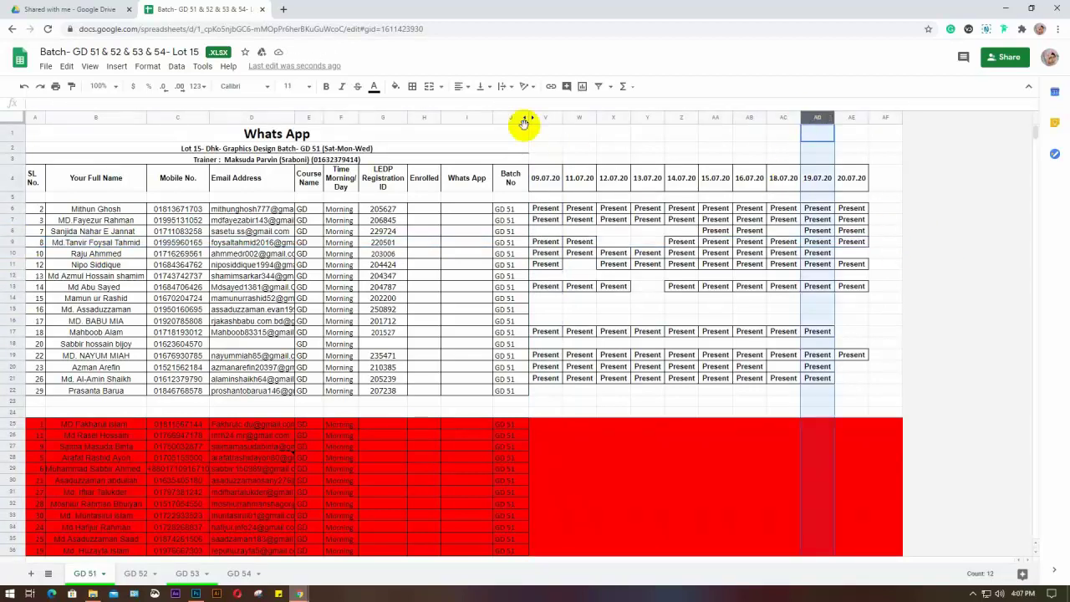
shift+click(544, 117)
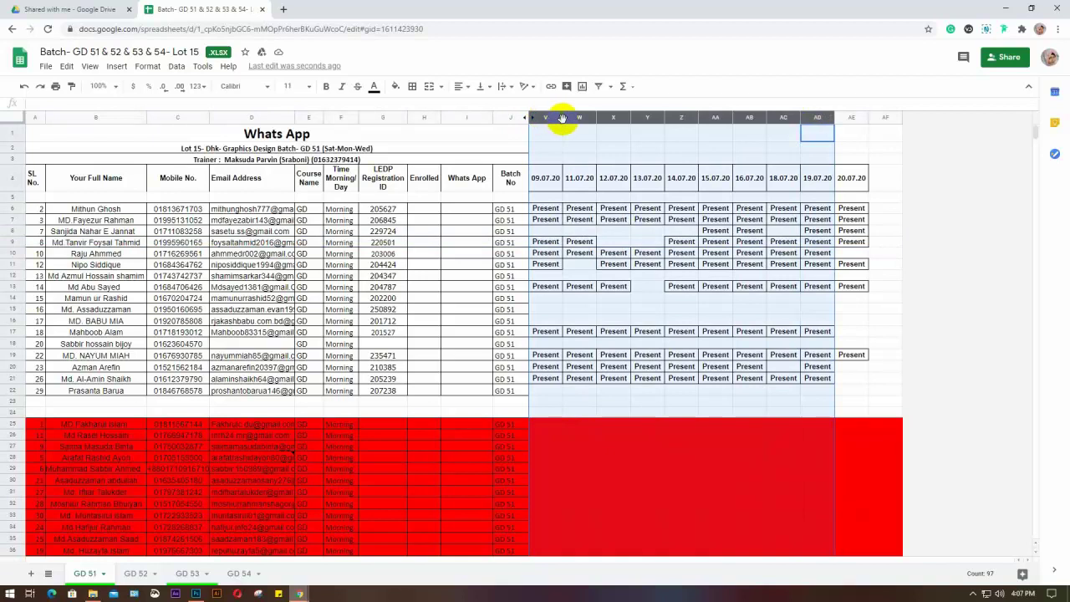
right_click(580, 117)
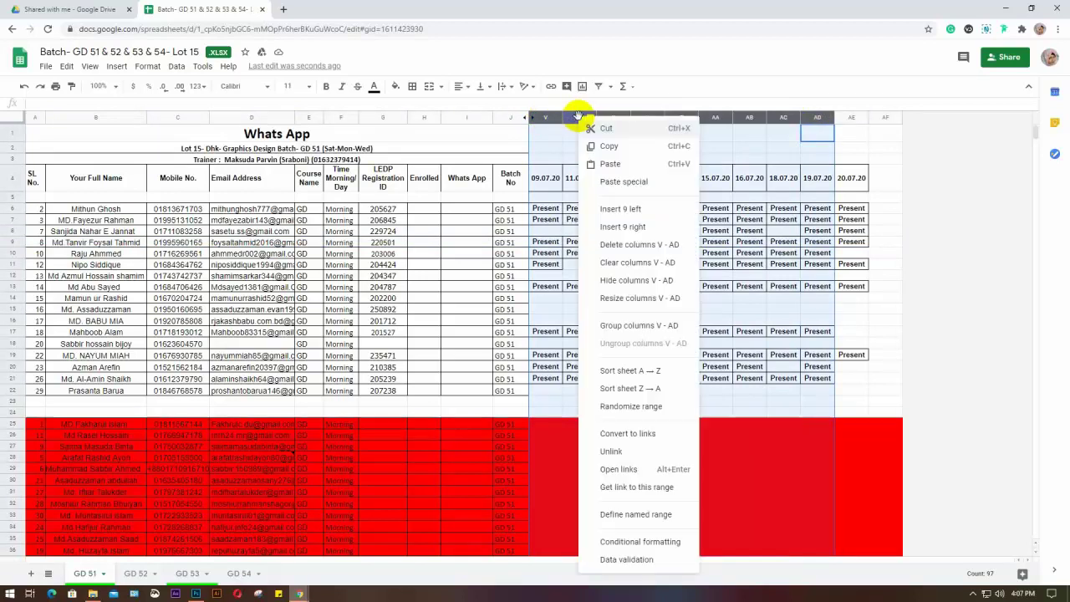
click(621, 281)
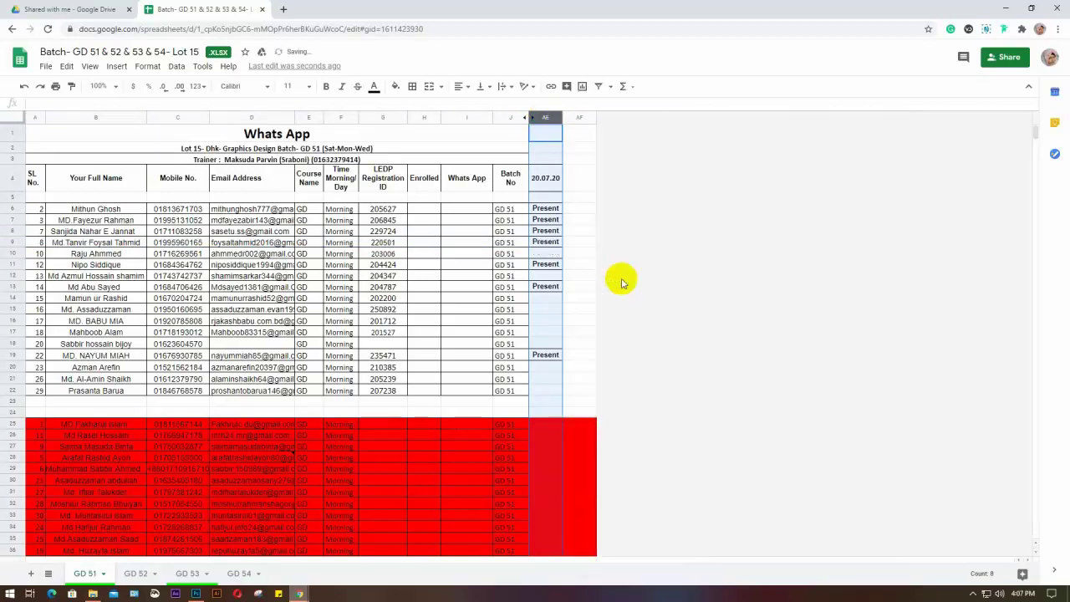
Step: Restore the spreadsheet window from full size and narrow it so the meeting's participant list shows beside it
click(1031, 8)
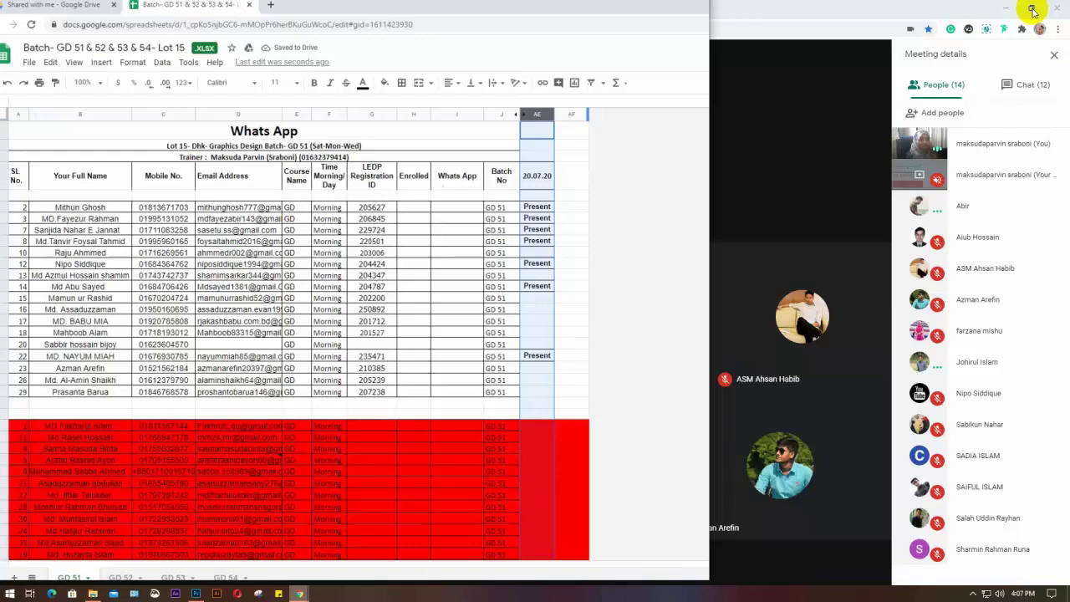
drag(716, 210, 613, 215)
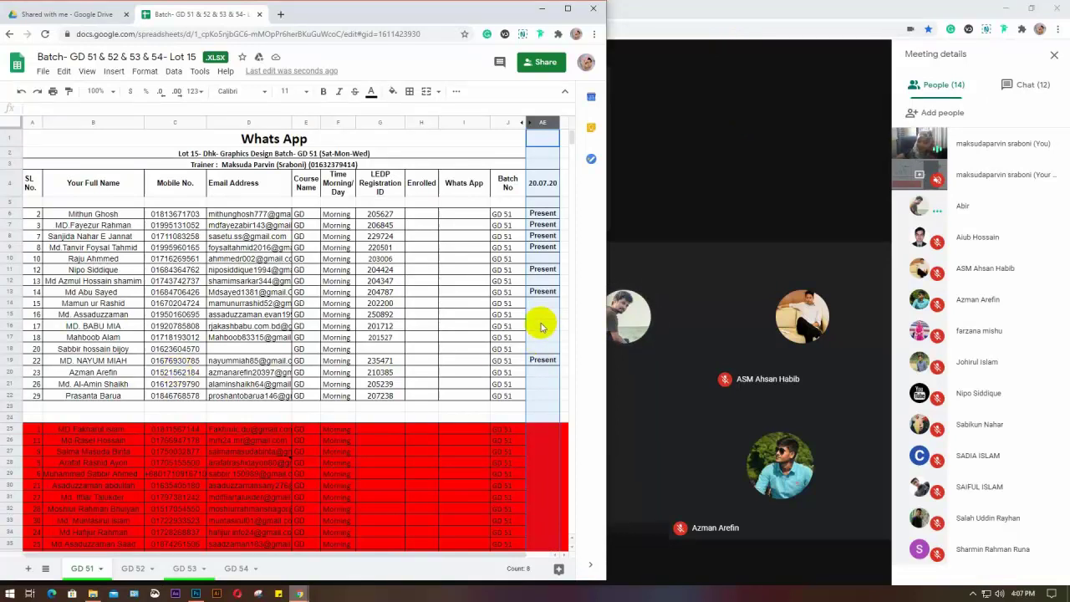
Step: Find WhatsApp by searching Windows for "what", launch it, and minimize the spreadsheet window
click(8, 596)
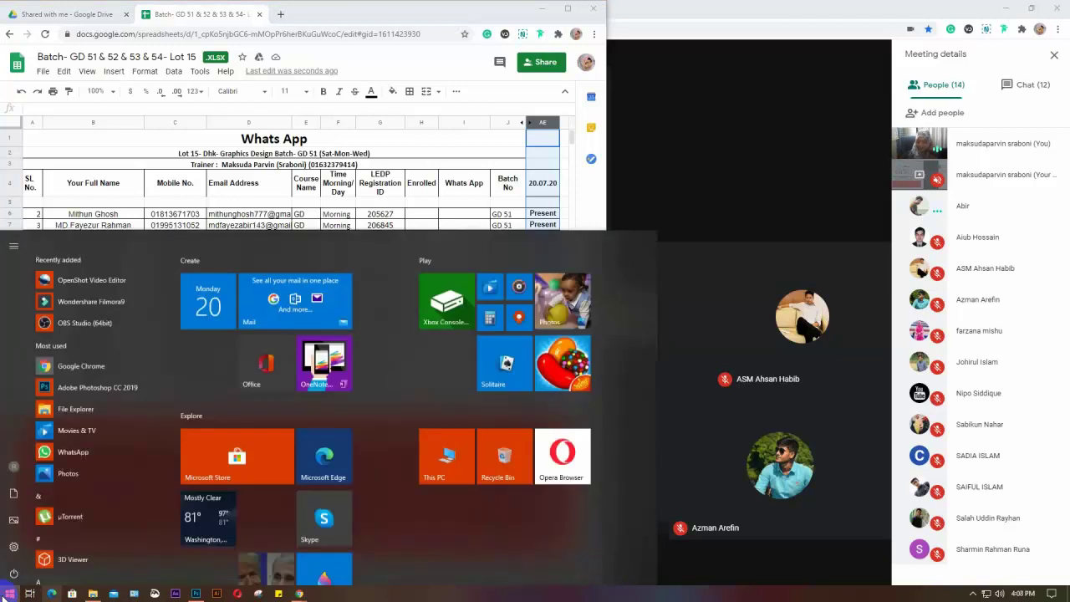
text(wh)
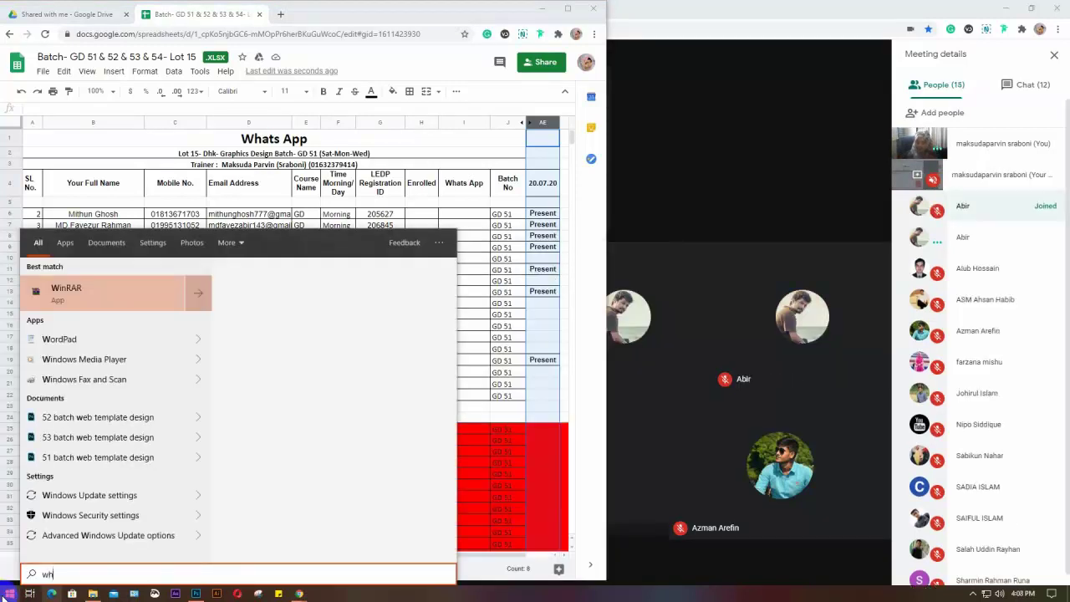
text(wh)
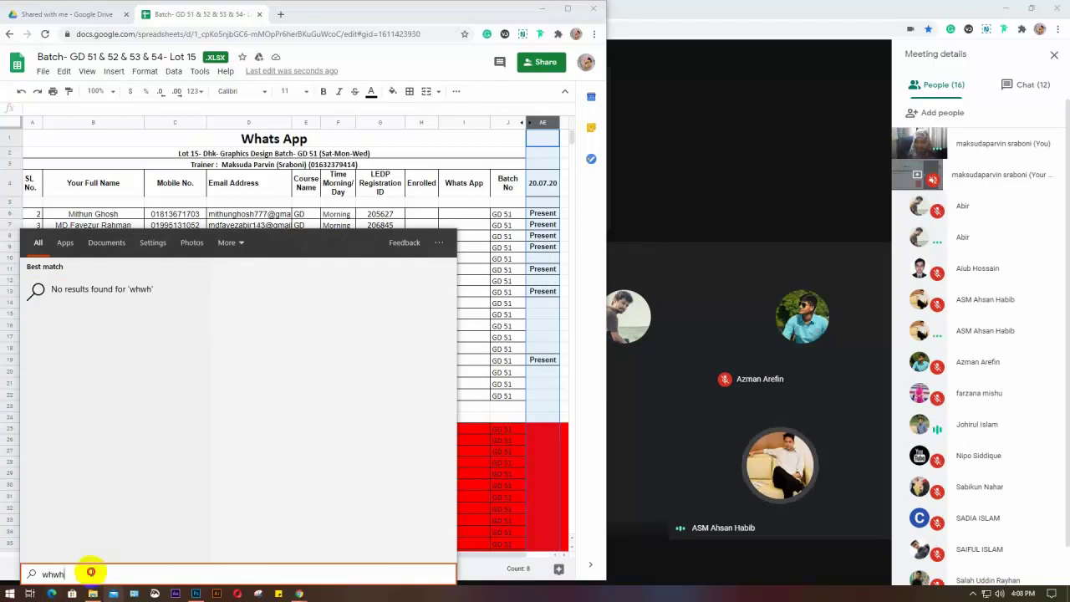
drag(90, 572, 29, 583)
text(wha)
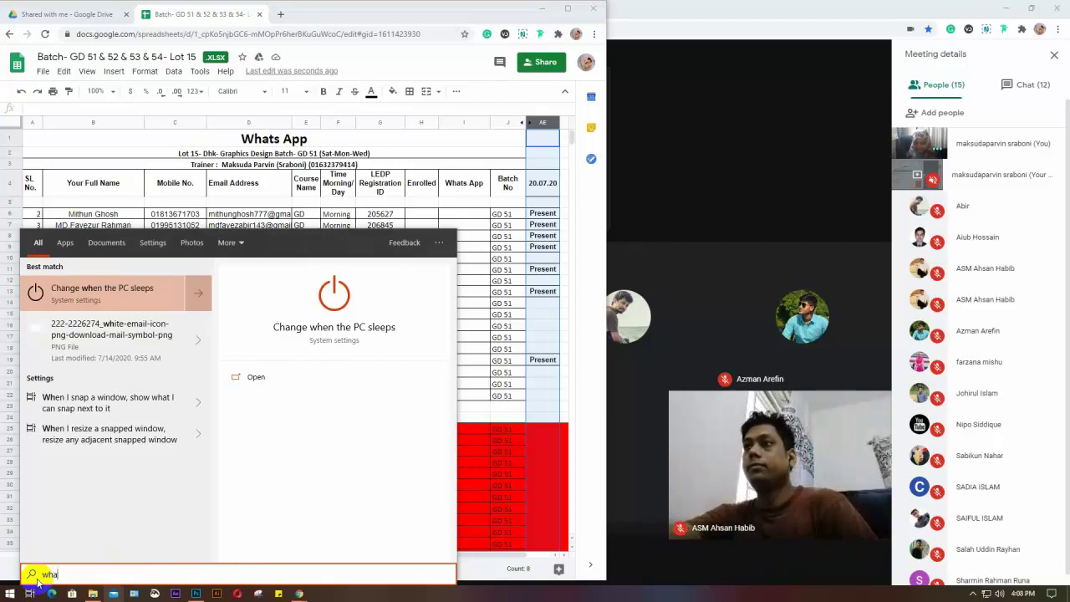
text(t)
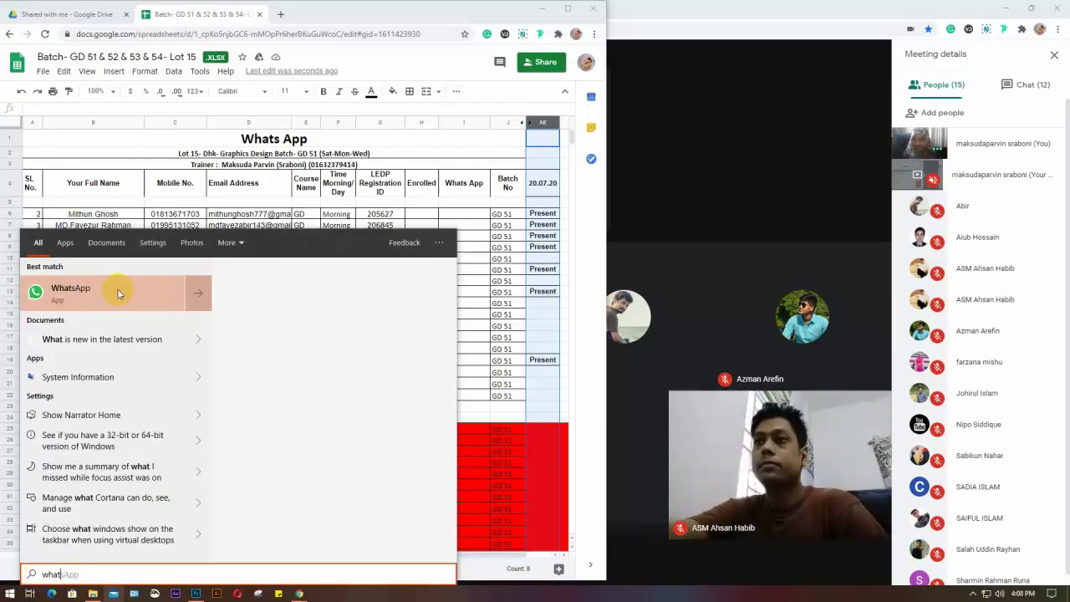
click(542, 9)
click(542, 9)
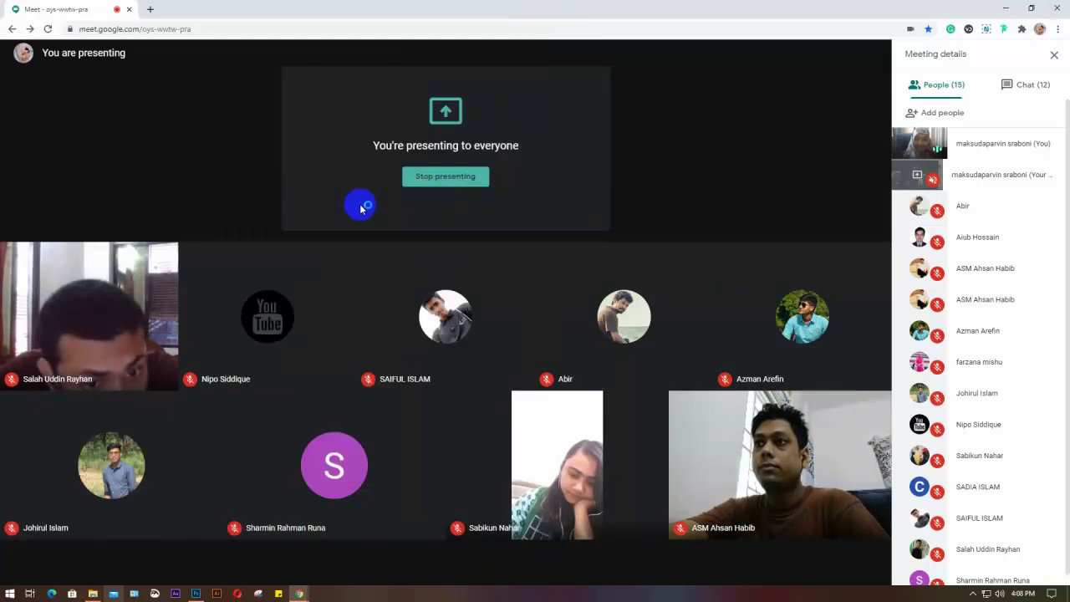
click(225, 542)
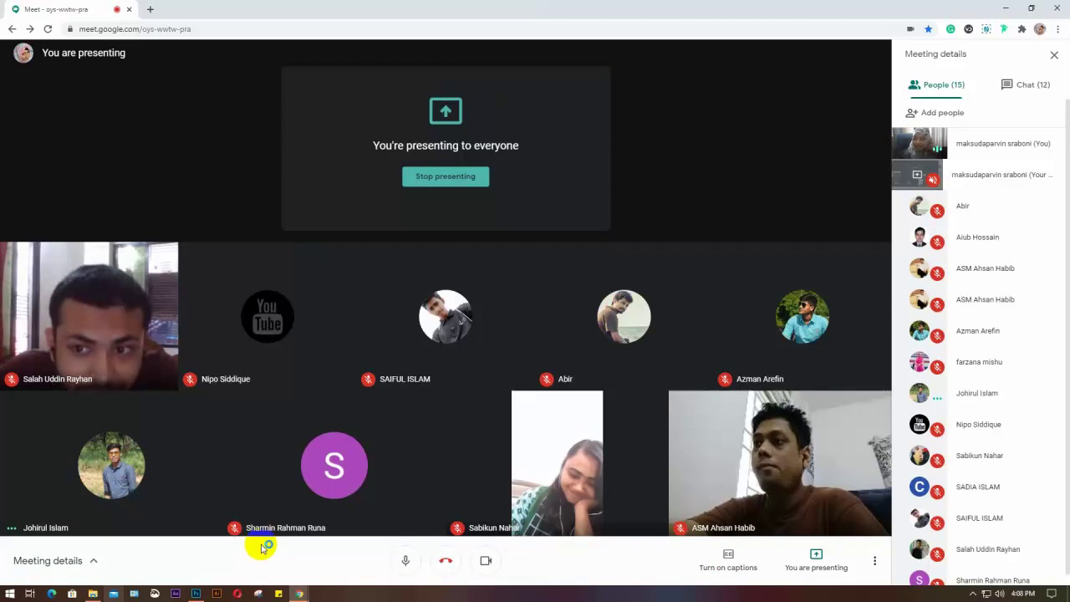
click(260, 548)
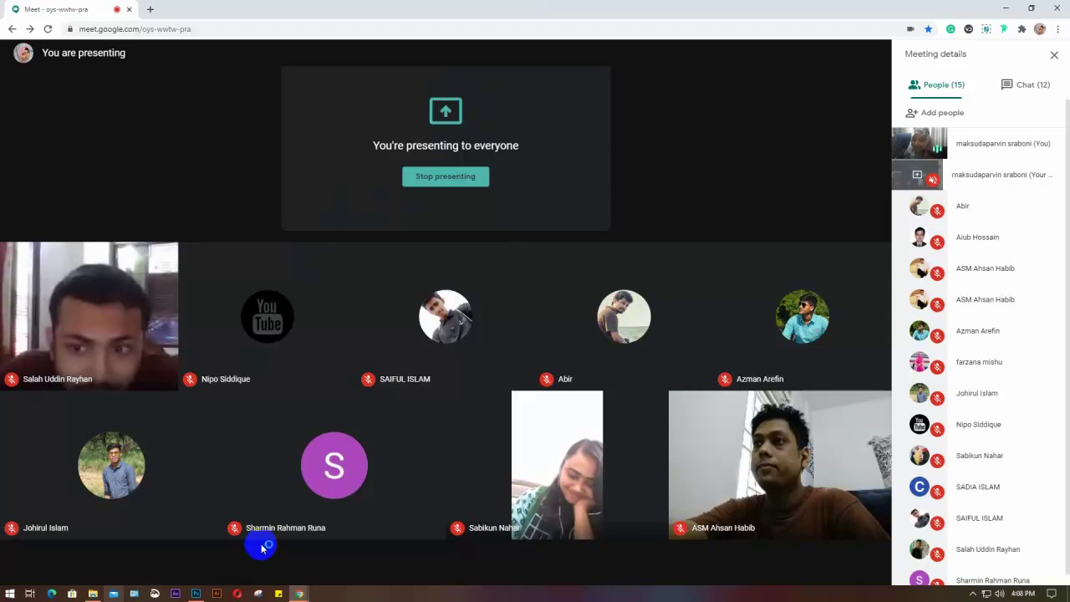
click(260, 548)
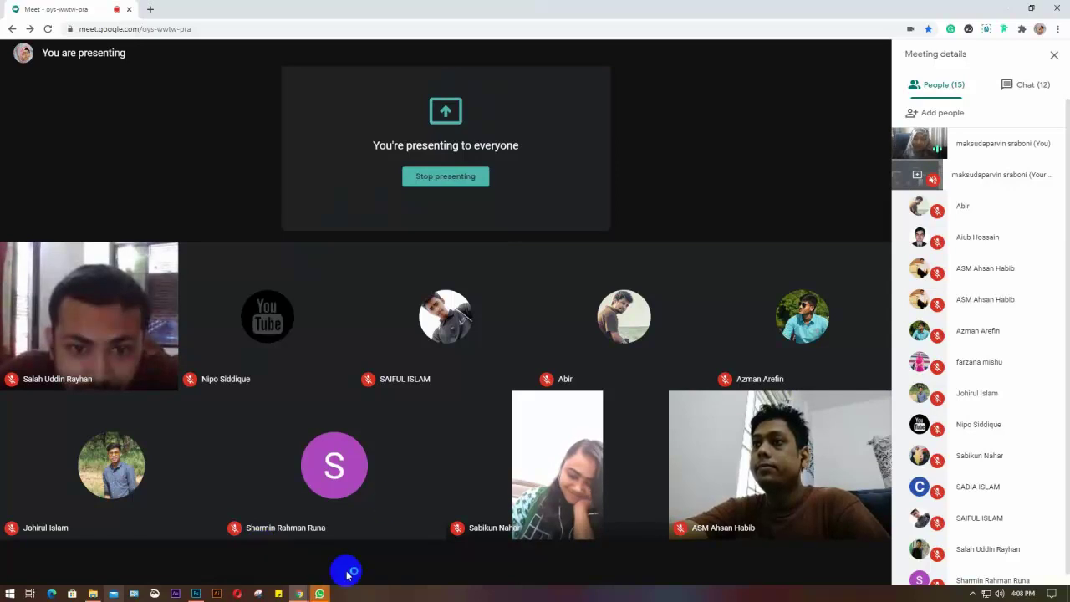
Step: Switch to WhatsApp and look through the Lot 15 Dhaka GD 200 (54) group chat back to Saturday's shared design images
click(318, 594)
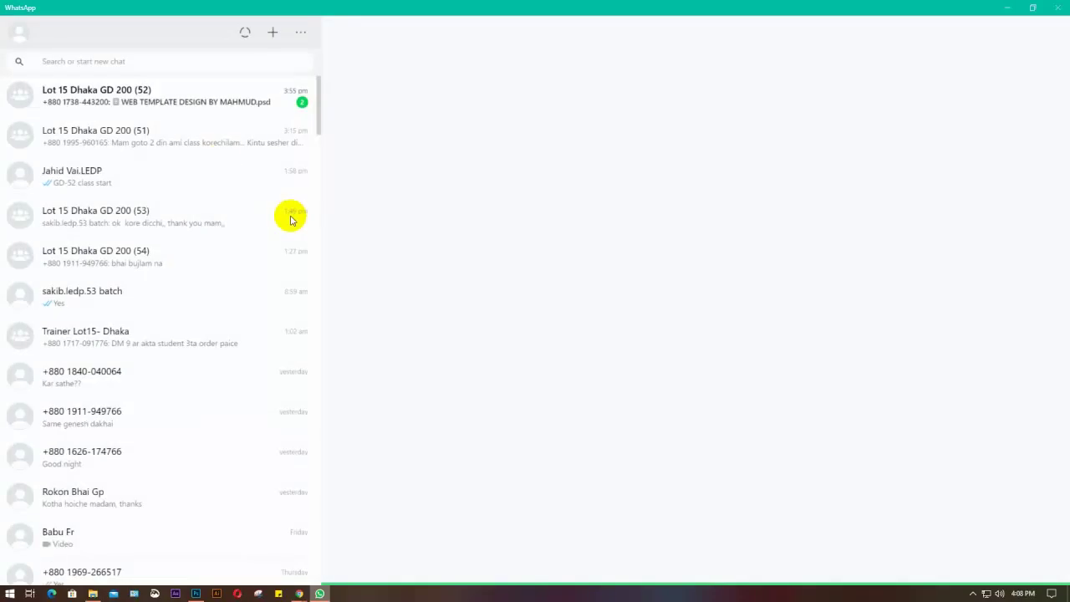
click(128, 255)
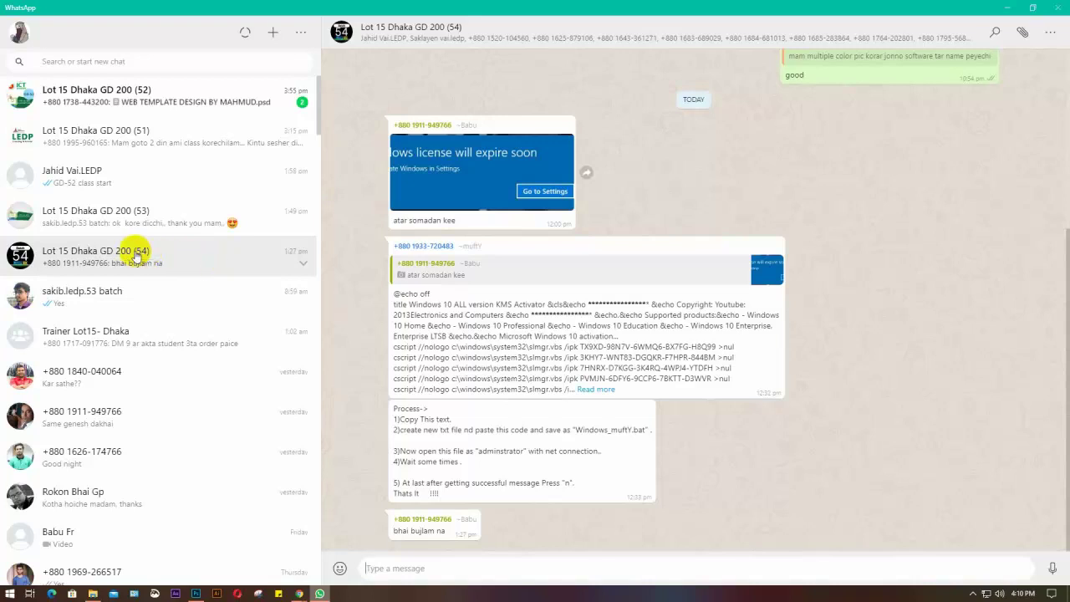
scroll(669, 418, up, 2)
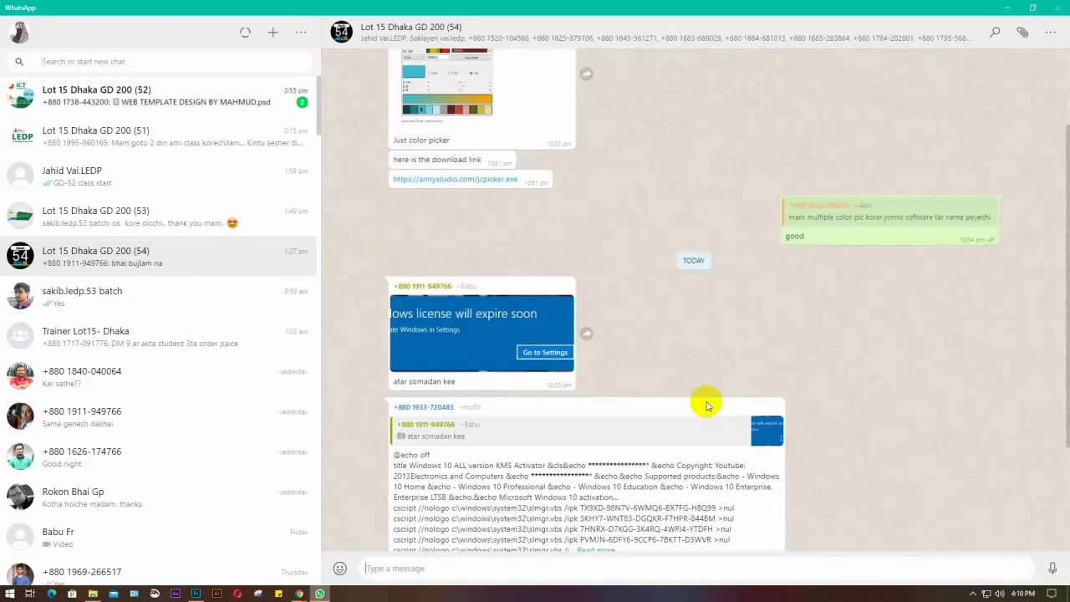
scroll(706, 405, up, 4)
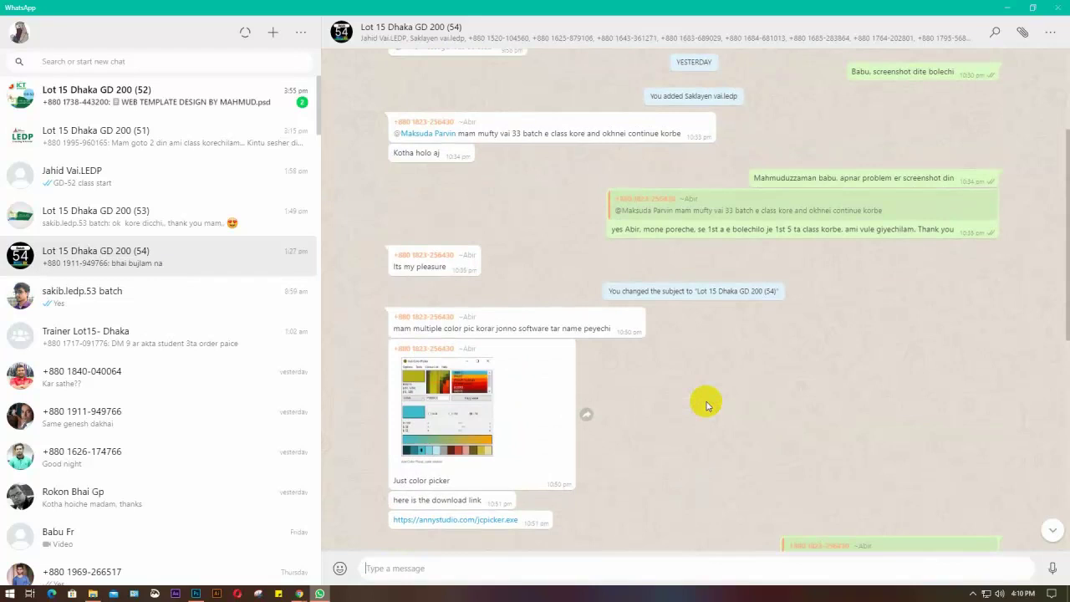
scroll(706, 405, up, 3)
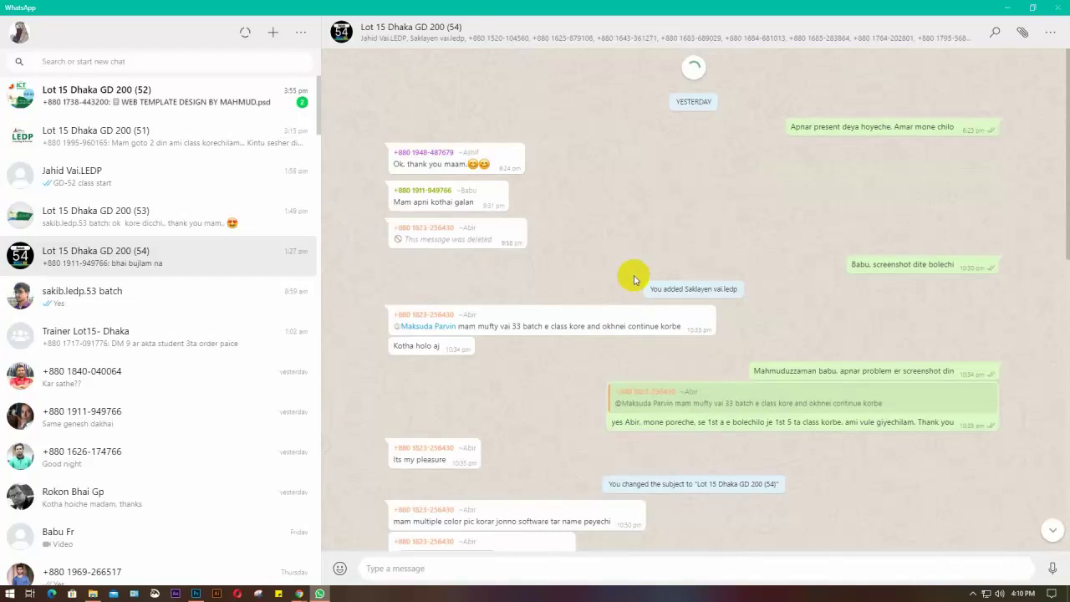
scroll(669, 285, up, 5)
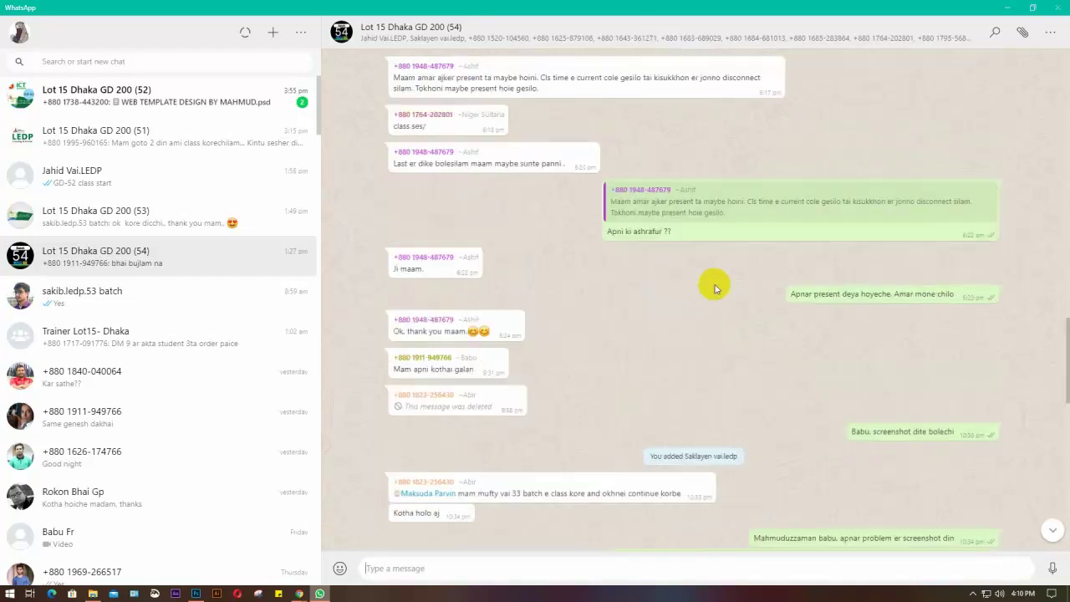
scroll(714, 288, up, 2)
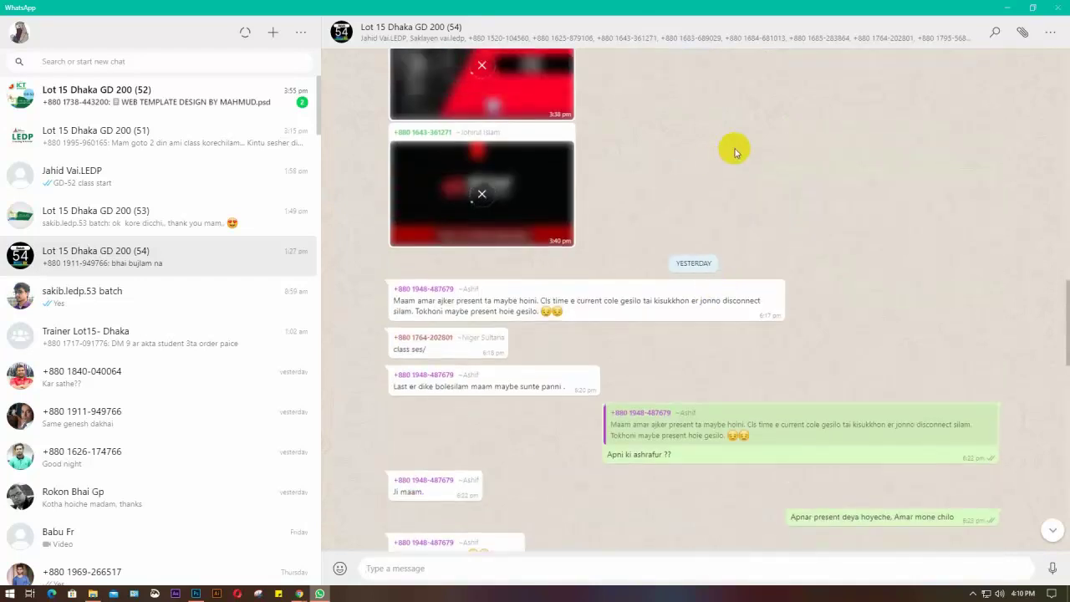
scroll(812, 167, up, 2)
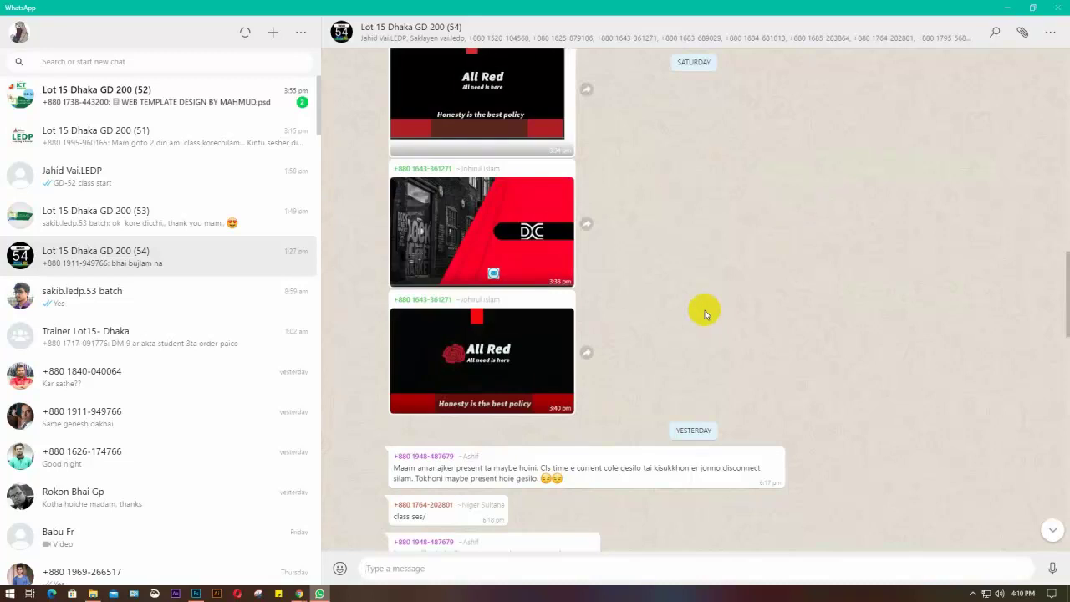
scroll(705, 310, up, 2)
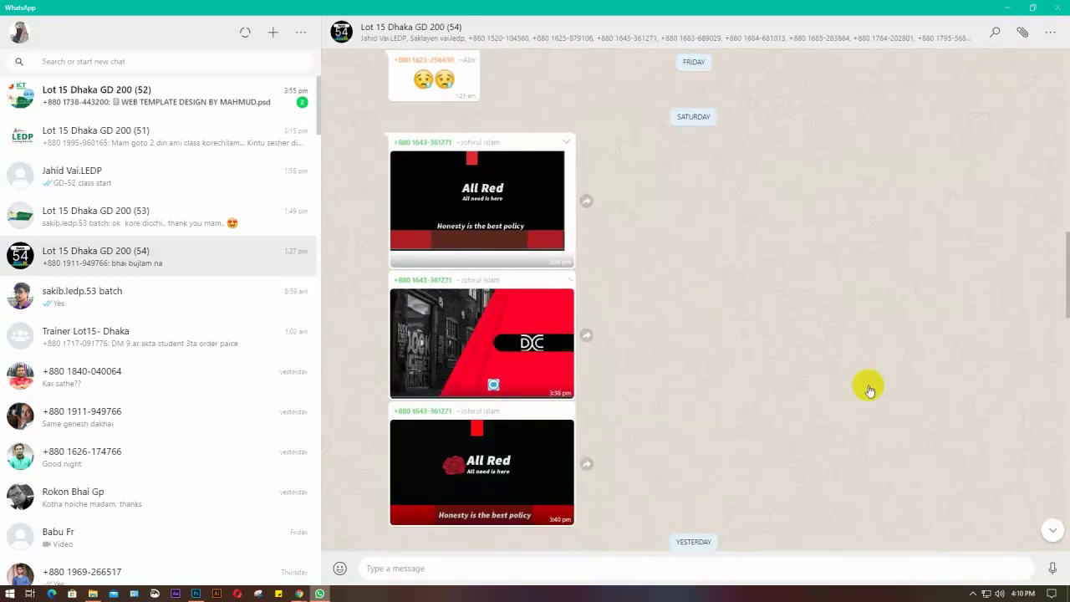
click(513, 355)
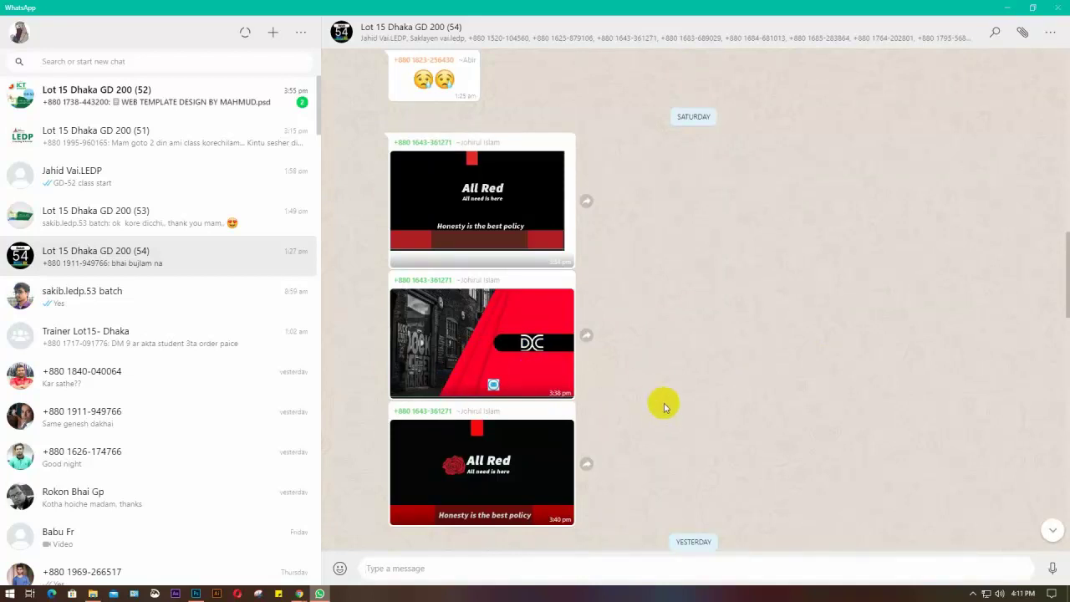
scroll(621, 387, down, 1)
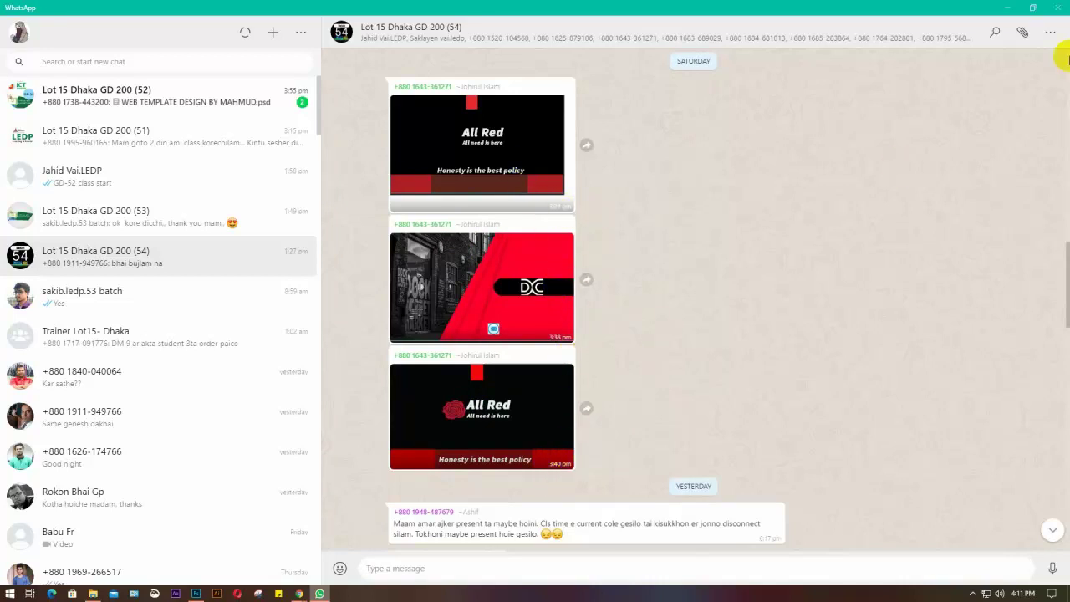
Step: Minimize WhatsApp to return to the Google Meet call and open the meeting chat
click(1008, 8)
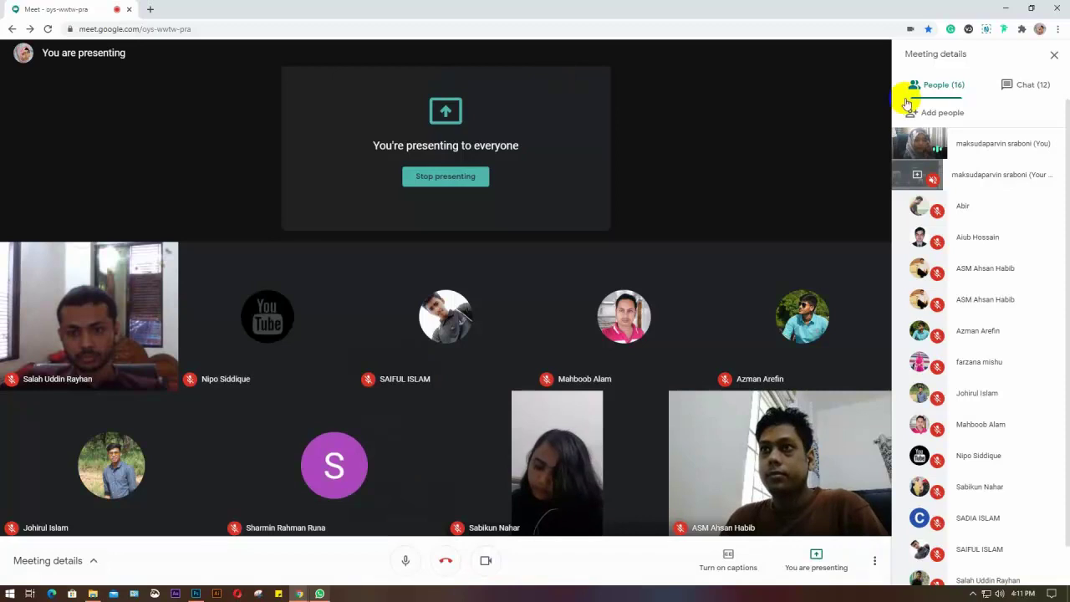
click(1037, 84)
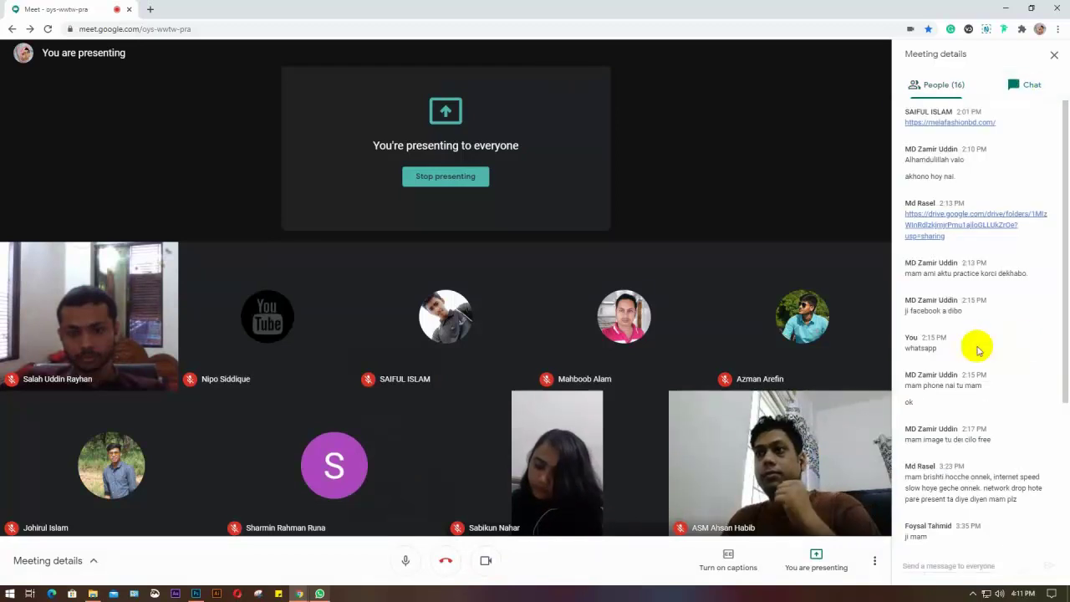
Step: Read the latest messages in the meeting chat and switch back to the participant list
scroll(978, 349, down, 5)
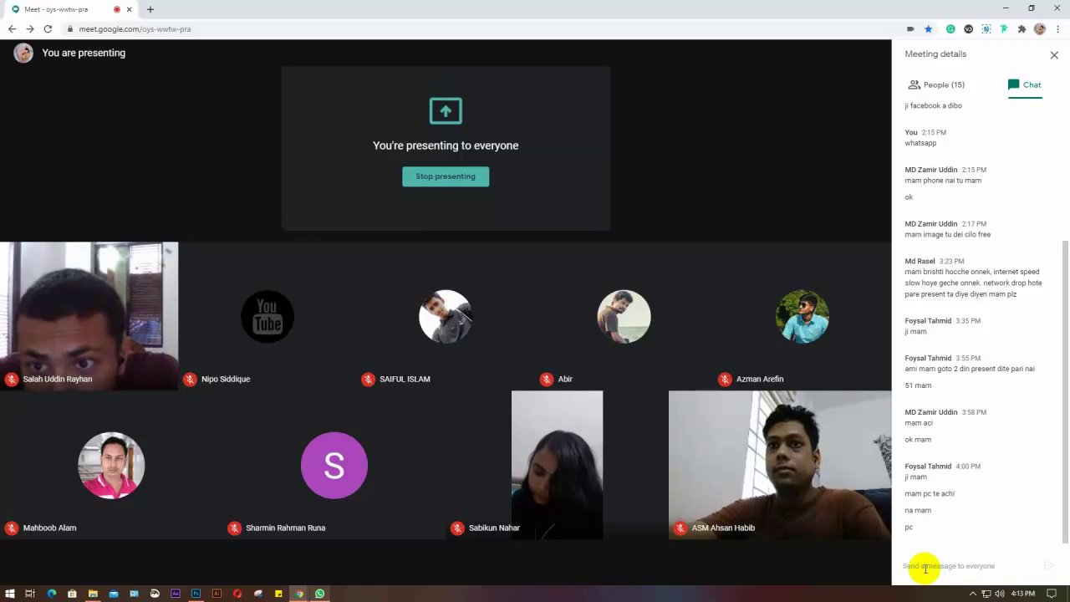
click(939, 87)
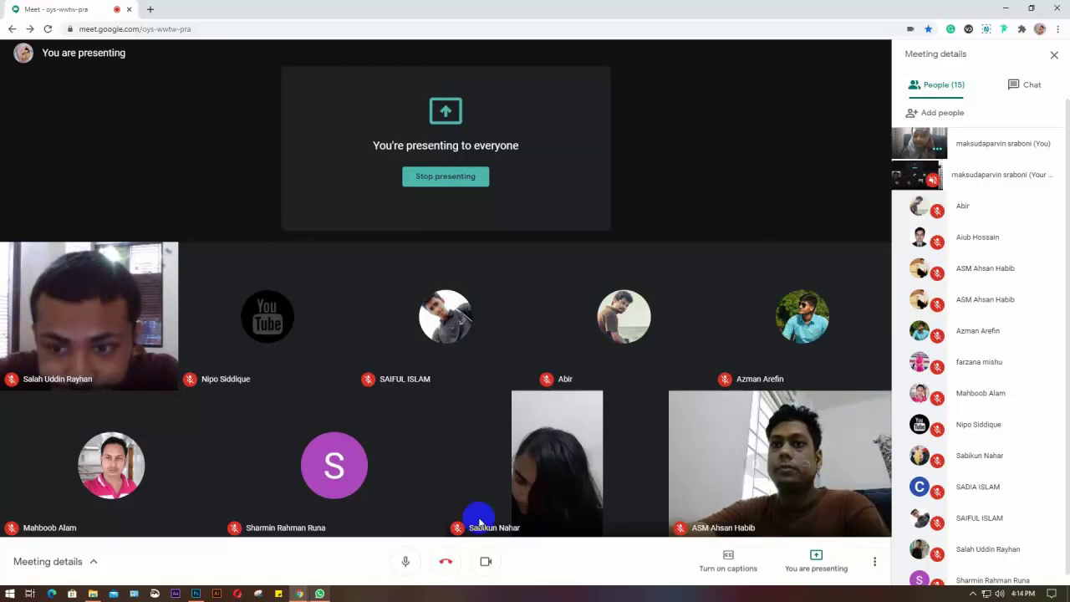
Step: Close WhatsApp and look through the meeting's participant list
right_click(320, 592)
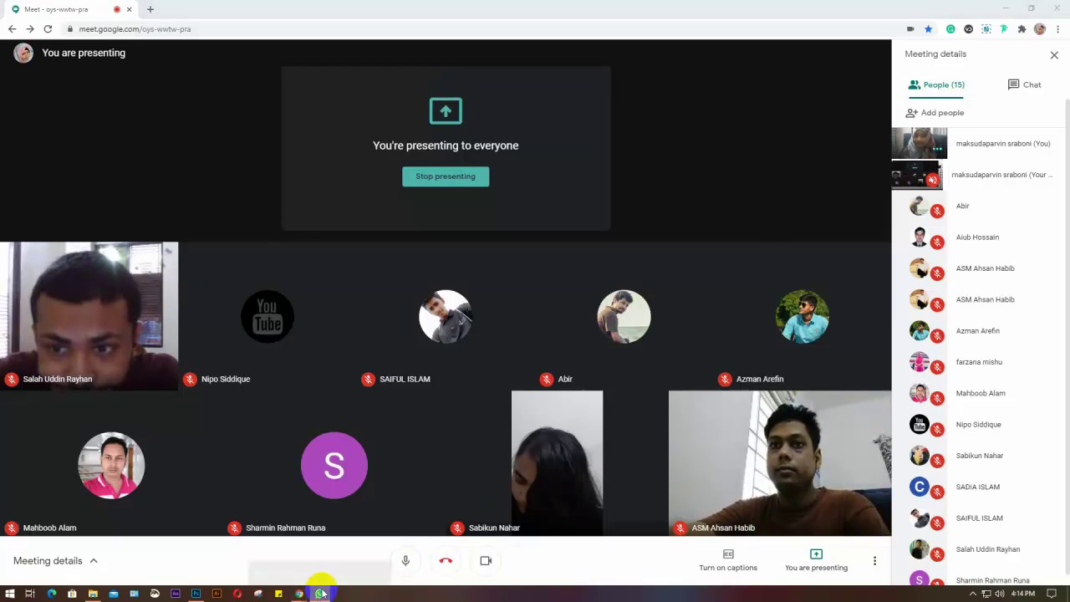
click(321, 576)
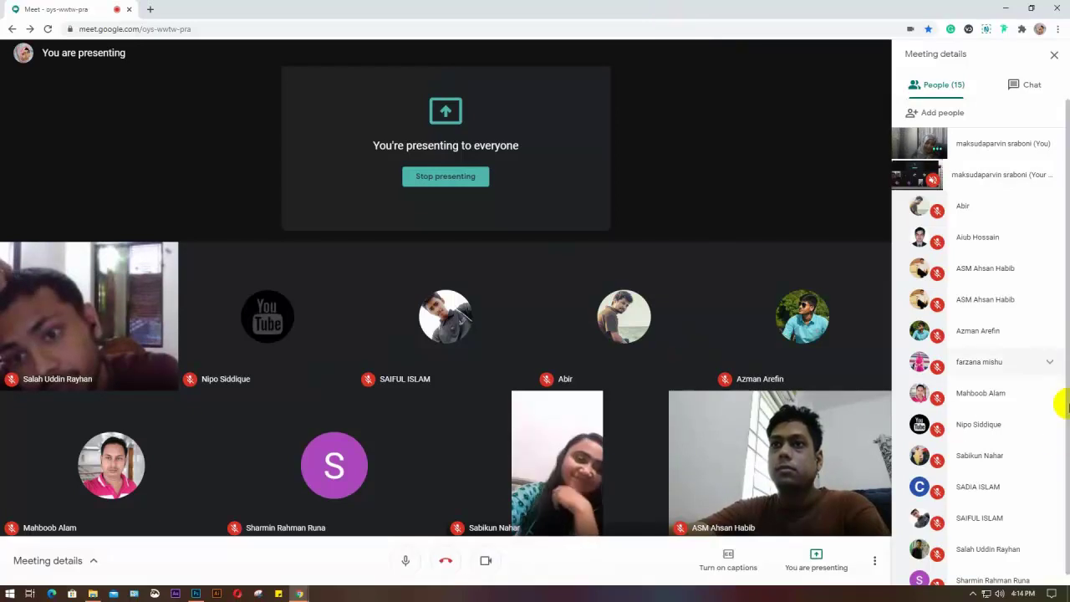
scroll(1011, 452, down, 1)
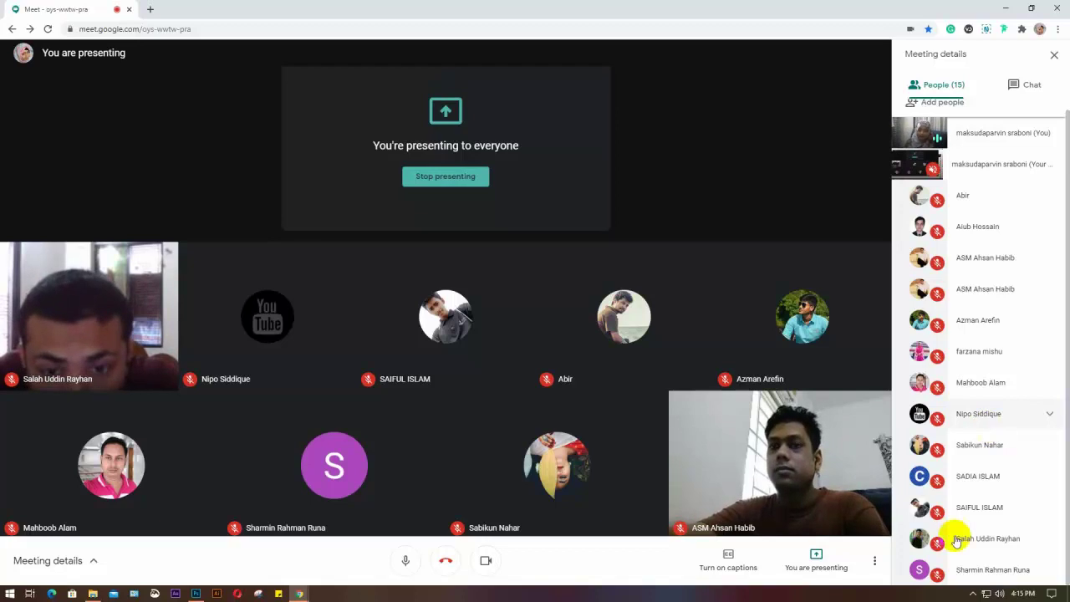
mouse_move(723, 496)
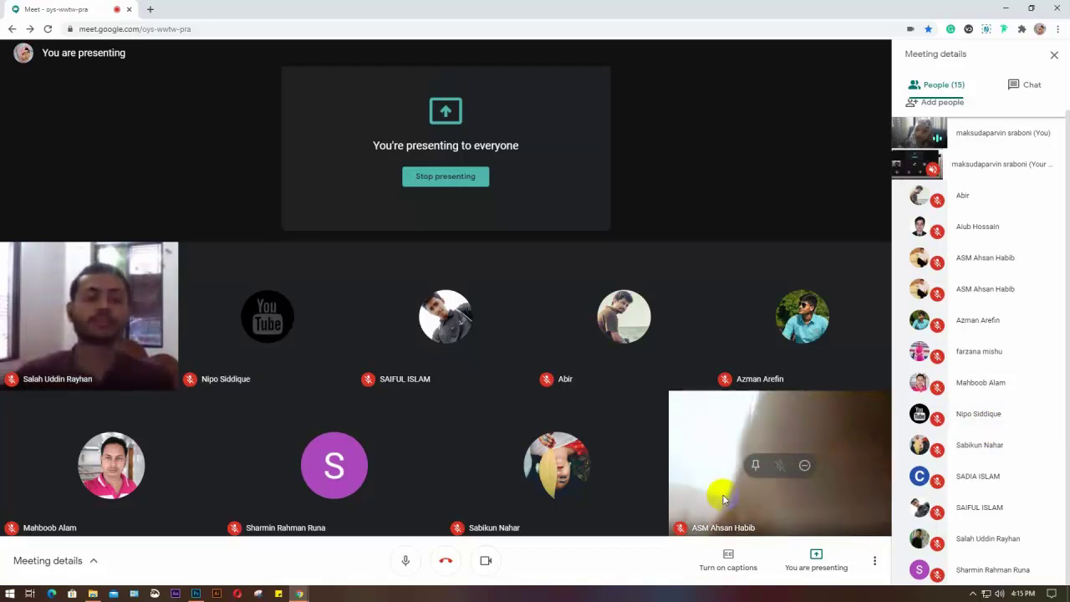
click(566, 360)
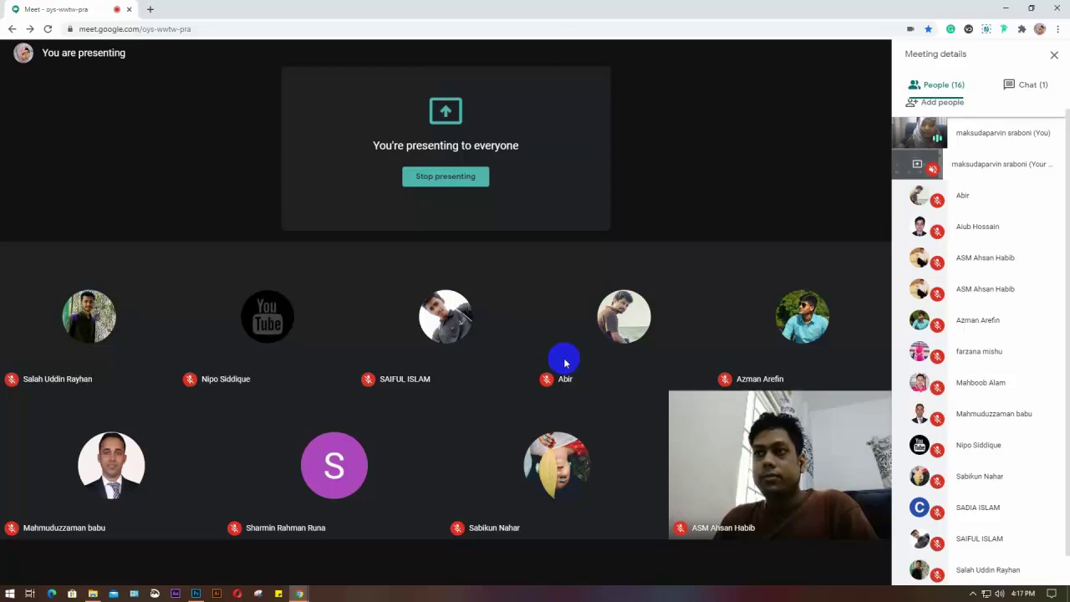
Step: Show Photoshop's recent files as a list, and open 54 batch web template design from the Desktop folder
click(196, 593)
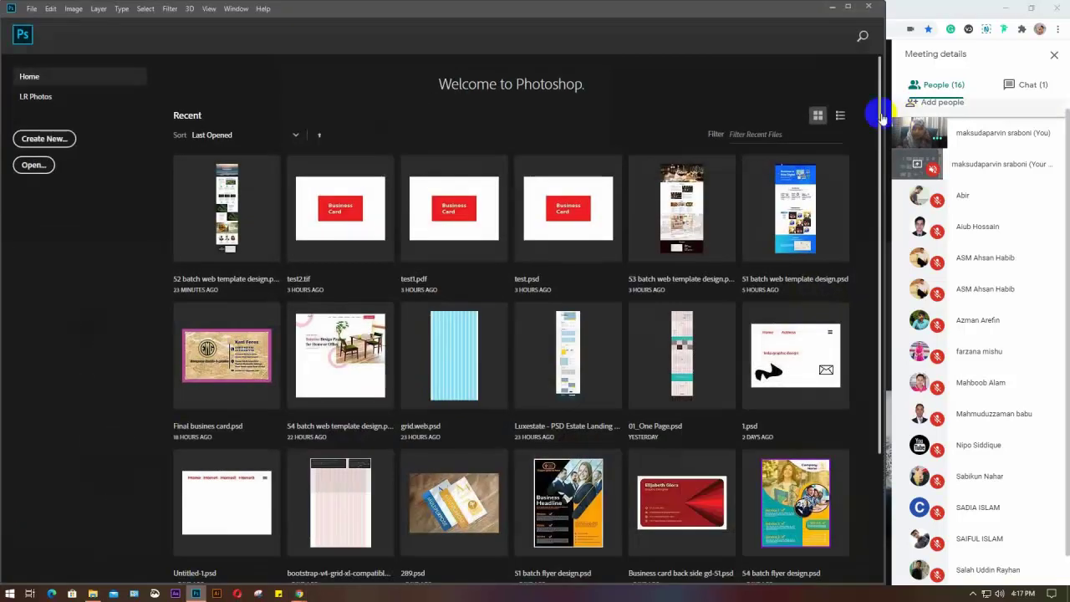
click(840, 116)
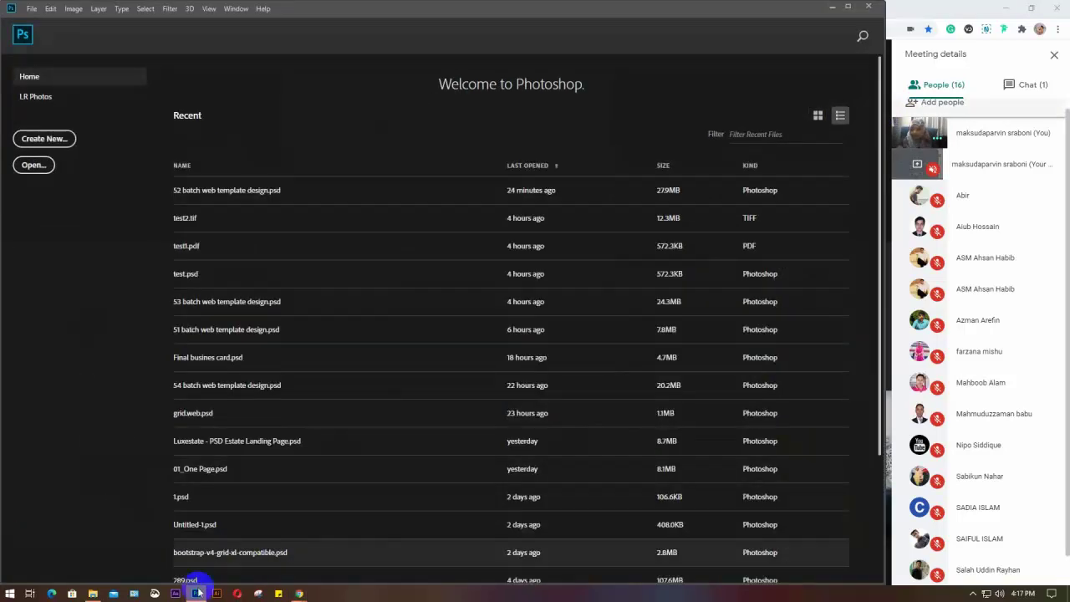
click(93, 593)
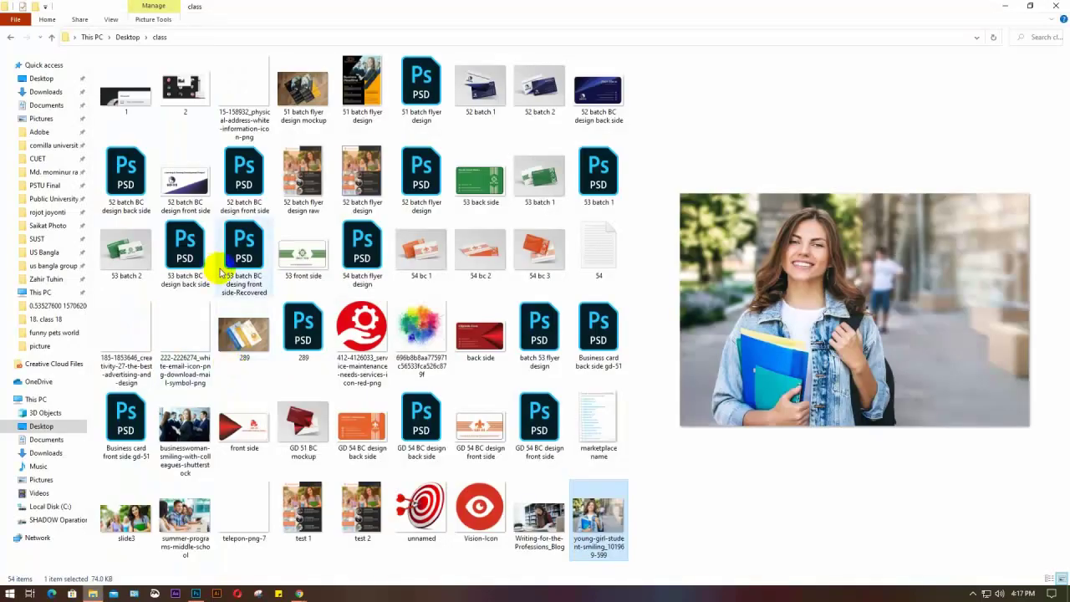
click(39, 78)
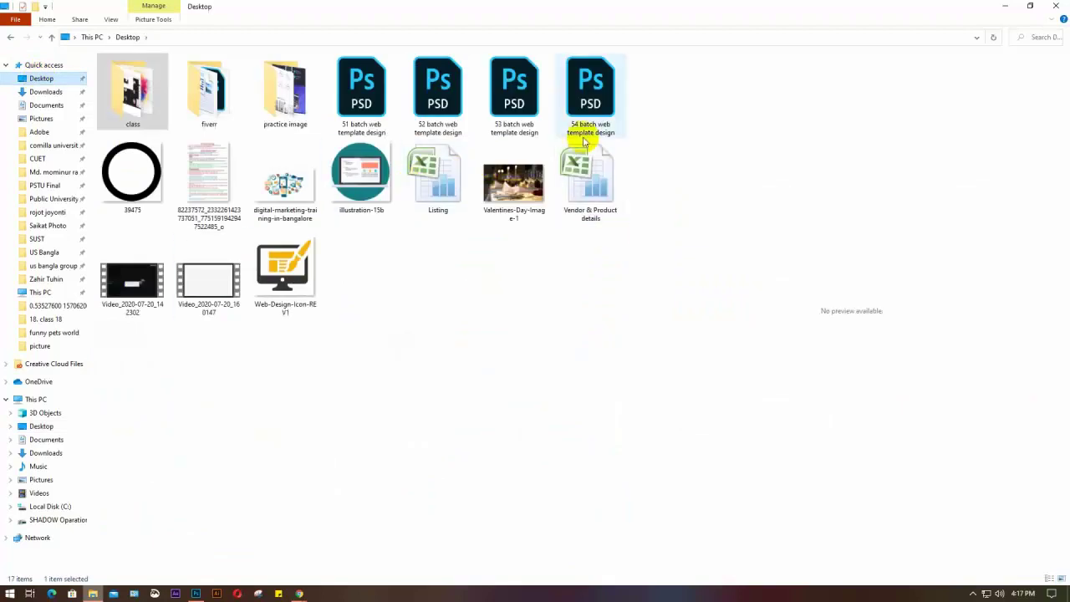
click(585, 97)
double_click(585, 98)
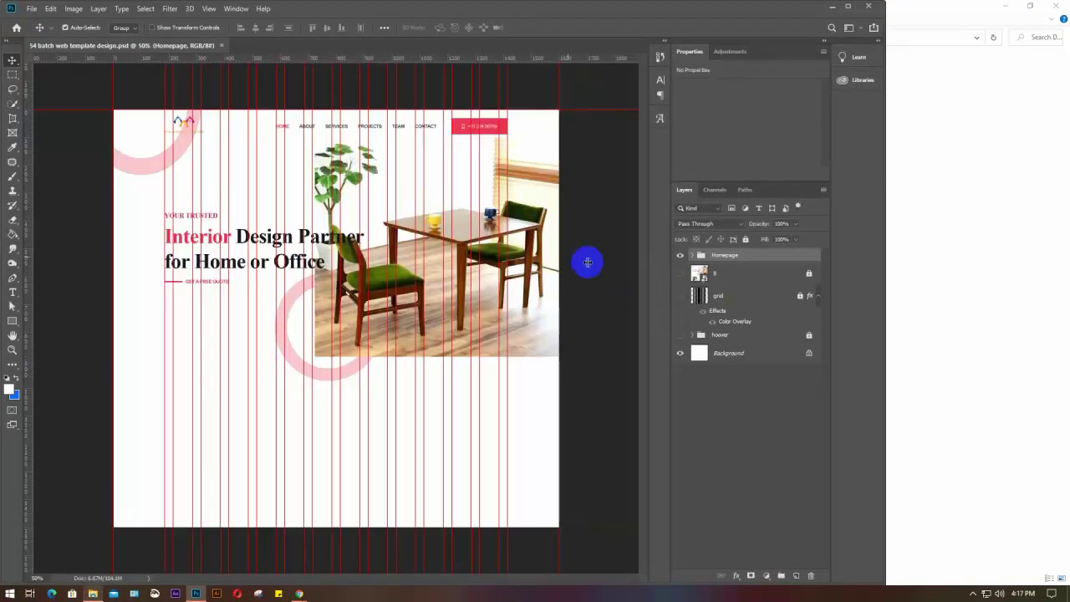
Step: Examine the web template's homepage layout as a whole and at close range
key(ctrl+minus)
key(ctrl+minus)
key(ctrl+minus)
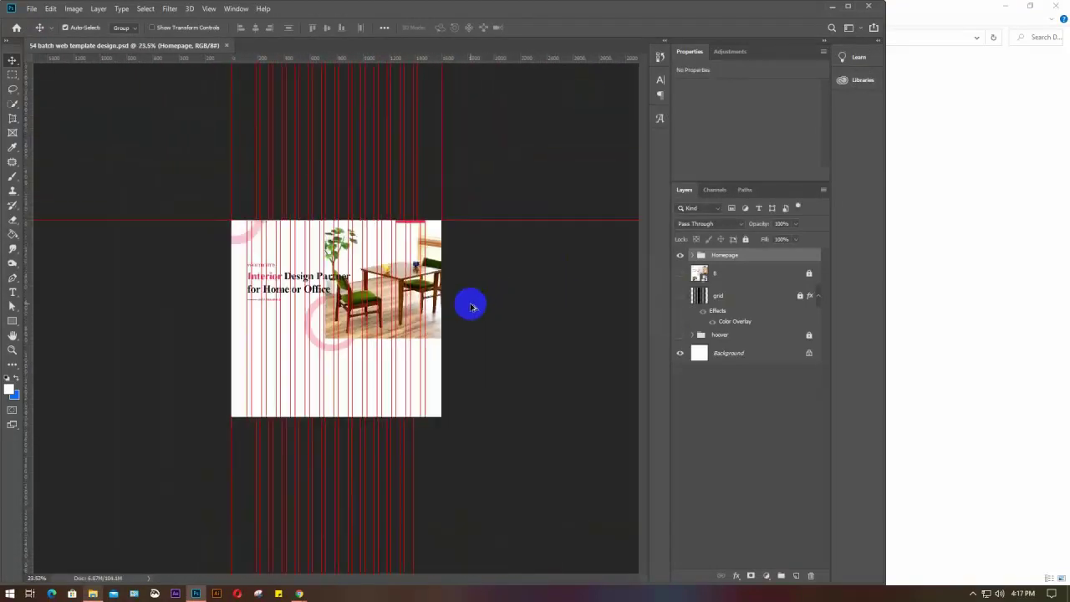
key(ctrl+minus)
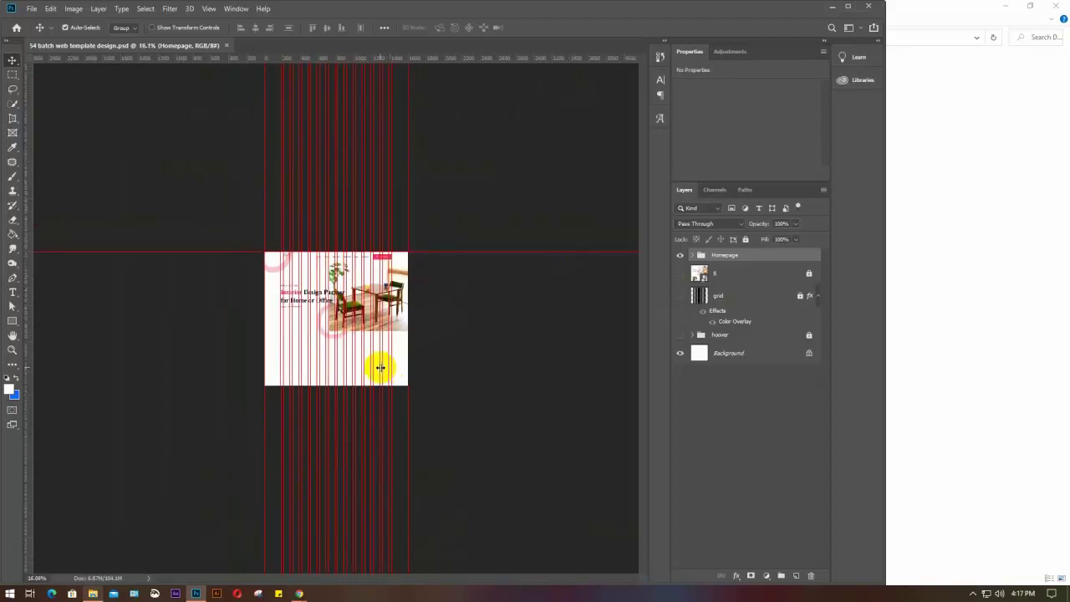
key(ctrl+plus)
key(ctrl+plus)
key(ctrl+plus)
scroll(374, 261, up, 1)
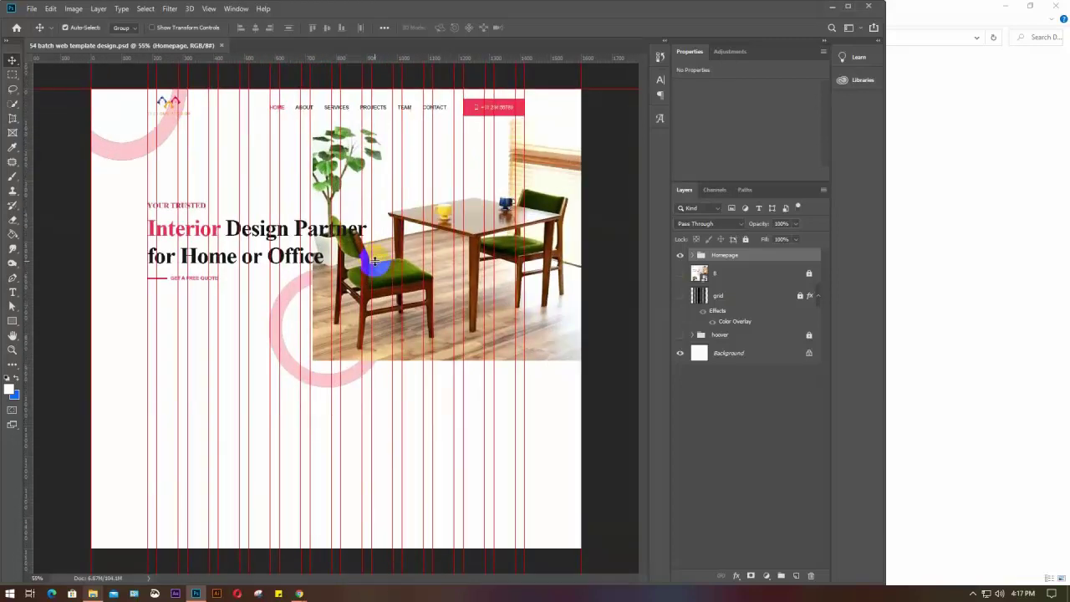
Step: Minimize the File Explorer window and check the meeting's participants beside Photoshop
click(1002, 9)
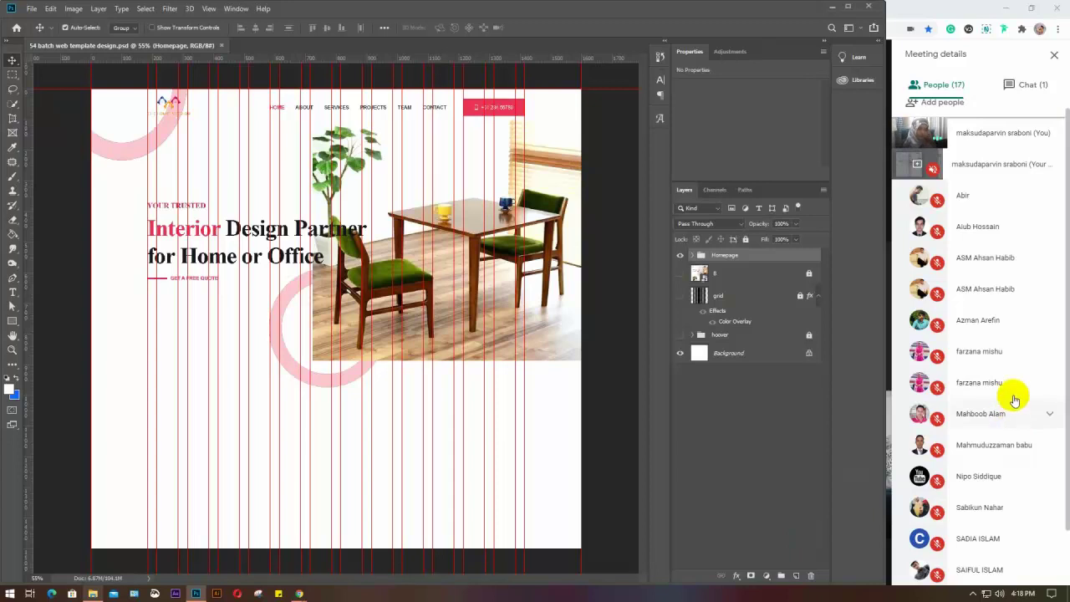
scroll(1014, 451, down, 1)
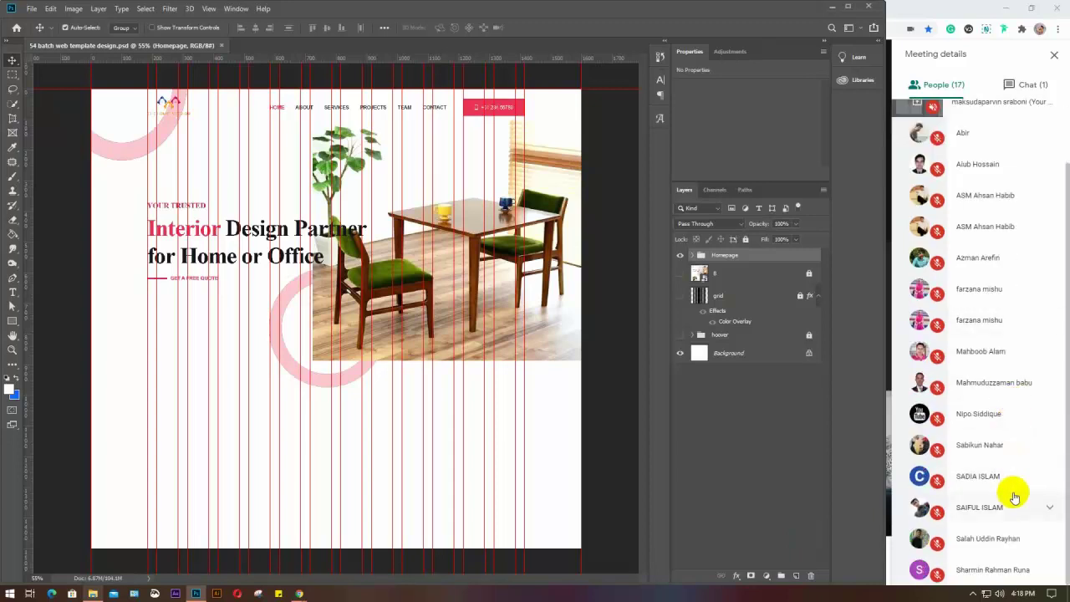
scroll(1015, 489, up, 1)
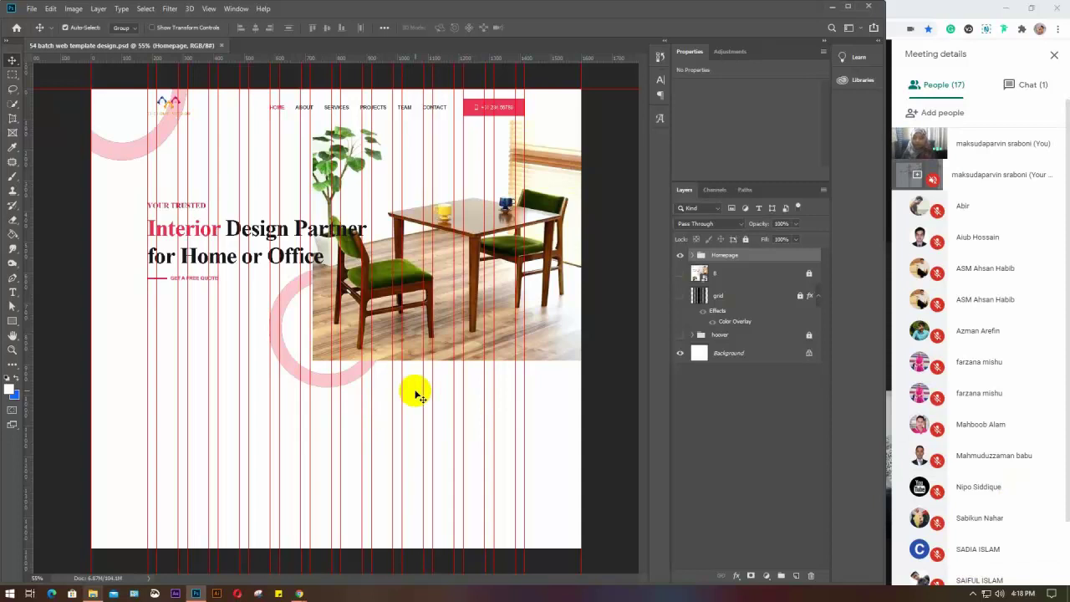
Step: Show the locked reference design layer above the grid layer and inspect the subgroups inside the Homepage group
click(680, 278)
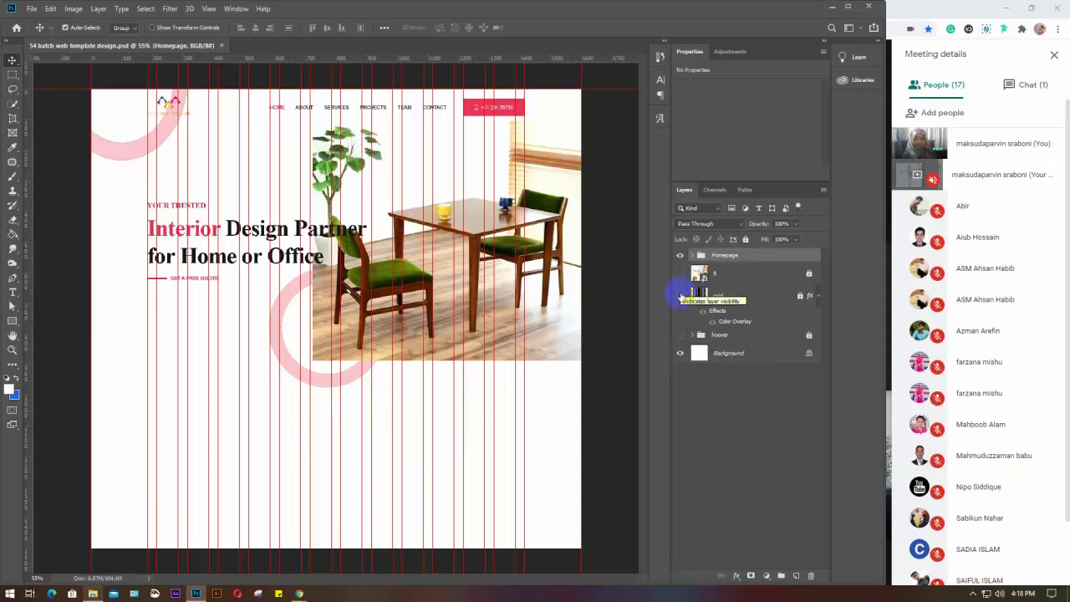
click(680, 275)
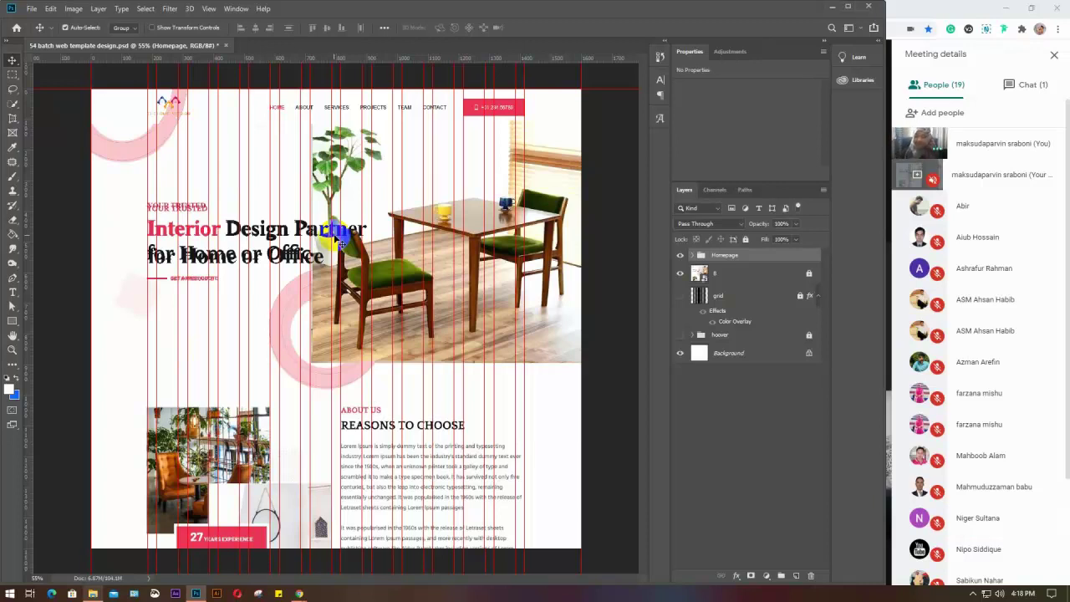
click(693, 259)
click(734, 257)
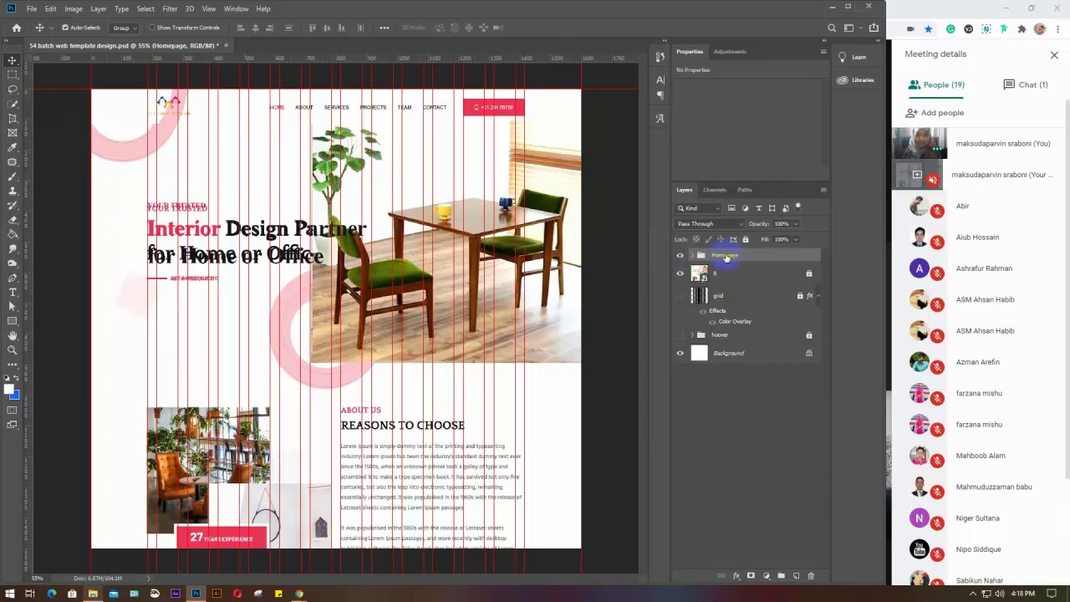
click(695, 256)
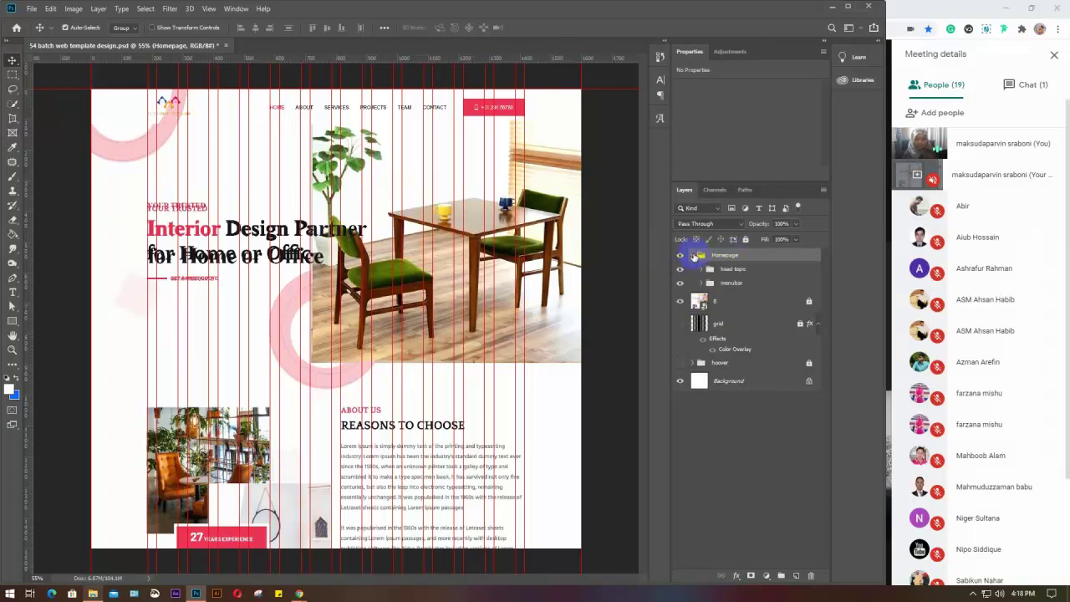
click(734, 289)
click(735, 292)
click(693, 257)
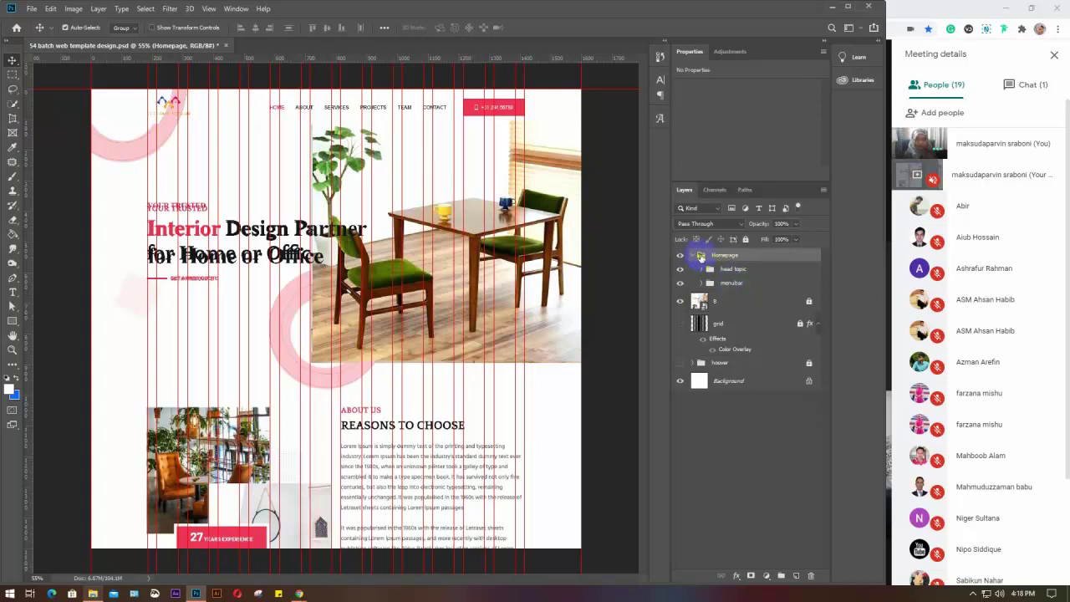
Step: Rename the Homepage group to Header and check its contents by toggling its visibility off and on
double_click(724, 255)
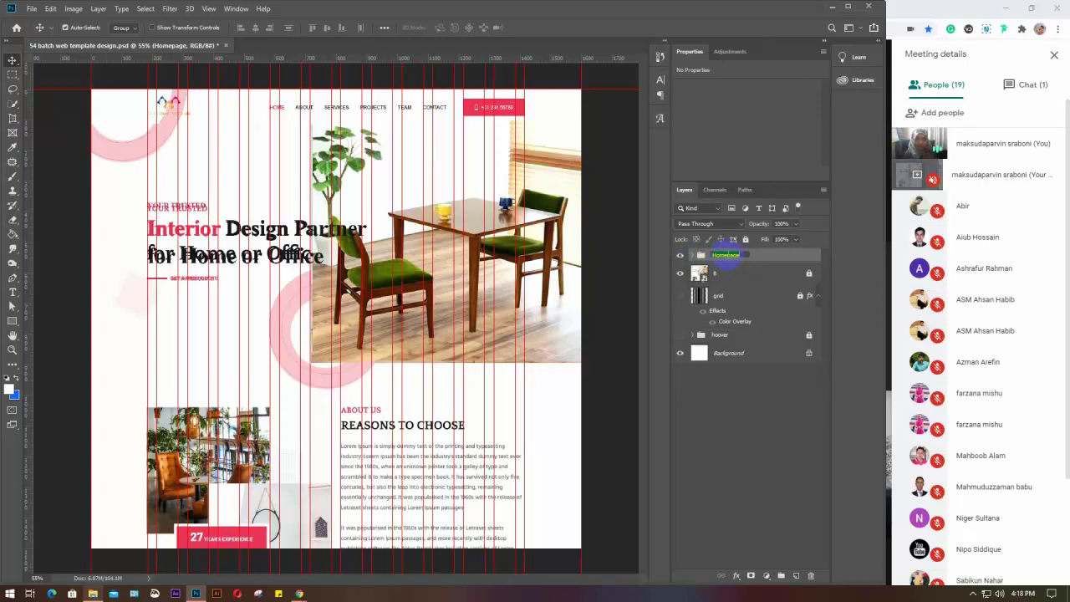
text(Head)
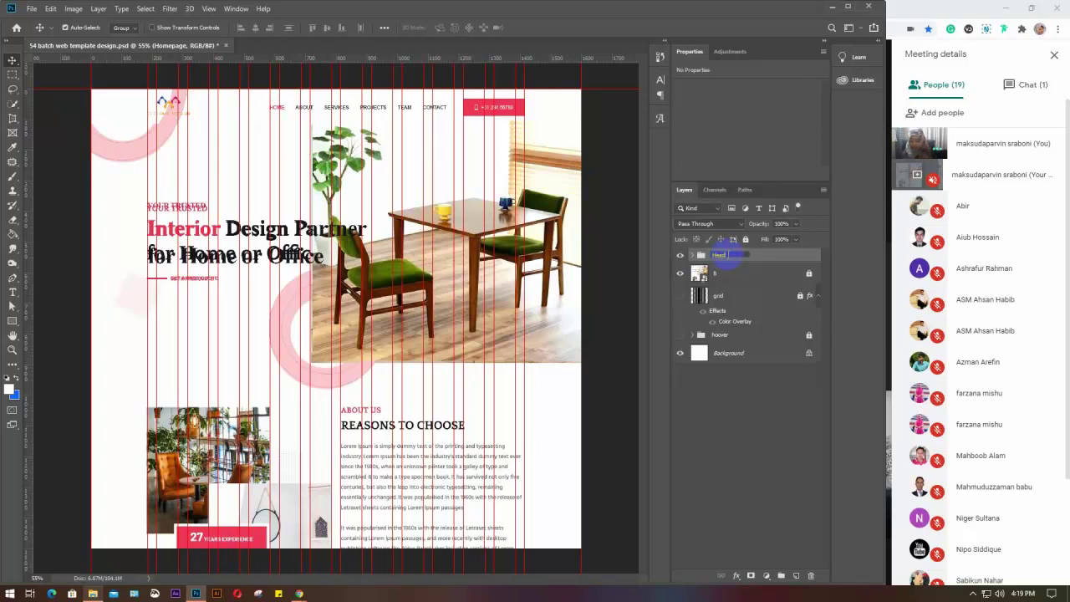
text(er)
key(Return)
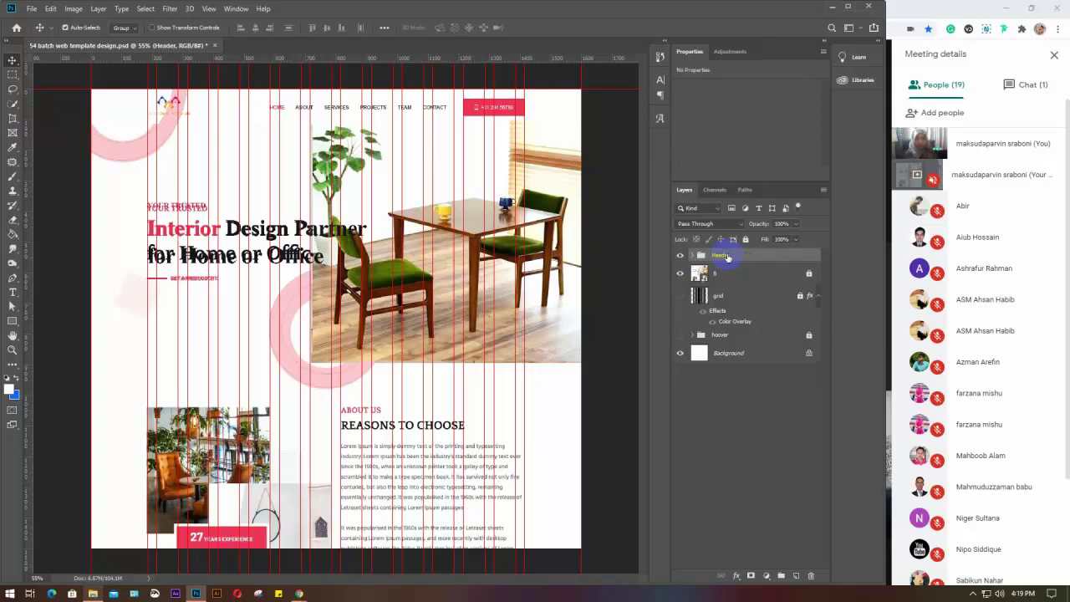
click(682, 258)
click(681, 255)
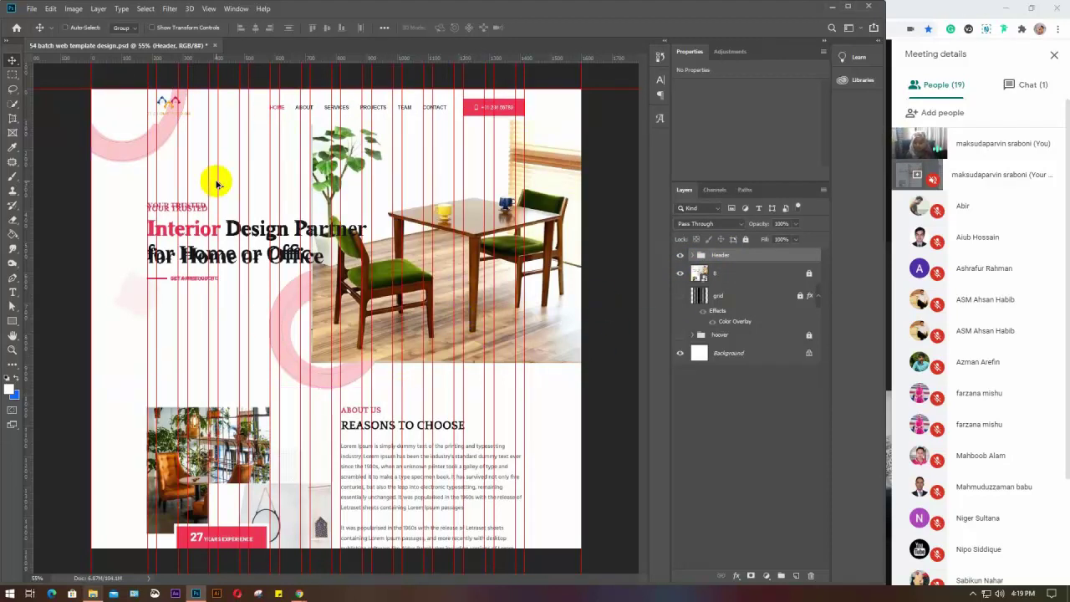
Step: Extend the canvas height to 5000 pixels with the anchor at top centre
key(ctrl+alt+c)
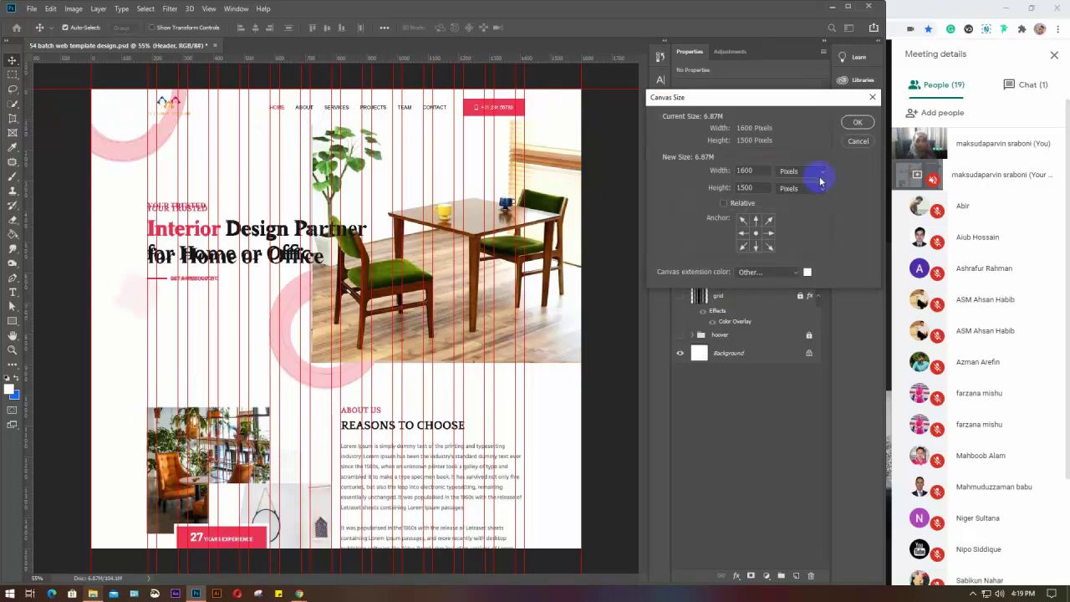
click(756, 220)
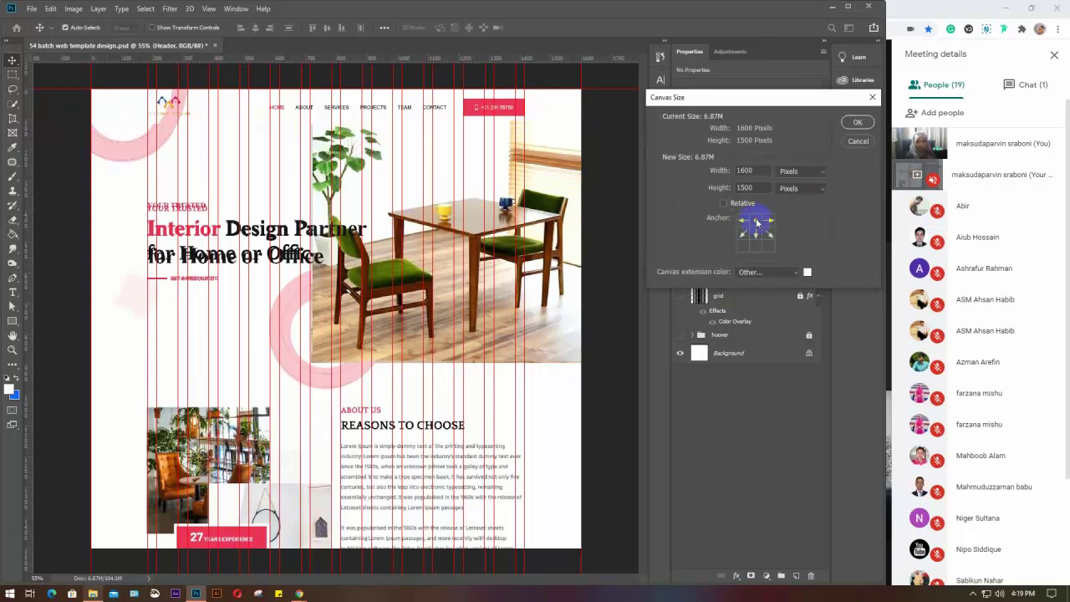
click(755, 187)
click(717, 191)
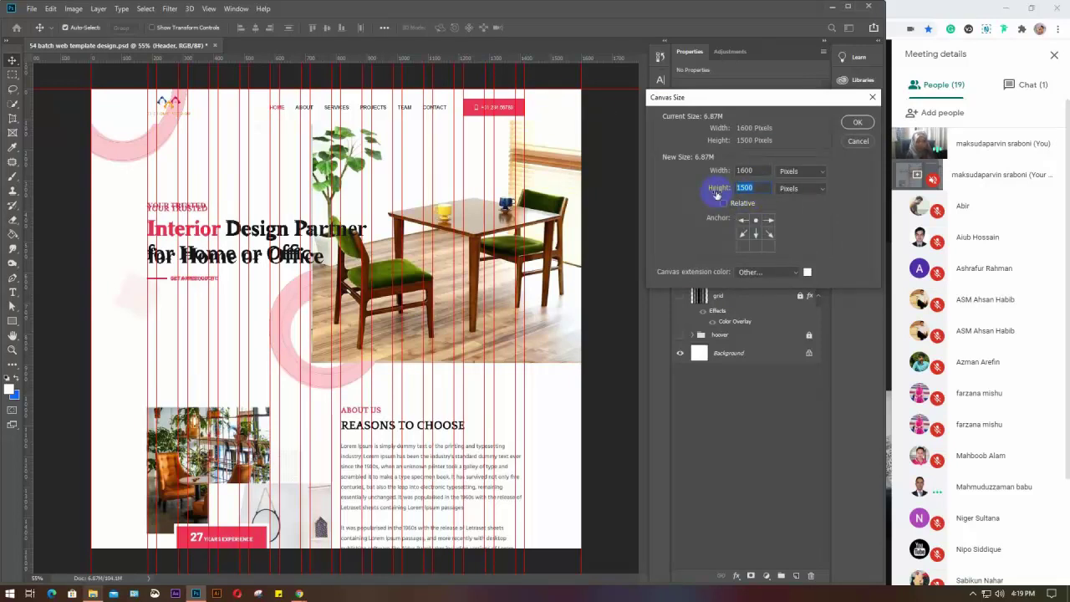
text(5)
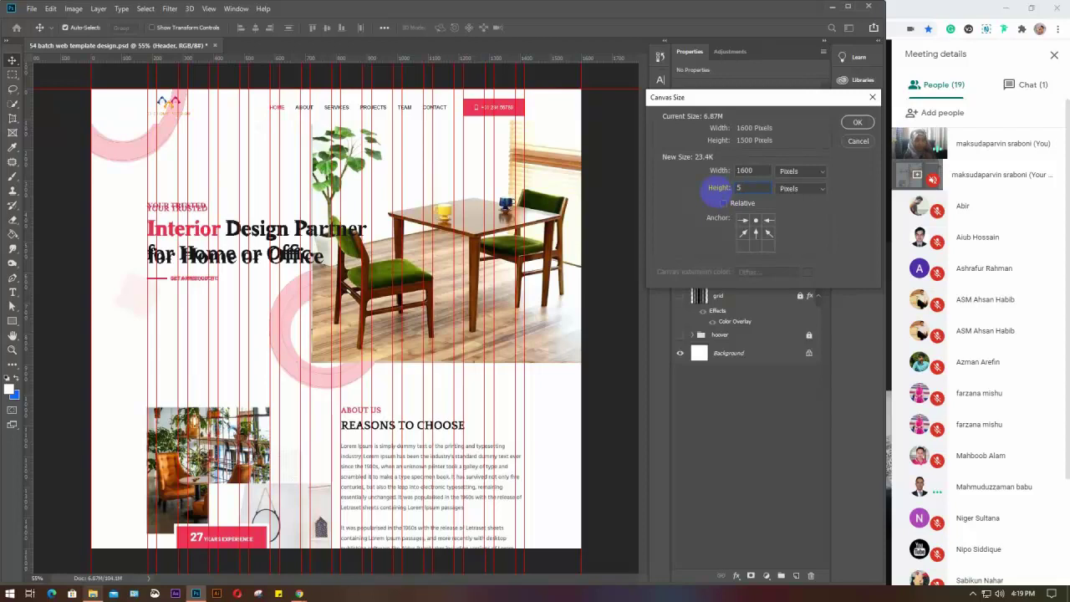
text(000)
key(Return)
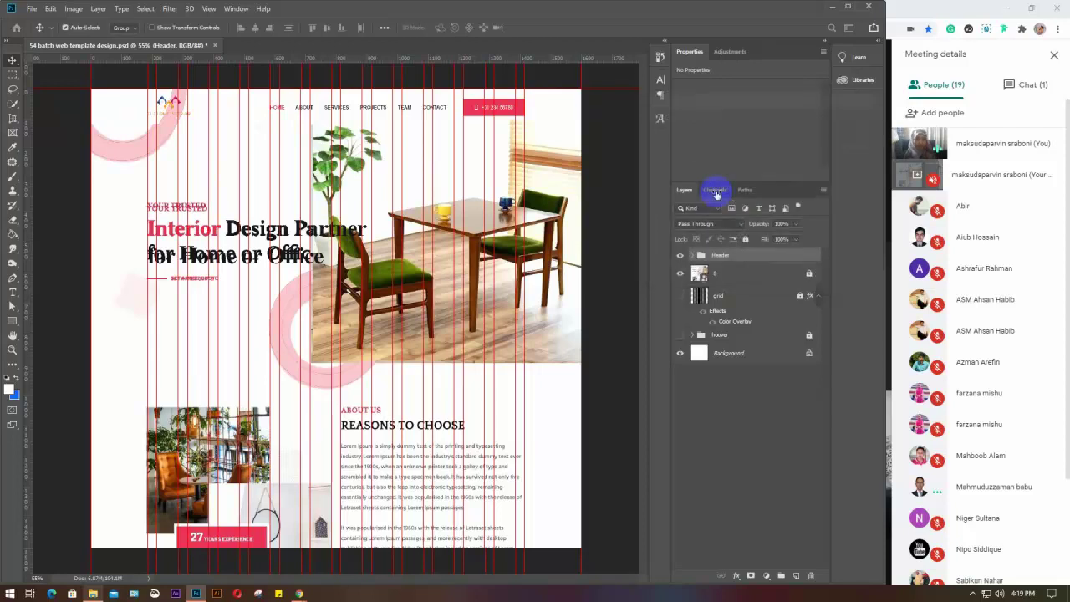
Step: Look over the full length of the reference web page on the extended canvas
scroll(381, 374, down, 6)
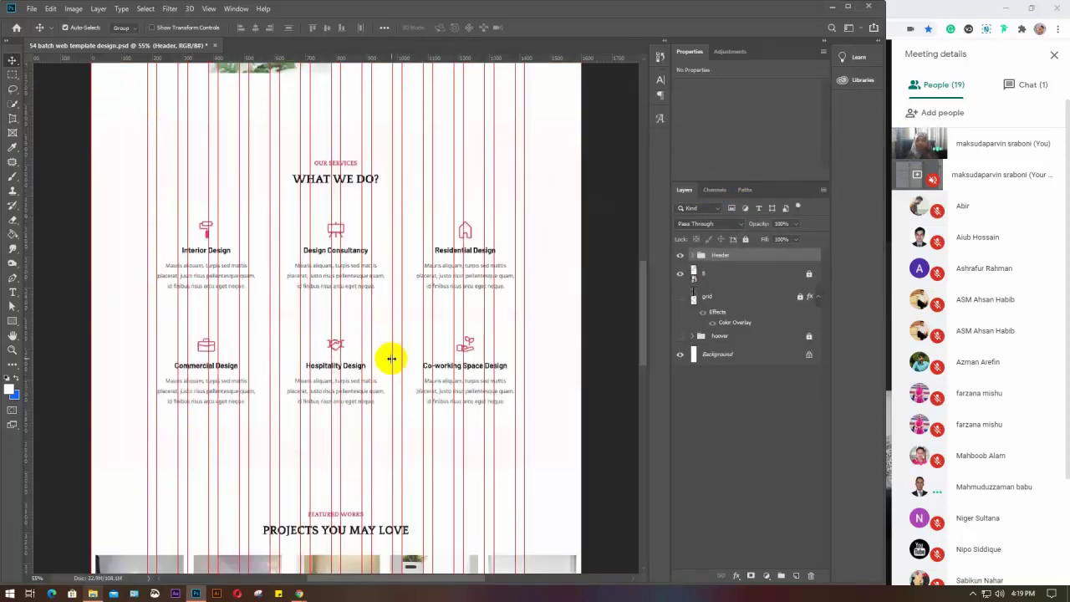
scroll(396, 353, down, 3)
scroll(397, 356, down, 2)
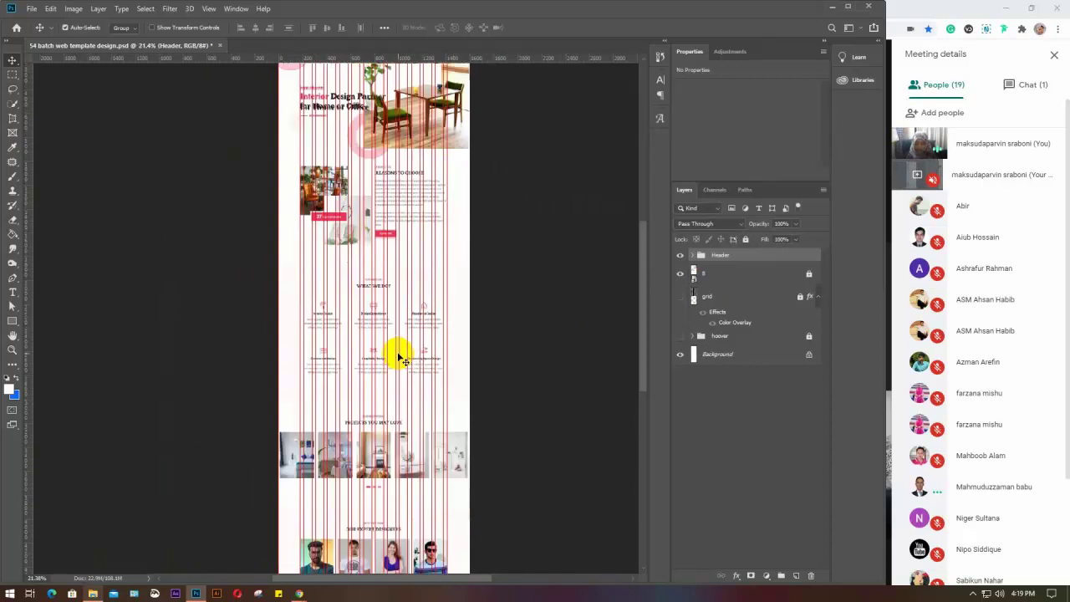
scroll(393, 401, down, 2)
scroll(352, 502, up, 5)
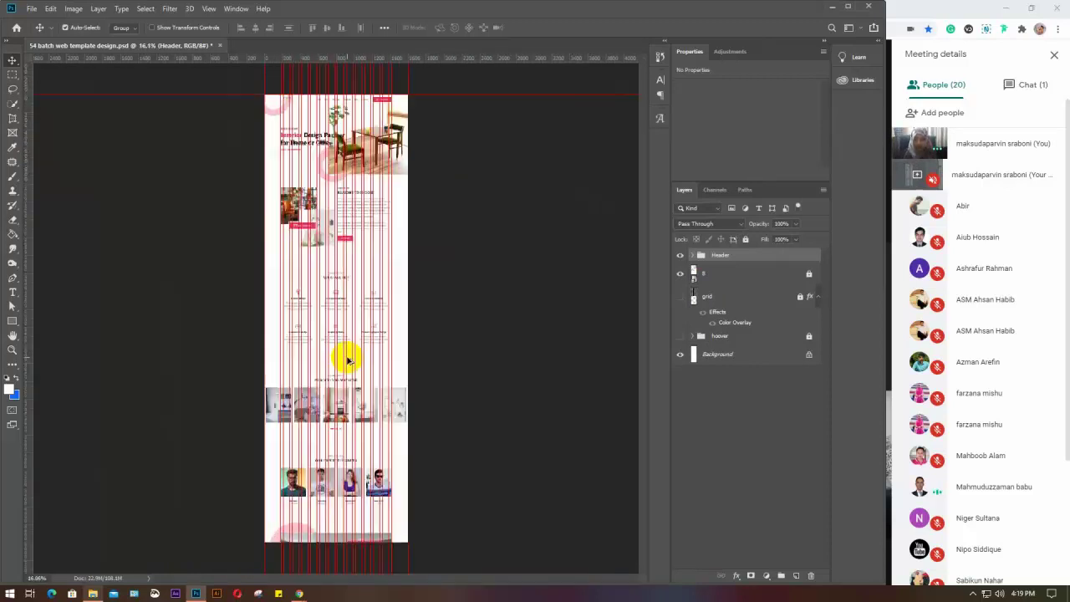
Step: Examine the About Us section of the reference design, including its images, text and Learn More button
scroll(344, 179, up, 3)
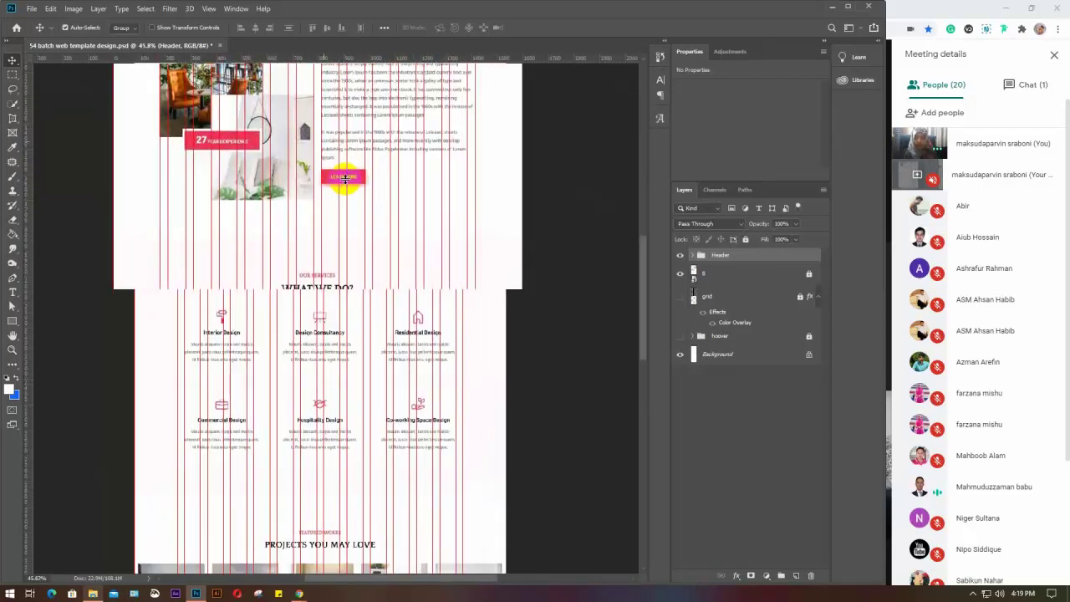
scroll(326, 168, up, 5)
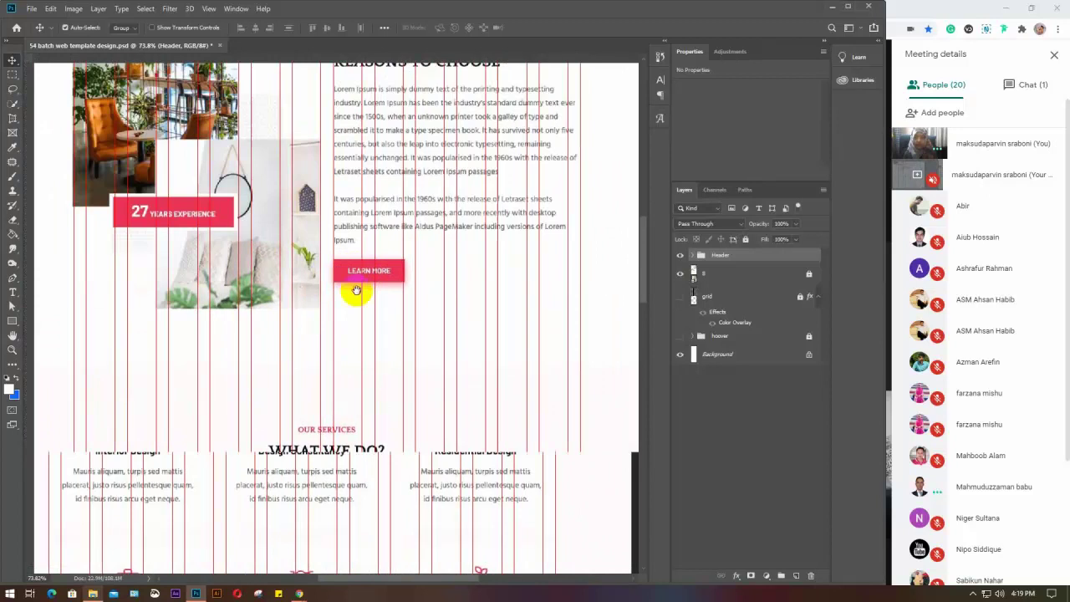
scroll(380, 322, up, 1)
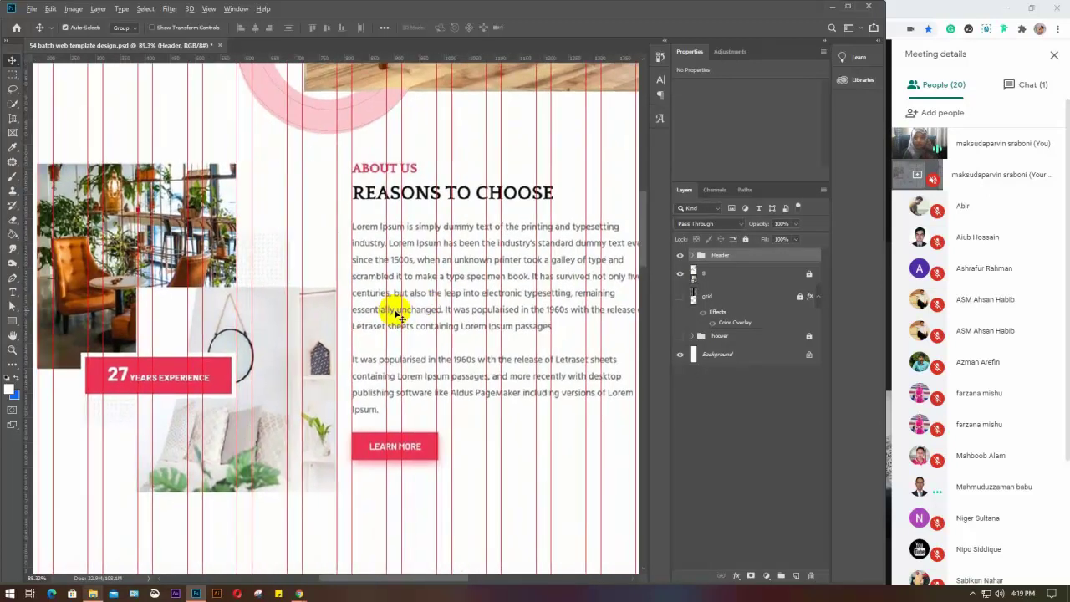
scroll(391, 309, down, 1)
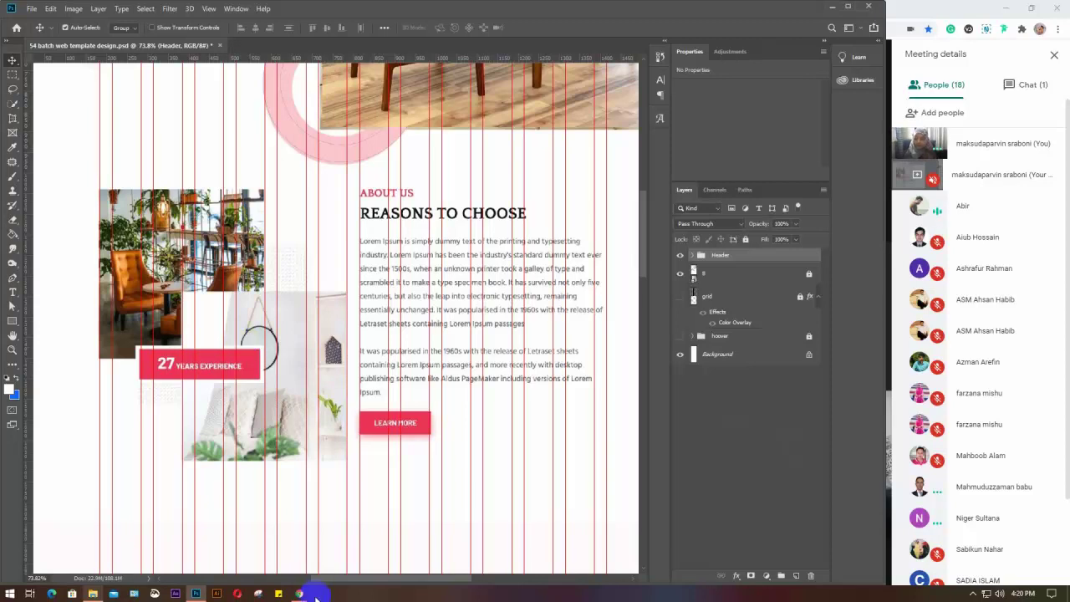
Step: Switch to the Chrome meeting window and search Google Images for "otobi furniture interior" in a new tab
mouse_move(299, 593)
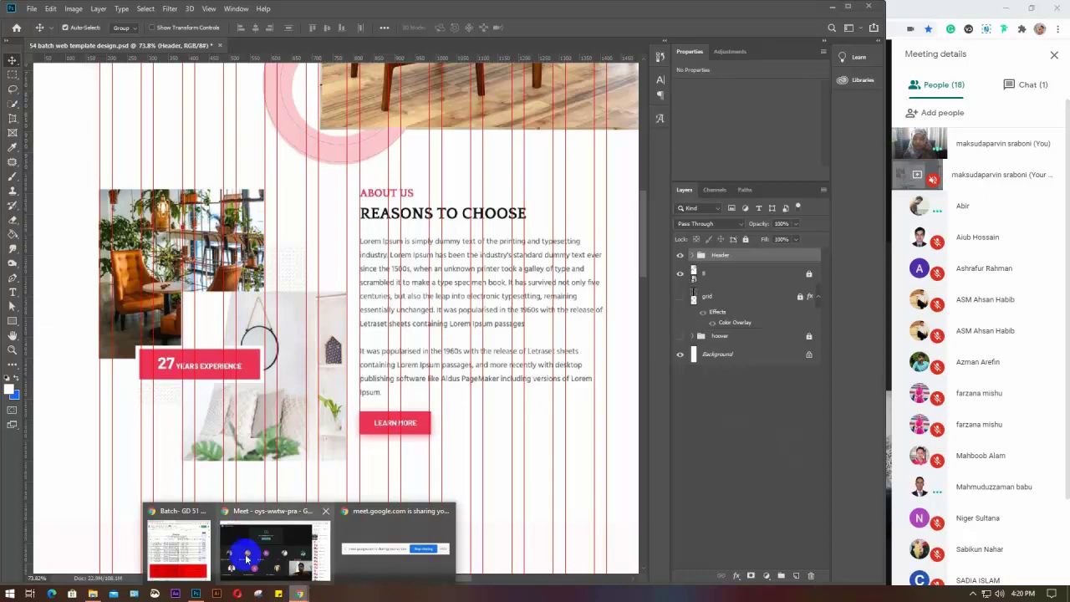
click(275, 547)
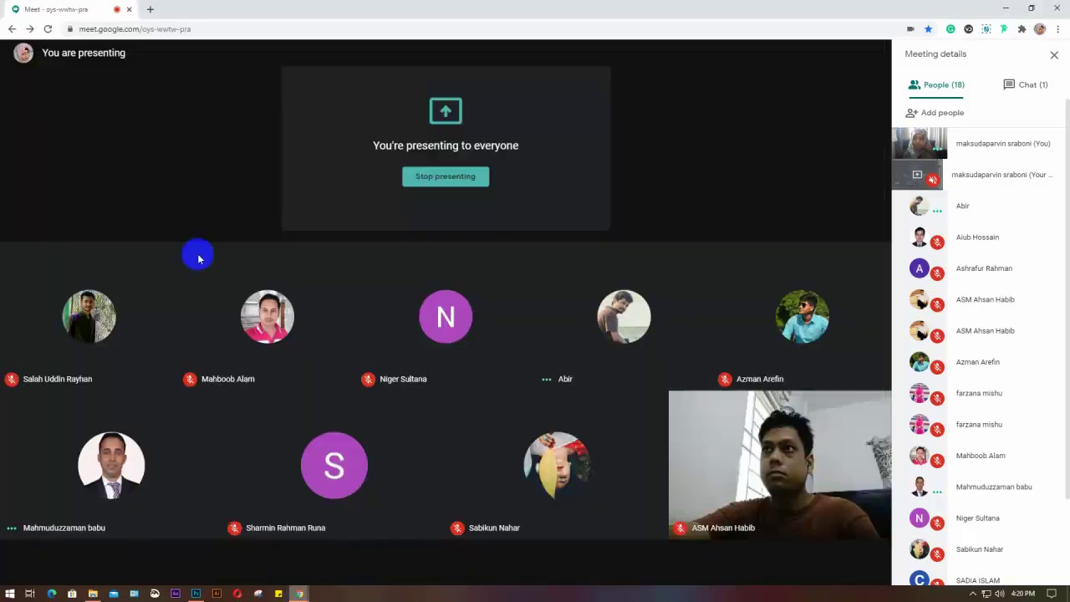
click(151, 9)
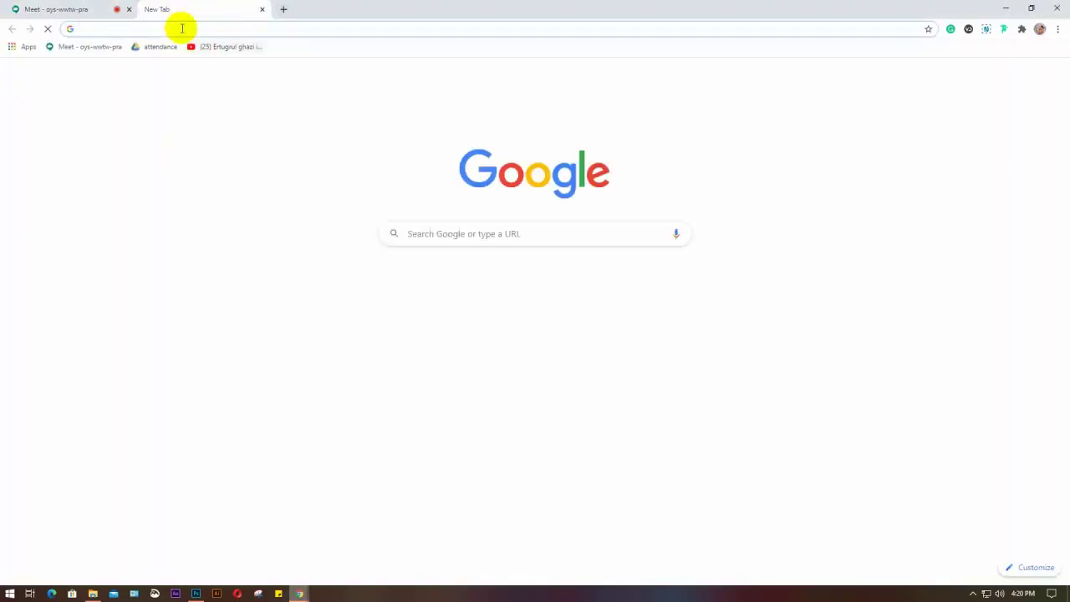
text(ot)
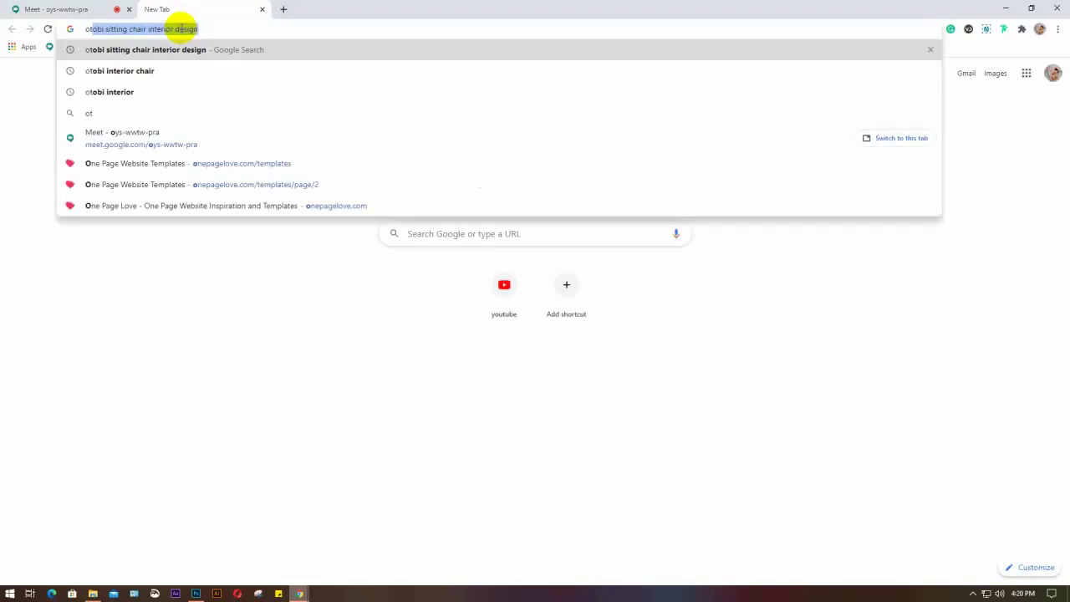
text(obi )
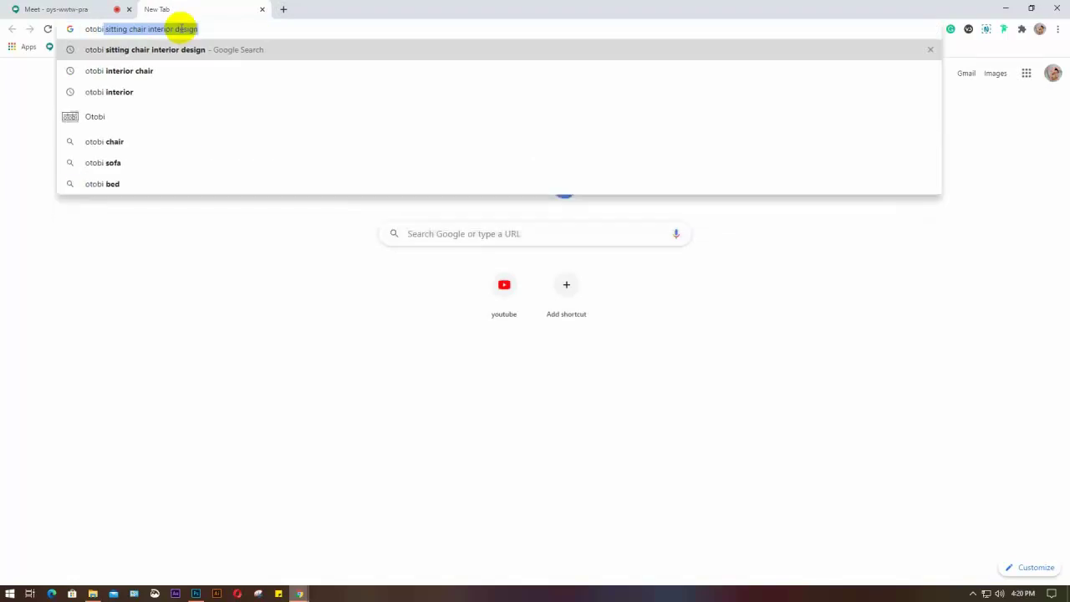
text(fur)
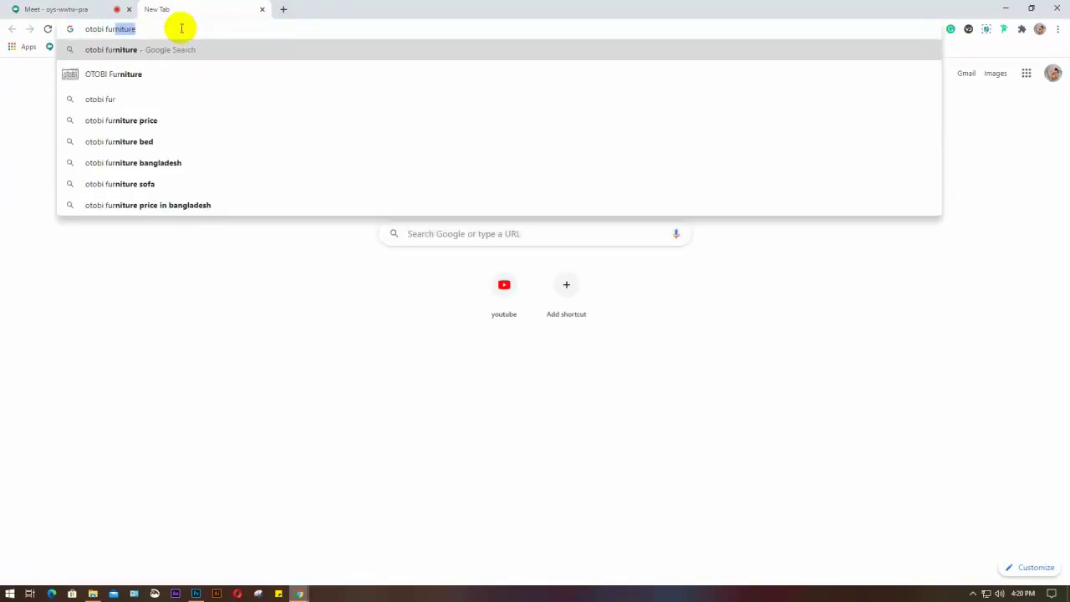
text(niture)
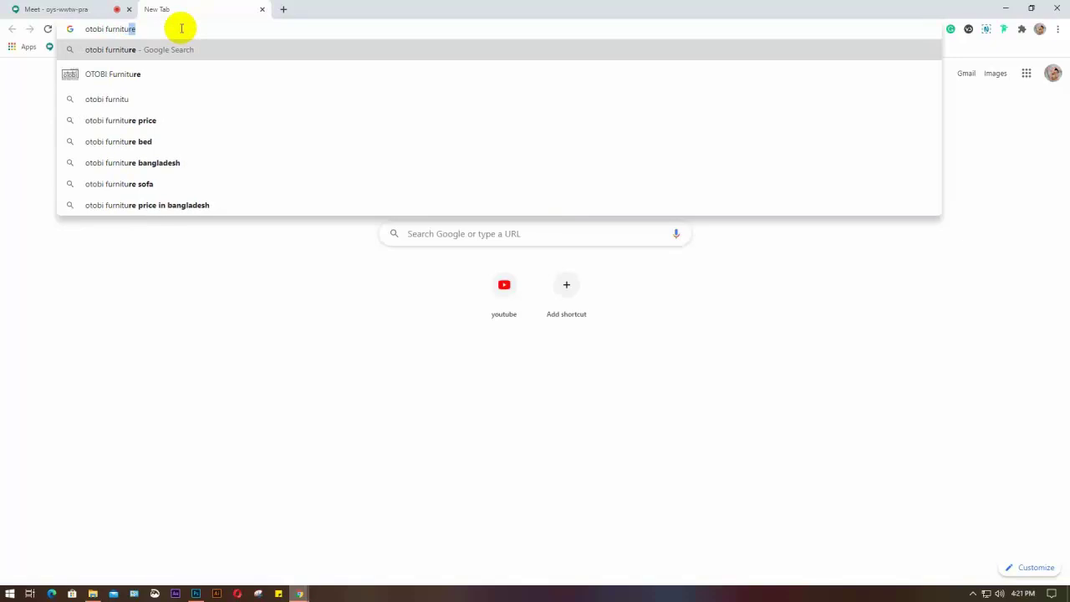
text( int)
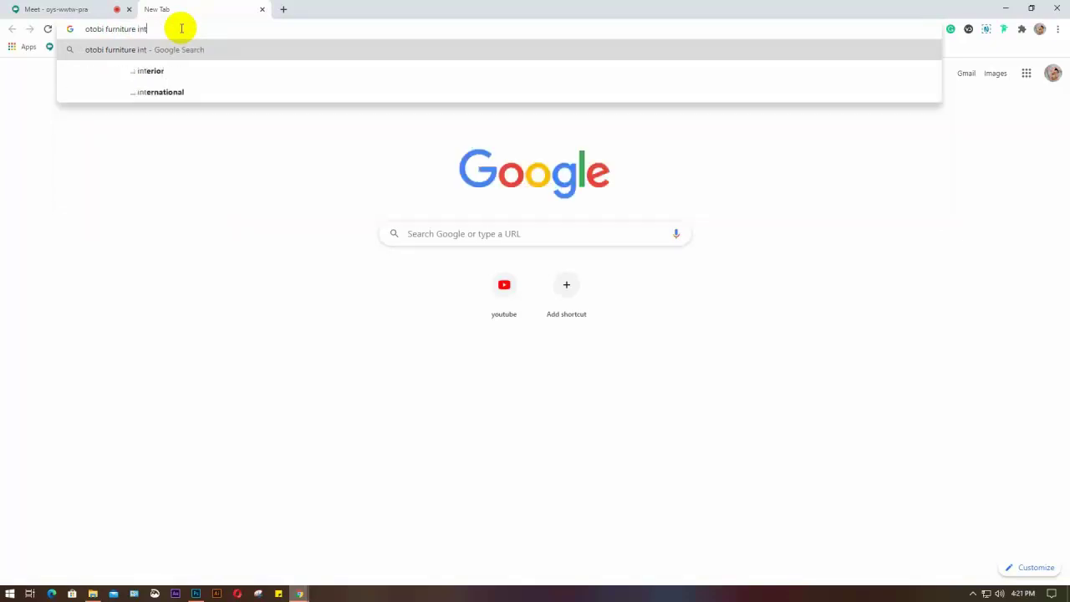
text(erior)
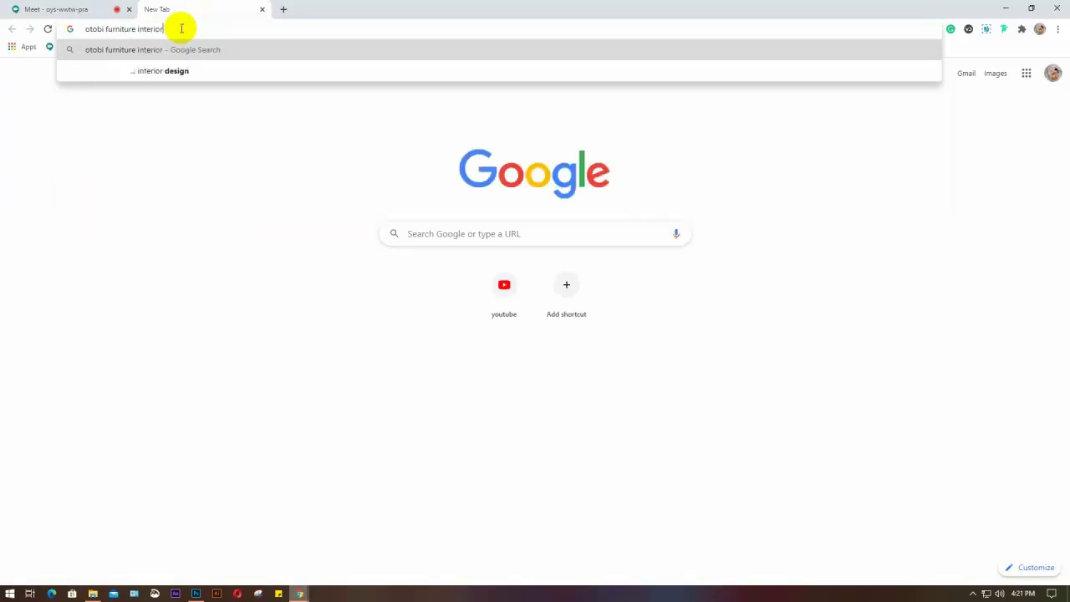
key(Return)
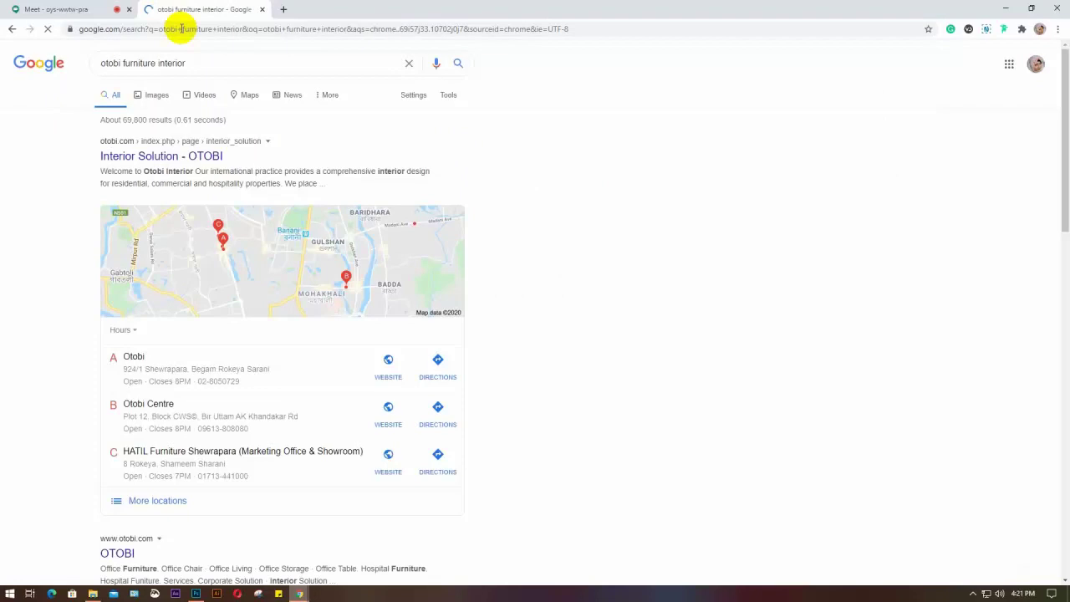
click(170, 100)
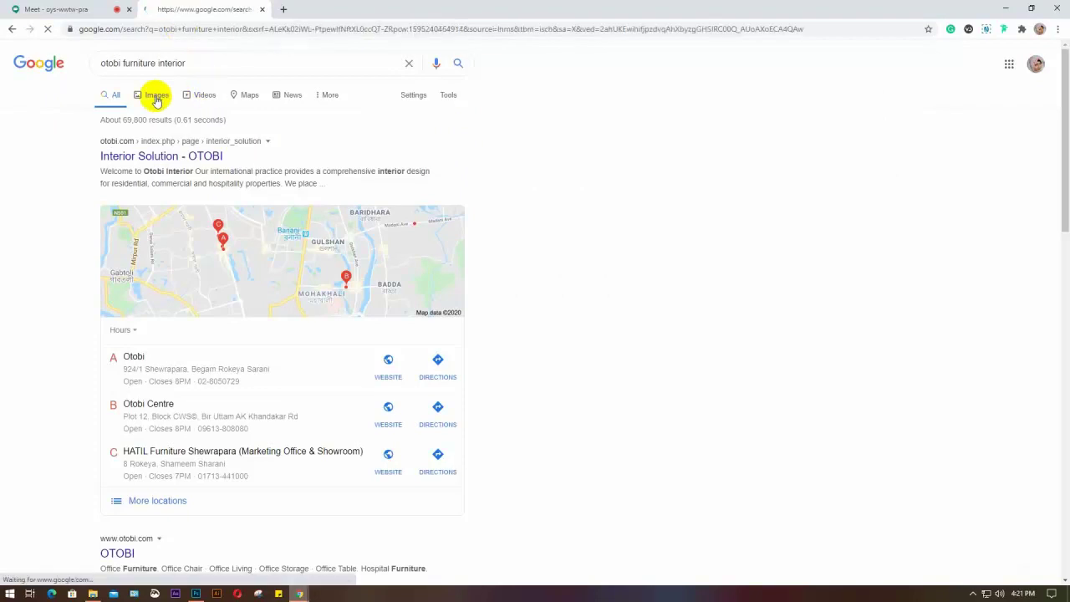
Step: Refine the image search to "otobi home furniture interior design"
click(194, 60)
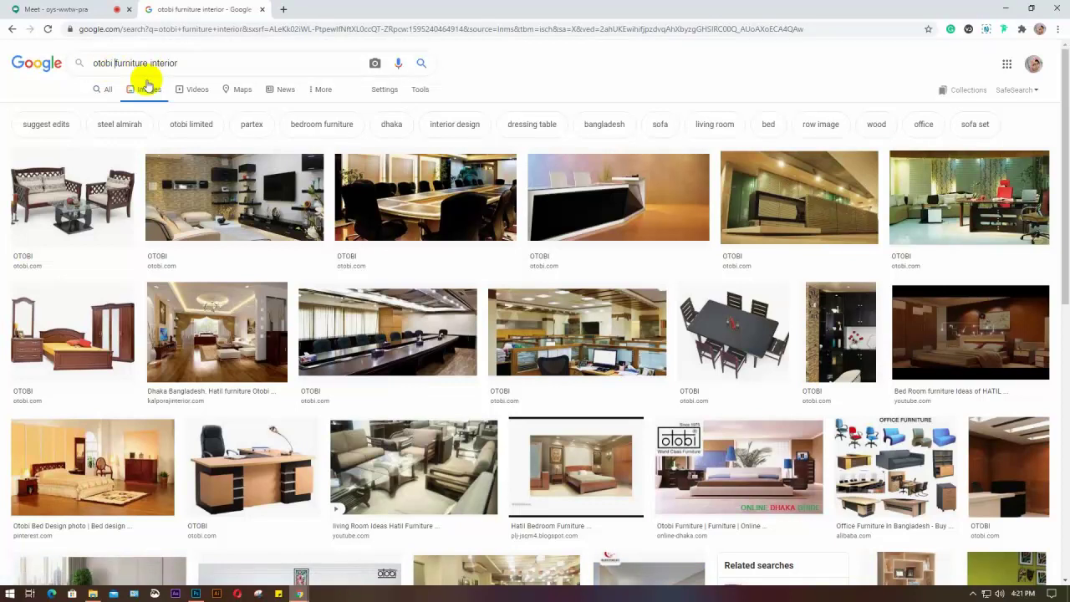
text(home )
text(design)
key(Return)
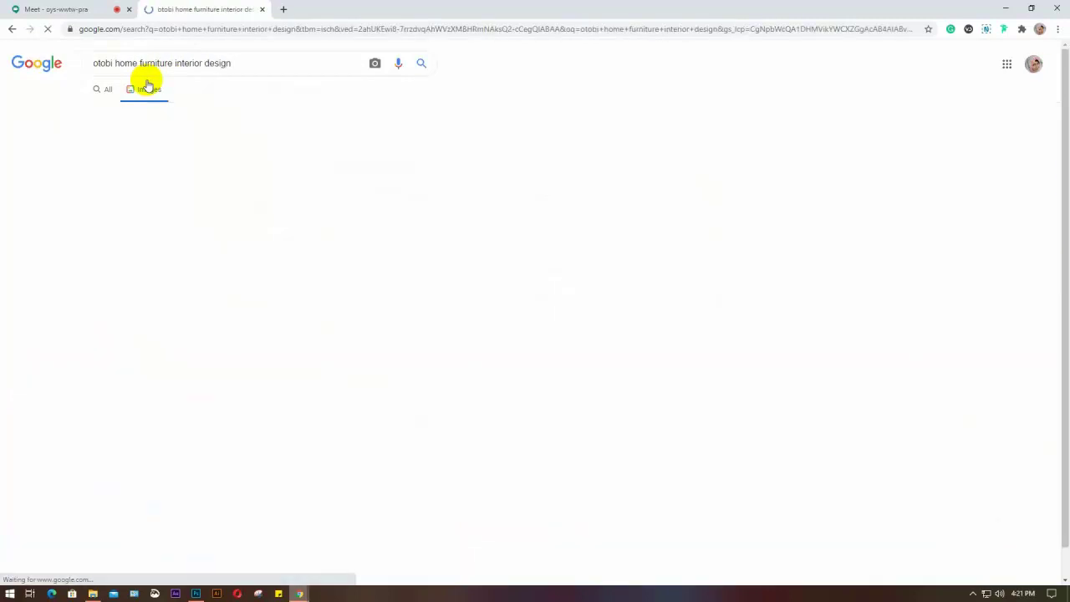
Step: Switch back to Photoshop and add the text ABOUT US beside the paragraph of the reference's About Us section
click(48, 10)
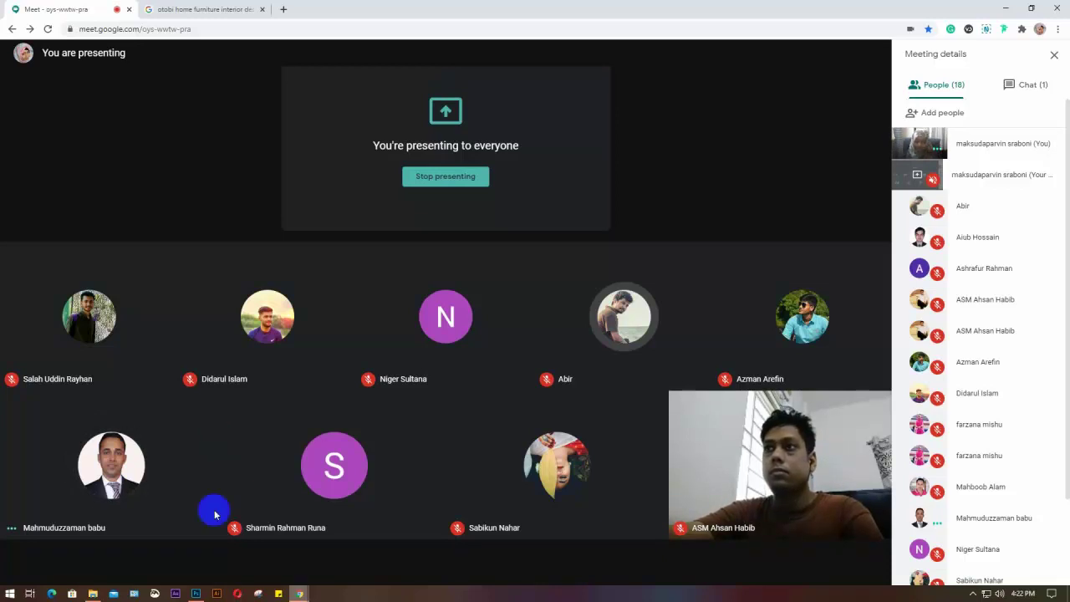
mouse_move(93, 594)
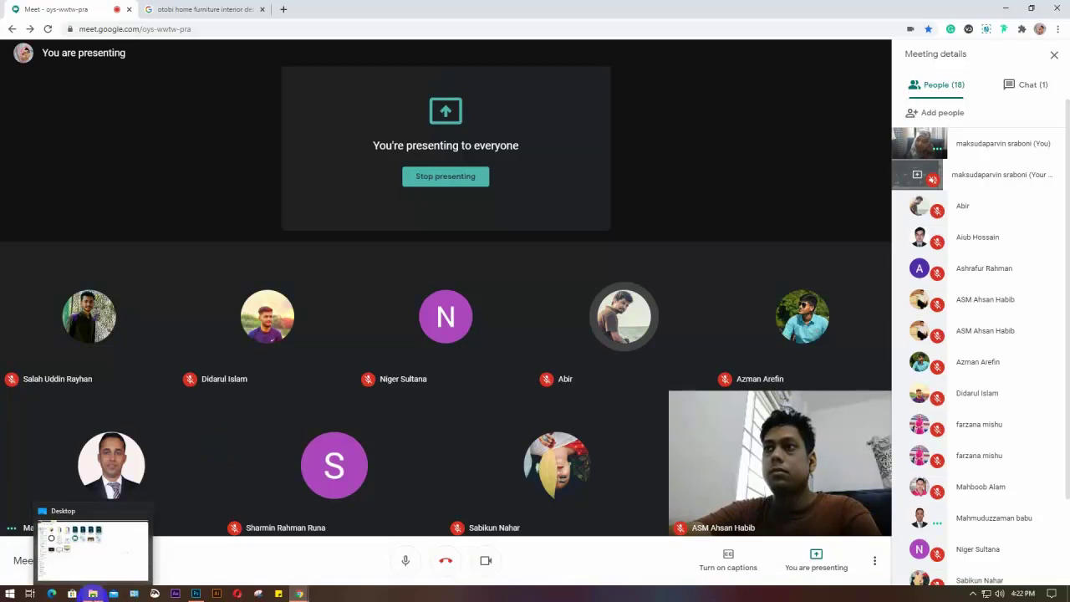
click(195, 593)
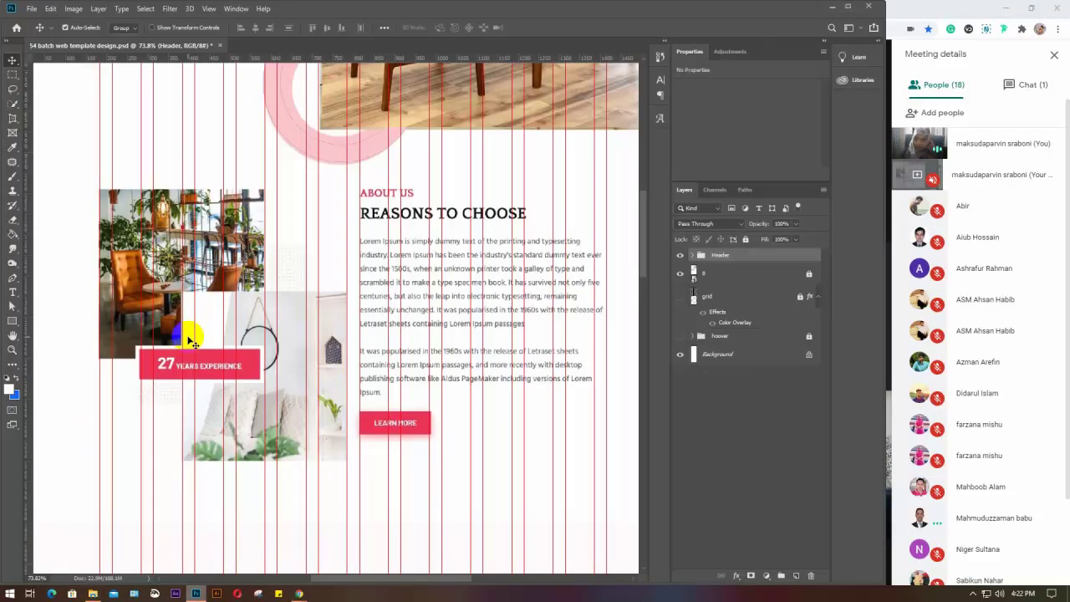
scroll(409, 230, up, 1)
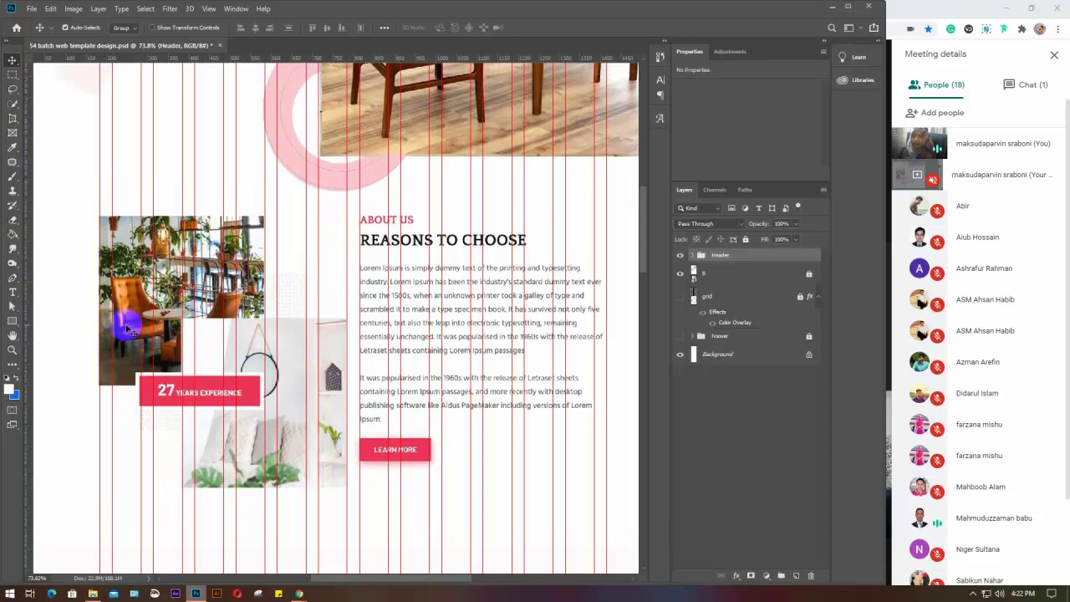
click(12, 291)
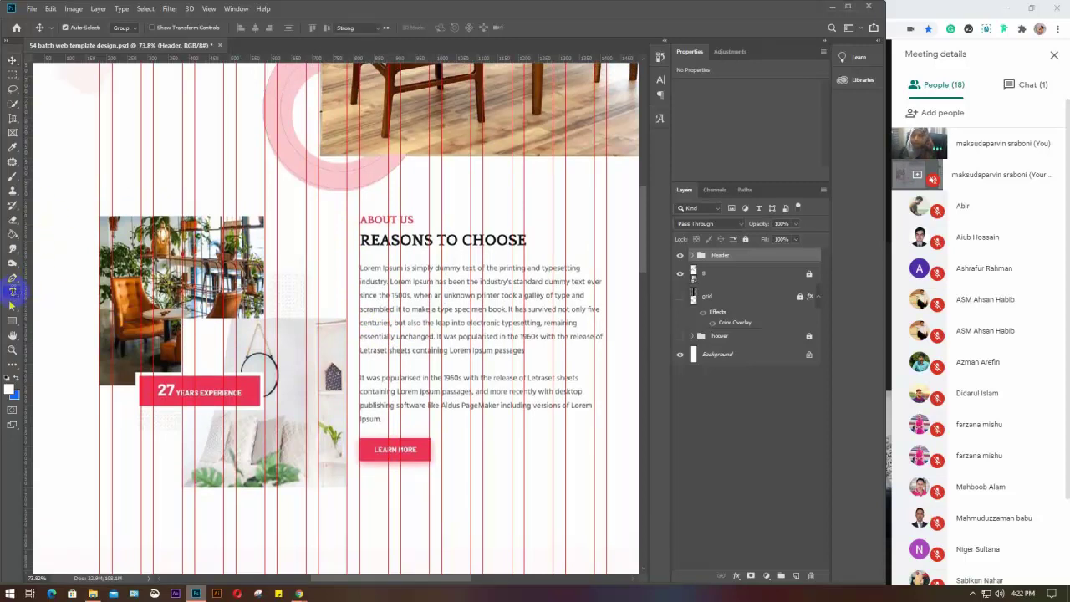
click(331, 278)
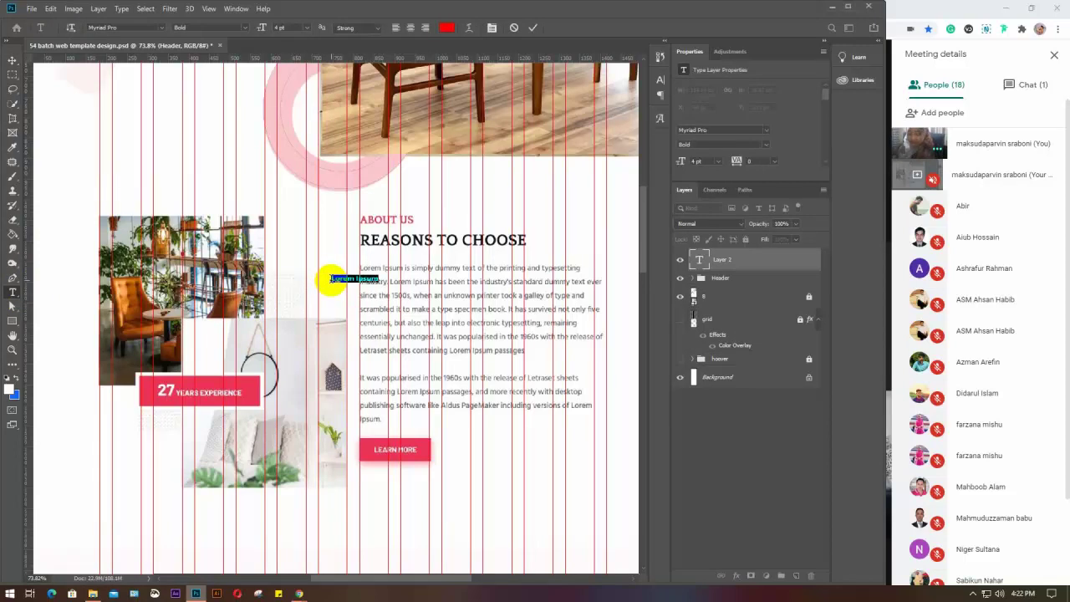
key(BackSpace)
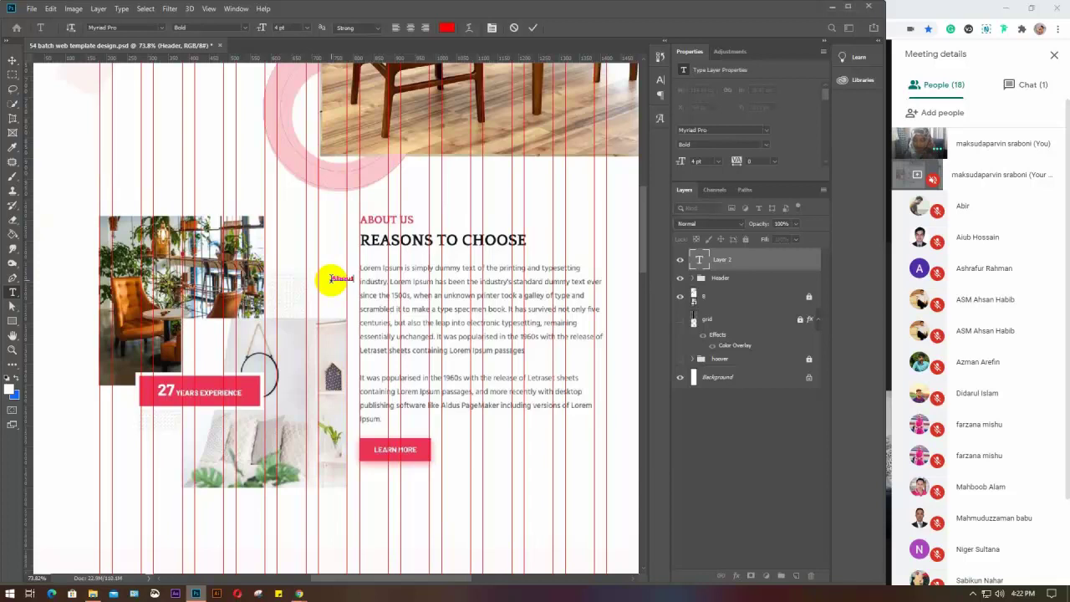
key(BackSpace)
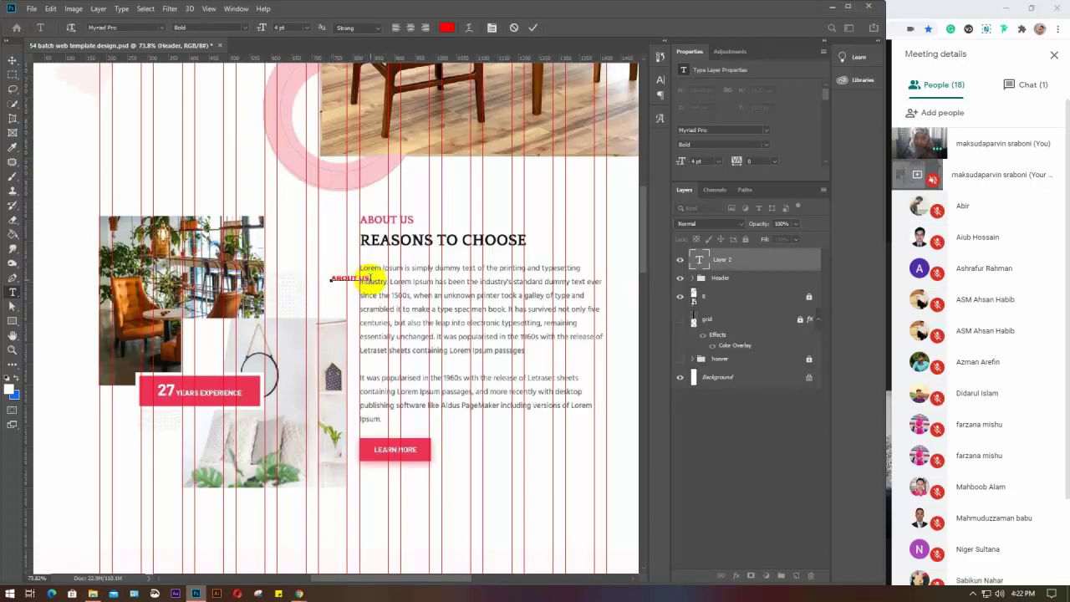
Step: Set the new ABOUT US text to 6 pt and colour it d23856, sampled from the reference's ABOUT US heading
drag(368, 279, 323, 287)
click(697, 161)
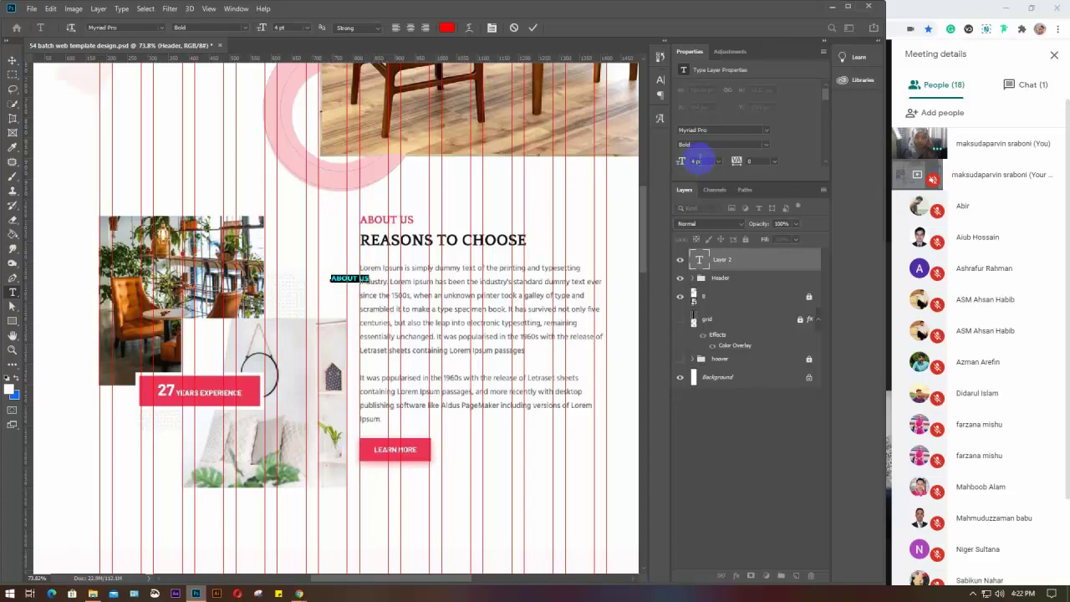
text(6)
key(Return)
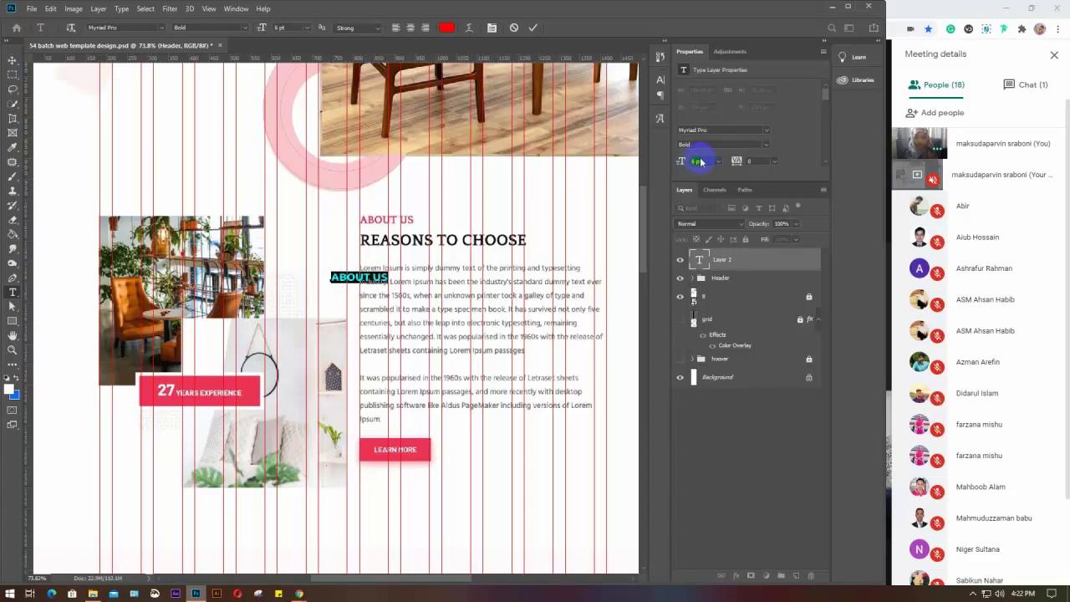
click(447, 28)
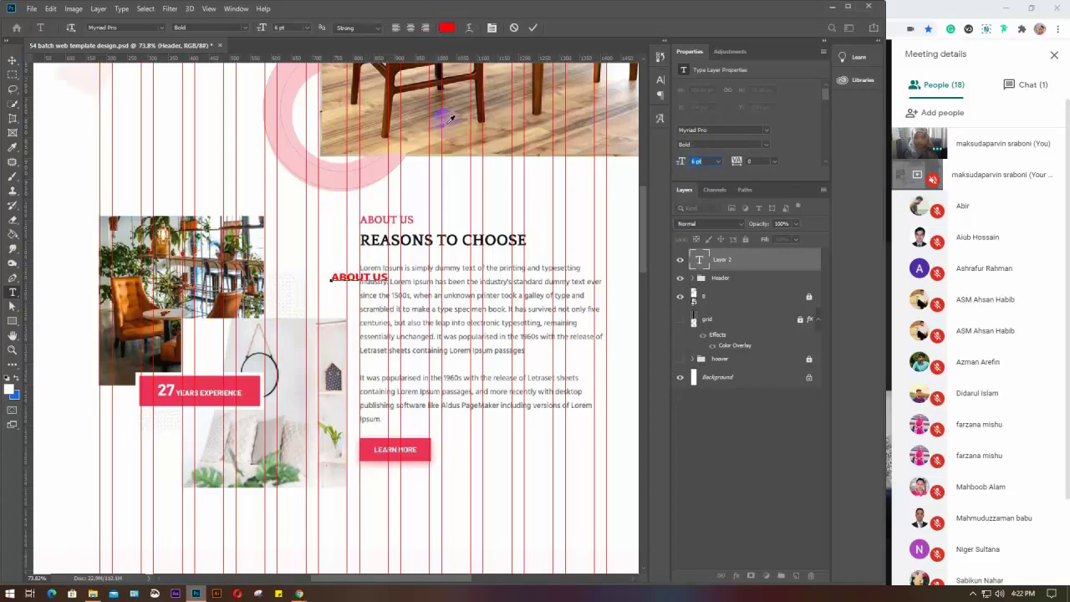
click(398, 212)
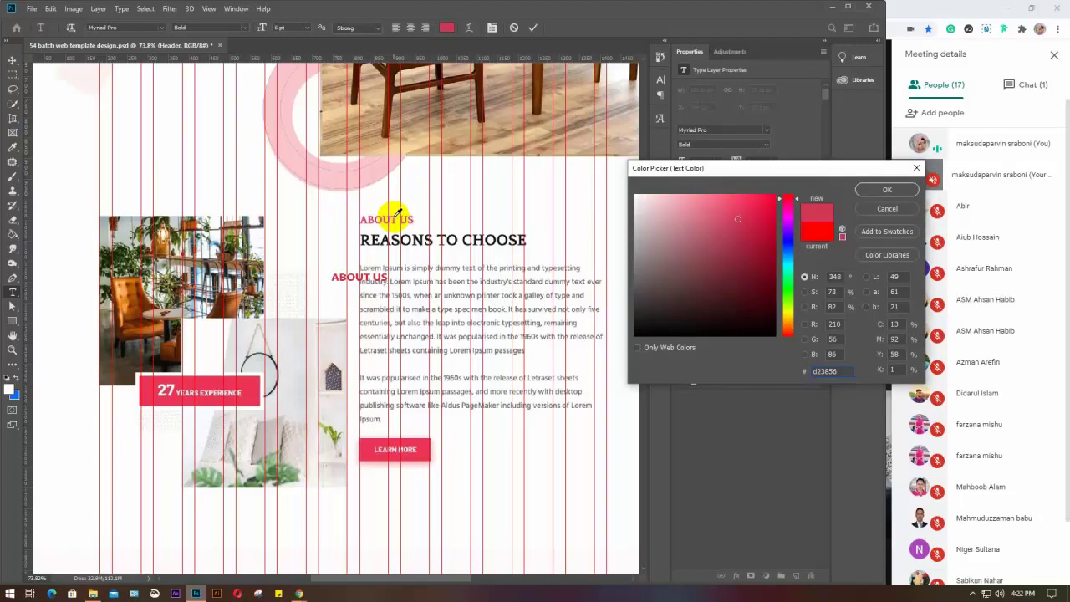
click(888, 191)
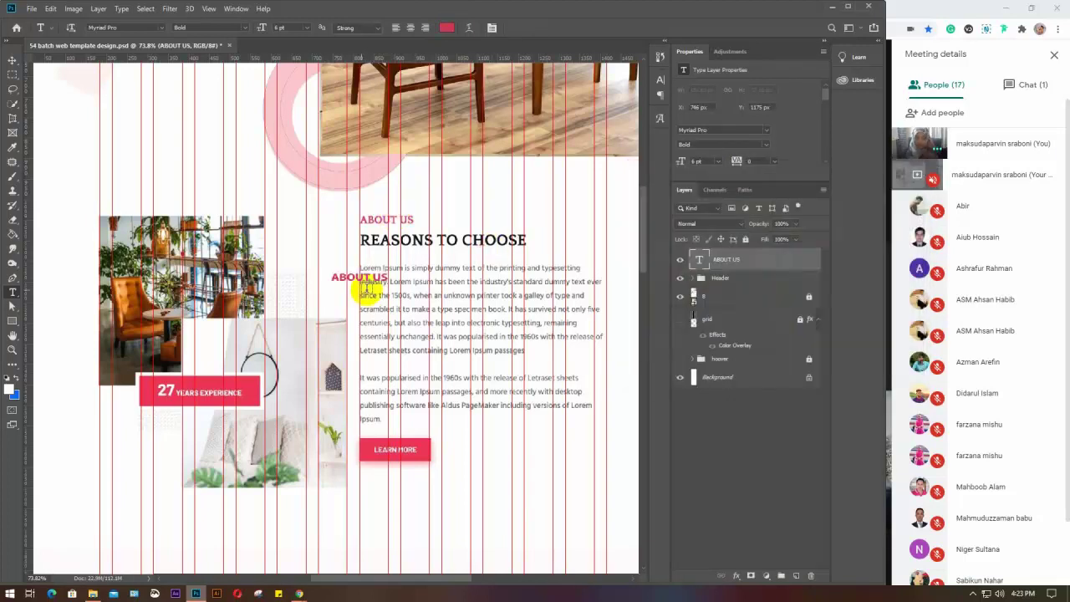
Step: Lock the guides and align the new ABOUT US text over the matching heading in the reference
key(v)
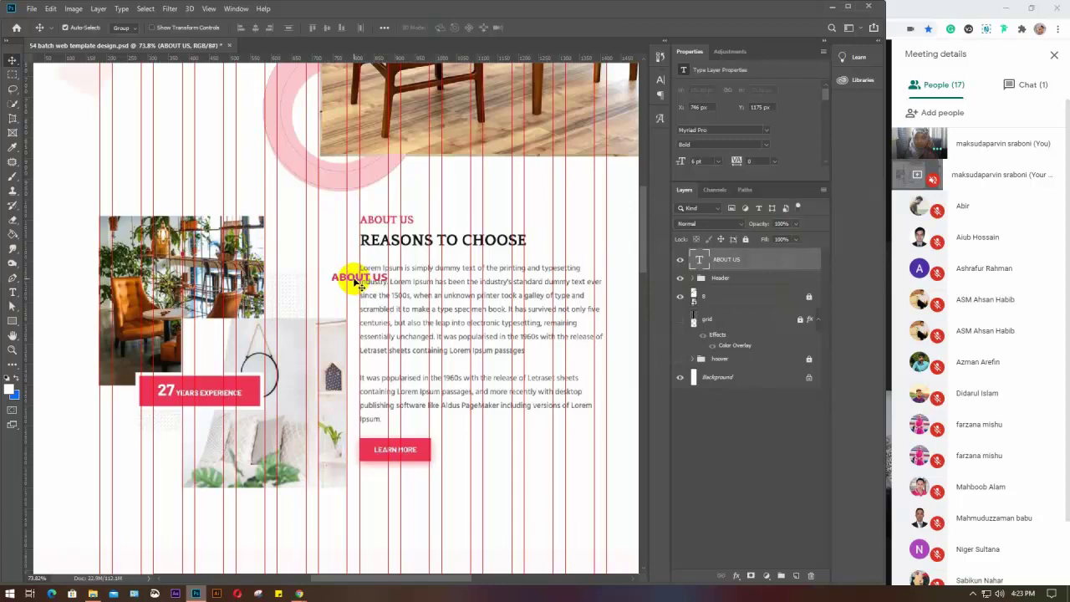
drag(355, 281, 388, 219)
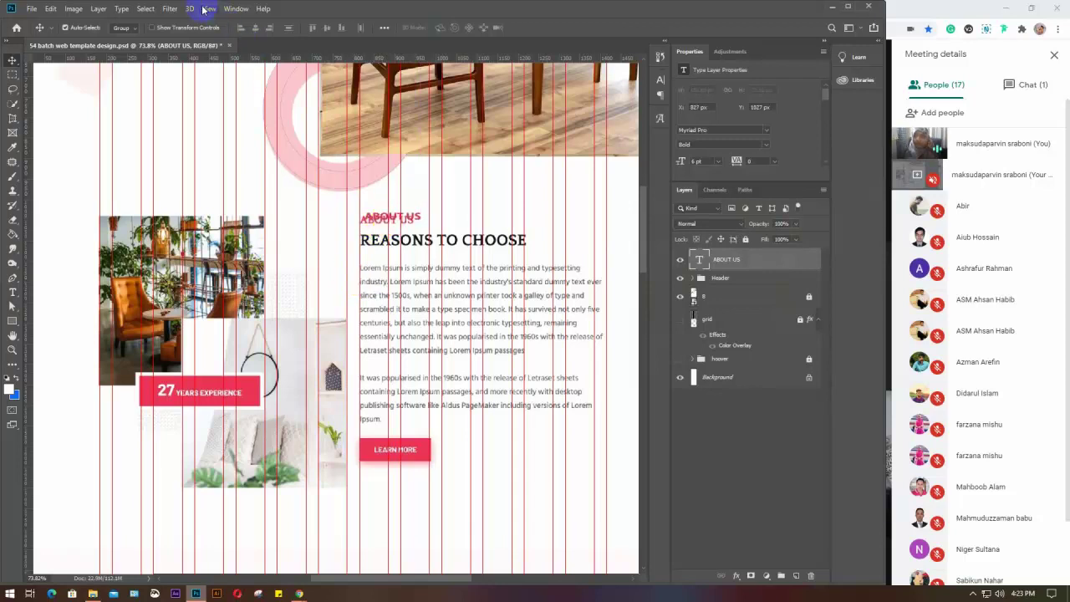
click(207, 9)
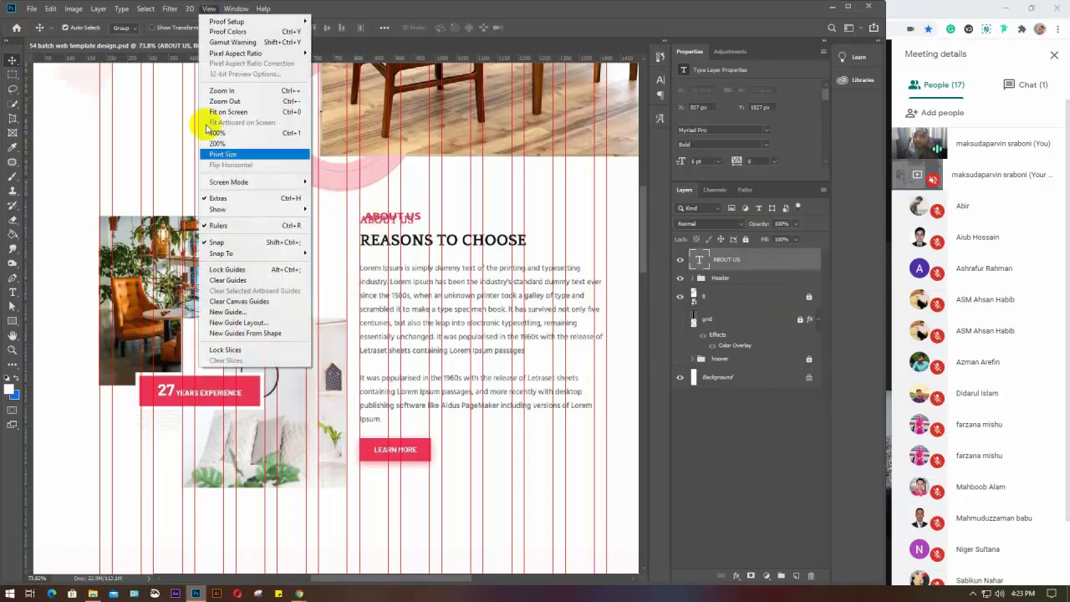
click(250, 270)
mouse_move(393, 208)
mouse_down()
mouse_move(406, 203)
mouse_move(381, 220)
mouse_up()
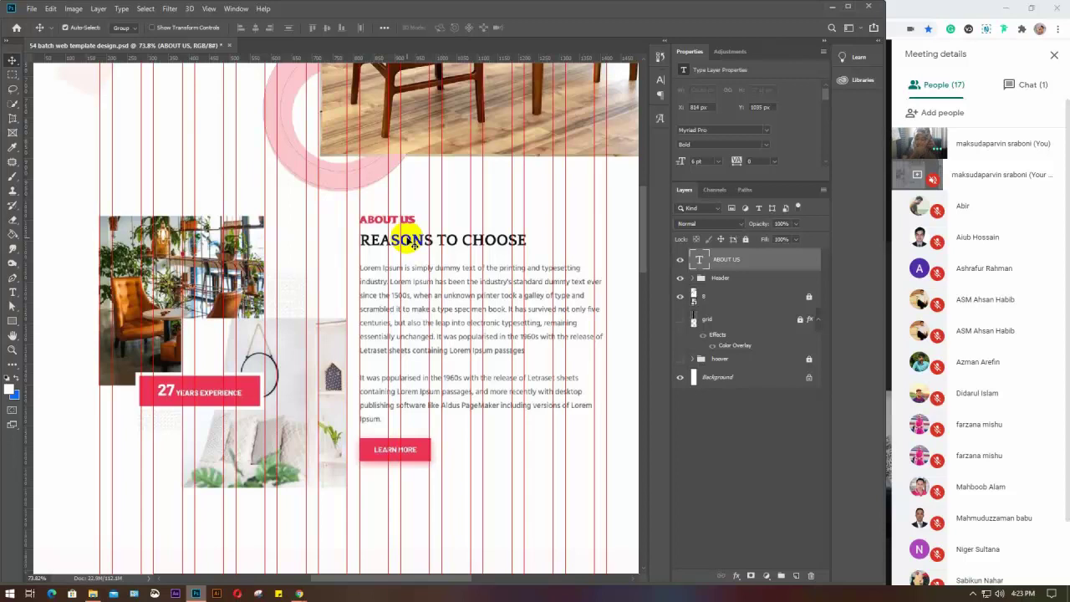
Step: Inspect the font settings of the menu text in the Header group's menubar, and reselect the ABOUT US text
scroll(414, 243, up, 2)
scroll(357, 315, up, 5)
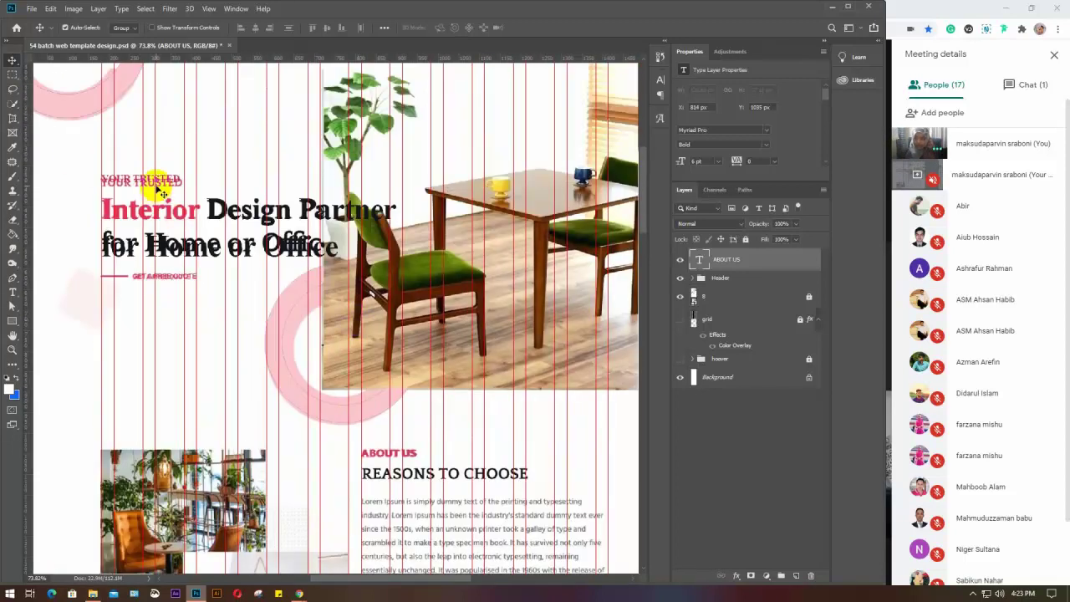
click(243, 217)
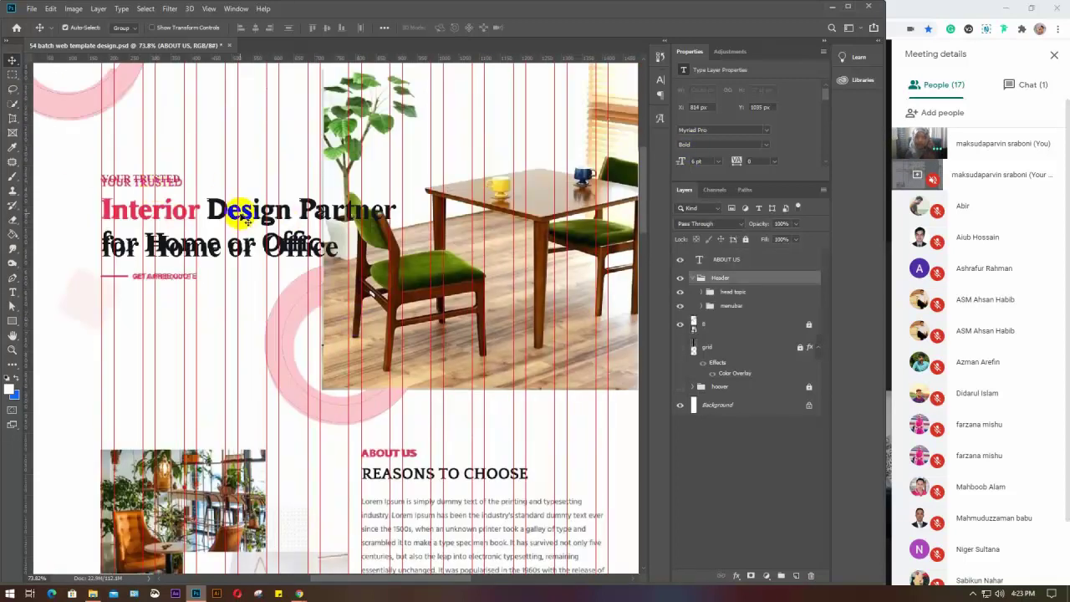
click(702, 306)
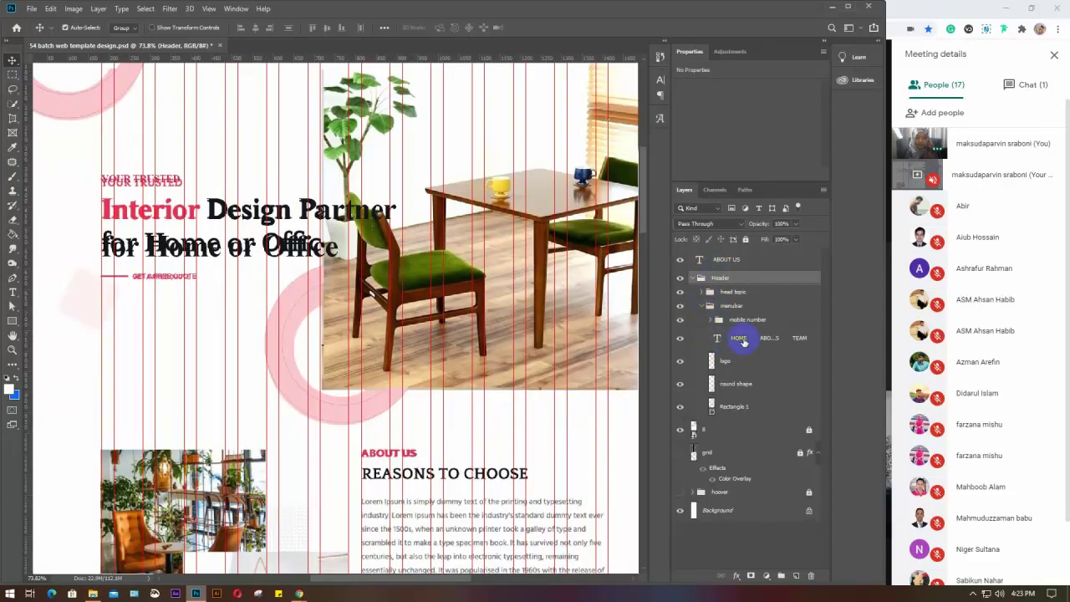
click(743, 341)
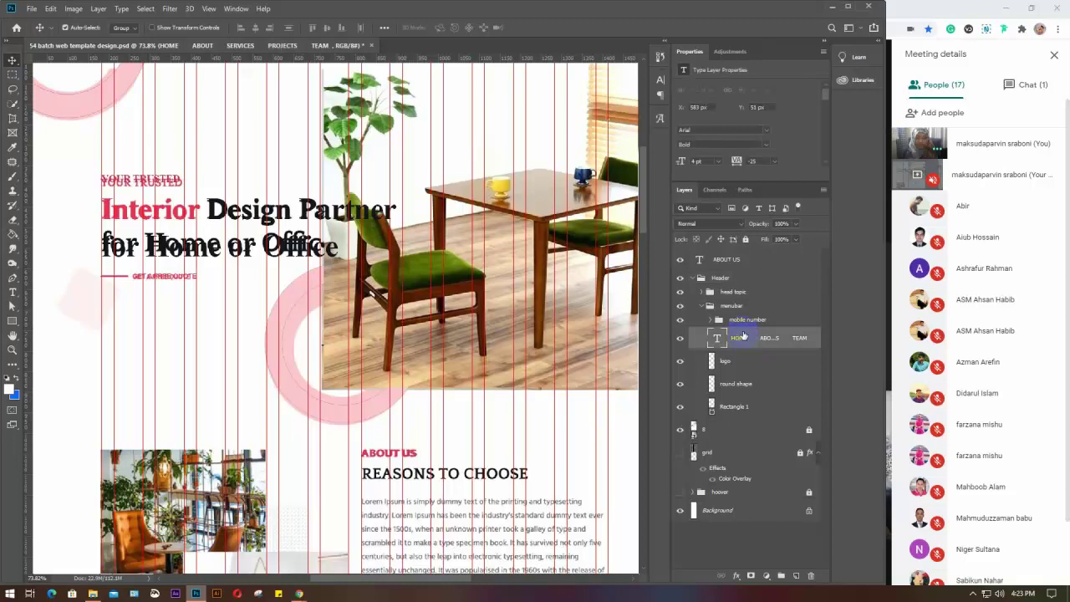
click(700, 304)
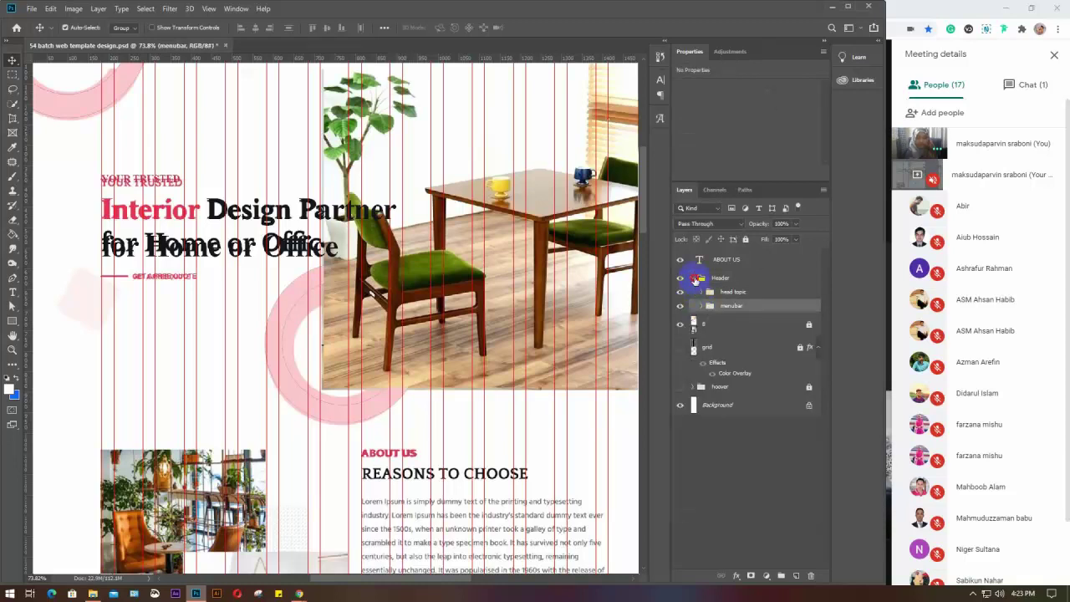
click(695, 279)
scroll(447, 456, down, 2)
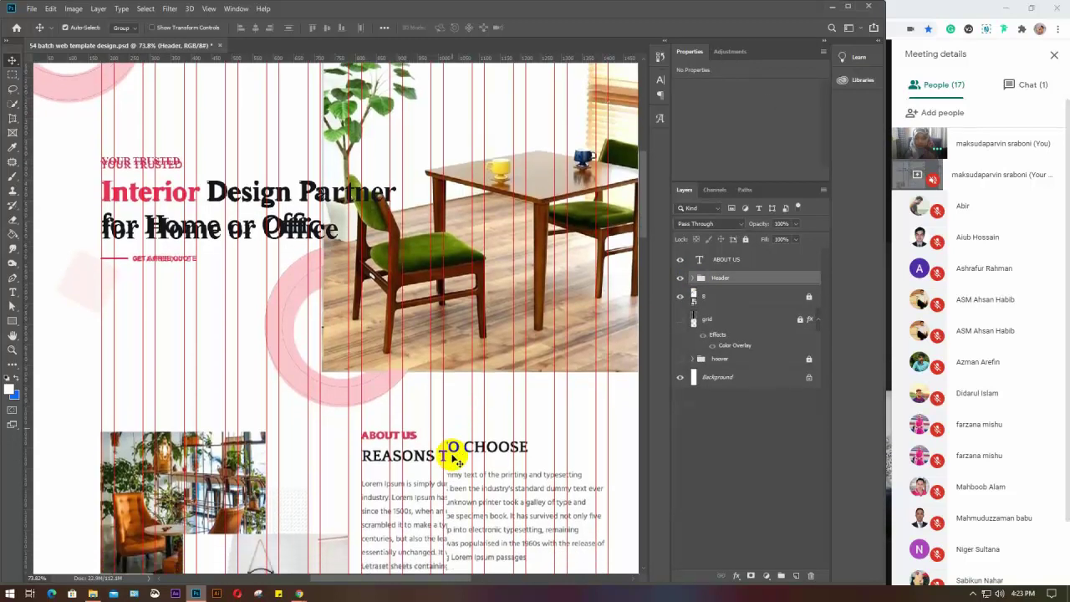
scroll(454, 459, down, 5)
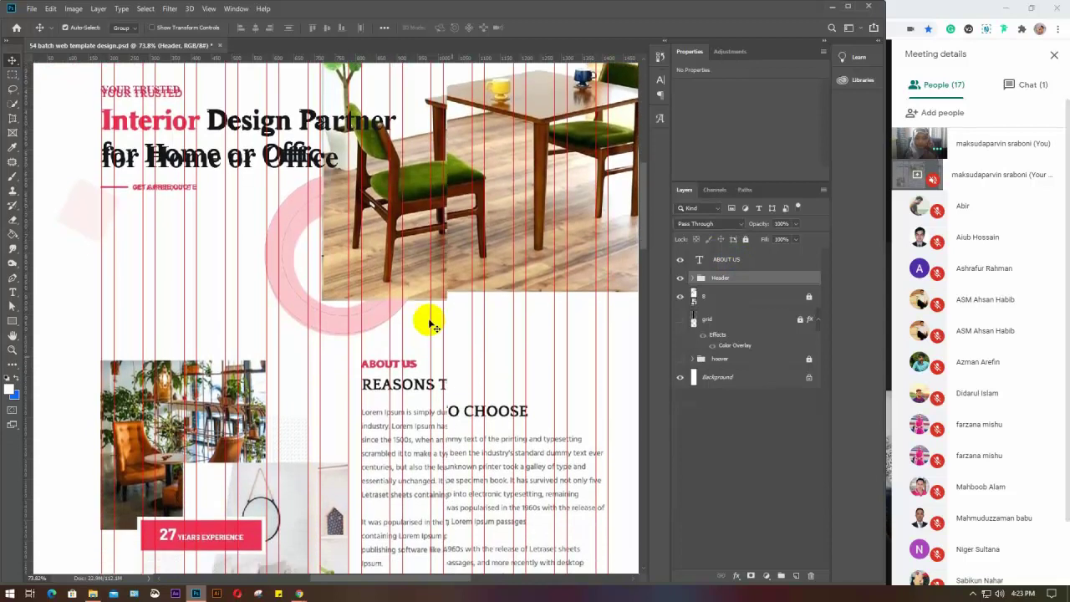
scroll(430, 326, down, 6)
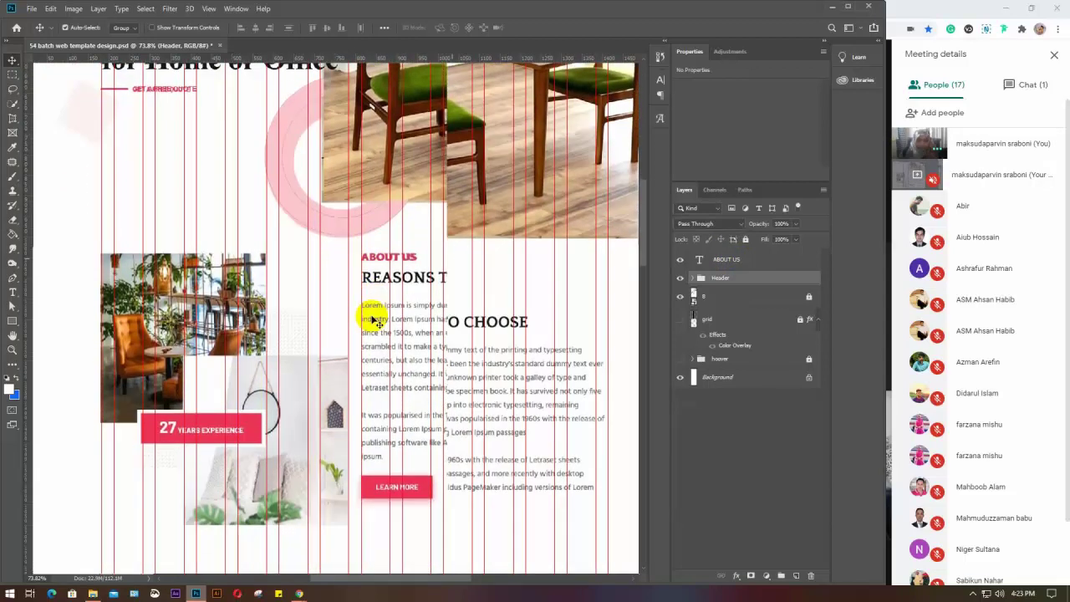
scroll(374, 320, down, 5)
click(374, 320)
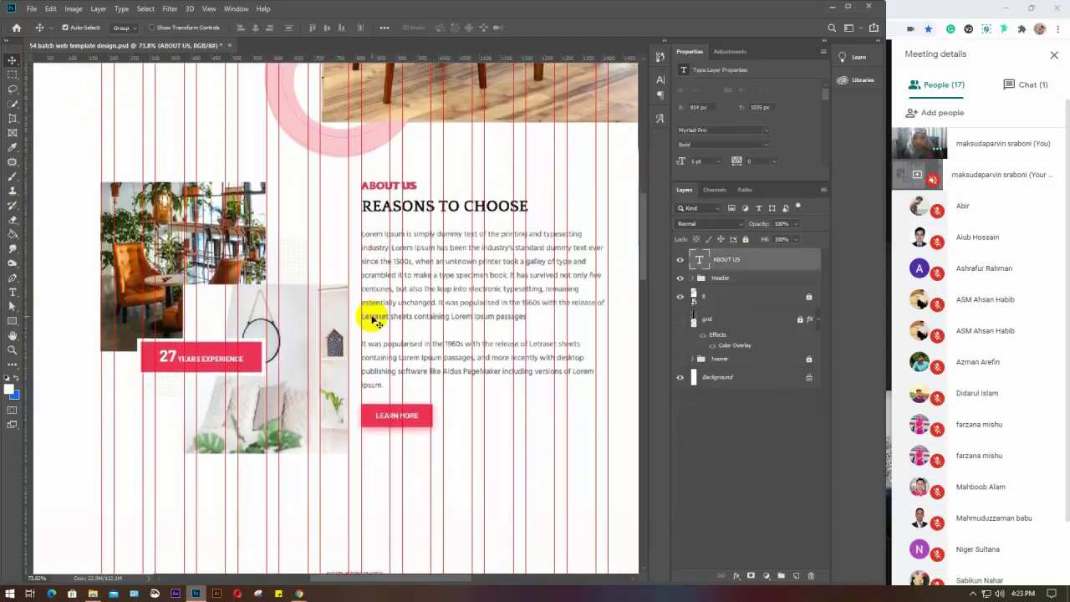
Step: Add a new text line reading REASONS TO CHOOSE over the paragraph of the reference's About Us section
scroll(374, 321, down, 1)
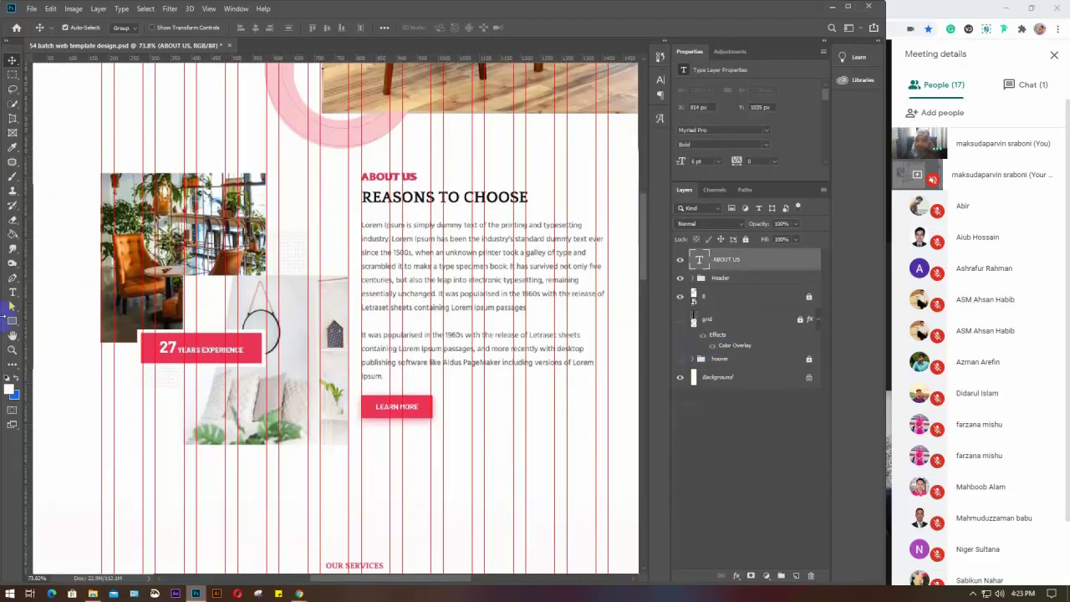
click(11, 292)
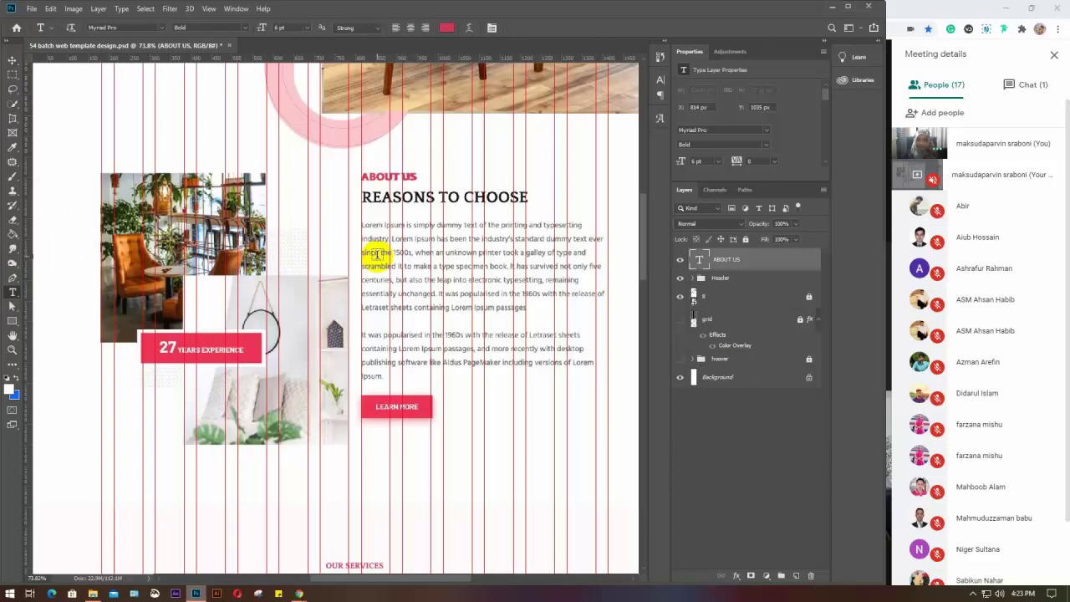
click(376, 254)
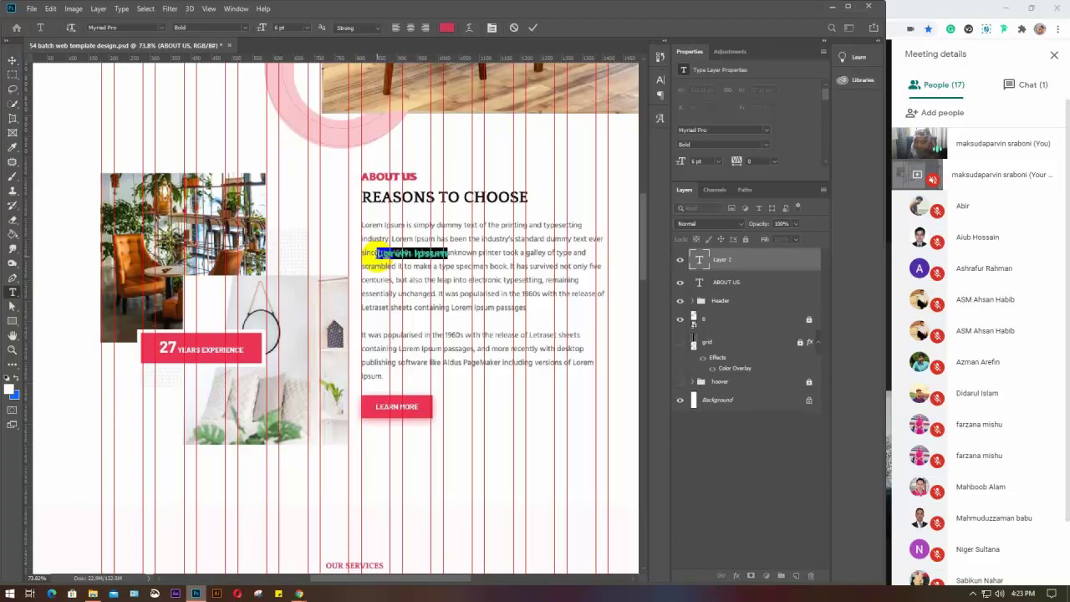
key(BackSpace)
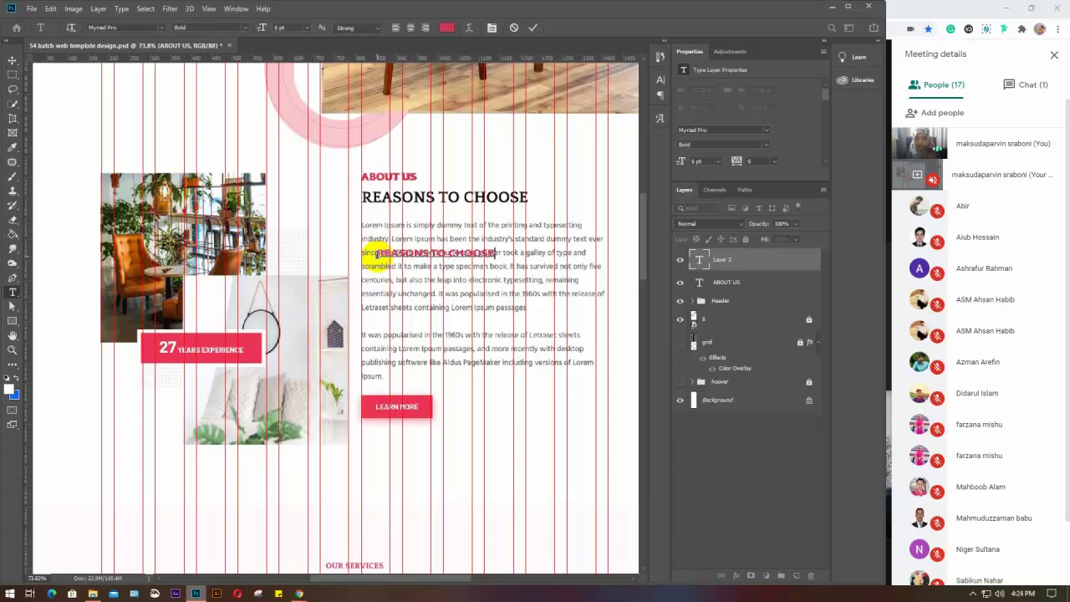
Step: Set the REASONS TO CHOOSE text to Times New Roman Bold, 9 pt, and place it just below the matching reference heading, aligned with ABOUT US
drag(378, 253, 521, 246)
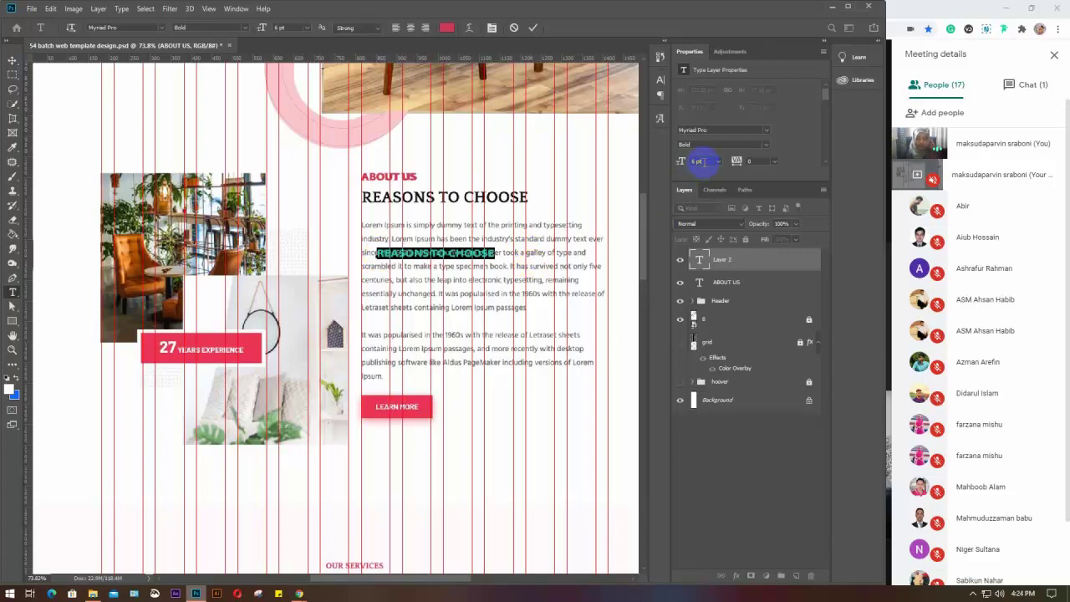
scroll(702, 162, up, 2)
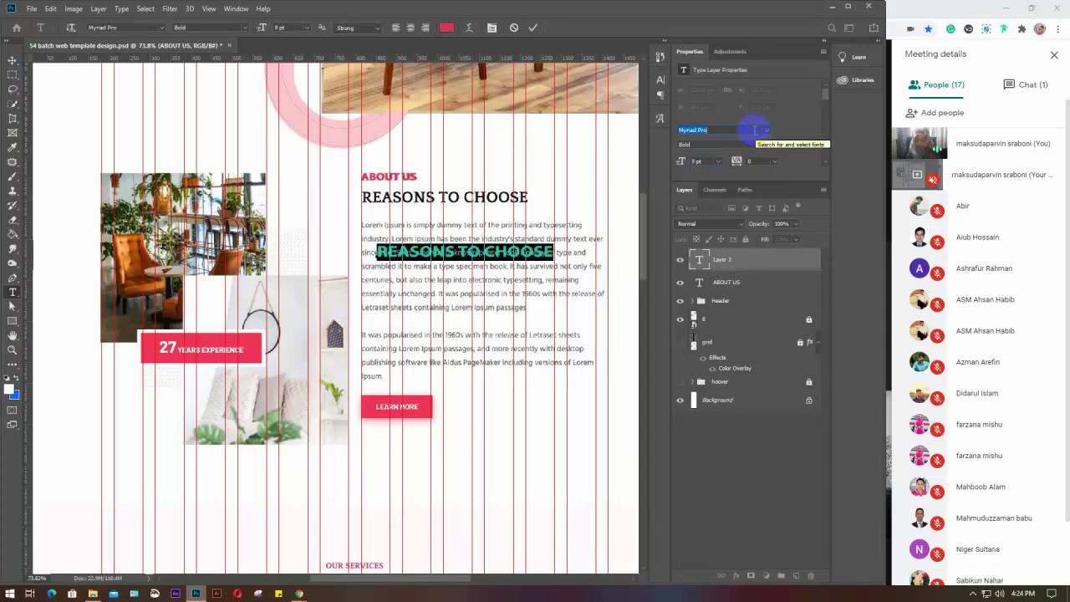
click(754, 129)
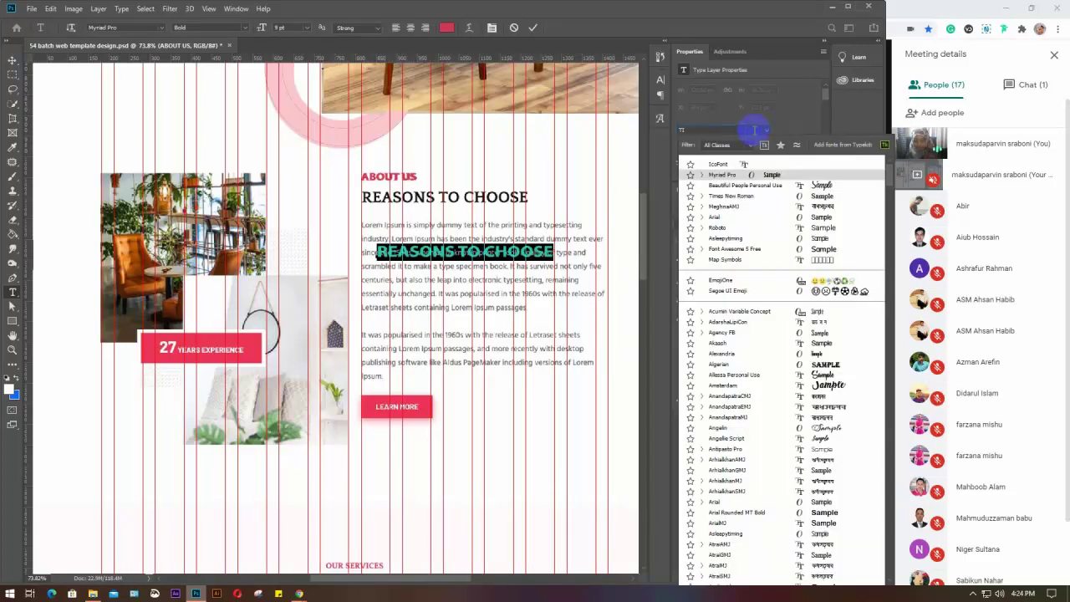
key(Down)
key(Down)
key(Return)
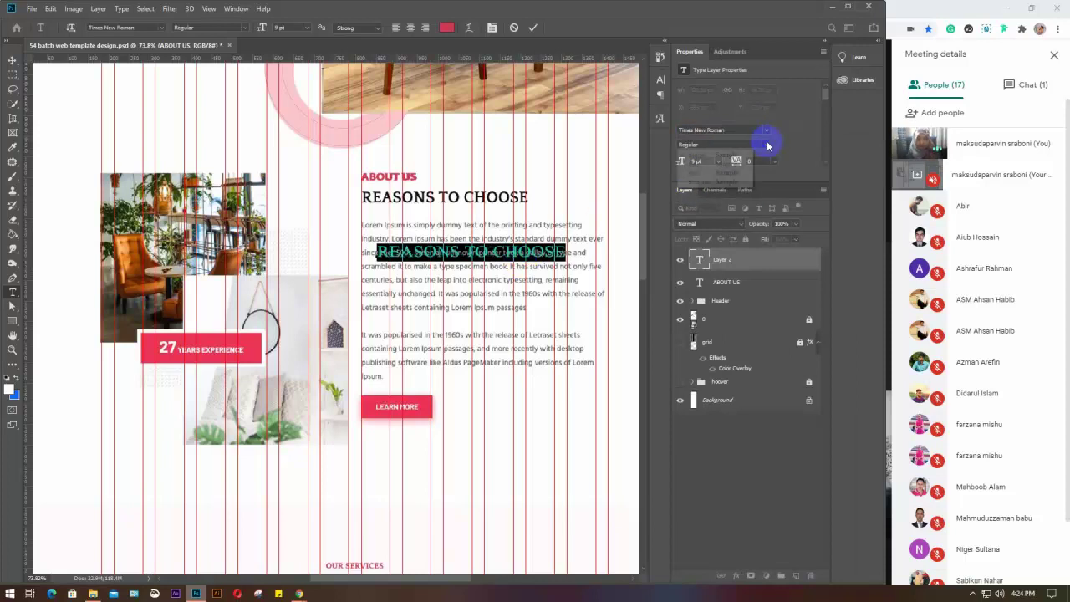
click(762, 144)
click(701, 173)
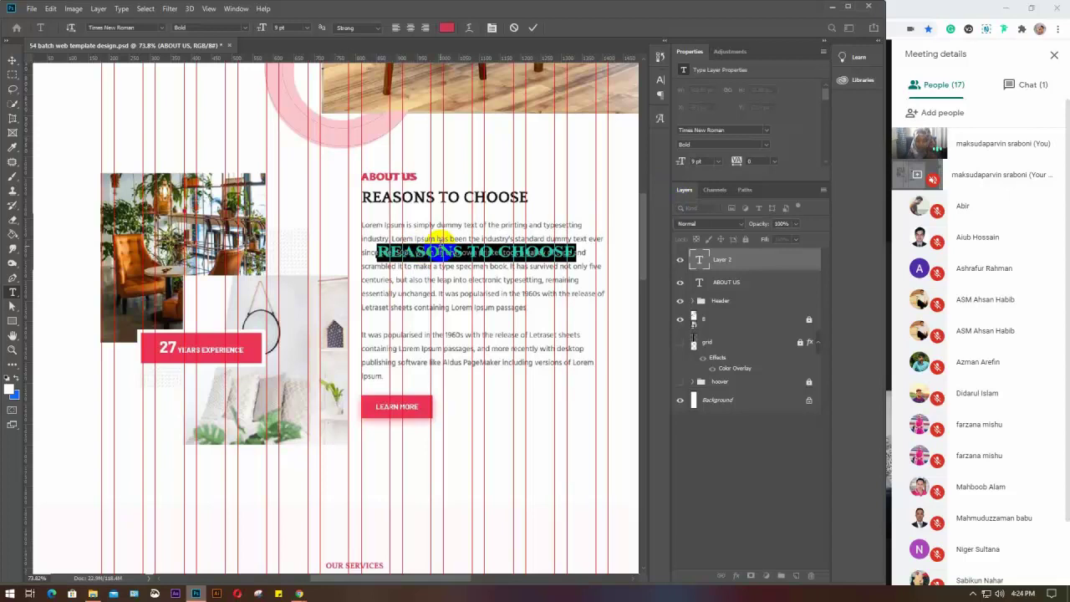
key(ctrl+Return)
key(v)
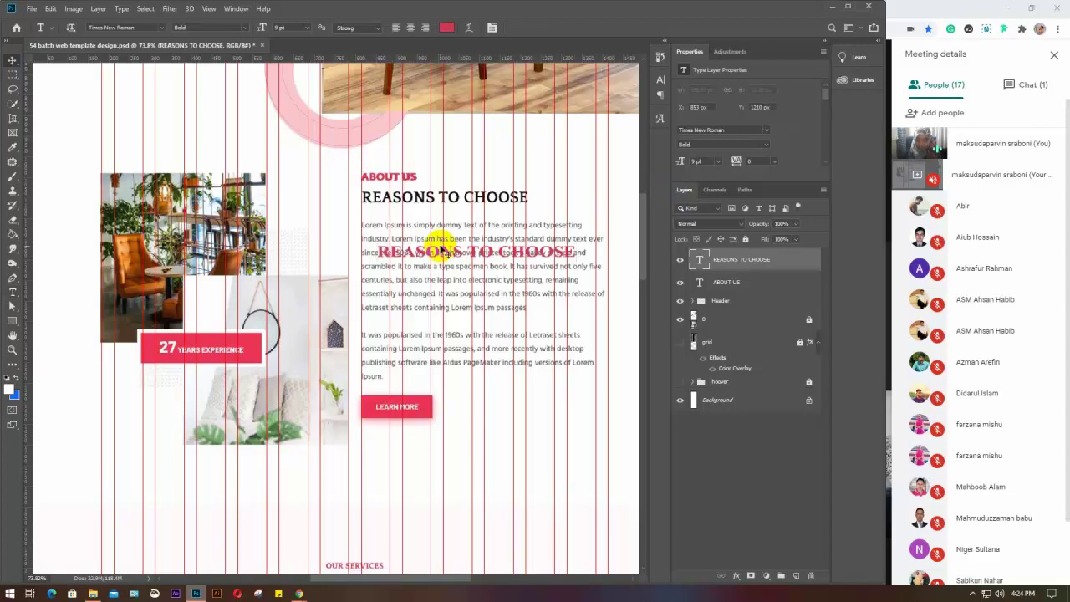
drag(450, 249, 433, 207)
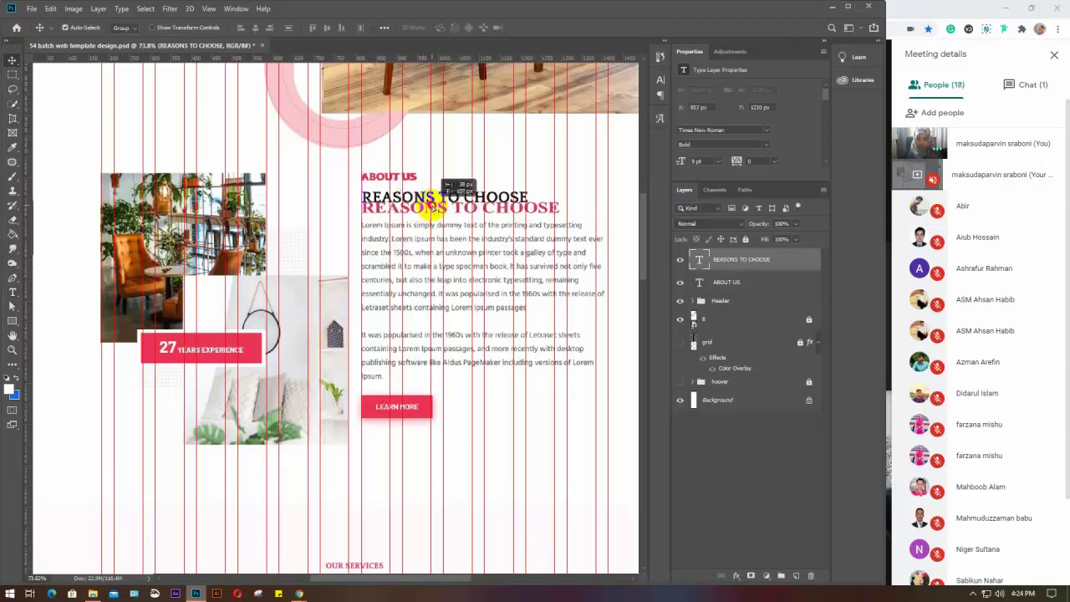
Step: Change the font of the ABOUT US text to Times New Roman Regular
click(395, 177)
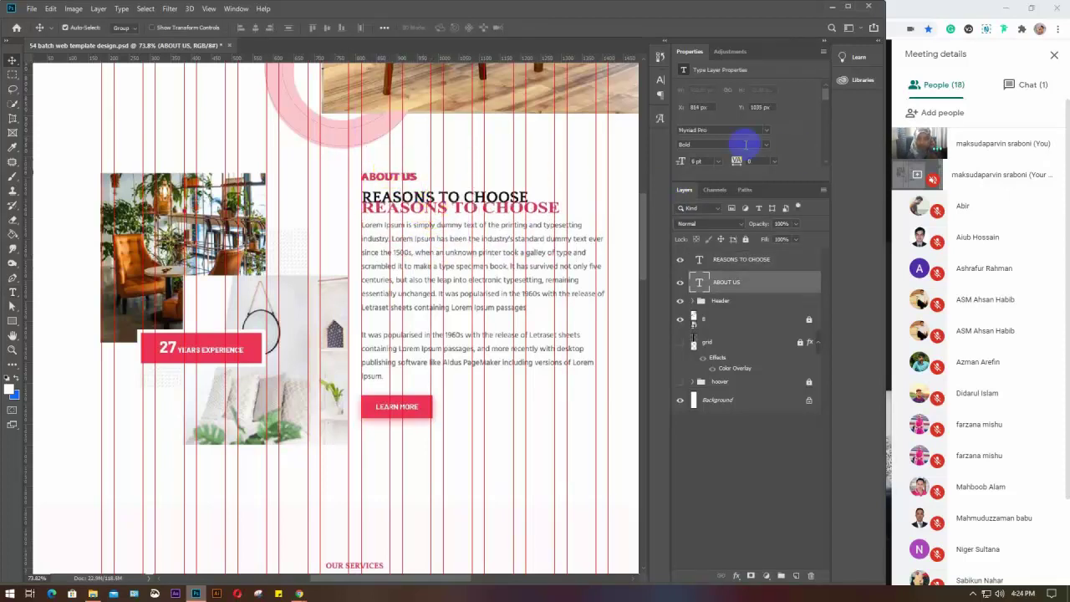
click(724, 129)
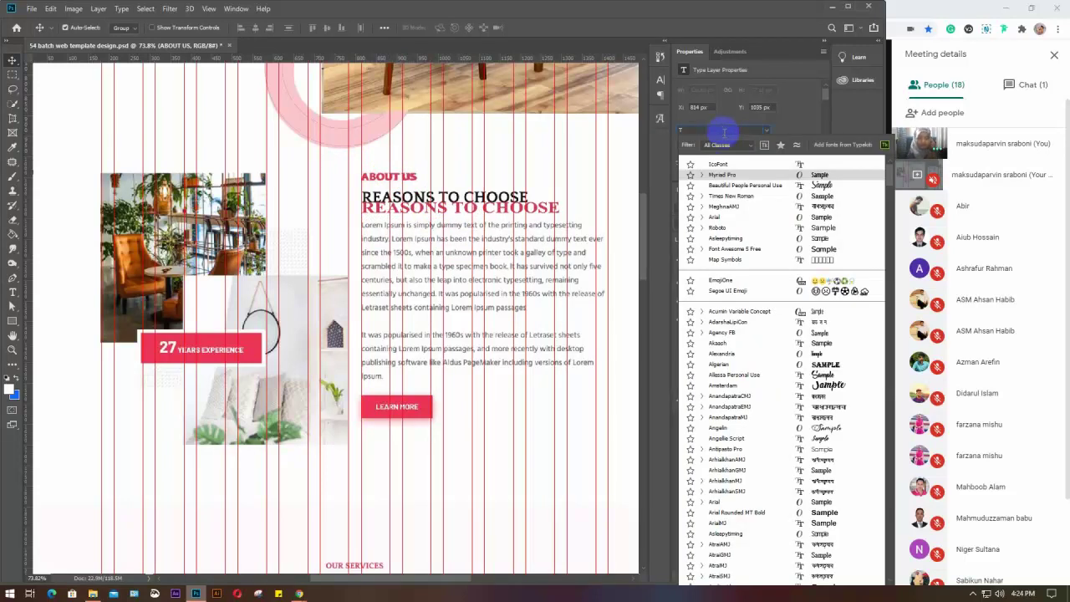
key(Escape)
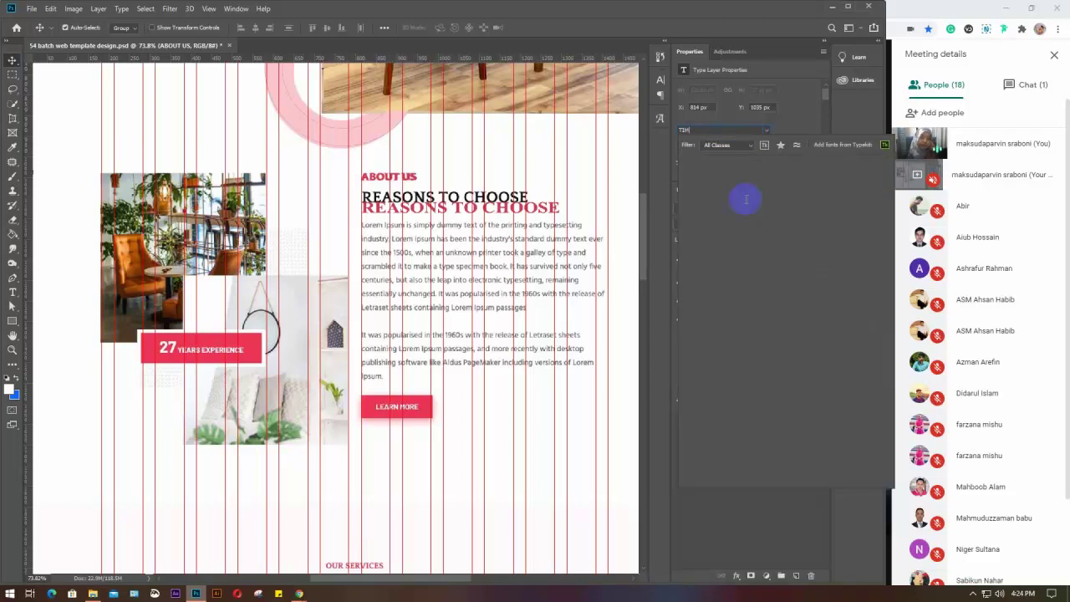
key(Return)
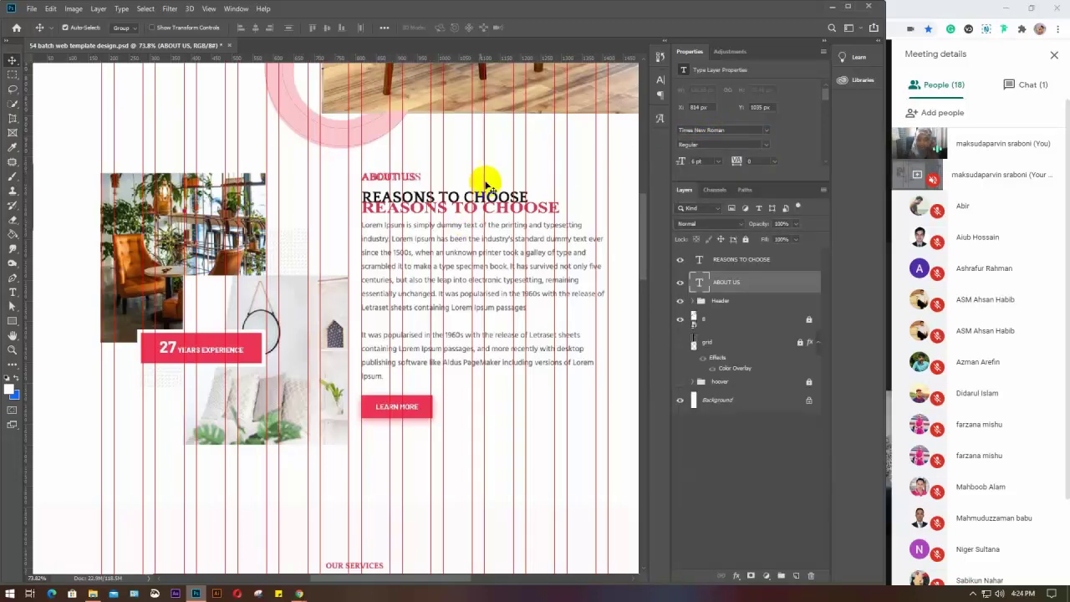
click(444, 182)
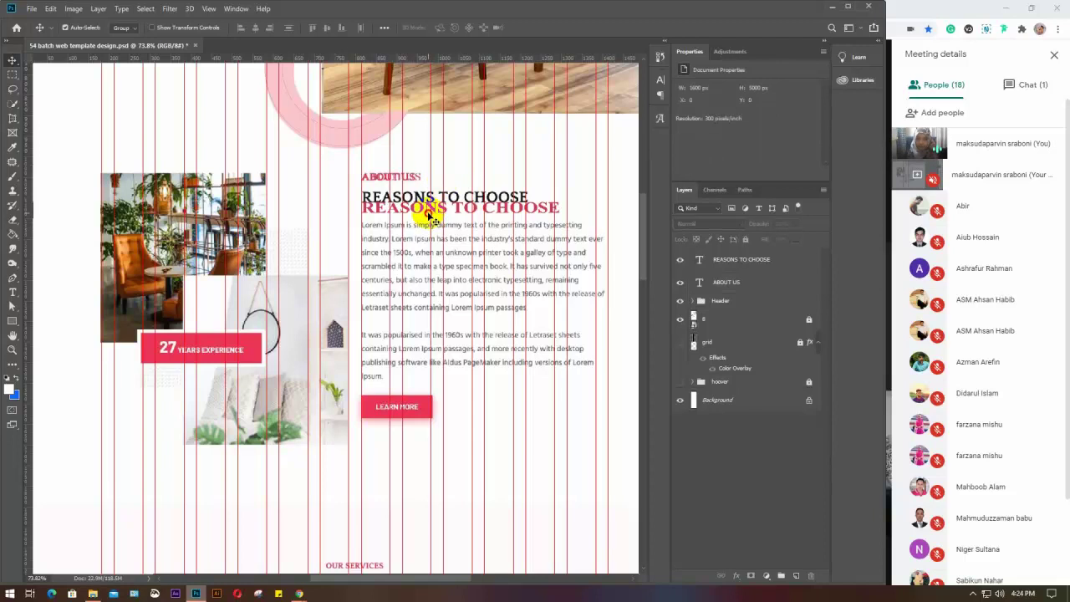
click(432, 216)
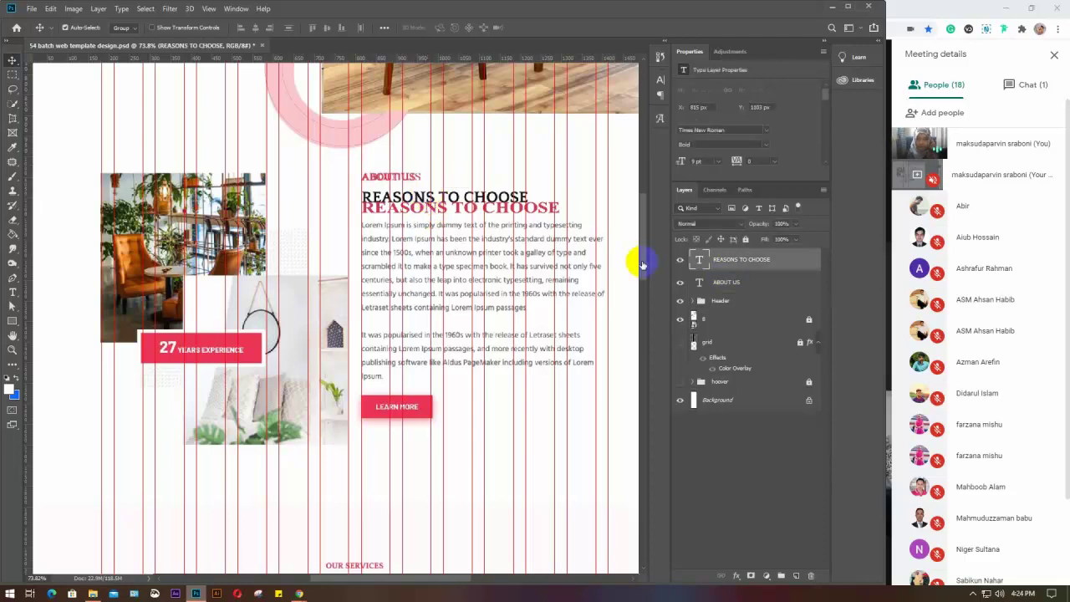
click(497, 282)
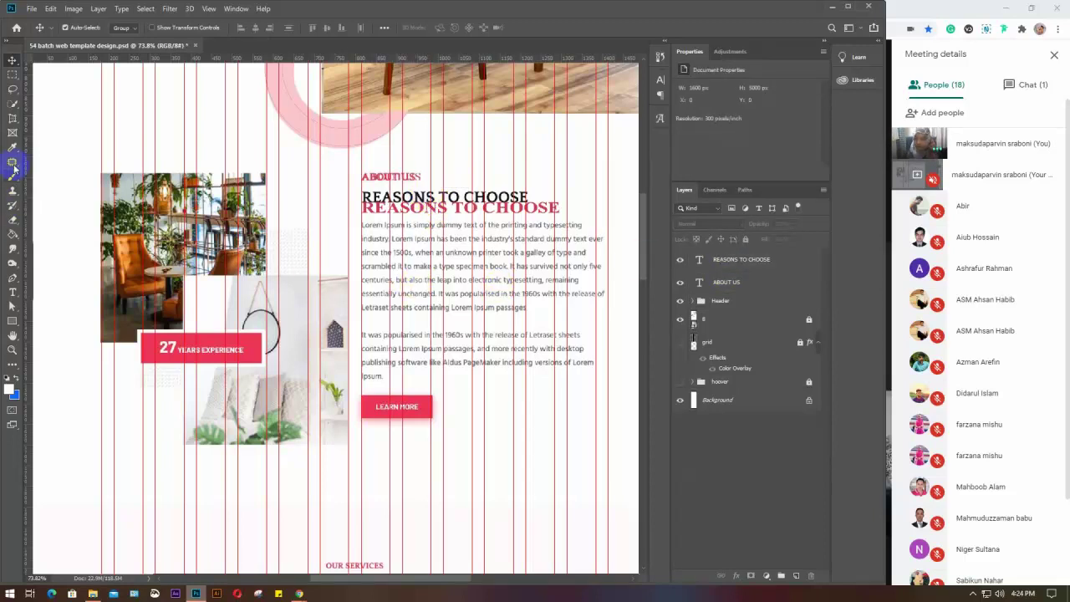
Step: Draw a Lorem ipsum text box covering the reference's About Us paragraphs and try Myriad Pro as its font
click(15, 293)
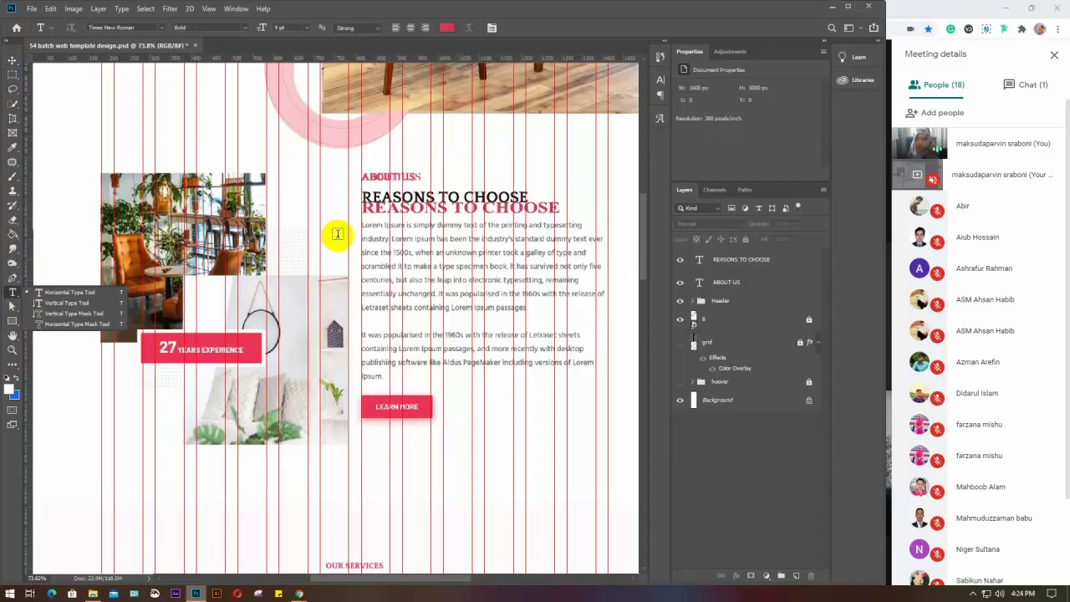
drag(362, 224, 605, 388)
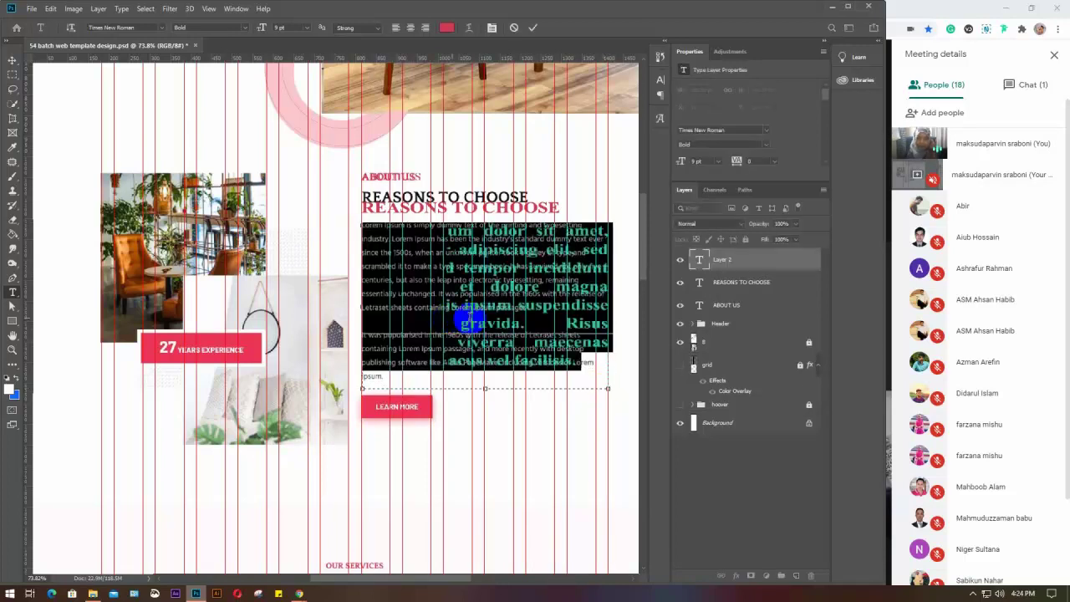
click(766, 131)
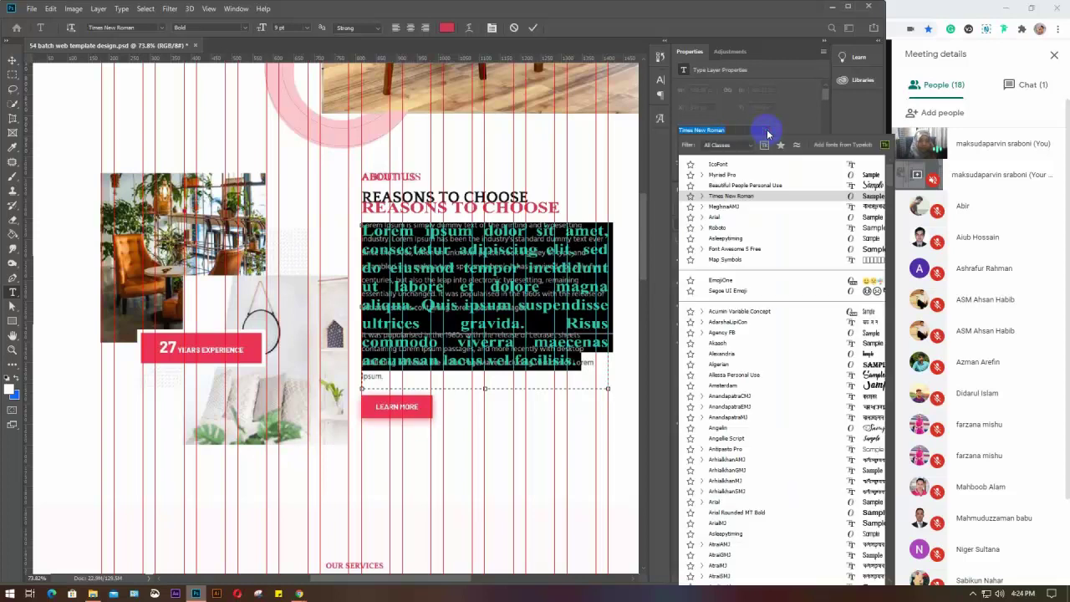
click(751, 174)
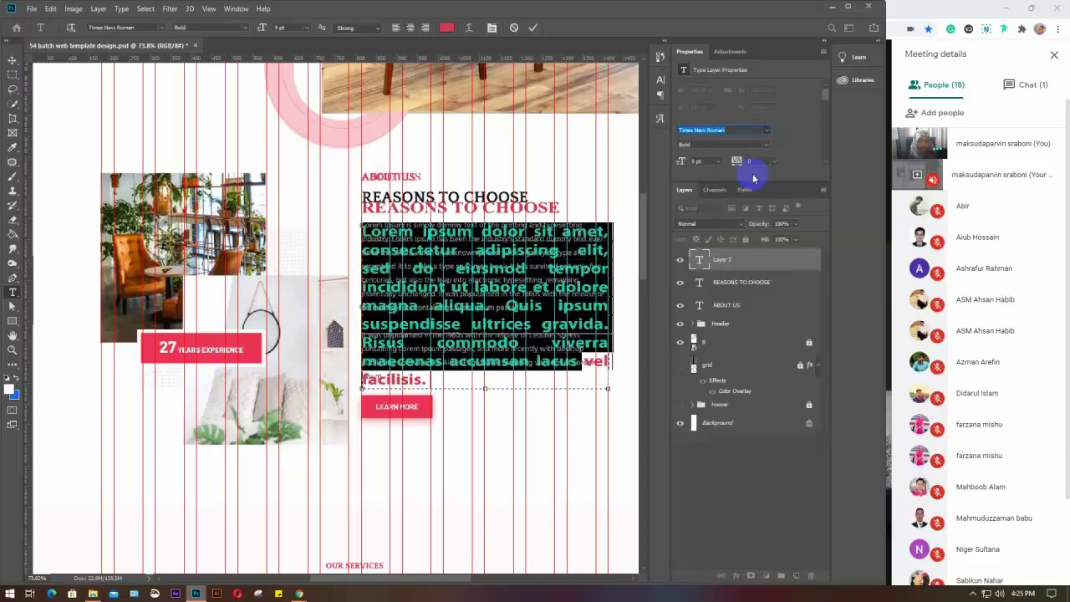
Step: Set the Lorem ipsum paragraph text to Arial Regular at 5 pt
click(766, 131)
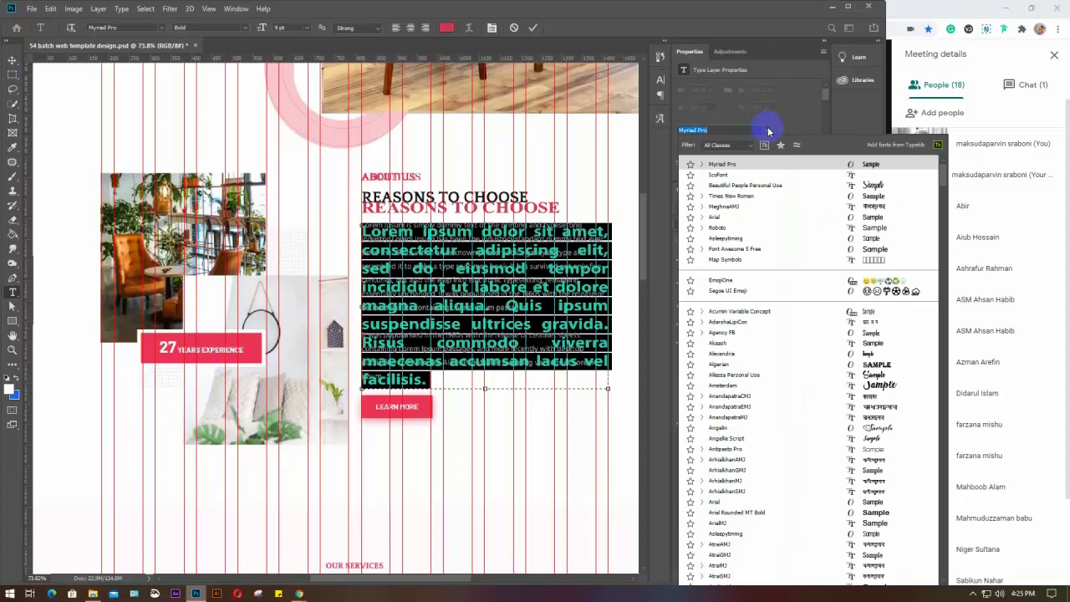
click(717, 217)
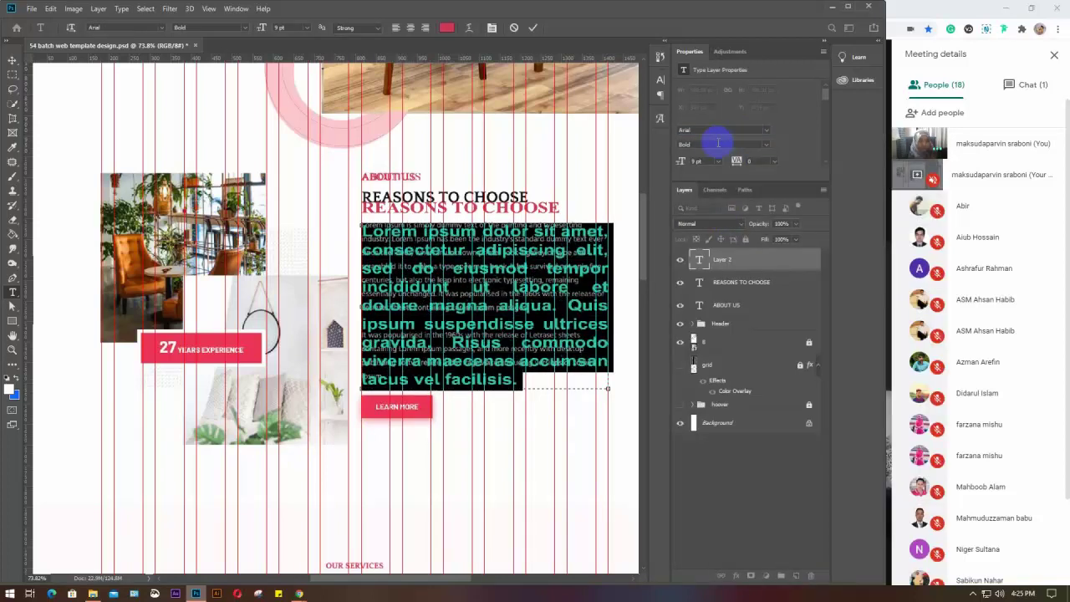
click(765, 145)
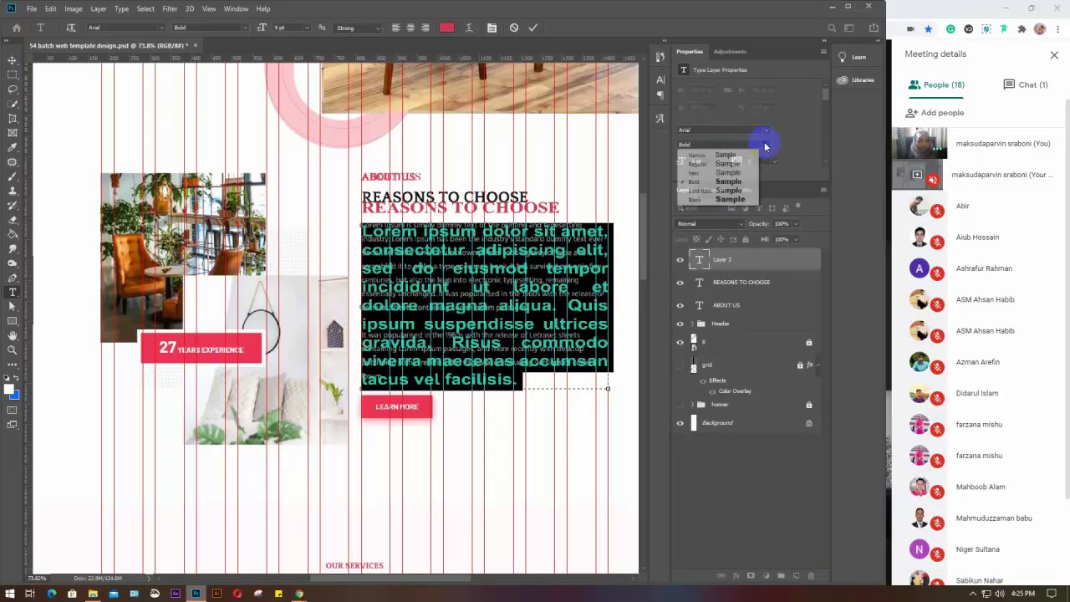
click(709, 164)
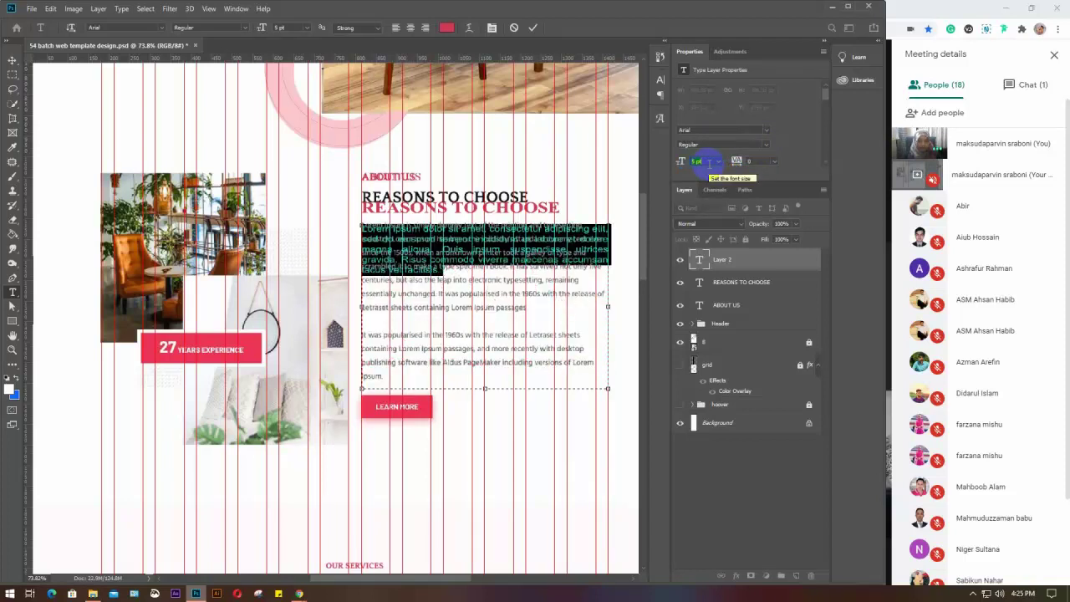
Step: Reduce the font size of the Lorem ipsum paragraph to 4 pt
scroll(709, 164, down, 5)
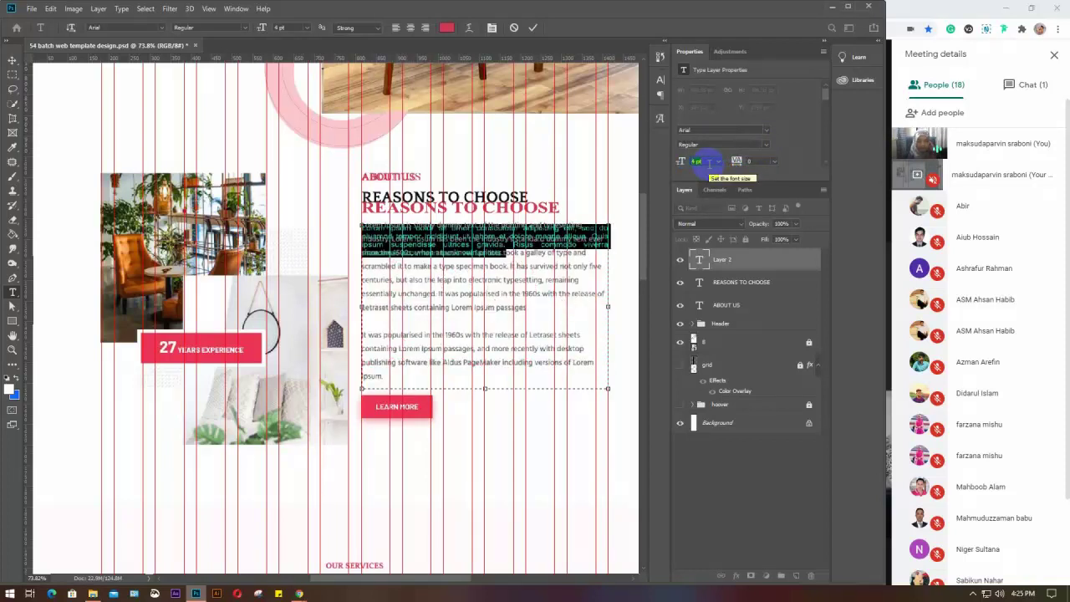
click(523, 255)
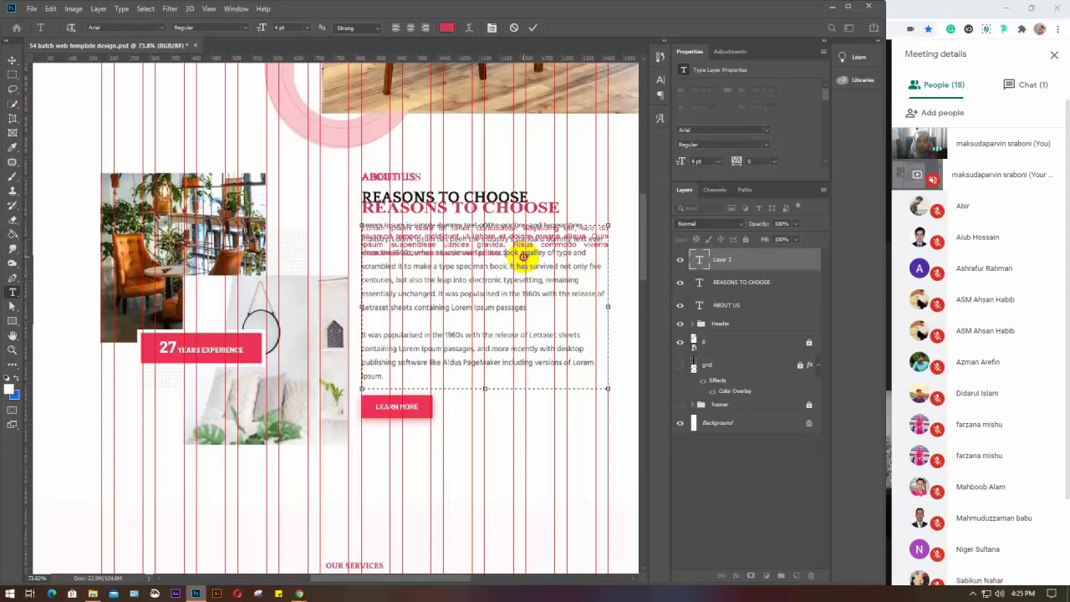
drag(523, 255, 342, 225)
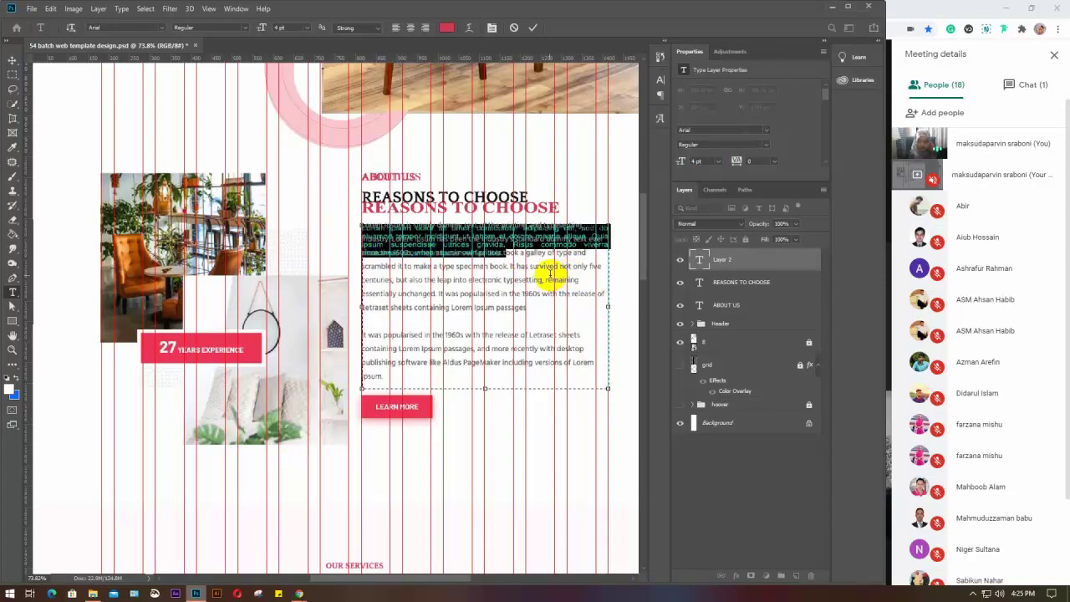
click(539, 259)
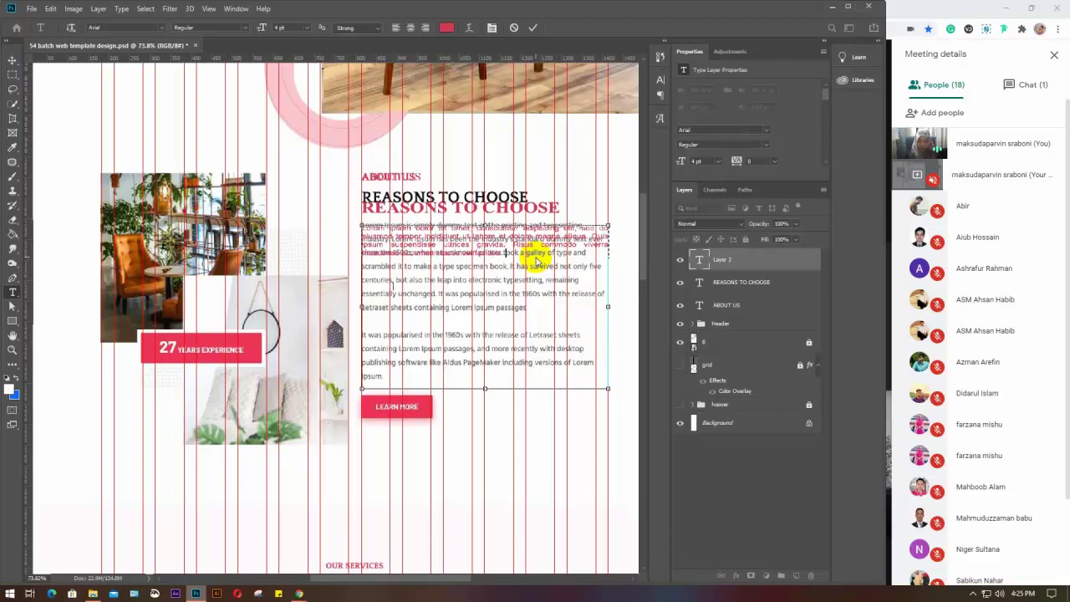
Step: Fill the paragraph box with further copies of the Lorem ipsum text and shorten the box slightly
text(Lorem ipsum dolor sit amet, consectetur adipiscing elit, sed do eiusmod tempor incididunt ut labore et dolore magna aliqua. Quis ipsum suspendisse ultrices gravida. Risus commodo viverra maecenas accumsan lacus vel facilisis.)
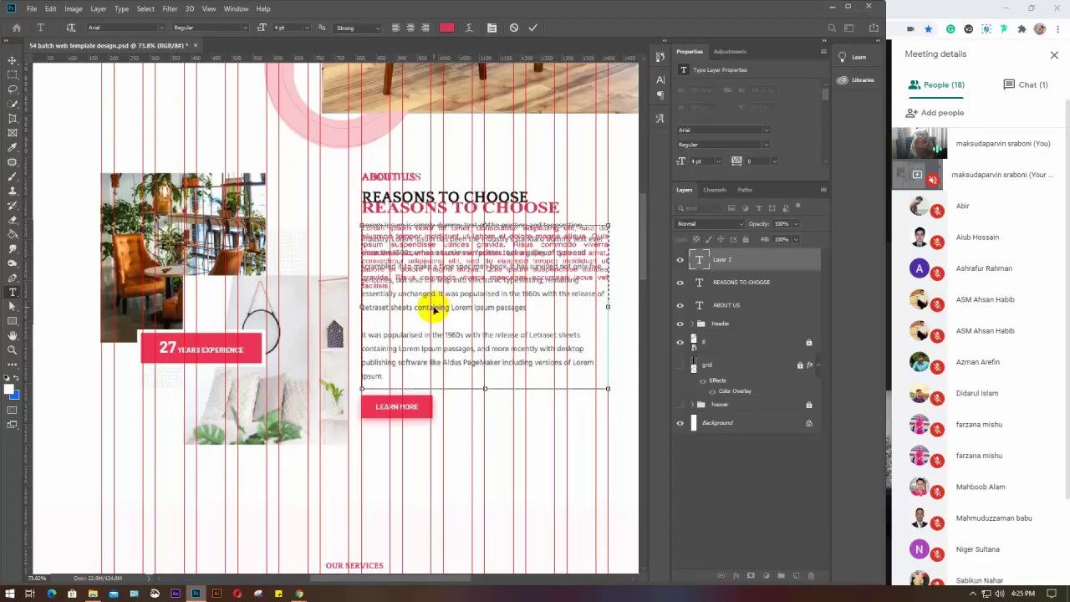
key(ctrl+v)
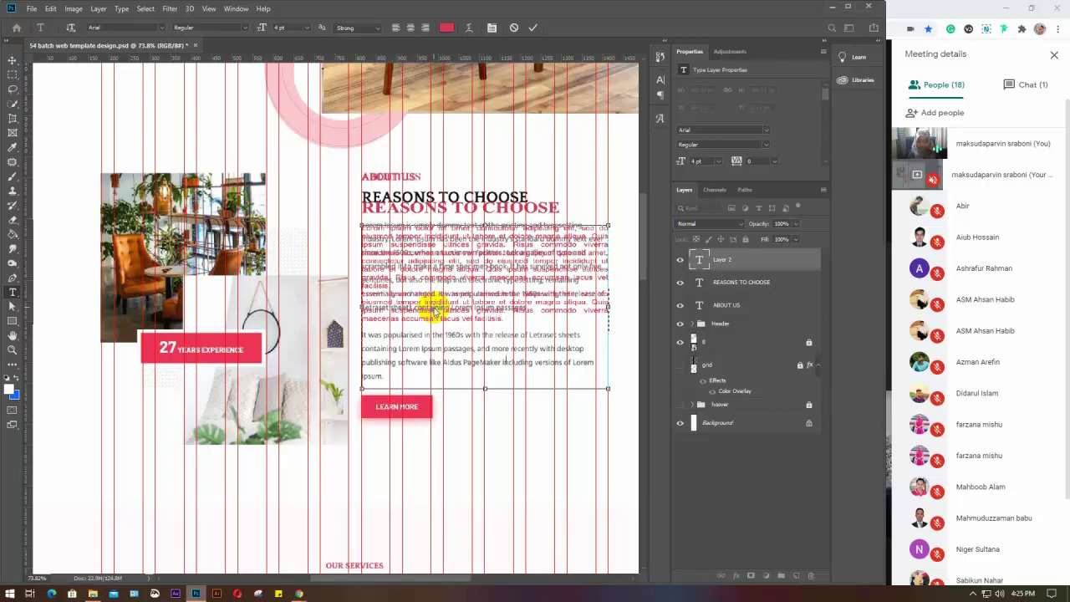
text(Lorem ipsum dolor sit amet, consectetur adipiscing elit, sed do eiusmod tempor incididunt ut labore et dolore magna aliqua. Quis ipsum suspendisse ultrices gravida. Risus commodo viverra maecenas accumsan lacus vel facilisis.)
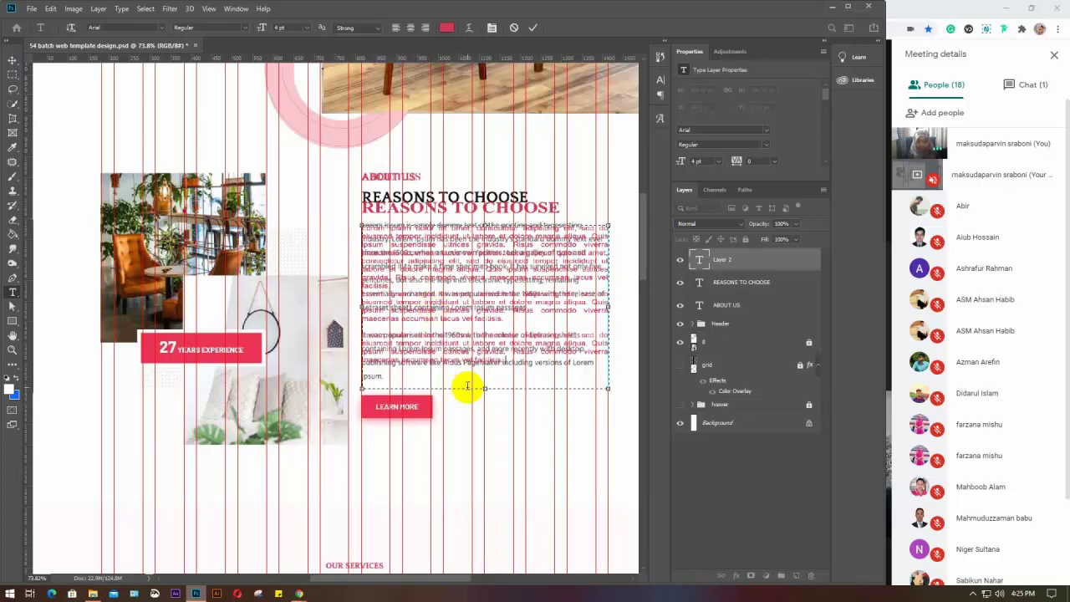
mouse_move(483, 390)
mouse_down()
mouse_move(483, 373)
mouse_move(484, 384)
mouse_up()
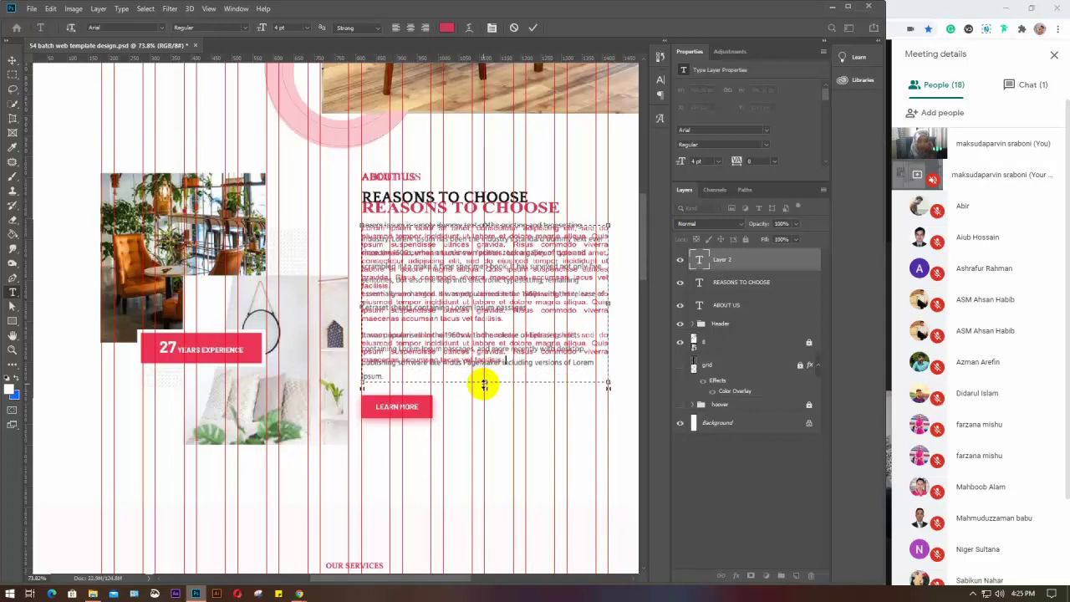
key(ctrl+Return)
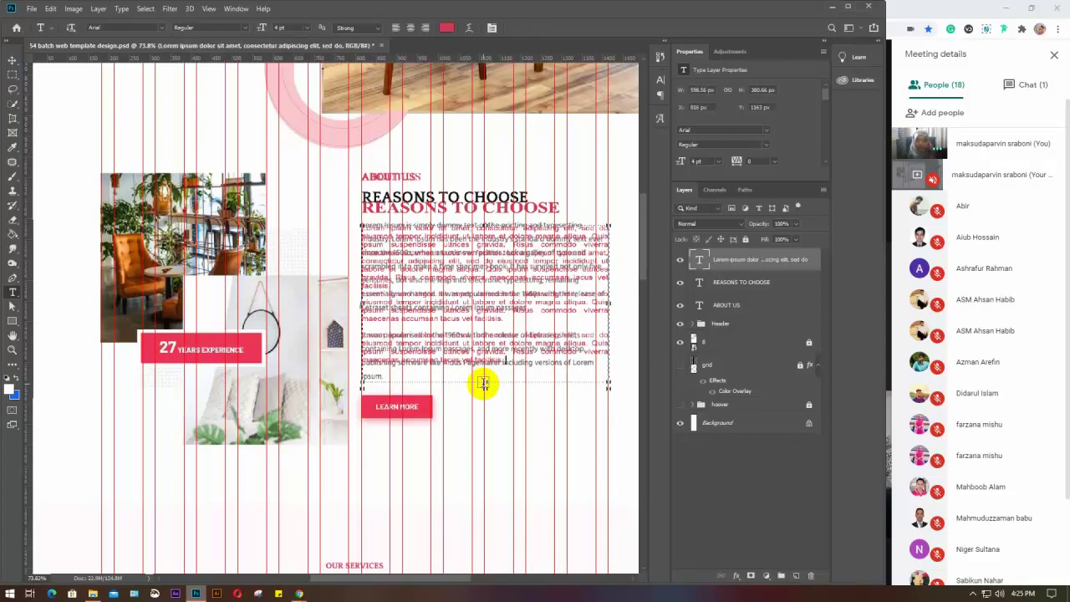
Step: Change the colour of the Lorem ipsum paragraph to dark grey #353434
key(v)
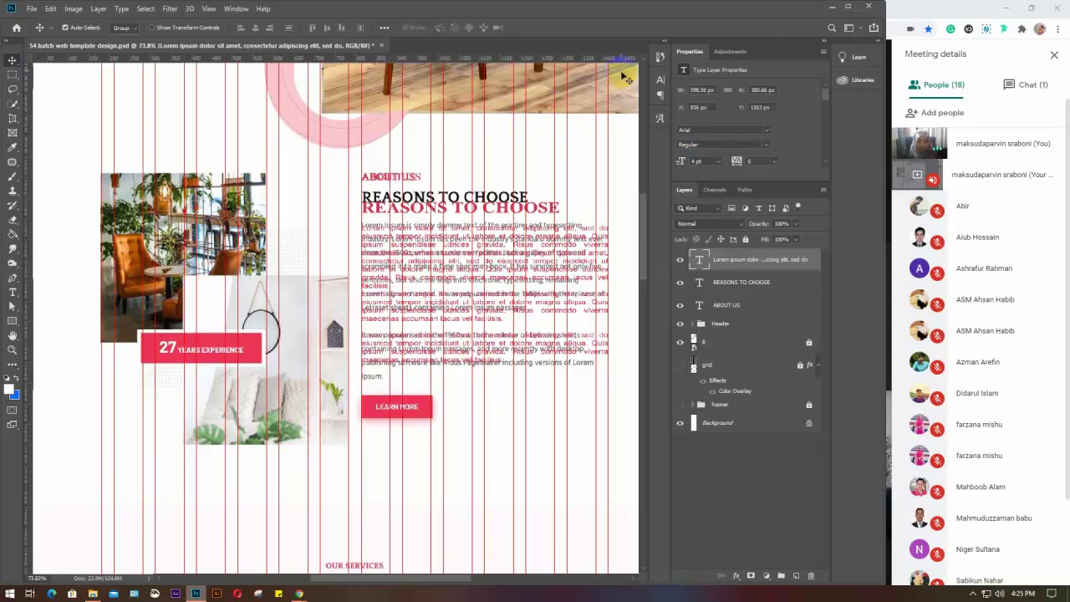
click(661, 81)
click(629, 142)
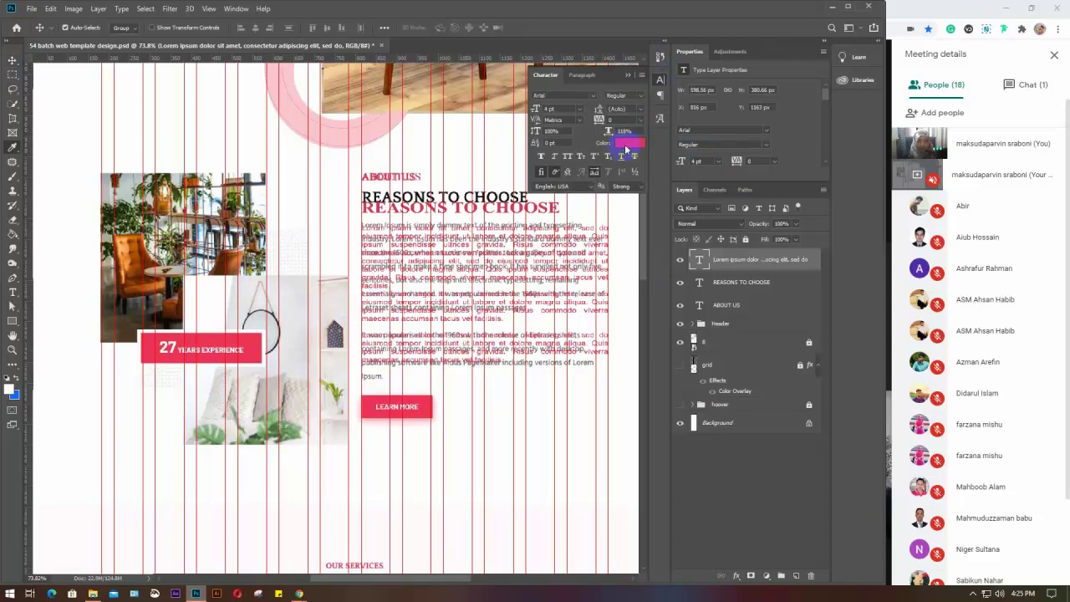
click(636, 320)
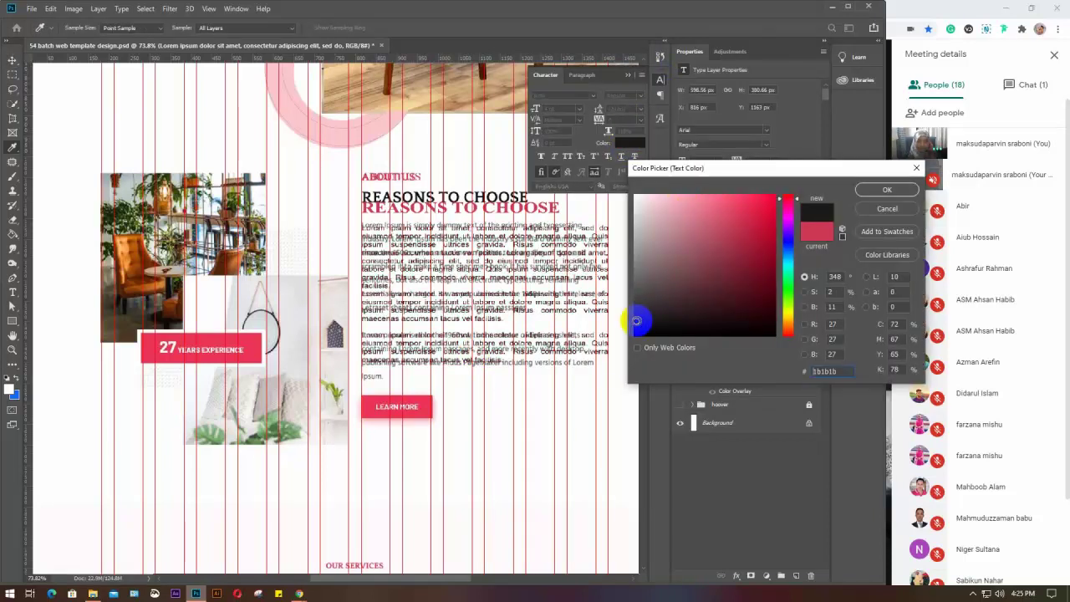
click(637, 307)
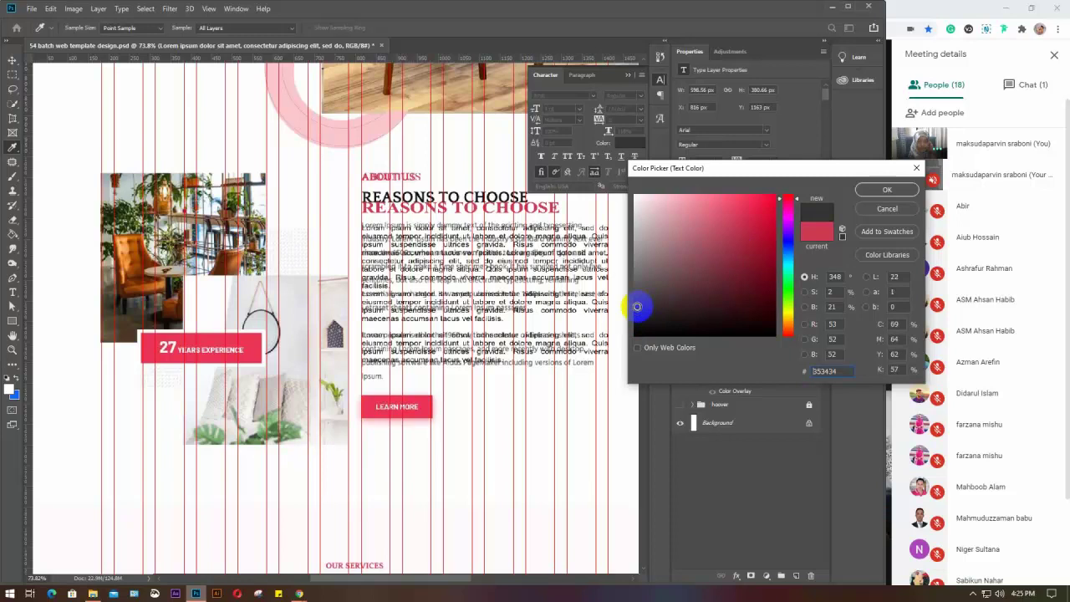
click(886, 190)
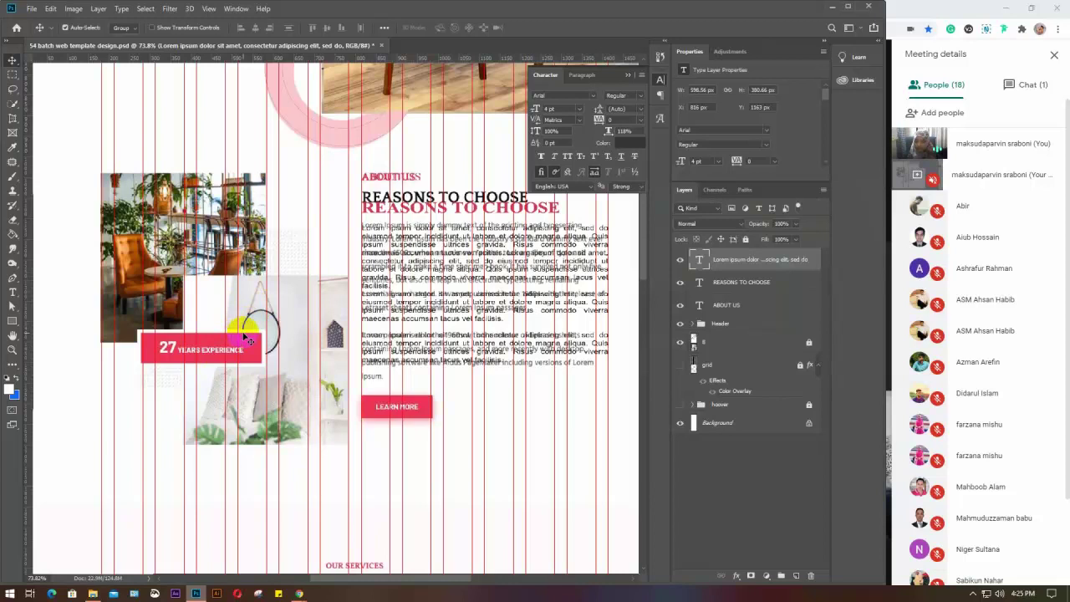
Step: Draw a rectangle about 289 × 74 px over the reference's 27 YEARS EXPERIENCE banner and fill it with #ec3456 sampled from the LEARN MORE button
click(12, 321)
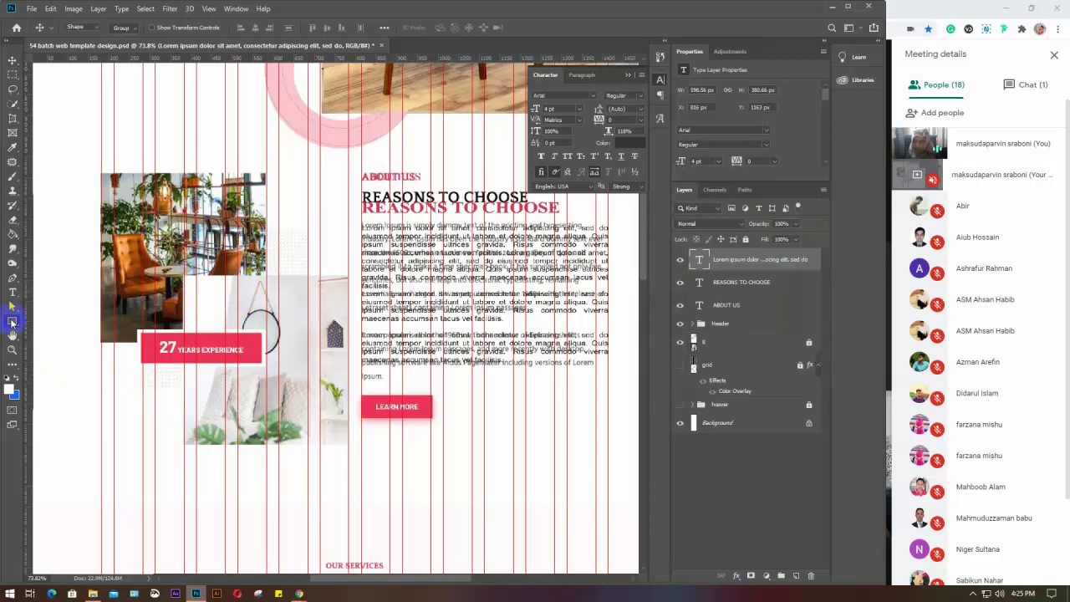
drag(141, 336, 260, 364)
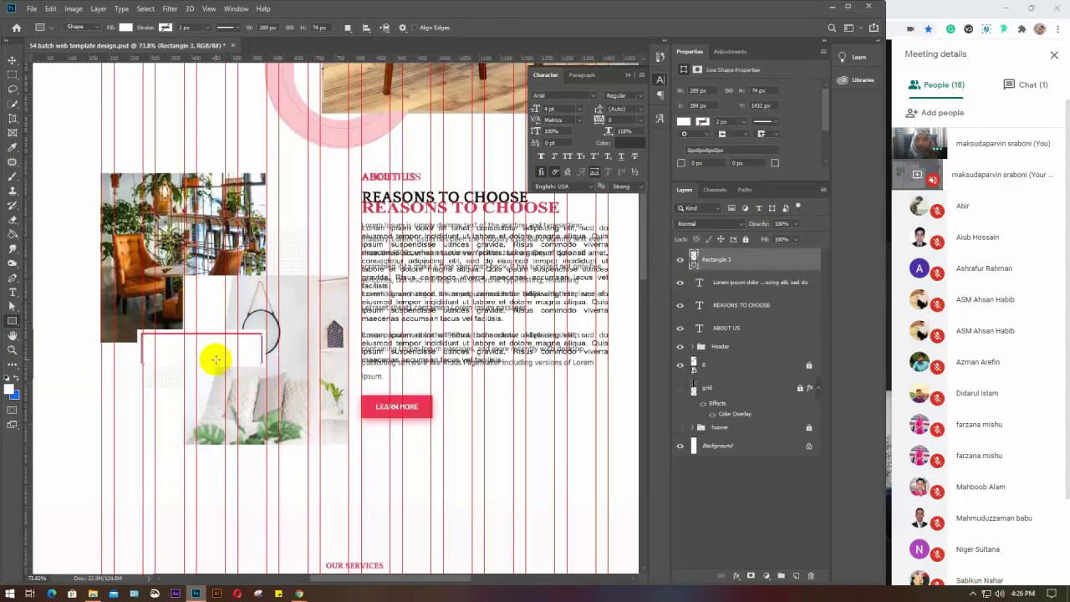
key(v)
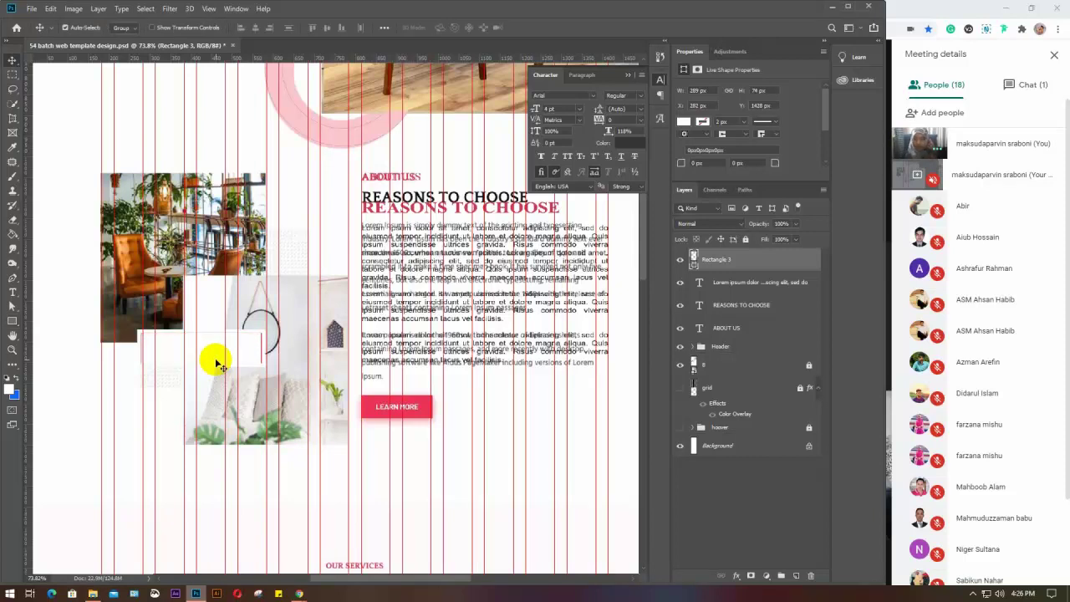
click(684, 123)
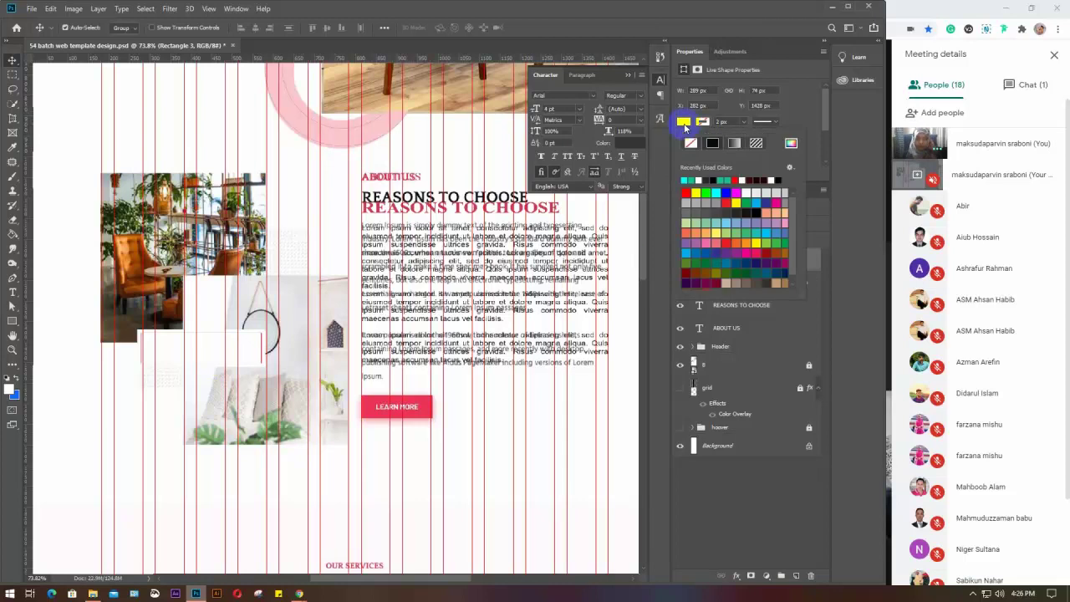
click(791, 143)
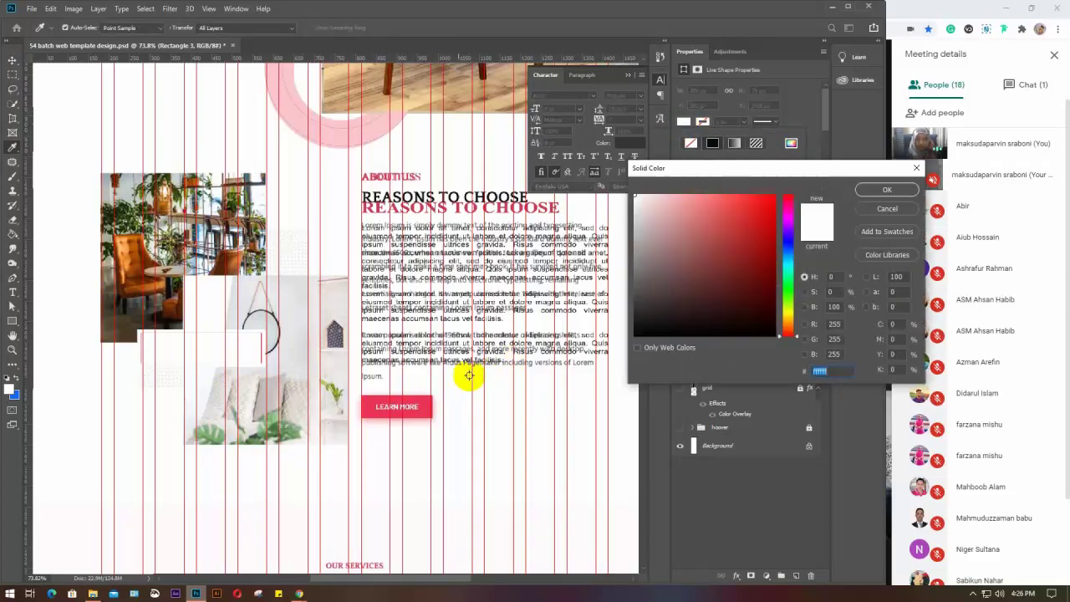
click(427, 405)
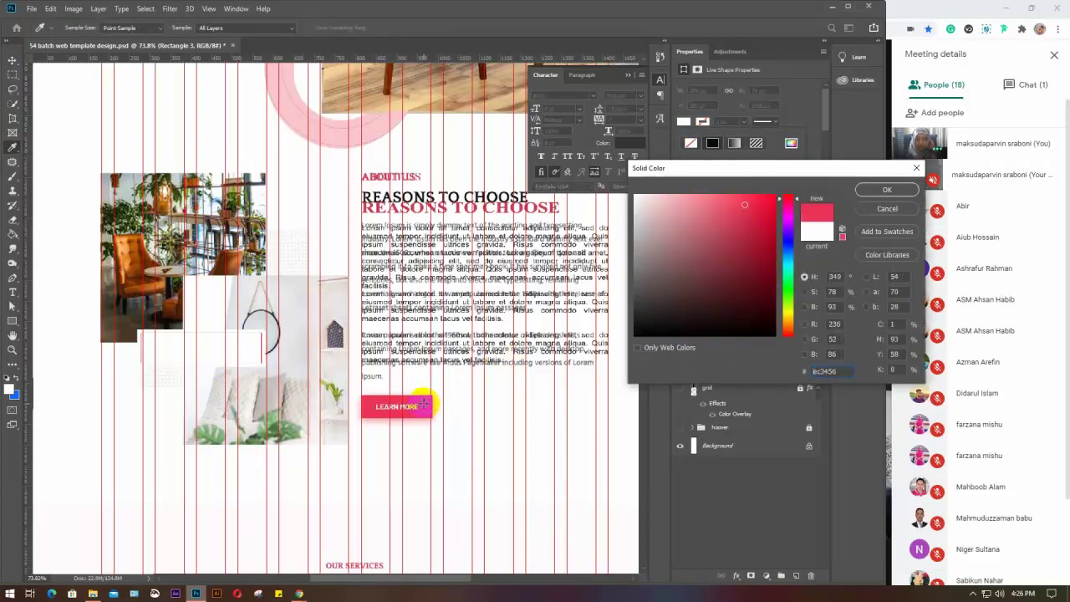
click(886, 189)
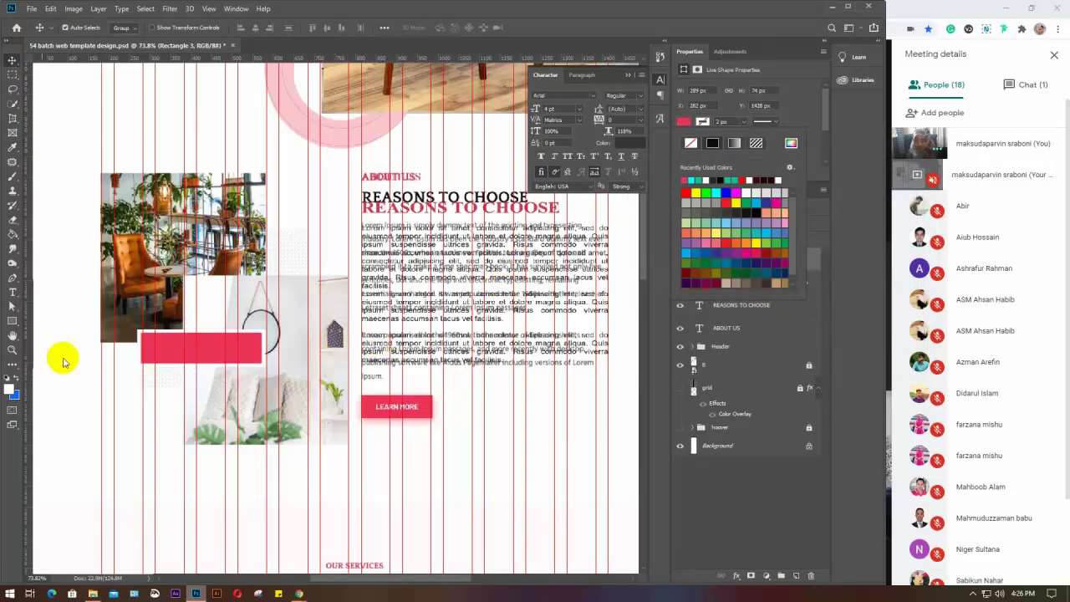
Step: Add the text 27 YEARS EXPERIENCE in Arial Regular at 10 pt below the LEARN MORE button
click(13, 293)
click(420, 455)
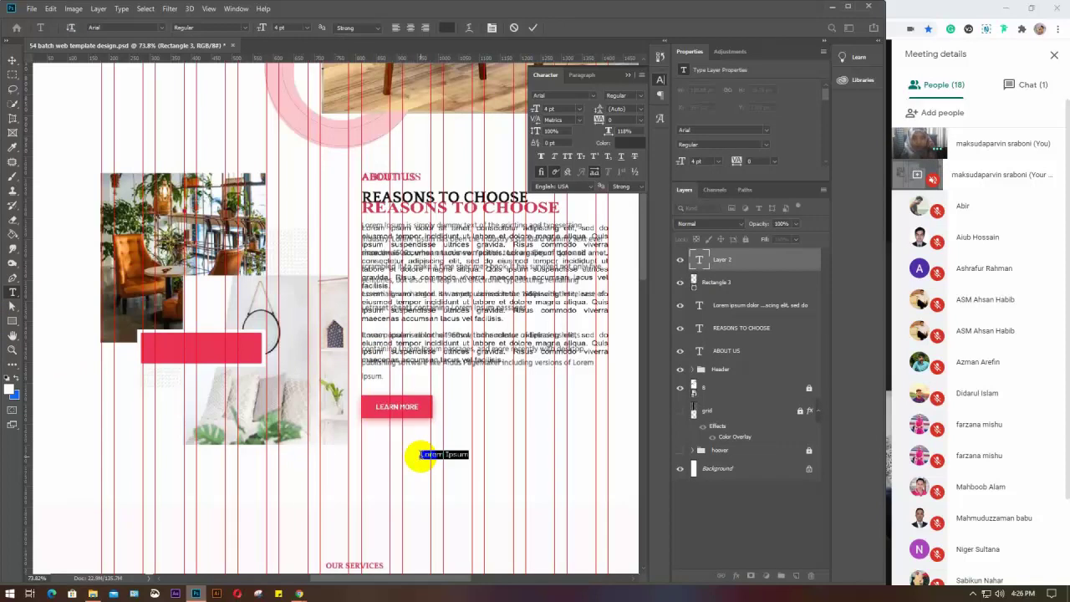
click(560, 109)
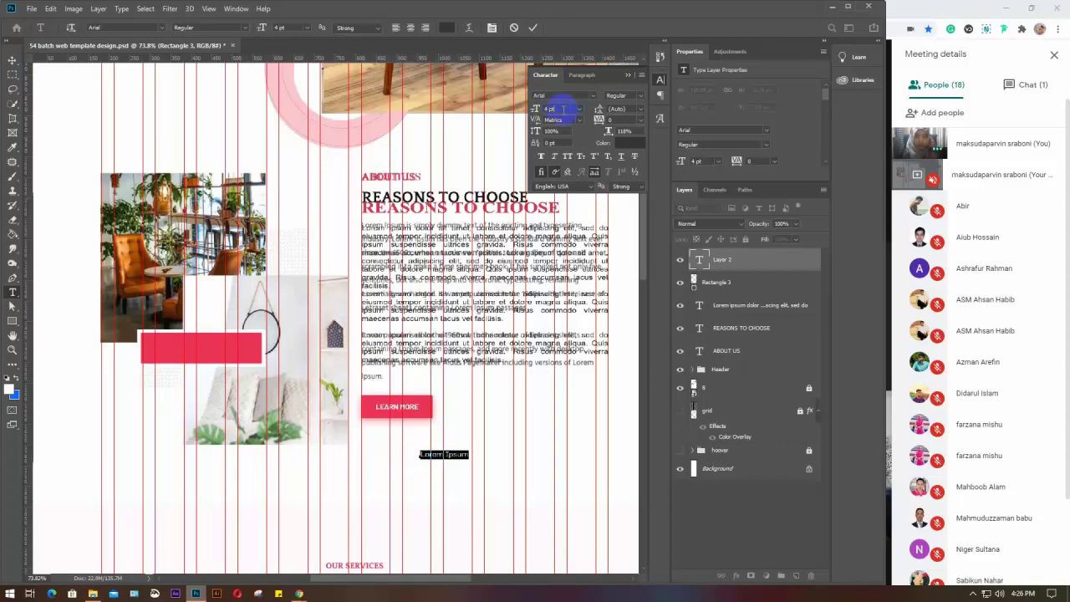
key(Up)
key(Up)
key(Up)
key(Up)
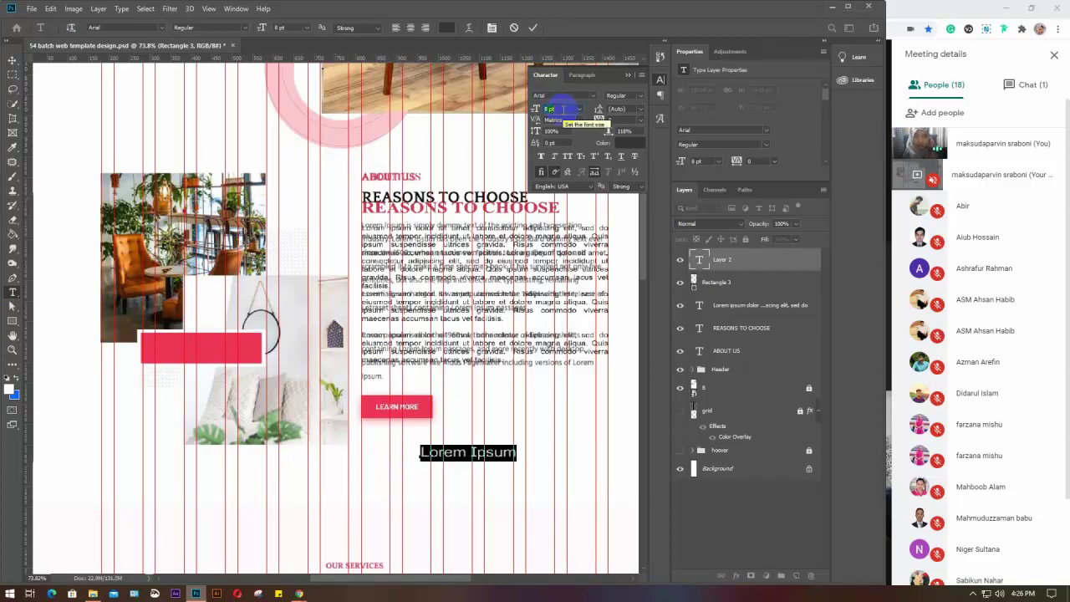
key(Up)
key(Up)
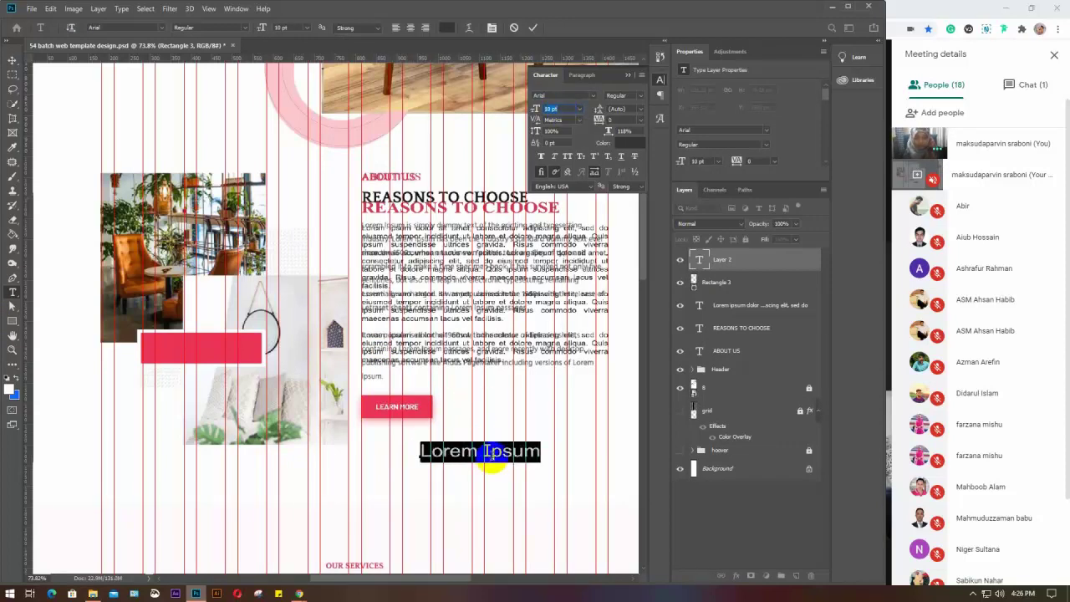
click(530, 449)
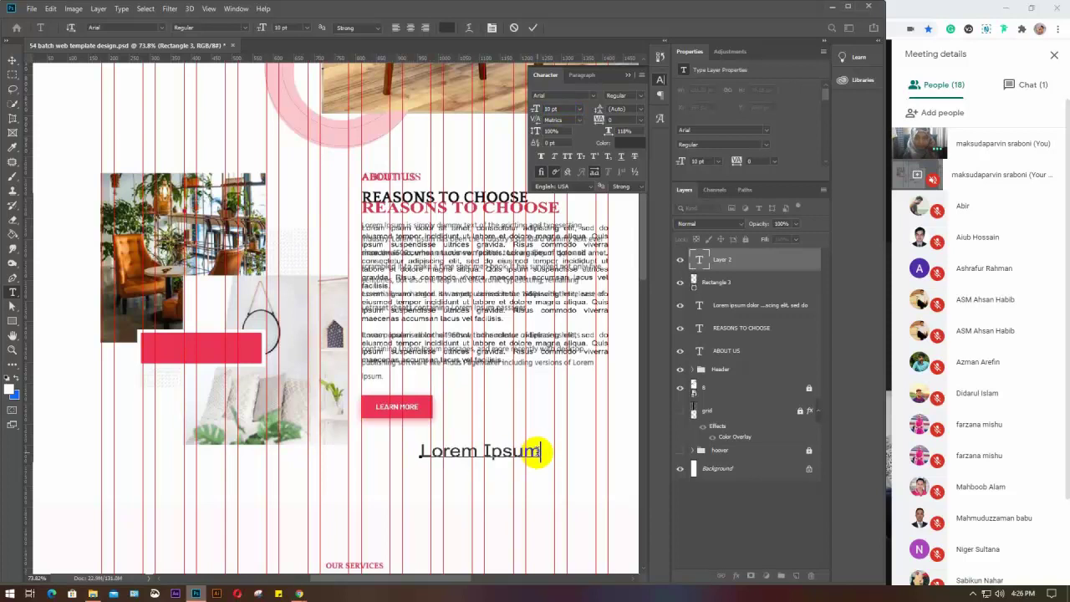
drag(542, 450, 420, 449)
text(27 YEARS EXPERIENC)
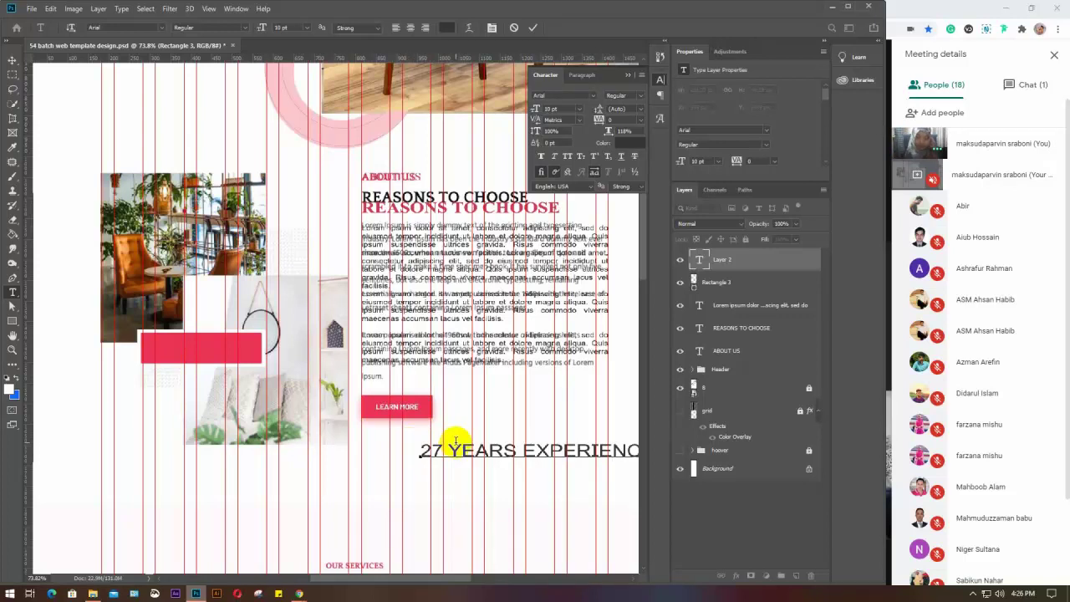
Step: Reduce only the words YEARS EXPERIENCE to 5 pt, leaving the number 27 at its size
drag(447, 450, 640, 444)
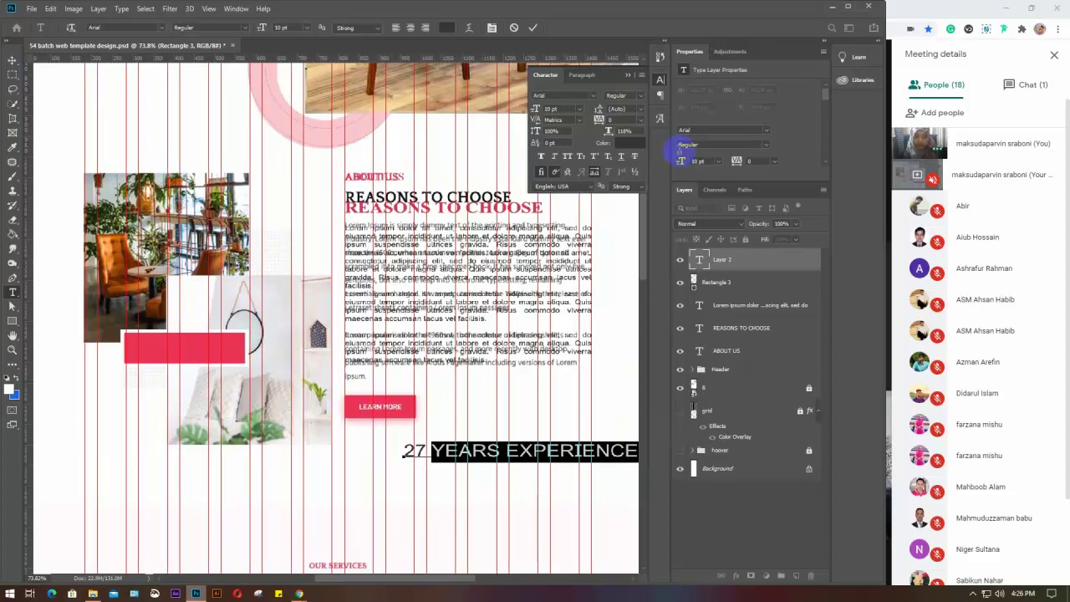
scroll(565, 109, down, 2)
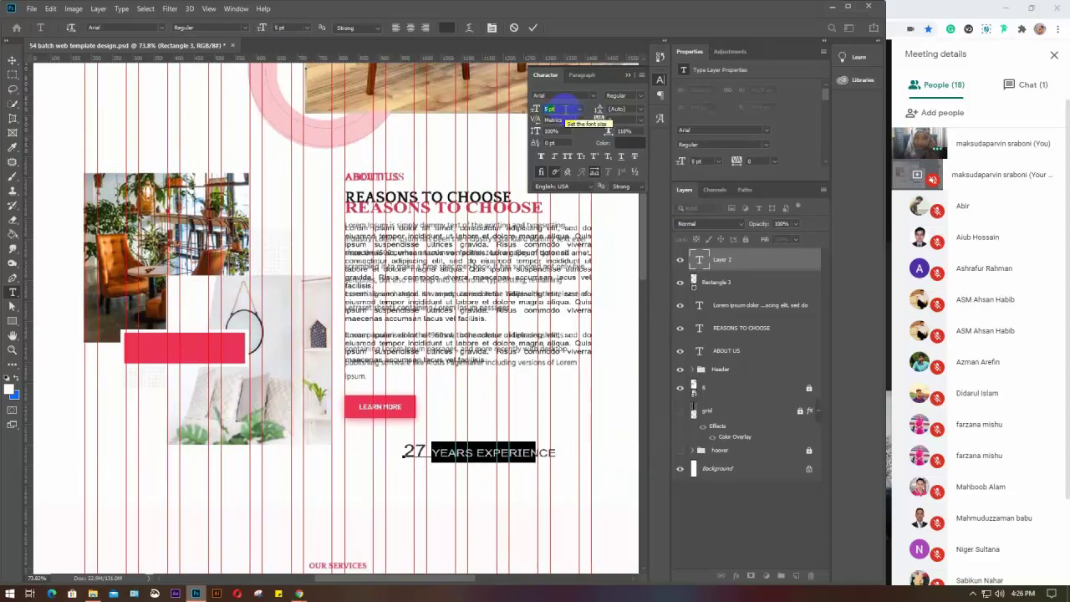
scroll(565, 108, down, 2)
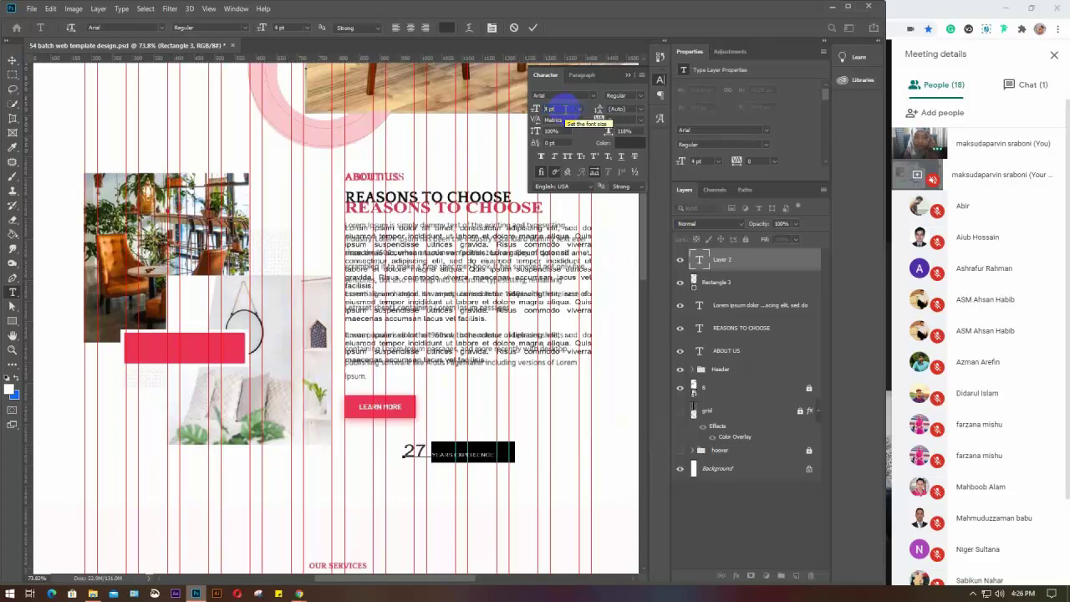
scroll(565, 109, up, 1)
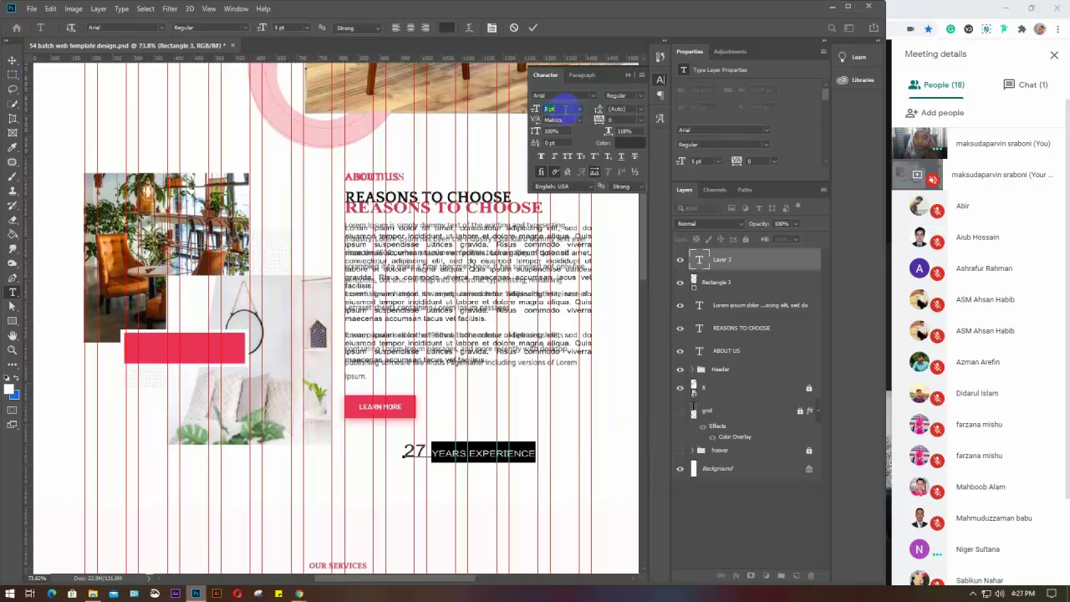
click(630, 77)
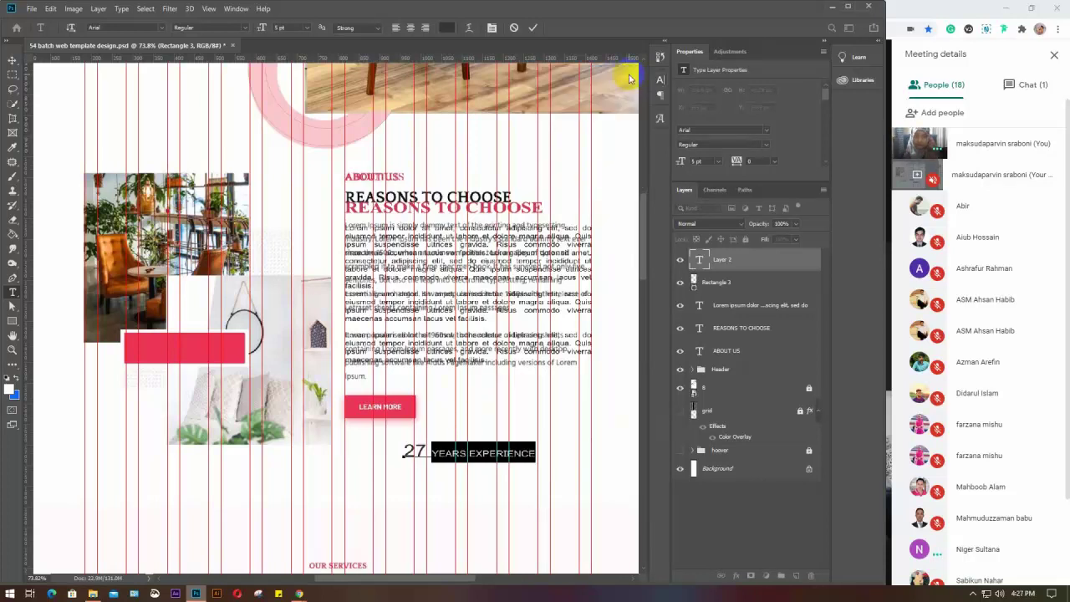
click(489, 441)
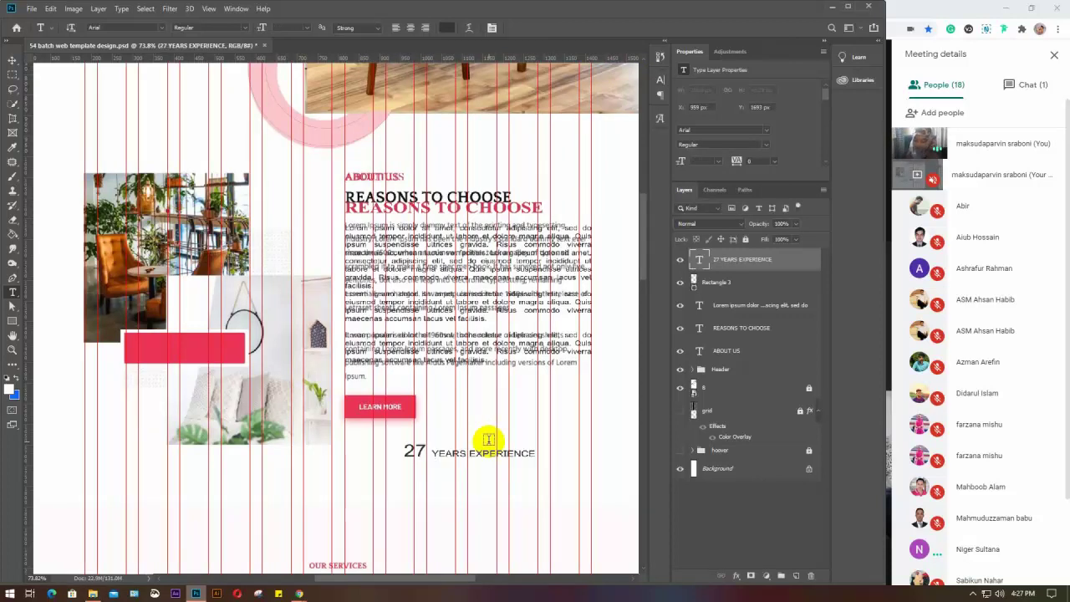
Step: Move the 27 YEARS EXPERIENCE text onto the red banner and scale it to about 78% width and 95% height
key(v)
drag(477, 449, 202, 355)
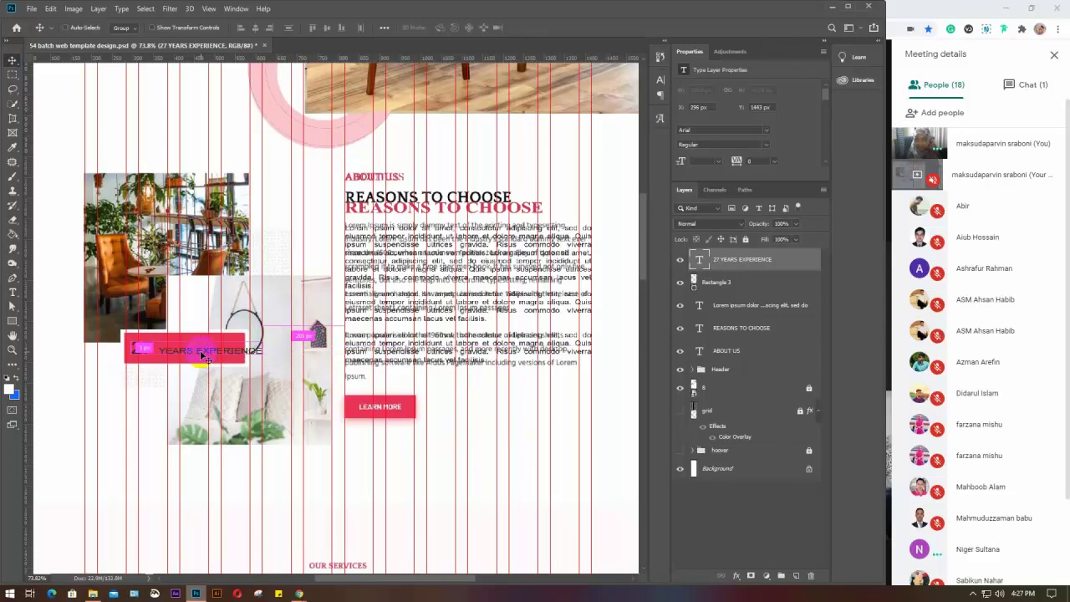
key(ctrl+t)
scroll(263, 355, up, 4)
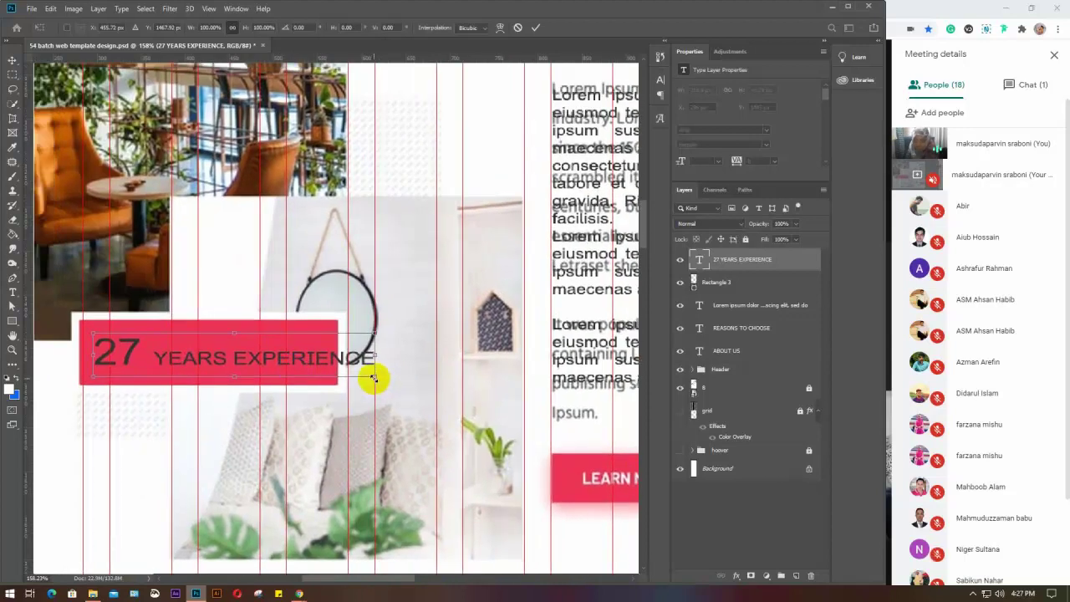
drag(372, 378, 342, 377)
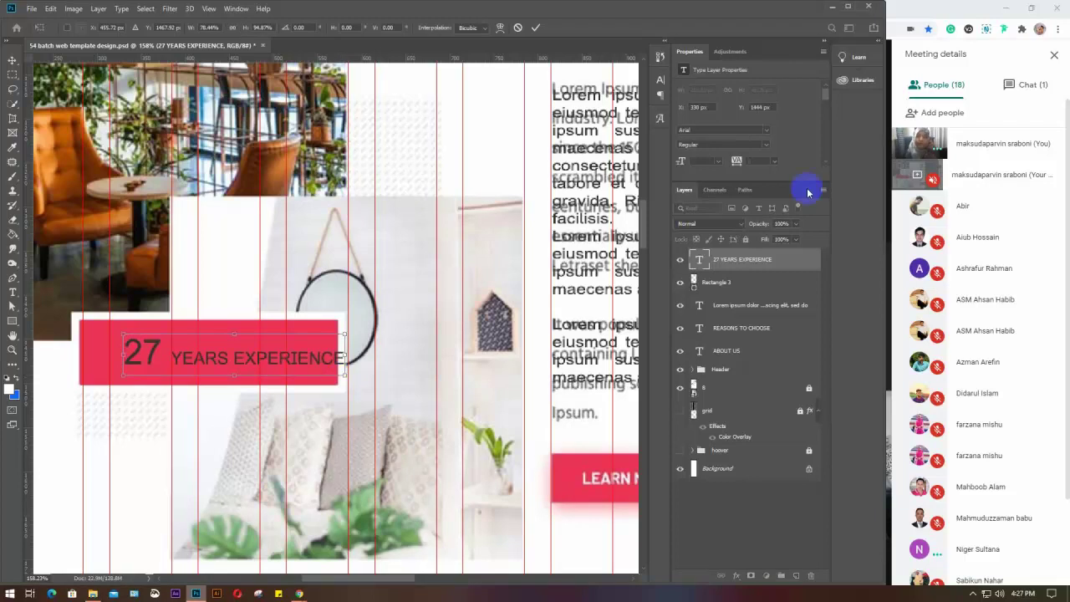
click(660, 81)
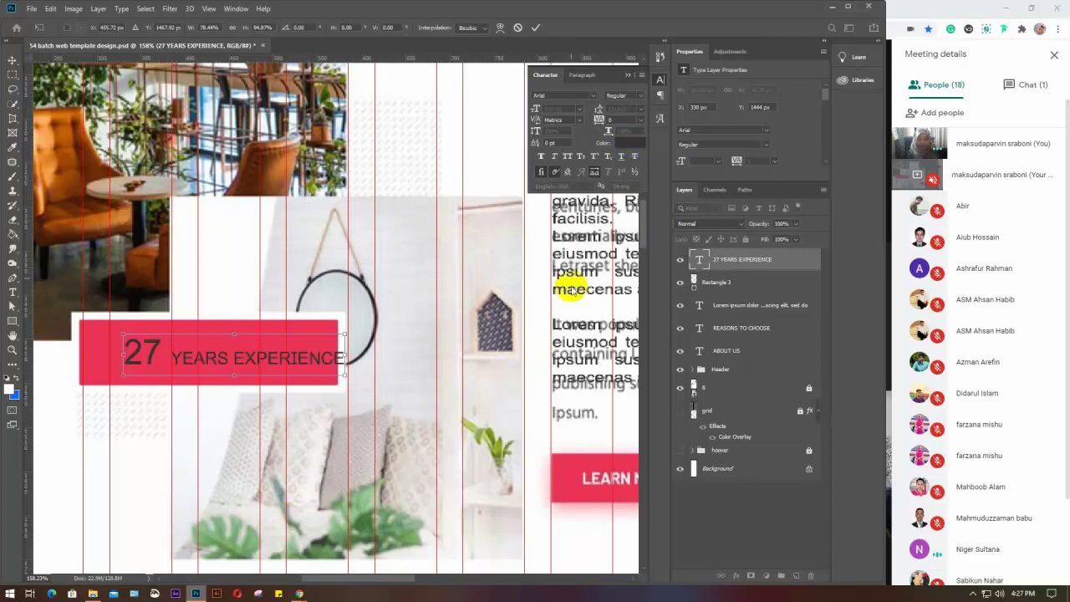
click(535, 28)
Step: Change the colour of the 27 YEARS EXPERIENCE text to white #ffffff
click(627, 148)
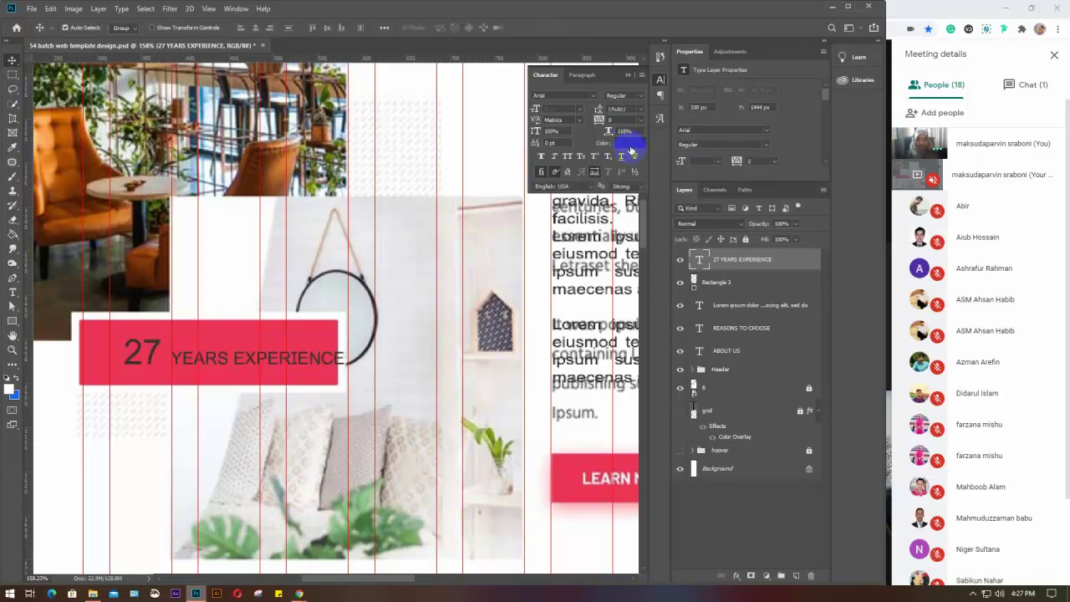
click(665, 219)
drag(666, 219, 633, 172)
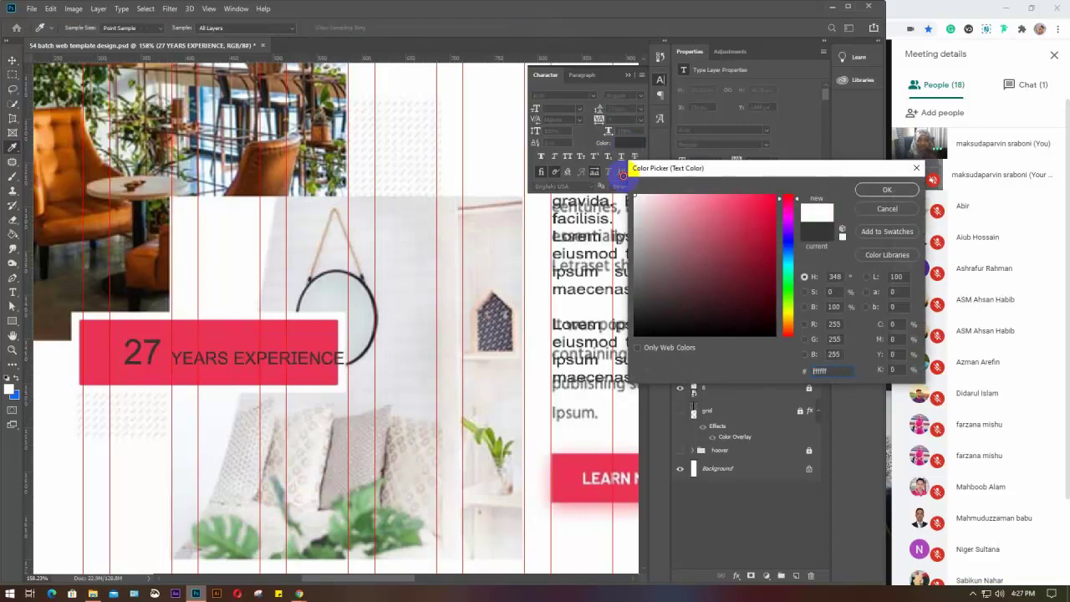
click(882, 187)
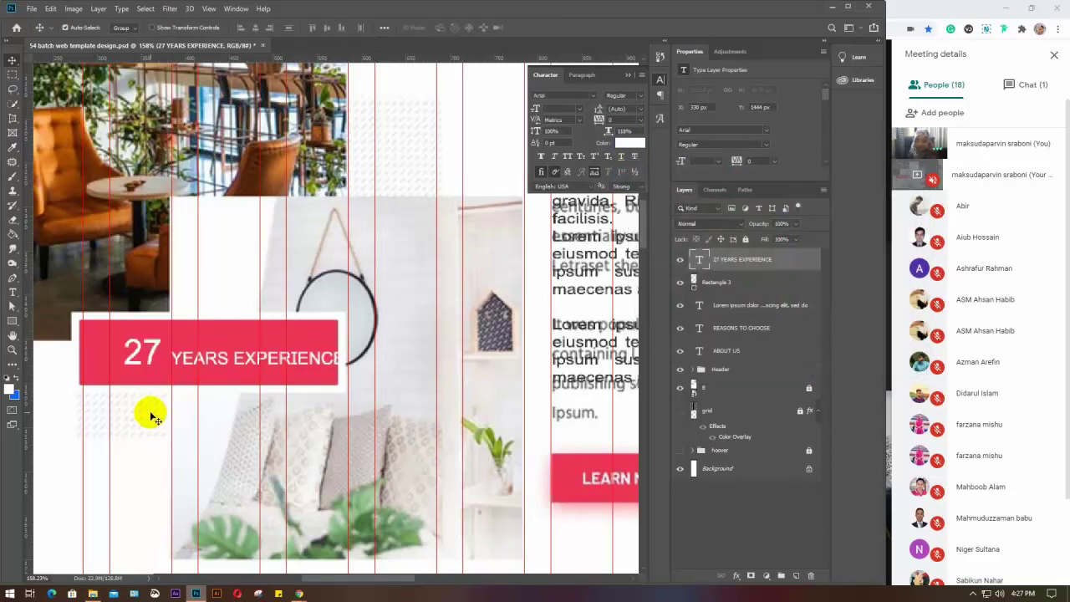
Step: Centre the 27 YEARS EXPERIENCE text and the red rectangle on each other horizontally and vertically
shift+click(133, 351)
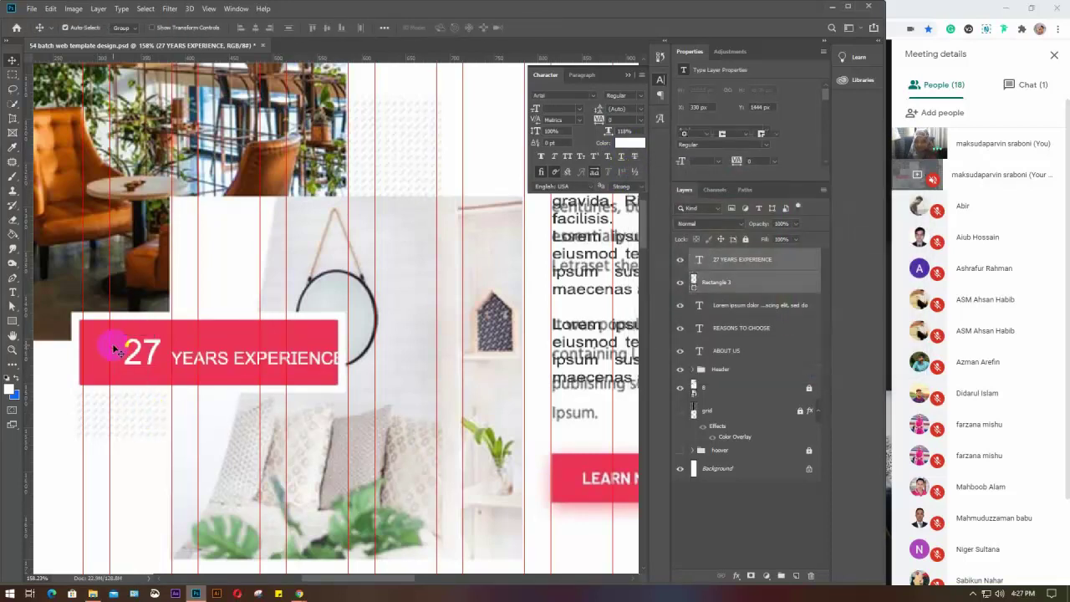
click(257, 27)
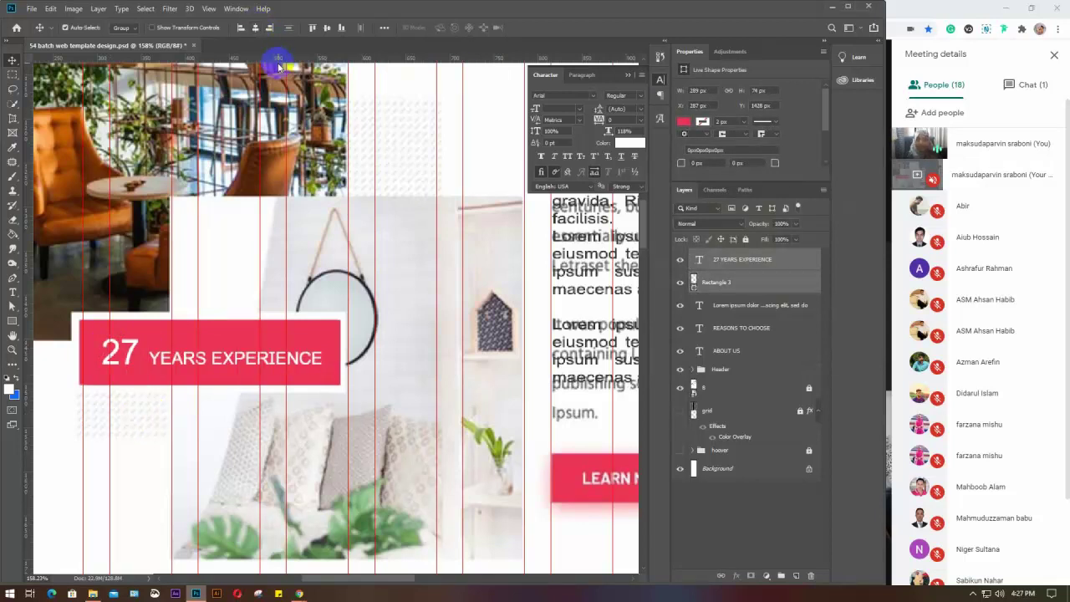
click(328, 28)
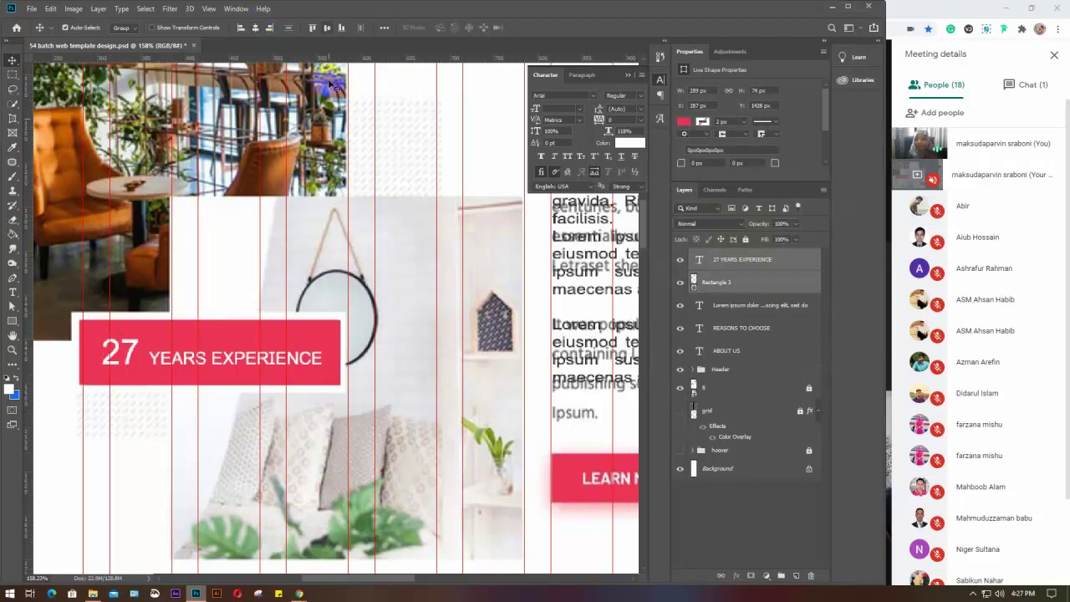
click(191, 412)
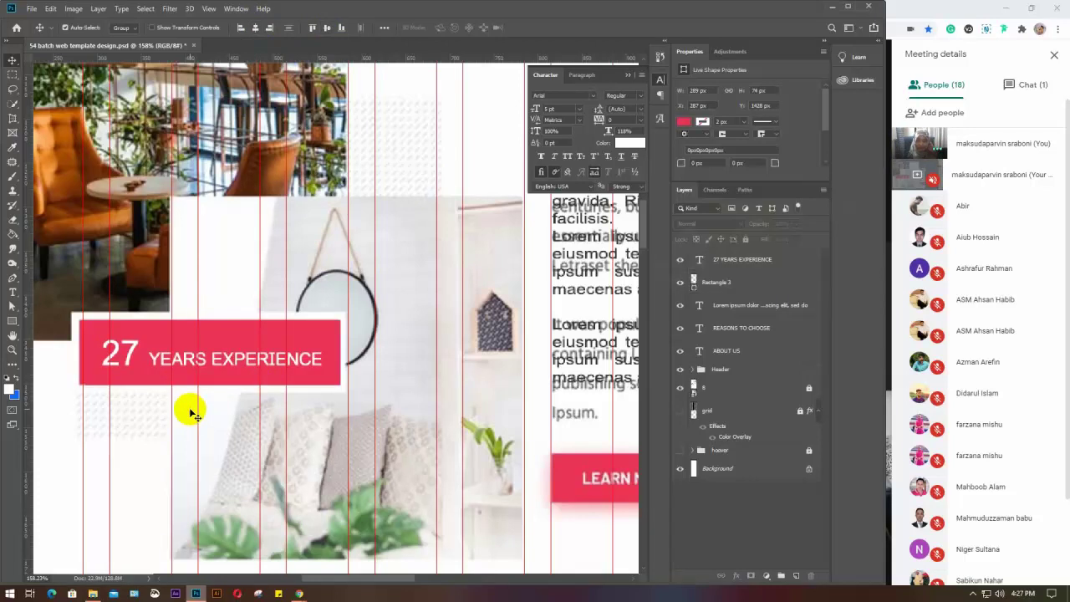
Step: Duplicate the red banner with its text over the reference's LEARN MORE button and scale the copy to about 61%
scroll(190, 412, down, 3)
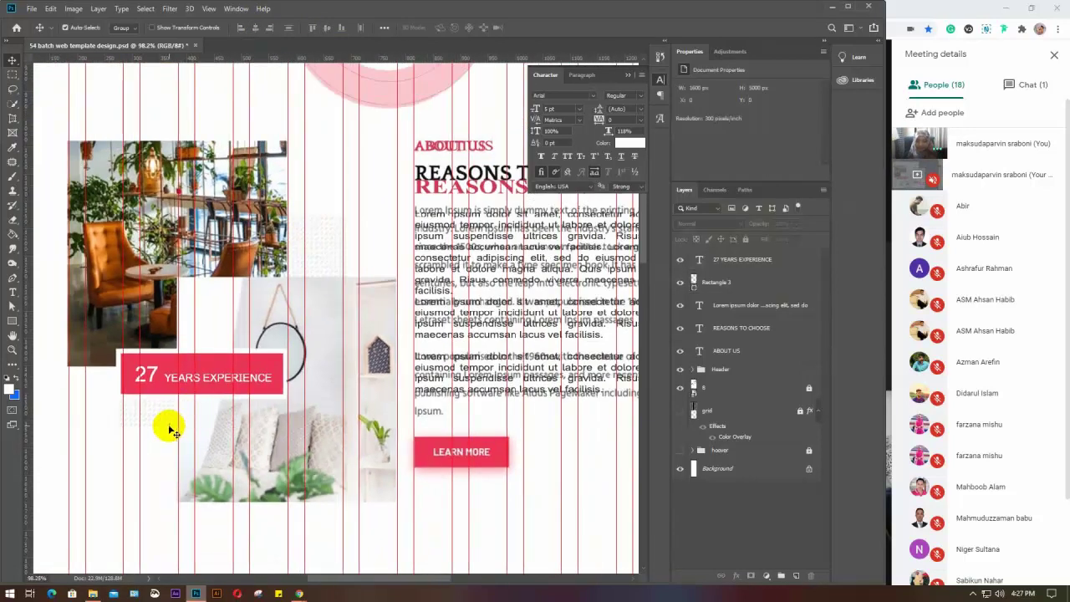
drag(208, 430, 443, 455)
key(ctrl+t)
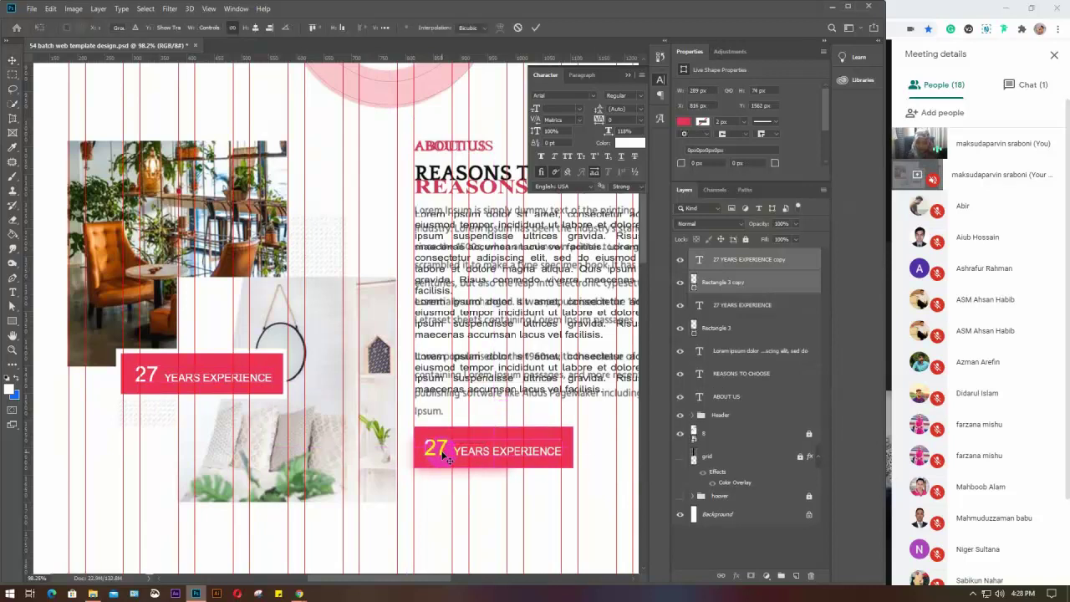
drag(570, 461, 513, 445)
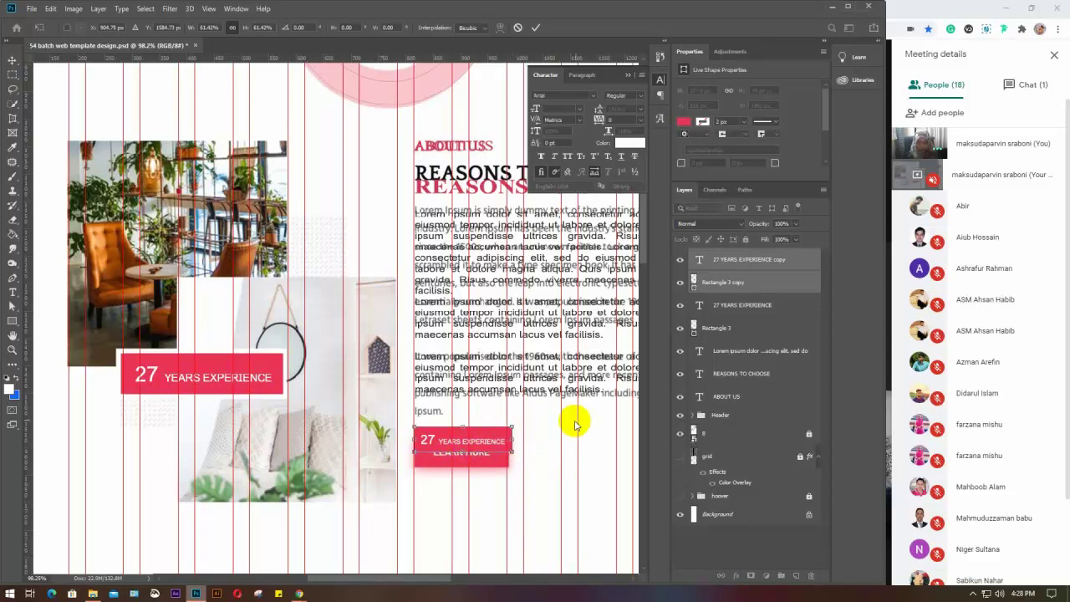
key(Return)
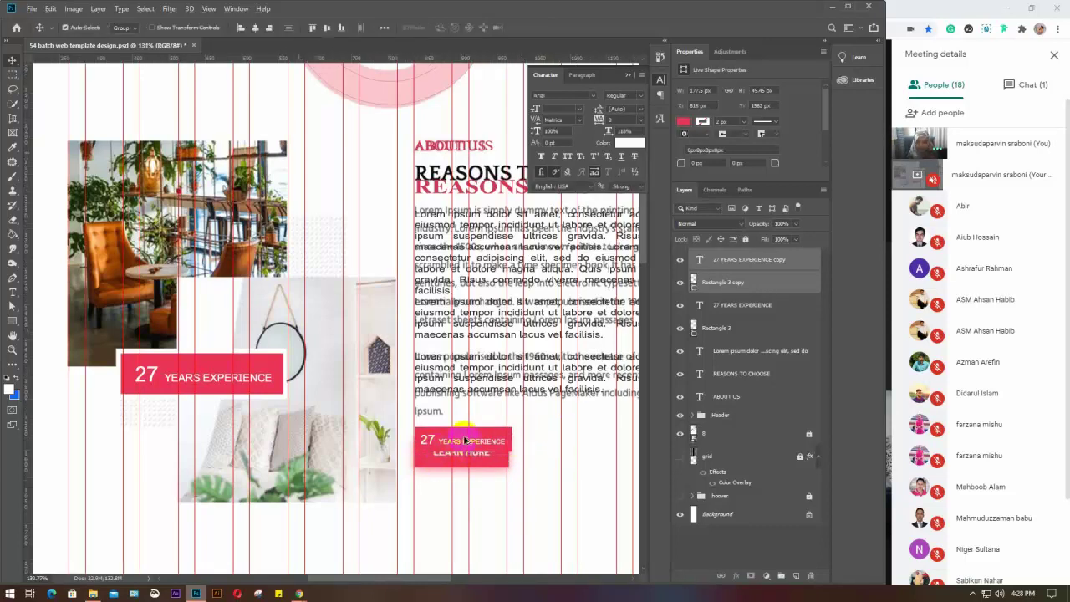
Step: Replace the text on the duplicated banner with LEARN MORE
alt+scroll(465, 441, up, 3)
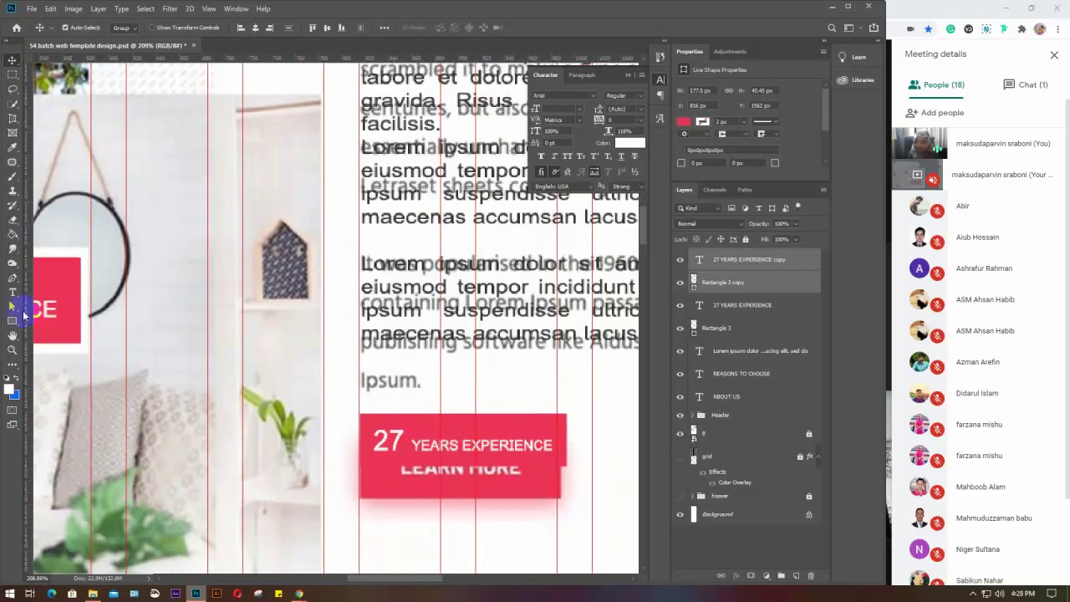
click(12, 292)
drag(375, 440, 569, 454)
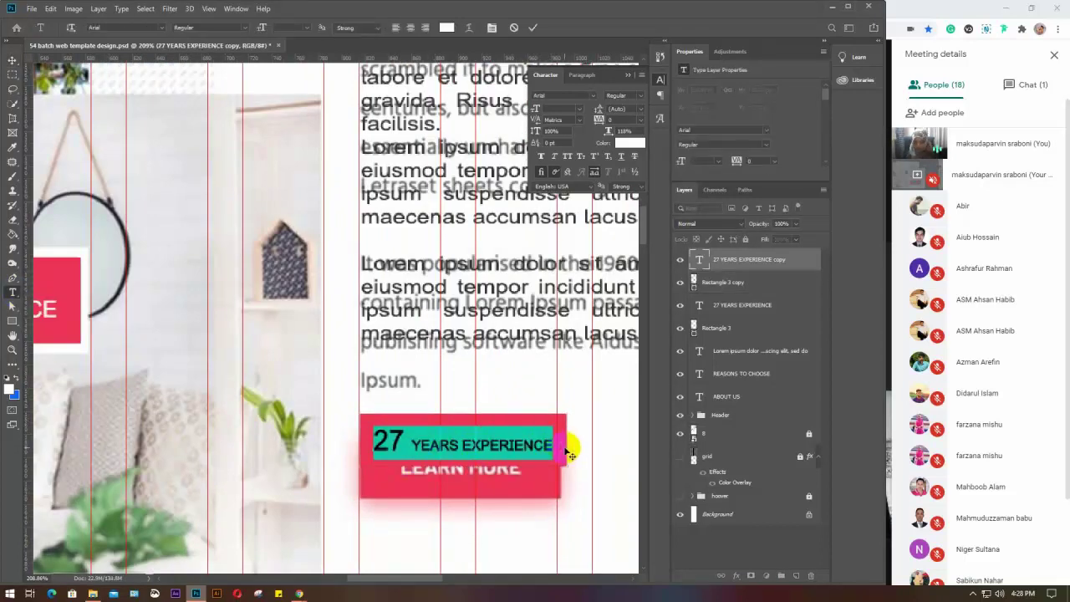
key(BackSpace)
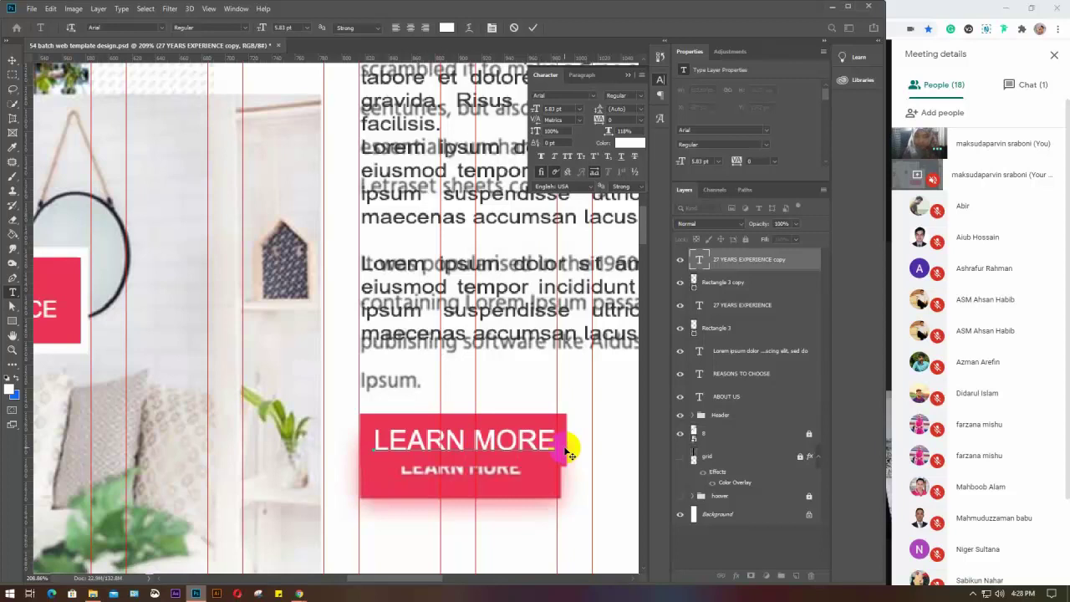
Step: Set the new LEARN MORE text to Arial Bold at 4 pt
drag(554, 441, 361, 439)
scroll(567, 106, down, 1)
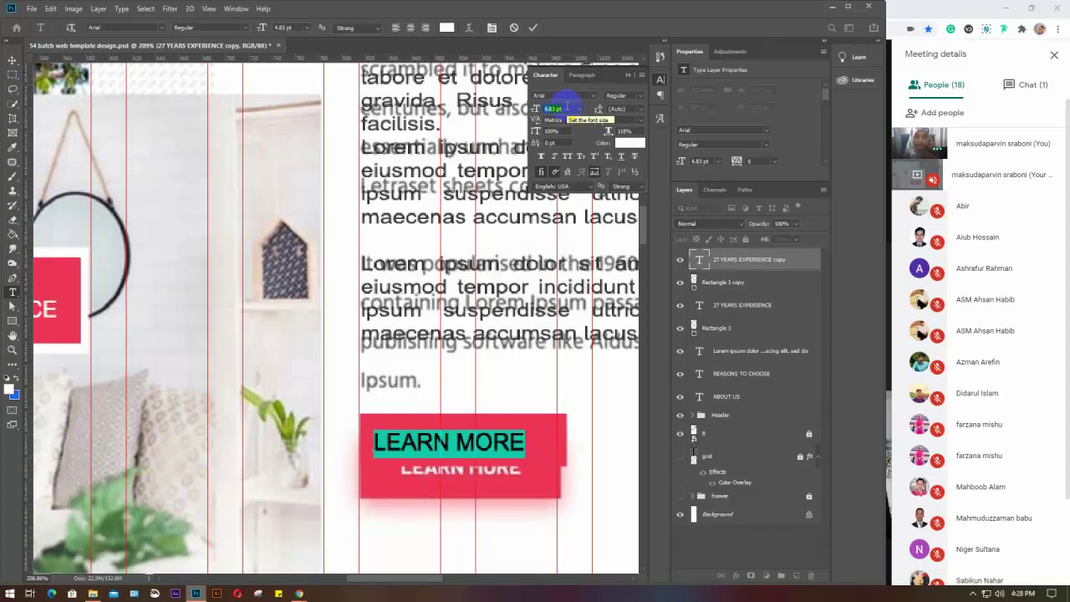
click(640, 98)
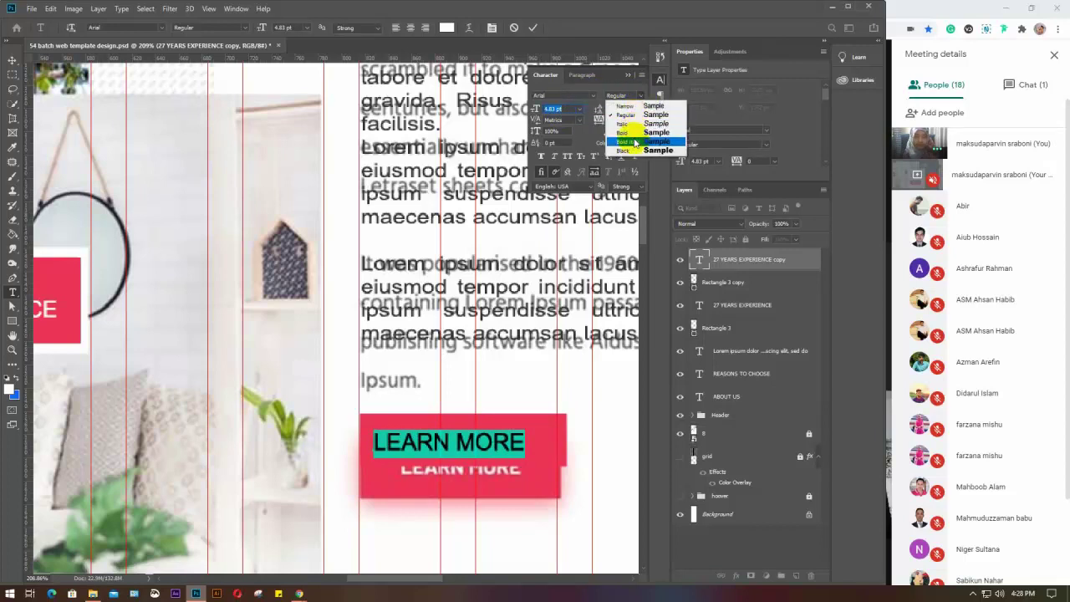
click(637, 132)
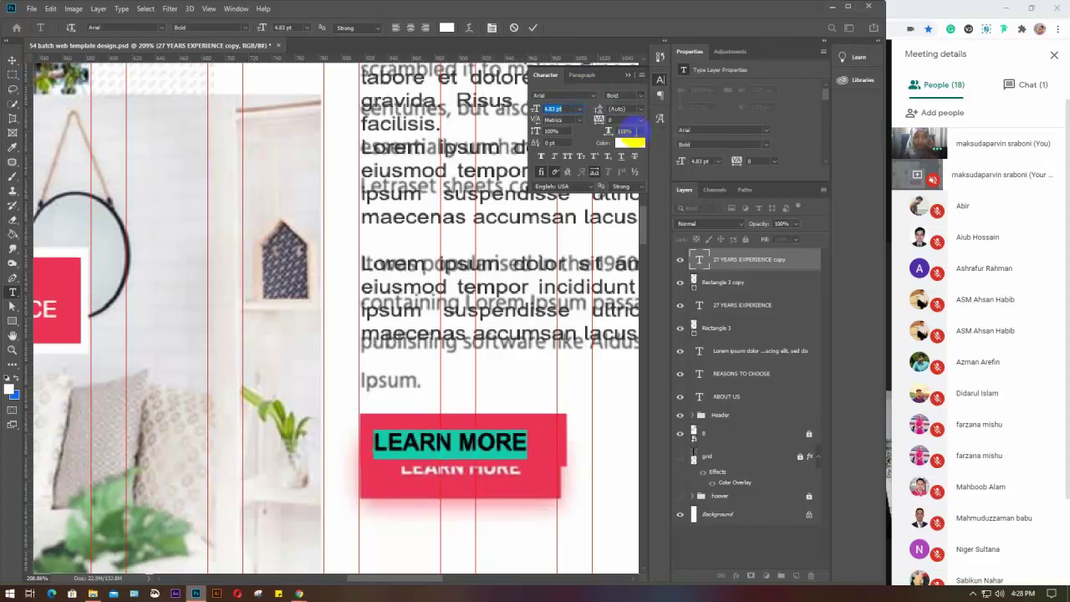
scroll(571, 108, down, 1)
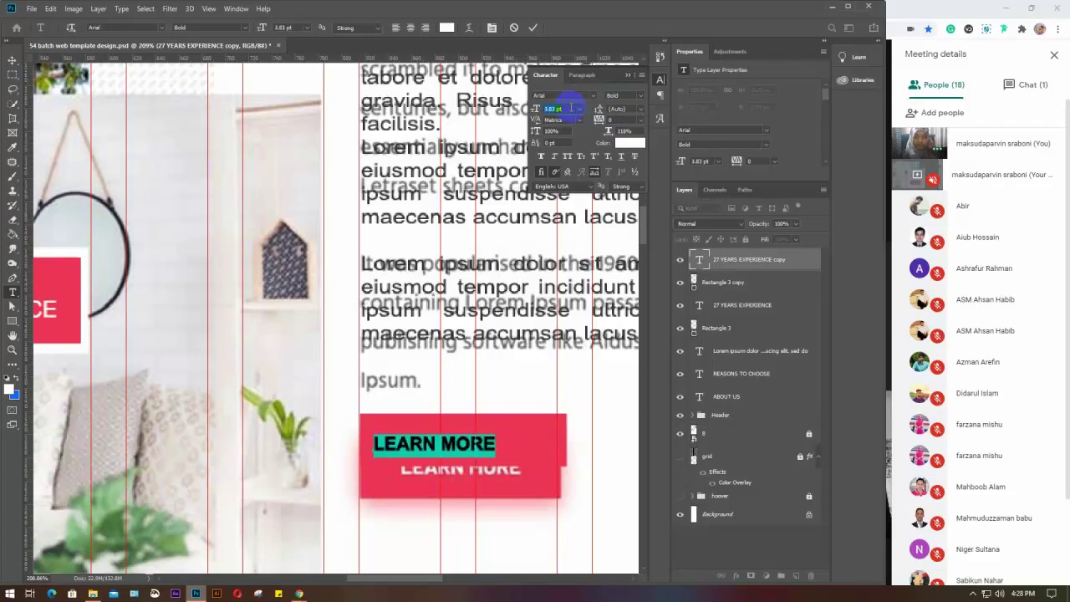
click(568, 109)
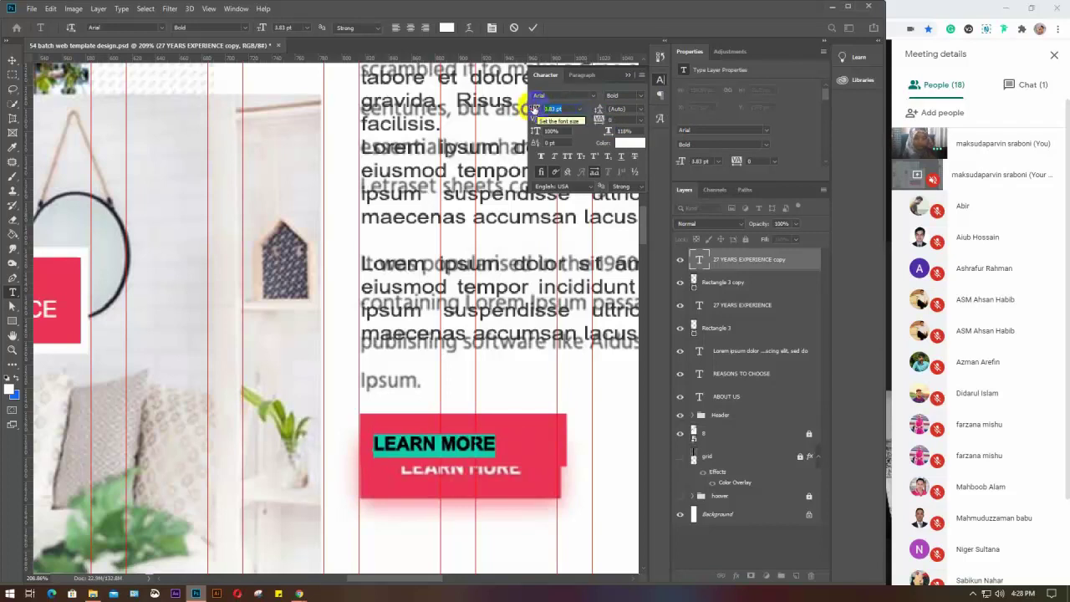
text(4)
key(Return)
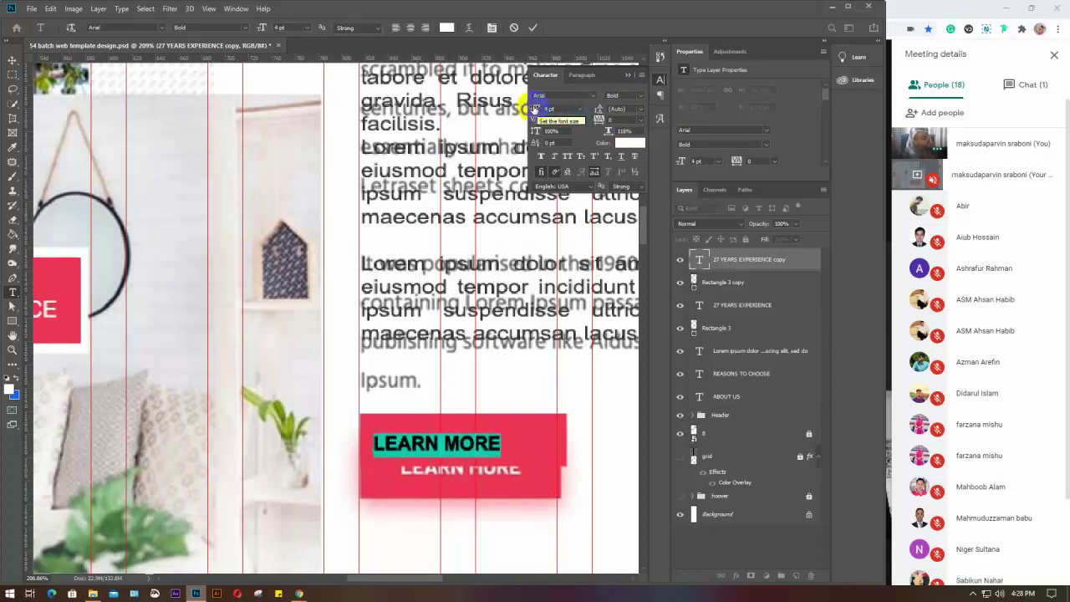
click(629, 75)
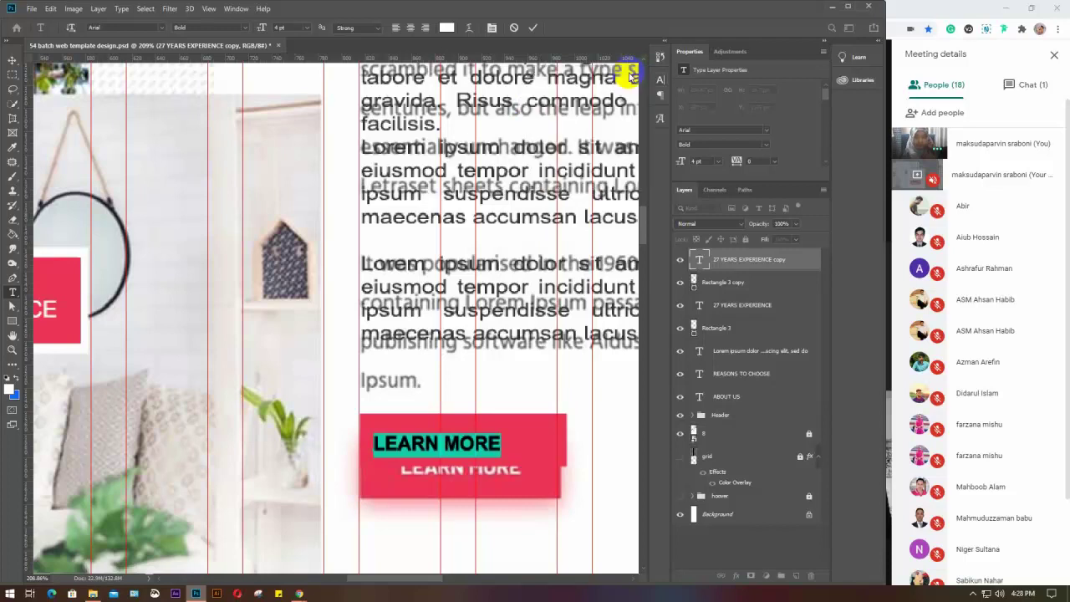
Step: Centre the LEARN MORE text and its red button rectangle on each other horizontally and vertically
click(12, 60)
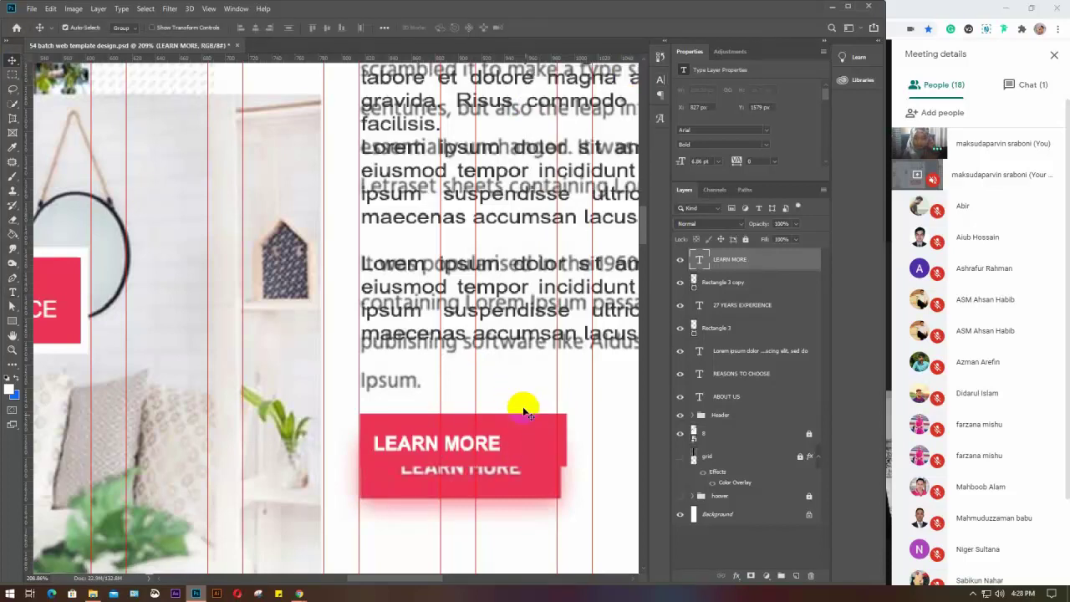
drag(521, 407, 424, 408)
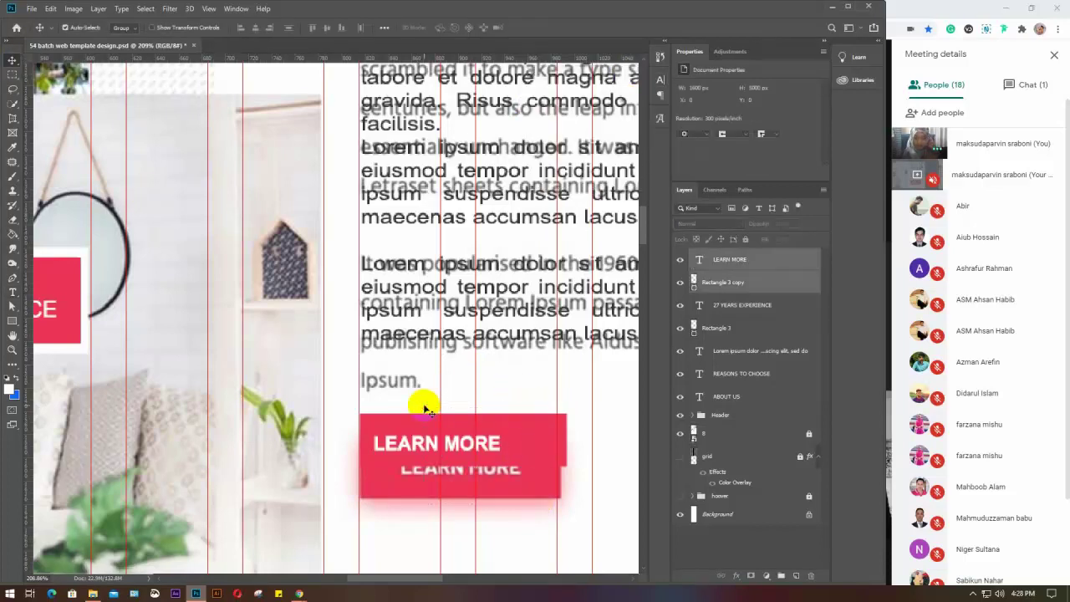
click(255, 27)
click(327, 29)
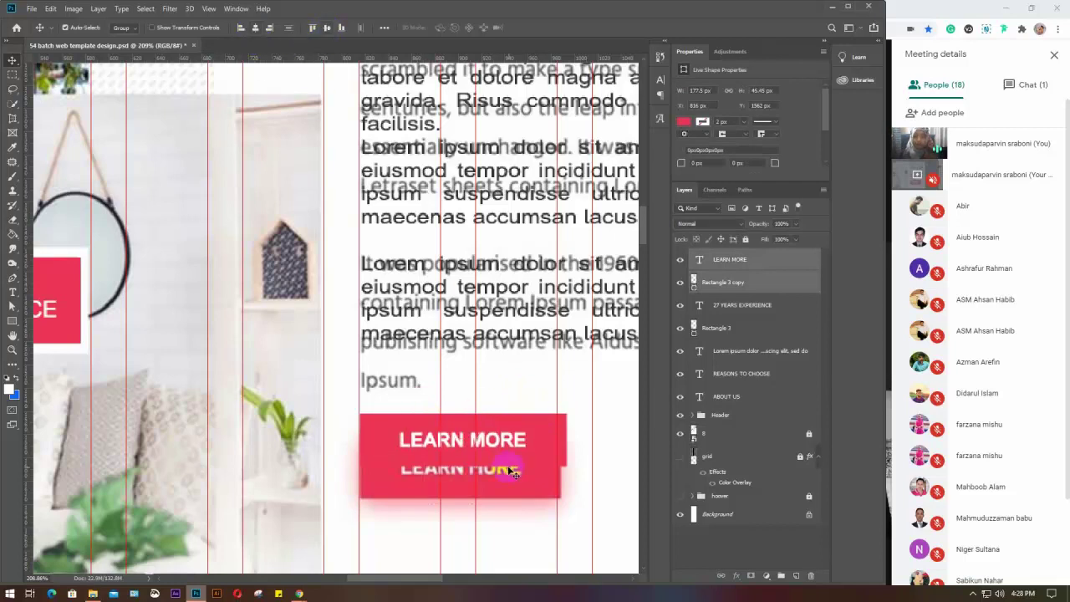
click(503, 397)
scroll(504, 400, down, 5)
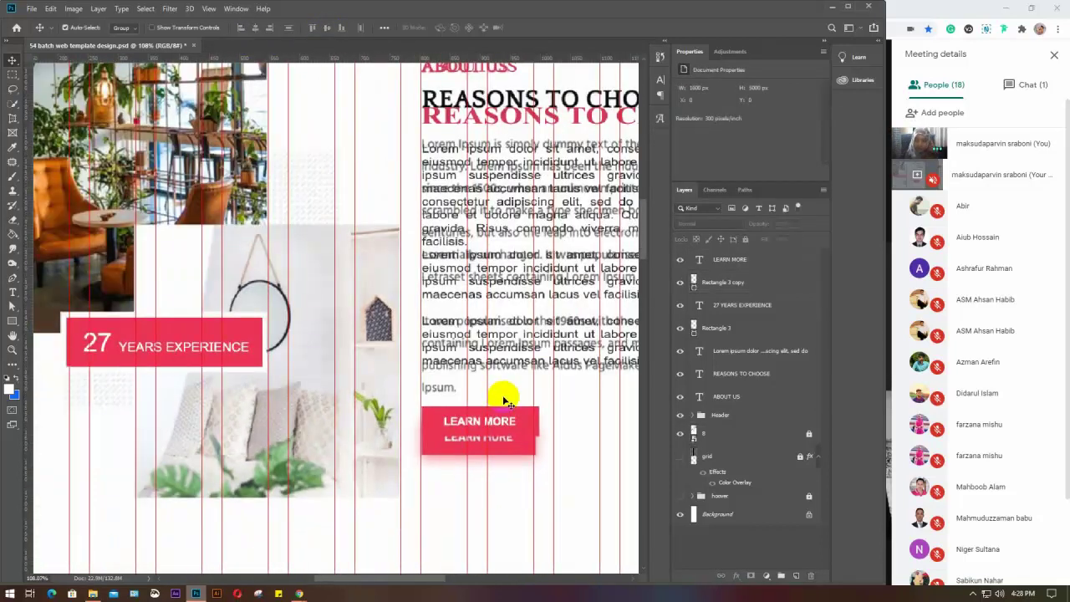
scroll(504, 400, down, 3)
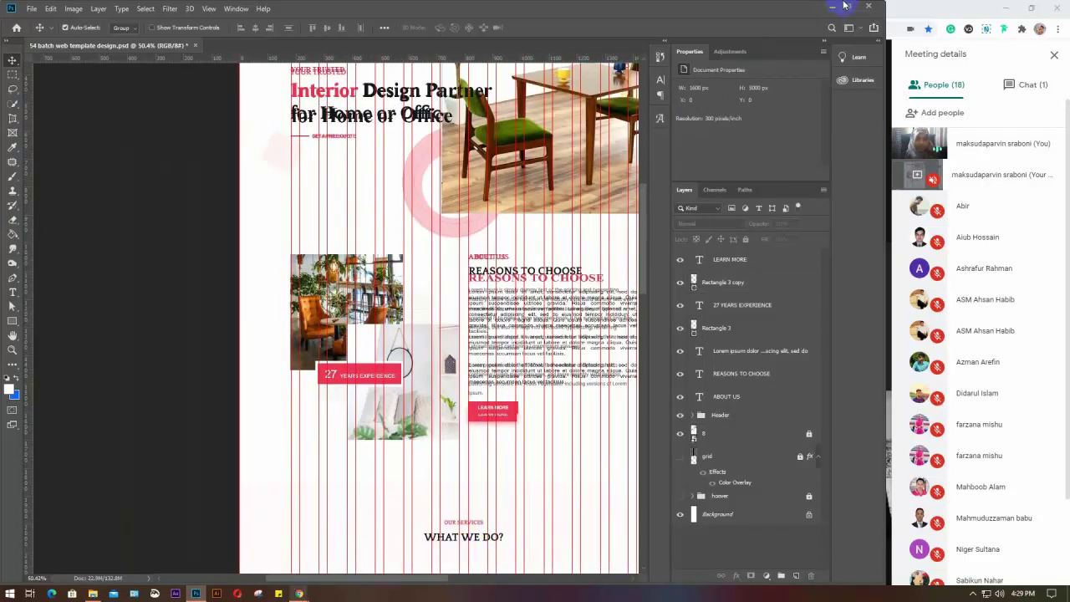
Step: Switch to the browser and look through the Otobi furniture image results for a picture suited to the About Us section
click(920, 12)
click(207, 9)
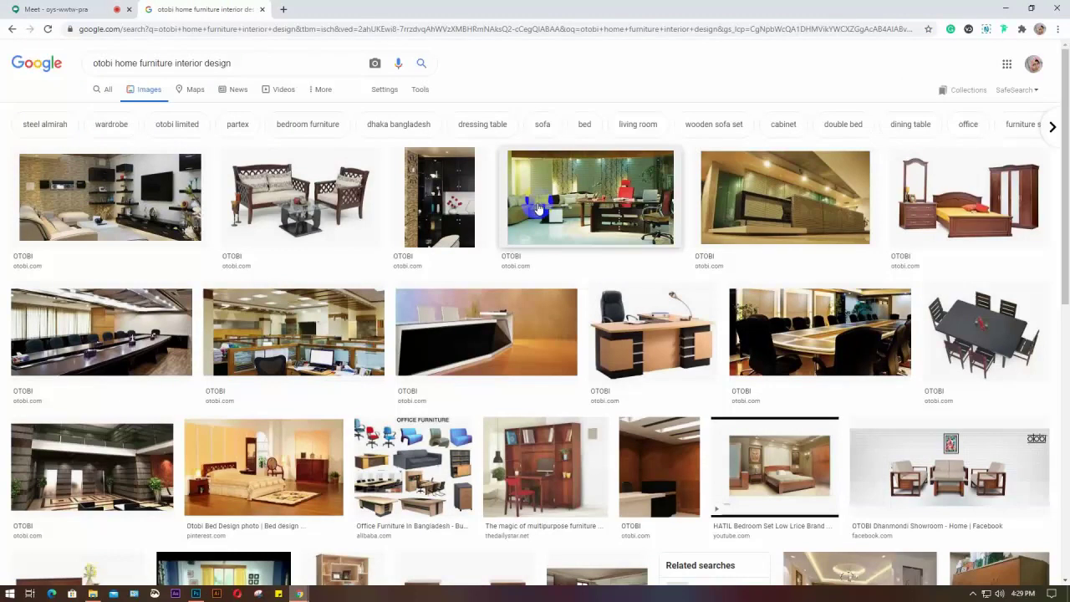
scroll(640, 192, down, 2)
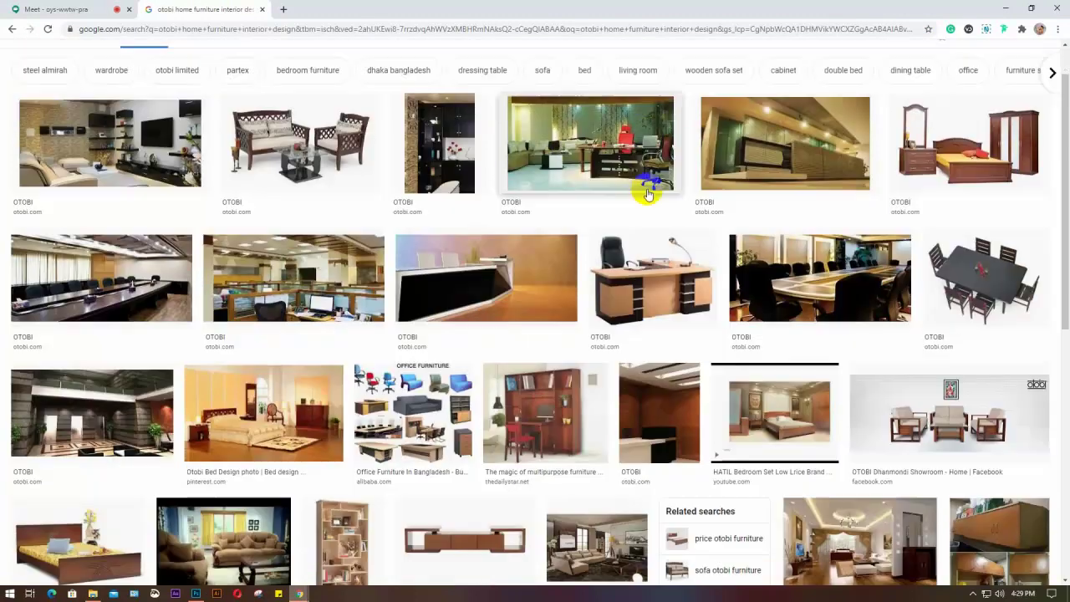
scroll(602, 226, down, 3)
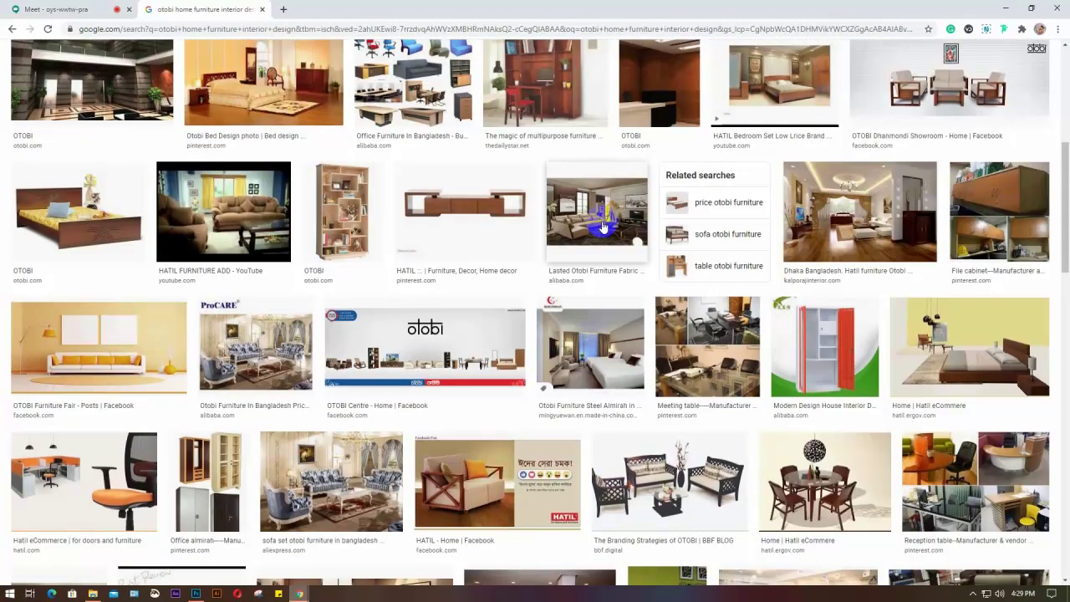
scroll(600, 228, down, 2)
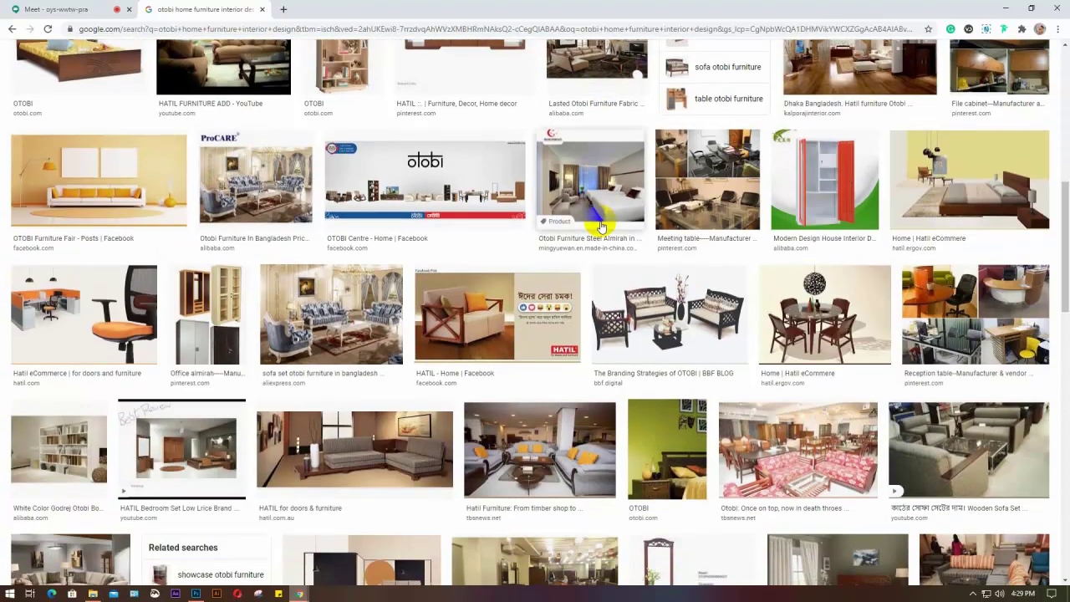
scroll(600, 228, down, 1)
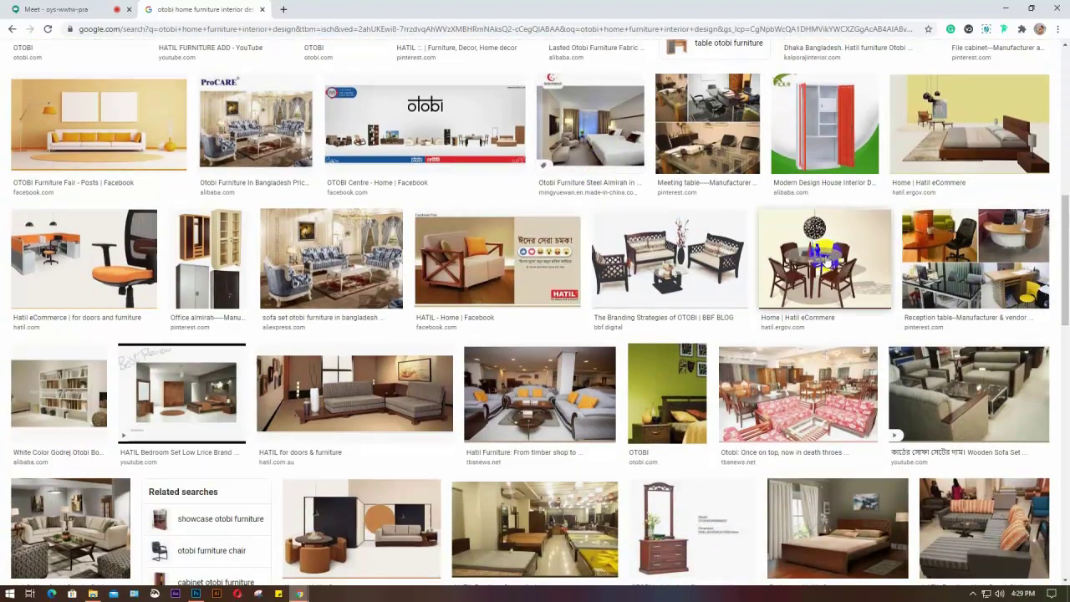
scroll(815, 256, down, 1)
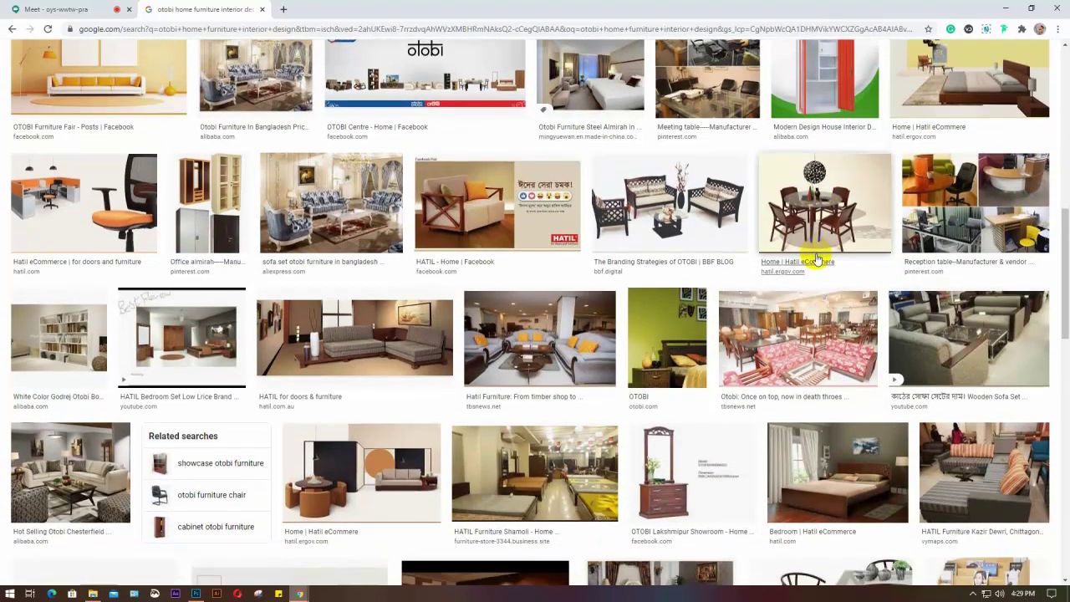
scroll(811, 243, down, 1)
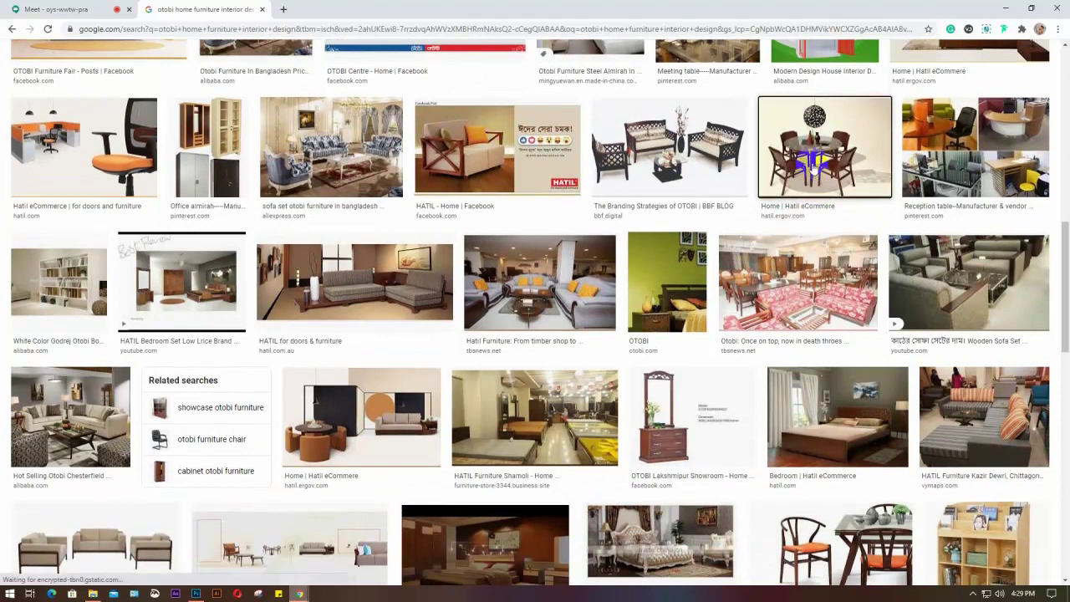
Step: Open the Hatil image of the round glass dining table with four chairs and copy it
click(778, 191)
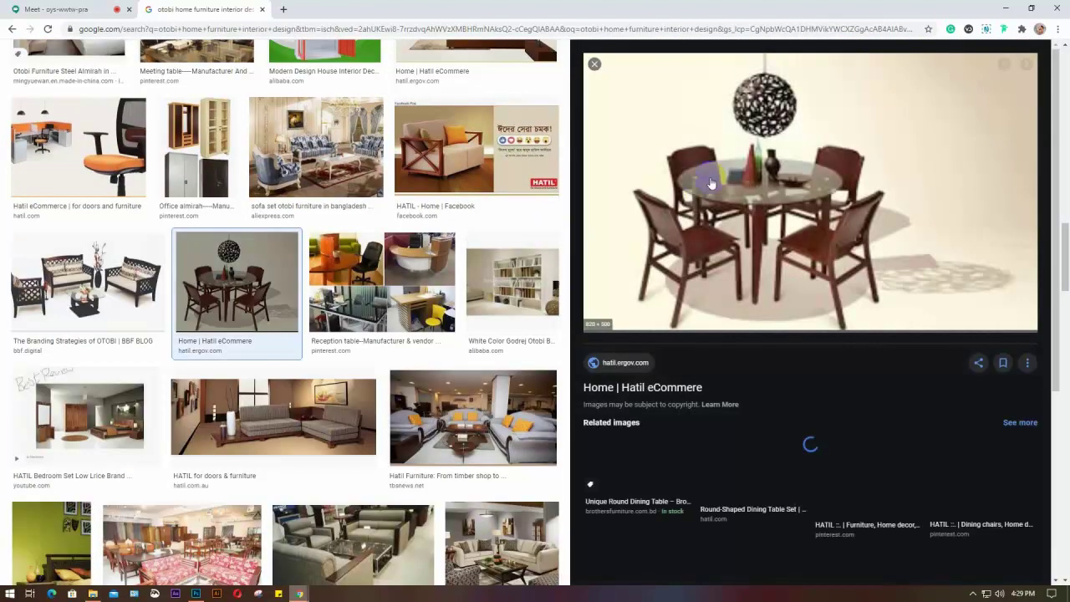
scroll(709, 184, down, 3)
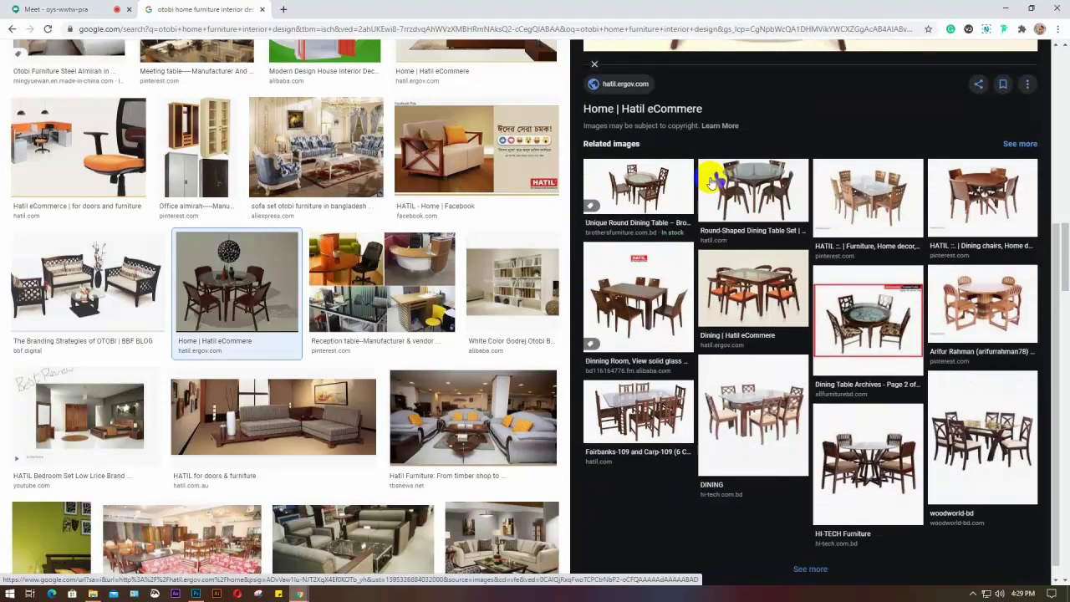
scroll(714, 180, up, 5)
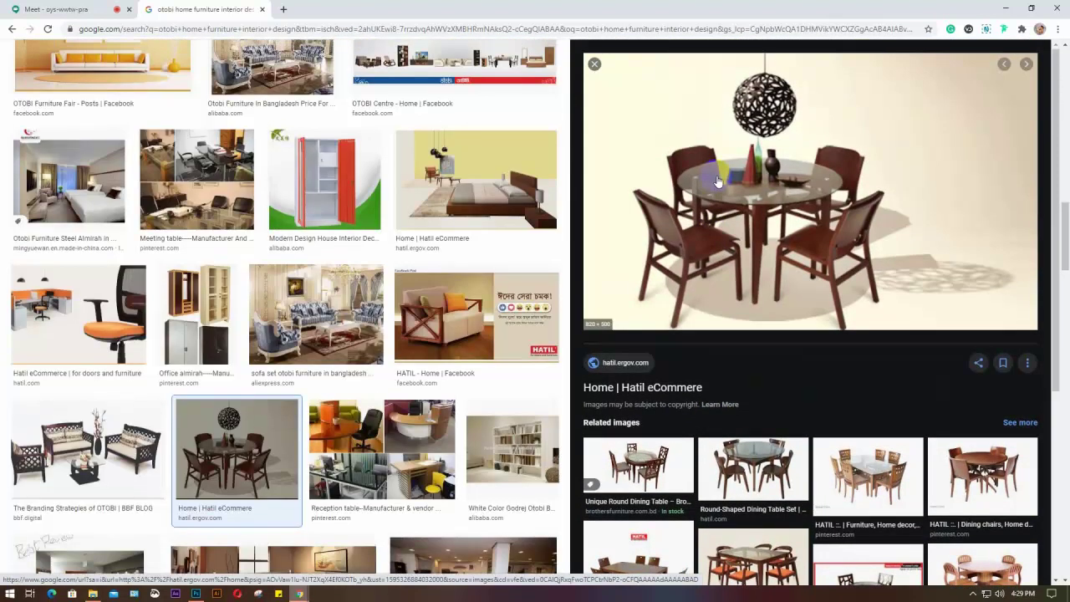
right_click(716, 139)
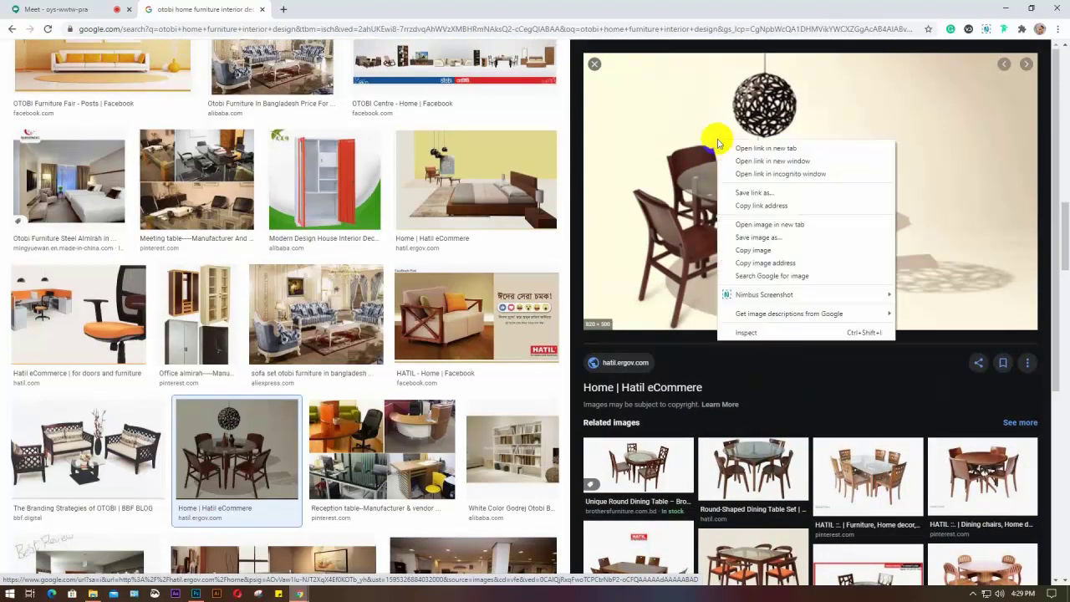
click(770, 250)
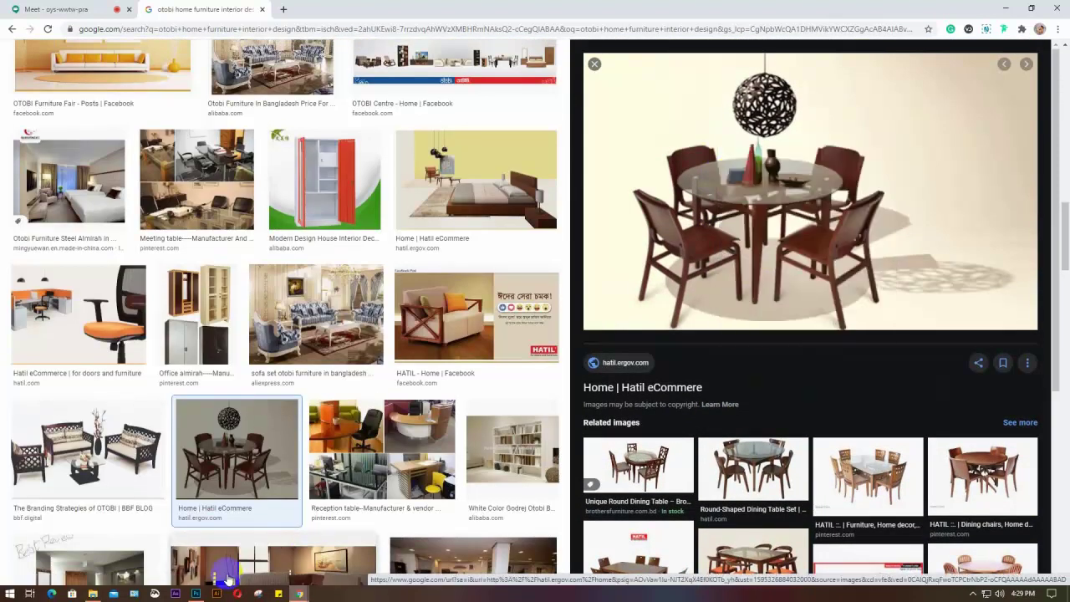
Step: Paste the dining table image into the Photoshop template and move it over the upper About Us reference photo
click(195, 593)
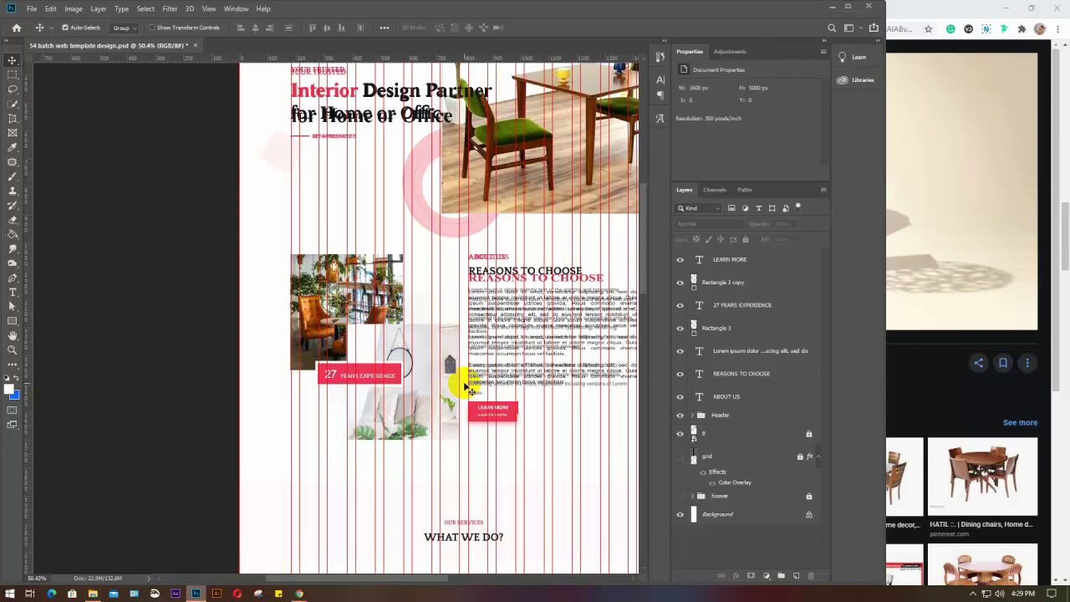
key(ctrl+v)
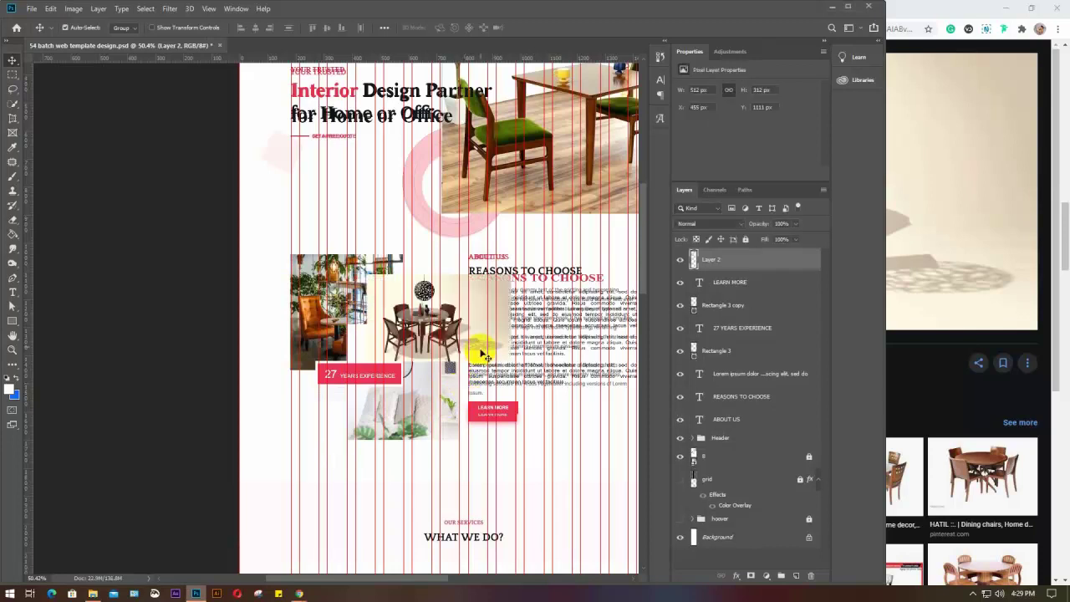
drag(473, 354, 383, 296)
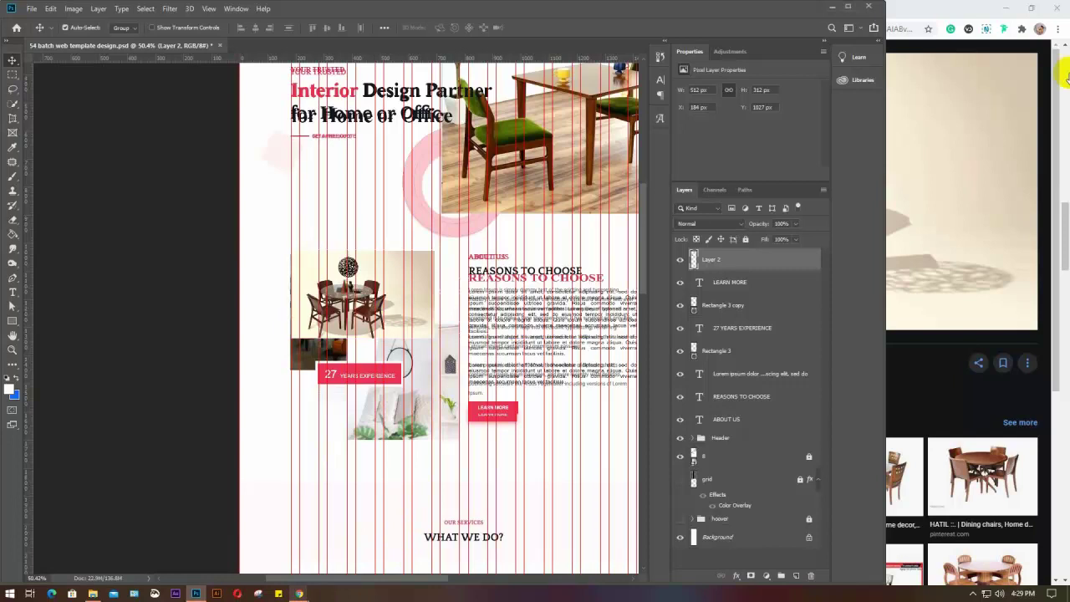
Step: Return to the browser's image results, open the Pinterest reception table collage and copy the image
double_click(957, 8)
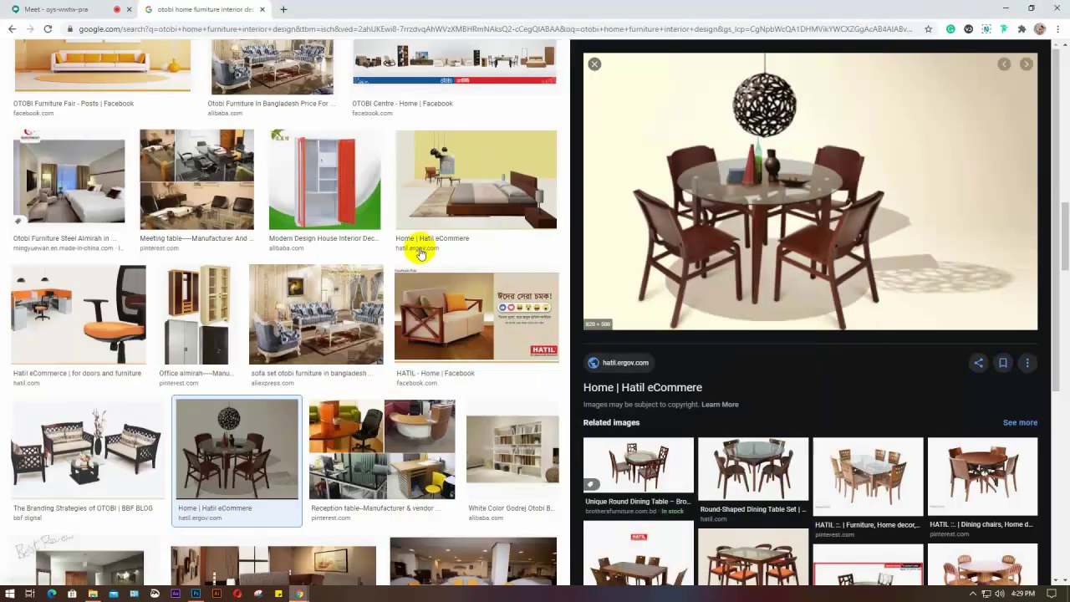
scroll(414, 251, down, 1)
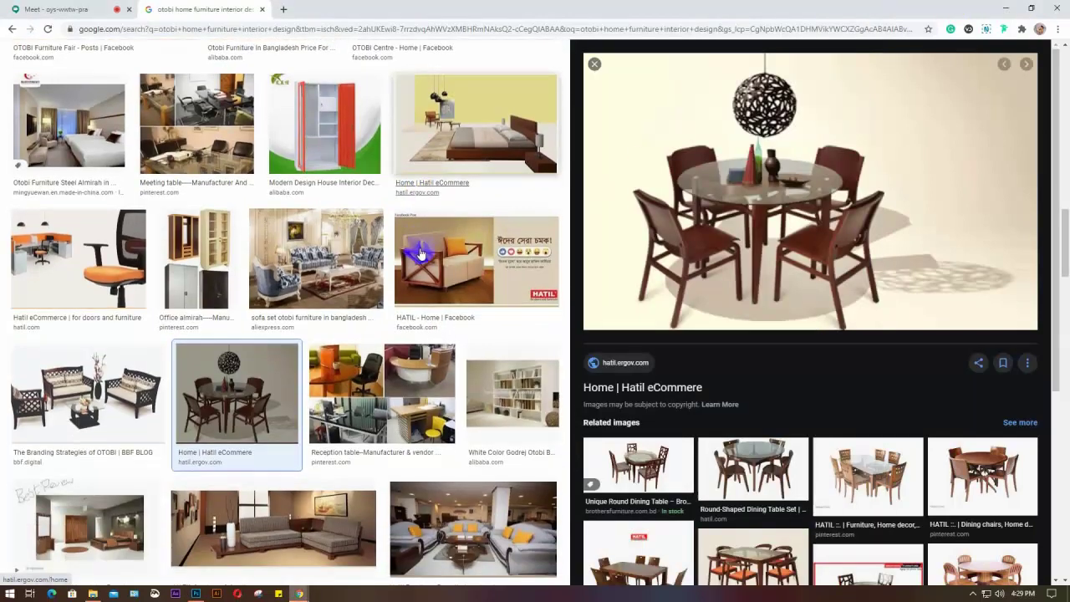
click(383, 366)
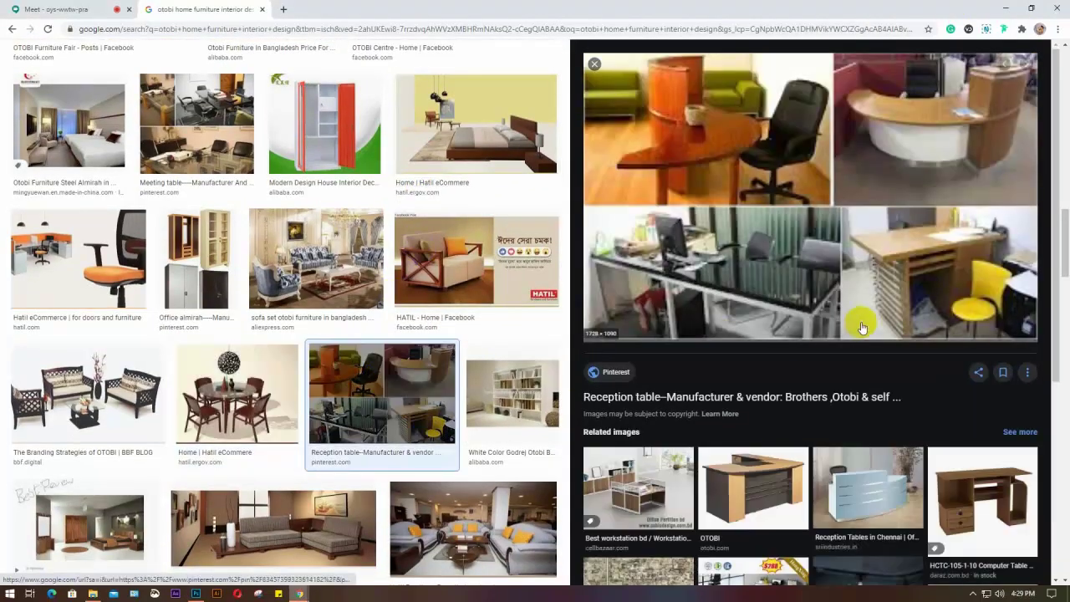
right_click(799, 167)
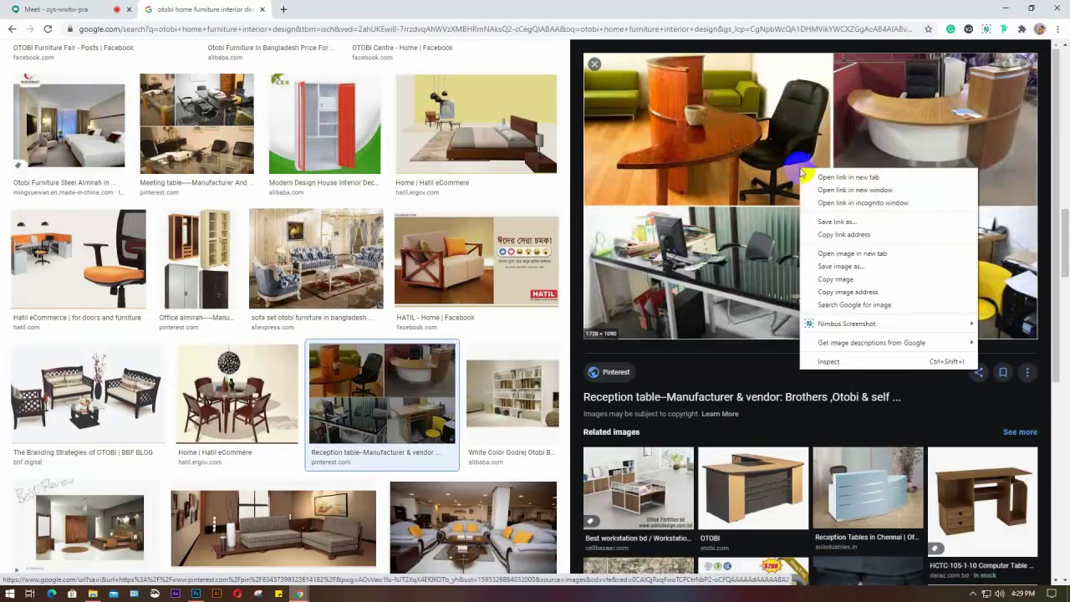
click(854, 279)
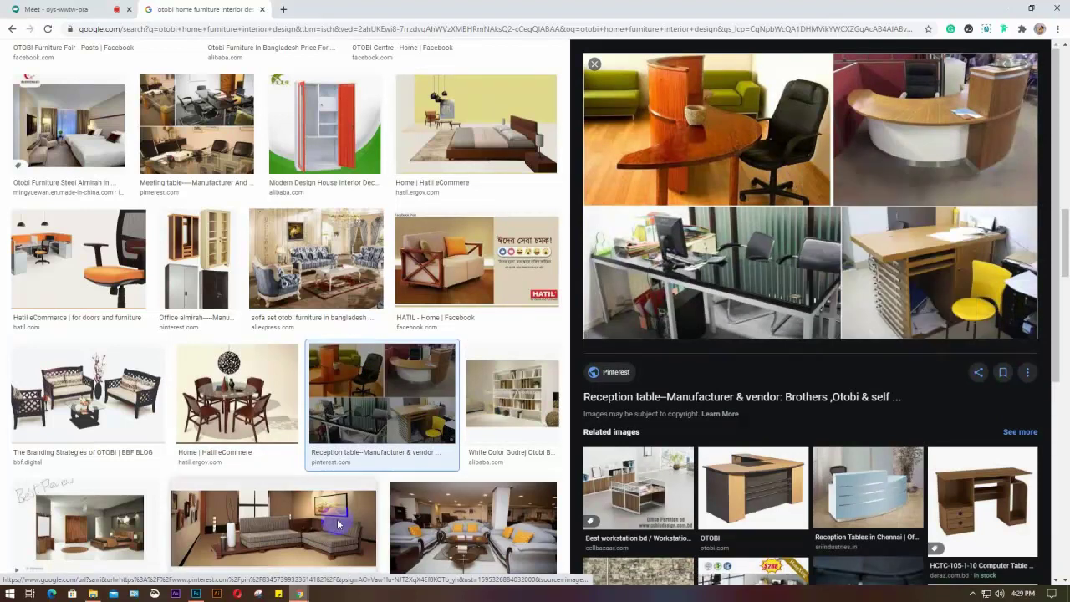
Step: Replace the dining table image in Photoshop with the copied collage, scaled to about 841 × 635 px over the About Us photos
click(195, 593)
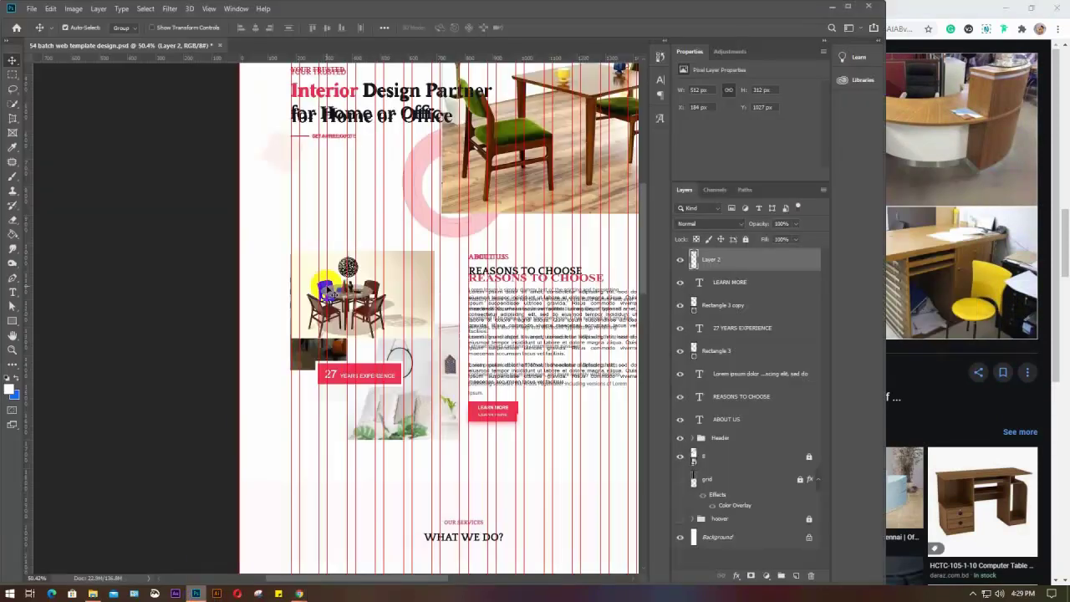
key(ctrl+v)
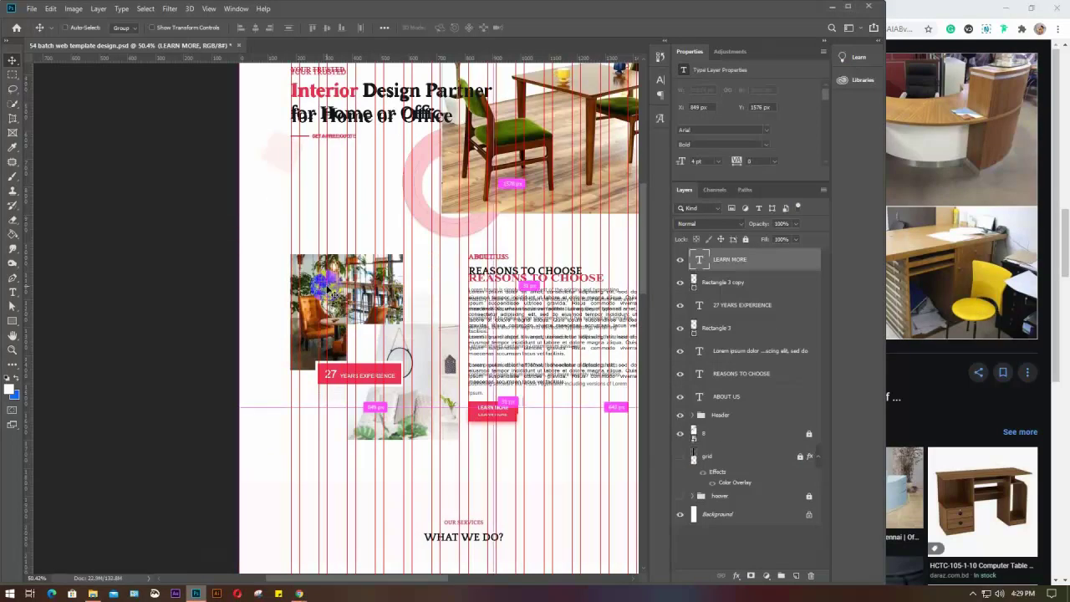
key(ctrl+t)
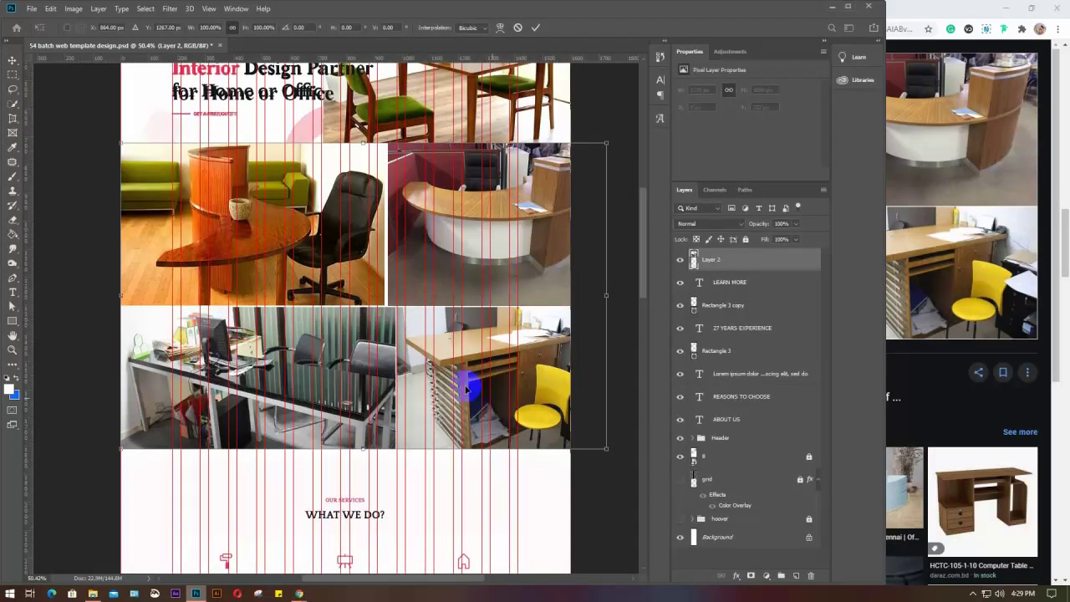
drag(610, 449, 258, 259)
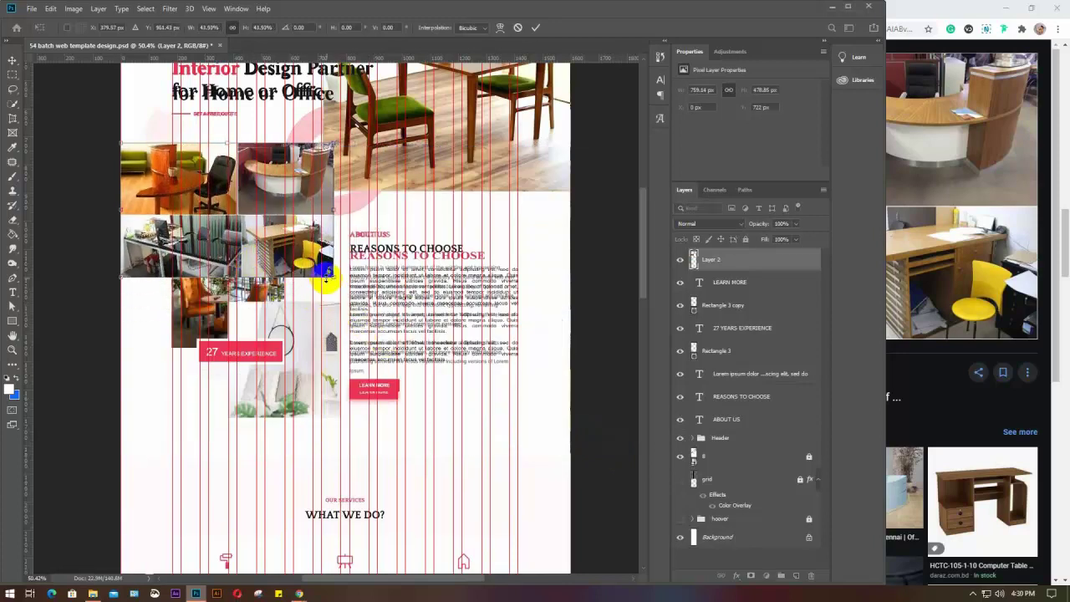
drag(331, 278, 320, 372)
key(Return)
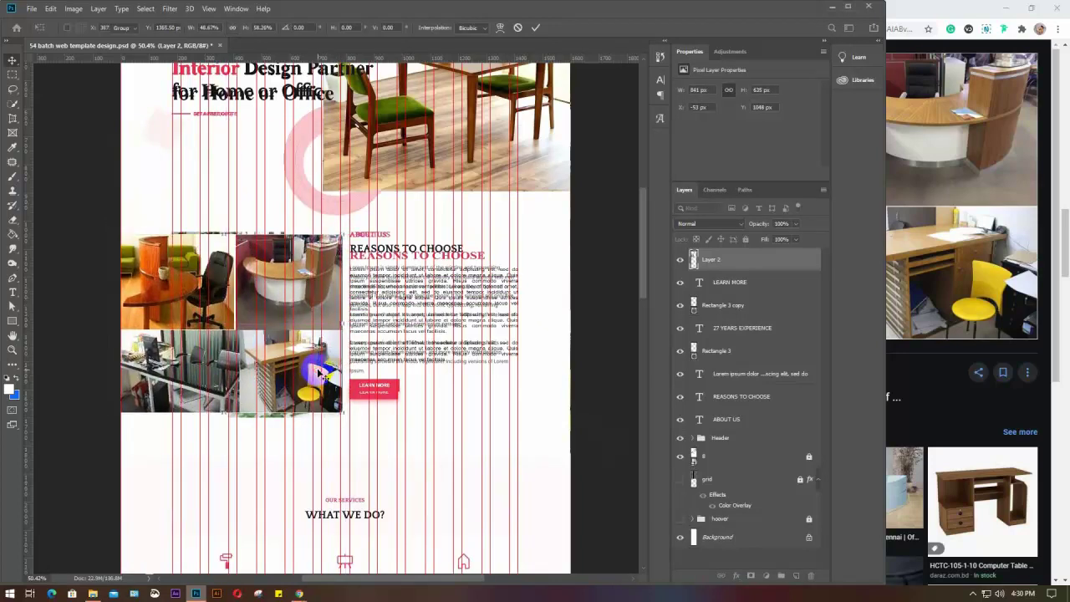
Step: Enlarge the office furniture collage to about 866 × 674 px so it covers the About Us reference photos
scroll(290, 358, up, 1)
scroll(290, 358, up, 1)
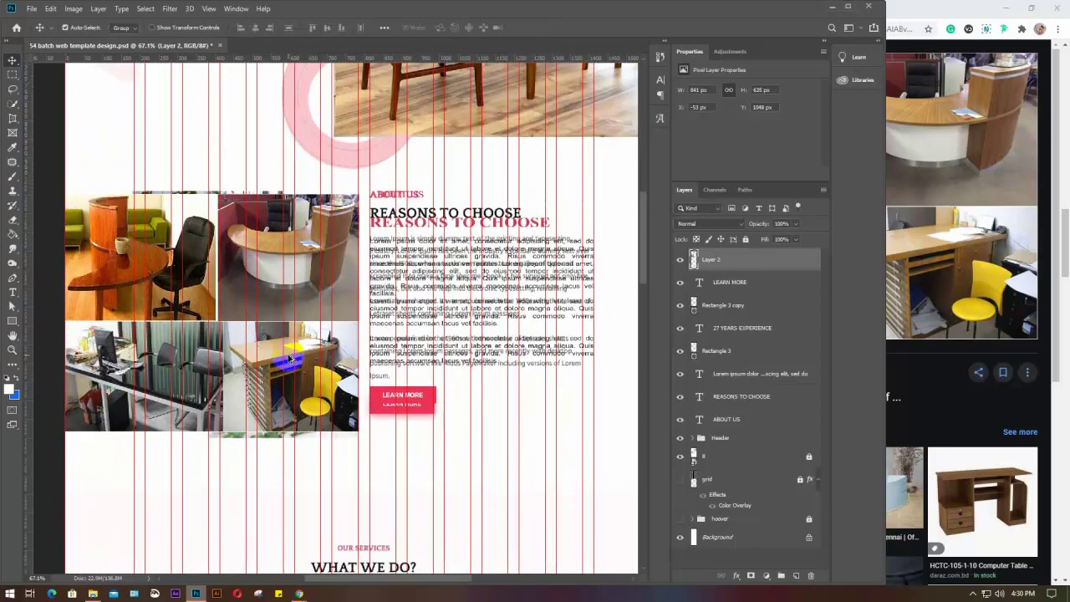
key(ctrl+t)
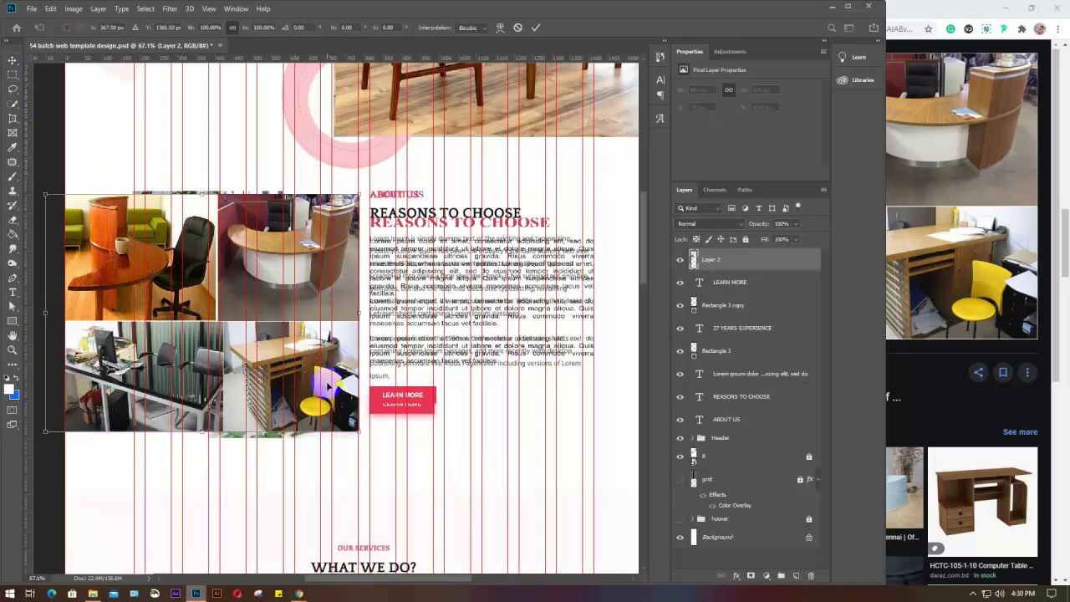
drag(352, 425, 359, 436)
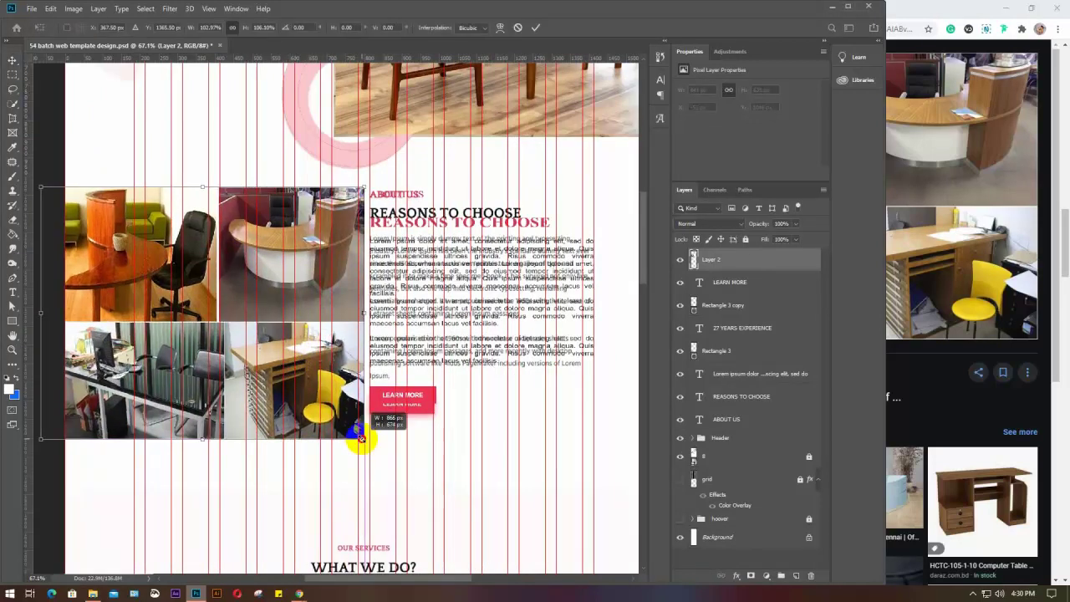
key(Return)
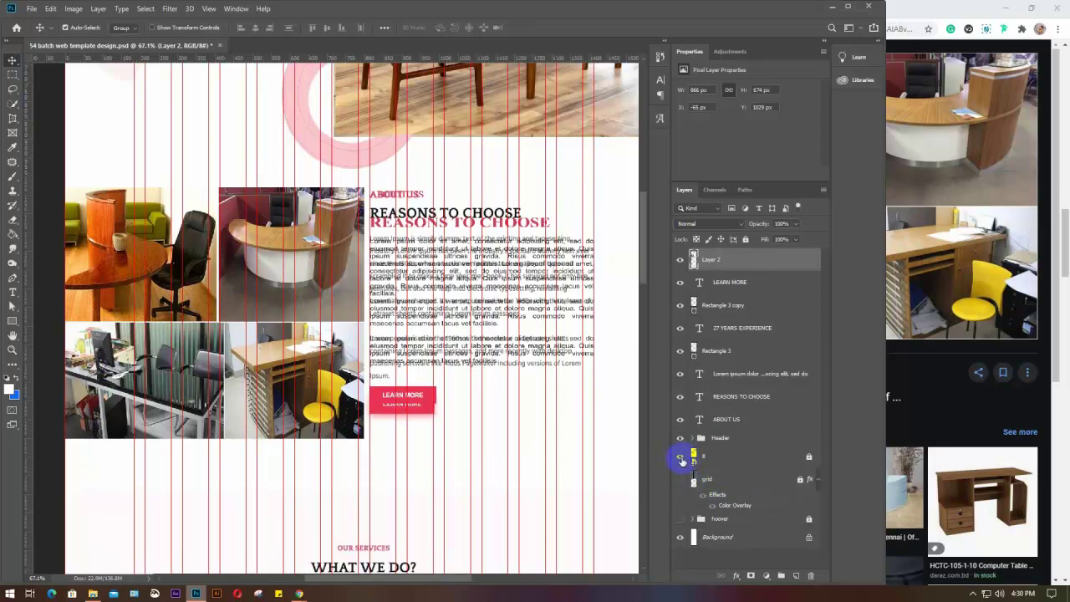
Step: Hide the reference design layer and move the collage layer directly below the ABOUT US text layer
click(681, 459)
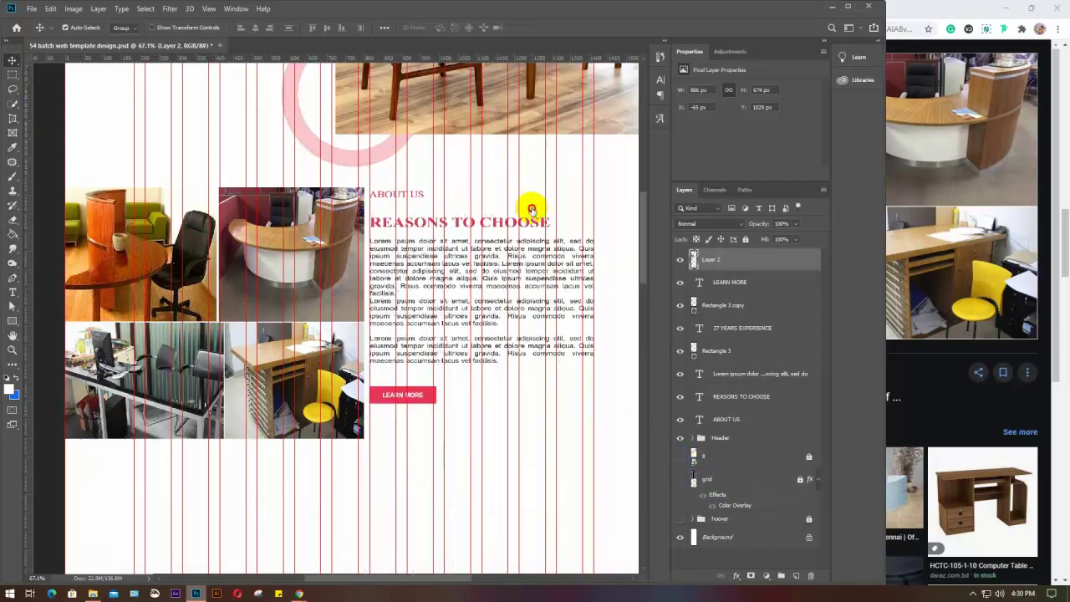
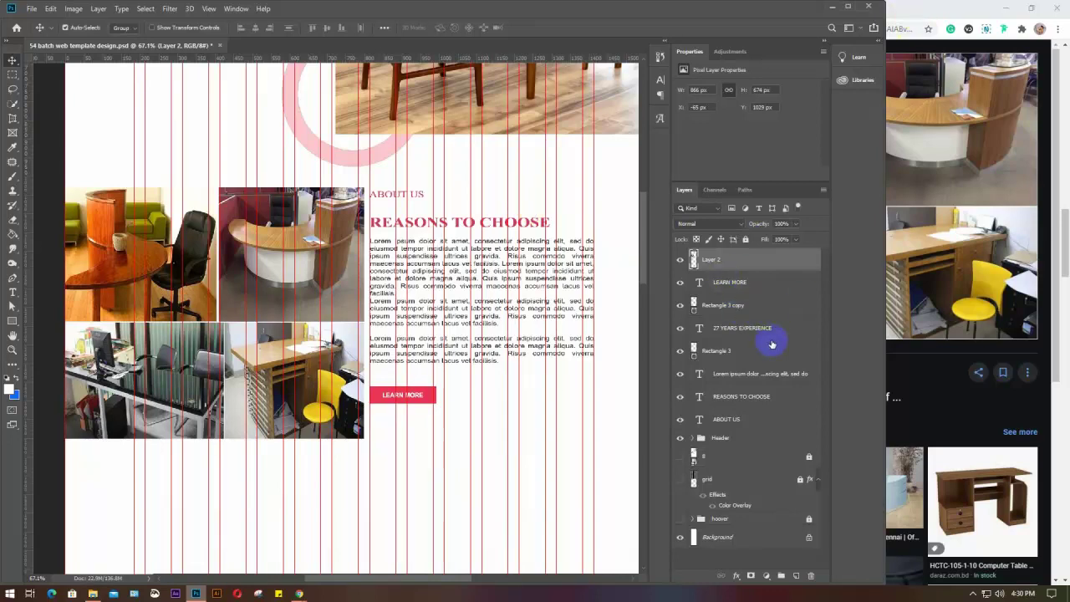
drag(743, 261, 735, 433)
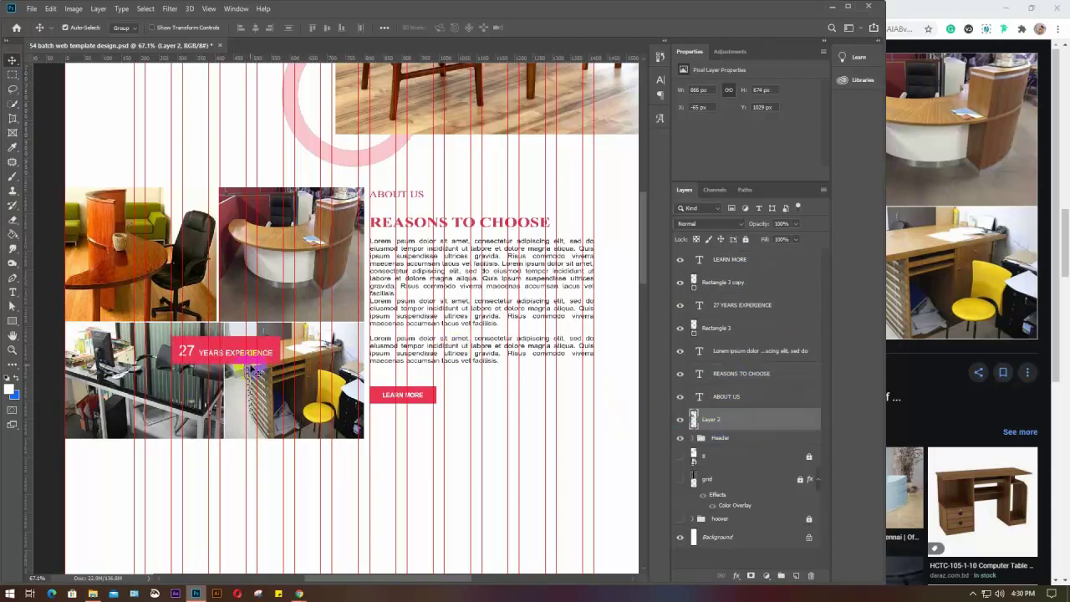
Step: Move the ABOUT US text down to about Y 1066 px, just above the REASONS TO CHOOSE heading
click(748, 402)
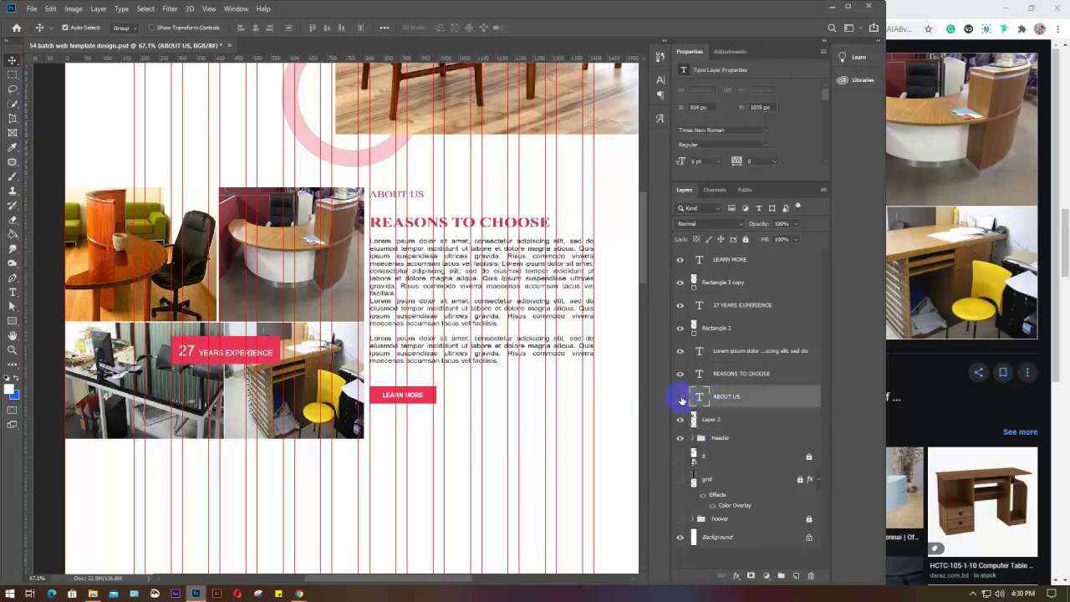
click(680, 398)
click(681, 400)
click(740, 402)
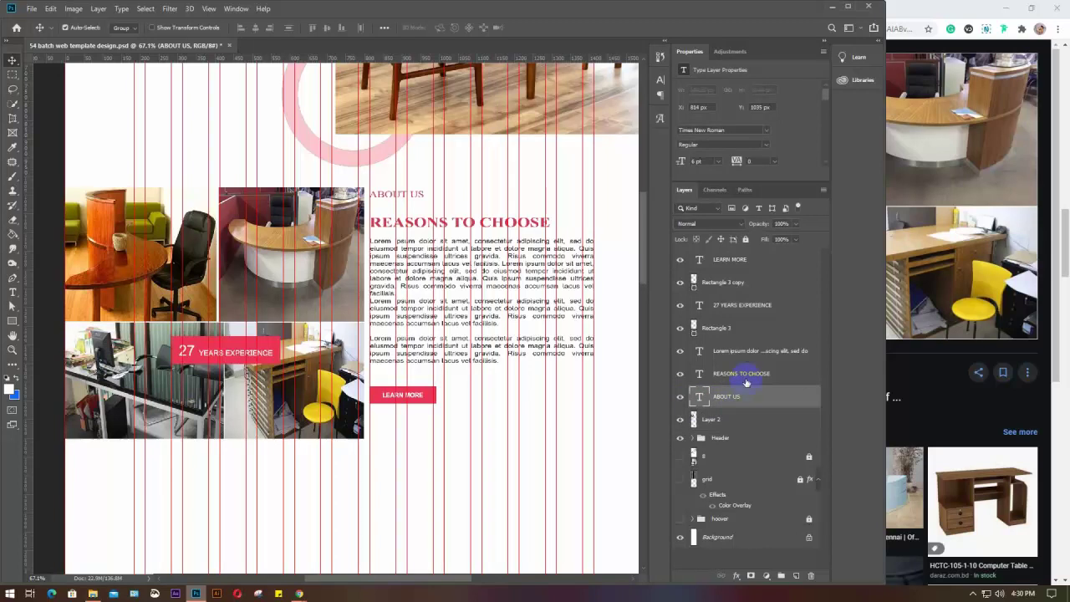
click(745, 374)
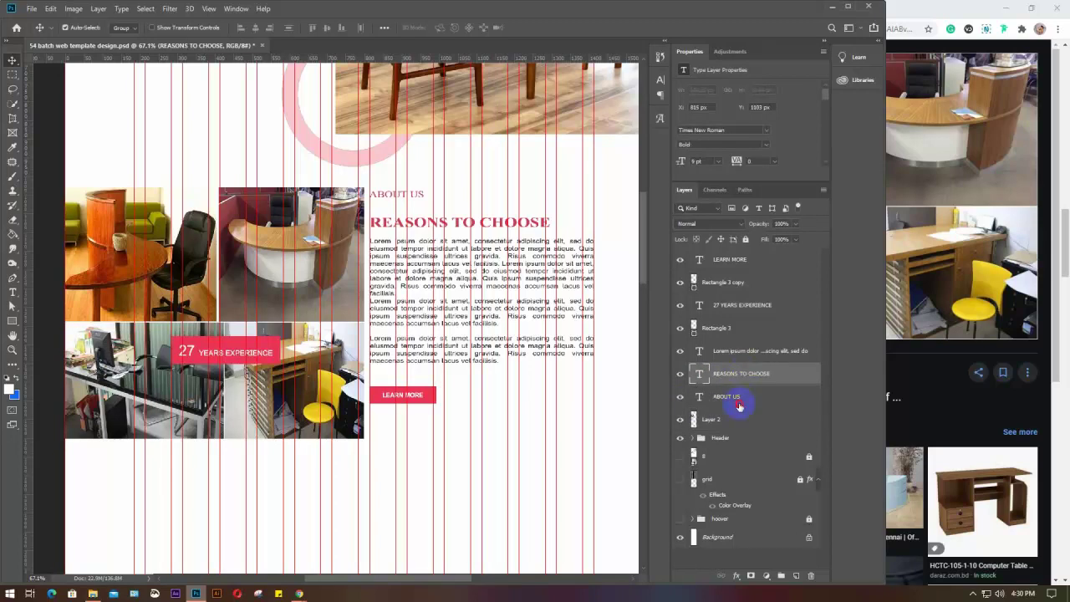
click(739, 405)
drag(415, 196, 412, 209)
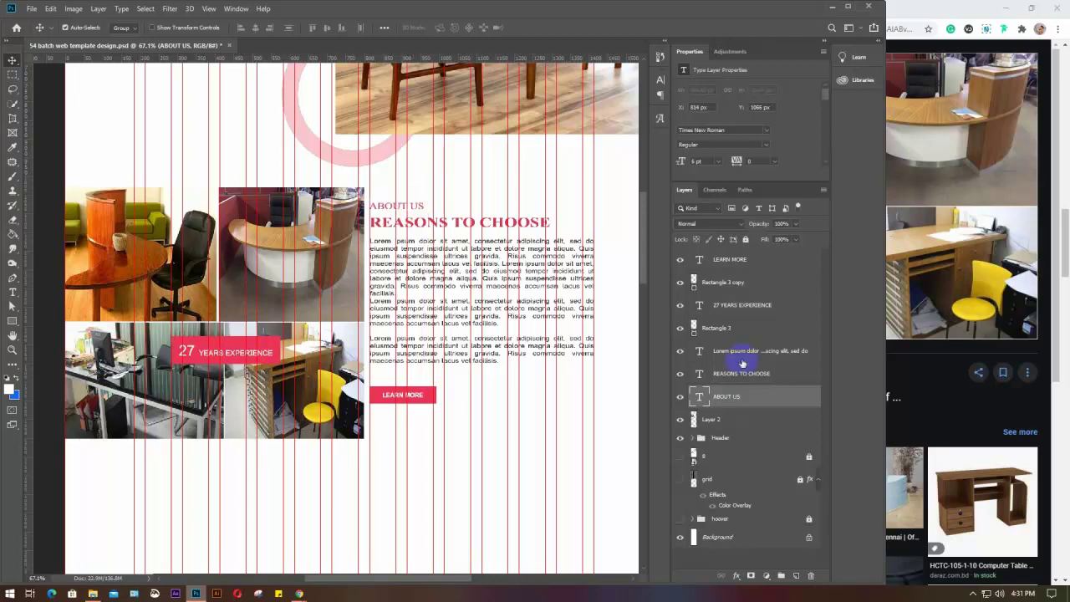
Step: Group the ABOUT US, REASONS TO CHOOSE and Lorem ipsum text layers and name the group TEXT
shift+click(737, 373)
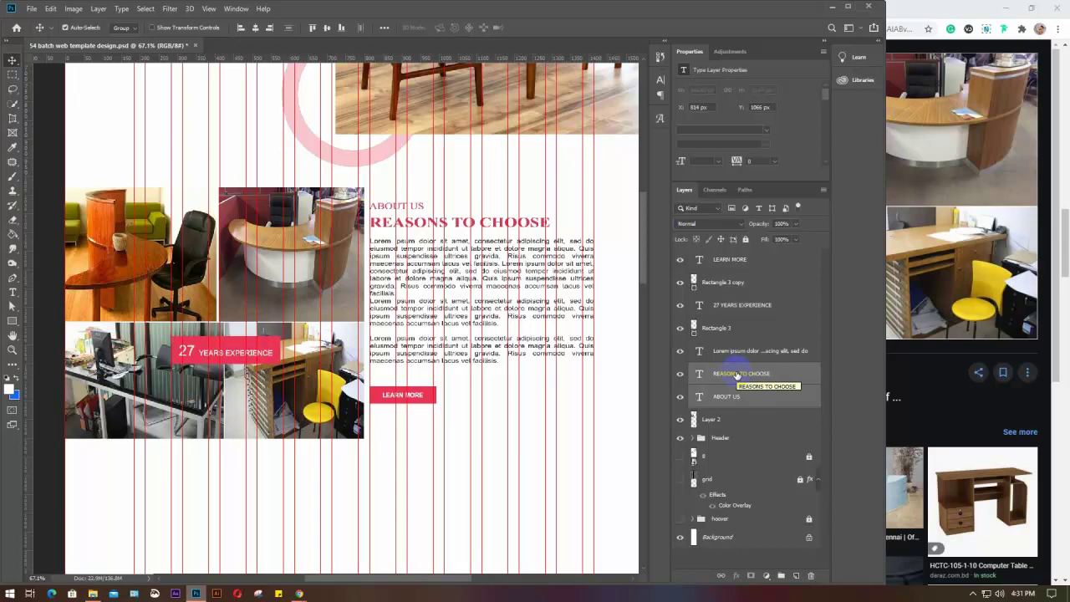
shift+click(747, 351)
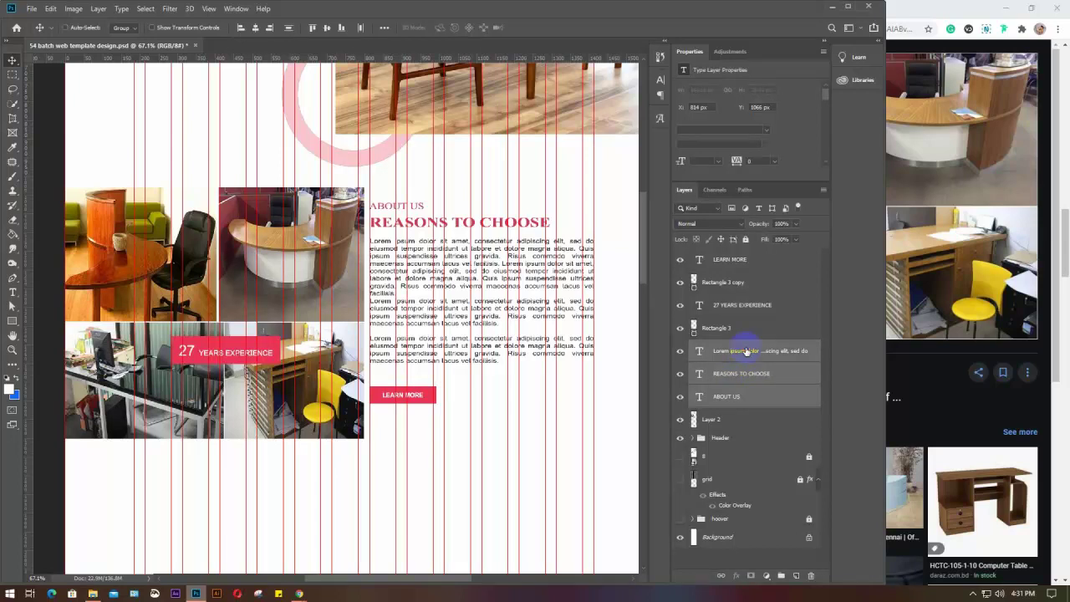
key(ctrl+g)
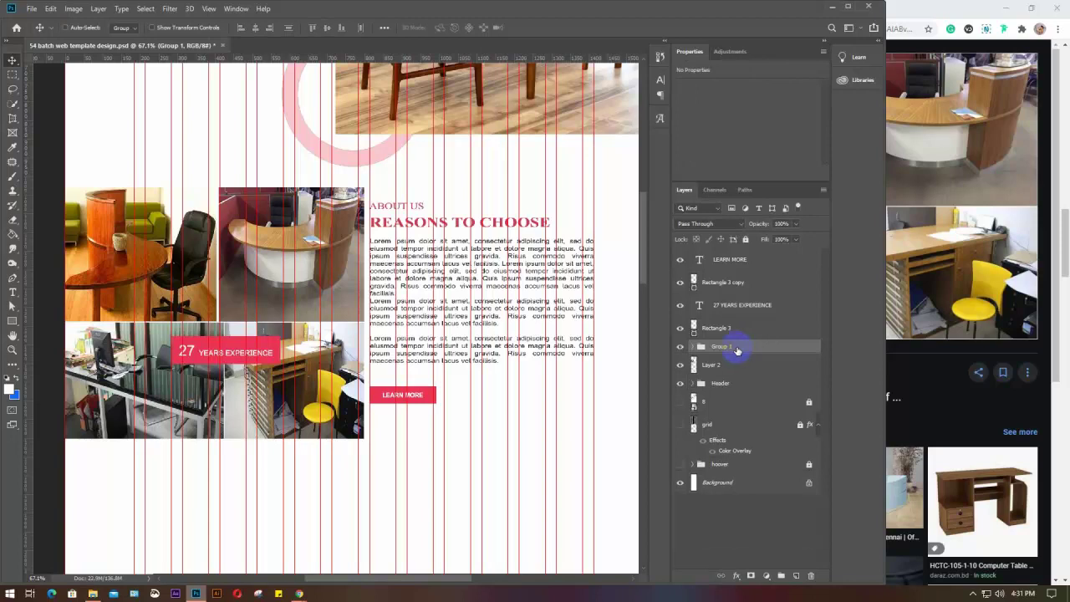
double_click(717, 347)
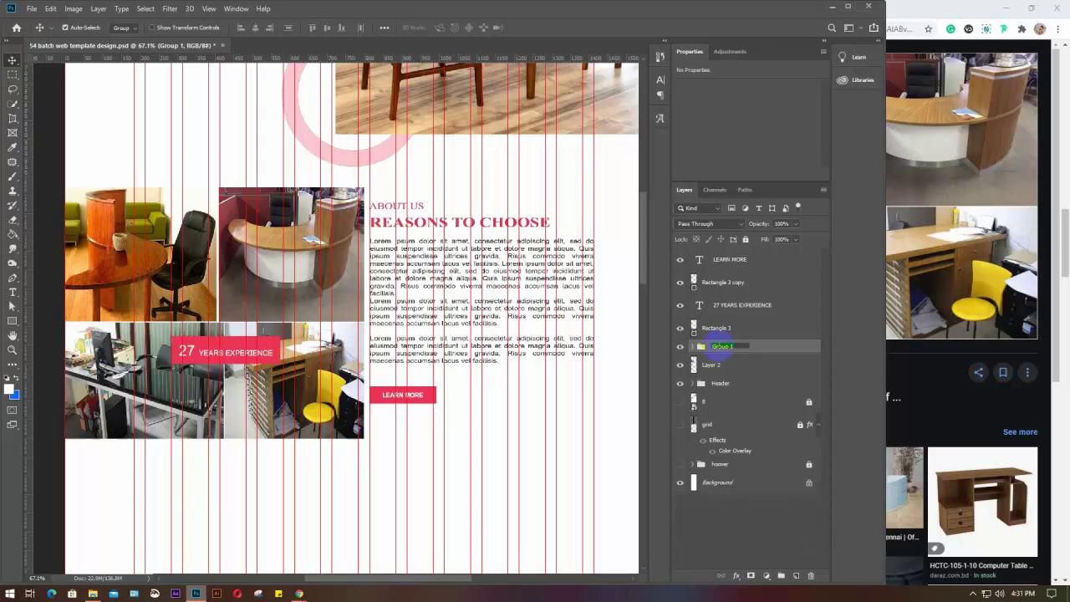
text(TEXT)
key(Return)
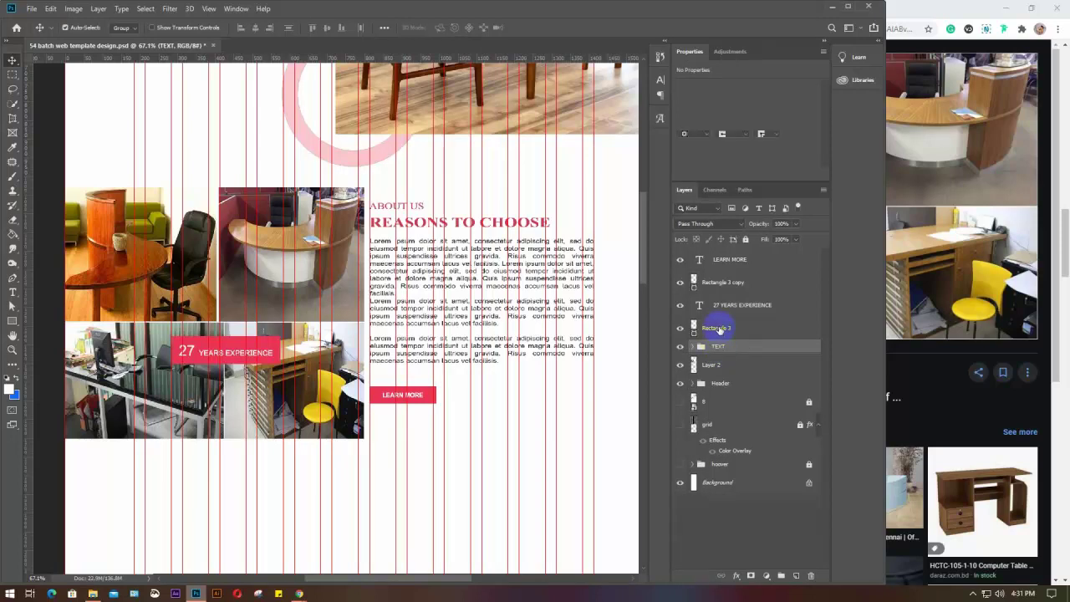
Step: Group the Rectangle 3 shape with the 27 YEARS EXPERIENCE text and name the group 27 YRS
click(710, 329)
click(680, 329)
click(680, 328)
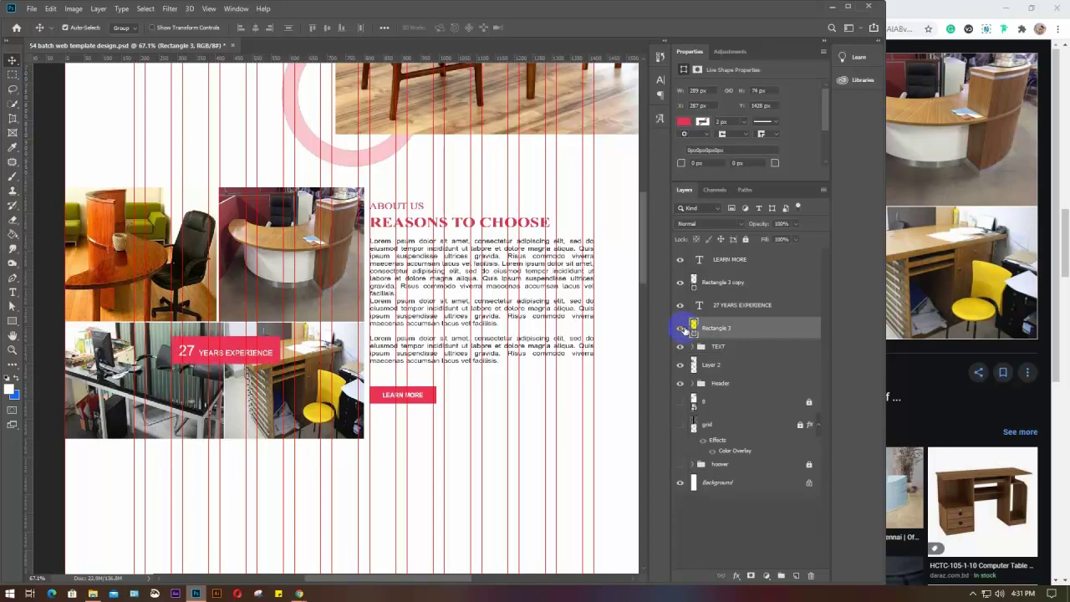
ctrl+click(740, 306)
key(ctrl+g)
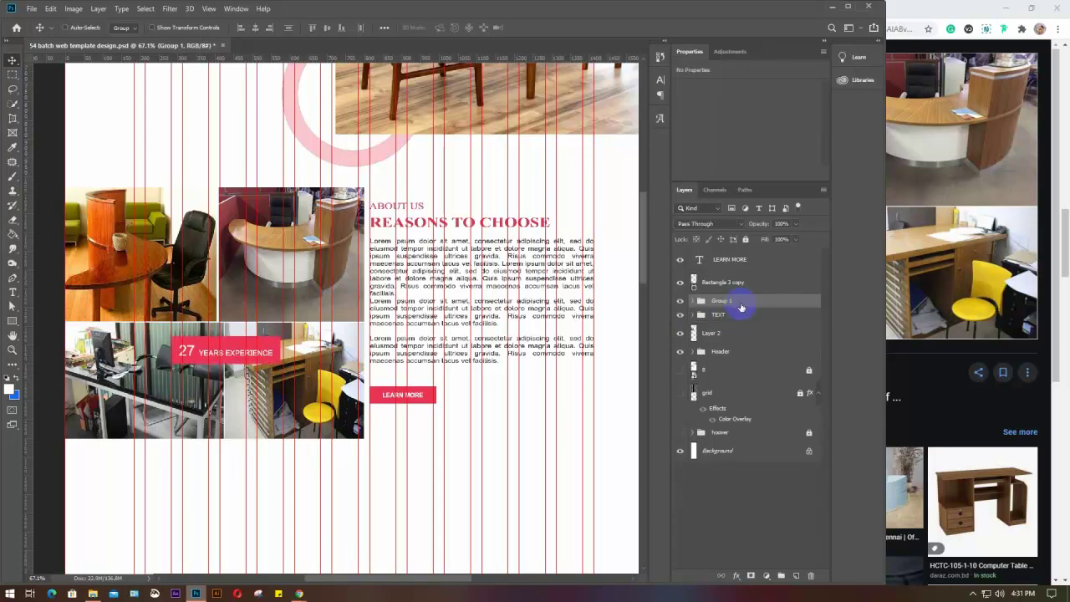
double_click(721, 301)
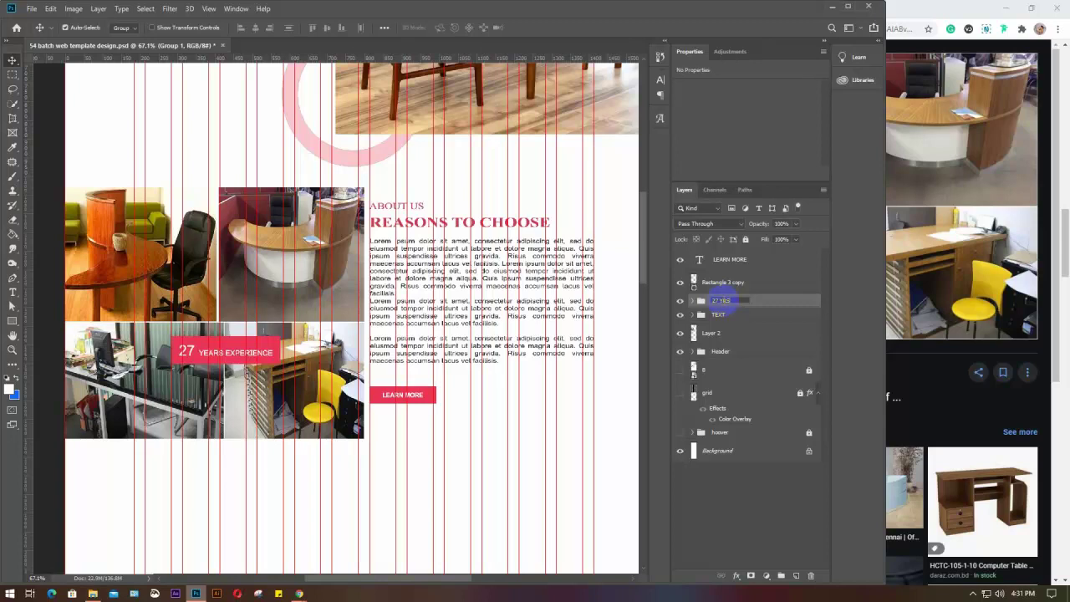
click(746, 300)
Step: Group the Rectangle 3 copy shape with the LEARN MORE text and name the group LEARN MORE
click(731, 284)
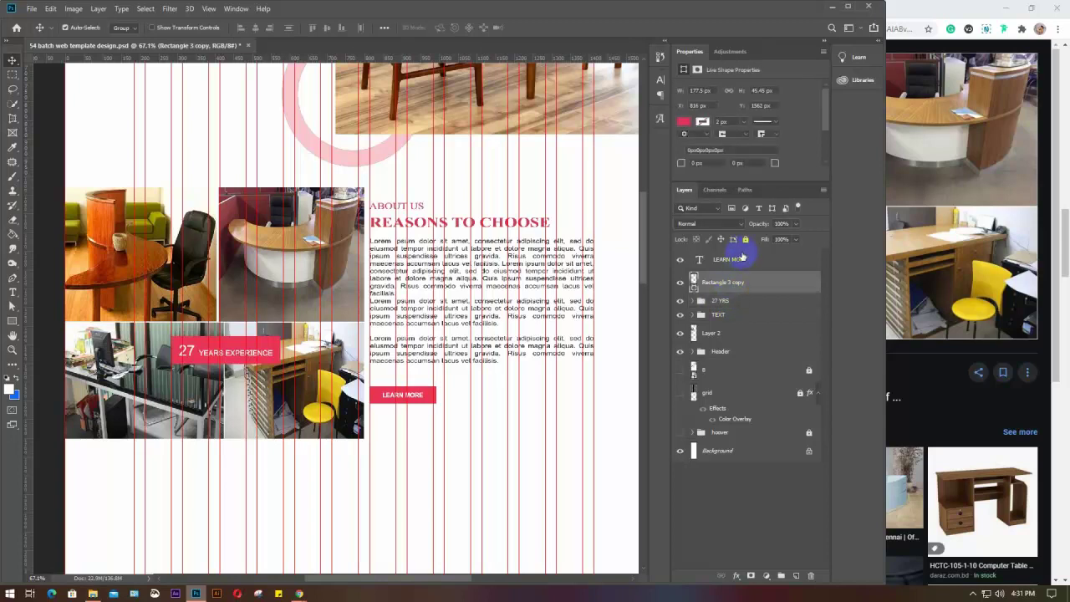
shift+click(733, 261)
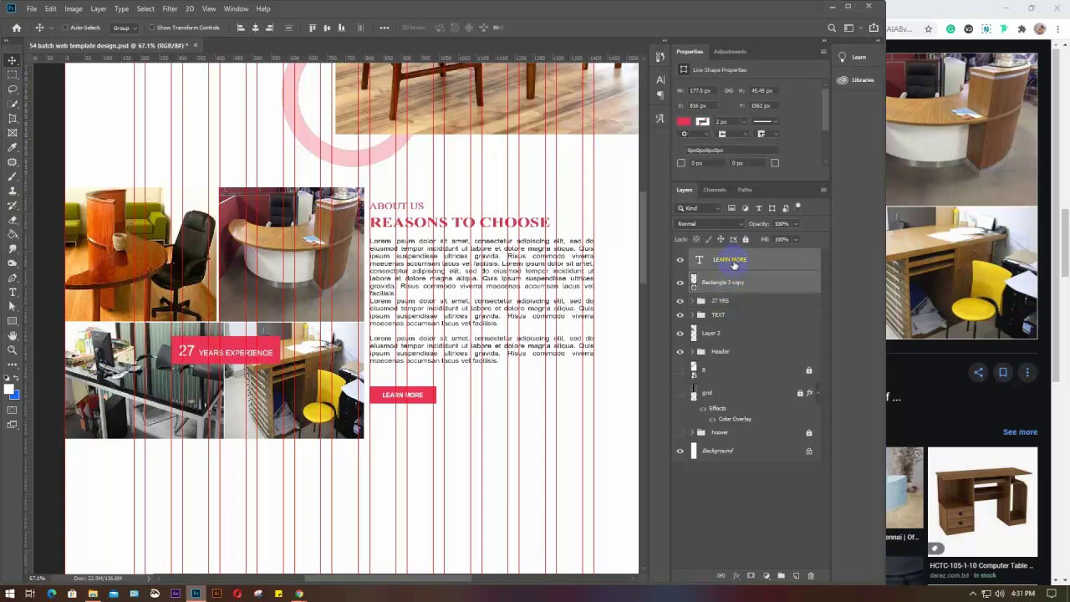
key(ctrl+g)
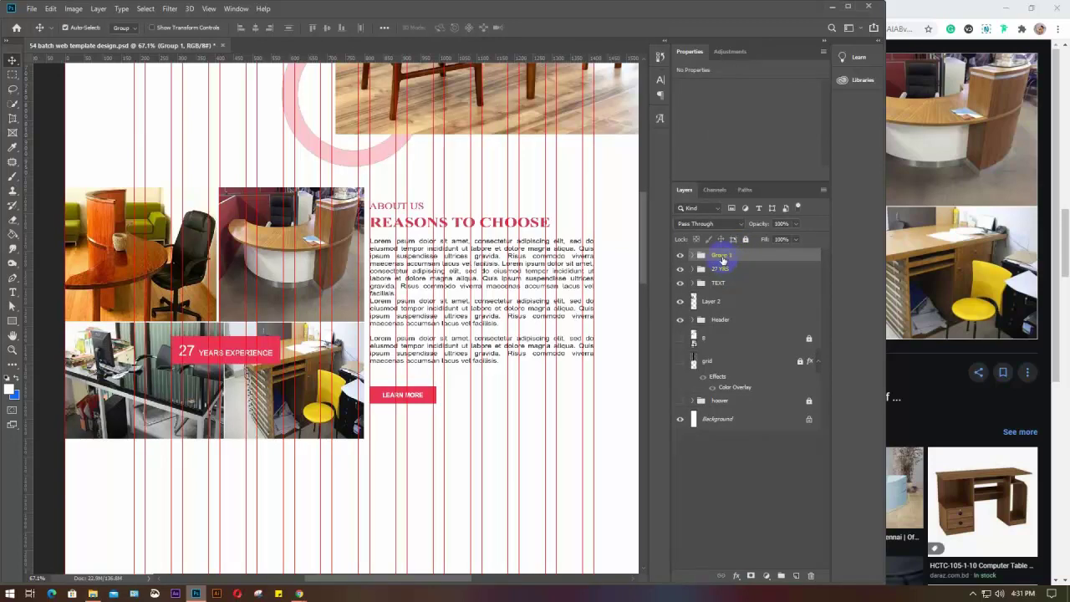
double_click(720, 255)
key(Return)
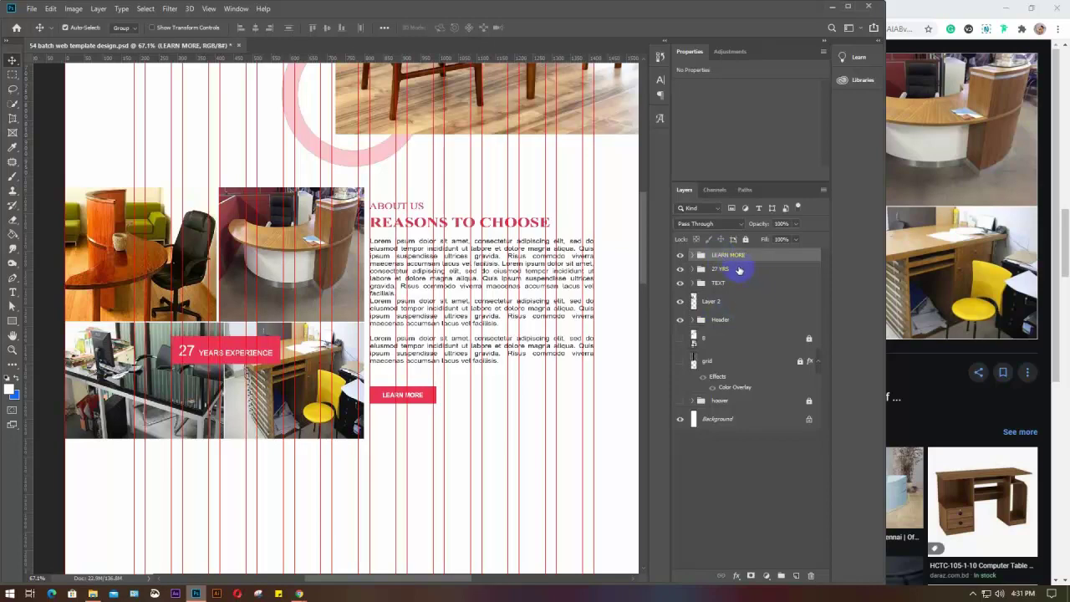
Step: Move the 27 YRS group about 27 px left and 74 px up, over the middle of the photo collage
click(724, 269)
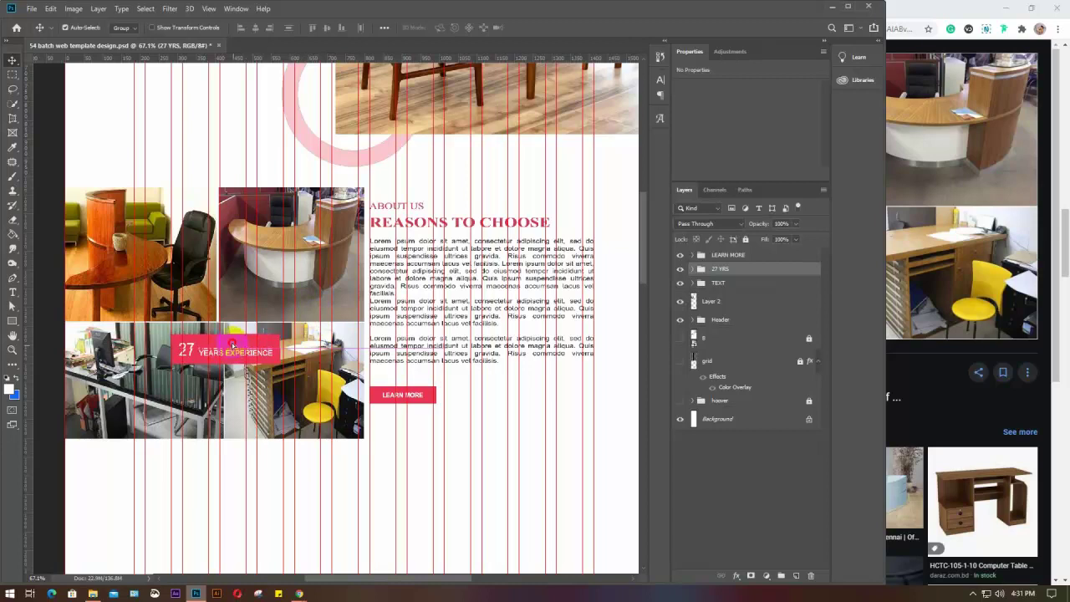
drag(234, 348, 224, 322)
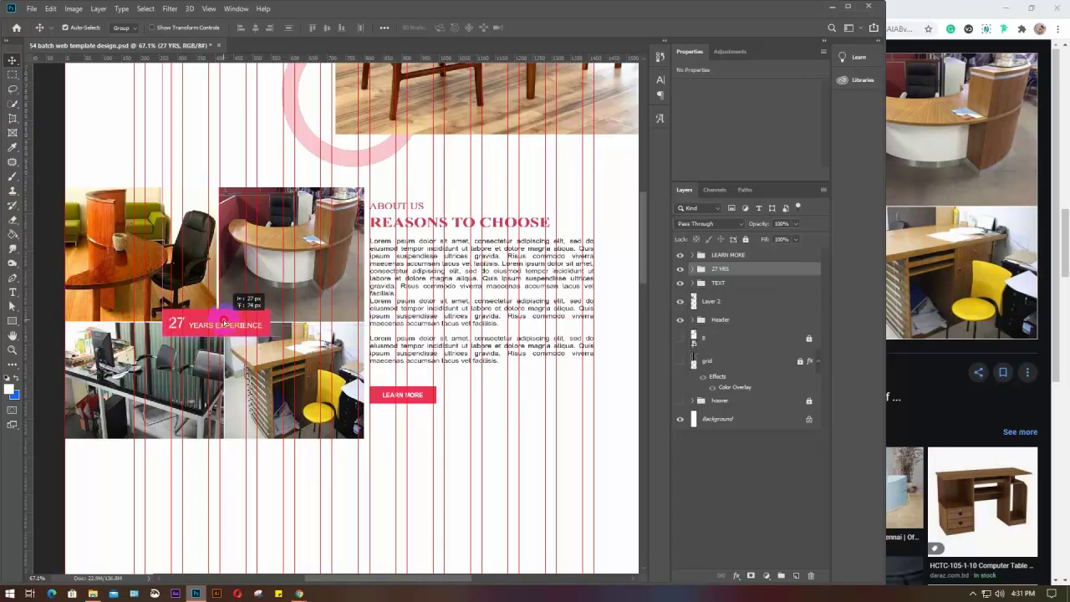
drag(224, 324, 224, 325)
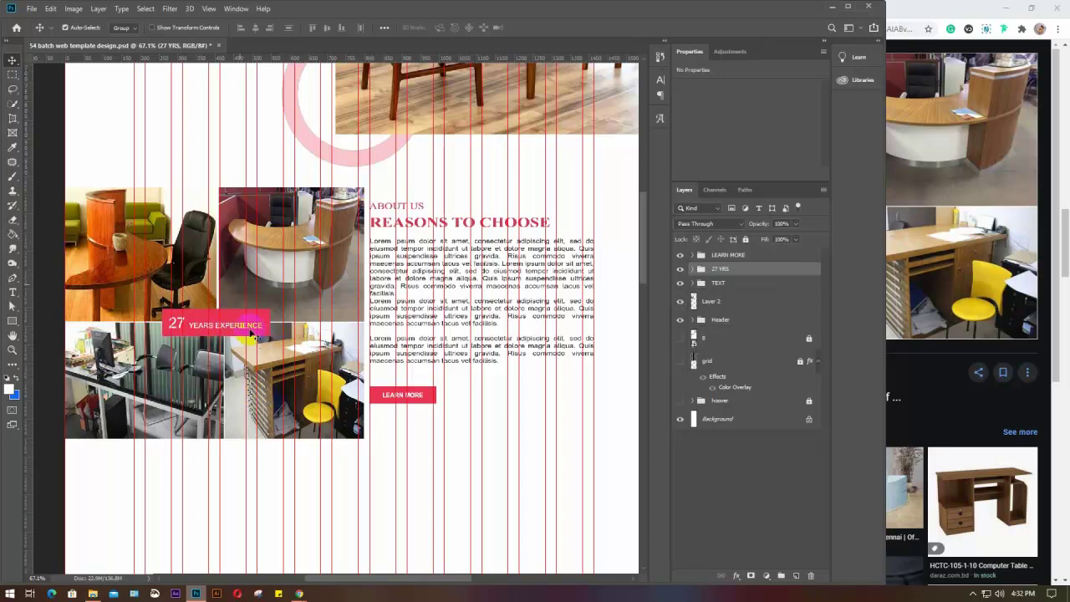
click(322, 390)
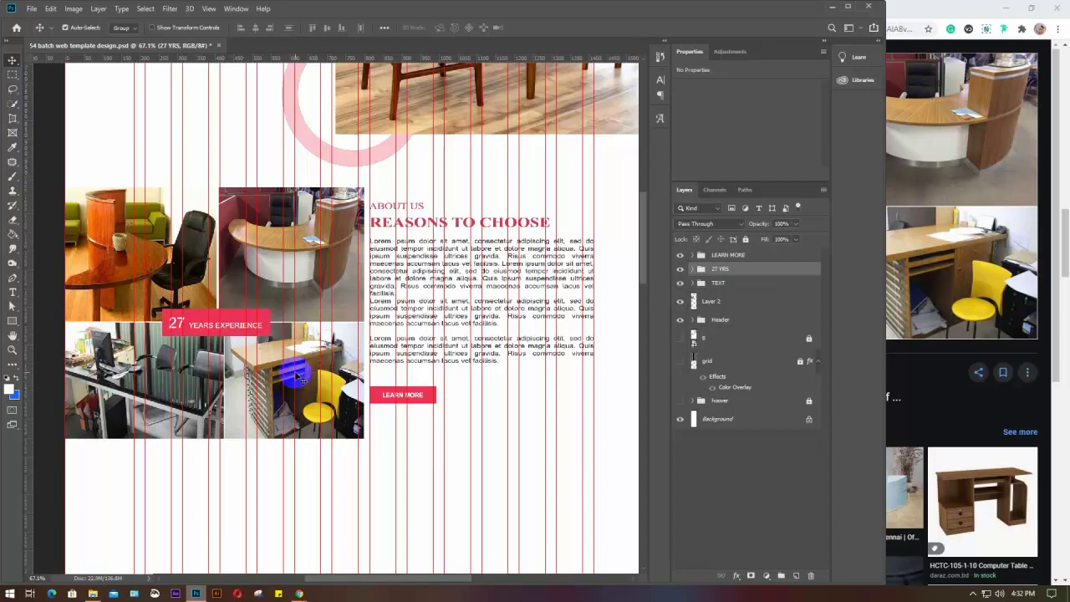
Step: Scale the office furniture collage down to about 694 × 589 px and shift it right, close to the About Us text
scroll(297, 376, down, 1)
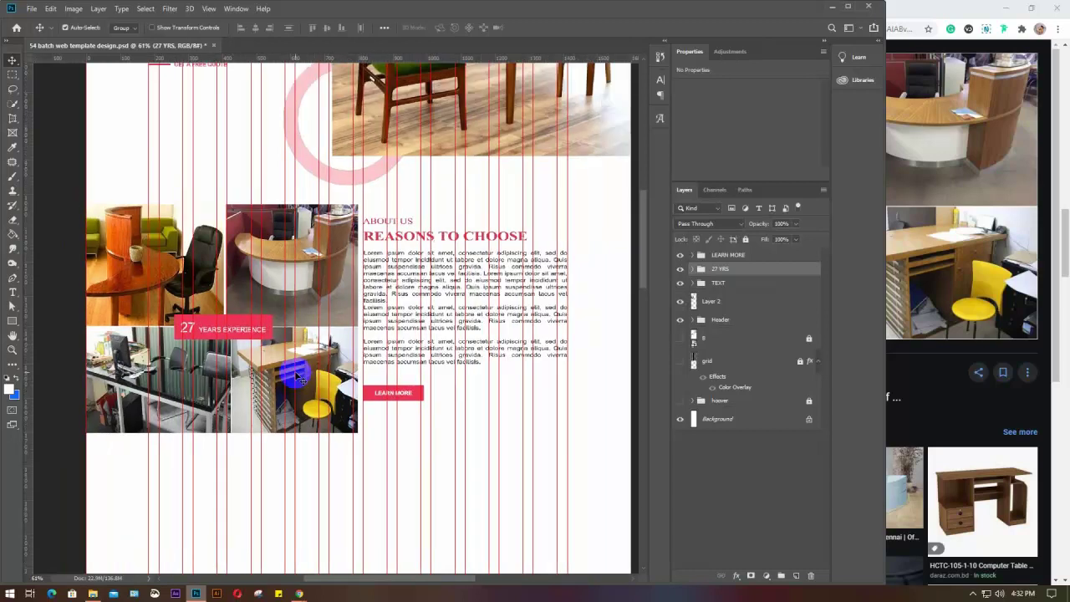
click(292, 289)
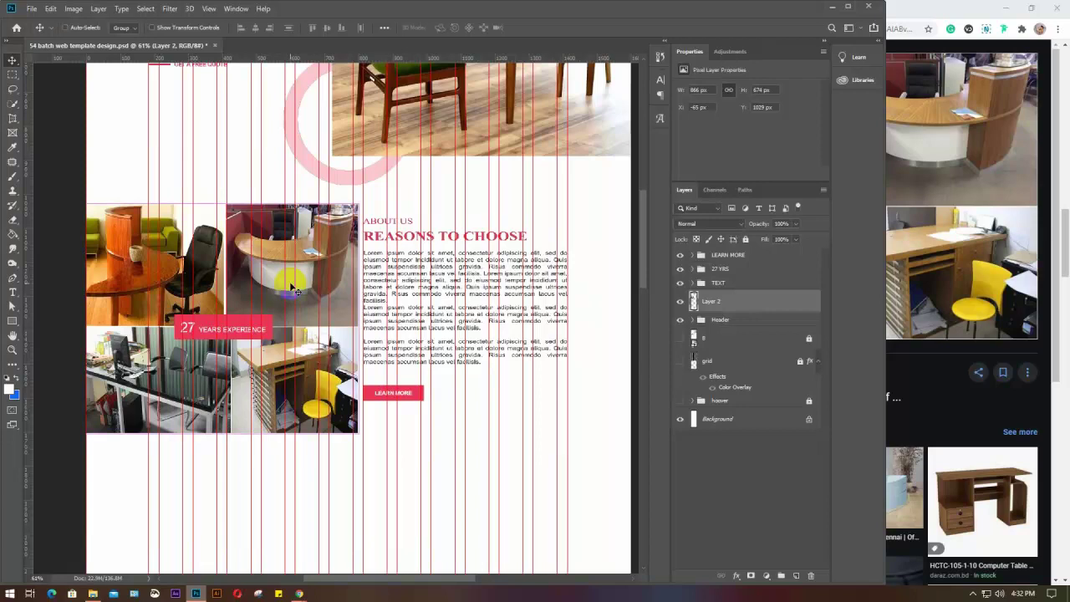
key(ctrl+t)
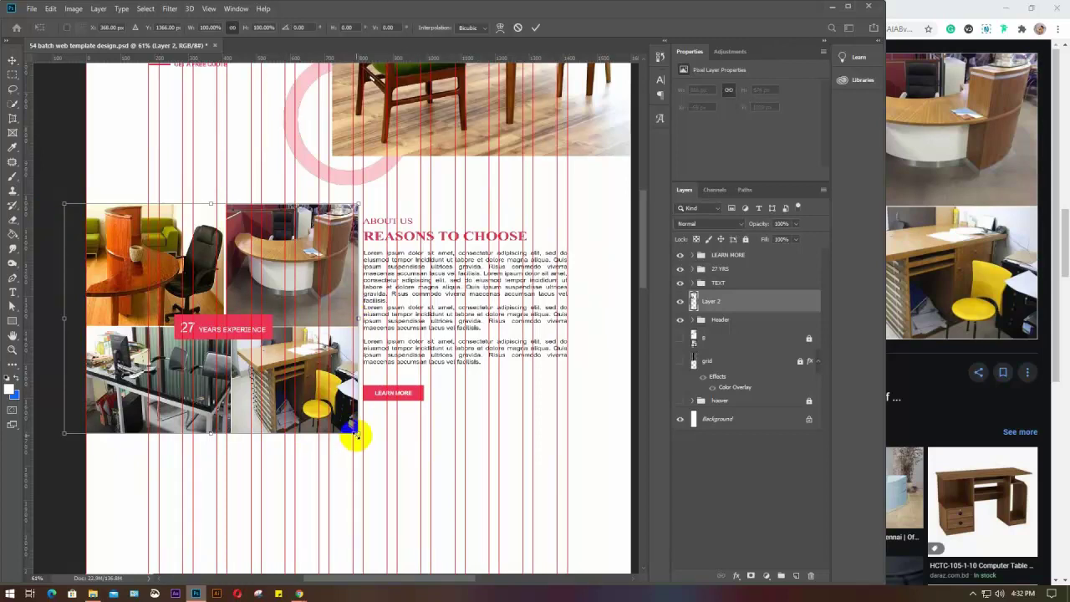
drag(356, 433, 332, 419)
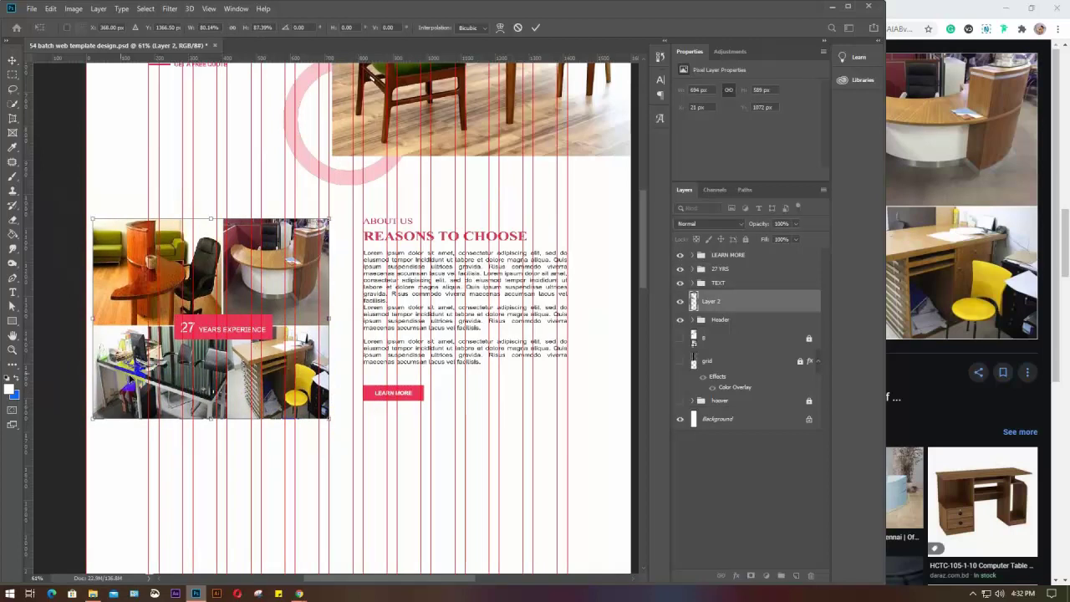
drag(129, 363, 143, 366)
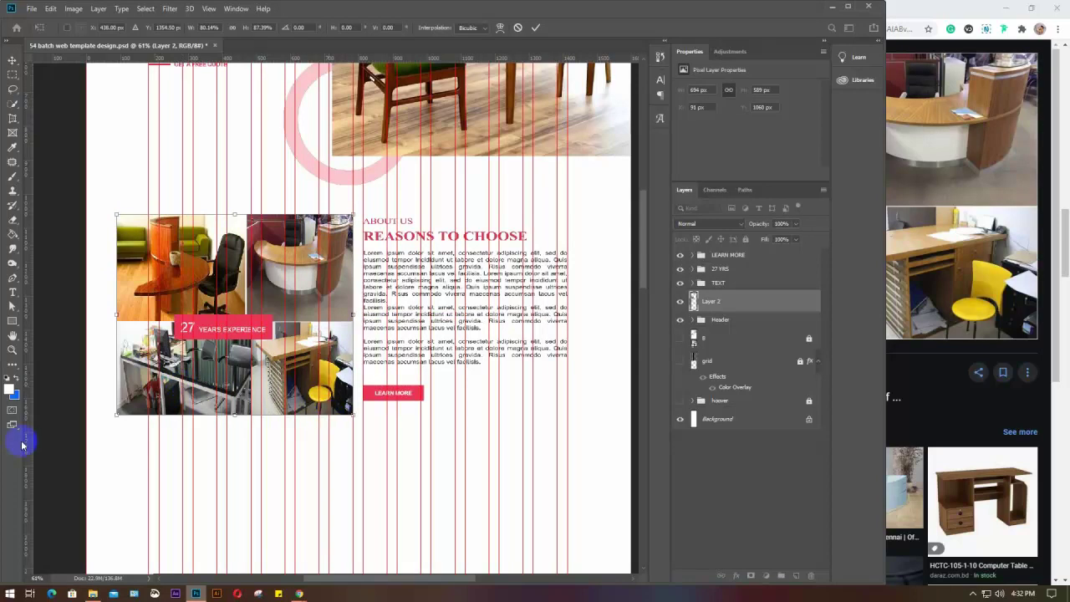
key(Return)
Step: Delete the office furniture collage layer and copy the Self dining chair picture from the related images in the browser
key(Delete)
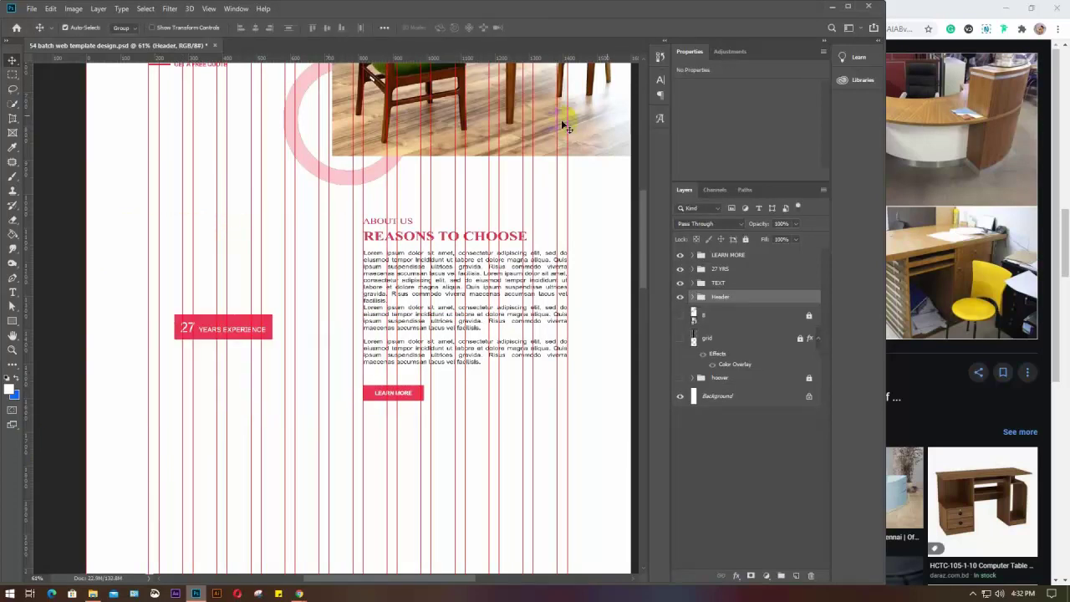
click(909, 10)
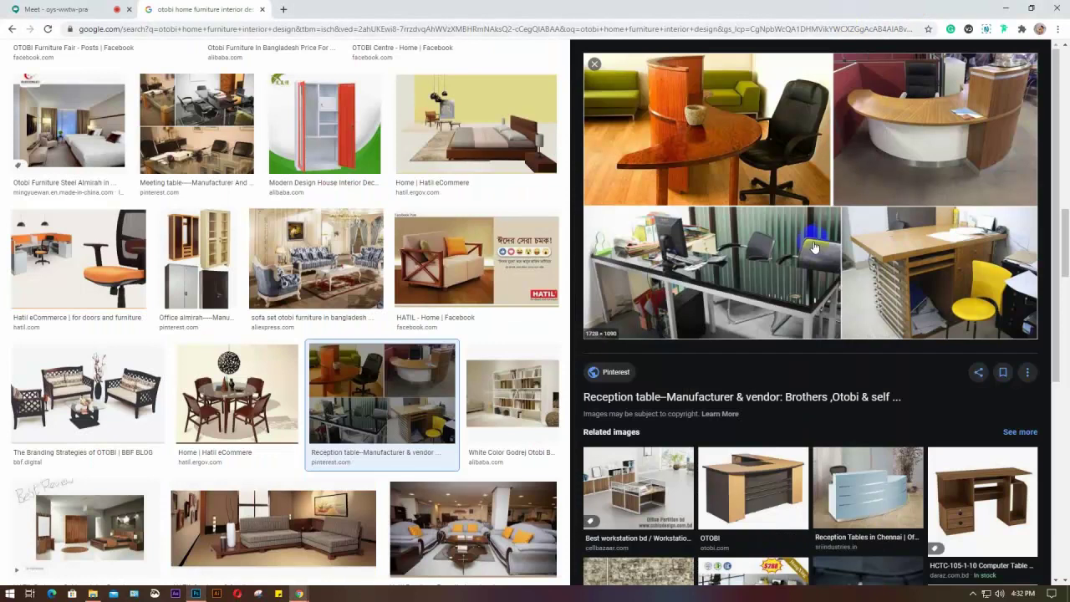
scroll(812, 240, down, 5)
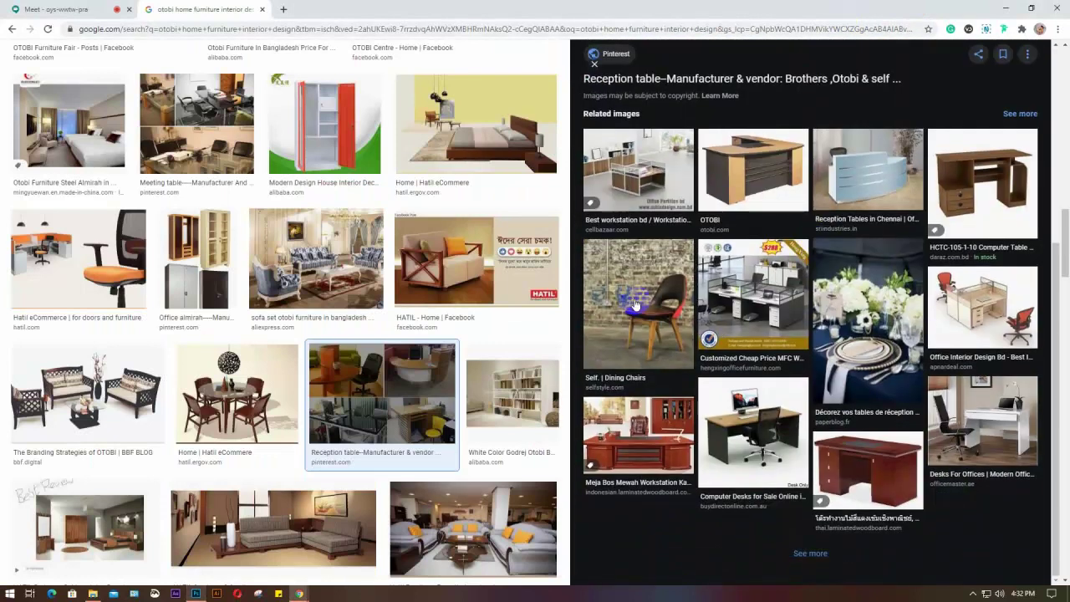
click(636, 305)
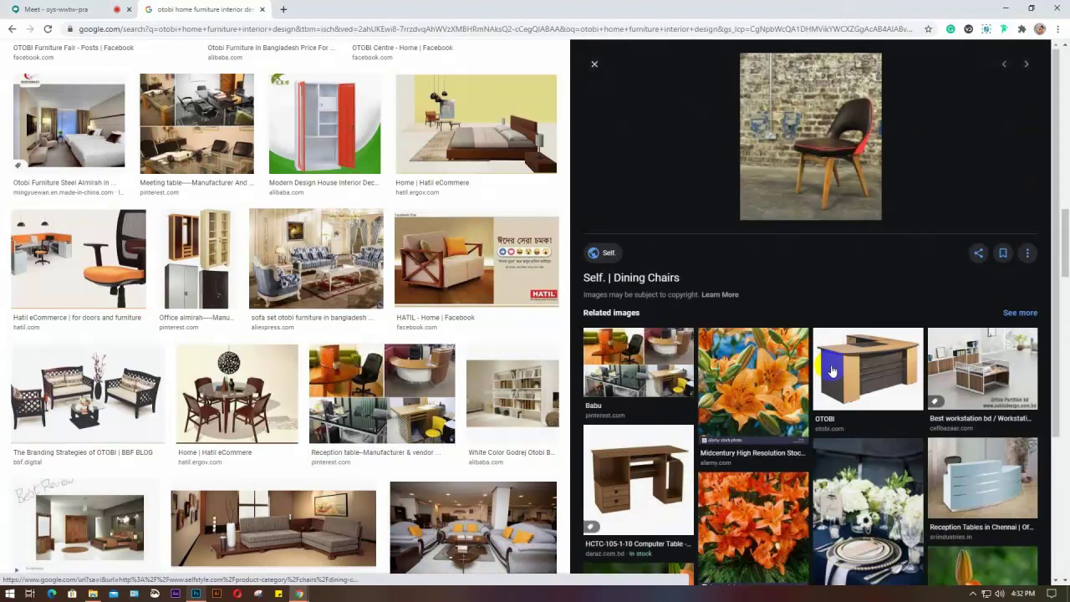
scroll(828, 359, down, 2)
scroll(832, 369, up, 2)
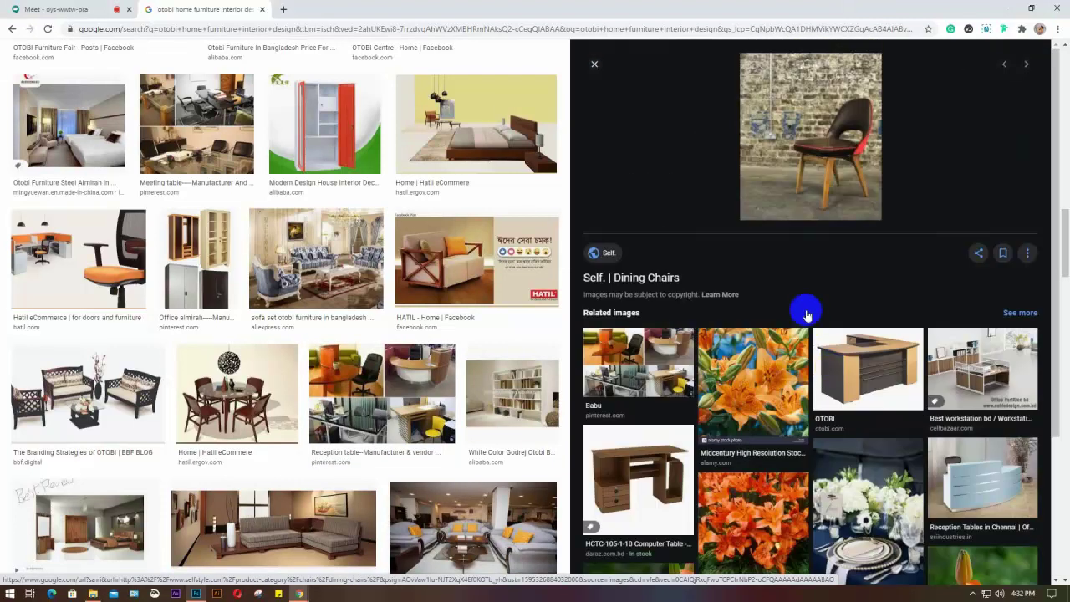
right_click(778, 118)
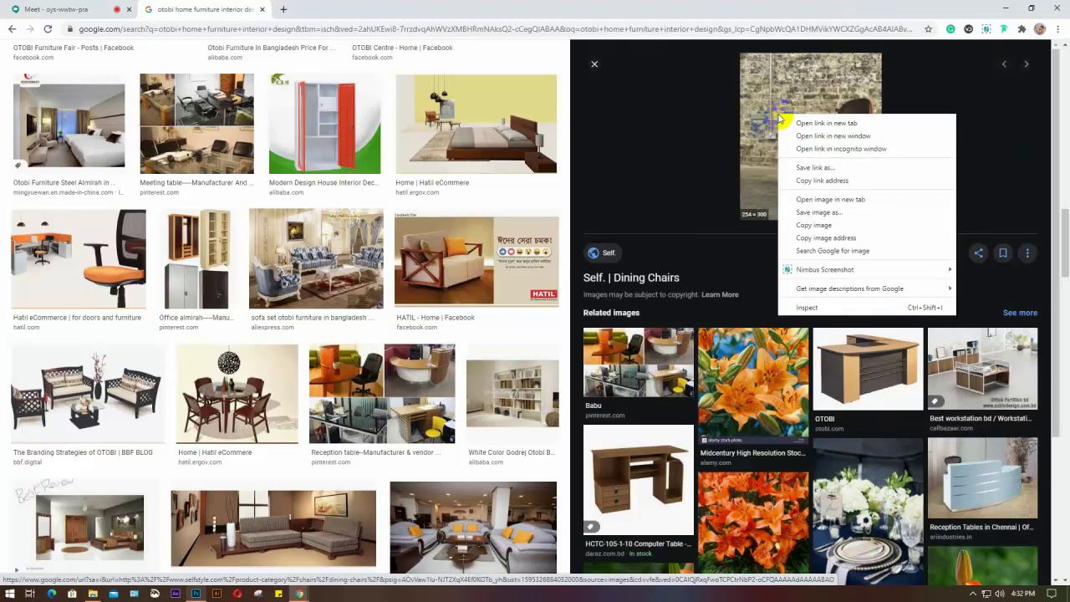
click(830, 233)
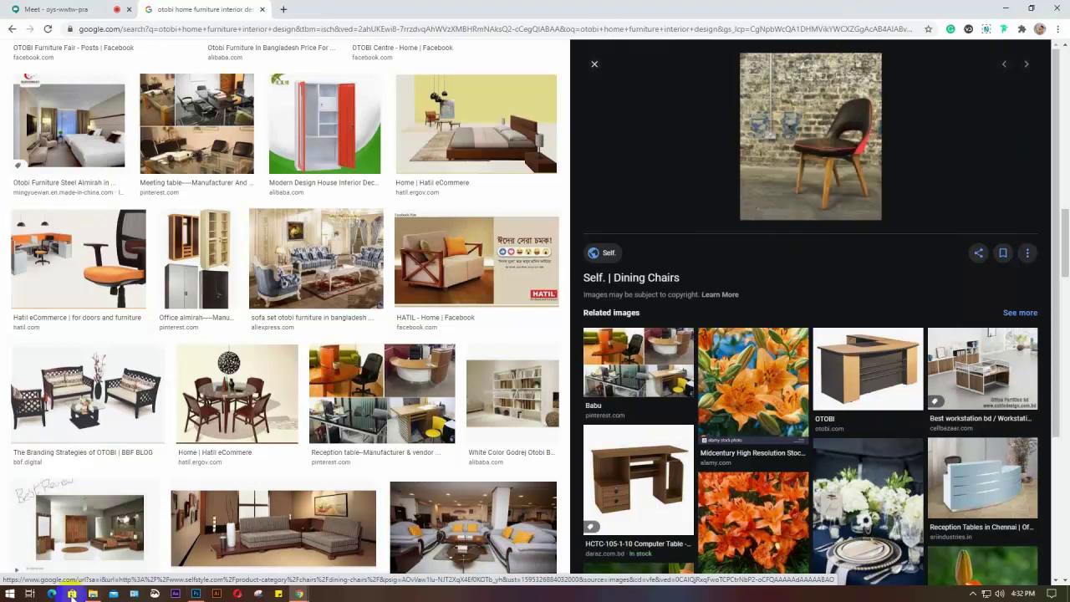
Step: Paste the chair picture into the Photoshop template and place it above the 27 YEARS EXPERIENCE banner
click(196, 594)
key(ctrl+v)
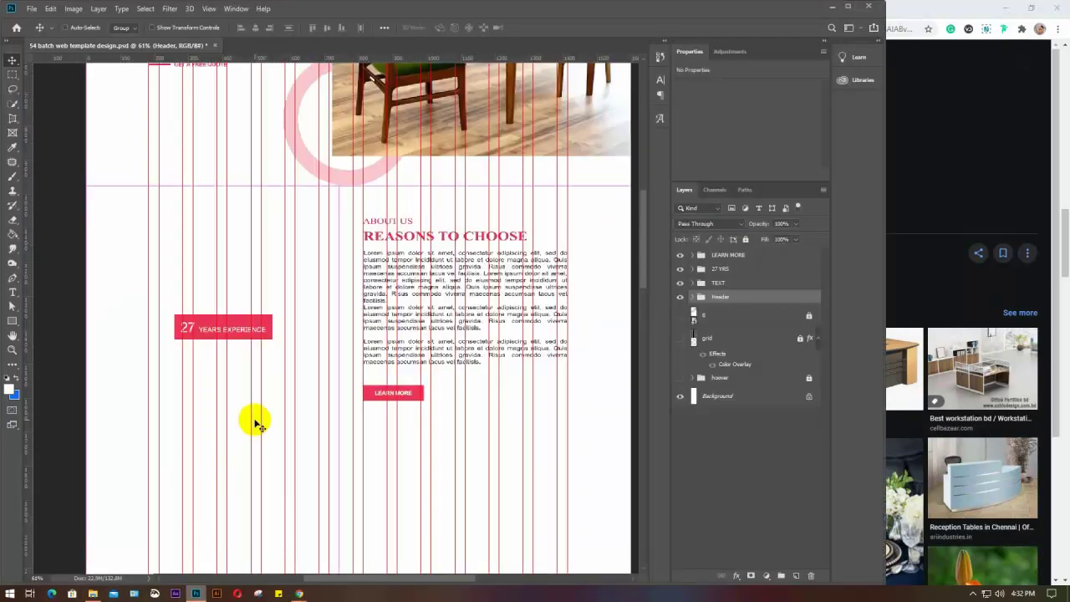
drag(330, 352, 190, 275)
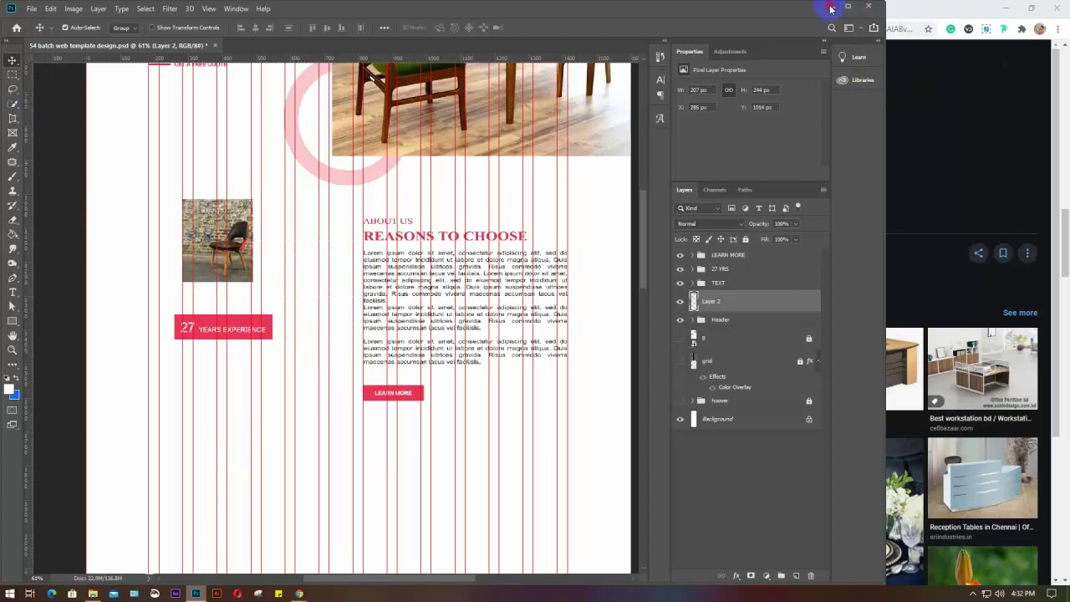
Step: Switch to the browser and look through the furniture image results, previewing the Hatil dining table and chairs picture
click(832, 7)
scroll(443, 260, down, 5)
scroll(443, 261, up, 2)
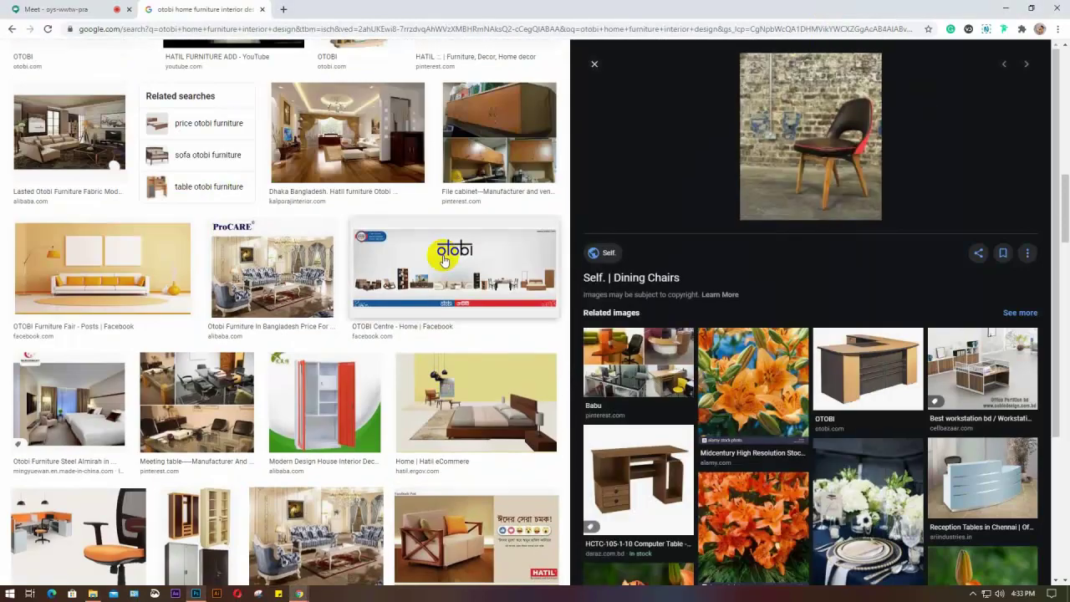
scroll(443, 261, down, 5)
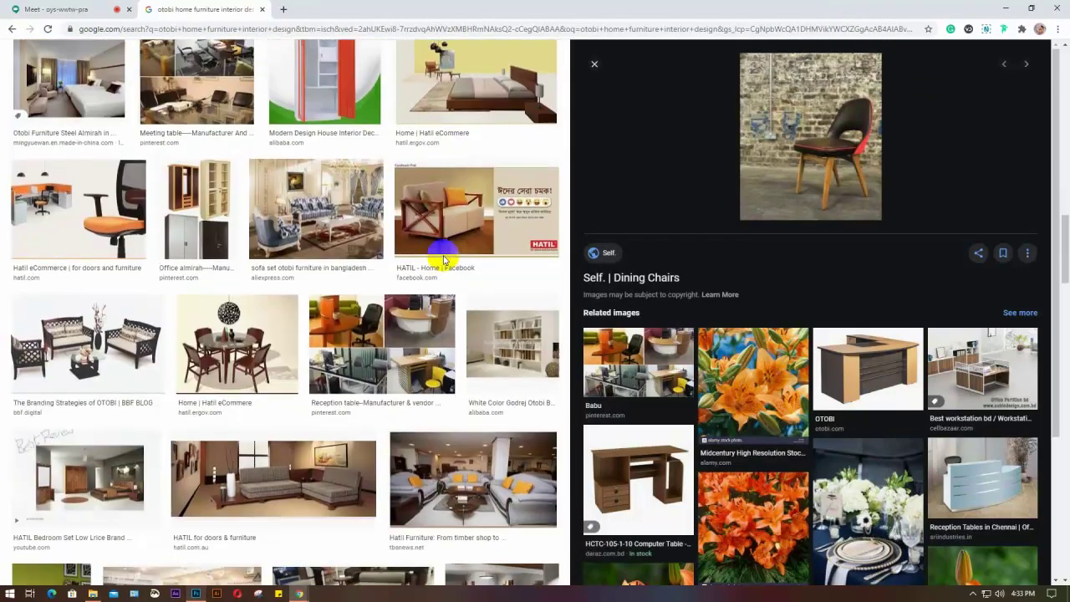
scroll(341, 276, down, 3)
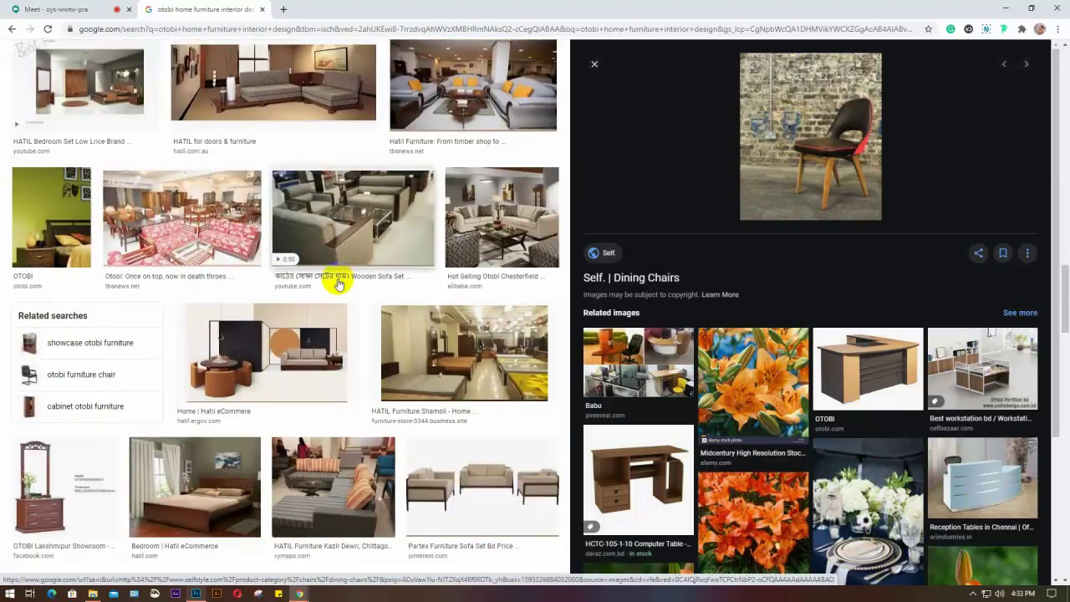
click(69, 218)
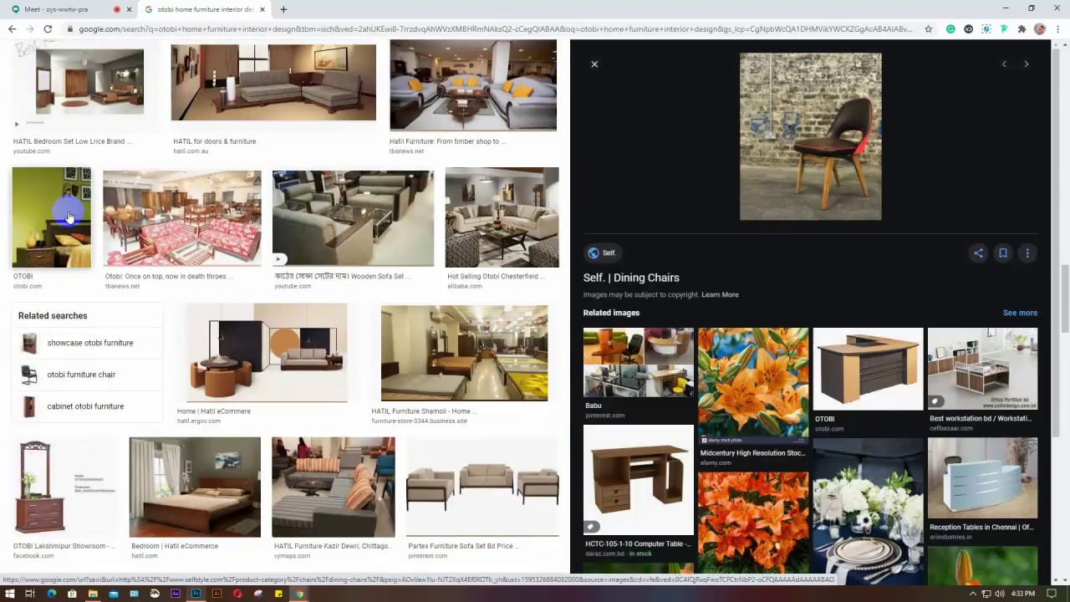
scroll(70, 217, down, 3)
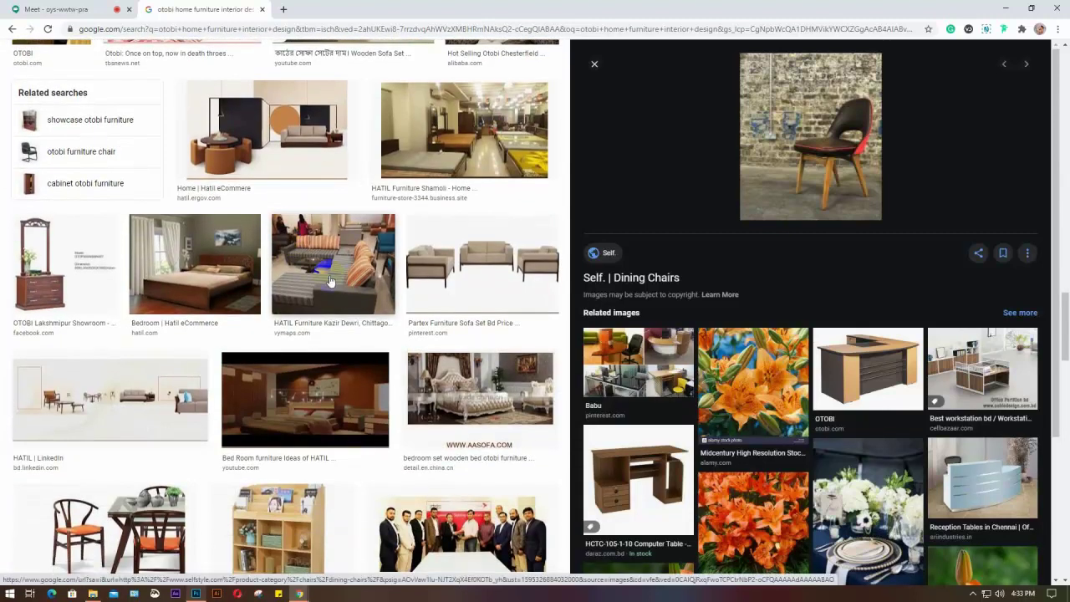
scroll(330, 282, down, 2)
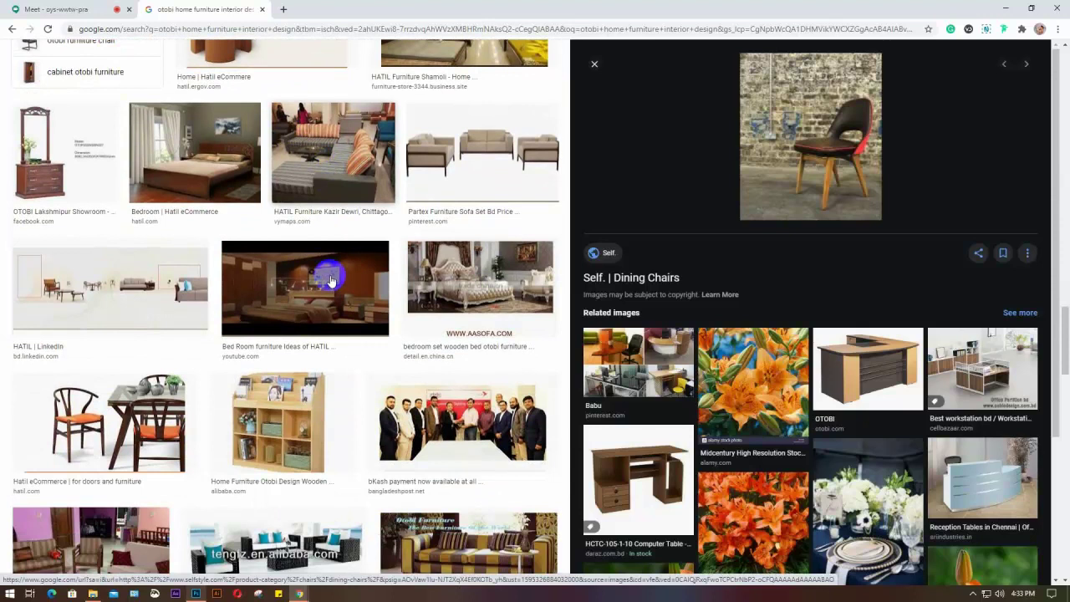
scroll(330, 281, down, 3)
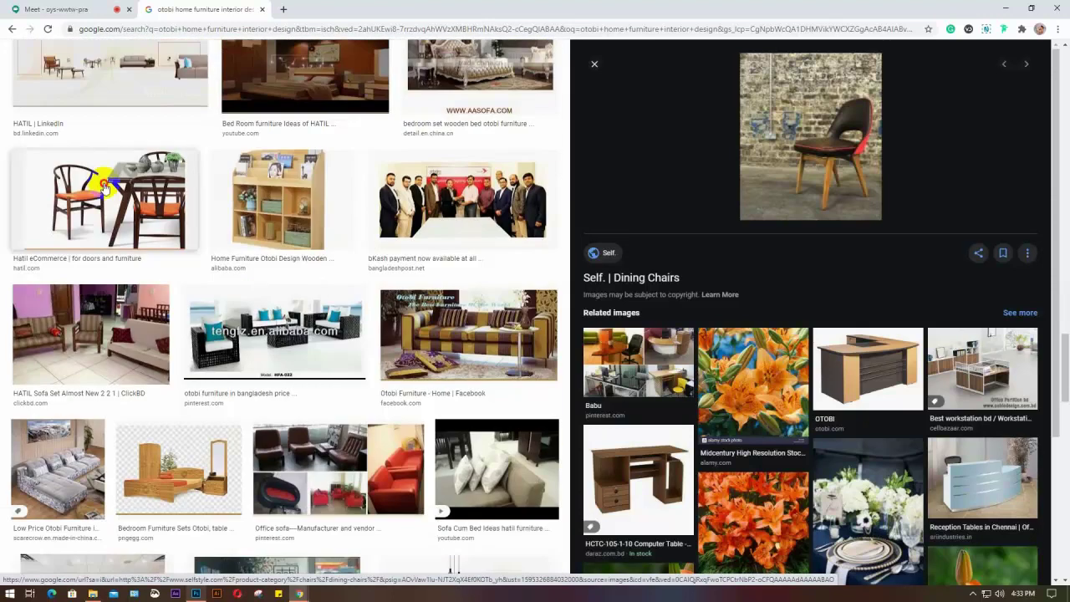
click(103, 187)
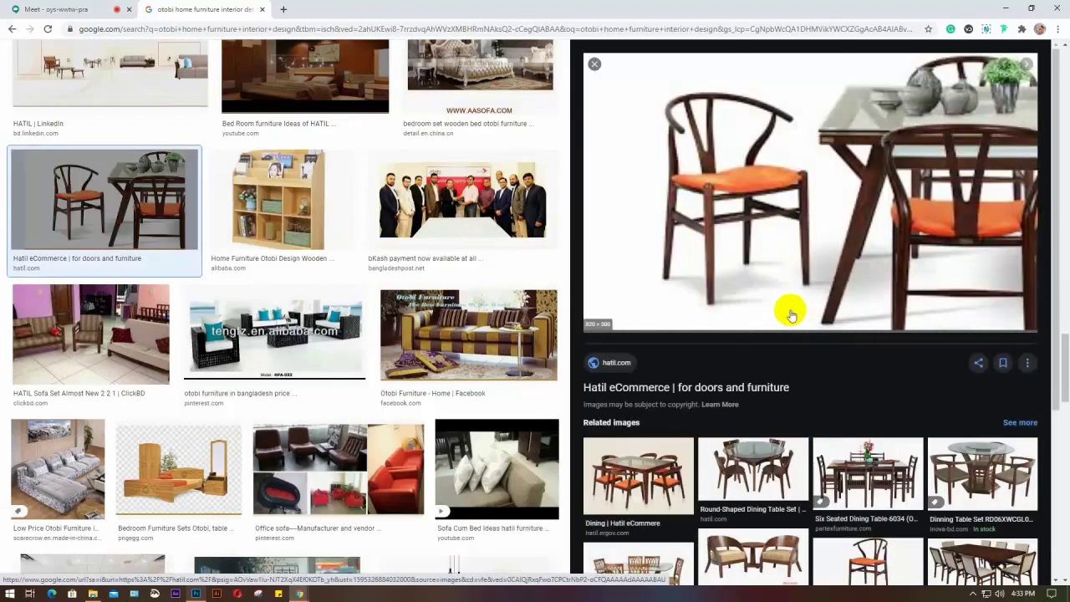
scroll(791, 314, down, 3)
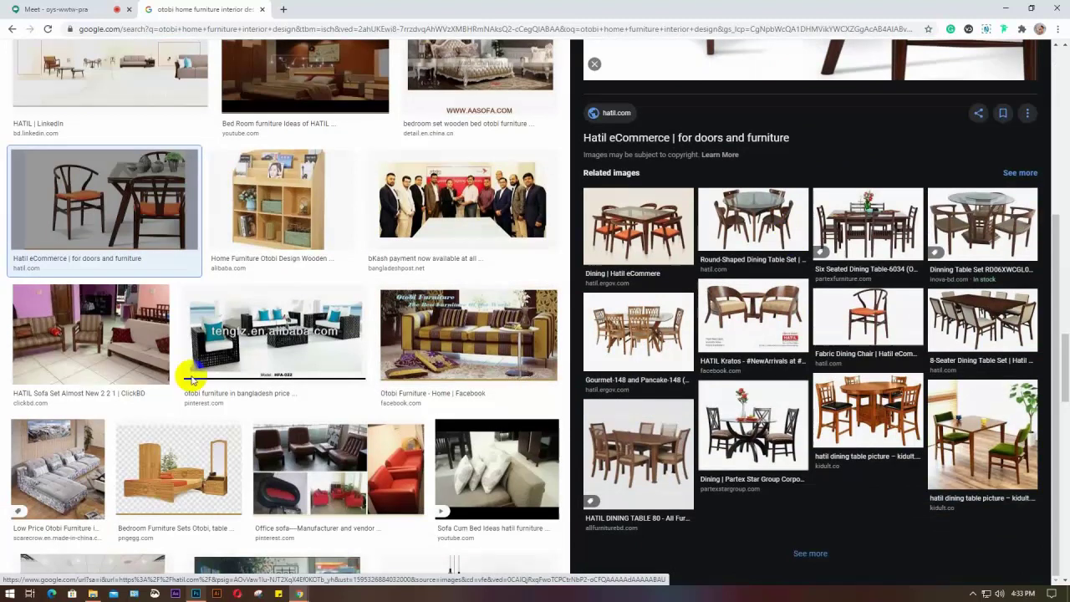
Step: Find the Guangdong sofa set in the image results and open the brown leather sofa set picture from its related images
scroll(184, 365, down, 3)
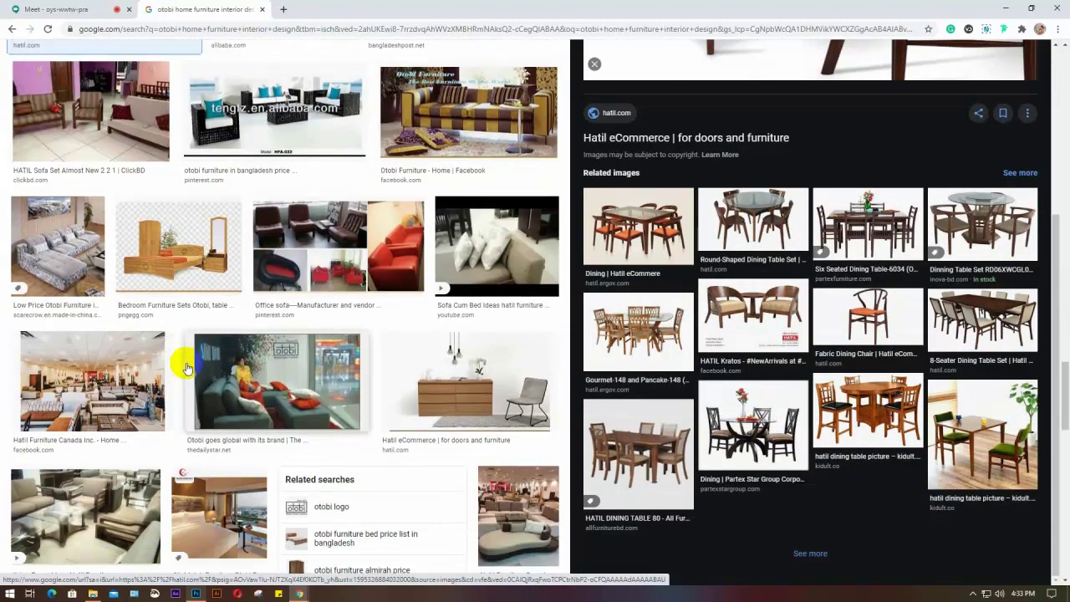
scroll(188, 328, down, 2)
scroll(196, 329, down, 1)
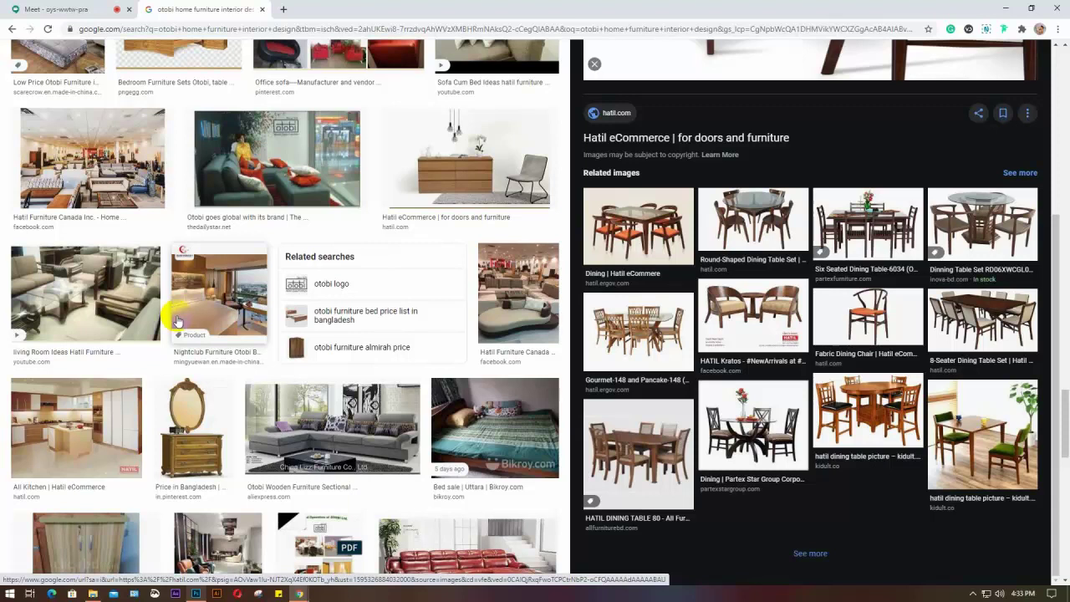
scroll(178, 317, down, 5)
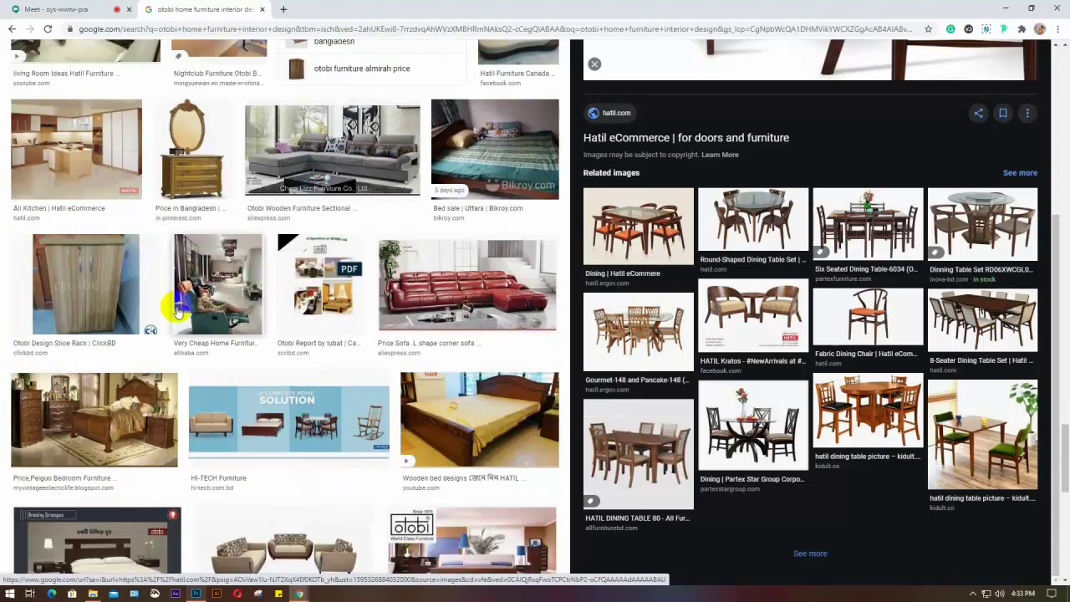
scroll(393, 333, down, 3)
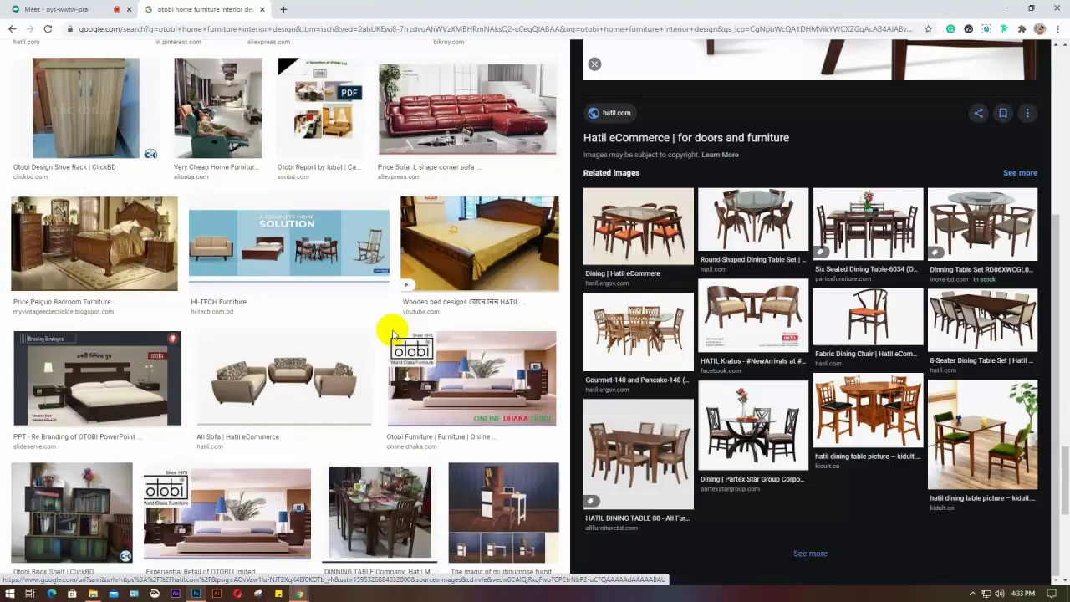
scroll(335, 343, down, 2)
scroll(269, 351, down, 4)
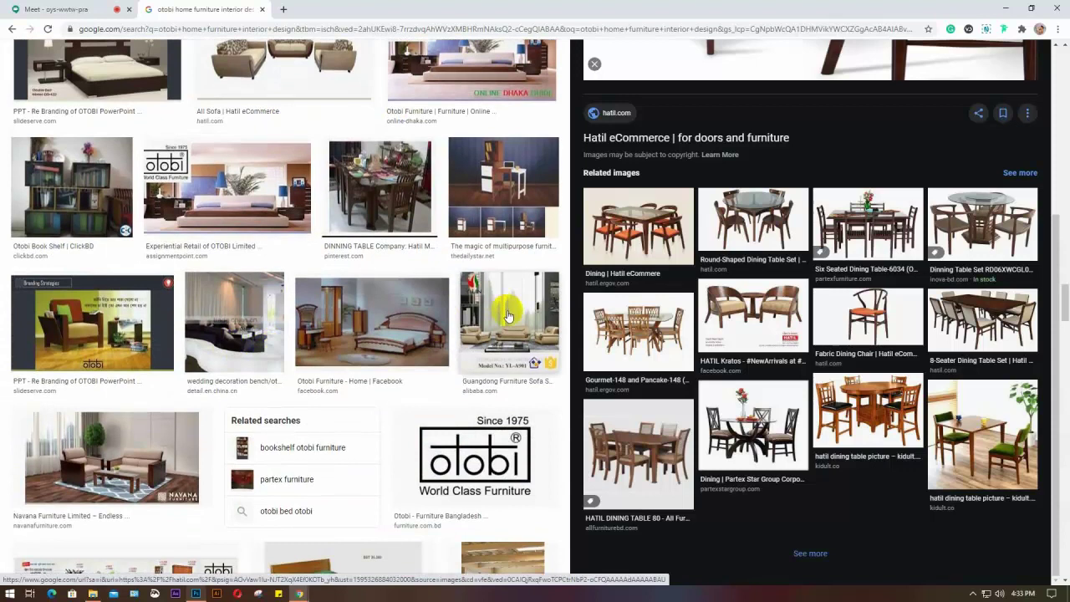
click(507, 316)
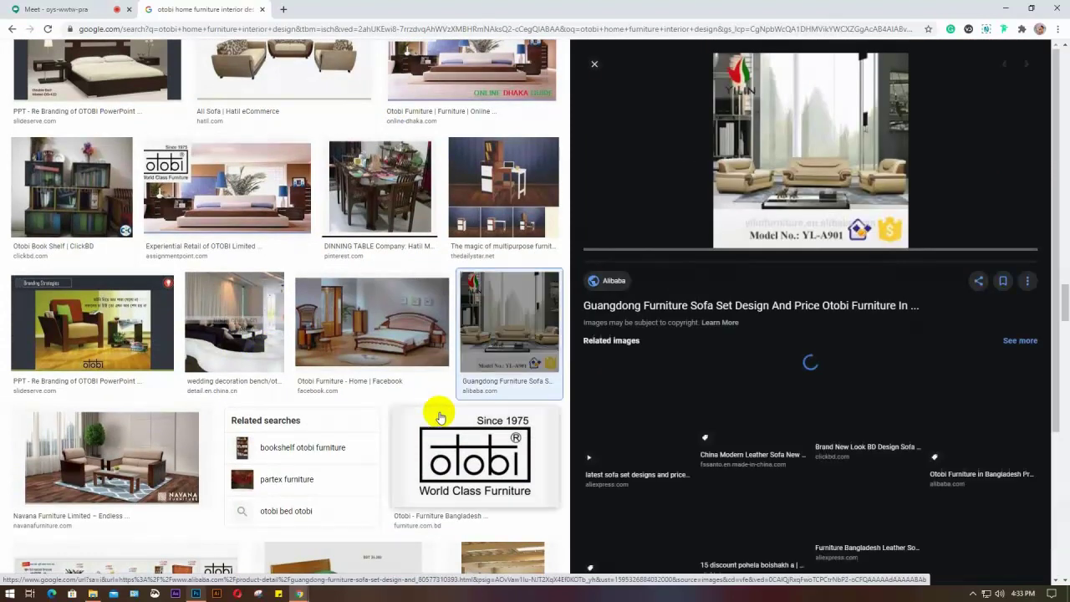
scroll(441, 418, down, 4)
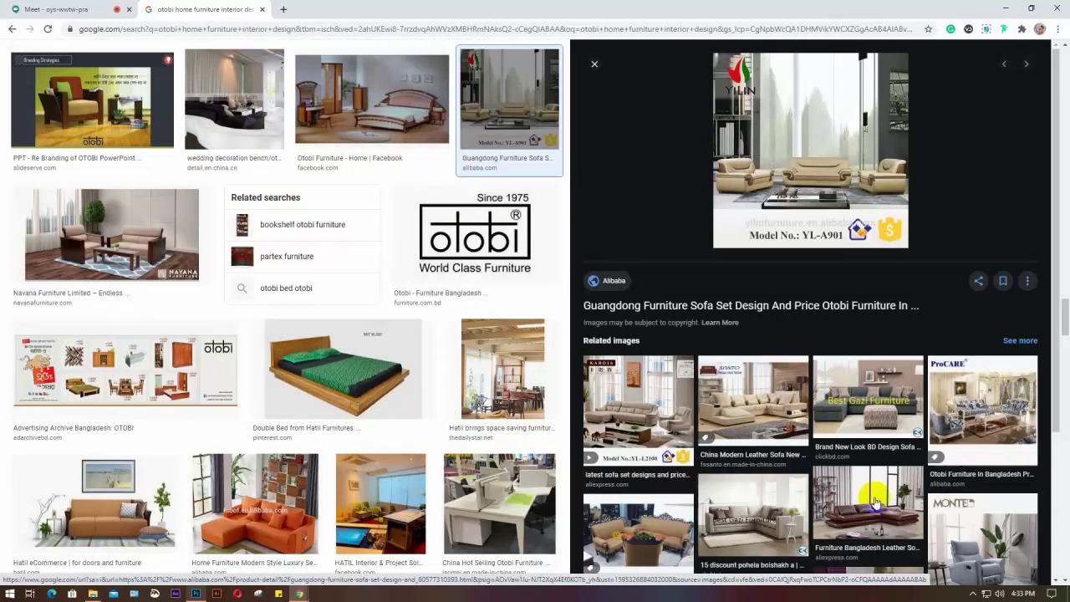
scroll(873, 498, down, 3)
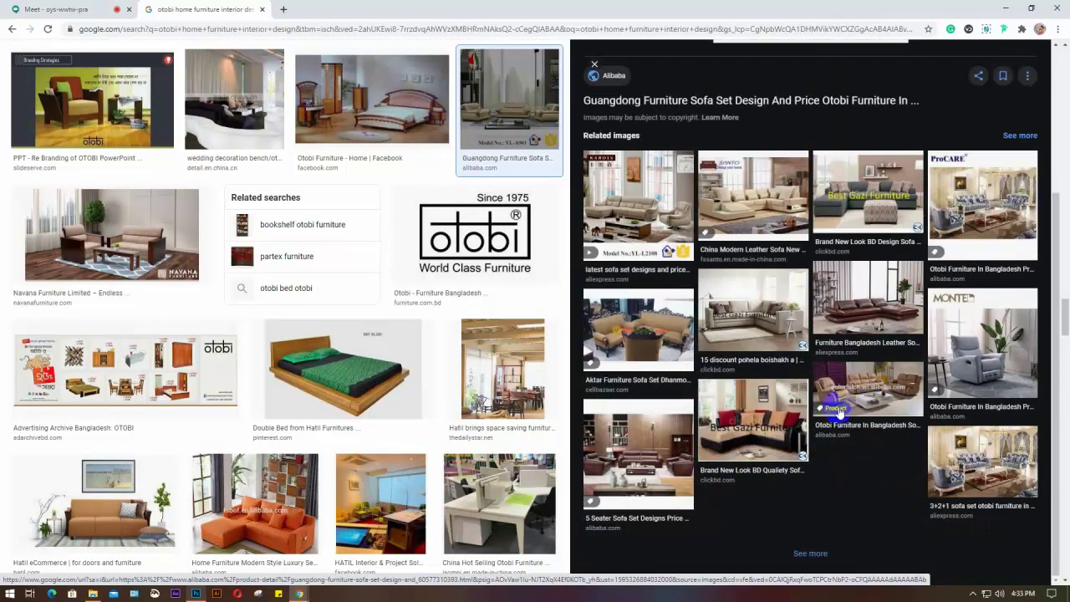
click(872, 305)
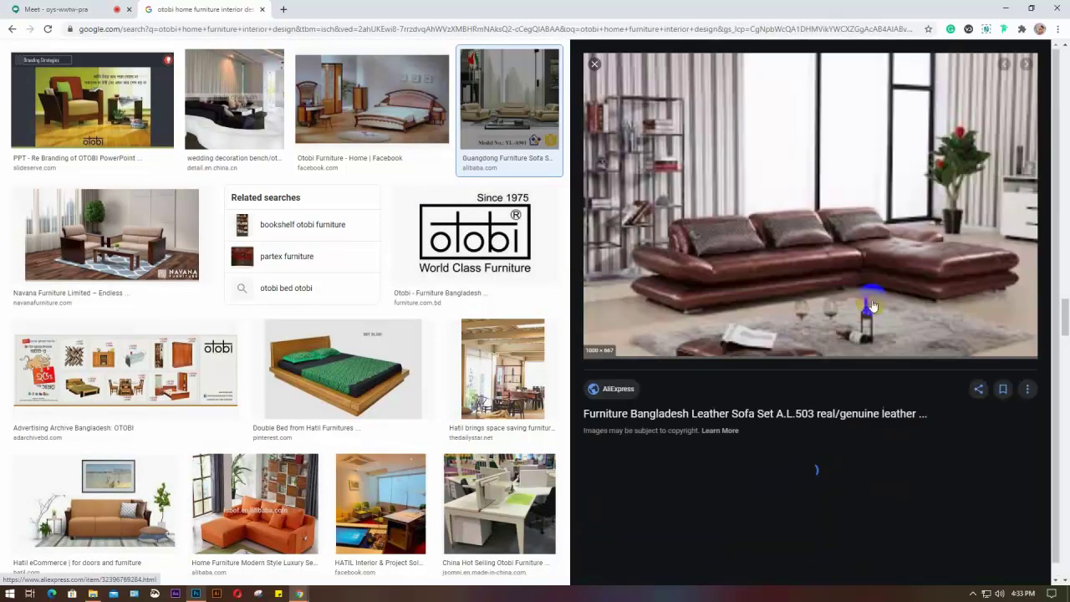
Step: Copy the brown leather sofa picture and paste it as a new layer into the Photoshop template
right_click(796, 180)
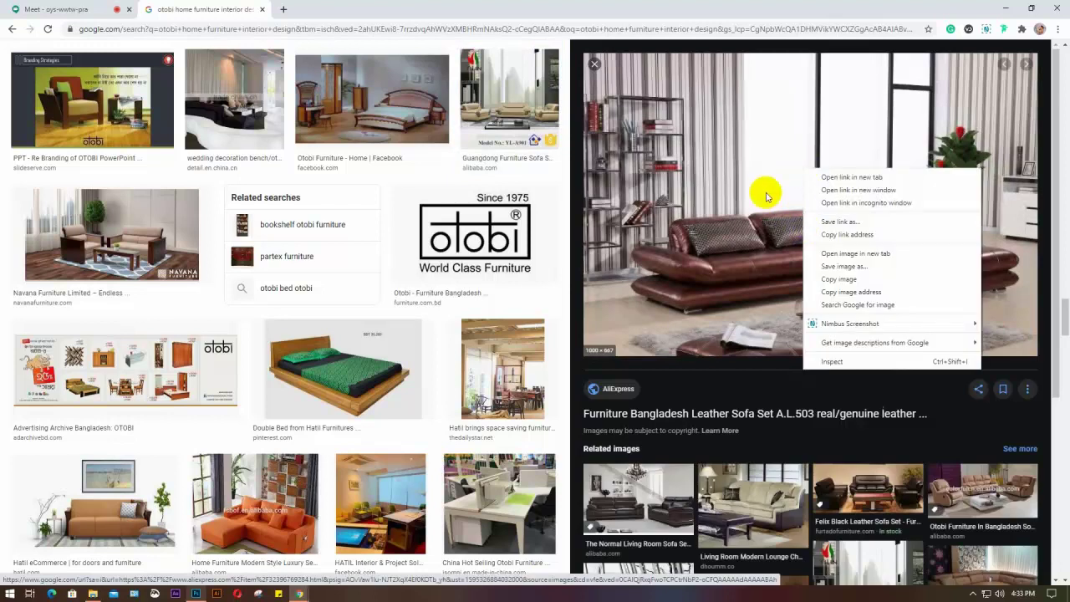
click(841, 280)
click(195, 594)
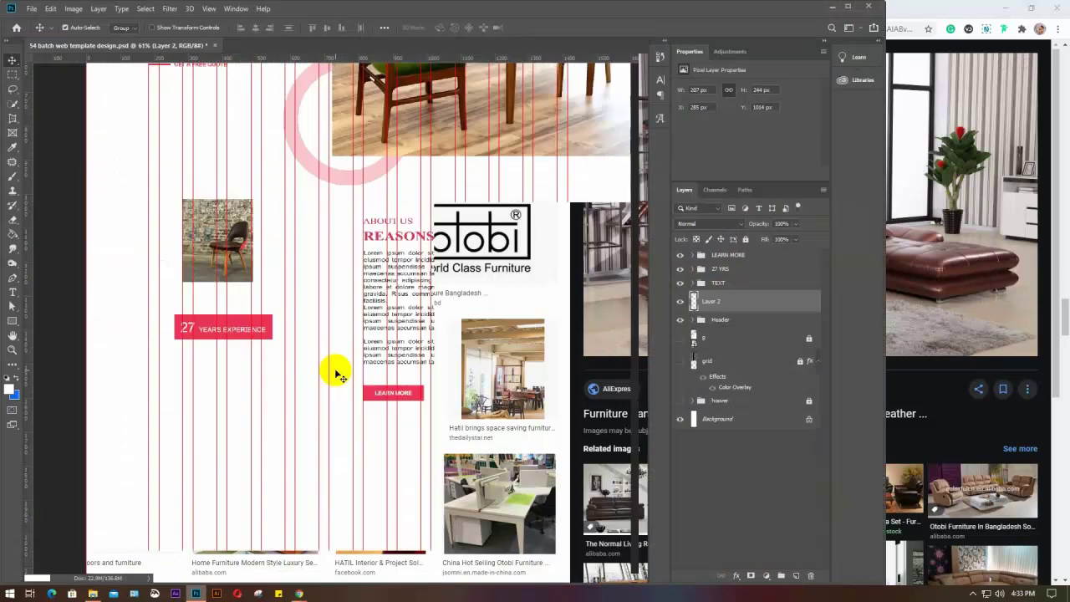
key(ctrl+v)
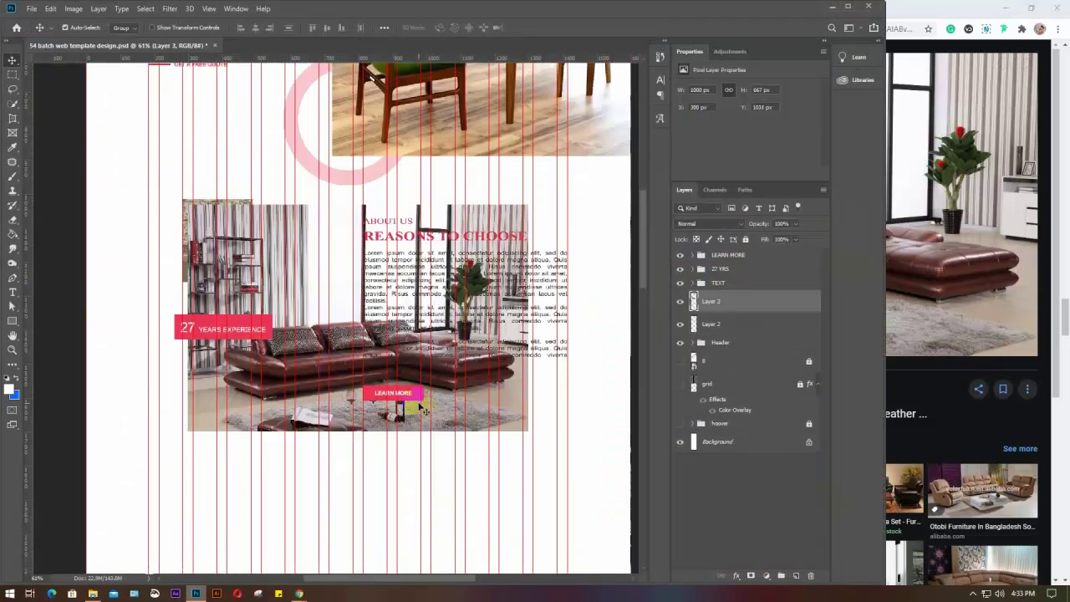
Step: Return to the browser and find and open the Buttoned Leather Bed picture in the furniture image results
click(923, 12)
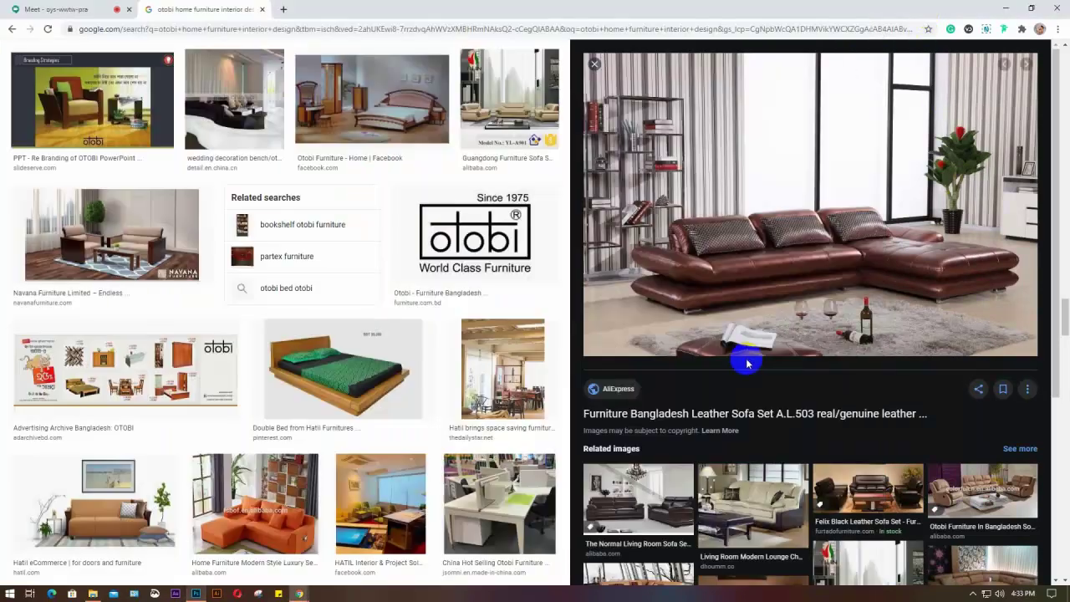
scroll(748, 359, down, 2)
scroll(756, 361, down, 1)
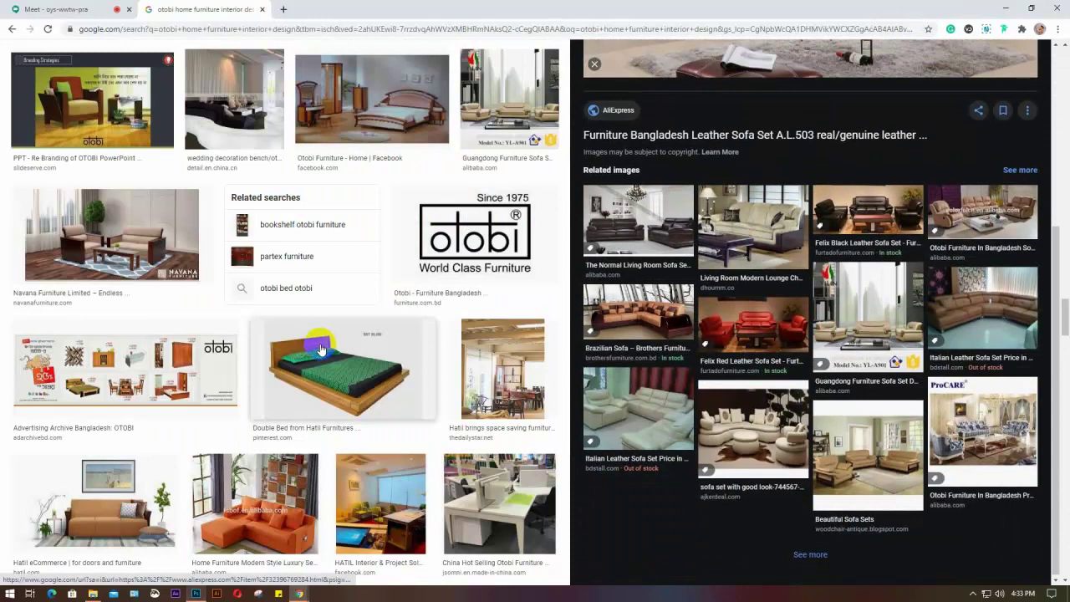
scroll(321, 348, down, 1)
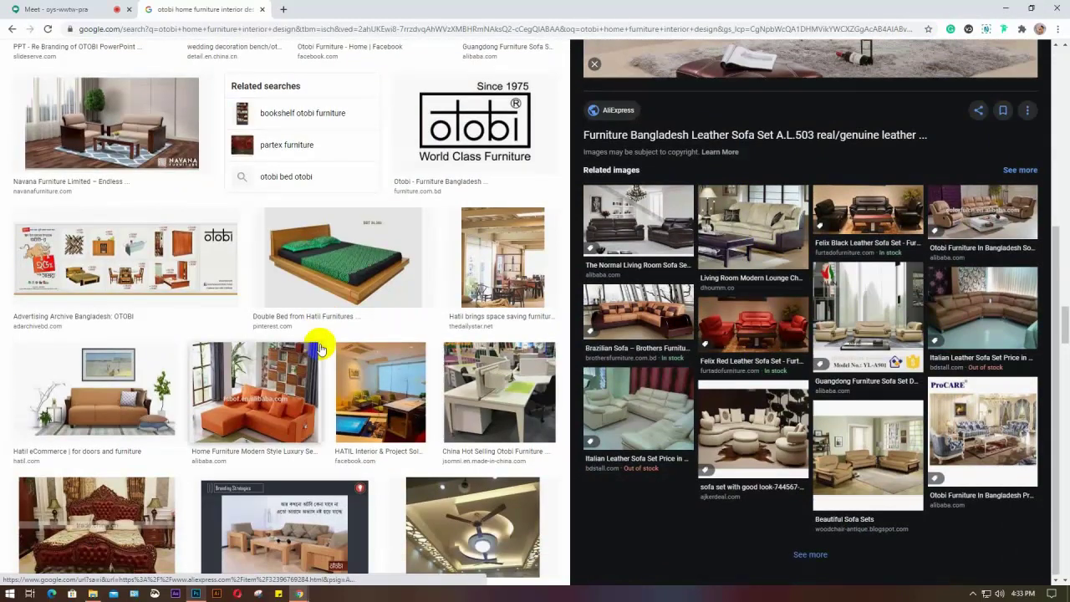
scroll(318, 397, down, 1)
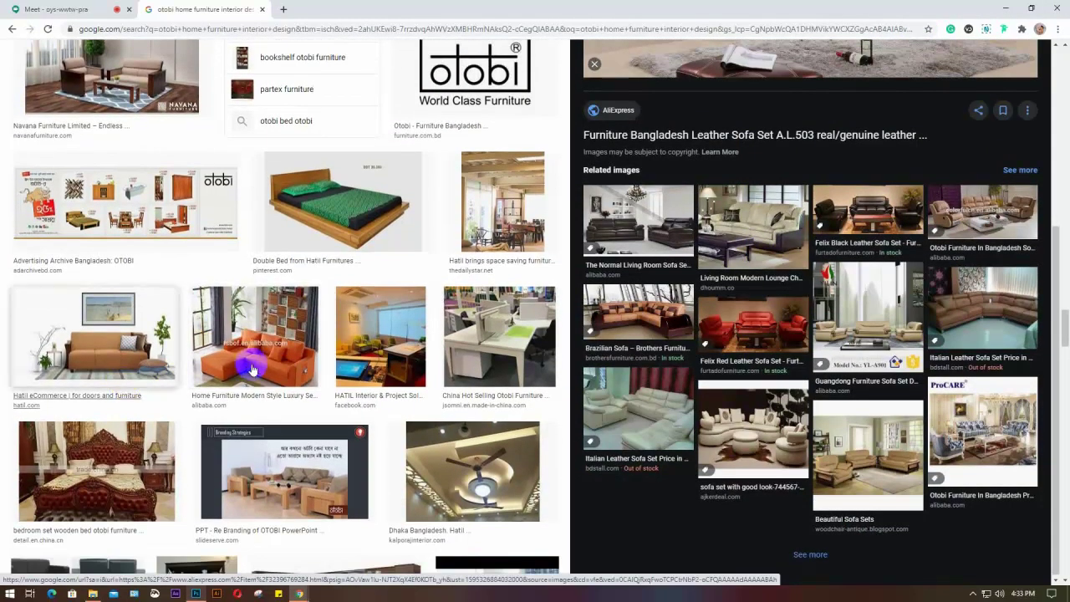
scroll(251, 367, down, 3)
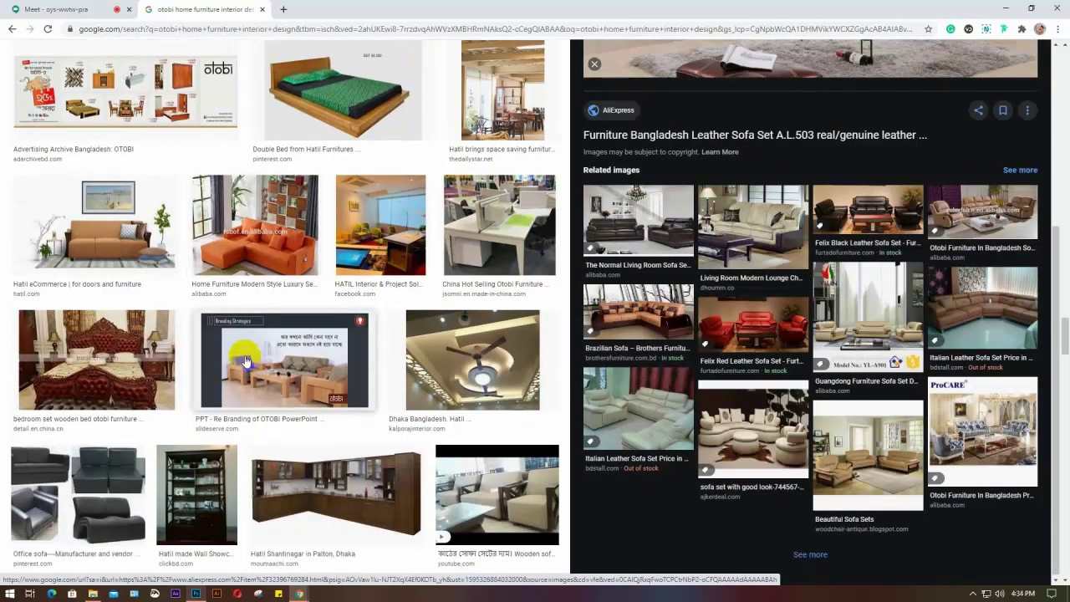
scroll(247, 359, down, 2)
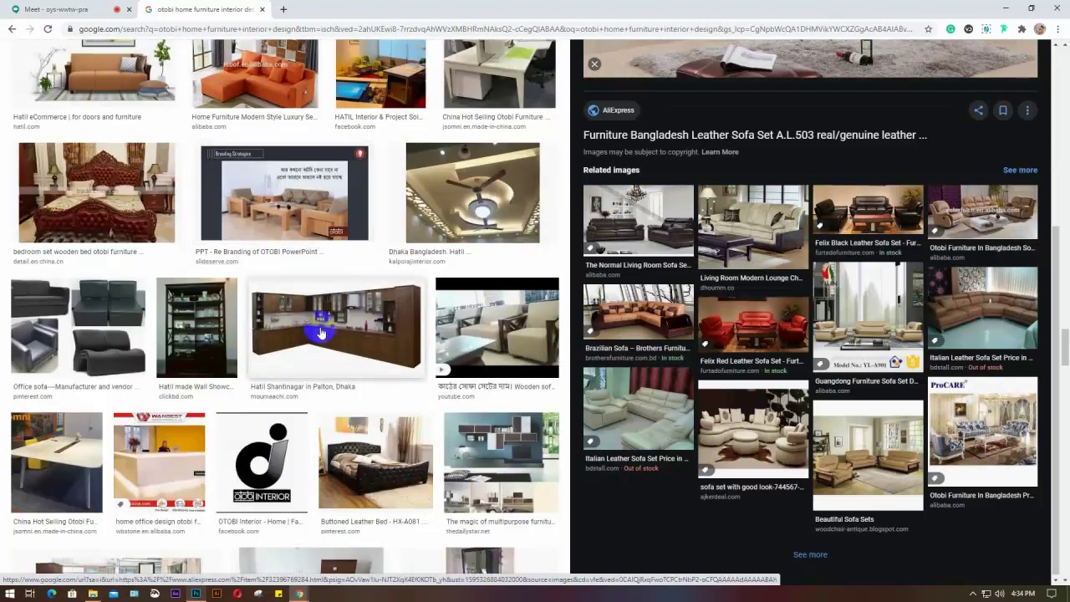
scroll(325, 339, down, 1)
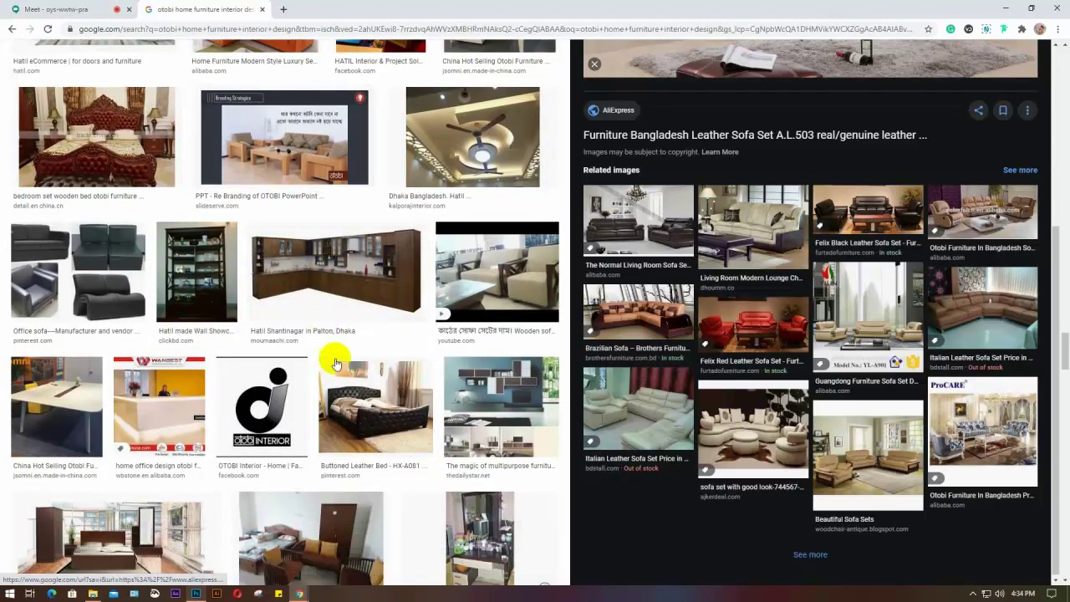
click(368, 418)
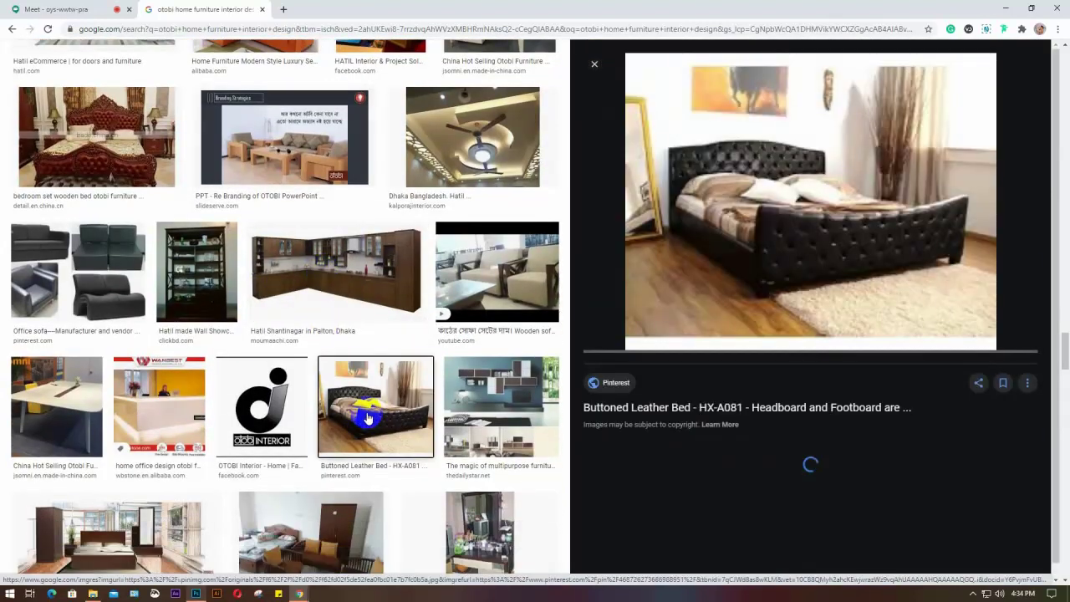
Step: Open the Stylish GF6025 mattress bed picture from the related images and copy it
scroll(703, 289, down, 2)
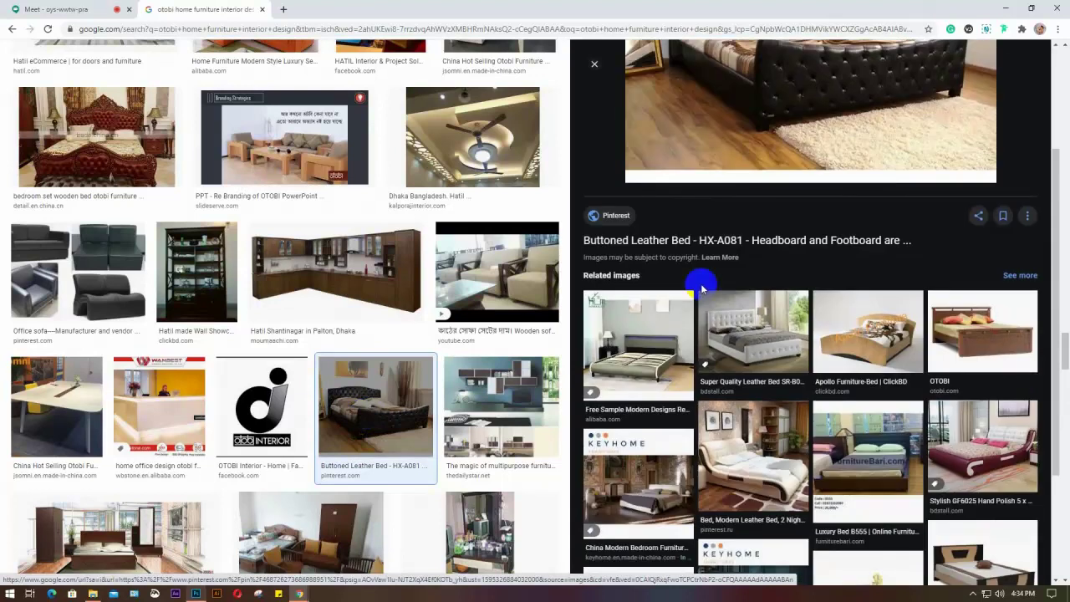
click(971, 443)
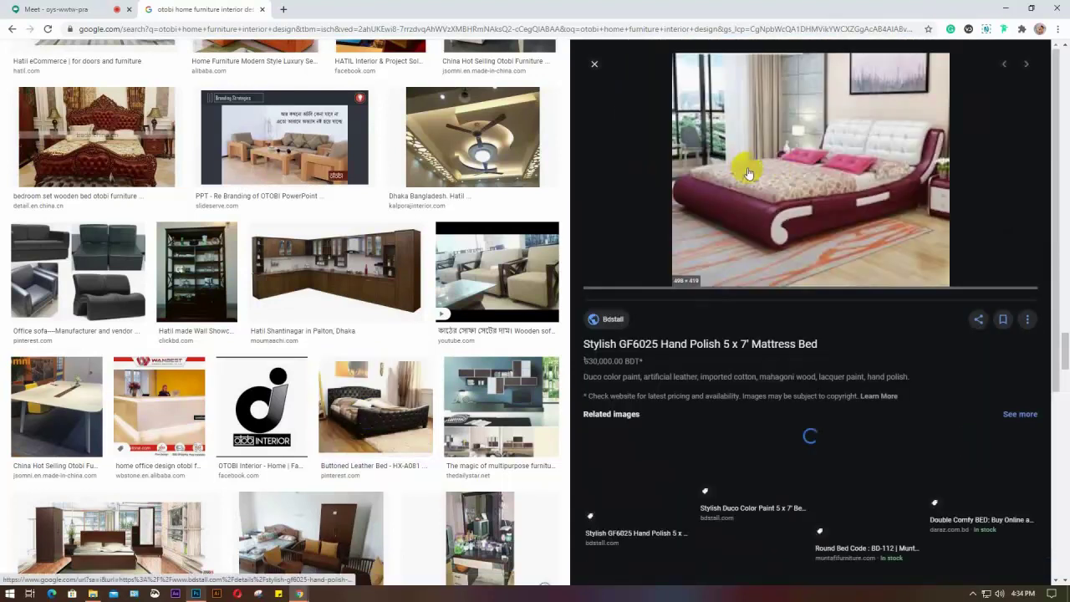
right_click(754, 136)
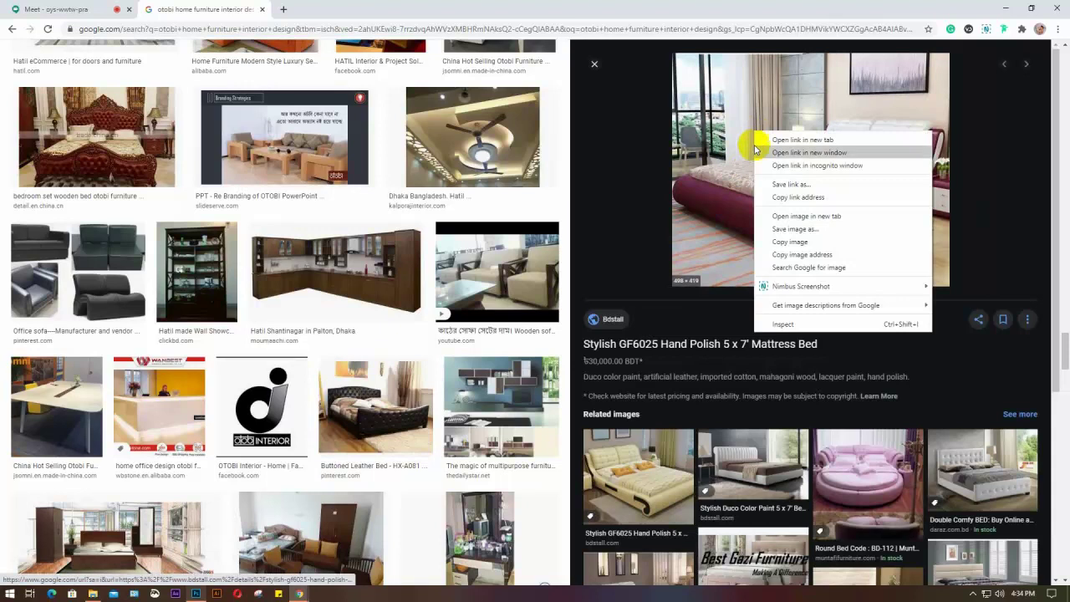
click(801, 240)
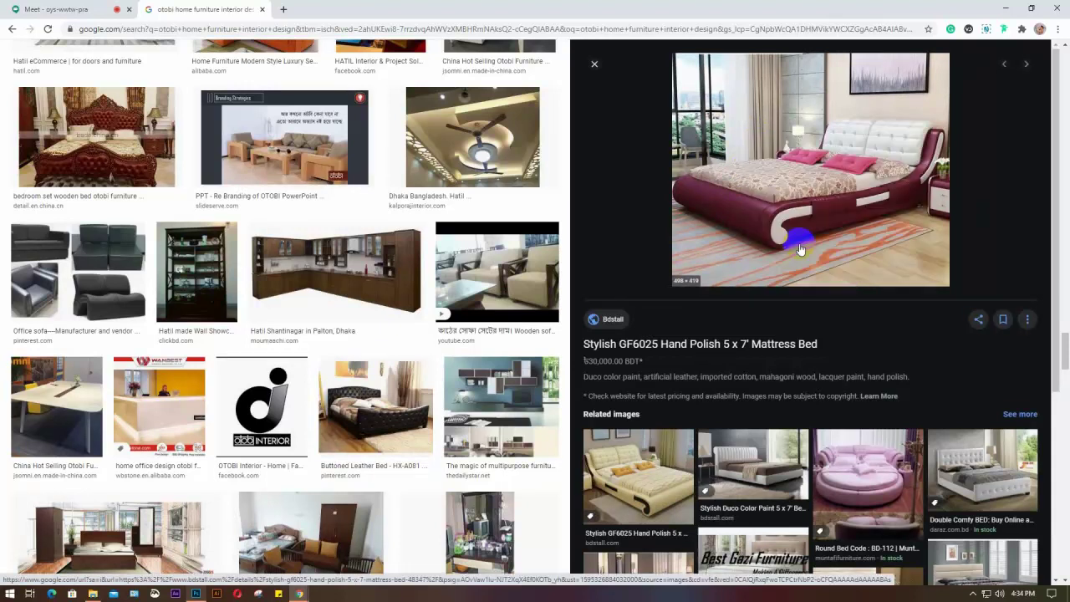
Step: Switch to the Google Meet call and show the class chat messages
click(72, 10)
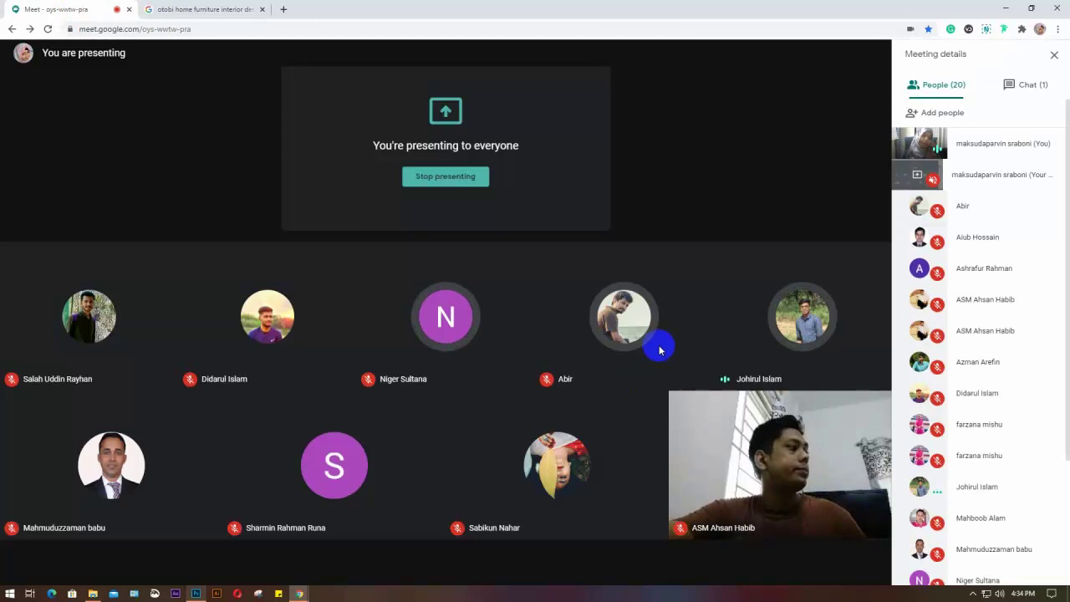
click(1030, 85)
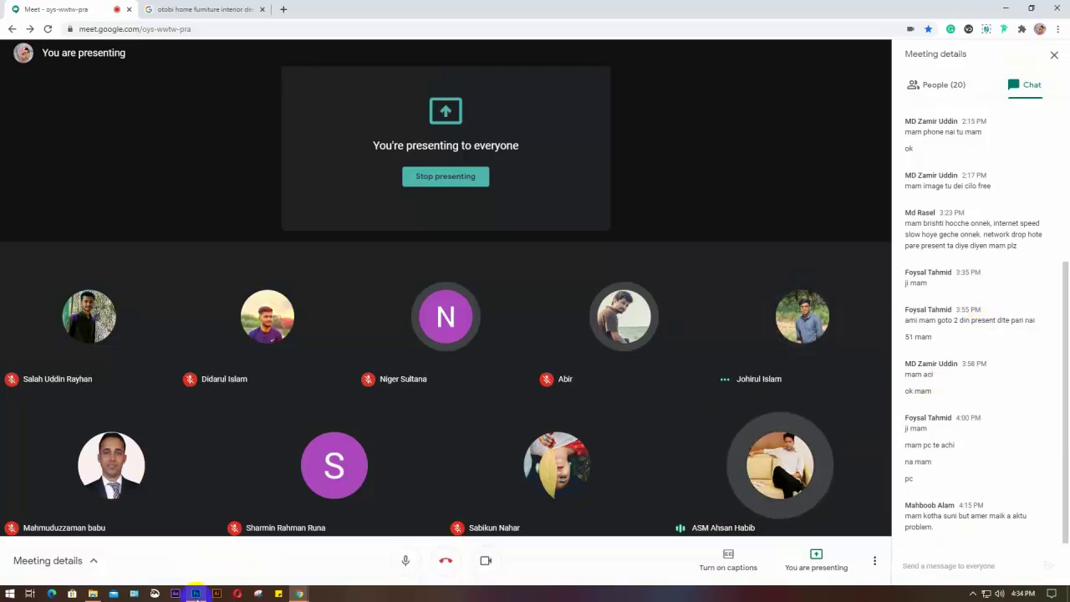
Step: Switch to Photoshop, paste the copied bed picture as a new layer and move it below the About Us section
click(196, 594)
key(ctrl+v)
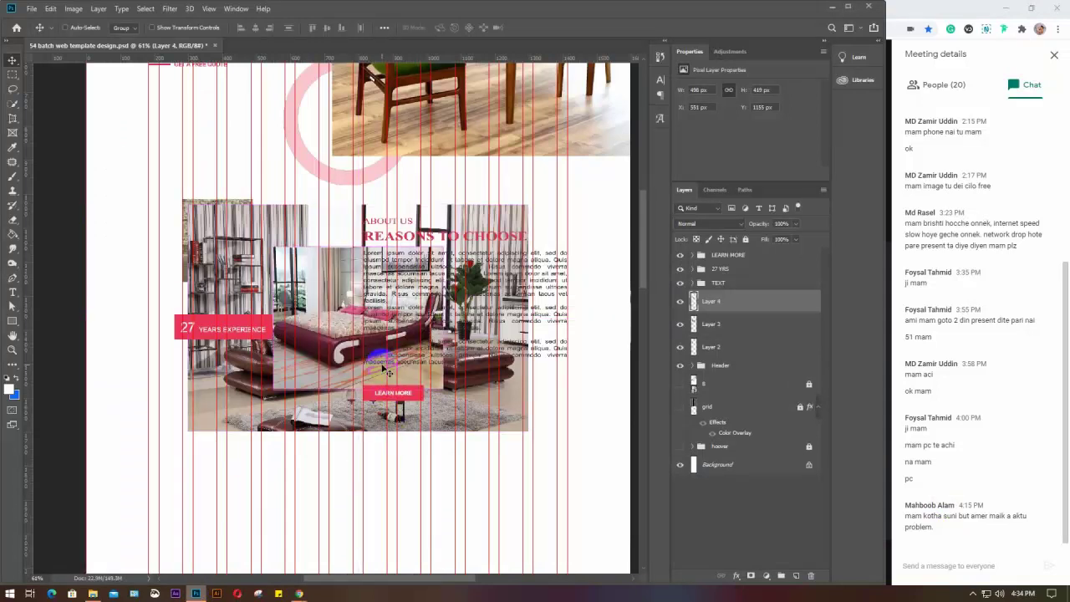
key(ctrl+t)
drag(341, 299, 379, 487)
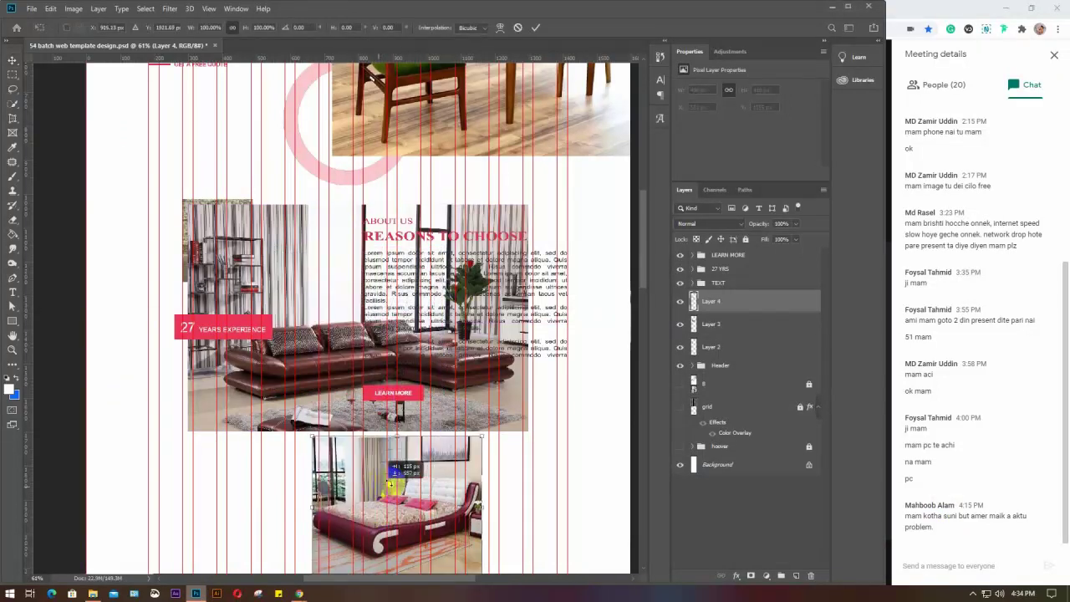
key(Return)
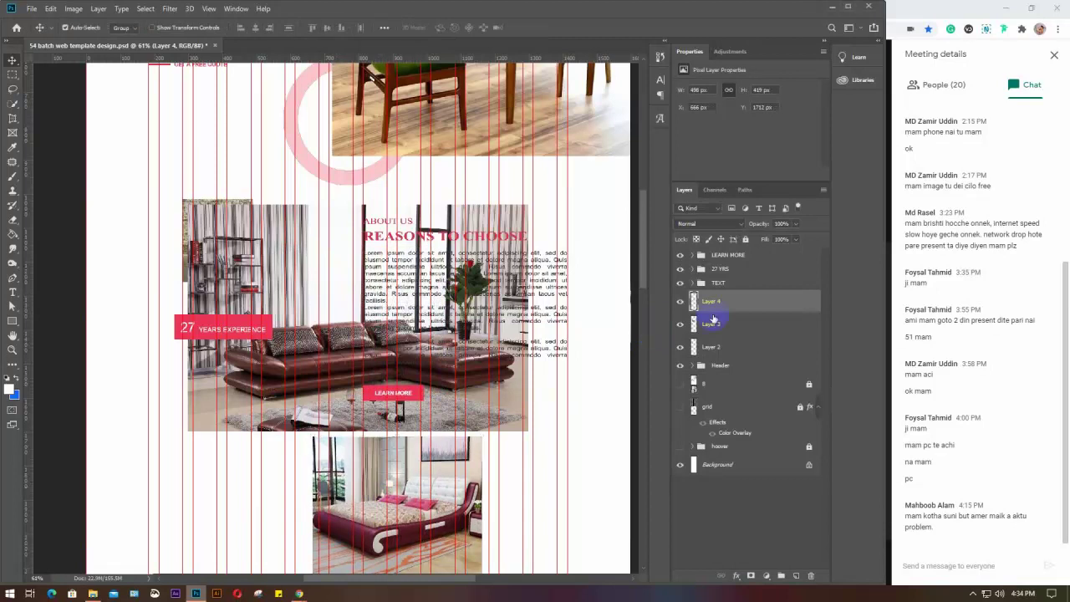
Step: Scale the brown sofa picture to about 570 × 428 px and move it beside the About Us text
click(754, 324)
key(ctrl+t)
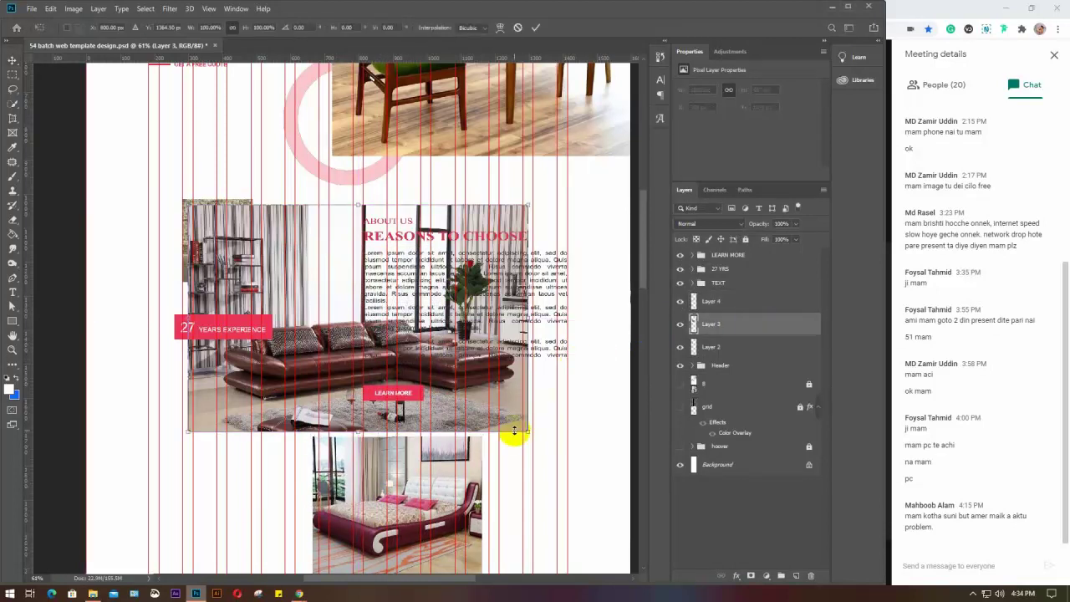
drag(527, 432, 453, 393)
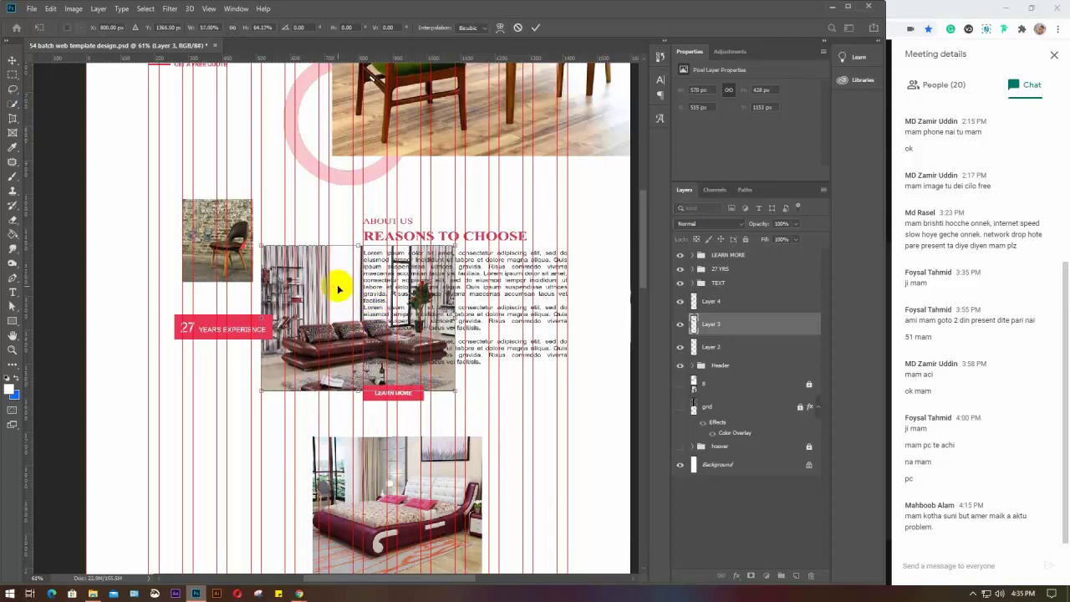
drag(317, 273, 227, 199)
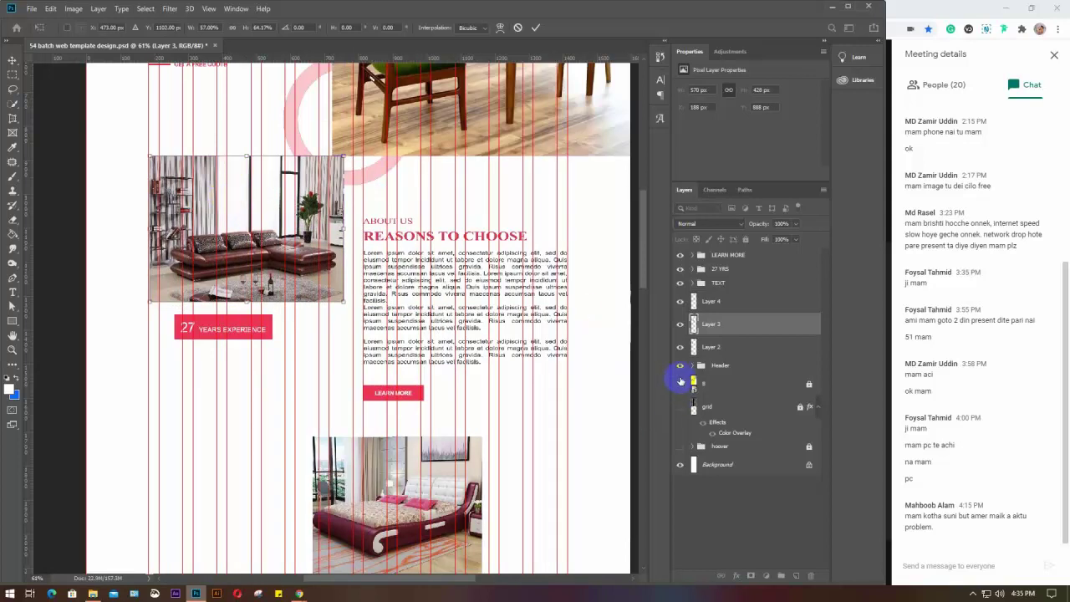
Step: Show reference layer 8 and move the sofa picture beside the bed picture and the chair picture above the reference photos
click(681, 382)
click(681, 384)
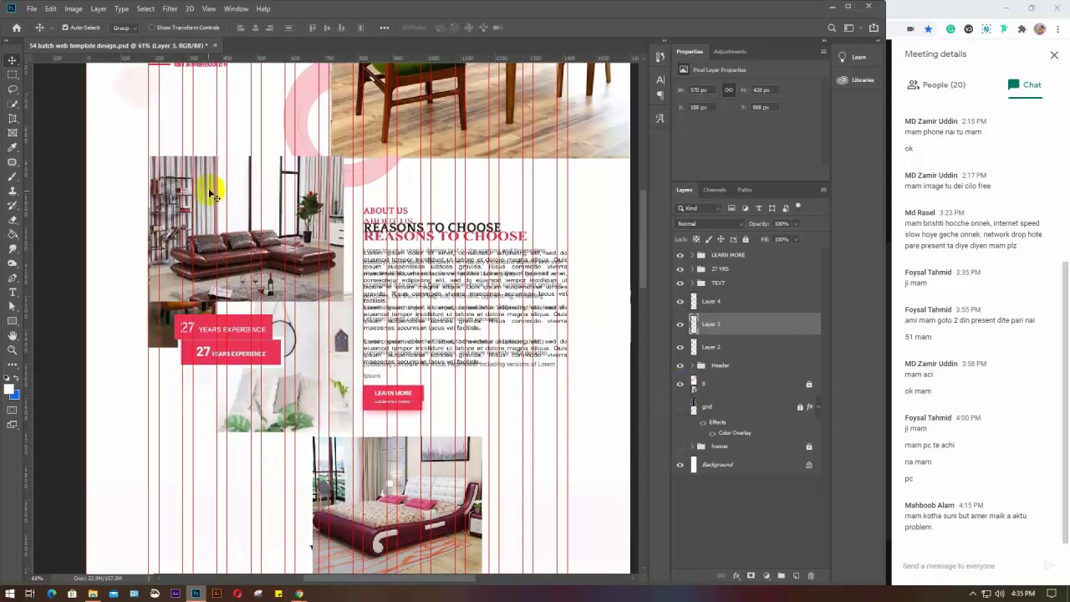
drag(207, 194, 161, 470)
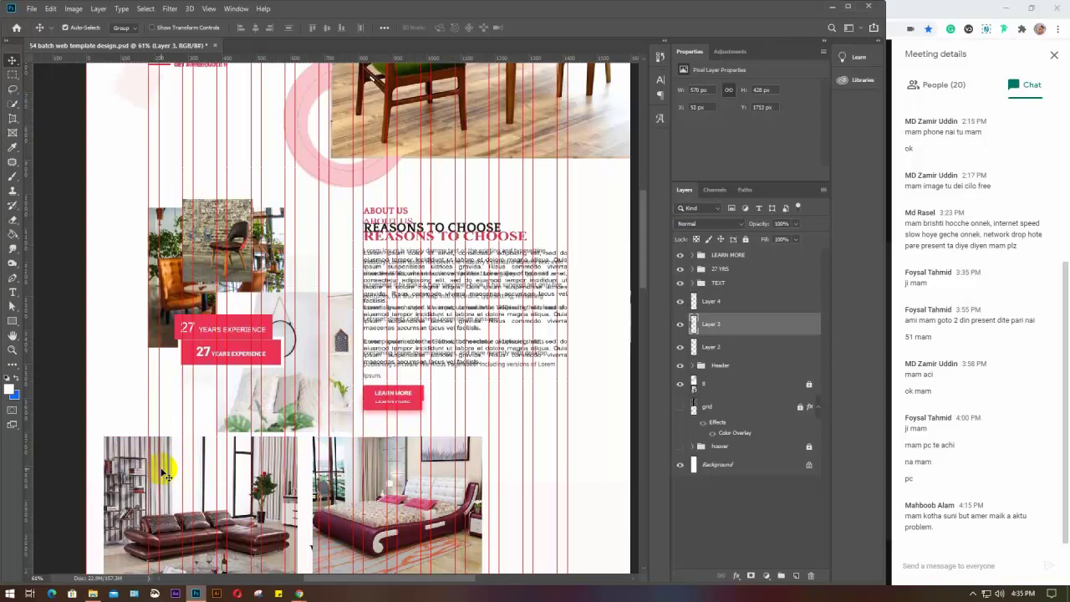
click(209, 226)
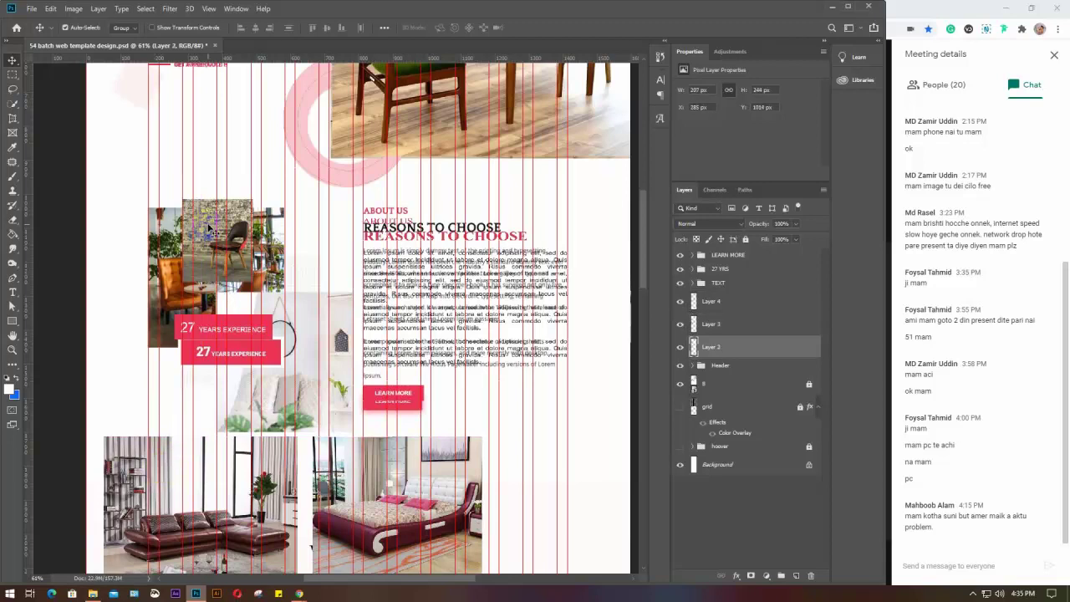
drag(209, 225, 208, 120)
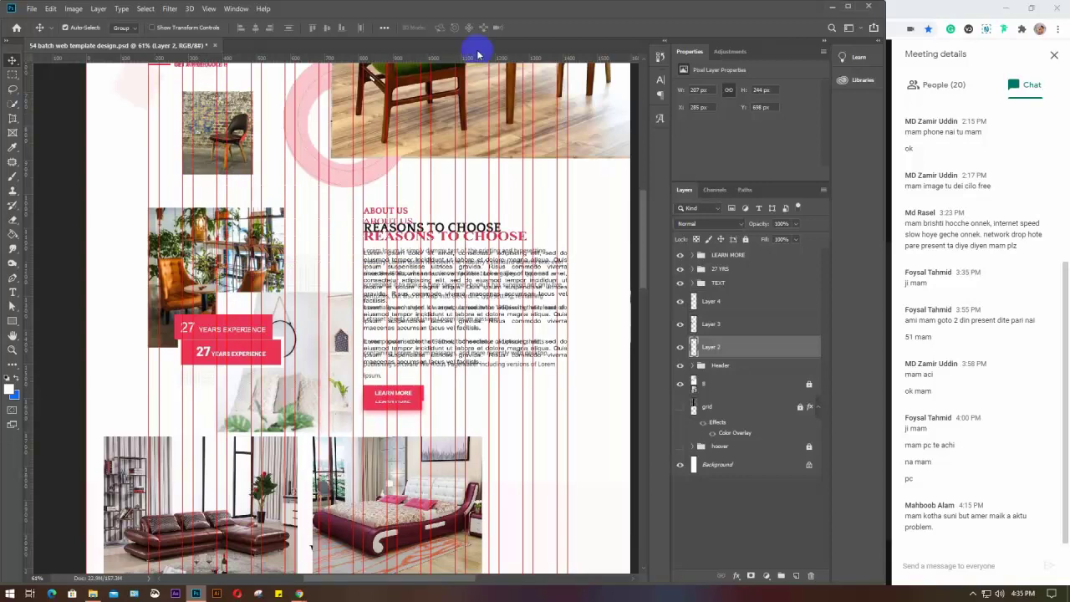
Step: Show the participant list in the Google Meet call, return to Photoshop and select the chair picture's layer
click(936, 86)
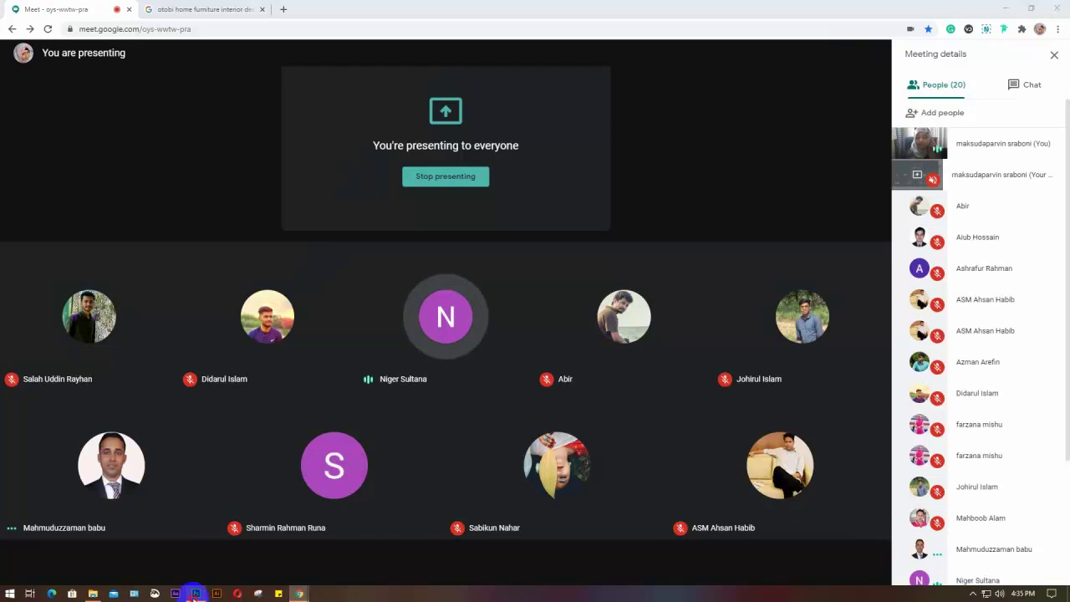
click(196, 593)
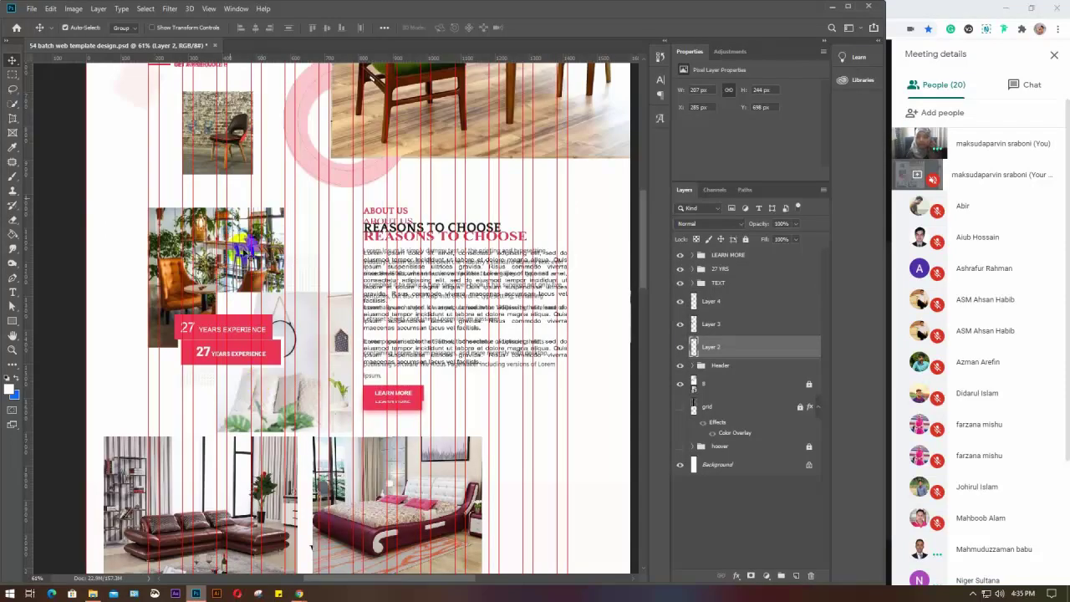
click(222, 158)
click(186, 229)
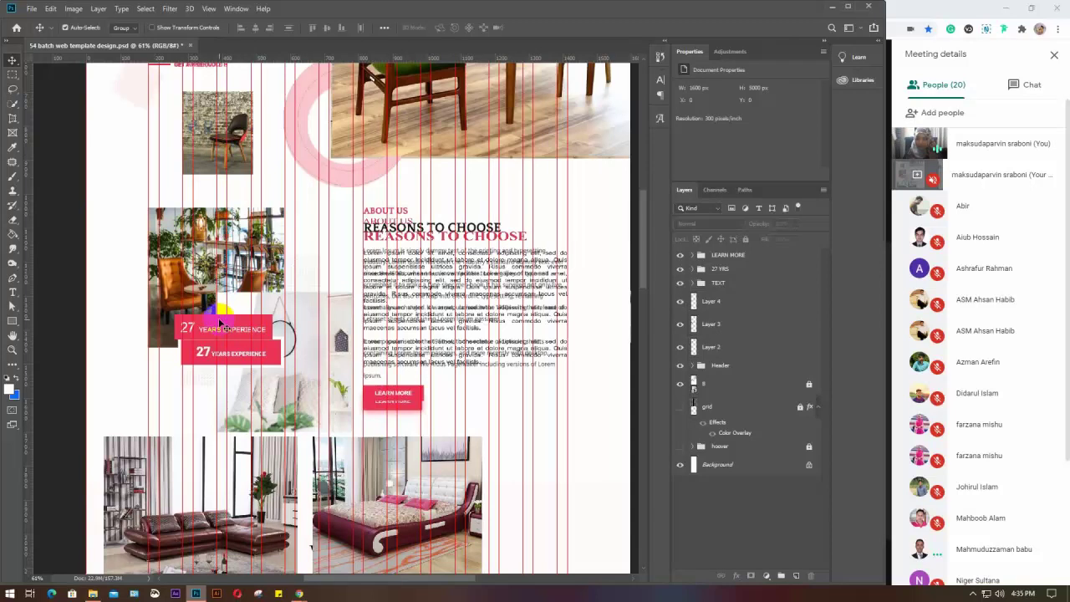
click(209, 147)
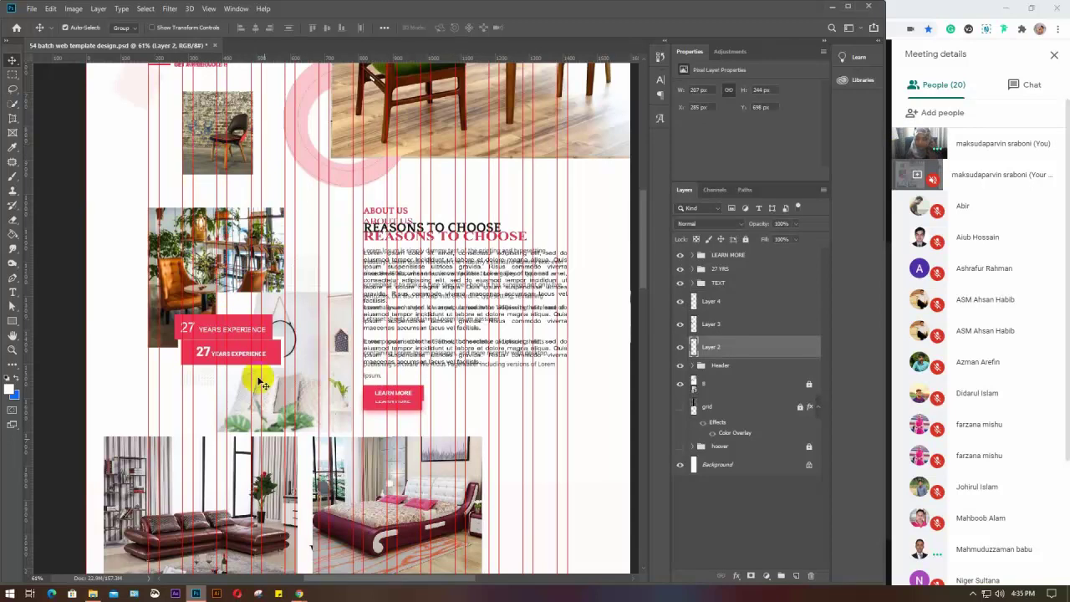
Step: Fit the sofa picture over the upper reference photo at about 513 × 444 px and move the bed picture over the lower one
drag(165, 483, 203, 260)
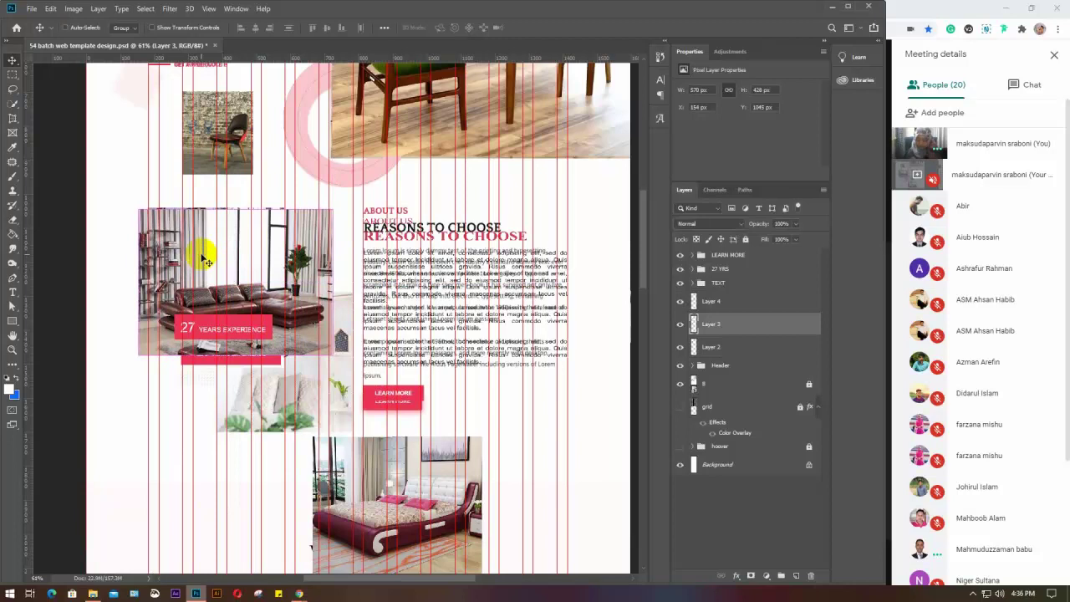
key(ctrl+t)
drag(333, 355, 313, 337)
drag(232, 260, 242, 261)
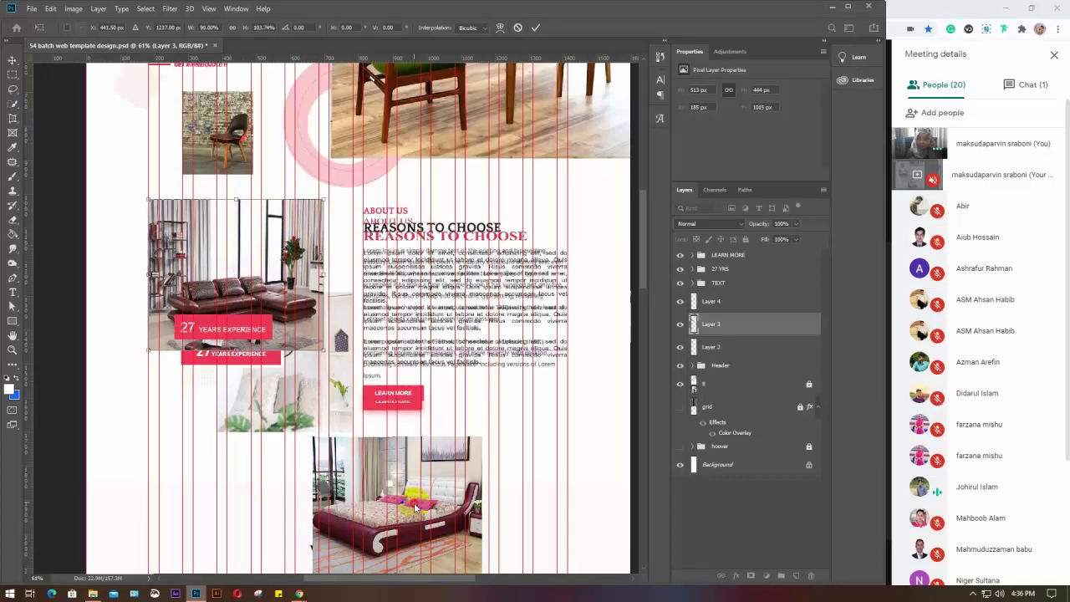
key(Return)
drag(415, 507, 289, 365)
Step: Switch to the Google Meet call, read back through the chat messages and show the participant list
click(1023, 84)
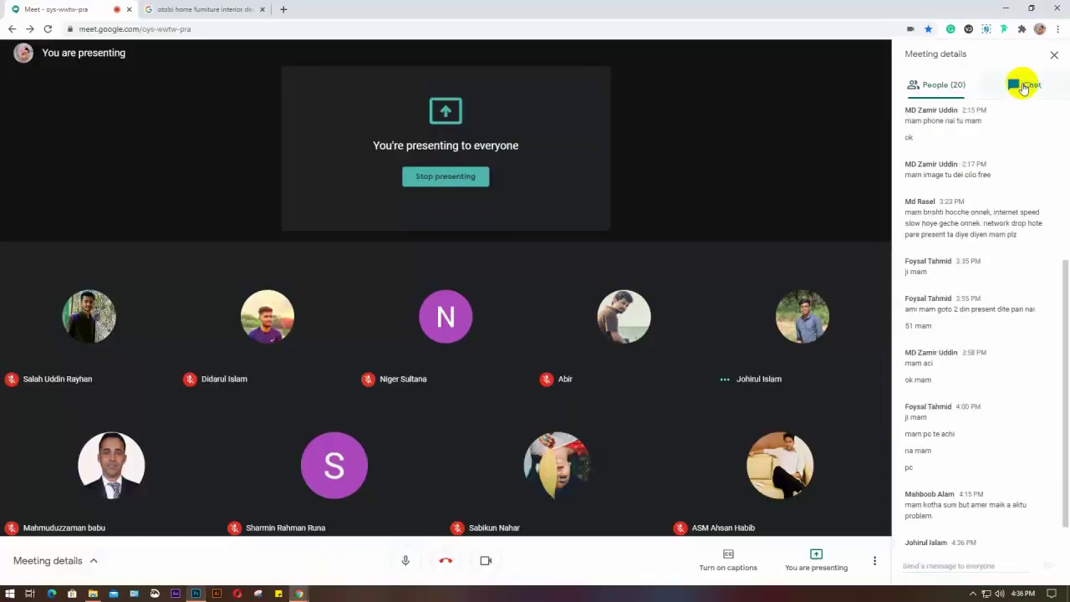
scroll(979, 317, down, 1)
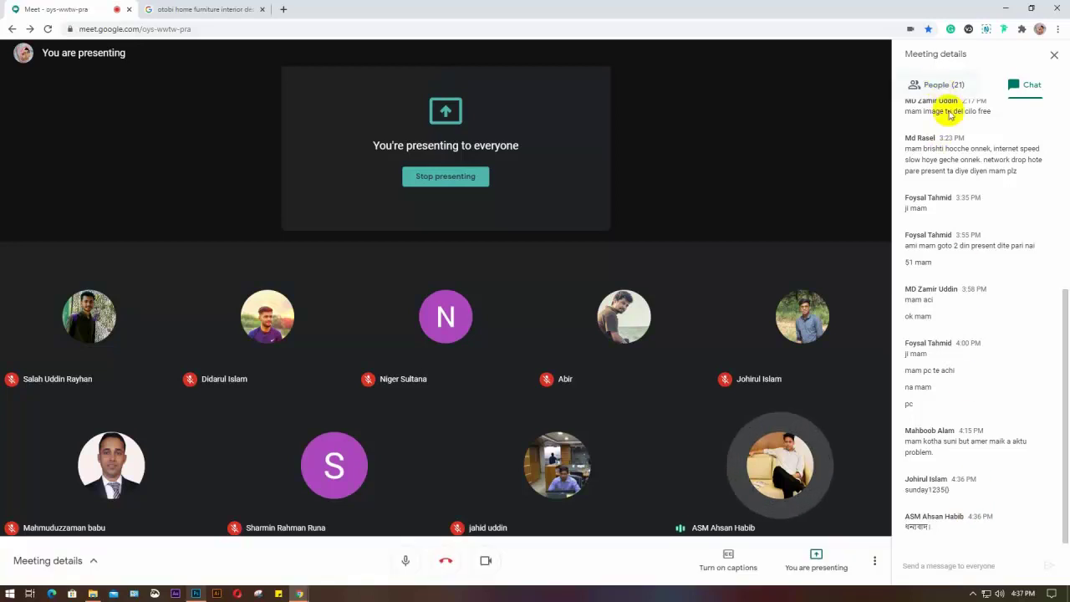
scroll(969, 221, up, 1)
scroll(969, 221, up, 4)
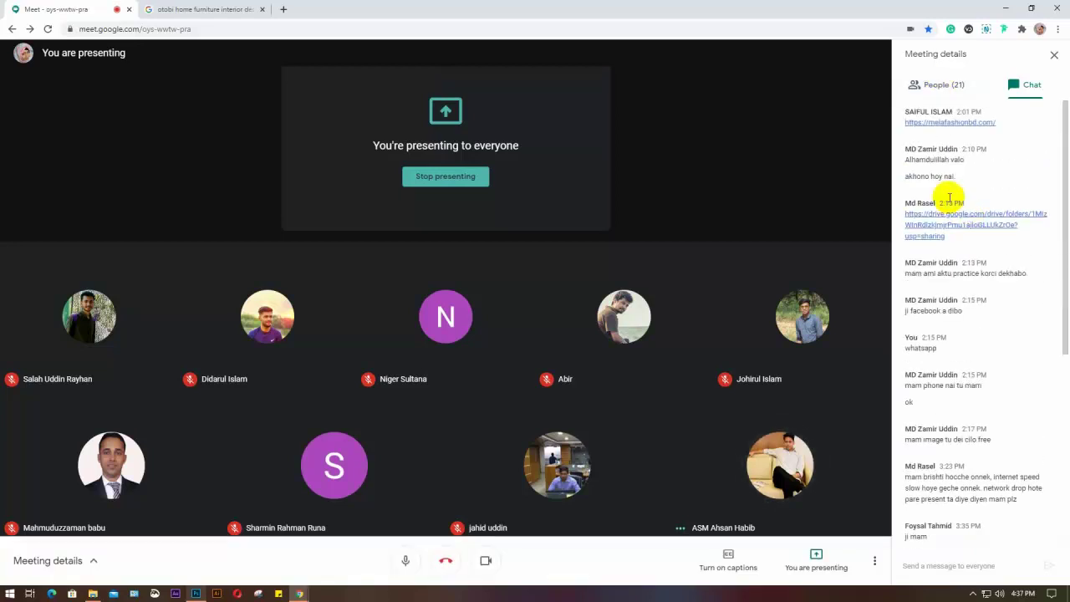
click(945, 89)
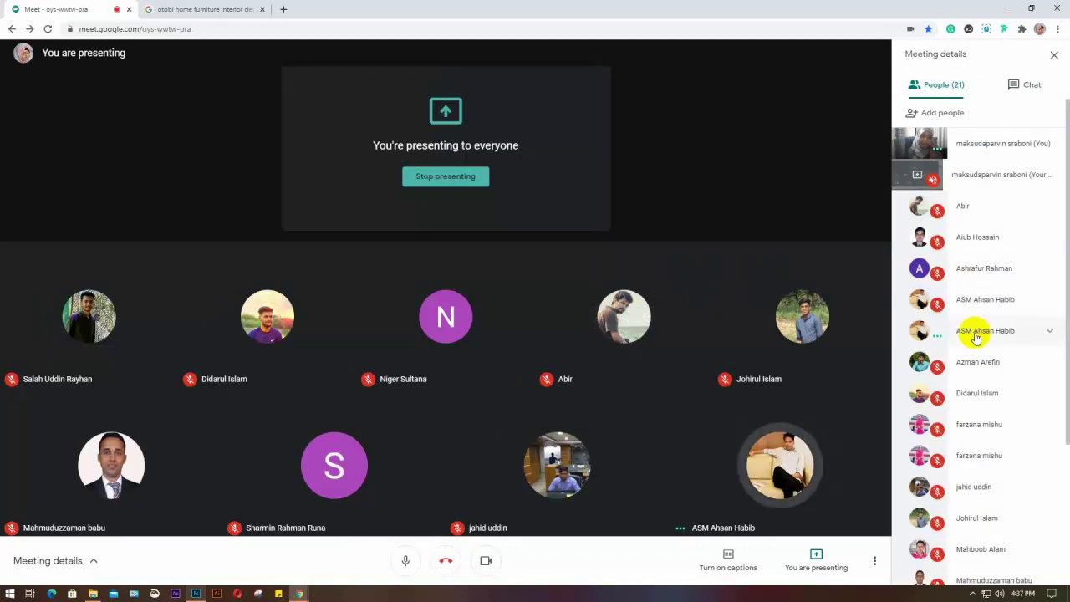
Step: Return to Photoshop and hide reference layer 8 behind the About Us pictures
click(195, 594)
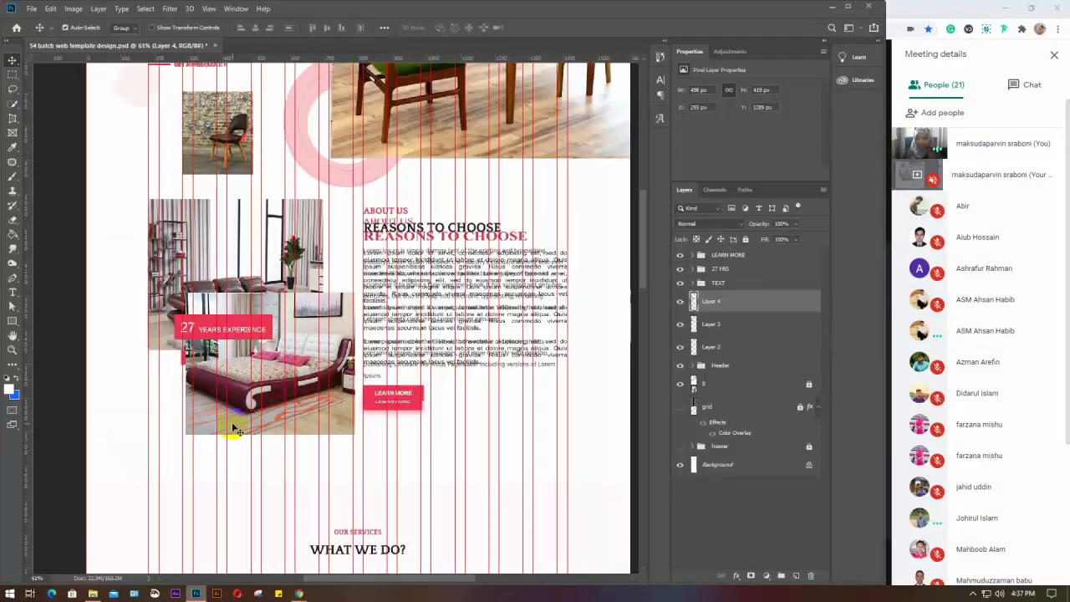
click(266, 388)
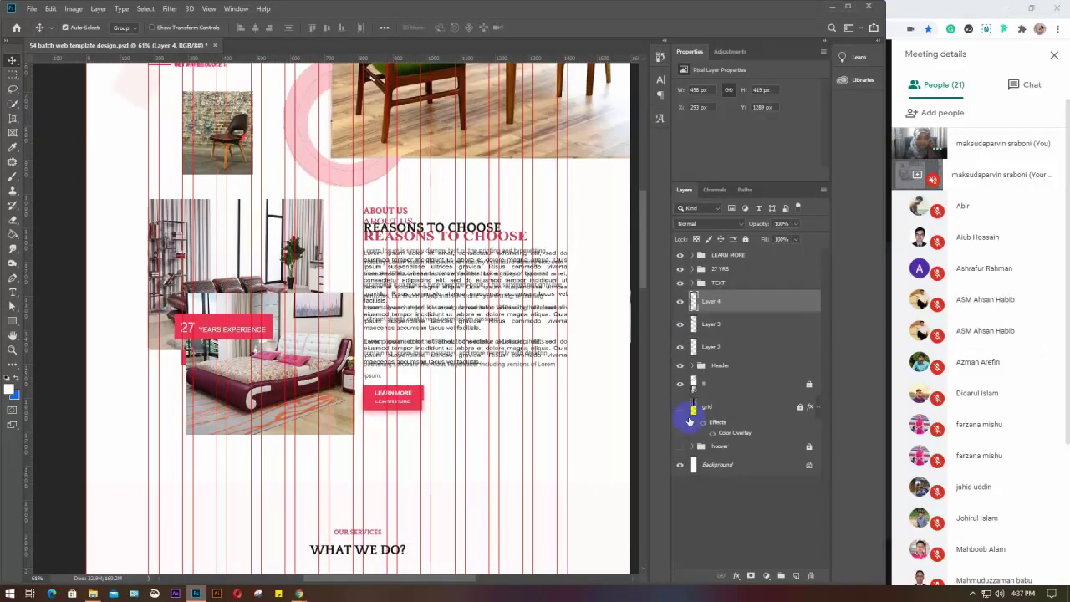
click(681, 384)
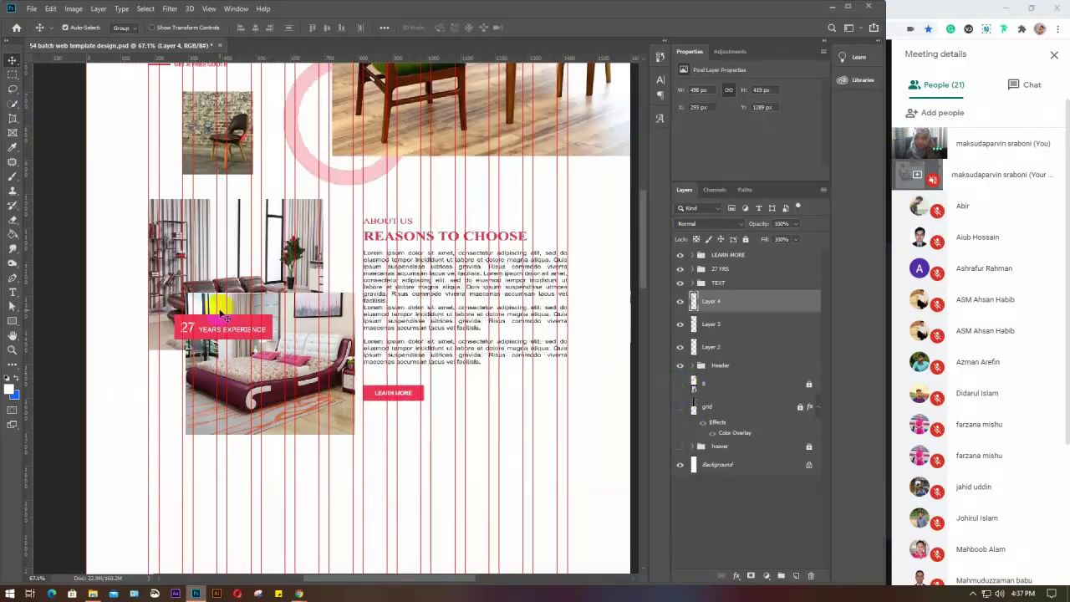
scroll(219, 307, up, 3)
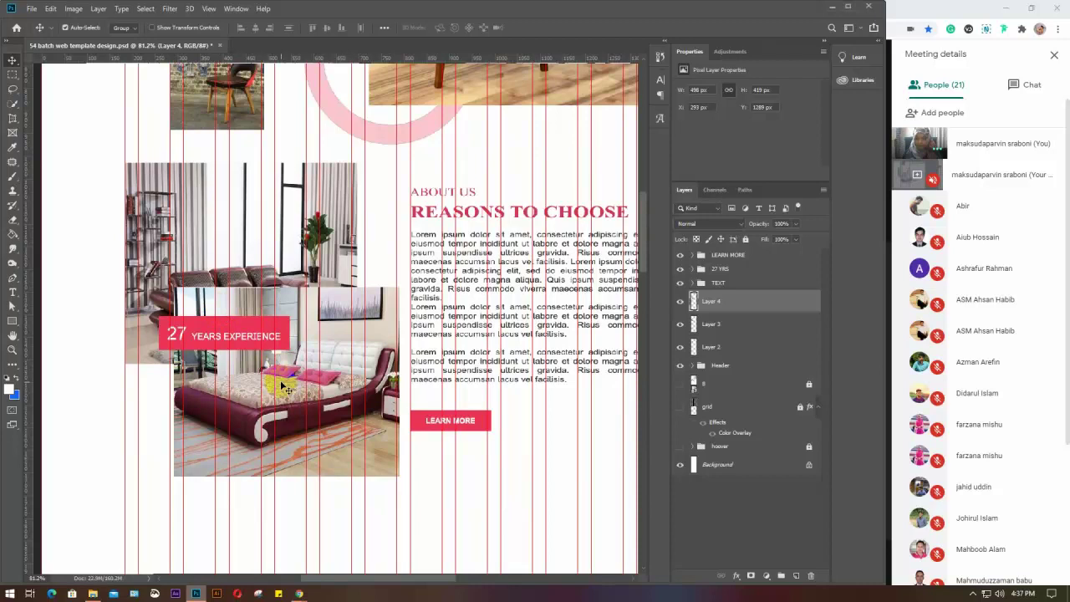
Step: Move the sofa picture's layer below the chair picture's layer and toggle the chair layer's visibility to check it
click(262, 234)
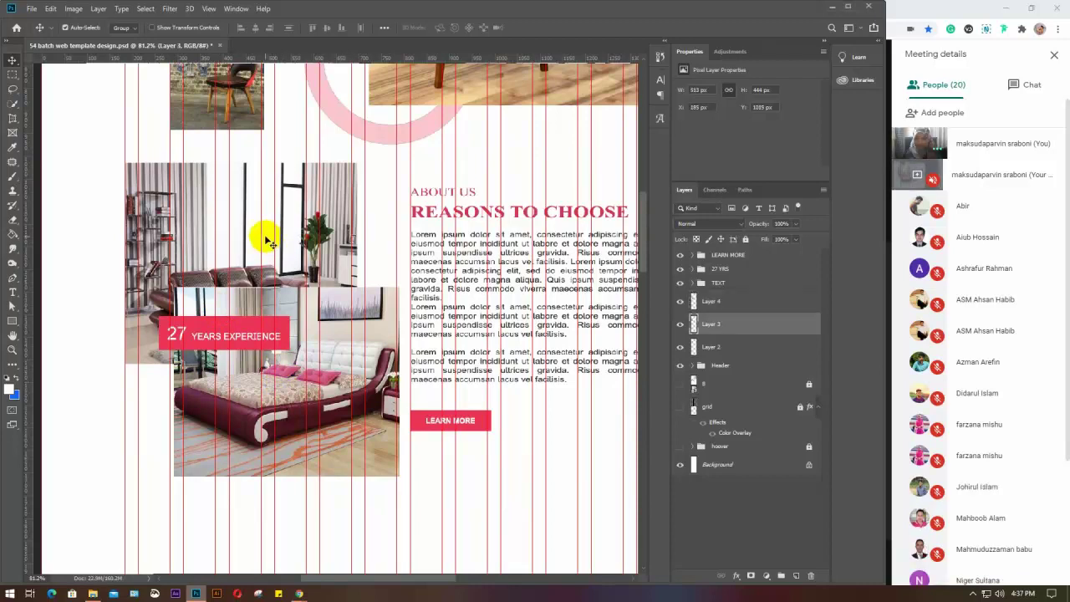
drag(733, 331, 730, 358)
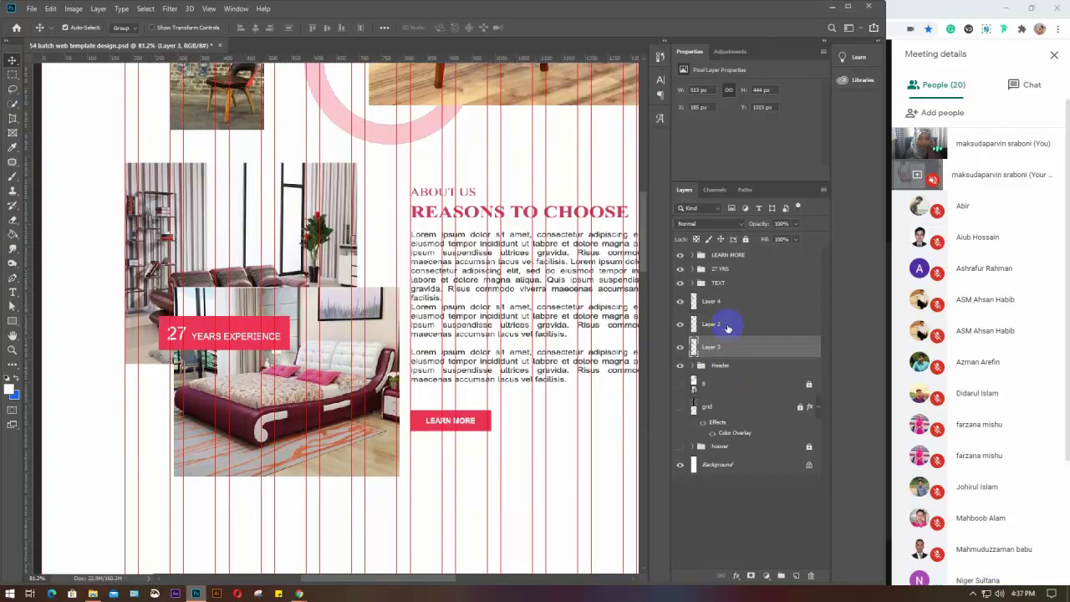
click(693, 326)
click(680, 325)
click(679, 325)
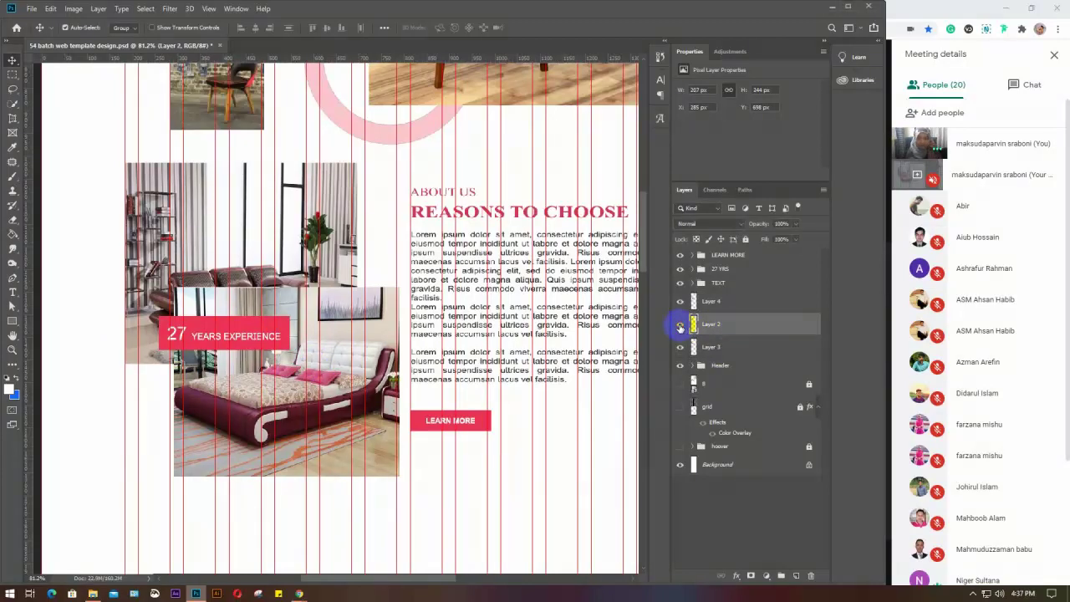
Step: Toggle the bed picture's layer to identify it and move the chair picture's layer above it
click(726, 302)
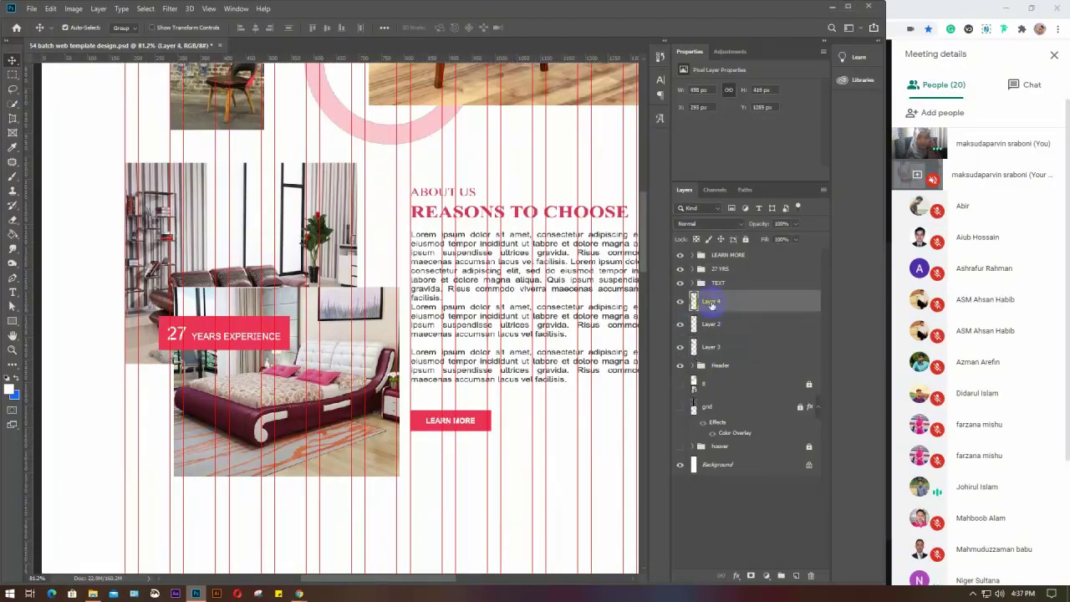
click(680, 302)
click(680, 303)
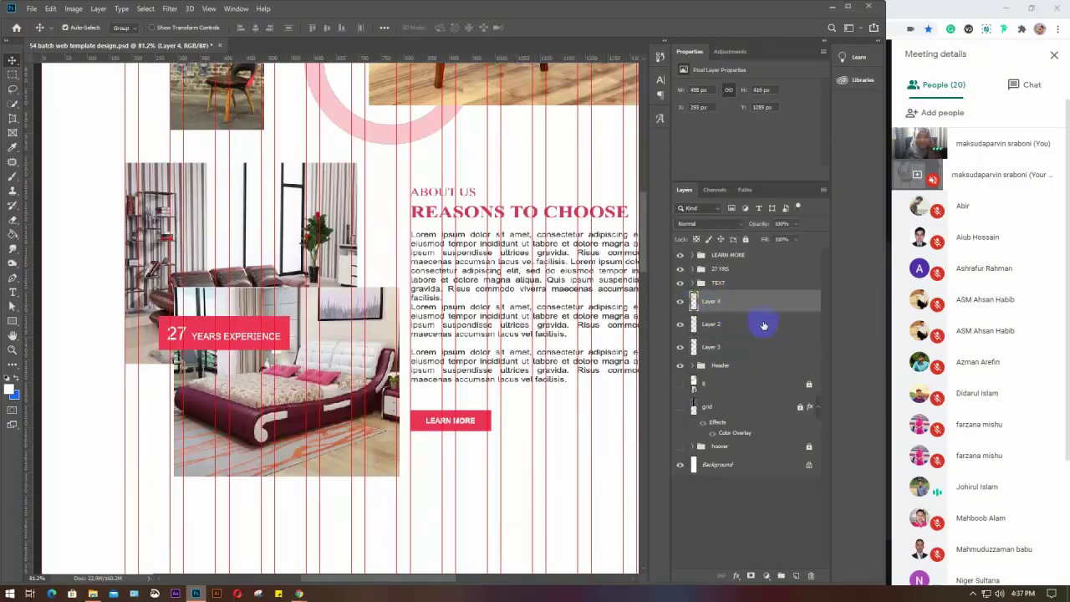
click(757, 329)
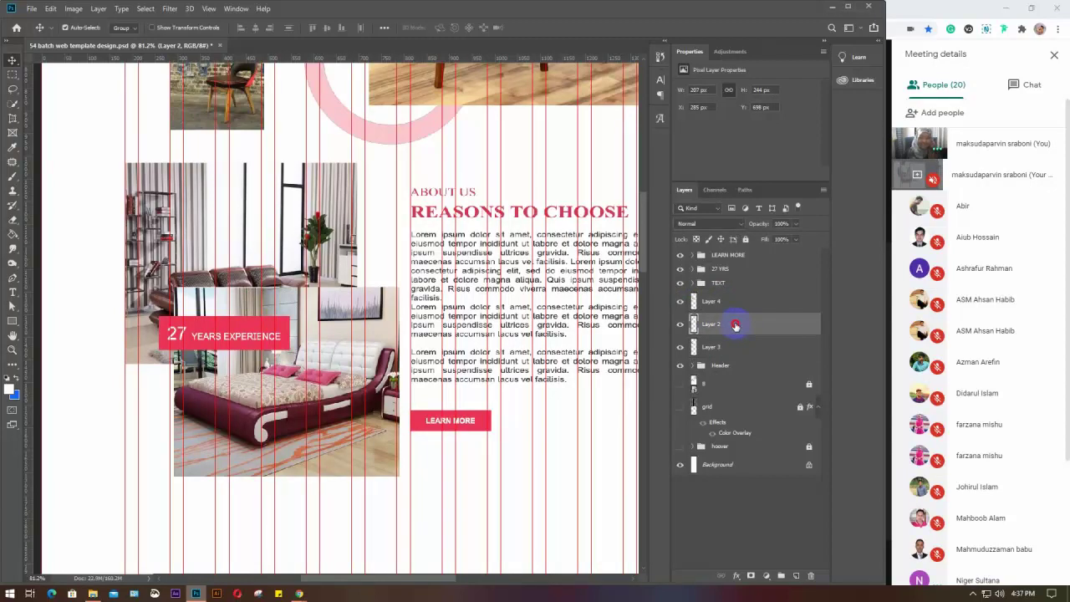
drag(736, 326, 735, 297)
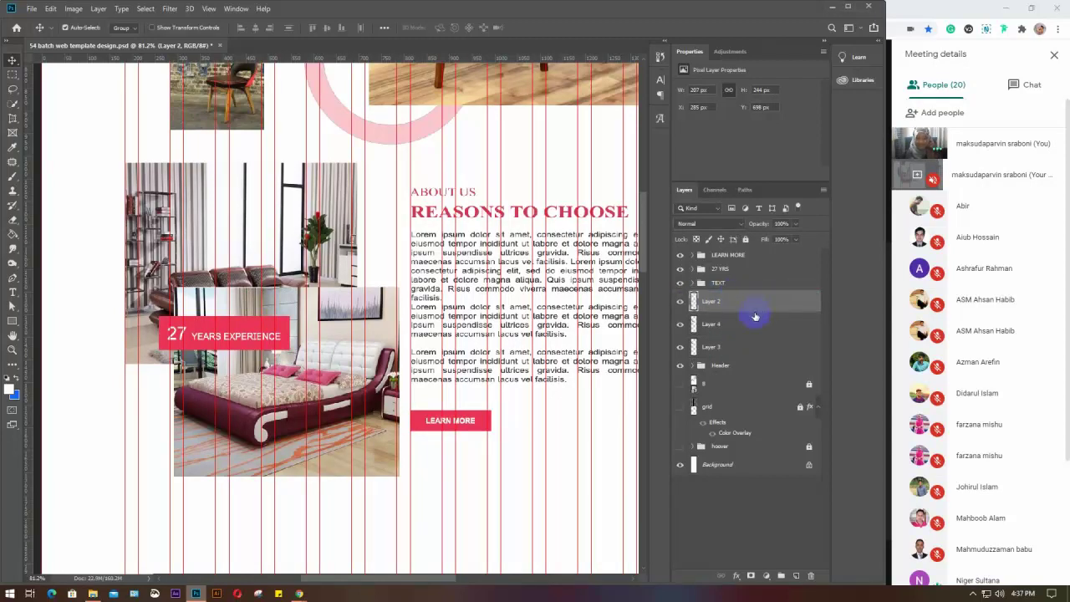
Step: Toggle the visibility of each picture layer to identify it and move the bed picture's layer below the sofa picture's layer
click(694, 325)
click(679, 324)
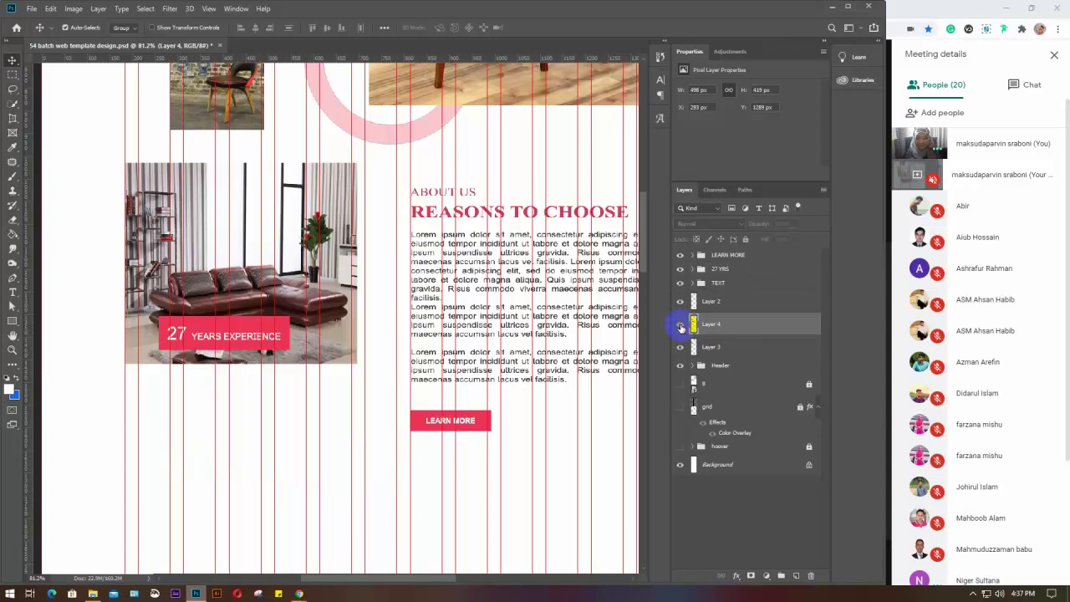
click(680, 324)
click(680, 302)
click(680, 302)
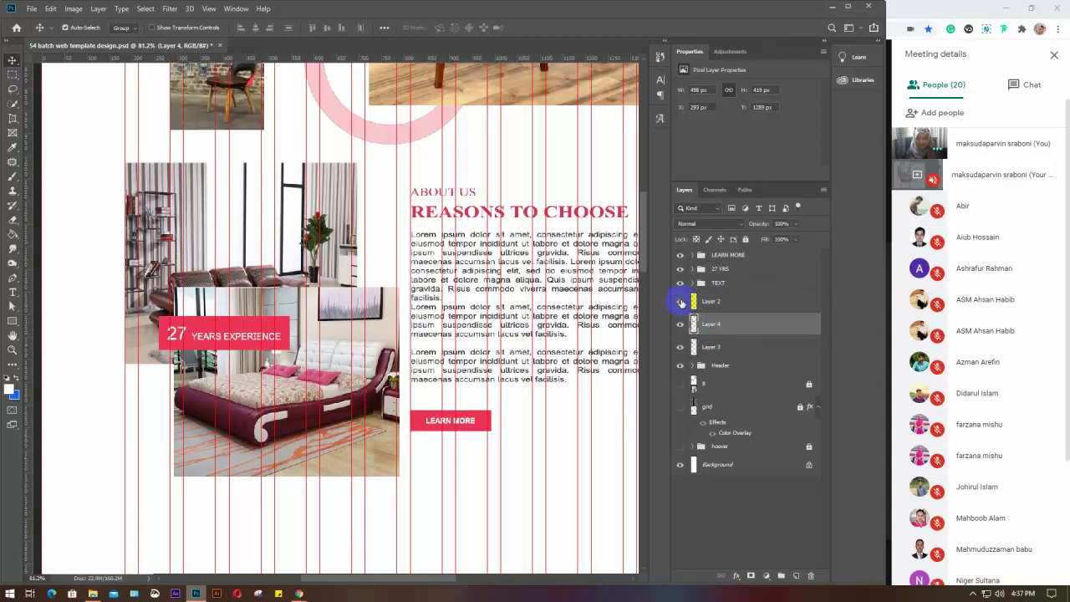
click(679, 347)
click(678, 347)
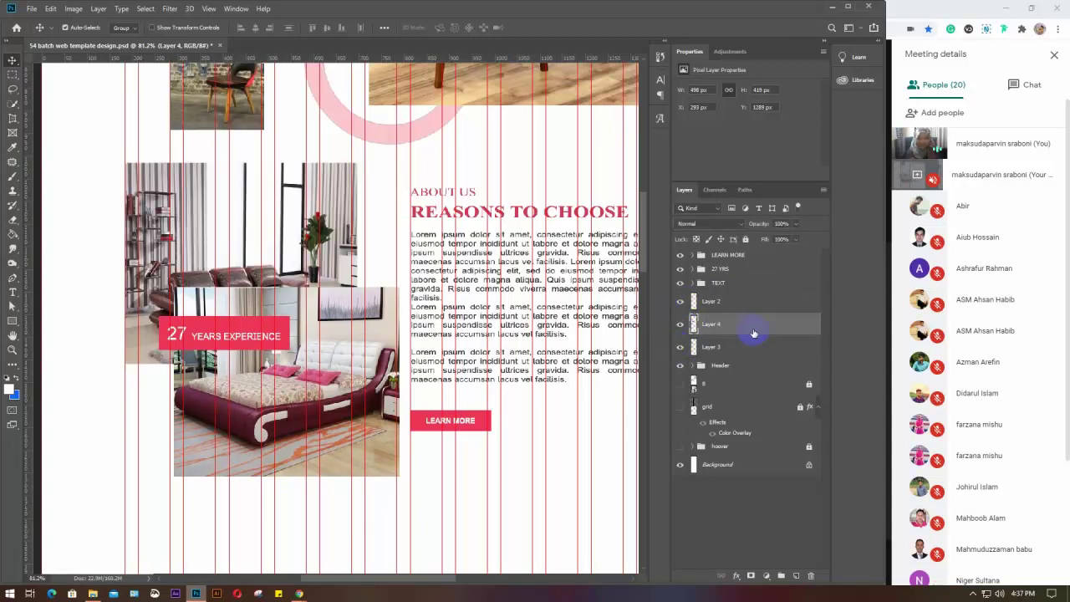
drag(742, 329, 740, 362)
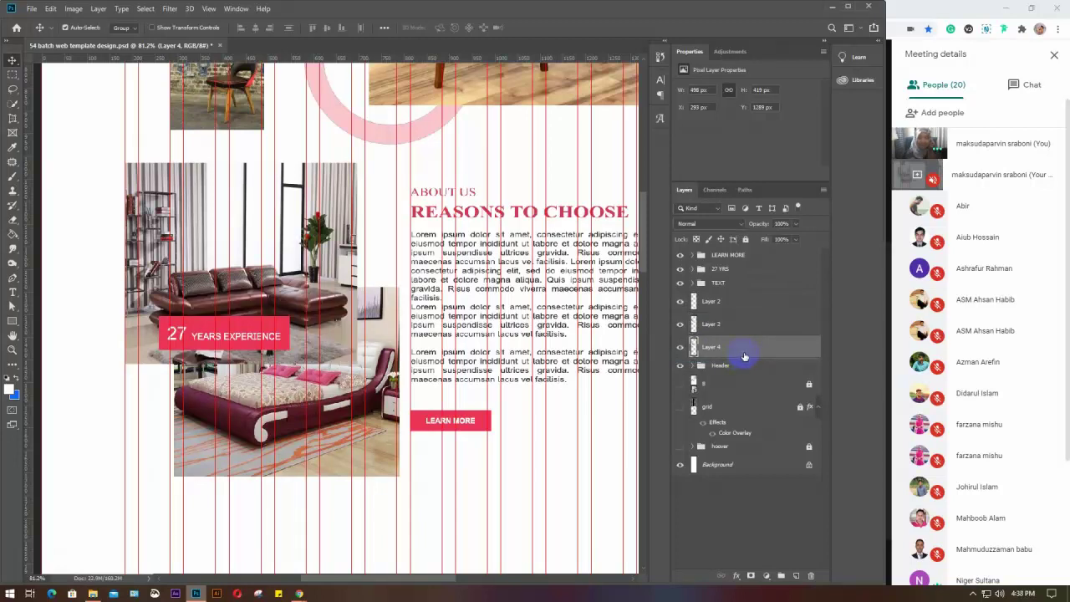
Step: Scale the bed picture proportionally to about 82%, keeping its lower corner beside the LEARN MORE button in place
key(ctrl+t)
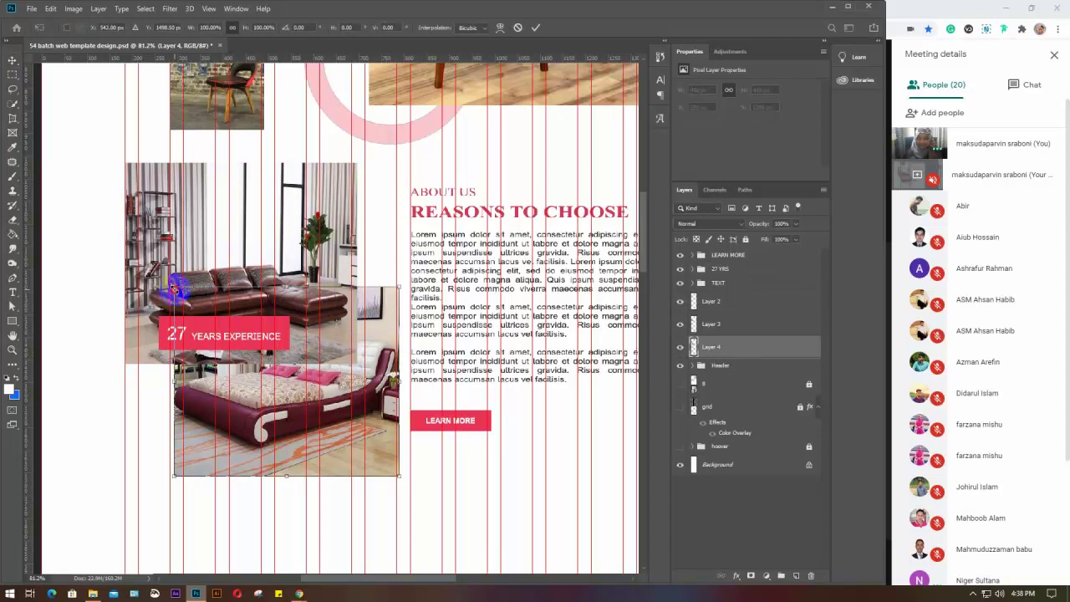
drag(173, 285, 212, 324)
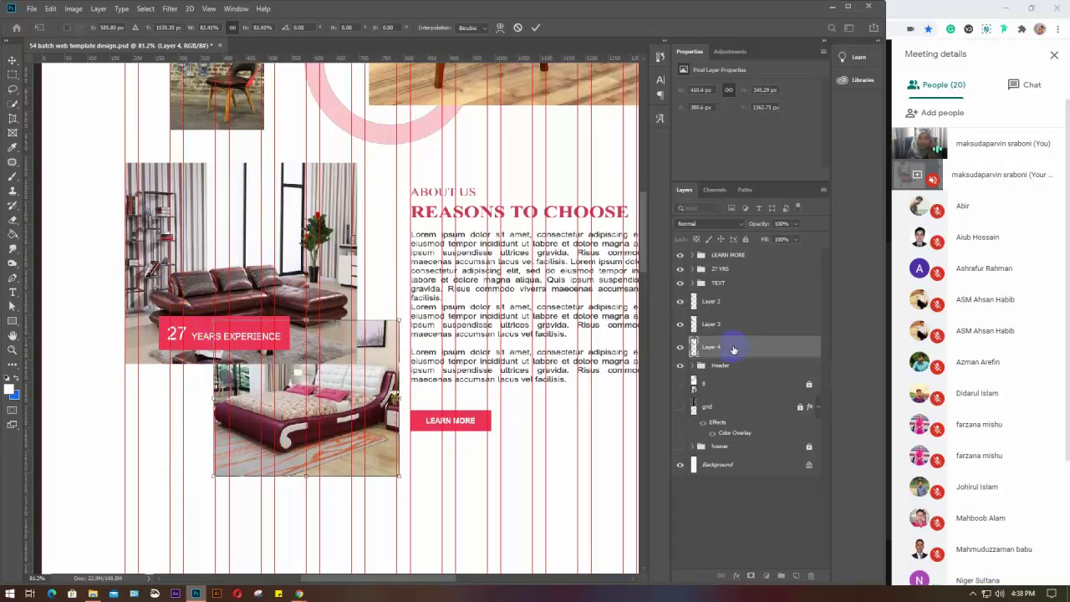
key(Return)
Step: Scale the sofa picture proportionally to about 84%, keeping its upper-left corner in place
click(717, 325)
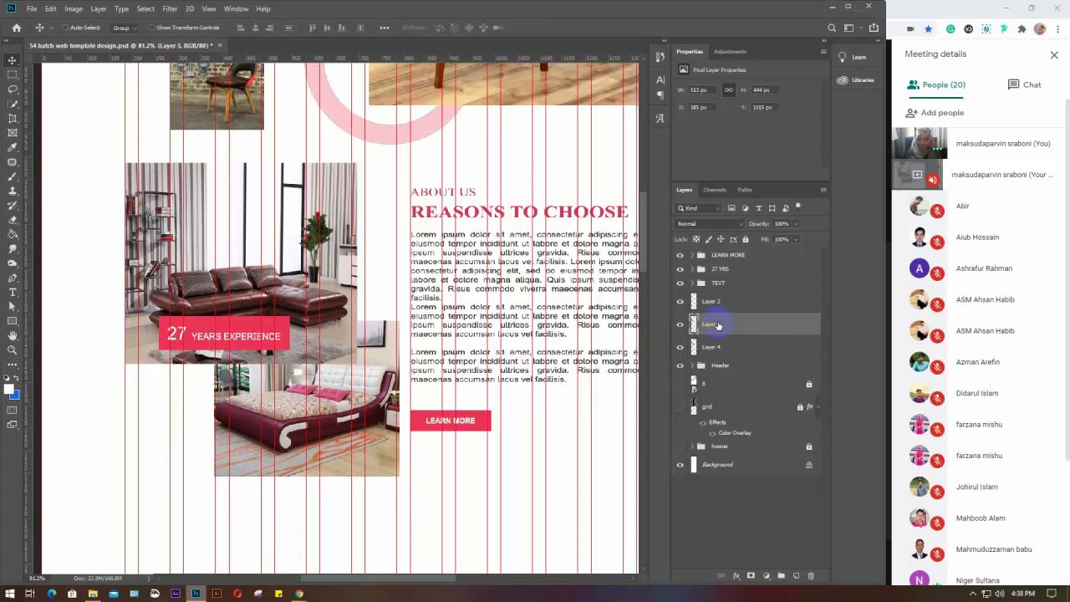
key(ctrl+t)
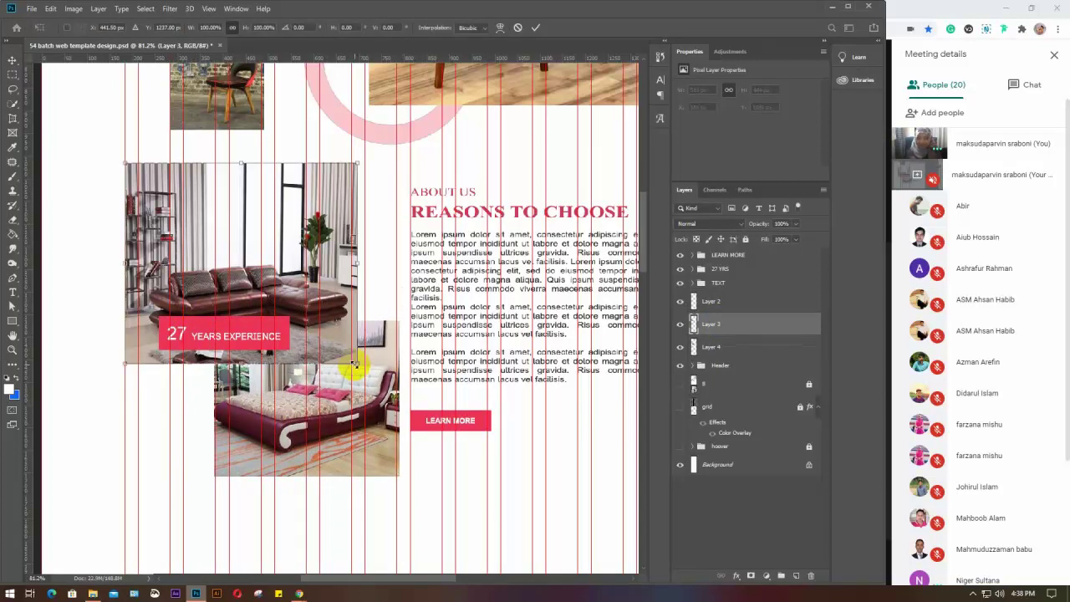
drag(356, 364, 323, 325)
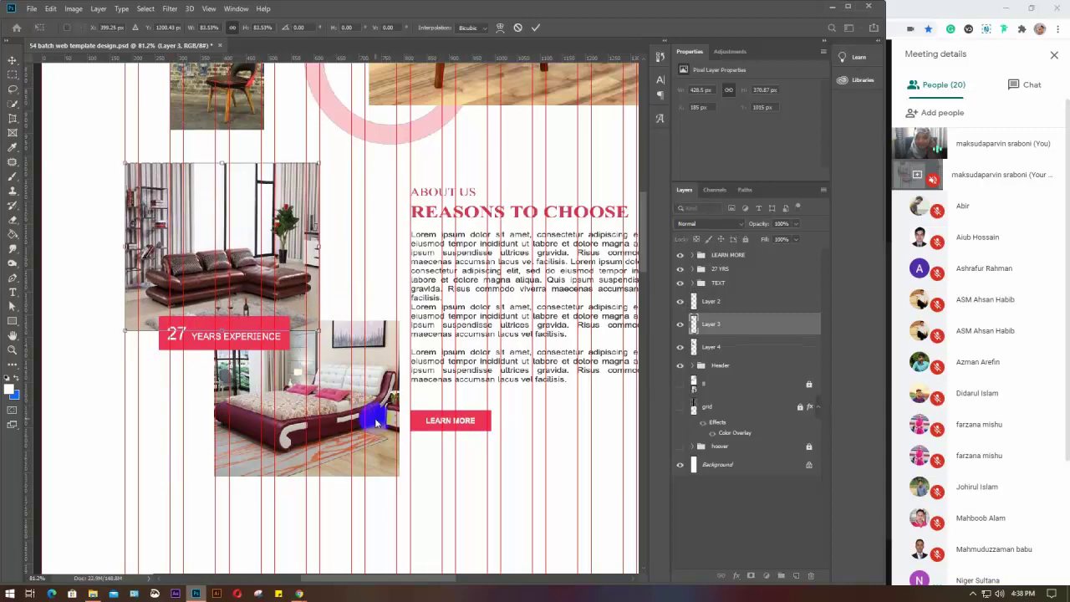
Step: Move the bed picture up and slightly left to about X 375 px, Y 1326 px, tucked under the sofa picture's corner
click(745, 348)
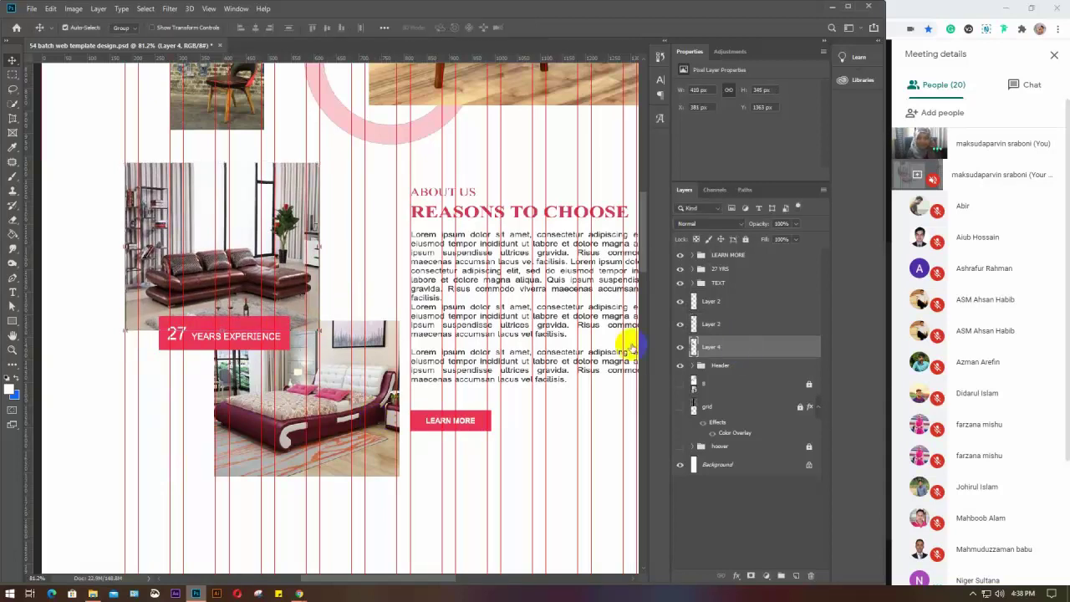
drag(387, 366, 387, 365)
key(ctrl+t)
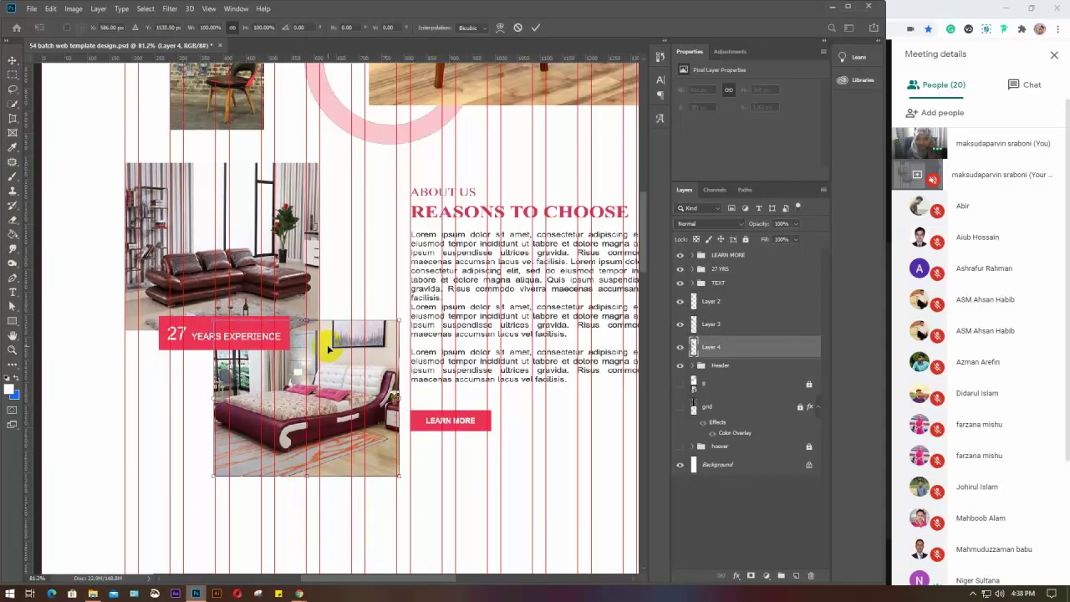
key(Left)
key(Left)
key(Left)
key(Left)
key(Left)
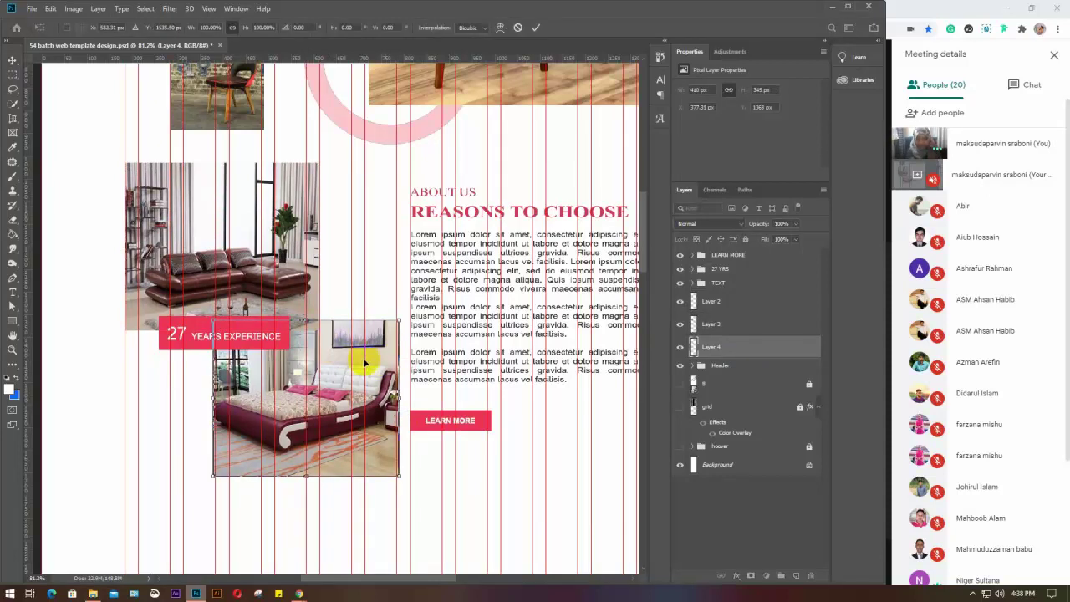
key(Left)
key(Left)
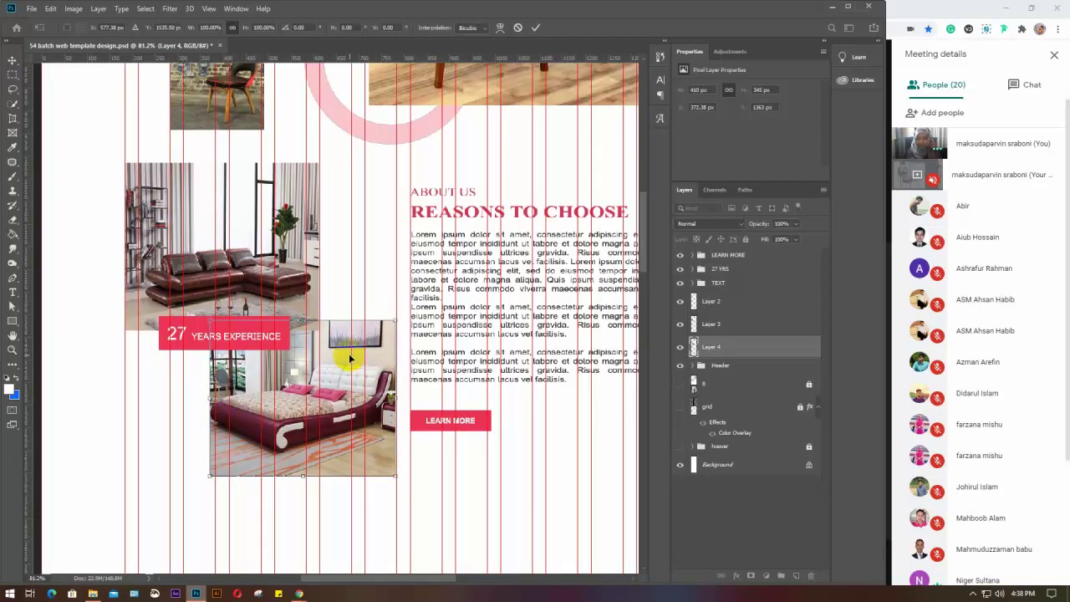
drag(348, 356, 344, 340)
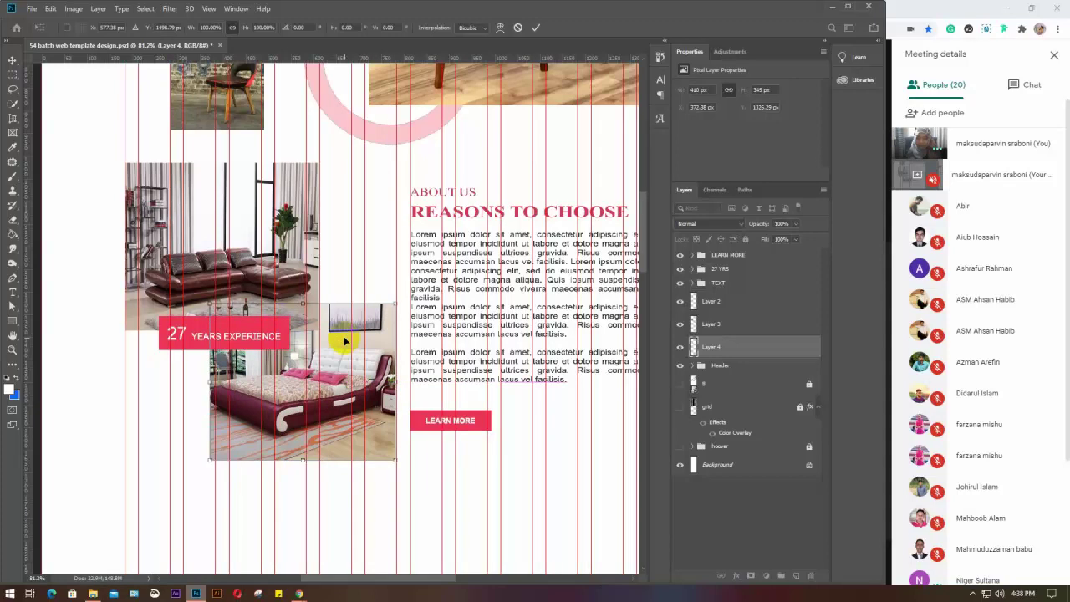
key(Right)
key(Right)
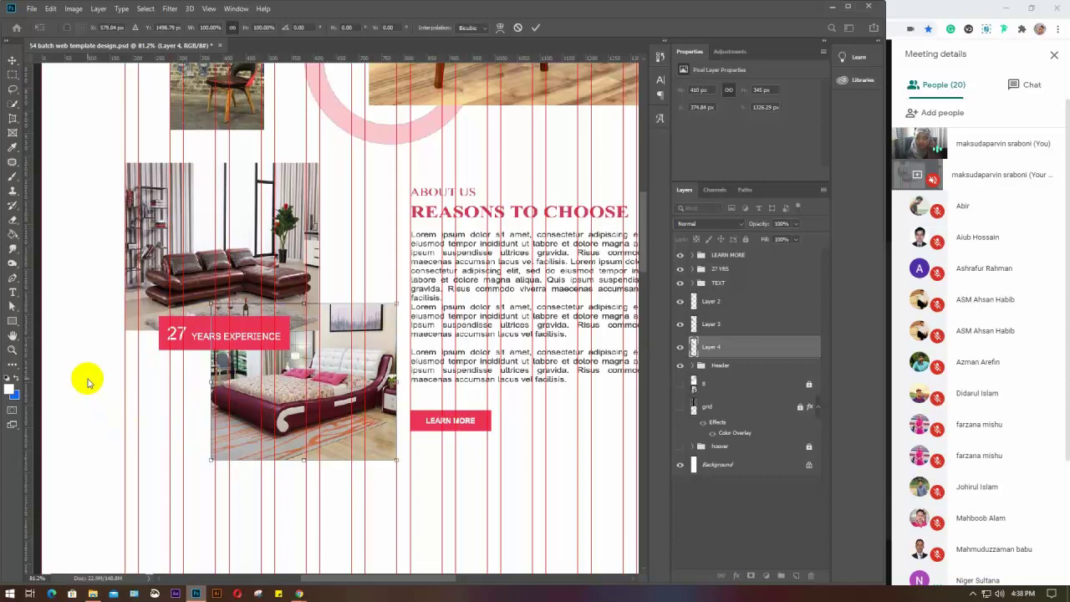
scroll(88, 382, down, 1)
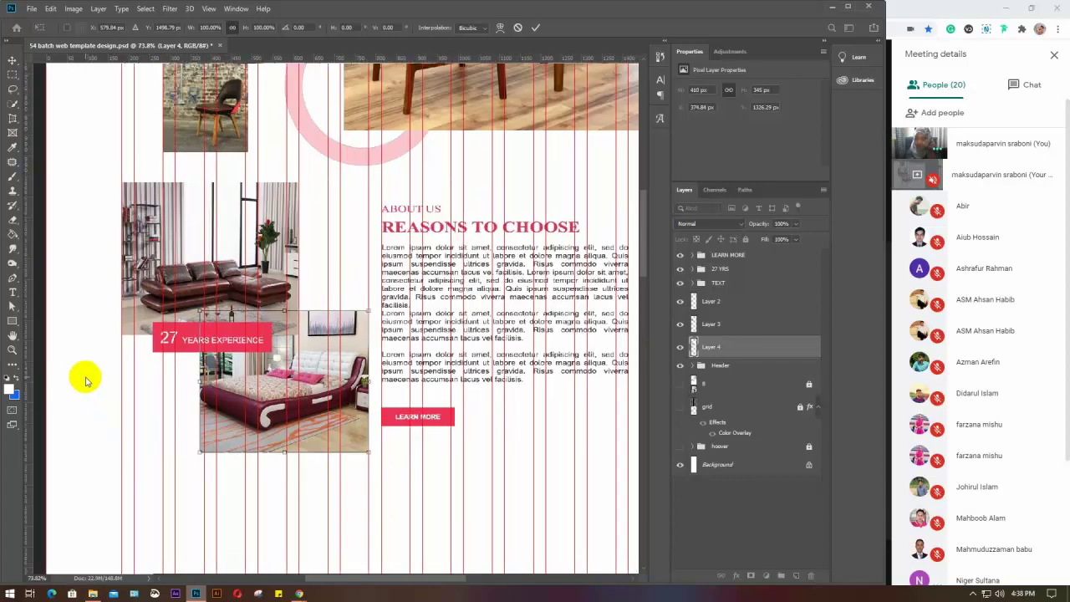
key(alt+space)
key(Escape)
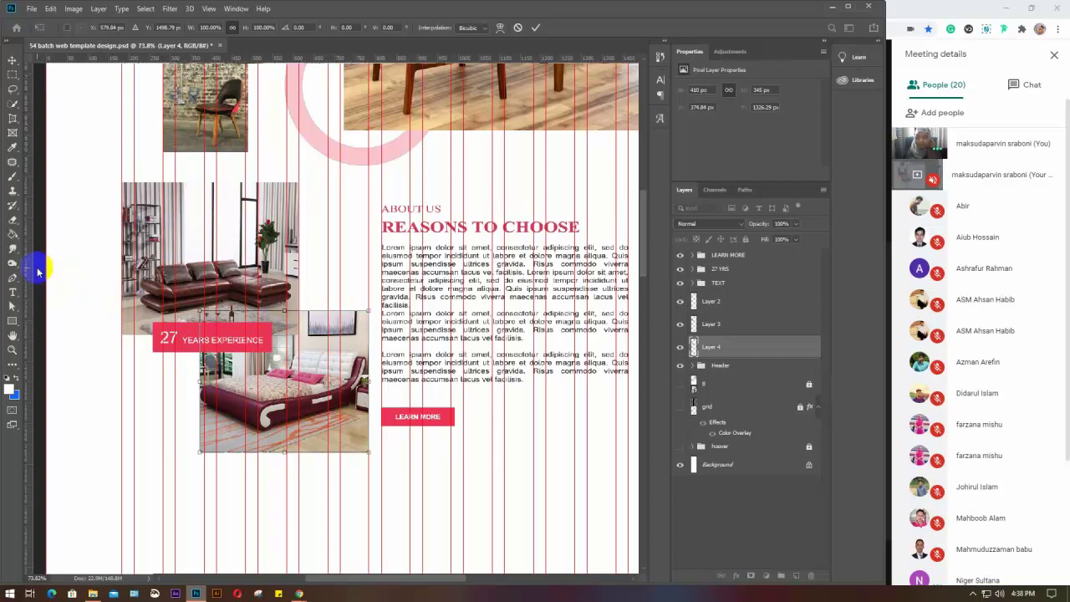
key(Return)
Step: Shift the sofa picture down slightly to Y 1018 px
drag(90, 315, 105, 296)
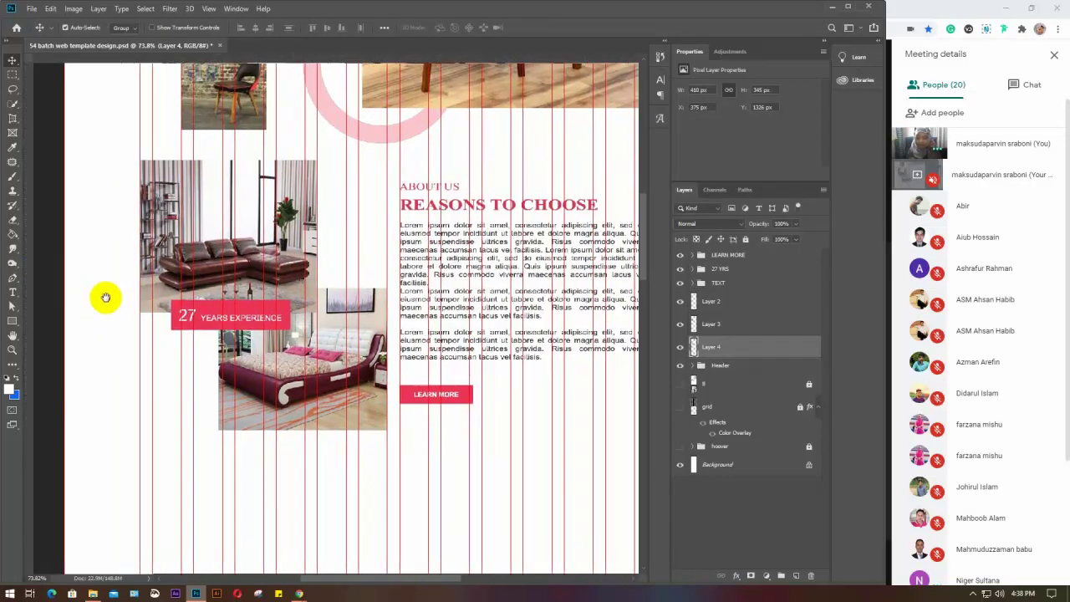
click(264, 231)
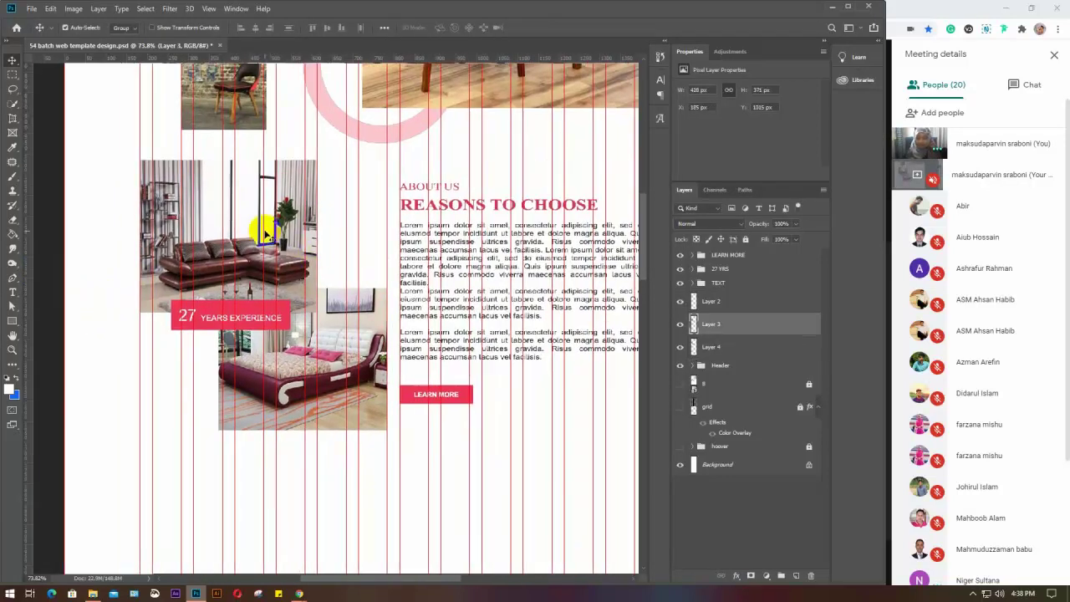
drag(264, 232, 266, 235)
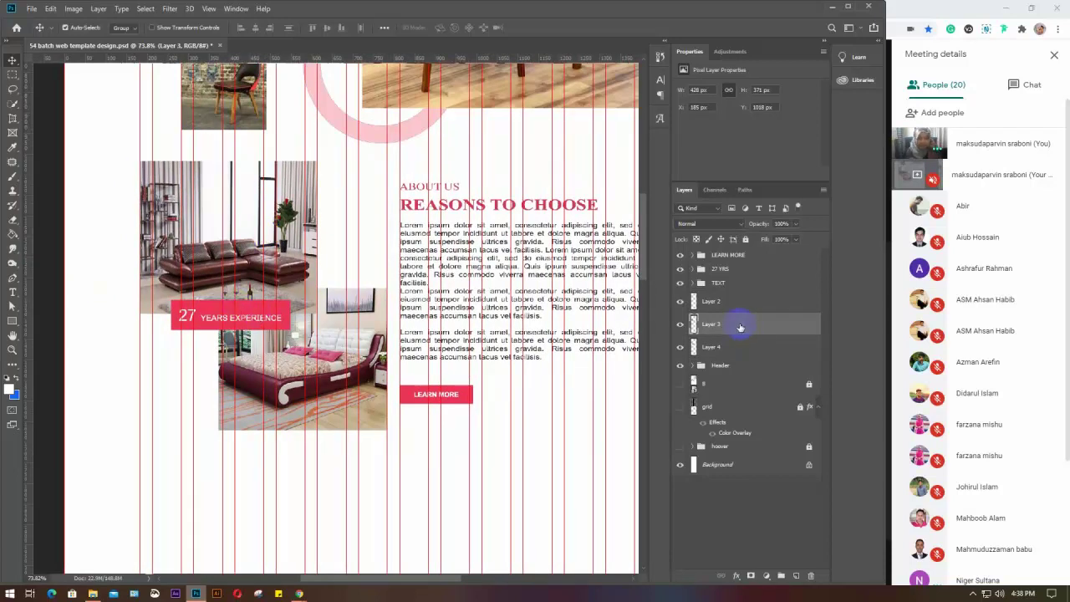
Step: Toggle the visibility of the chair picture's layer, Layer 2, to identify it and delete that layer
click(728, 302)
click(680, 302)
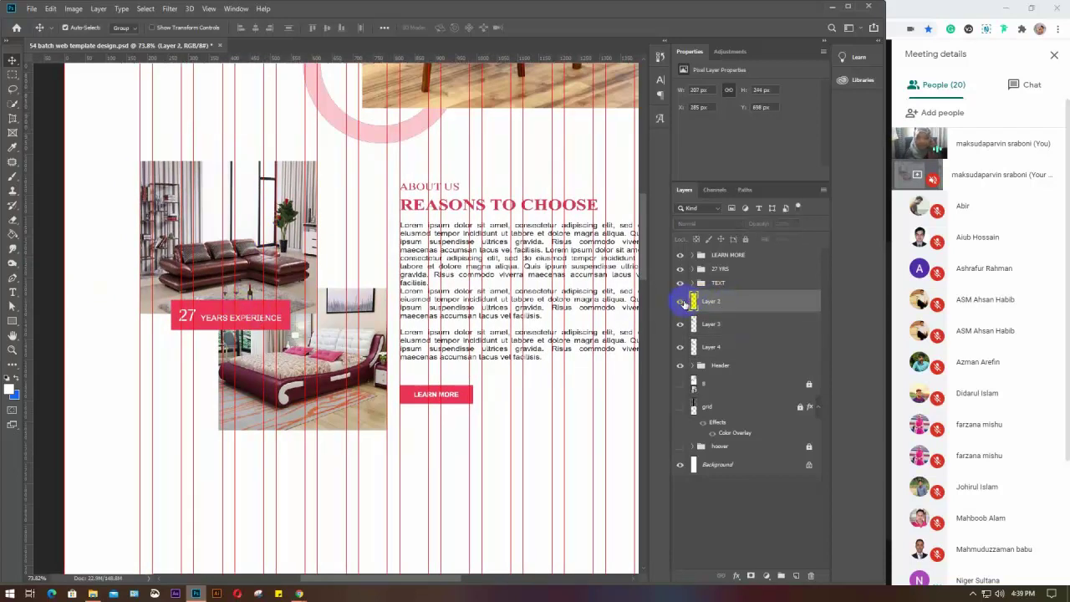
click(680, 302)
key(Delete)
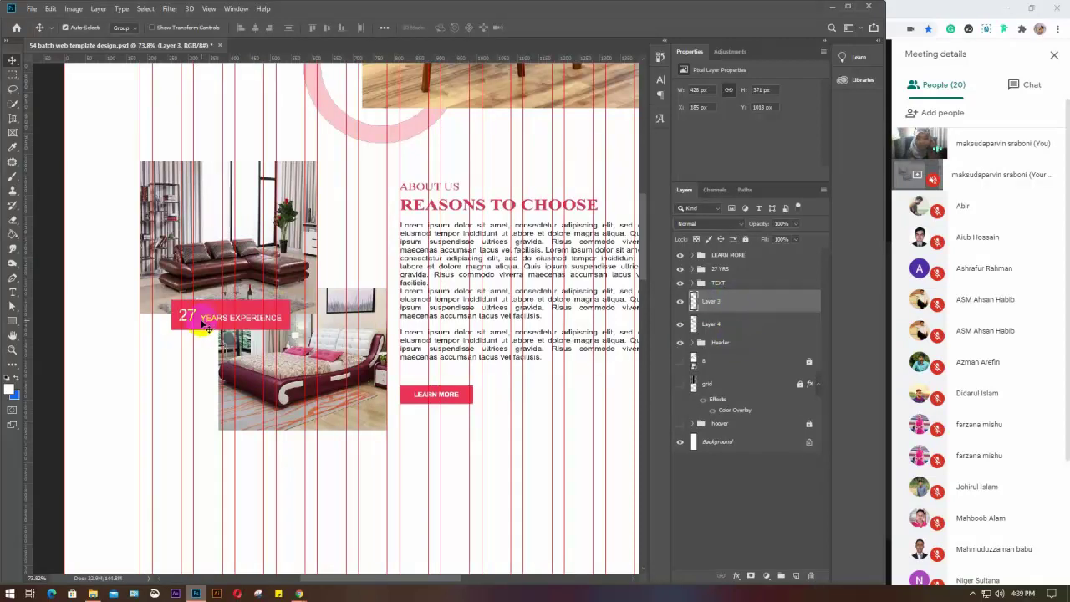
Step: Move the 27 YEARS EXPERIENCE badge over the overlap of the two pictures and shift the TEXT and LEARN MORE groups down slightly
drag(202, 345, 229, 302)
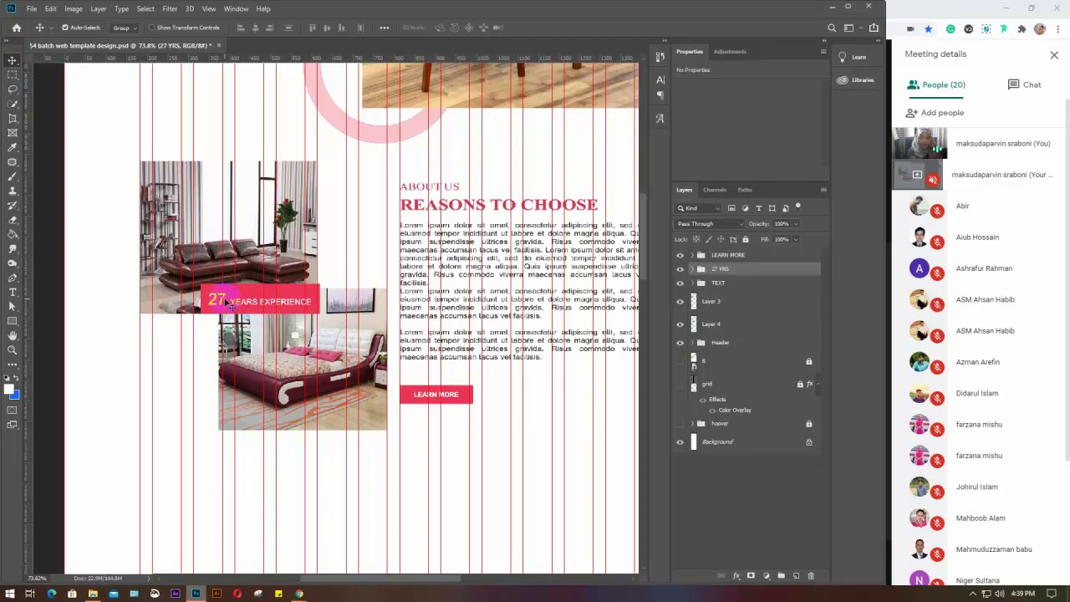
click(486, 386)
shift+click(423, 378)
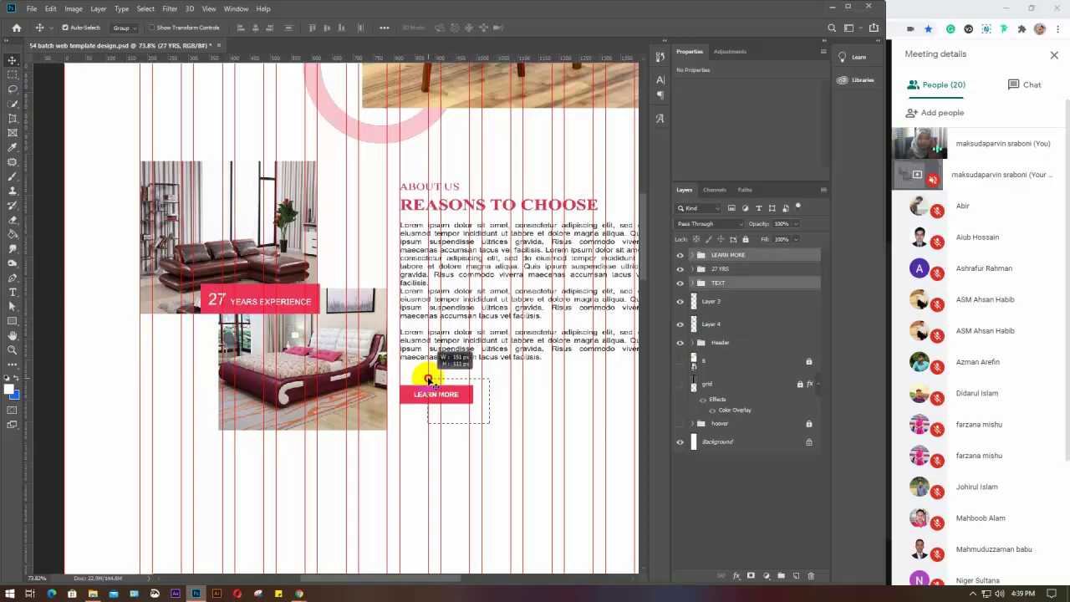
drag(427, 389, 420, 398)
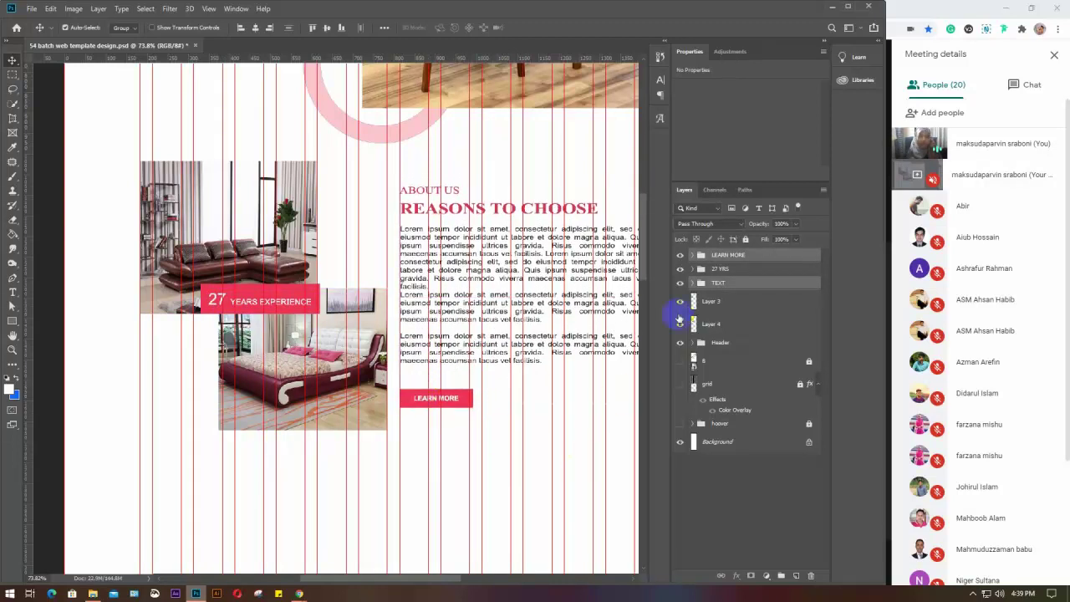
click(740, 270)
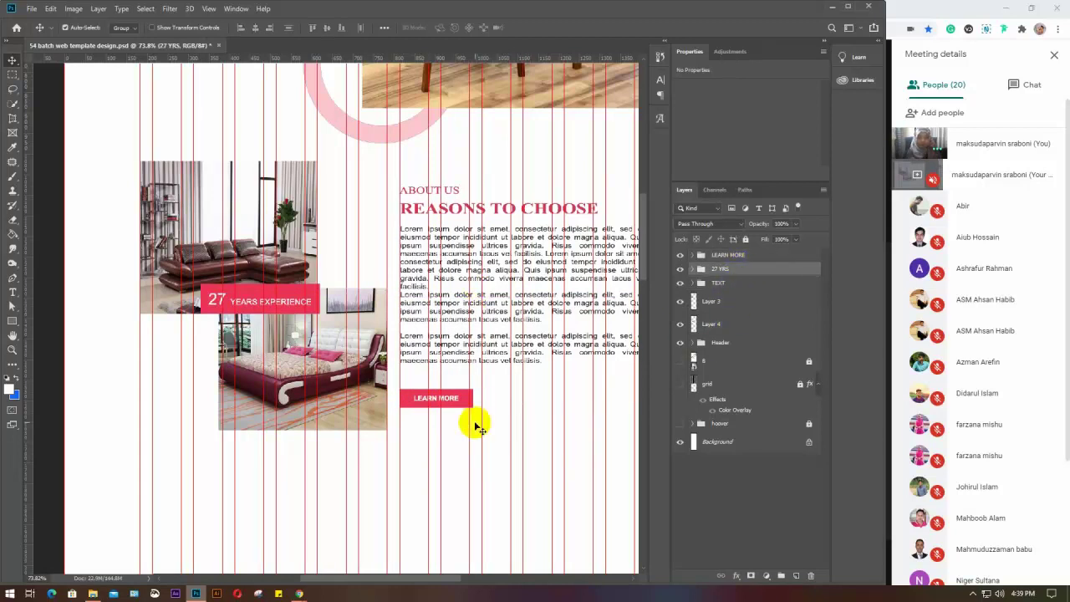
Step: Select all the About Us groups and both picture layers together and nudge them down for more space below the header
scroll(546, 304, down, 2)
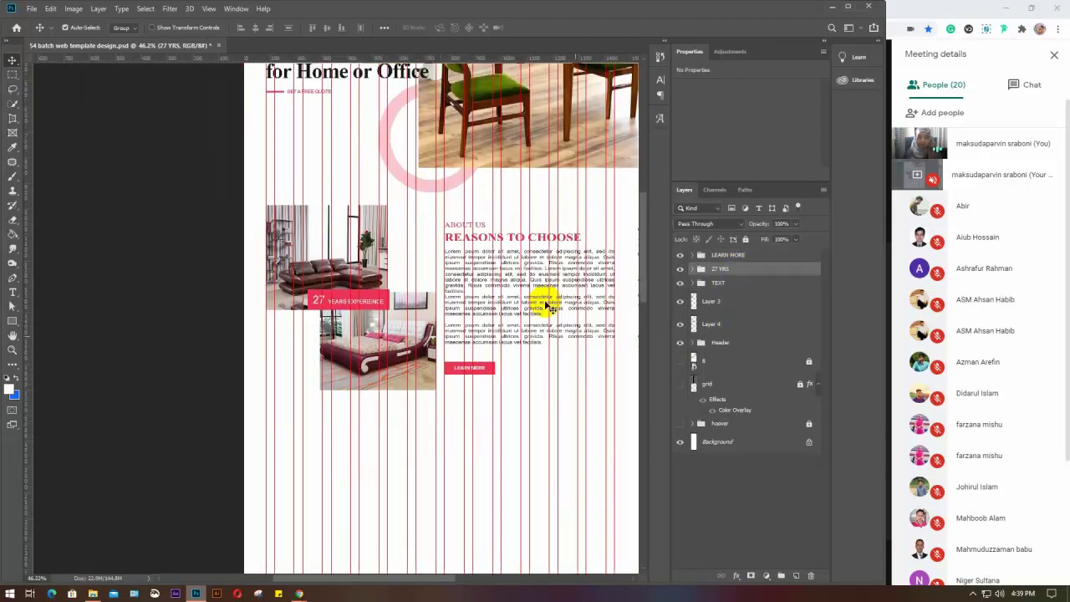
drag(513, 407, 430, 390)
drag(177, 184, 554, 428)
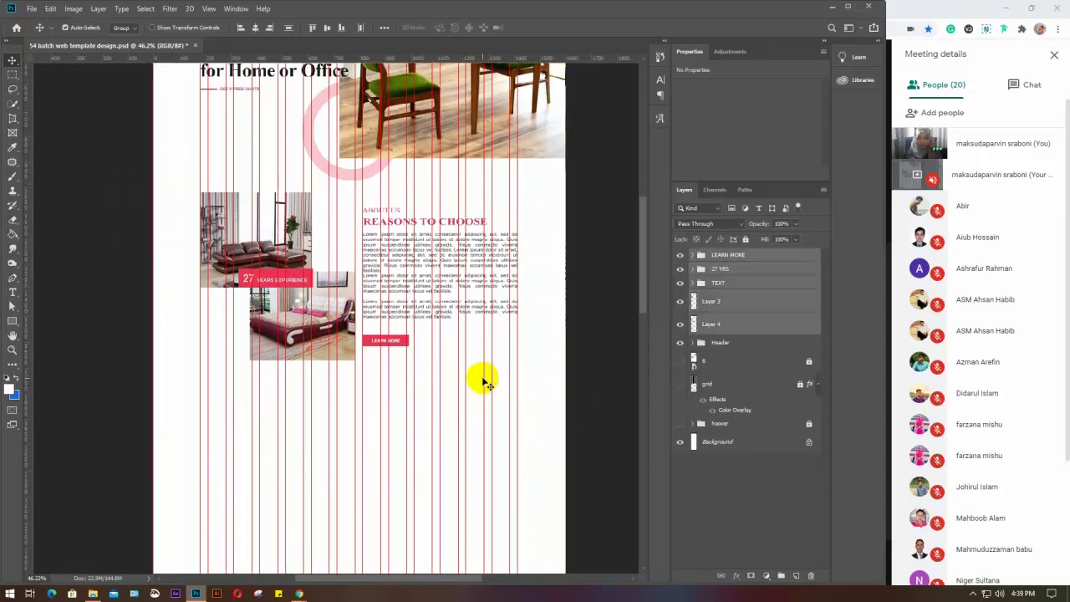
key(Down)
key(Down)
key(Down)
key(Down)
key(Down)
key(Down)
key(Down)
key(Down)
key(Down)
key(Down)
key(Down)
key(Down)
key(Down)
key(Down)
key(Down)
key(Down)
key(Down)
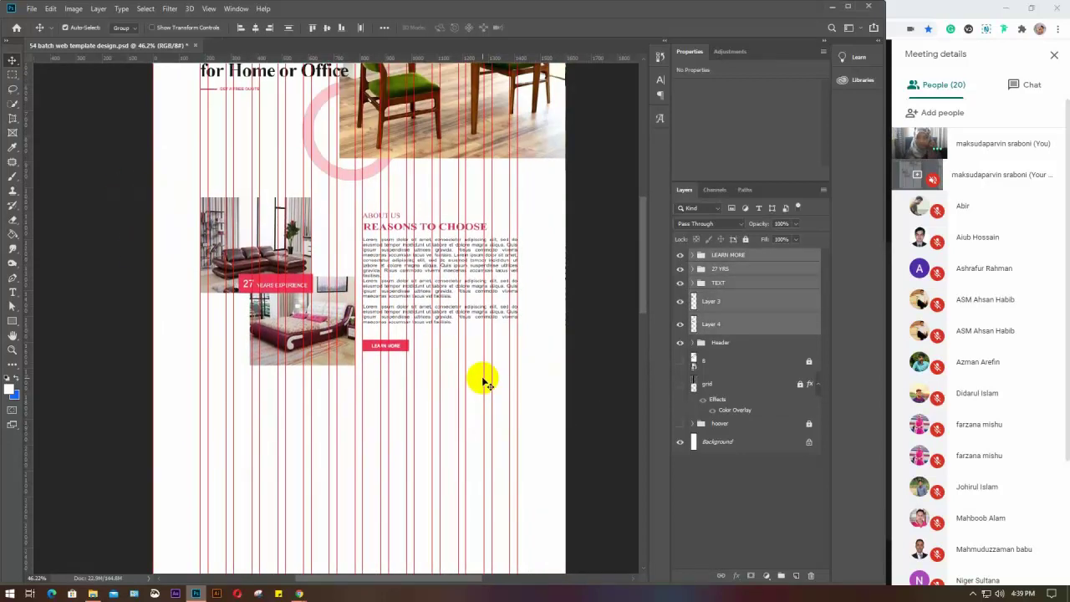
key(Down)
key(Down)
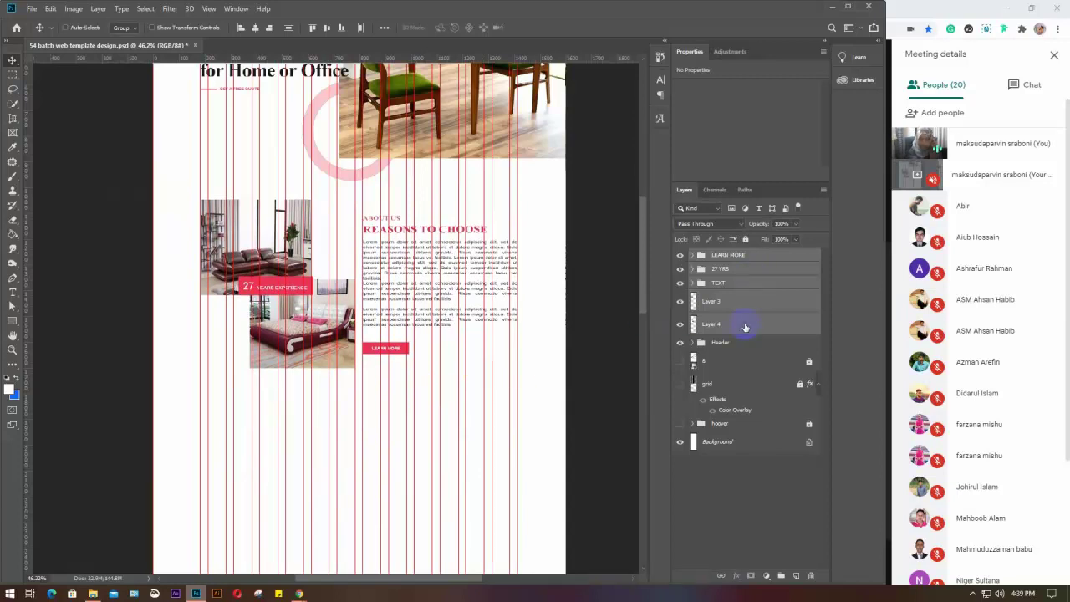
Step: Group the selected about-section layers as "ABOUT US" and rename the header group below it to "HEADER"
key(ctrl+g)
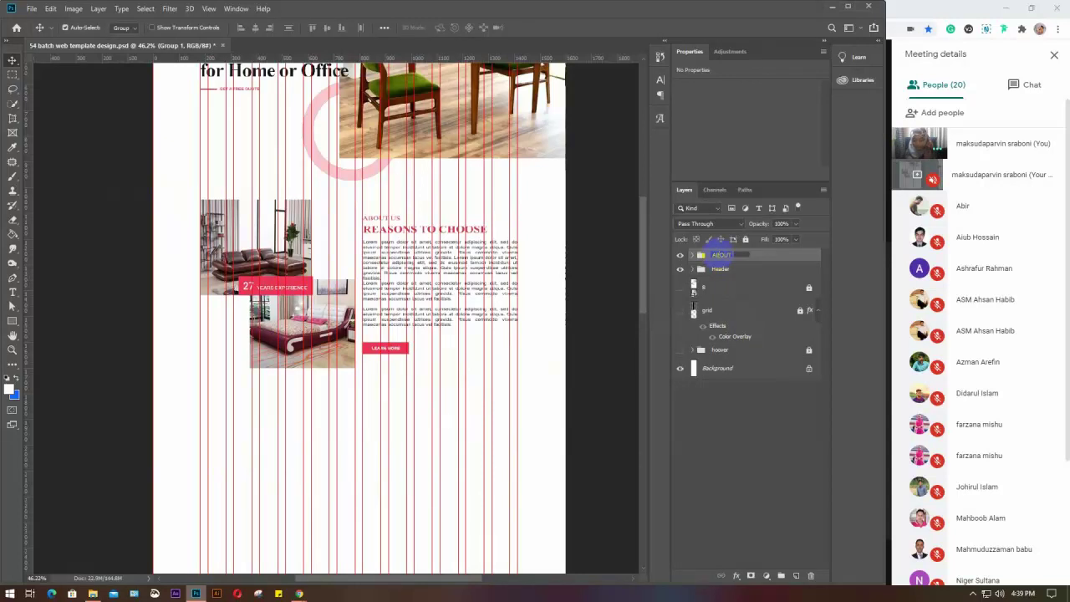
key(Return)
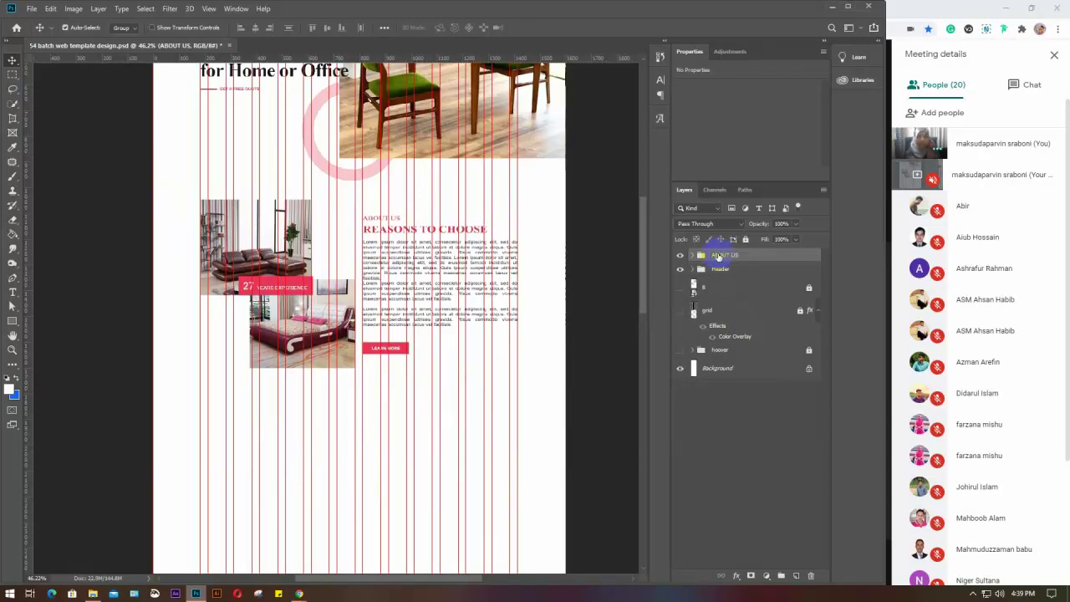
double_click(720, 270)
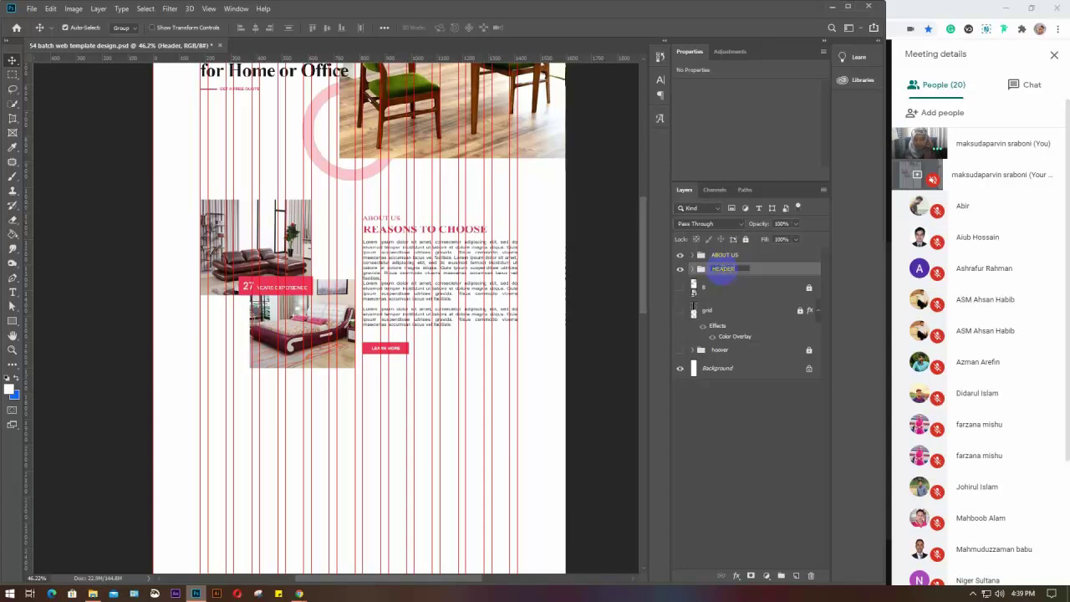
key(Return)
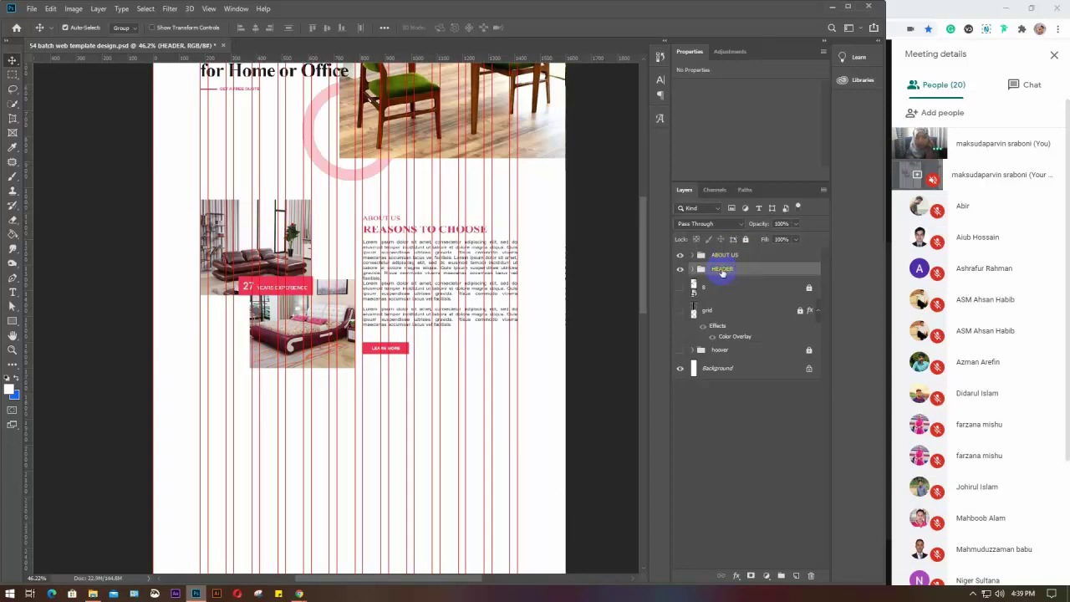
Step: Show the locked reference design layer beneath the HEADER group and inspect its "WHAT WE DO?" services section
click(679, 288)
scroll(430, 401, down, 3)
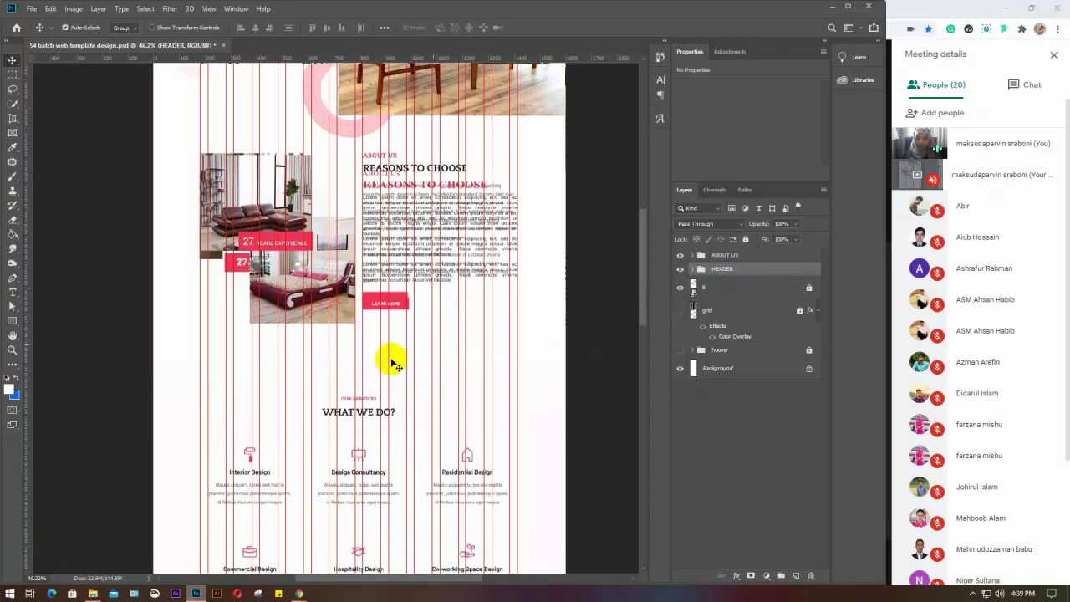
scroll(392, 364, down, 2)
scroll(389, 376, down, 5)
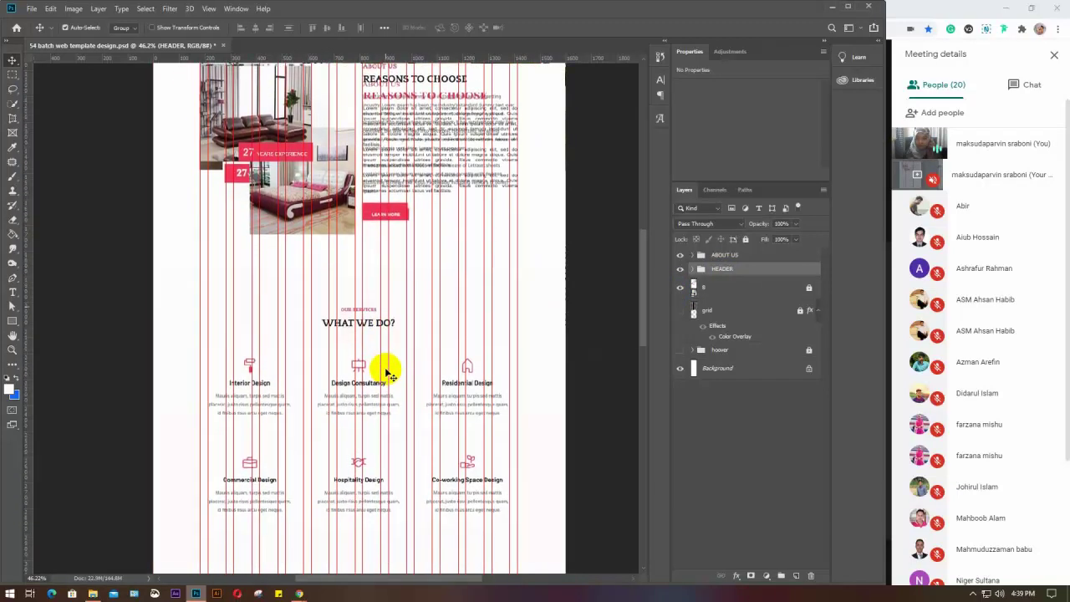
scroll(376, 405, up, 3)
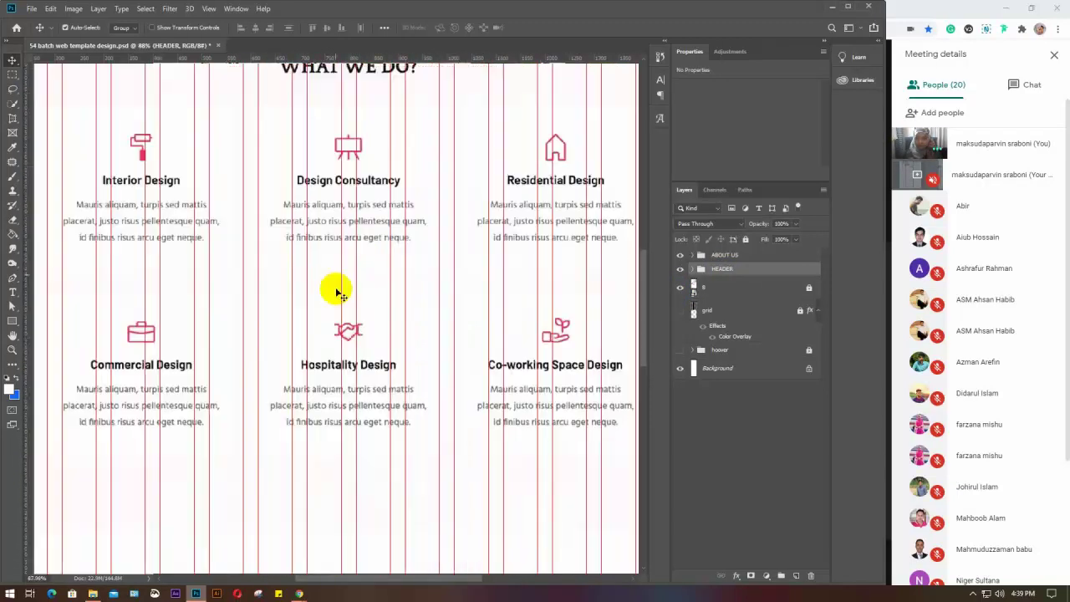
scroll(408, 269, down, 3)
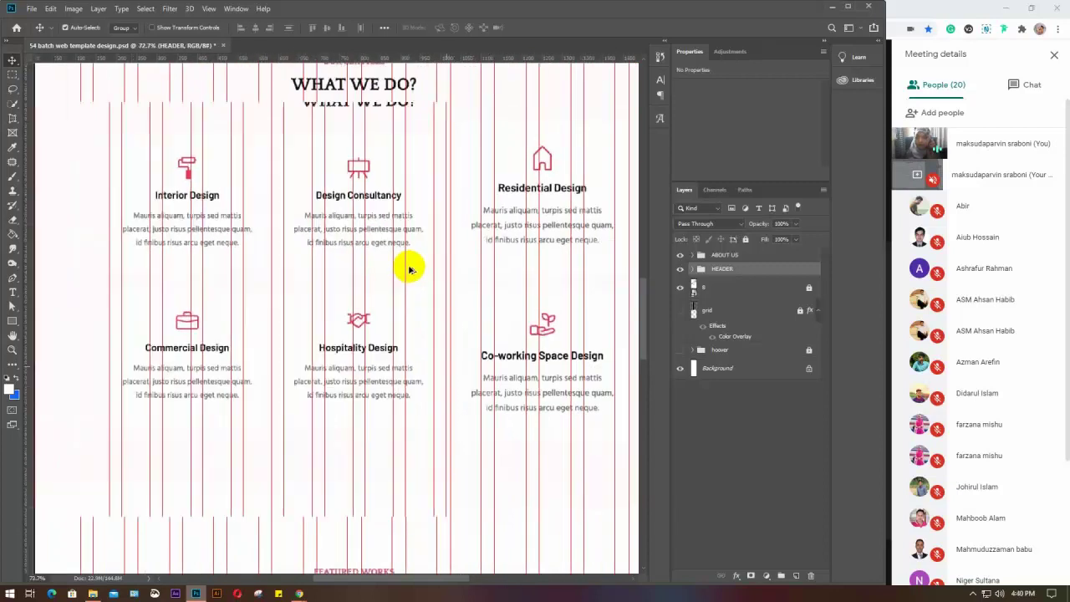
scroll(395, 251, up, 3)
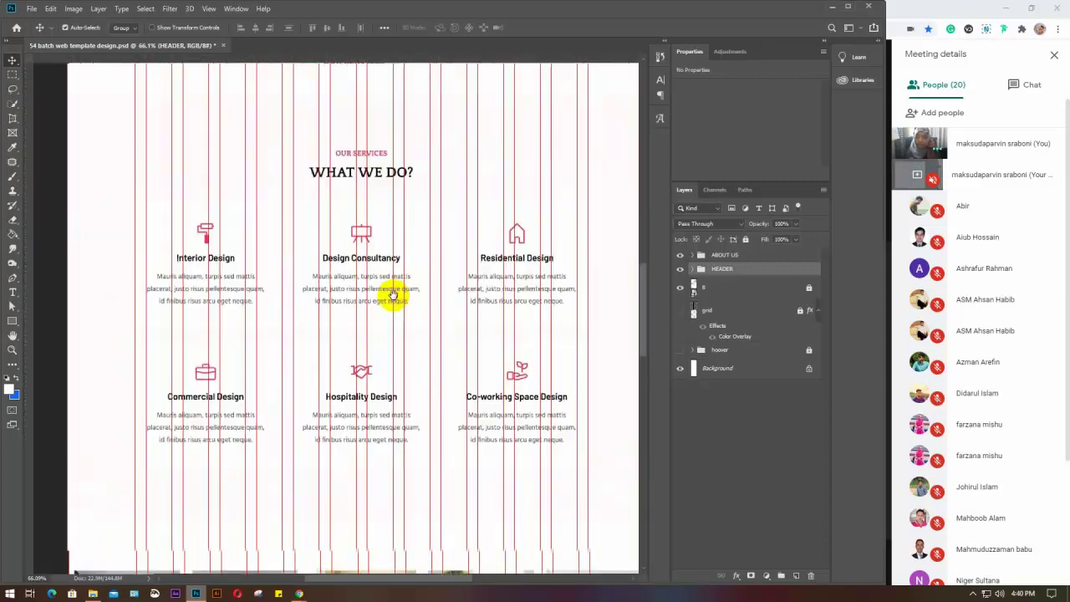
Step: Add a text layer reading "OUR SERVICES" above the reference services heading
click(12, 291)
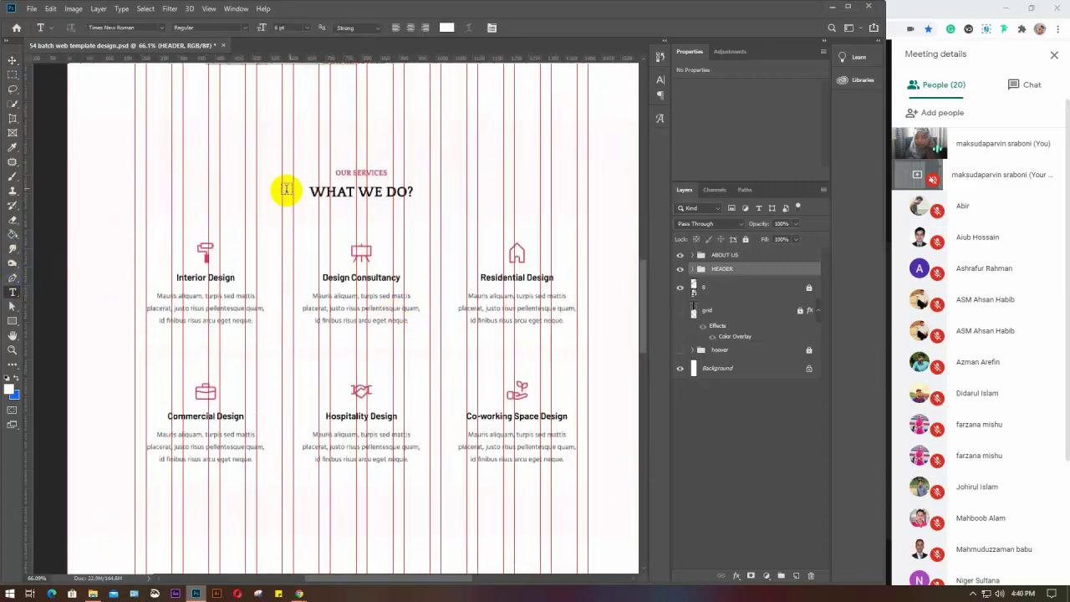
click(304, 122)
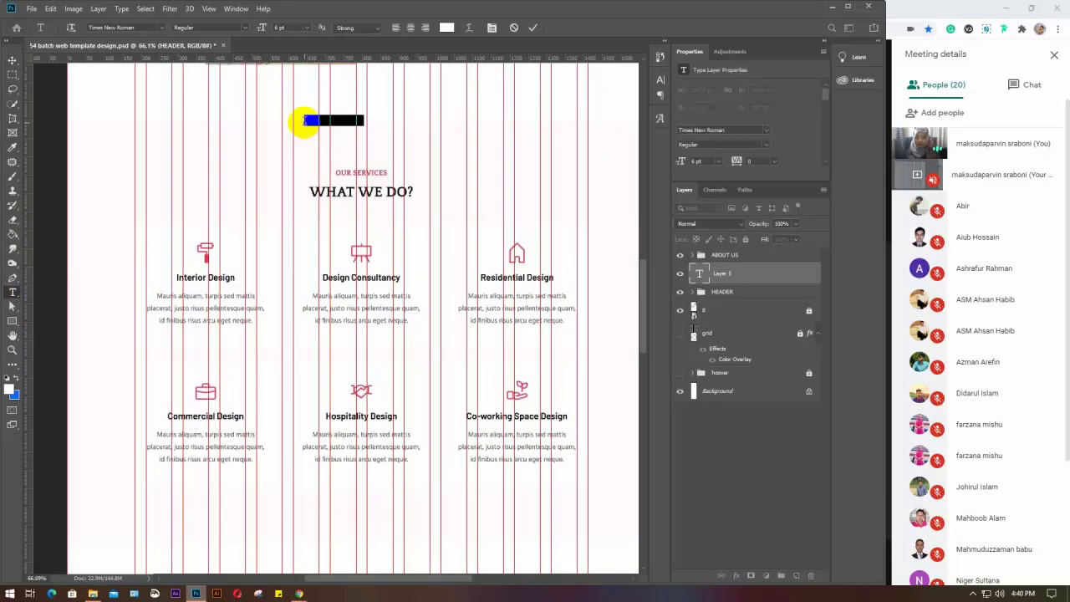
key(BackSpace)
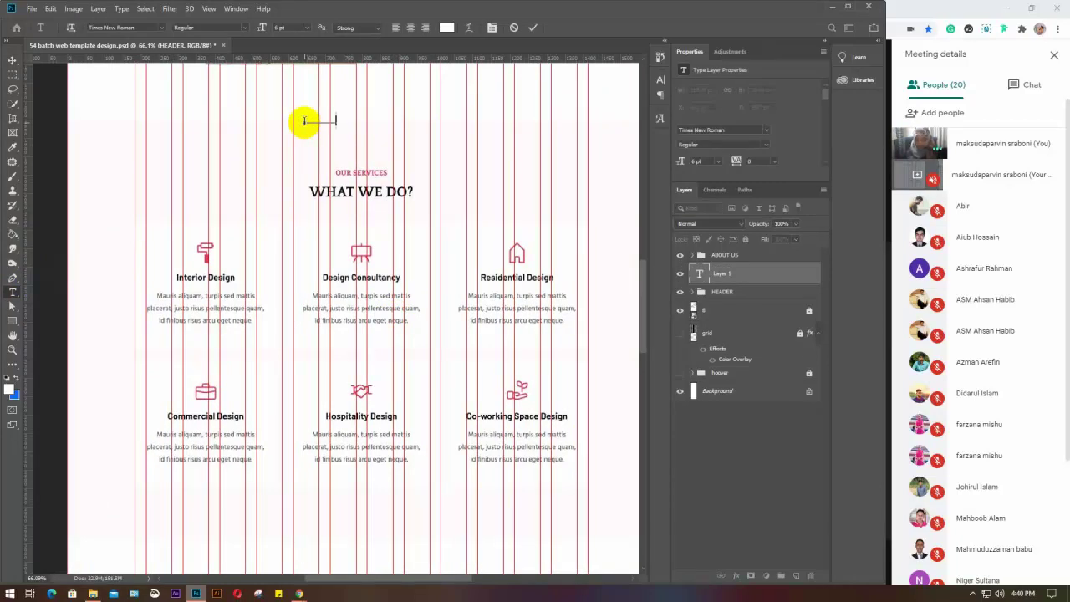
text(text)
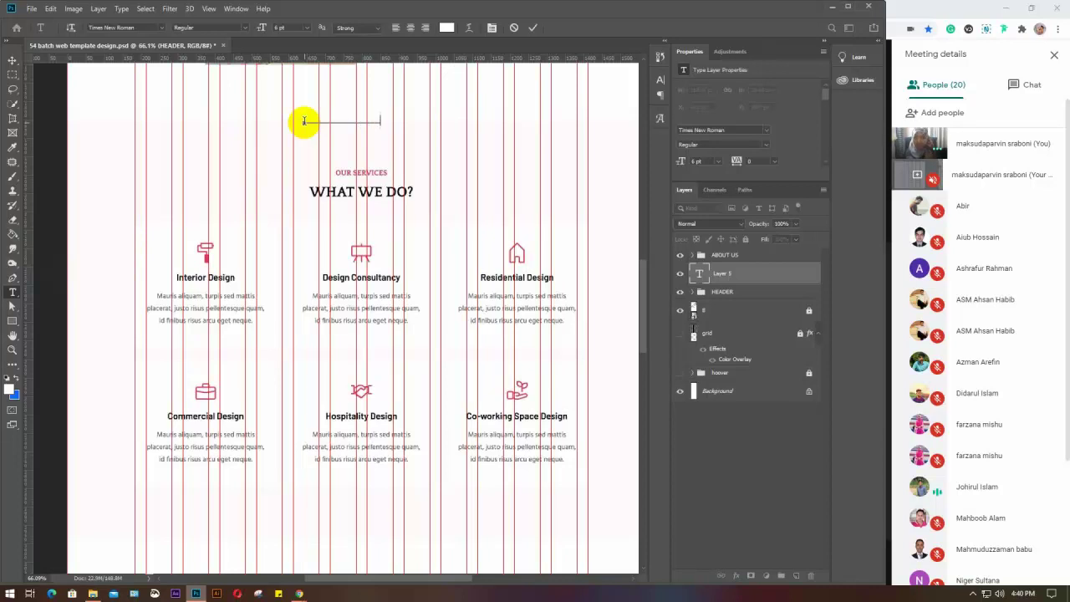
Step: Color the new "OUR SERVICES" text #e43854, sampled from the Interior Design icon, and make it Bold
drag(377, 120, 282, 120)
click(446, 28)
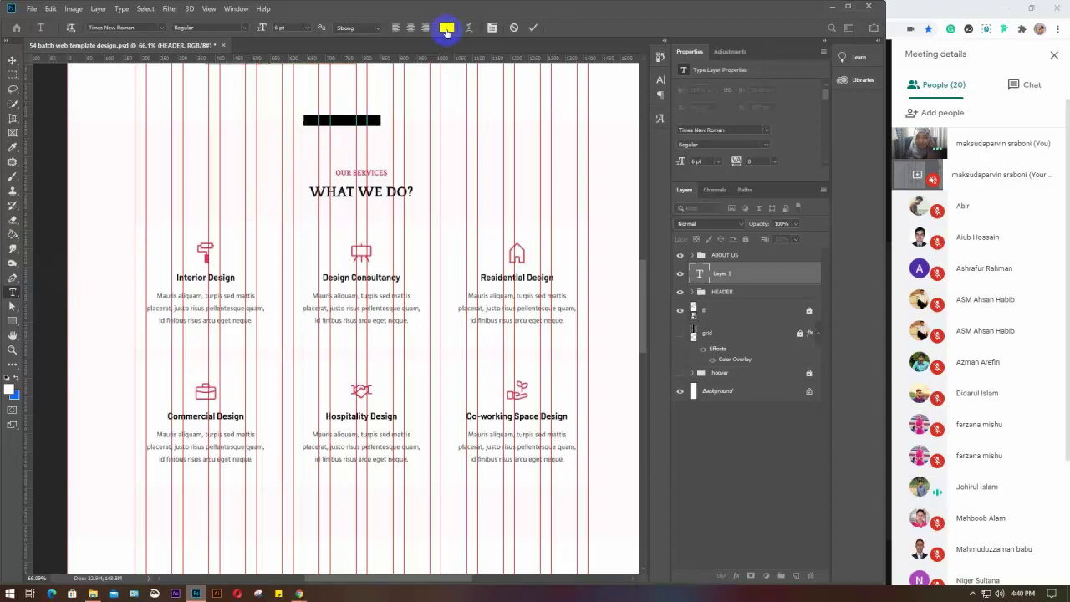
click(364, 173)
click(365, 176)
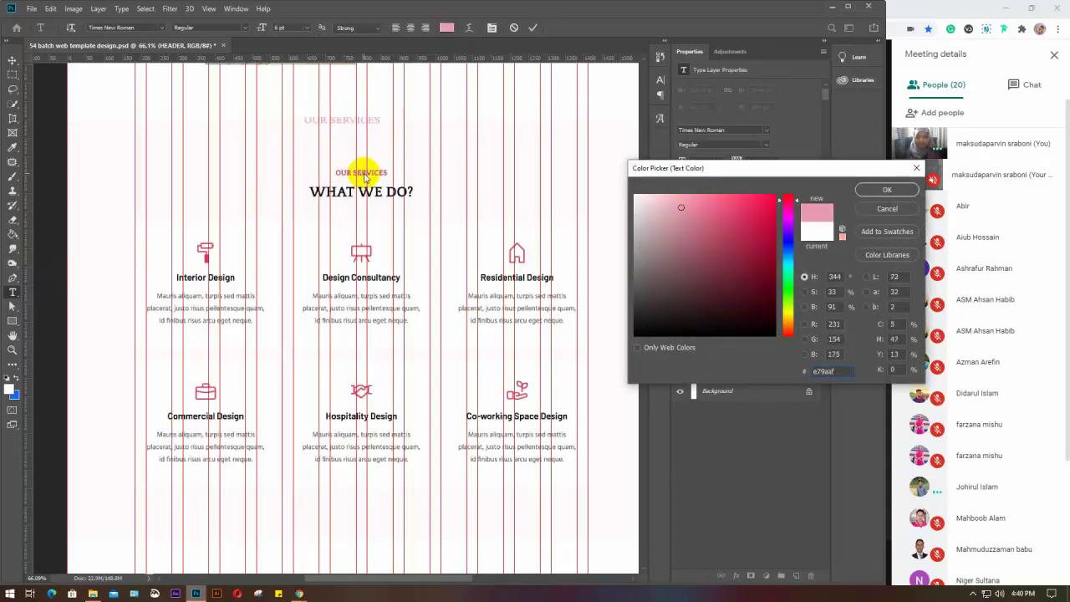
click(205, 256)
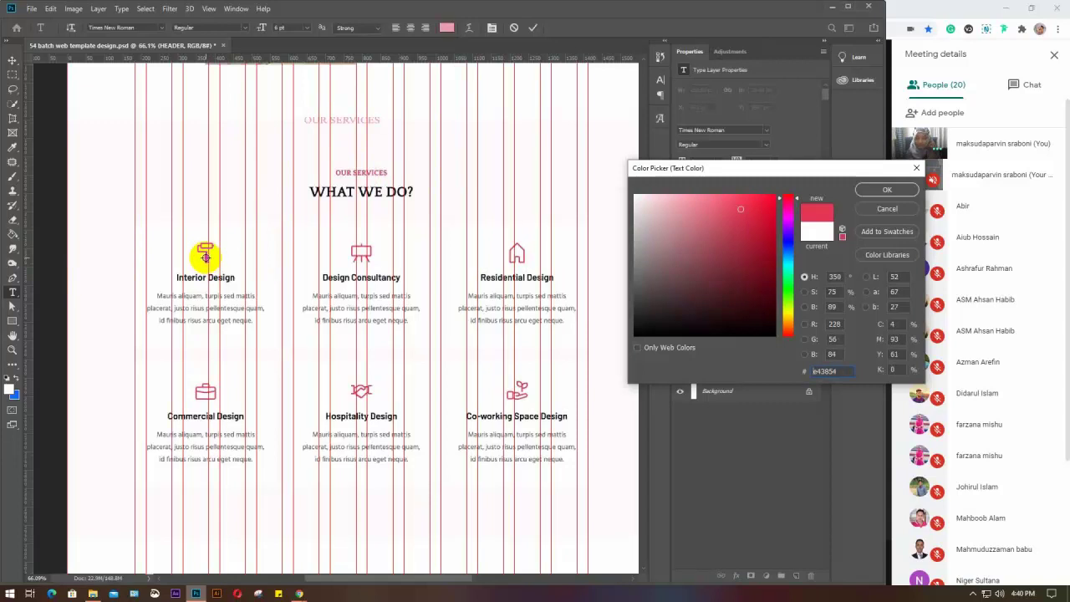
click(886, 191)
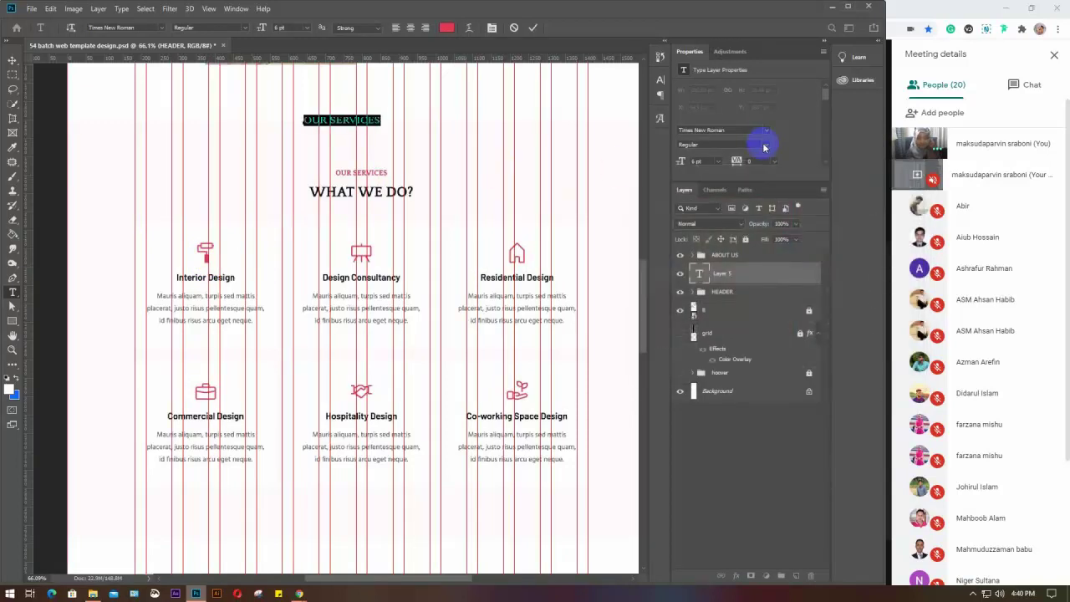
click(763, 148)
click(711, 170)
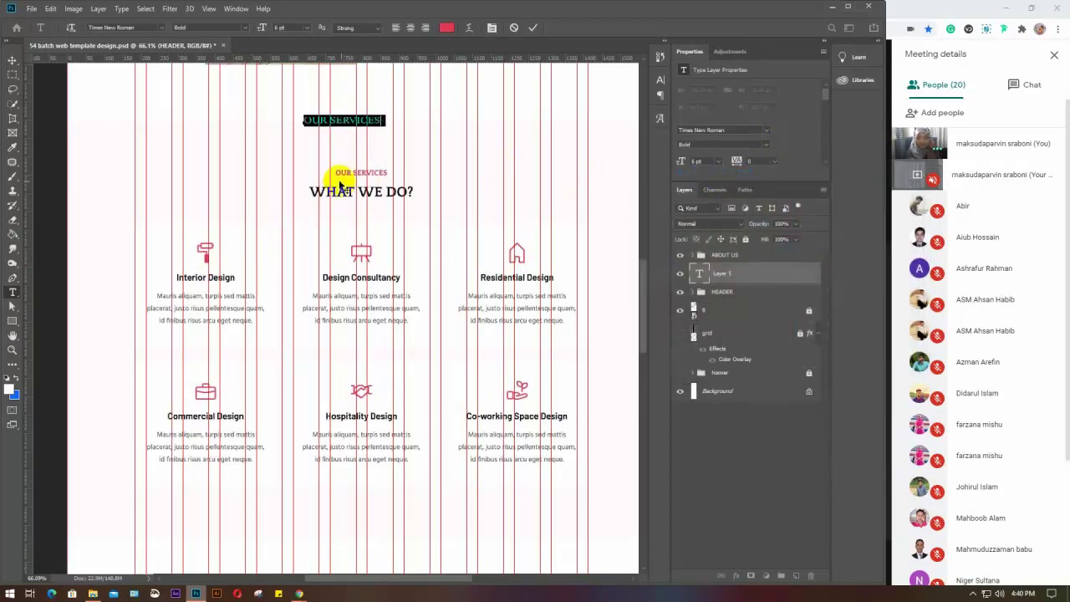
click(535, 76)
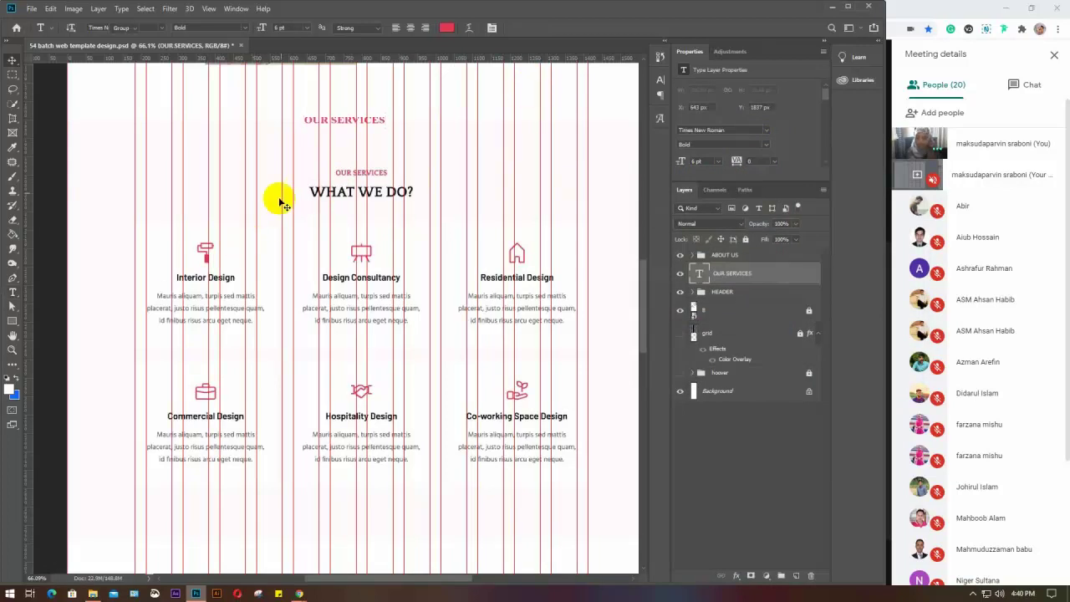
Step: Add a second text layer reading "WHAT WE DO?" just below the new "OUR SERVICES" text
right_click(13, 292)
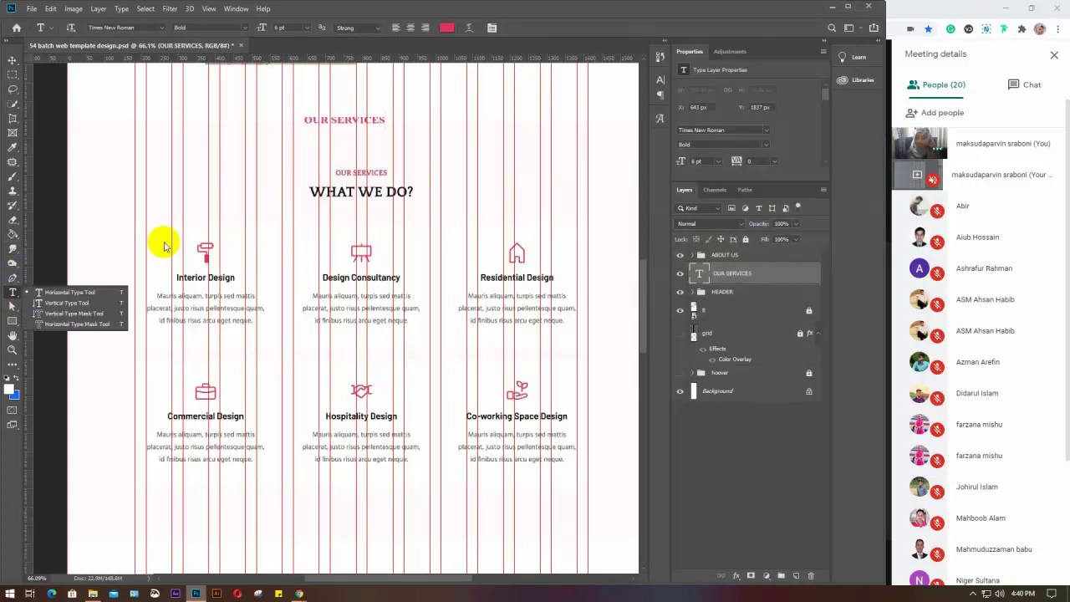
click(274, 146)
click(274, 146)
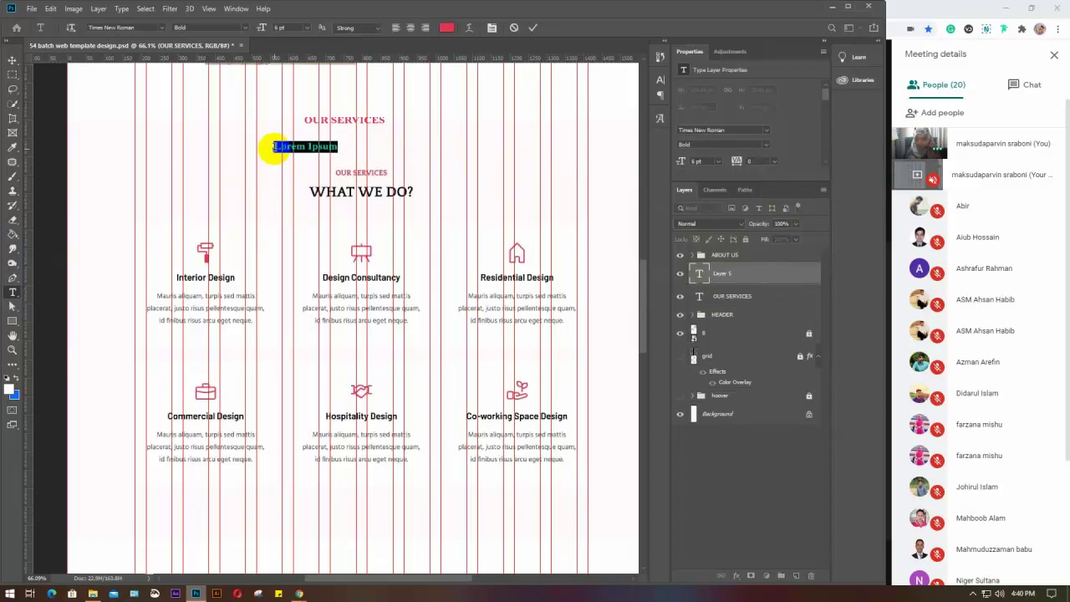
text(WHA)
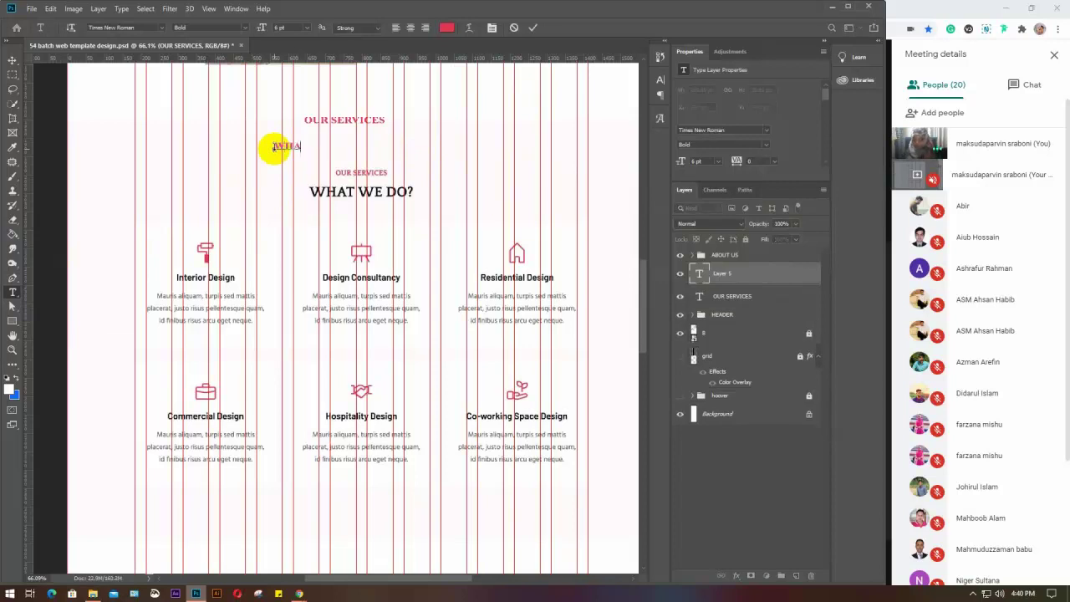
text(T W)
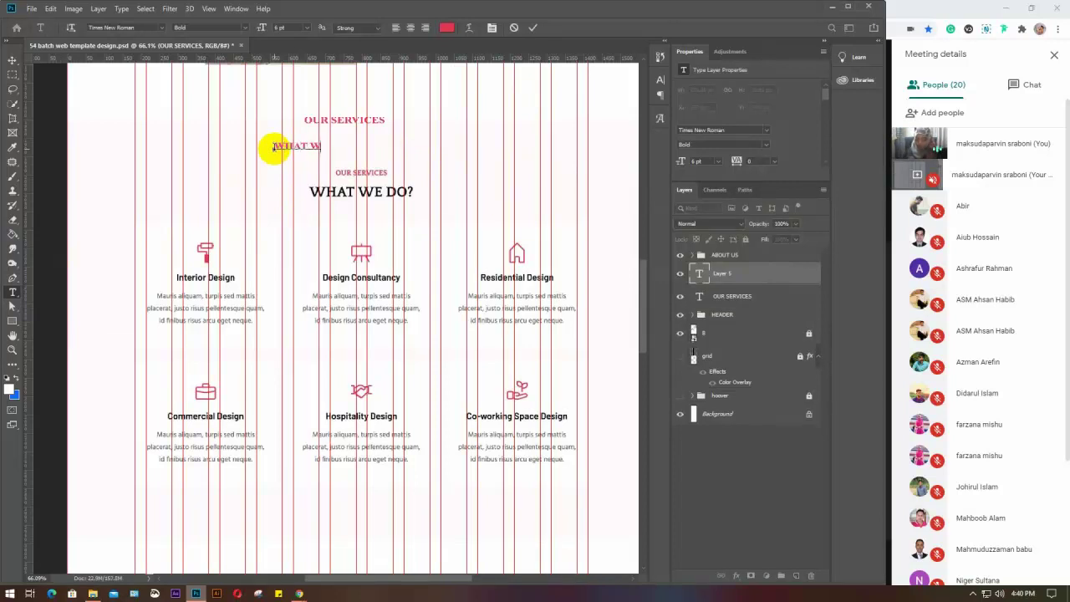
text(E DO)
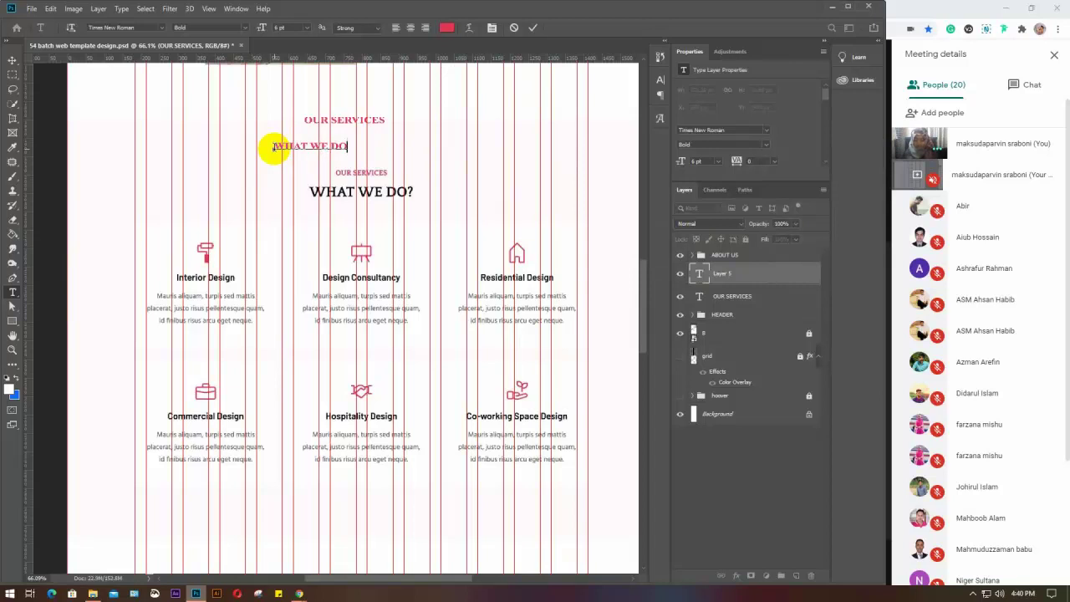
text(?)
Step: Color the new "WHAT WE DO?" text #242225, sampled from the reference heading, and set its size to 10 pt
drag(271, 147, 410, 147)
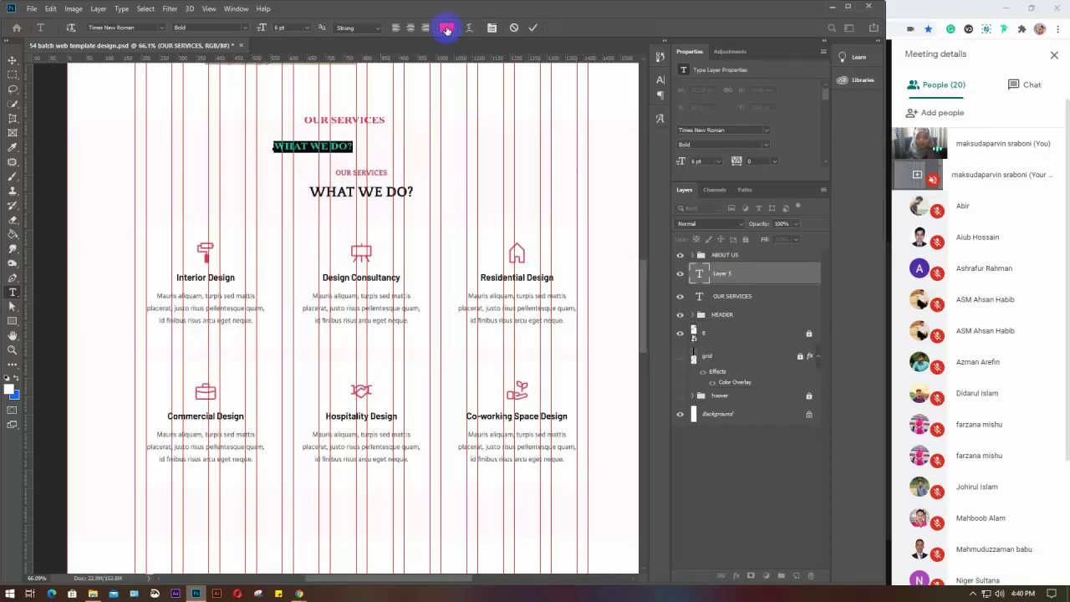
click(447, 28)
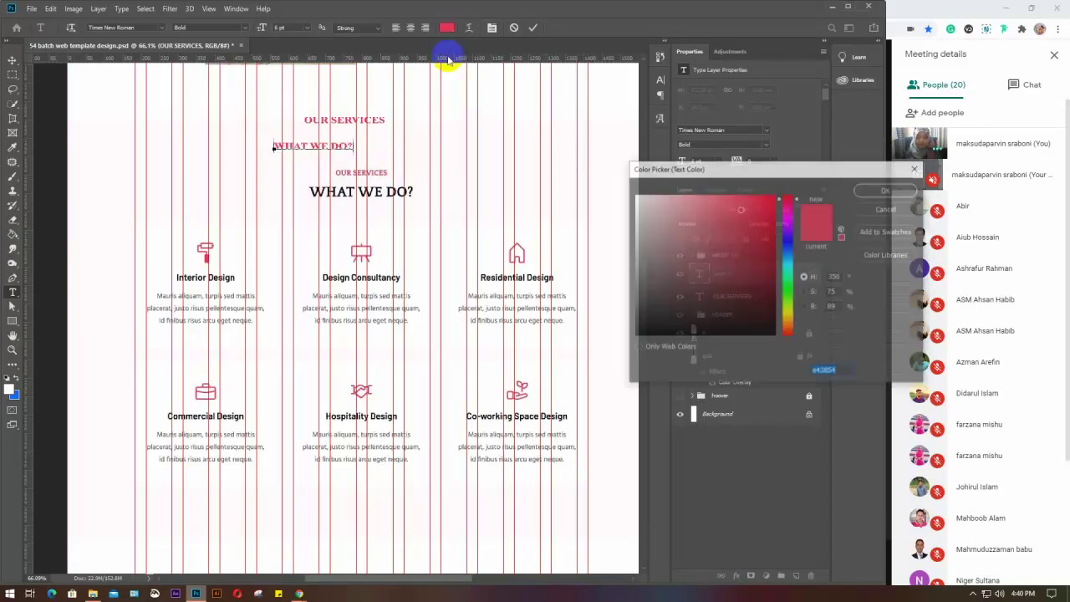
click(362, 191)
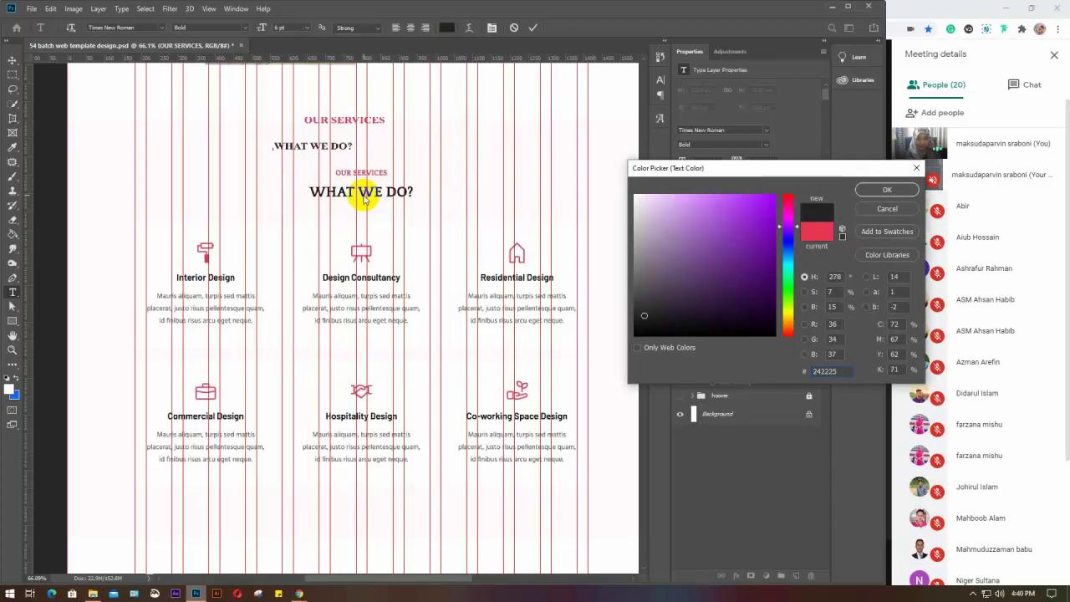
click(868, 195)
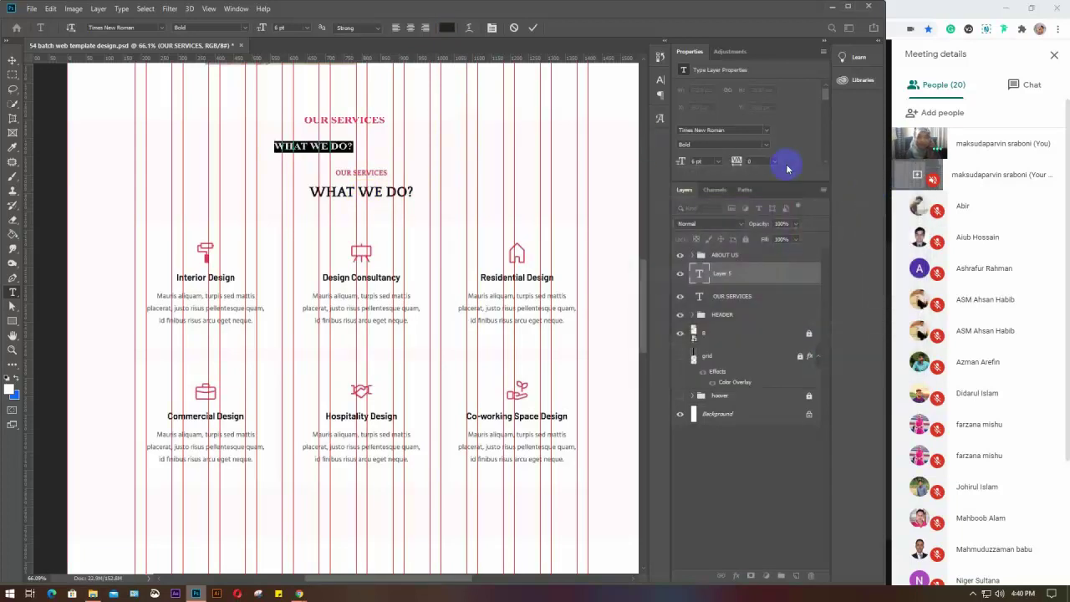
scroll(707, 161, up, 5)
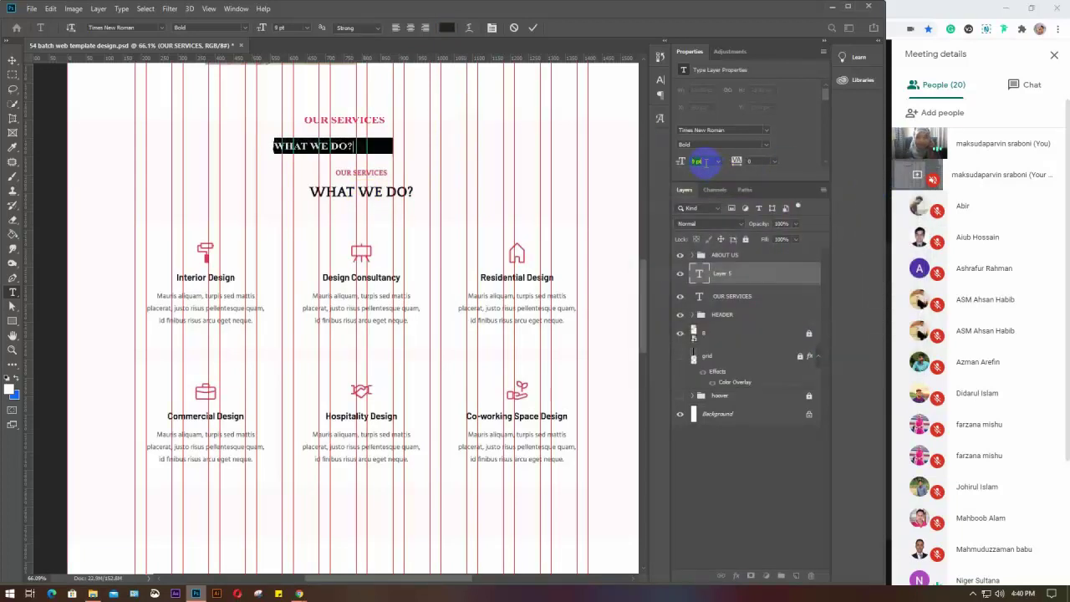
scroll(707, 162, down, 1)
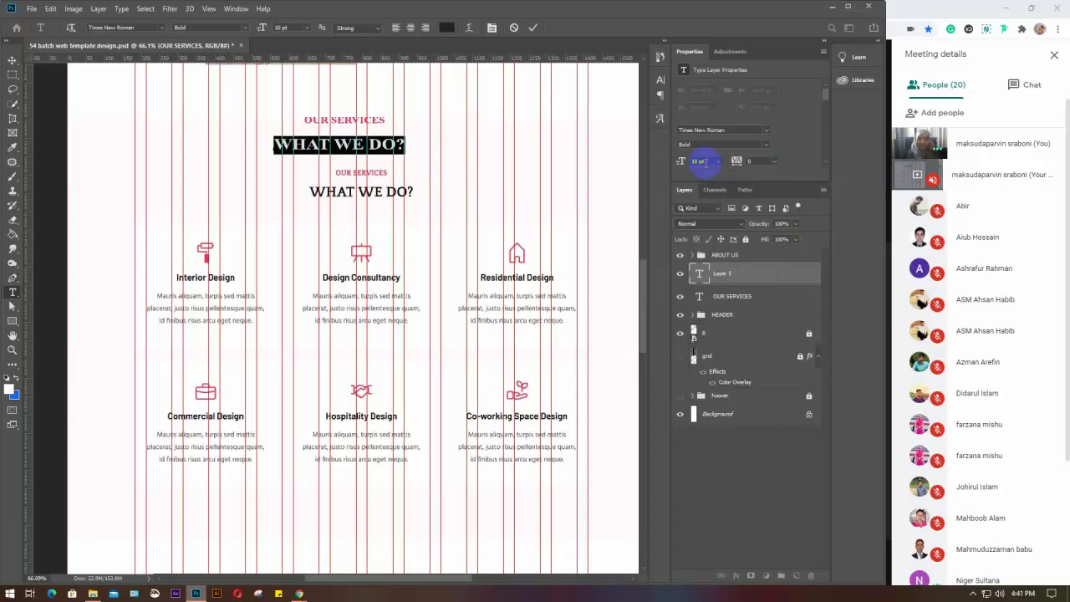
key(ctrl+Return)
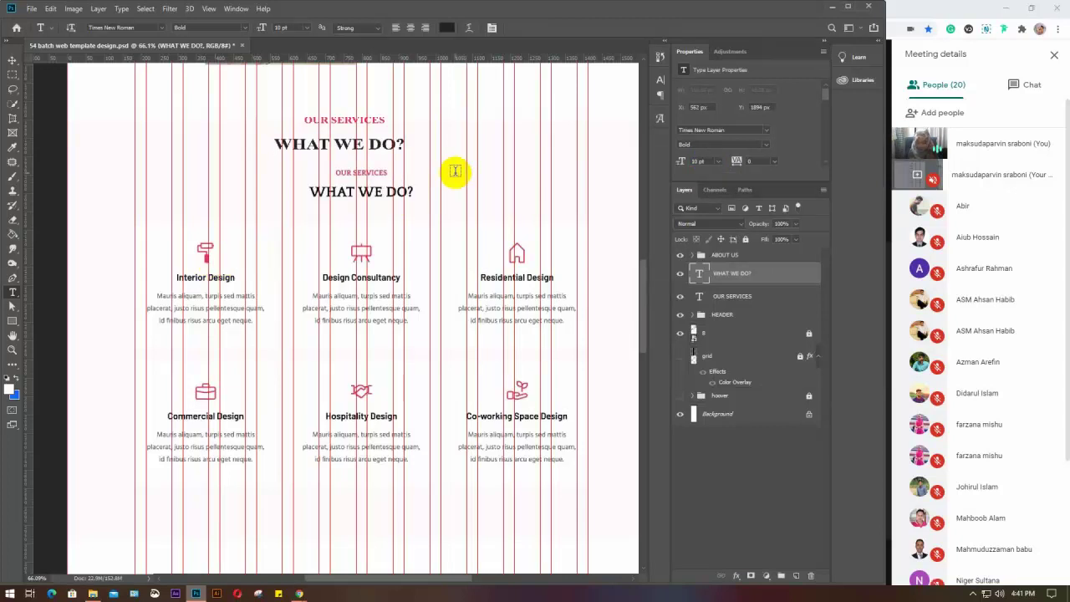
Step: Center the two new heading texts horizontally on each other and move them together directly above the reference heading
key(v)
drag(292, 106, 350, 160)
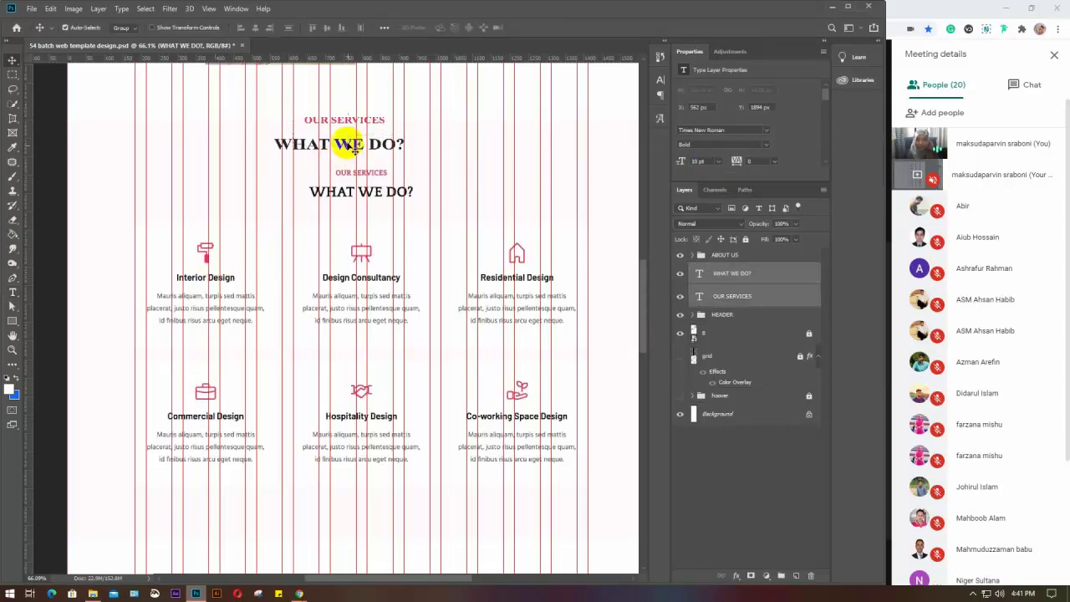
click(256, 30)
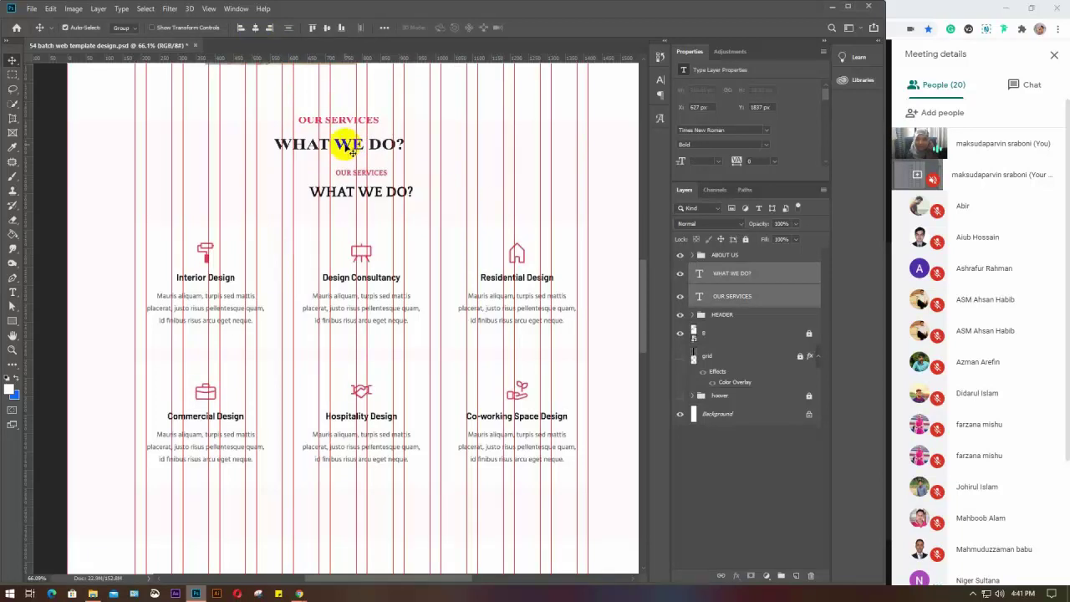
drag(347, 147, 370, 150)
click(449, 179)
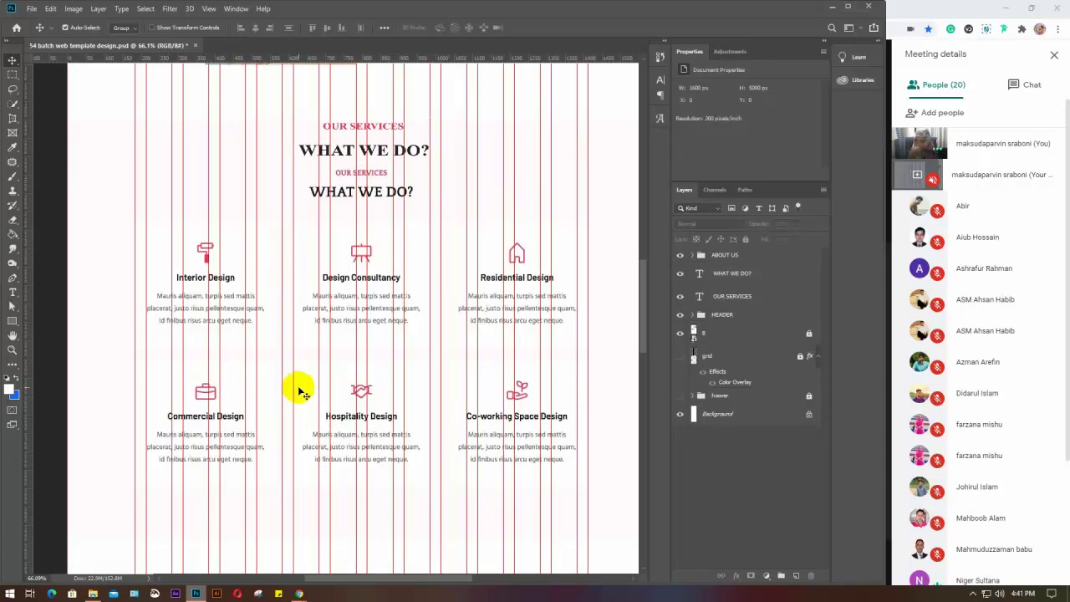
Step: Add a text layer reading "INTERIOR DESIGN" over the Design Consultancy column and set its font to Arial
click(12, 292)
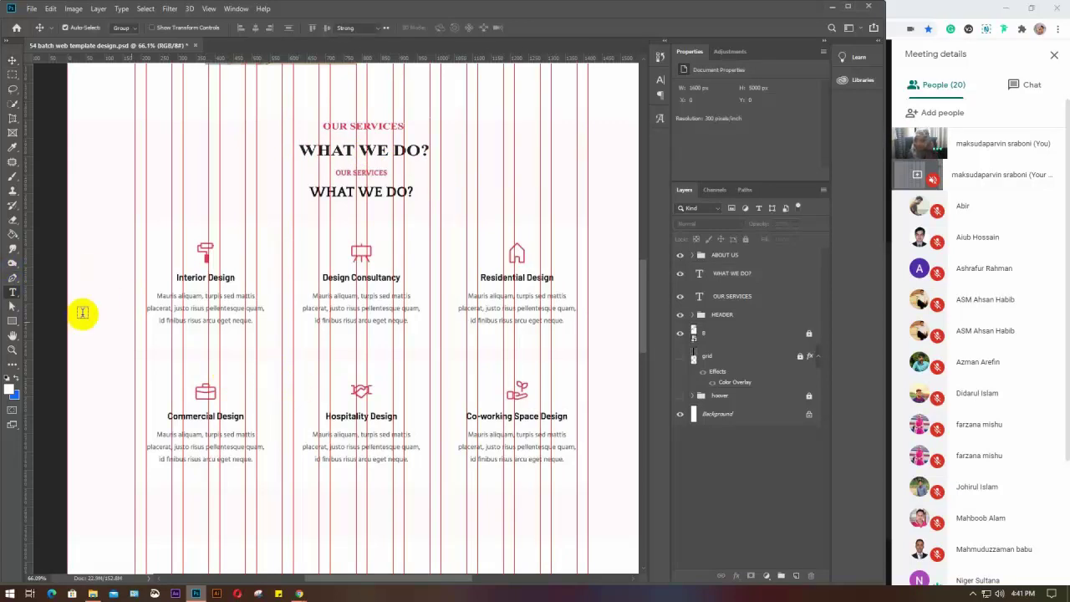
click(272, 289)
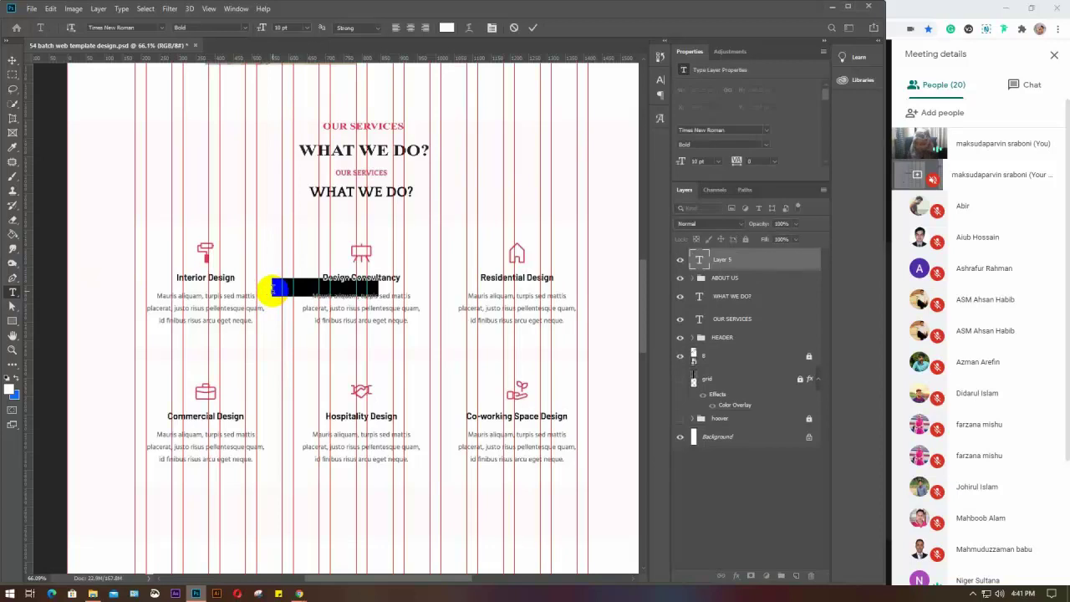
key(BackSpace)
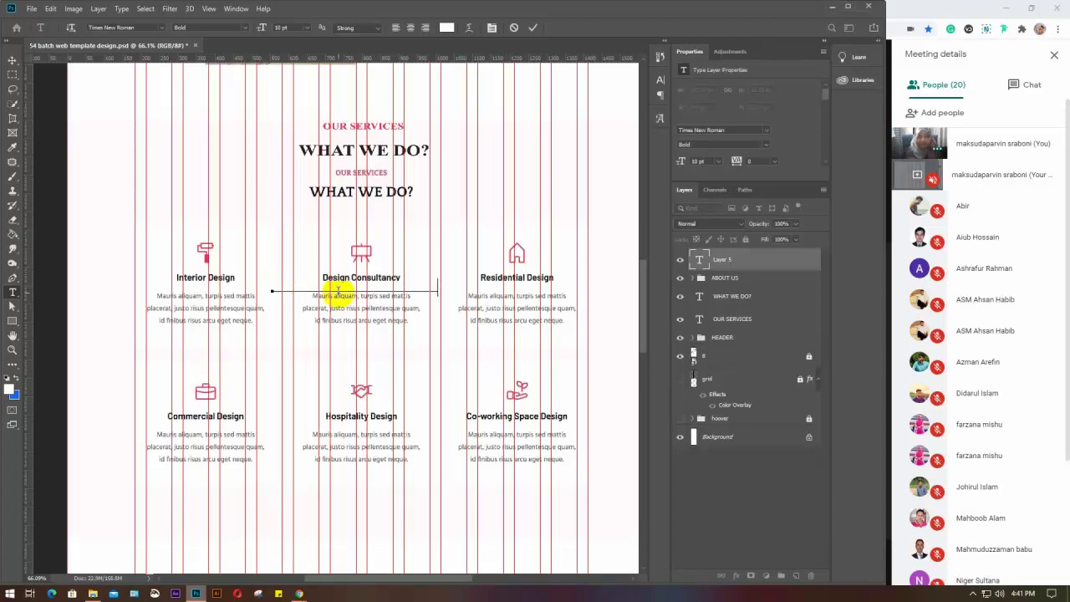
drag(268, 280, 496, 289)
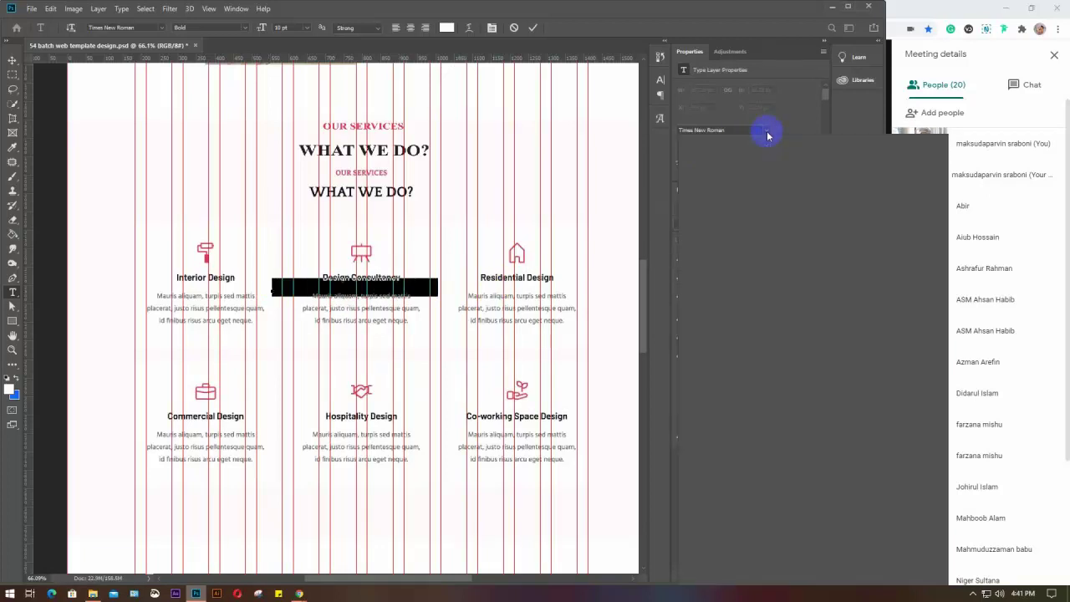
click(766, 131)
click(740, 161)
text(Arial)
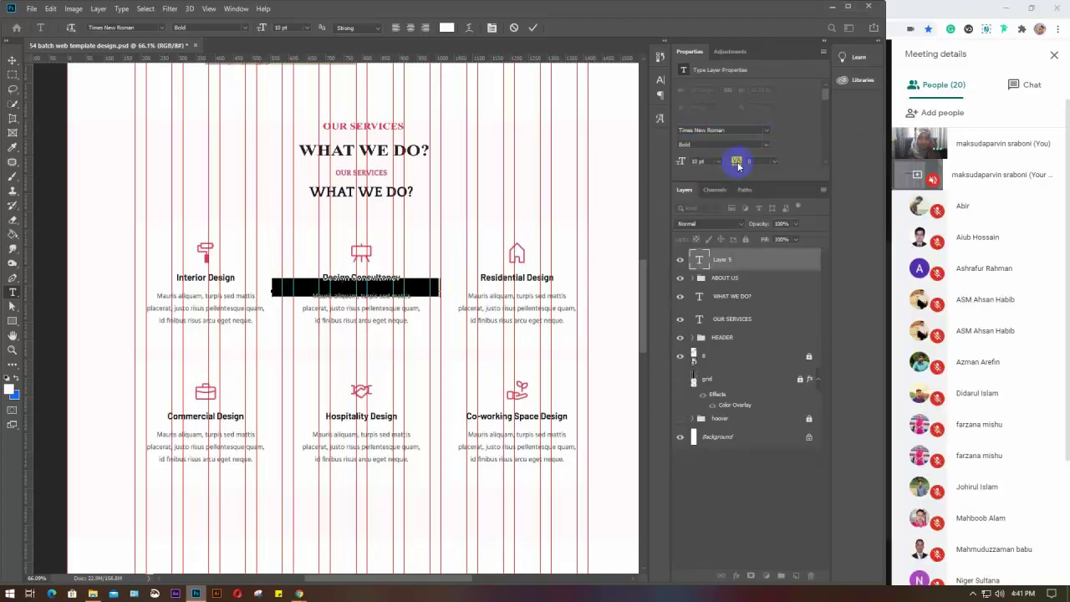
key(Return)
Step: Color the "INTERIOR DESIGN" text #242225, sampled from the "WHAT WE DO?" heading, and commit the text
click(445, 28)
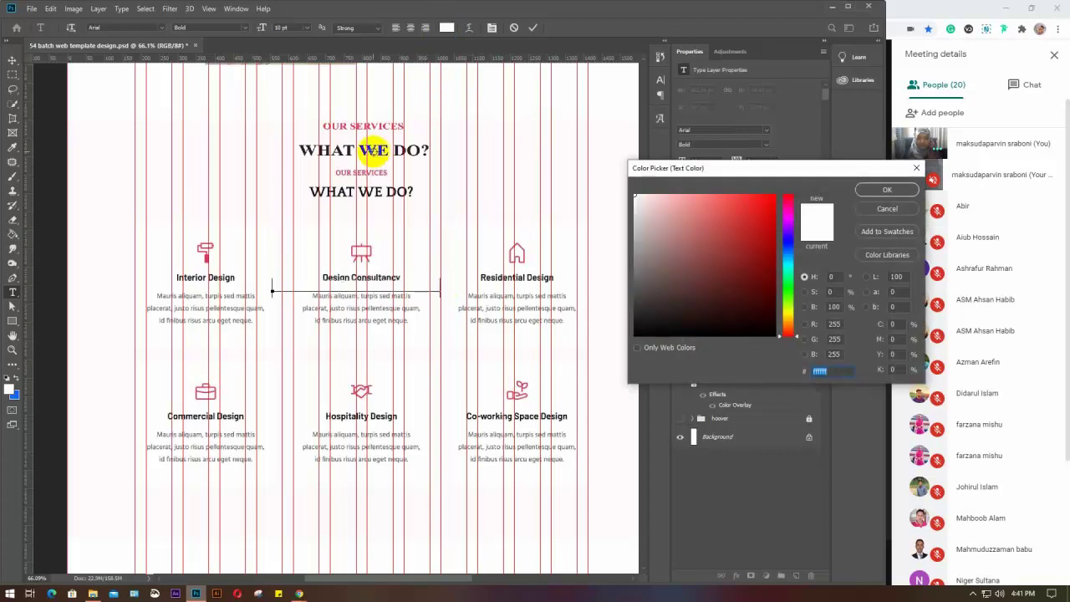
click(371, 151)
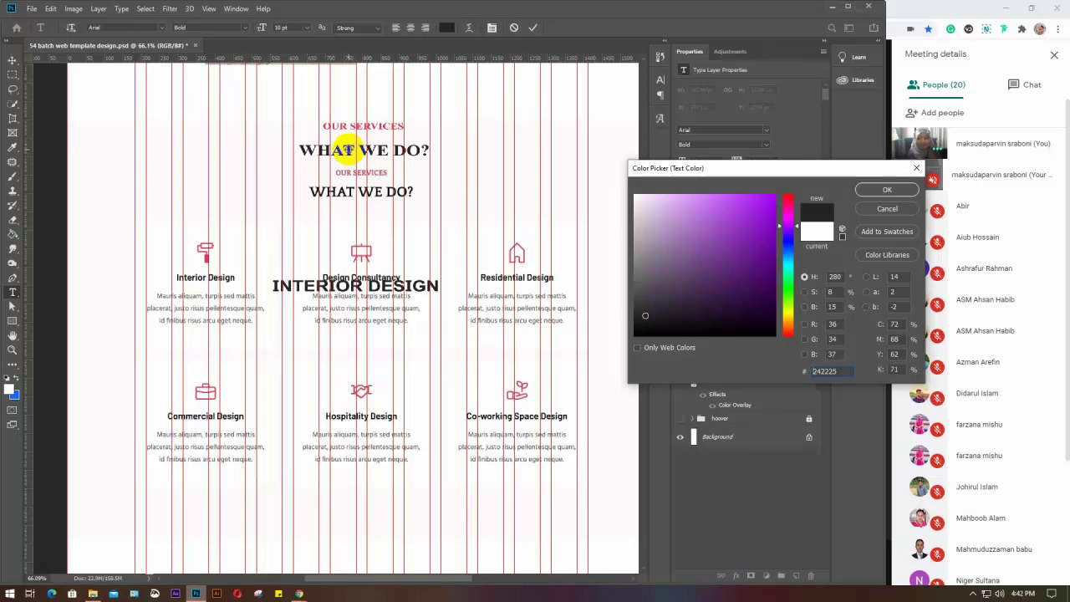
click(887, 190)
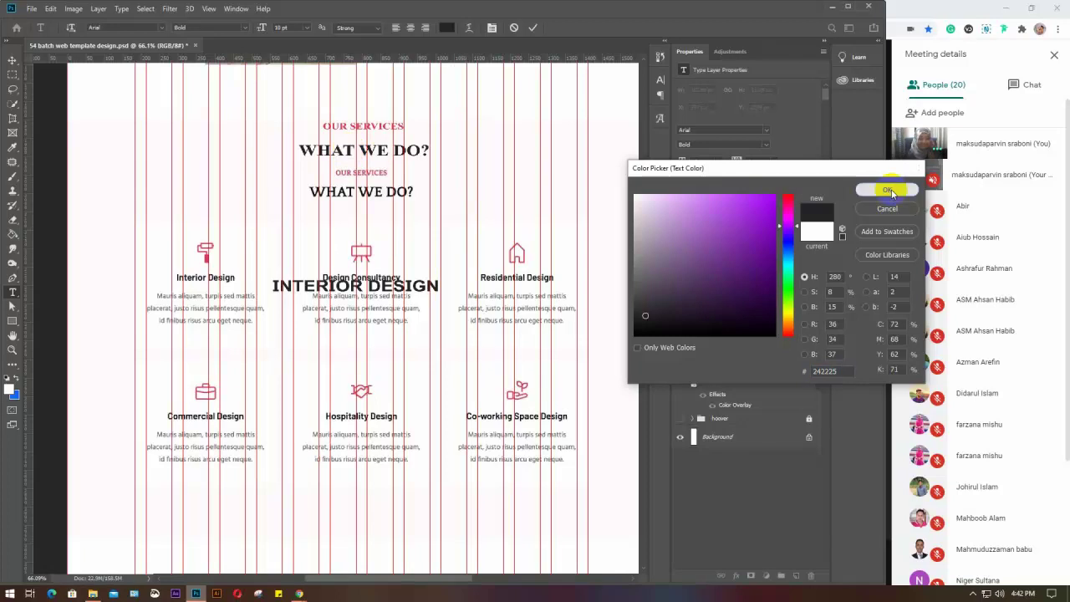
click(398, 250)
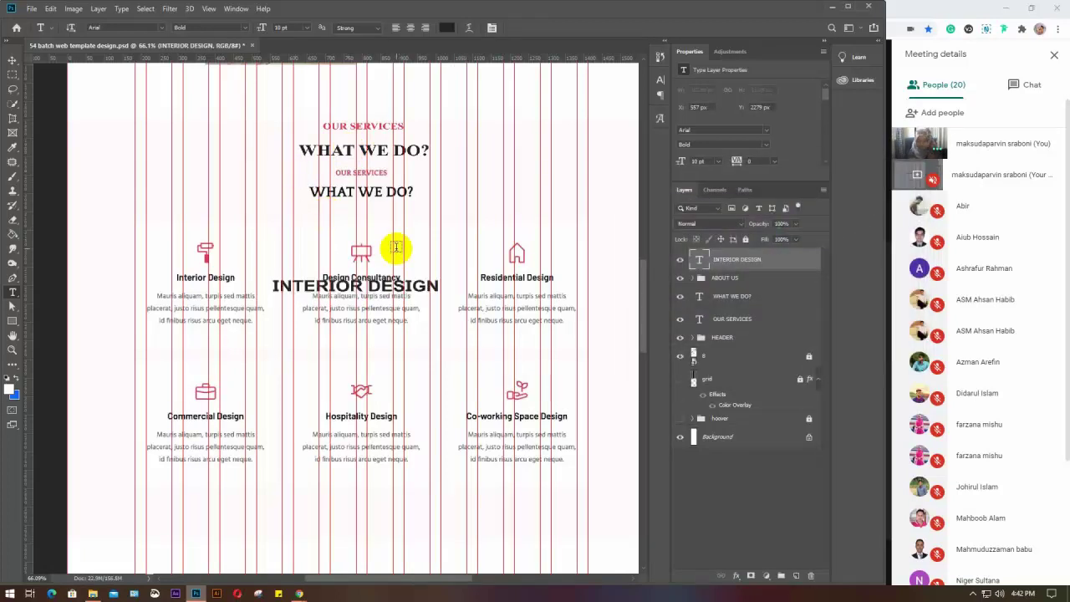
Step: Move the "INTERIOR DESIGN" text up into the space above the service icons and reduce its size to 5 pt
key(v)
drag(320, 282, 306, 232)
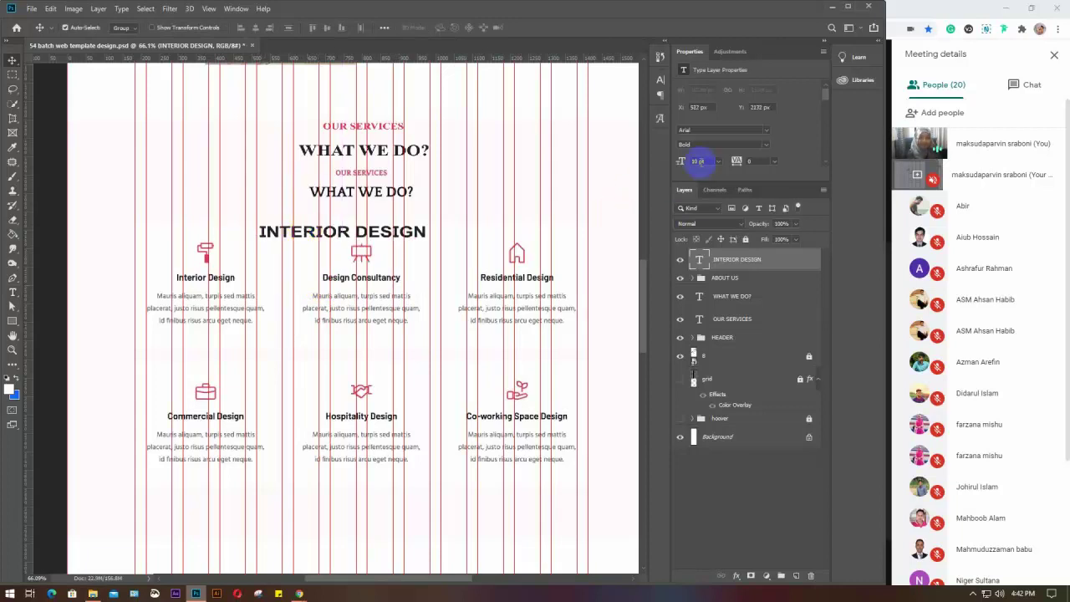
scroll(700, 165, down, 2)
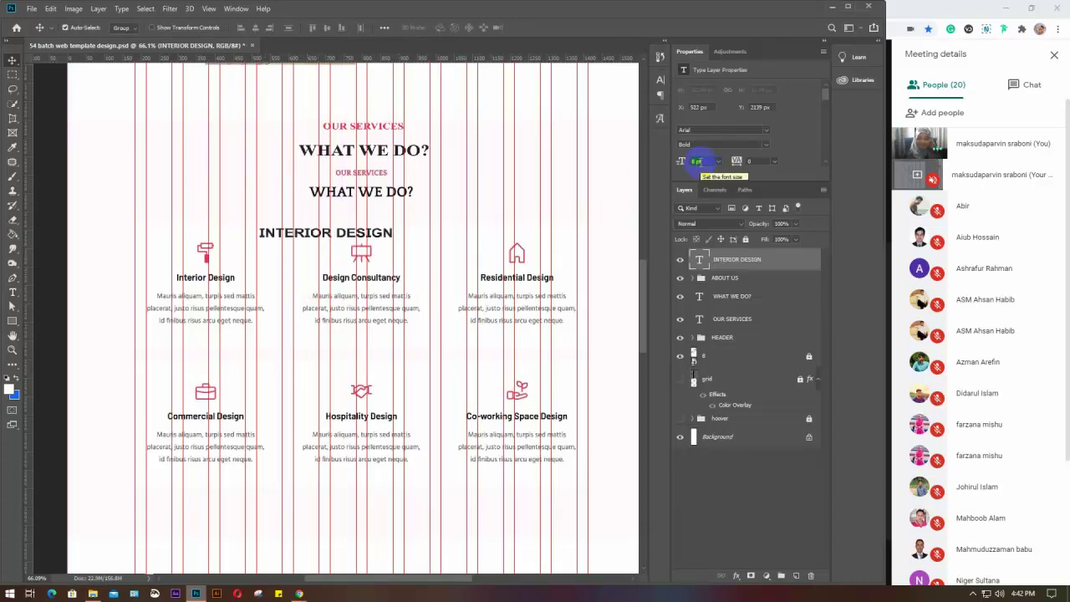
scroll(700, 164, down, 1)
scroll(700, 165, down, 1)
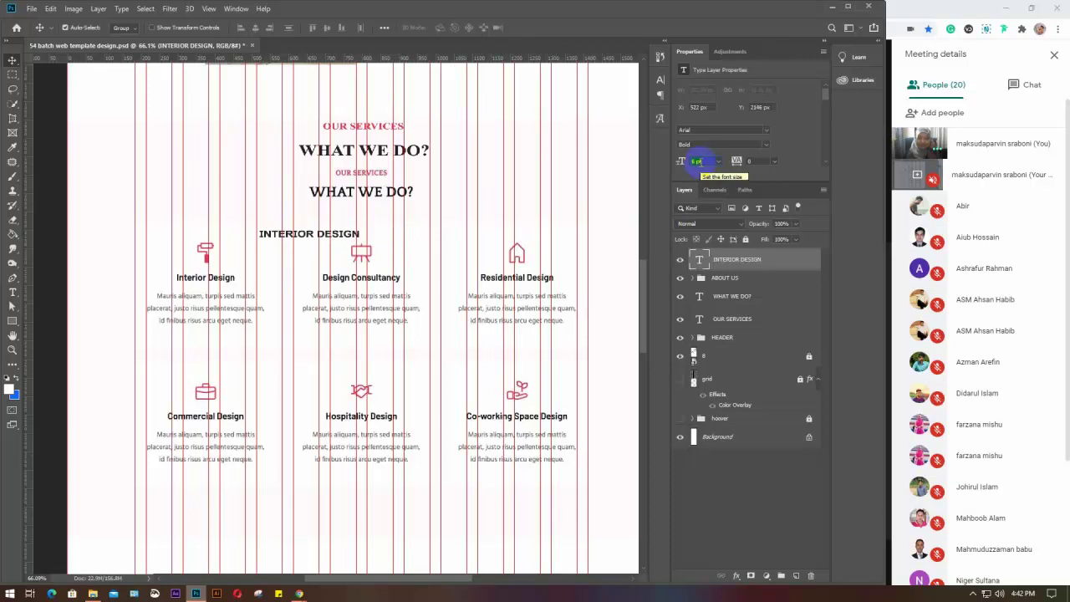
scroll(700, 165, down, 1)
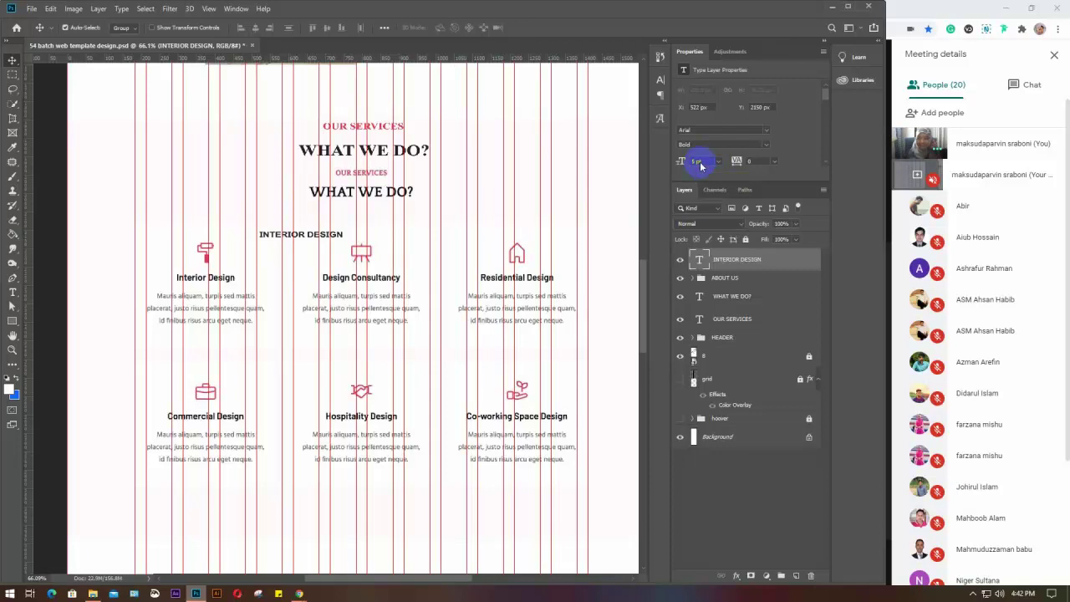
Step: Place "INTERIOR DESIGN" over the matching reference title and undo the trial copies made over the other two titles in that row
drag(322, 235, 574, 310)
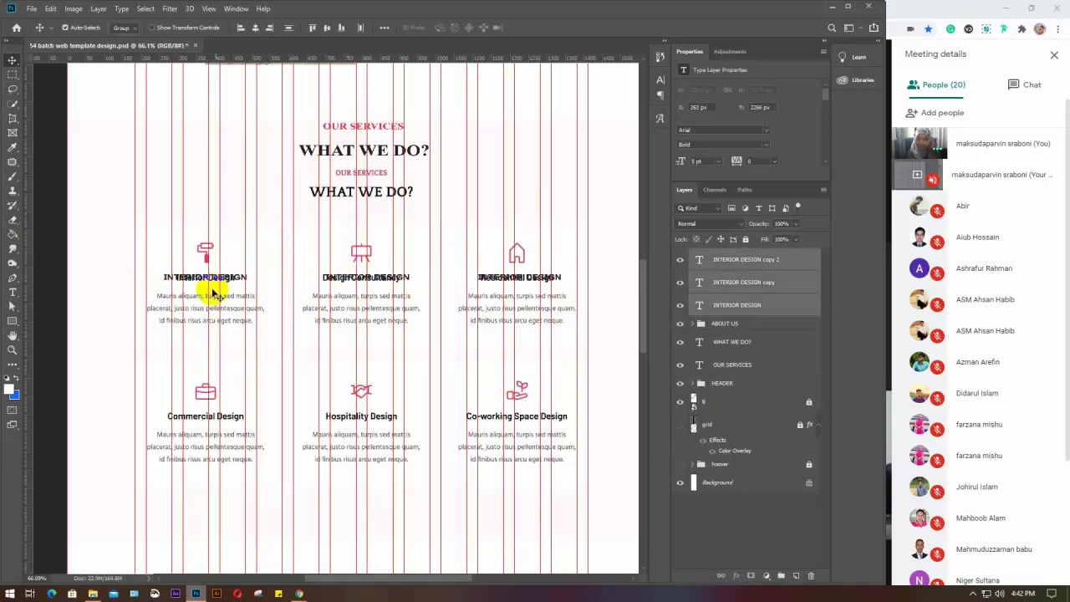
click(494, 286)
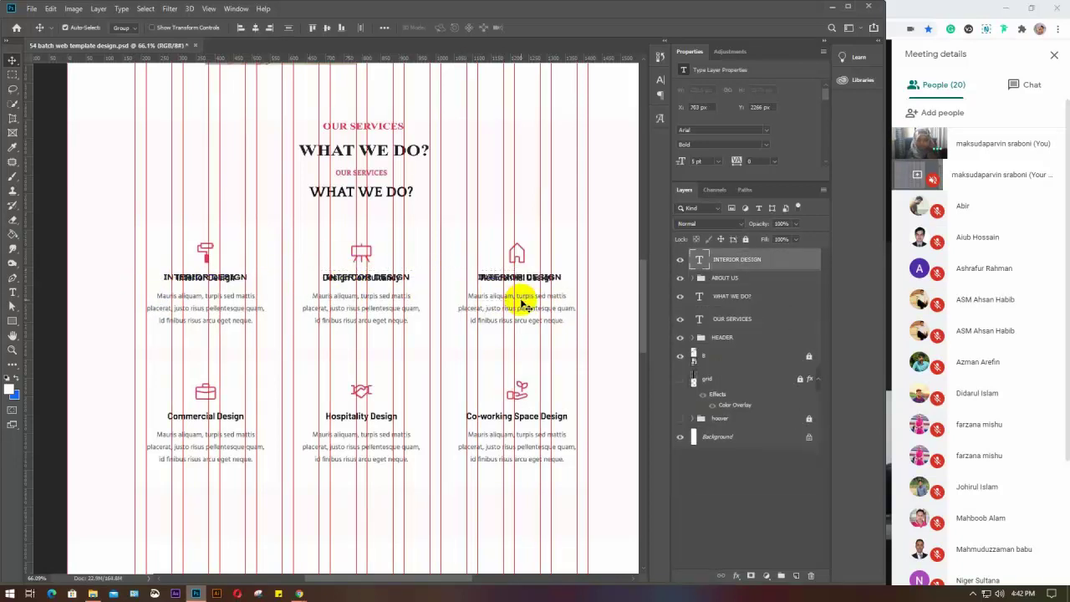
key(ctrl+z)
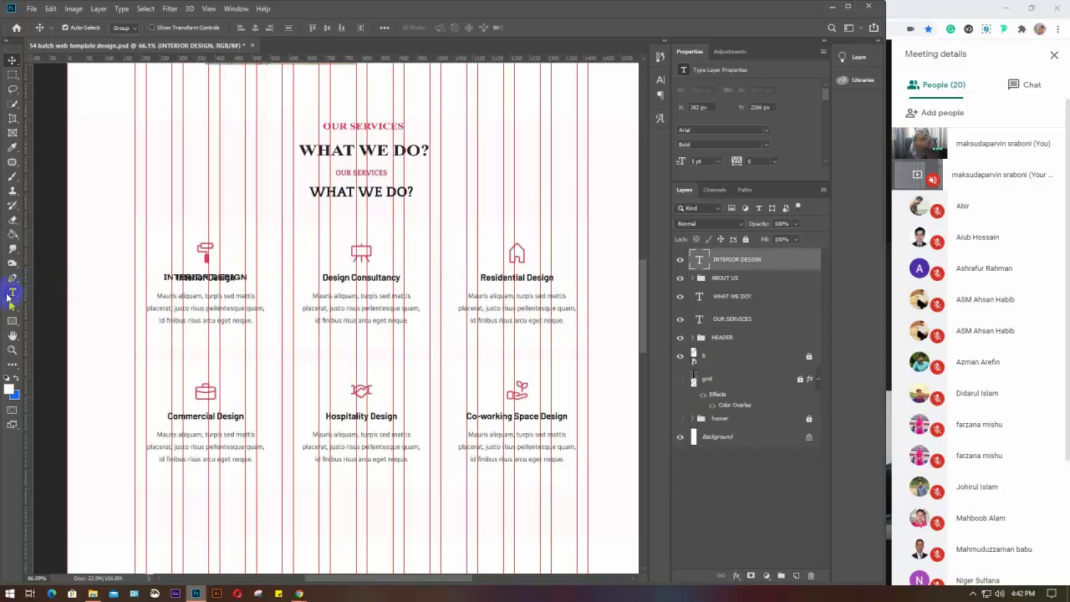
Step: Draw a paragraph text box over the reference Interior Design description and color its lorem ipsum text #3d3c3d
click(12, 292)
click(149, 294)
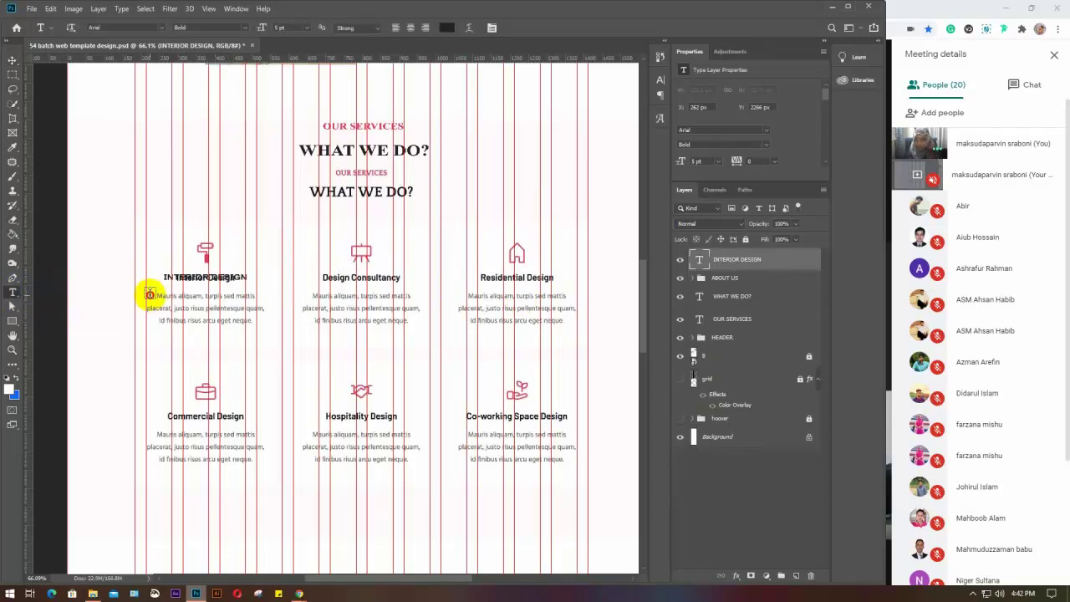
drag(149, 294, 257, 355)
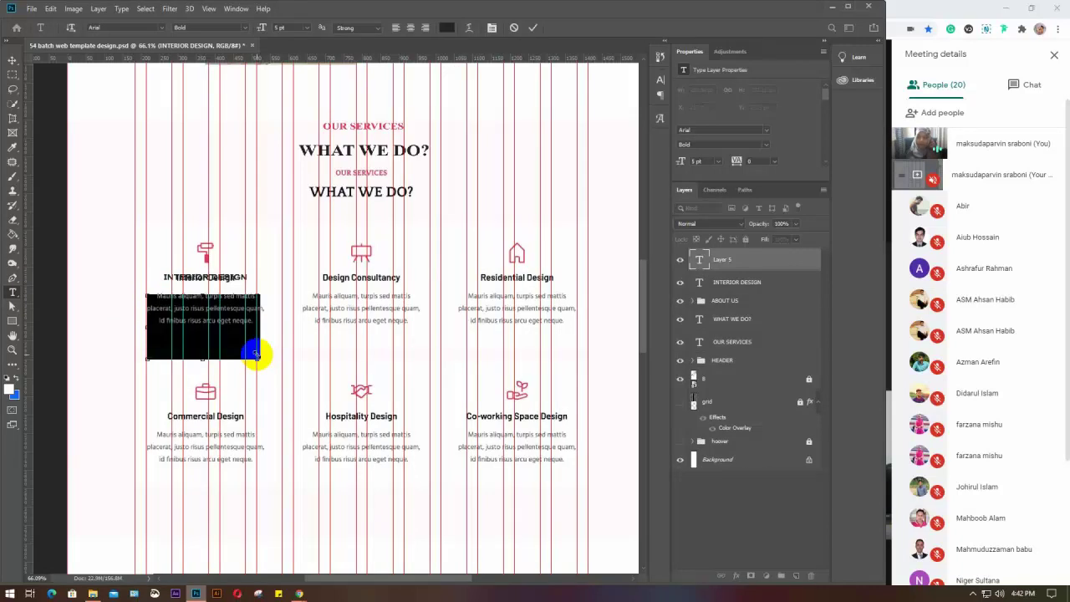
click(447, 29)
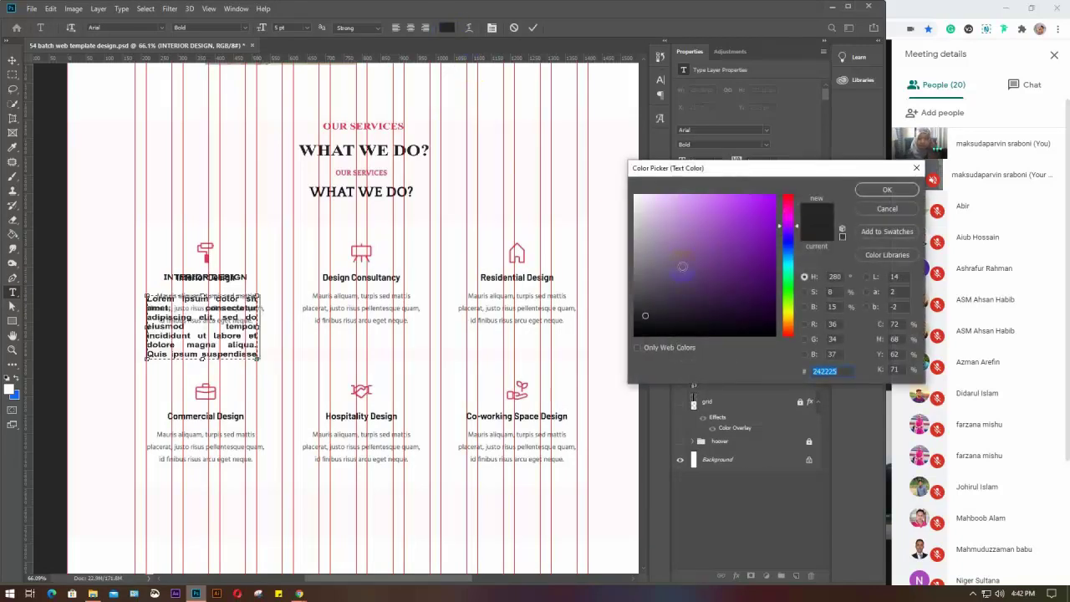
click(637, 302)
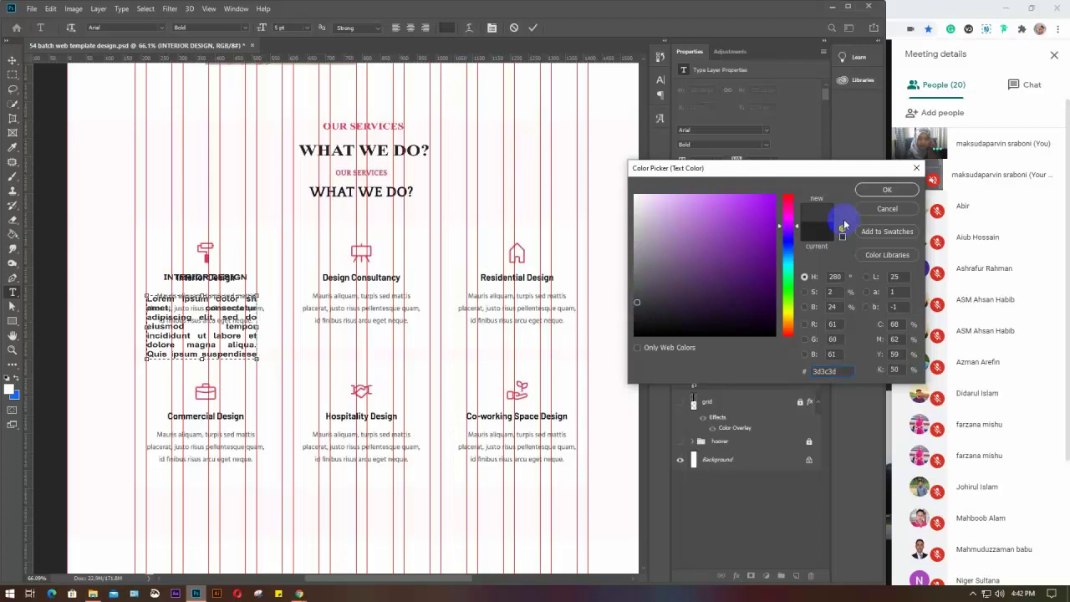
click(866, 198)
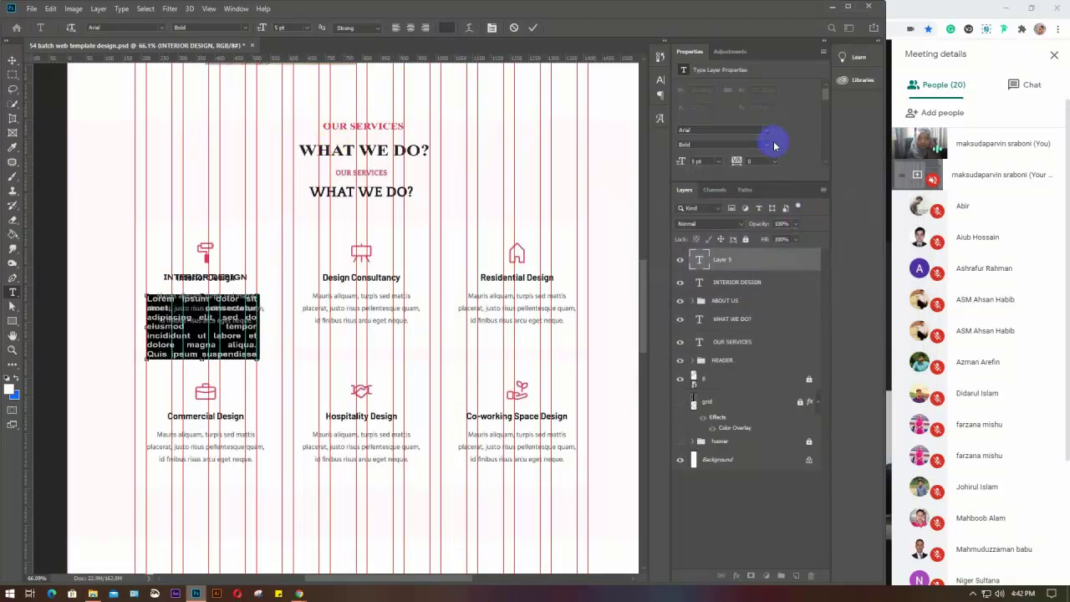
Step: Set the lorem ipsum paragraph's font style to Narrow and its size to 4 pt
click(768, 146)
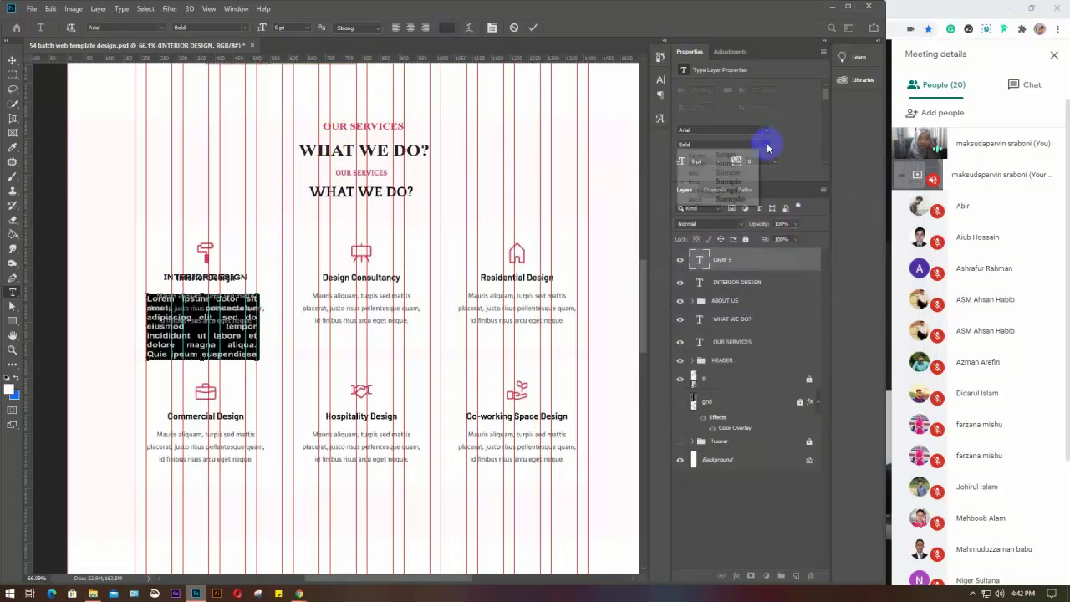
click(699, 156)
click(698, 161)
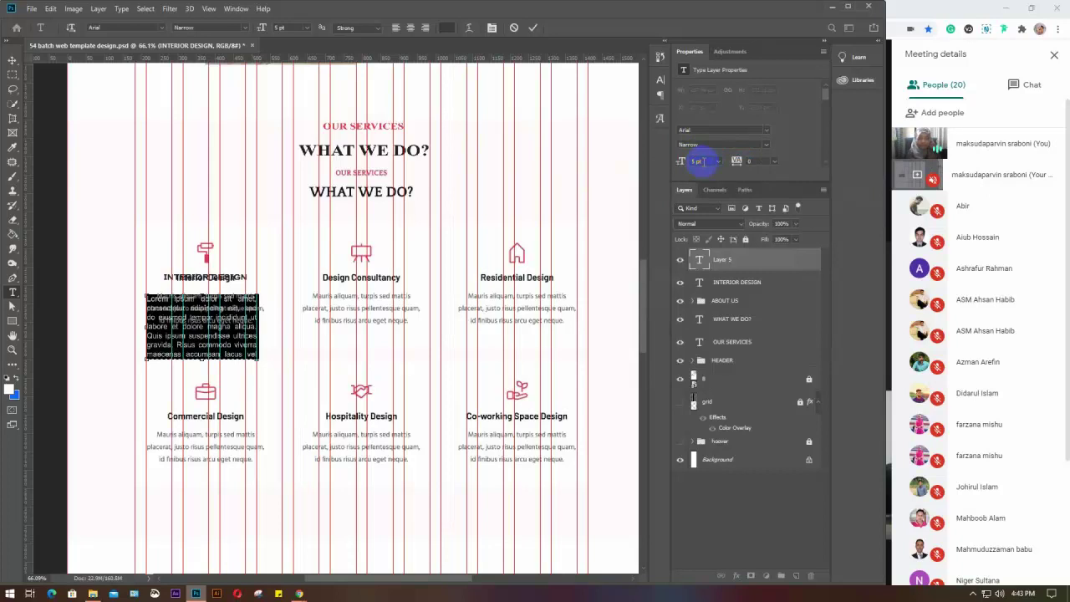
key(Down)
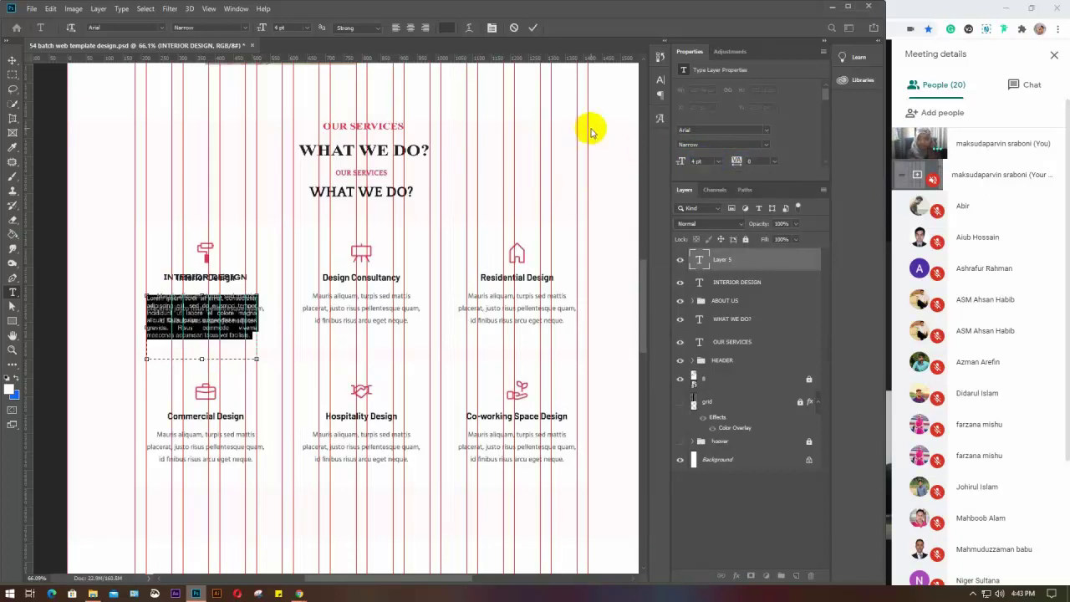
Step: Center-align the lorem ipsum paragraph under the Interior Design title
click(491, 28)
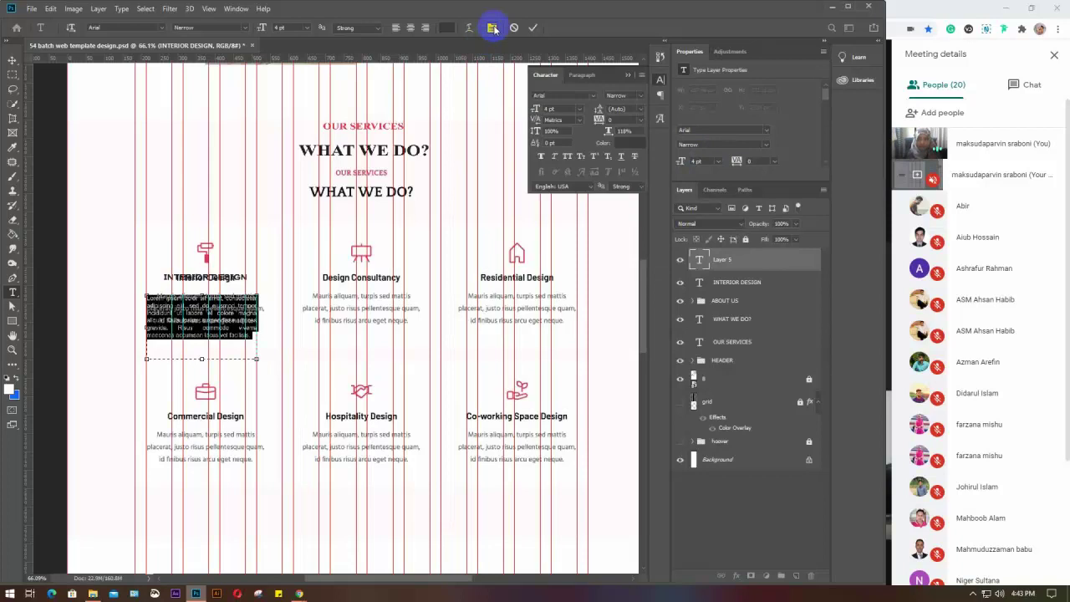
click(593, 75)
click(556, 97)
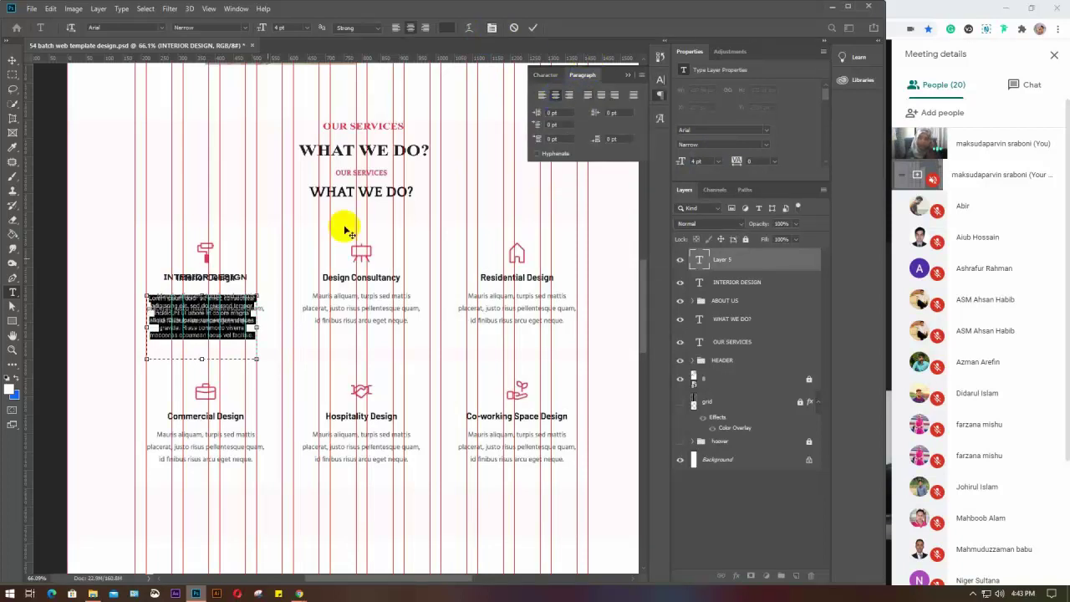
Step: Delete the last three lines of the lorem ipsum paragraph, from "aliqua" onward, leaving it ending at "magna"
scroll(213, 317, up, 2)
scroll(215, 317, up, 2)
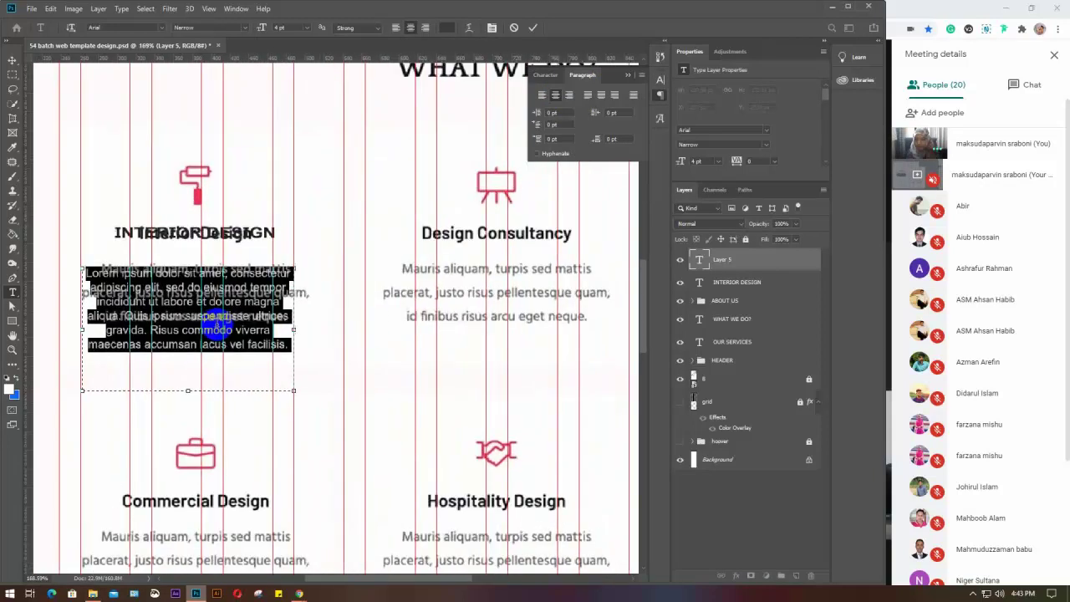
click(310, 351)
drag(311, 351, 46, 314)
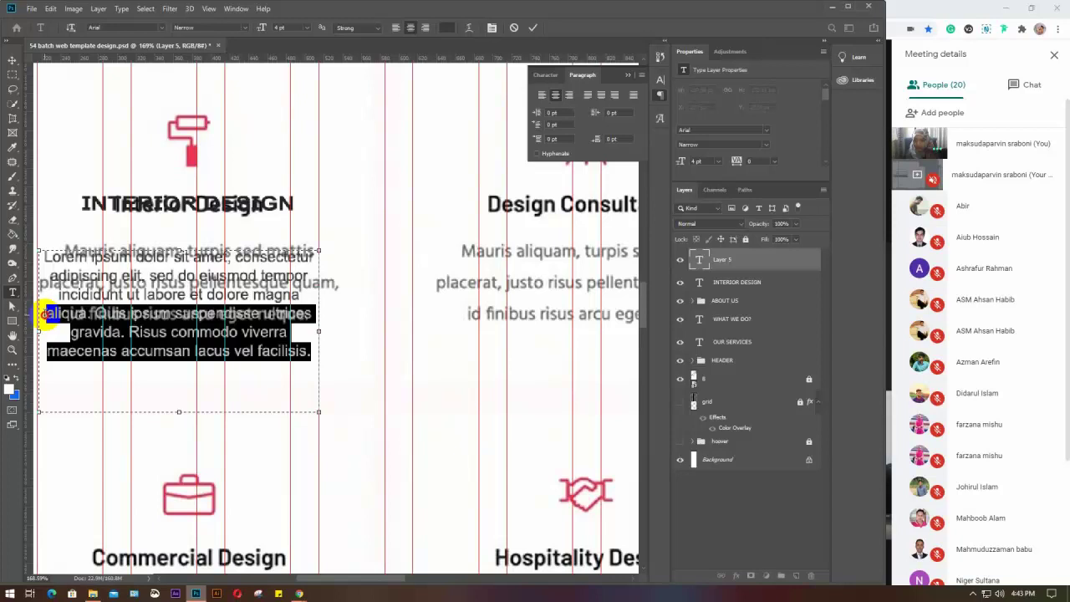
key(BackSpace)
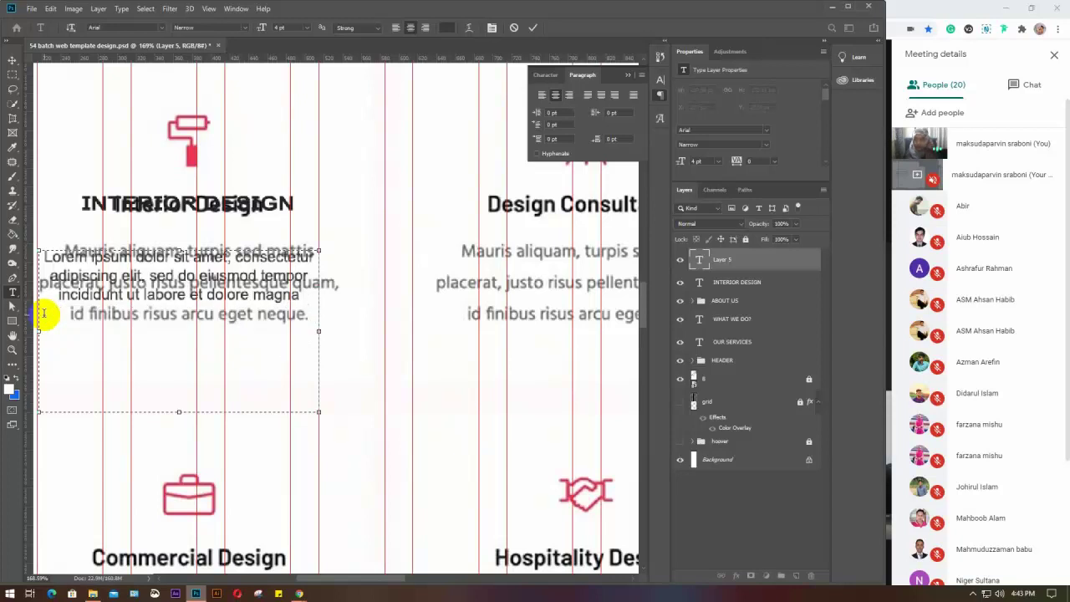
key(BackSpace)
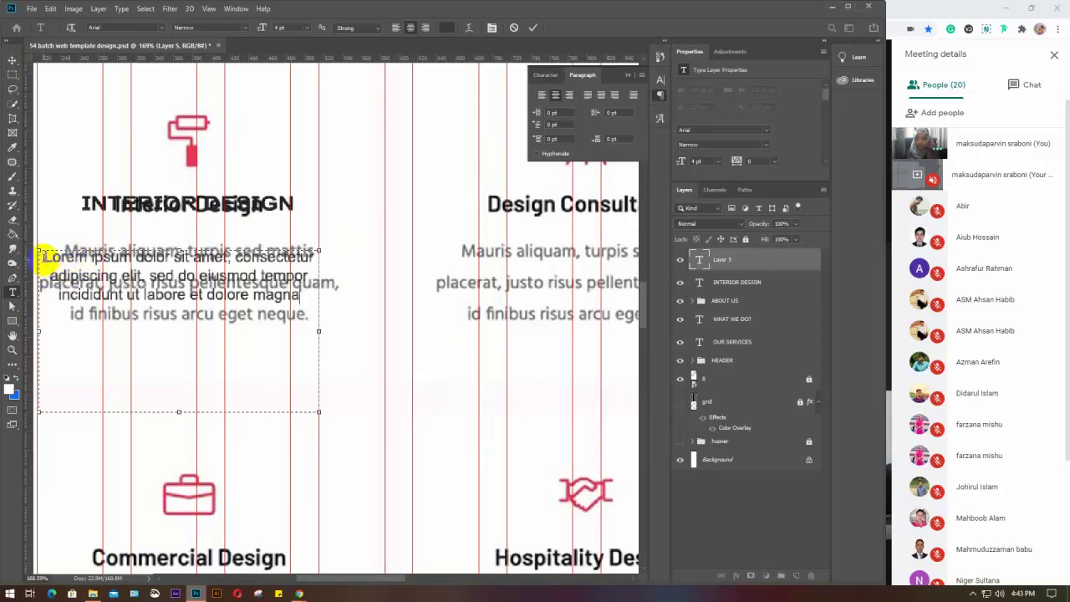
Step: Lengthen the paragraph's second line by adding lowercase "ari" directly after "tempor"
drag(43, 254, 292, 335)
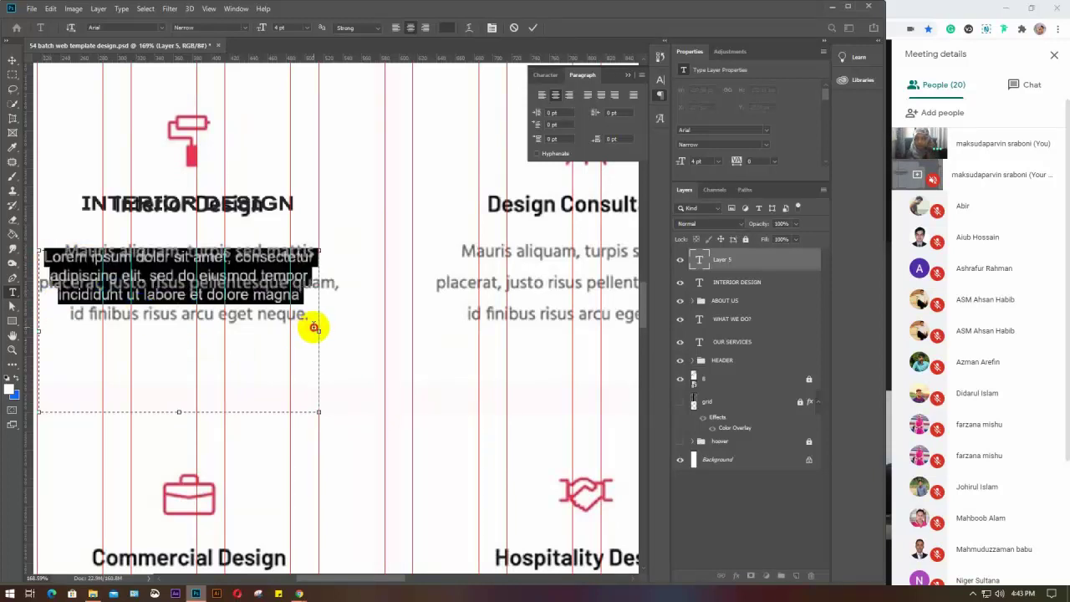
click(318, 299)
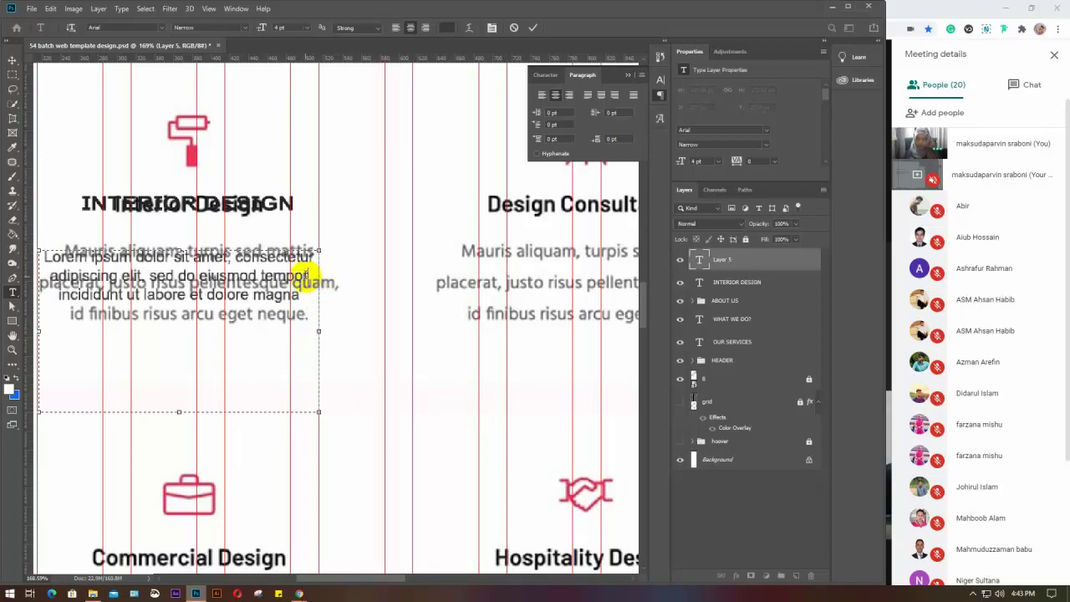
text(AR)
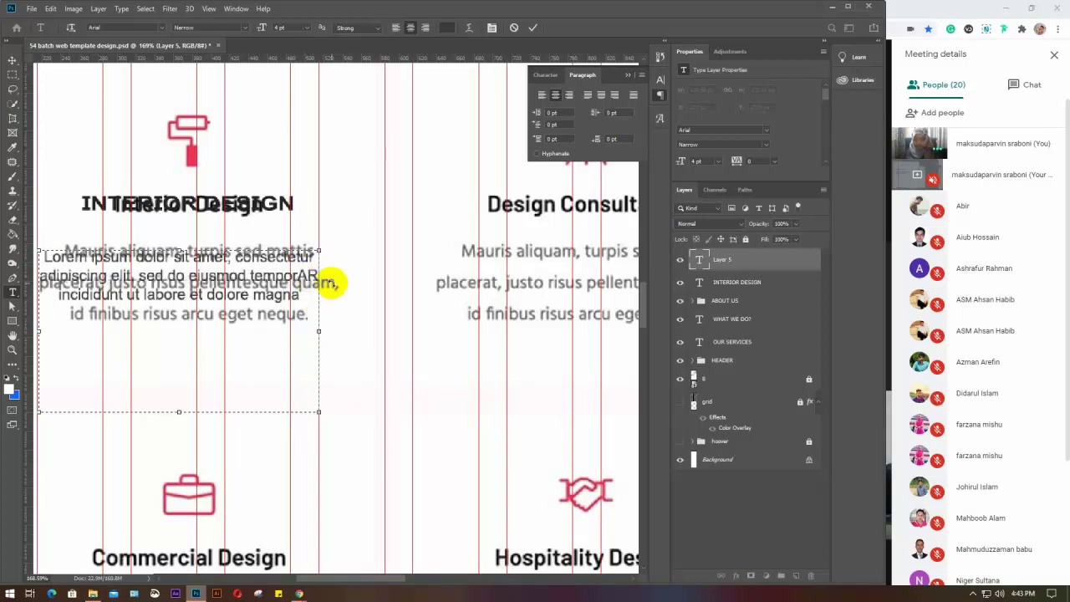
key(BackSpace)
key(BackSpace)
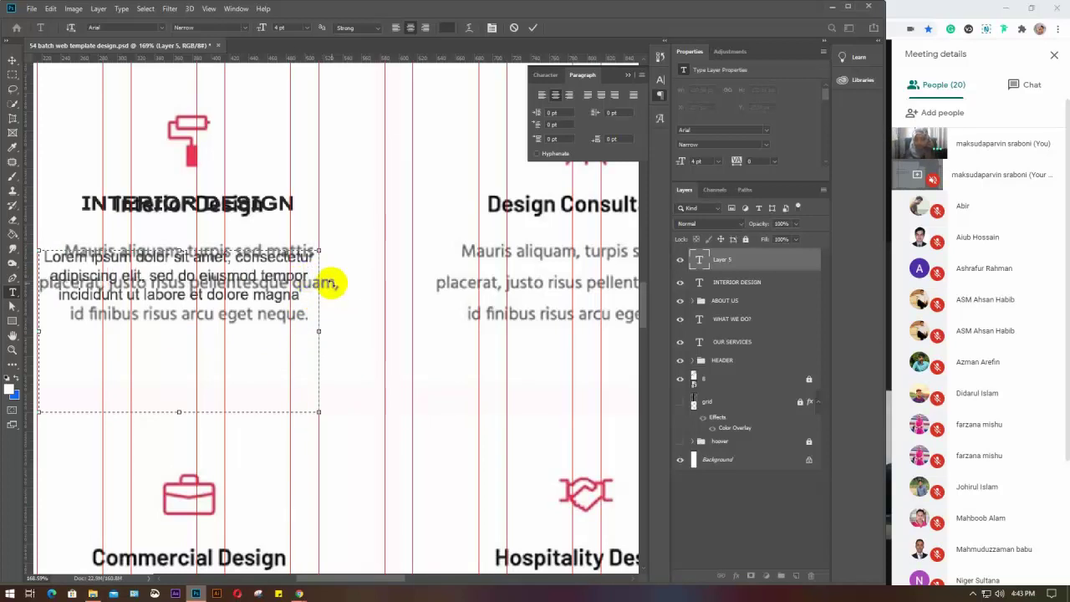
text(ari)
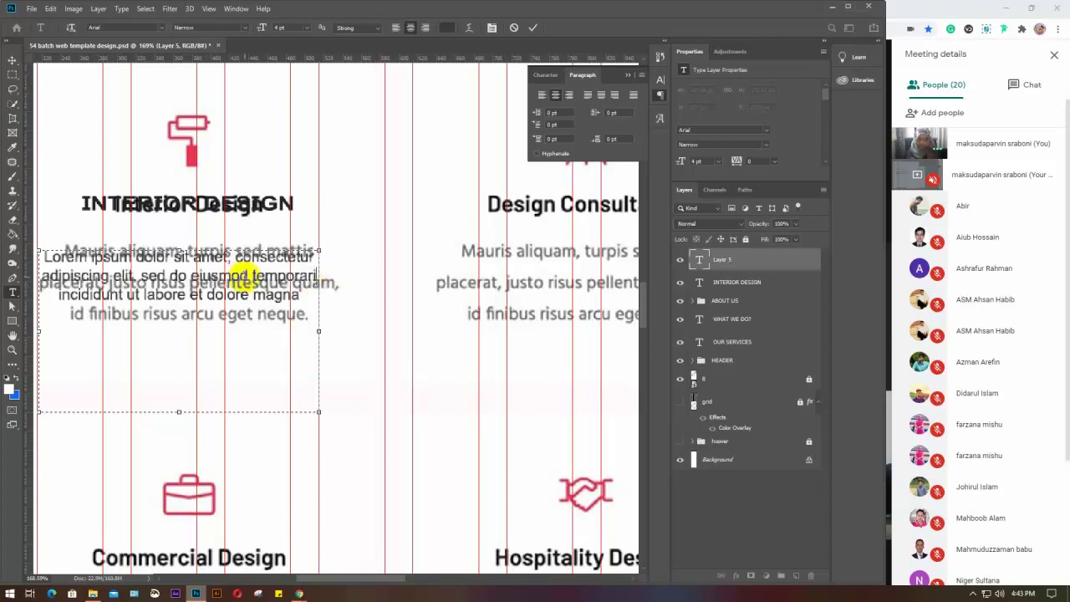
Step: Commit the edited lorem ipsum paragraph, switch to the Move tool and put away the open paragraph settings
key(ctrl+Return)
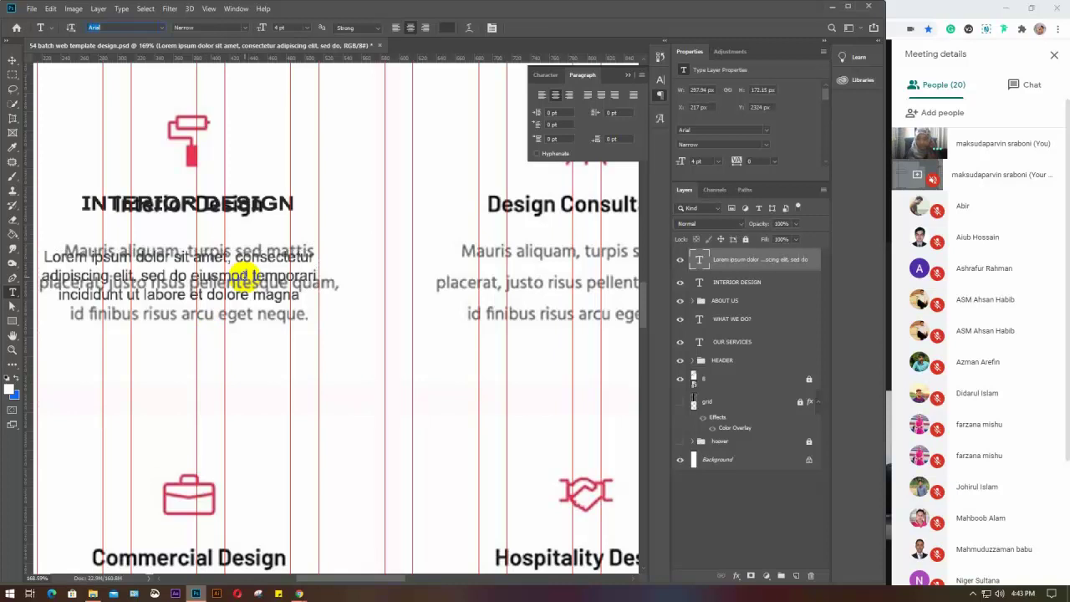
text(V)
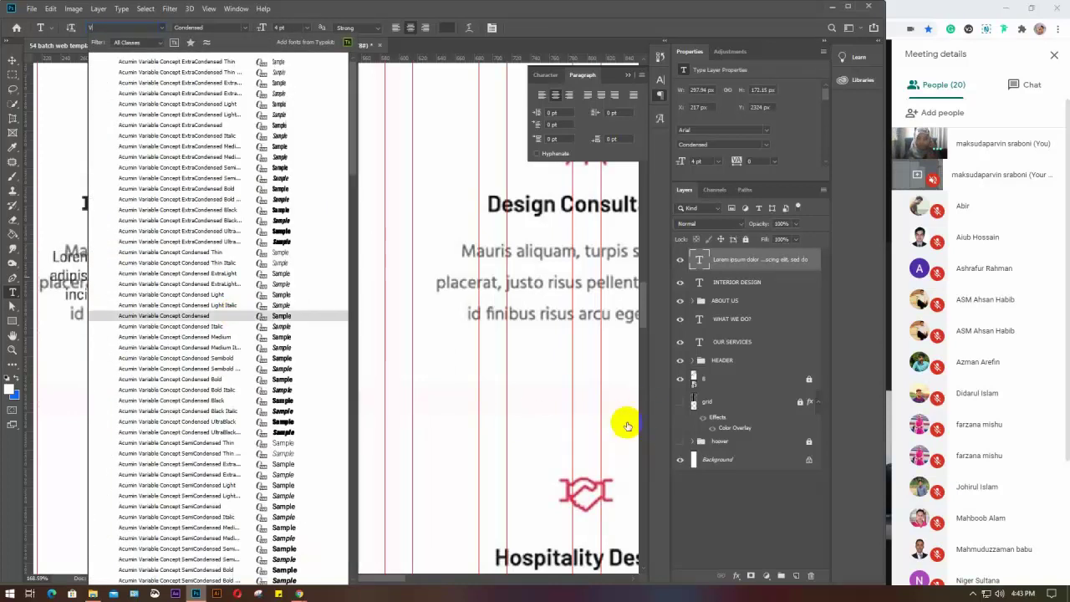
click(12, 60)
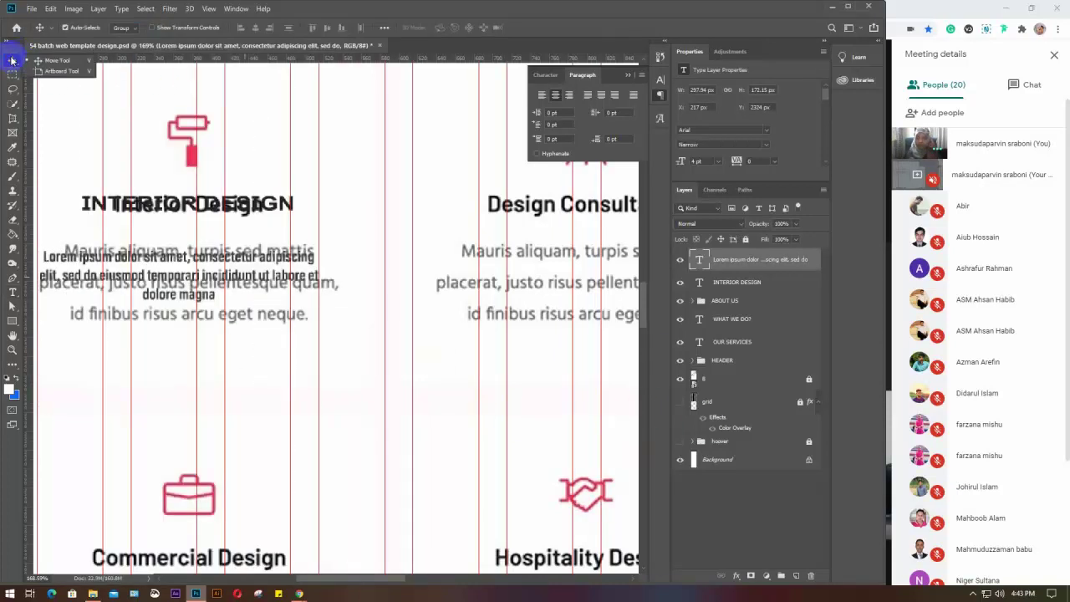
click(335, 259)
scroll(334, 260, down, 3)
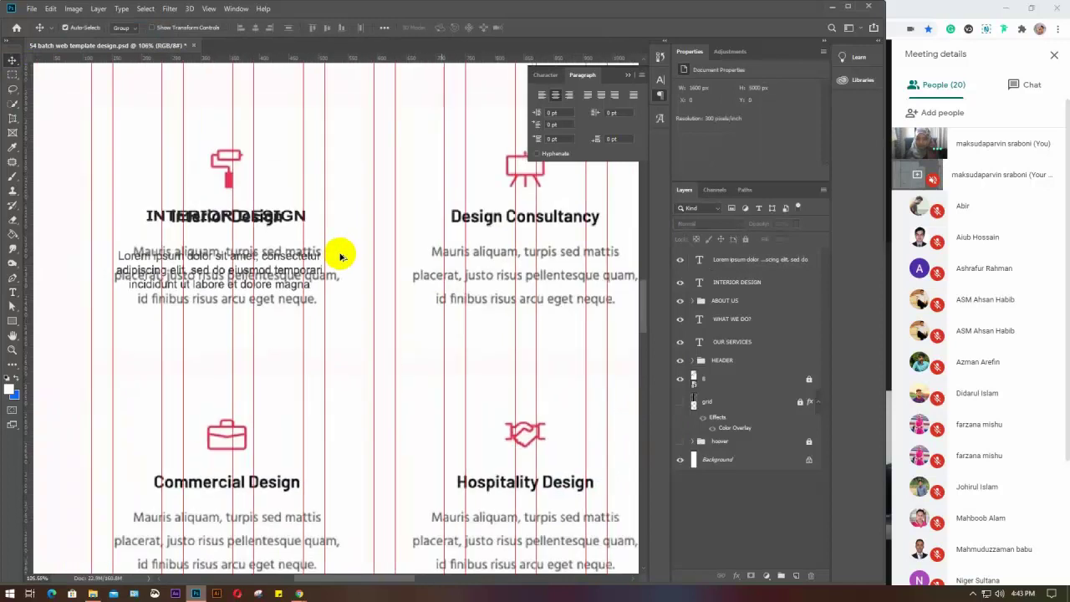
click(627, 74)
scroll(414, 261, down, 1)
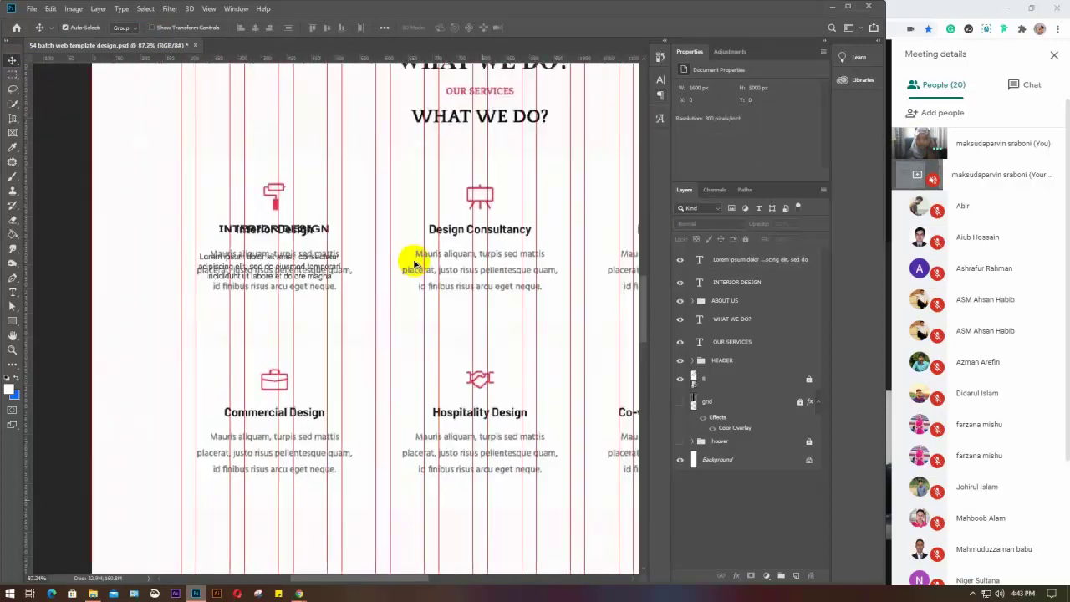
Step: Align the INTERIOR DESIGN title and its lorem ipsum paragraph to each other by their horizontal centers
drag(306, 301, 227, 184)
click(255, 27)
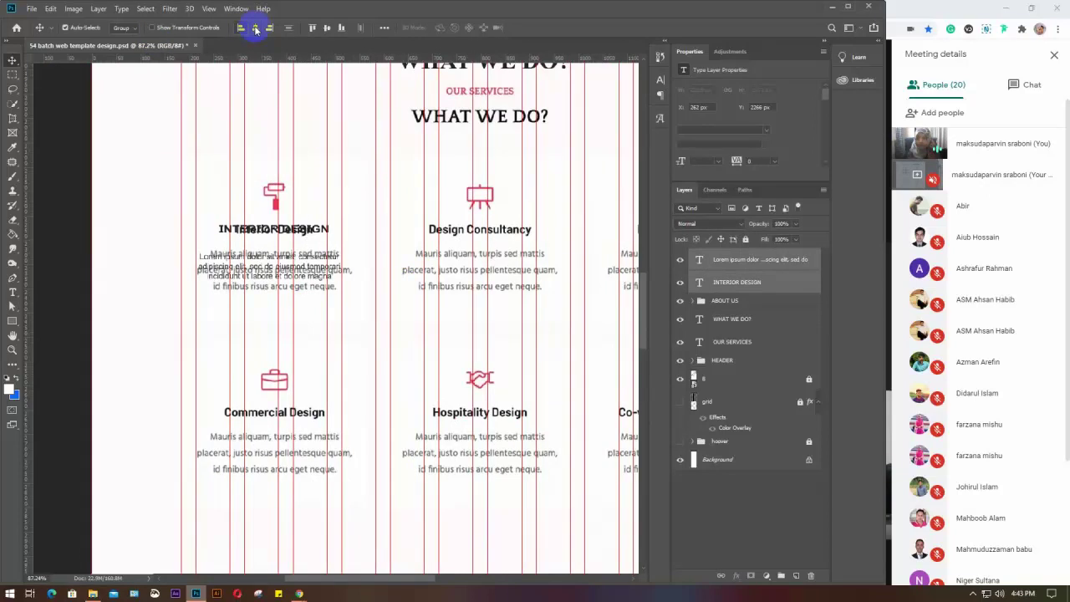
scroll(349, 287, down, 1)
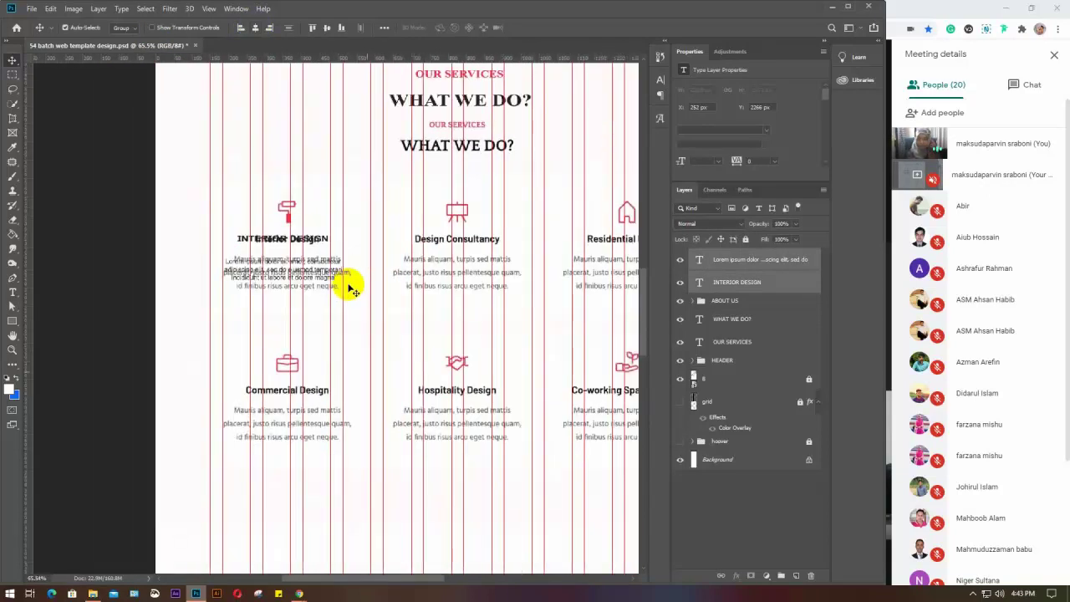
scroll(414, 345, up, 1)
drag(415, 345, 314, 328)
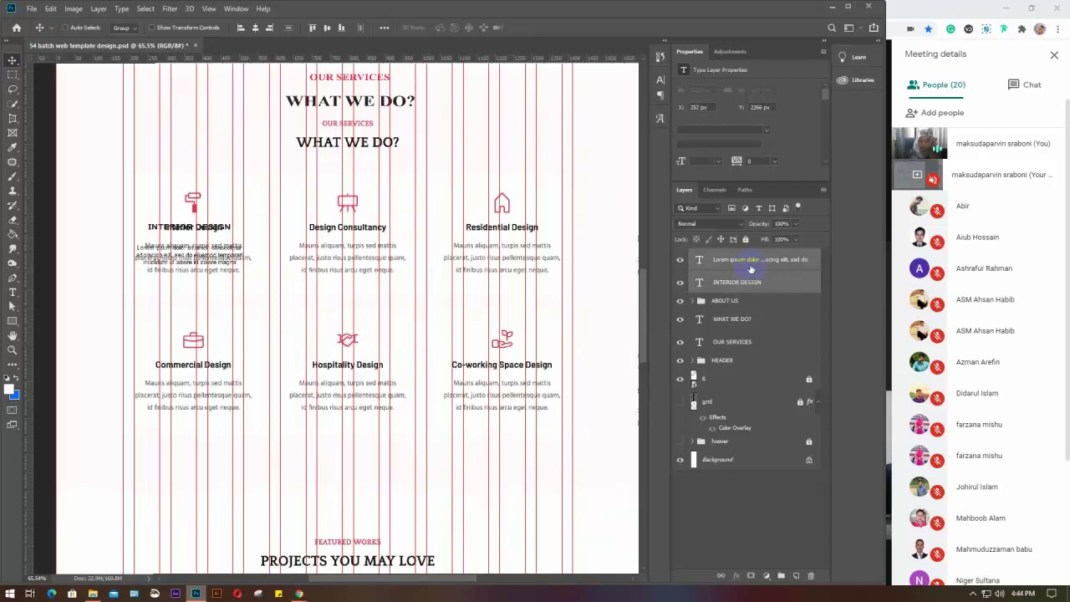
Step: Group the title and paragraph layers and name the group "INTERIOR DESIGN"
key(ctrl+g)
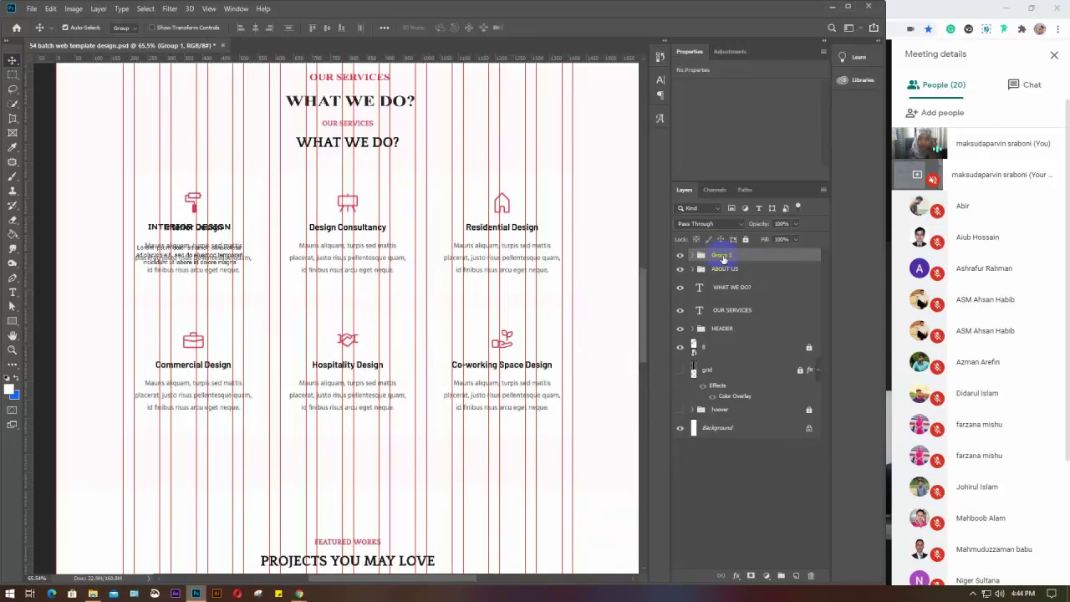
double_click(723, 256)
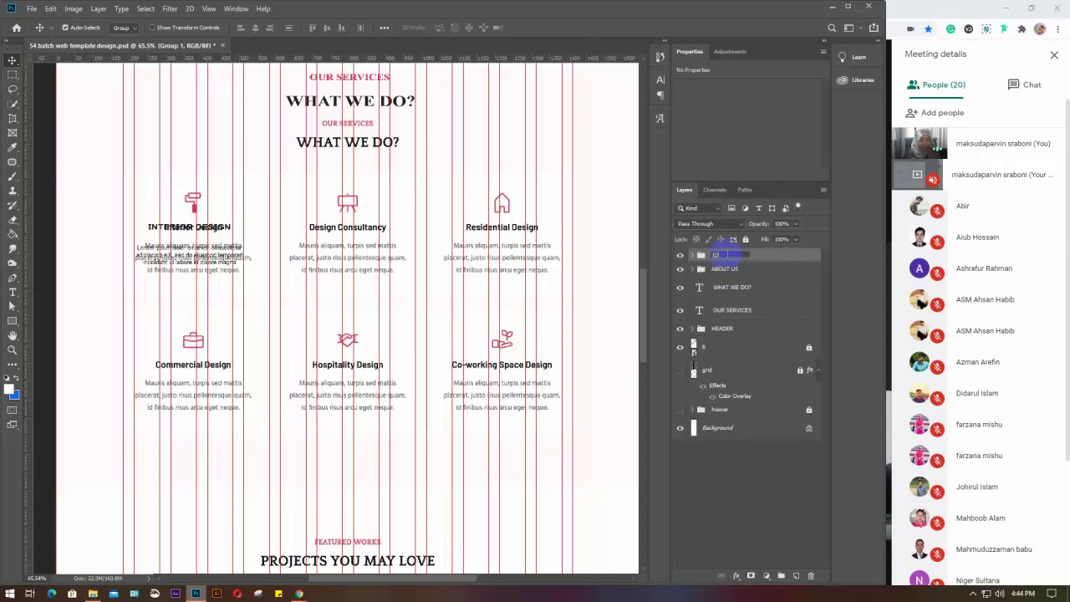
key(Return)
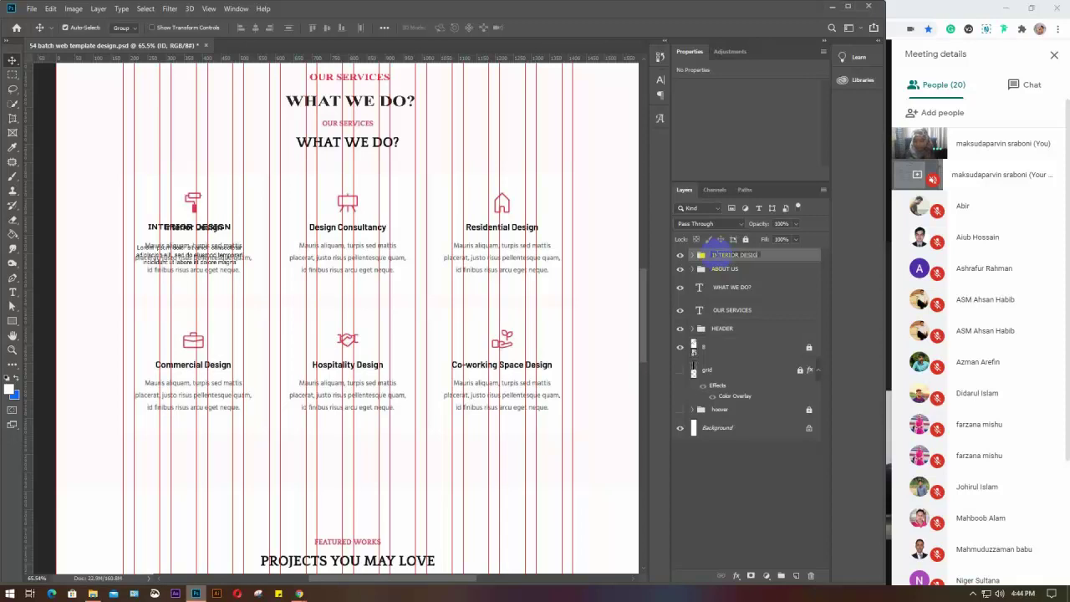
key(Return)
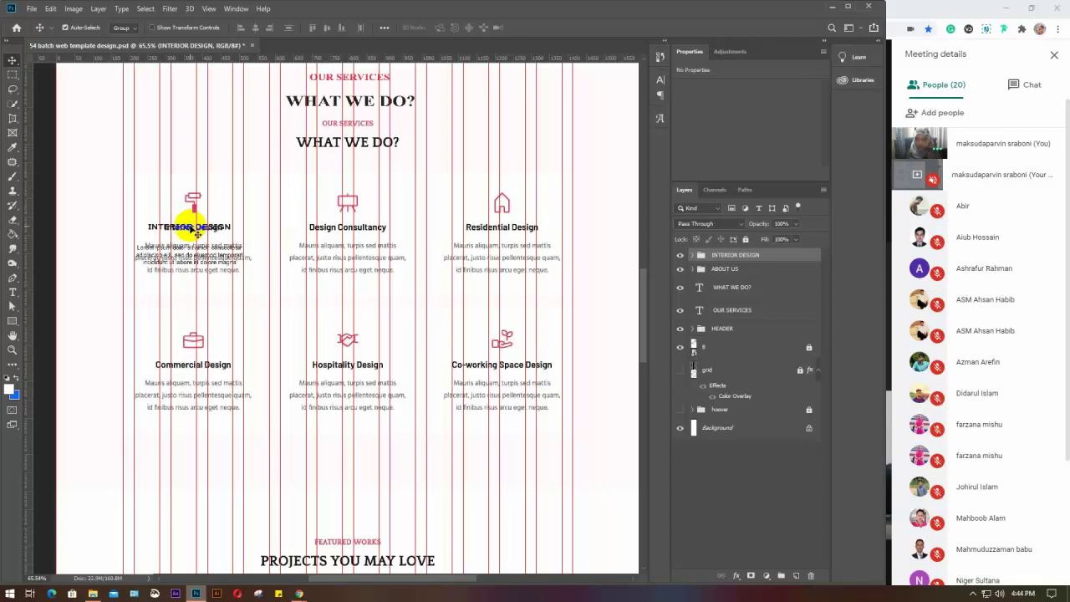
Step: Duplicate the INTERIOR DESIGN group into two rows of three with the reference layer hidden, and show the reference again
drag(184, 232, 335, 227)
click(679, 361)
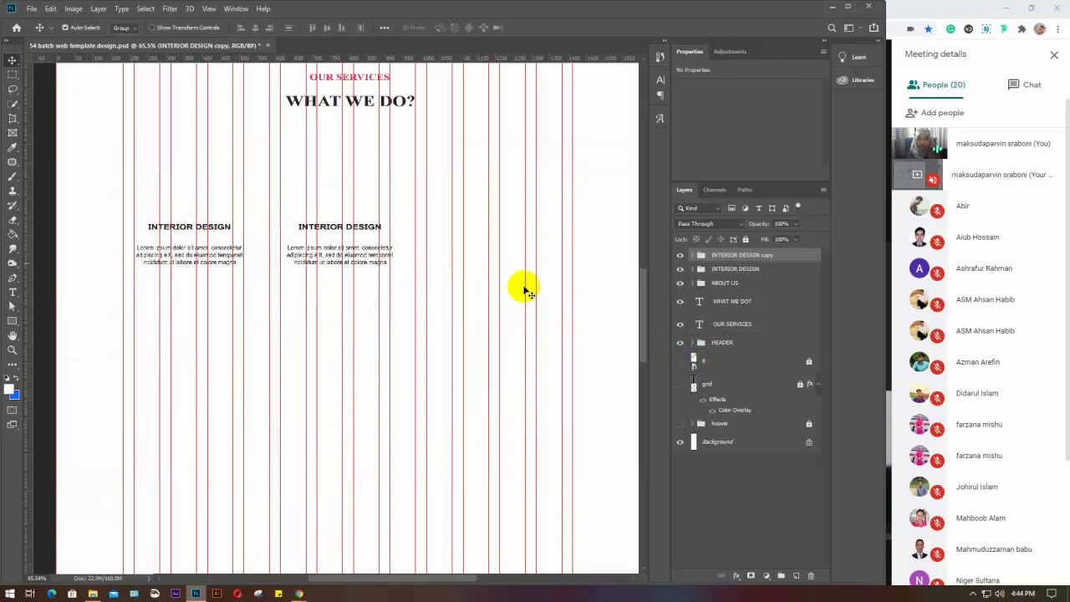
drag(330, 229, 489, 243)
drag(134, 199, 484, 350)
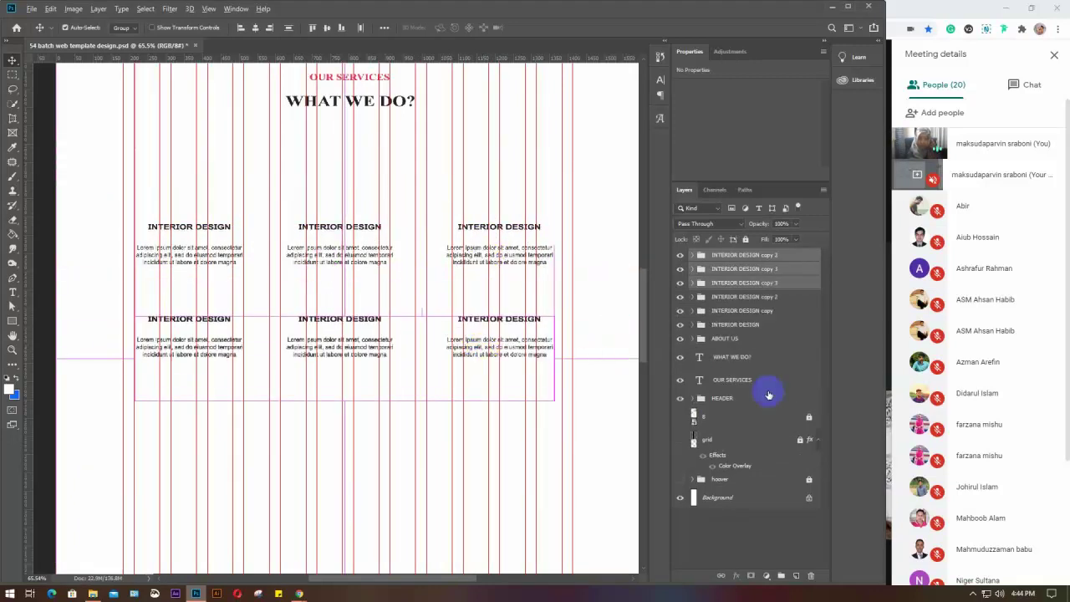
click(679, 418)
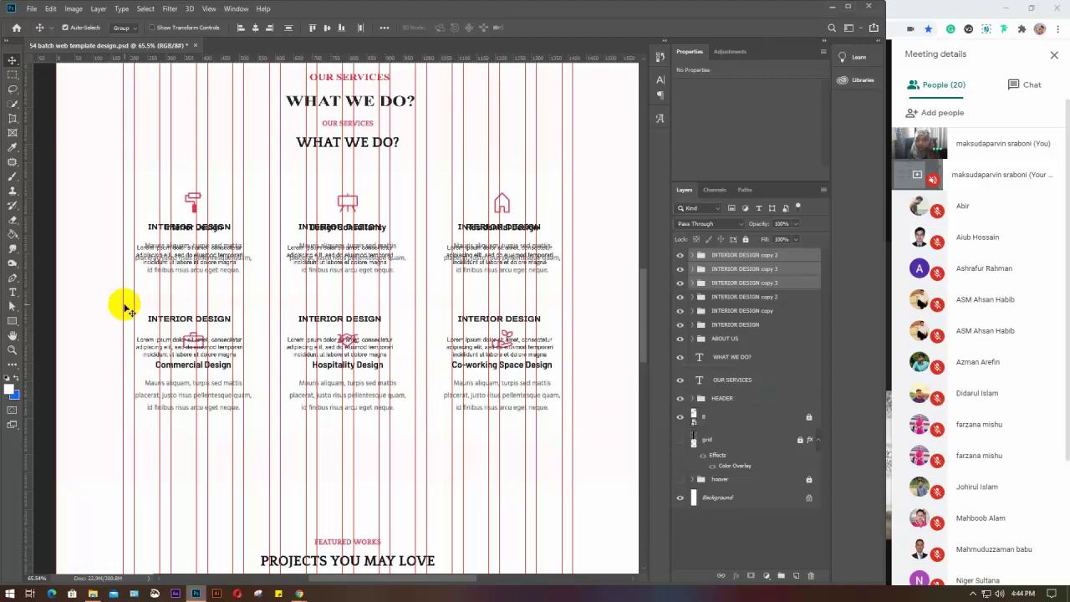
drag(119, 304, 530, 382)
drag(484, 326, 484, 352)
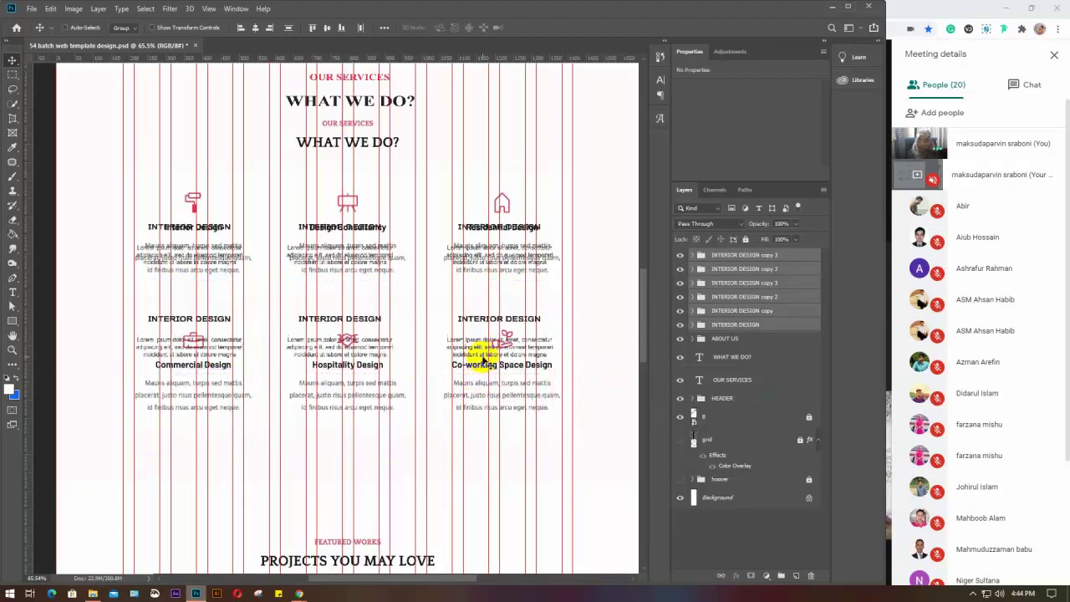
click(420, 480)
drag(518, 386, 191, 351)
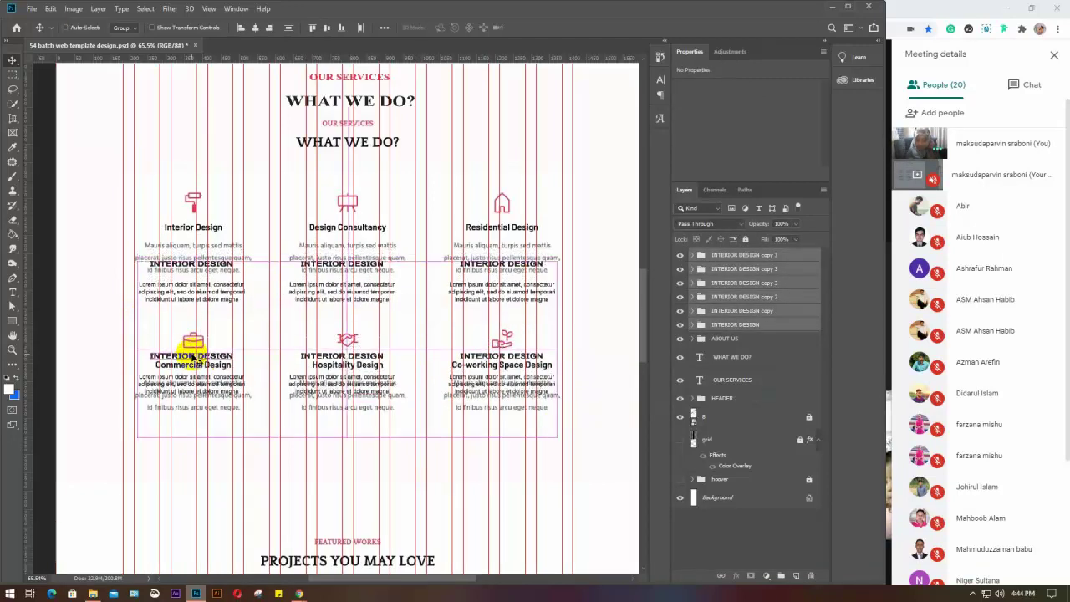
key(ctrl+z)
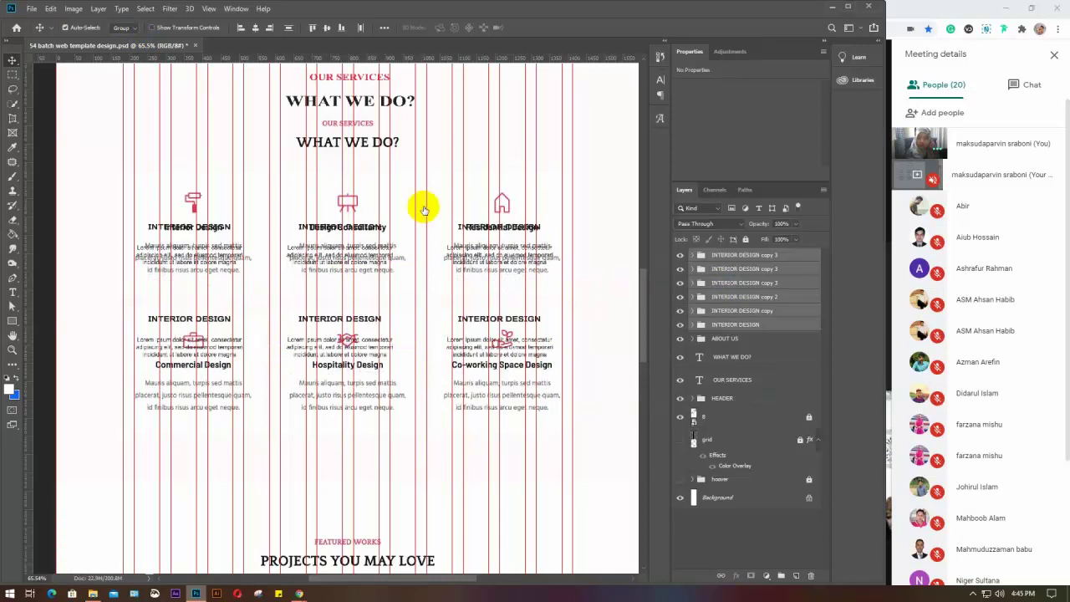
Step: Select the three lower-row groups and move them down to the reference's Commercial Design title row
click(765, 298)
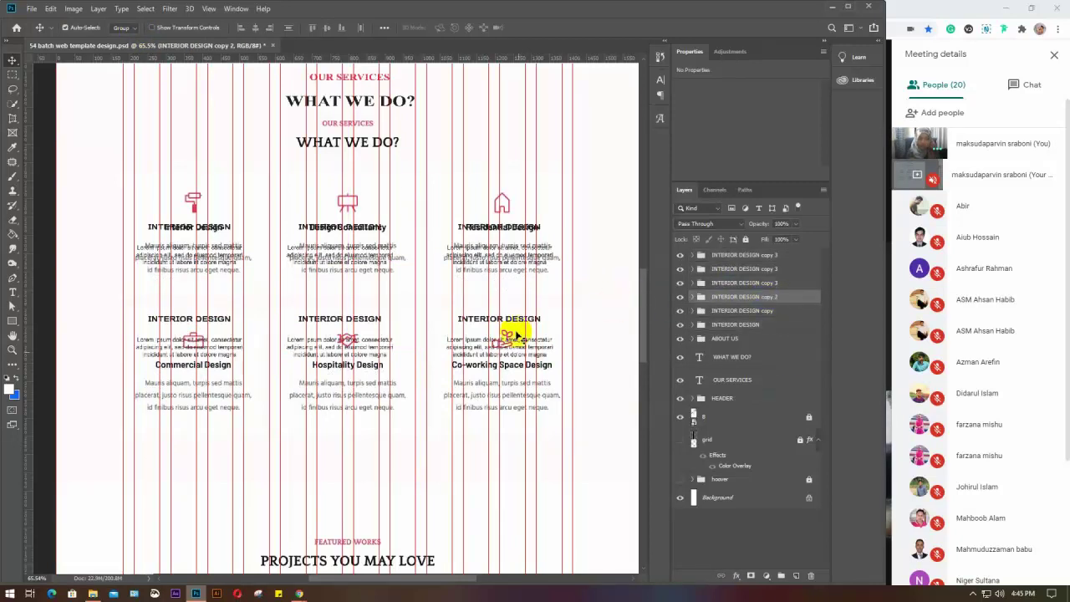
drag(534, 396, 191, 310)
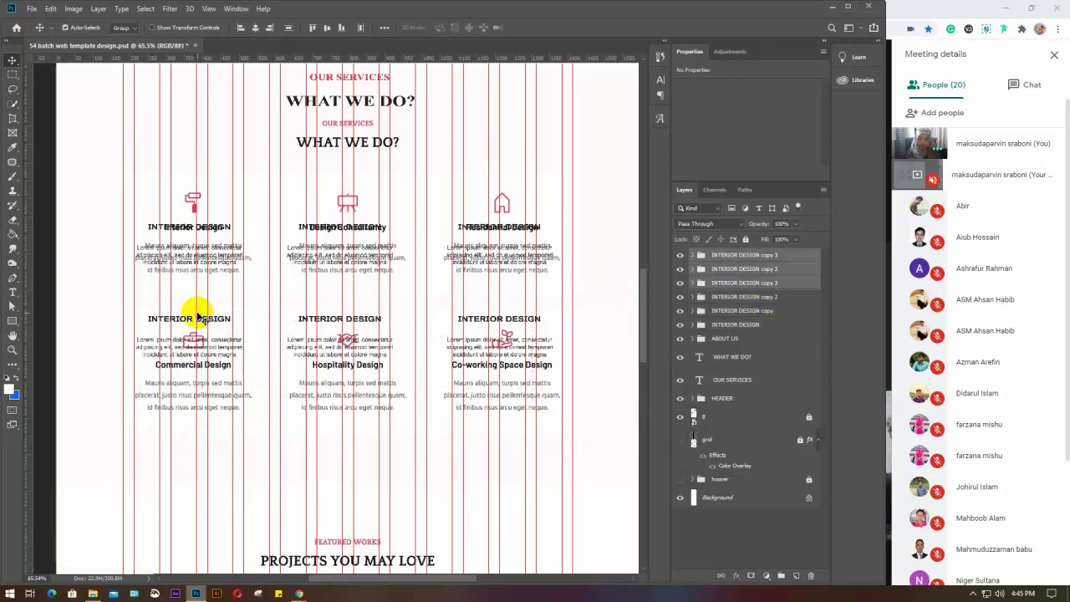
click(125, 28)
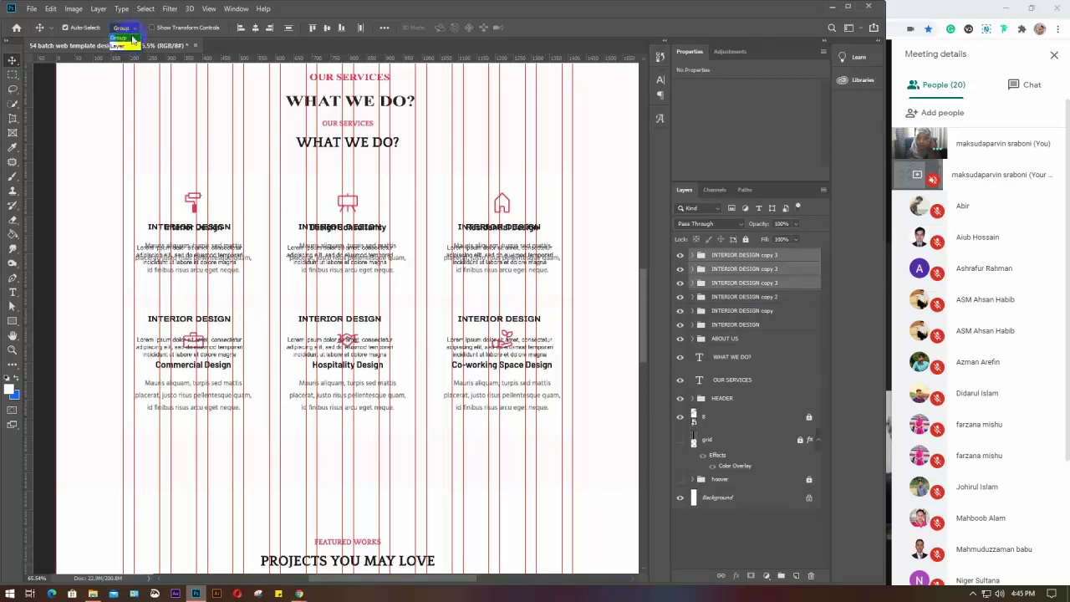
click(120, 37)
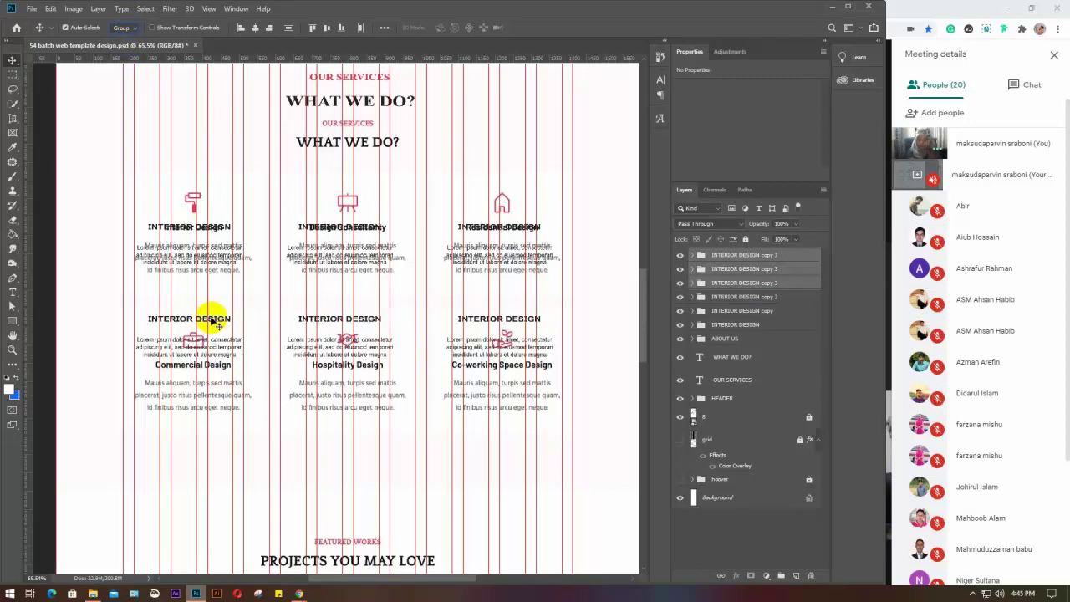
drag(216, 325, 214, 369)
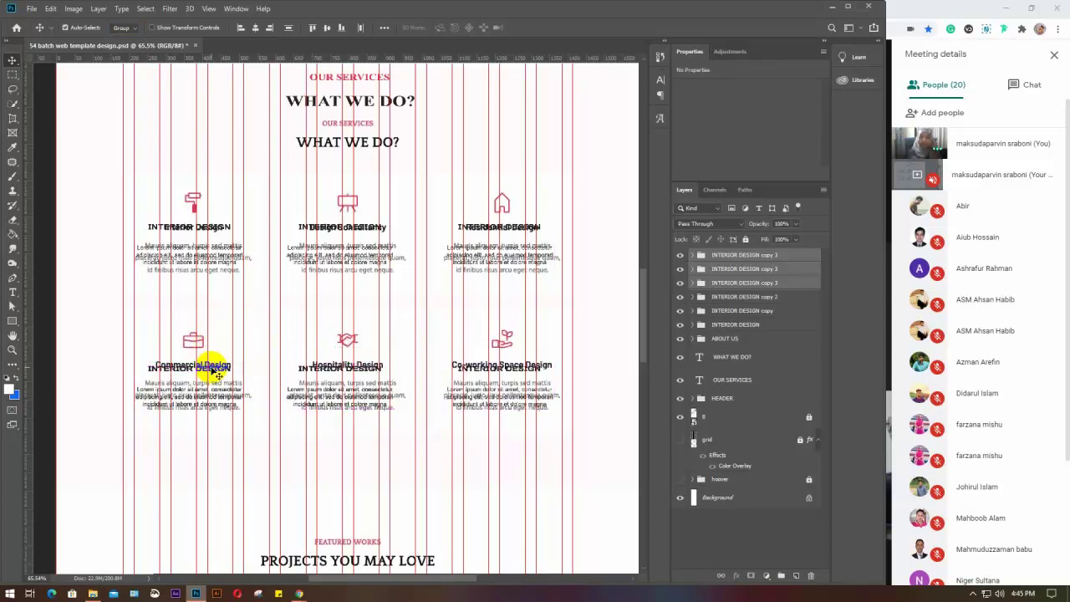
Step: Expand the INTERIOR DESIGN copy group, check which block it holds by toggling its visibility, and activate the Horizontal Type tool
click(239, 289)
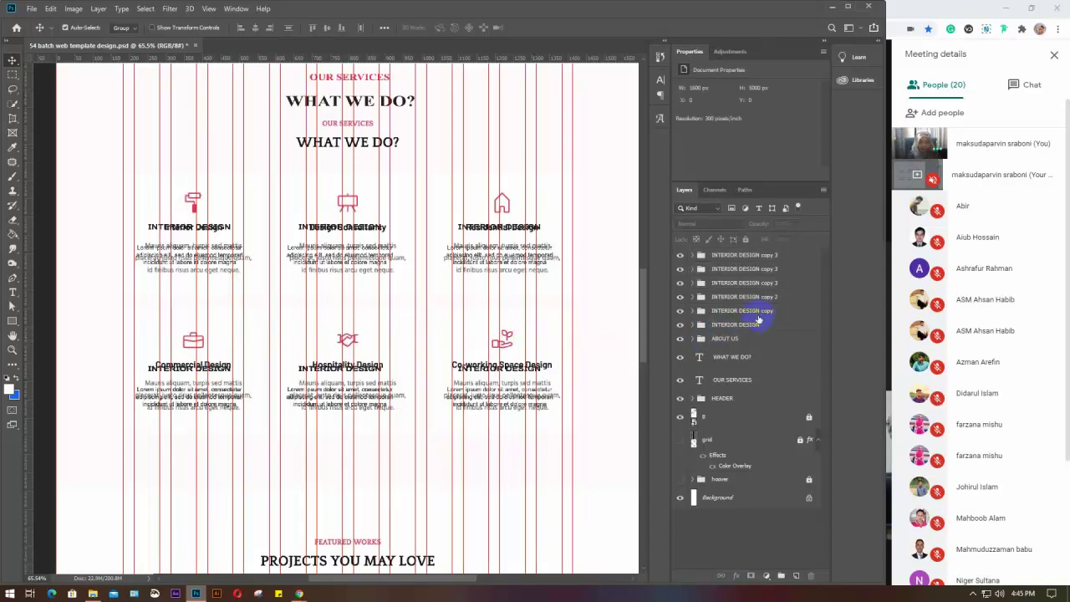
click(706, 328)
click(692, 310)
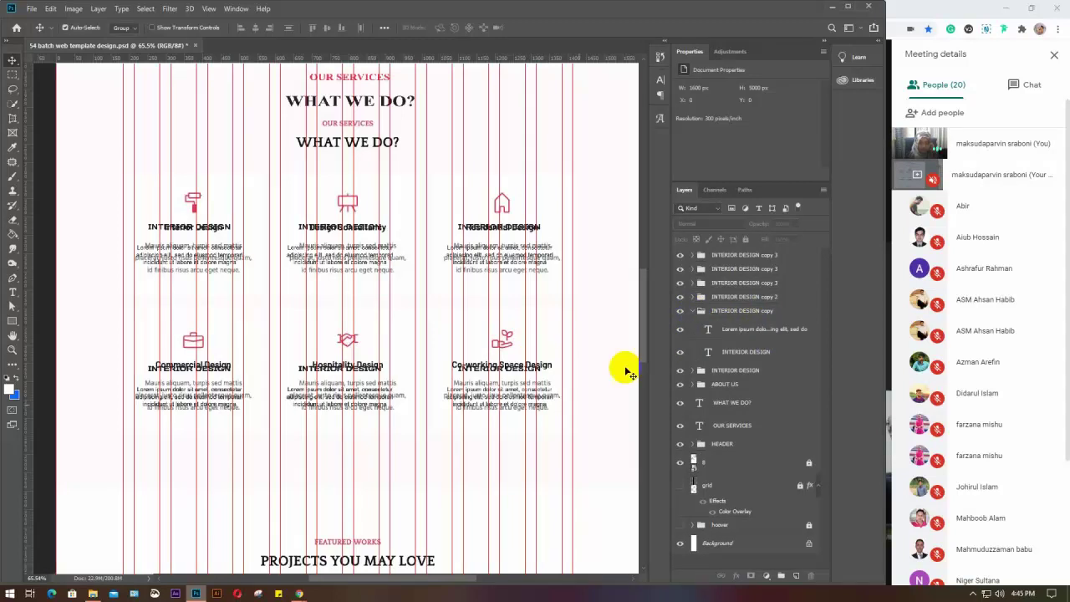
scroll(347, 232, up, 4)
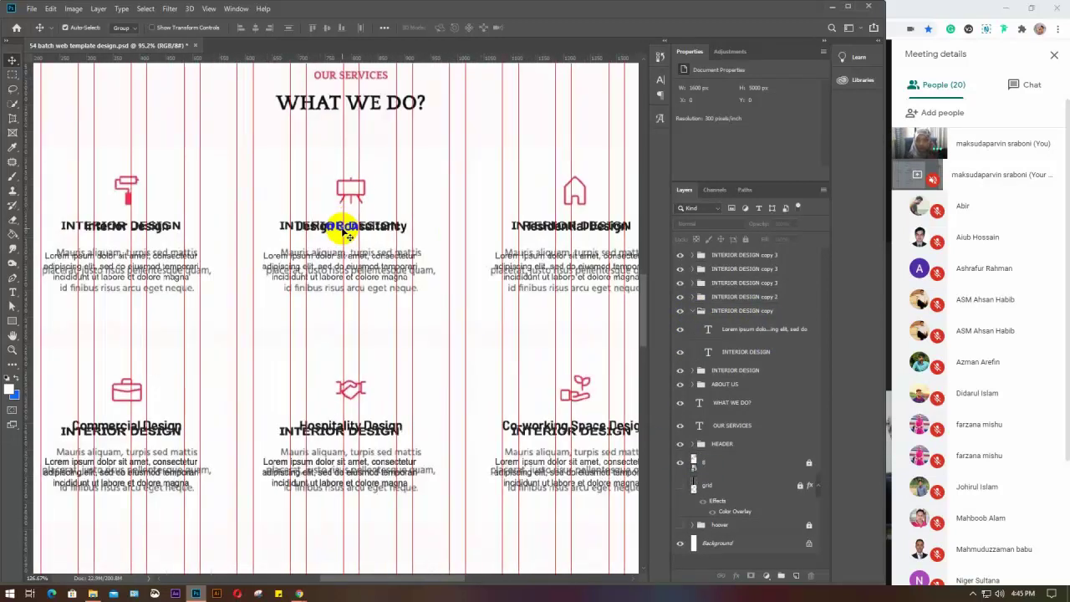
click(690, 460)
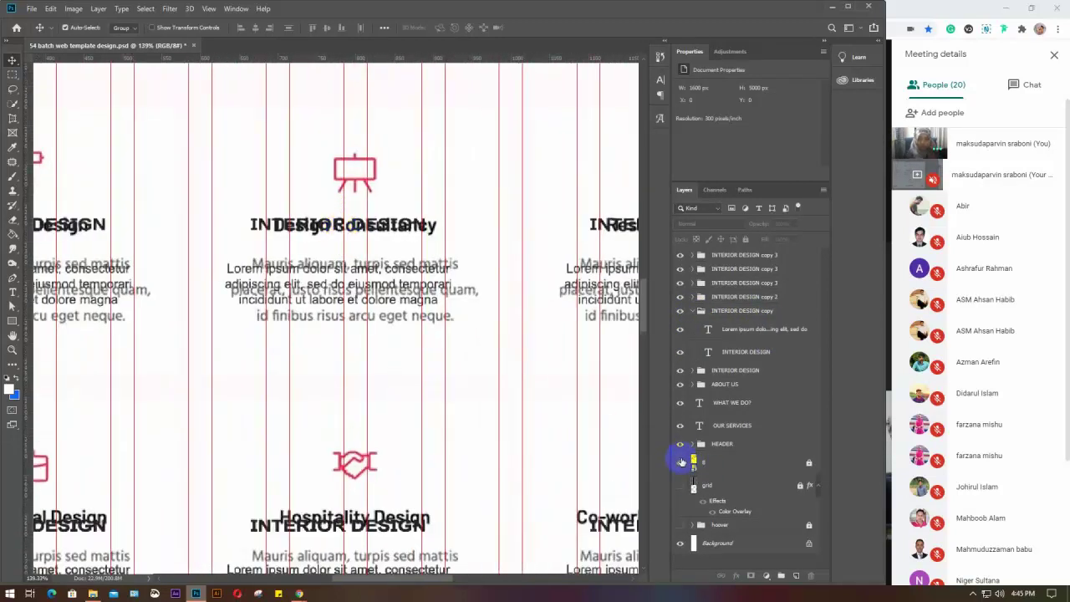
click(681, 311)
click(681, 313)
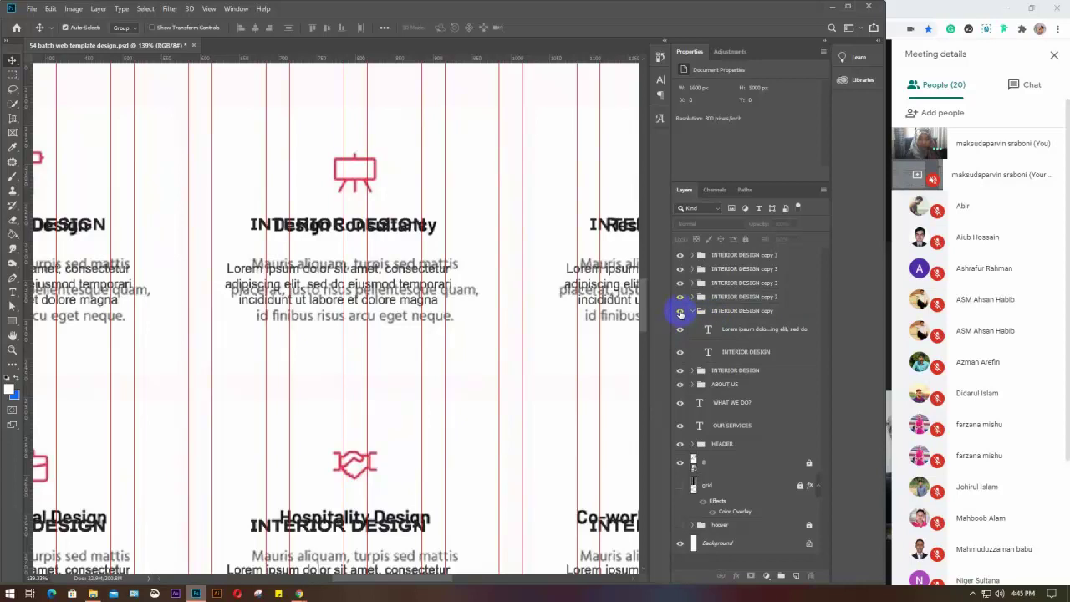
click(681, 312)
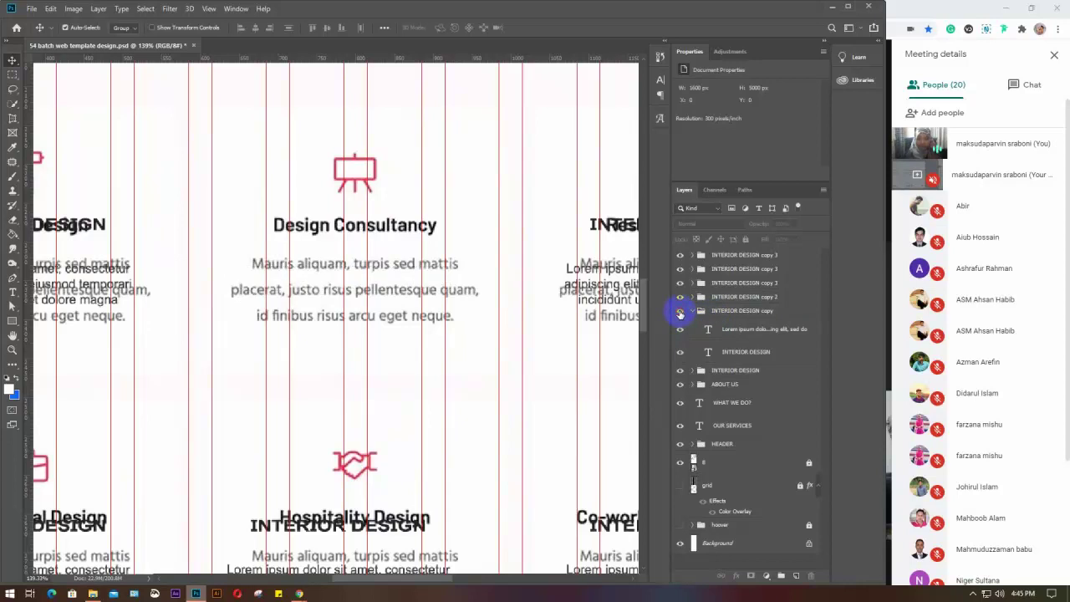
click(681, 312)
click(12, 292)
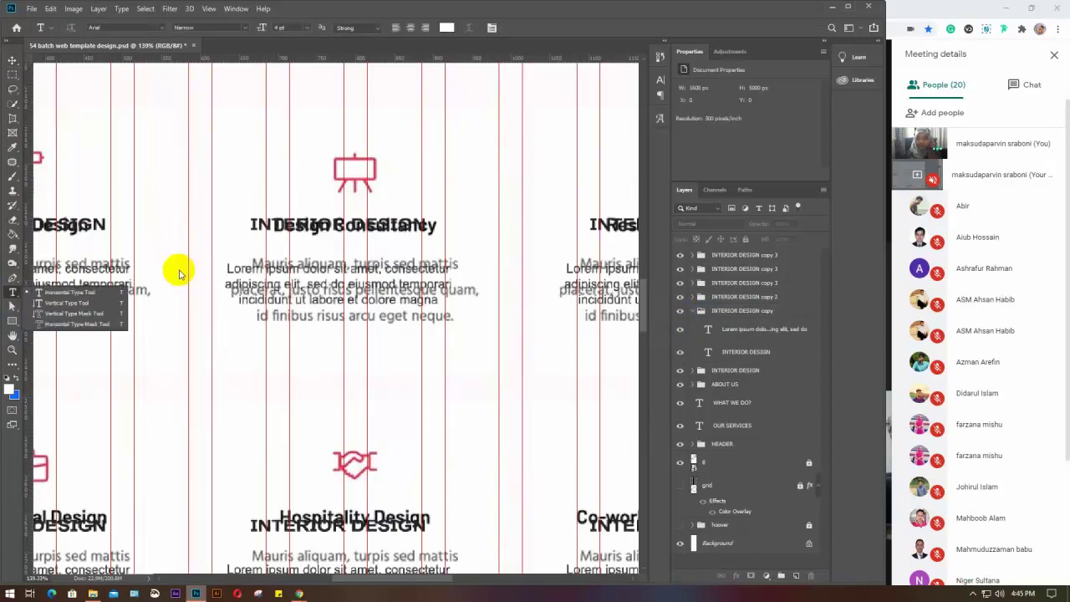
click(249, 225)
drag(249, 224, 468, 314)
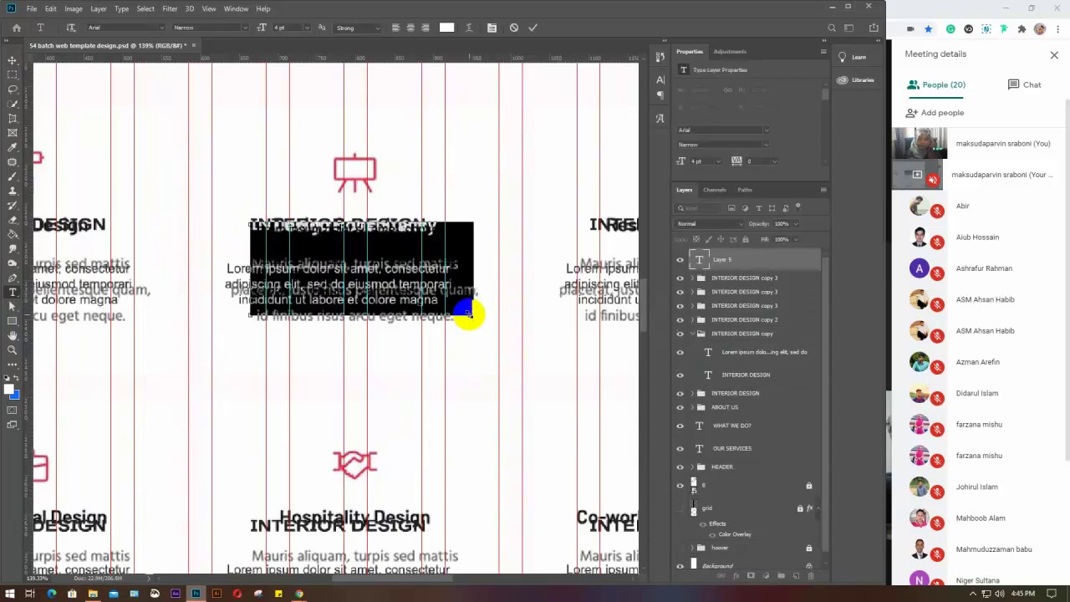
key(BackSpace)
key(Escape)
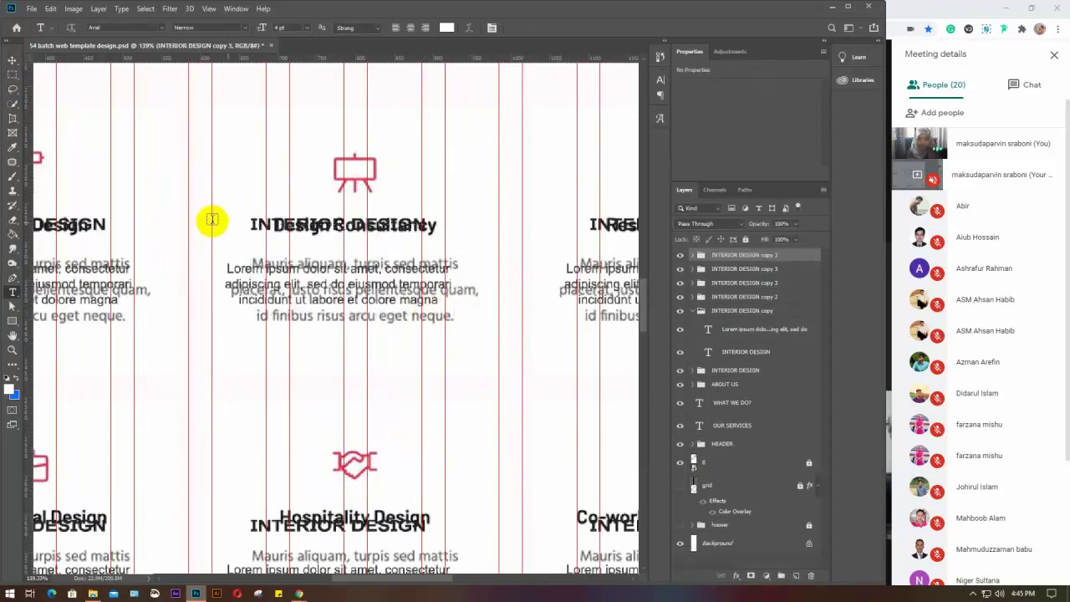
Step: Replace the title text of the upper middle block with "DESIGN CONSULTENCY"
drag(250, 226, 454, 232)
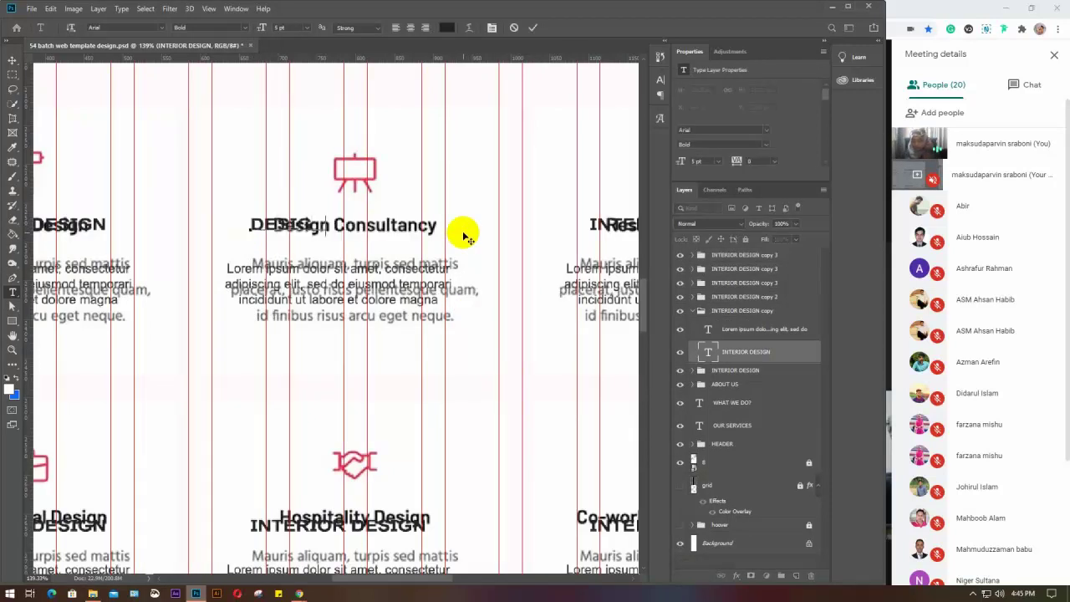
text(CO)
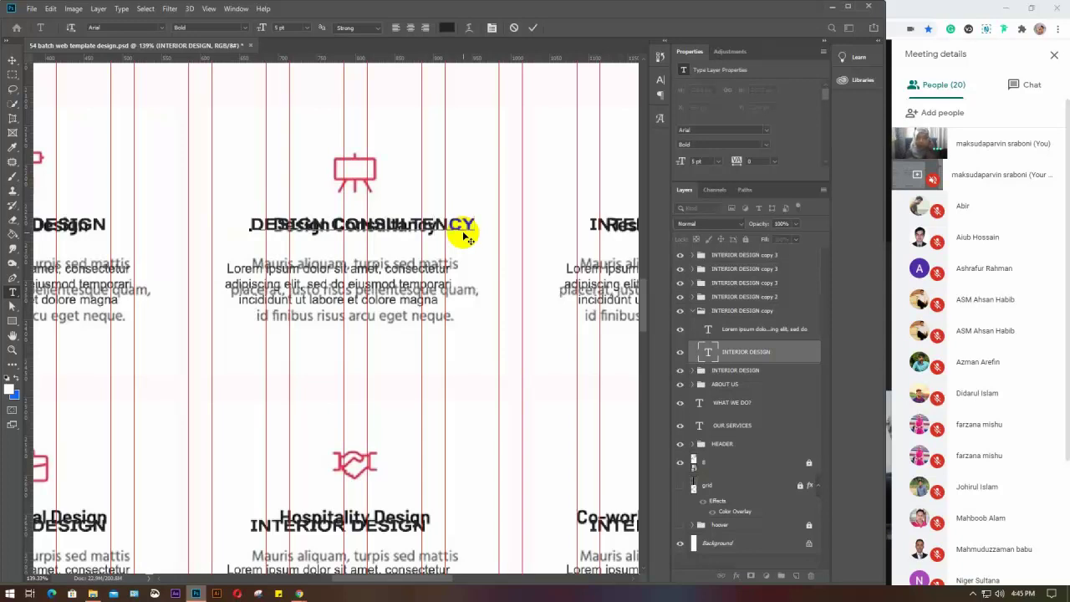
text(NSULTENCY)
key(ctrl+Return)
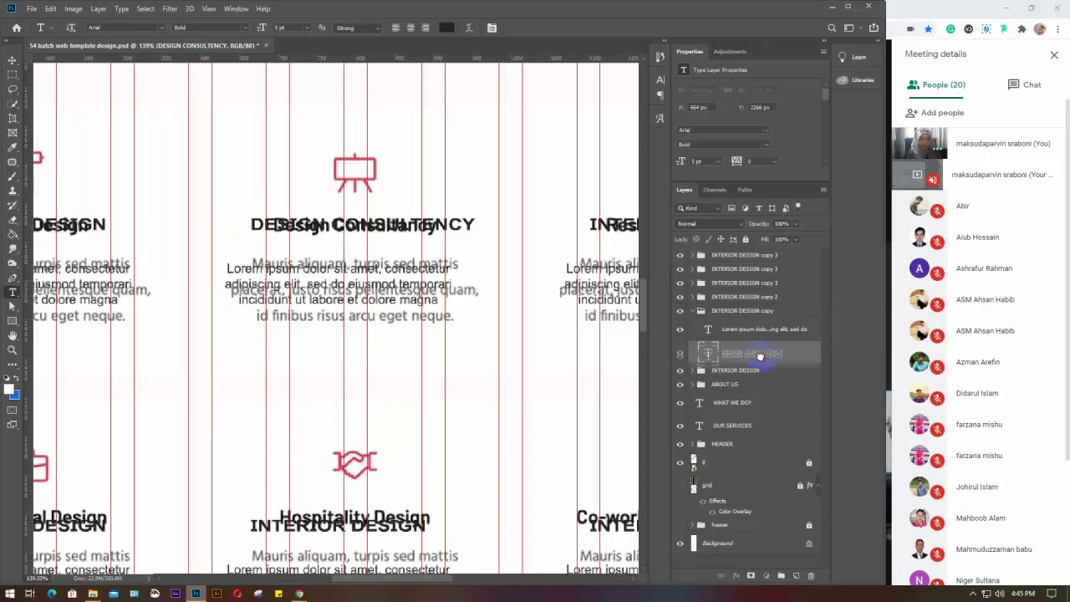
Step: Rename the INTERIOR DESIGN copy group as DESIGN CONSULTENCY, copying the name from its title layer, and collapse the group
double_click(765, 353)
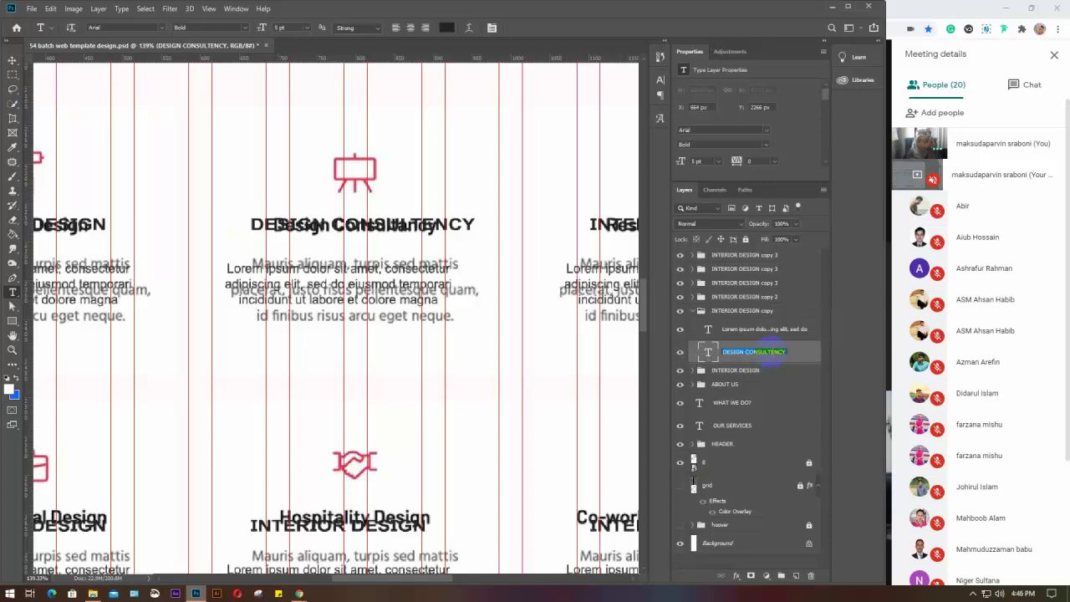
click(692, 312)
click(731, 317)
double_click(732, 313)
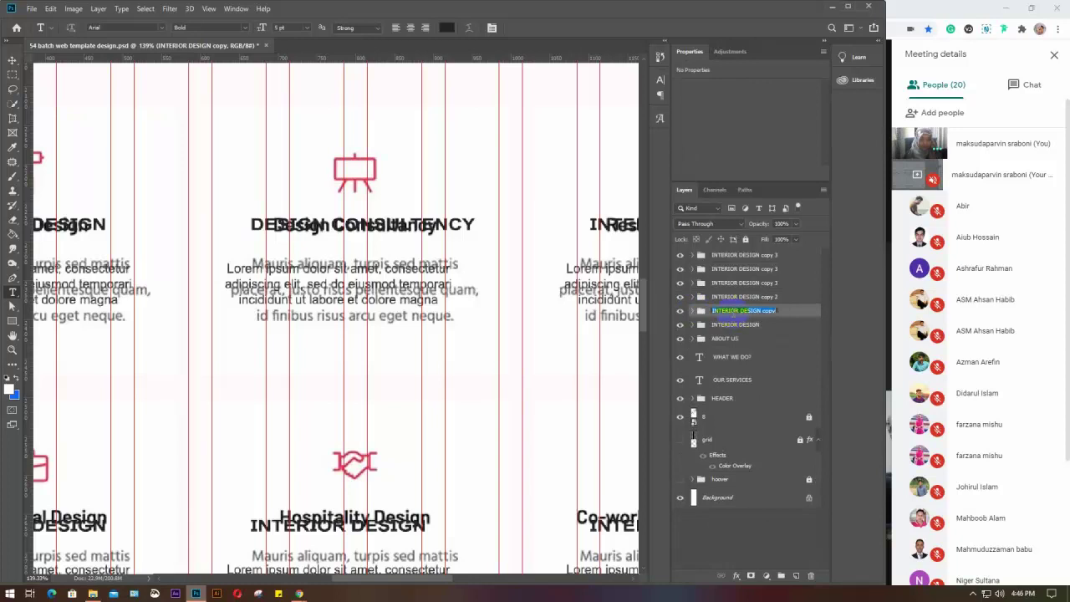
click(698, 299)
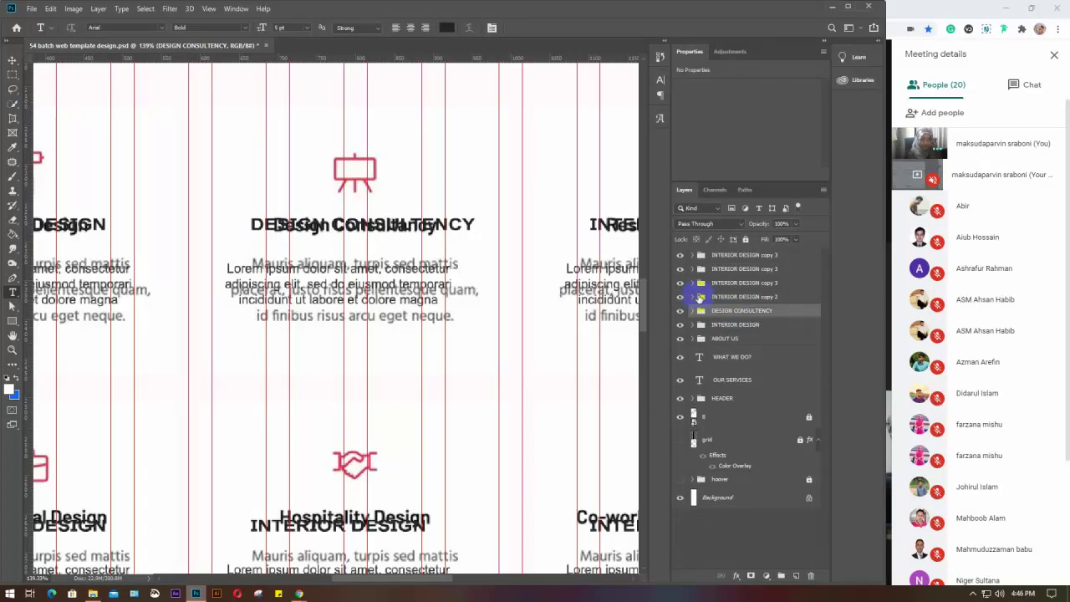
Step: Expand the INTERIOR DESIGN copy 2 group, check which block it holds by toggling its visibility, and select its title layer
click(692, 297)
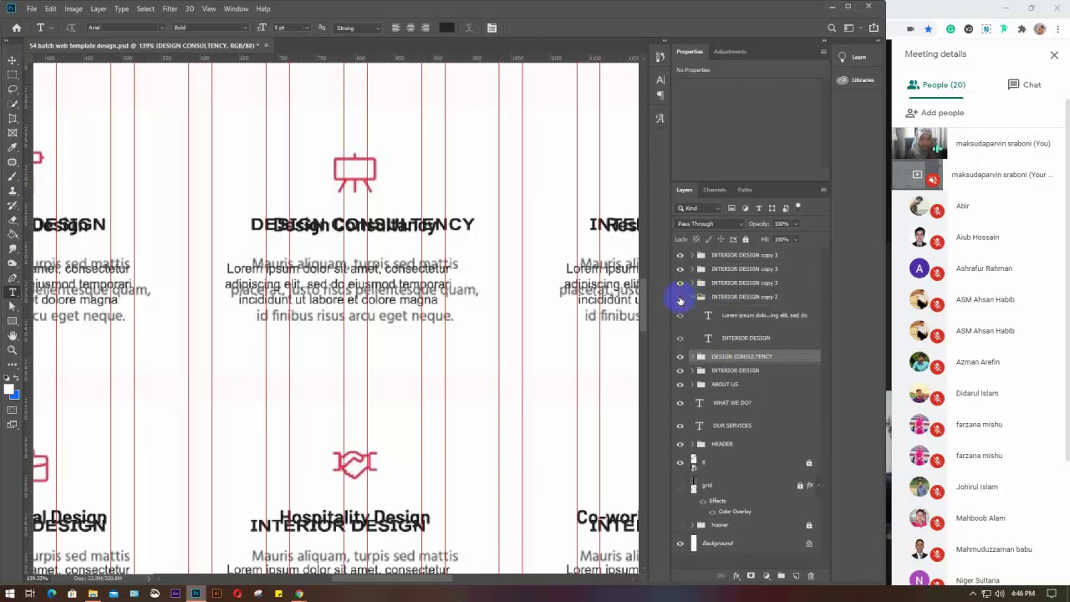
click(680, 297)
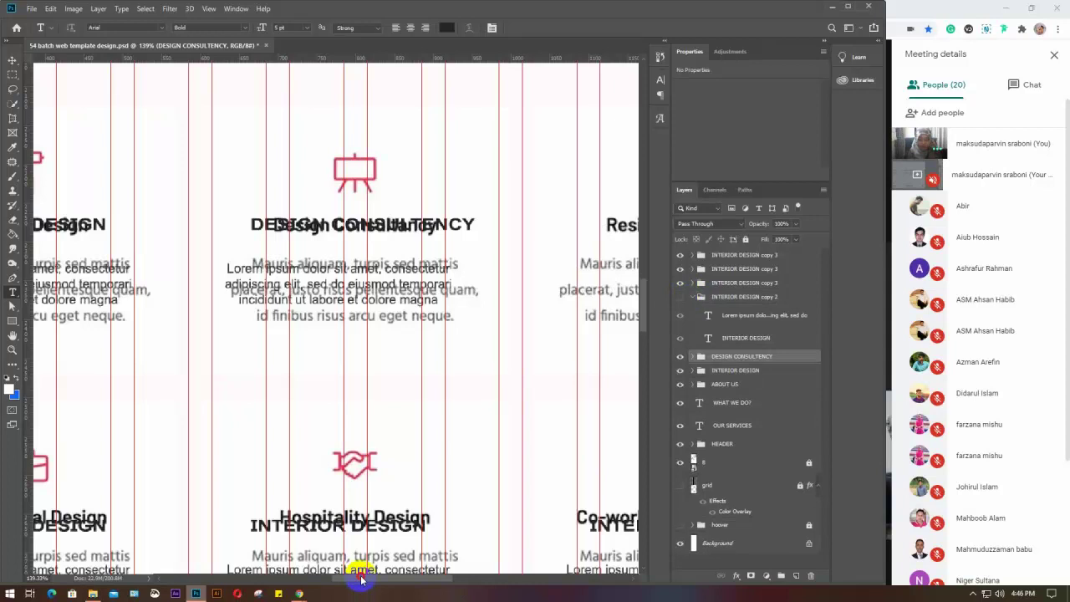
drag(359, 577, 414, 588)
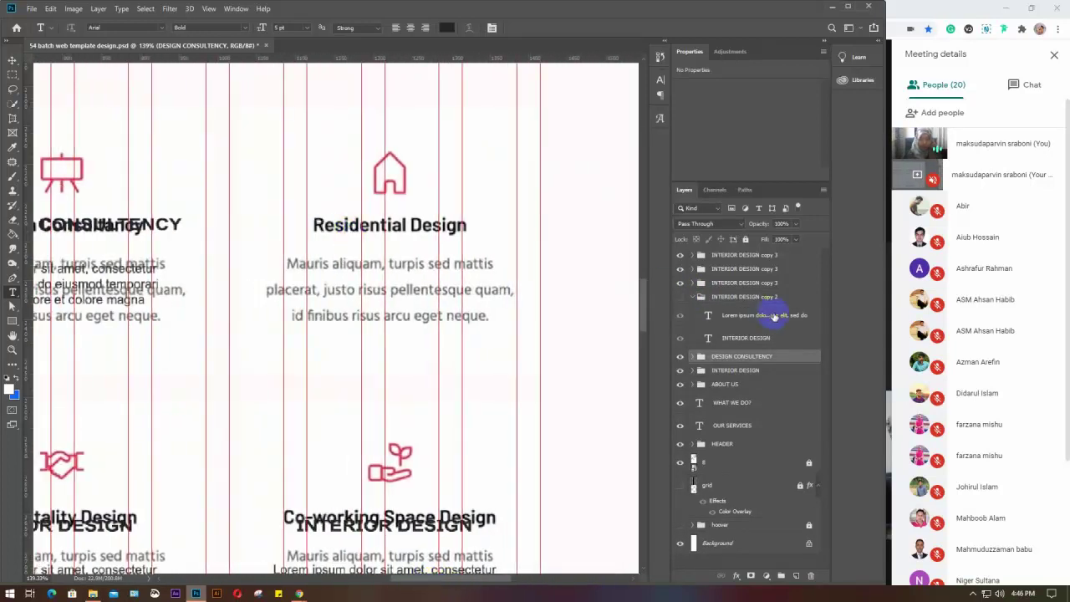
click(734, 339)
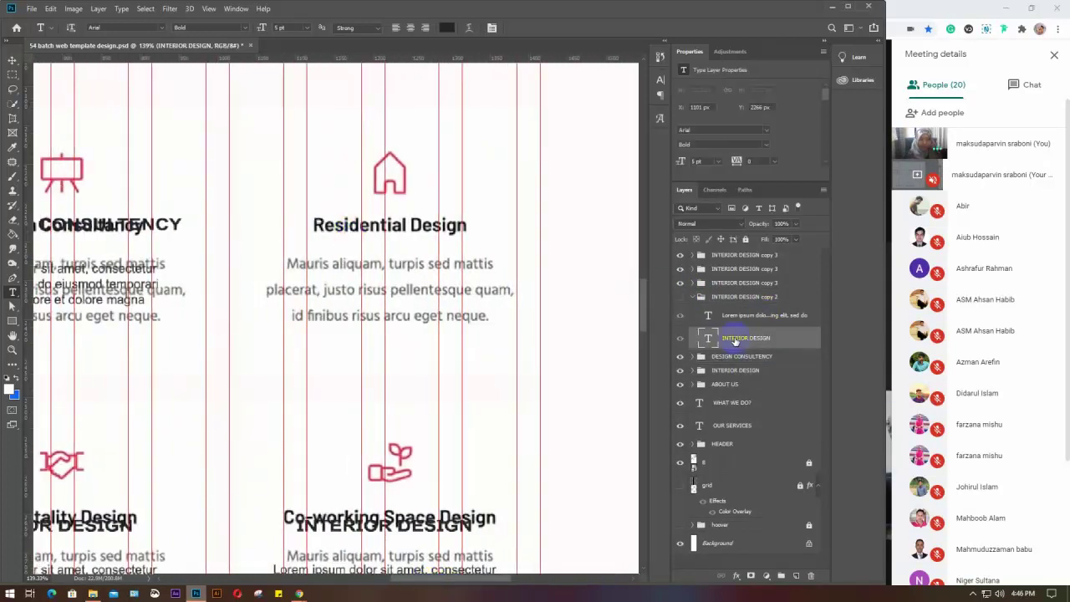
click(680, 298)
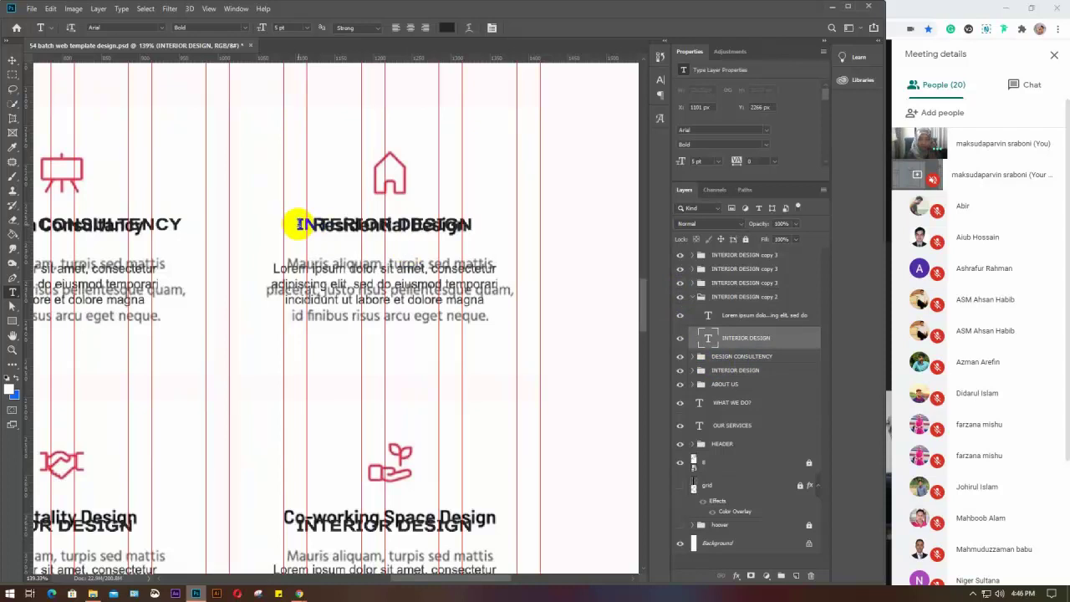
Step: Replace the title text of the upper-row block under the house icon with "RESIDENTIAL DESIGN"
drag(298, 224, 516, 231)
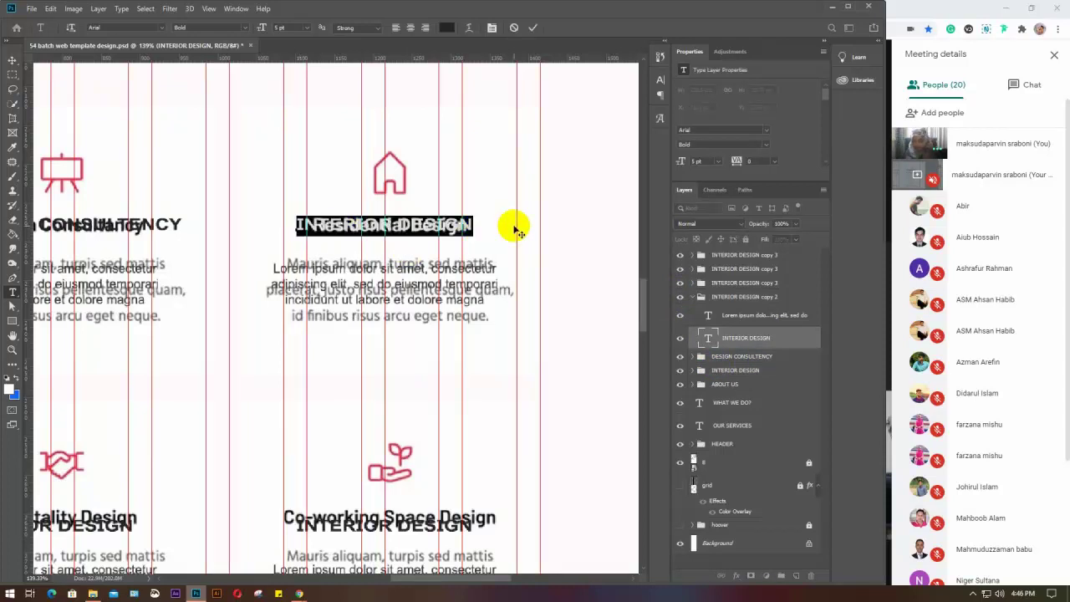
text(Res)
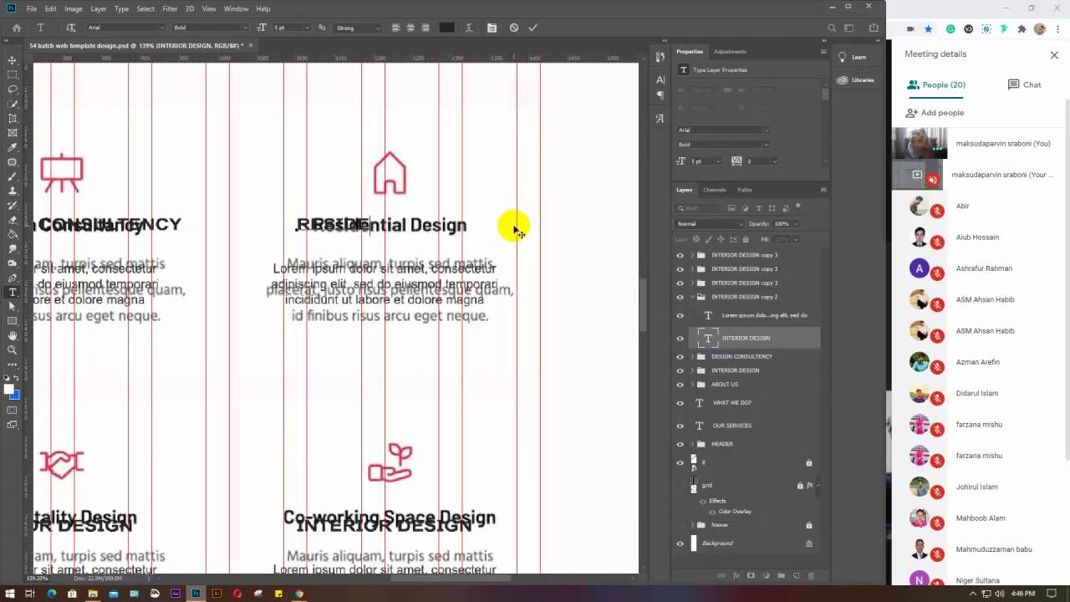
text(idential)
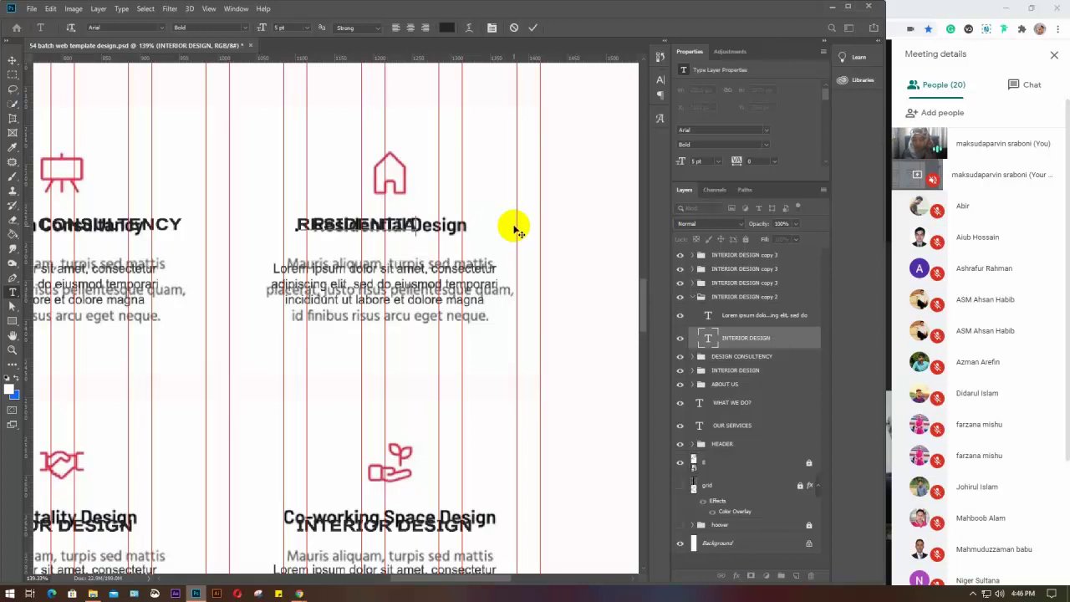
text( De)
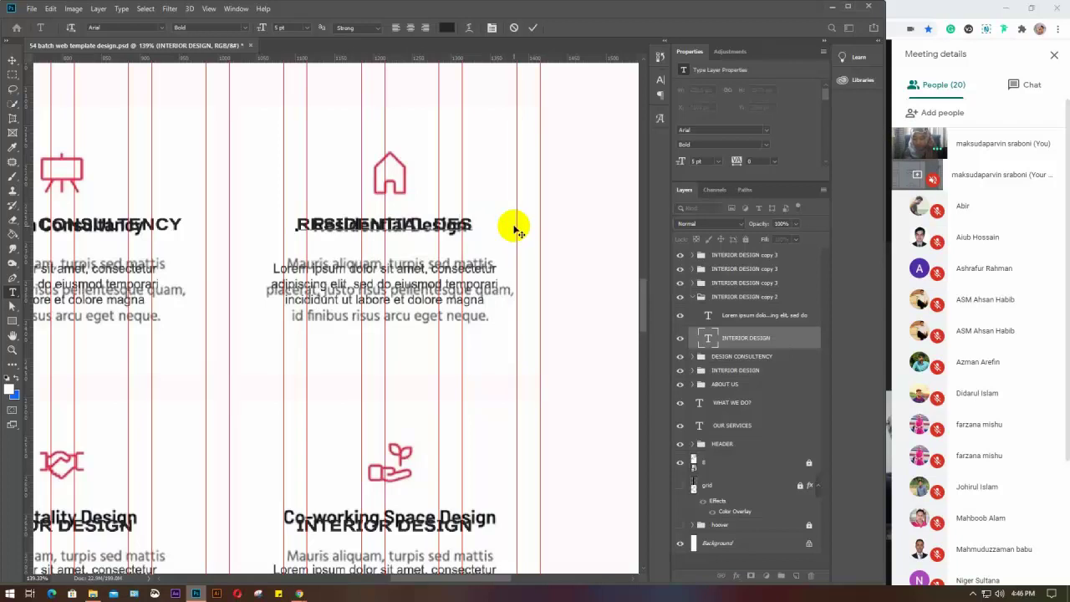
text(sign)
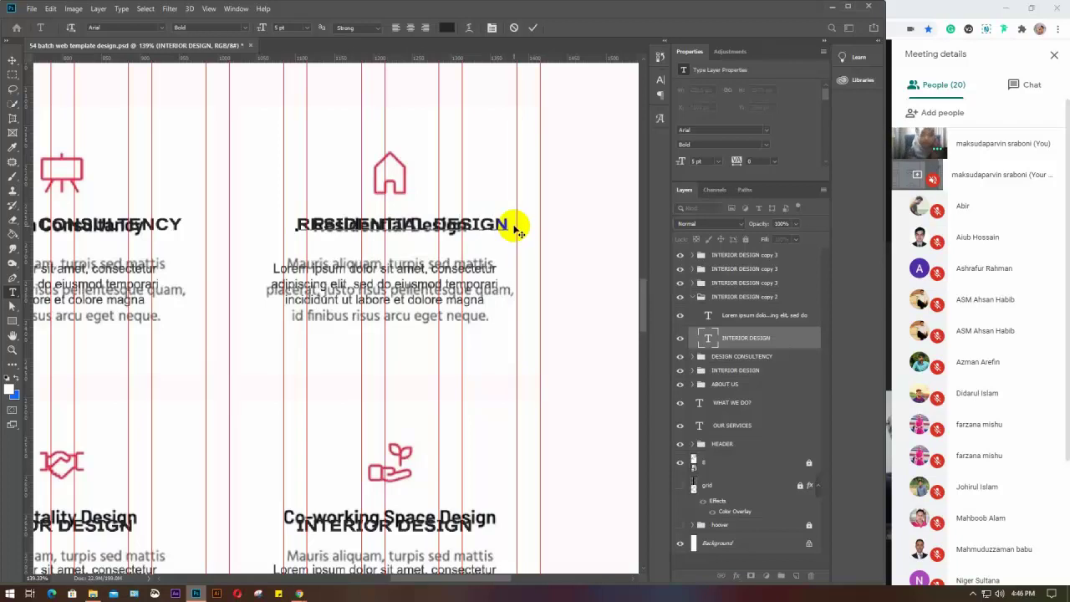
click(749, 338)
Step: Rename the INTERIOR DESIGN copy 2 group as RESIDENTIAL DESIGN, copying its title layer's name, and collapse the group
double_click(749, 338)
key(ctrl+c)
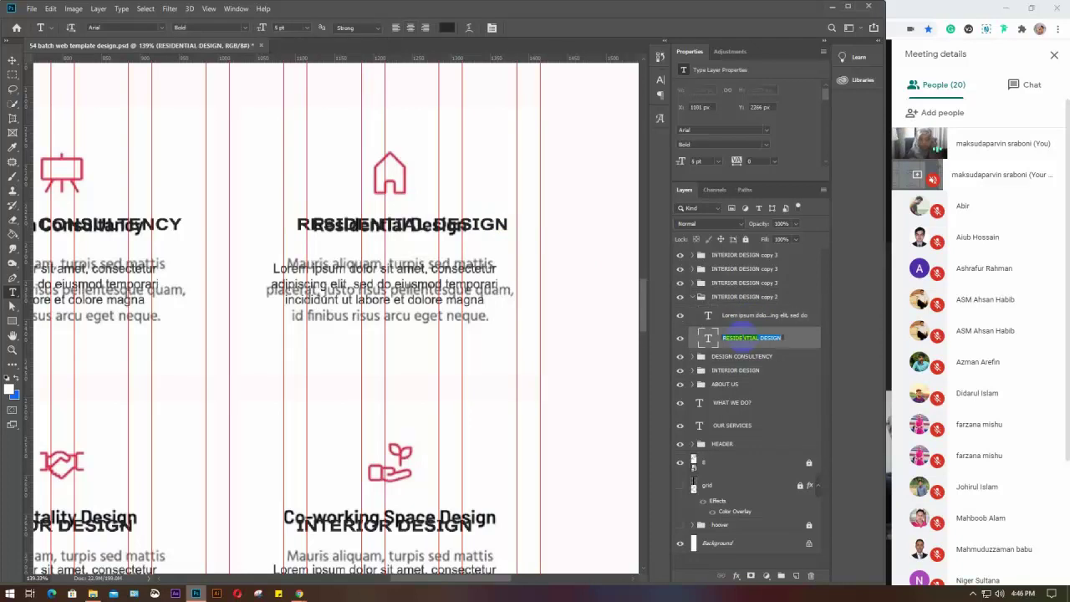
click(732, 297)
double_click(732, 297)
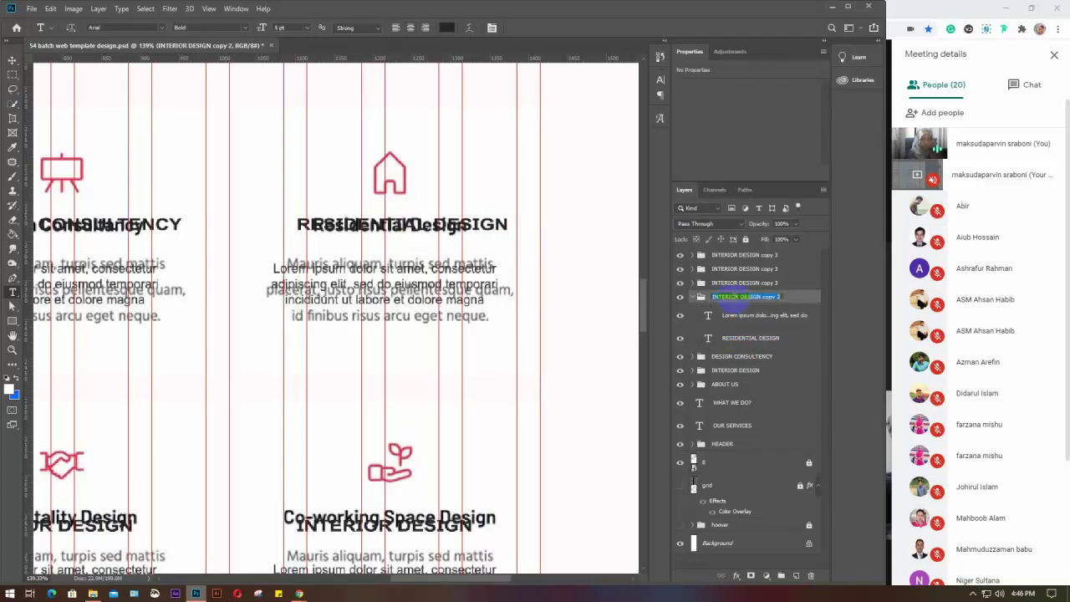
key(ctrl+v)
key(Return)
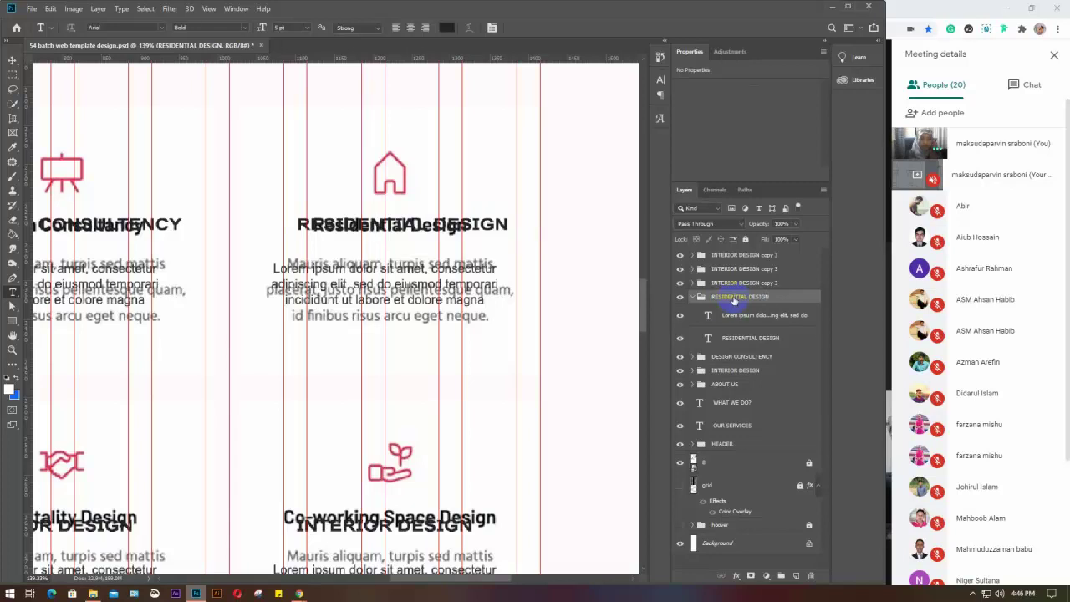
click(692, 298)
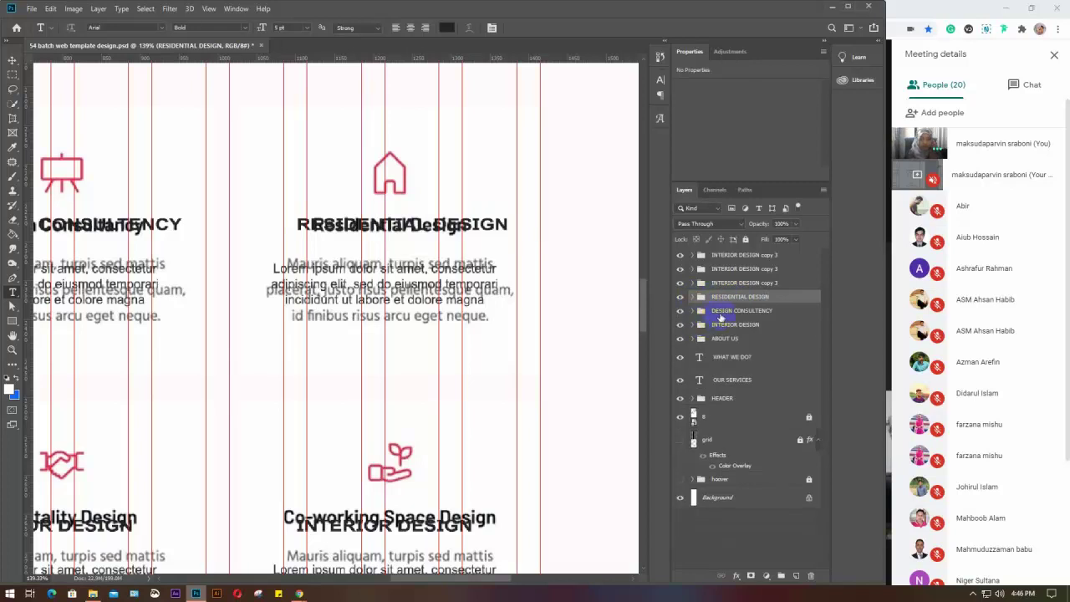
Step: Expand the lowest INTERIOR DESIGN copy 3 group, select its title layer, and toggle the group's visibility to check which block it holds
click(692, 284)
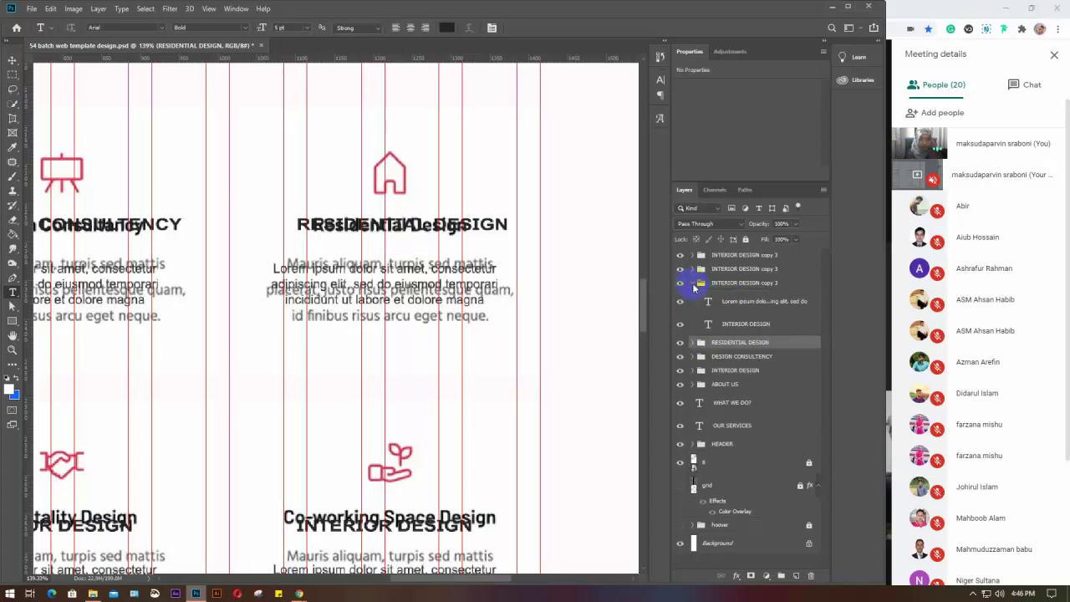
scroll(375, 371, down, 2)
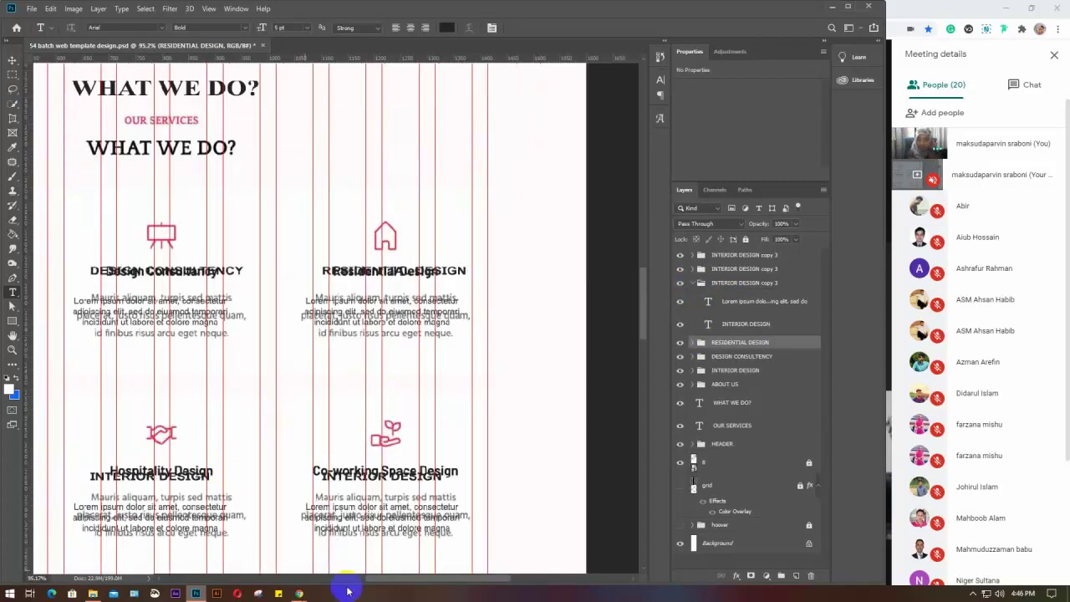
drag(394, 582, 303, 571)
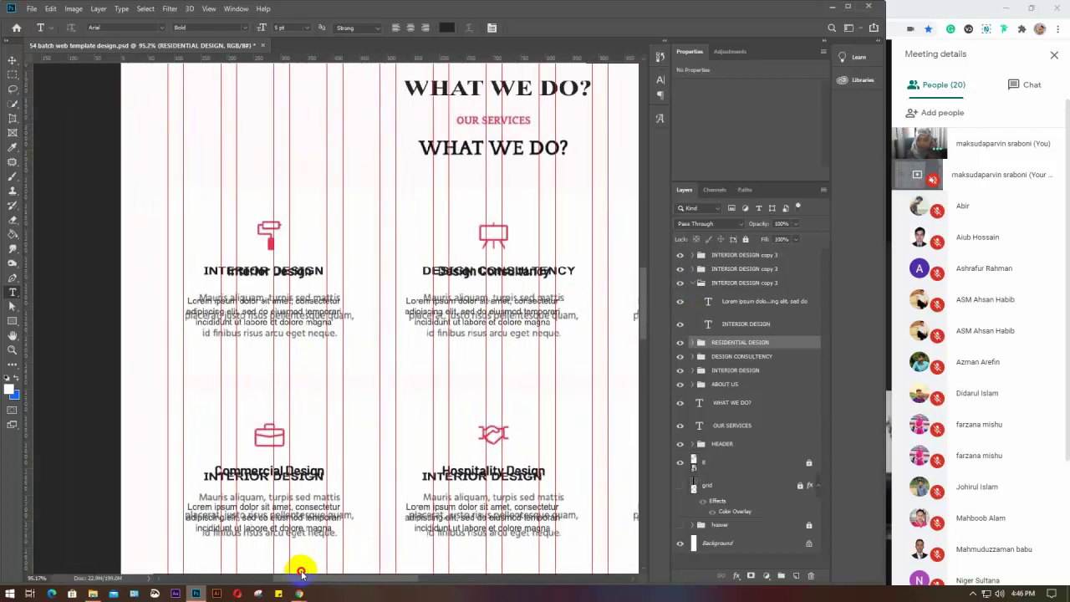
scroll(393, 442, down, 2)
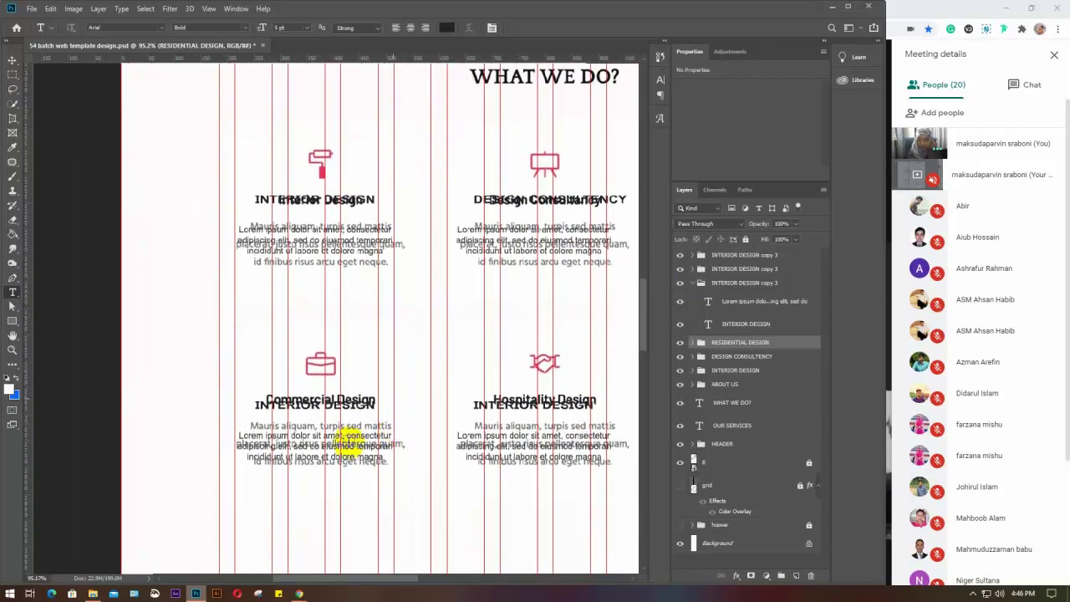
scroll(347, 441, down, 3)
scroll(371, 446, up, 4)
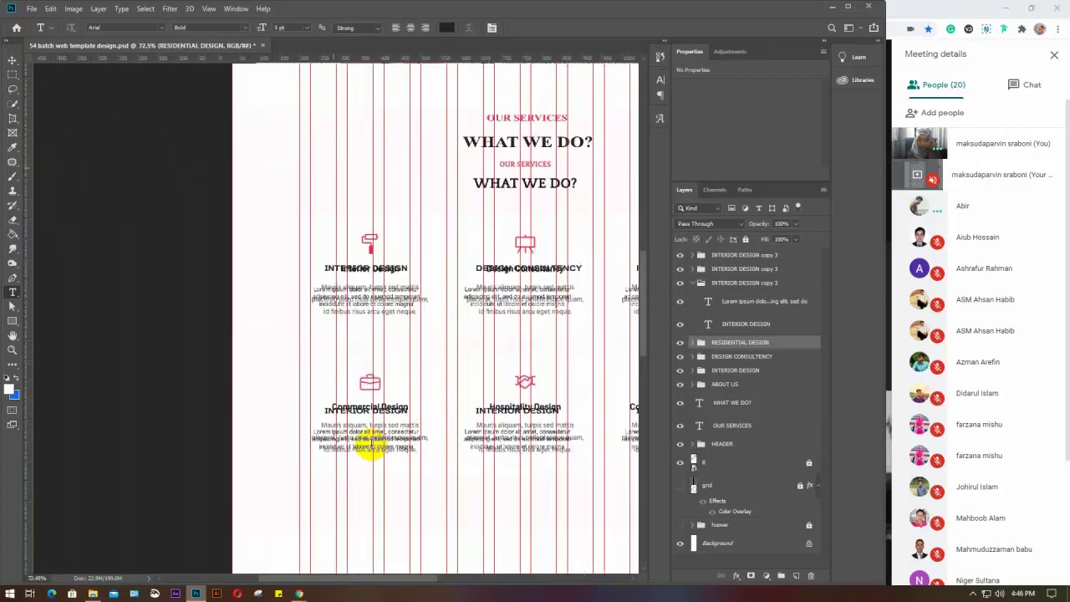
scroll(382, 415, up, 2)
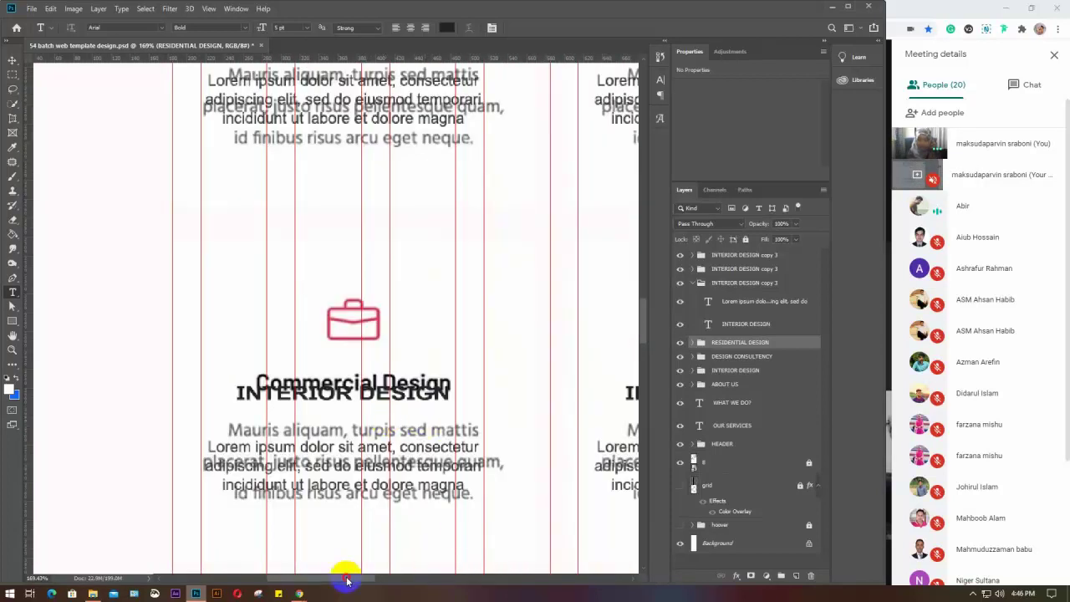
drag(346, 574, 370, 575)
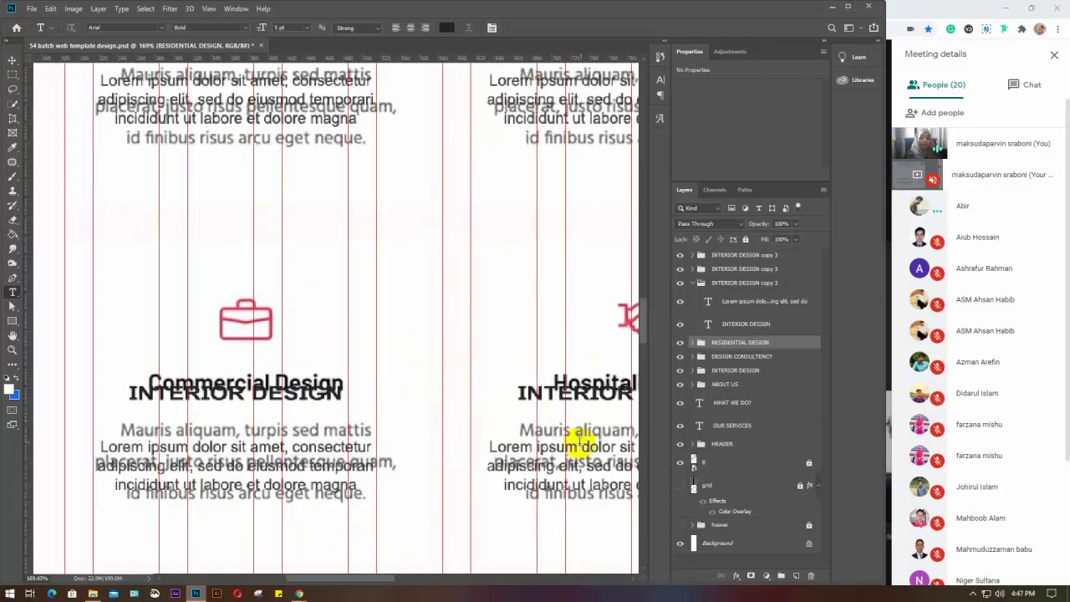
click(740, 325)
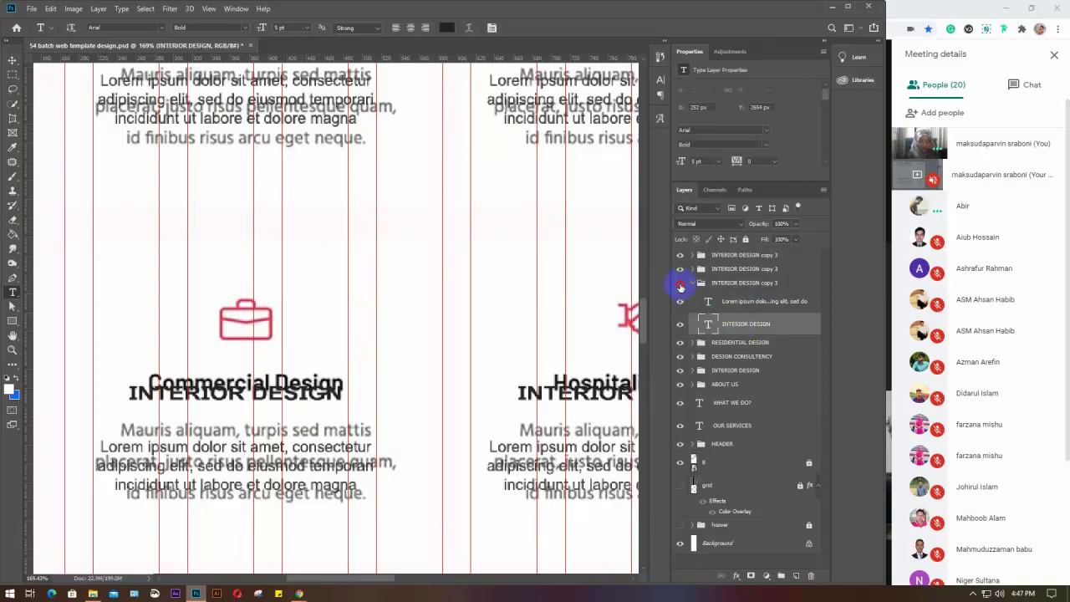
click(680, 285)
click(680, 284)
click(681, 284)
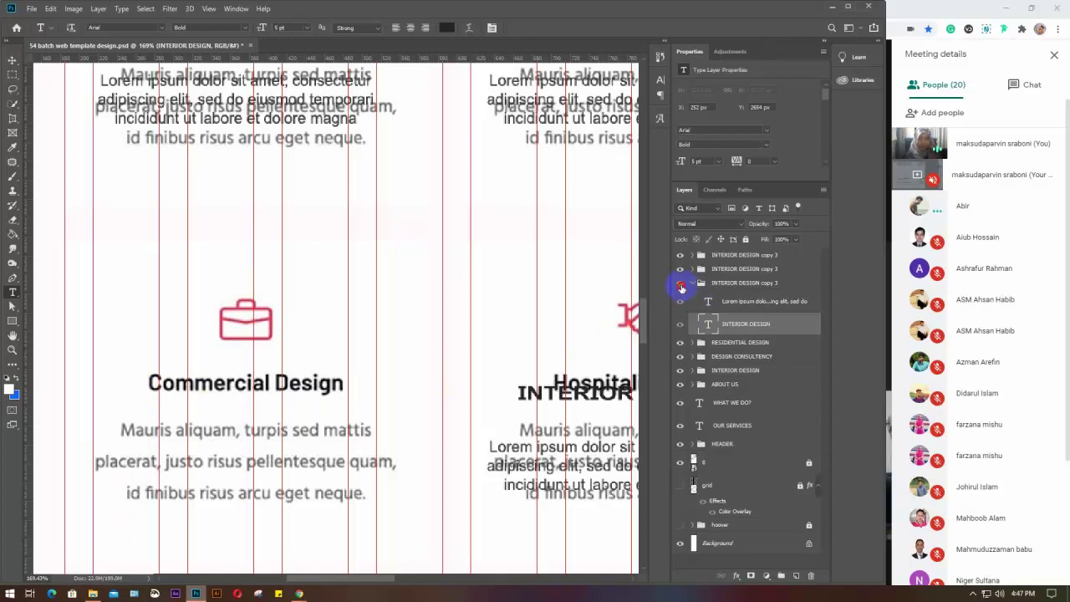
Step: Replace the title text of the lower-row block under the briefcase icon with "COMMERCIAL DESIGN"
double_click(741, 325)
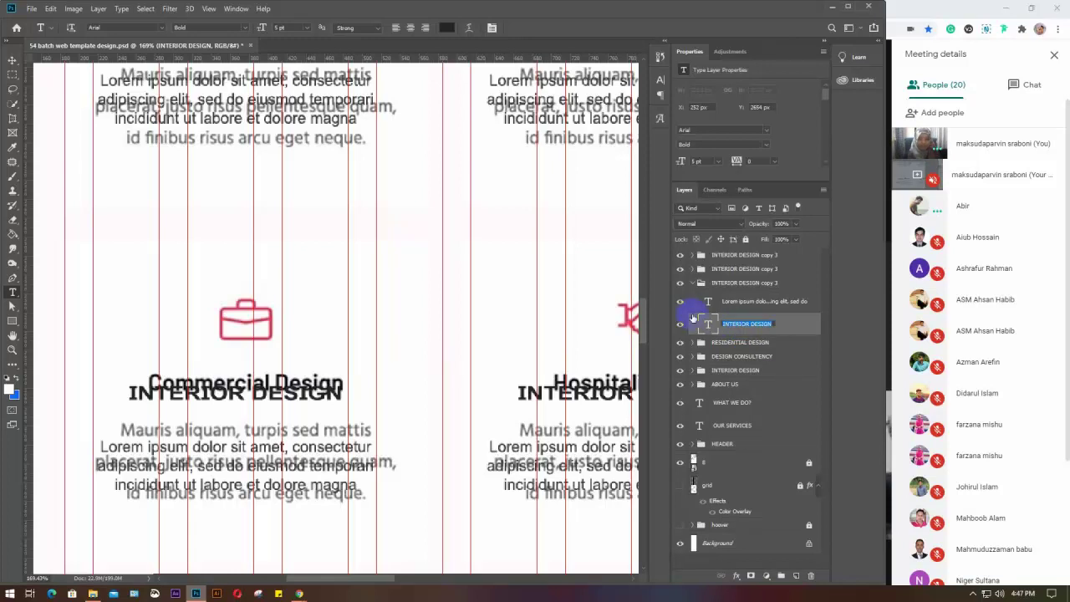
click(787, 326)
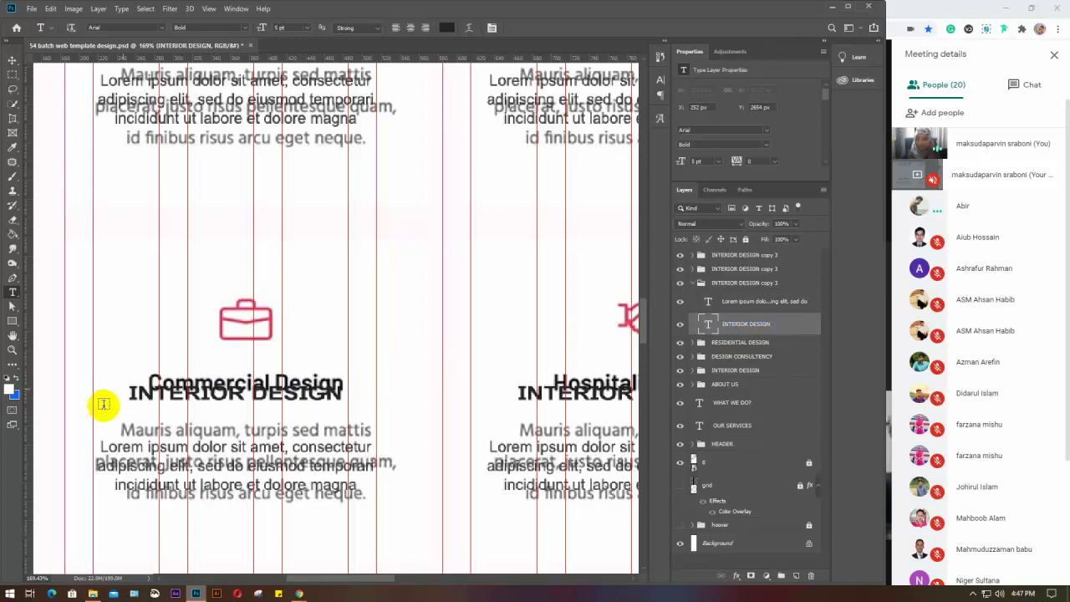
drag(134, 388, 371, 410)
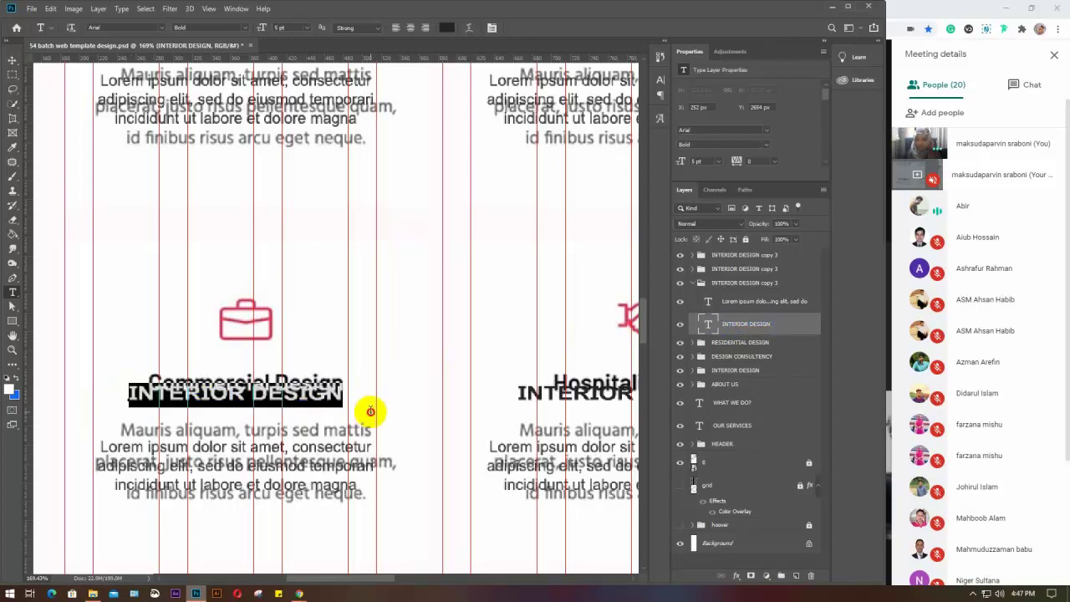
text(CO)
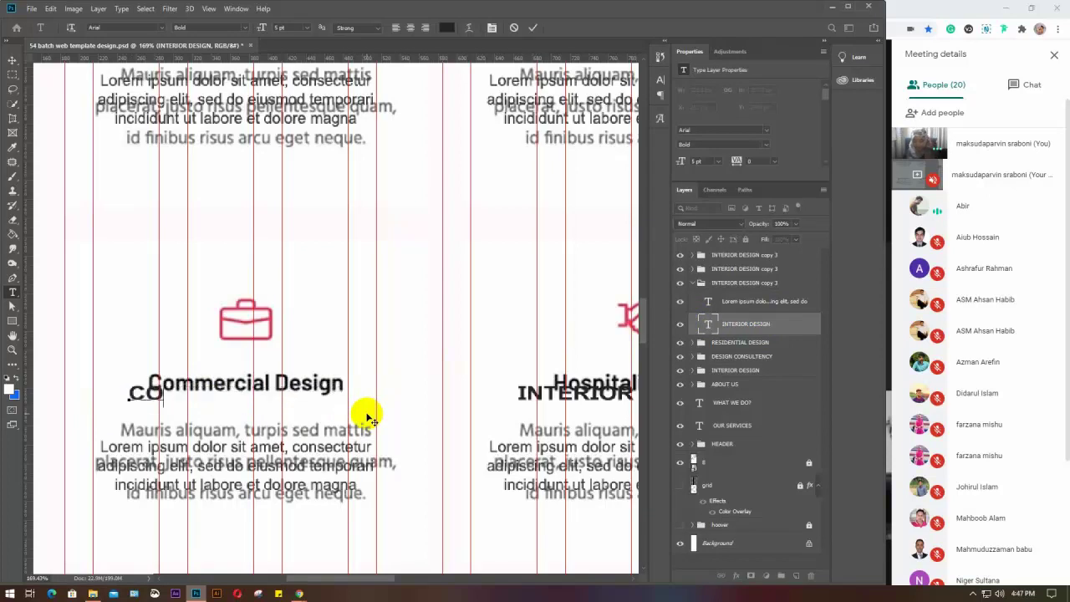
text(MM)
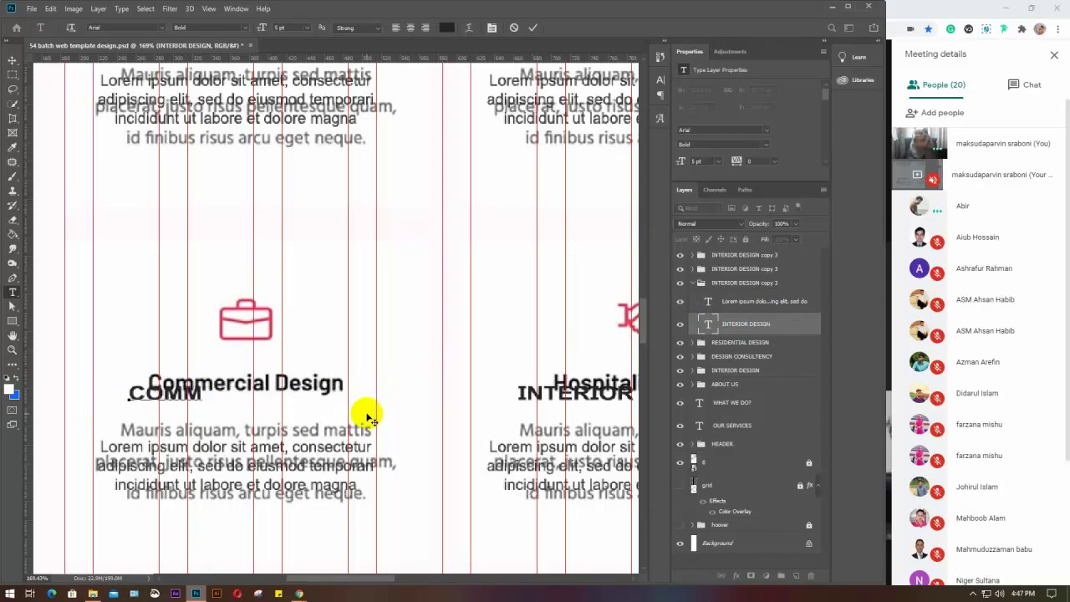
text(ERCIAL)
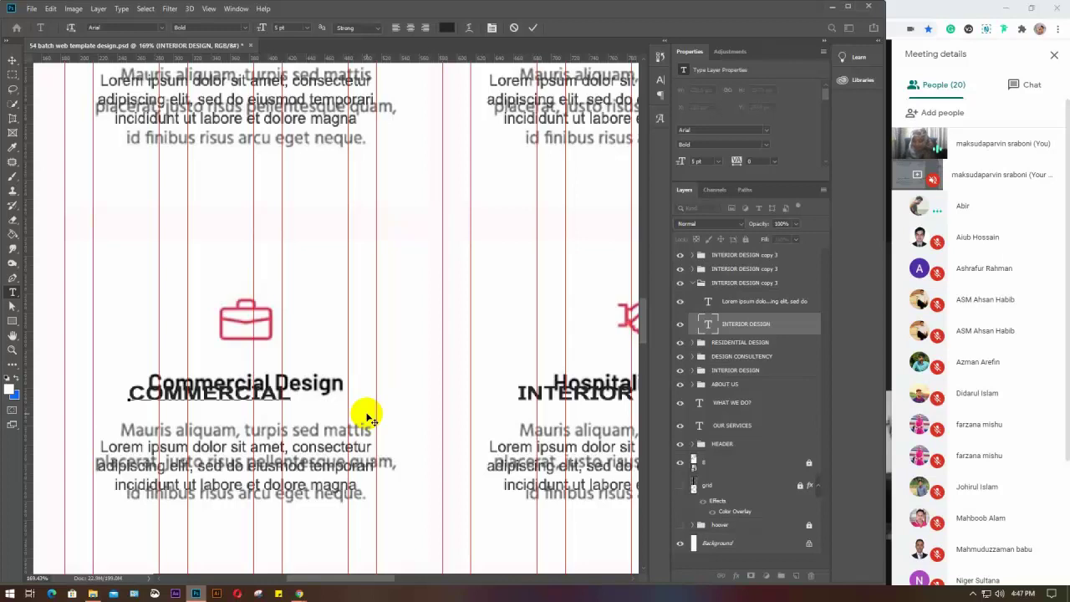
text( DESIGN)
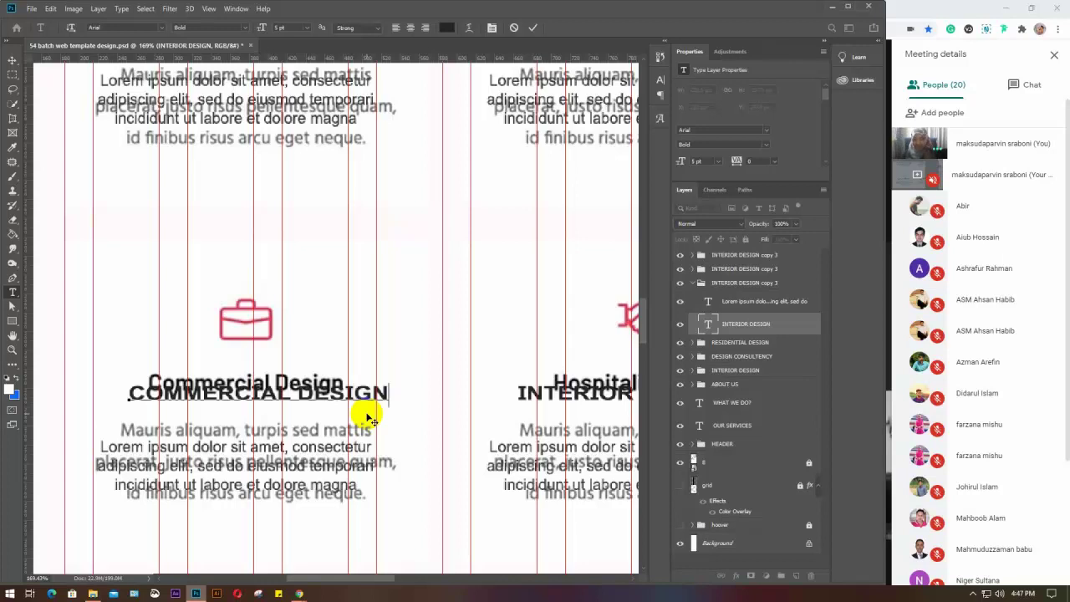
click(777, 324)
Step: Rename the lowest INTERIOR DESIGN copy 3 group as COMMERCIAL DESIGN, copying its title layer's name, and collapse the group
click(759, 324)
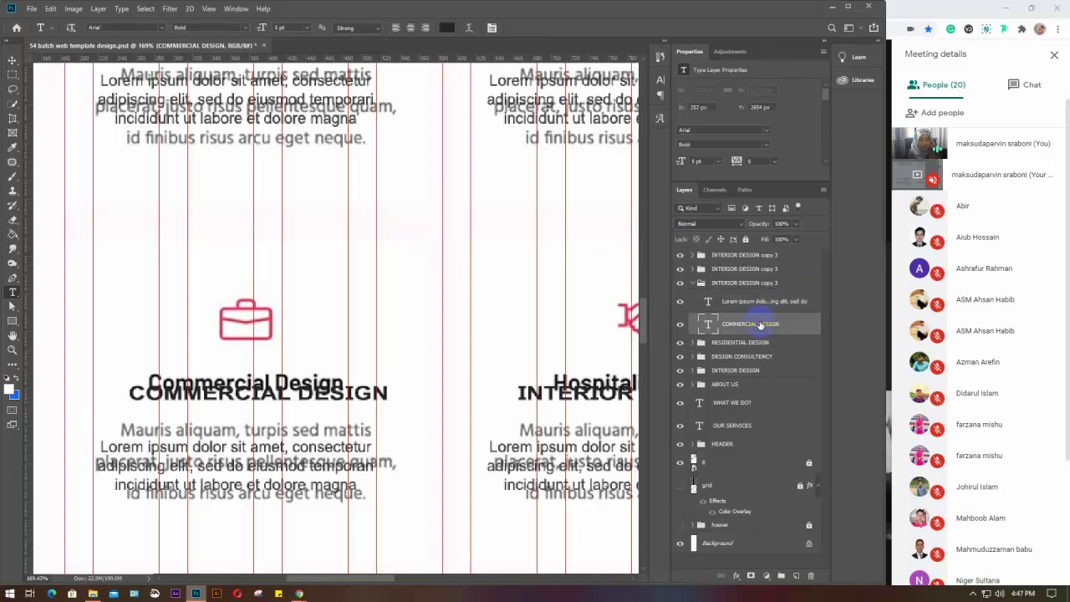
double_click(759, 325)
key(ctrl+c)
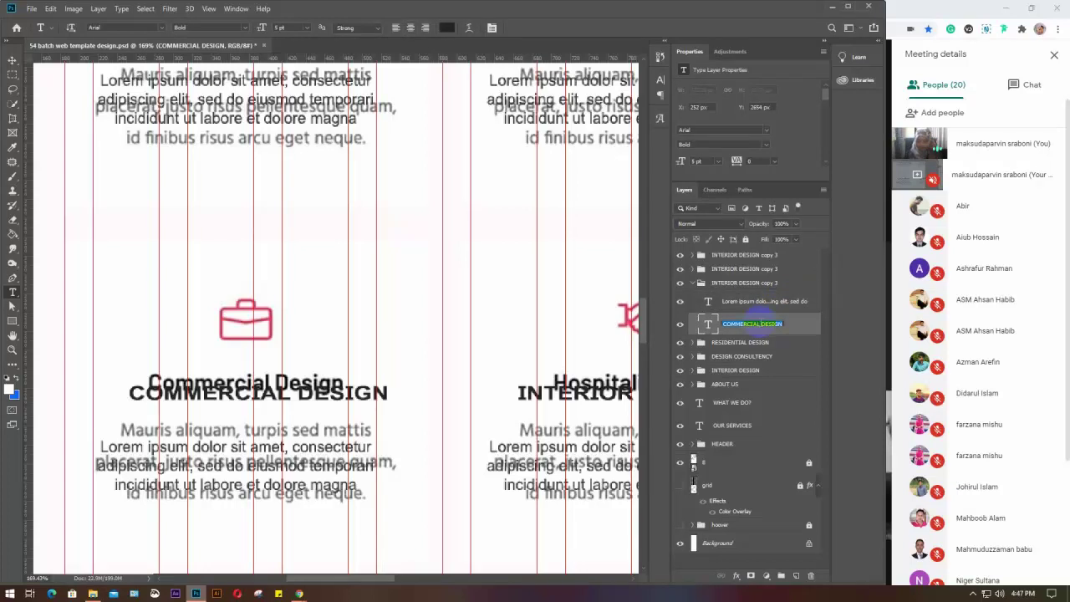
double_click(729, 284)
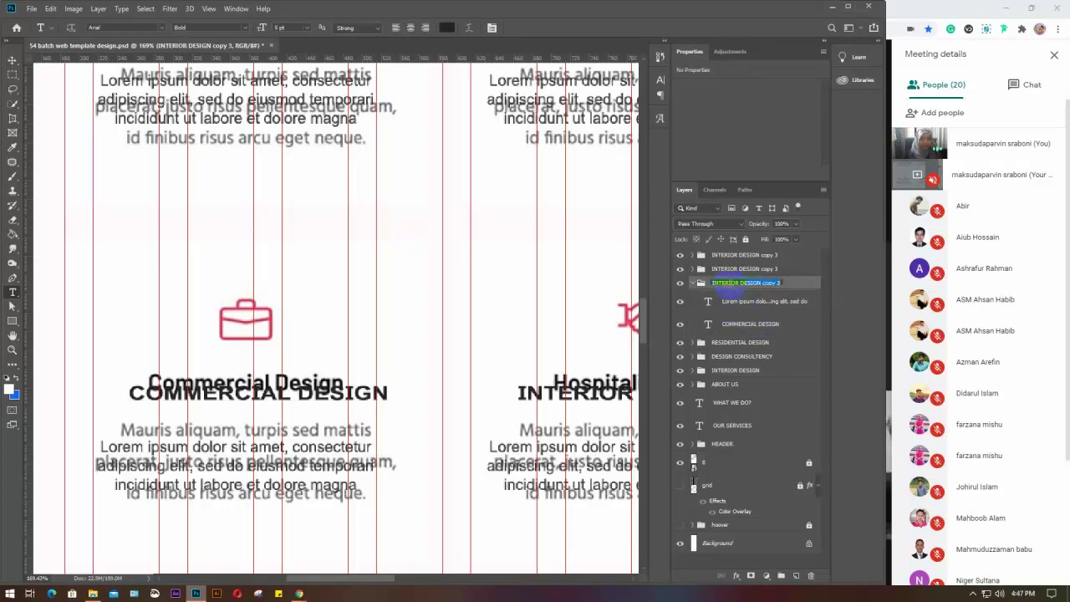
key(ctrl+v)
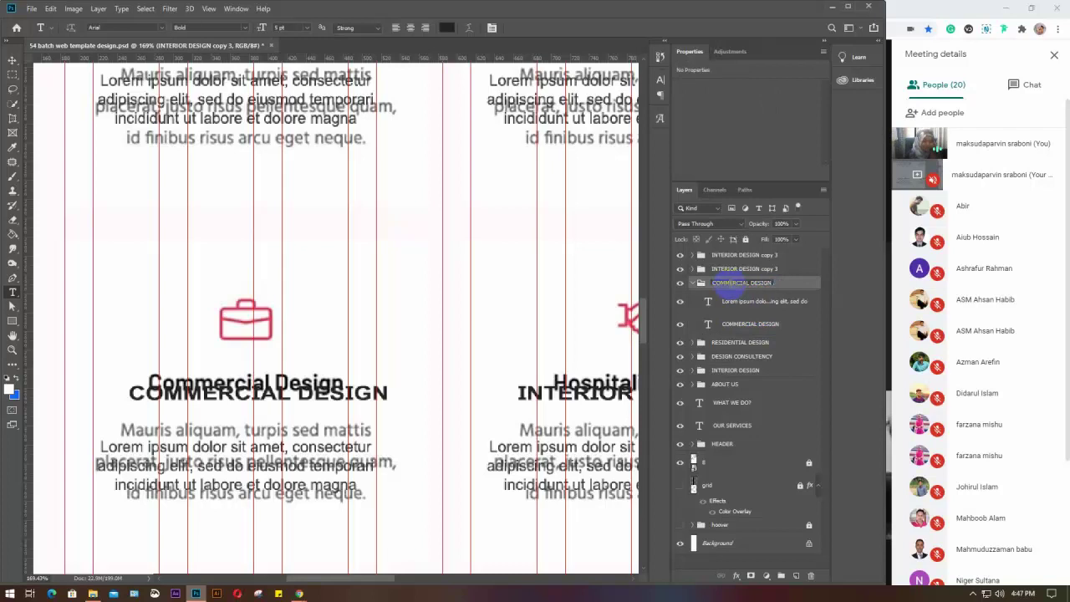
key(Return)
click(693, 284)
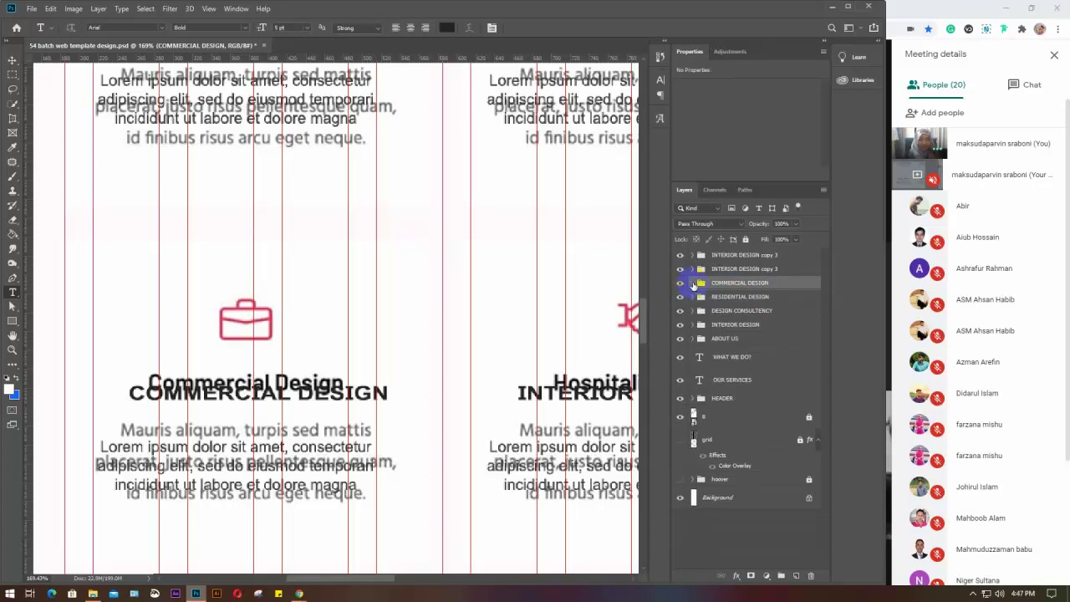
Step: Toggle the lower remaining INTERIOR DESIGN copy 3 group's visibility to locate its block, expand the group, and select its title layer
click(681, 269)
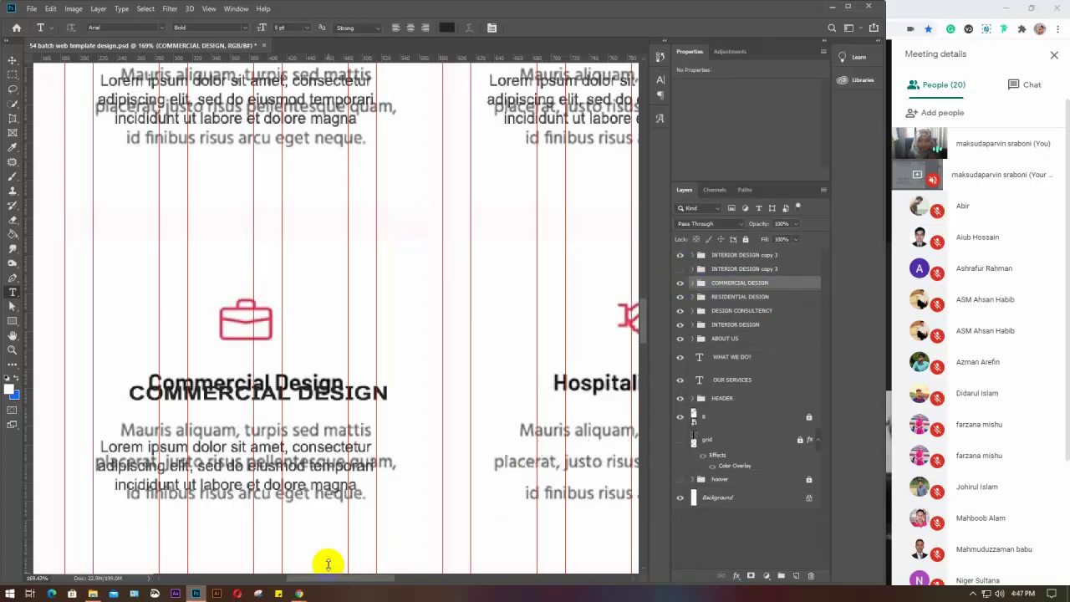
drag(327, 576, 402, 581)
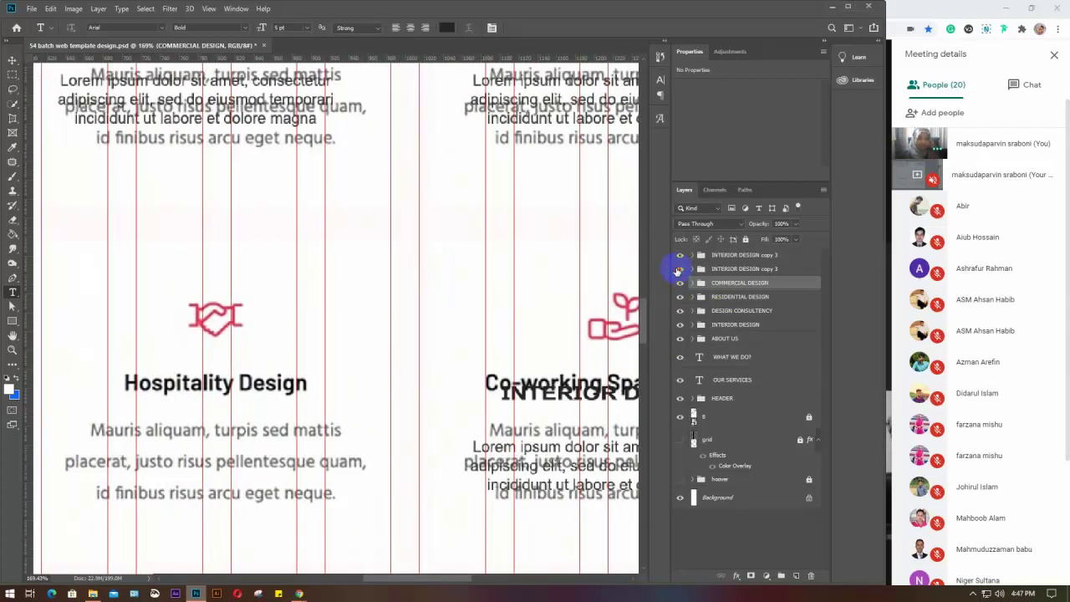
click(679, 269)
click(692, 268)
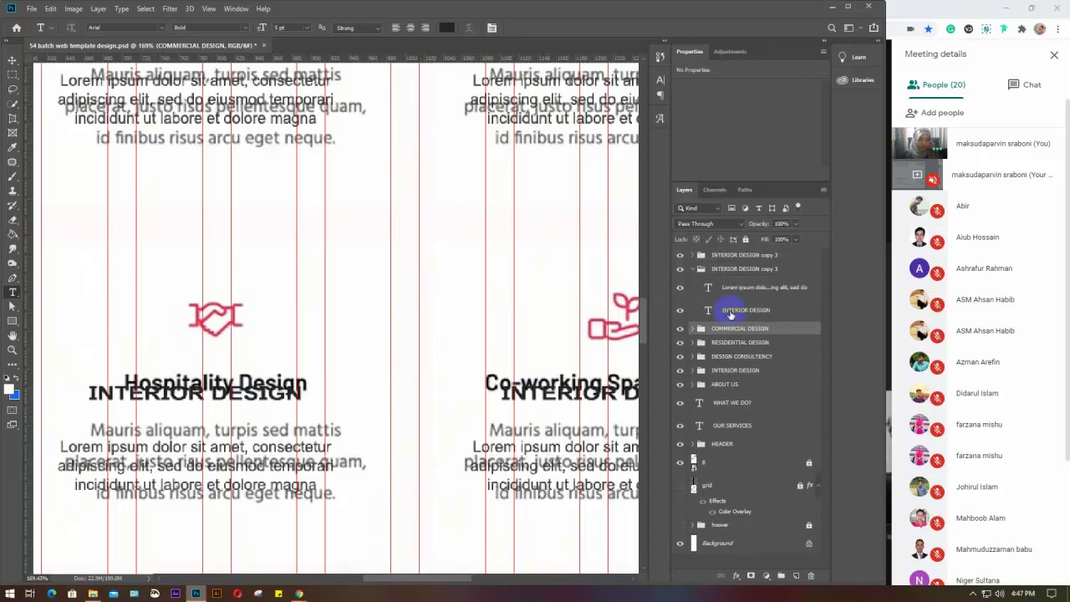
click(732, 311)
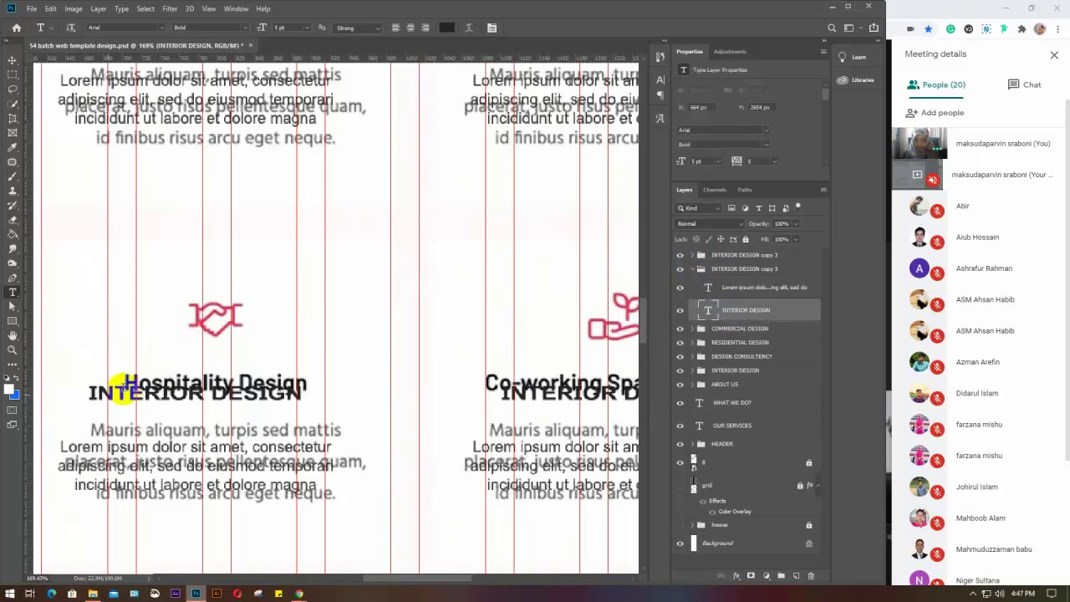
Step: Replace the title text of the lower-row block under the handshake icon with "HOSPITALITY DESIGN"
drag(89, 393, 301, 394)
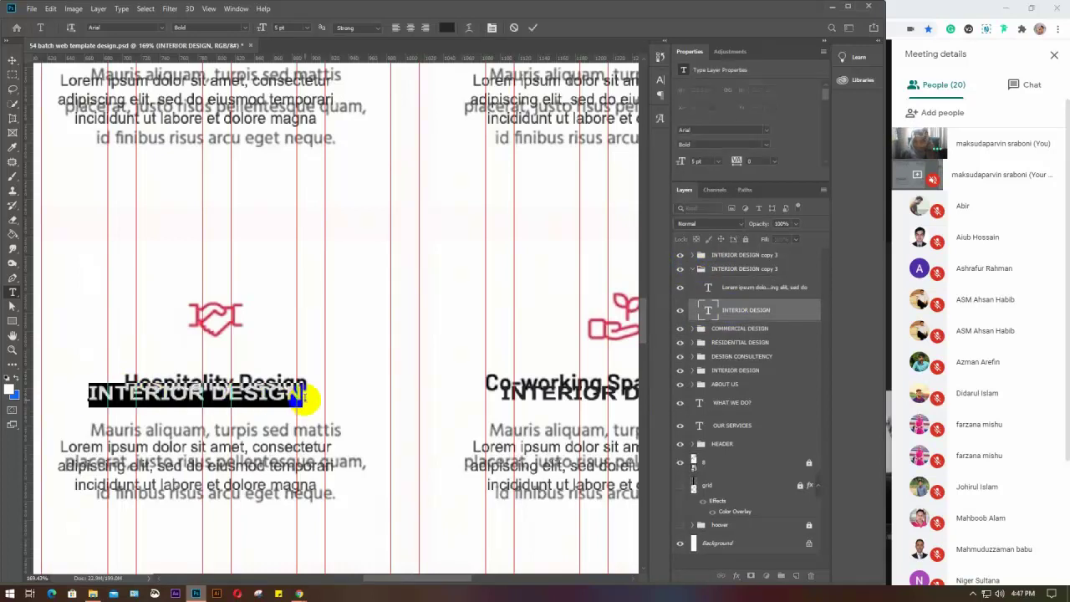
text(HOSP)
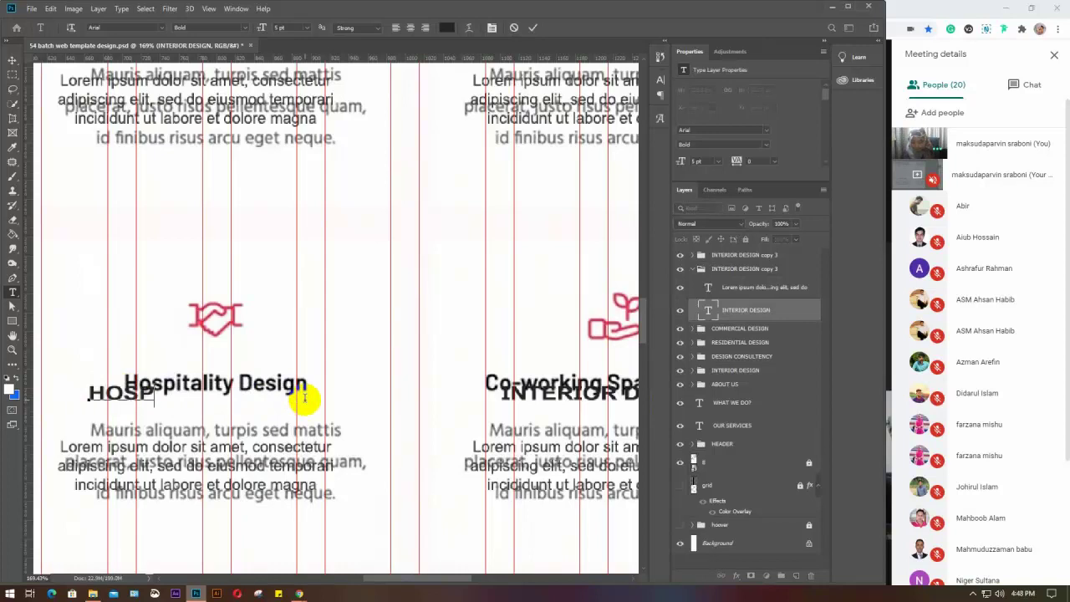
text(ITALI)
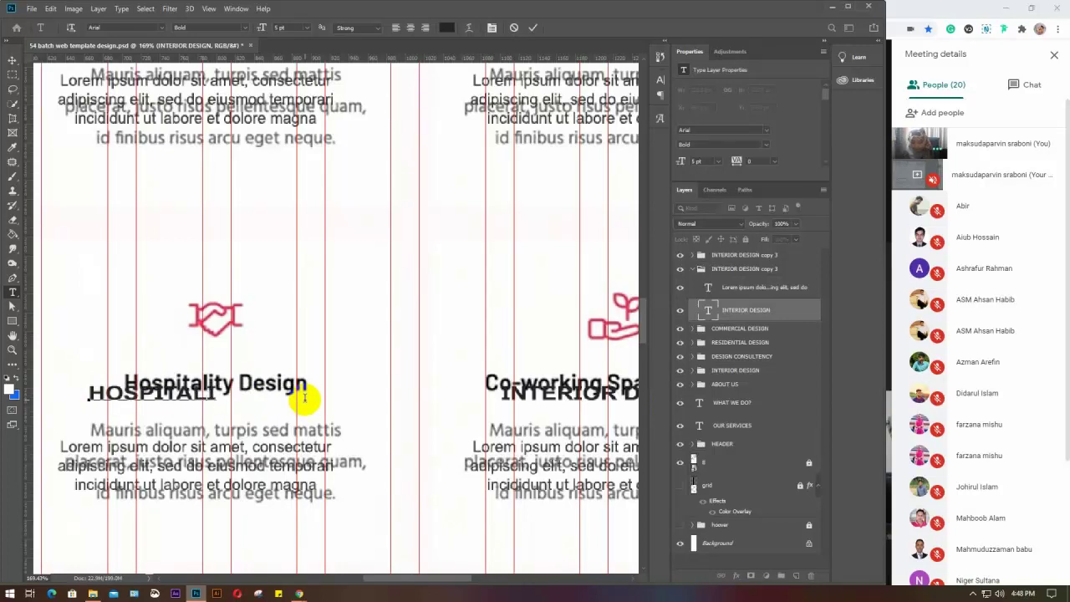
text(TY D)
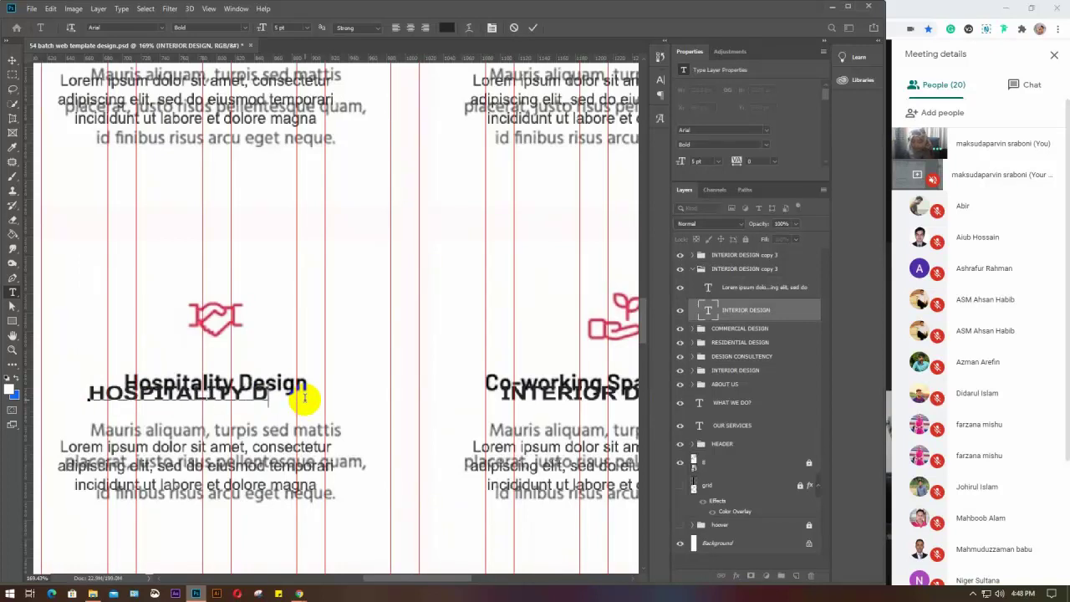
text(ESIGN)
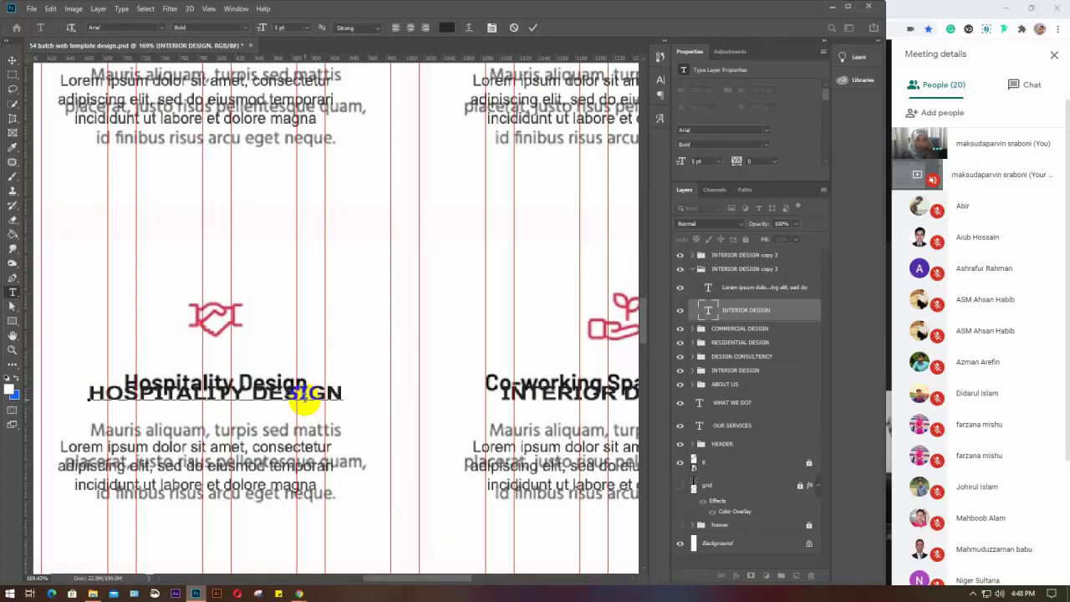
Step: Copy the handshake block's title text, rename its INTERIOR DESIGN copy 3 group as HOSPITALITY DESIGN, and collapse the group
drag(326, 389, 69, 390)
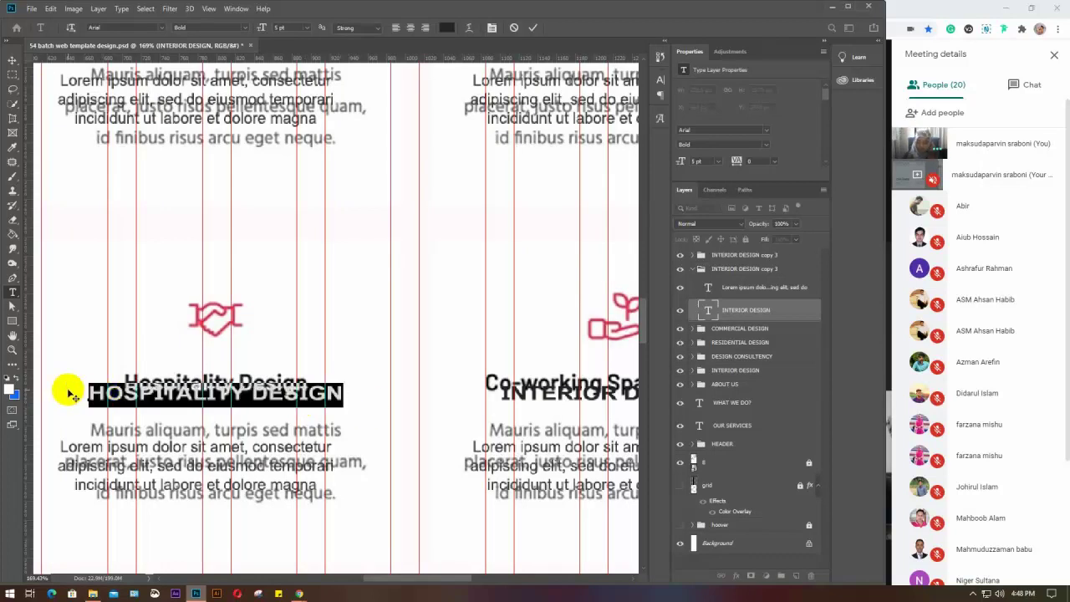
click(739, 268)
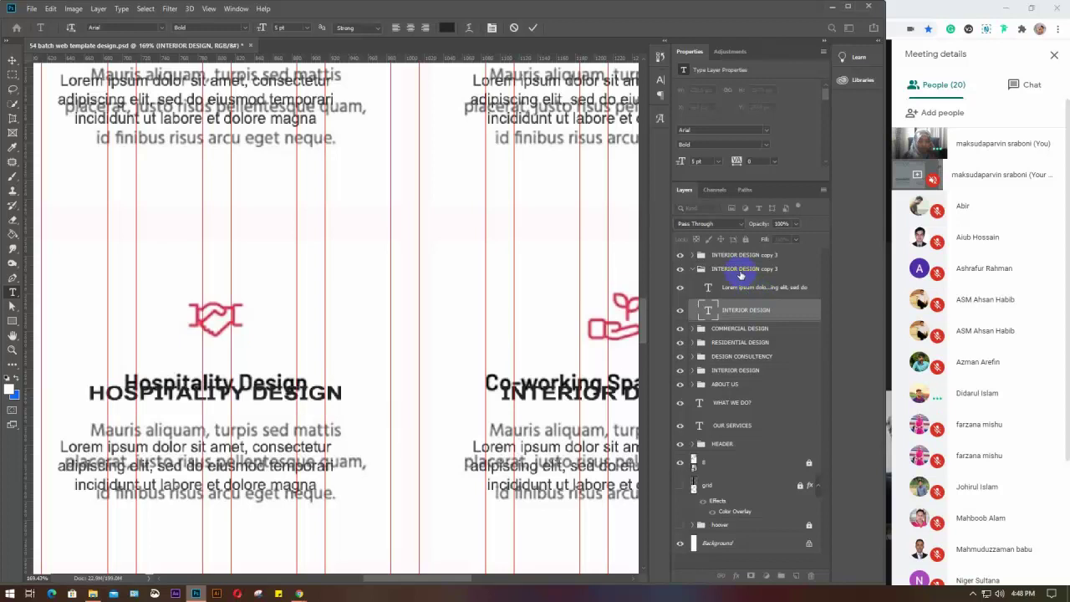
double_click(735, 270)
key(ctrl+v)
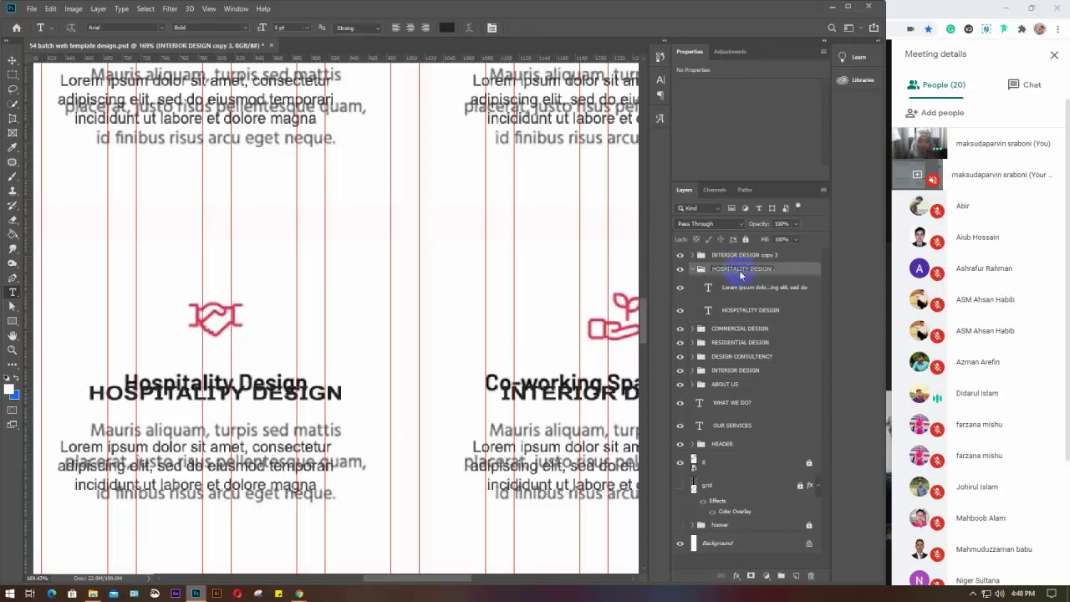
click(741, 255)
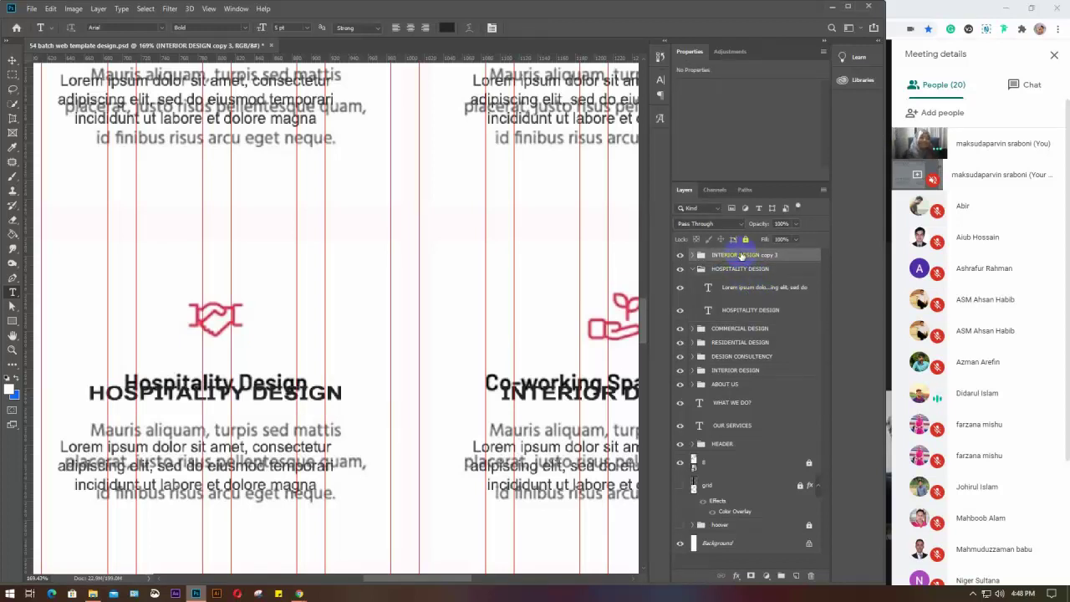
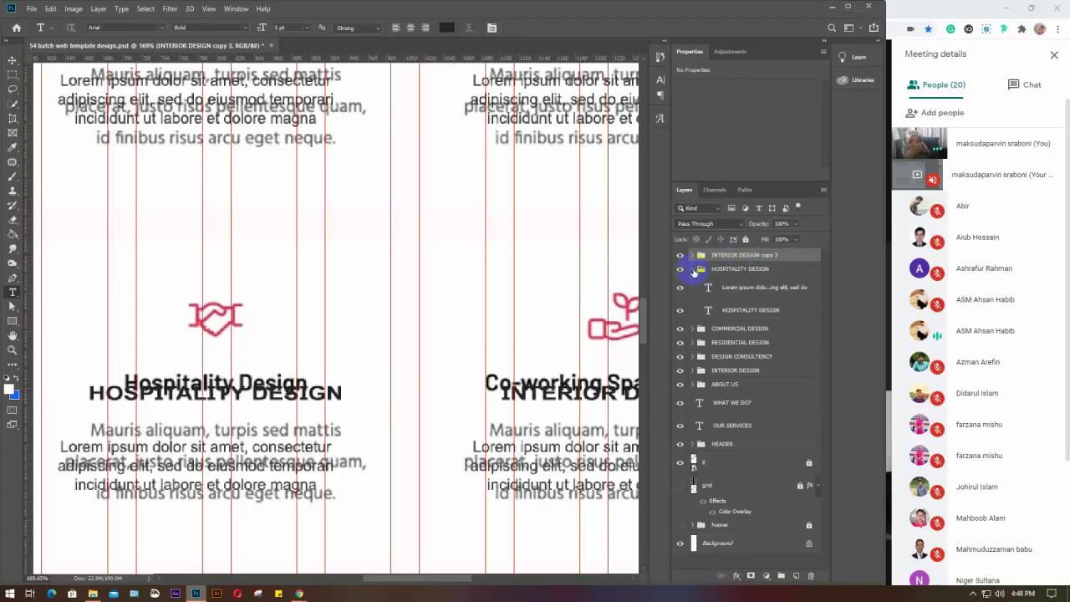
click(693, 271)
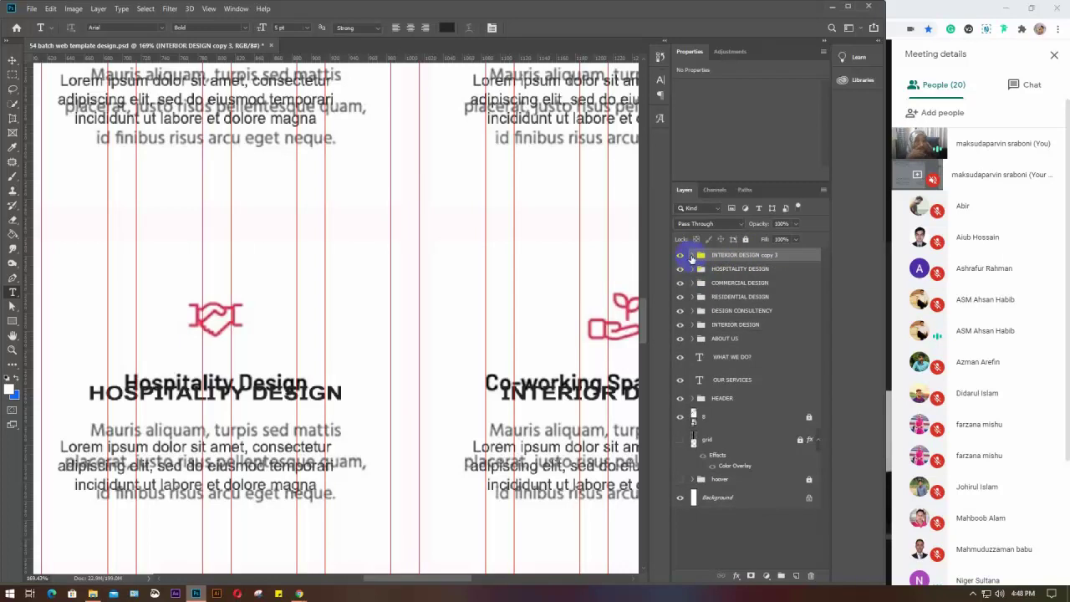
Step: Expand the last INTERIOR DESIGN copy 3 group, select its title layer, and toggle the group's visibility to check which block it holds
click(692, 255)
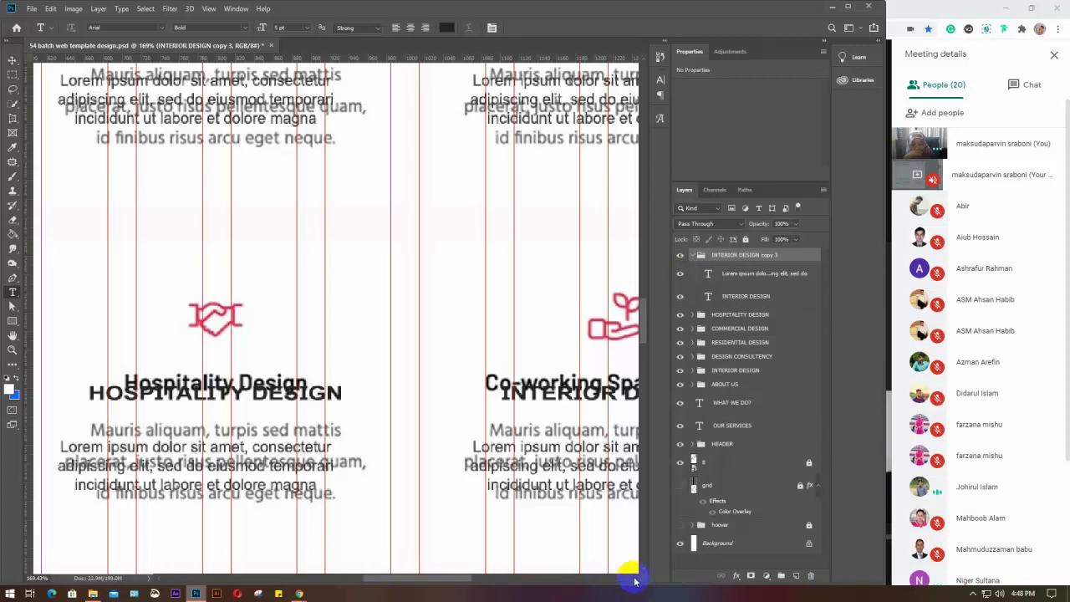
scroll(628, 575, right, 3)
scroll(633, 579, right, 6)
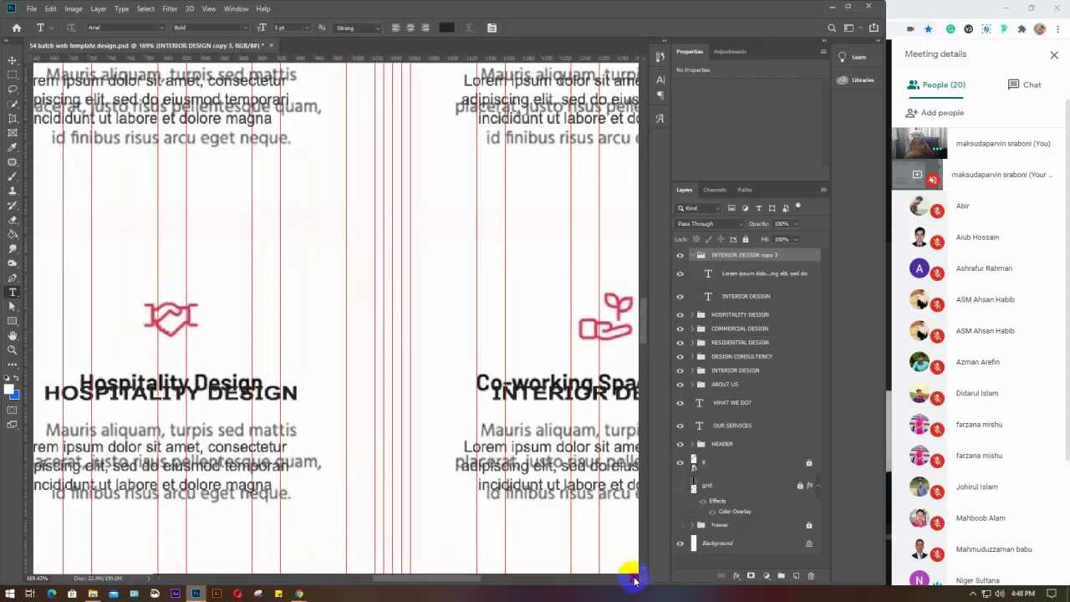
scroll(634, 579, right, 7)
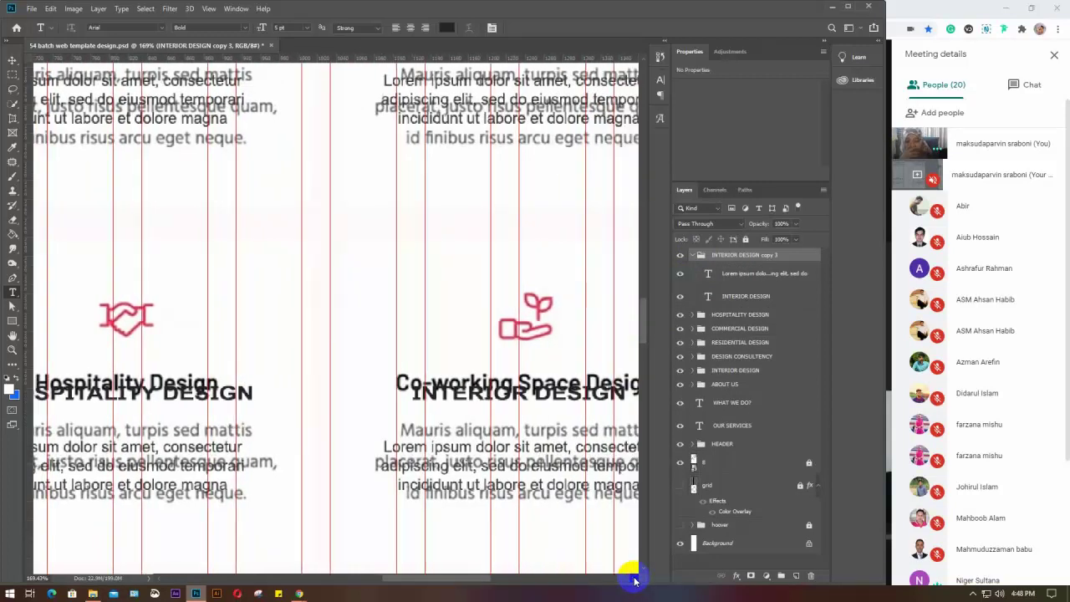
scroll(634, 579, right, 1)
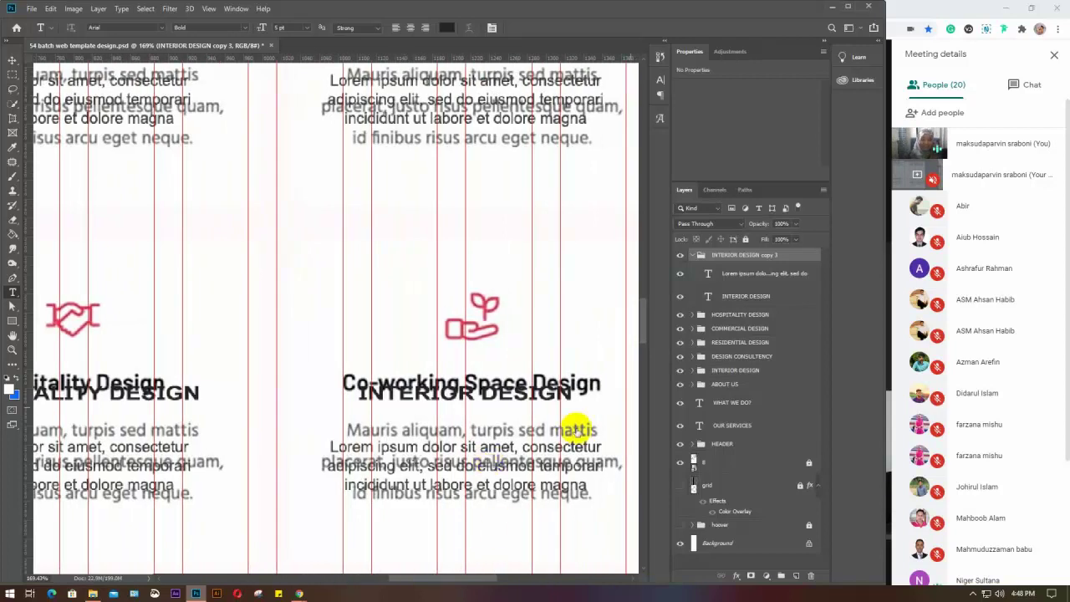
click(730, 253)
click(732, 297)
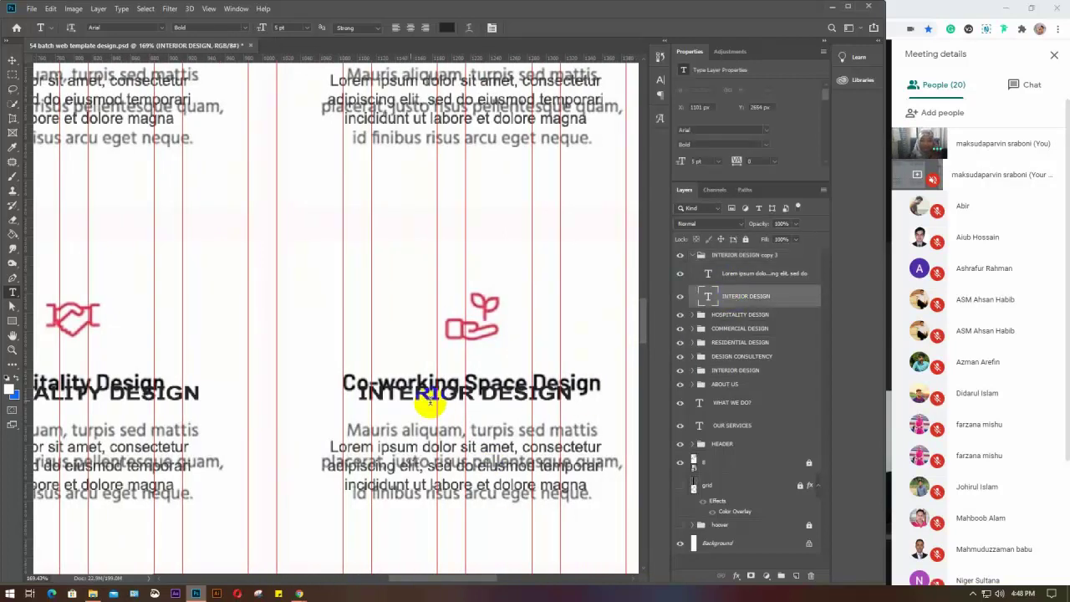
click(679, 257)
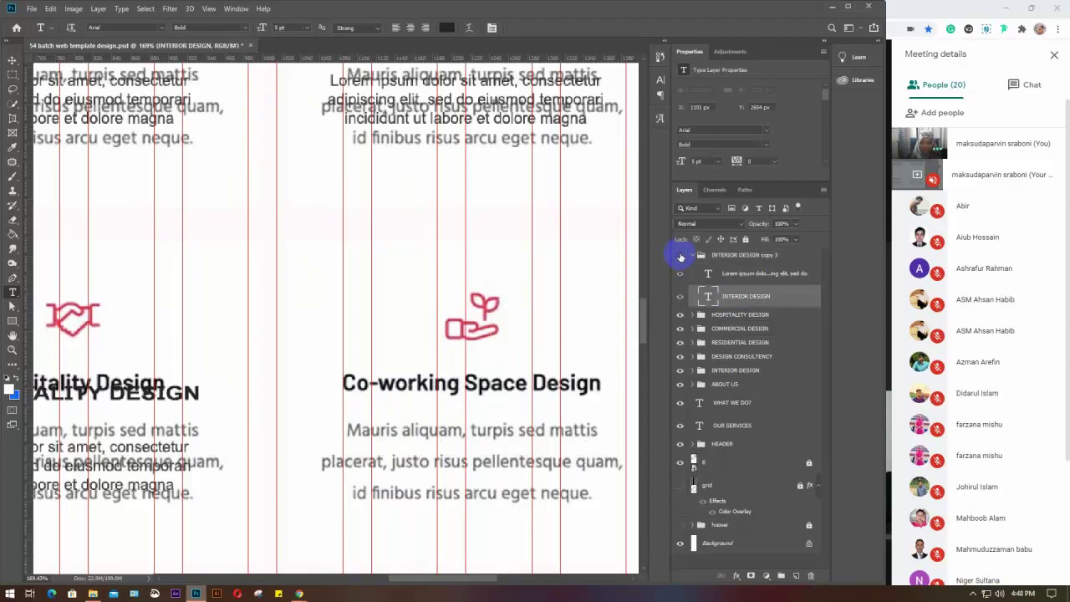
click(680, 257)
click(681, 257)
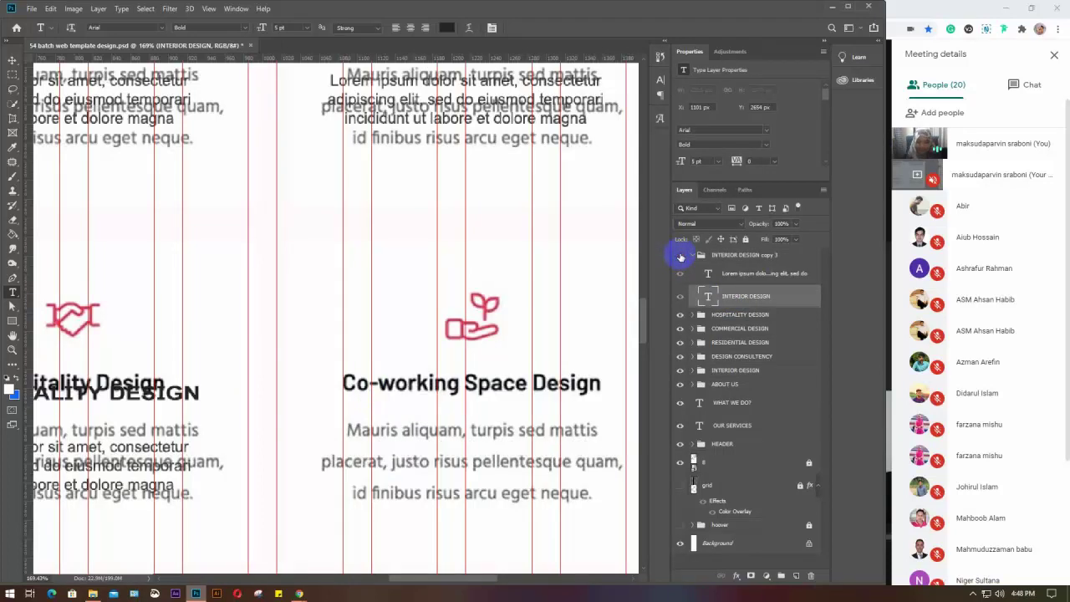
click(681, 256)
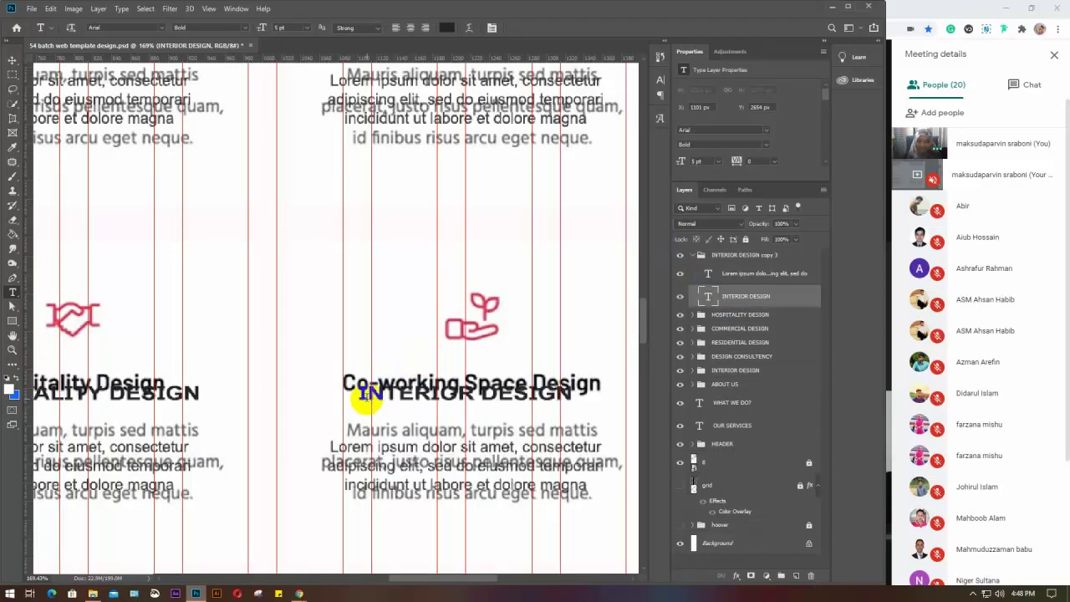
Step: Replace the title text of the lower-row block under the hand-and-plant icon with "Co-WORKING SPACE DESIGN"
drag(361, 400, 587, 406)
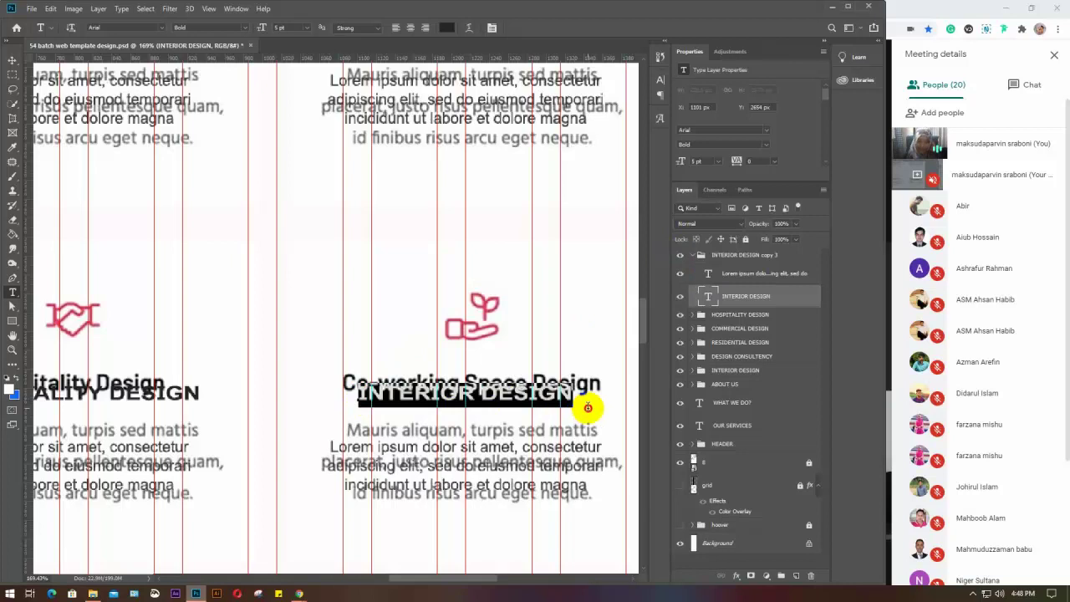
text(C)
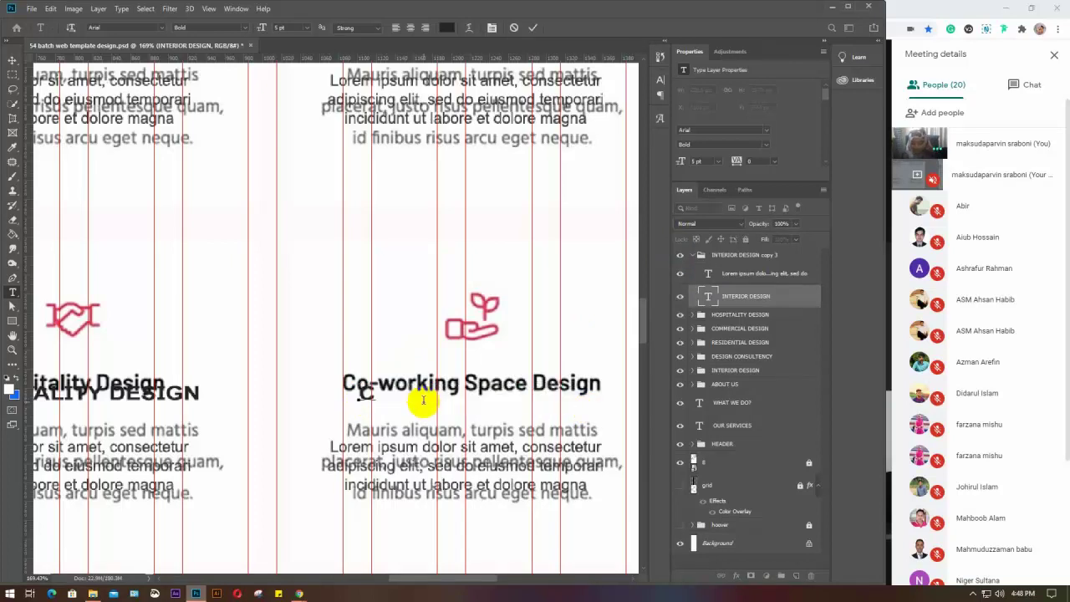
text(o)
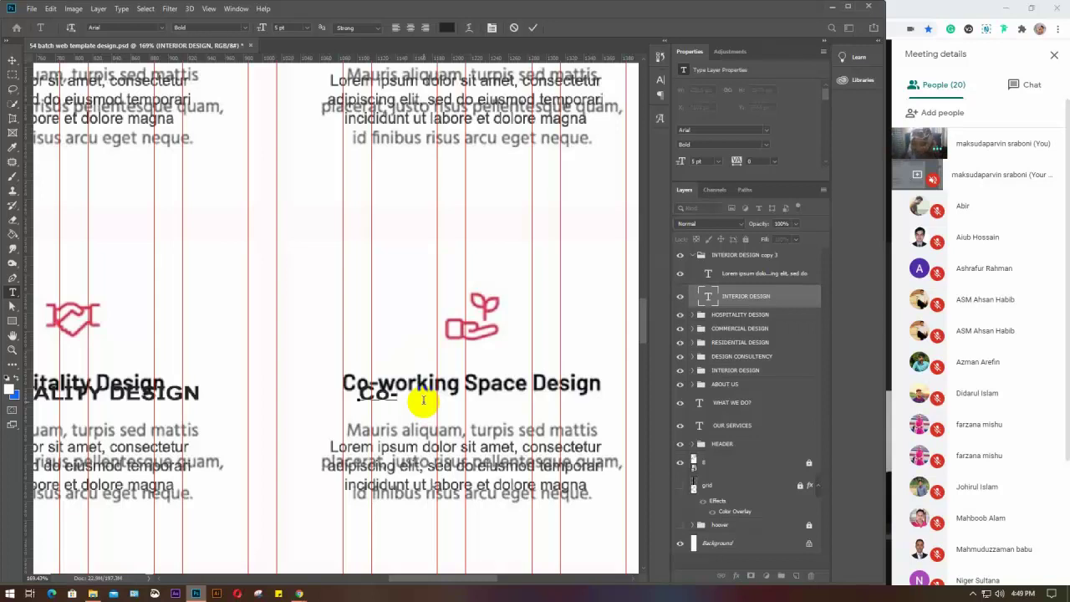
text(-WORKIN)
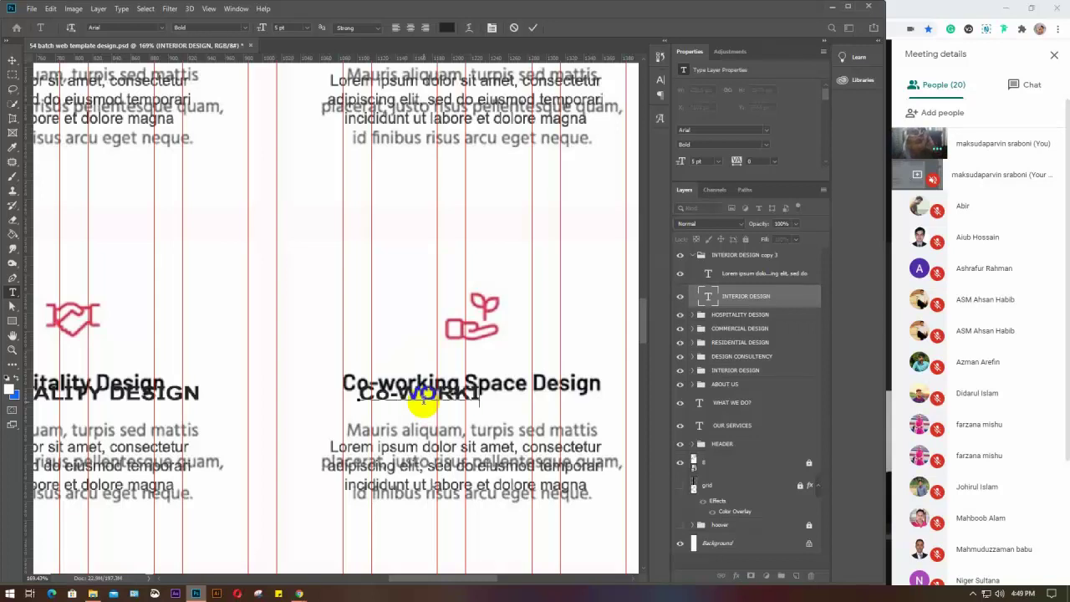
text(G SPACE)
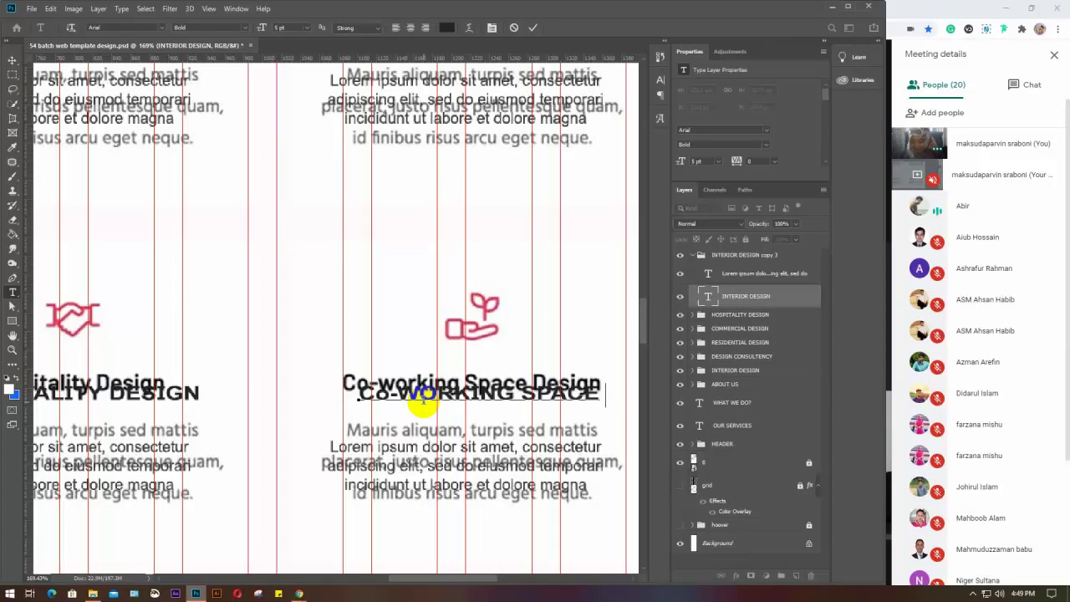
text( DE)
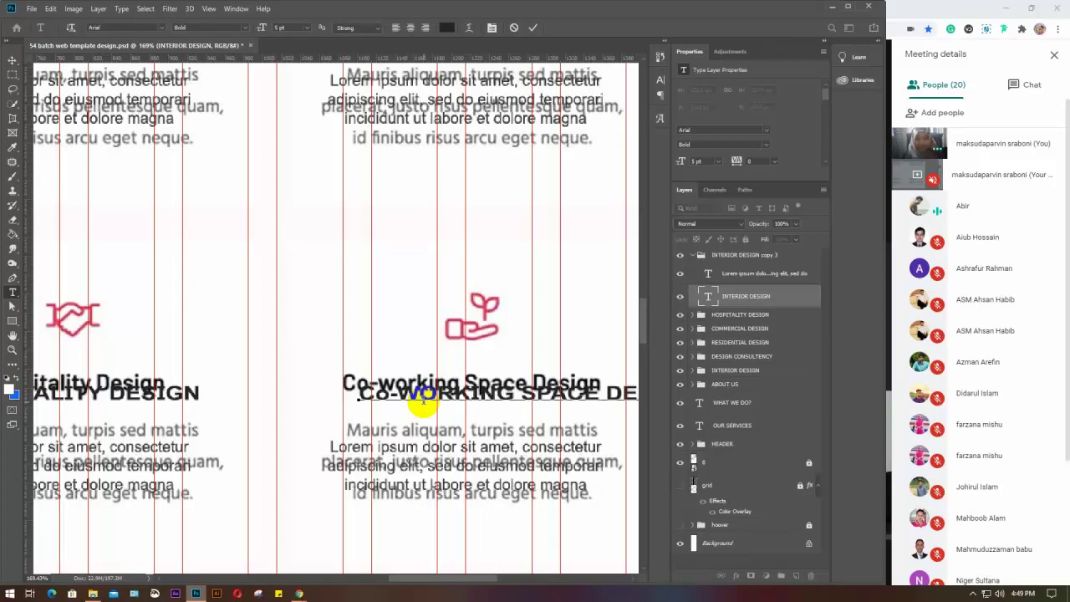
drag(423, 399, 374, 388)
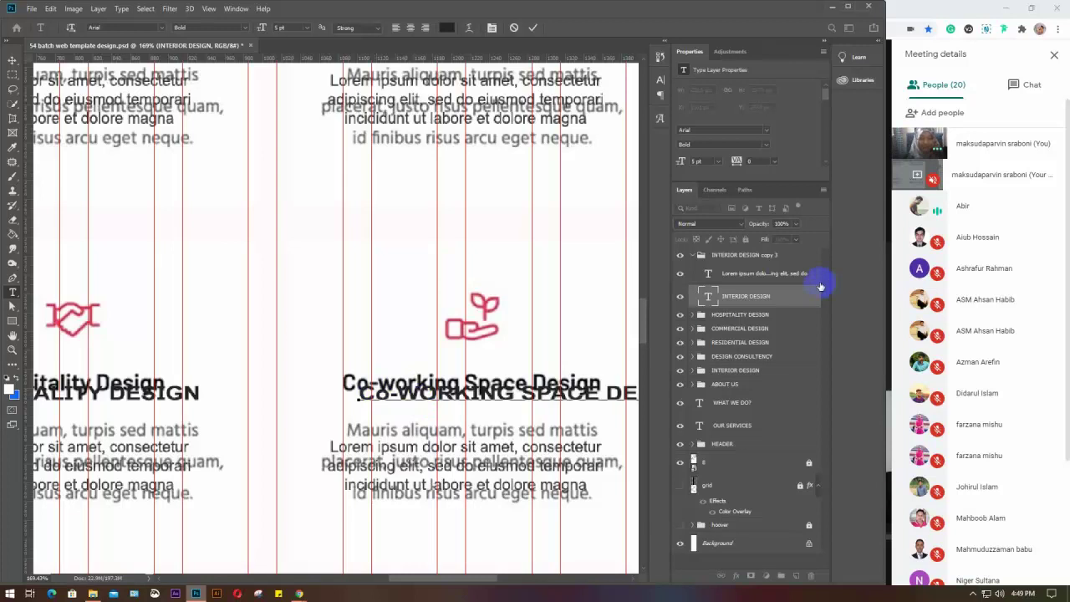
click(760, 297)
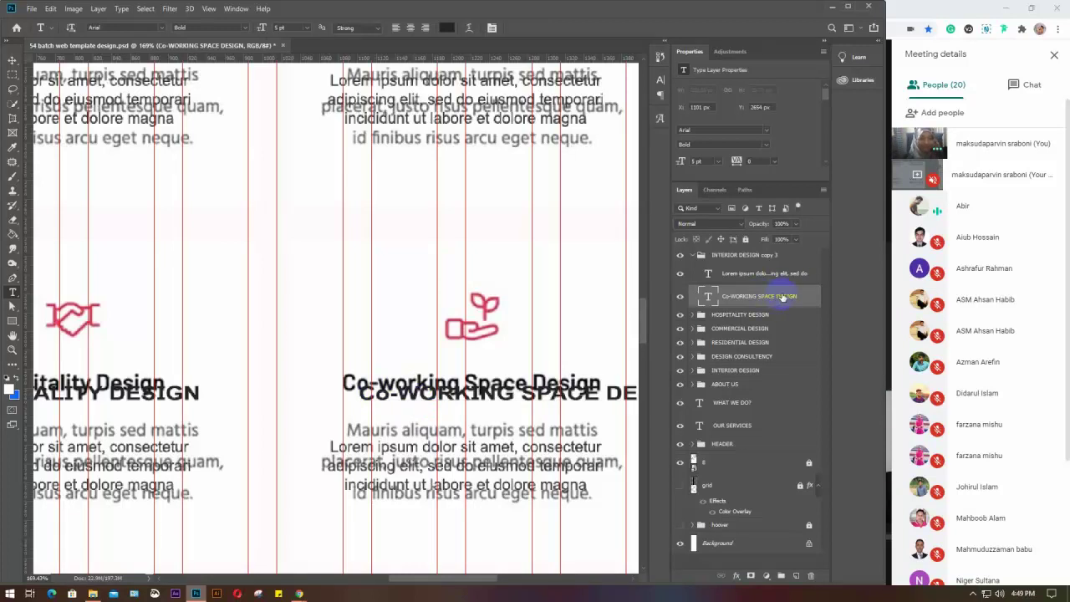
Step: Copy the new title layer's name, rename its INTERIOR DESIGN copy 3 group as Co-WORKING SPACE DESIGN, and collapse the group
double_click(783, 297)
key(ctrl+c)
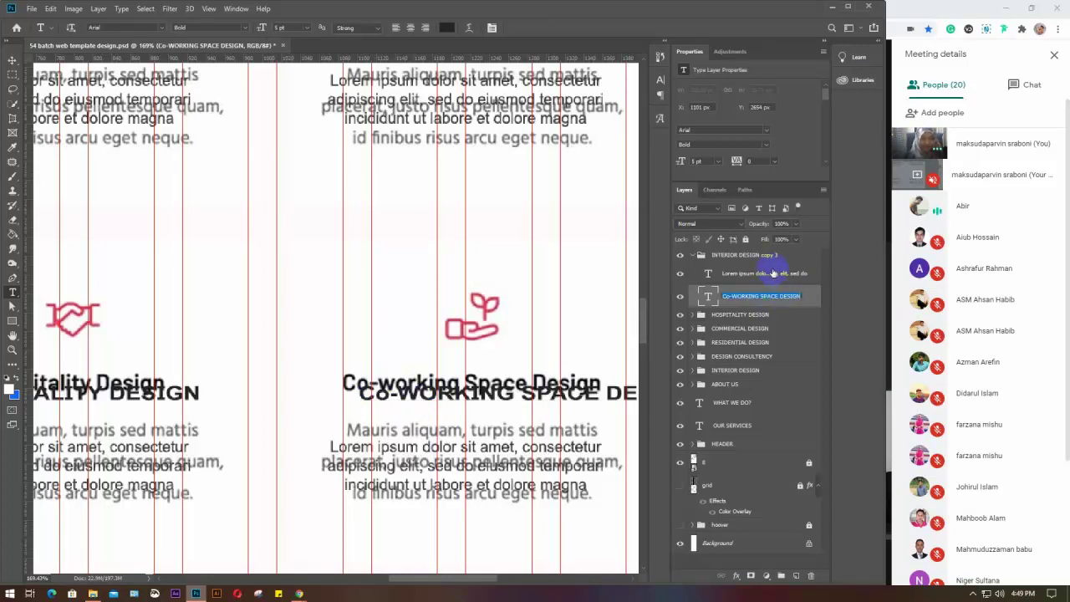
click(752, 256)
double_click(752, 256)
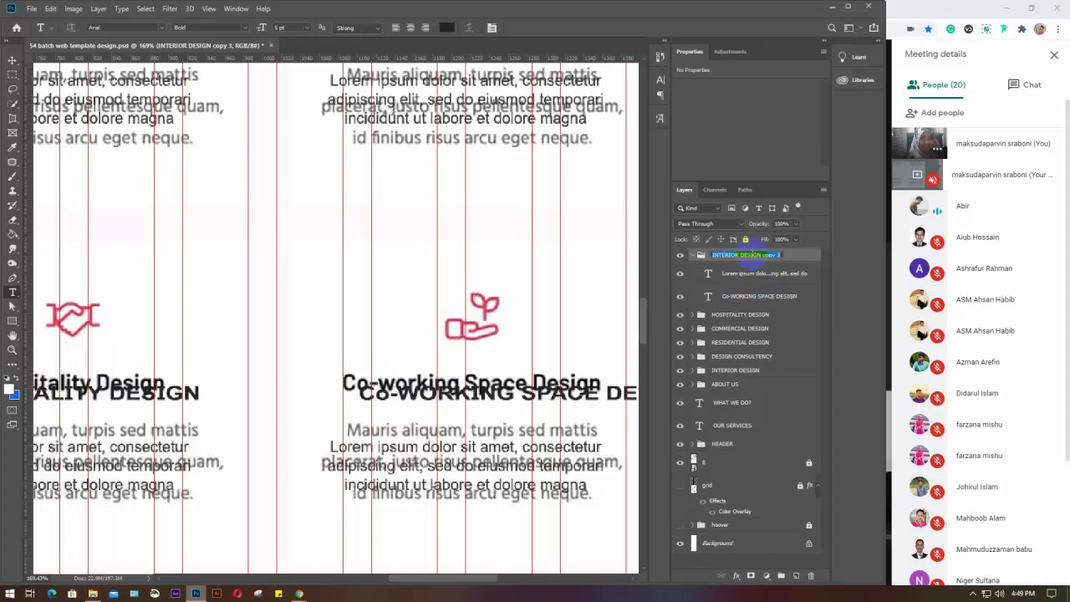
key(ctrl+v)
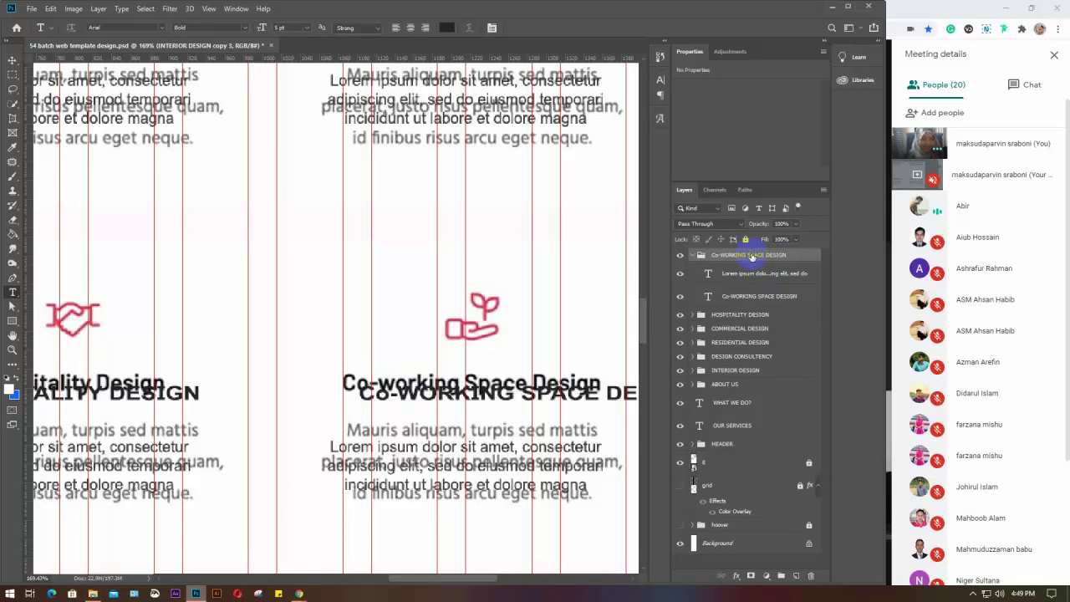
key(Return)
click(693, 255)
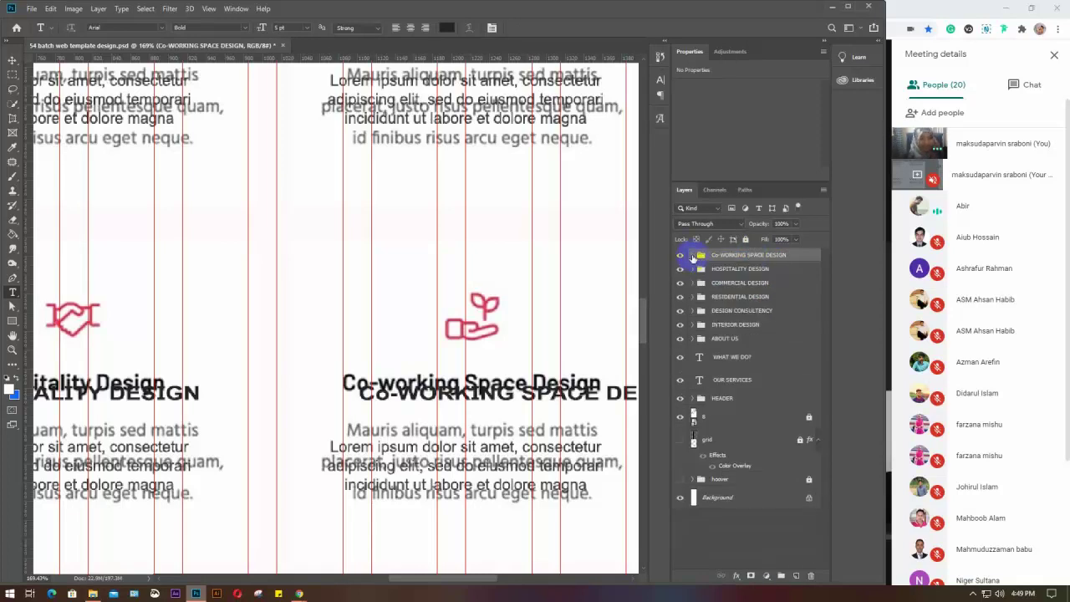
Step: Select the title and paragraph layers in the INTERIOR DESIGN group, align their horizontal centers, and collapse the group
key(v)
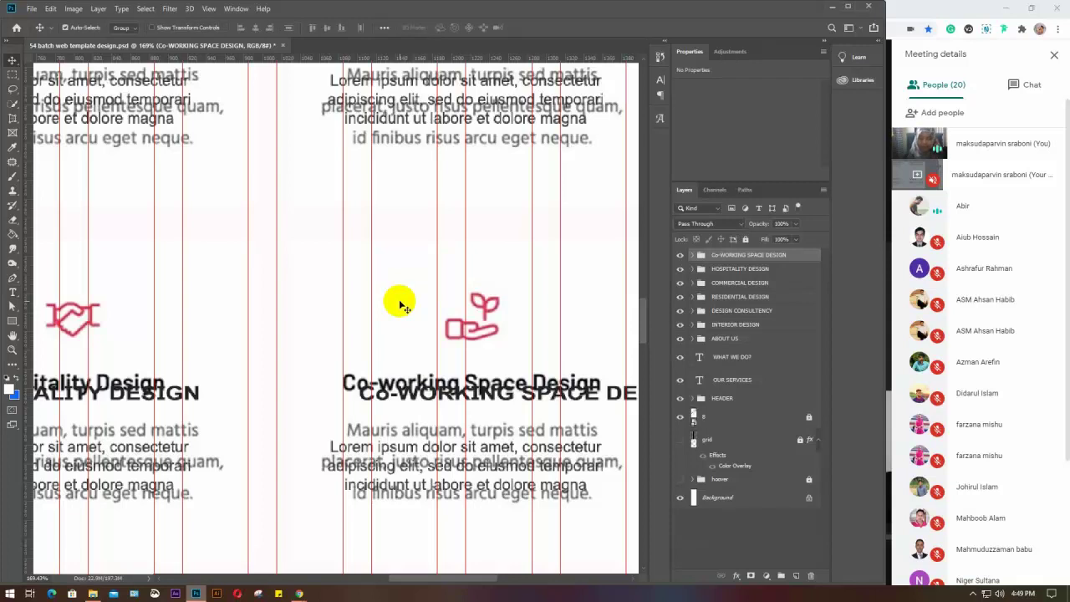
scroll(401, 306, down, 5)
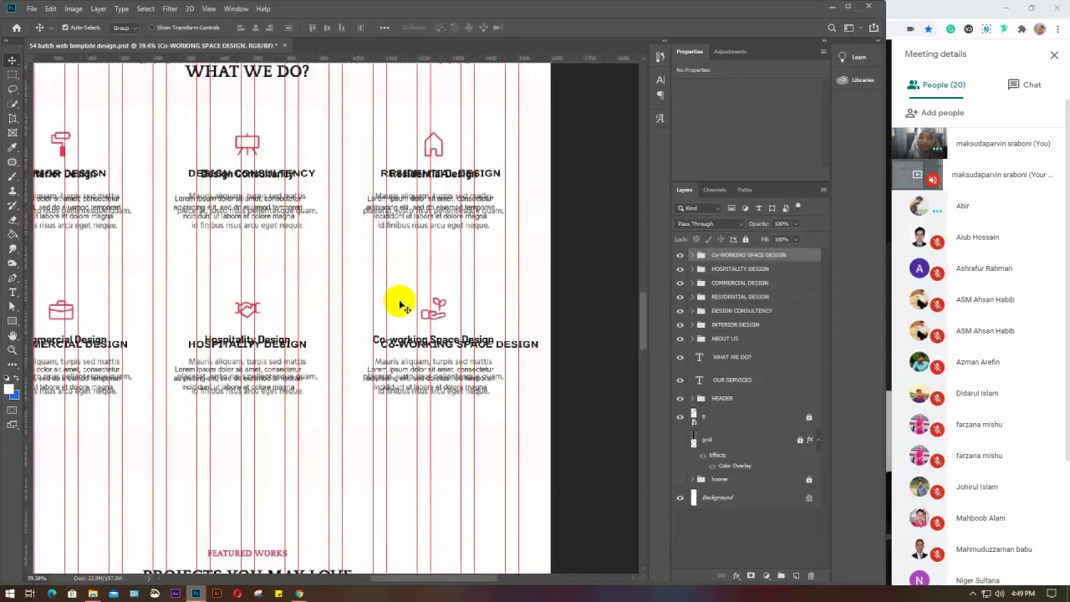
drag(311, 331, 378, 340)
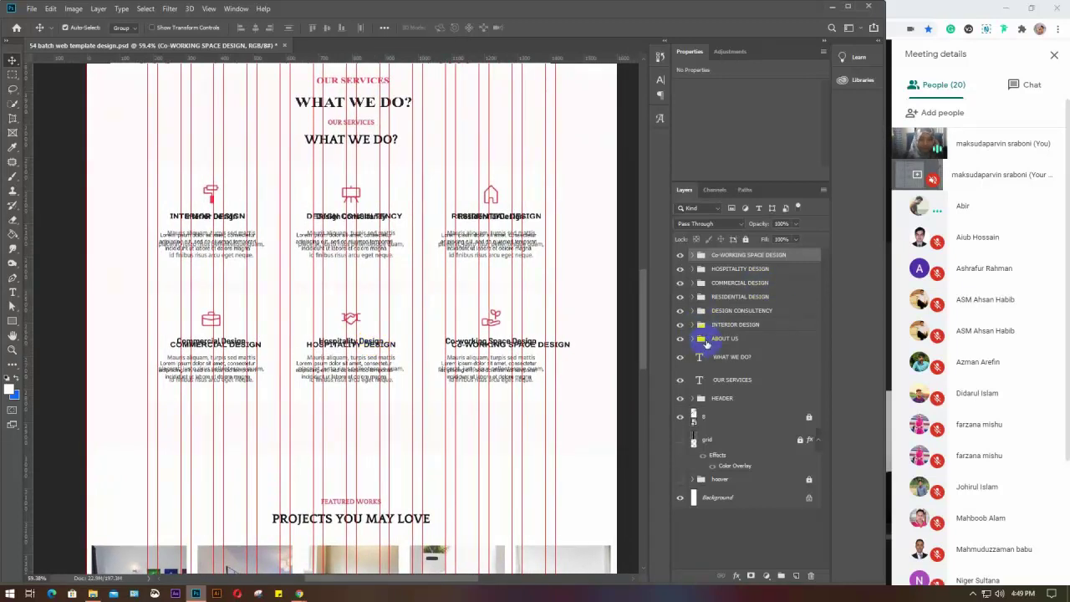
click(725, 338)
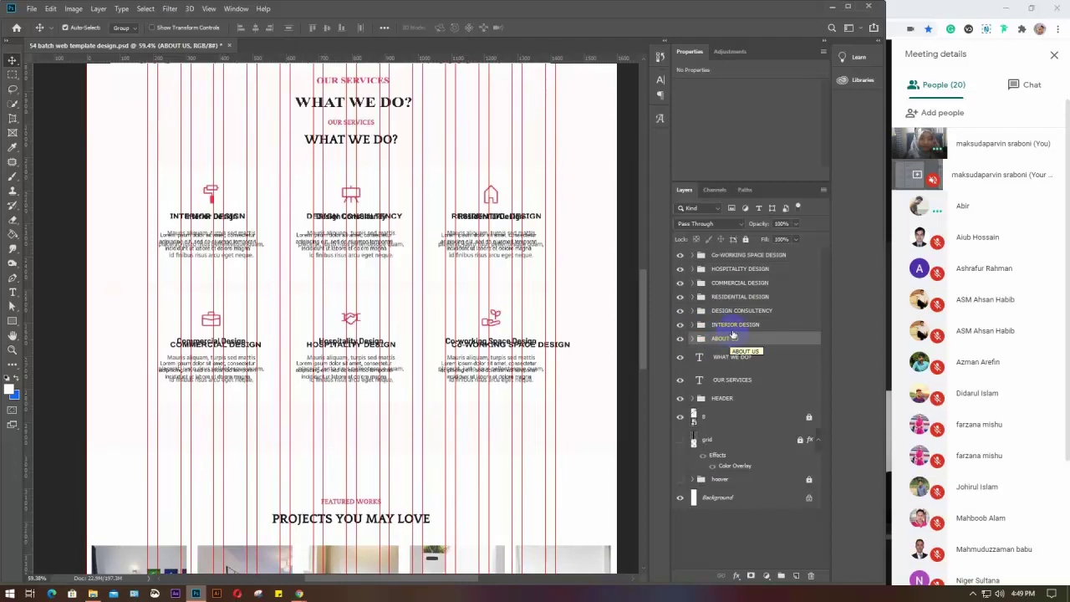
click(736, 327)
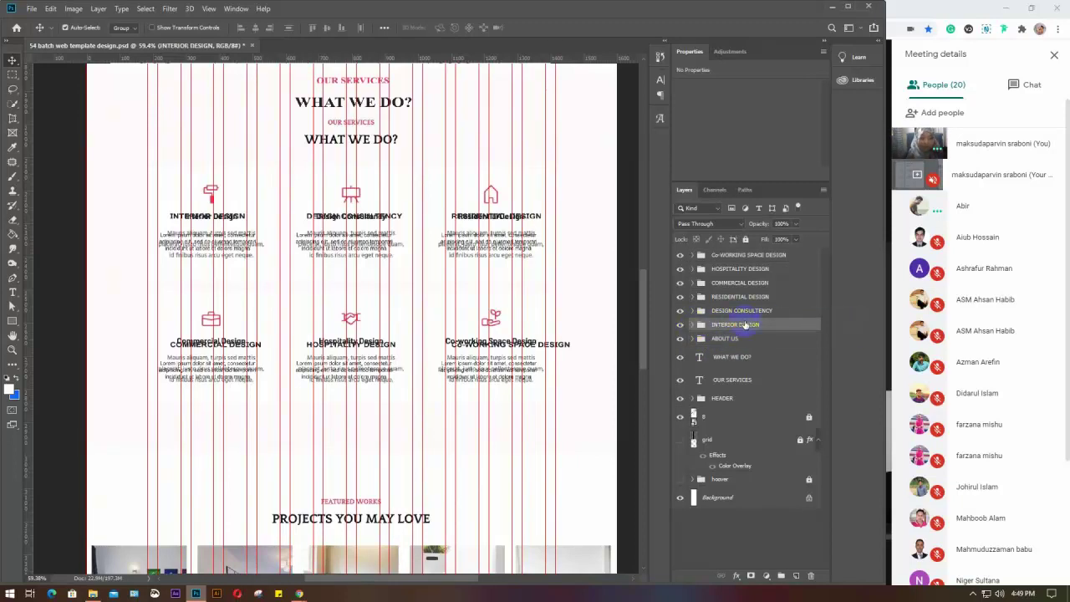
click(692, 326)
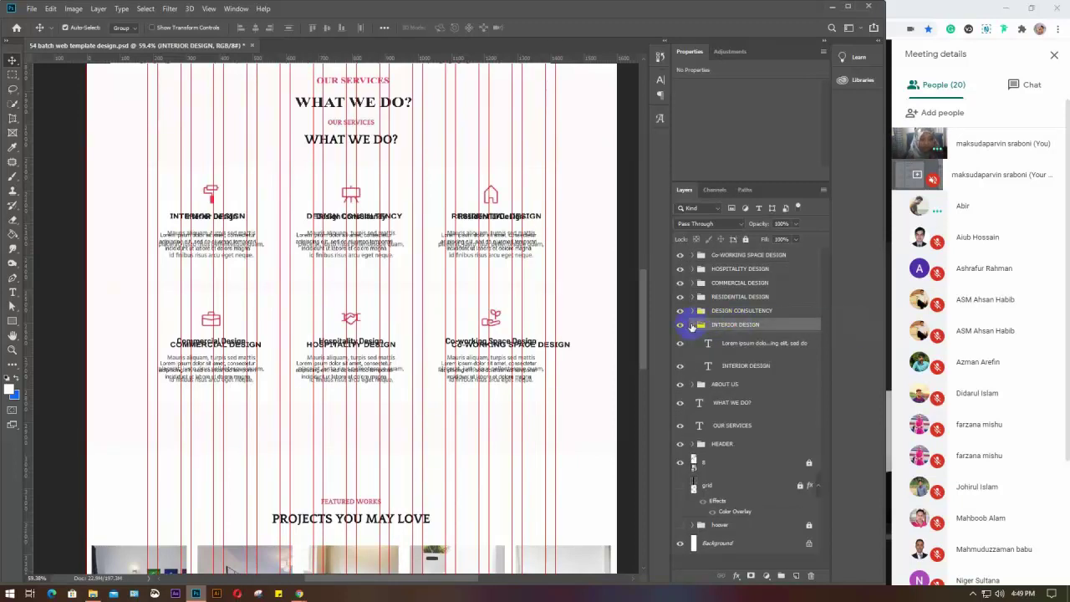
click(749, 343)
shift+click(748, 366)
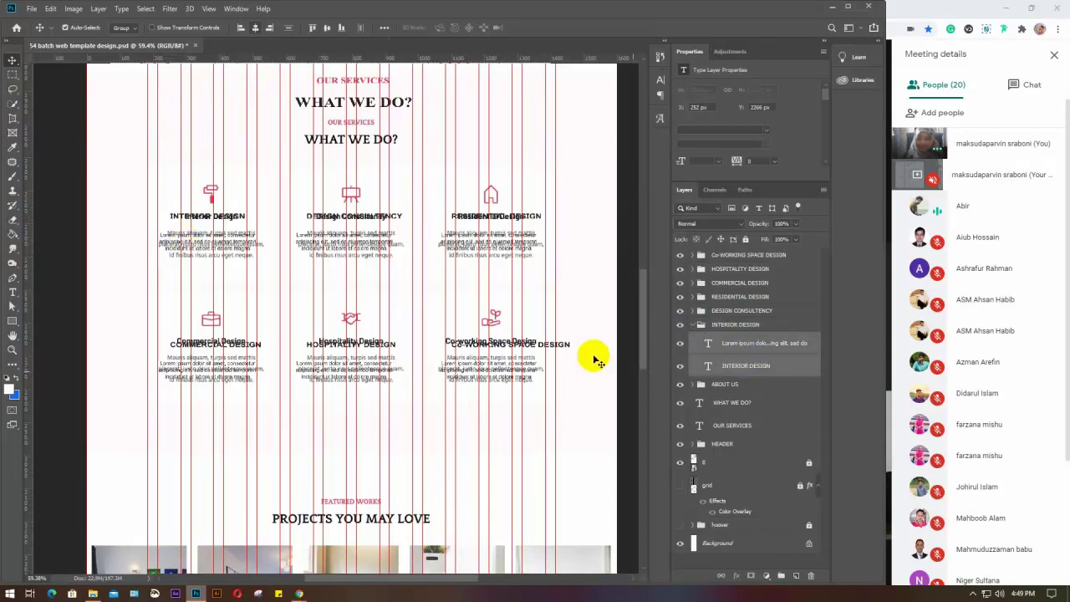
click(691, 324)
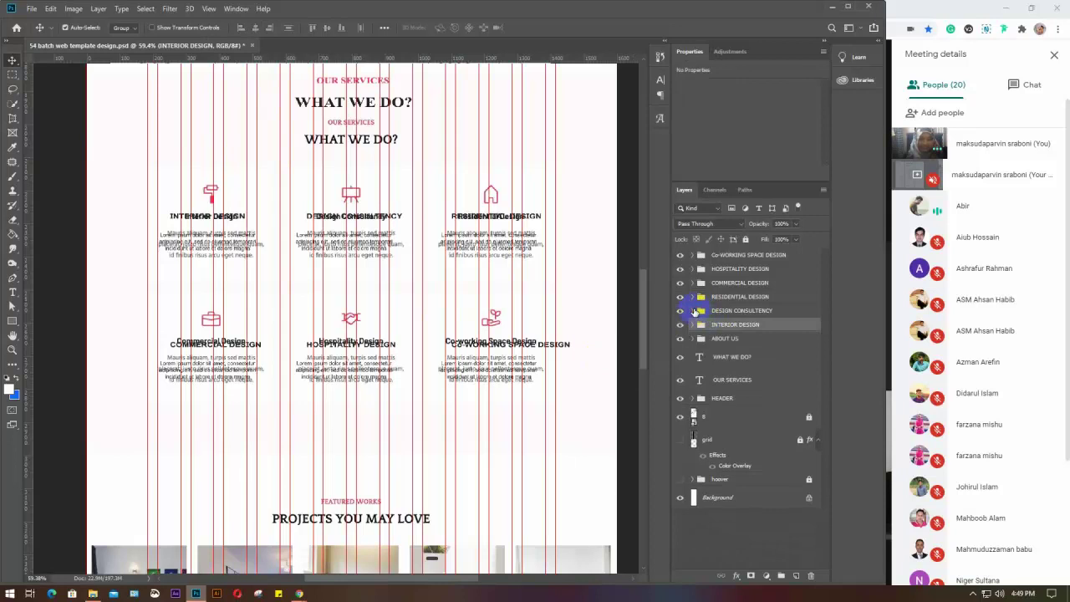
Step: Align the horizontal centers of the DESIGN CONSULTENCY title and paragraph, and hide the reference layer behind the blocks
click(692, 311)
click(732, 329)
shift+click(744, 351)
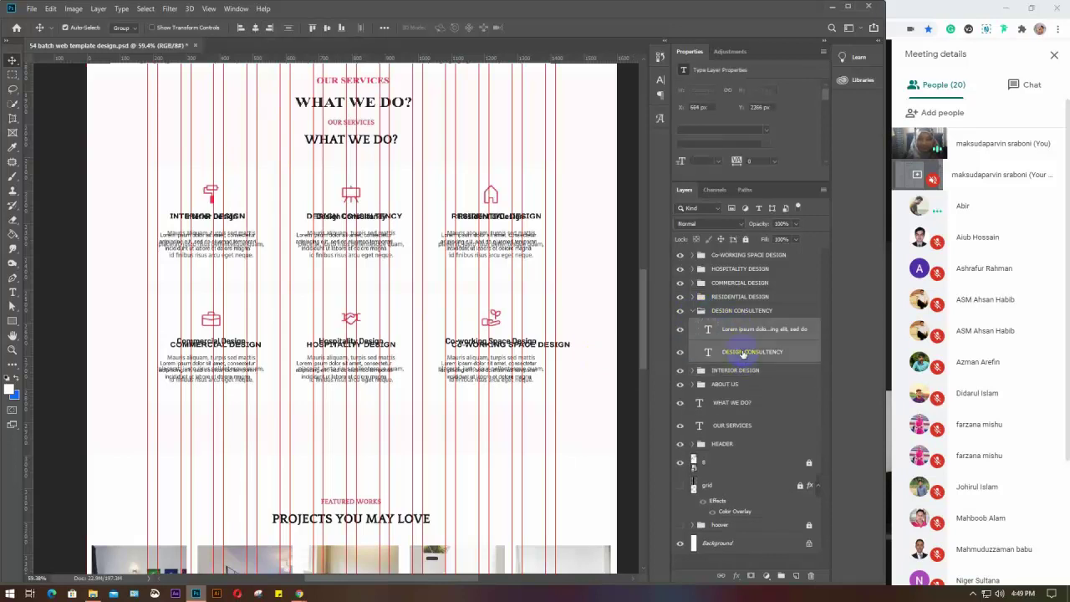
click(253, 31)
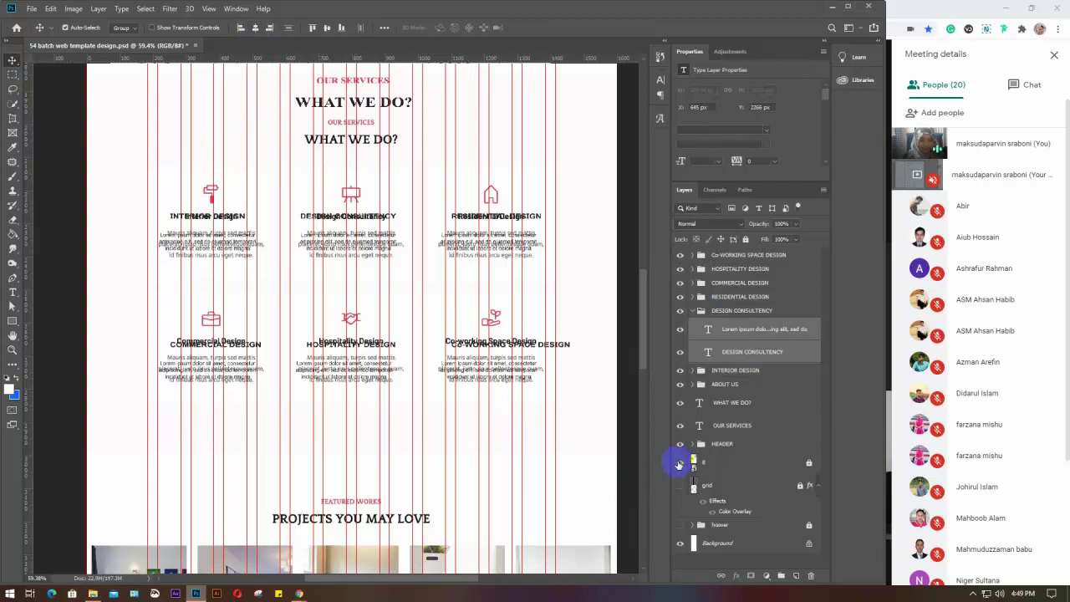
click(679, 463)
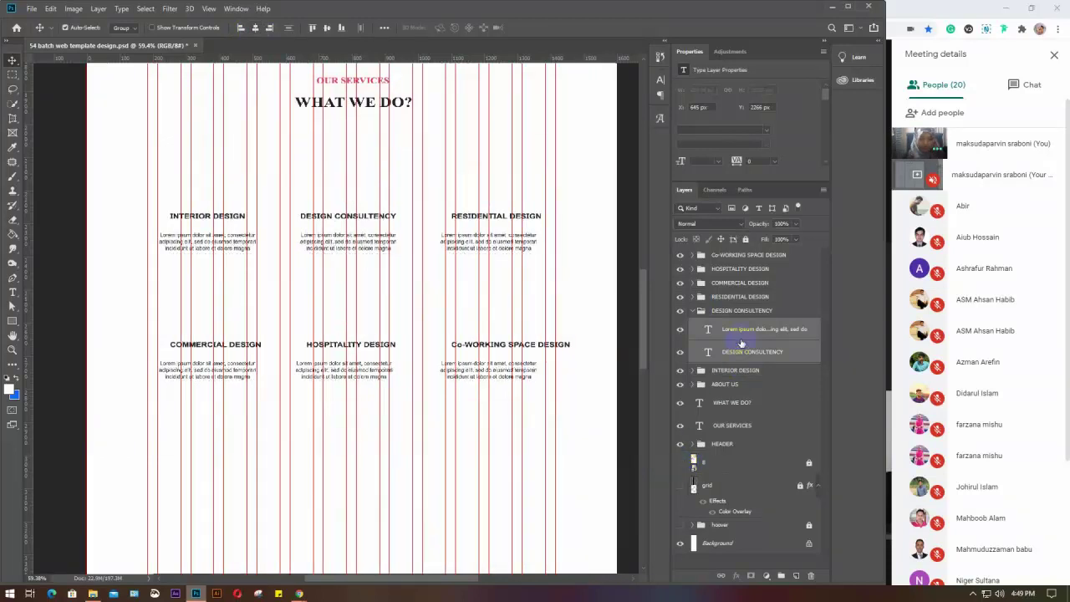
click(699, 311)
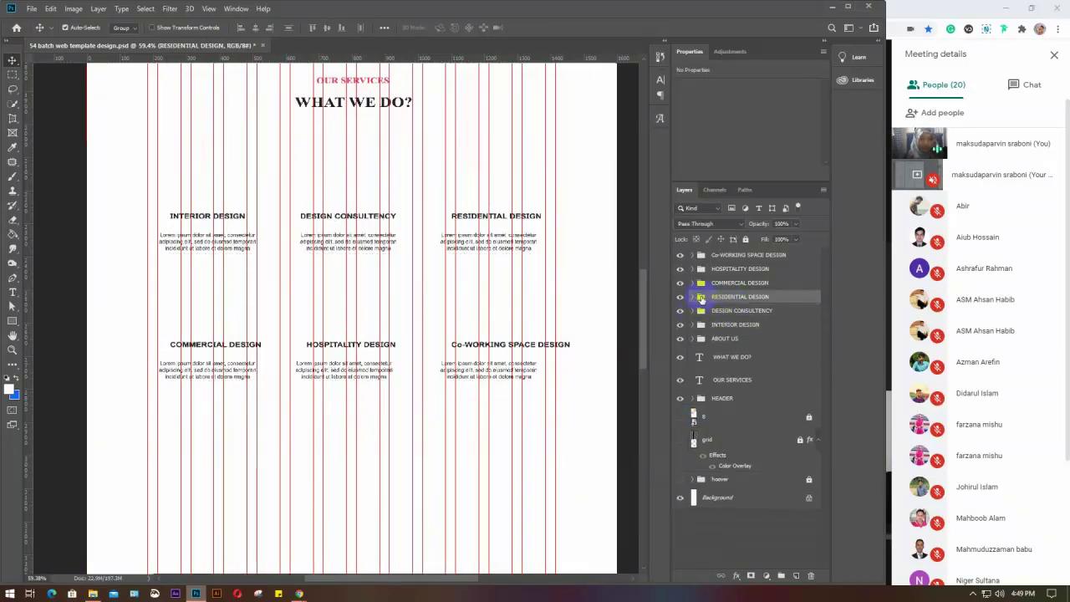
Step: Align the title and paragraph layers of the RESIDENTIAL DESIGN group on their horizontal centers
click(730, 297)
click(694, 298)
click(750, 316)
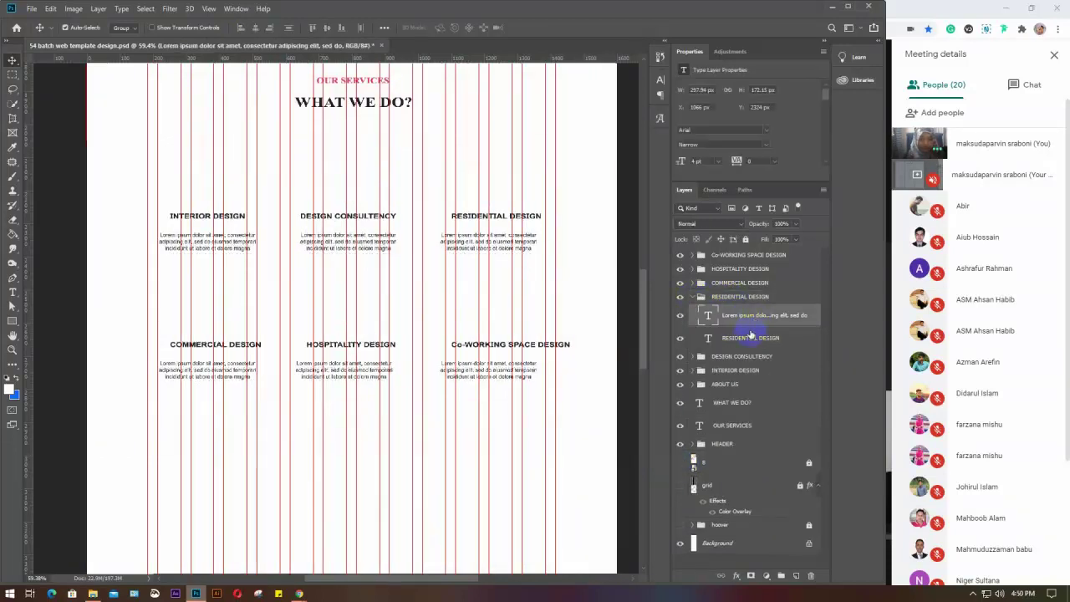
shift+click(749, 337)
click(255, 27)
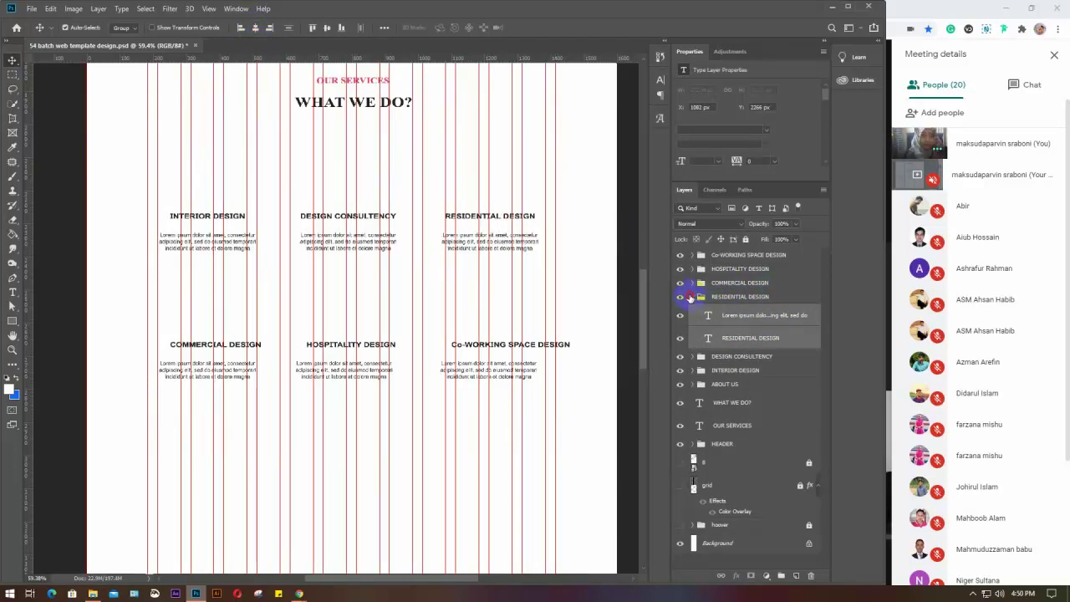
click(690, 299)
Step: Align the title and paragraph layers of the COMMERCIAL DESIGN group on their horizontal centers and collapse the group
click(692, 284)
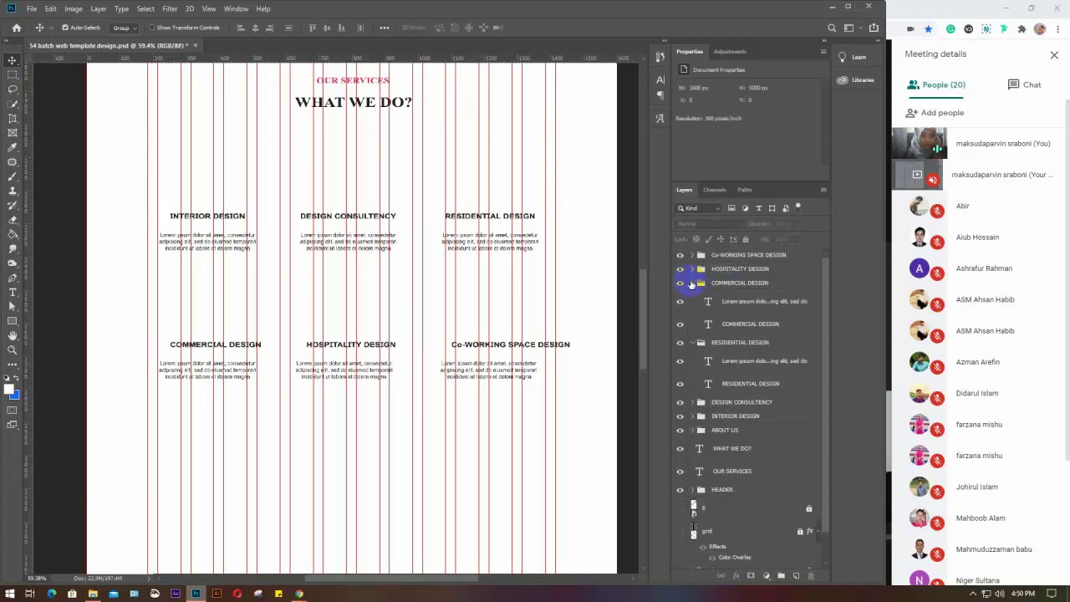
click(747, 304)
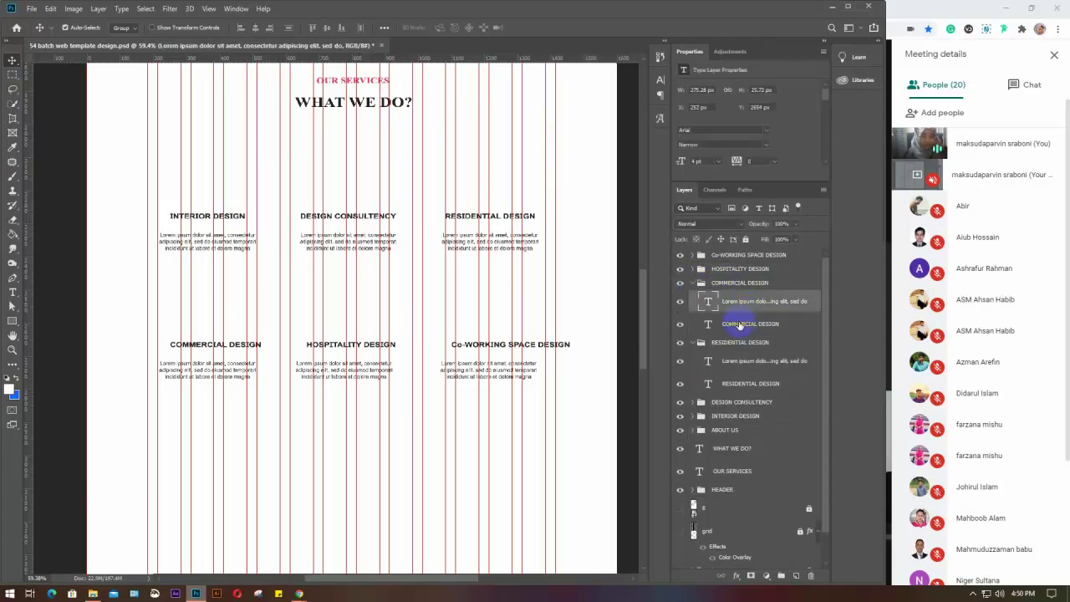
shift+click(735, 325)
click(255, 29)
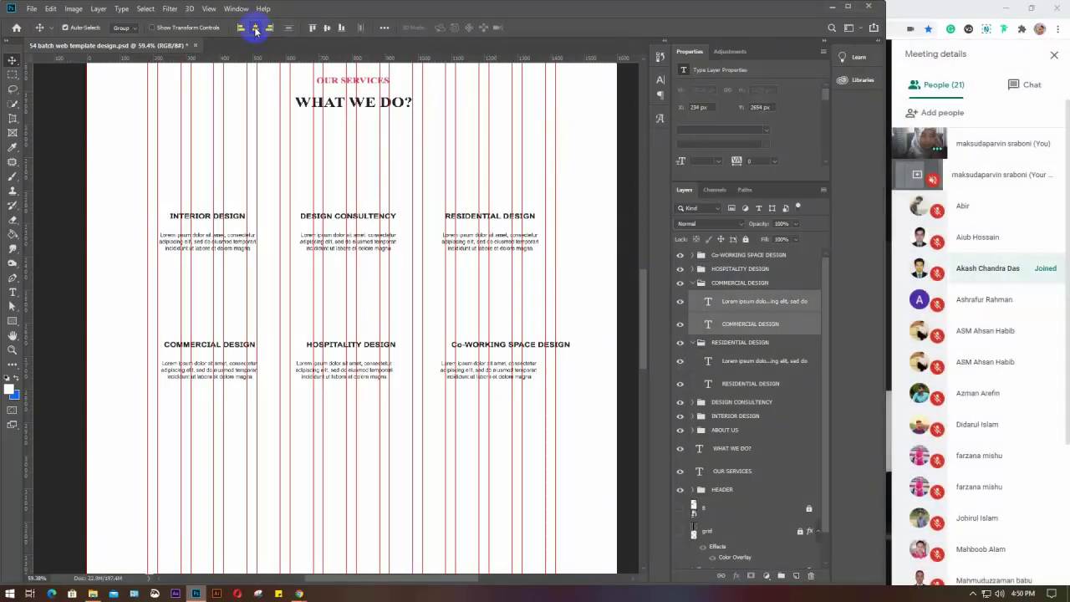
click(717, 288)
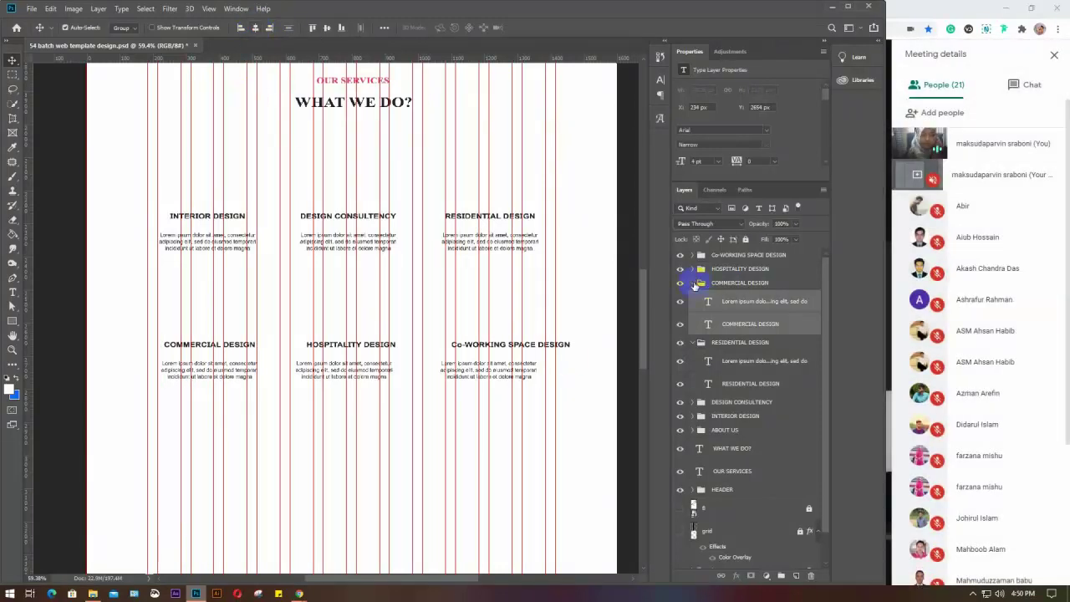
click(694, 284)
Step: Align the title and paragraph layers of the HOSPITALITY DESIGN group on their horizontal centers and collapse the group
click(693, 269)
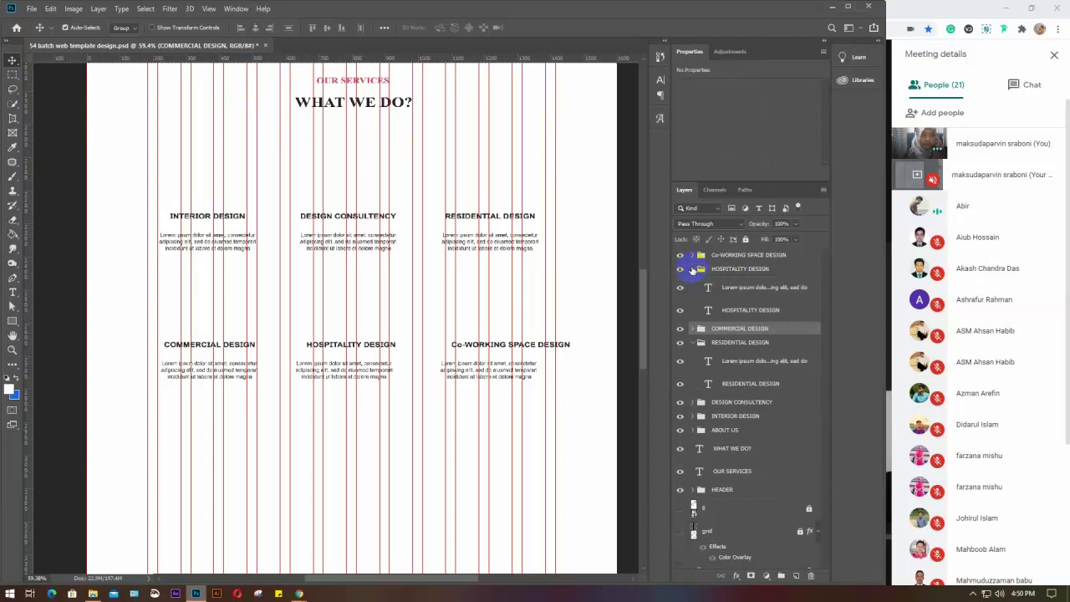
click(733, 287)
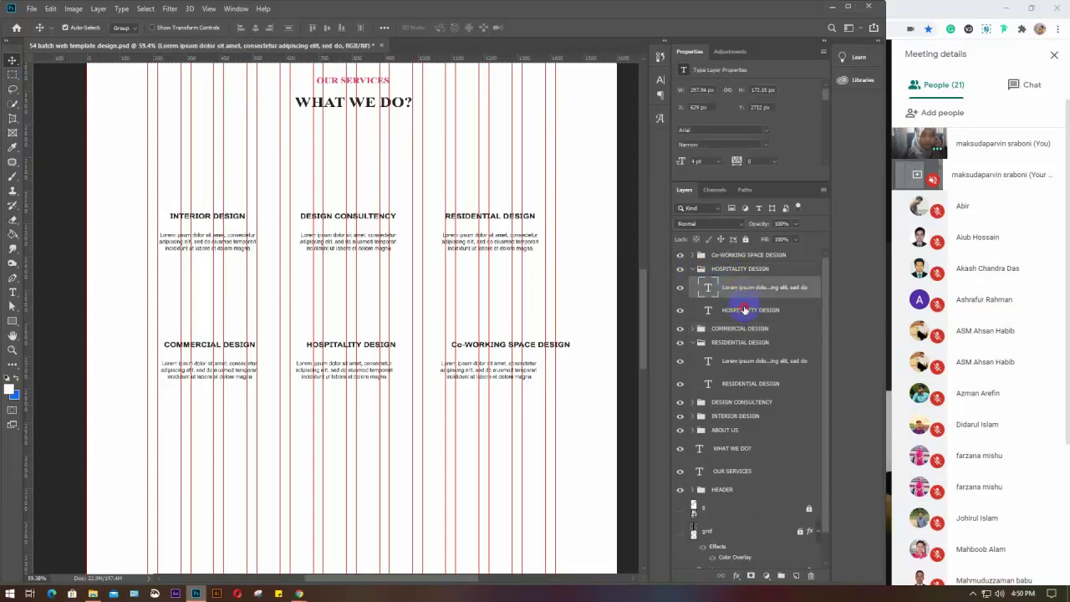
shift+click(744, 309)
click(256, 28)
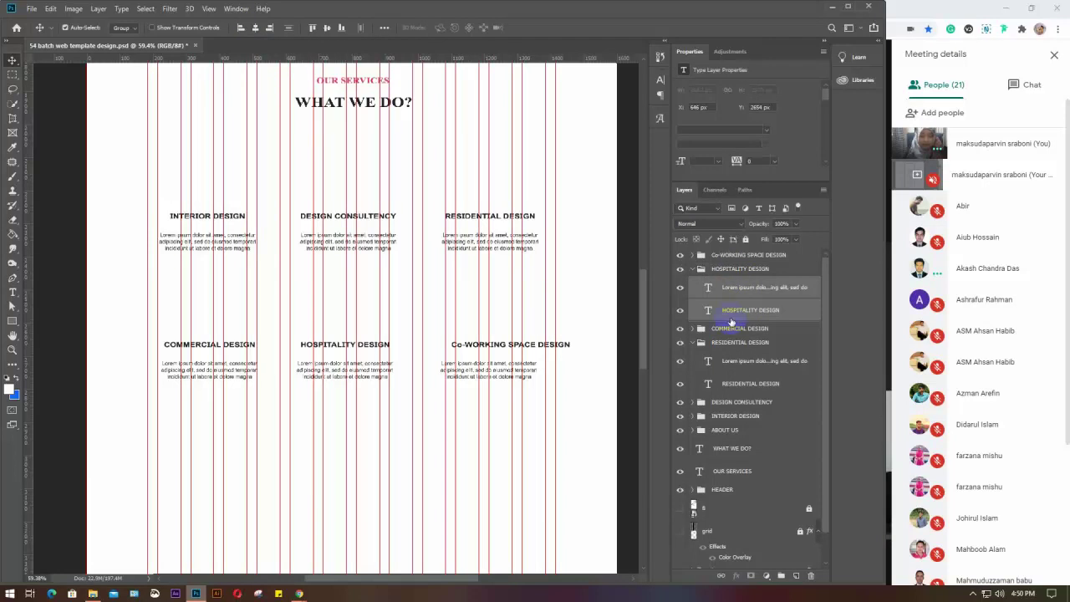
click(693, 269)
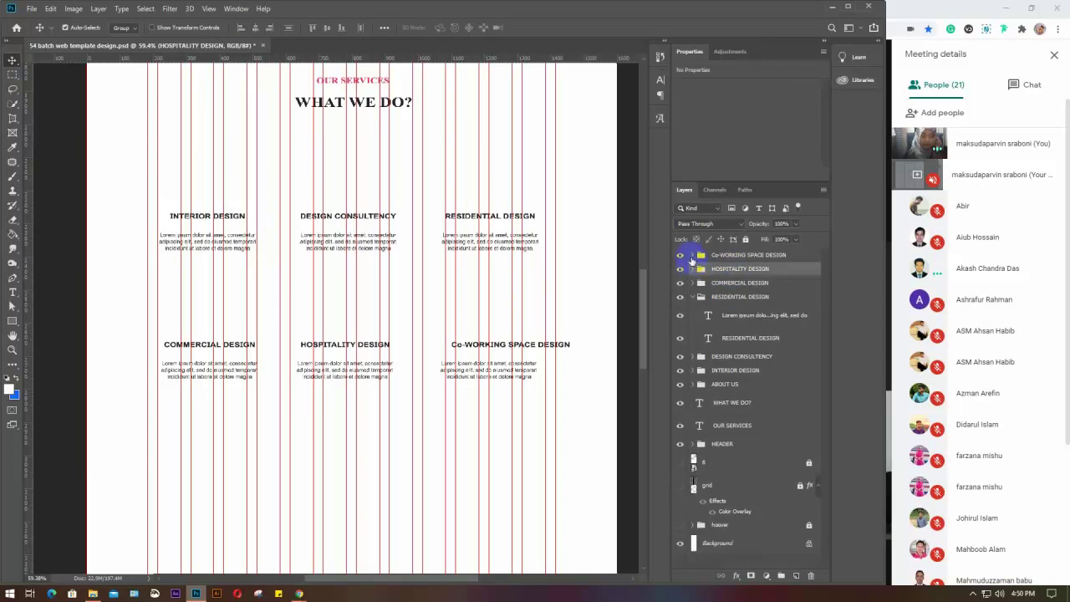
Step: Align the title and paragraph layers of the Co-WORKING SPACE DESIGN group on their horizontal centers, and collapse the expanded groups
click(692, 255)
click(740, 273)
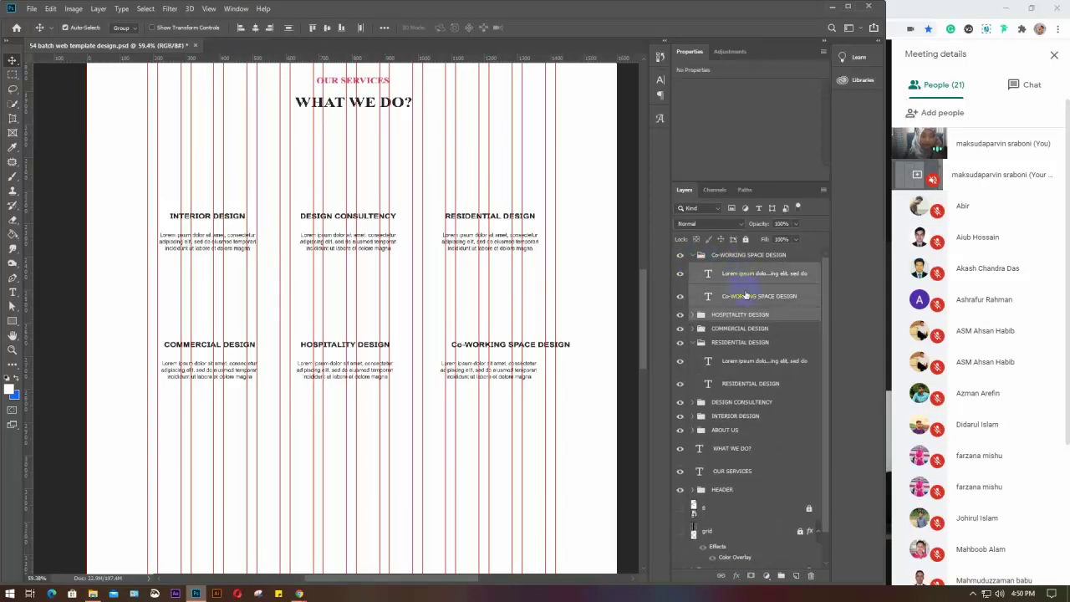
shift+click(746, 296)
shift+click(744, 273)
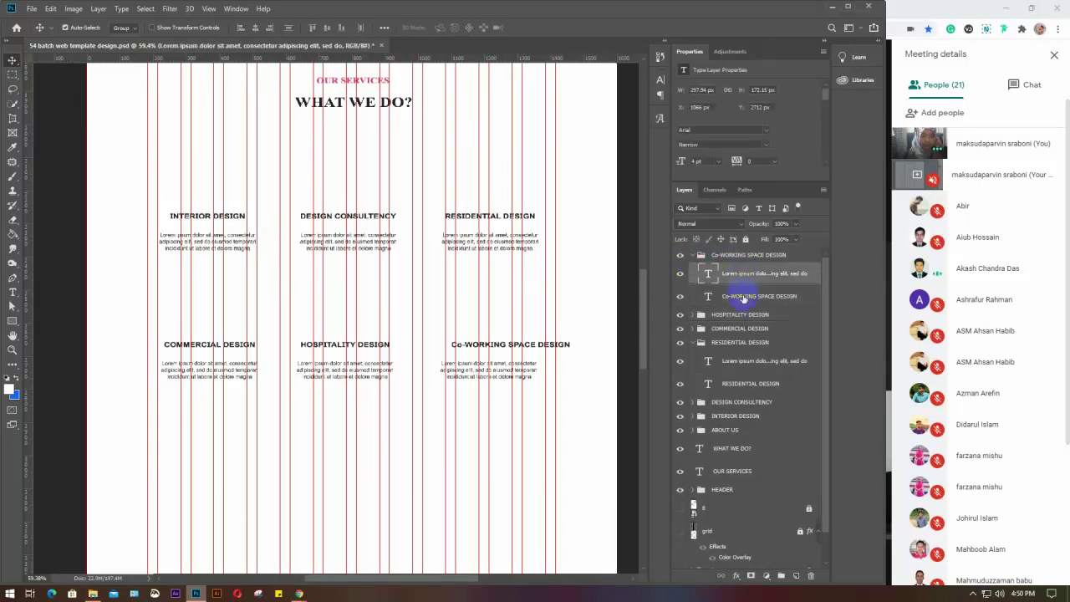
click(254, 29)
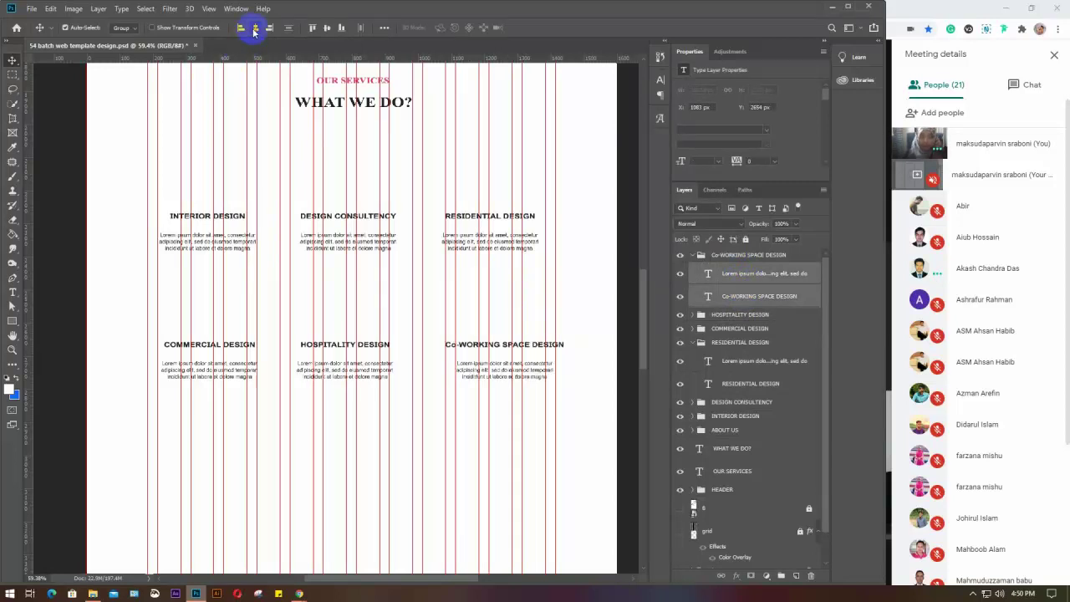
click(706, 255)
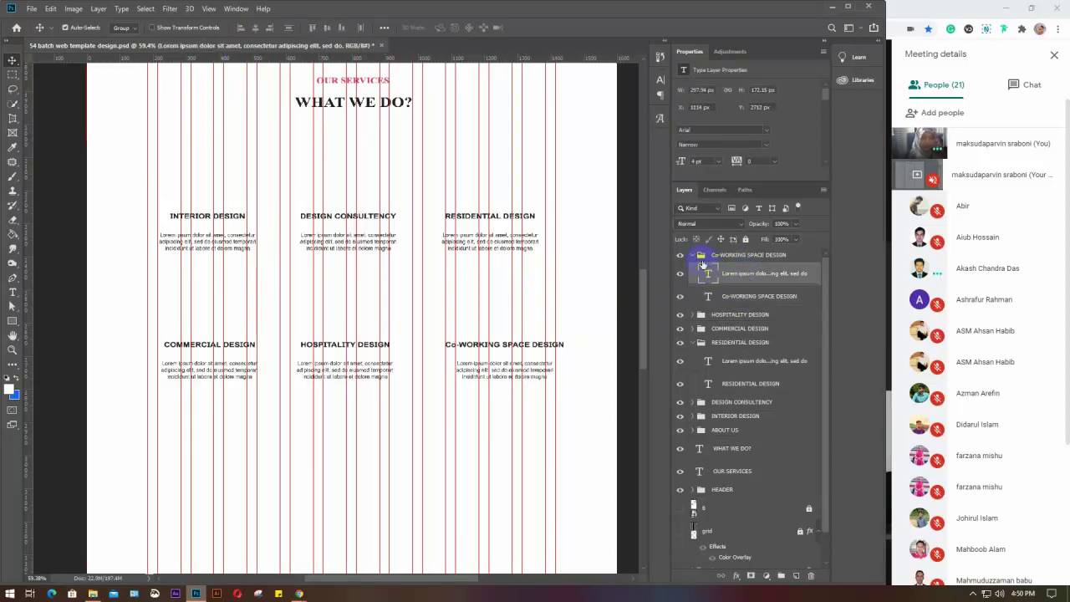
click(691, 255)
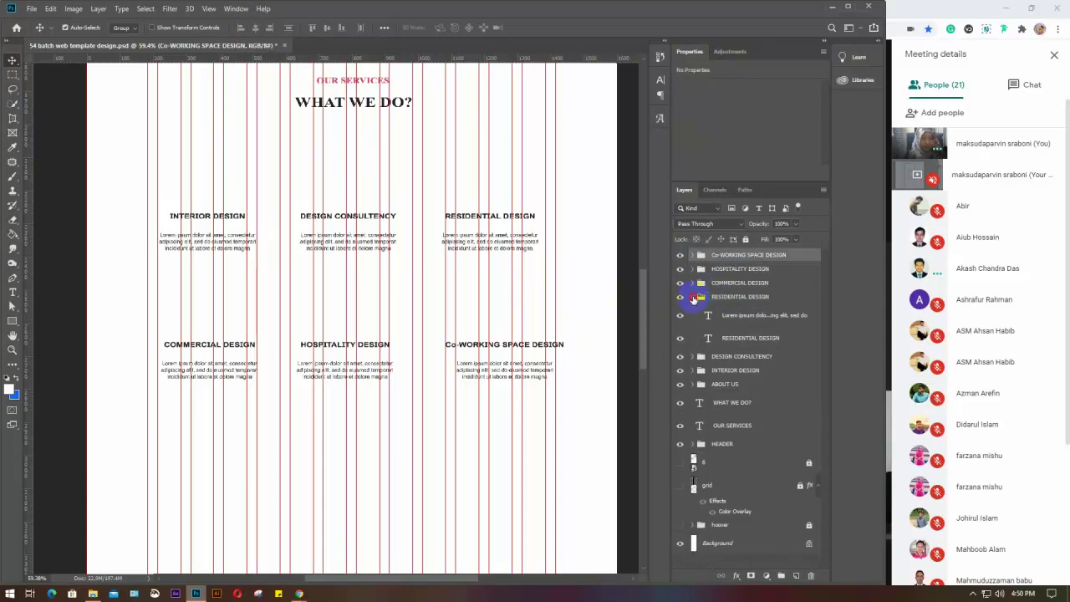
click(692, 297)
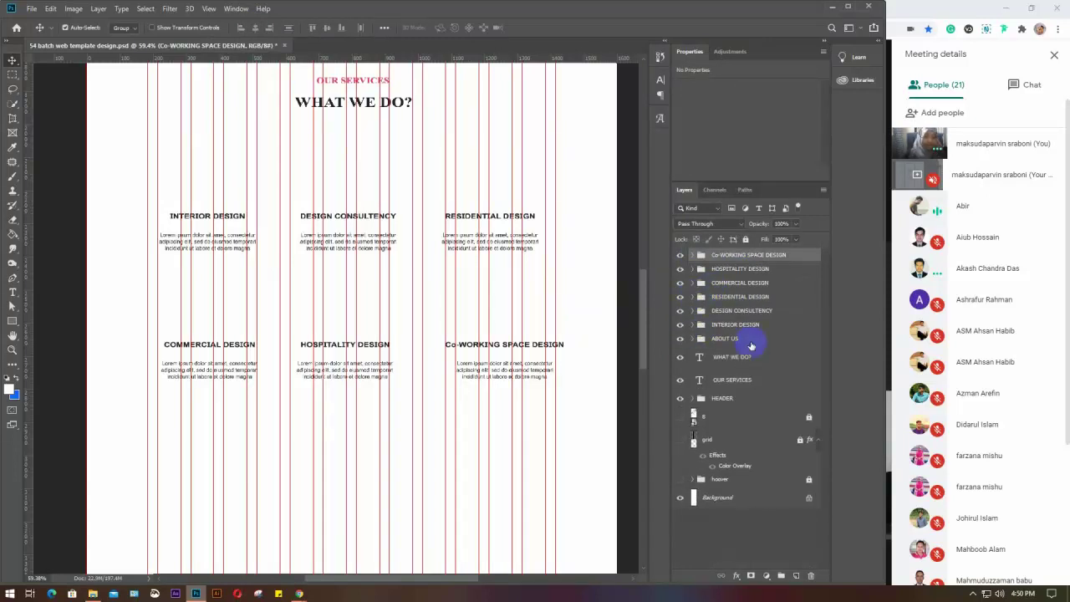
Step: Show the reference layer to examine the icons above the six service blocks, and hide it again
click(357, 298)
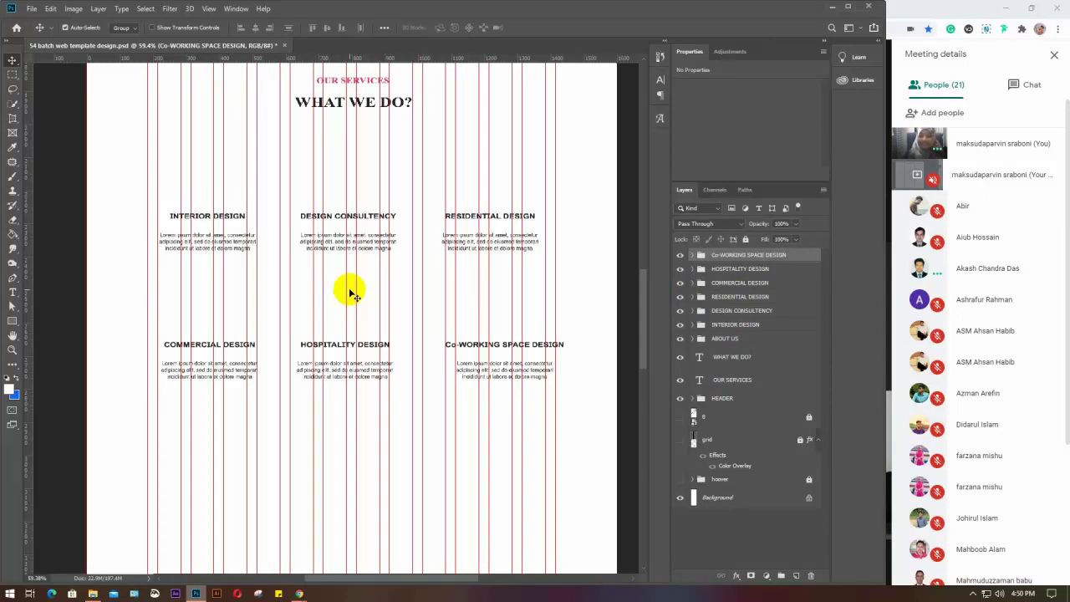
click(695, 416)
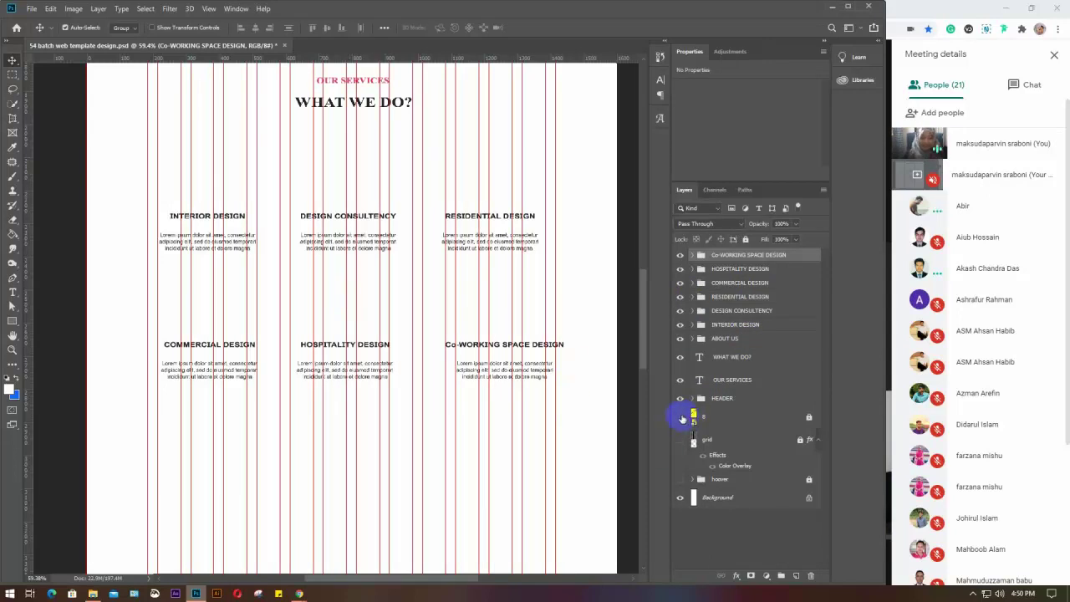
click(681, 417)
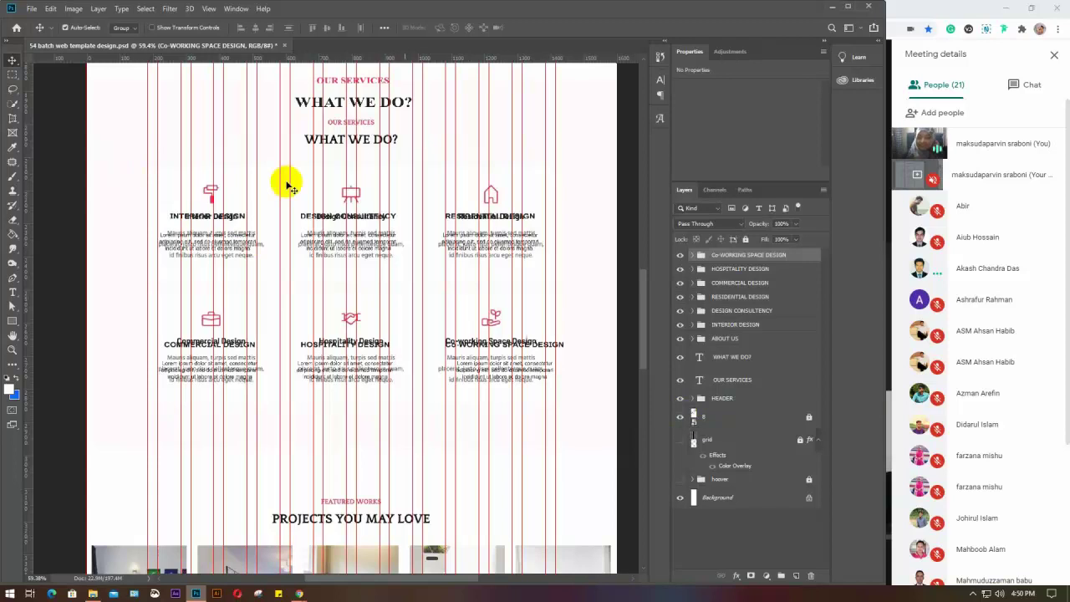
click(680, 417)
Step: Switch to the Chrome browser and open the IcoFont website (icofont.com) in a new tab
click(928, 6)
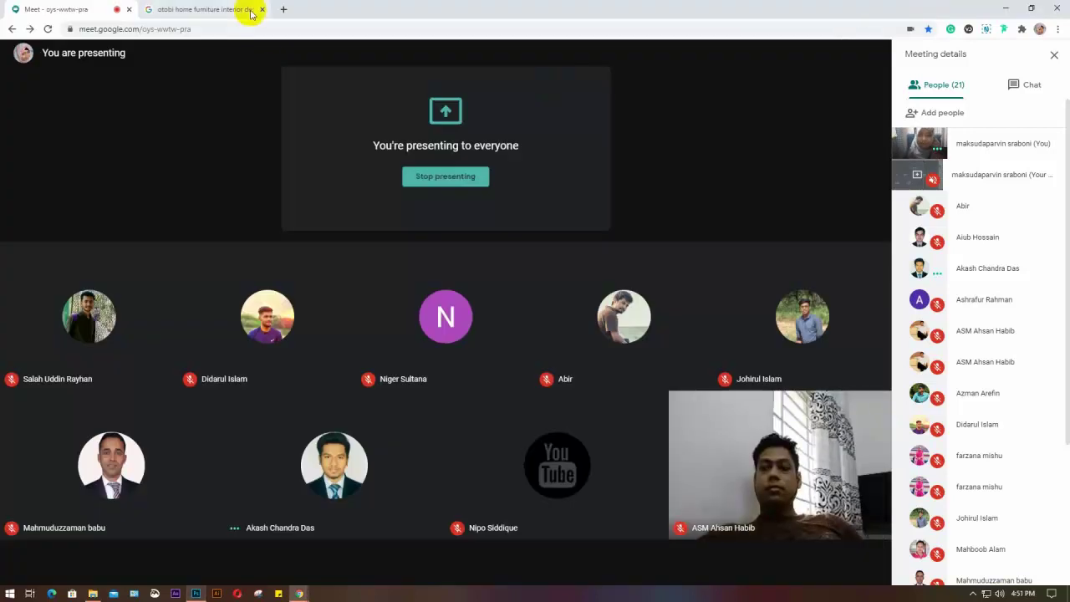
click(284, 10)
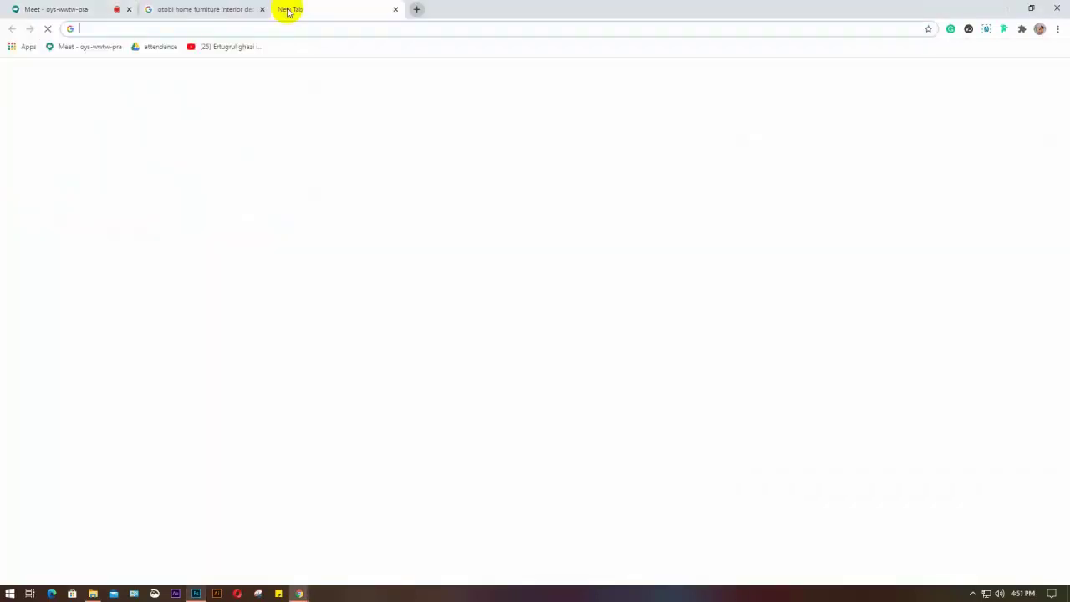
text(ico)
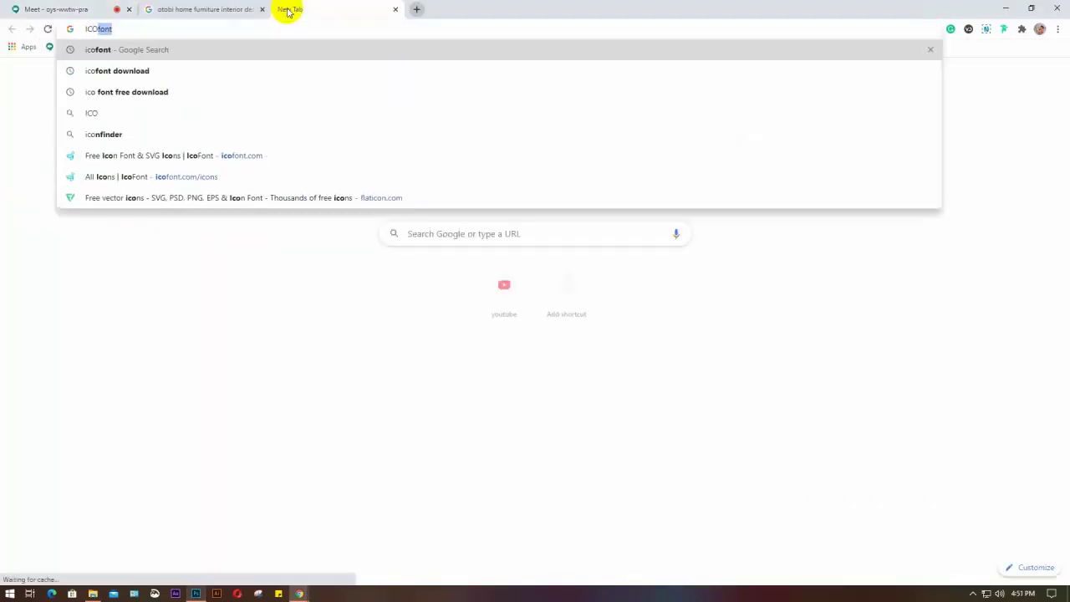
key(Return)
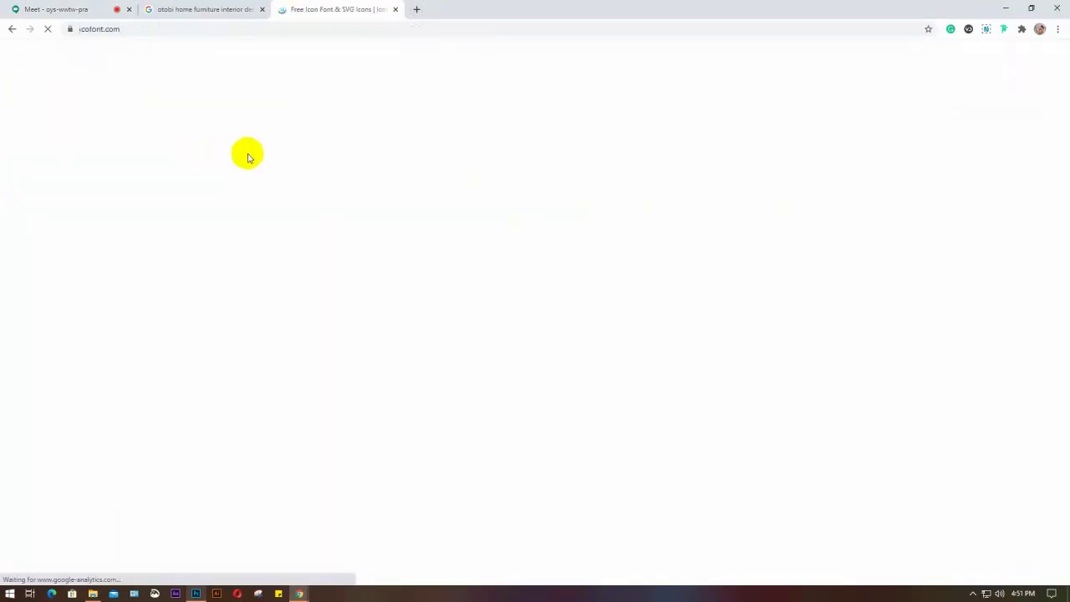
Step: Check the chat messages in the Google Meet tab and return to the IcoFont tab
click(55, 9)
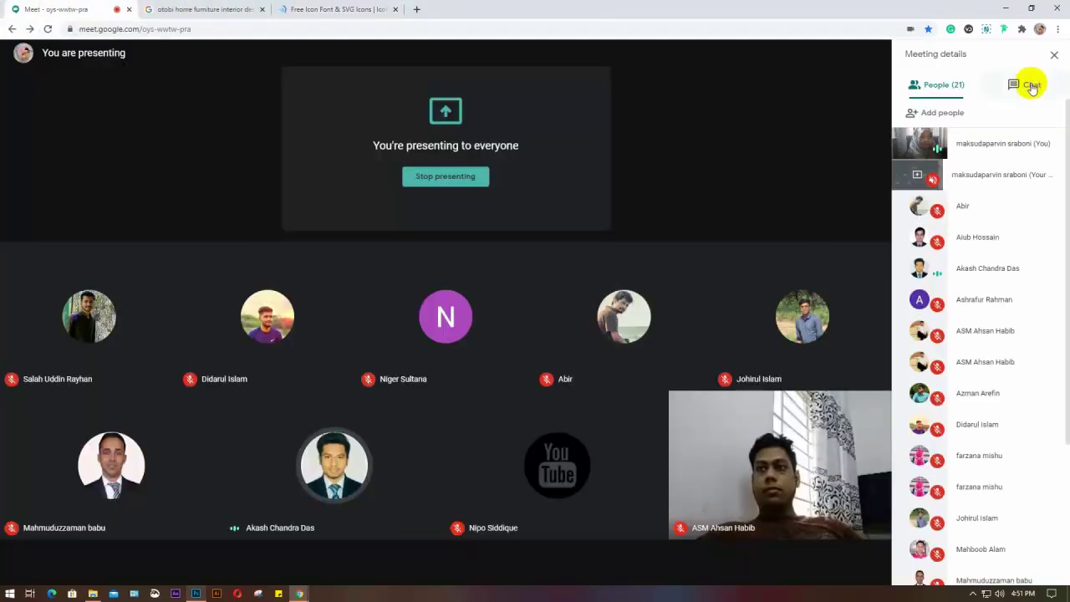
key(ctrl+alt+c)
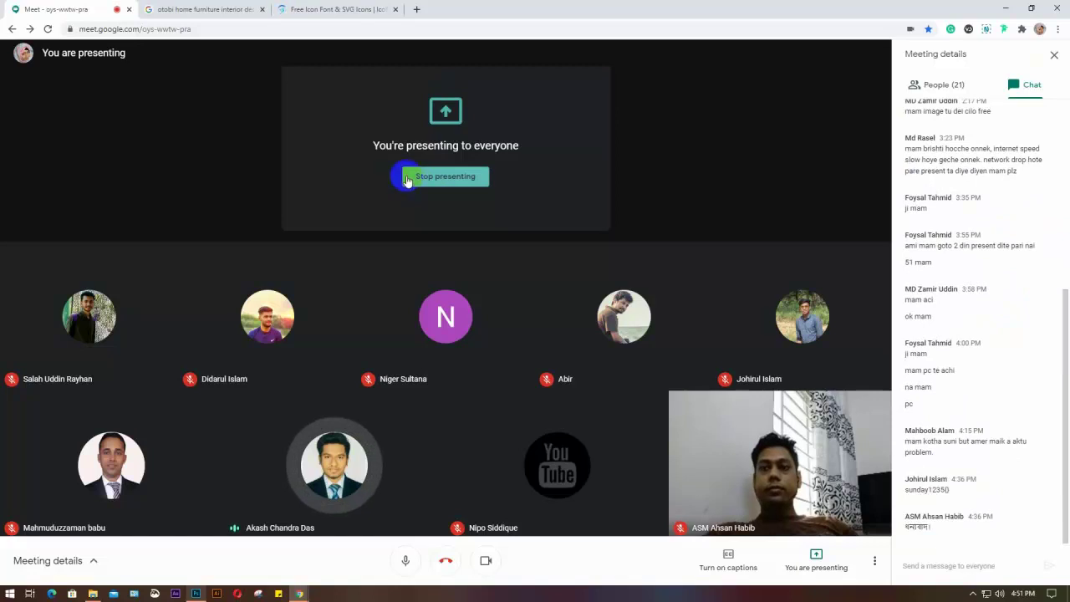
click(328, 11)
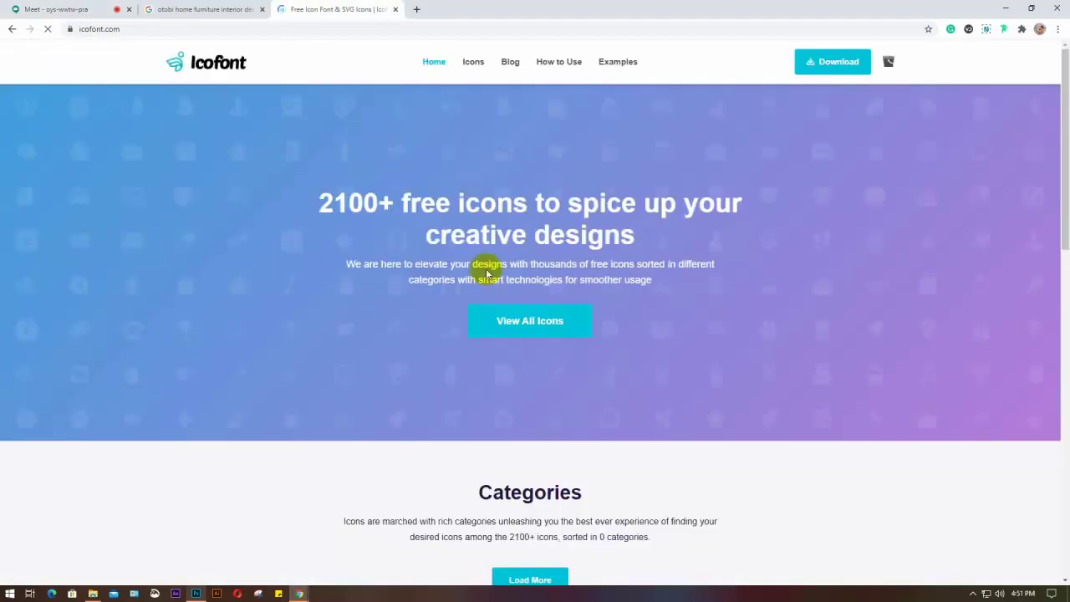
Step: Open IcoFont's list of all icons and copy the adjust icon's glyph from the Web Application category
click(530, 323)
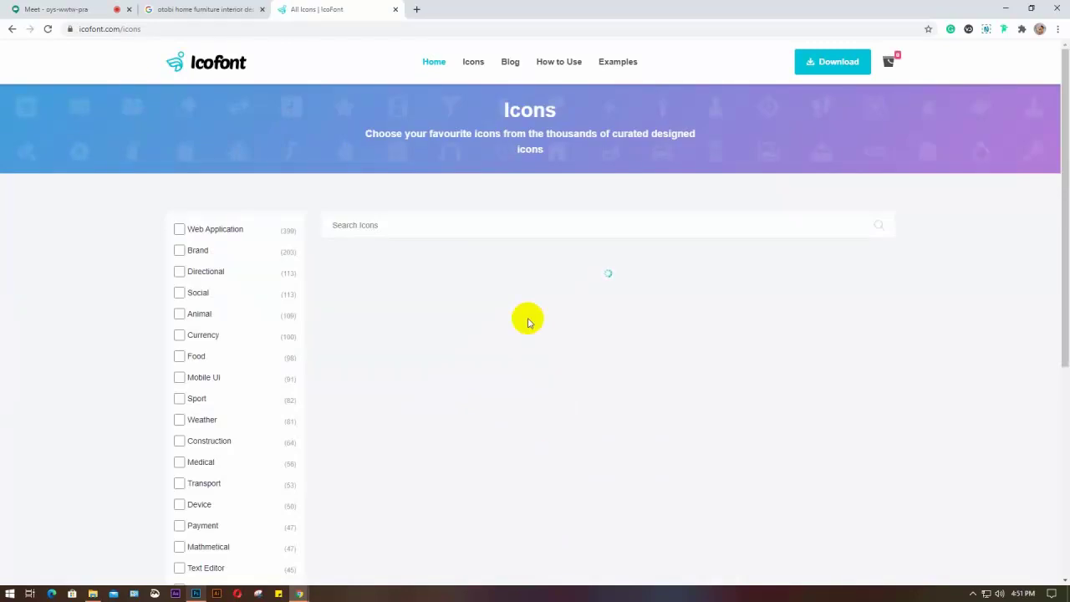
scroll(527, 322, down, 3)
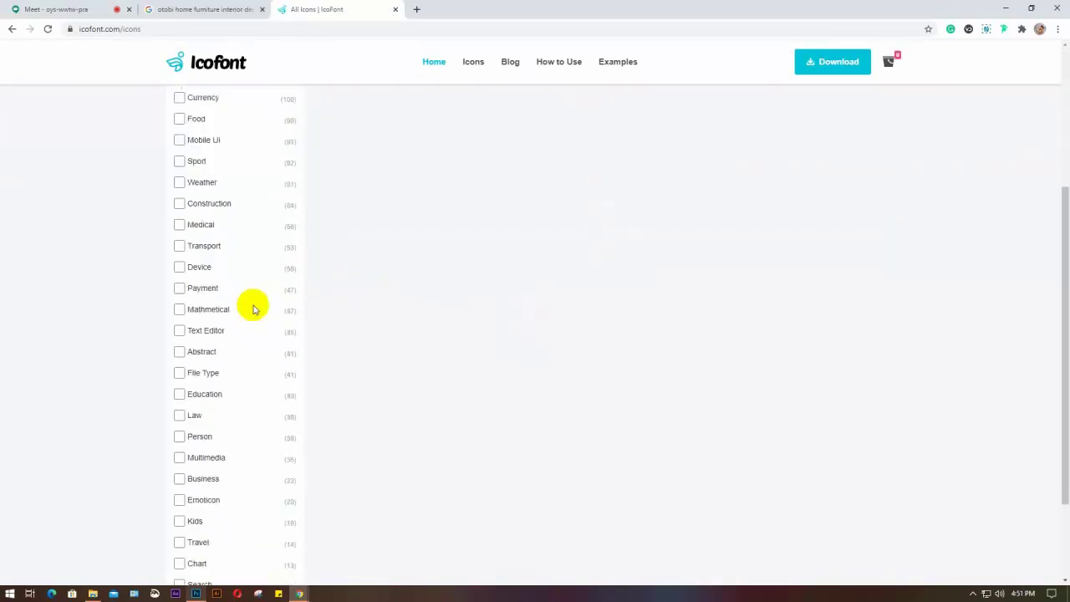
scroll(253, 308, down, 1)
scroll(215, 364, up, 1)
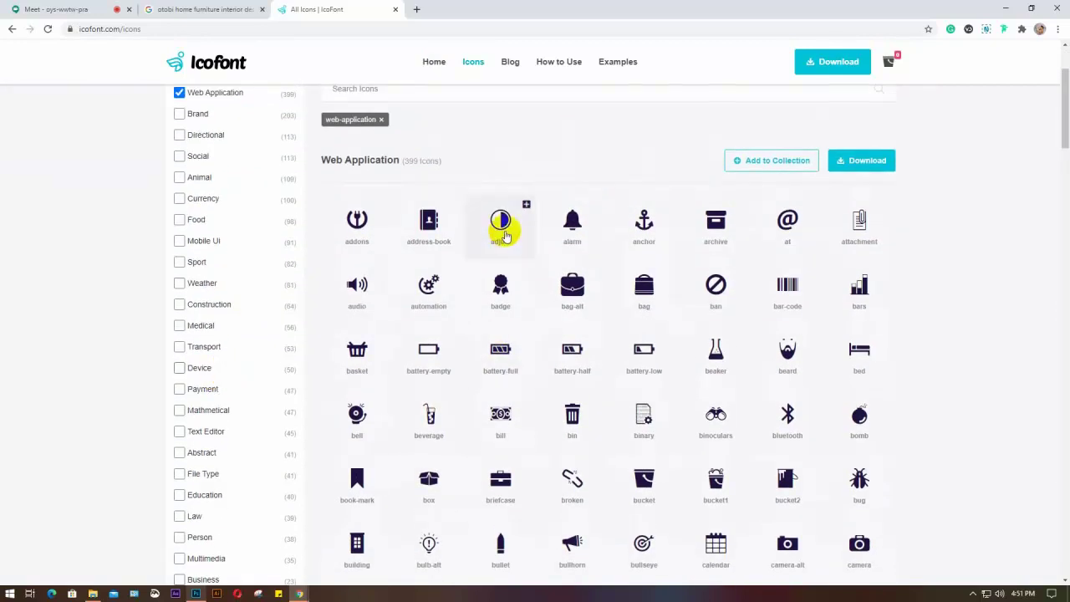
scroll(504, 236, down, 1)
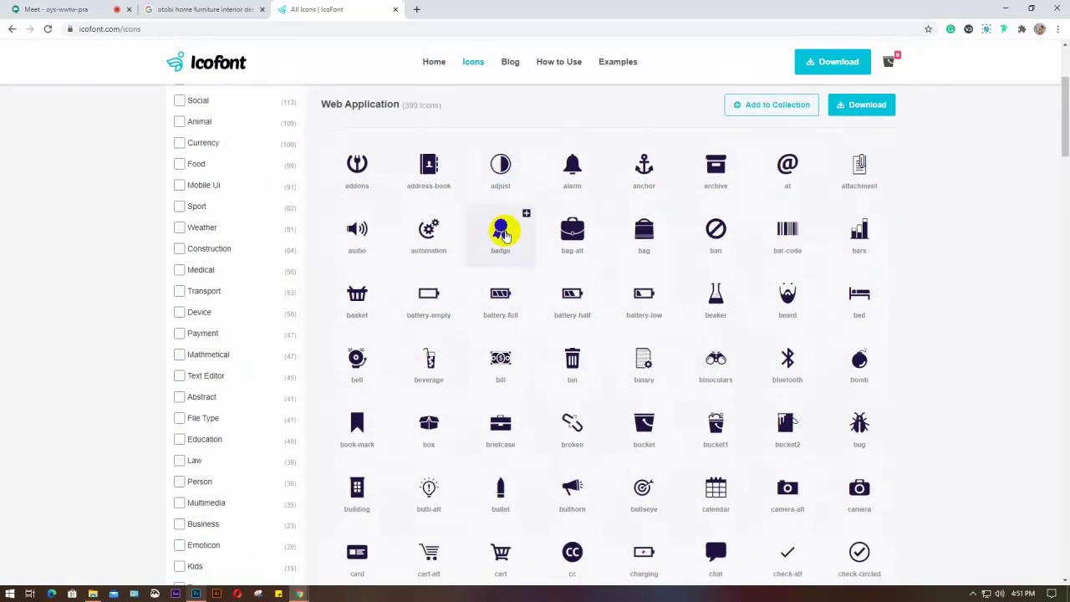
click(501, 165)
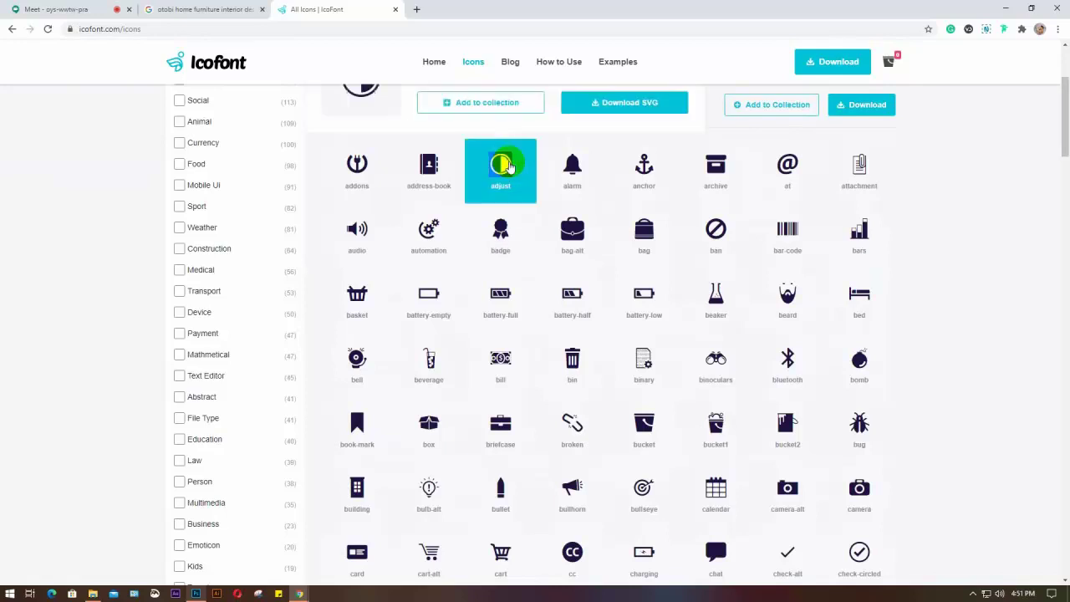
Step: Switch to Photoshop and paste the copied icon glyph as a new horizontal text layer below the COMMERCIAL DESIGN block
click(51, 10)
click(196, 593)
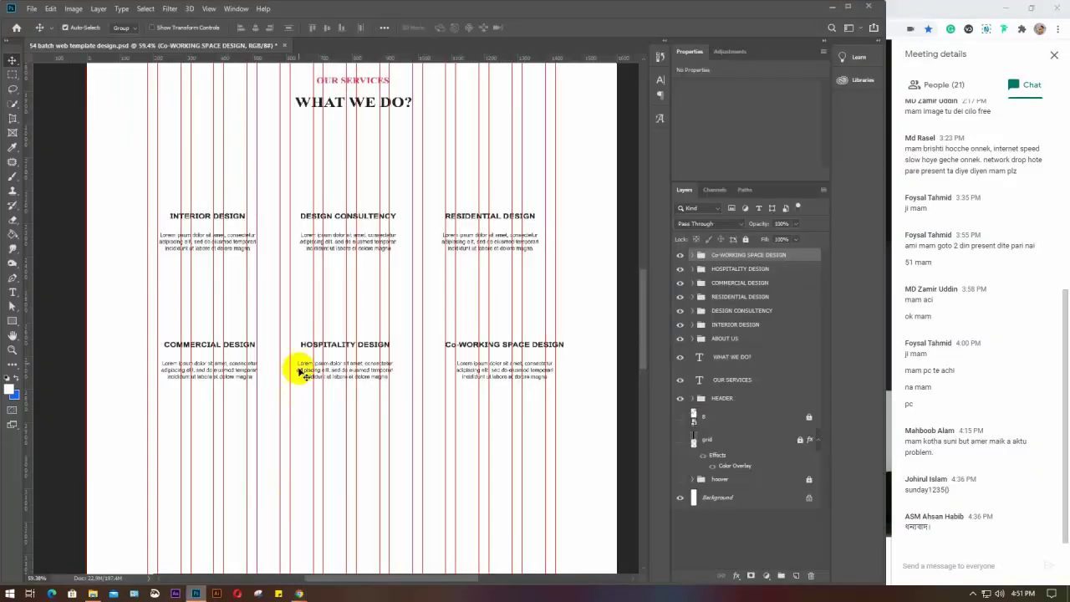
click(20, 309)
click(14, 293)
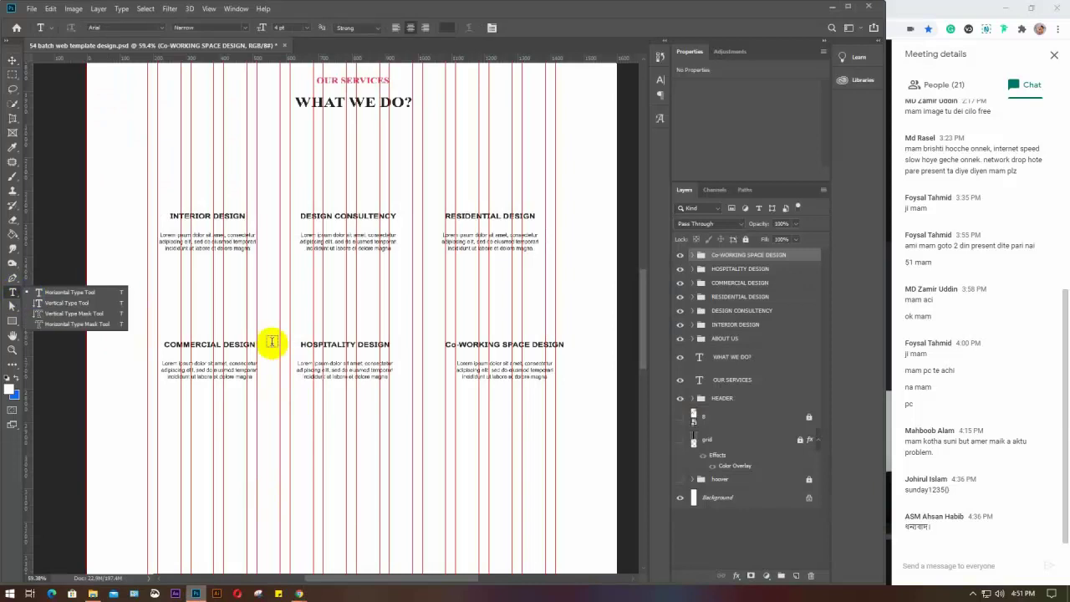
click(253, 436)
click(257, 438)
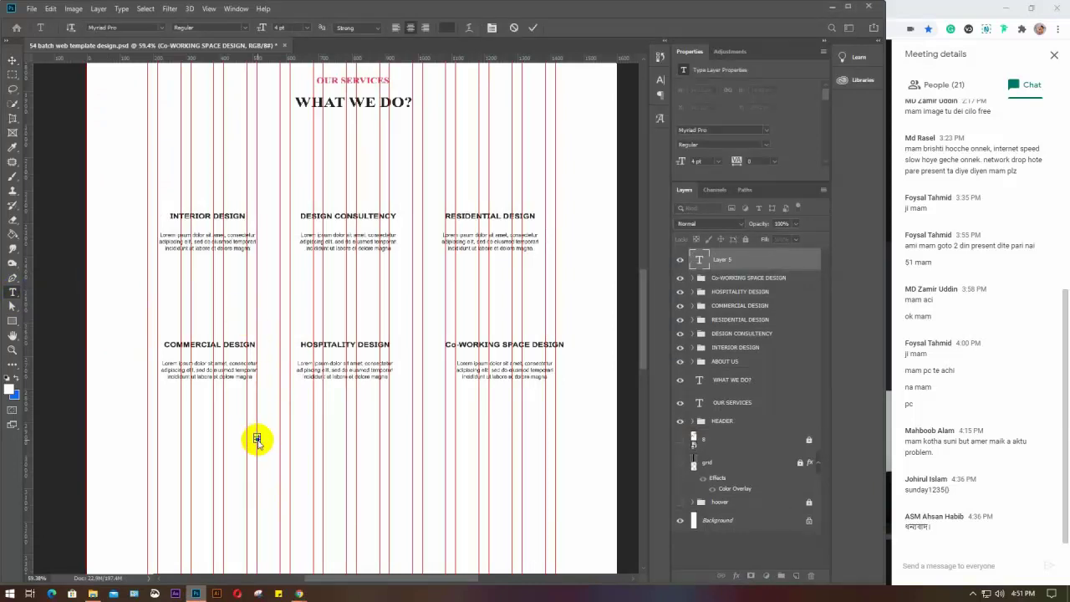
Step: Set the font of the pasted icon glyph to IcoFont
click(161, 27)
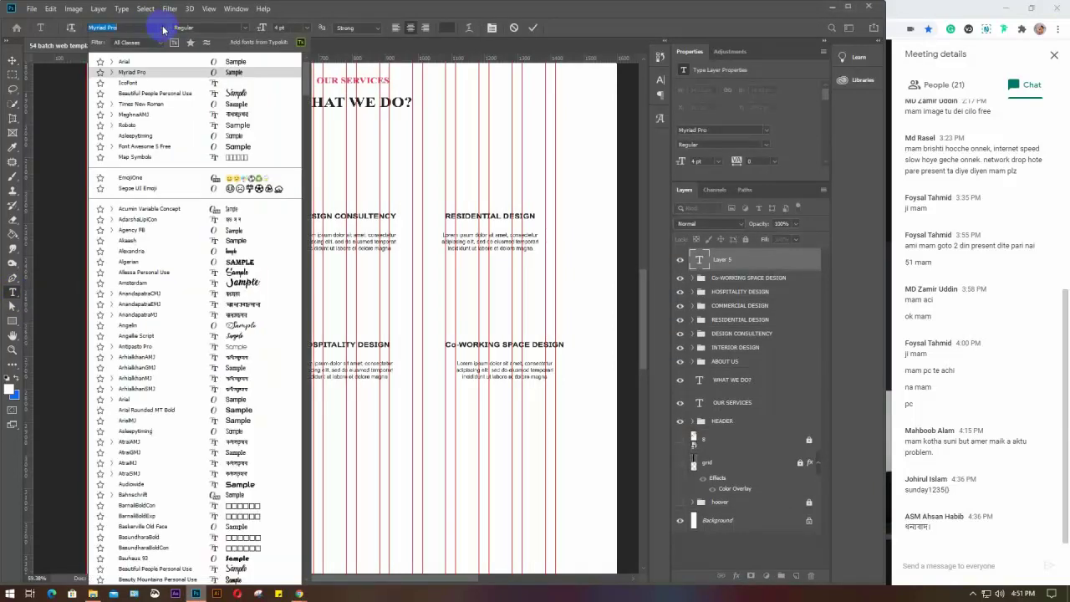
click(141, 85)
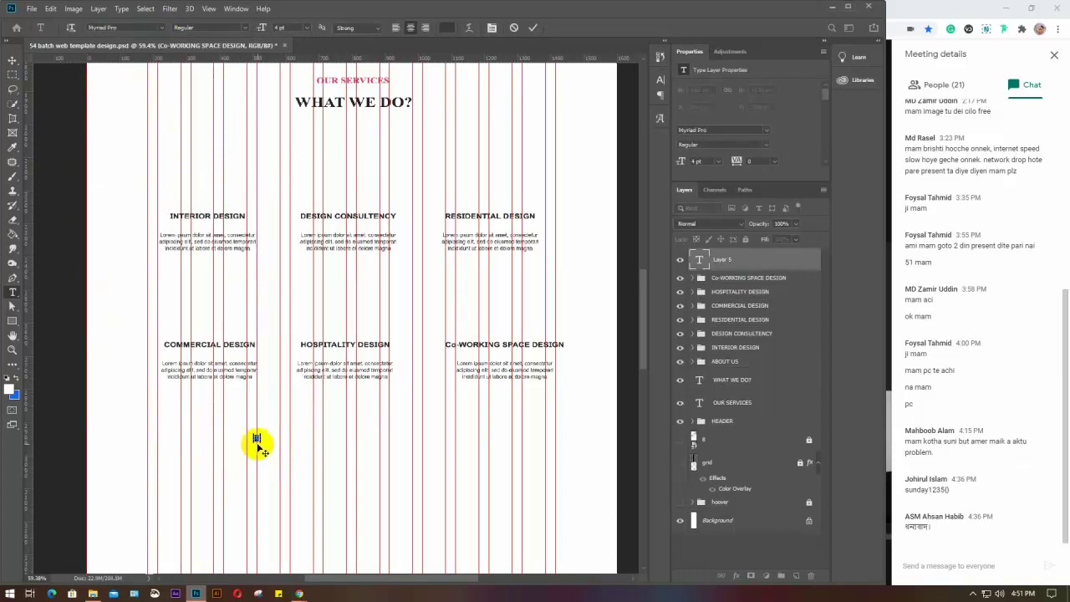
scroll(259, 439, up, 5)
scroll(255, 435, up, 2)
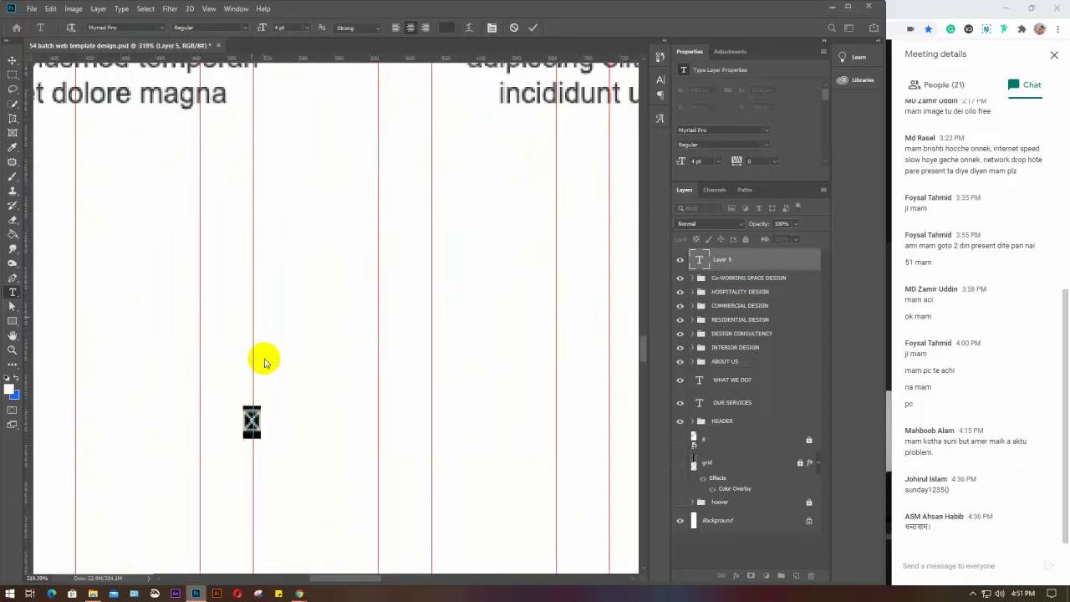
click(161, 27)
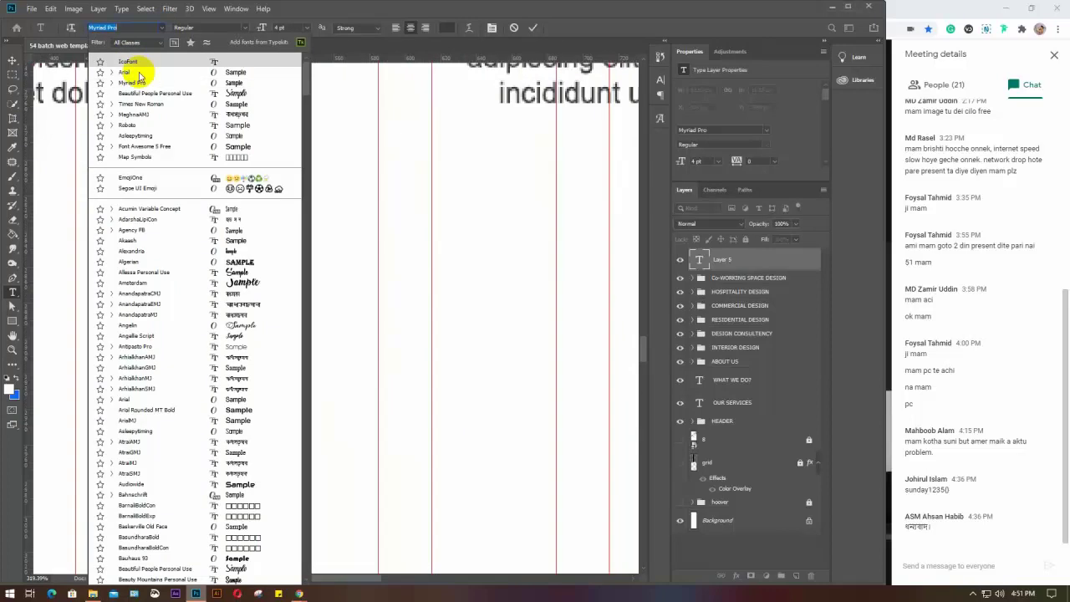
click(134, 65)
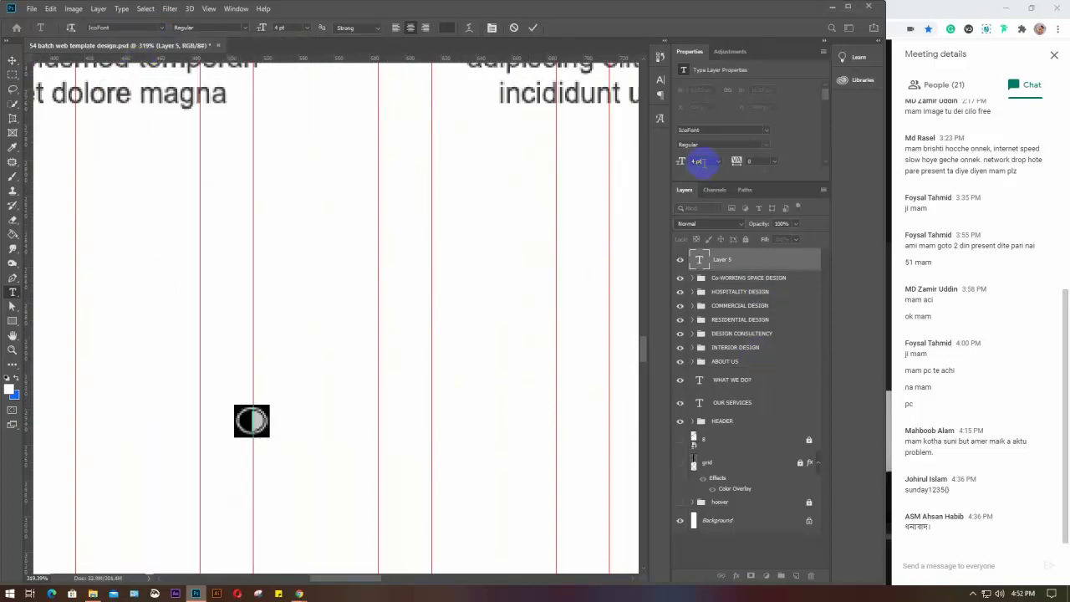
Step: Set the icon glyph's font size to 15 pt and commit the text
scroll(703, 163, up, 10)
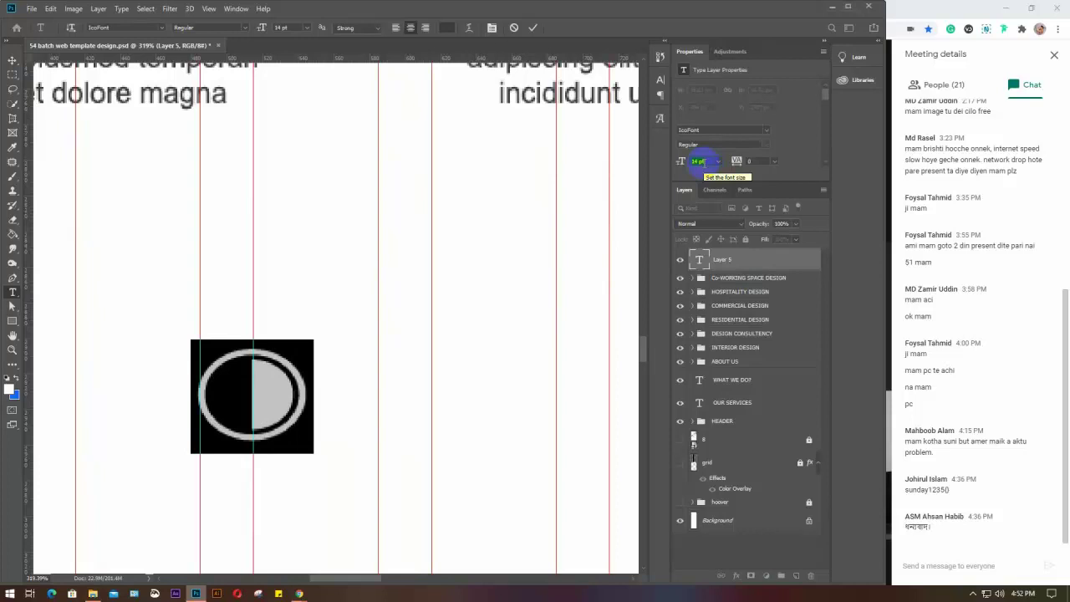
scroll(699, 163, up, 1)
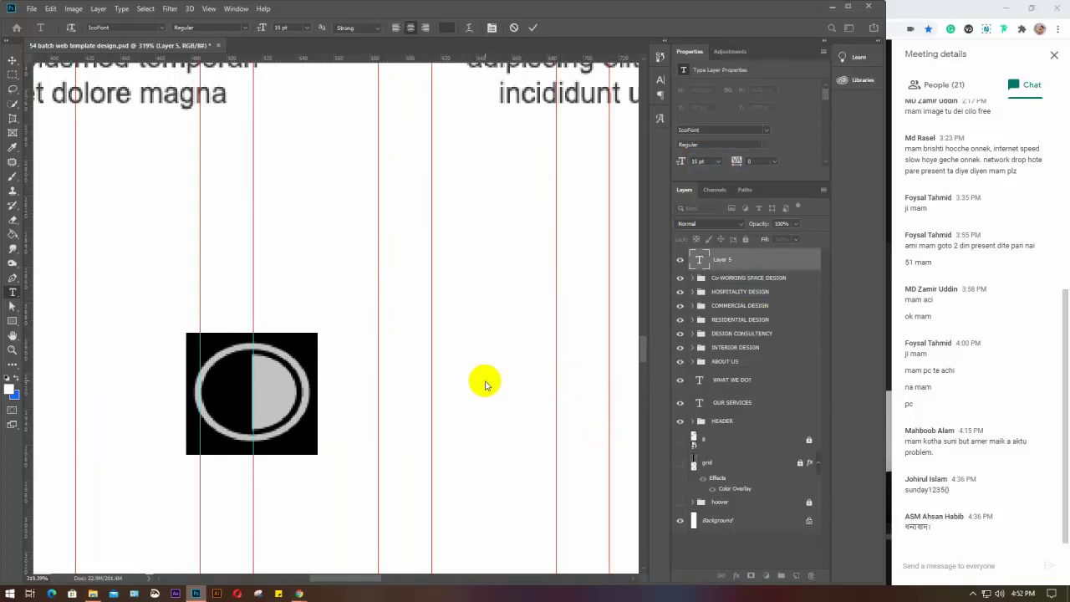
text(V)
key(ctrl+z)
click(13, 61)
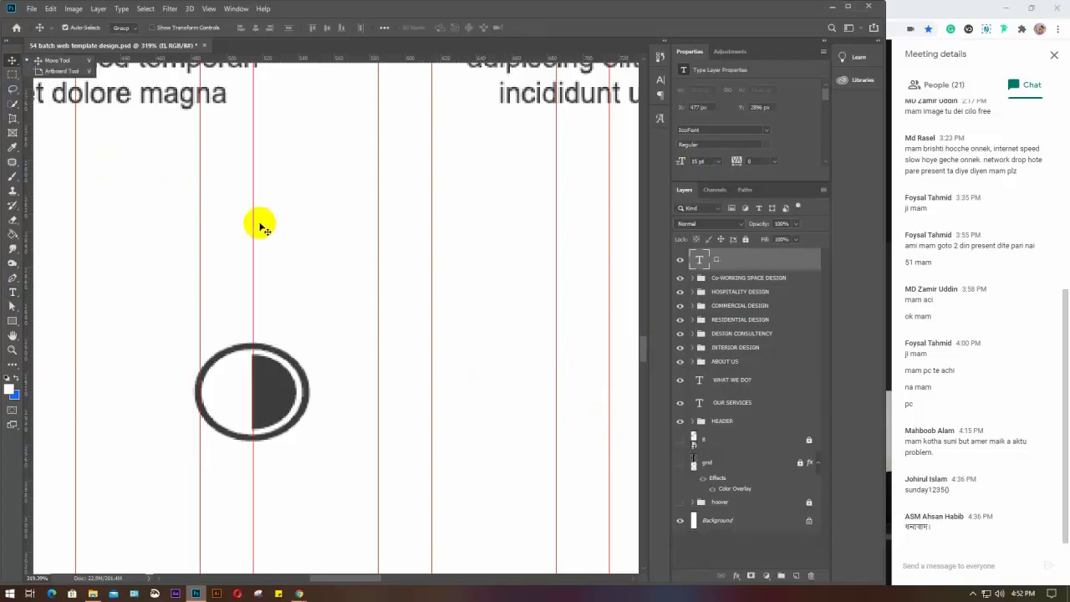
Step: Recolour the adjust icon with the pinkish red sampled from the OUR SERVICES heading
scroll(354, 380, down, 6)
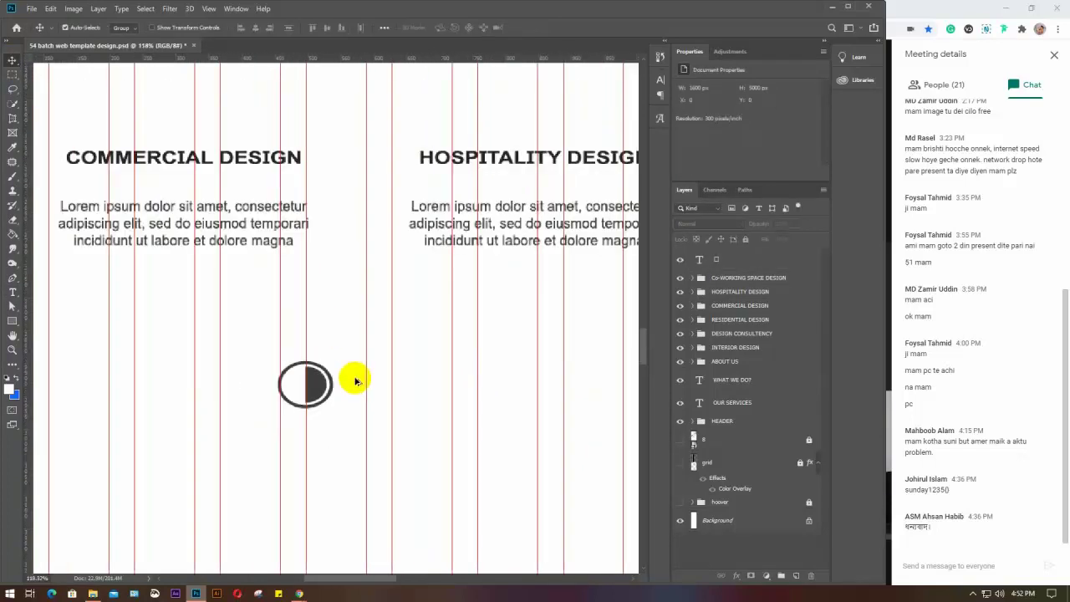
click(344, 375)
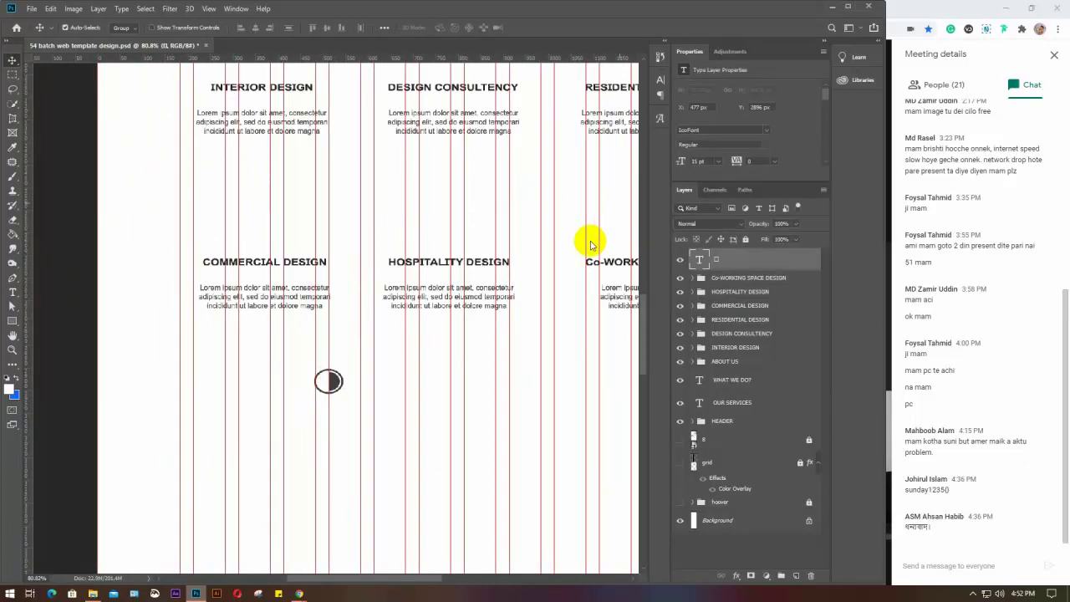
click(659, 80)
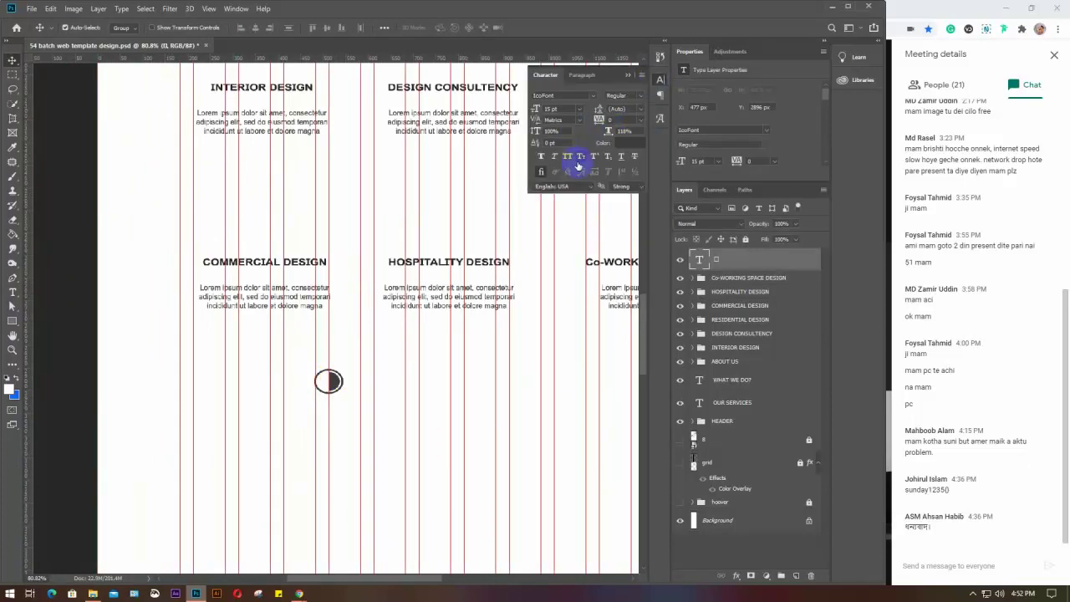
click(621, 146)
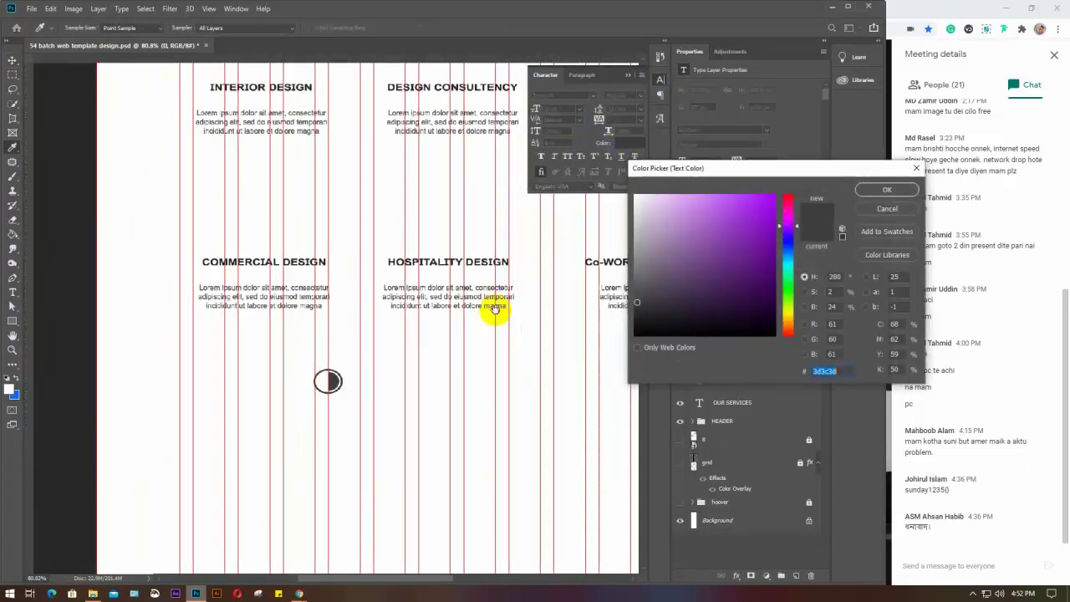
drag(494, 312, 415, 444)
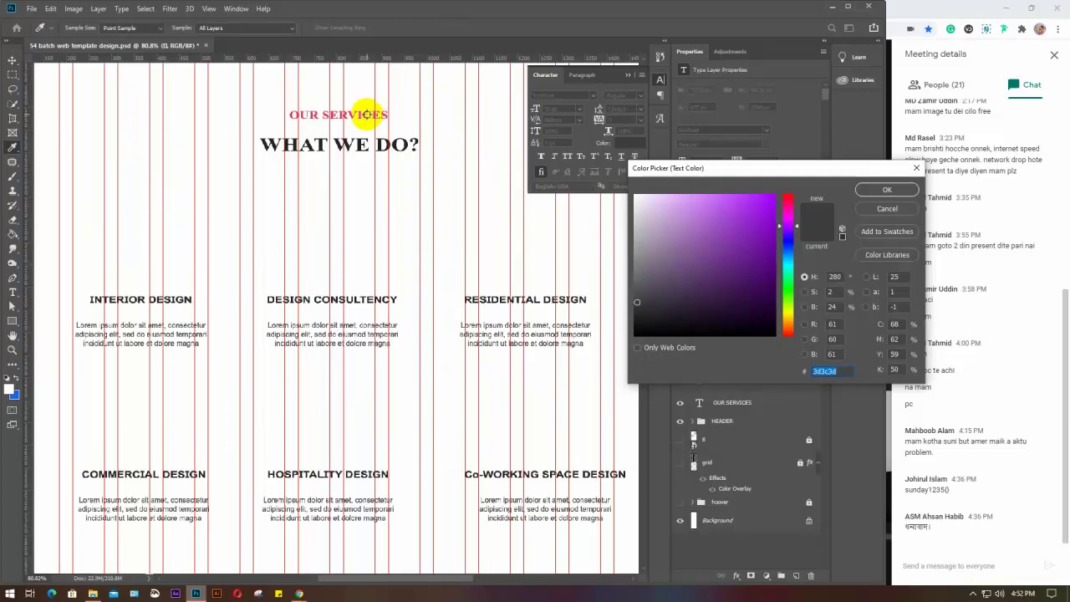
click(361, 115)
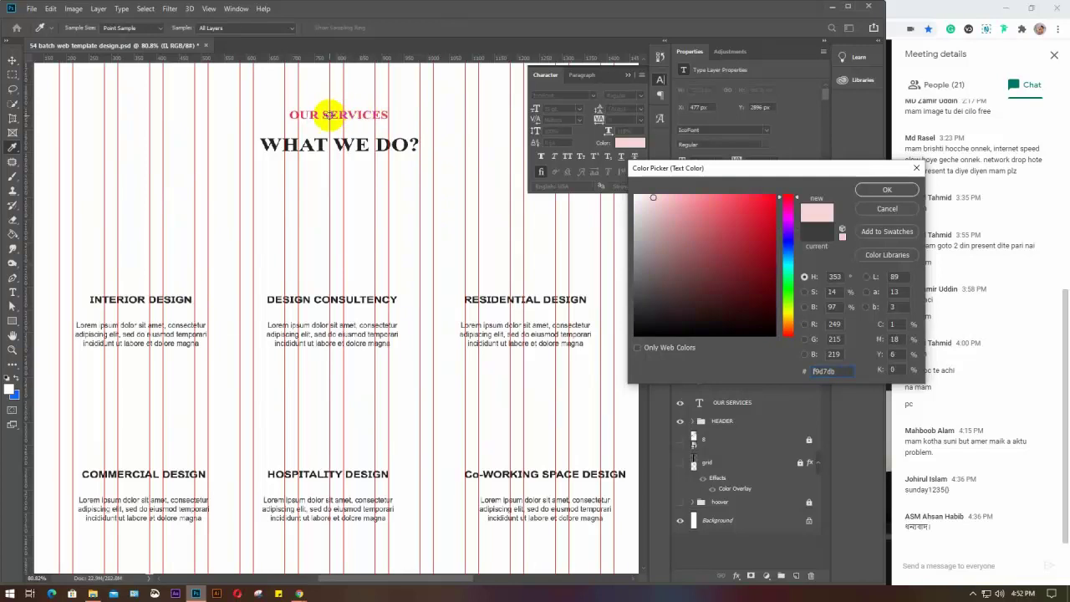
click(343, 115)
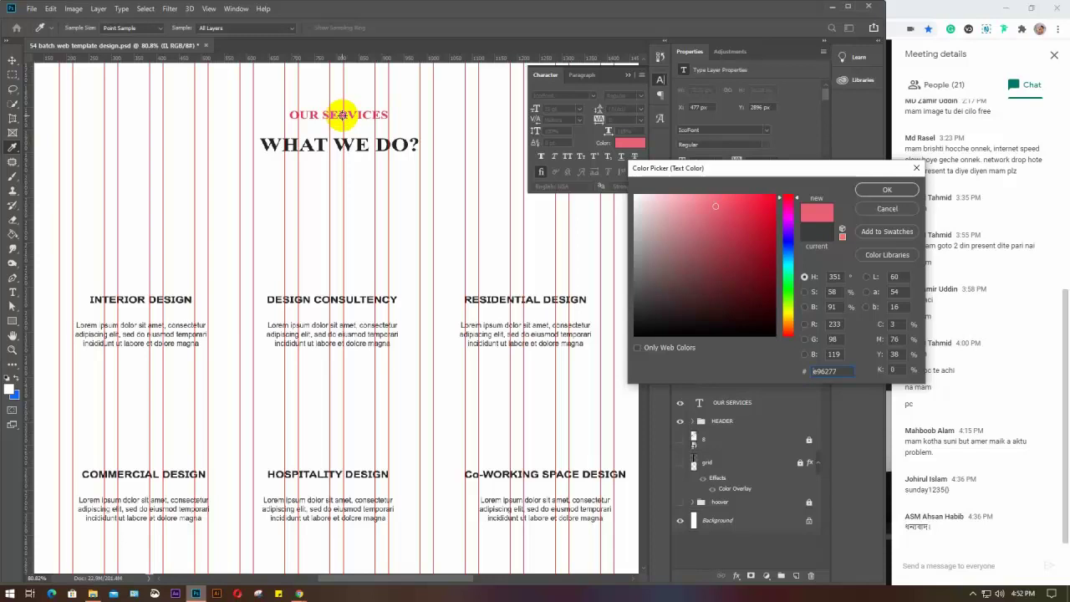
click(343, 115)
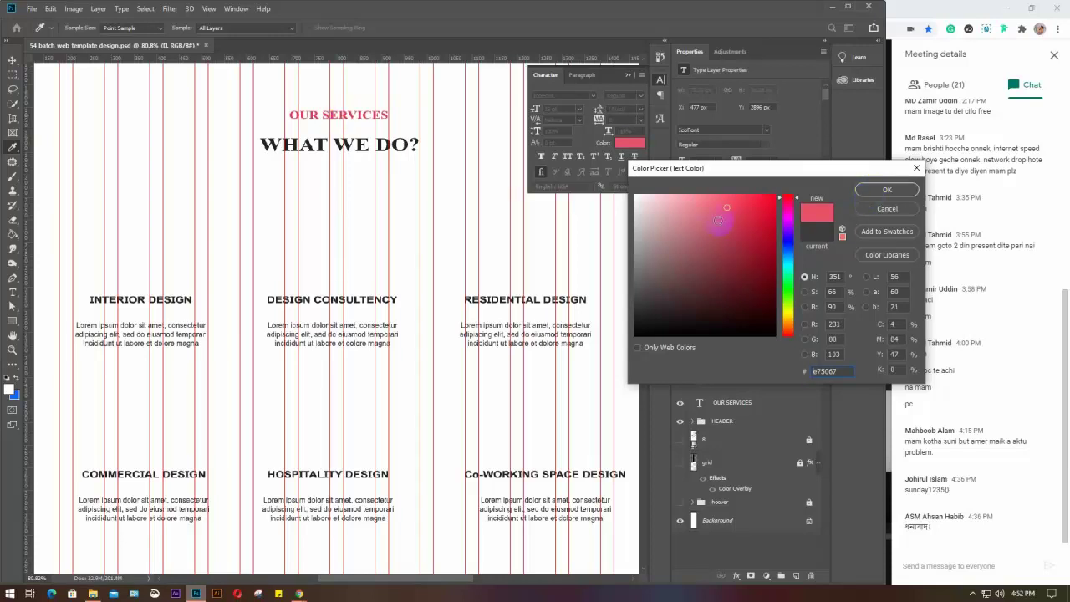
click(887, 191)
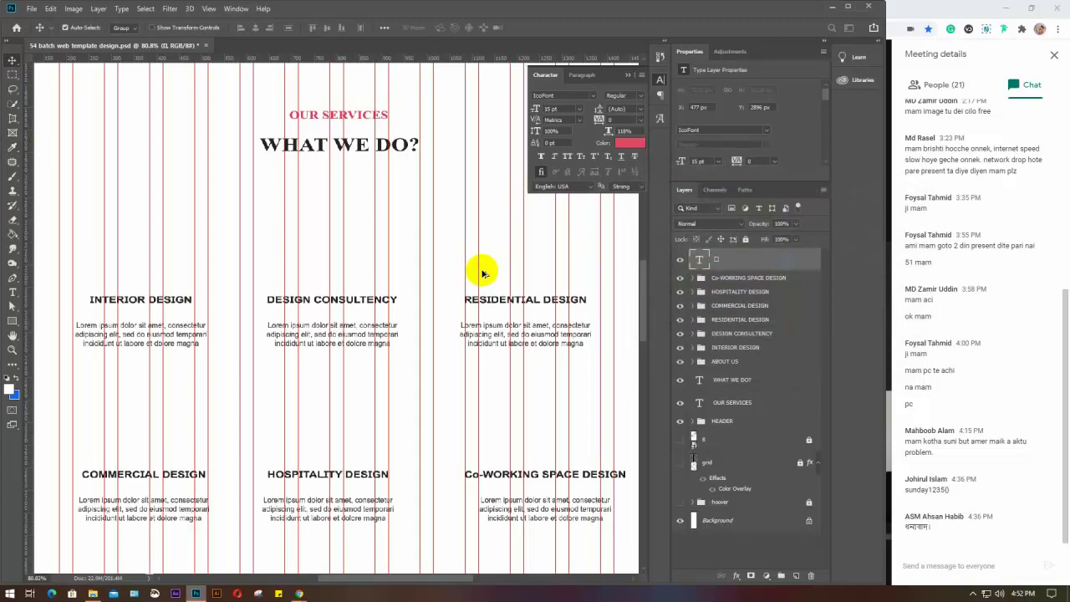
Step: Move the icon above INTERIOR DESIGN and duplicate it above the other five service headings
scroll(481, 269, down, 3)
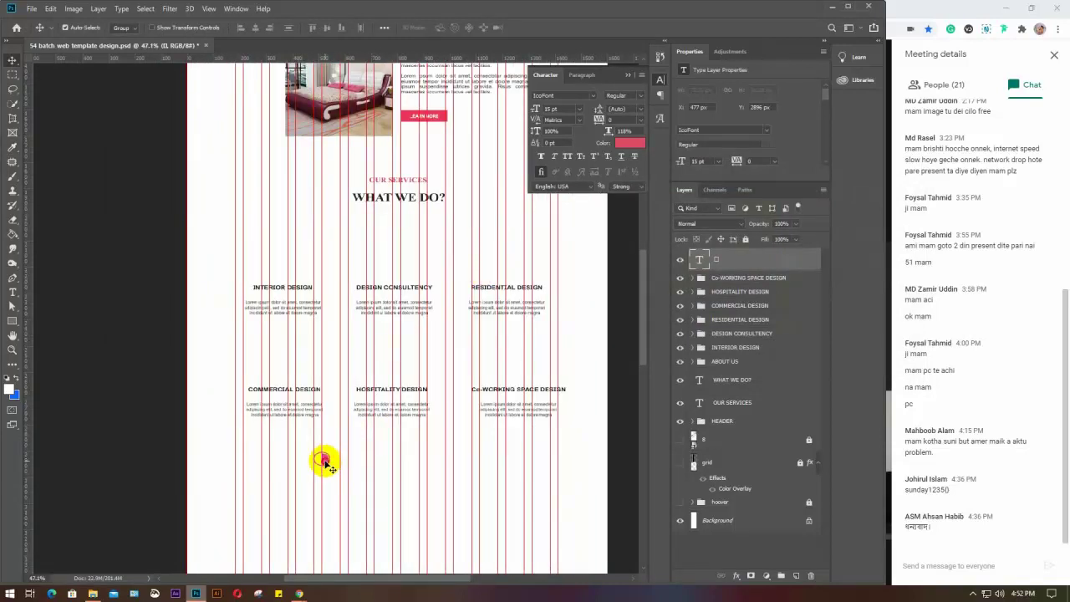
drag(326, 462, 512, 280)
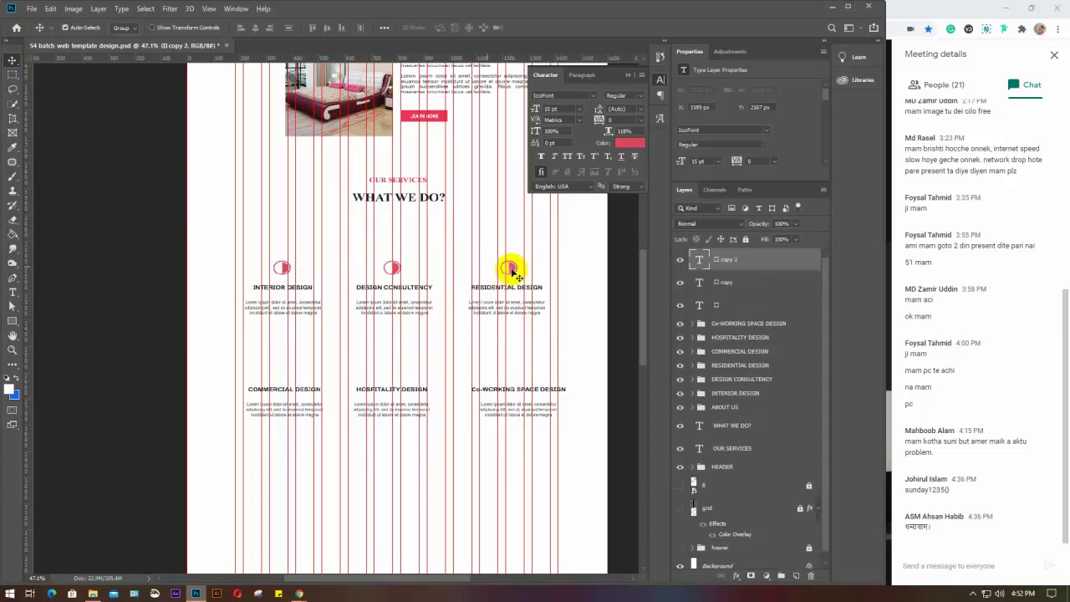
drag(261, 232, 509, 369)
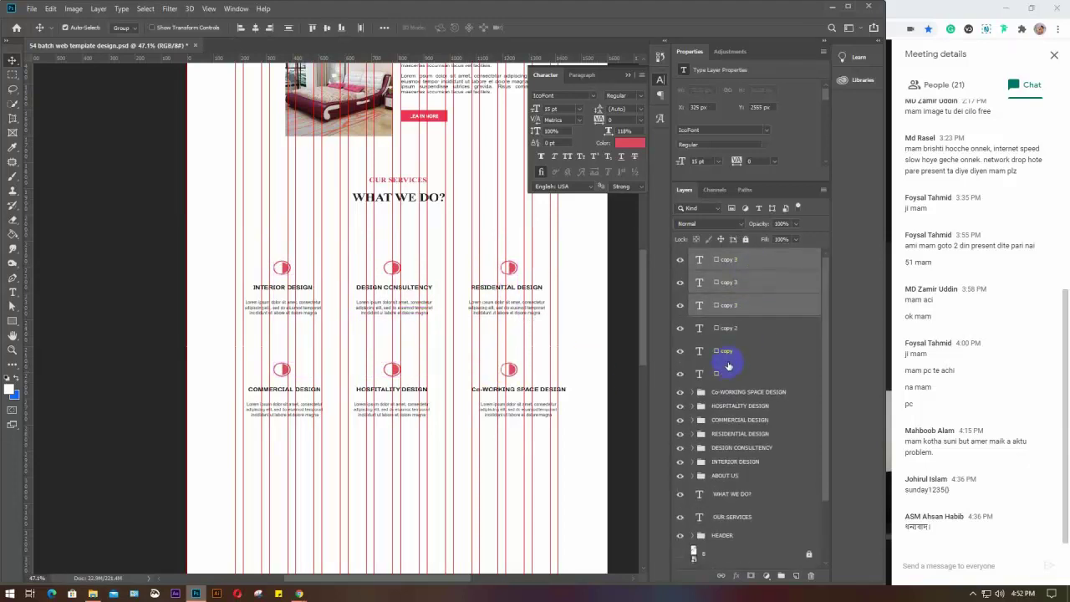
Step: Move each of the six icon layers into the layer group of its matching service block
click(729, 373)
click(730, 352)
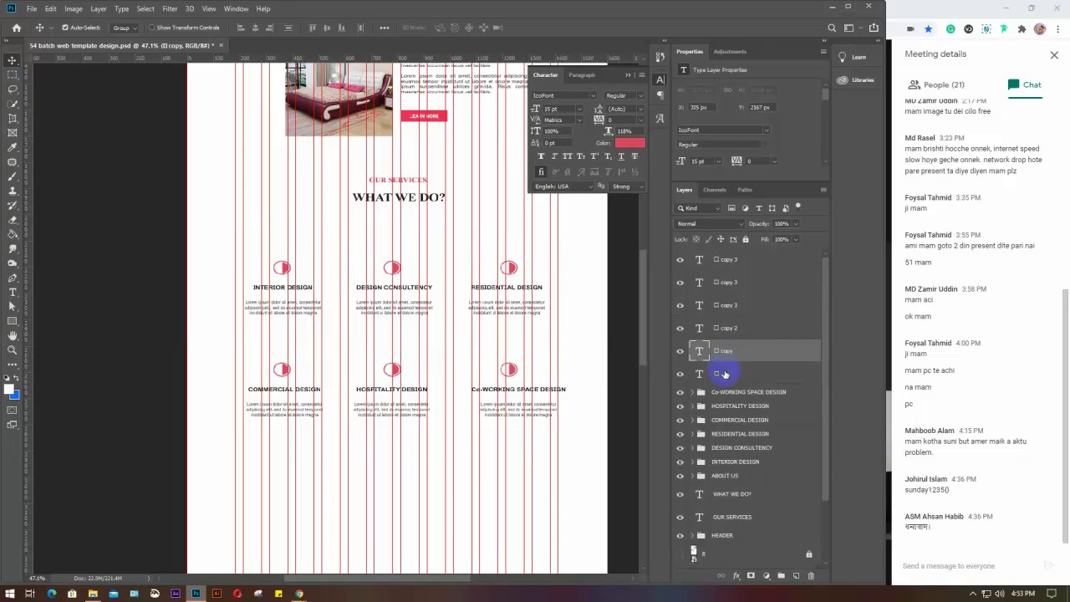
drag(724, 373, 735, 465)
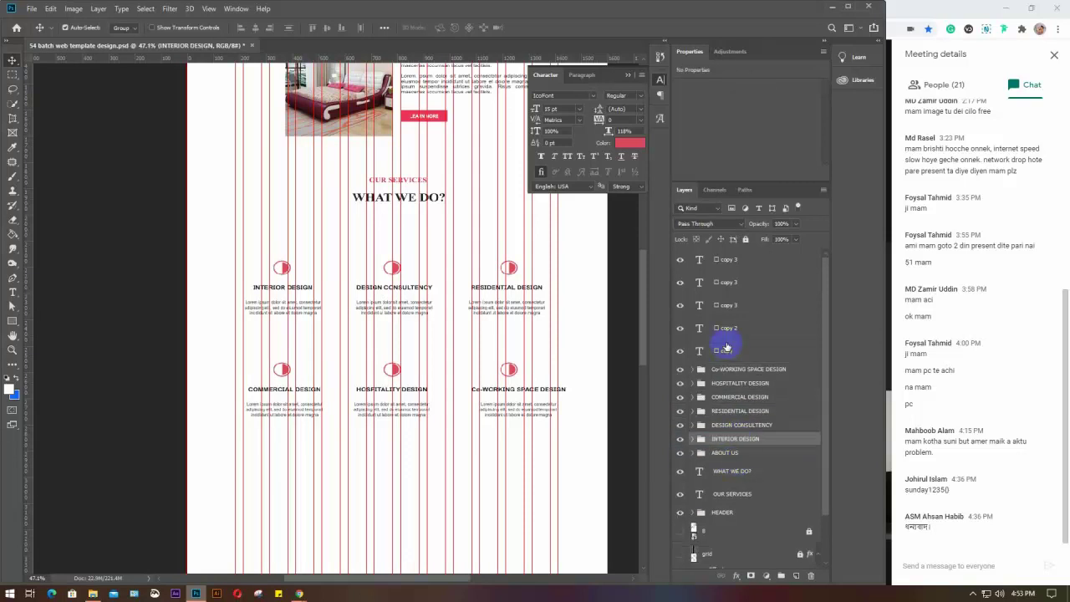
drag(736, 352, 730, 427)
drag(740, 326, 737, 390)
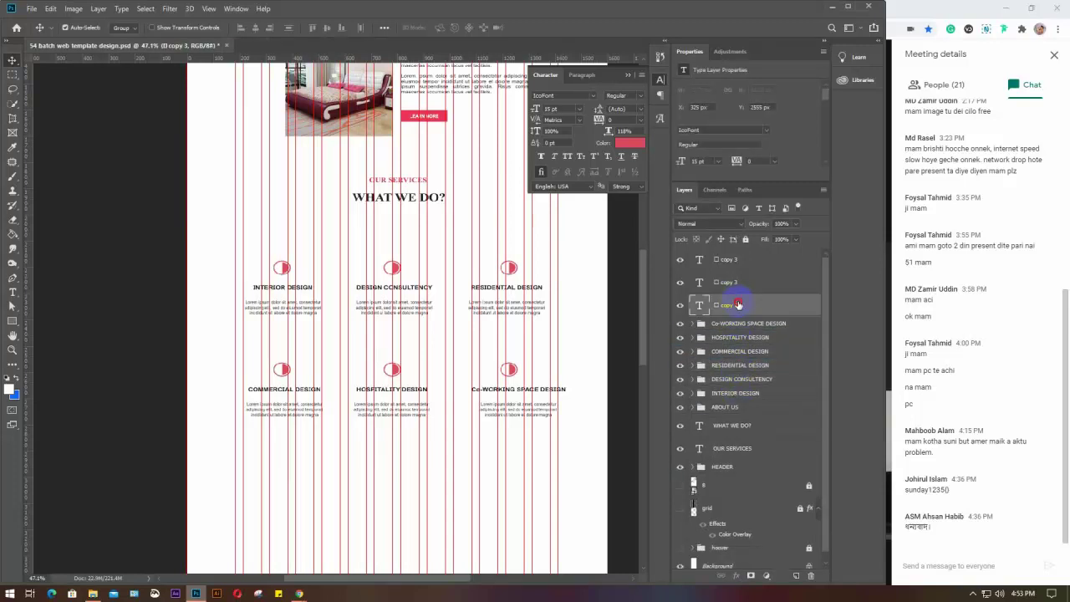
drag(739, 303, 747, 349)
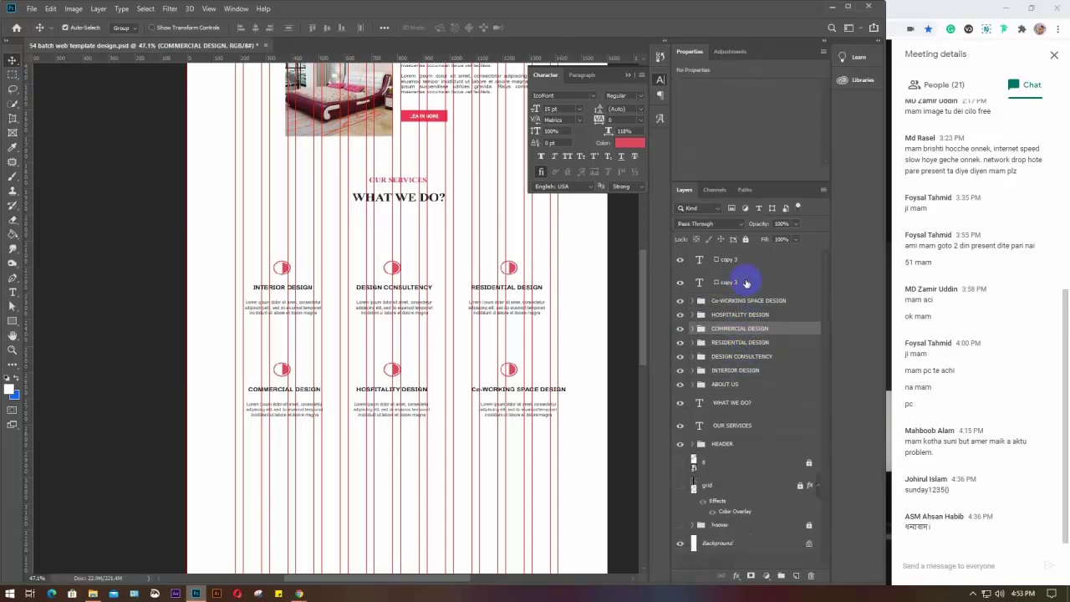
drag(746, 282, 742, 313)
drag(747, 259, 748, 282)
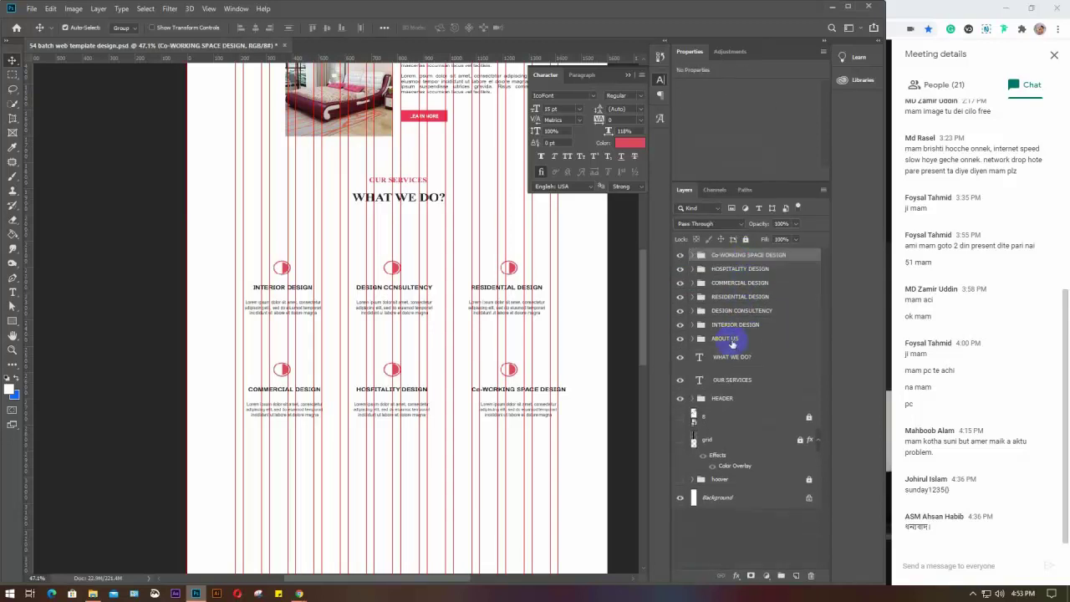
Step: Set the Move tool's auto-select to Layer and align the INTERIOR DESIGN icon, heading and paragraph on their horizontal centers
click(693, 325)
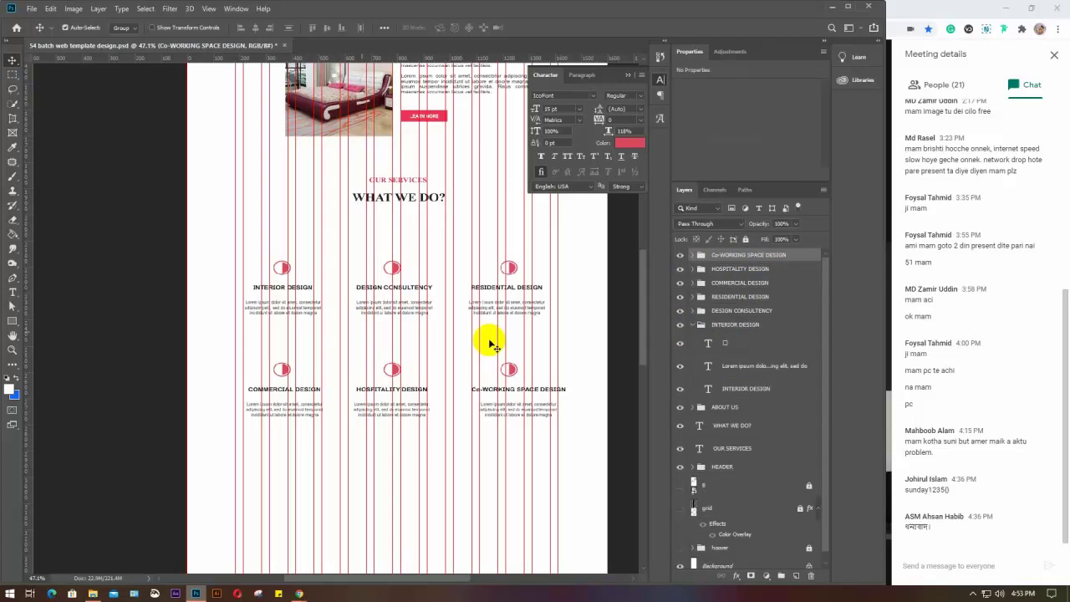
drag(261, 244, 298, 326)
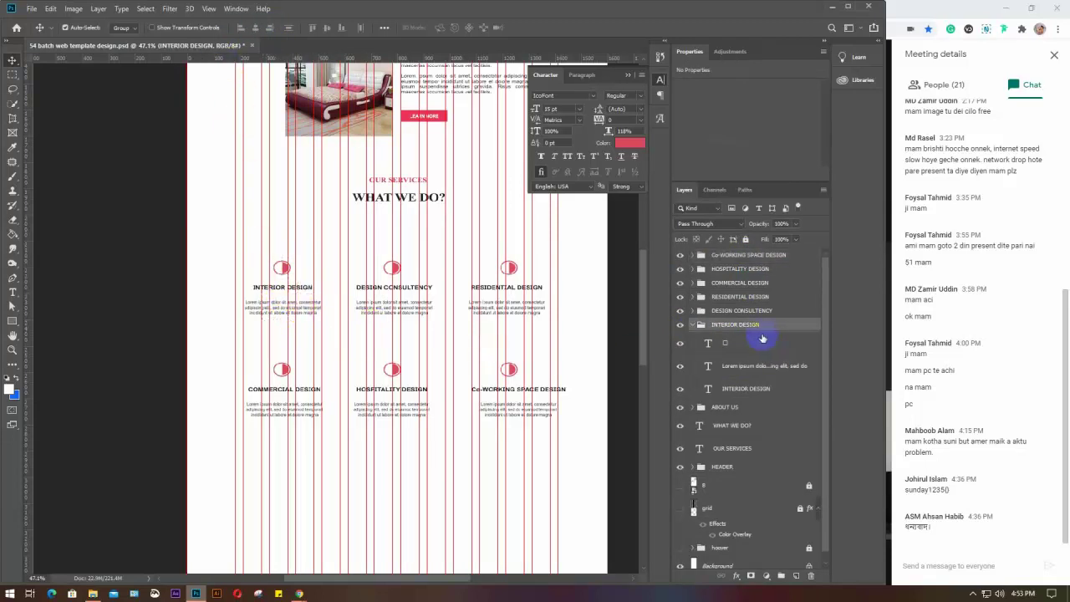
click(126, 28)
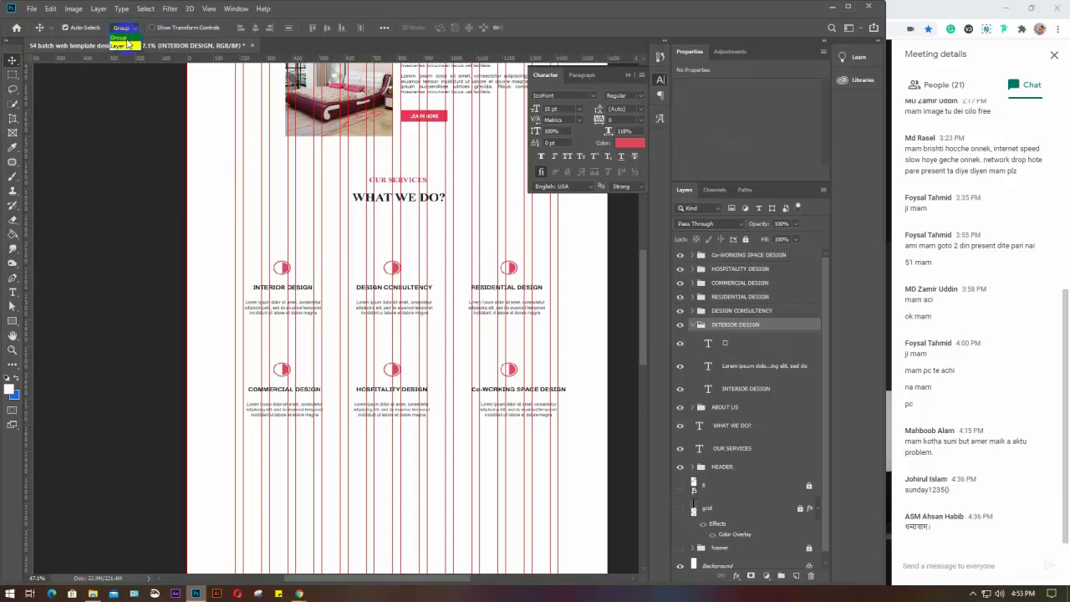
click(124, 43)
drag(259, 233, 299, 327)
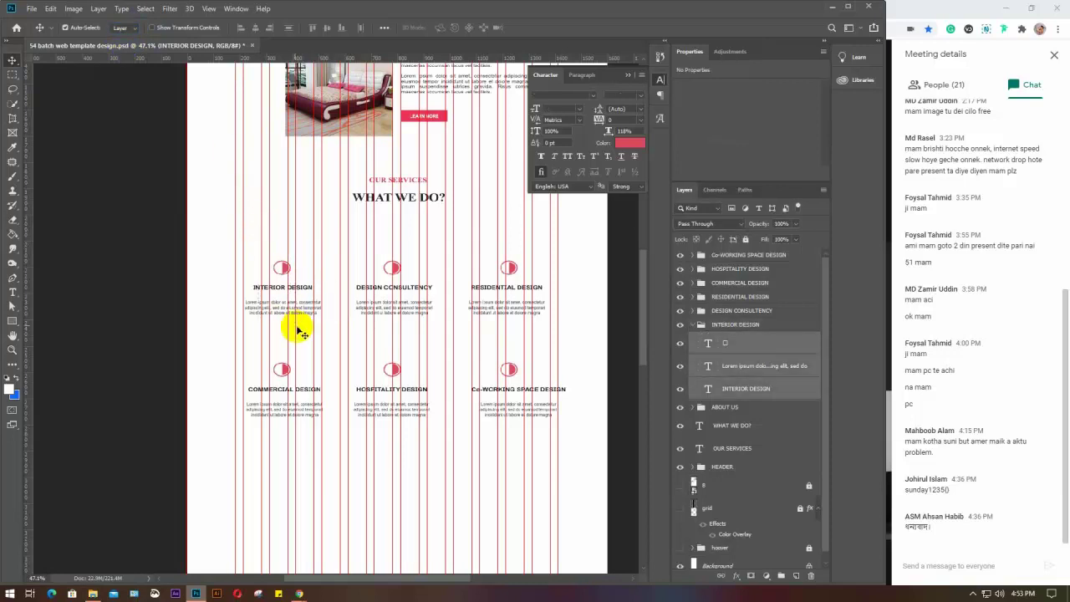
click(256, 29)
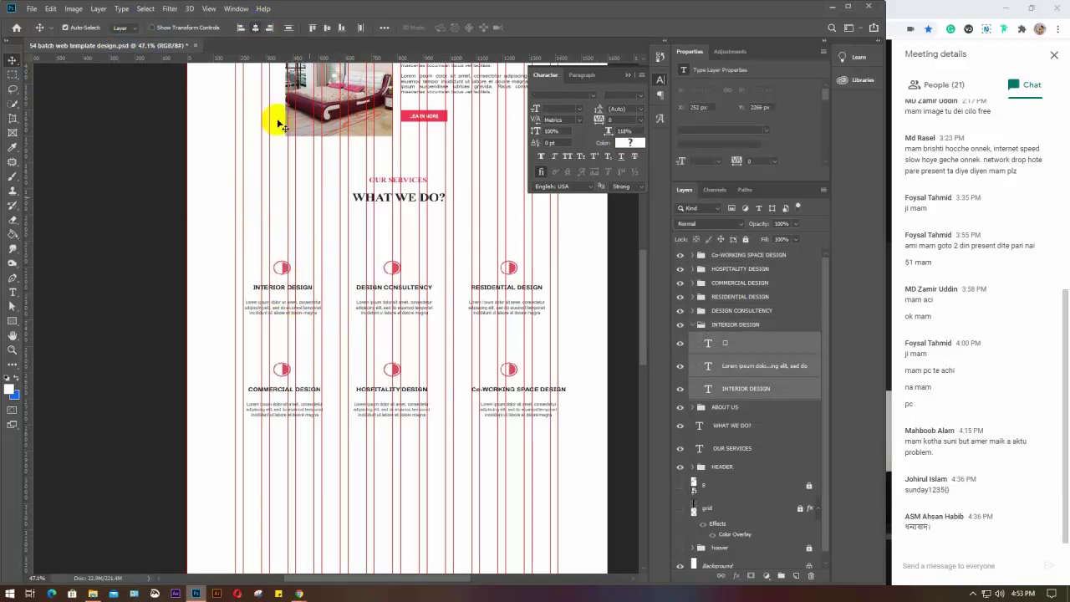
Step: Align the icon, heading and paragraph on their horizontal centers in the DESIGN CONSULTENCY and RESIDENTIAL DESIGN blocks
drag(351, 239, 403, 328)
click(256, 29)
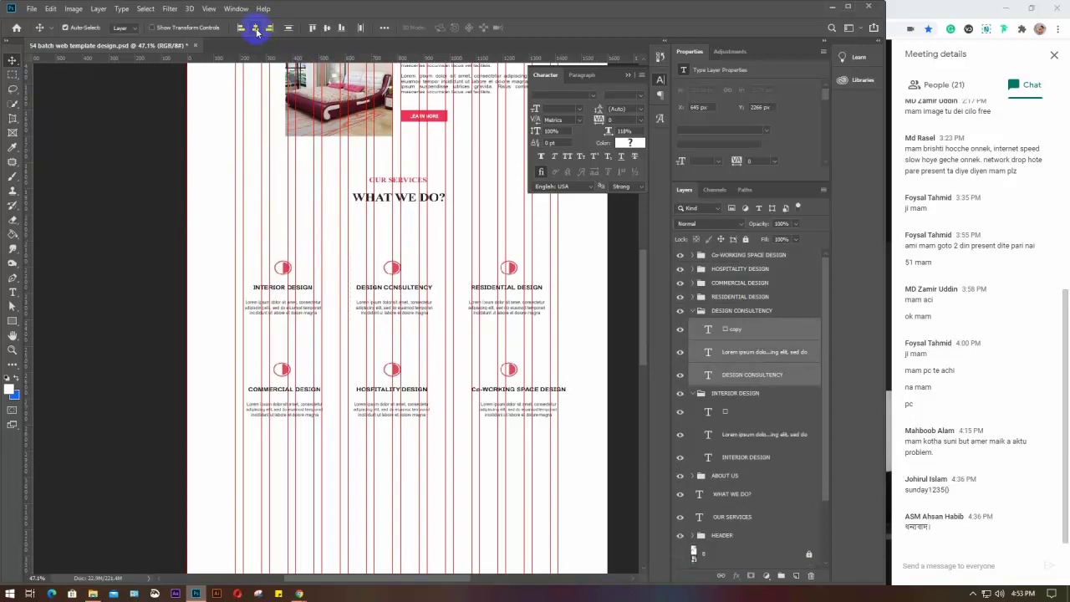
drag(466, 246, 523, 335)
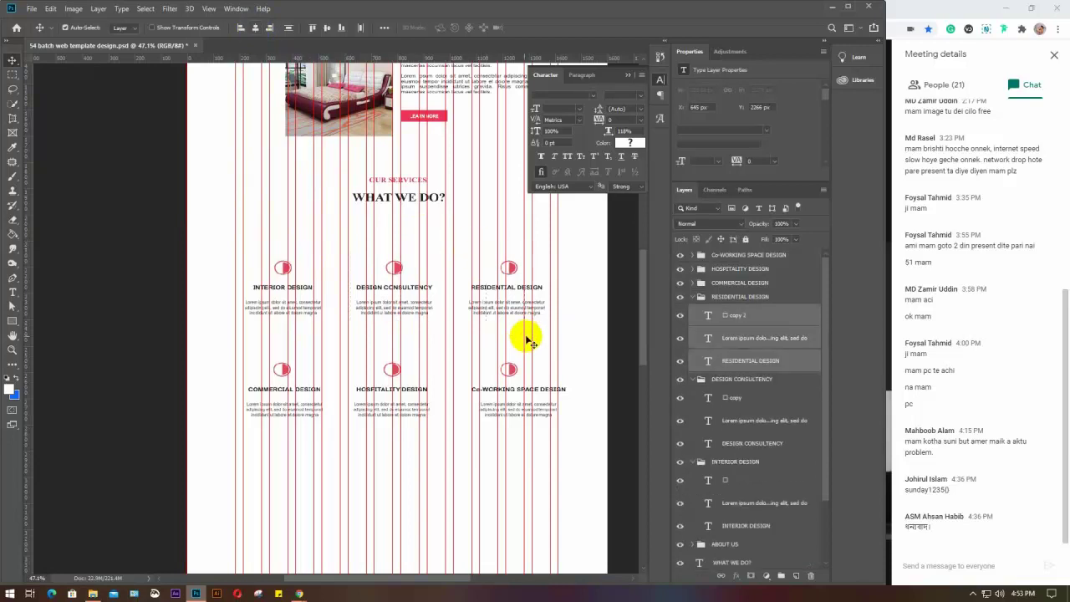
click(256, 29)
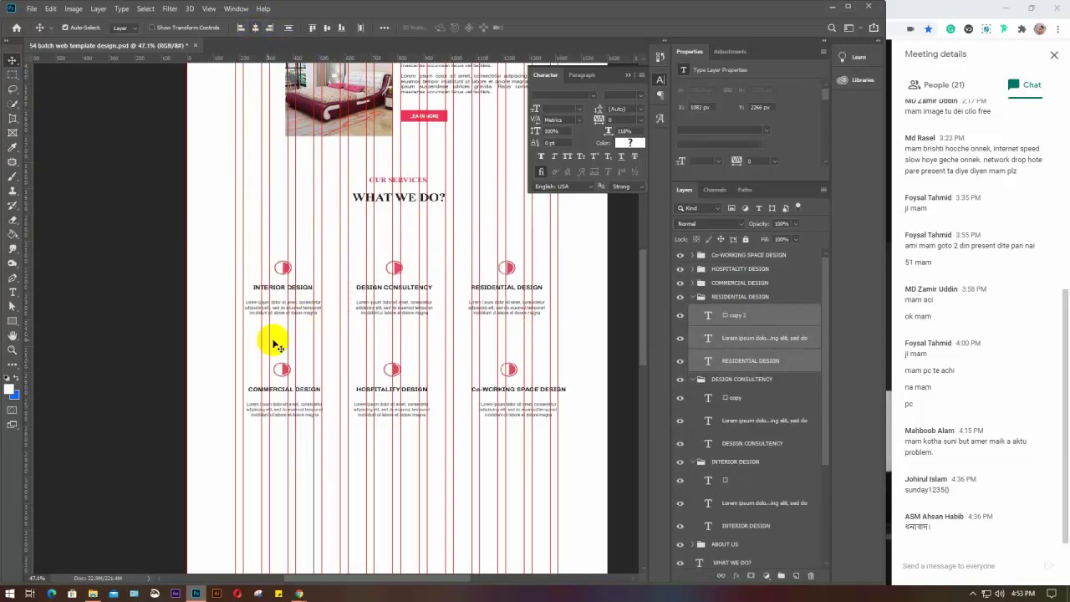
Step: Center-align the icon, heading and paragraph horizontally within each of the COMMERCIAL, HOSPITALITY and Co-WORKING SPACE DESIGN blocks
drag(262, 343, 306, 430)
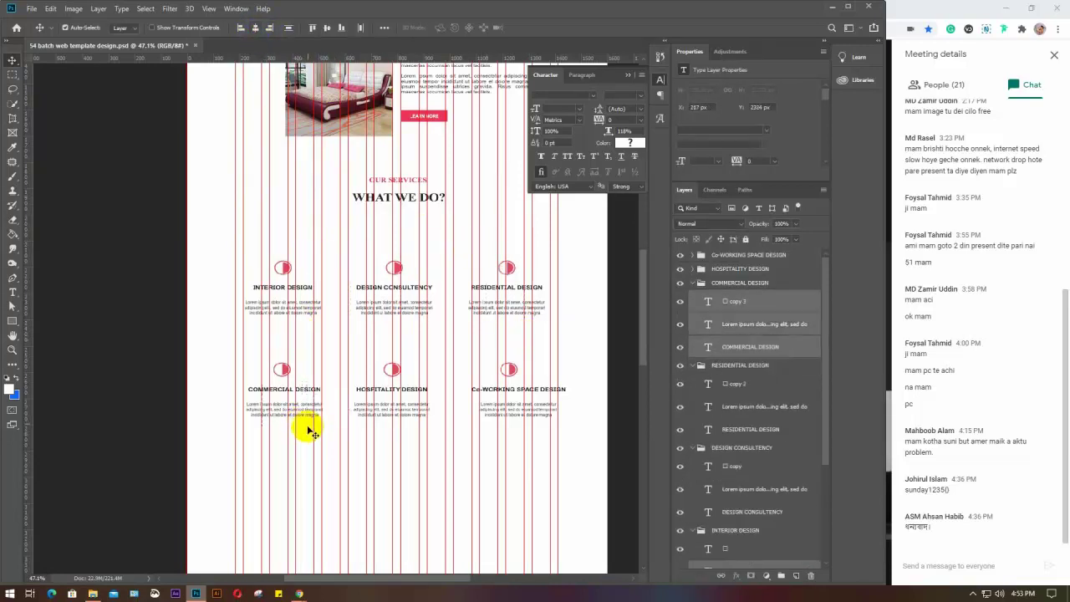
click(256, 28)
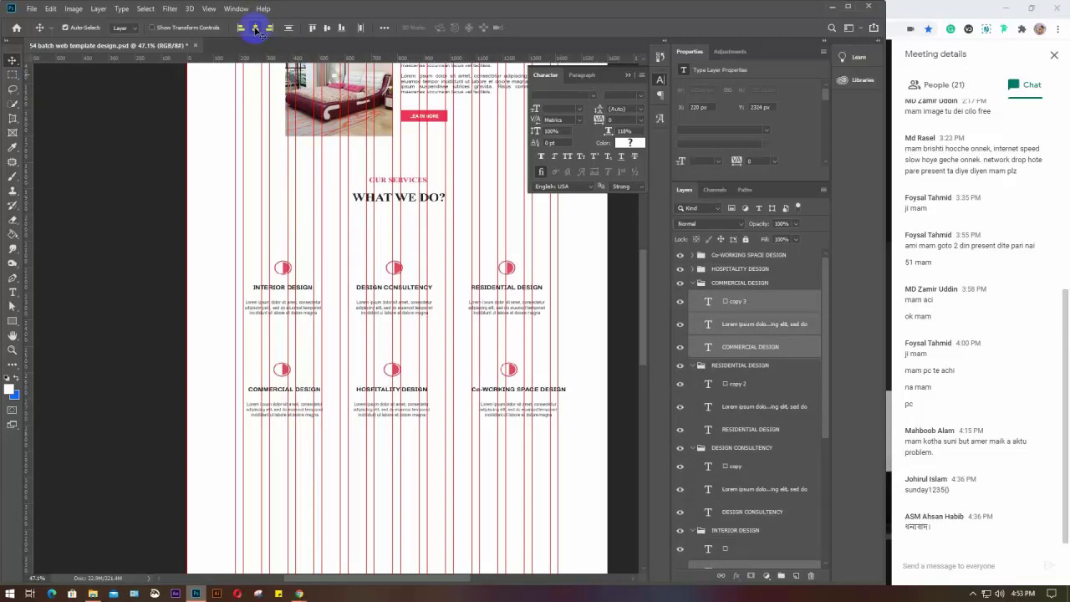
drag(372, 338, 422, 439)
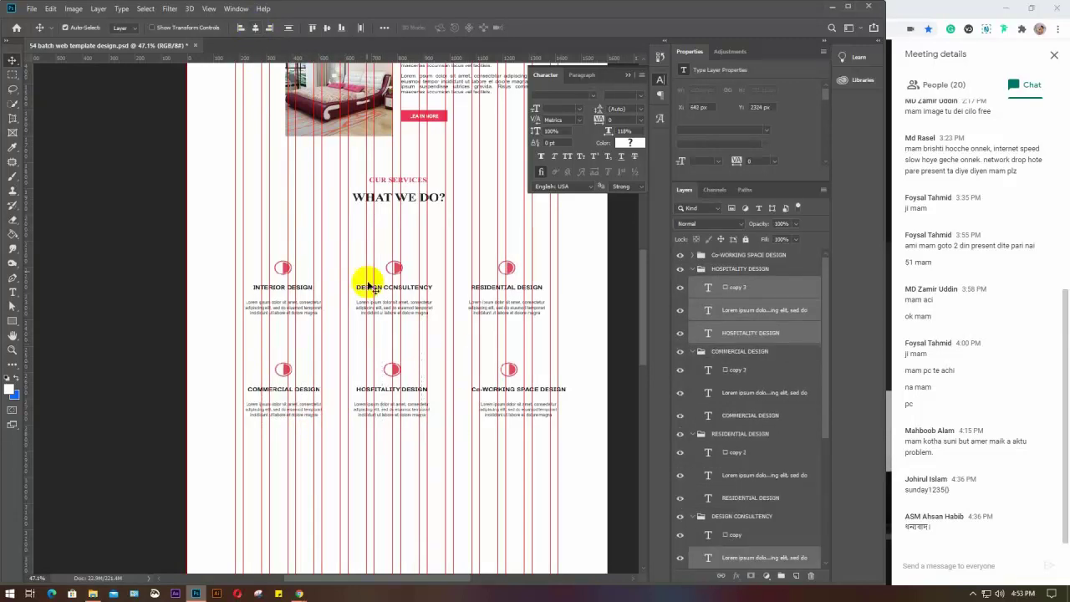
drag(490, 346, 541, 455)
click(253, 29)
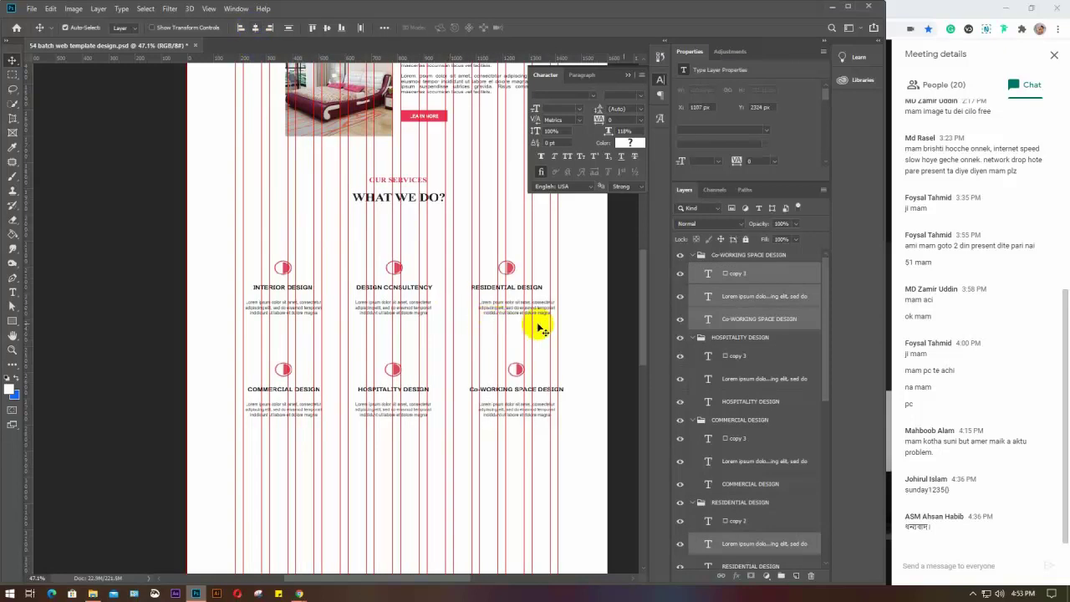
Step: Collapse the six service block groups in the layer list and select the WHAT WE DO? text layer
click(693, 256)
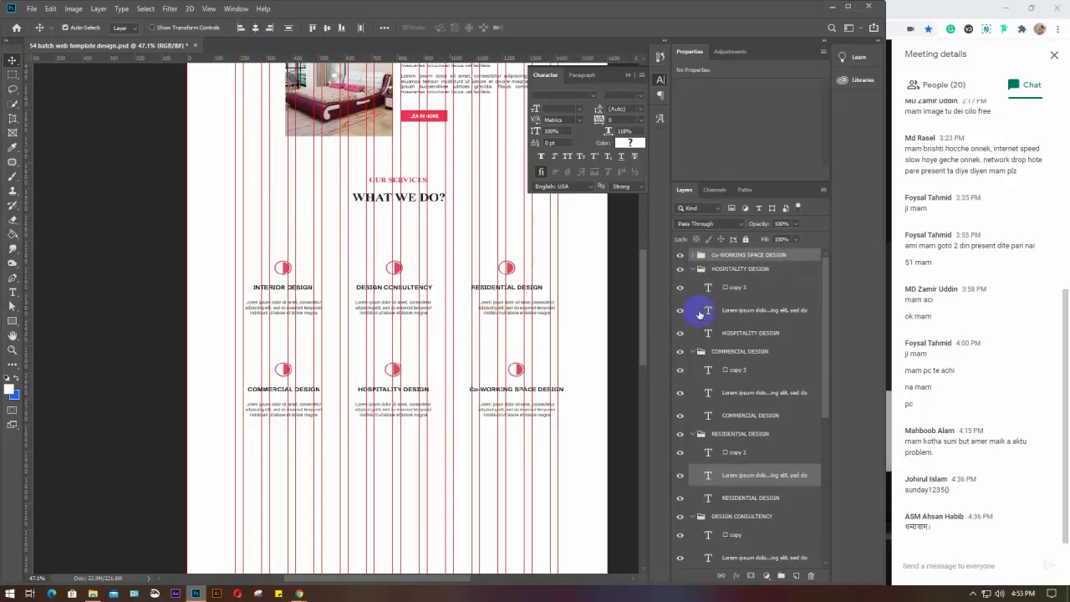
click(689, 269)
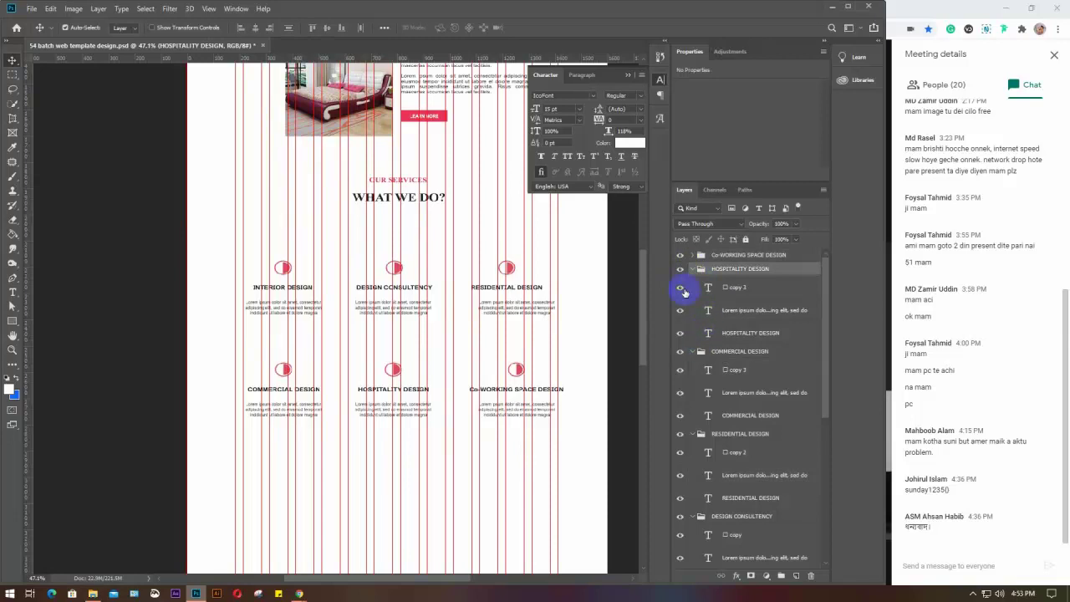
click(692, 269)
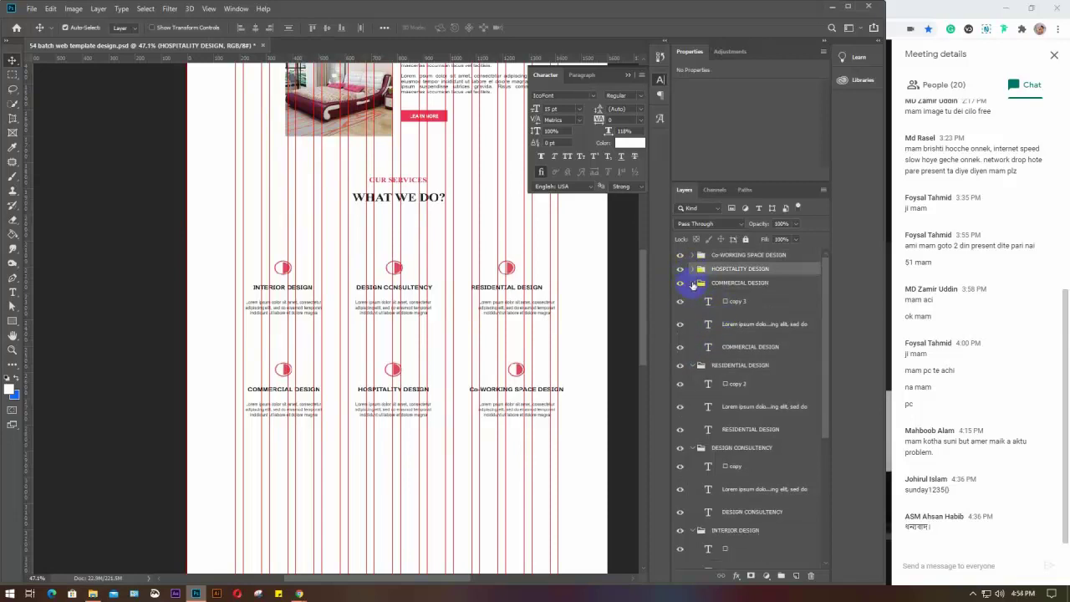
click(692, 283)
click(692, 297)
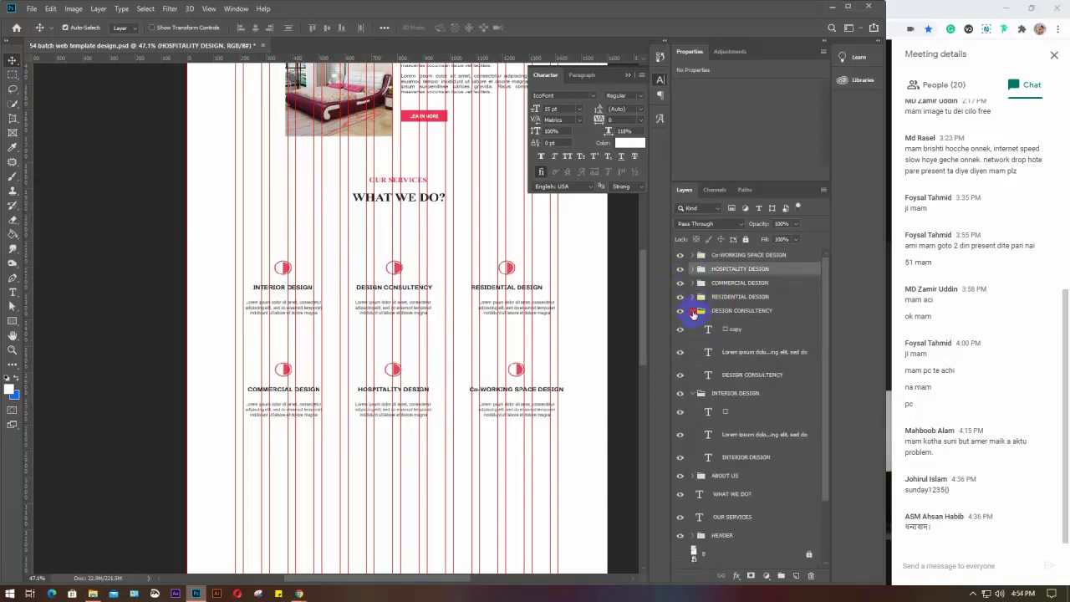
click(692, 311)
click(692, 324)
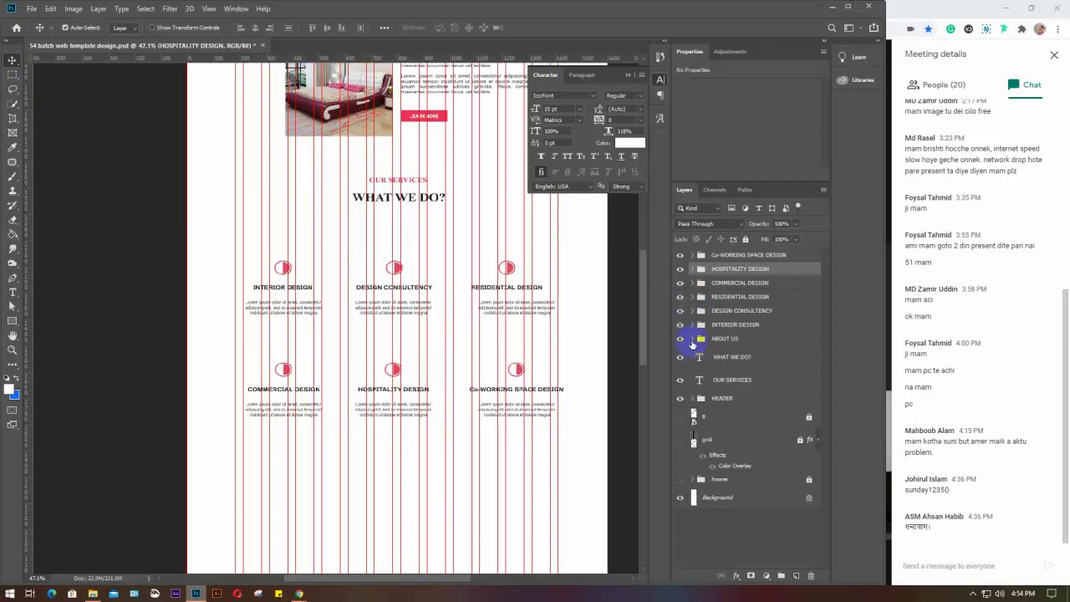
click(742, 358)
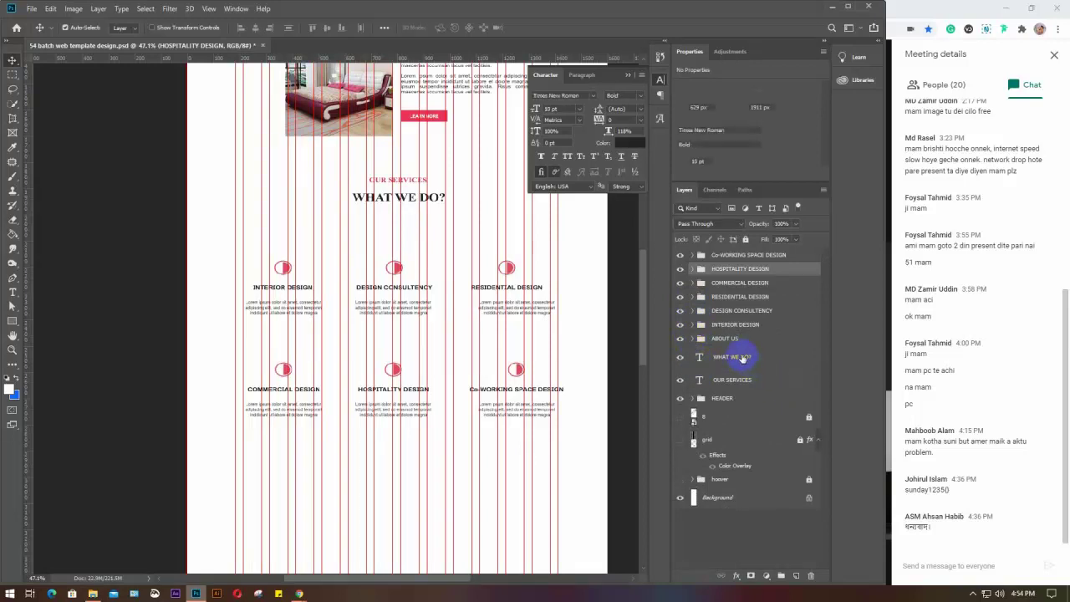
Step: Move the ABOUT US group below the WHAT WE DO? and OUR SERVICES text layers, directly above the HEADER group
click(731, 341)
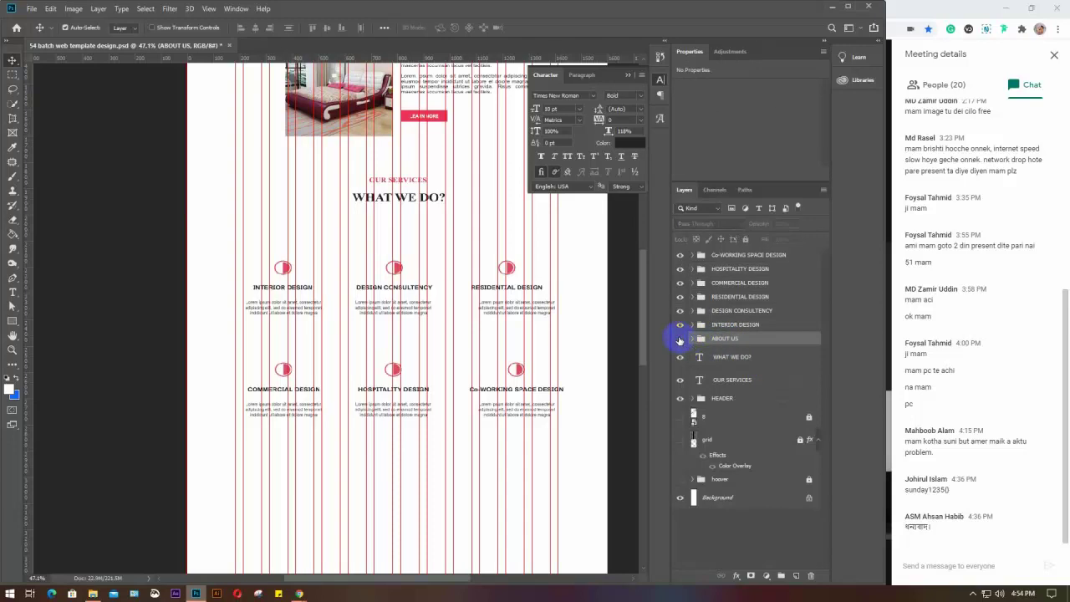
click(680, 339)
click(680, 338)
double_click(724, 339)
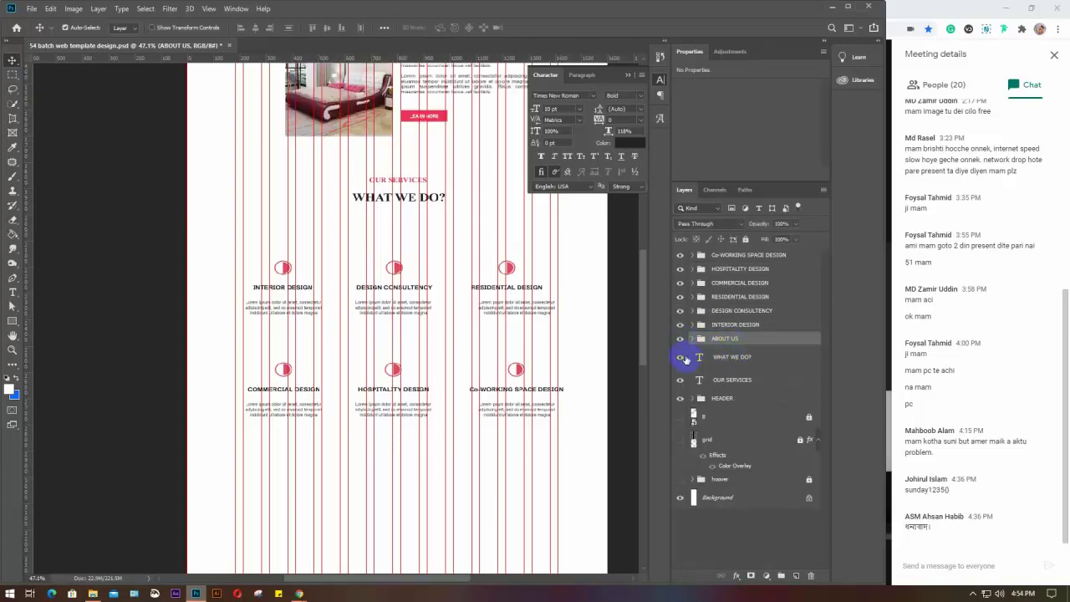
click(682, 358)
click(681, 359)
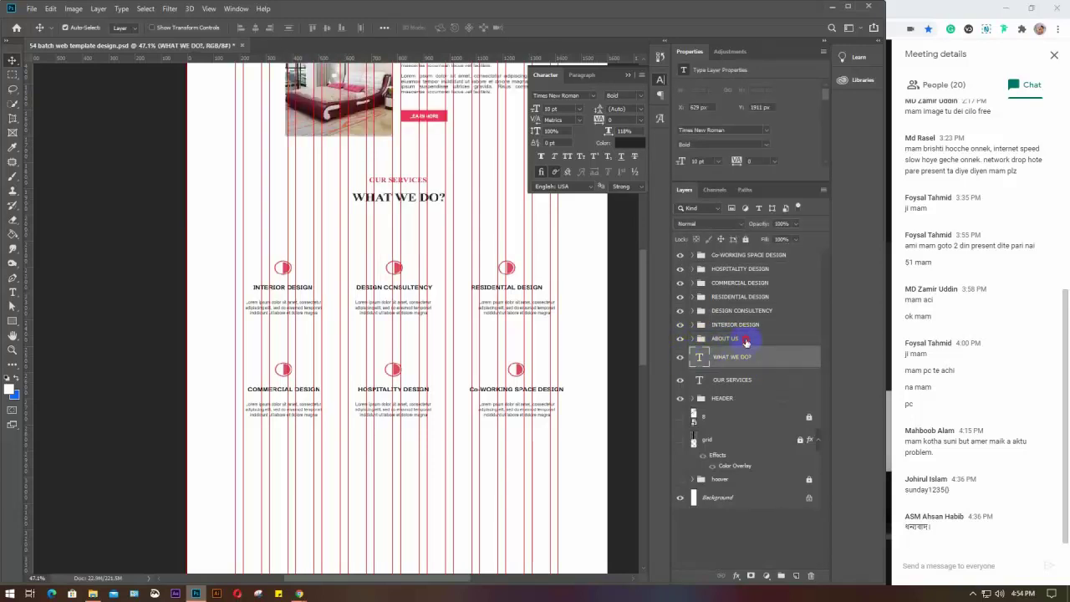
click(744, 339)
click(692, 339)
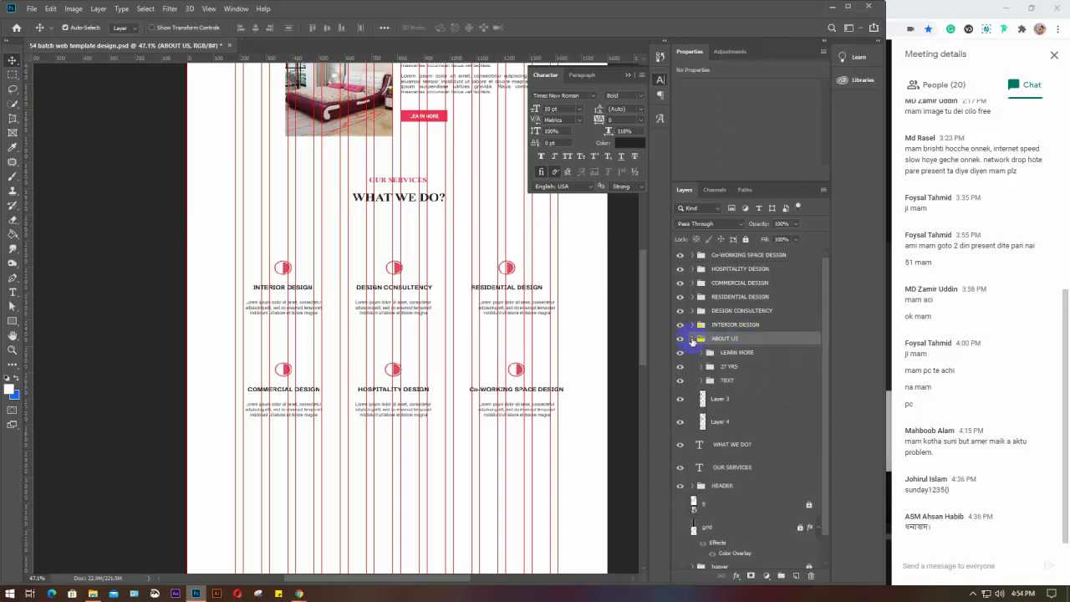
click(692, 339)
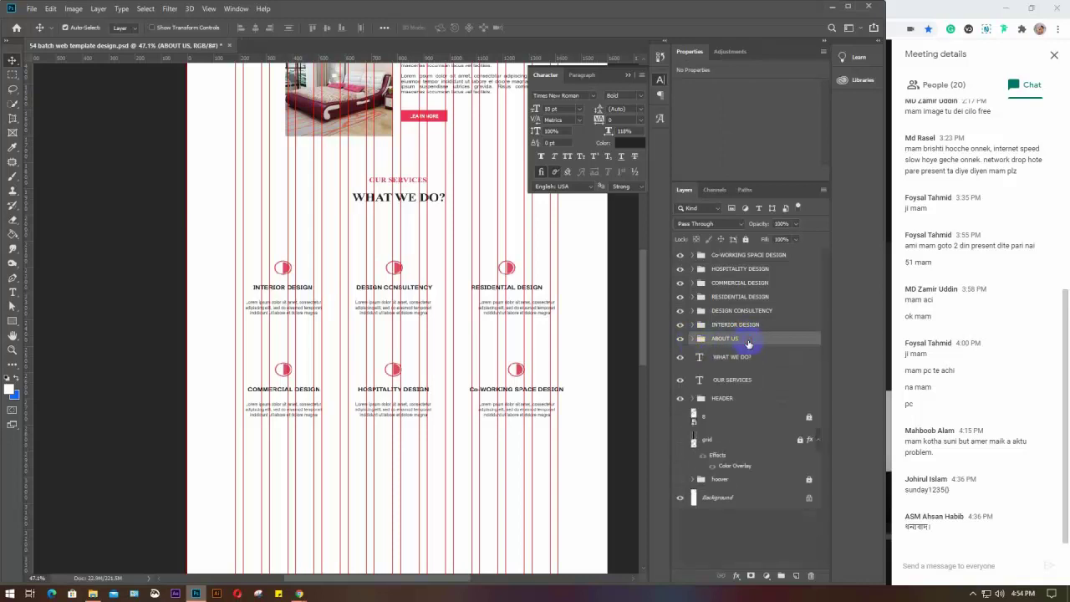
drag(749, 338, 746, 393)
click(738, 366)
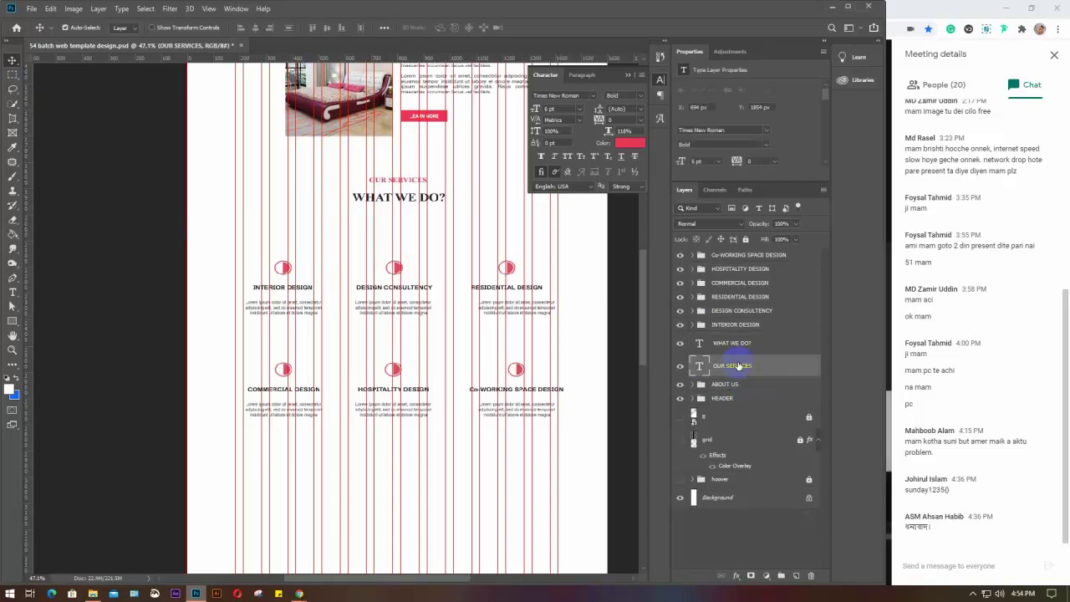
Step: Select all six service blocks and move them up together, closer to the WHAT WE DO? heading
drag(228, 242, 549, 437)
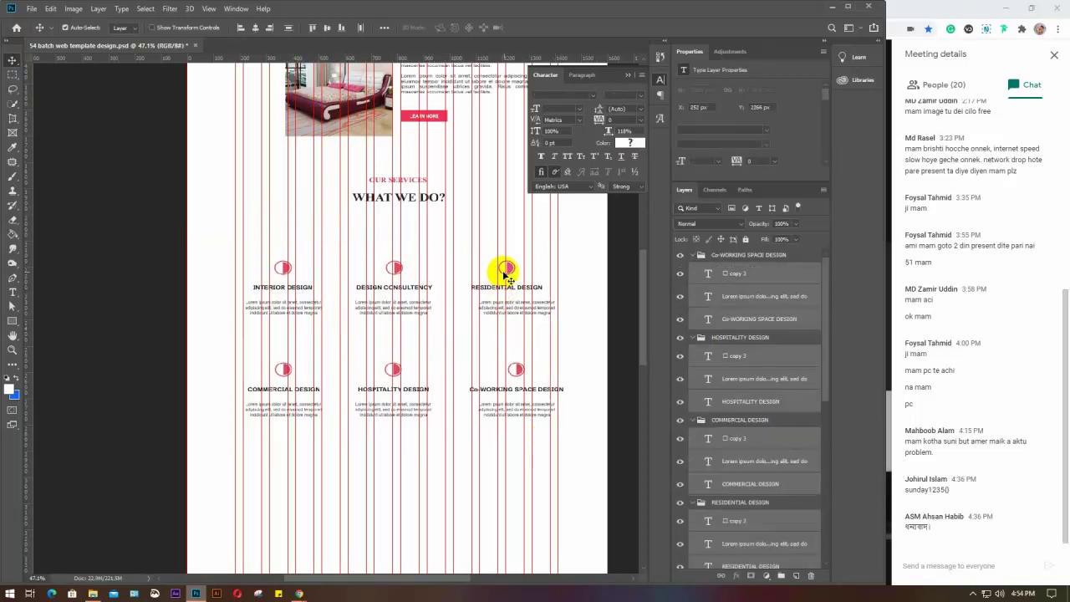
drag(510, 269, 509, 242)
click(487, 465)
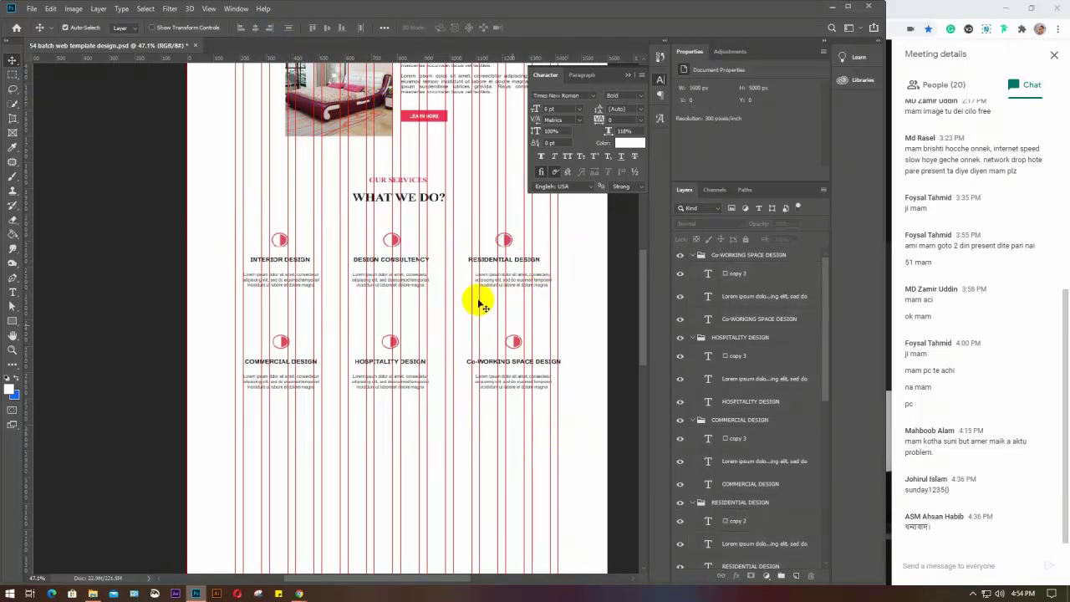
Step: Align the RESIDENTIAL DESIGN and Co-WORKING SPACE DESIGN blocks on their horizontal centers and nudge them left to X 1090 px
drag(539, 393, 471, 215)
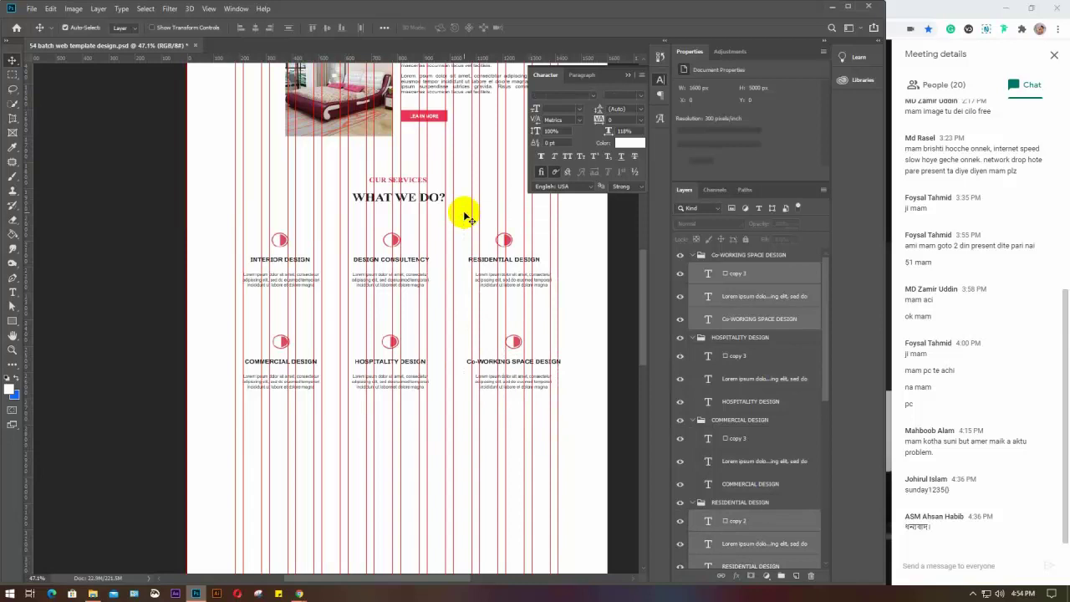
click(256, 29)
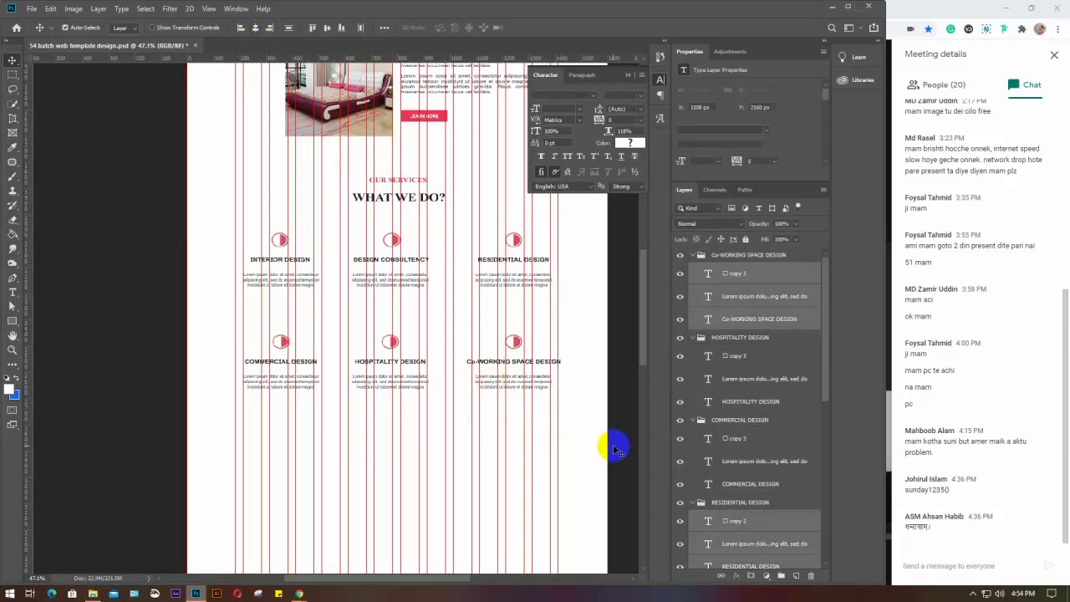
key(Left)
key(Left)
key(Left)
key(Left)
key(Left)
key(Left)
key(Left)
key(Left)
key(Left)
key(Left)
key(Left)
key(Left)
key(Left)
key(Left)
key(Left)
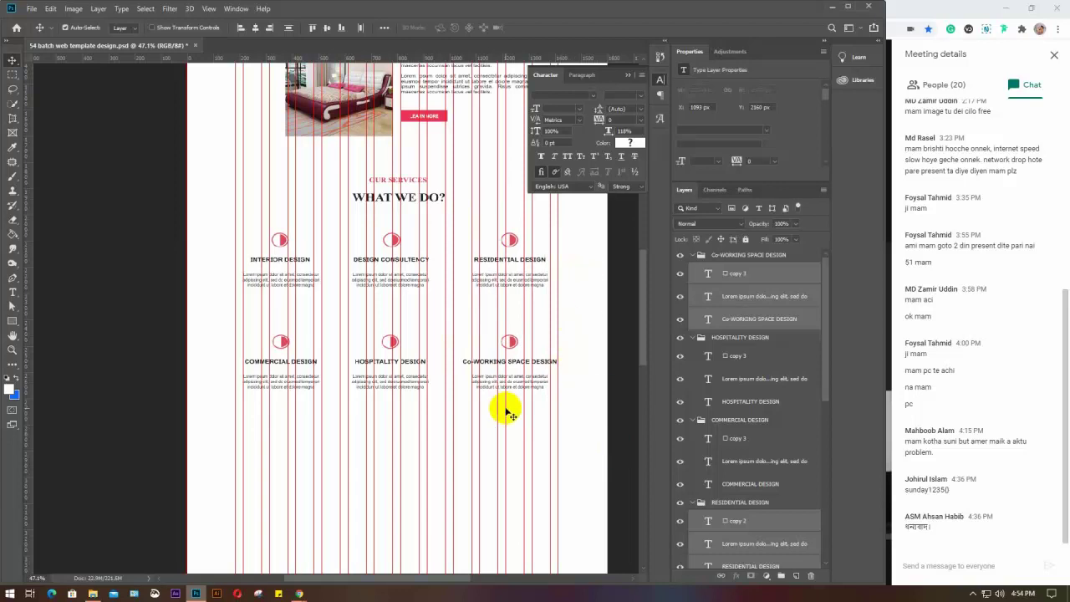
key(Left)
key(Left)
key(Left)
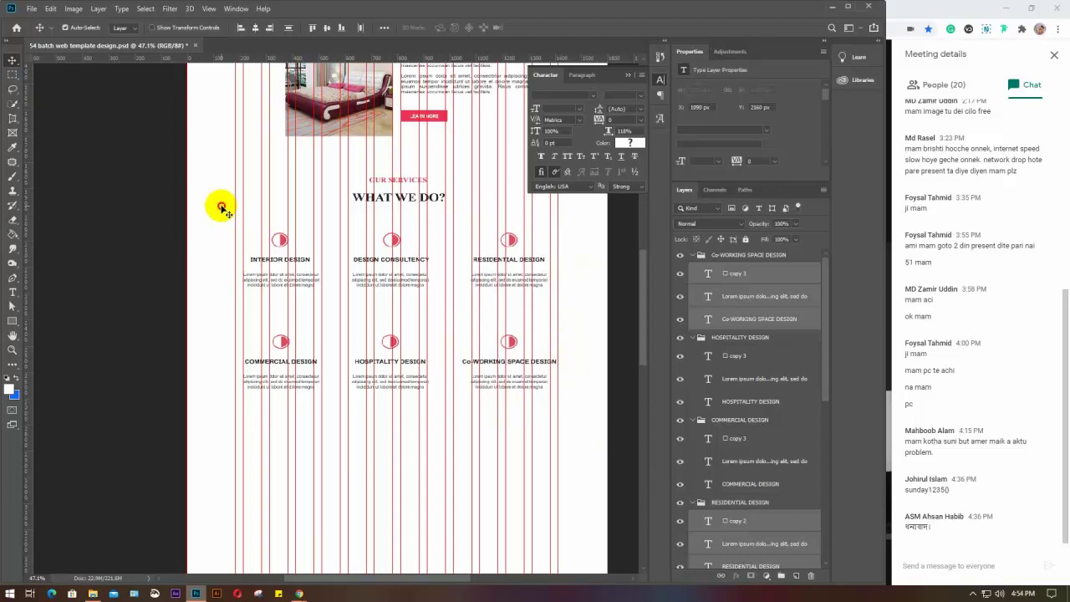
Step: Align the INTERIOR DESIGN and COMMERCIAL DESIGN blocks on their horizontal centers and nudge them right to X 246 px
drag(221, 206, 306, 420)
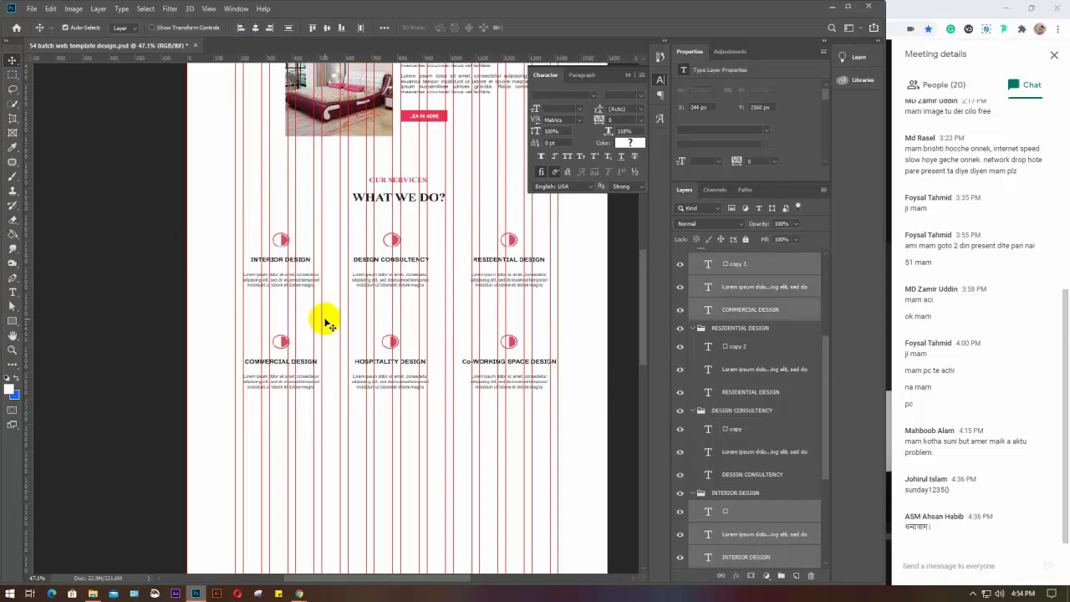
key(Right)
key(Right)
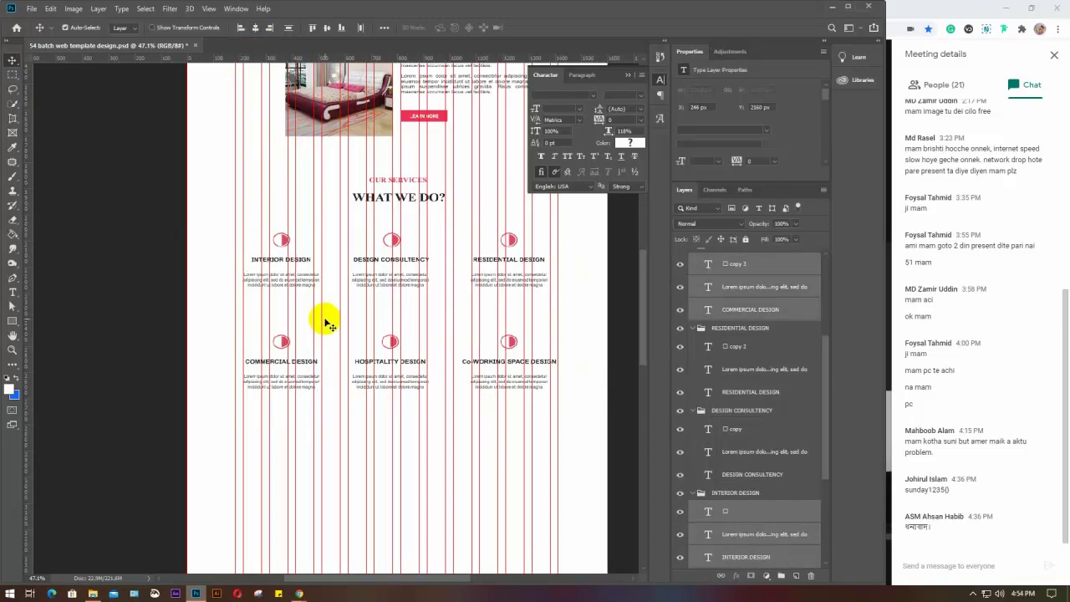
Step: Nudge the RESIDENTIAL DESIGN and Co-WORKING SPACE DESIGN blocks about 20 px further left
drag(570, 411, 471, 234)
key(Left)
key(Left)
key(Left)
key(Left)
key(Left)
key(Left)
key(Left)
key(Left)
key(Left)
key(Left)
key(Left)
key(Left)
key(Left)
key(Left)
key(Left)
key(Left)
key(Left)
key(Left)
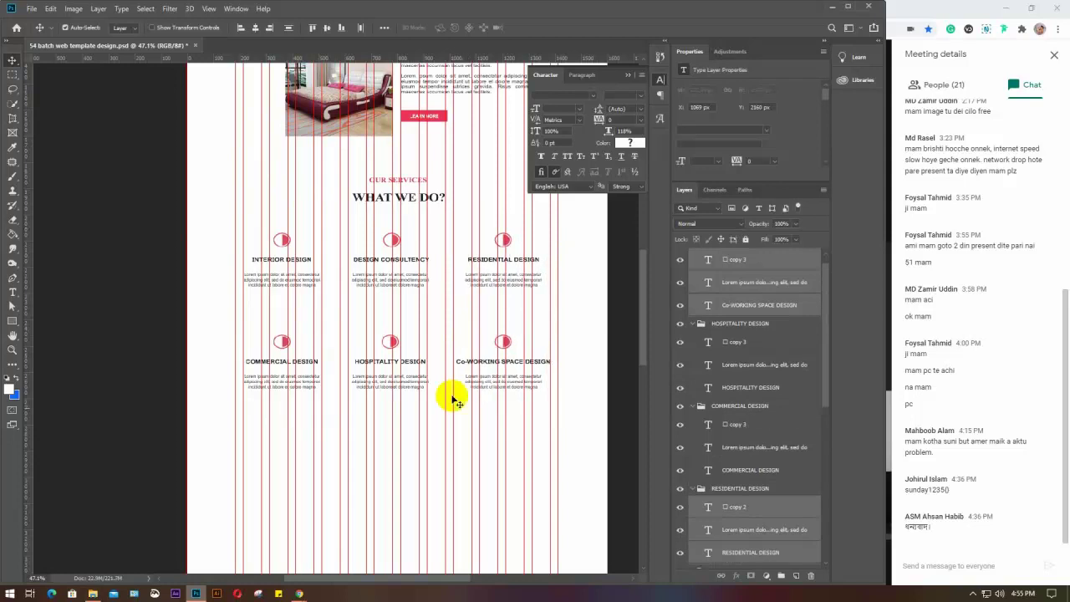
Step: Align the DESIGN CONSULTENCY and HOSPITALITY DESIGN blocks on their horizontal centers, nudge them left to X 619 px and deselect them
drag(435, 411, 353, 216)
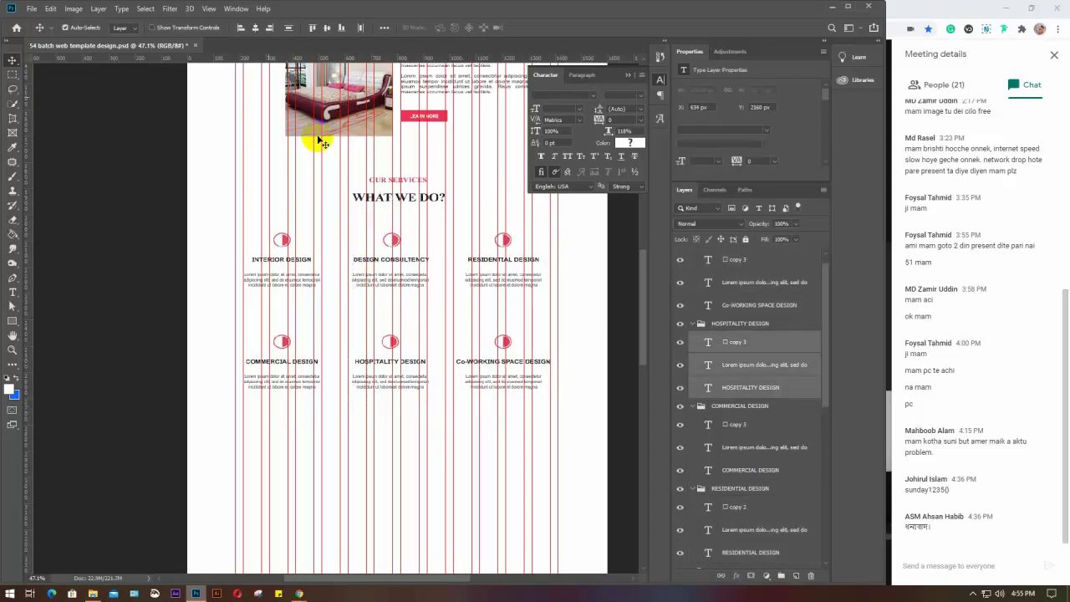
click(254, 29)
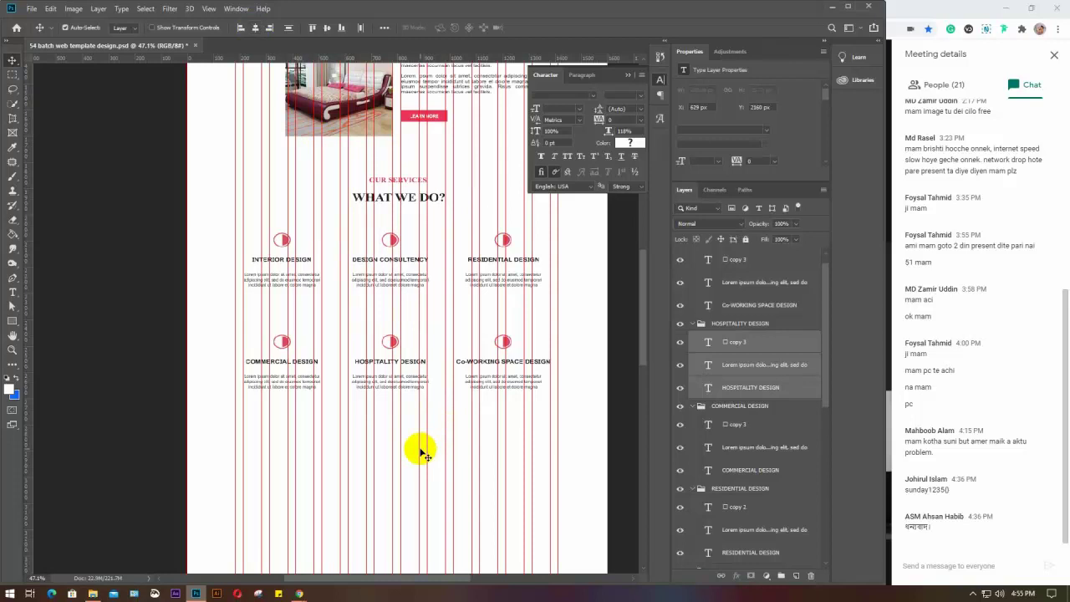
key(Left)
key(Left)
key(Left)
key(Left)
key(Left)
key(Left)
key(Left)
key(Left)
key(Left)
key(Left)
key(Left)
key(Left)
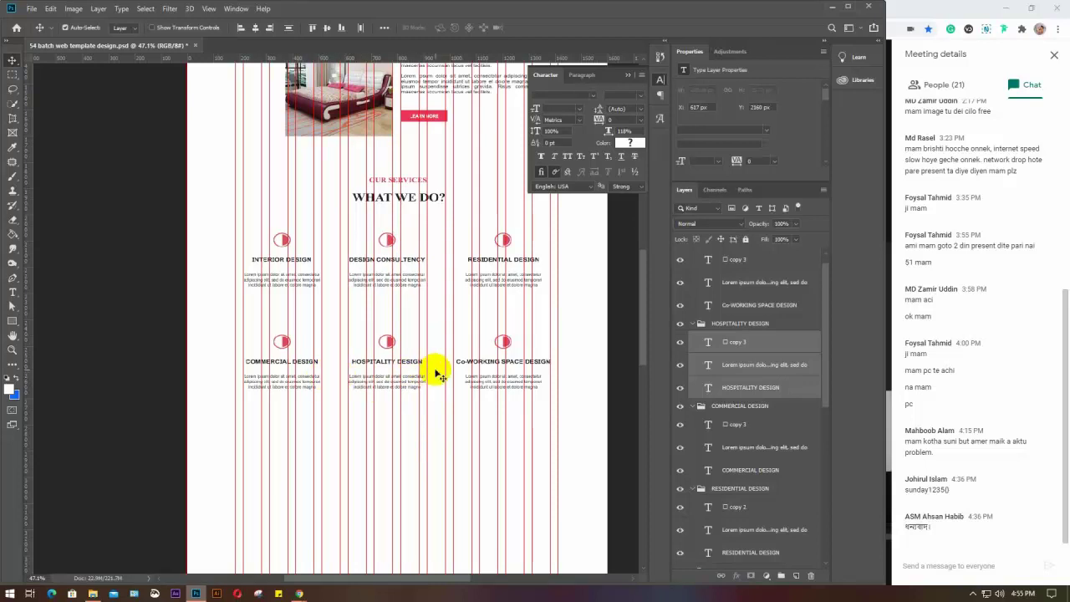
key(Right)
key(Right)
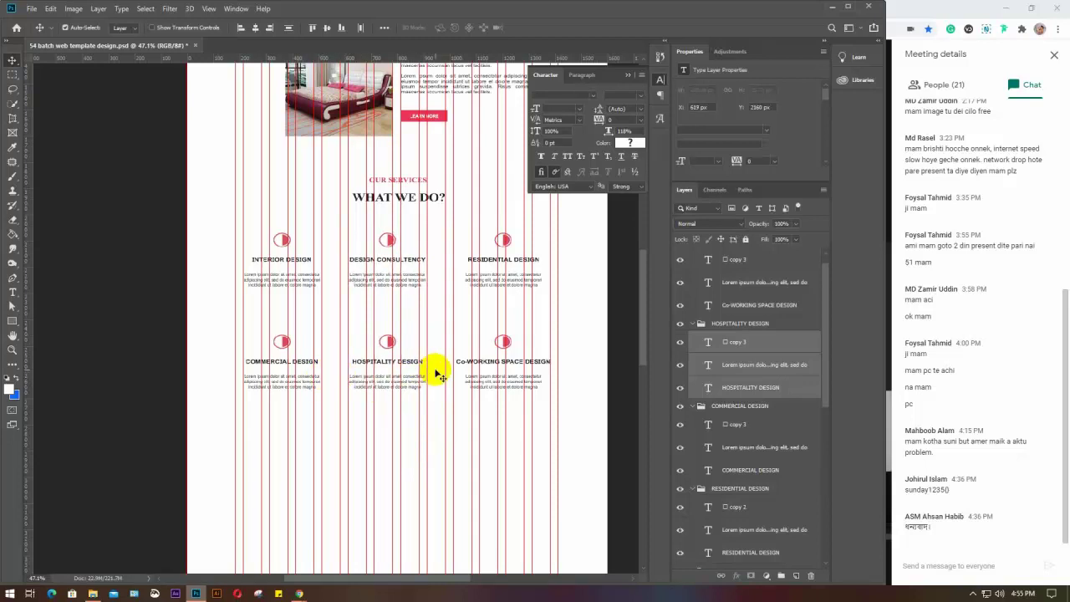
click(413, 428)
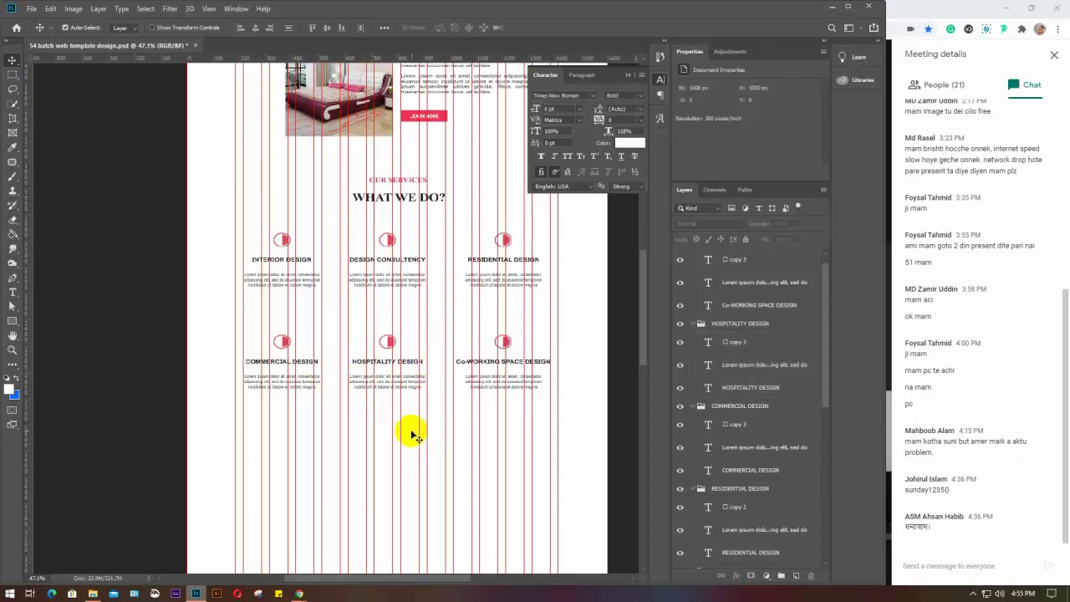
Step: Collapse the six service block groups in the layer list
scroll(737, 318, up, 1)
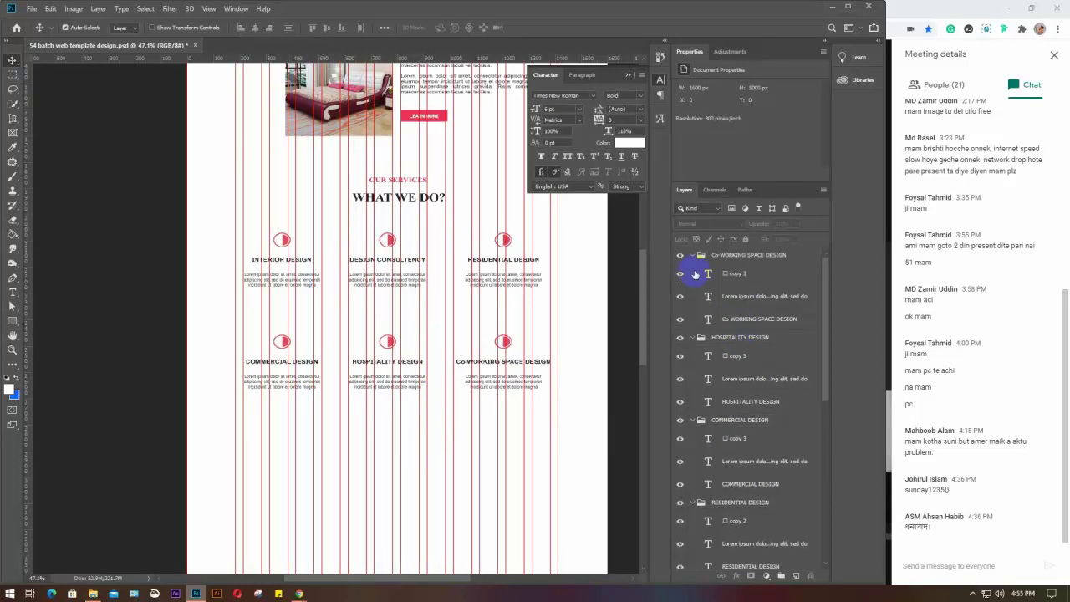
click(693, 255)
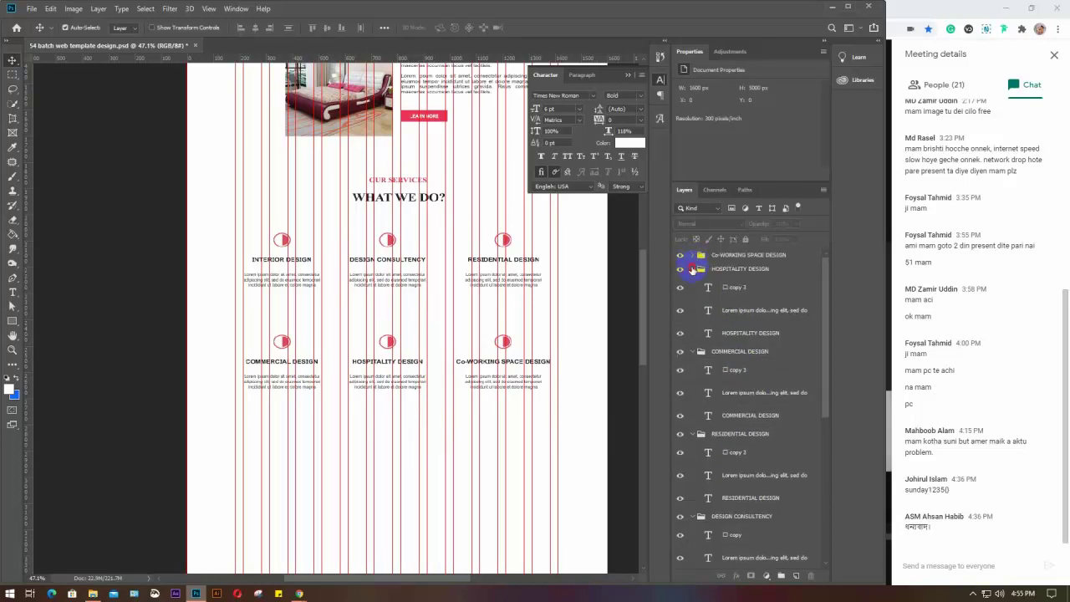
click(692, 269)
click(692, 282)
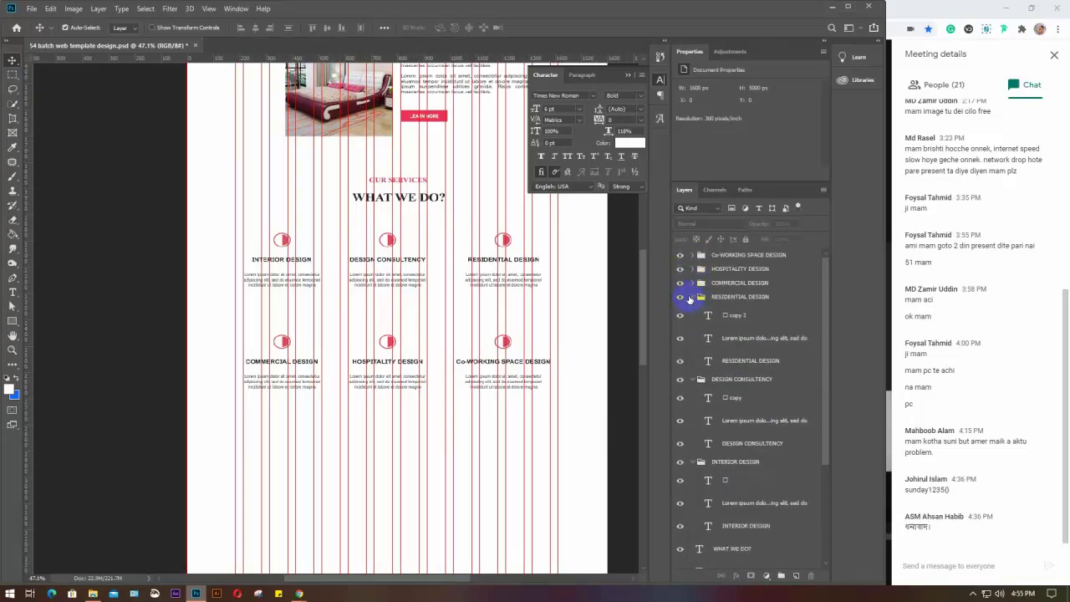
click(689, 298)
click(692, 297)
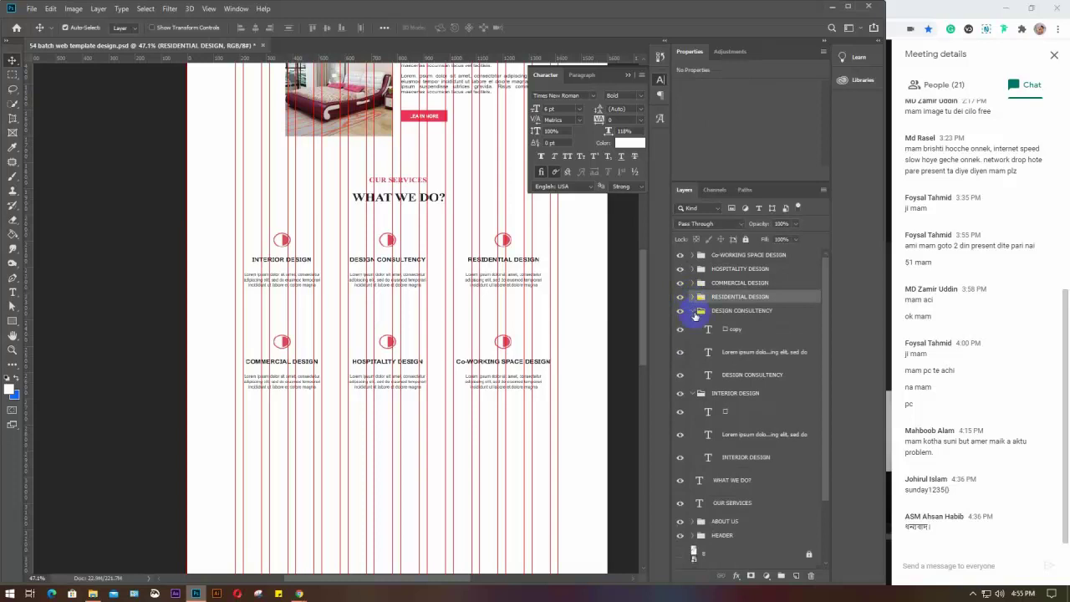
click(692, 311)
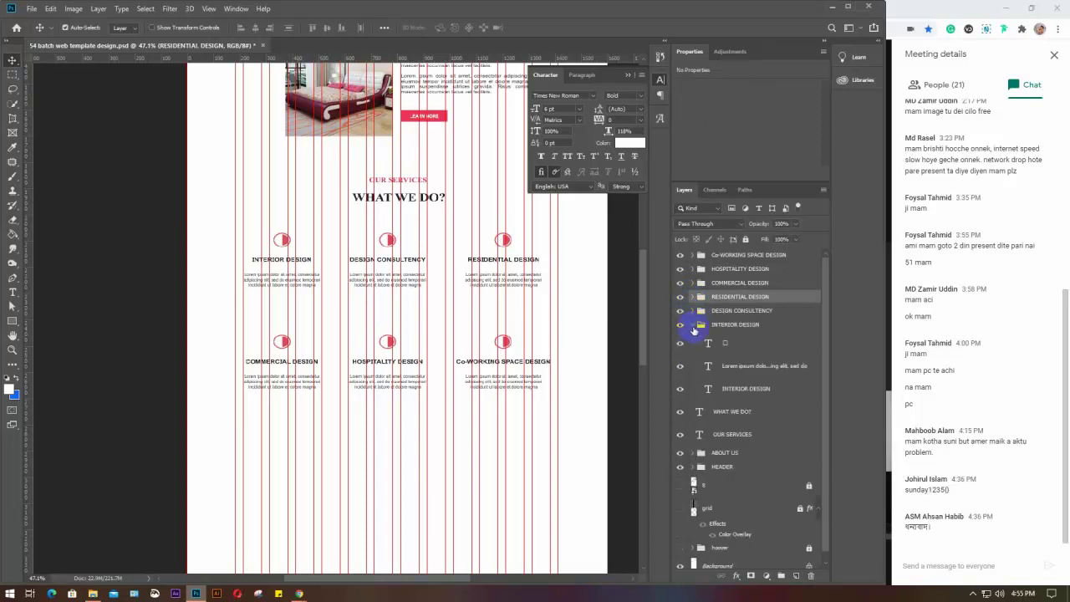
click(691, 325)
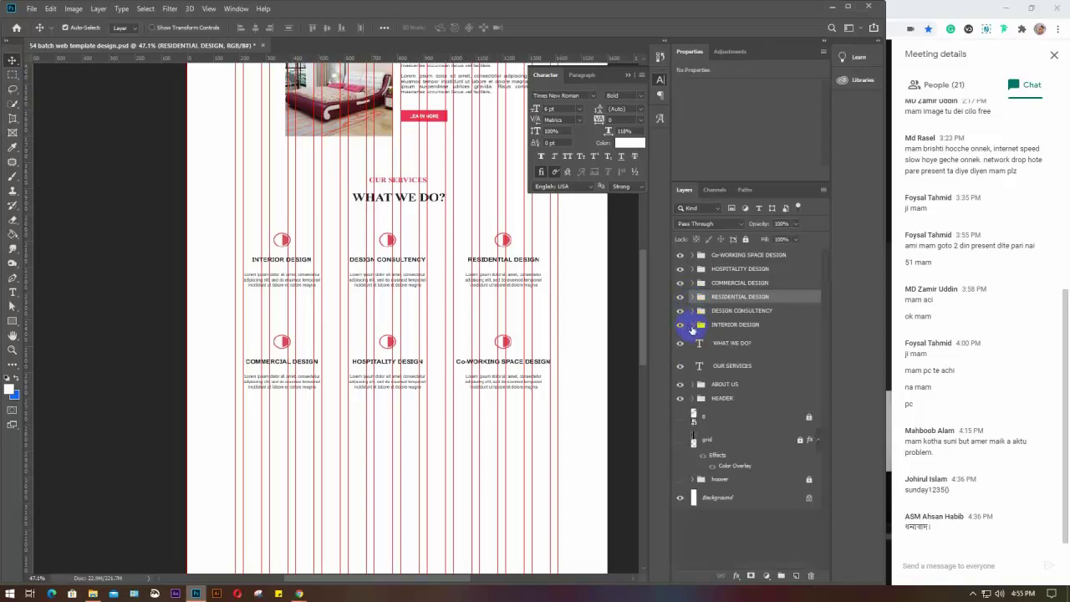
Step: Group the six service block groups with the WHAT WE DO? and OUR SERVICES text layers and name the group OUR SERVICES
click(751, 257)
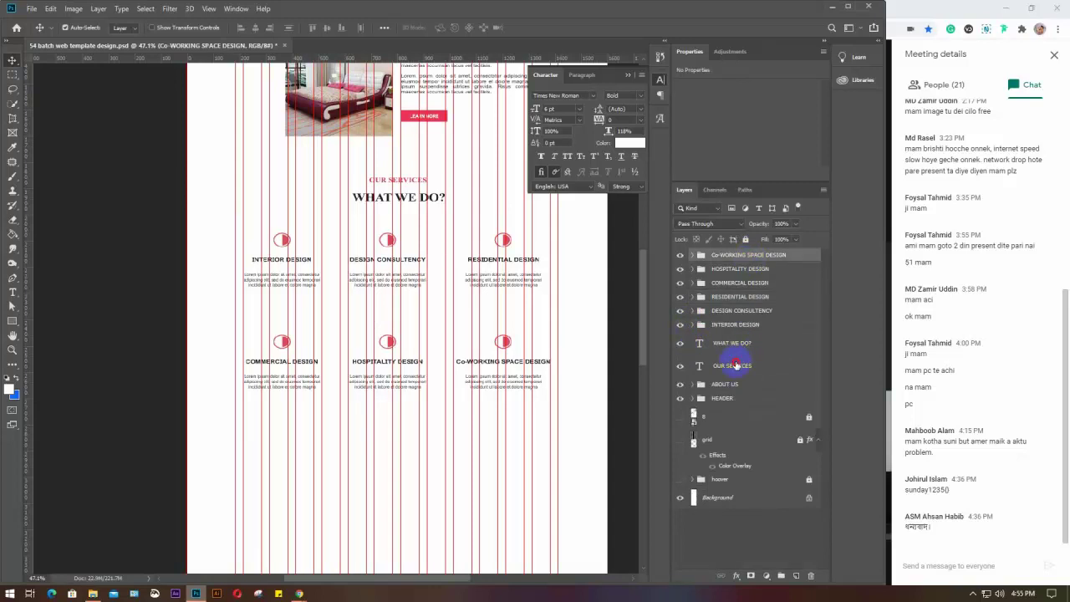
shift+click(734, 365)
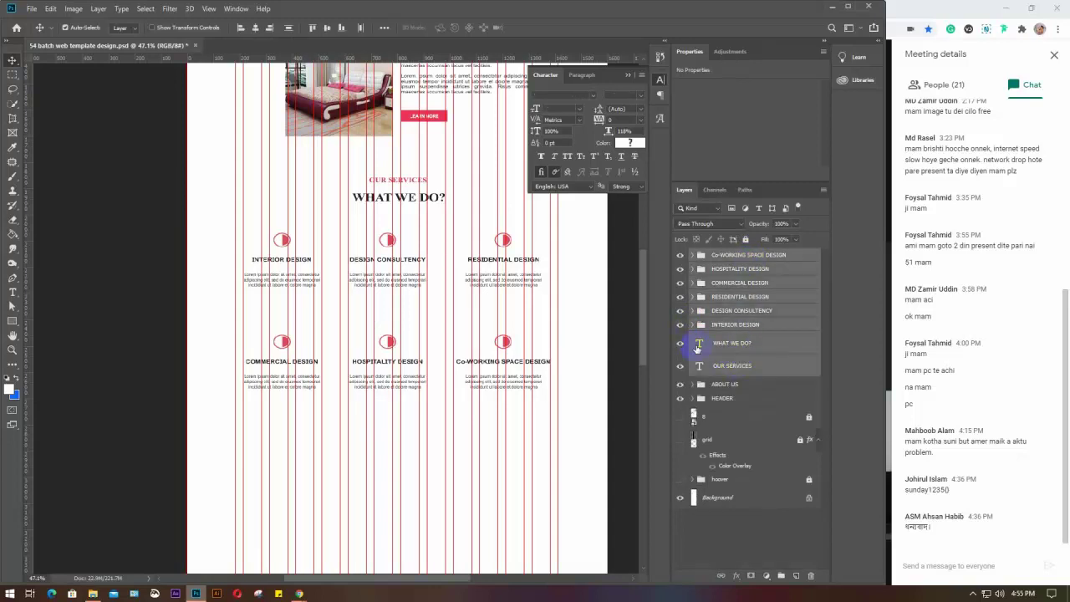
key(ctrl+g)
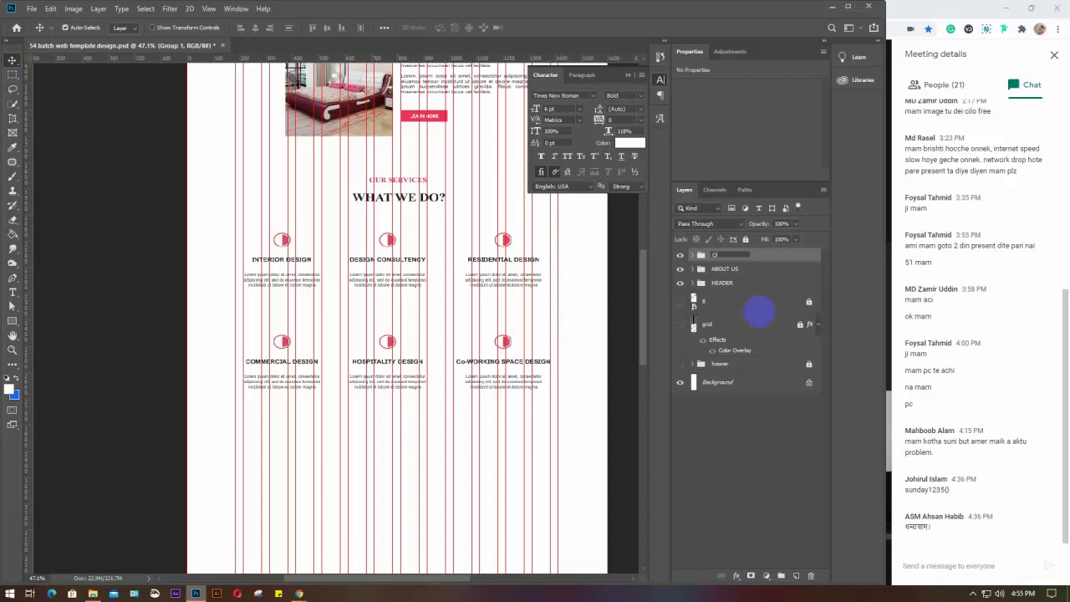
text(S)
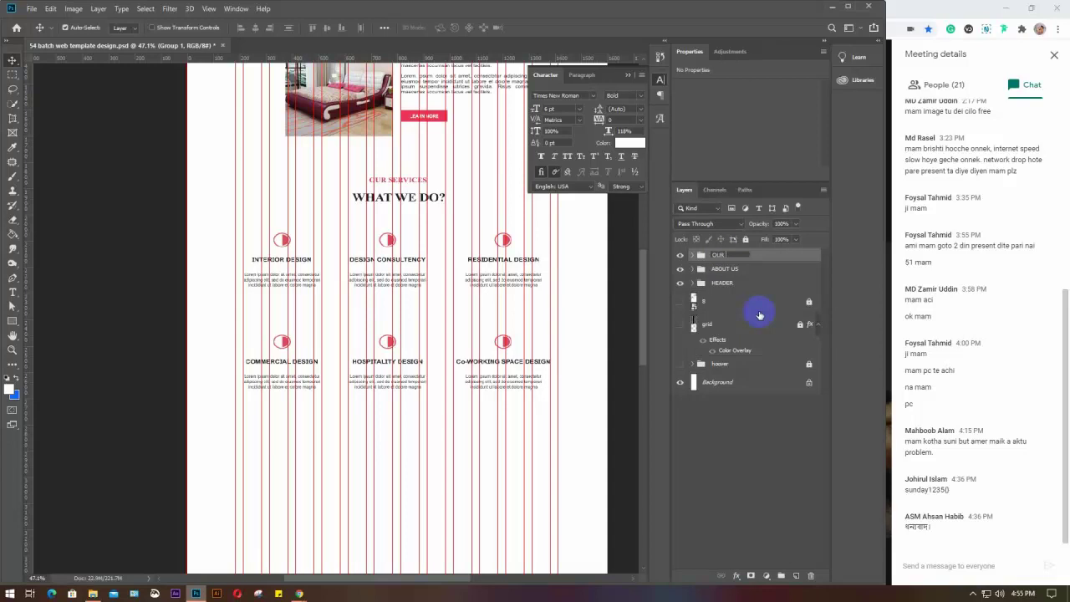
text(ERVIC)
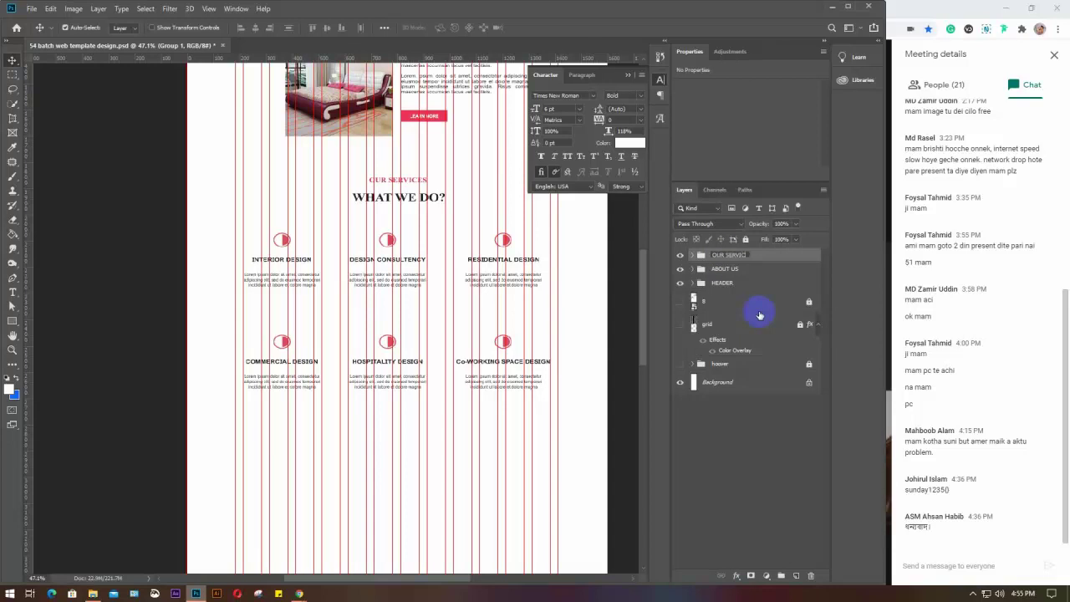
text(ES)
key(Return)
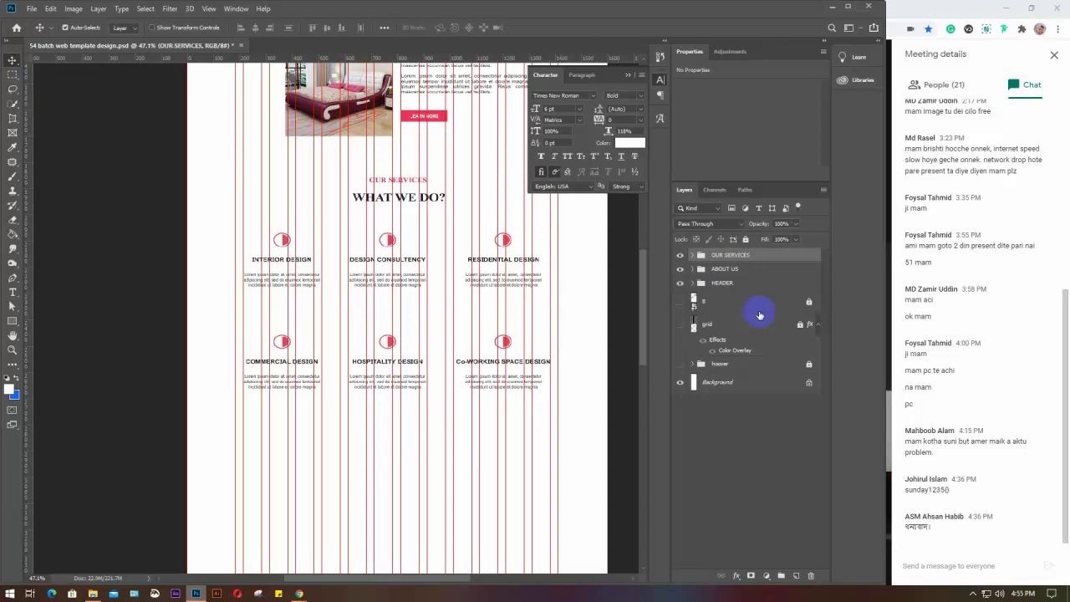
Step: Check the page's navigation labels and rename the OUR SERVICES group to SERVICES
scroll(363, 370, up, 10)
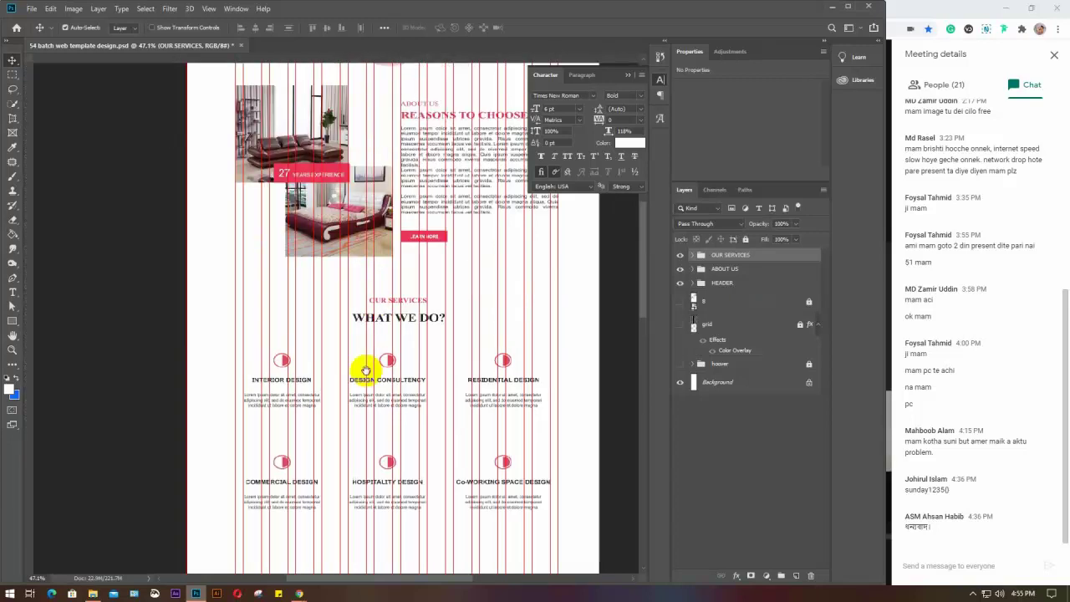
key(ctrl+r)
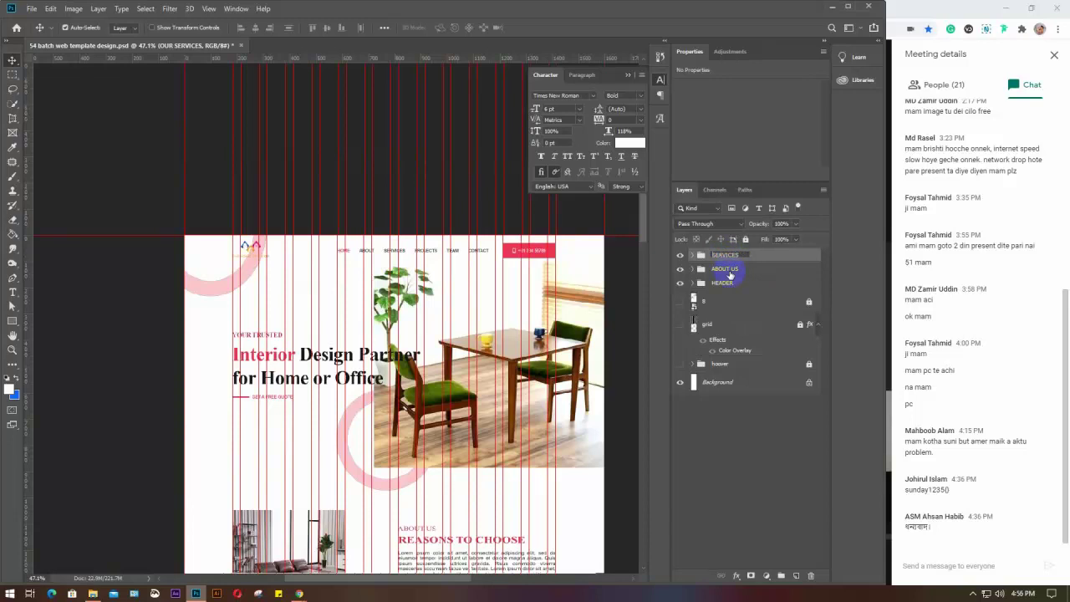
key(Return)
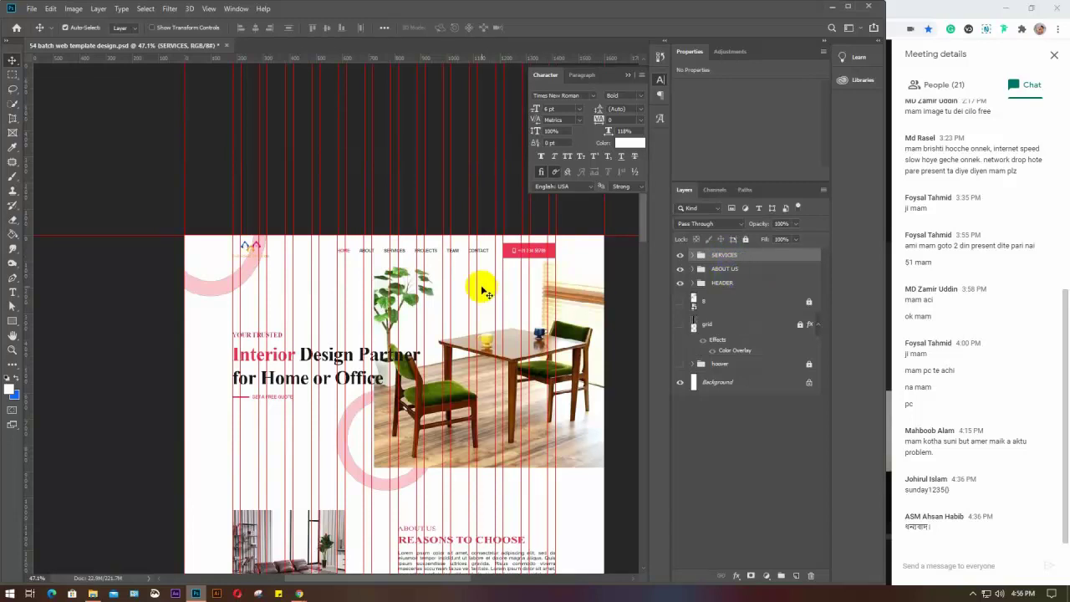
Step: Show the locked reference layer over the page around the WHAT WE DO? section
scroll(464, 359, down, 5)
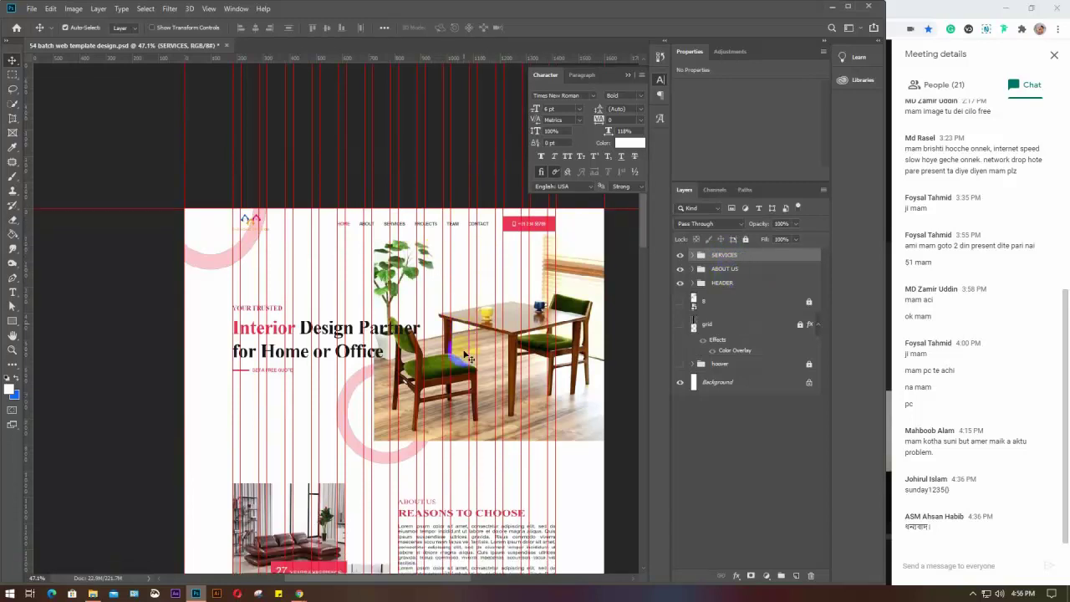
scroll(458, 483, down, 1)
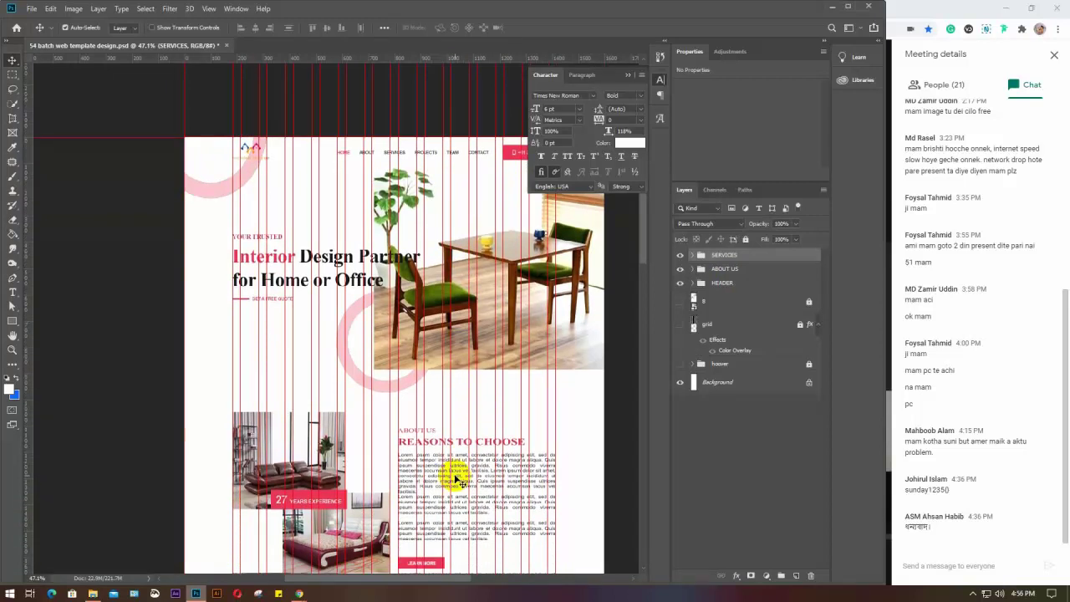
scroll(446, 477, down, 20)
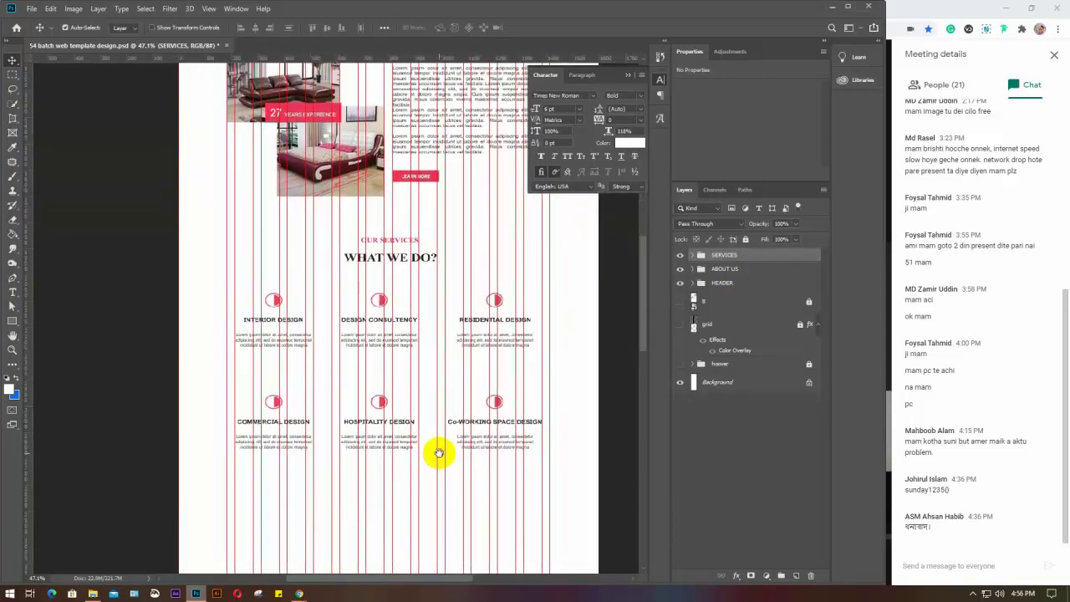
drag(438, 452, 442, 358)
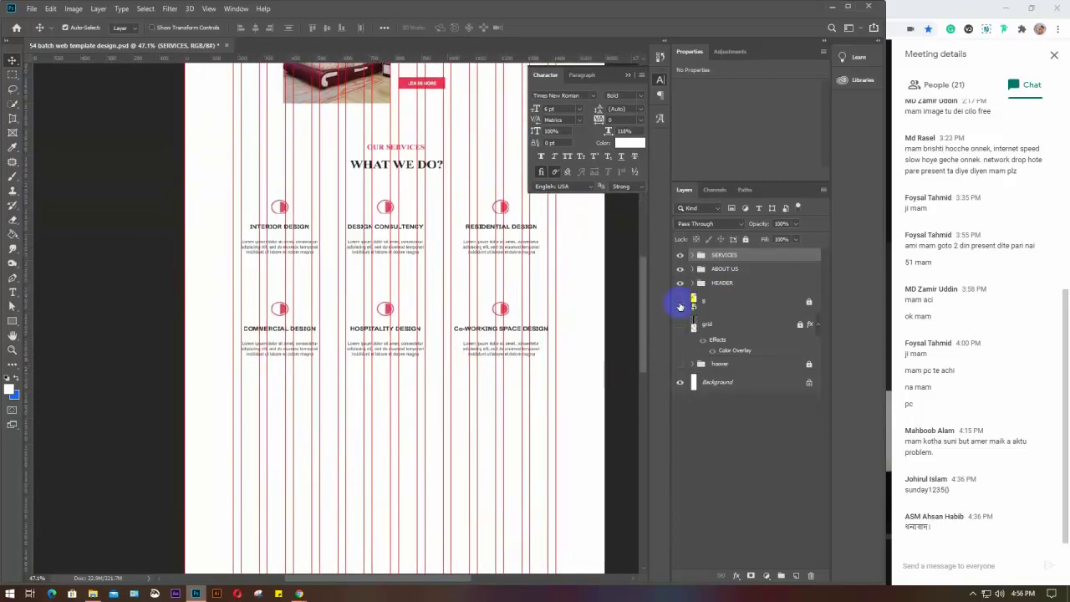
click(679, 301)
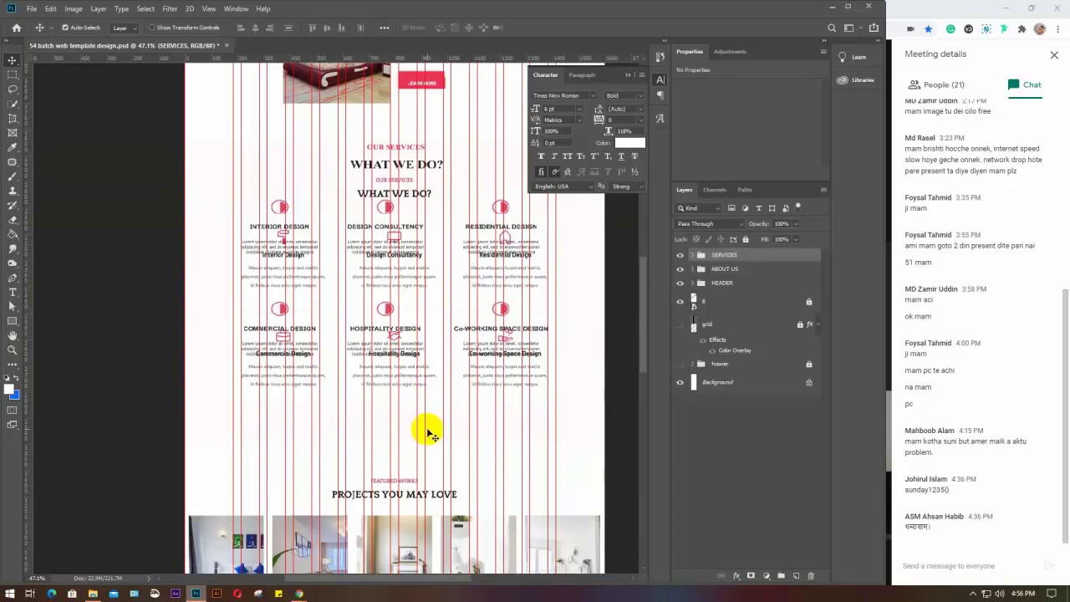
Step: Examine the reference's FEATURED WORKS and OUR EXPERT DESIGNERS sections and the contents of the SERVICES group
scroll(427, 427, down, 1)
drag(426, 427, 439, 317)
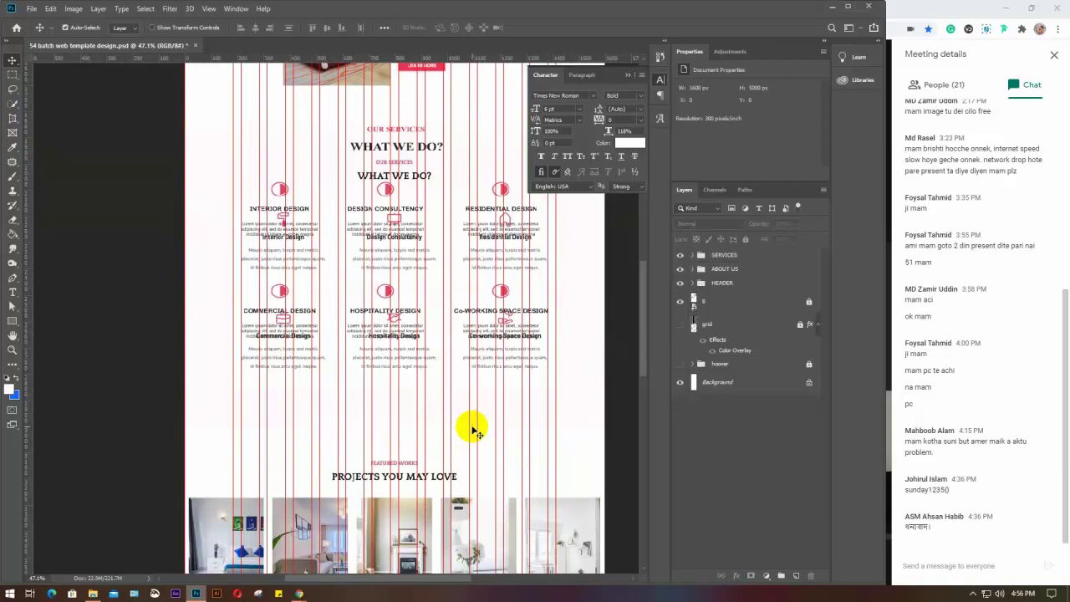
drag(471, 476, 480, 374)
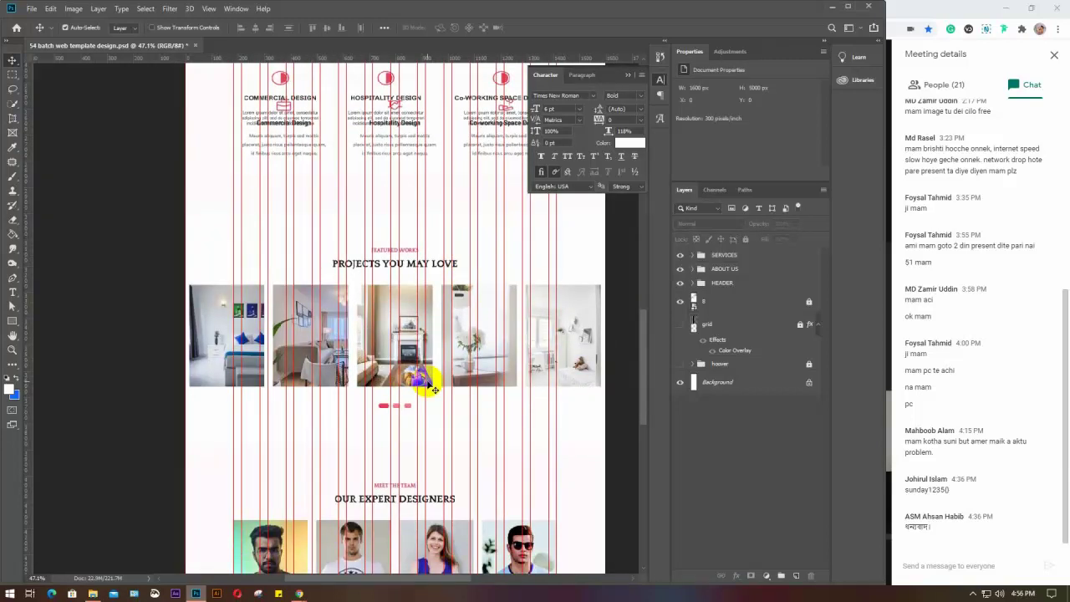
drag(466, 243, 466, 446)
key(ctrl+r)
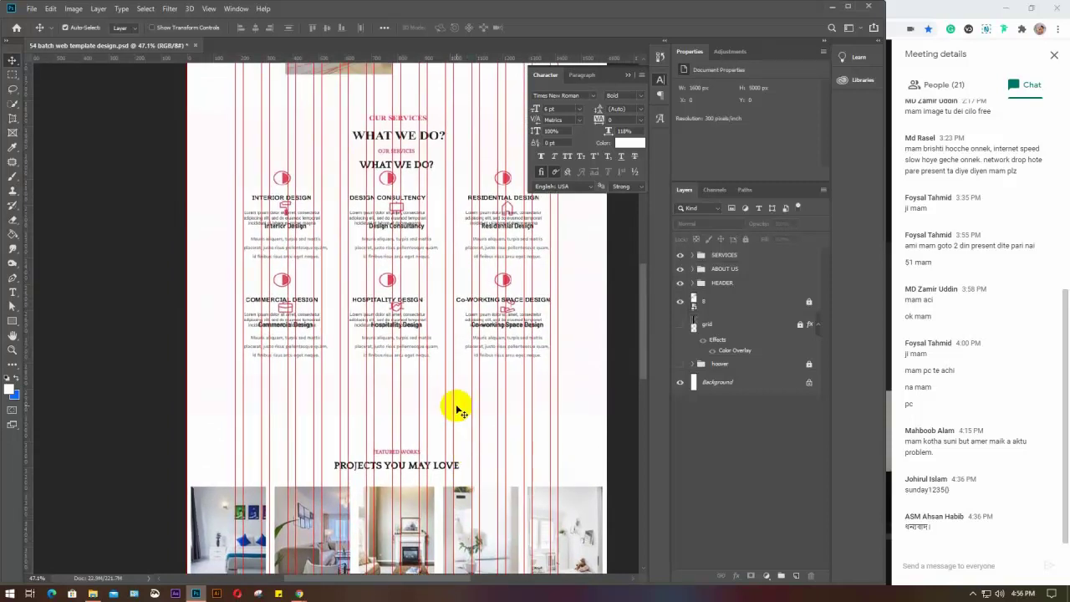
scroll(459, 411, down, 1)
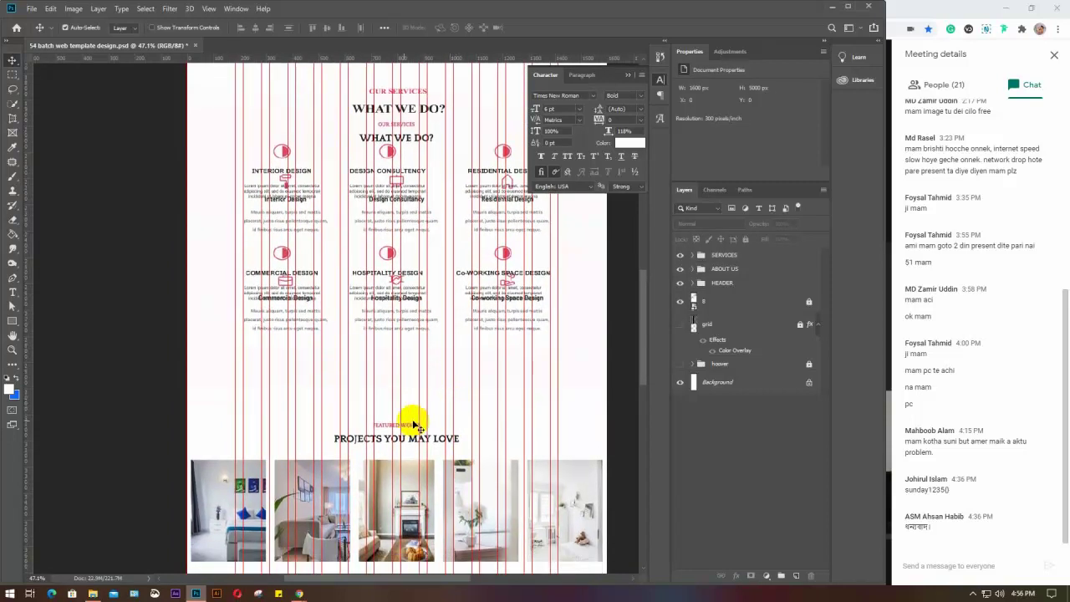
scroll(370, 377, up, 1)
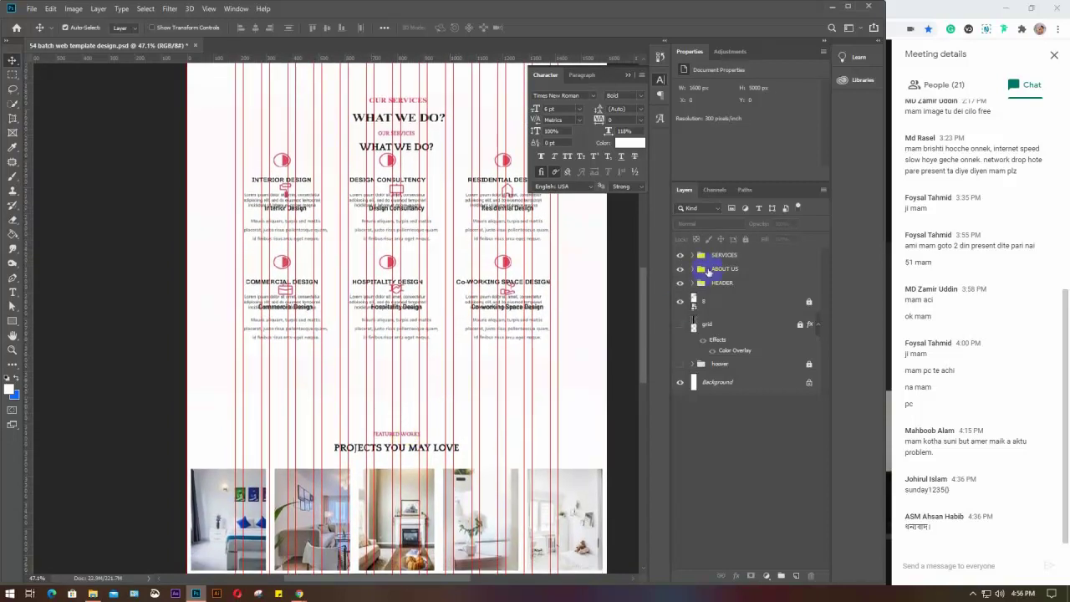
click(692, 255)
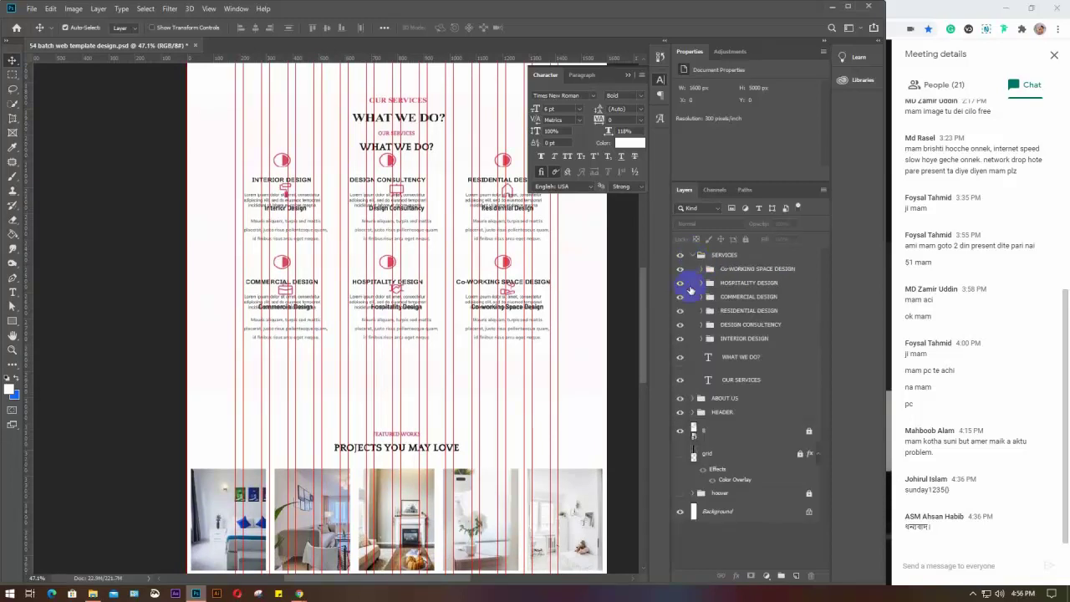
scroll(485, 442, down, 2)
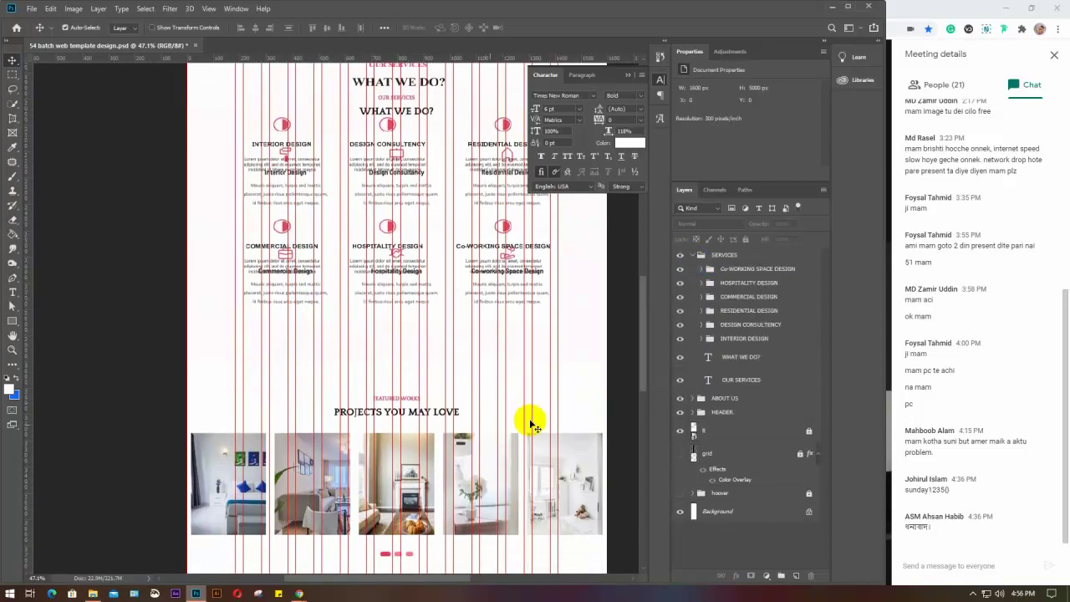
scroll(489, 436, down, 2)
scroll(489, 428, down, 3)
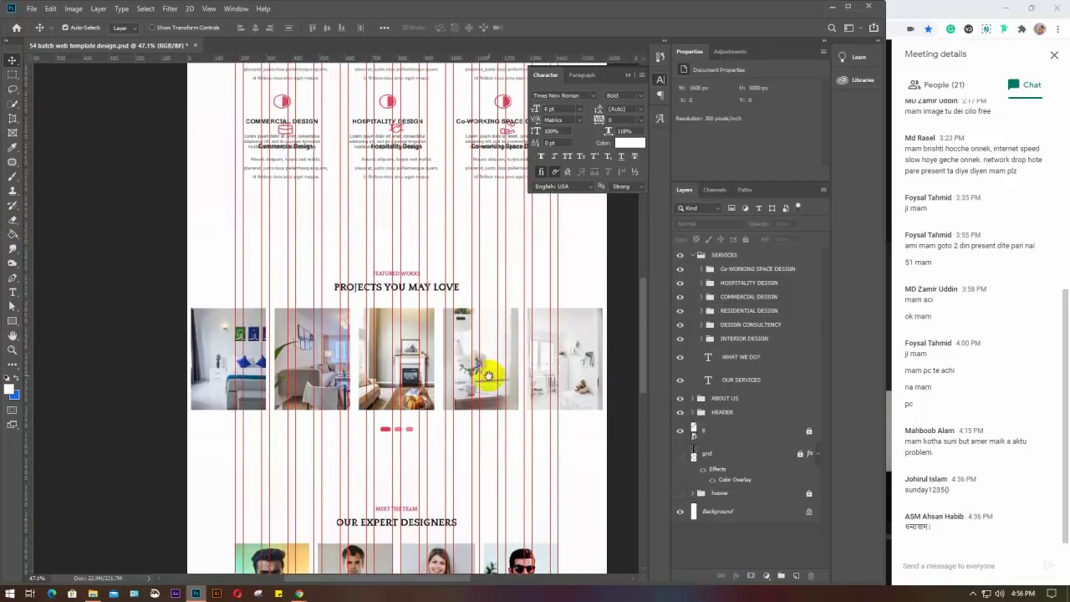
scroll(490, 376, up, 5)
click(693, 256)
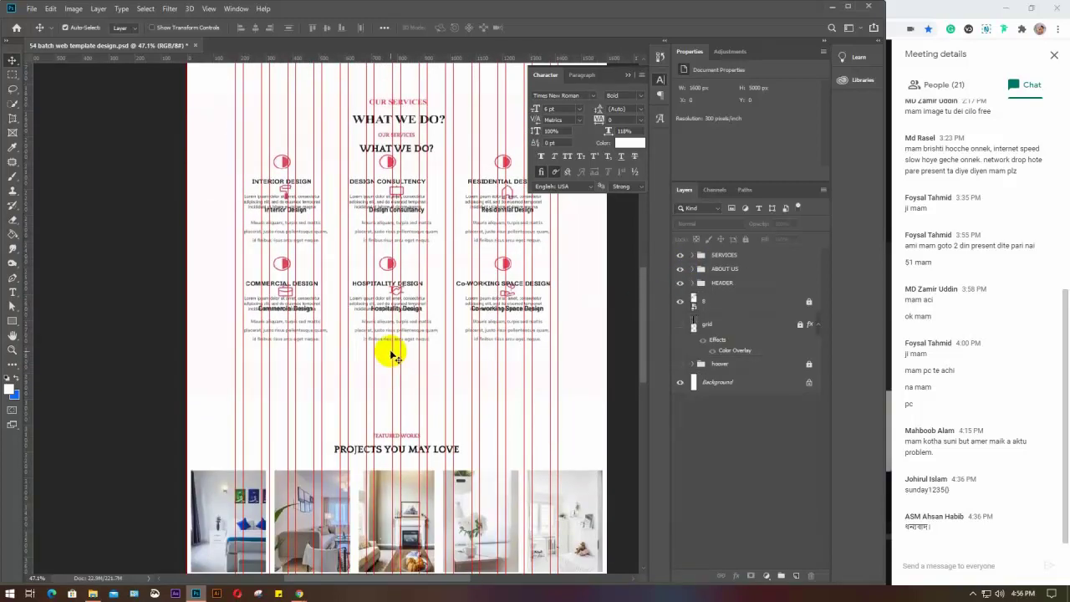
scroll(390, 351, up, 1)
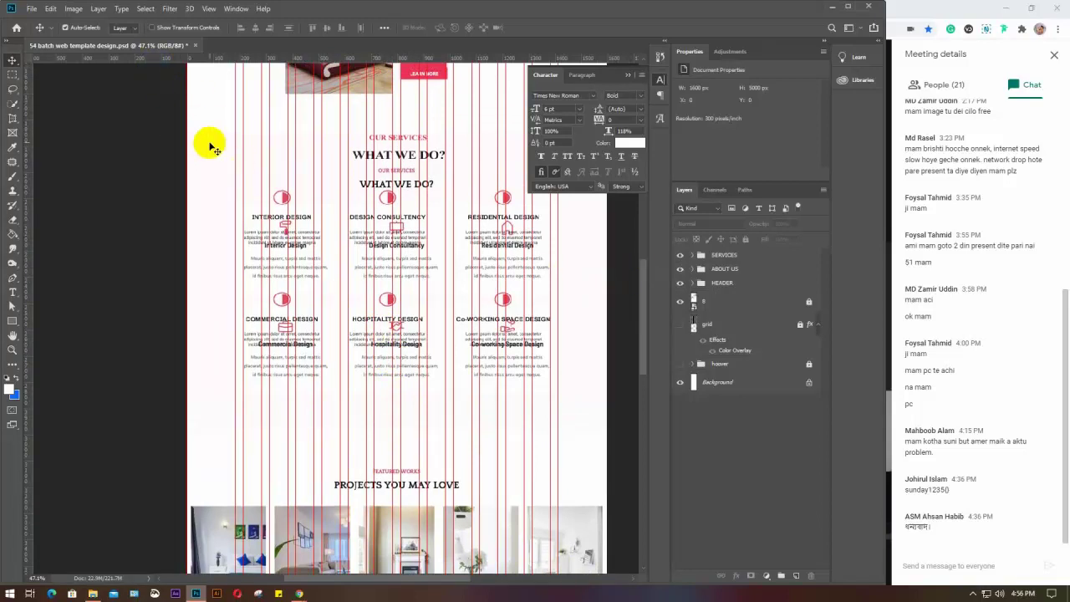
Step: Select all the text layers of the services section and nudge them up 9 px
drag(215, 126, 543, 450)
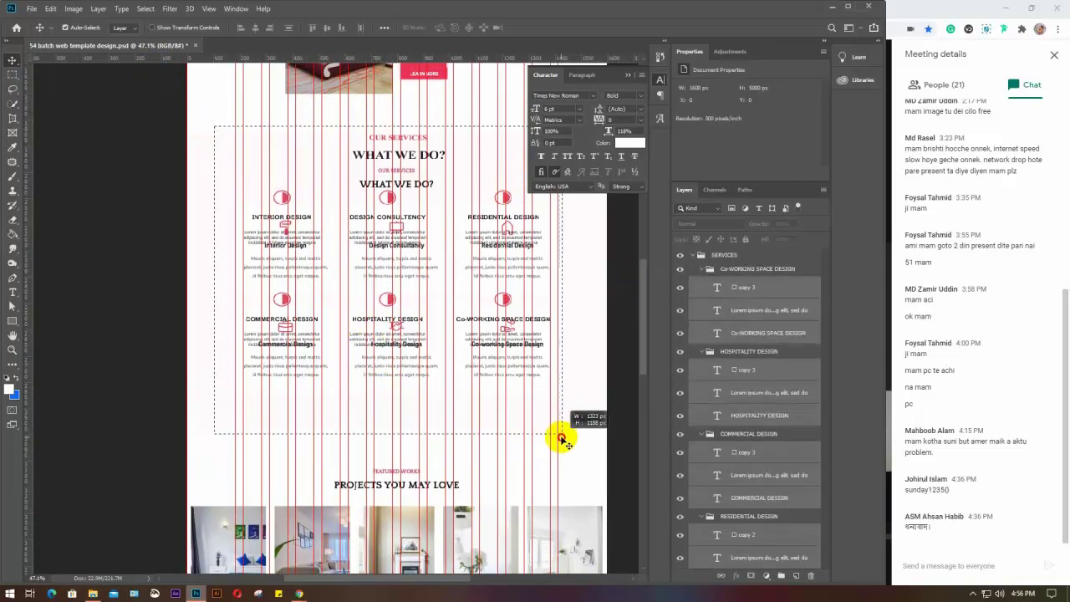
key(Up)
key(Up)
key(Up)
key(Up)
key(Up)
key(Up)
key(Up)
key(Up)
key(Up)
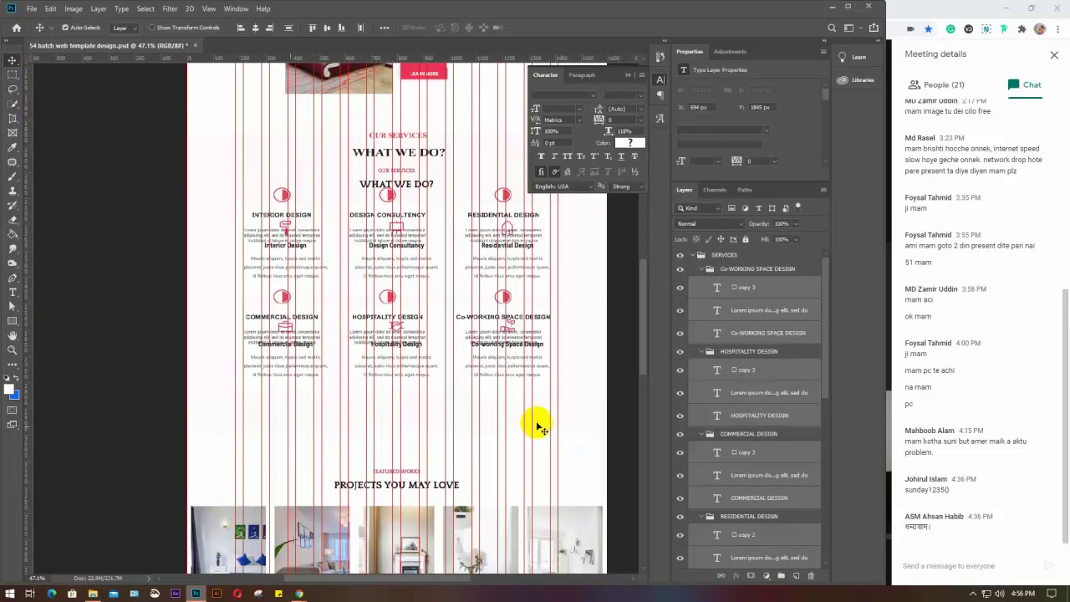
Step: Collapse the SERVICES group and add a 6 pt FEATURED WORKS text line above the reference's featured works heading
click(13, 295)
click(412, 481)
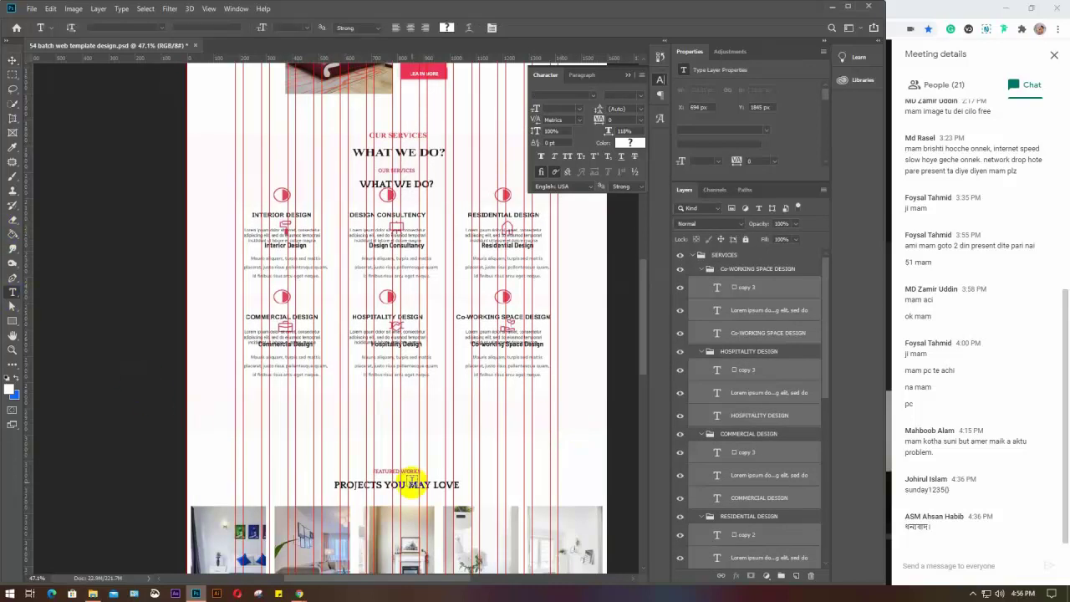
scroll(411, 480, up, 5)
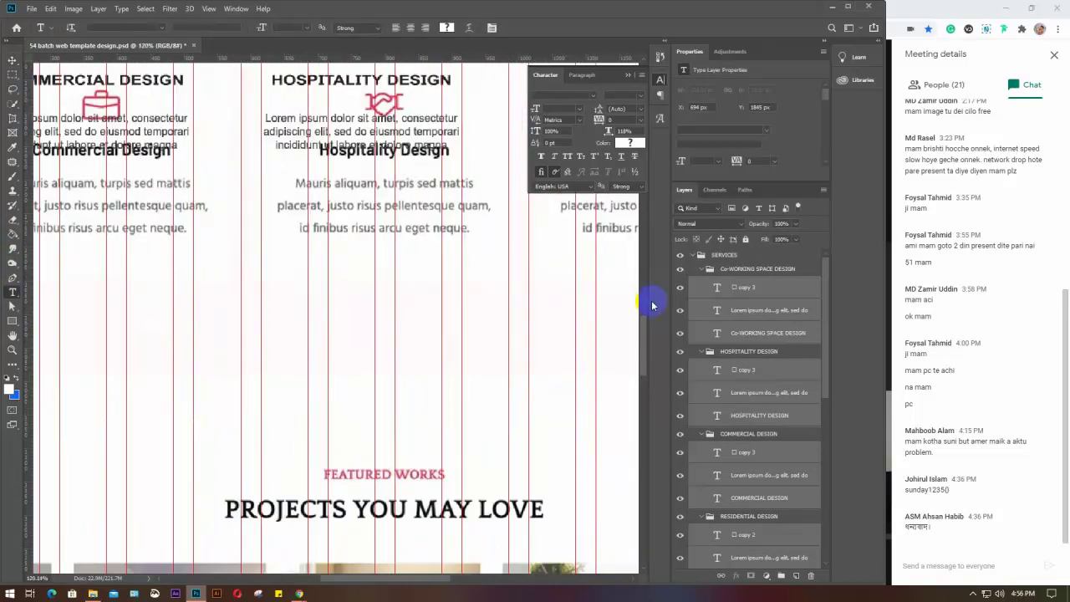
click(692, 256)
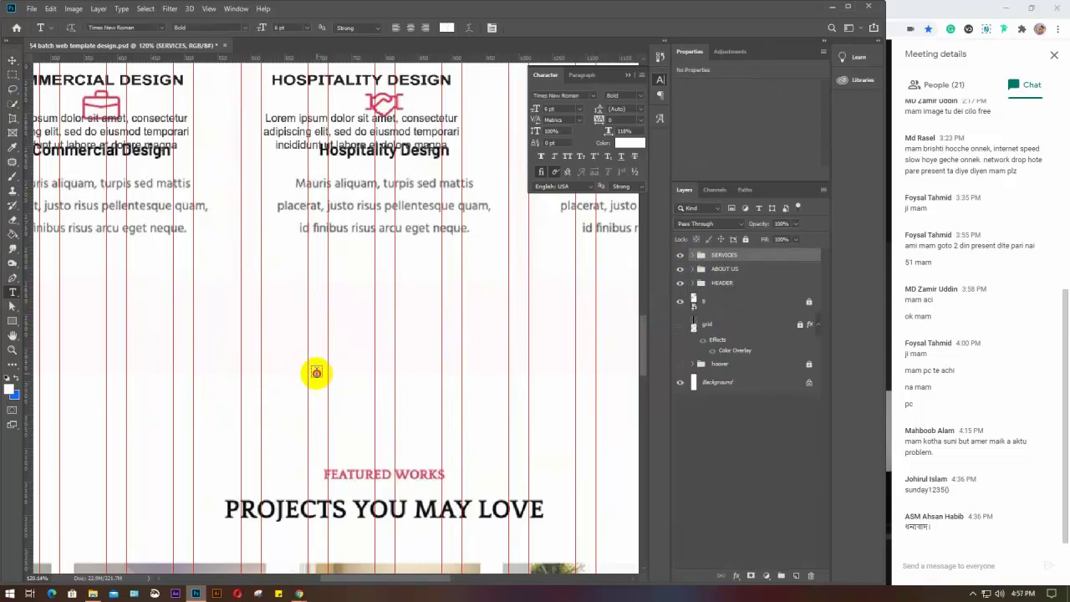
click(316, 372)
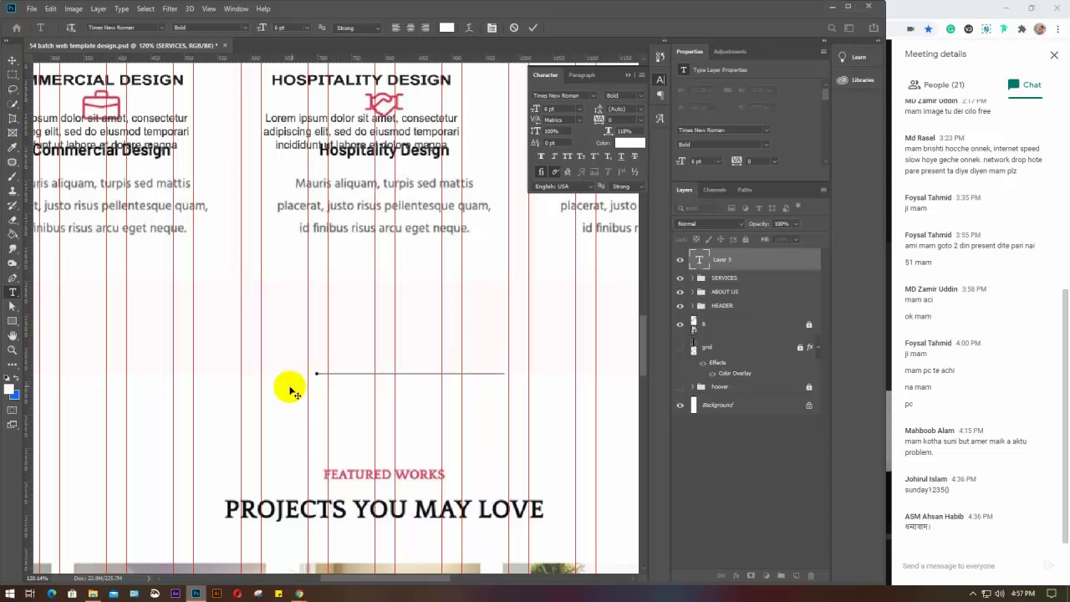
Step: Colour the new FEATURED WORKS text b33f58, sampled from the reference heading, and commit the text
drag(505, 375, 289, 377)
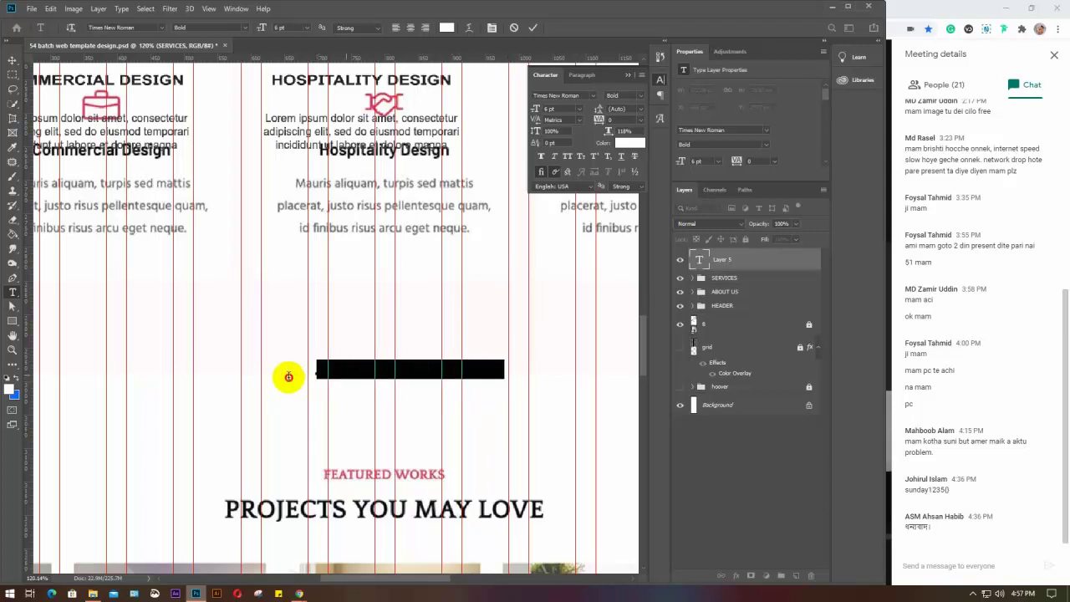
click(624, 142)
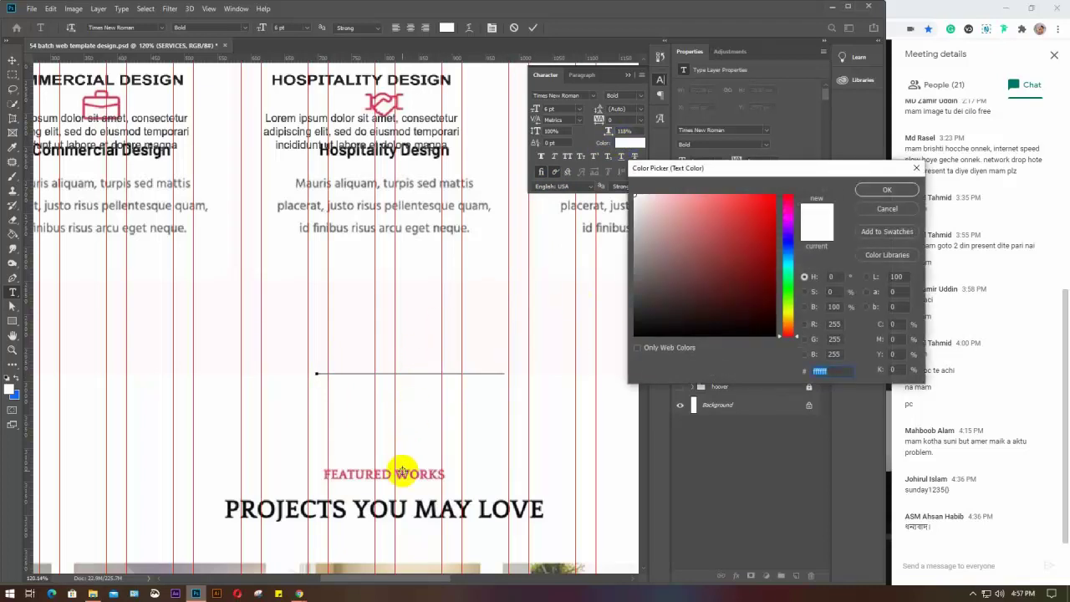
text(b33f58)
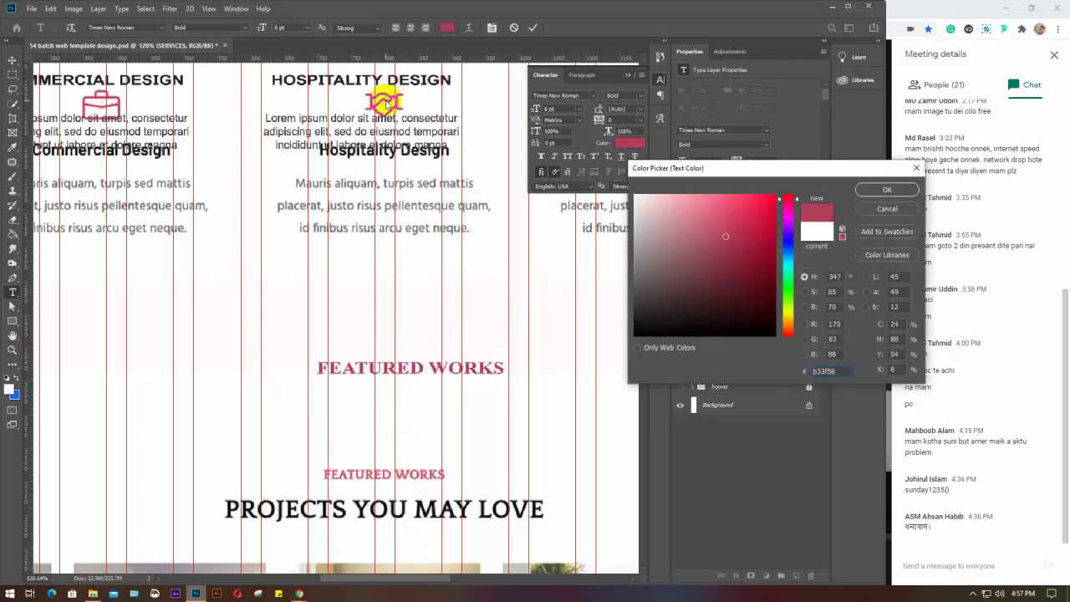
click(874, 189)
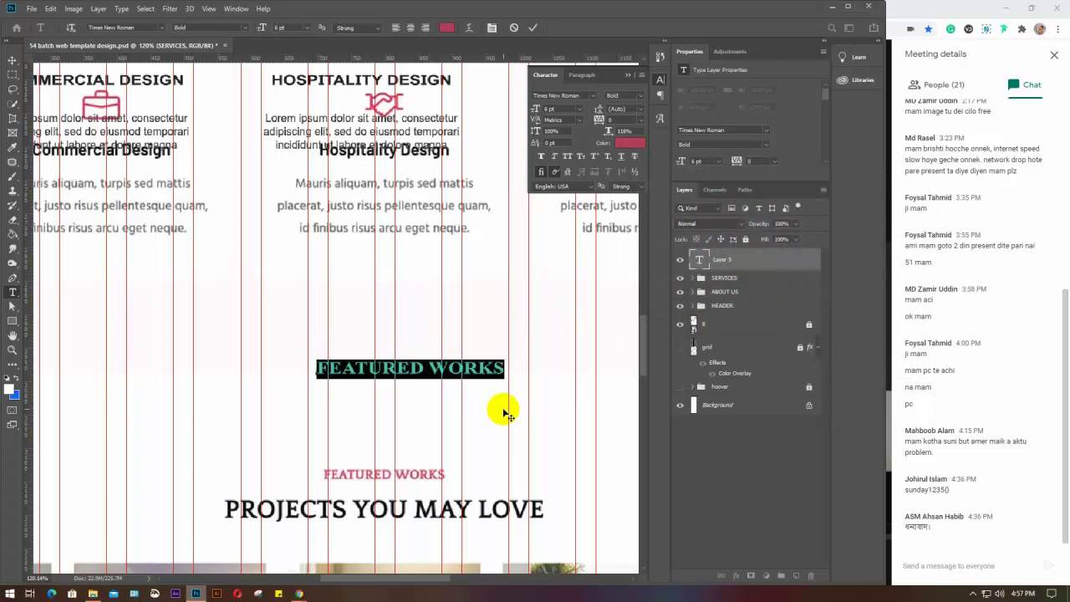
click(504, 411)
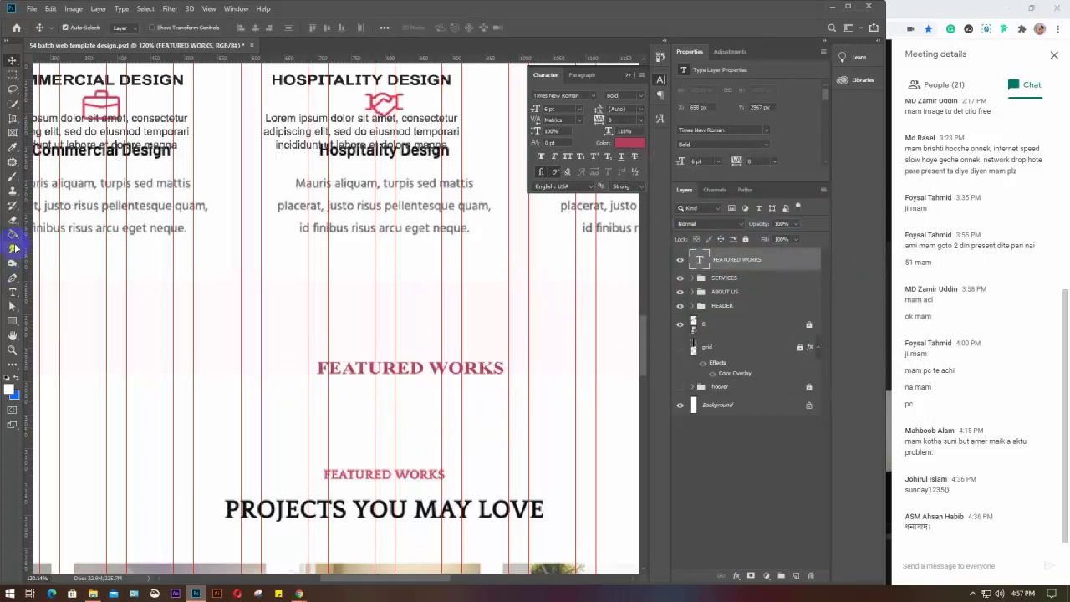
Step: Start a new horizontal text layer just below FEATURED WORKS and set its font size to 10 pt
right_click(13, 292)
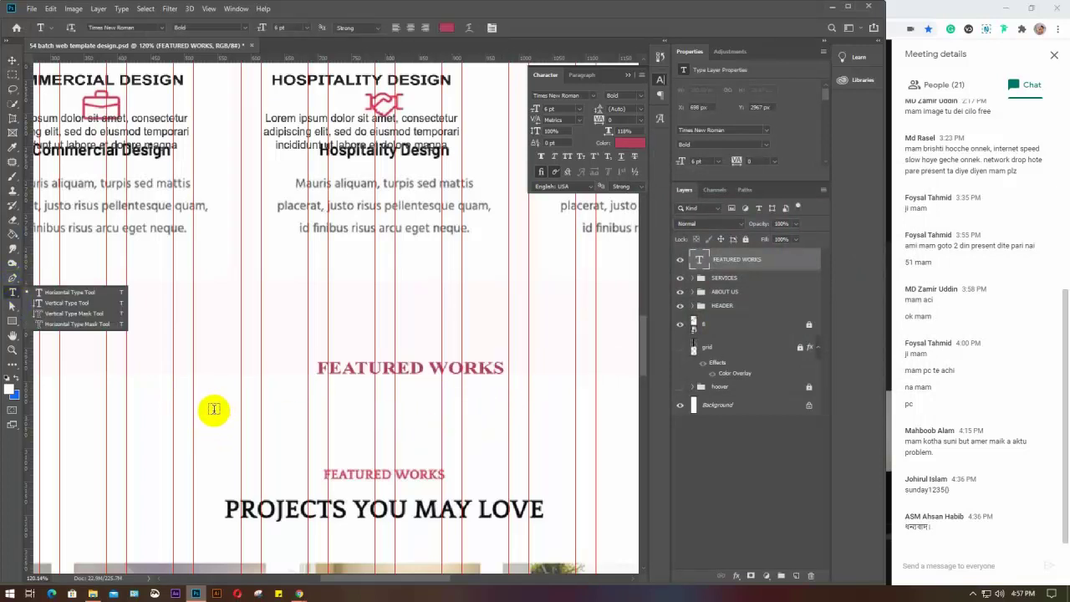
click(212, 408)
click(214, 408)
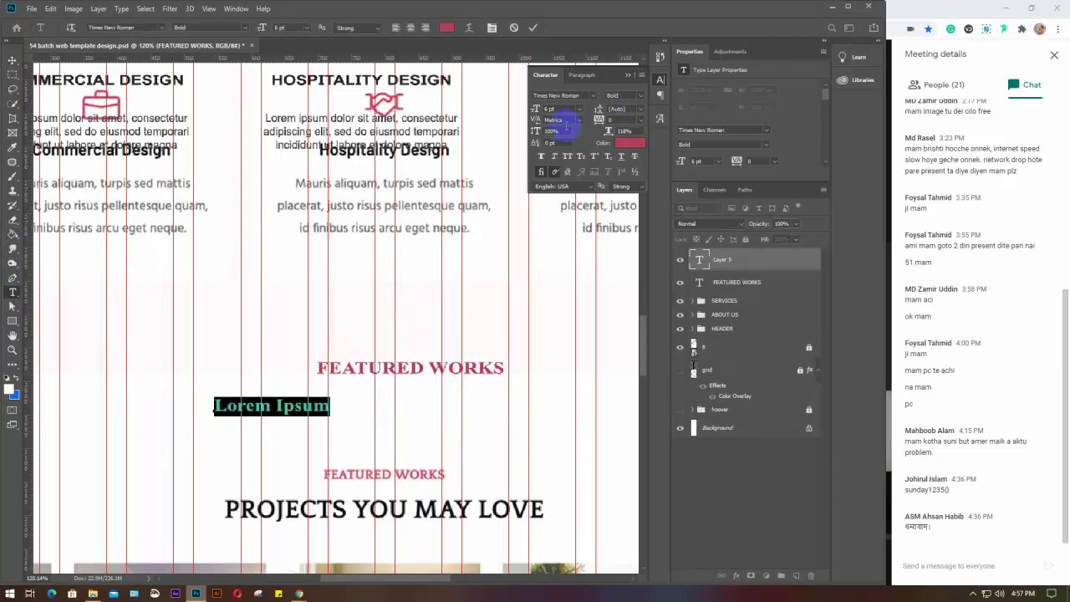
key(Up)
key(Up)
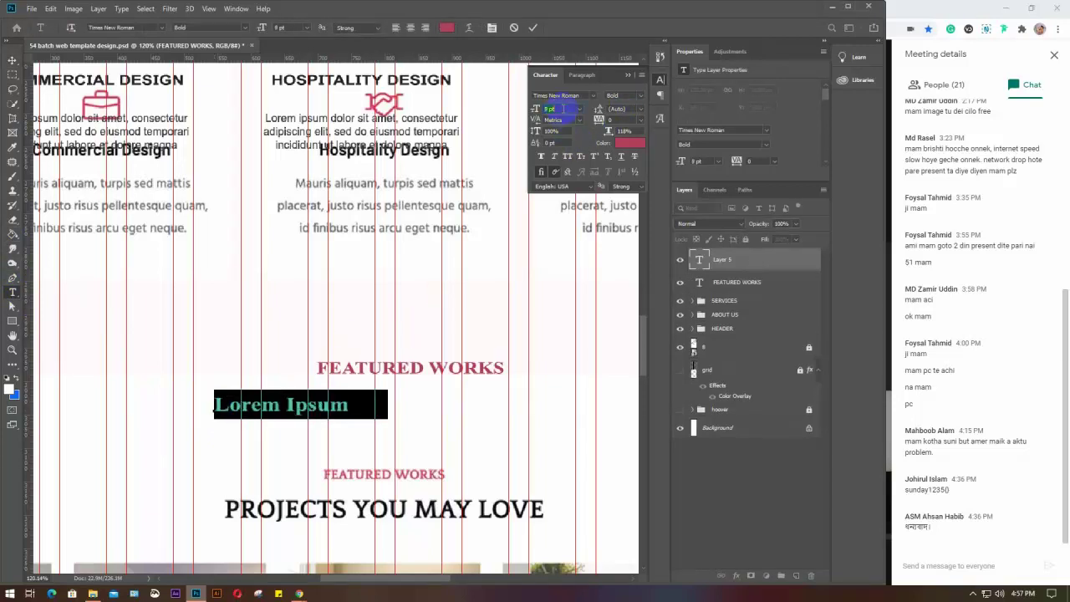
key(Up)
key(Up)
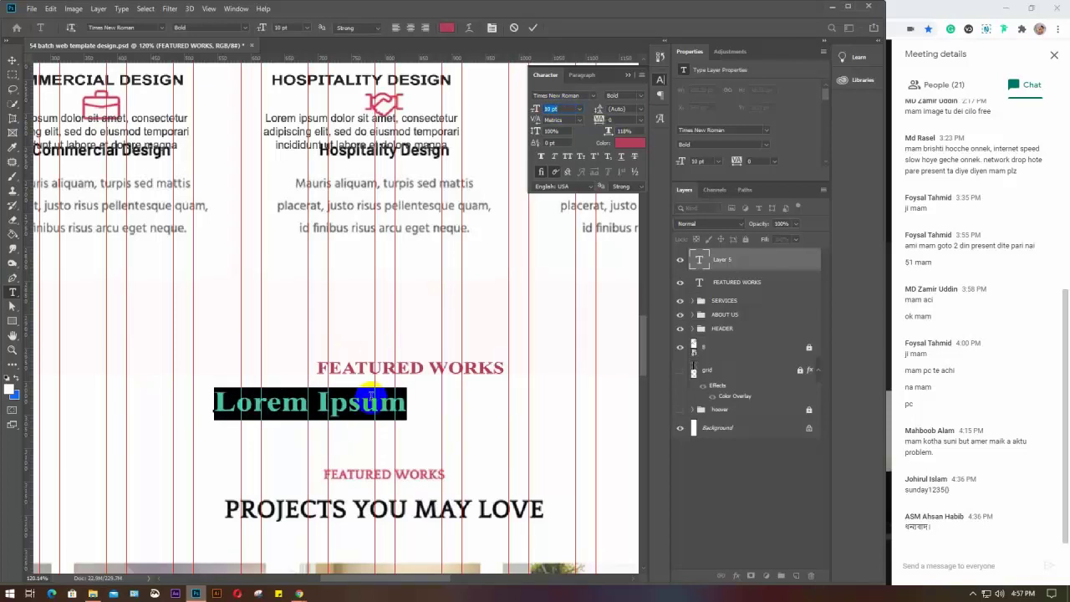
Step: Replace the placeholder text with PROJECTS YOU MAY LOVE and commit it
drag(410, 406, 193, 404)
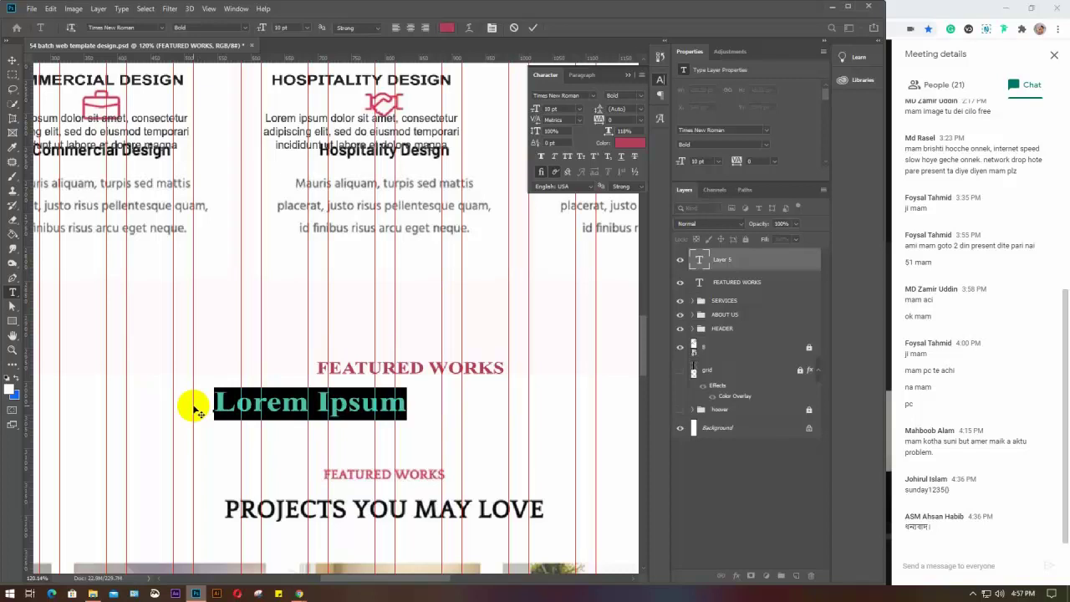
text(PROJECTS)
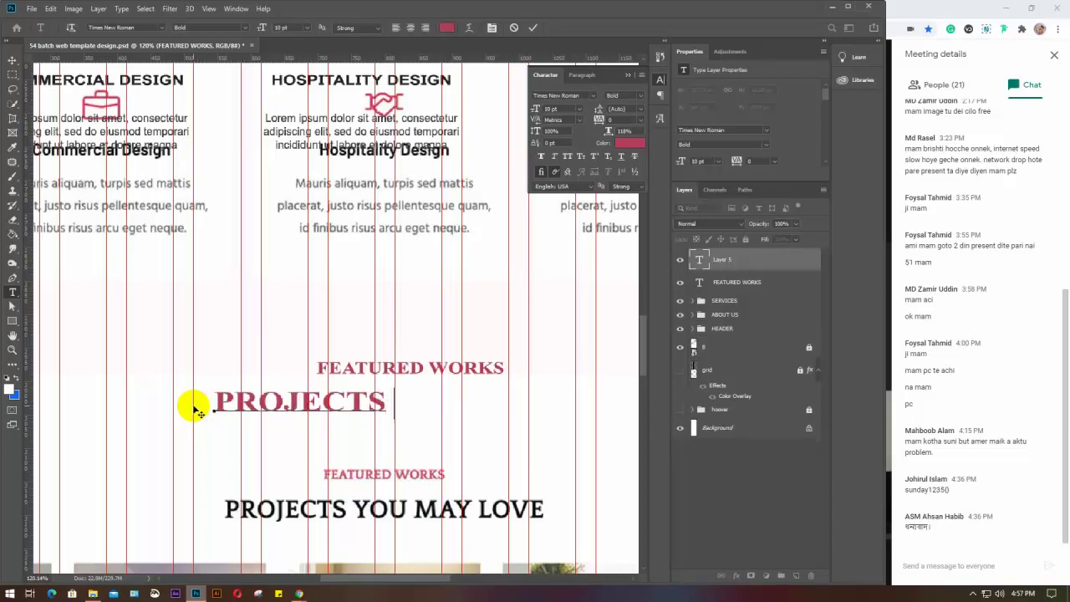
text( YOU MA)
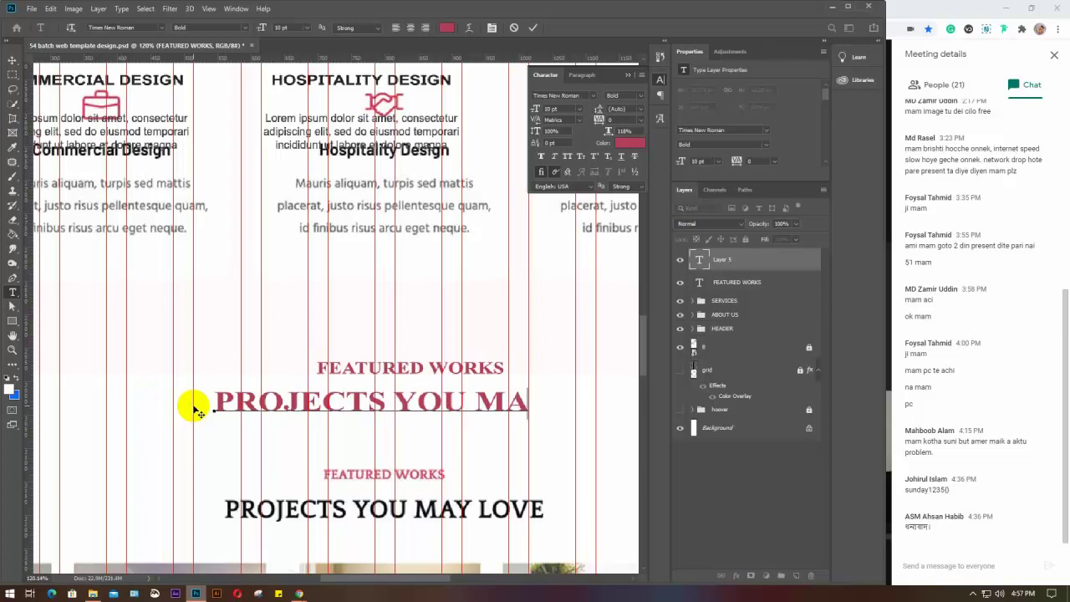
text(Y LOVE)
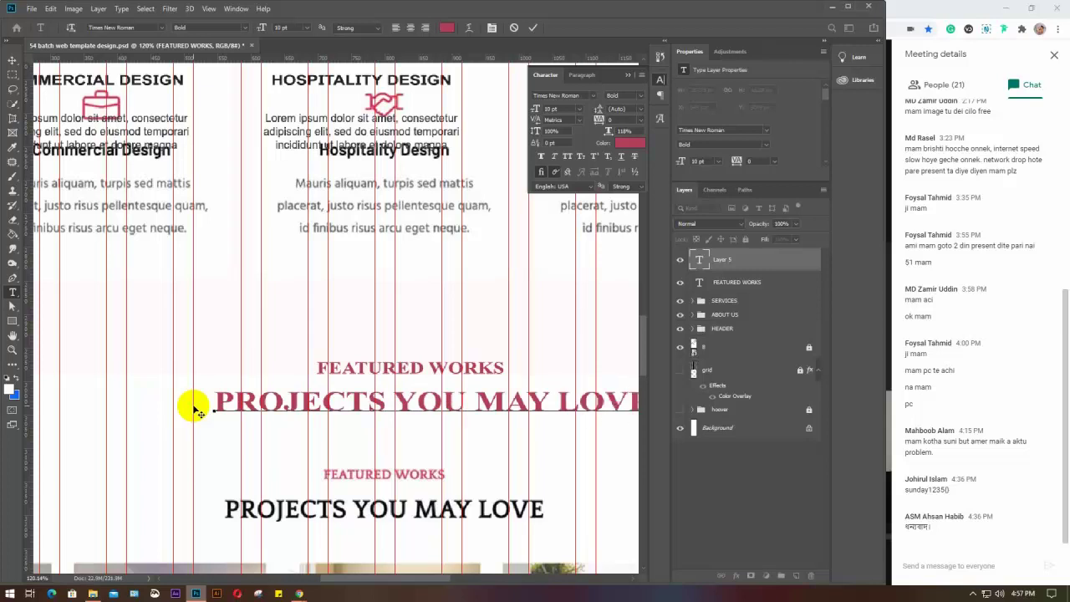
key(ctrl+Return)
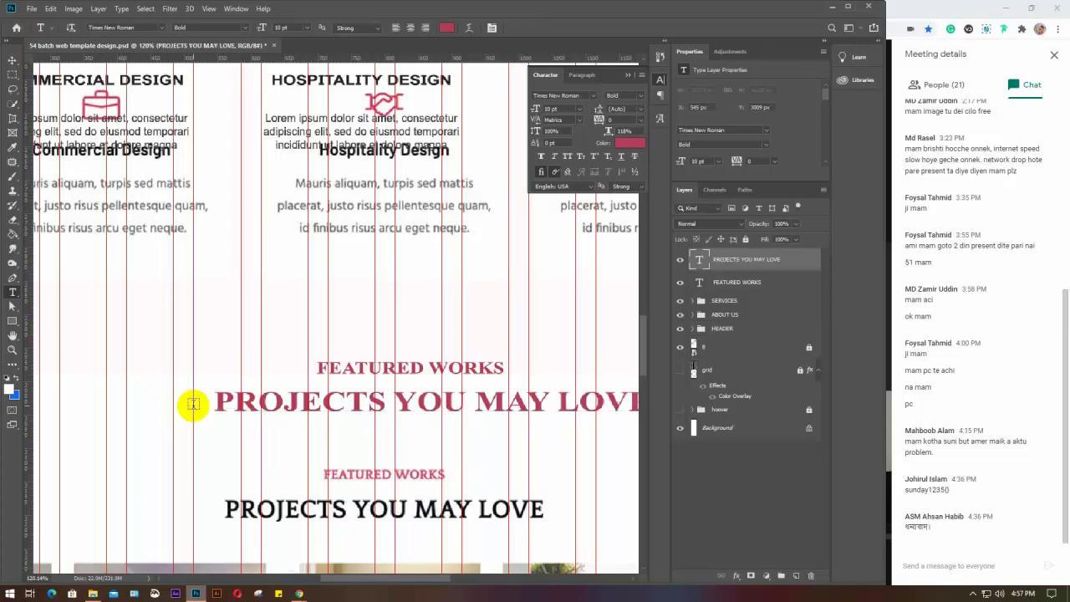
Step: Move the PROJECTS YOU MAY LOVE text beneath FEATURED WORKS and reduce its font size to 8 pt
key(v)
drag(292, 399, 260, 407)
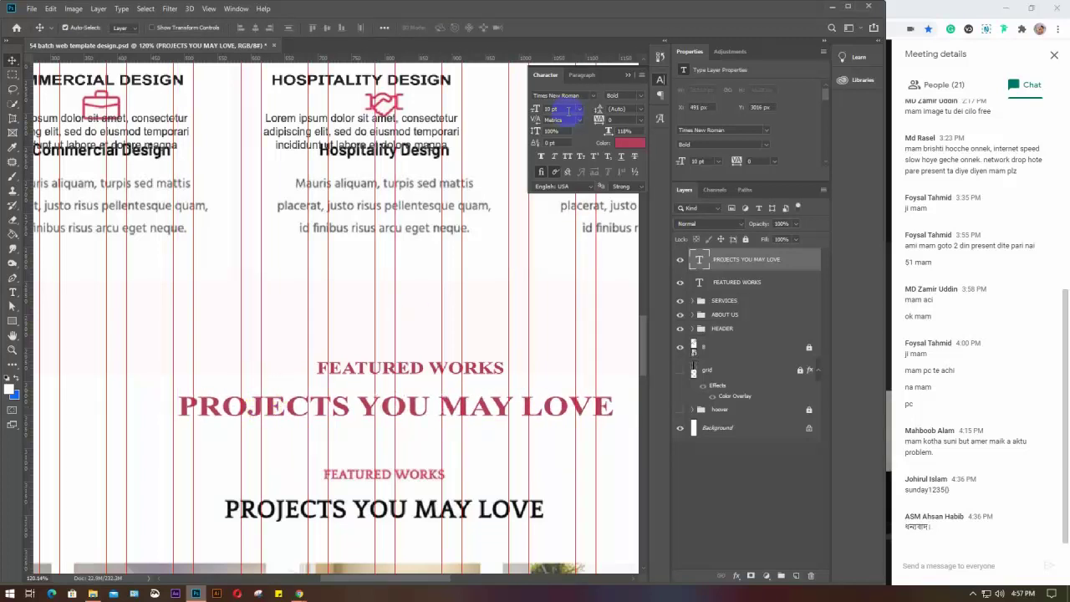
scroll(569, 111, down, 1)
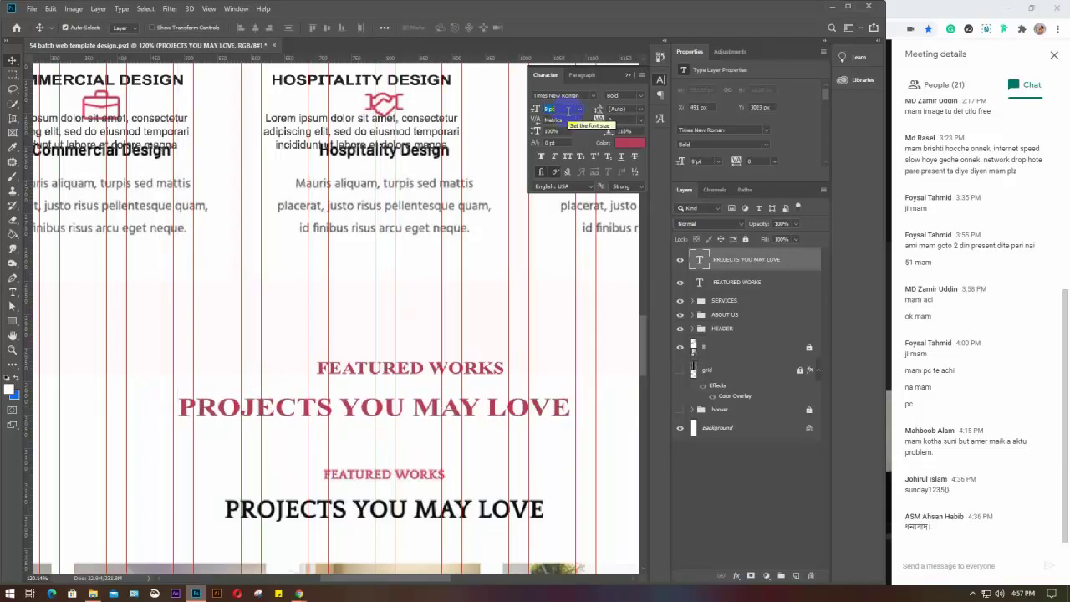
scroll(570, 114, down, 1)
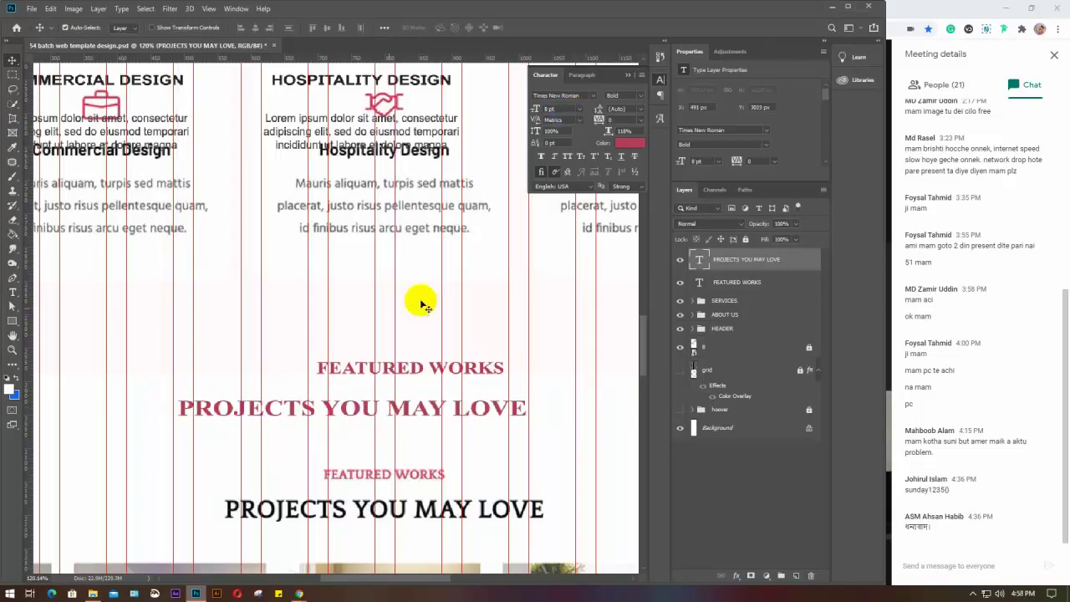
Step: Align the two new headings on their horizontal centres and move PROJECTS YOU MAY LOVE up closer to FEATURED WORKS
drag(310, 334, 412, 422)
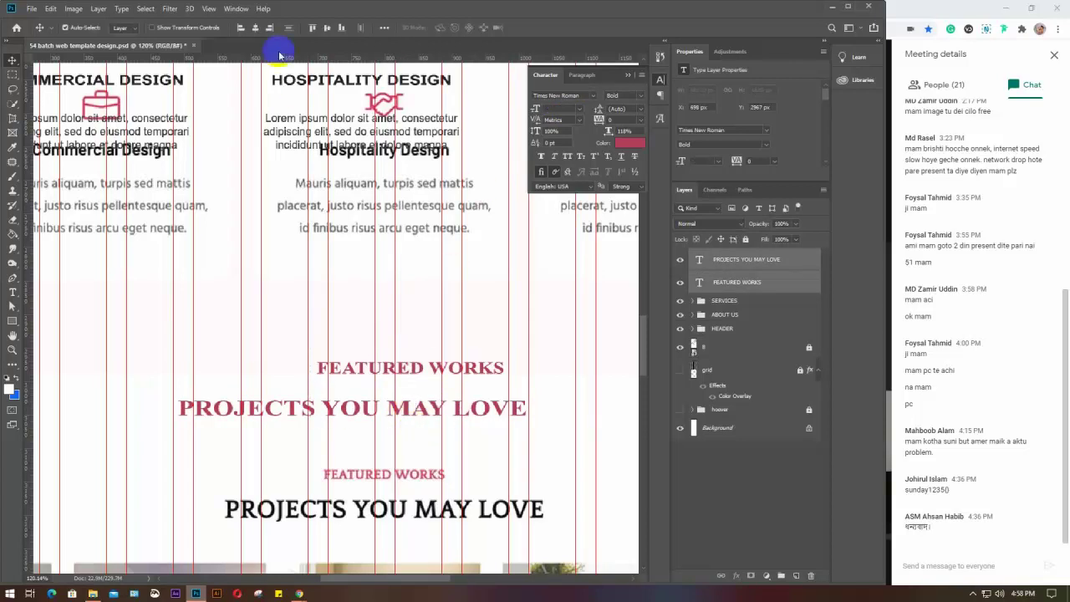
click(255, 29)
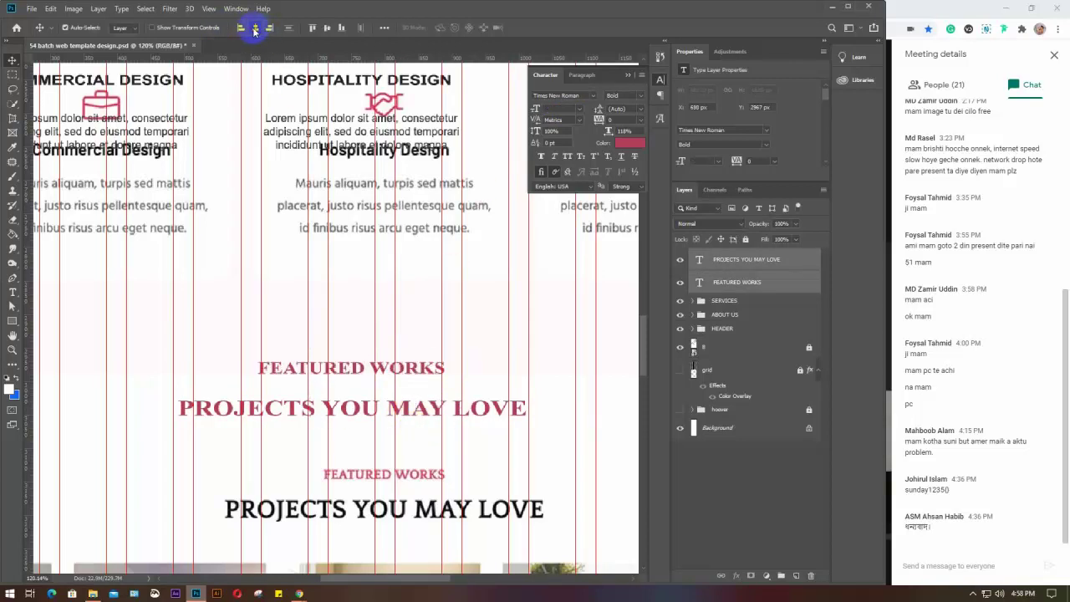
click(358, 328)
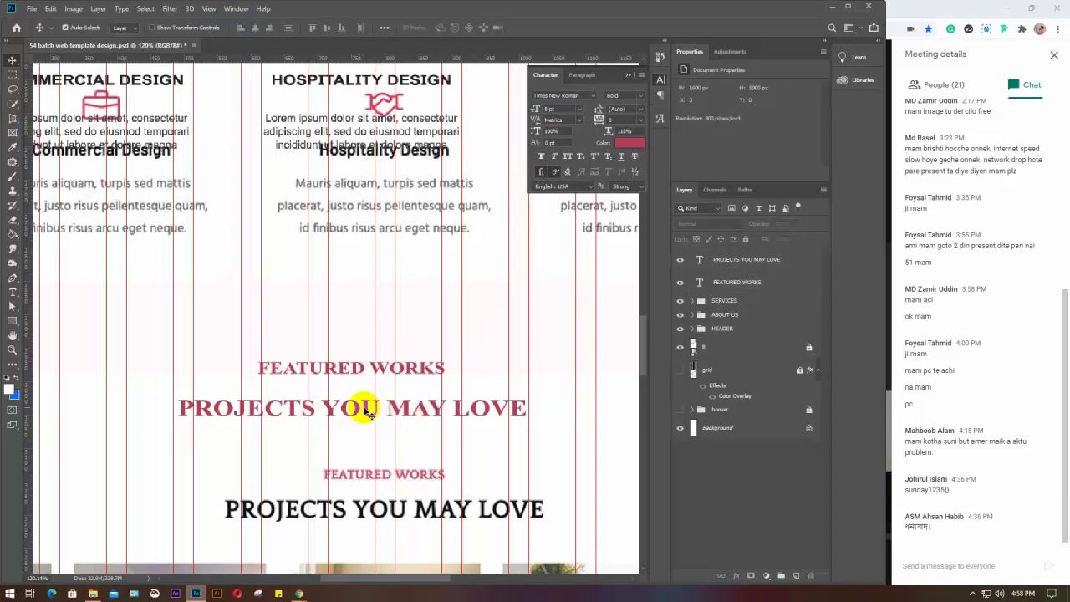
drag(369, 411, 363, 397)
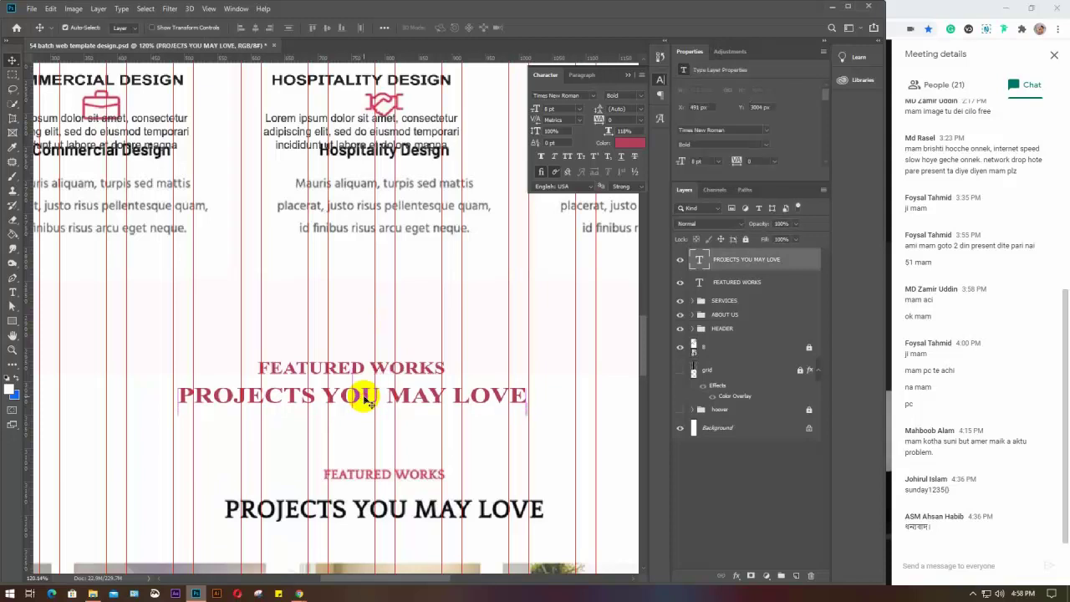
Step: Colour the PROJECTS YOU MAY LOVE text near-black 1d1d1d
click(626, 144)
drag(665, 215, 628, 320)
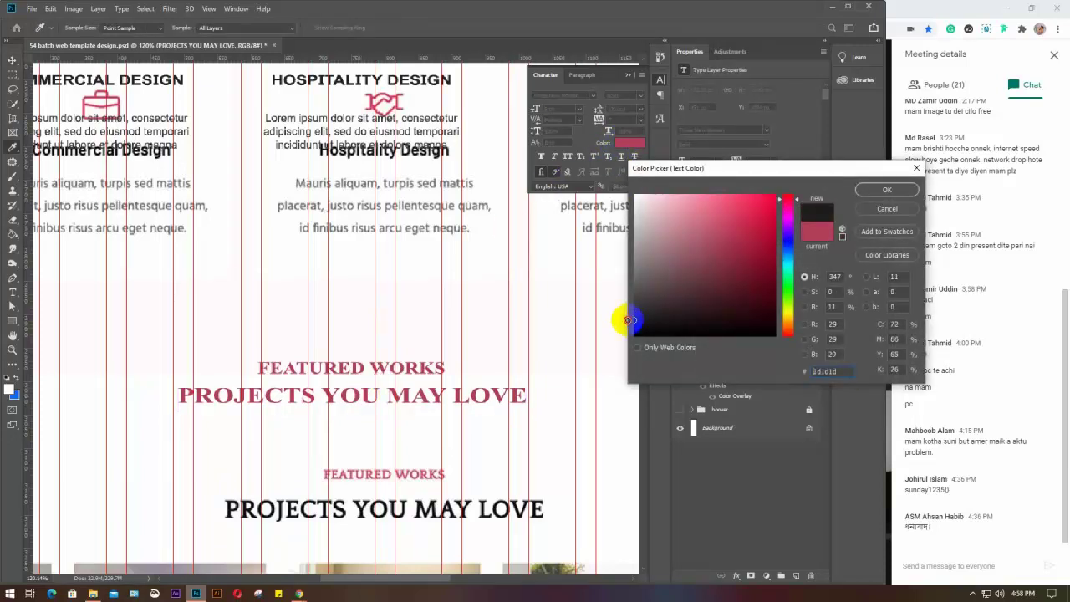
click(917, 168)
Step: Show the participant list in the Google Meet window and return to Photoshop
click(947, 86)
click(947, 86)
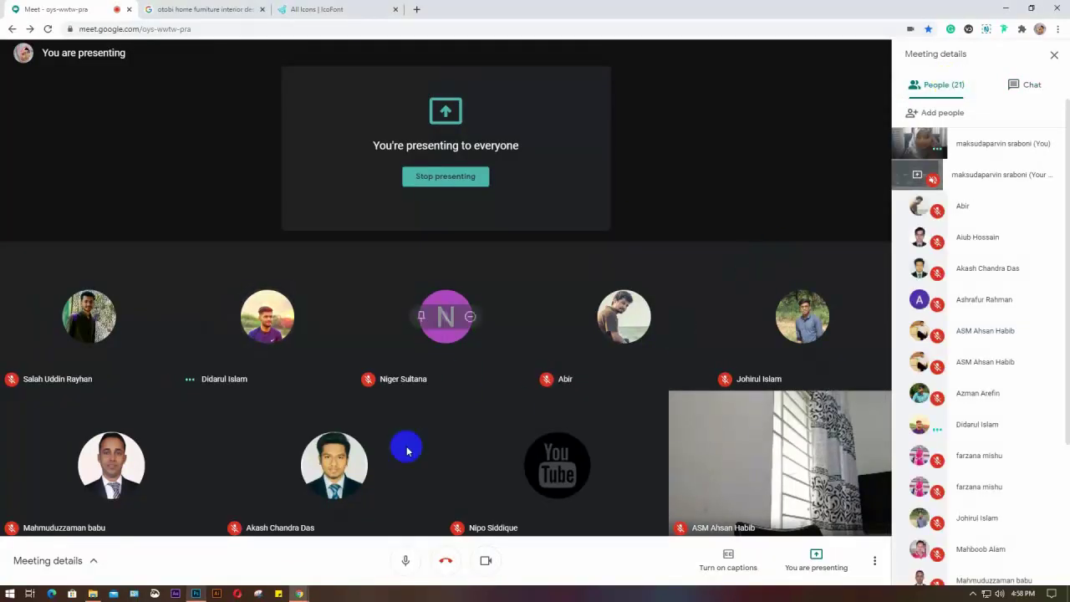
click(196, 593)
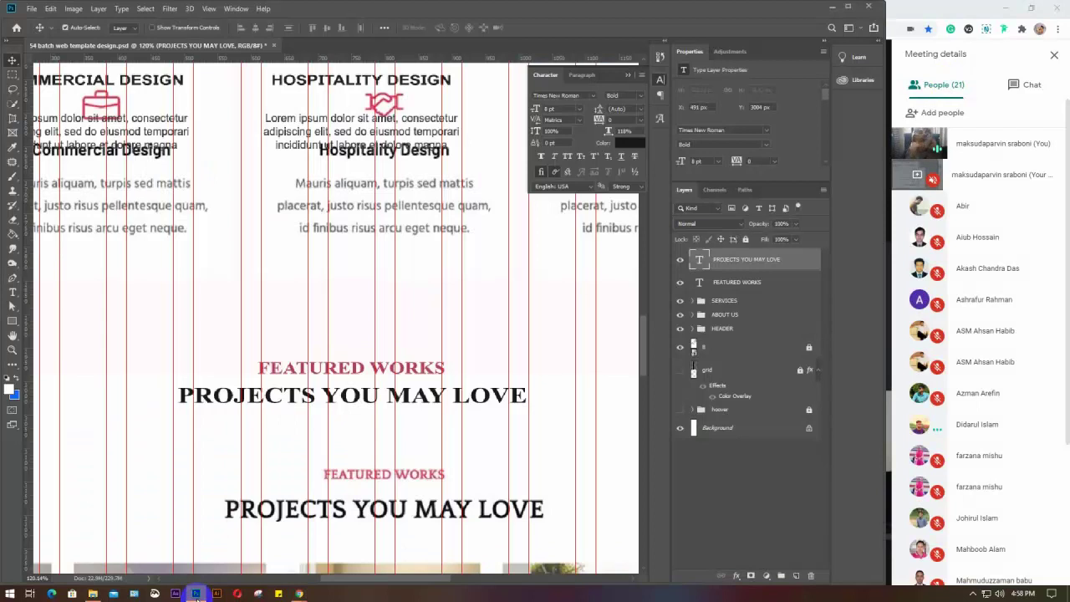
Step: Group the FEATURED WORKS and PROJECTS YOU MAY LOVE text layers and name the group FEATURED WORK
drag(242, 335, 327, 416)
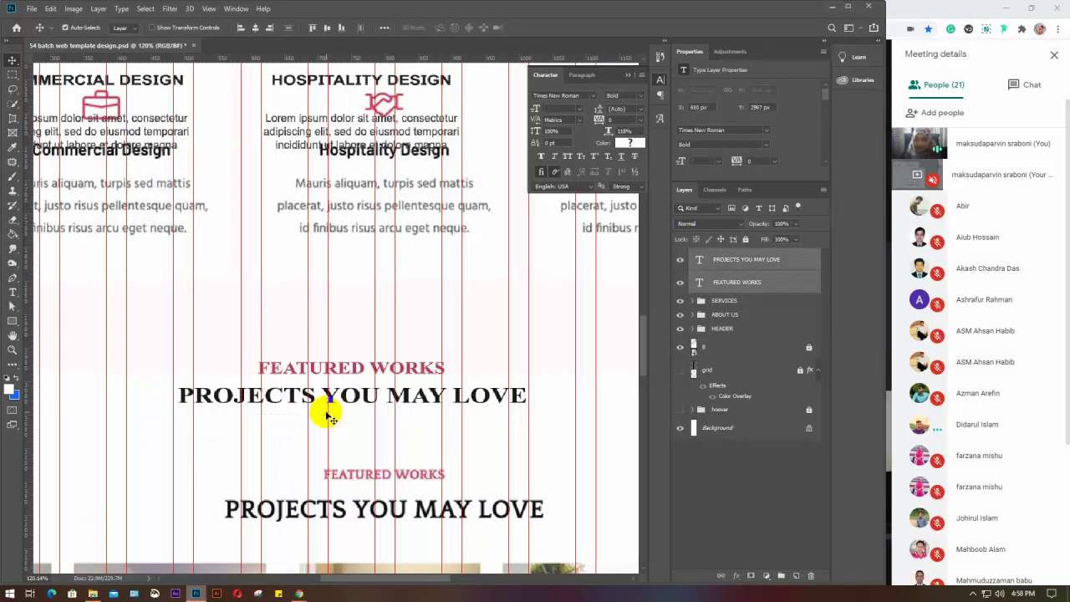
scroll(330, 416, down, 6)
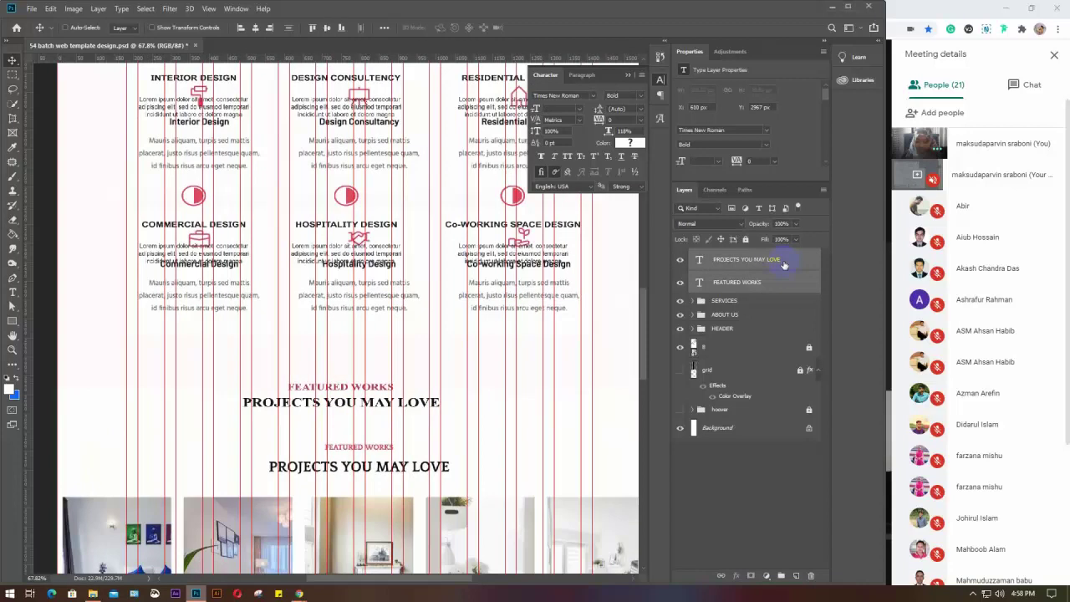
key(ctrl+g)
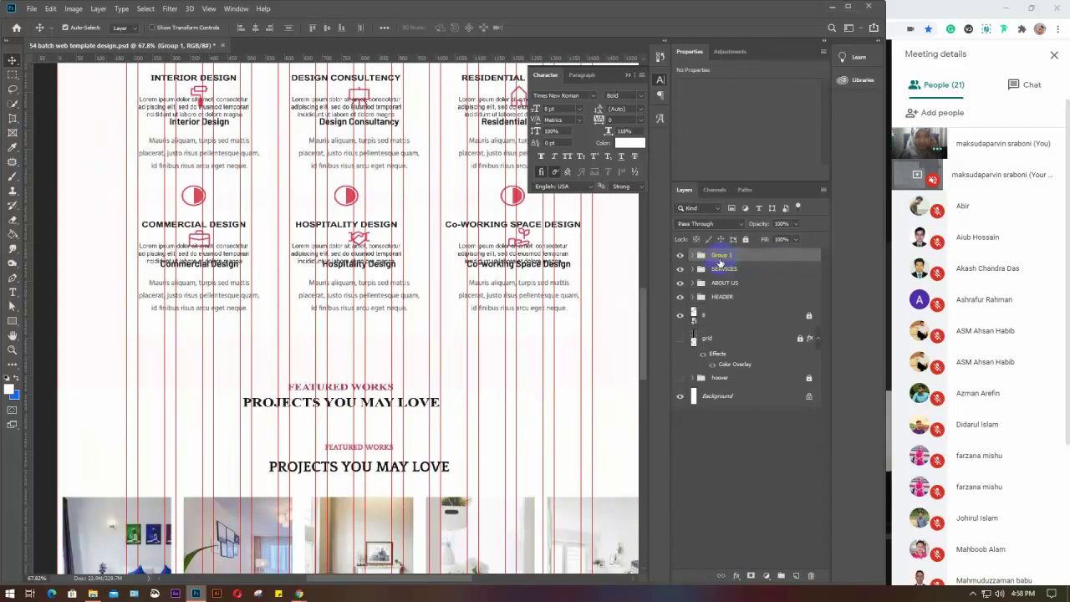
double_click(720, 258)
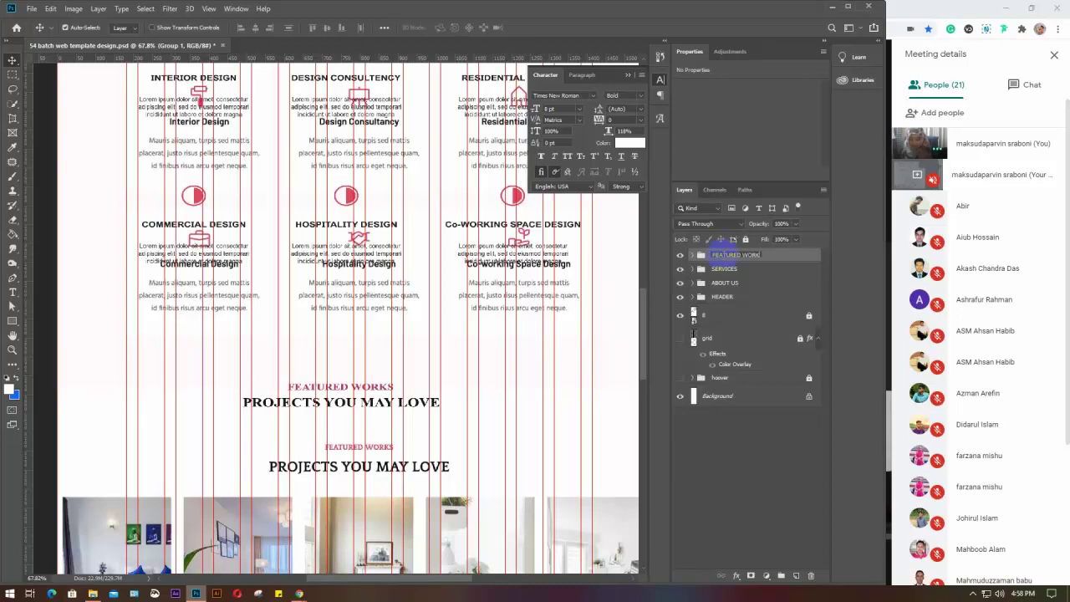
key(Return)
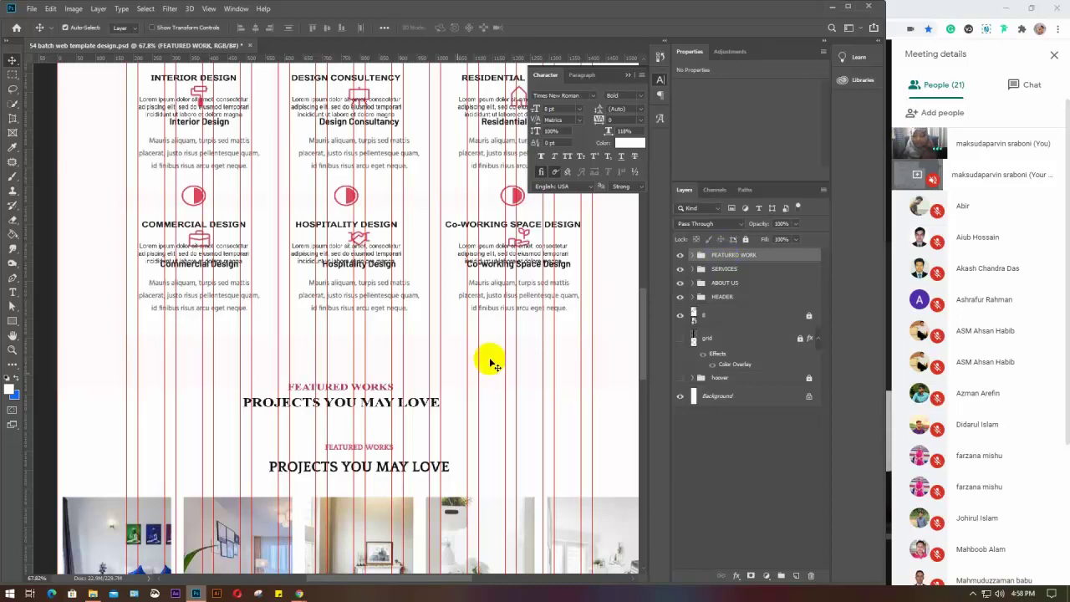
Step: Switch to the Google image results in Chrome, open the Navana Furniture Limited bedroom picture and copy it
scroll(421, 384, down, 2)
scroll(423, 387, down, 4)
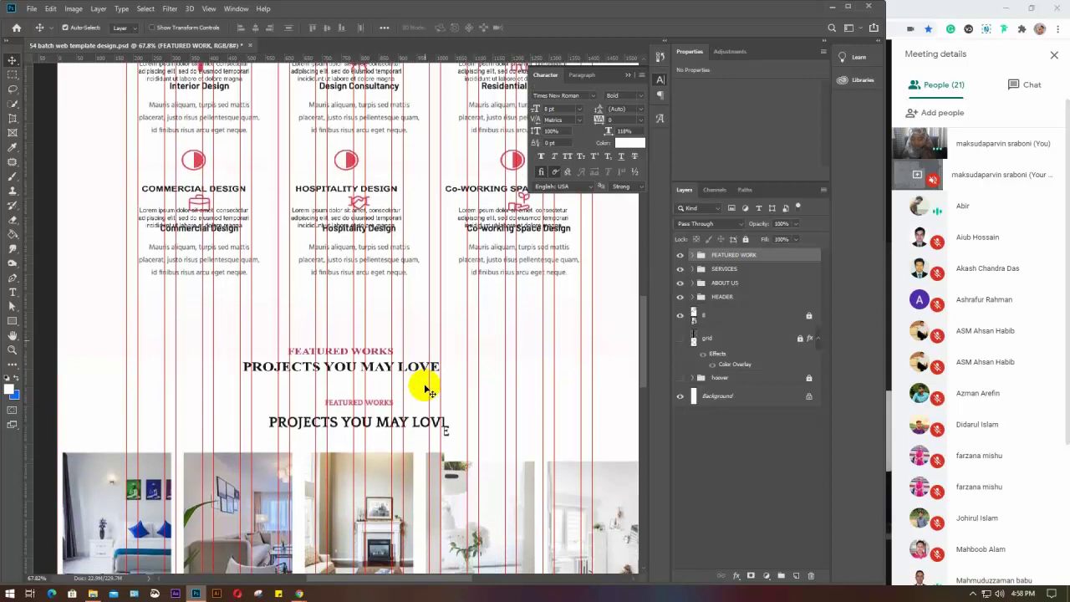
scroll(423, 387, down, 3)
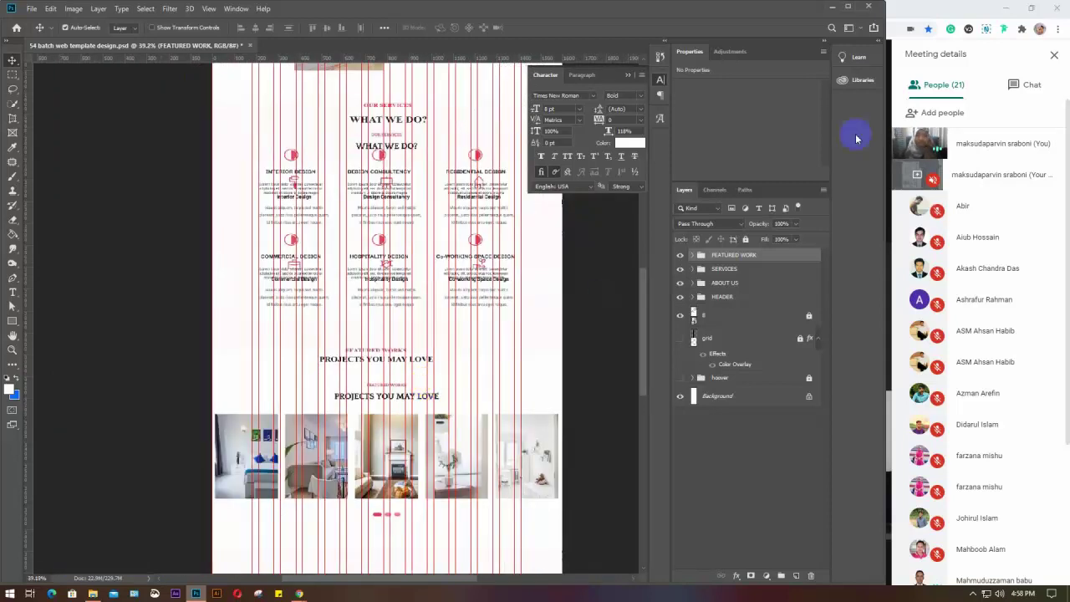
click(911, 15)
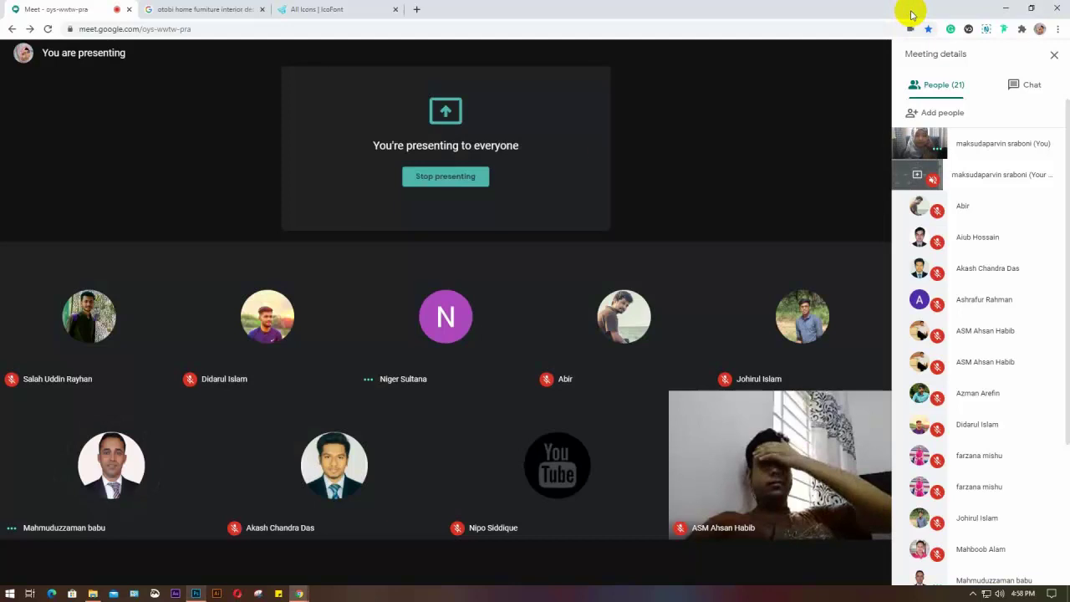
click(205, 10)
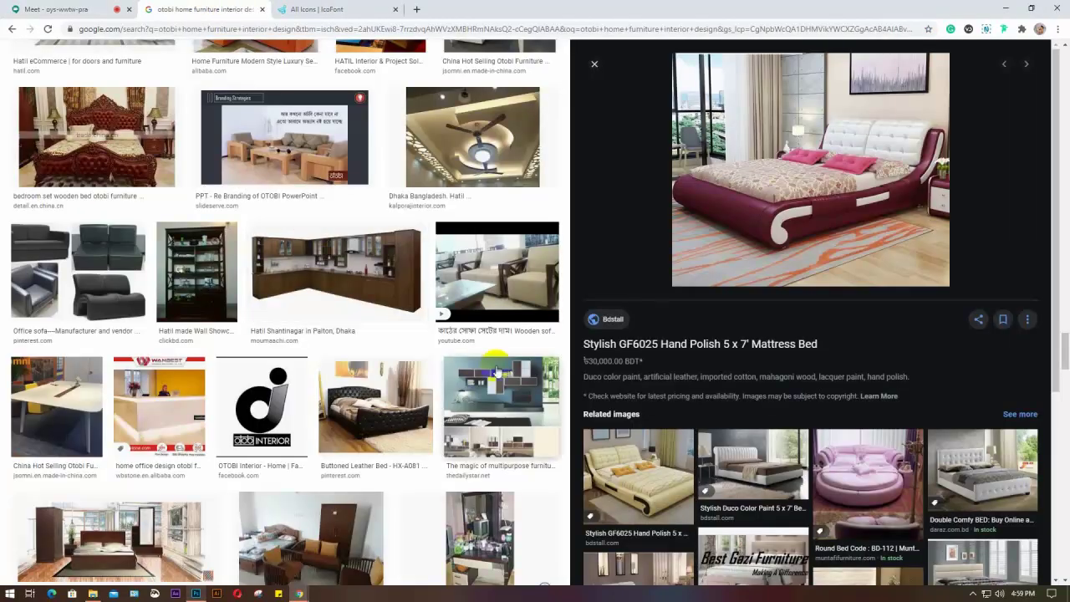
scroll(327, 306, down, 2)
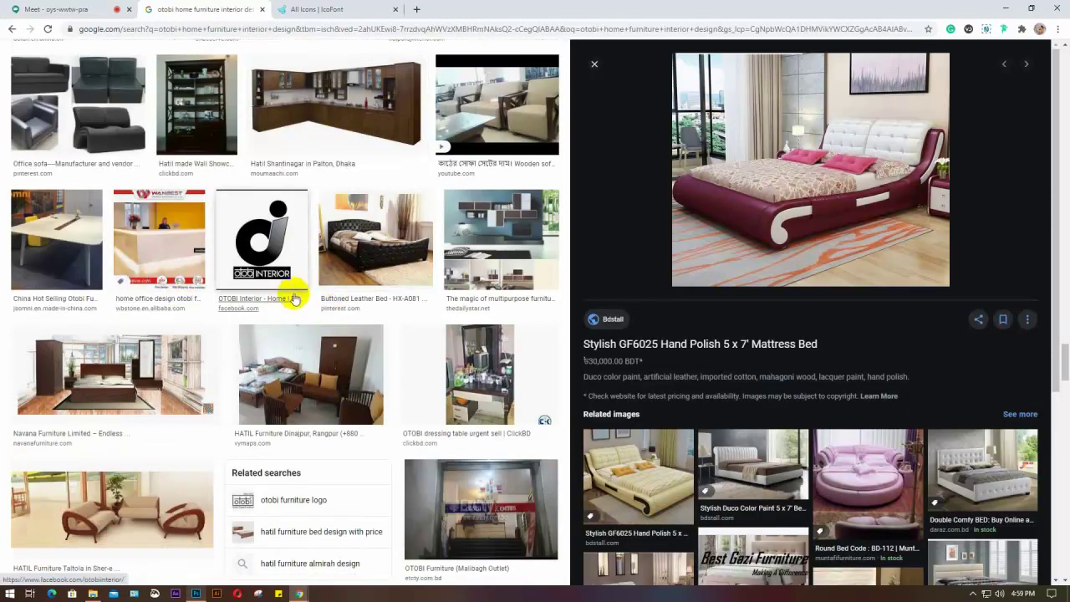
scroll(292, 293, down, 1)
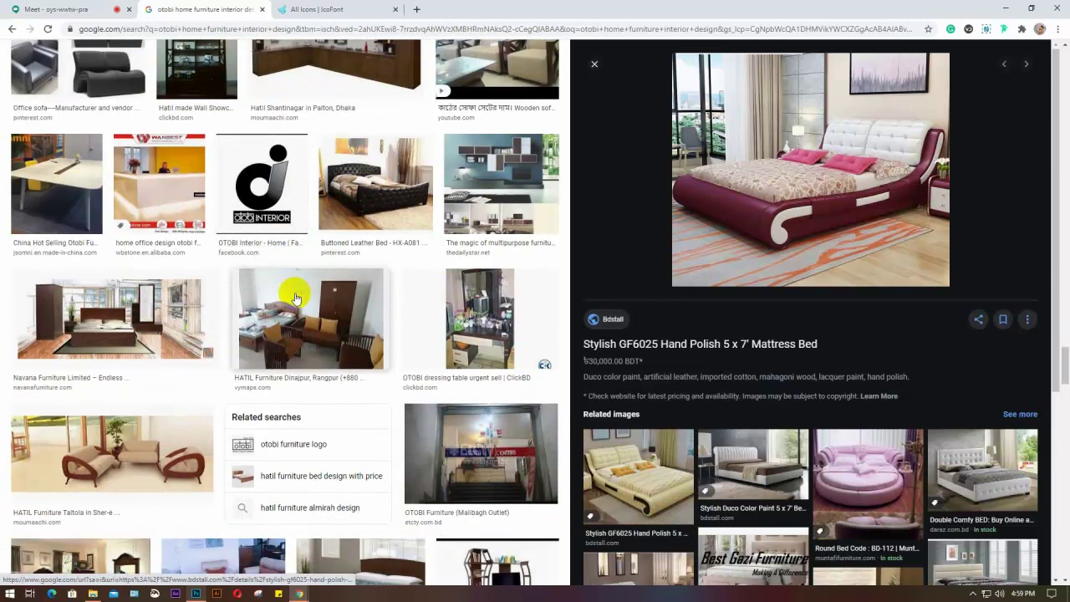
click(86, 315)
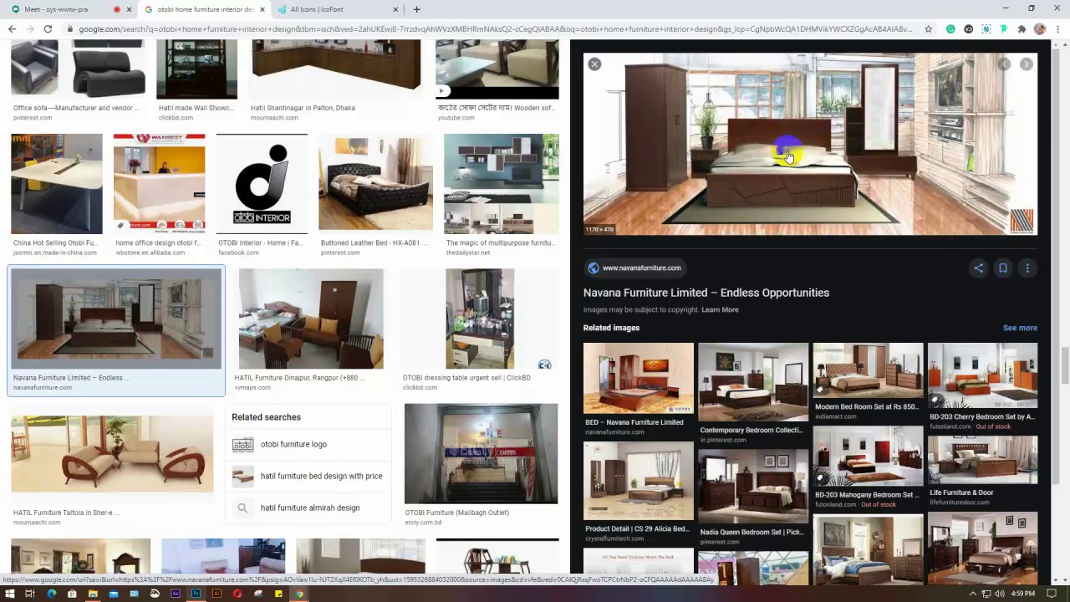
right_click(773, 128)
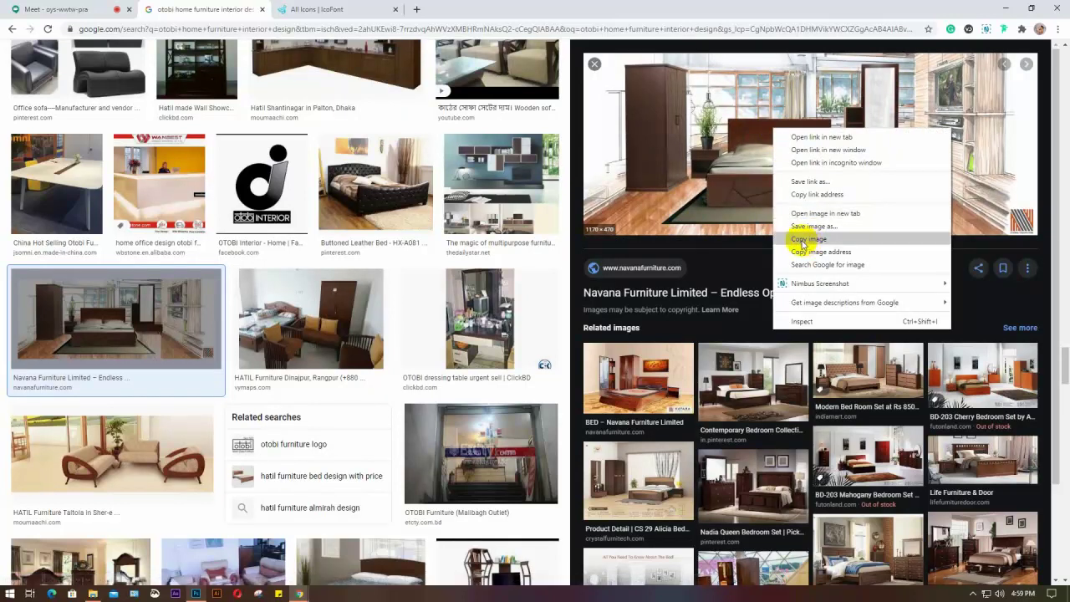
click(346, 353)
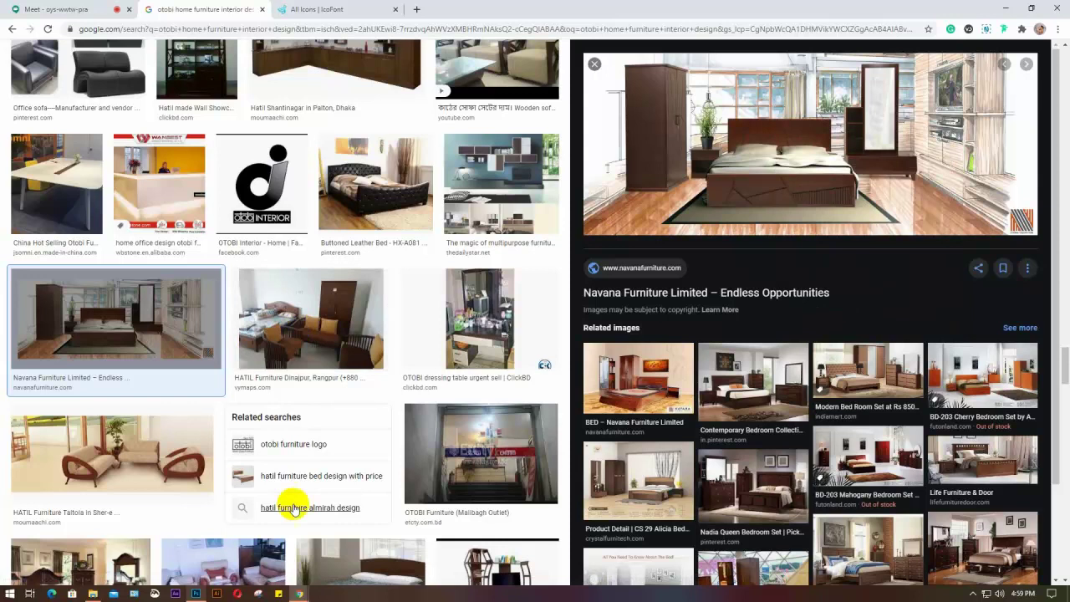
Step: Paste the bedroom picture into the Photoshop template, scaled to about 52.5% and placed over the first two reference project photos
click(195, 593)
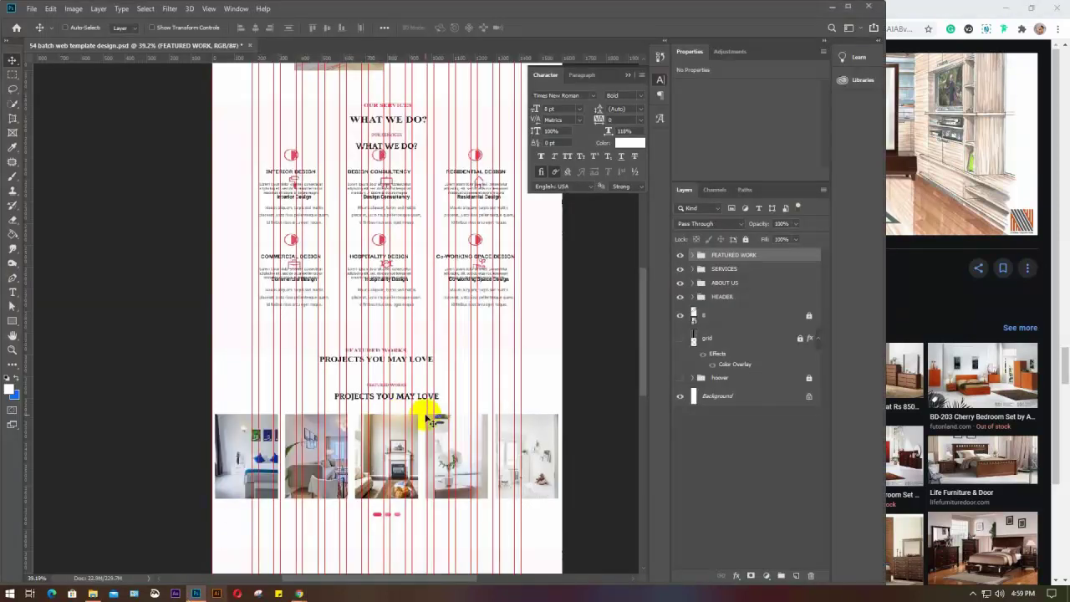
key(ctrl+v)
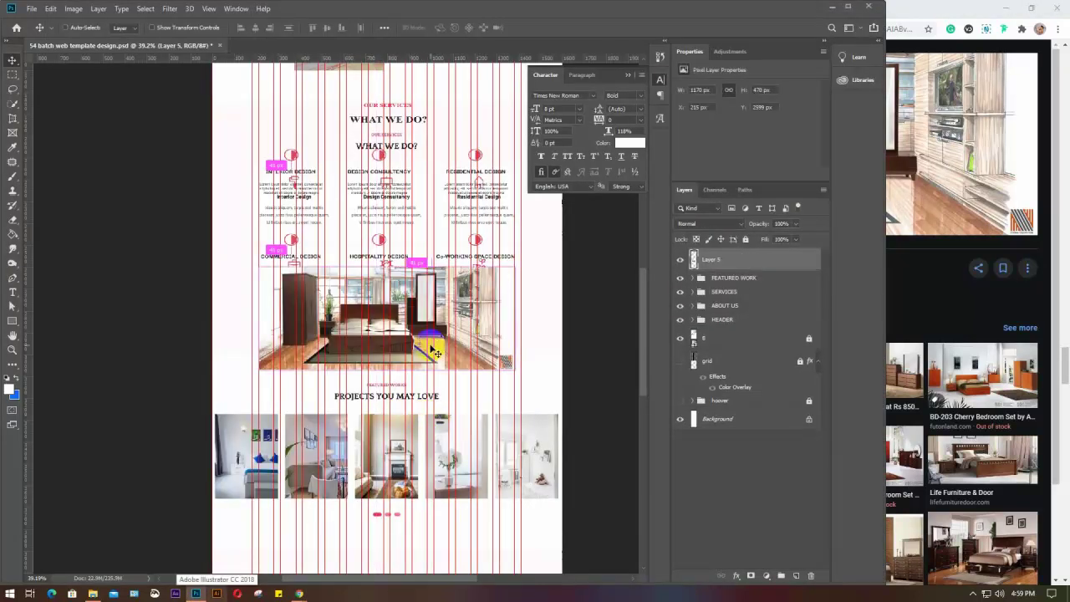
key(ctrl+t)
drag(513, 369, 343, 474)
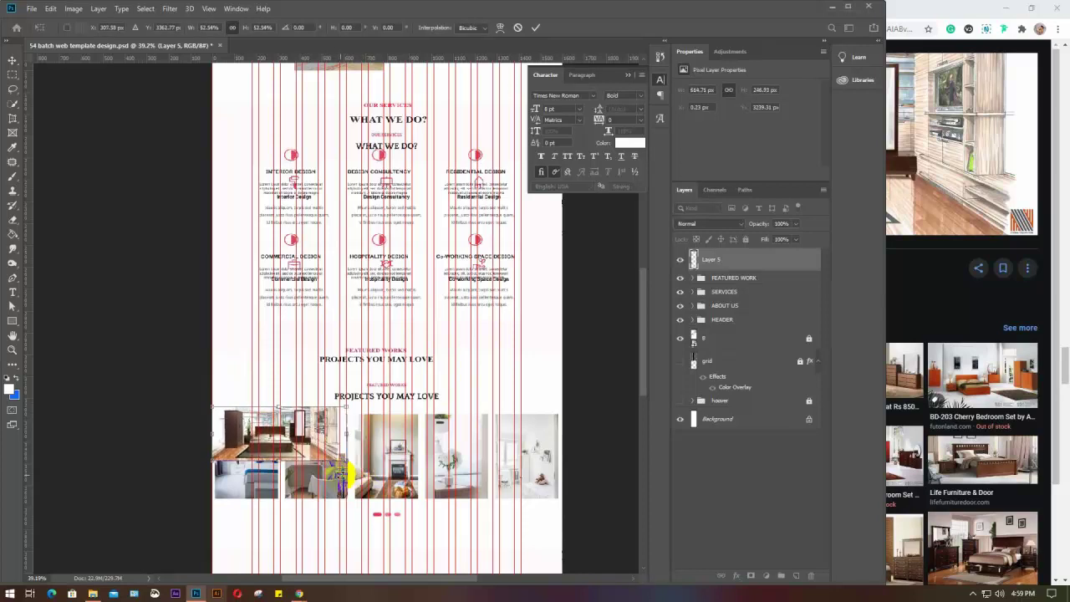
key(Return)
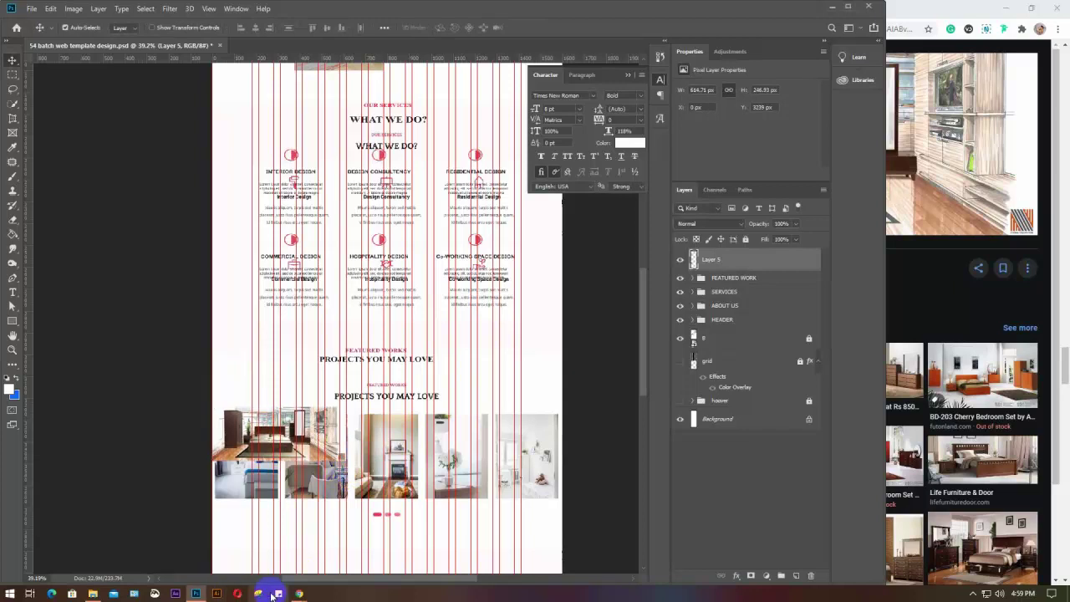
Step: Switch to Chrome, copy the HATIL Furniture Taltola sofa set image and paste it into the Photoshop web template
mouse_move(303, 595)
click(263, 555)
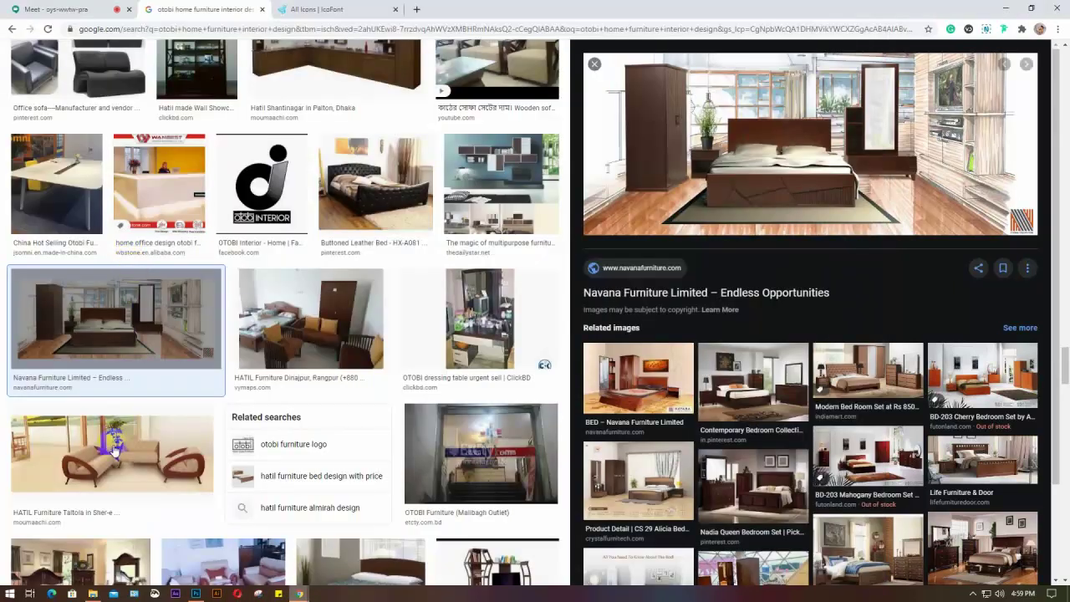
click(114, 452)
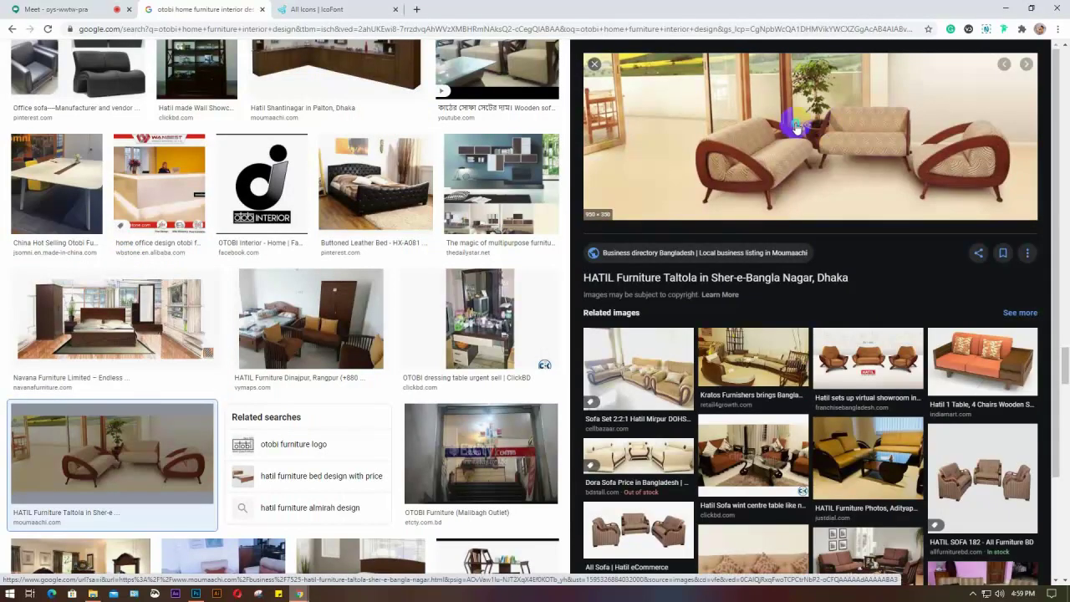
right_click(795, 126)
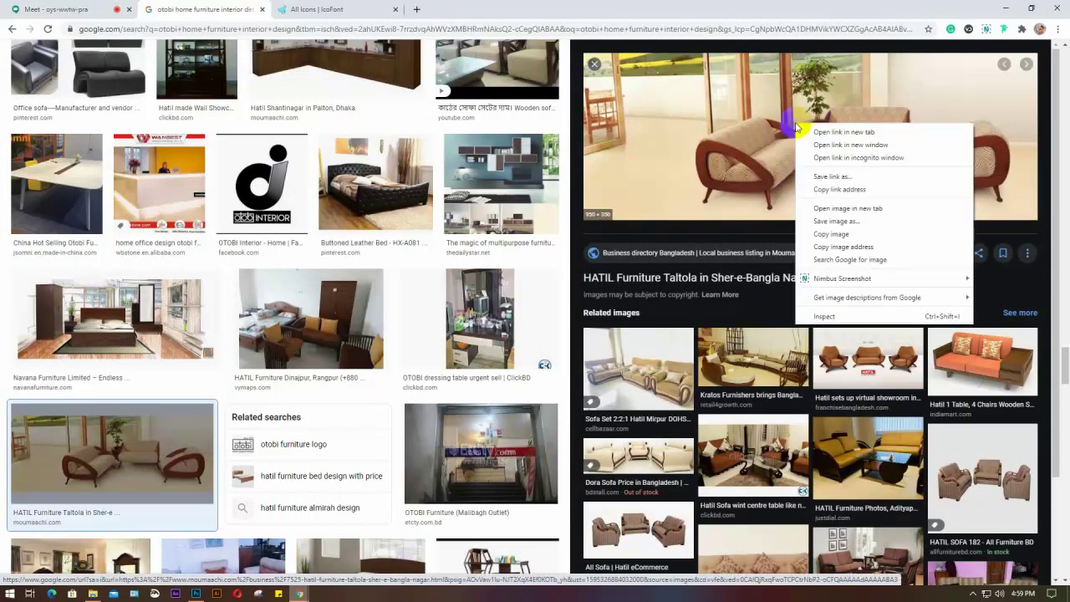
click(836, 235)
click(198, 593)
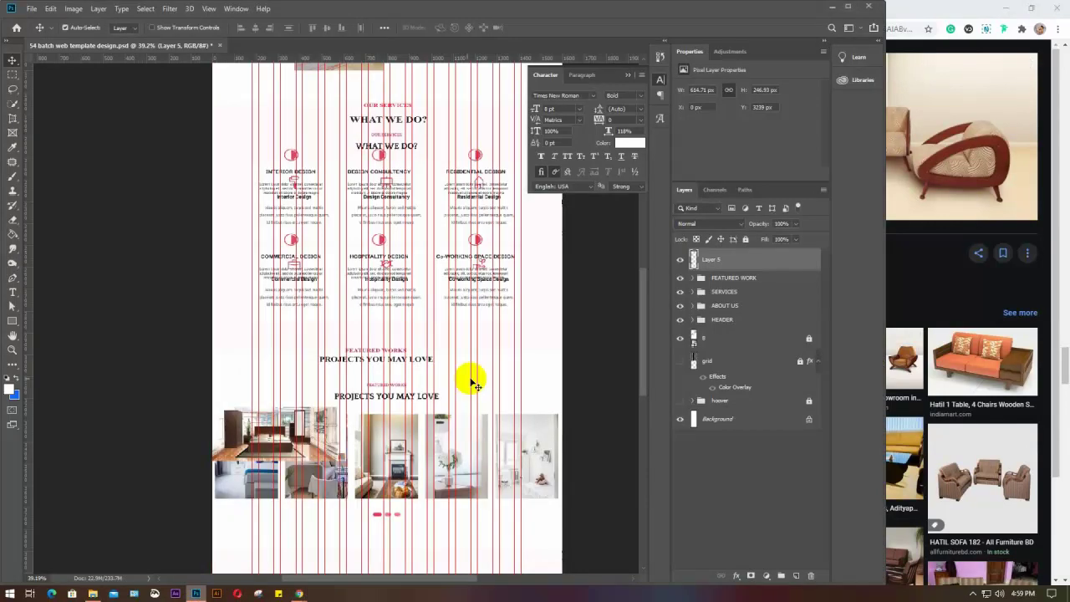
key(ctrl+v)
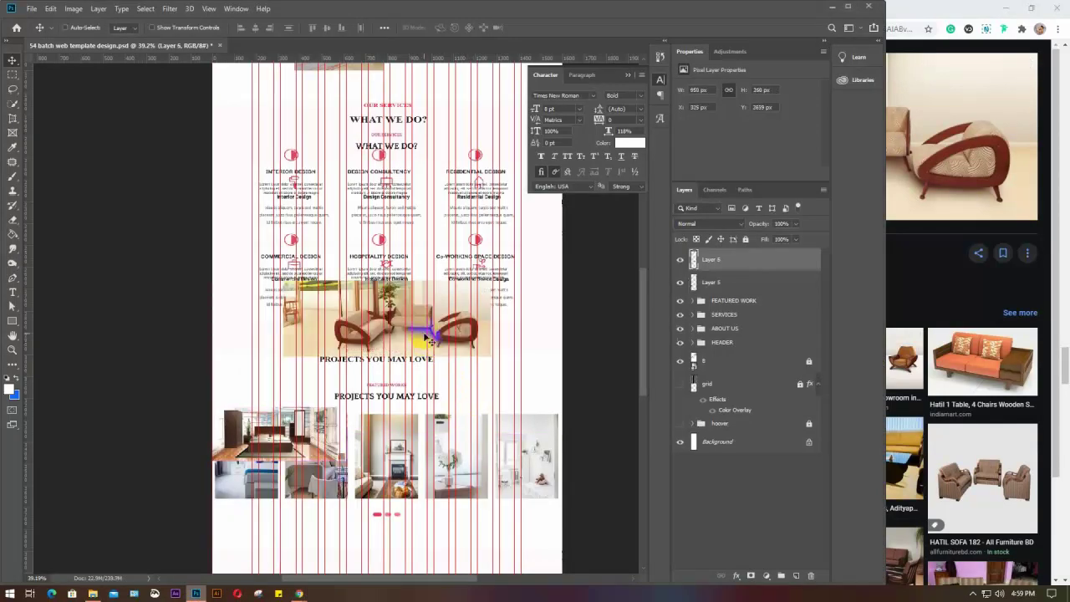
Step: Scale the sofa set image proportionally to about 70% and place it directly beside the bedroom image in the featured works row
key(ctrl+t)
drag(426, 337, 473, 449)
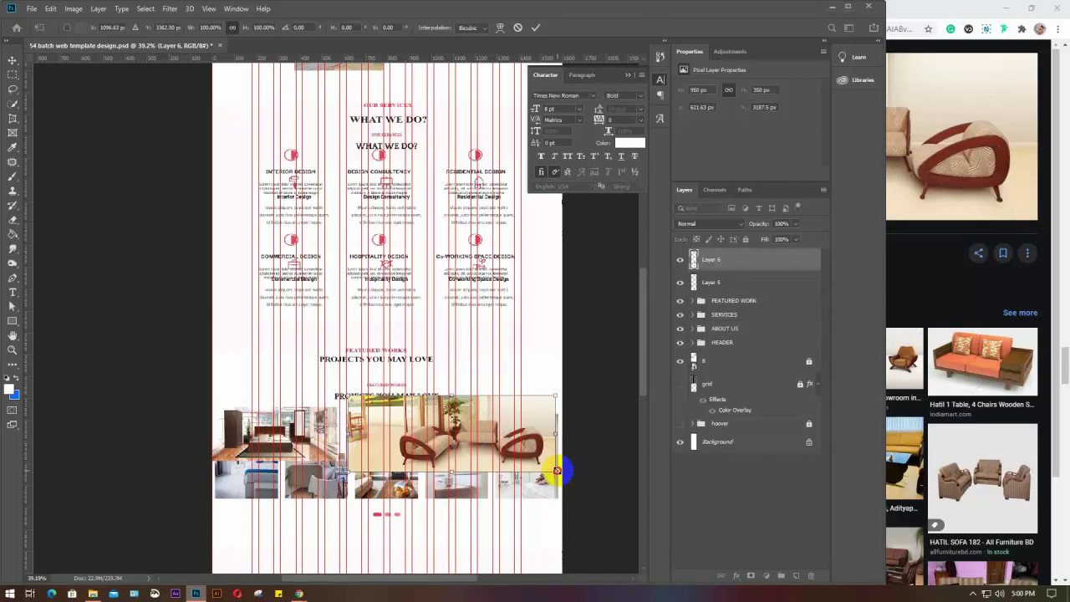
drag(557, 470, 513, 455)
drag(400, 423, 400, 438)
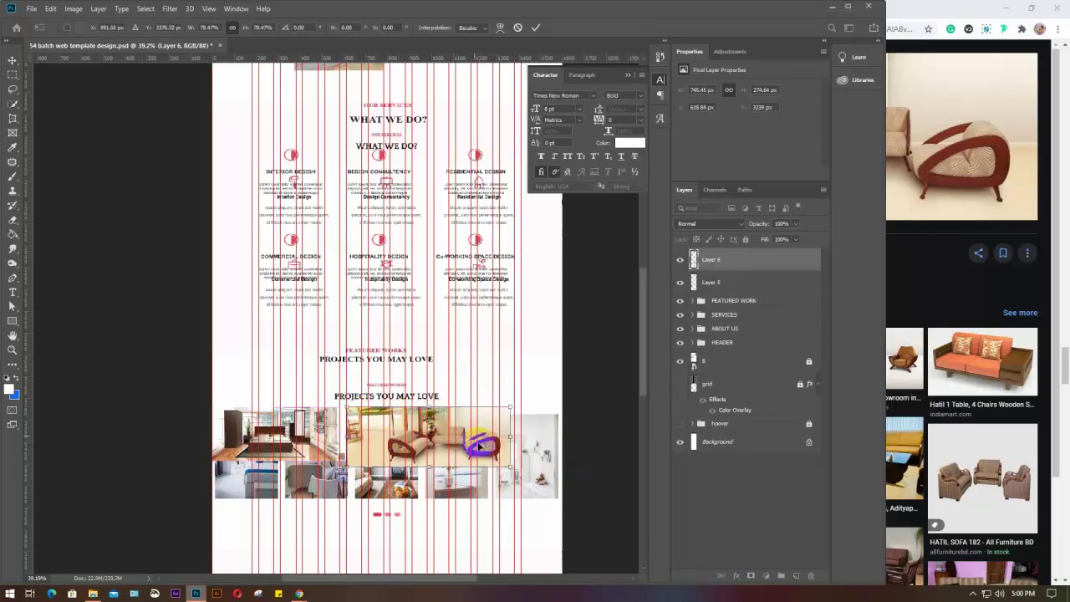
drag(508, 464, 497, 448)
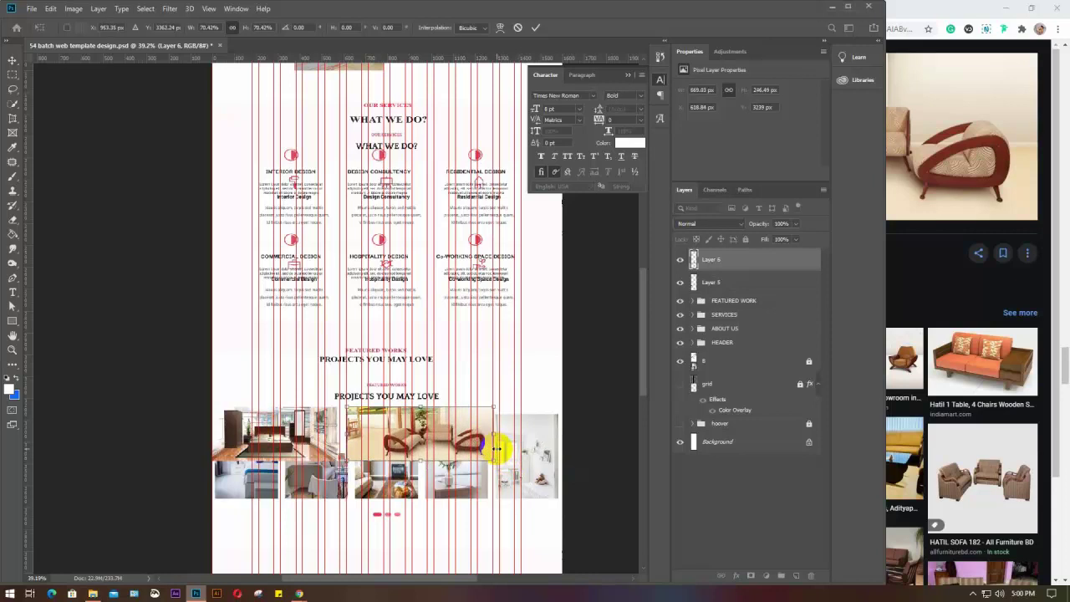
key(Return)
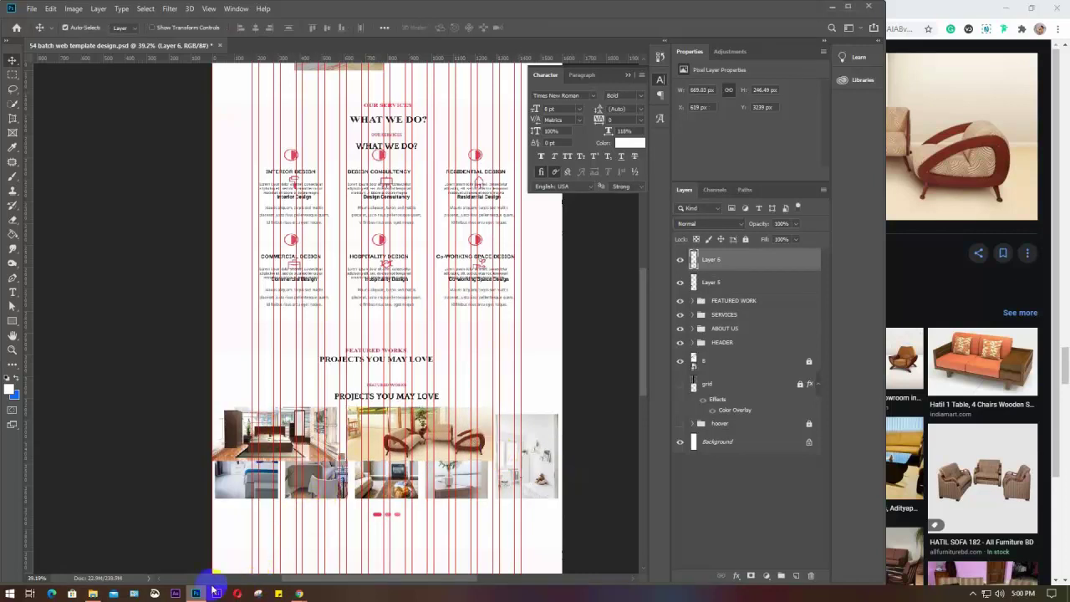
Step: Switch to Chrome, find the "Kitchen Cabinet Design Price In Bangladesh" image among the results and copy it
click(937, 18)
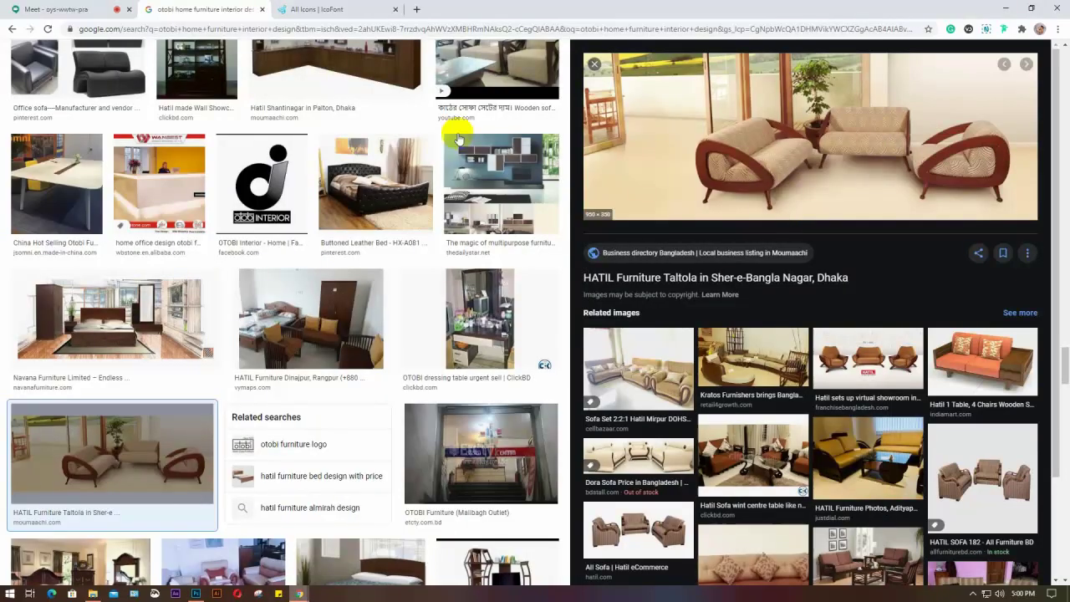
scroll(151, 273, down, 4)
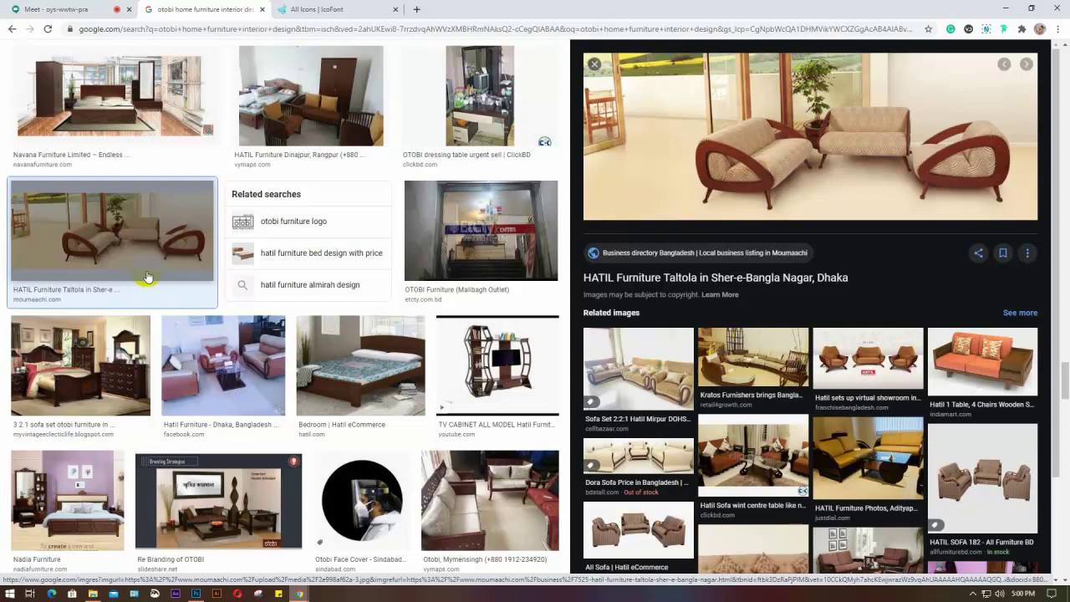
scroll(147, 276, down, 2)
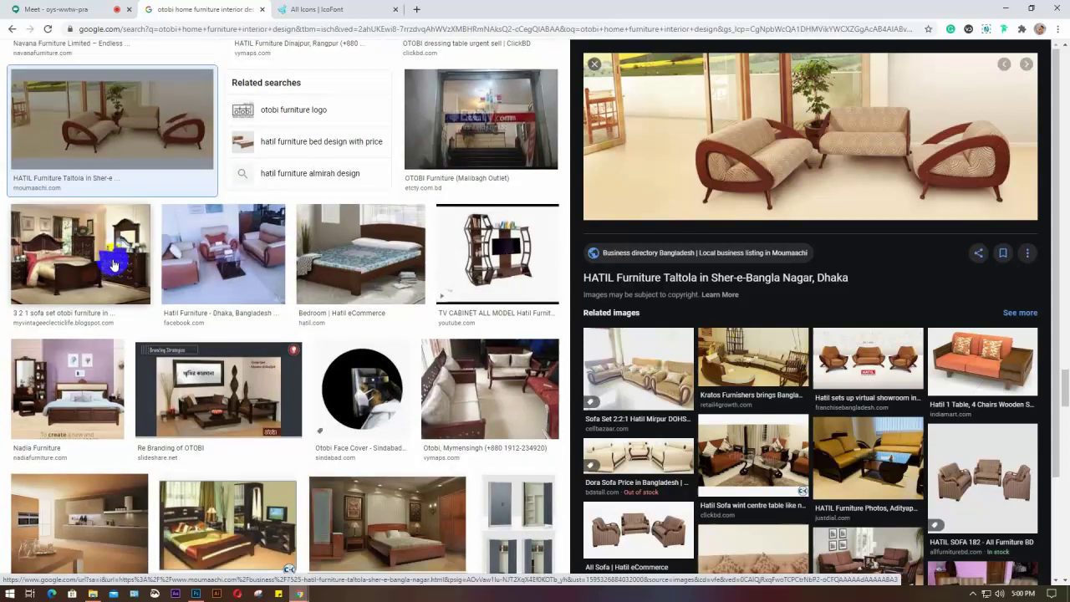
scroll(115, 264, down, 3)
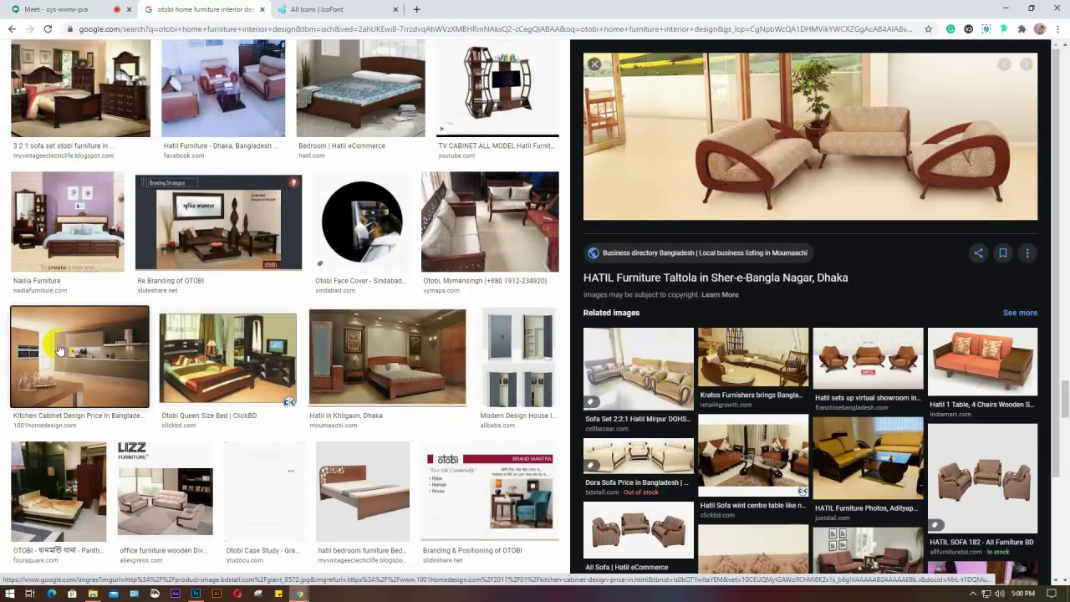
click(58, 349)
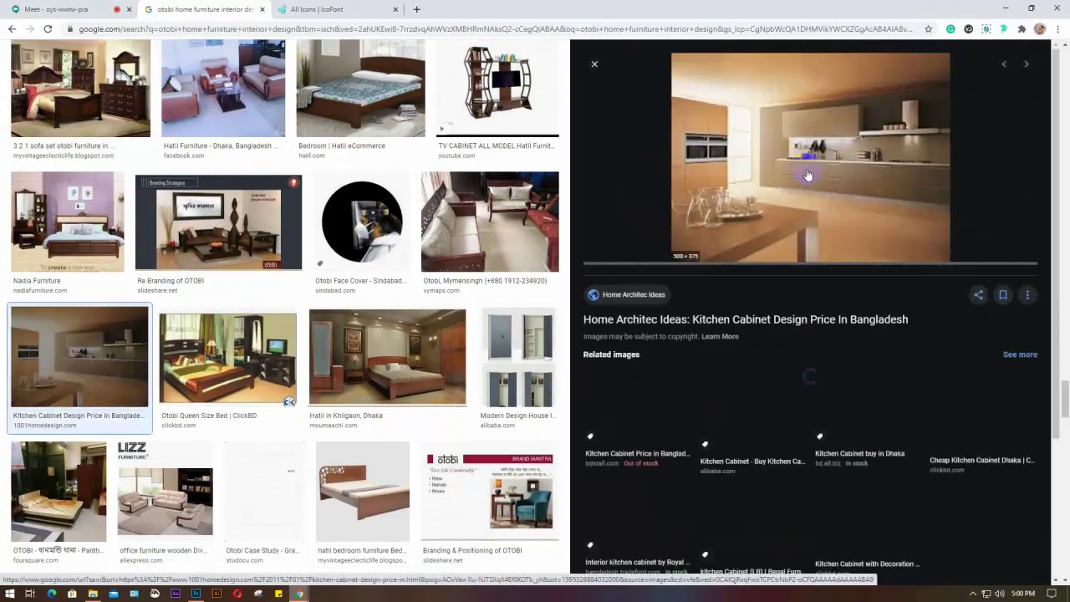
right_click(798, 148)
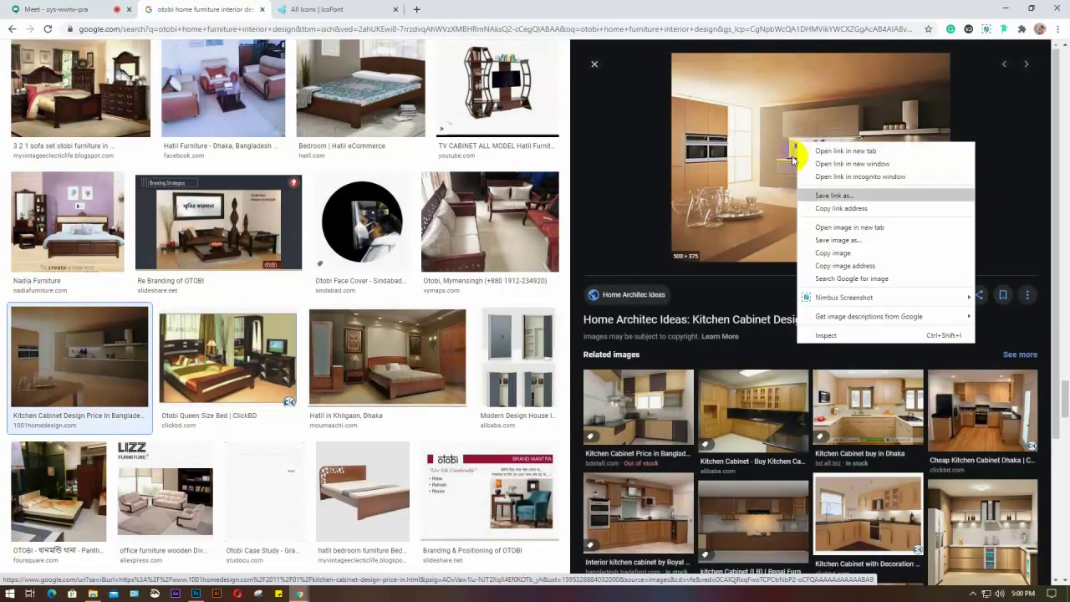
click(841, 254)
Step: Close the 1001homedesign.com page and paste the kitchen image into the Photoshop web template
click(469, 401)
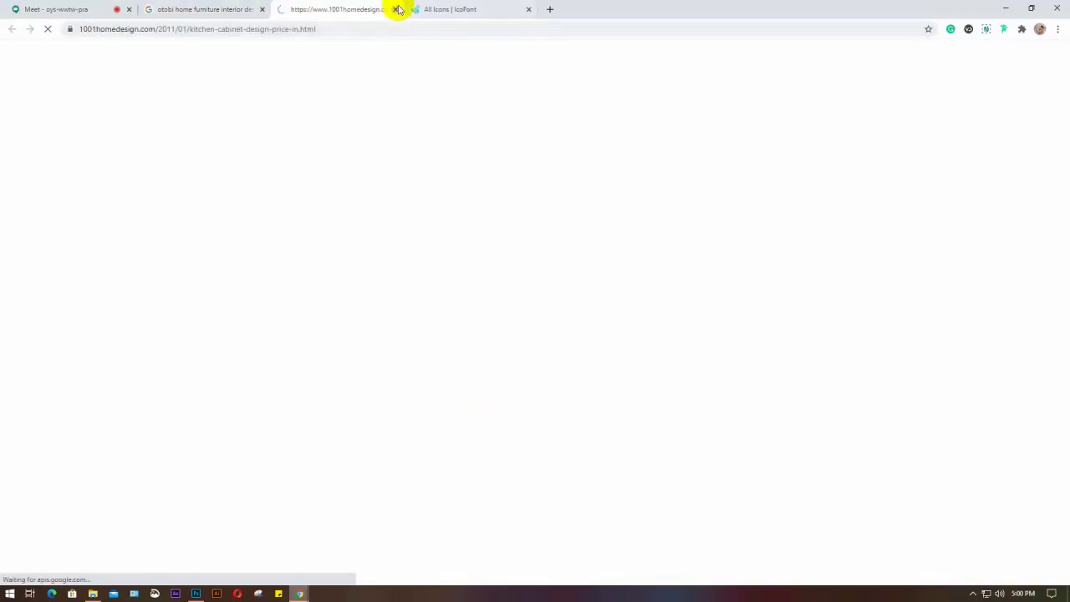
click(395, 9)
click(196, 593)
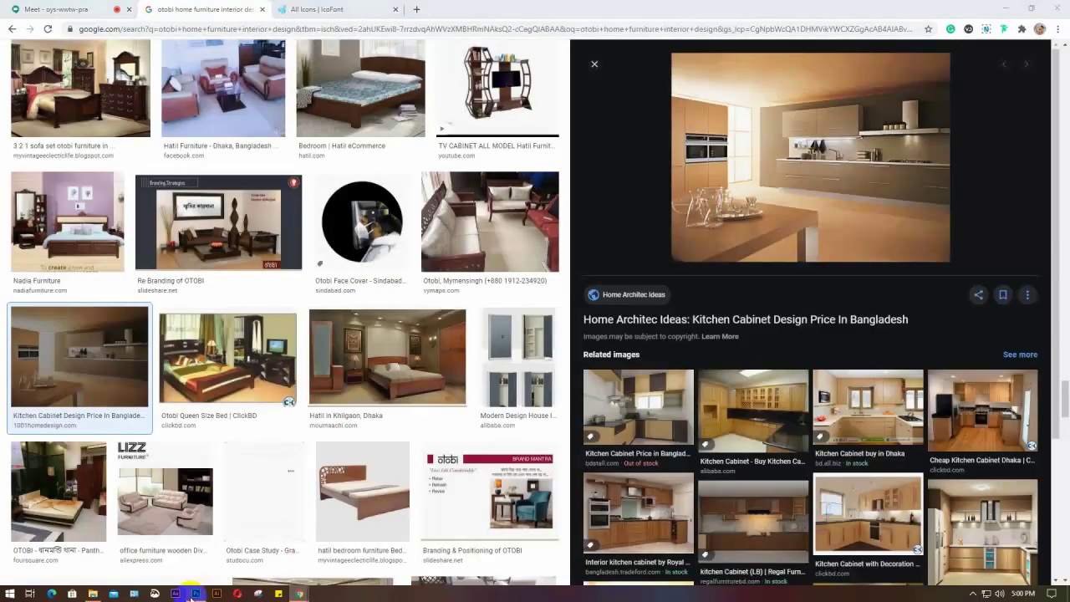
key(ctrl+v)
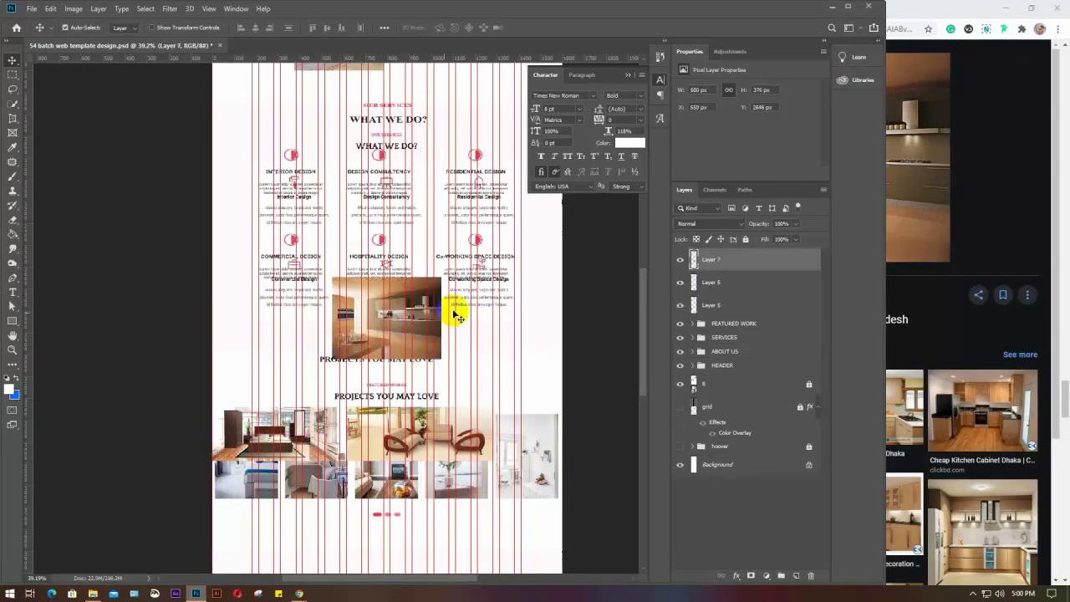
Step: Switch to Chrome and look through further furniture image results, previewing the OTOBI "Tea Table with Chair" picture
click(902, 20)
scroll(340, 292, down, 2)
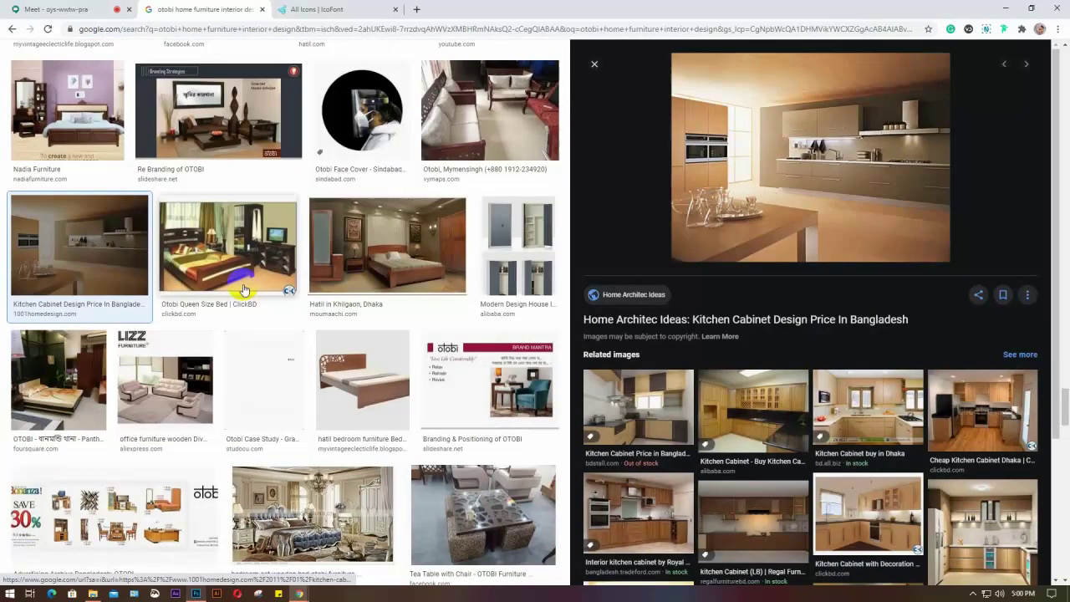
scroll(244, 285, down, 2)
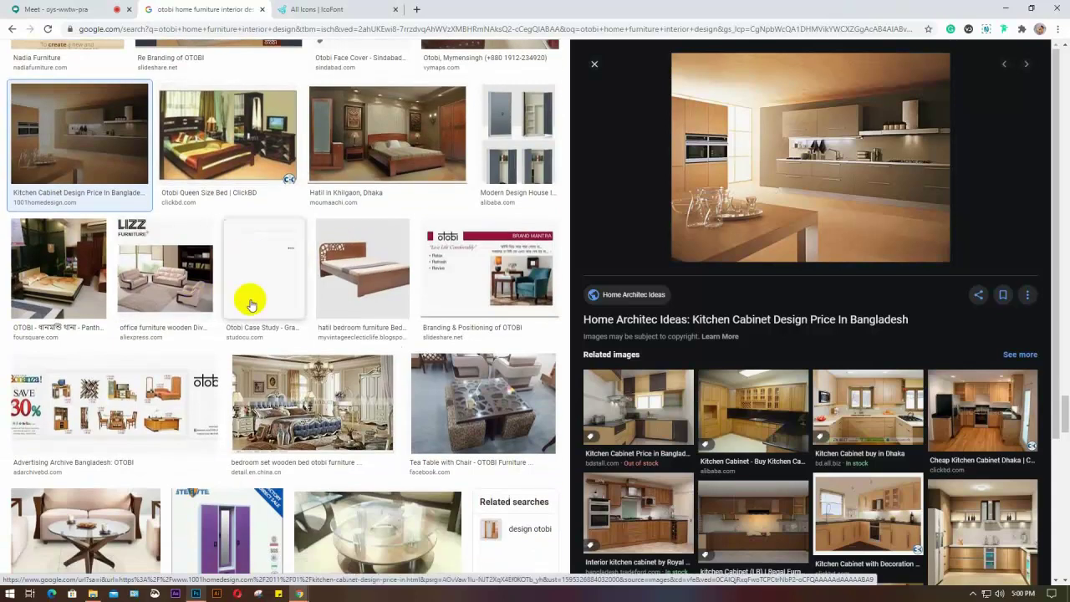
click(483, 409)
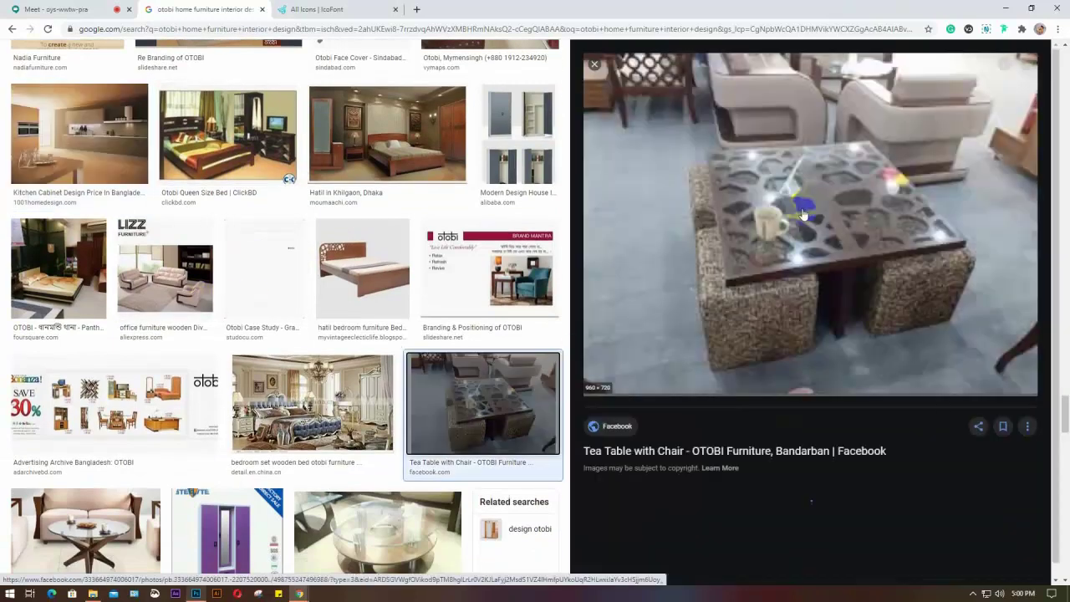
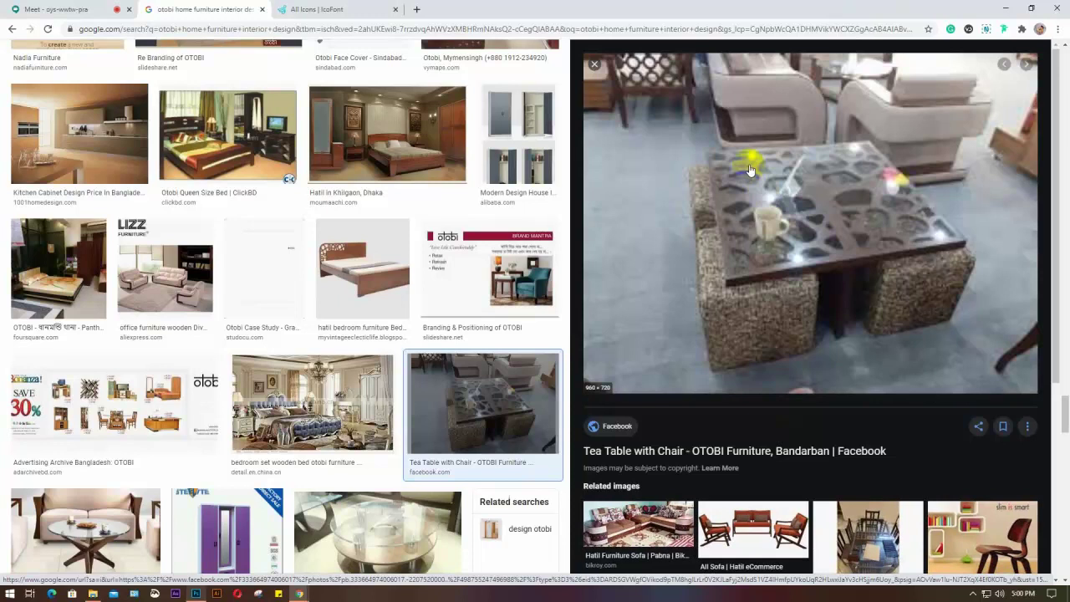
scroll(750, 170, down, 2)
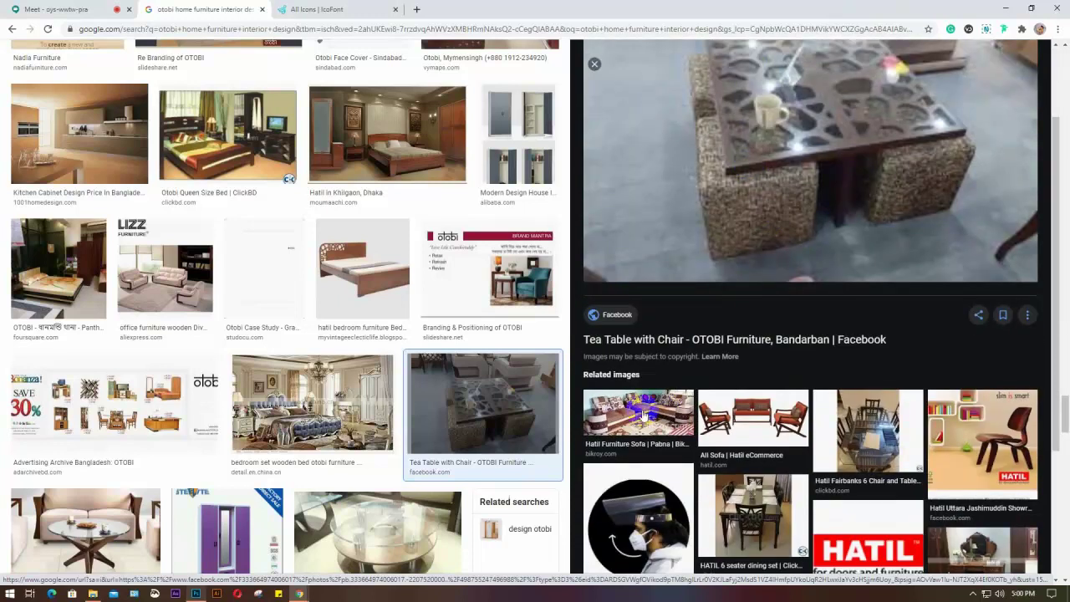
scroll(643, 412, down, 2)
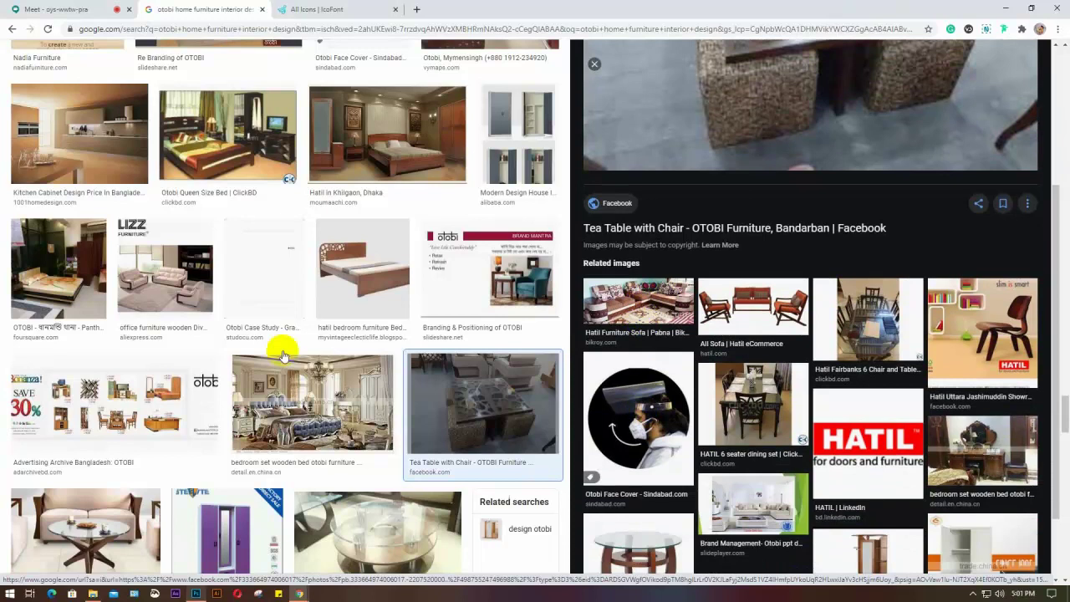
scroll(163, 468, down, 2)
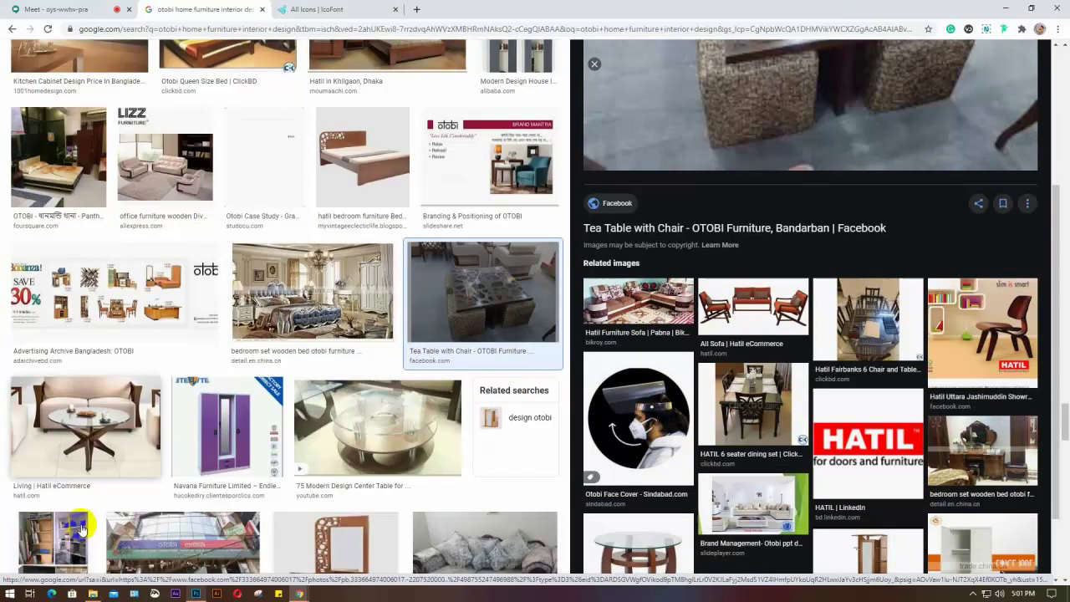
Step: Copy the "Living | Hatil eCommerce" image of the sofa and glass table and paste it into the Photoshop web template
click(93, 420)
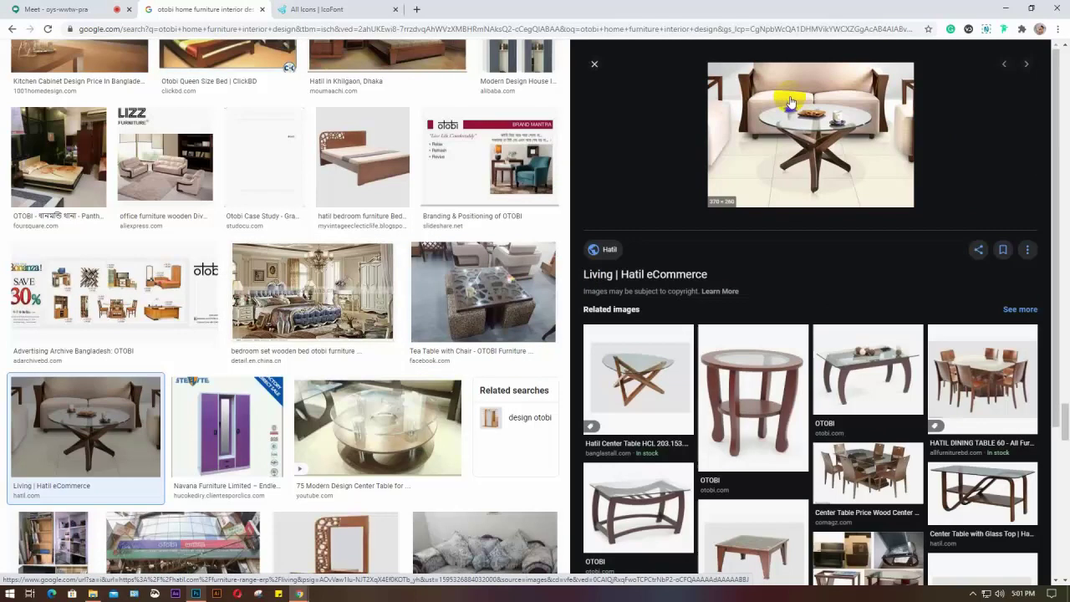
right_click(791, 102)
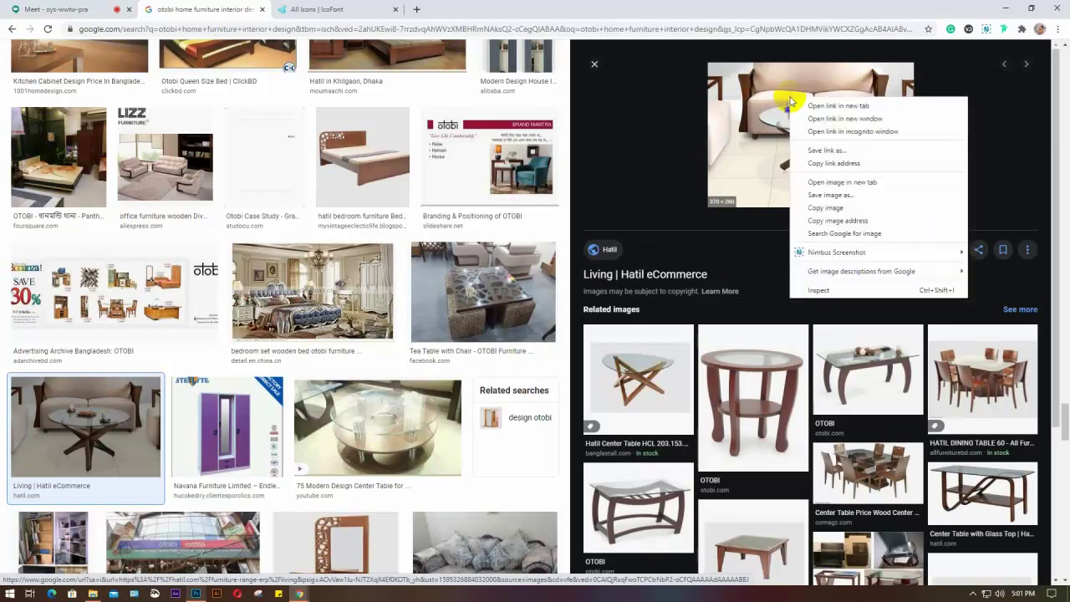
click(825, 214)
click(196, 594)
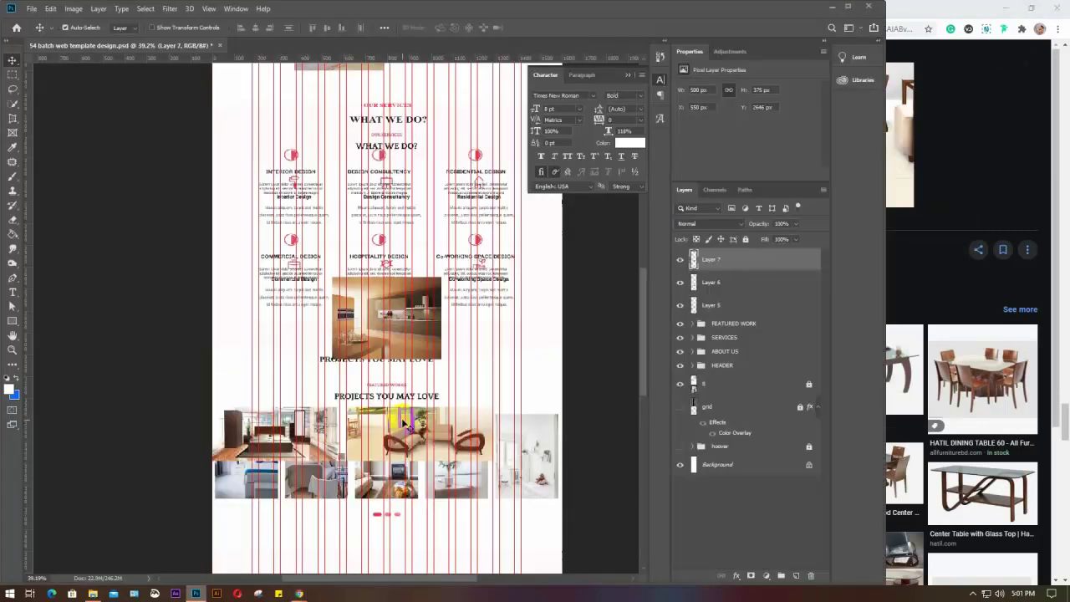
key(ctrl+v)
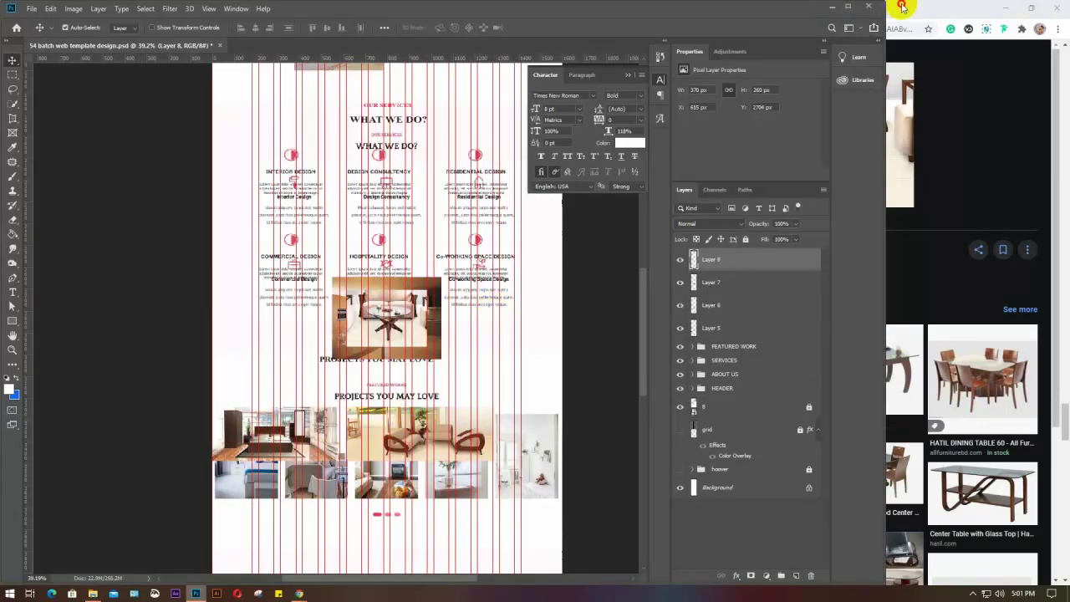
Step: Switch to Chrome, copy the "Regal Furniture" bookshelf image from the results and paste it into the Photoshop web template
click(902, 7)
scroll(353, 270, down, 4)
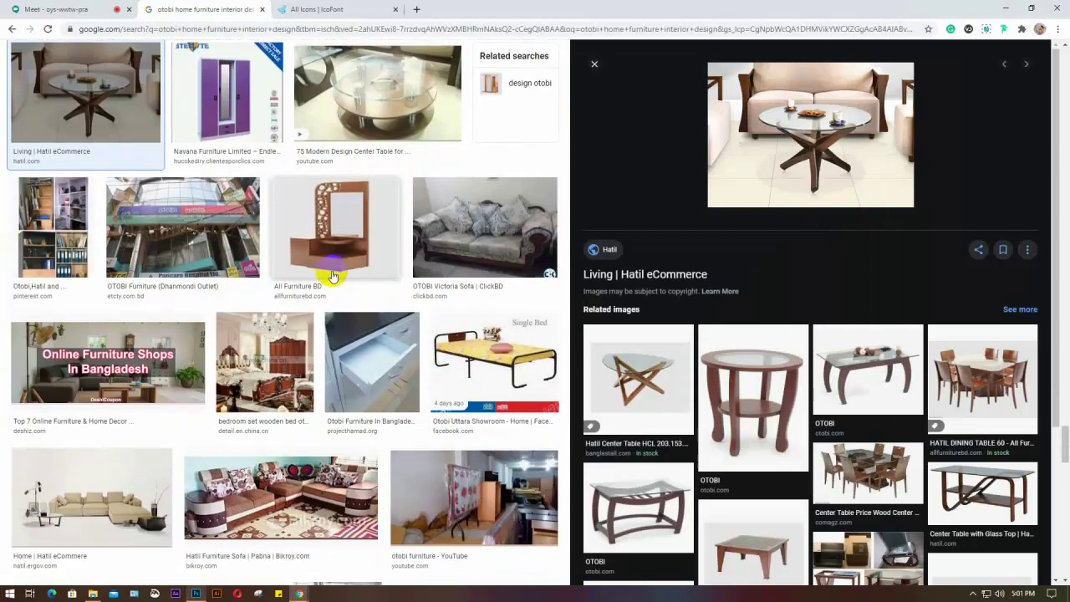
scroll(318, 276, down, 3)
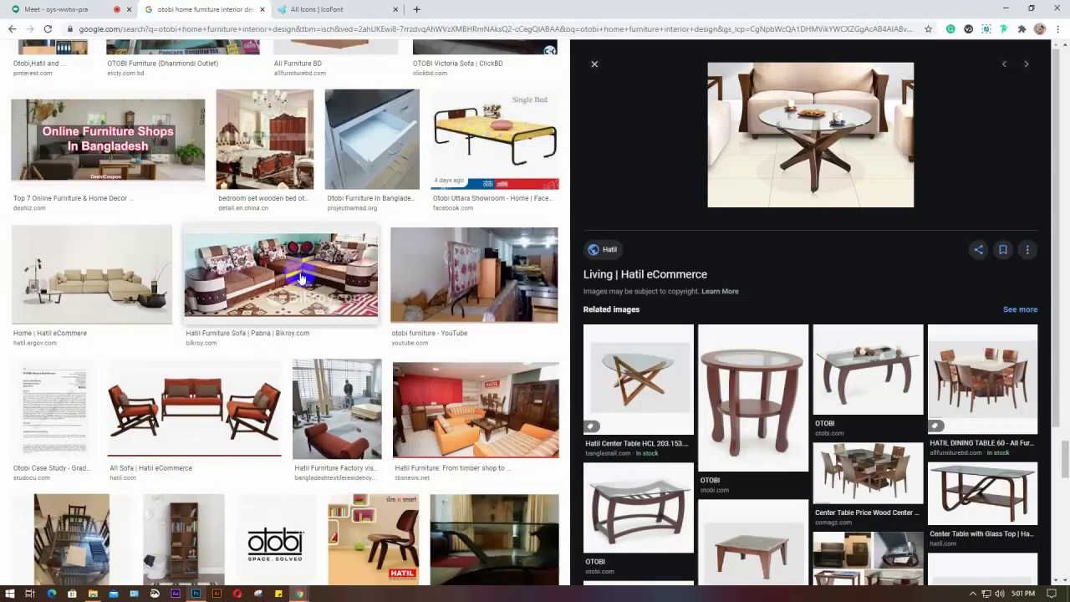
click(116, 272)
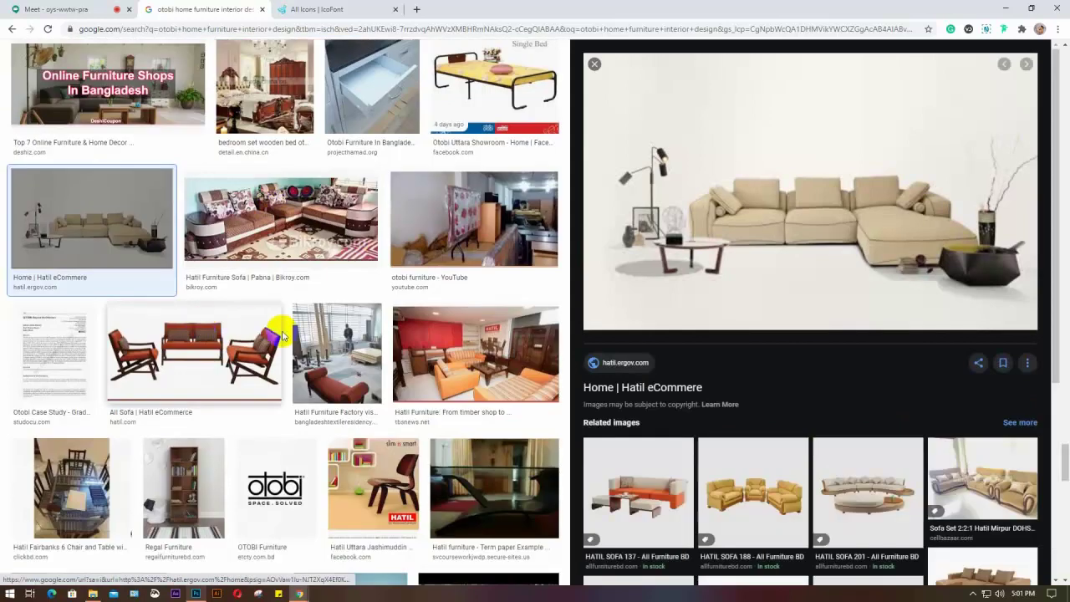
click(183, 485)
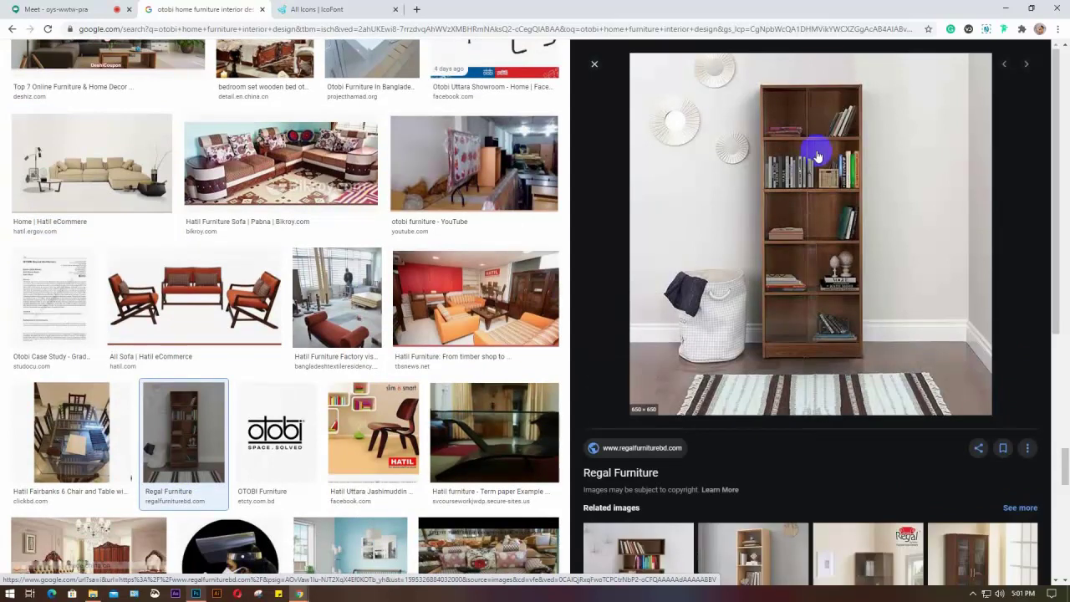
right_click(817, 150)
click(864, 256)
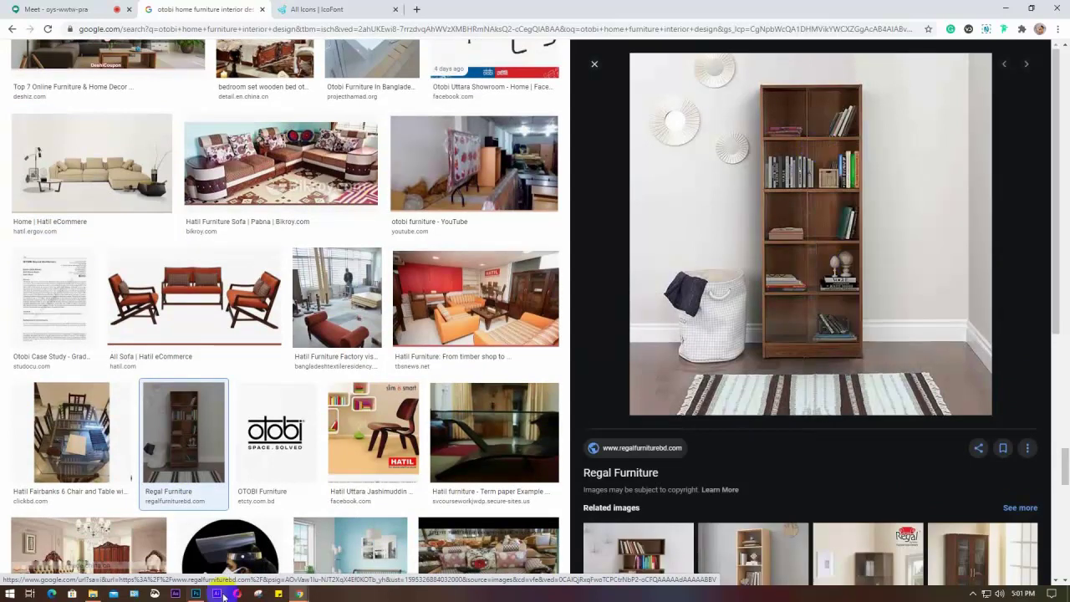
click(193, 595)
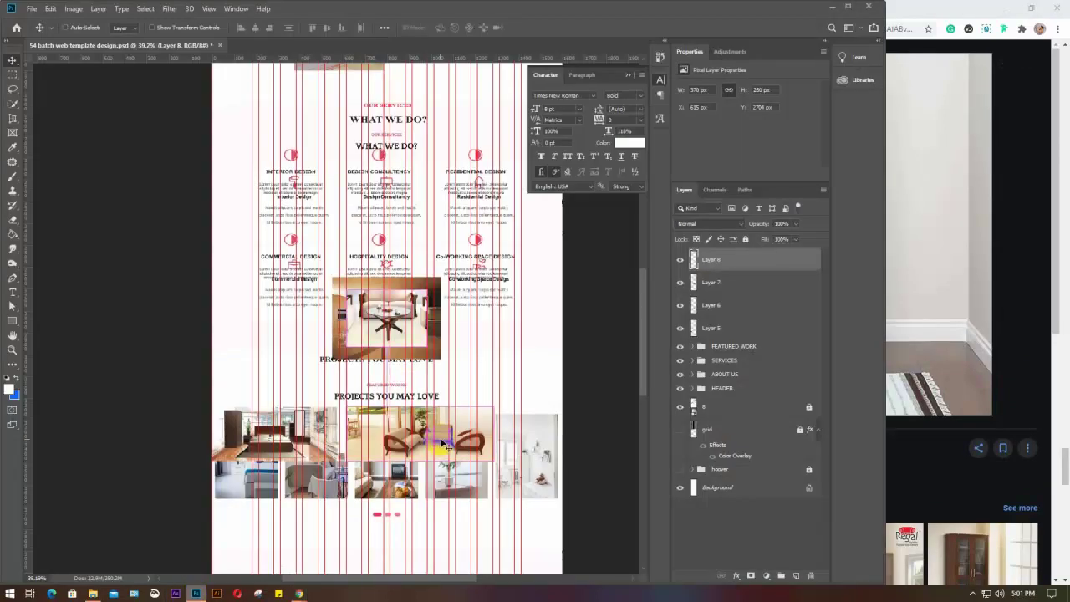
key(ctrl+v)
Step: Switch to Chrome and look through further furniture image results for another picture suited to the template
mouse_move(295, 595)
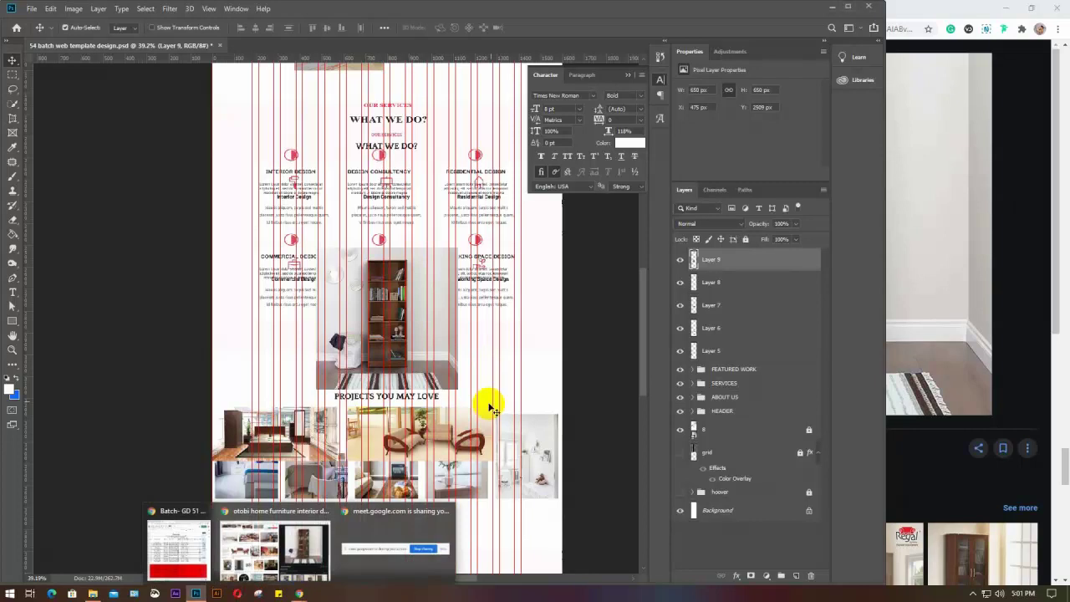
click(275, 550)
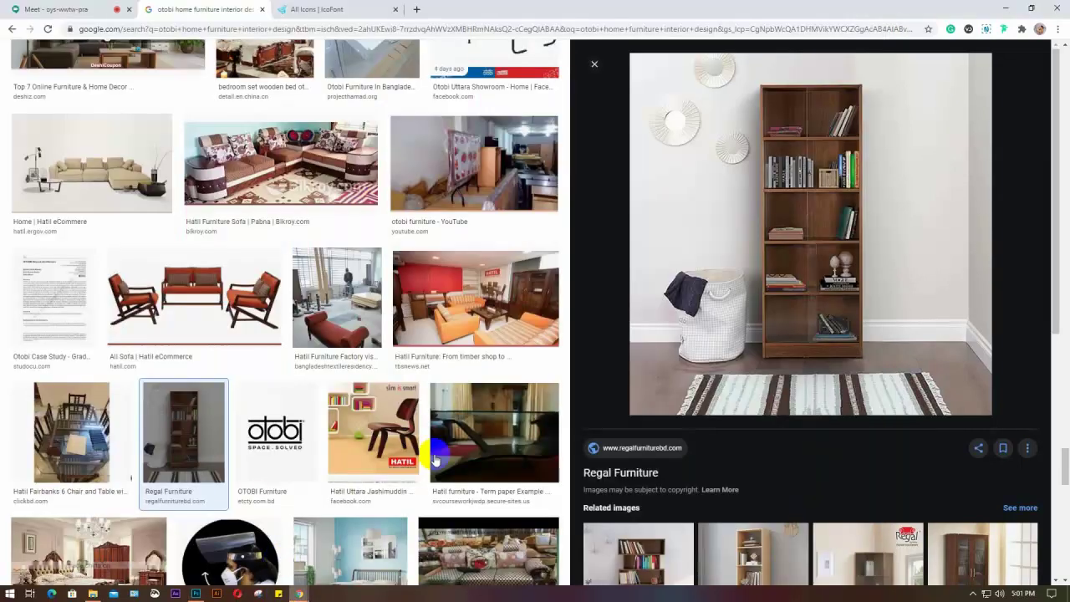
scroll(734, 335, down, 4)
scroll(408, 301, down, 3)
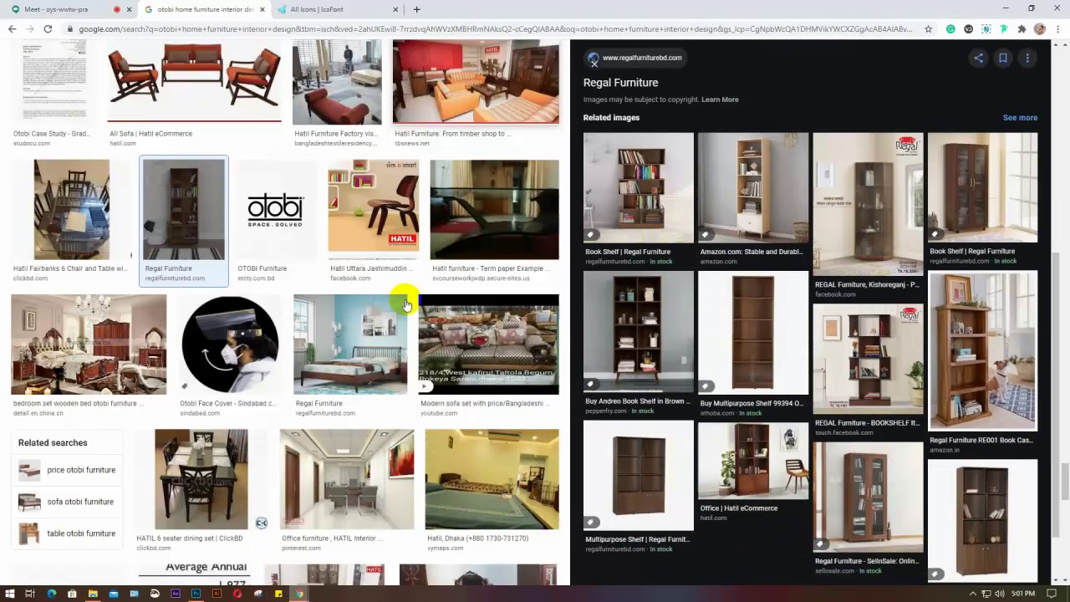
scroll(373, 290, down, 3)
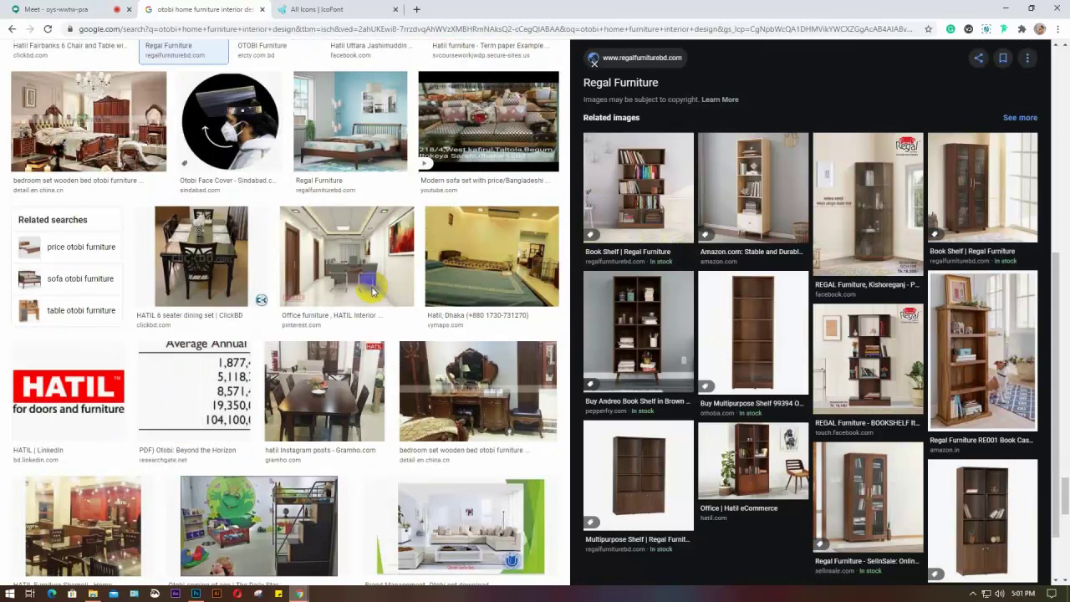
scroll(373, 290, down, 2)
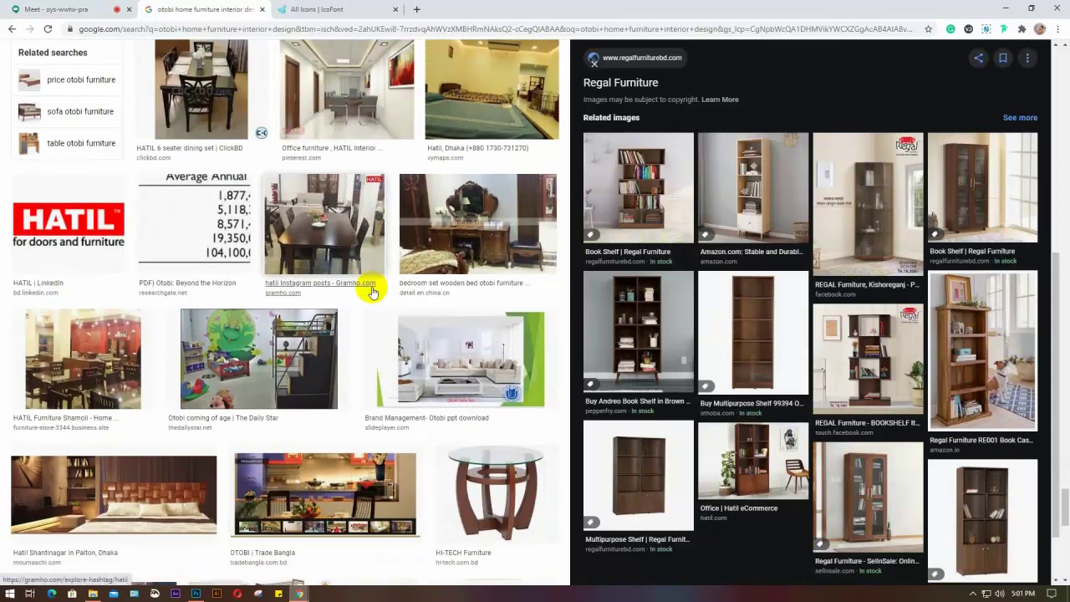
scroll(373, 290, down, 2)
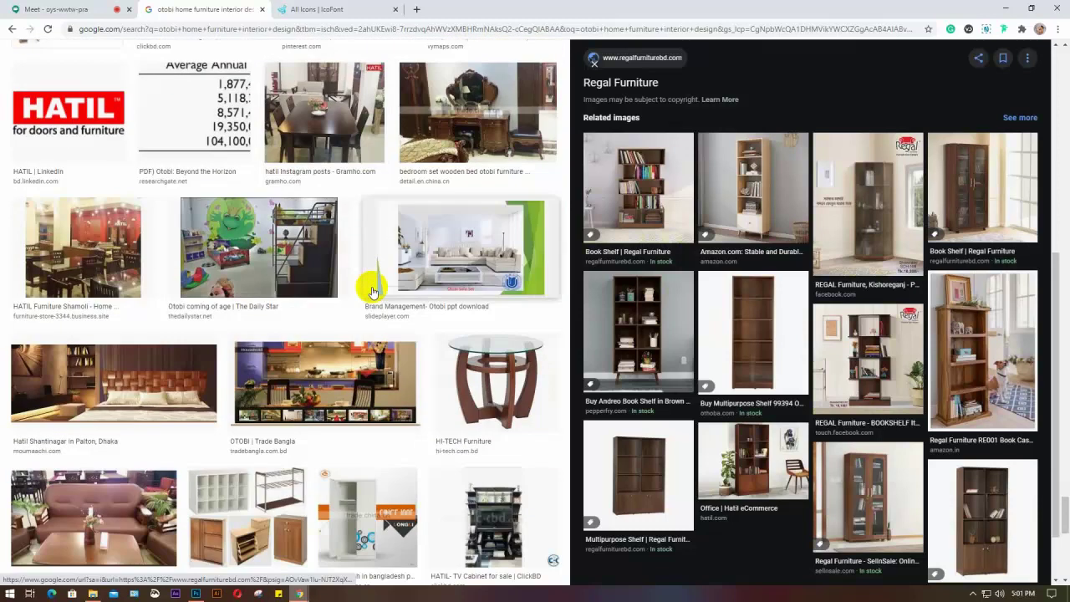
scroll(373, 290, down, 1)
scroll(335, 318, down, 1)
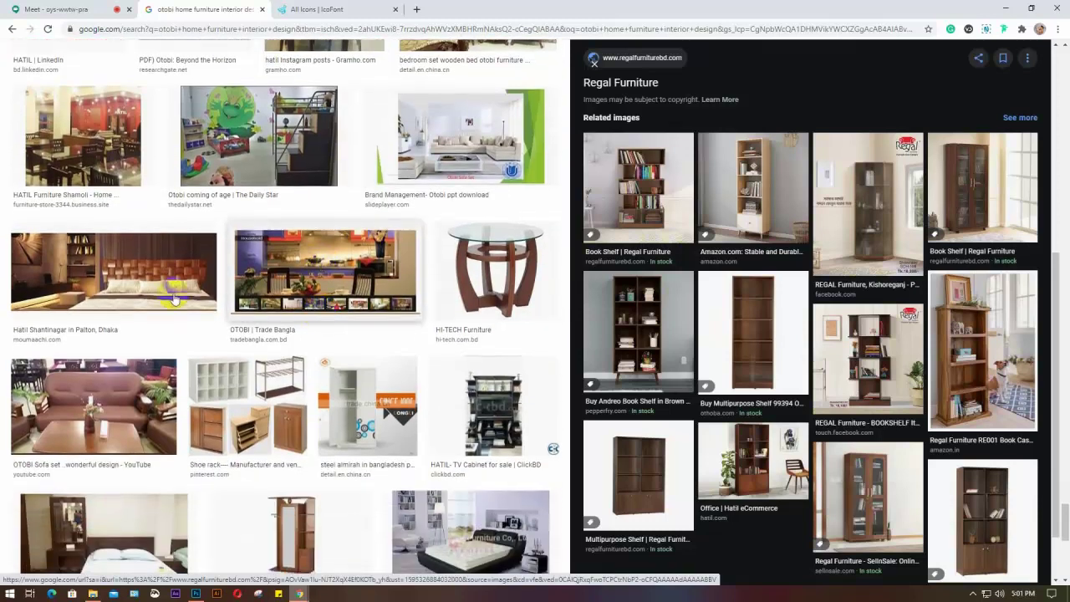
scroll(138, 276, down, 1)
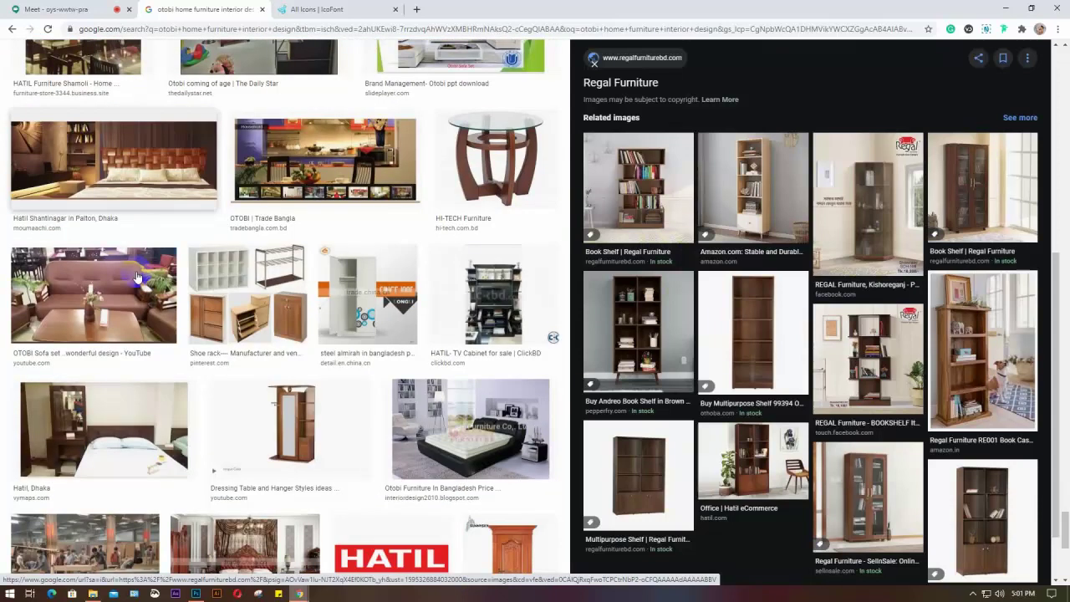
scroll(134, 274, down, 2)
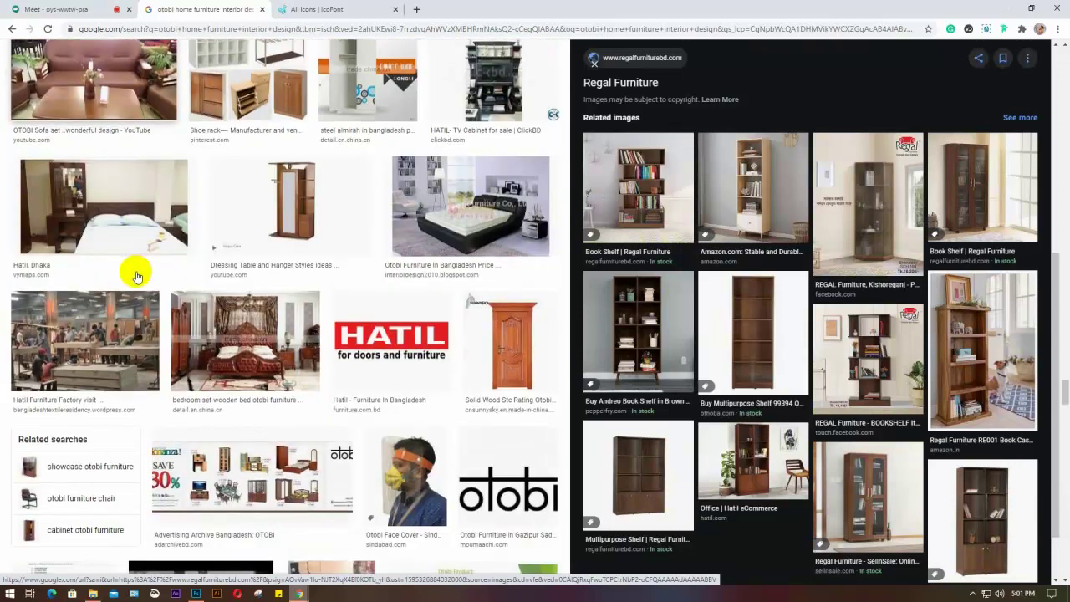
scroll(71, 318, down, 3)
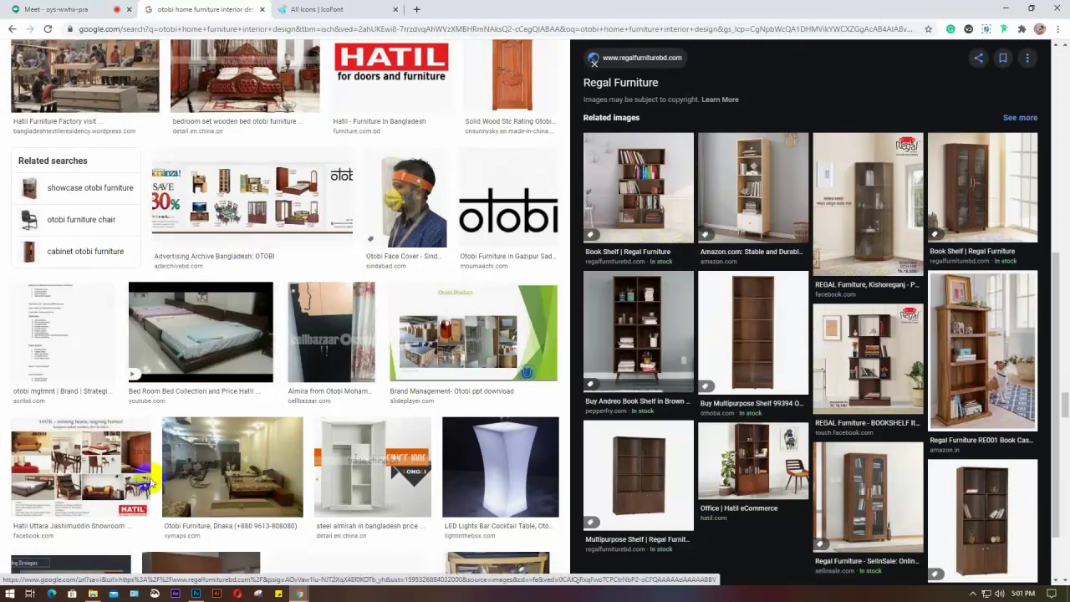
Step: Open the Hatil showroom collage, preview its related "Hatil Doors And Furniture Ad - Advert Gallery" image and copy that one
click(84, 460)
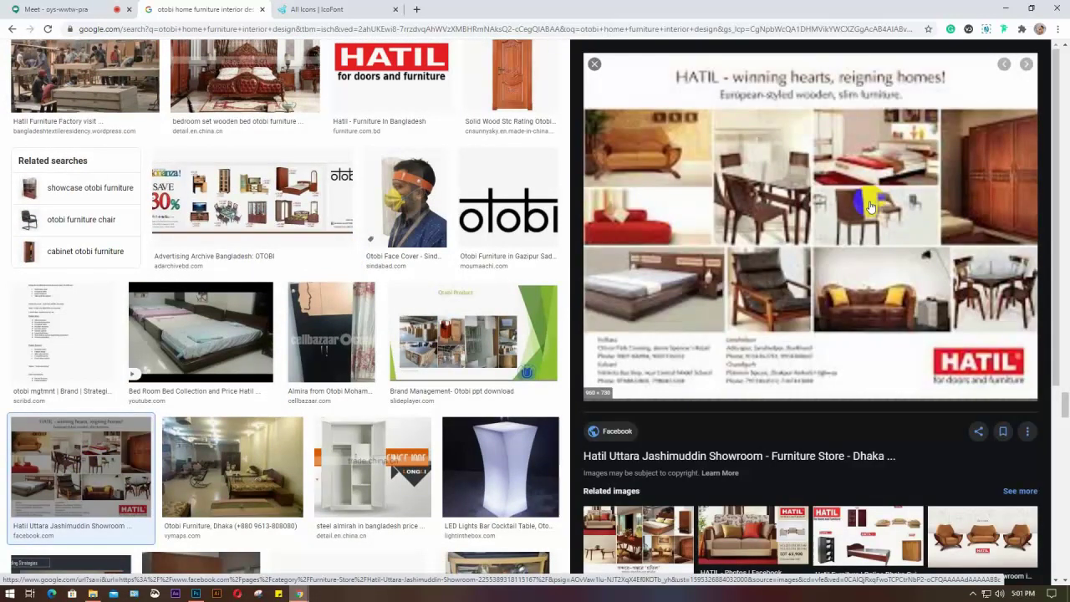
scroll(872, 199, down, 3)
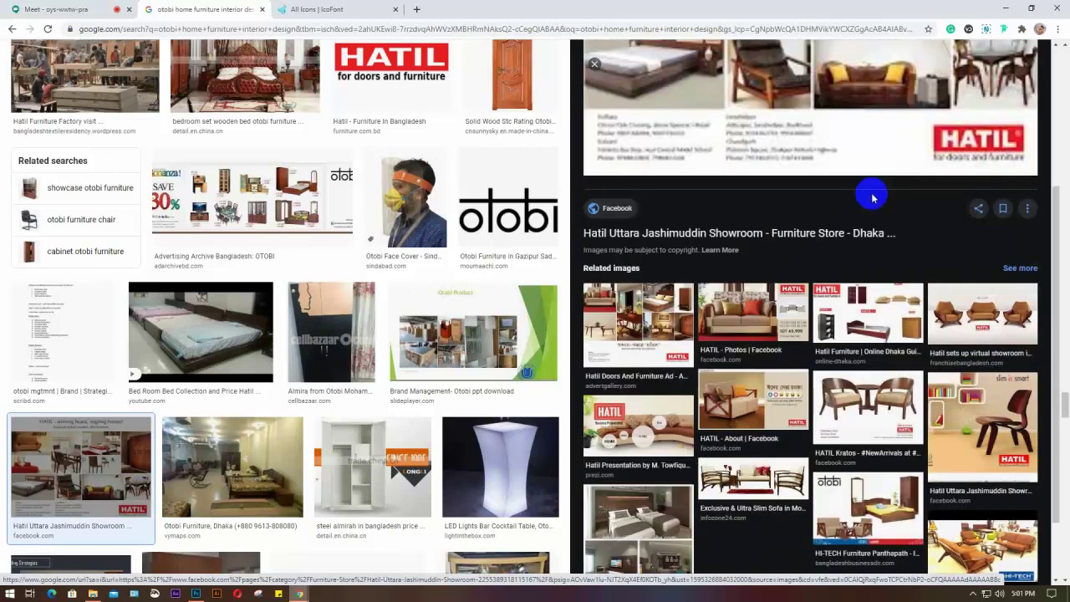
click(656, 299)
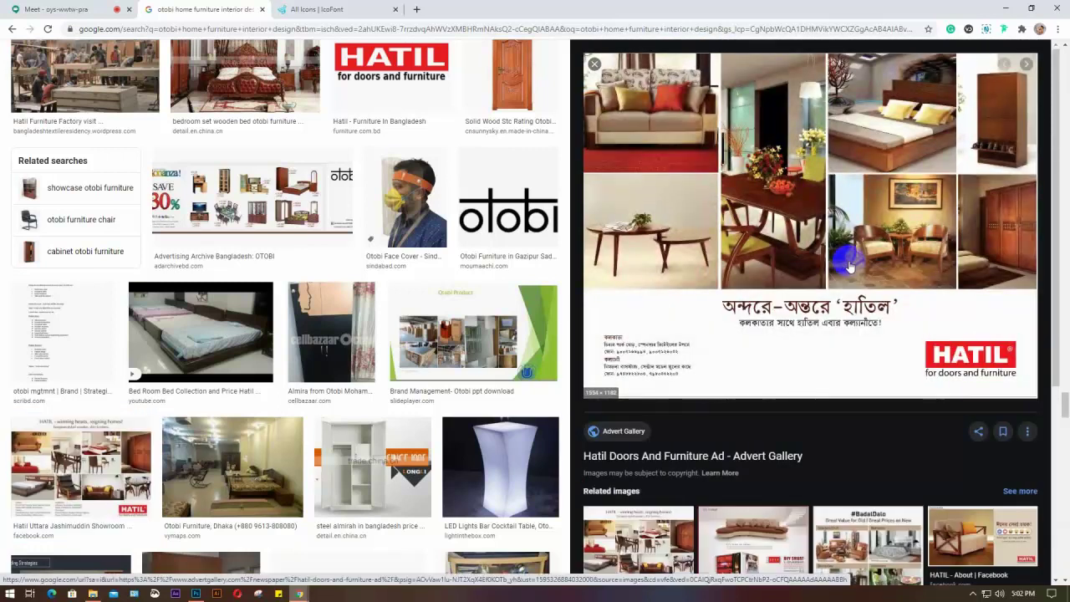
right_click(794, 117)
click(740, 297)
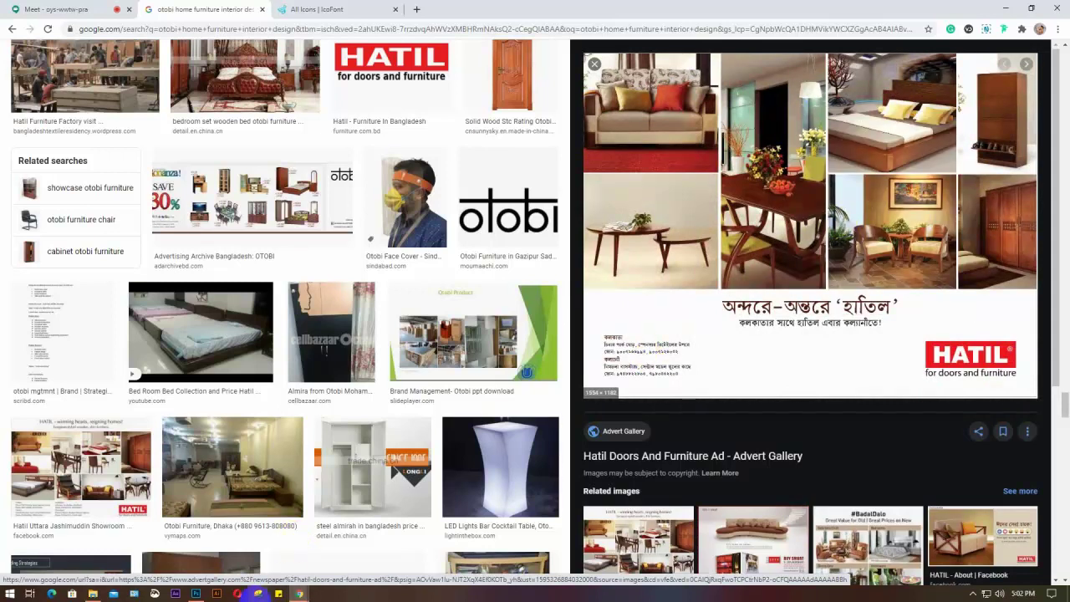
Step: Switch to Photoshop, then lock and hide the pasted image layers Layer 5 to Layer 9
click(201, 594)
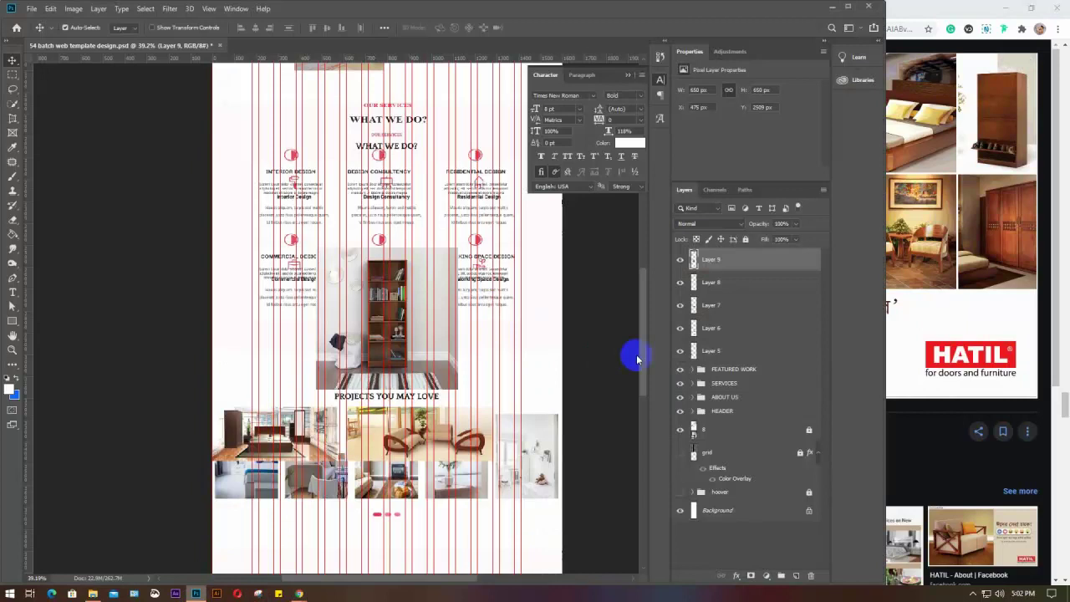
shift+click(728, 281)
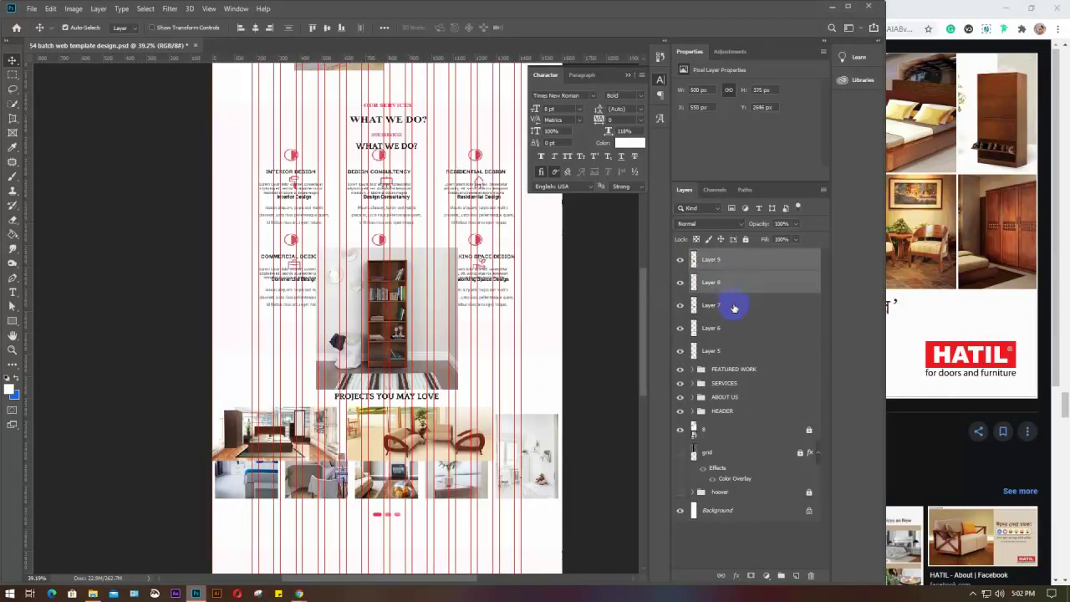
shift+click(734, 305)
shift+click(734, 327)
shift+click(732, 349)
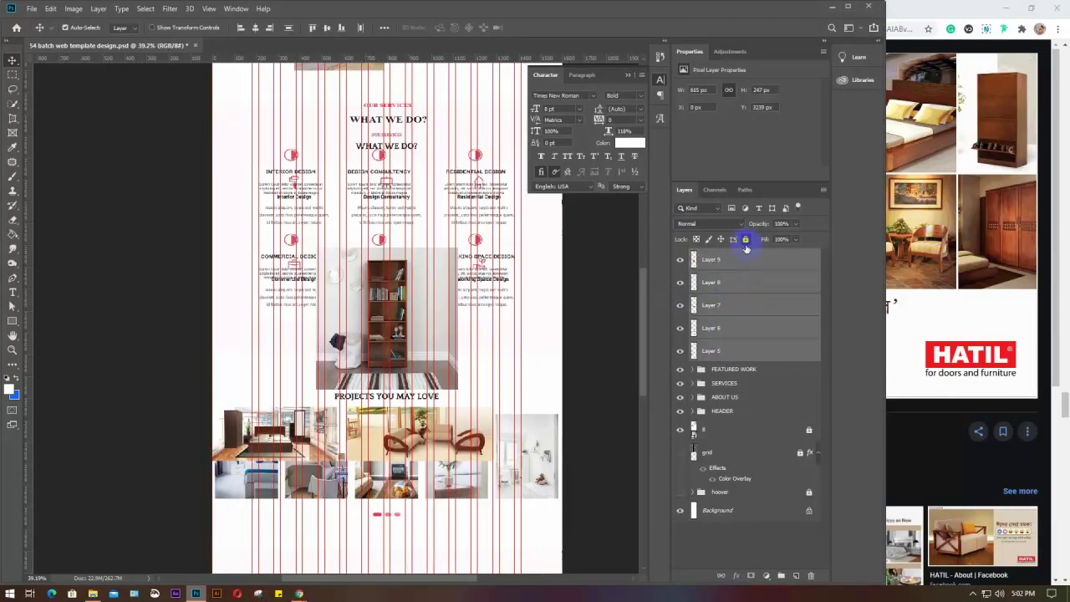
click(745, 240)
click(366, 464)
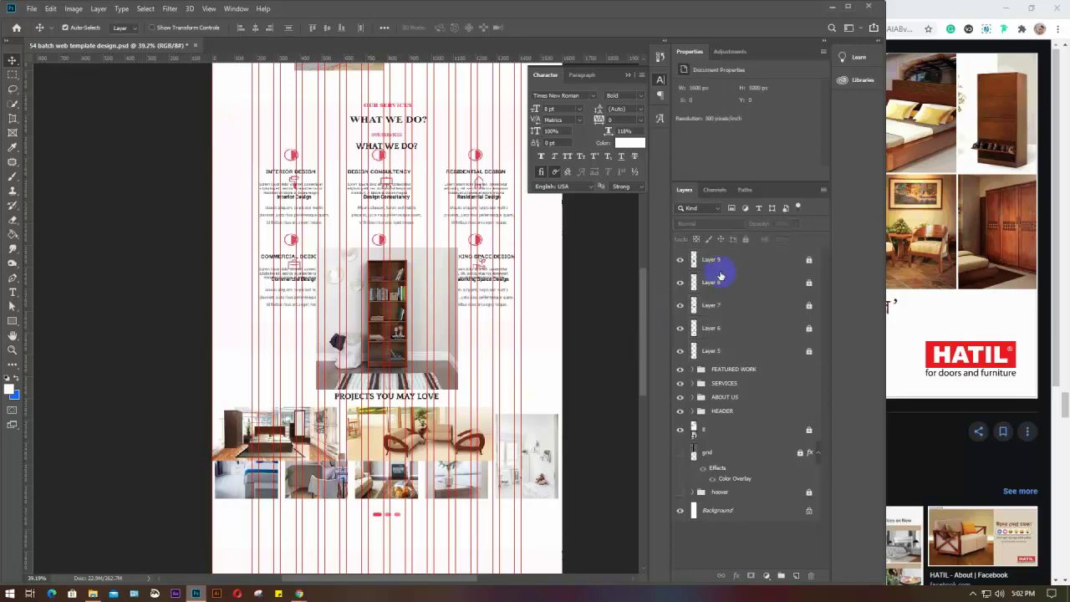
drag(680, 279, 679, 351)
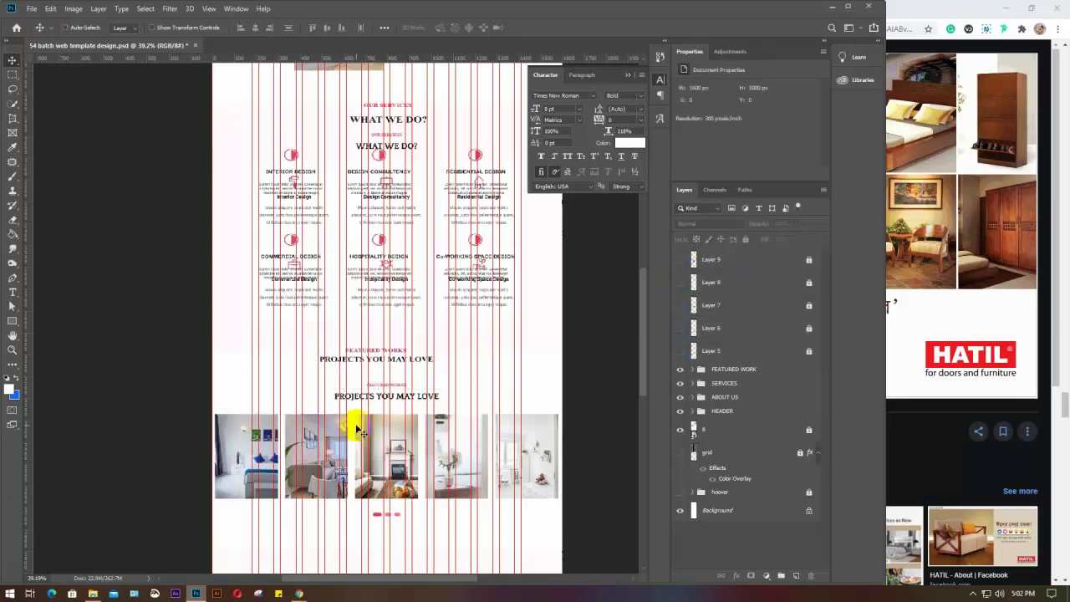
Step: Paste the Hatil ad collage, align it with the template's left edge and scale it to about 1605 × 1220 px
key(ctrl+v)
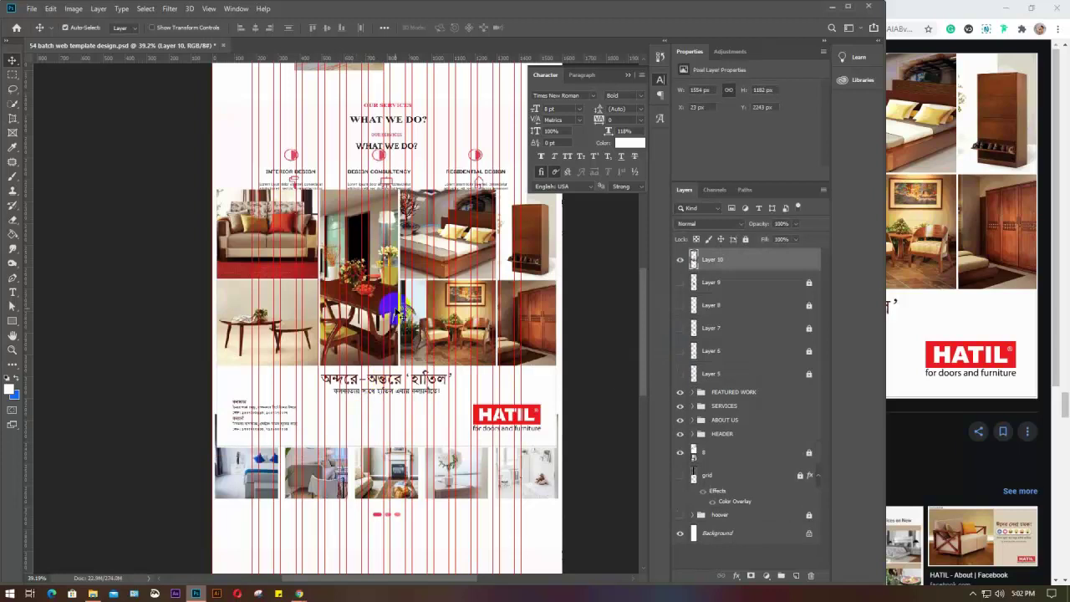
key(ctrl+t)
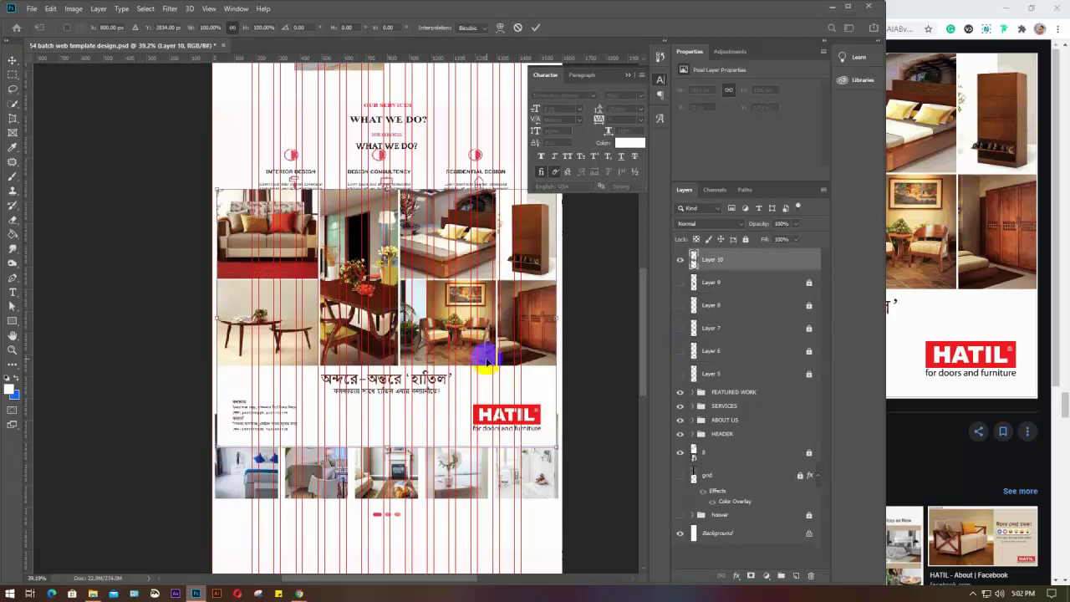
drag(442, 330, 436, 332)
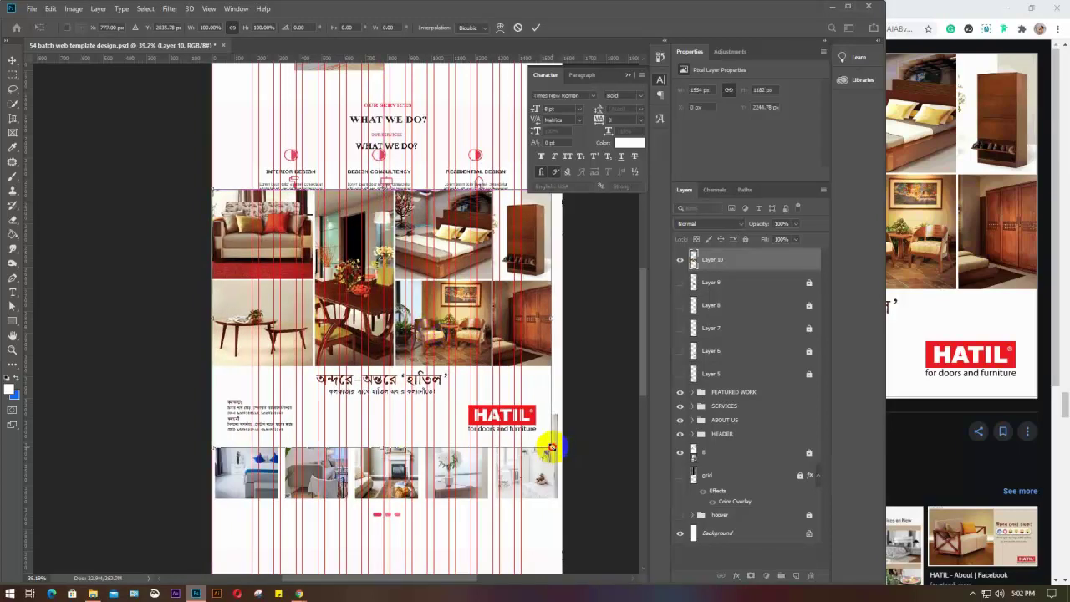
drag(552, 448, 555, 454)
key(Return)
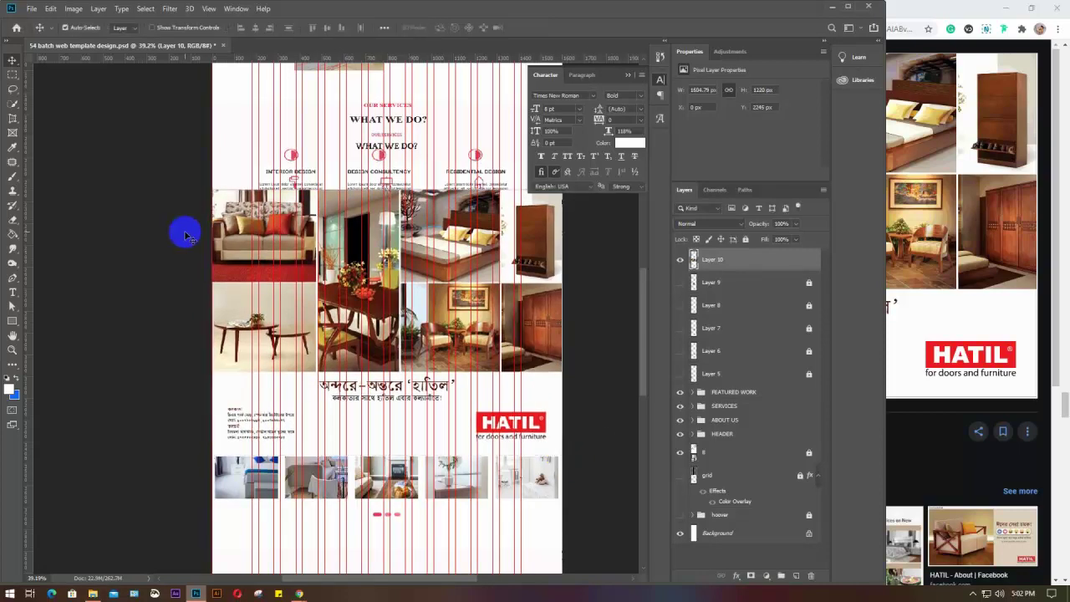
Step: Try to erase the collage's lower text area with a 1400 px Eraser brush, and undo the stroke
right_click(12, 219)
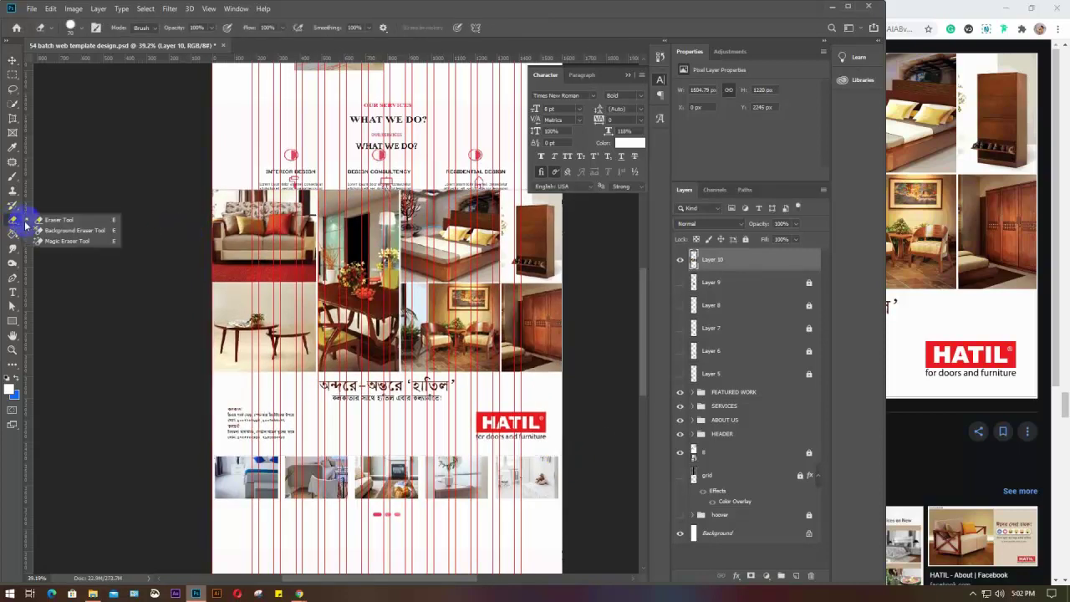
click(72, 214)
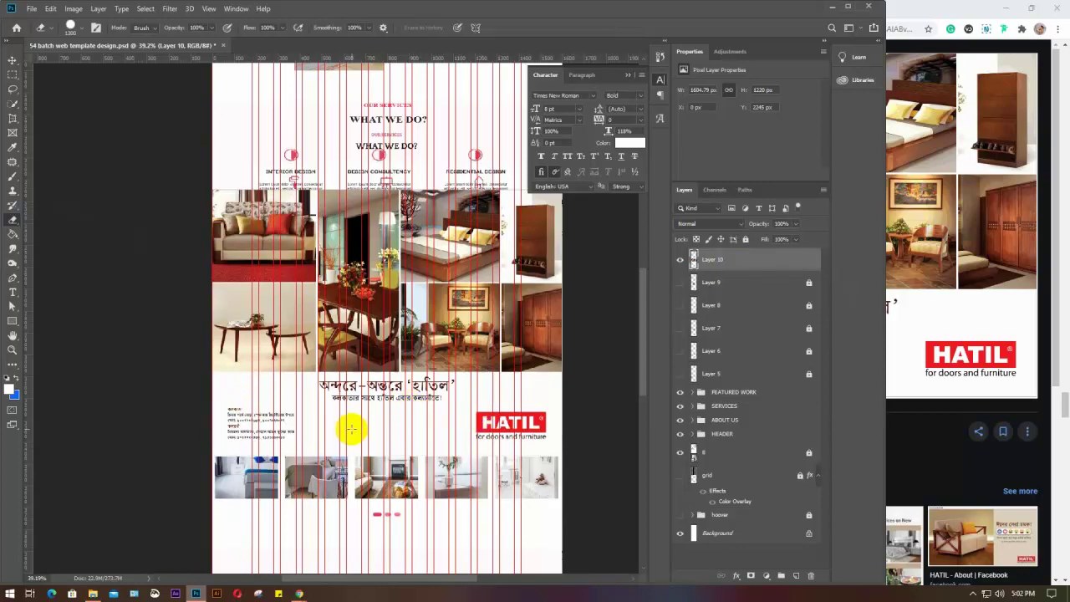
drag(350, 431, 407, 424)
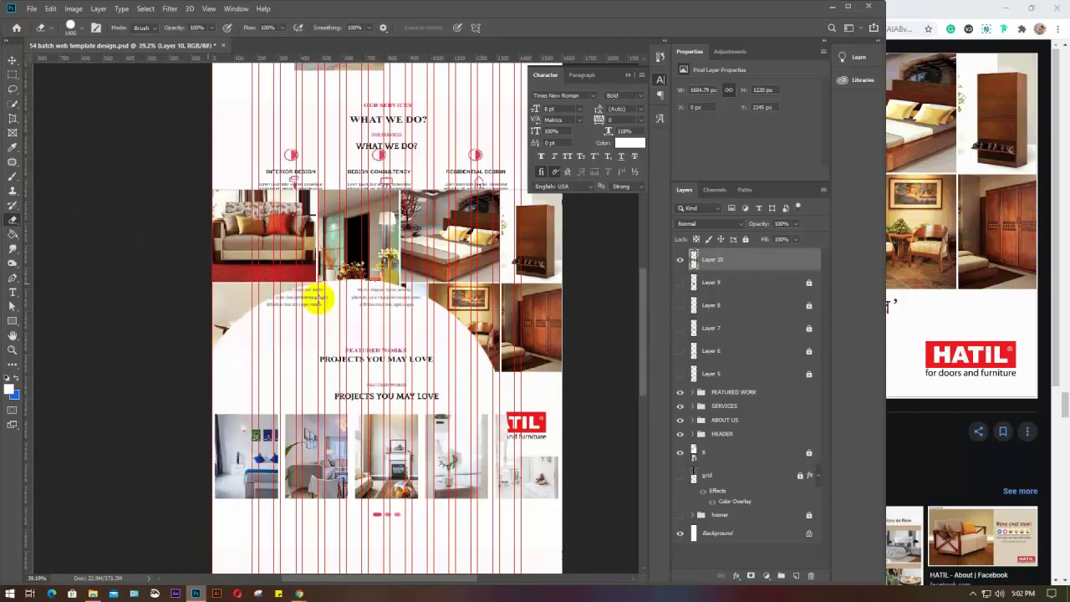
key(ctrl+z)
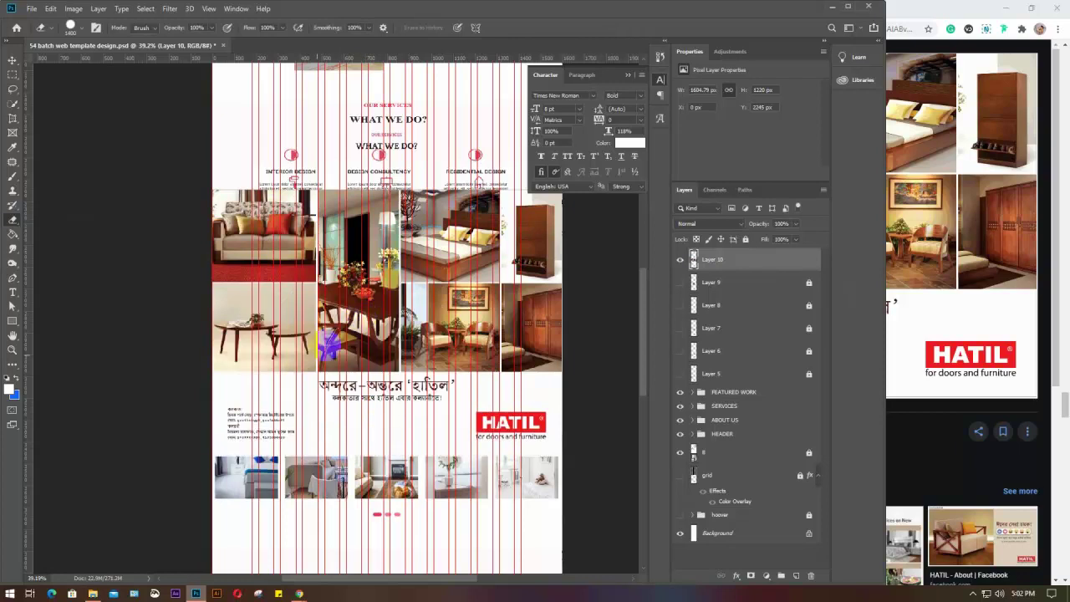
Step: Erase a horizontal strip across the collage layer just below the photos with a 51 px Eraser brush
click(82, 29)
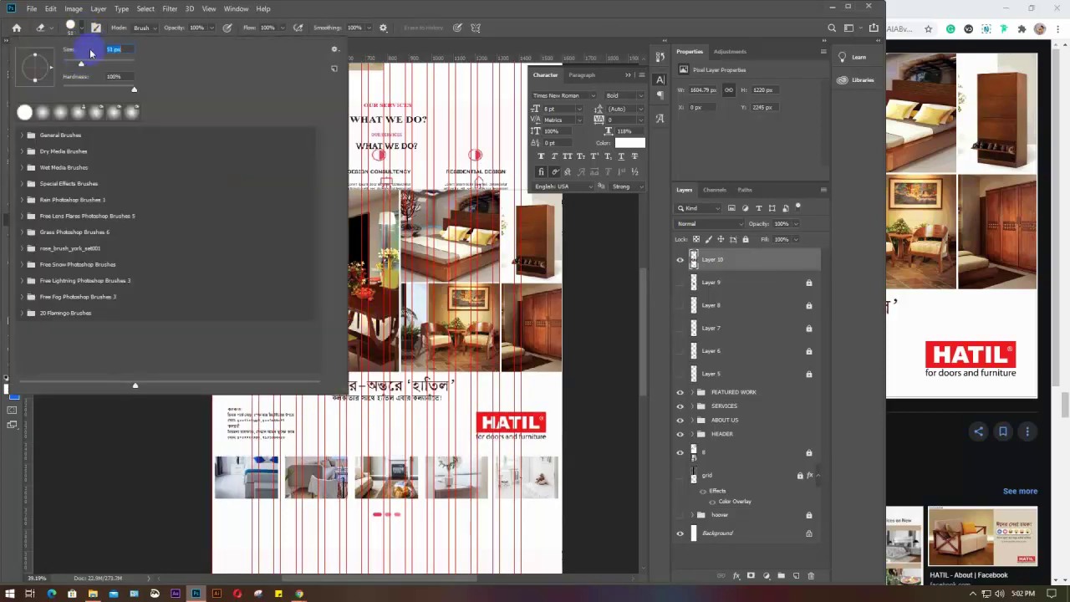
click(209, 201)
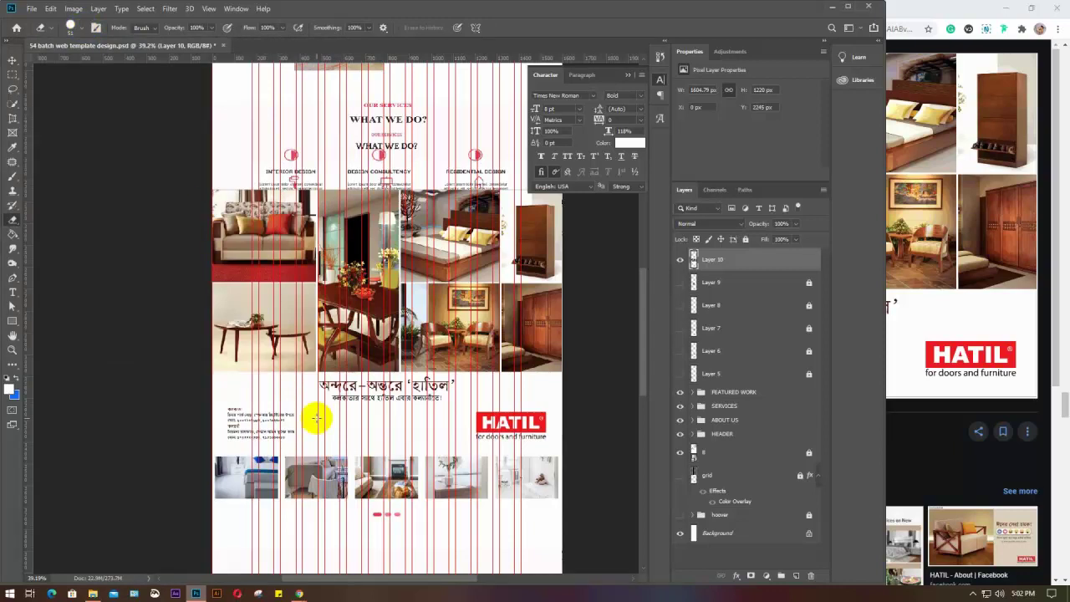
scroll(318, 418, up, 5)
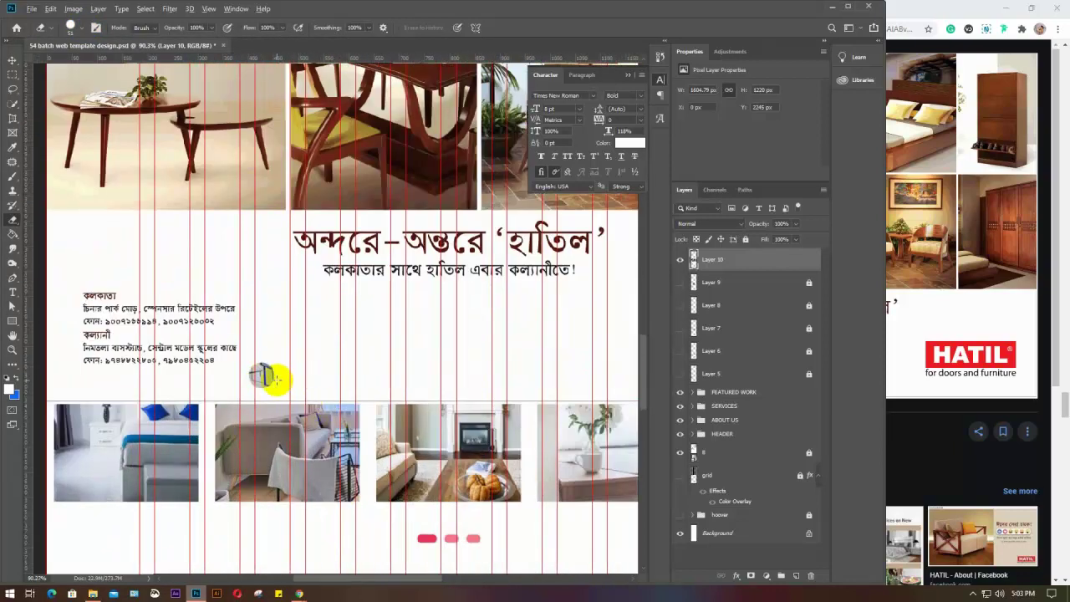
key(Delete)
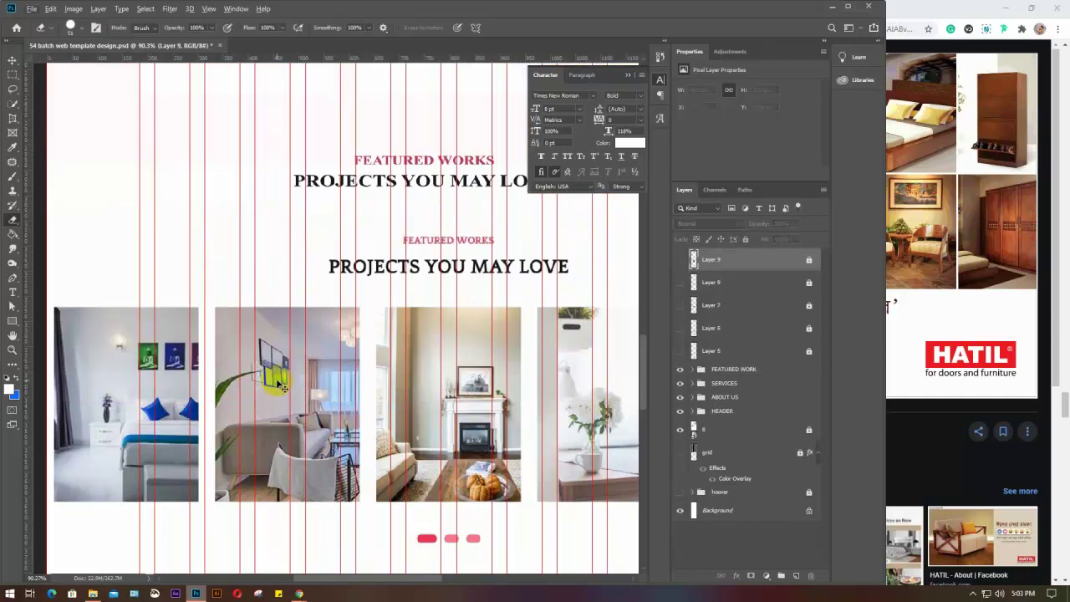
key(ctrl+z)
scroll(262, 376, down, 5)
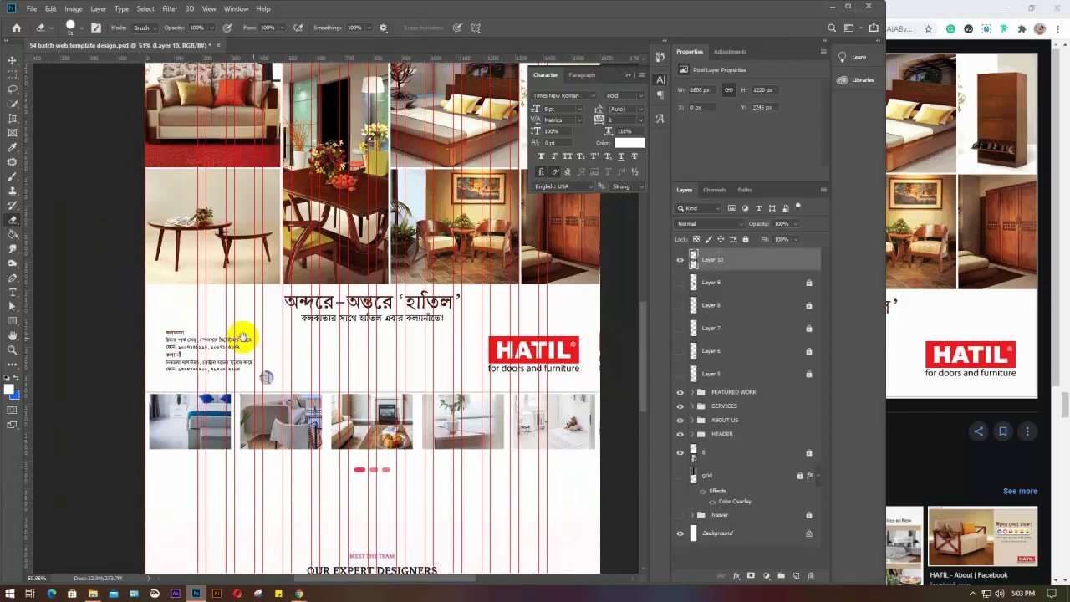
drag(239, 342, 251, 365)
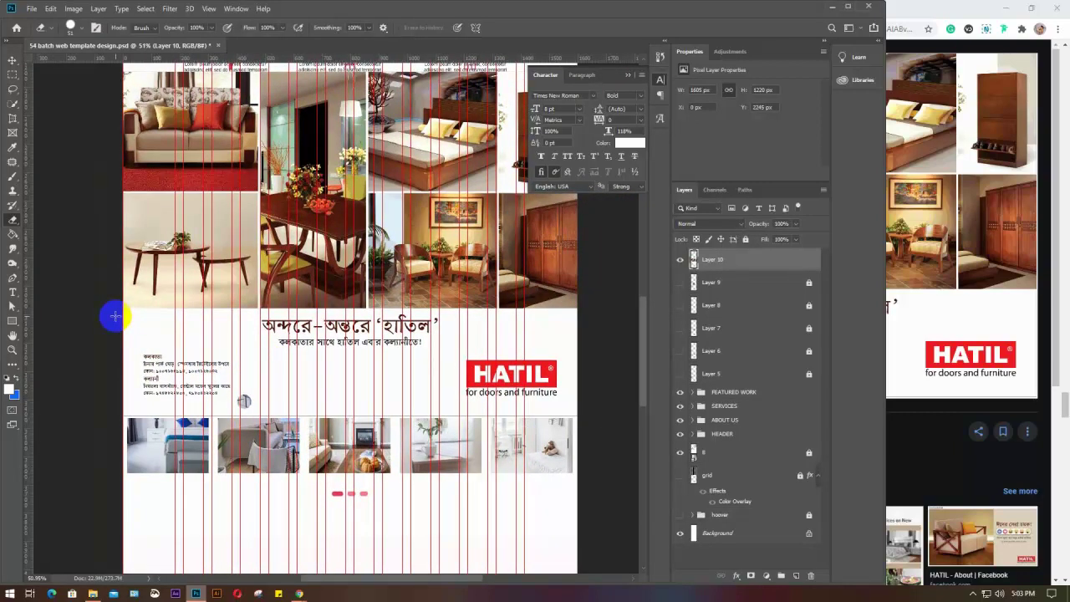
drag(119, 316, 573, 332)
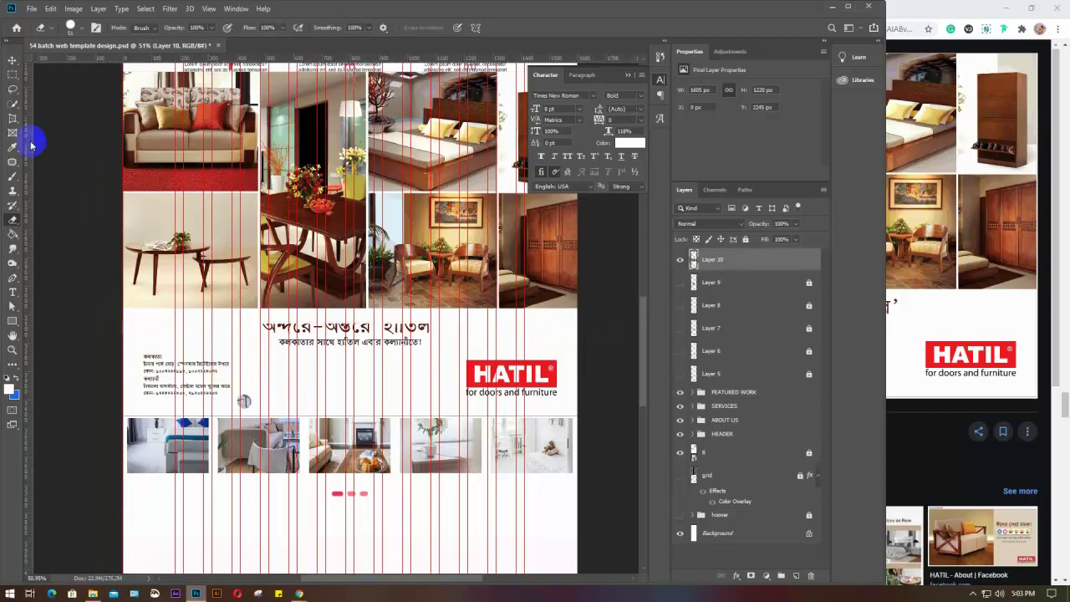
Step: Use the Quick Selection tool to select and delete the collage's lower white area, contact text and HATIL logo
click(11, 104)
mouse_move(143, 342)
mouse_down()
mouse_move(158, 363)
mouse_move(537, 401)
mouse_move(555, 420)
mouse_up()
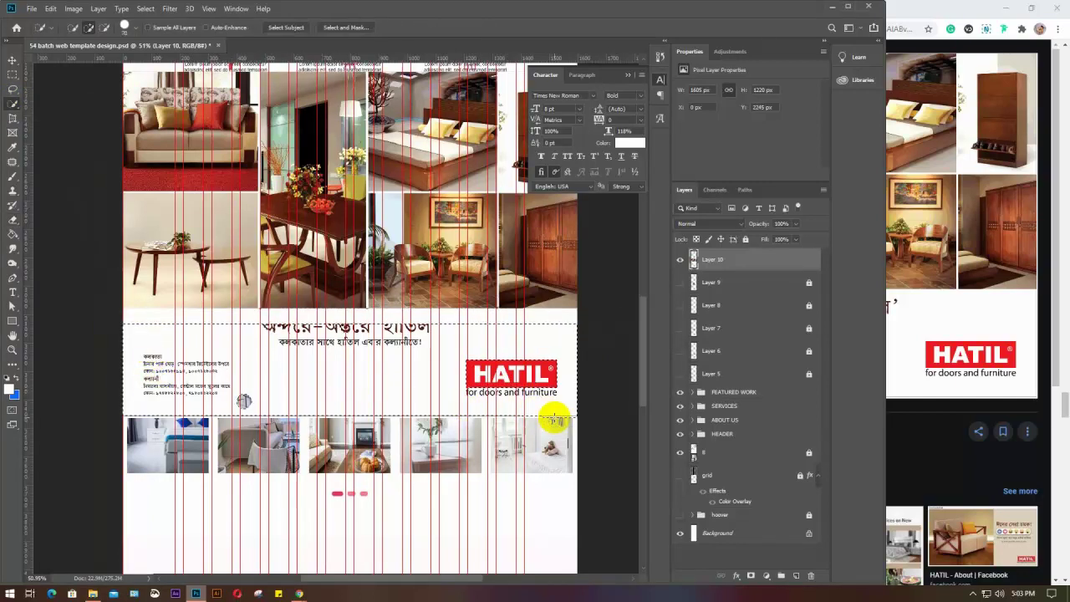
key(Delete)
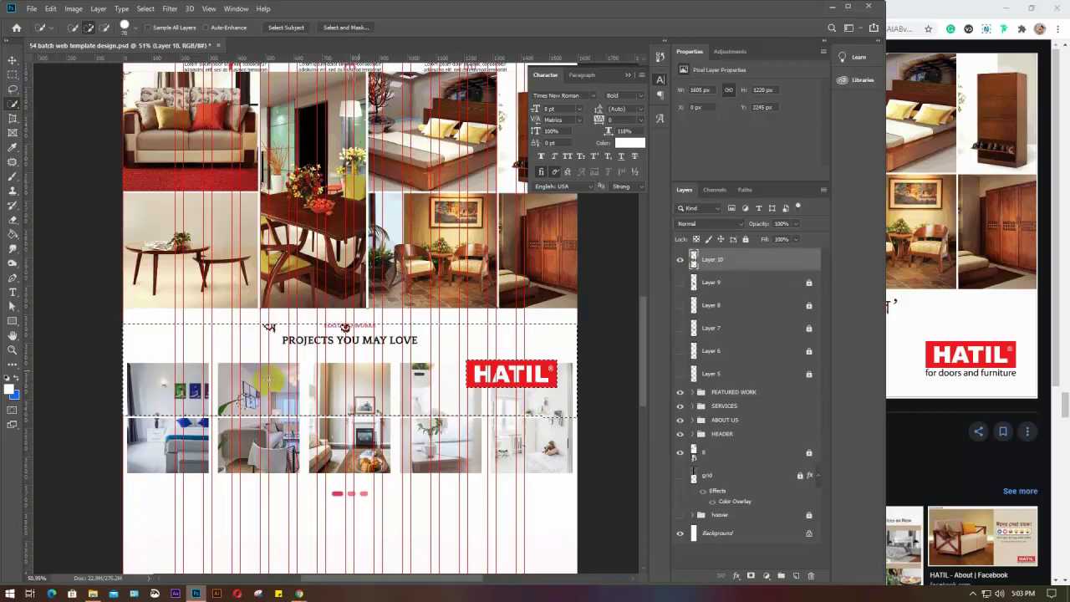
drag(498, 375, 569, 408)
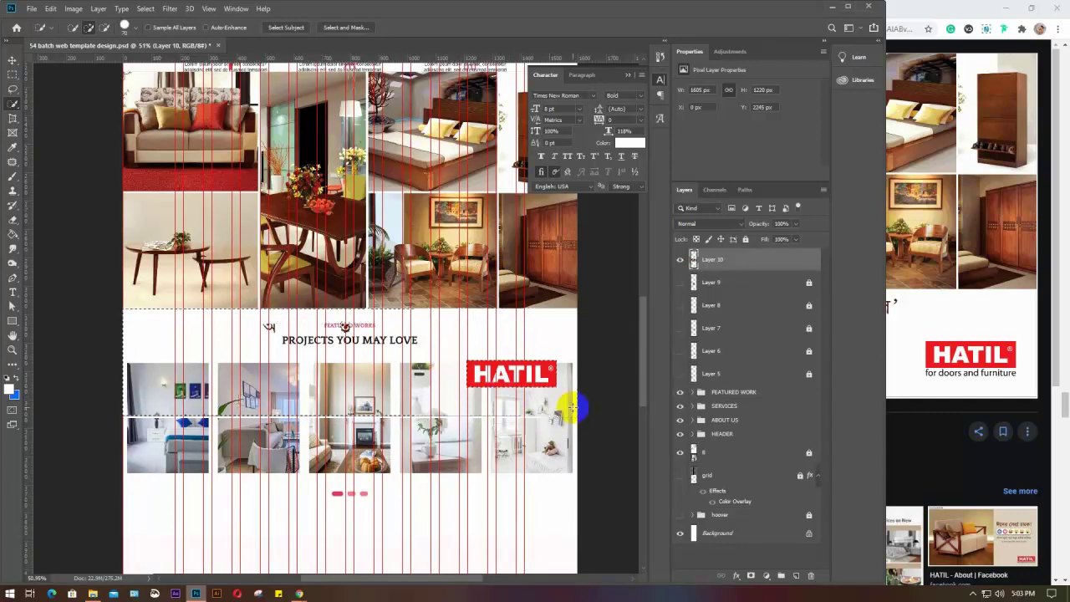
key(Delete)
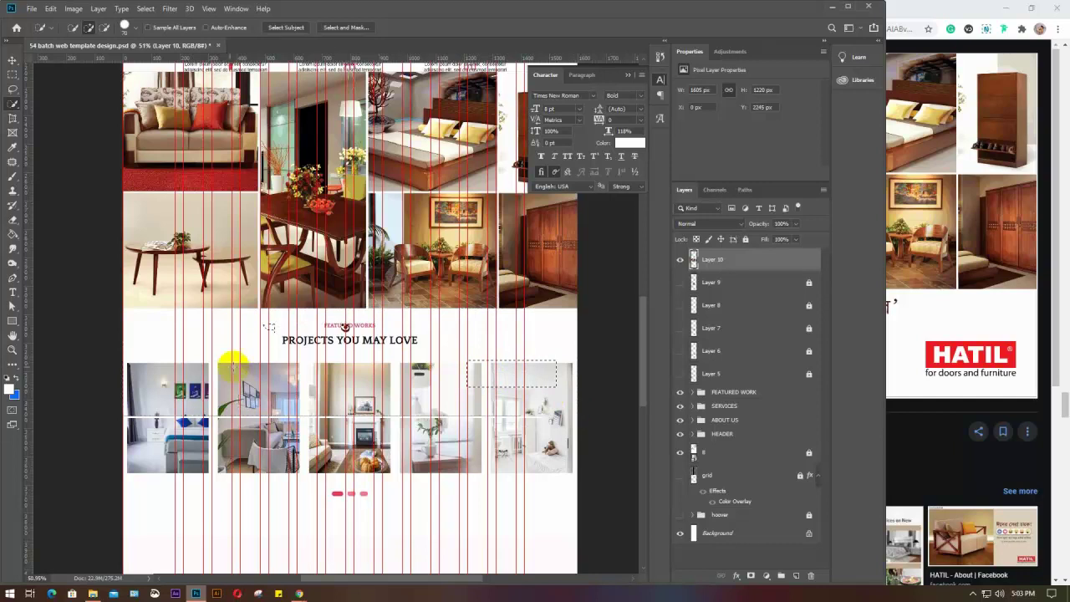
mouse_move(249, 335)
mouse_down()
mouse_move(248, 323)
mouse_move(425, 406)
mouse_move(215, 418)
mouse_move(89, 411)
mouse_move(508, 455)
mouse_up()
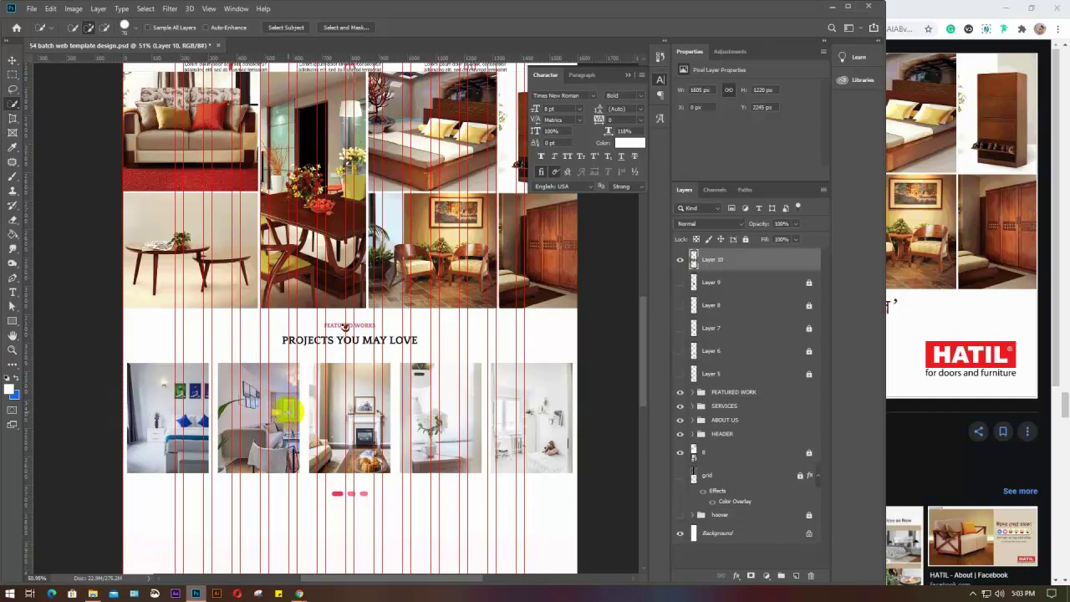
Step: Move the collage down to about X -5 px, Y 2976 px and hide the reference layer 8
key(v)
drag(282, 264, 344, 534)
scroll(343, 533, down, 5)
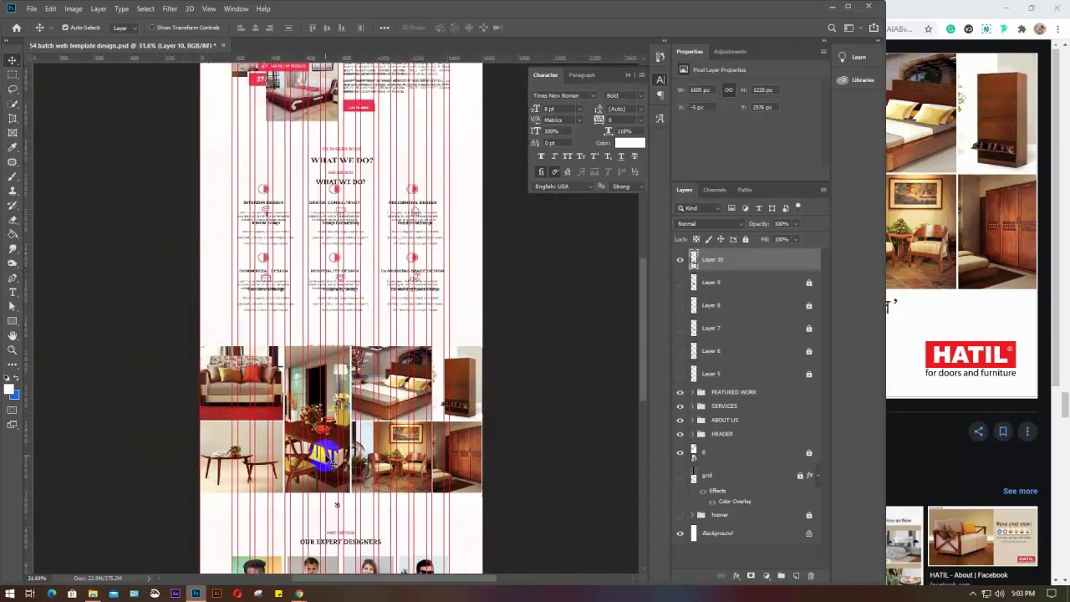
click(681, 453)
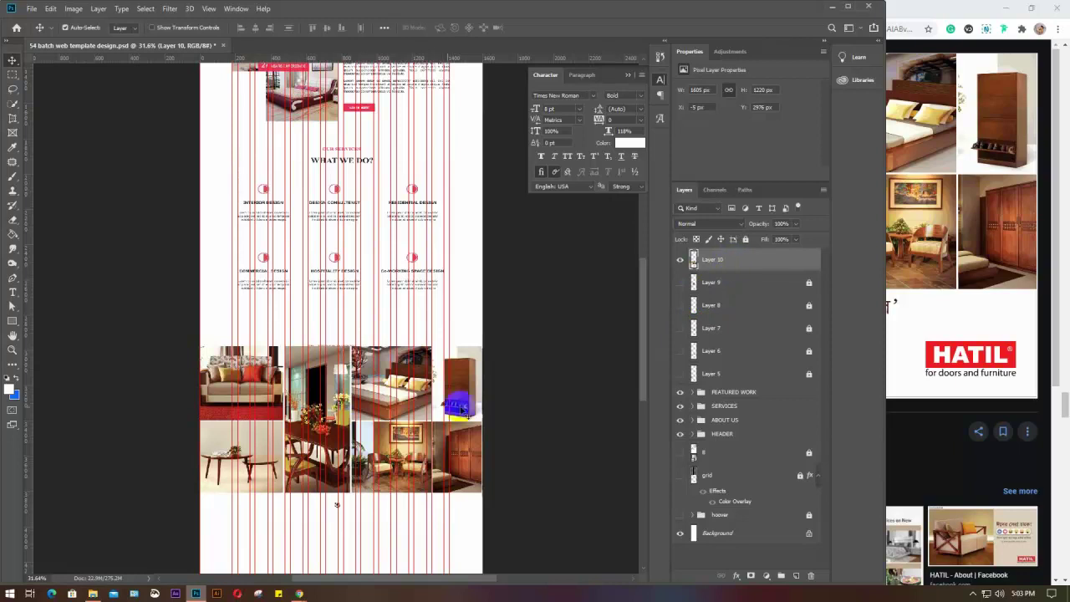
Step: Erase the leftover lettering fragment below the collage's dining table photo with the Eraser
scroll(399, 441, up, 1)
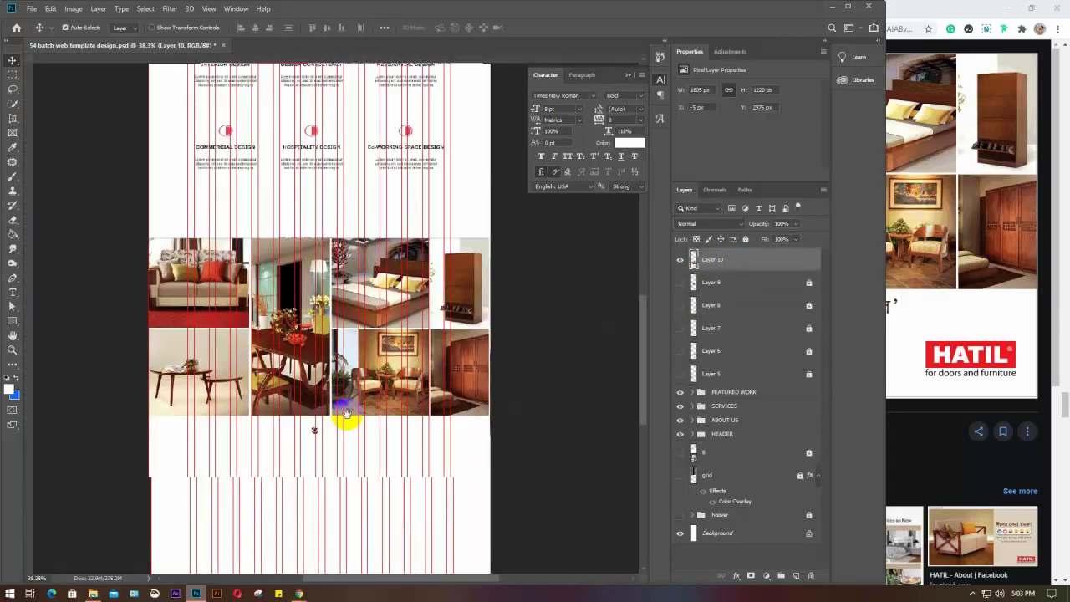
scroll(314, 430, up, 5)
scroll(313, 428, up, 1)
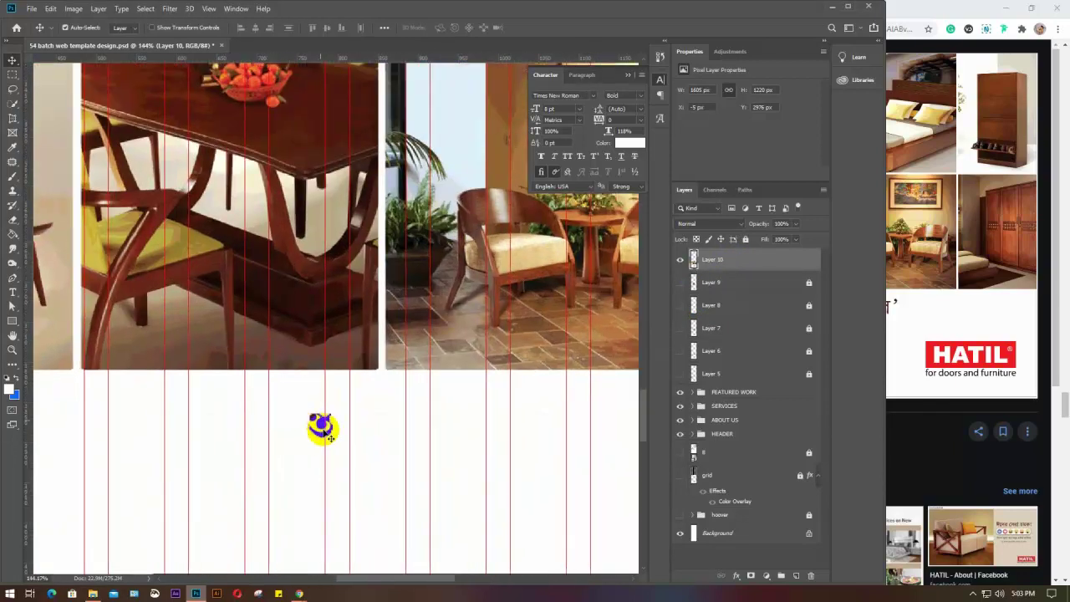
click(14, 223)
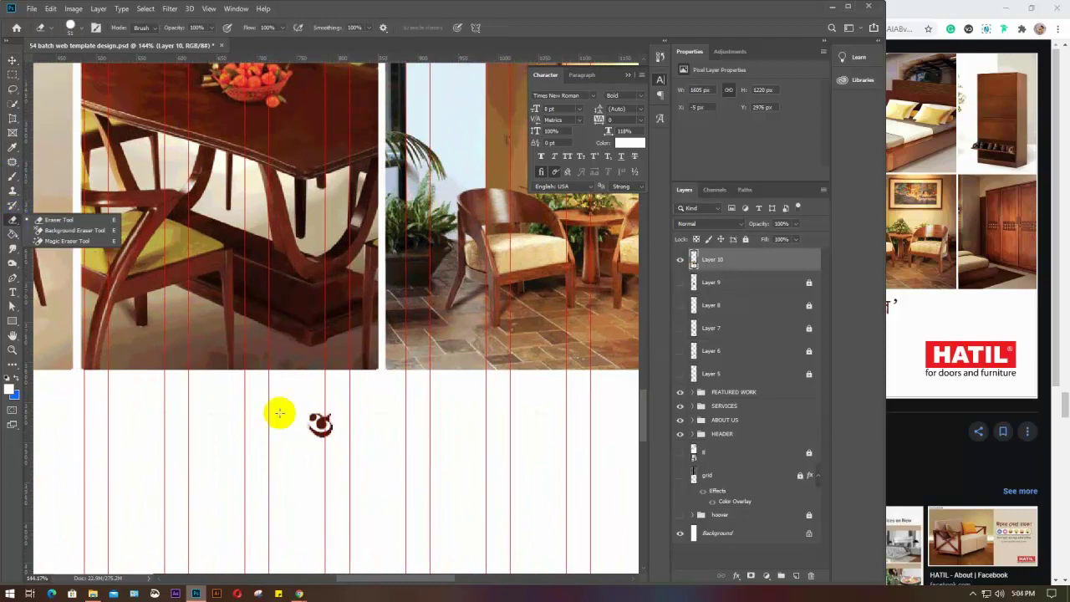
mouse_move(279, 413)
mouse_down()
mouse_move(353, 447)
mouse_move(303, 418)
mouse_move(232, 408)
mouse_move(217, 418)
mouse_move(302, 442)
mouse_up()
scroll(302, 442, down, 6)
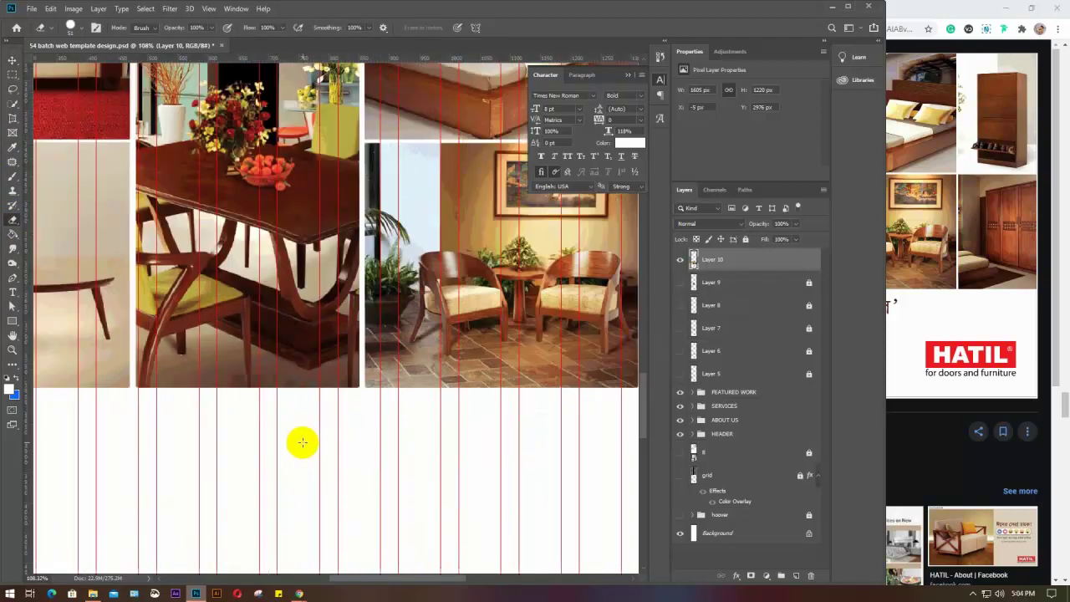
Step: Place Layer 10 beneath the FEATURED WORK group and shift the FEATURED WORKS text above the collage
scroll(301, 442, down, 2)
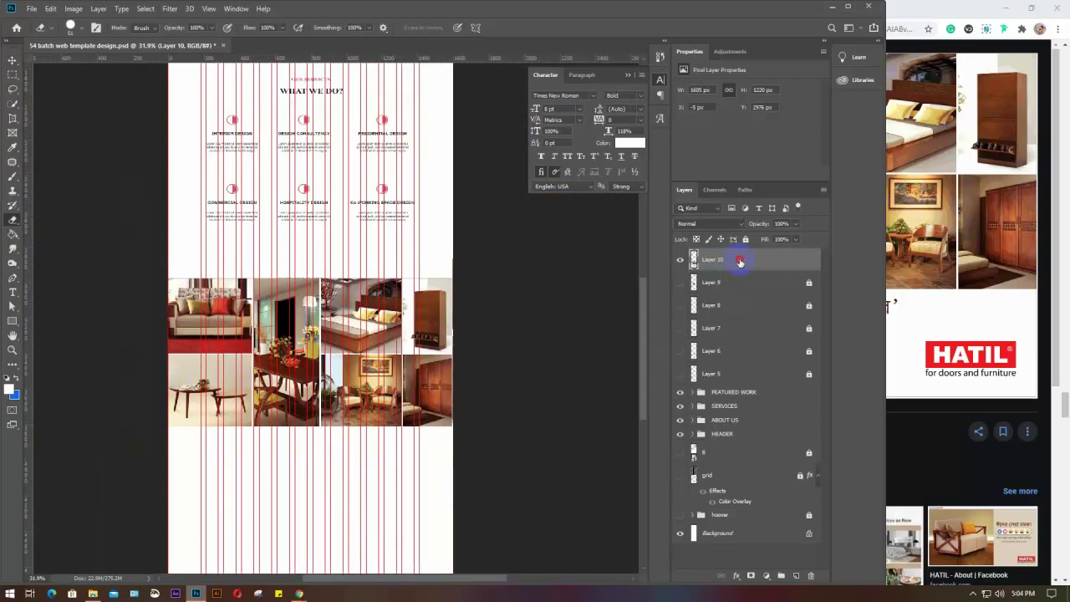
drag(739, 261, 752, 402)
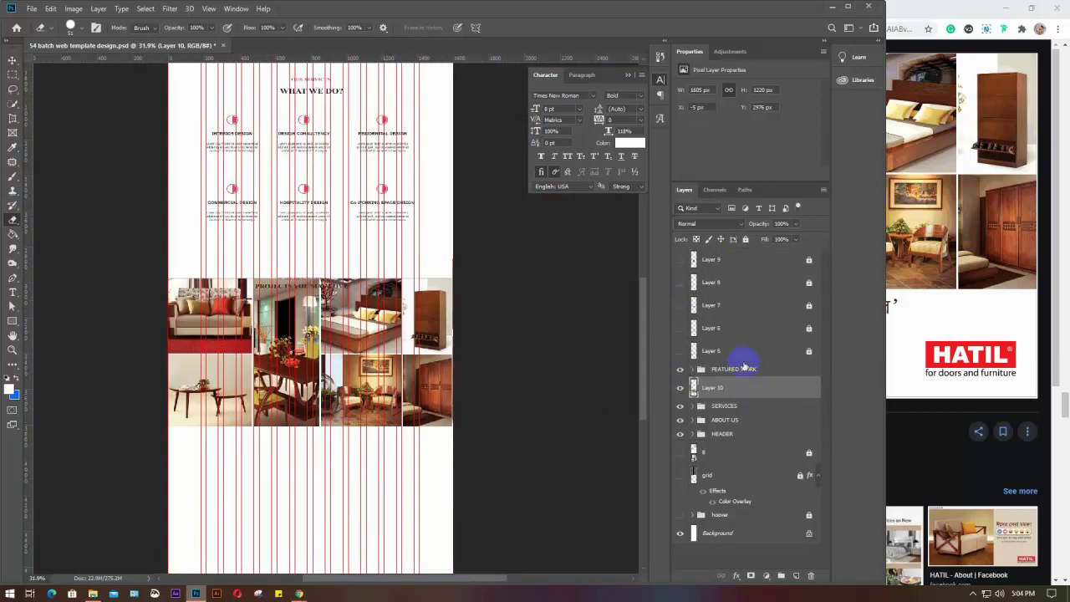
click(746, 370)
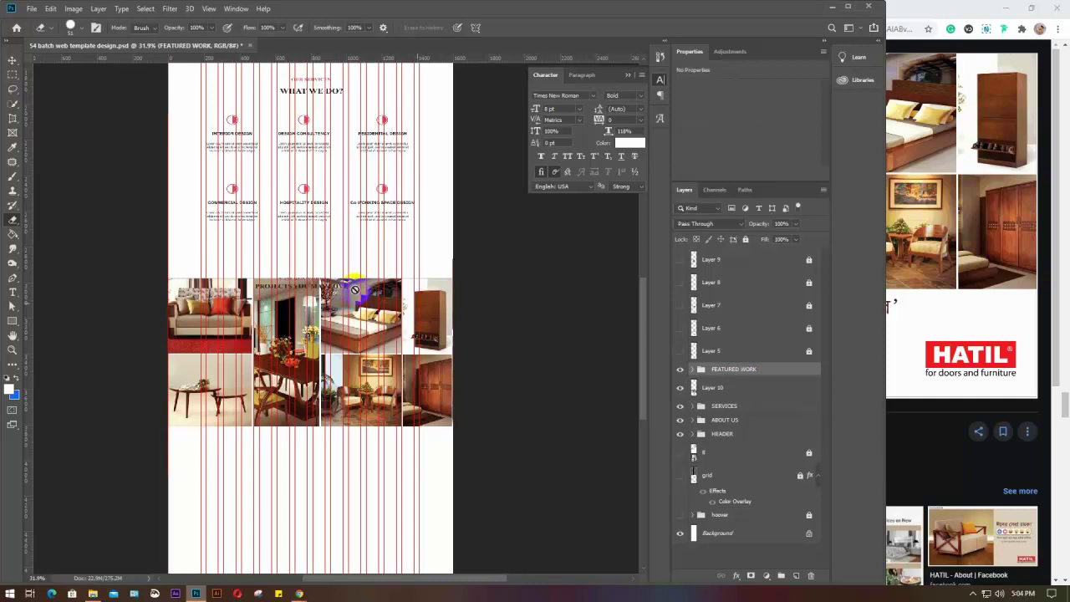
key(v)
drag(305, 285, 299, 264)
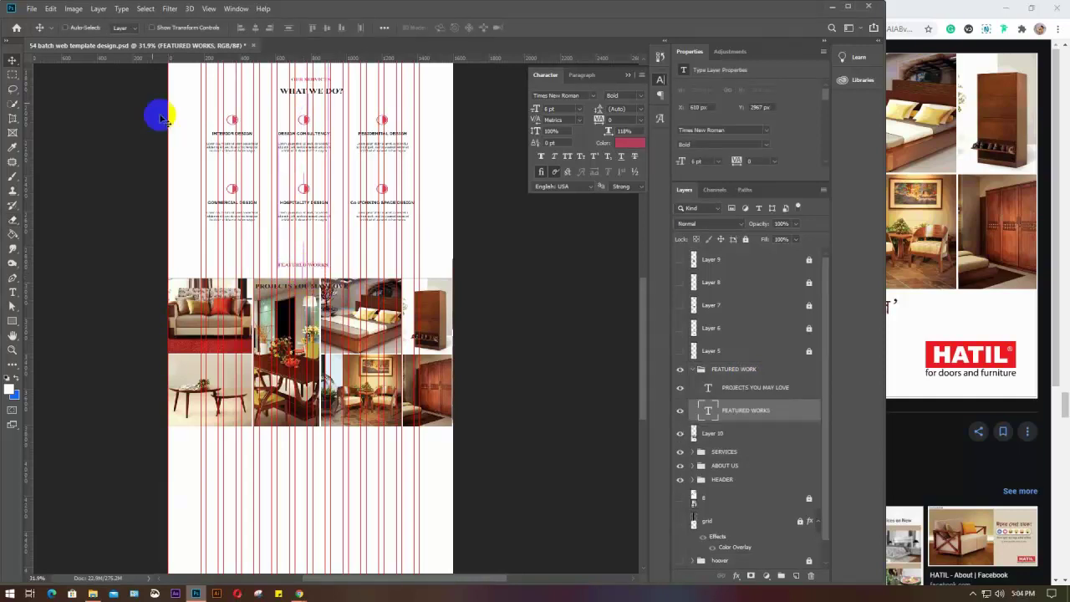
Step: Set the Move tool's auto-select to Group and move the whole FEATURED WORK heading group just above the collage
click(133, 28)
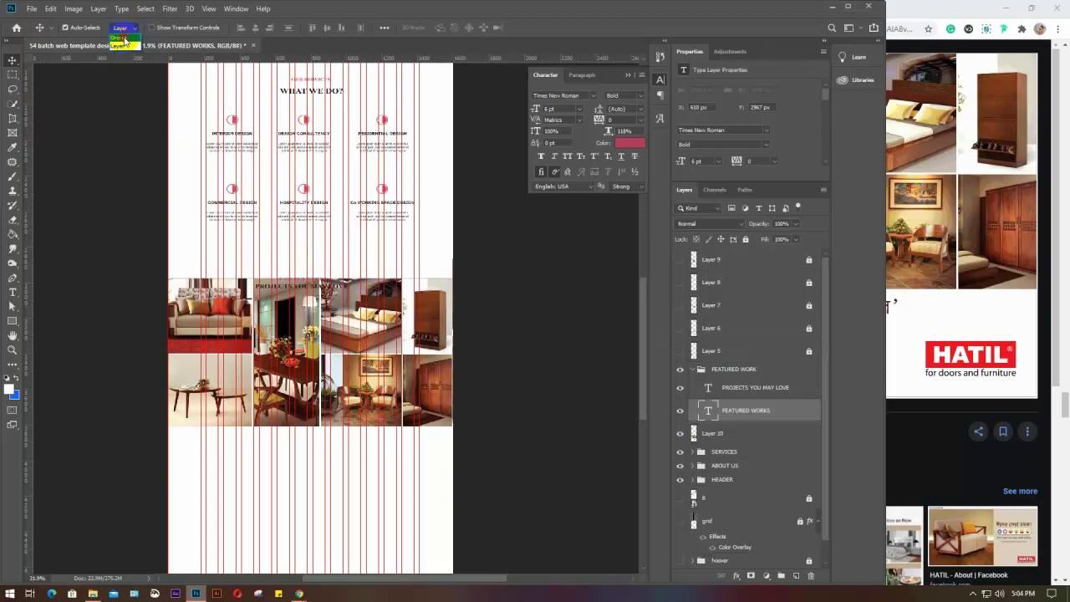
click(122, 38)
click(297, 286)
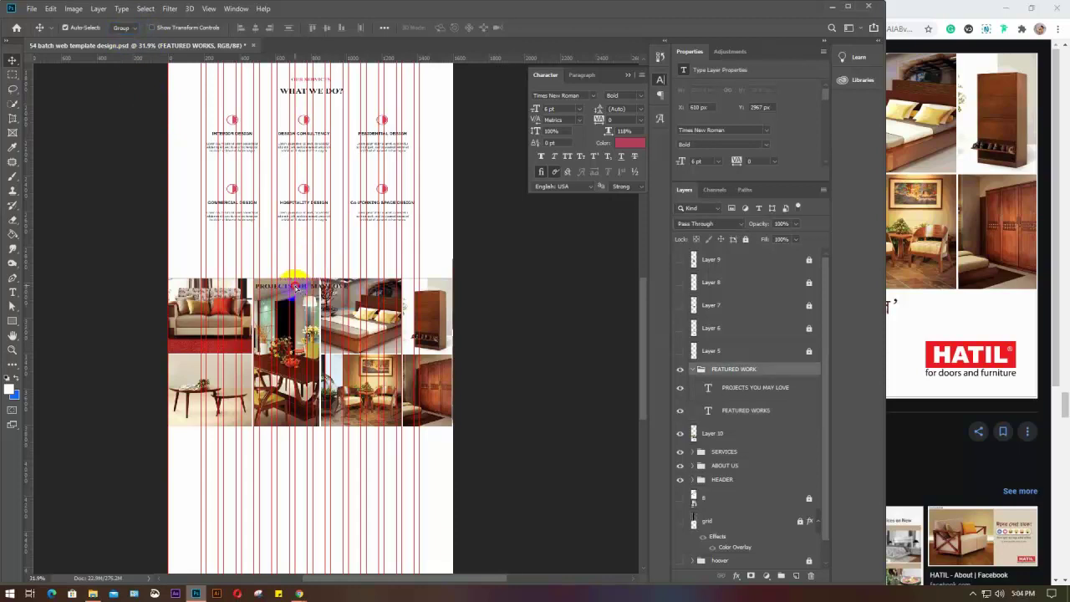
drag(297, 286, 303, 268)
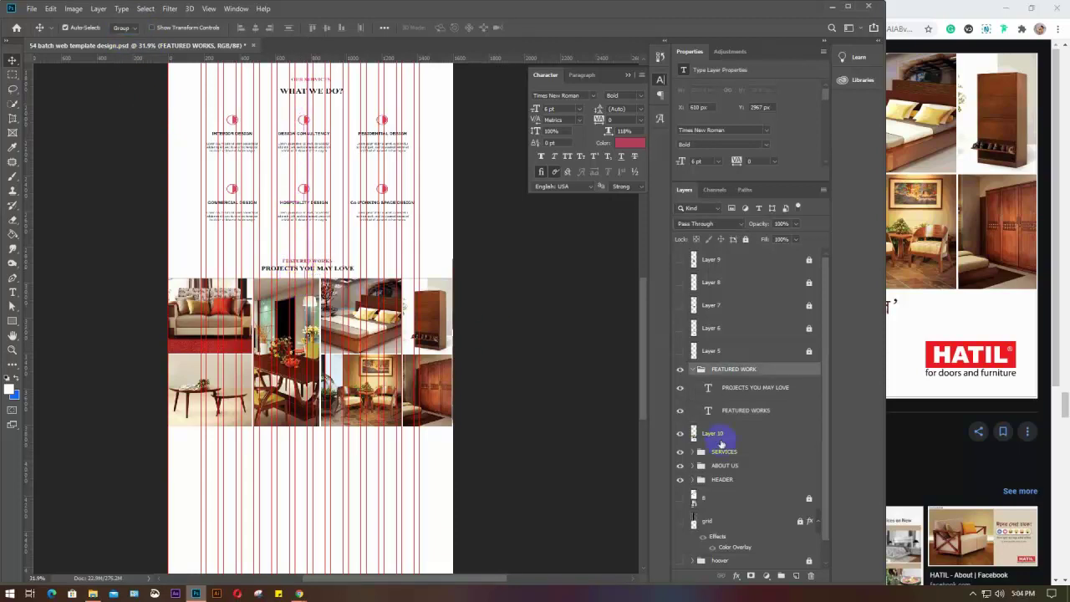
Step: With the reference layer 8 shown, move the collage and heading group slightly lower and align their horizontal centers
drag(680, 434, 682, 453)
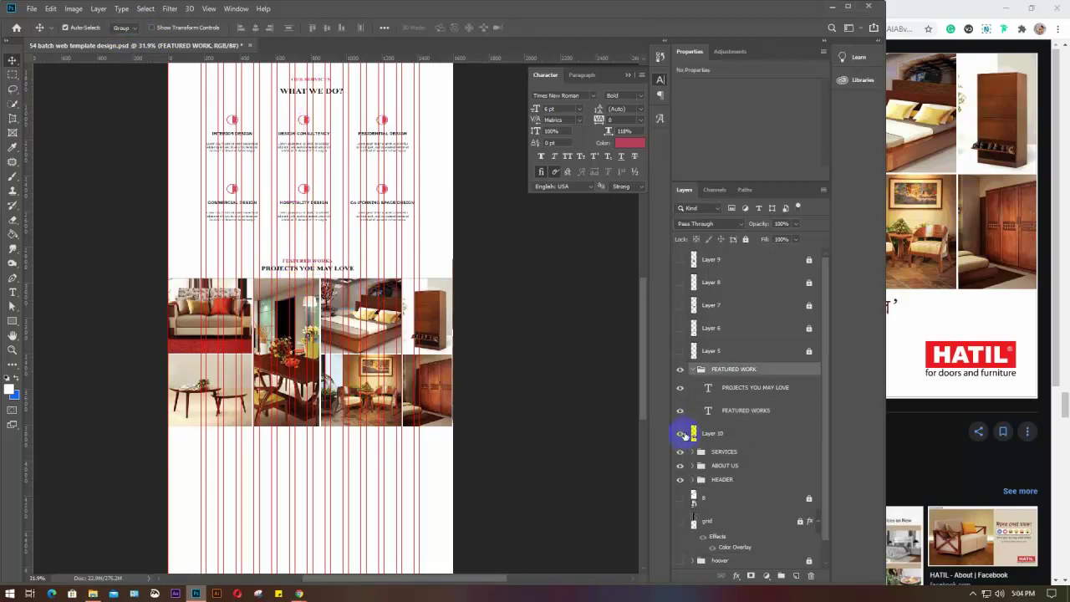
drag(679, 500, 679, 500)
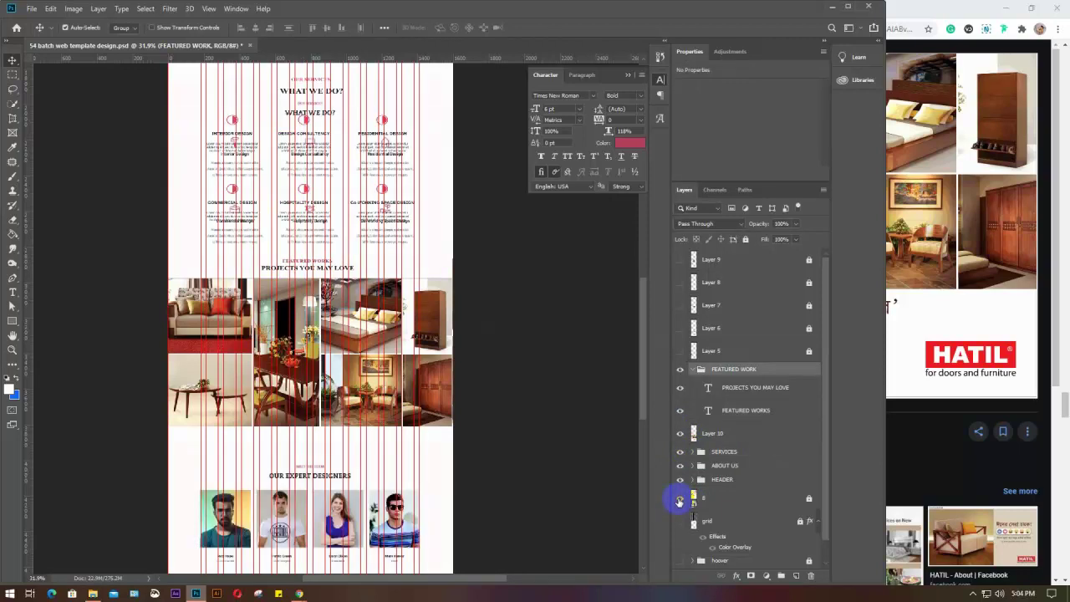
drag(382, 349, 382, 368)
drag(327, 270, 327, 286)
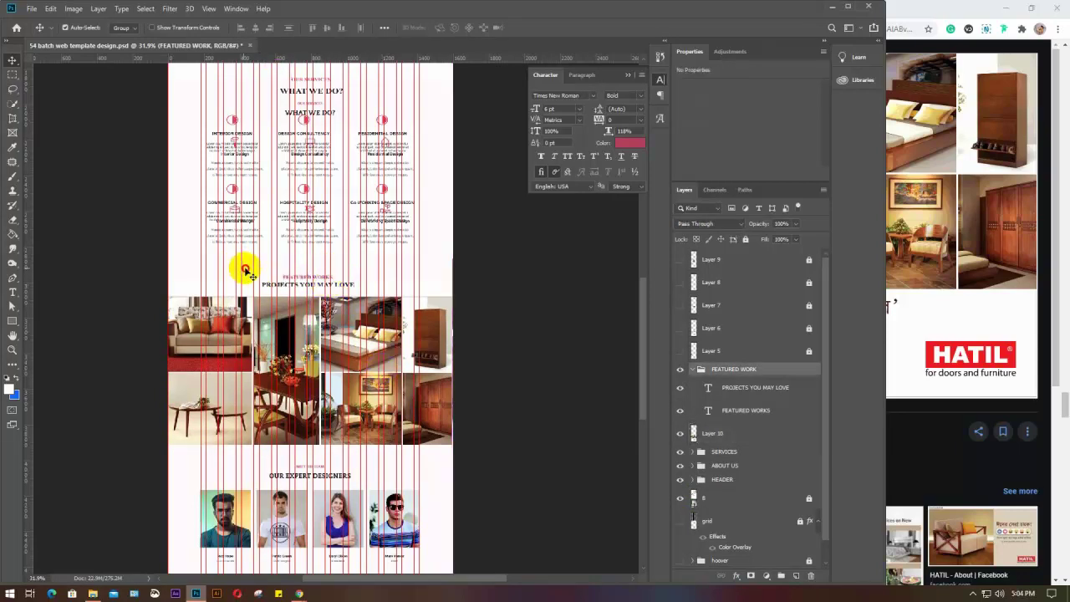
shift+click(245, 269)
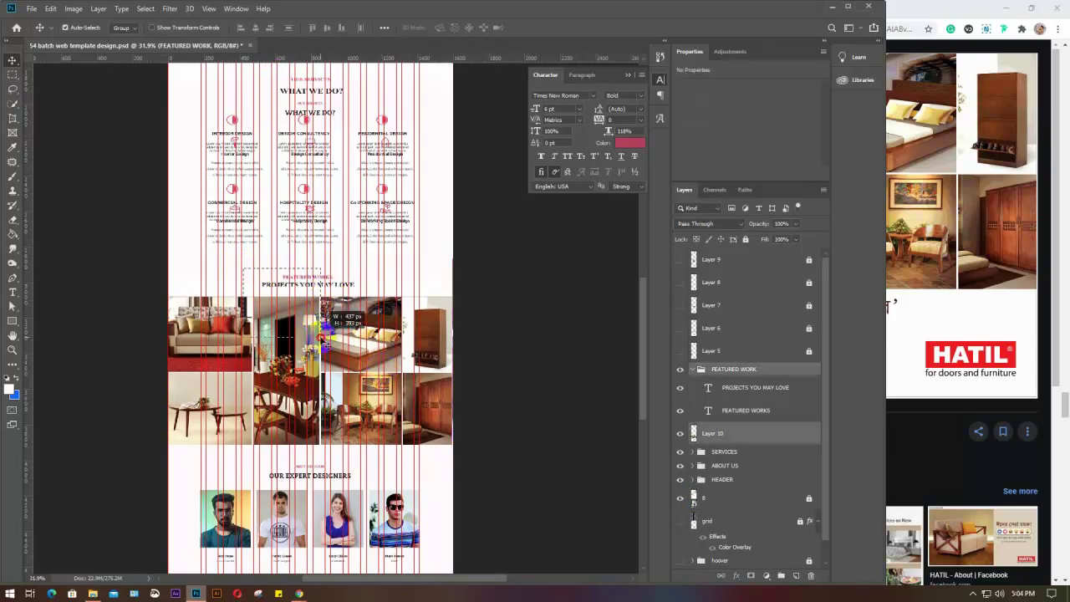
click(256, 28)
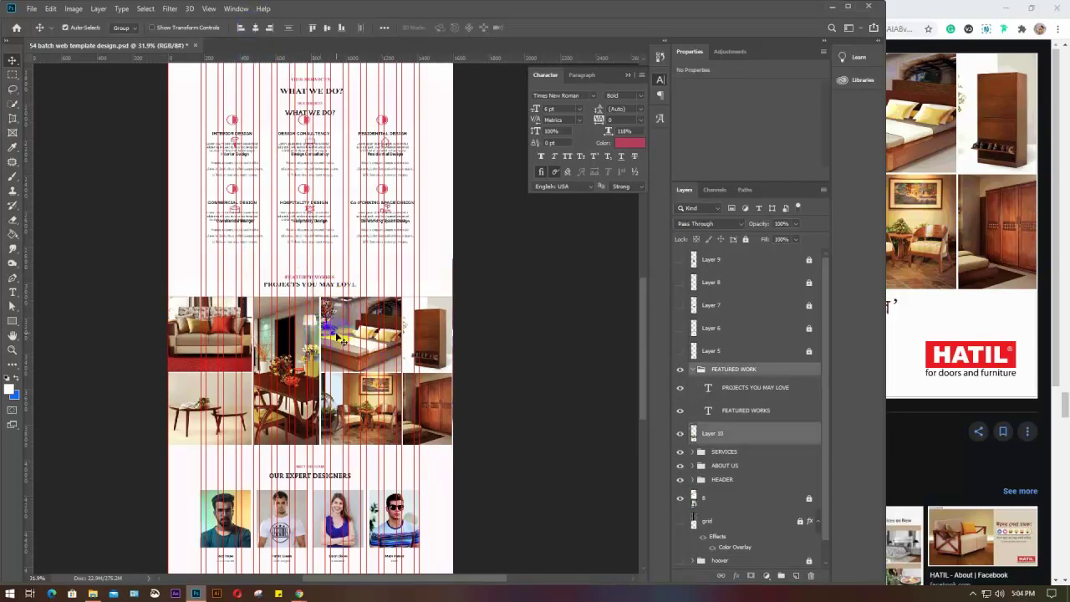
Step: Collapse the FEATURED WORK group and combine it with Layer 10 in a new group
click(748, 370)
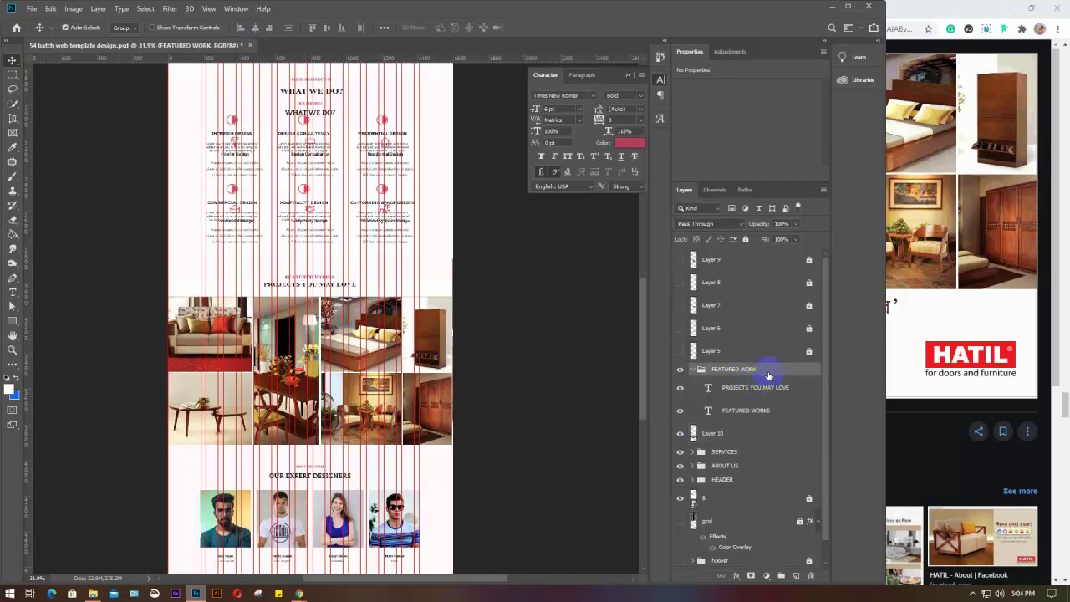
click(754, 390)
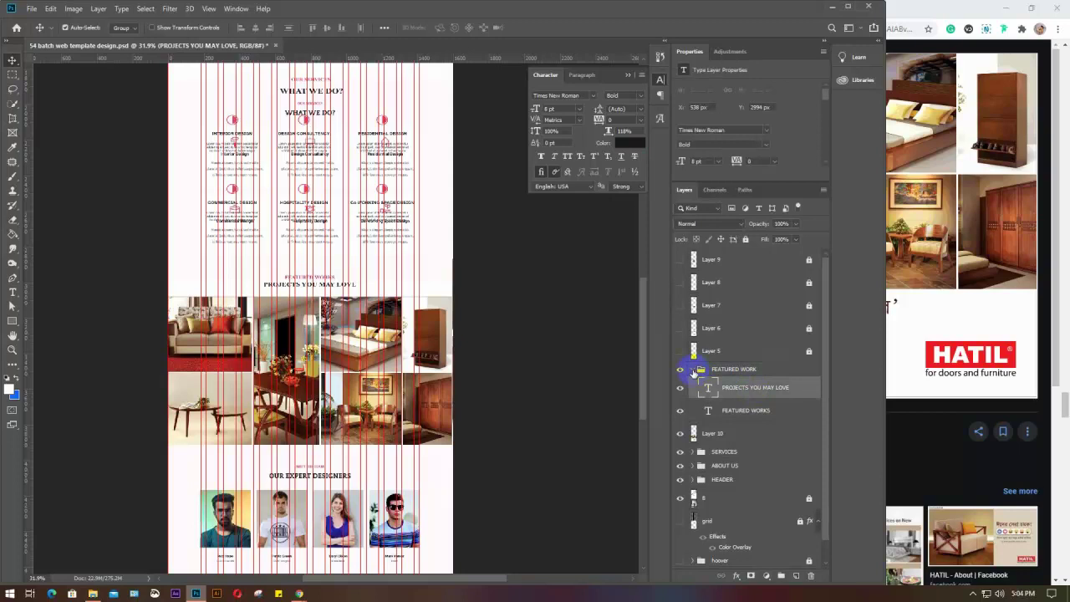
click(693, 373)
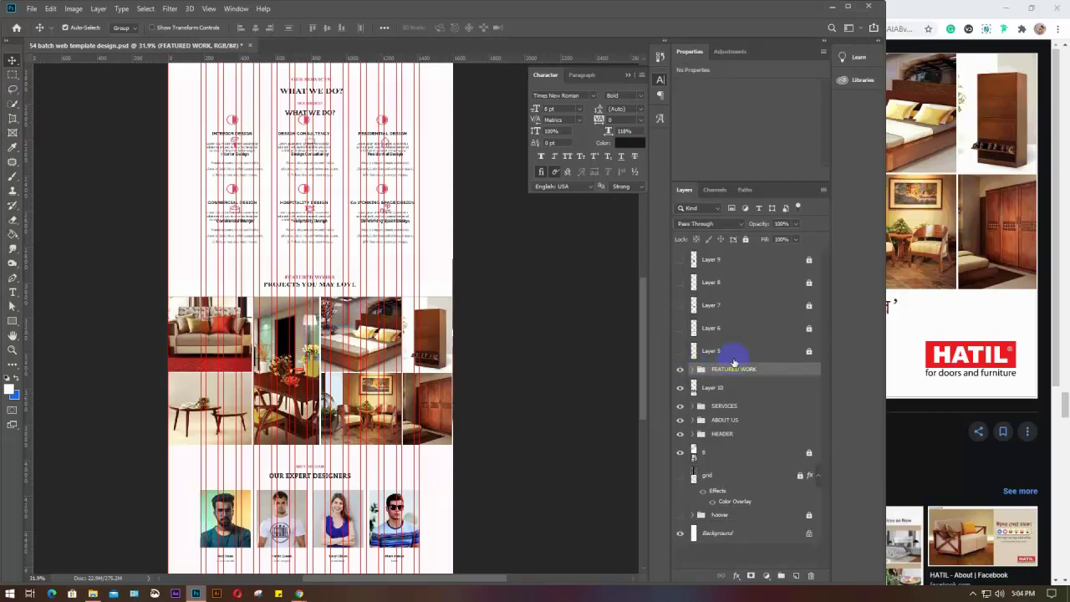
shift+click(740, 390)
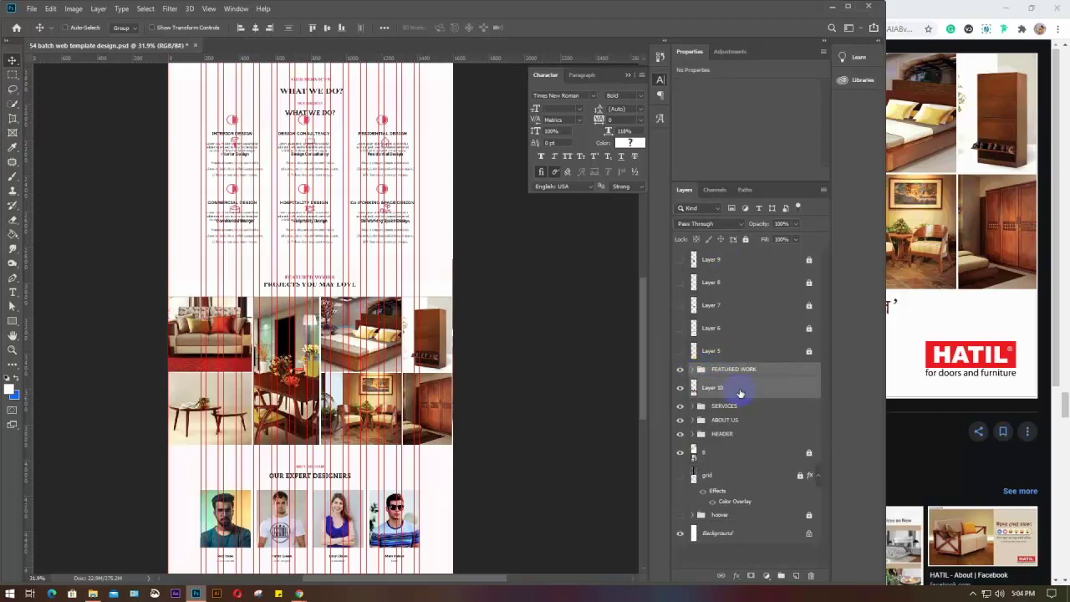
key(ctrl+g)
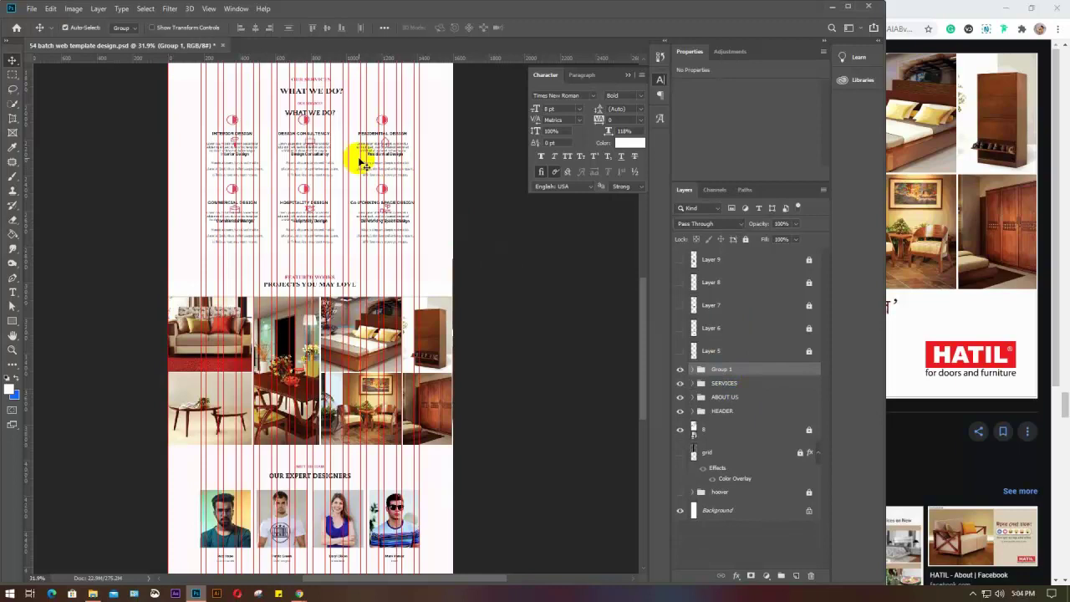
Step: Rename the new group holding the FEATURED WORK heading and collage as PROJECTS
scroll(361, 153, up, 1)
scroll(362, 153, up, 10)
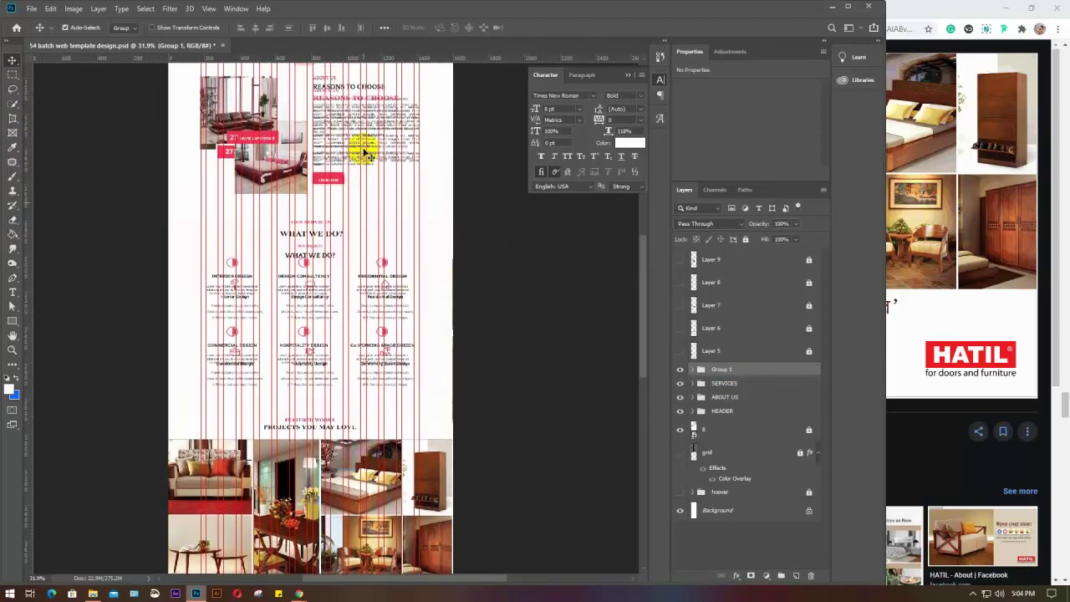
scroll(365, 153, up, 10)
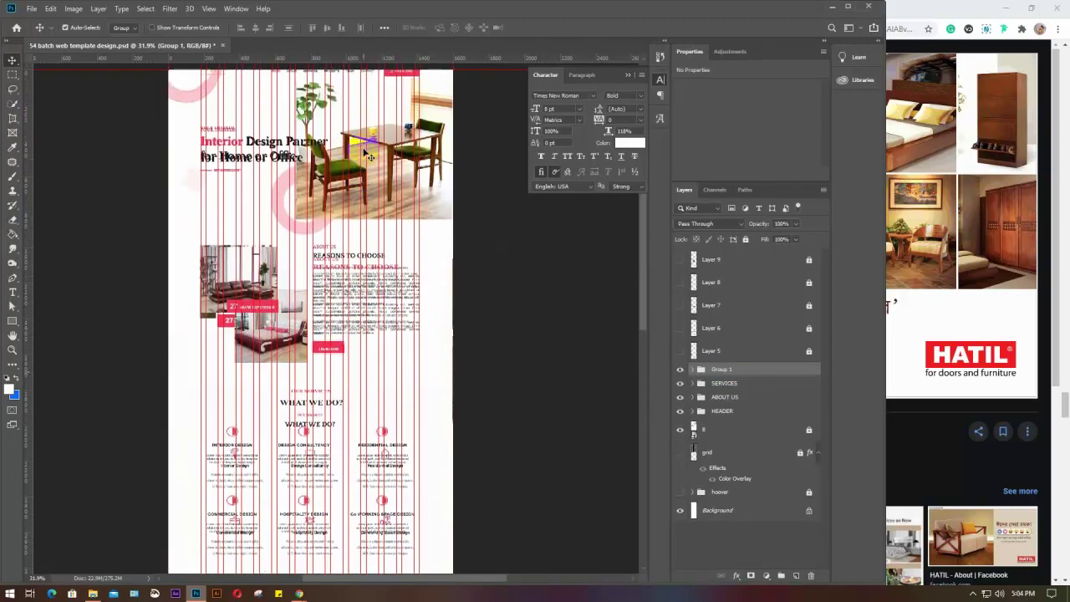
scroll(362, 145, up, 12)
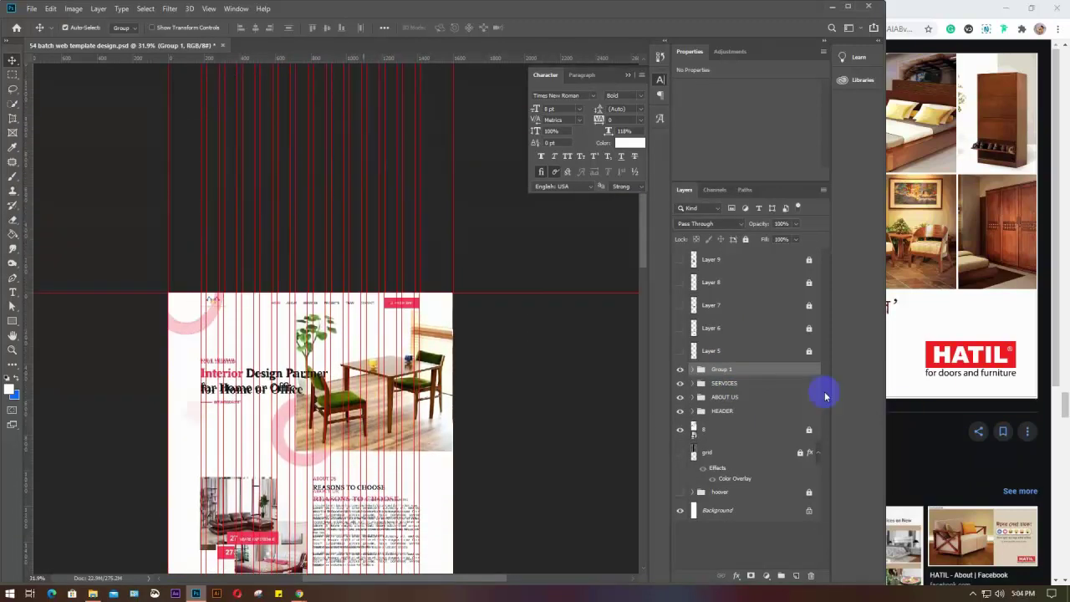
ctrl+click(717, 371)
double_click(719, 371)
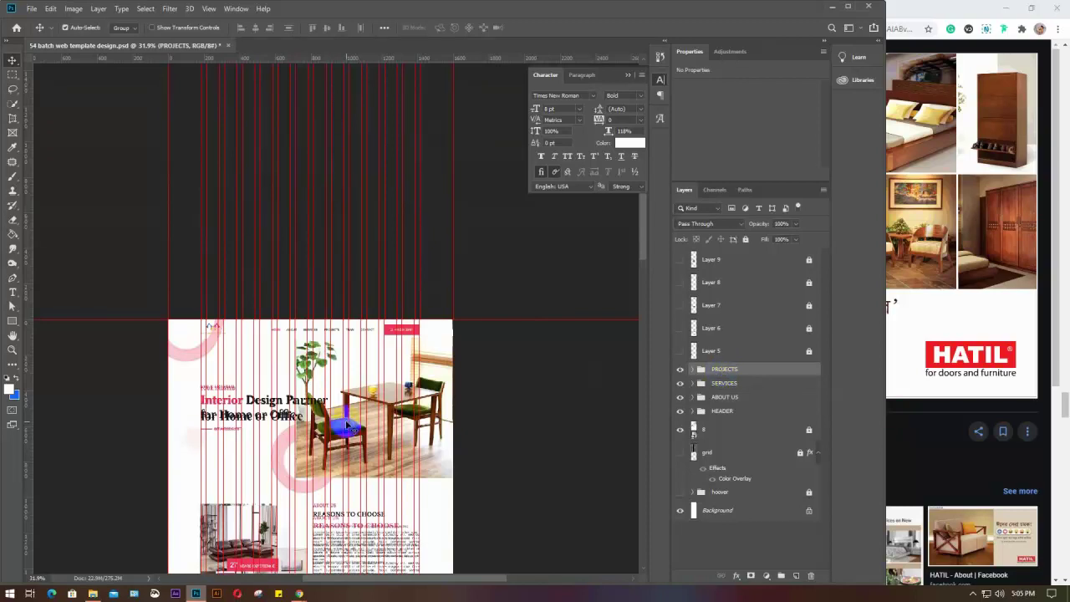
Step: Duplicate the FEATURED WORK group and place the copy outside and above the PROJECTS group
scroll(357, 349, down, 5)
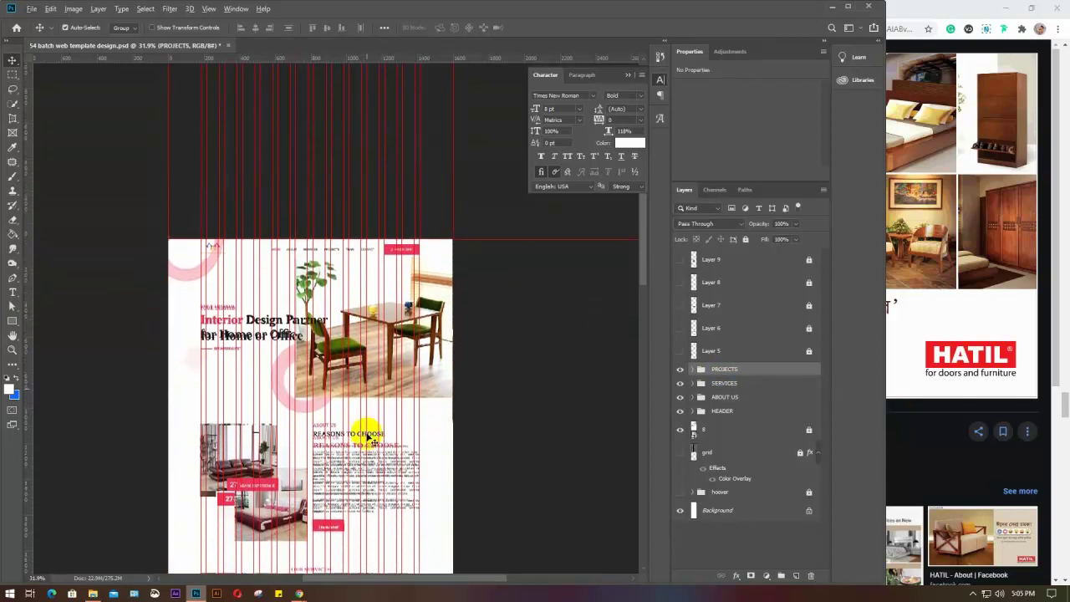
scroll(361, 485, down, 3)
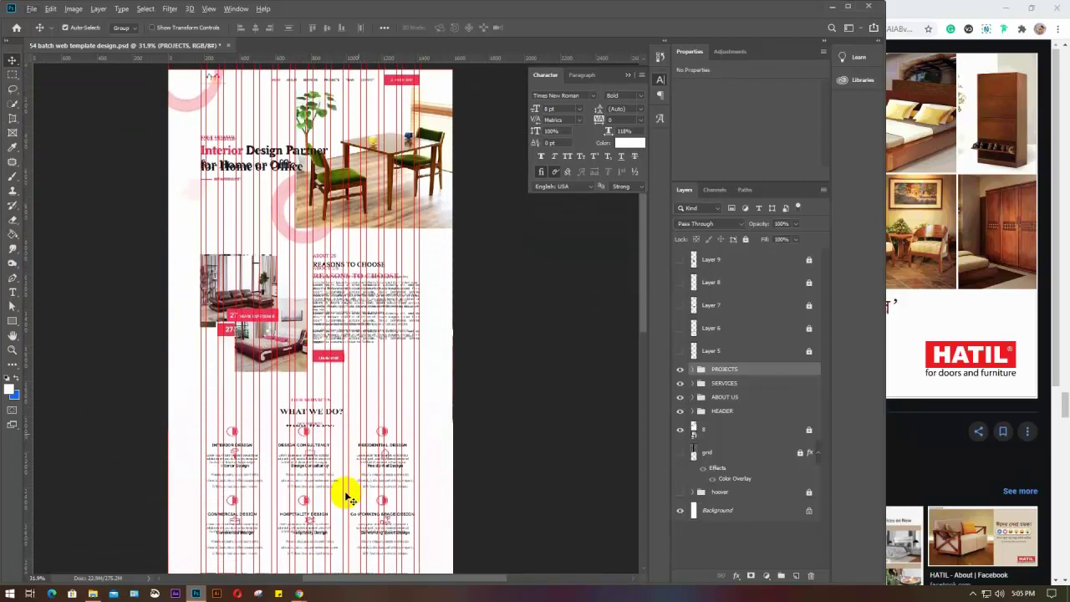
scroll(341, 410, down, 15)
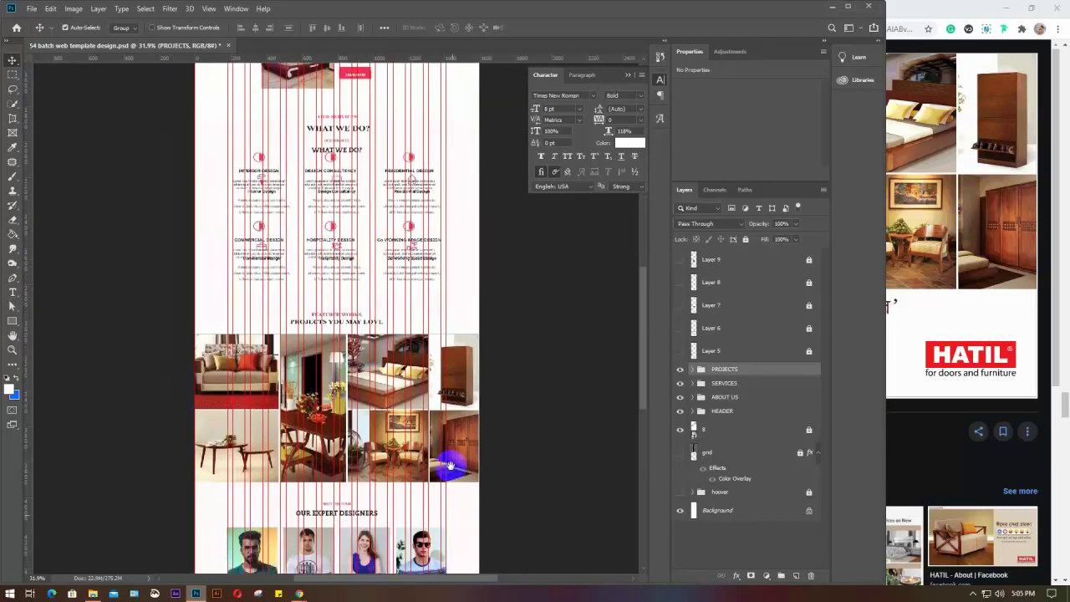
key(ctrl+r)
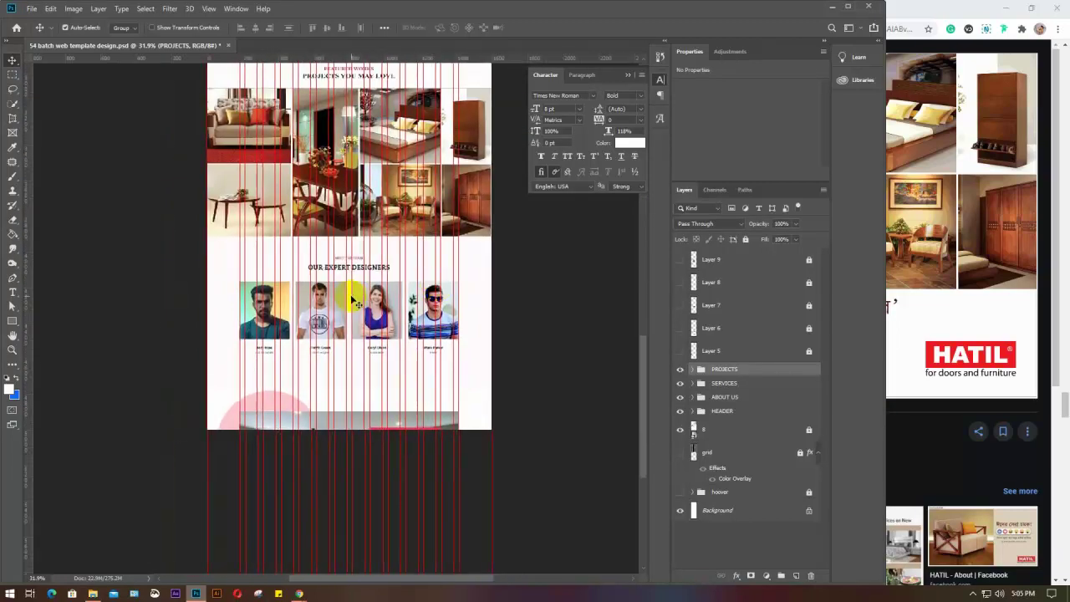
scroll(352, 298, up, 6)
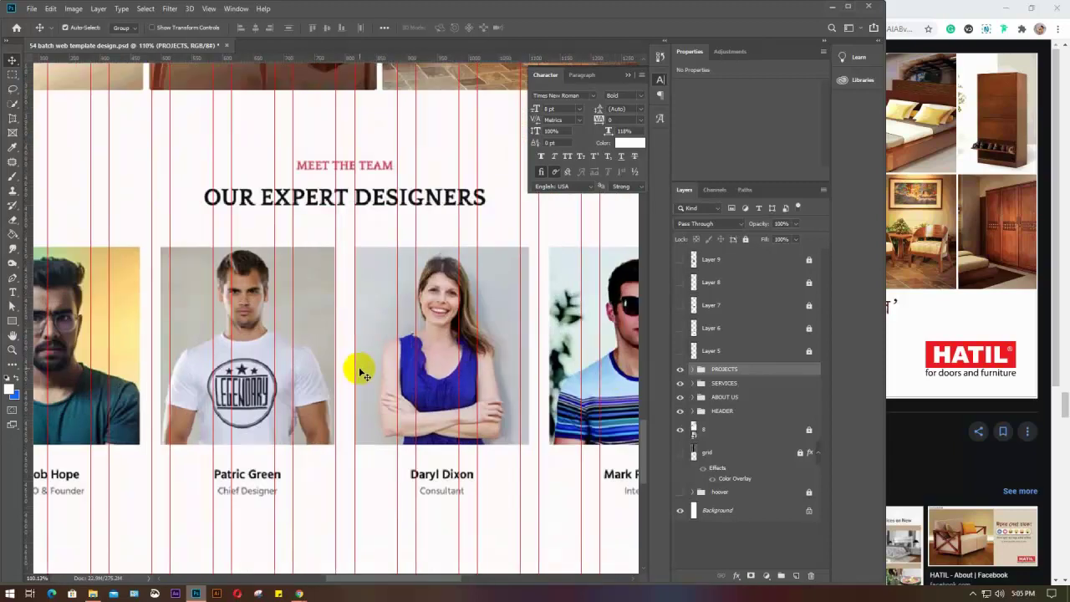
click(693, 370)
click(740, 384)
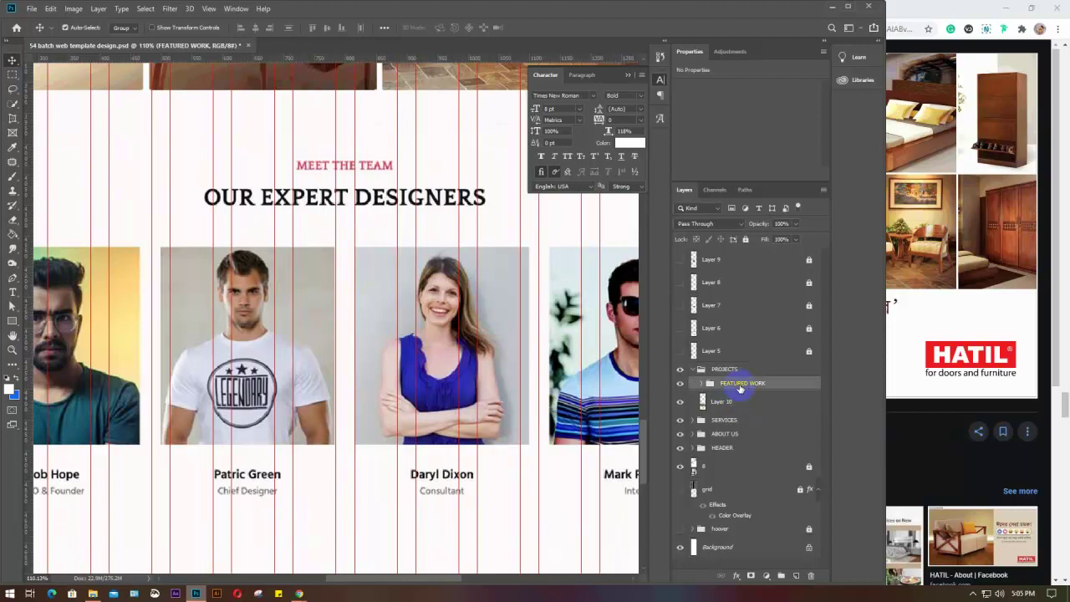
drag(293, 270, 287, 268)
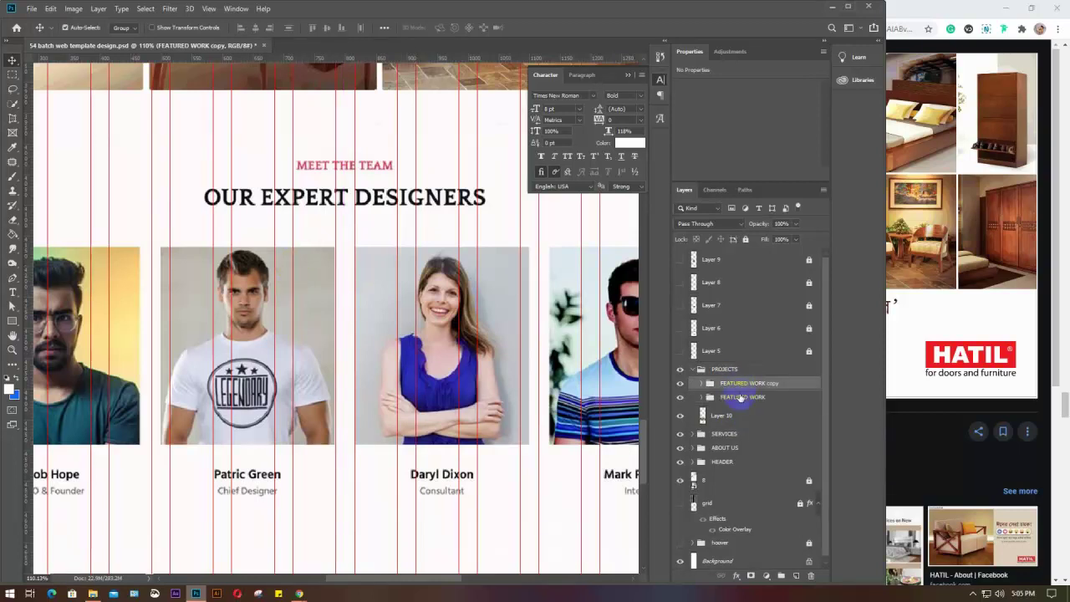
drag(742, 384, 736, 369)
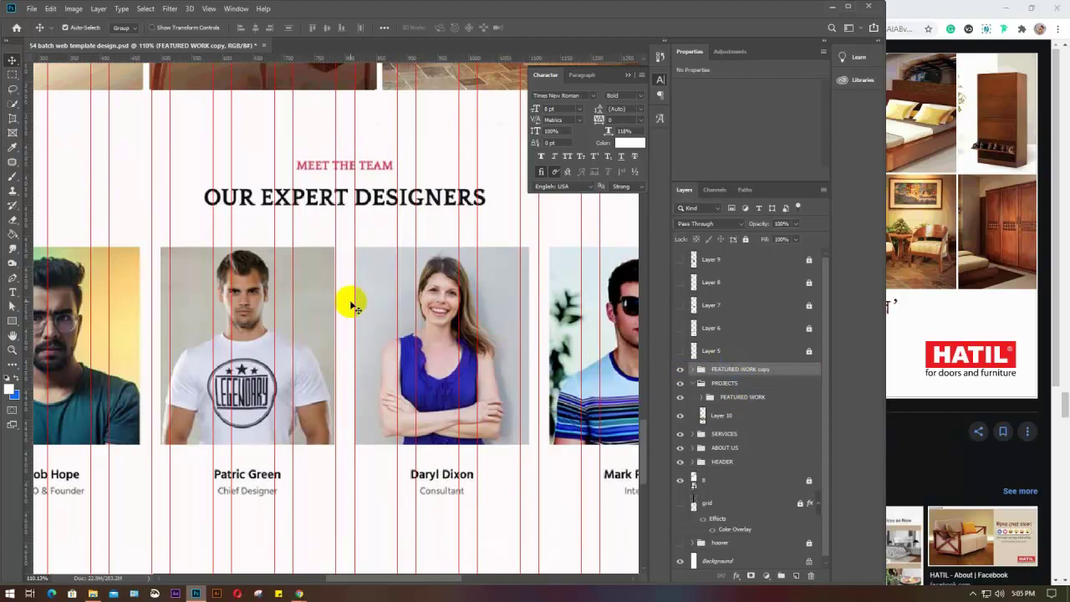
Step: Move the copied heading group down below the collage, onto the reference MEET THE TEAM heading
scroll(351, 306, down, 4)
scroll(382, 192, up, 5)
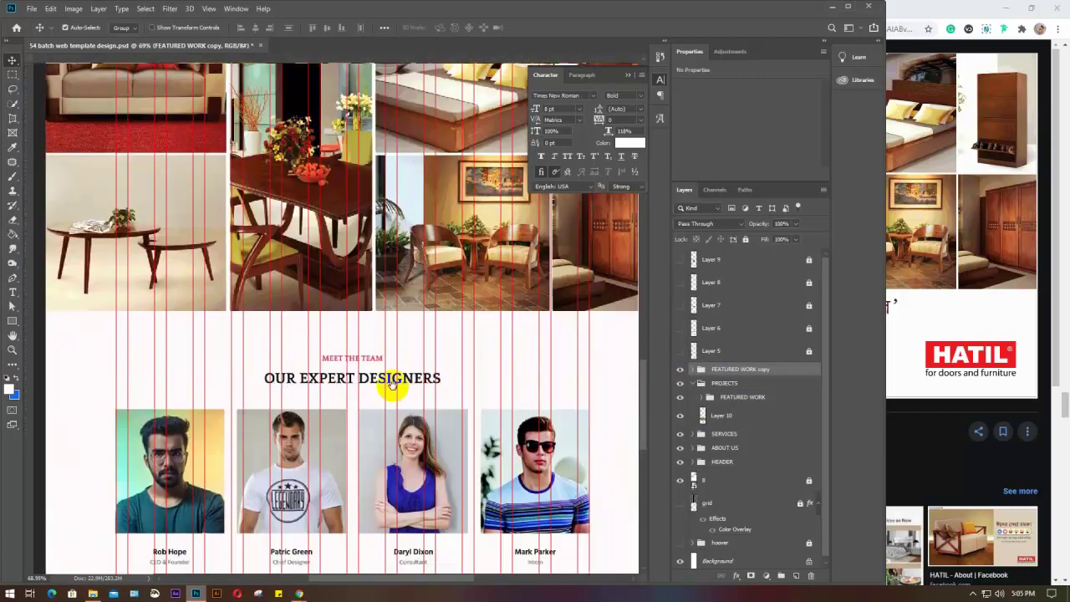
scroll(391, 251, down, 2)
scroll(401, 234, up, 3)
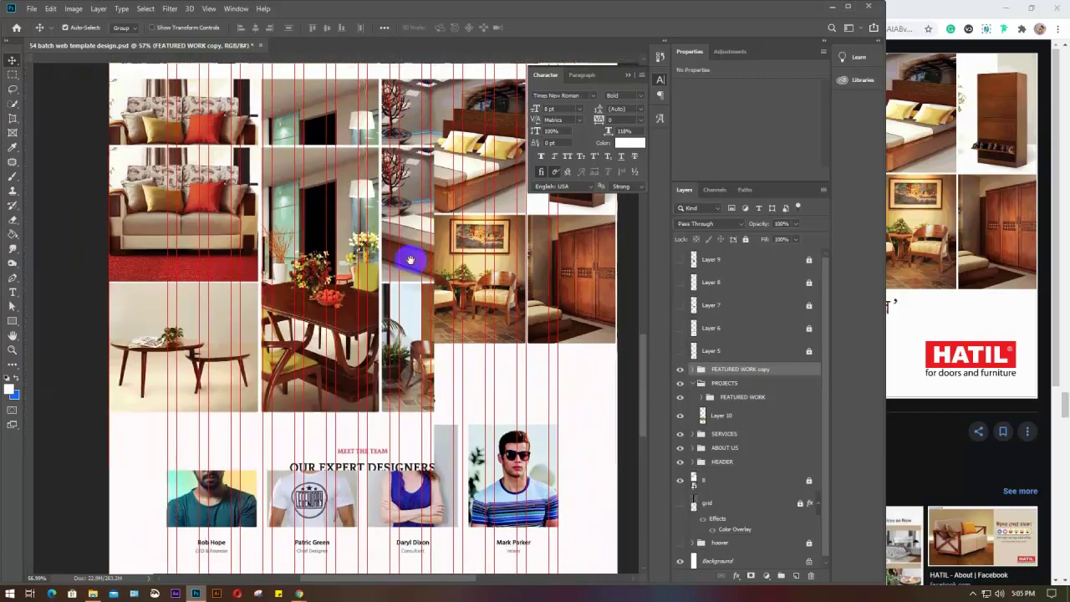
drag(375, 144, 373, 482)
scroll(373, 482, up, 5)
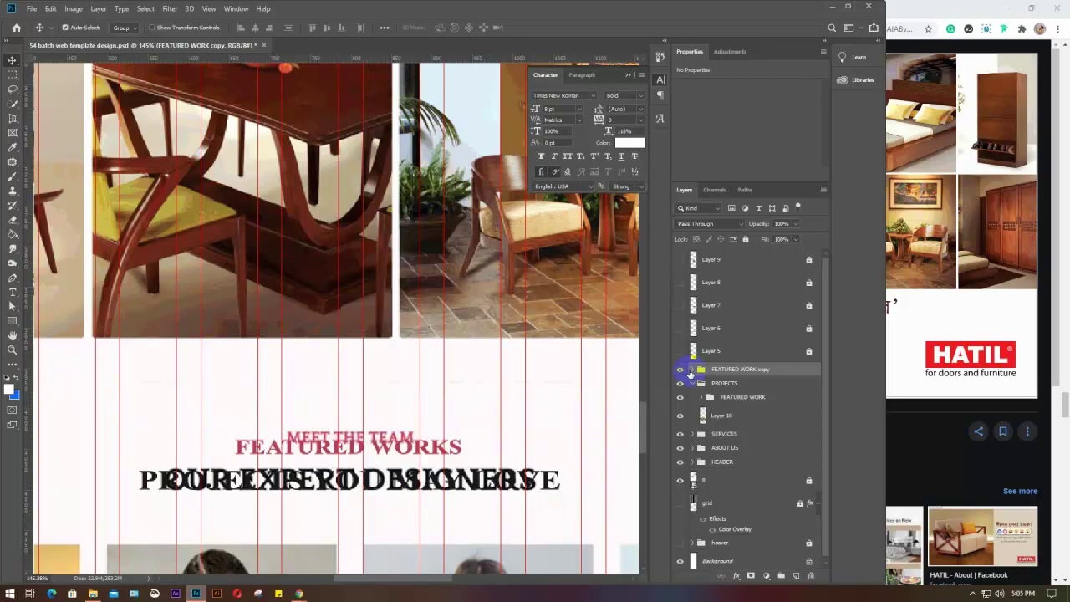
Step: Collapse the PROJECTS group and replace the copied FEATURED WORKS text with MEET THE TEAM
click(693, 382)
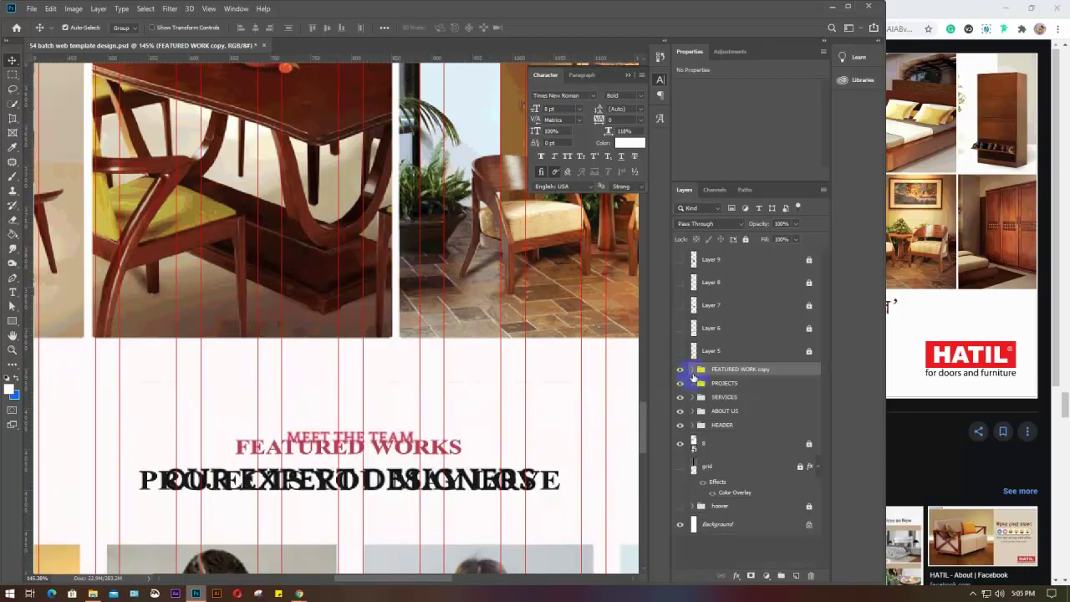
click(693, 369)
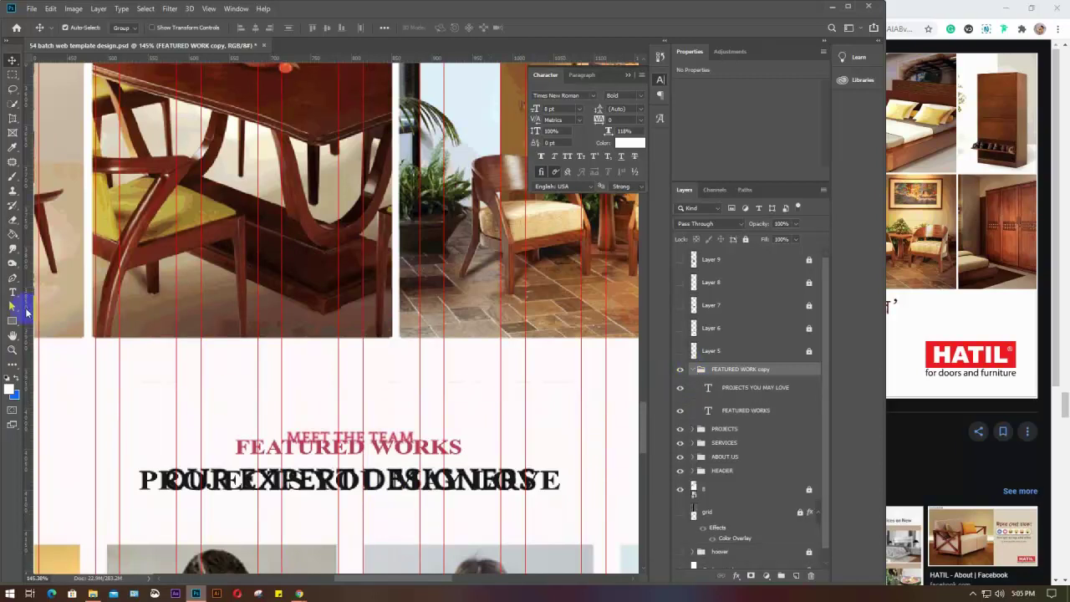
click(13, 292)
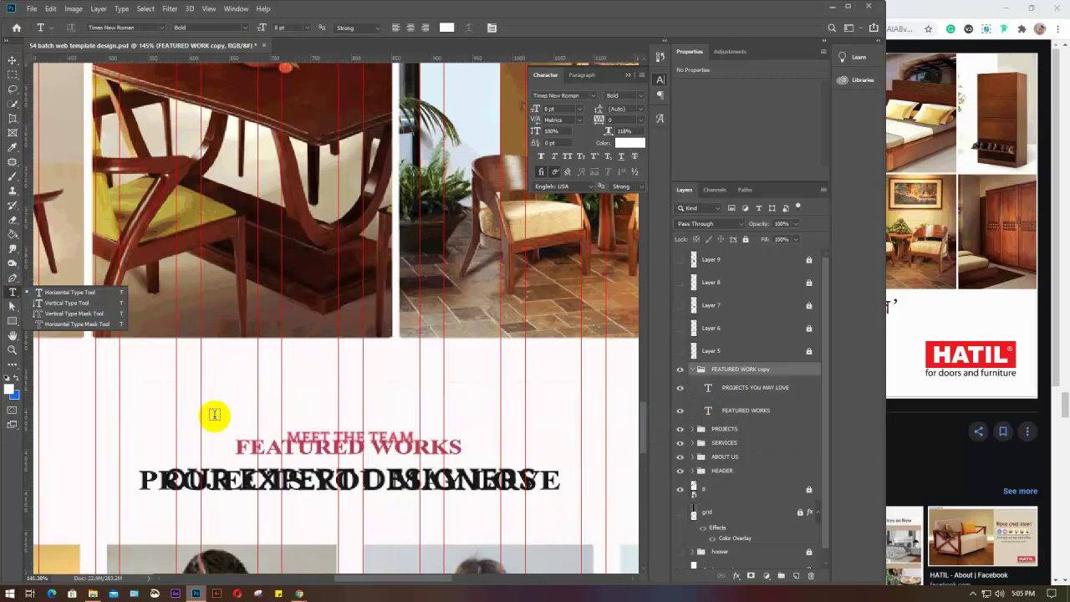
click(72, 293)
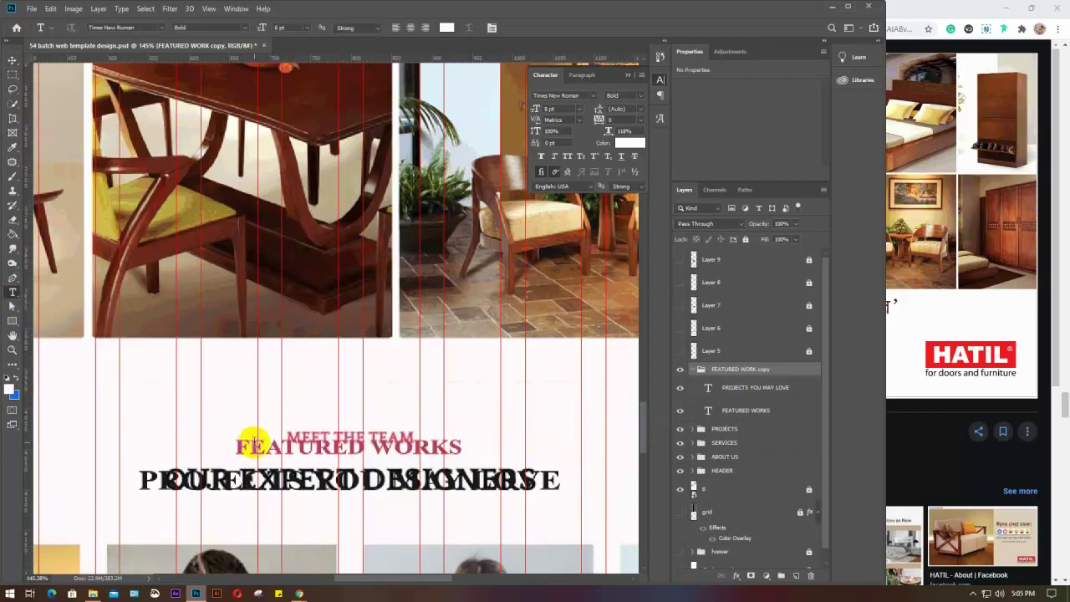
drag(236, 446, 471, 459)
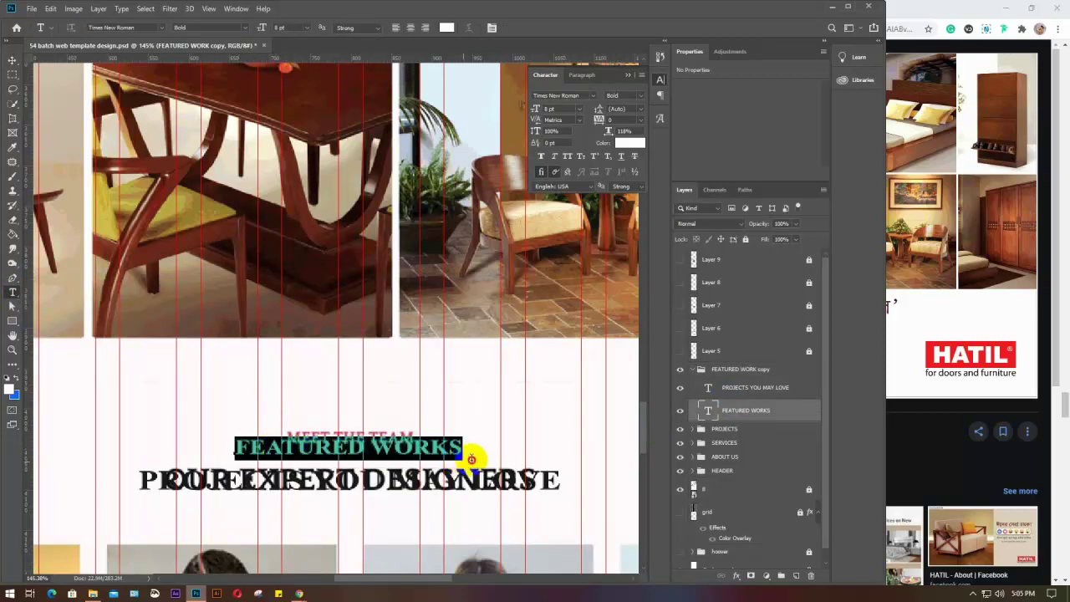
text(MEET THE TEAM)
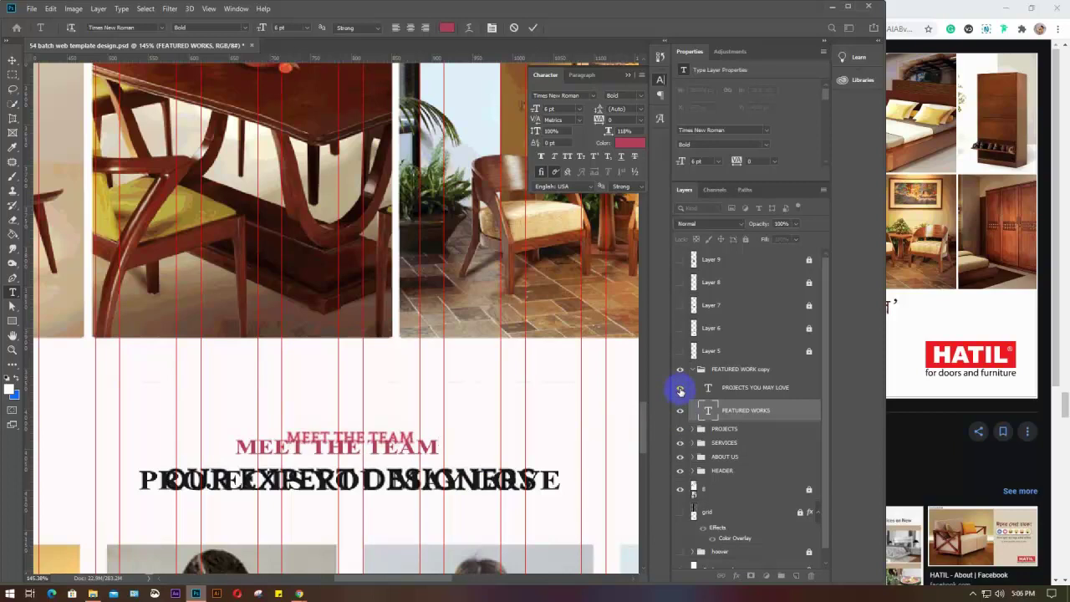
Step: Replace the copied PROJECTS YOU MAY LOVE text with OUR EXPERTS DESIGNERS
click(680, 391)
click(681, 391)
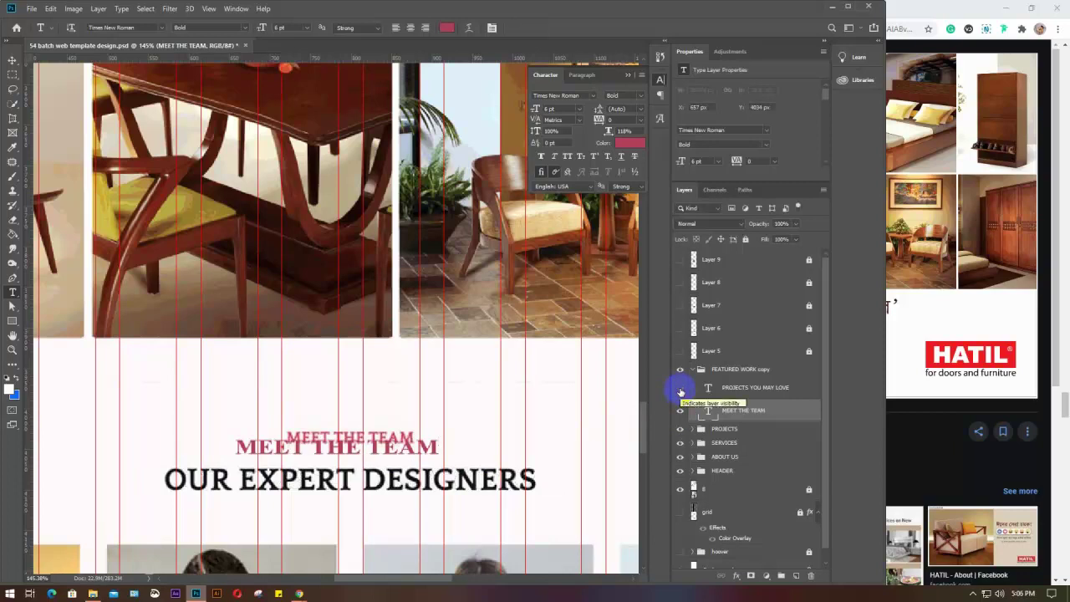
click(681, 391)
drag(140, 481, 577, 506)
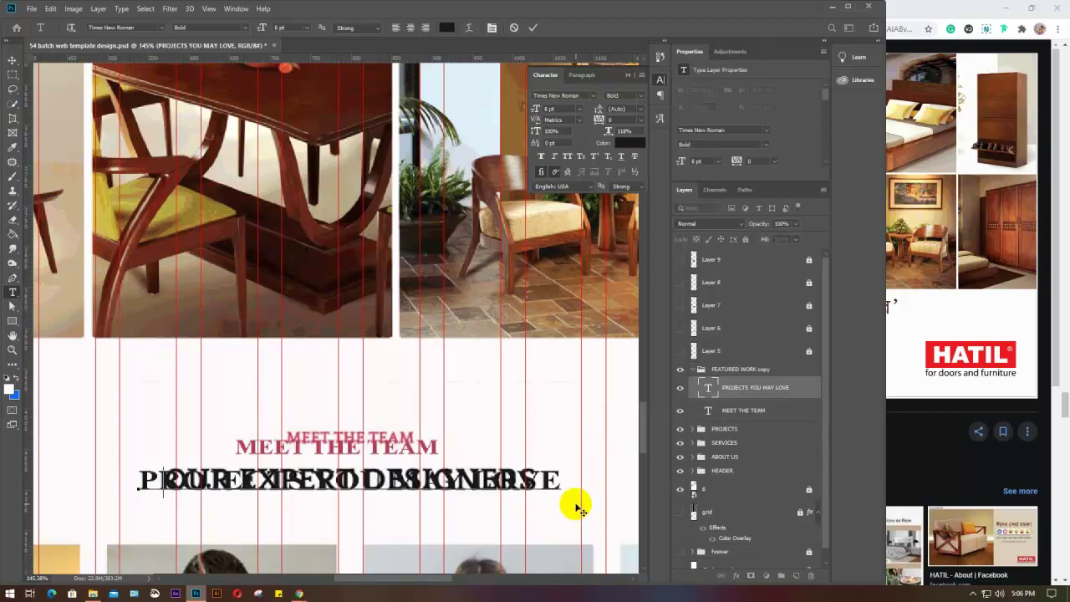
text(OUR EXPERT DESIGNERS)
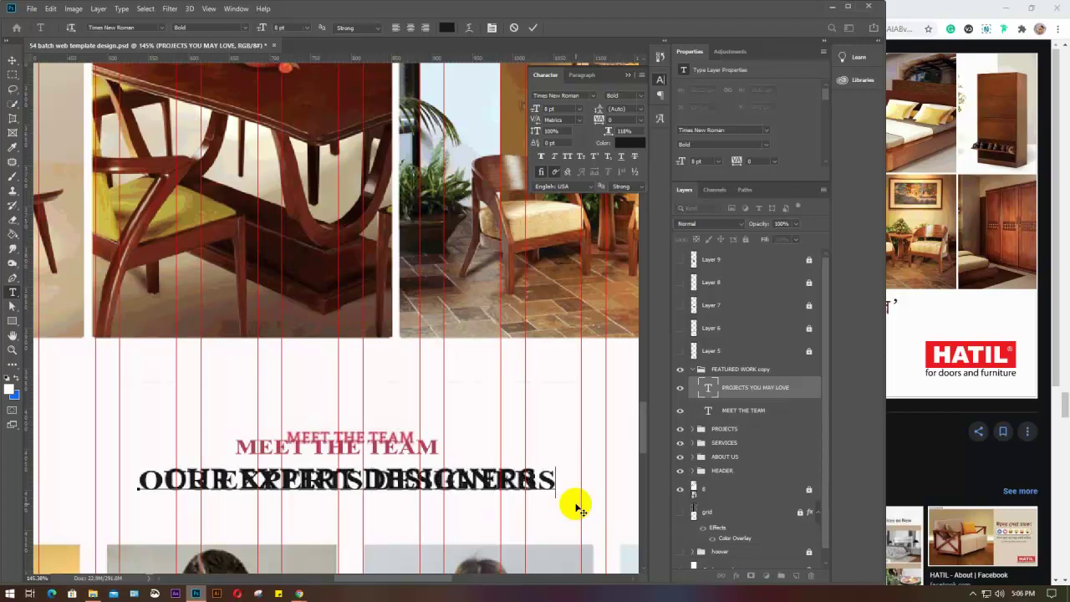
key(ctrl+Return)
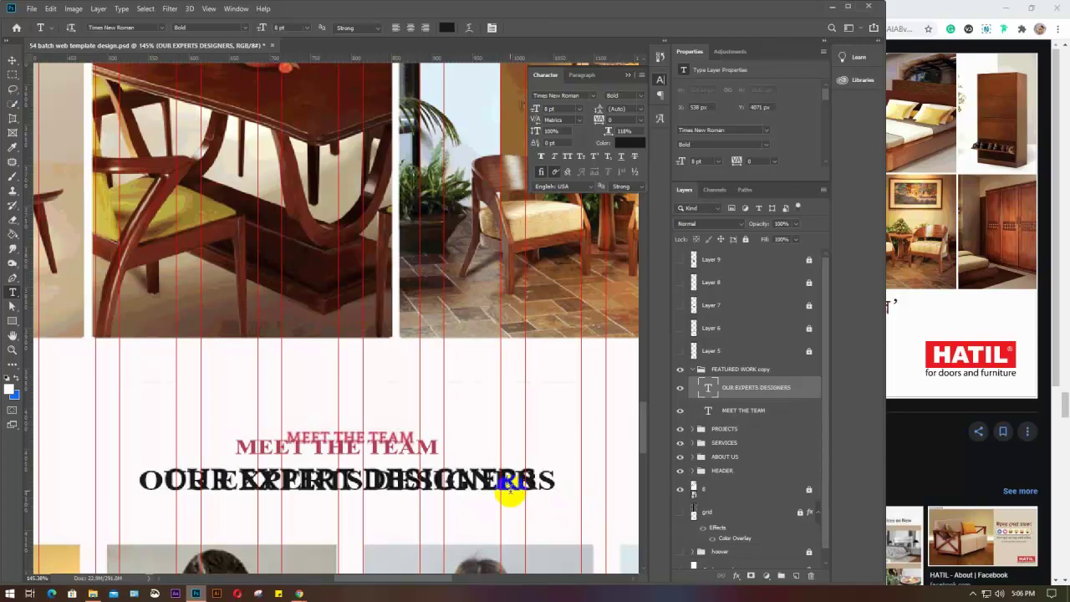
Step: Nudge the copied heading group up over the reference heading and align the horizontal centers of its two text layers
key(v)
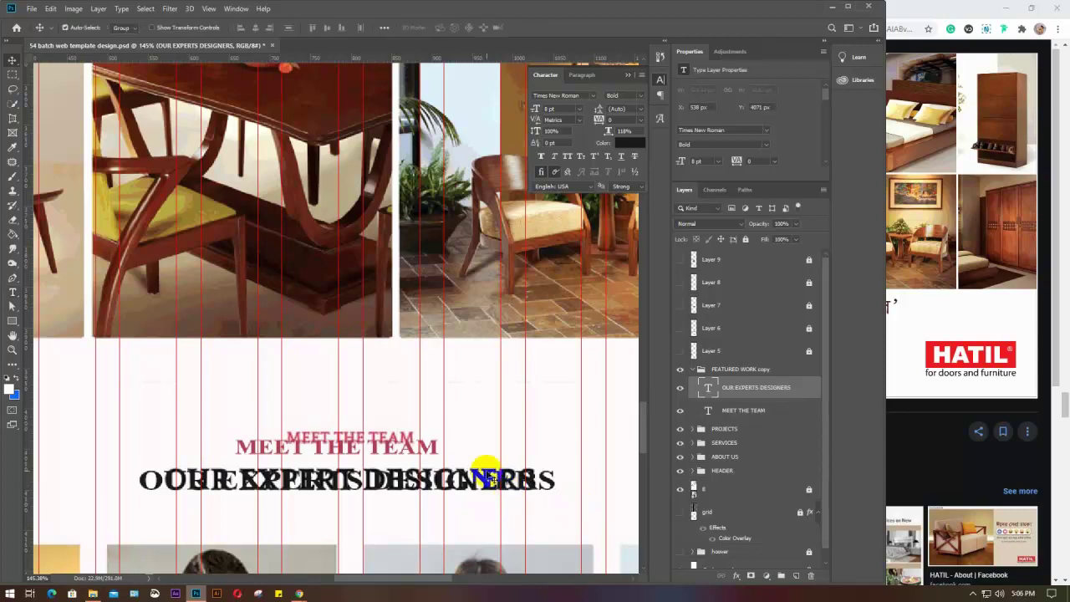
click(322, 449)
drag(322, 449, 326, 440)
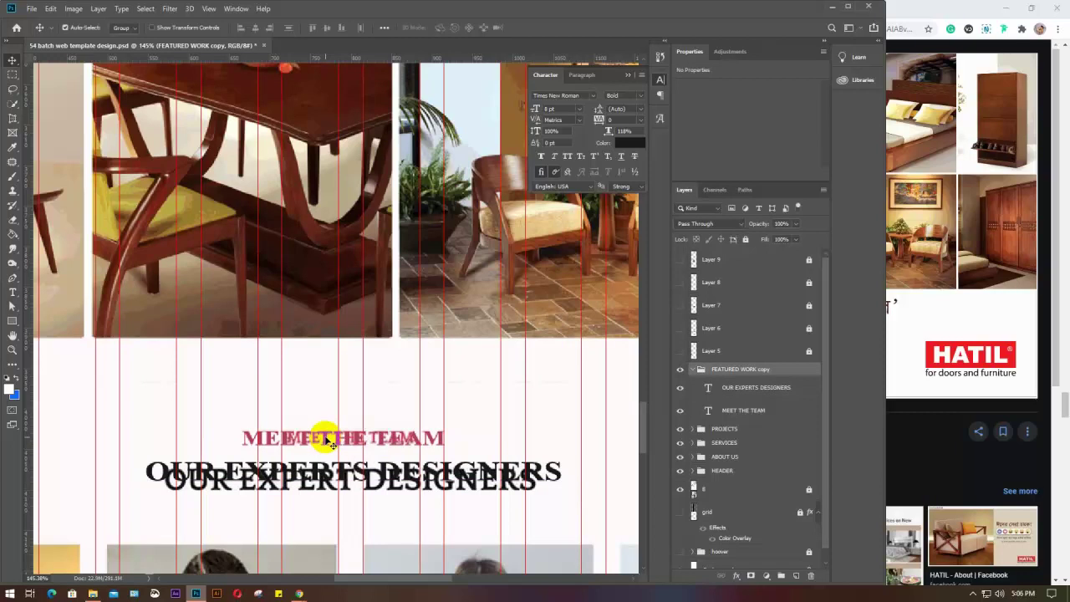
click(745, 410)
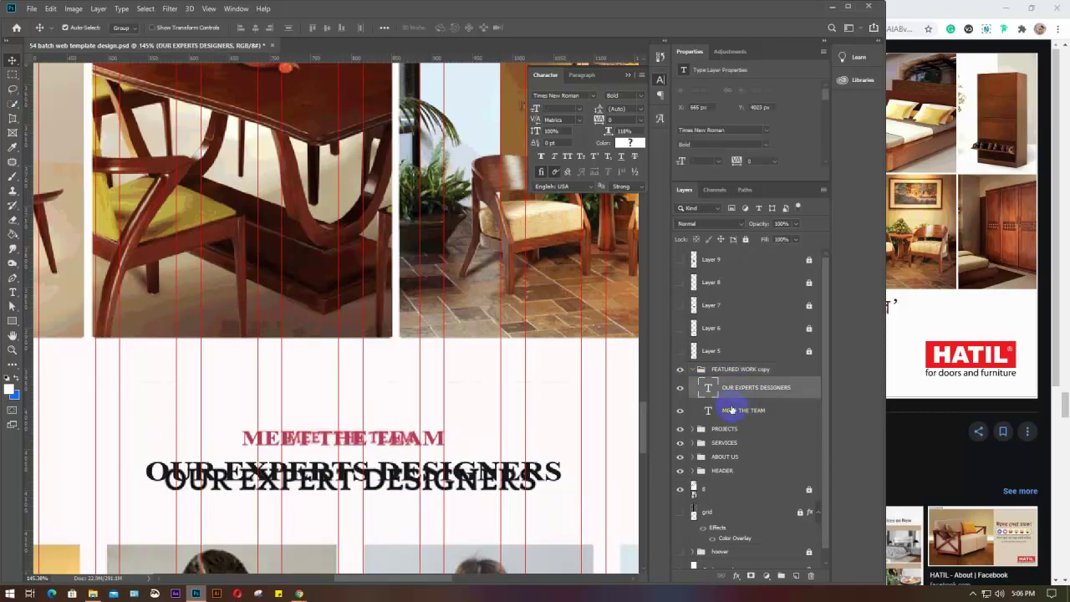
shift+click(744, 387)
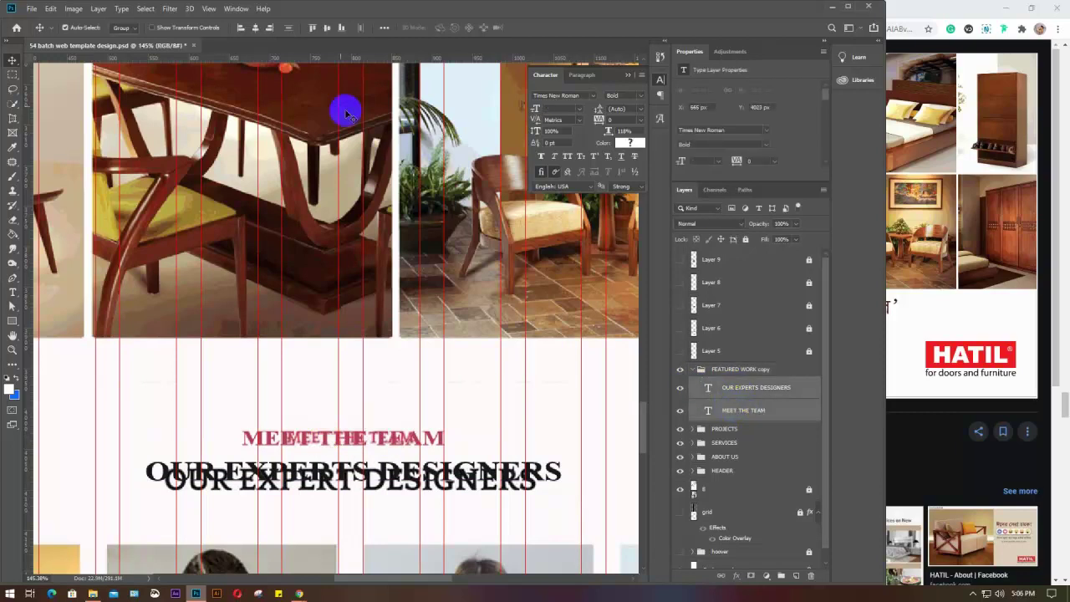
click(255, 27)
click(430, 406)
scroll(432, 410, down, 2)
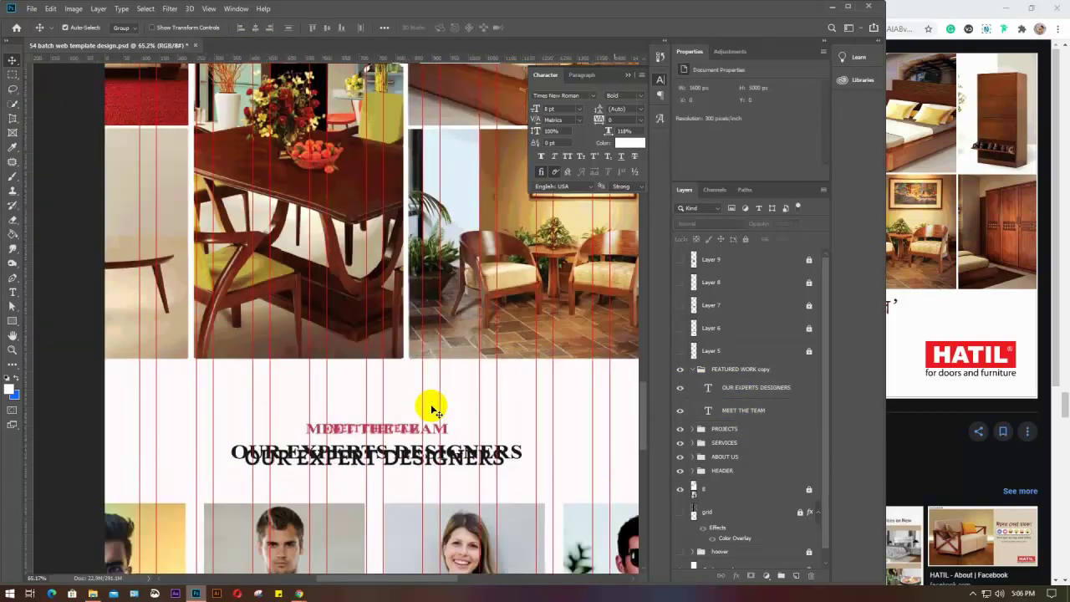
scroll(431, 409, down, 3)
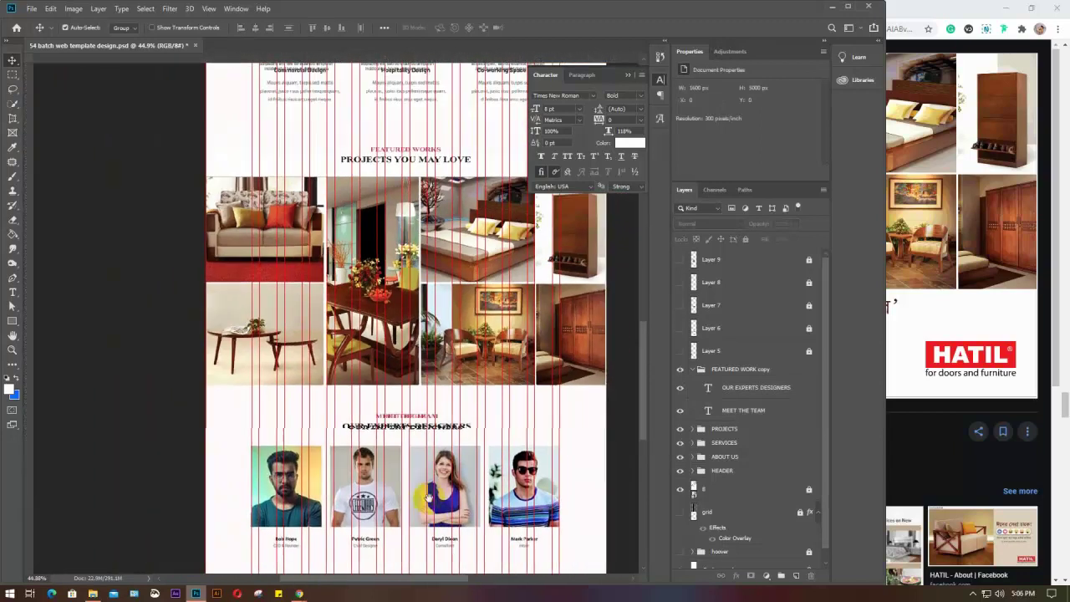
drag(429, 497, 396, 417)
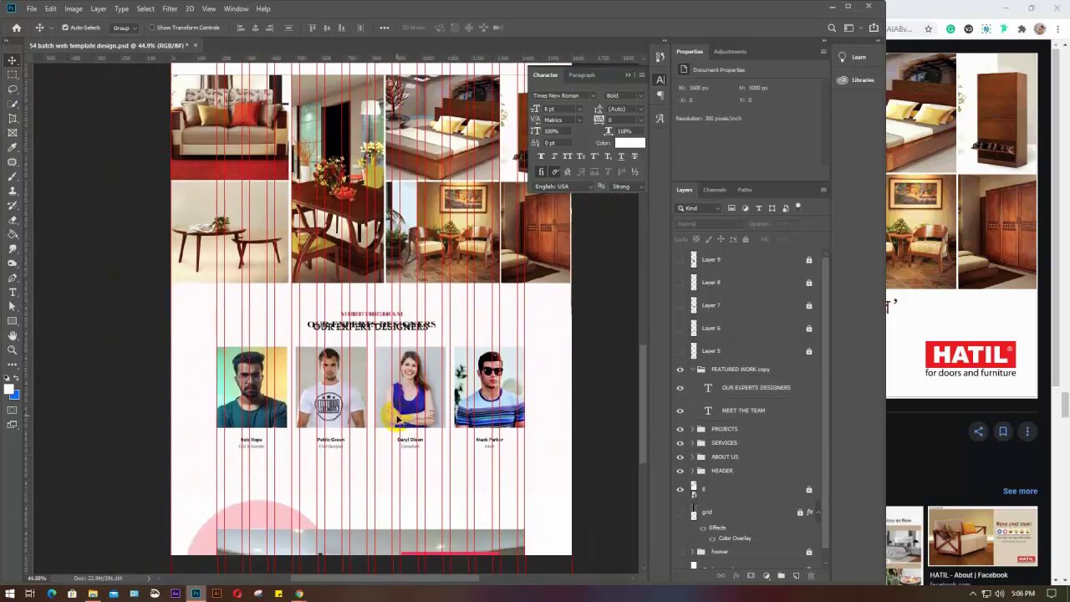
Step: Switch to Chrome and go back up to the search field of the Google Images results
click(915, 32)
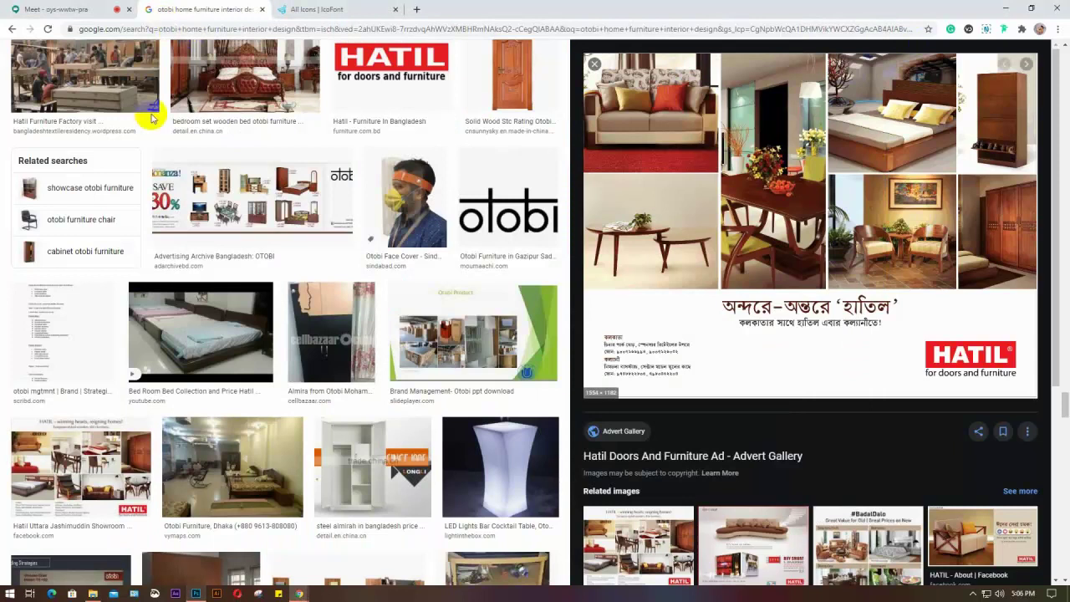
click(1062, 370)
drag(1065, 376, 1064, 50)
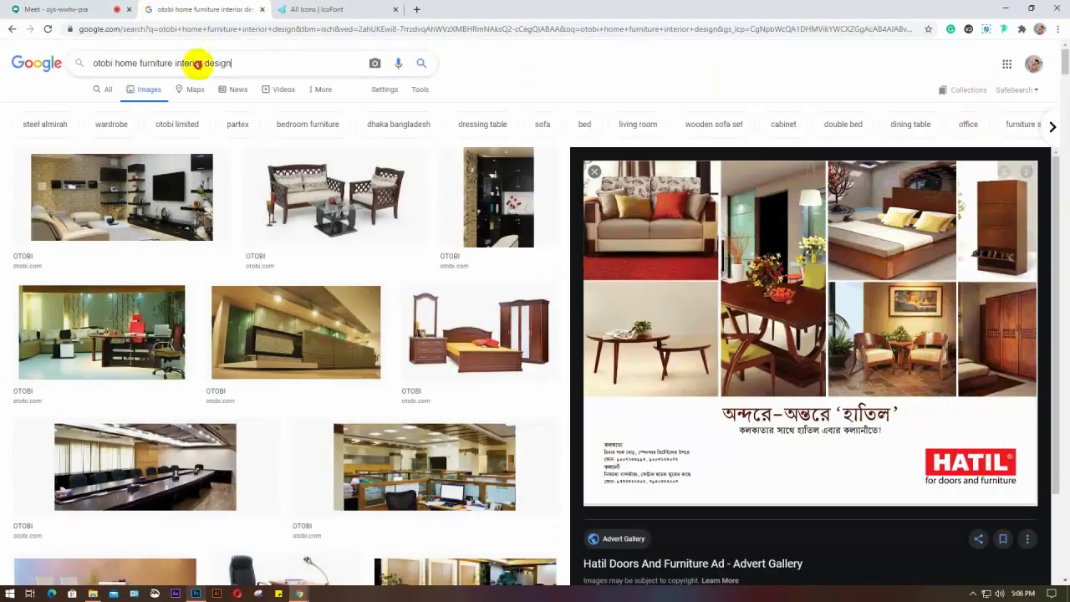
drag(232, 63, 53, 63)
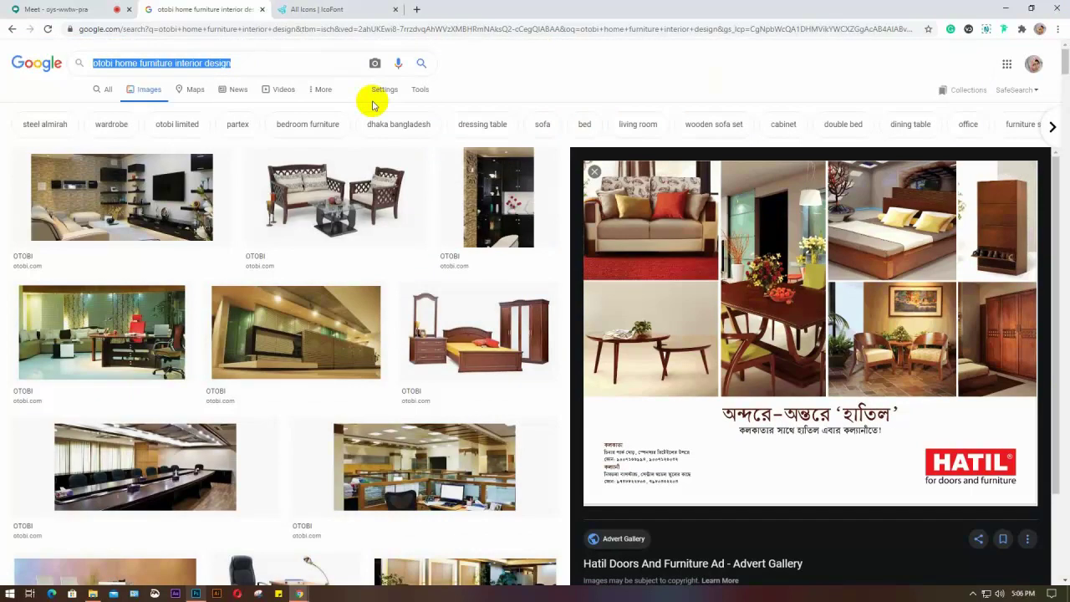
text(INT)
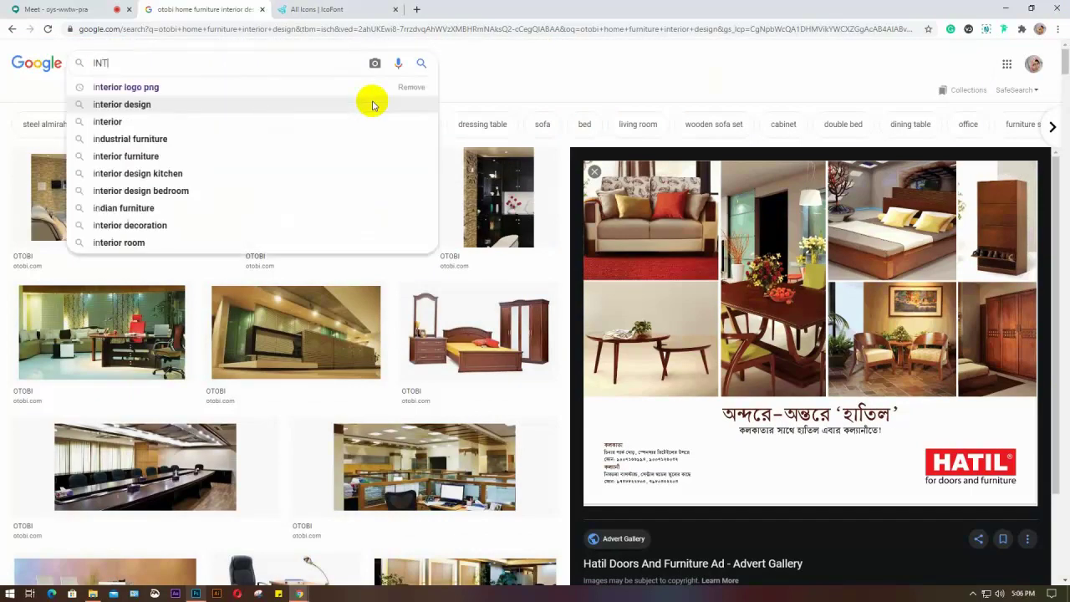
text(ERNA)
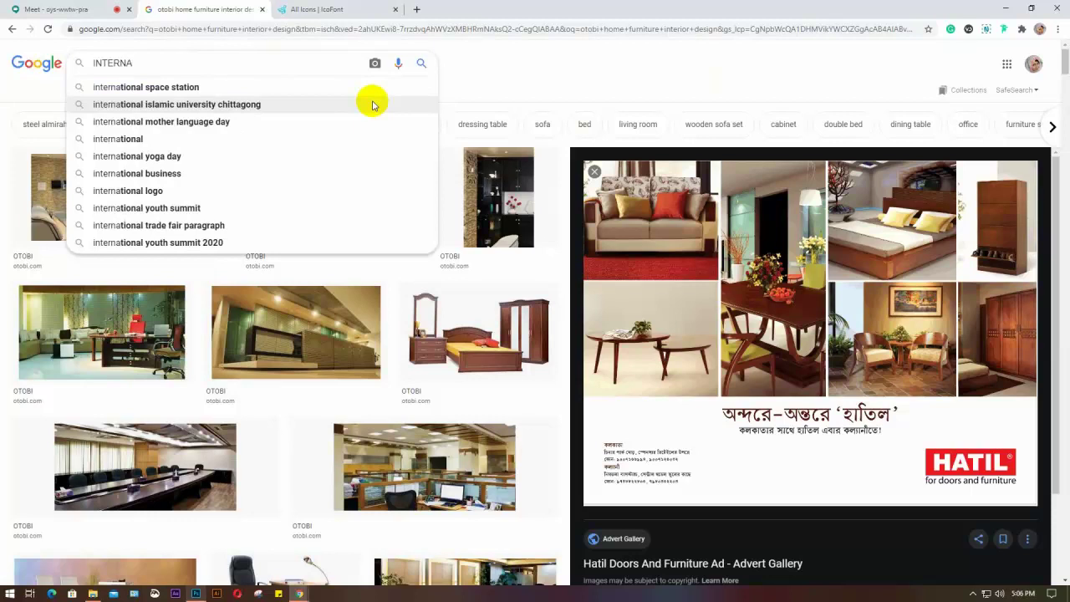
key(BackSpace)
key(BackSpace)
key(BackSpace)
key(BackSpace)
key(BackSpace)
key(BackSpace)
key(BackSpace)
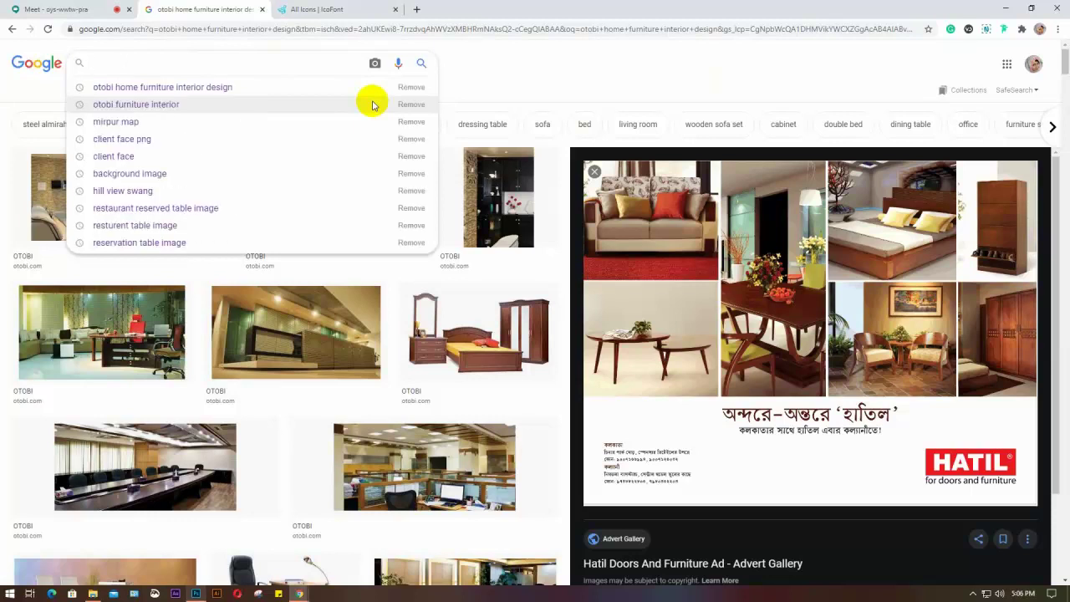
Step: Try Google Images searches for PP IMAGE and PASSPORT IMAGE
text(PP IMAGE)
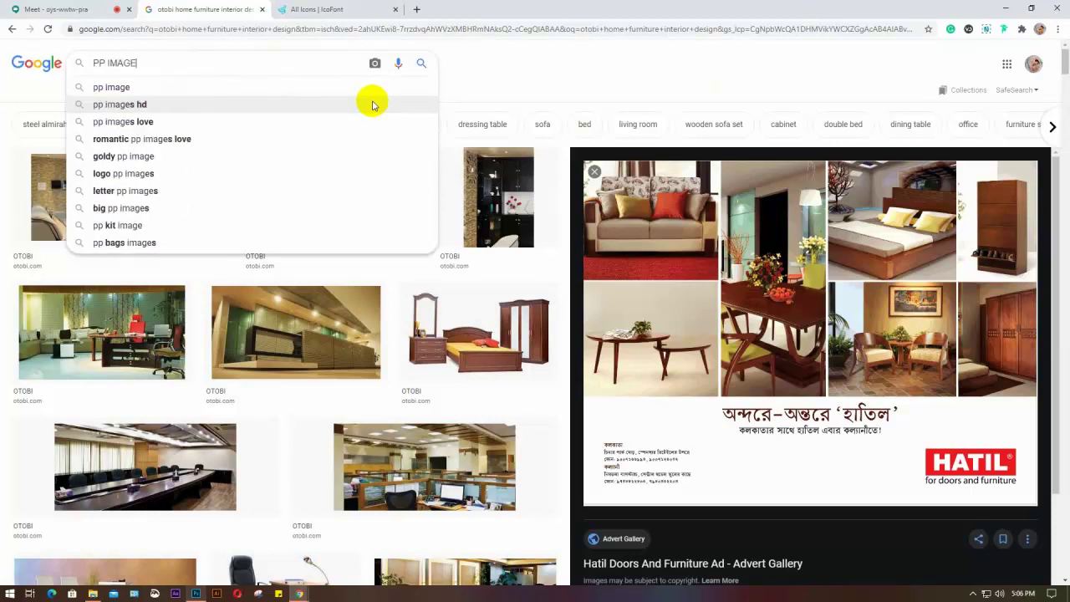
key(Return)
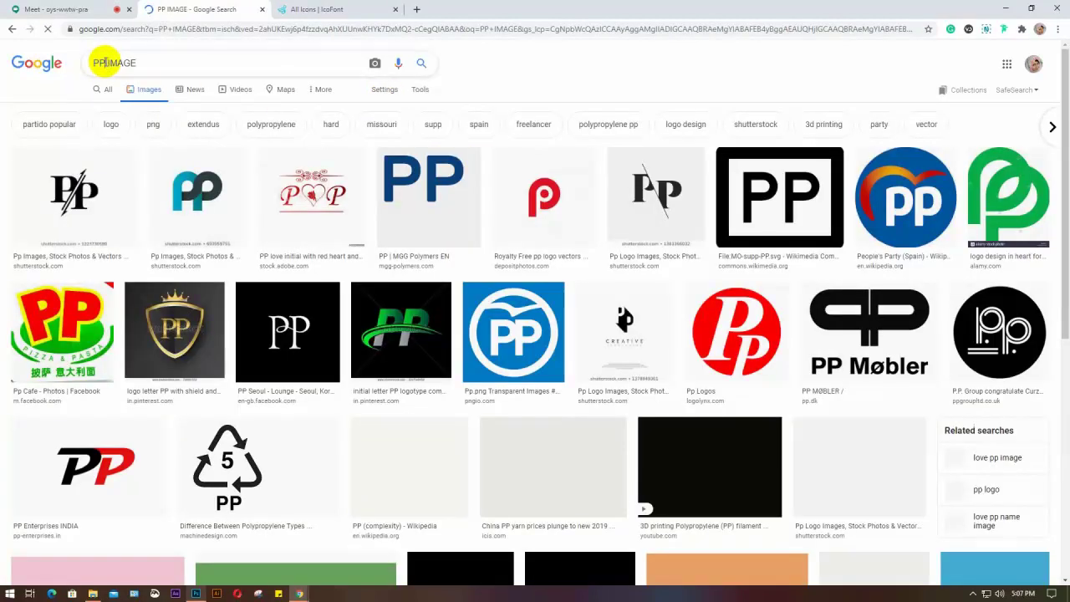
drag(105, 61, 88, 70)
text(PASSPO)
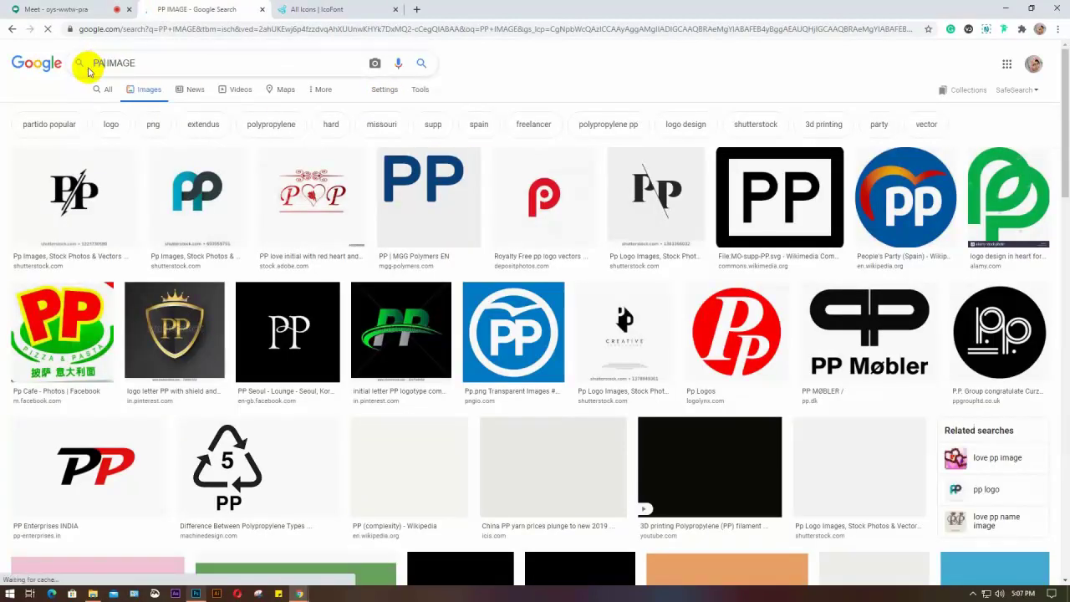
text(RT)
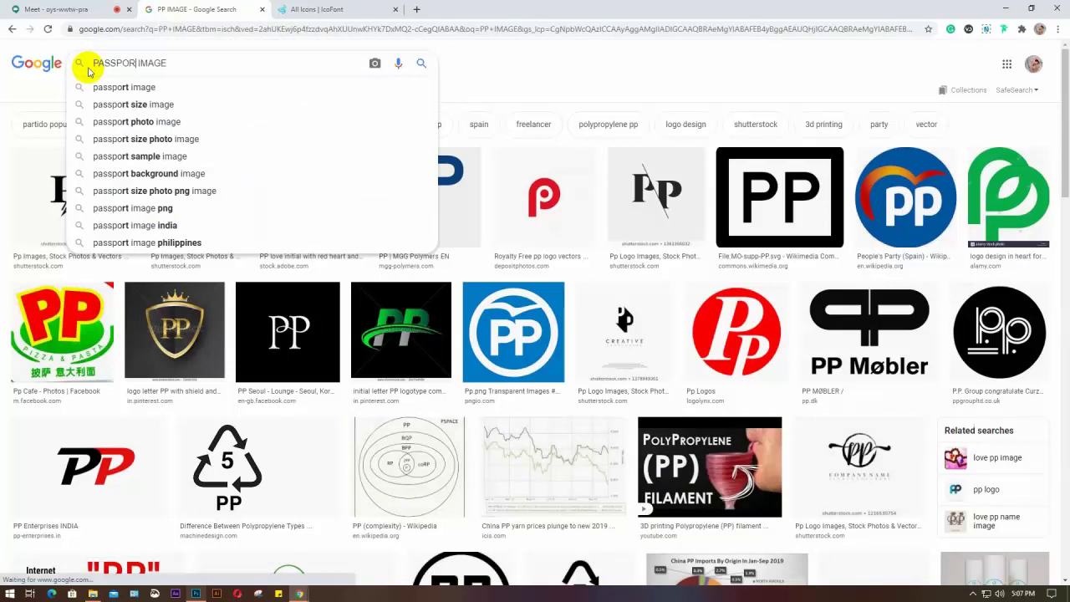
key(Return)
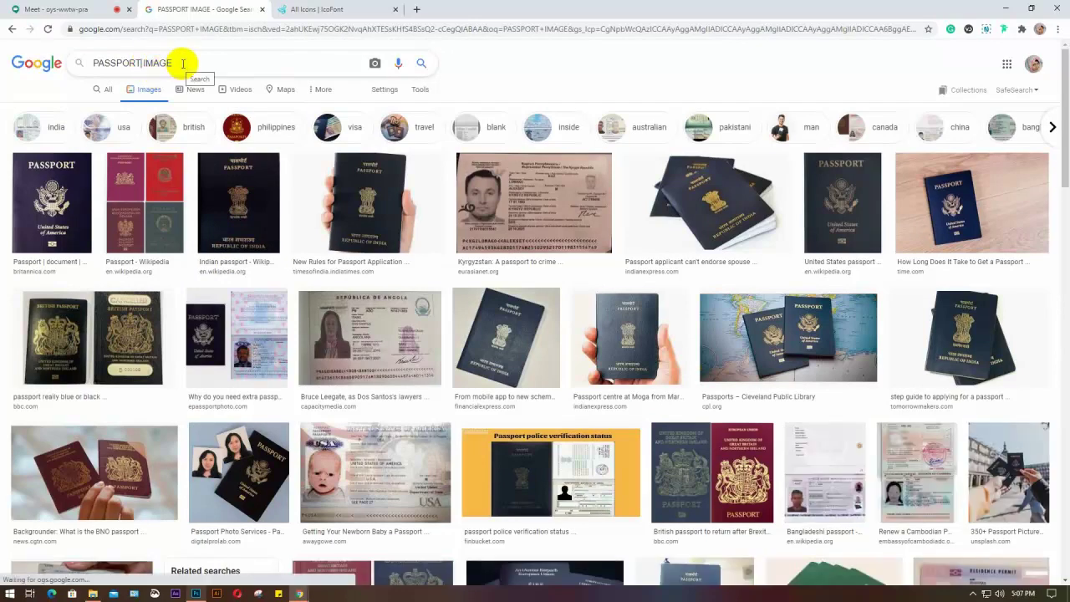
Step: Replace the query and search Google Images for CORPORATE FACE IMAGE
drag(174, 64, 81, 67)
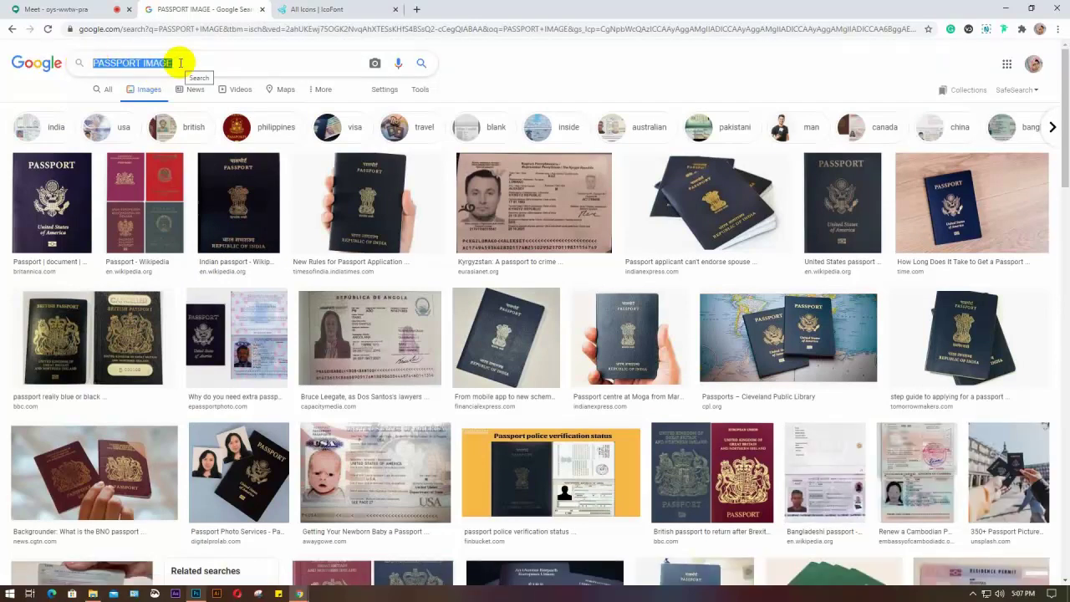
text(COR)
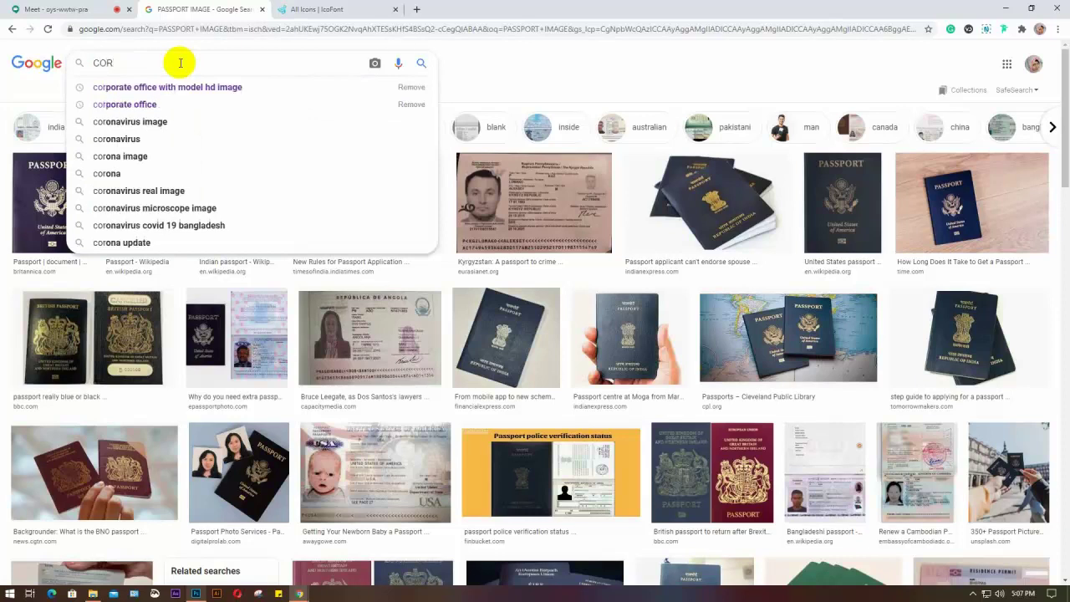
text(PORATE FACE)
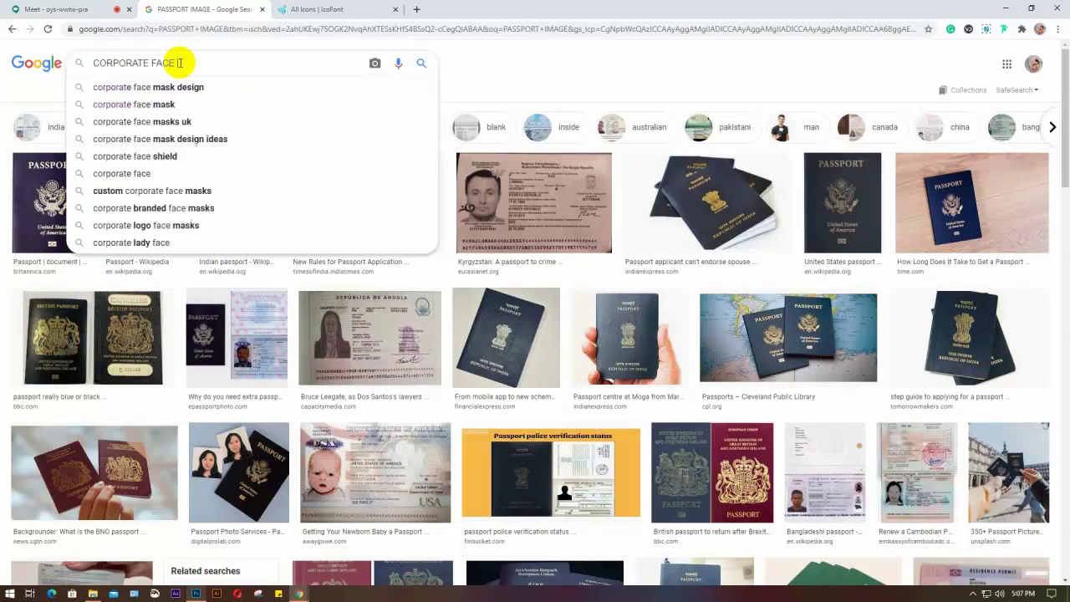
text(IMAGE)
key(Return)
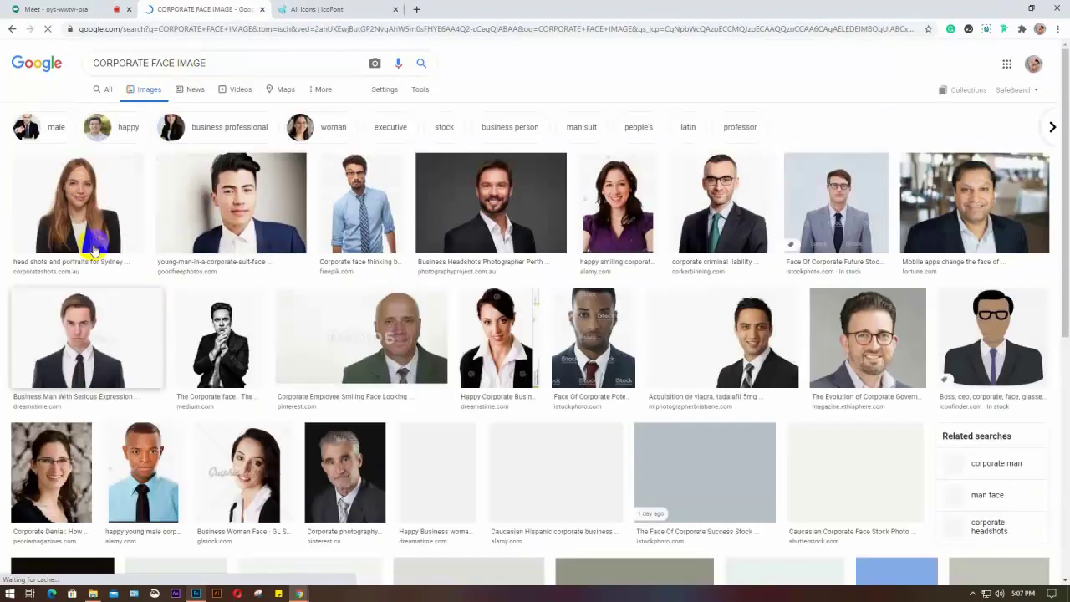
Step: Preview the long-haired woman's portrait and the portrait of the man in glasses and green tie, and browse the results for team photos
click(86, 201)
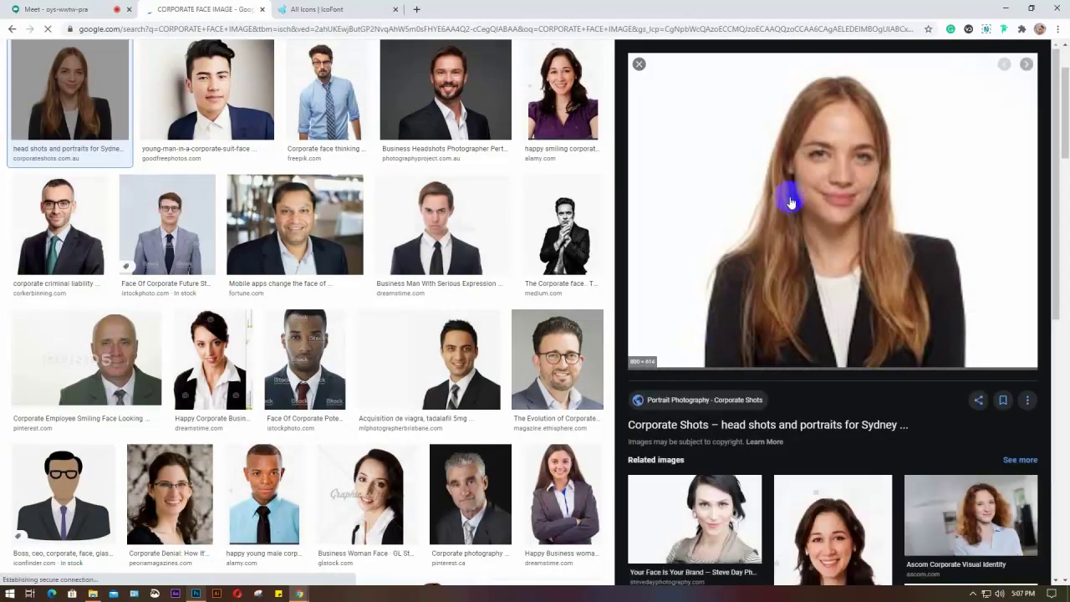
scroll(790, 202, down, 3)
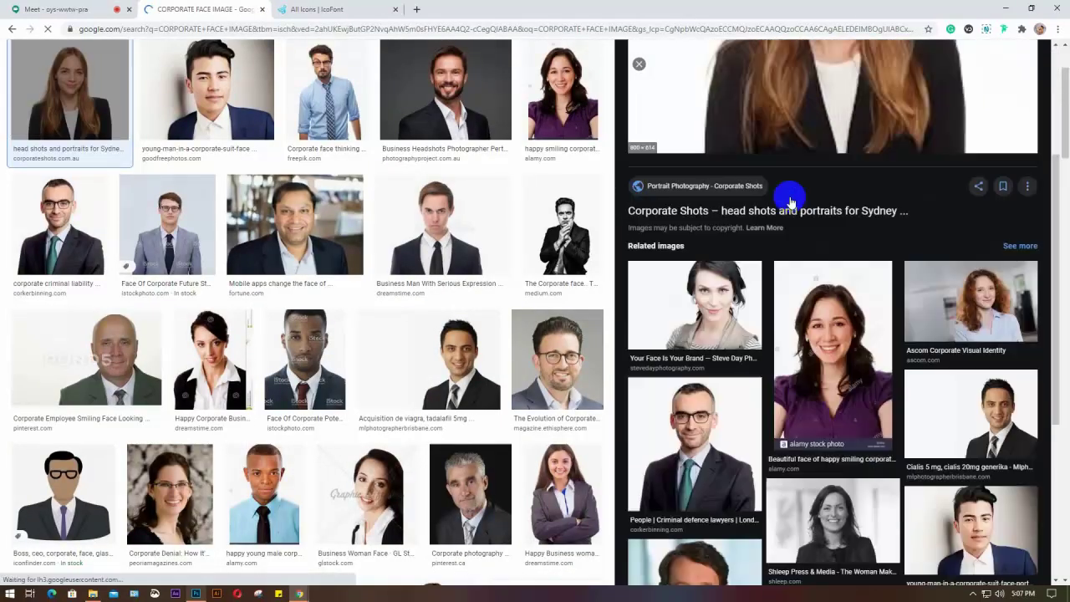
scroll(788, 294, down, 1)
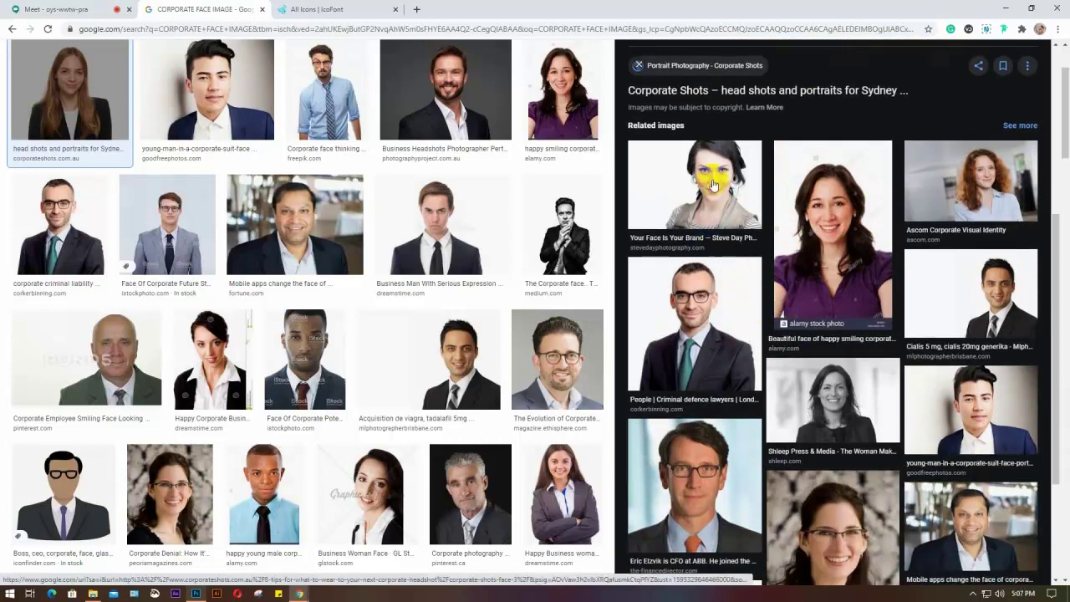
click(716, 308)
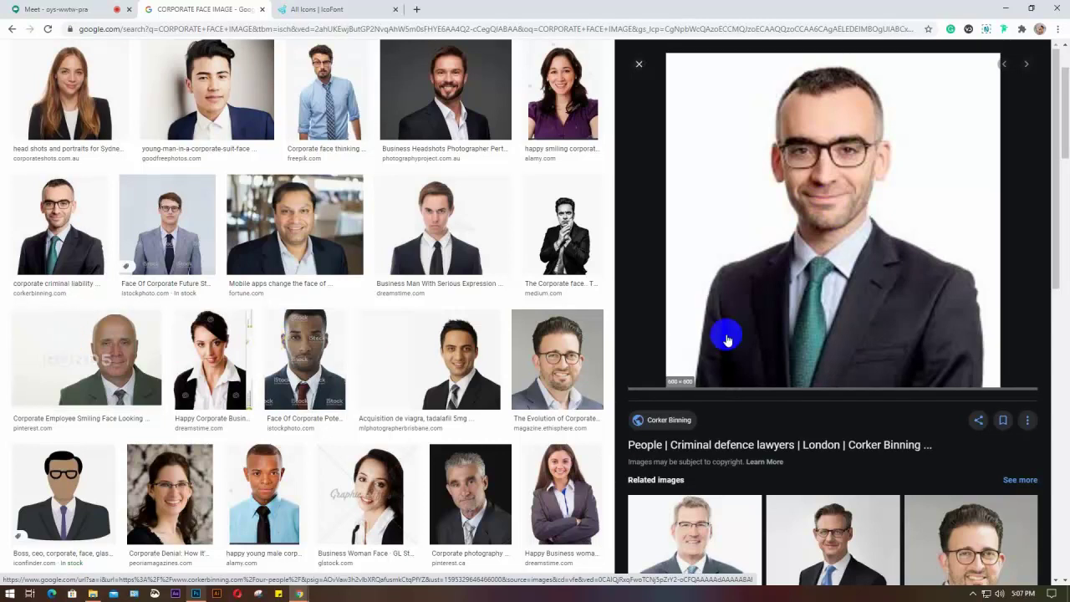
scroll(752, 343, down, 4)
scroll(765, 351, down, 1)
scroll(785, 364, up, 5)
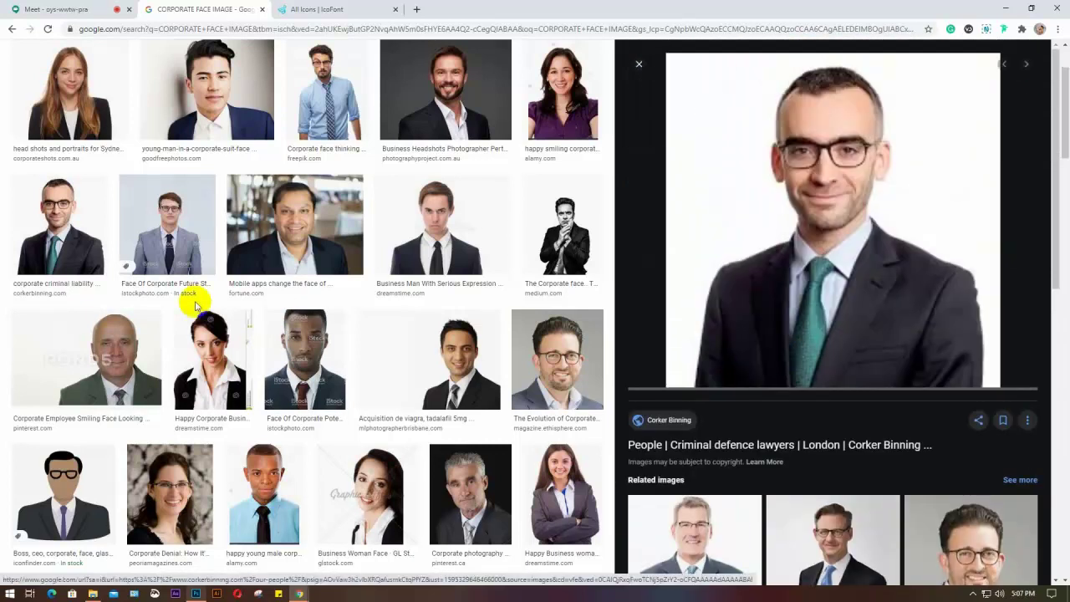
scroll(195, 305, down, 2)
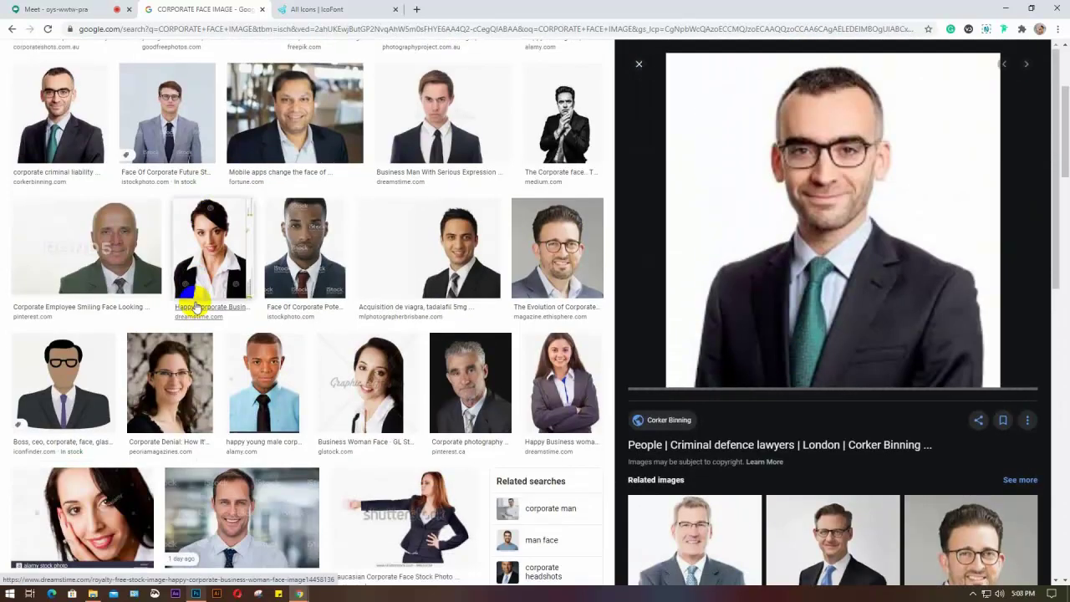
scroll(195, 306, down, 2)
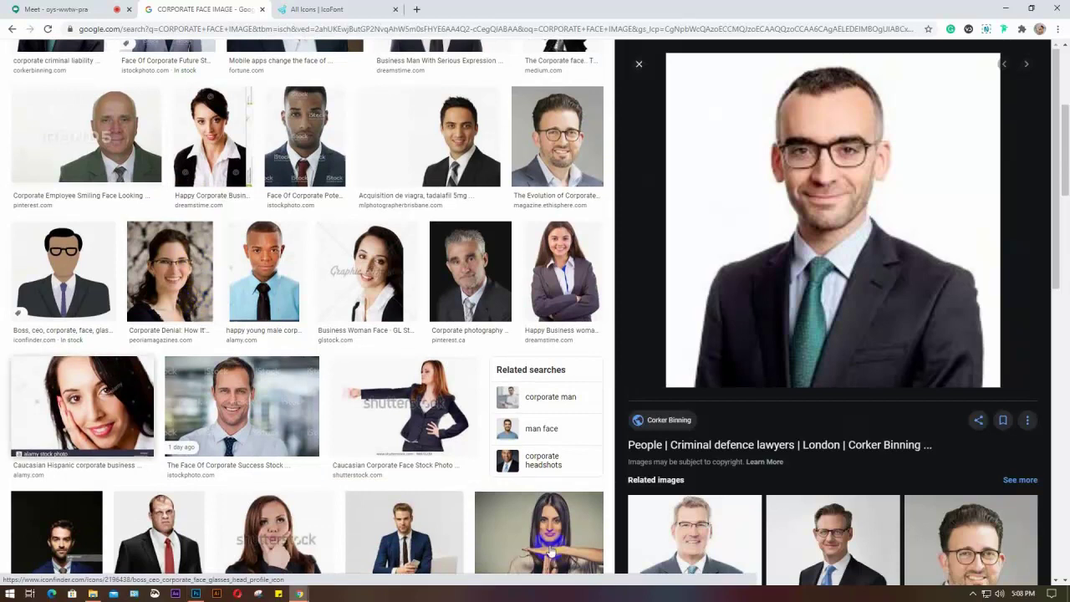
scroll(854, 426, down, 2)
scroll(853, 426, up, 2)
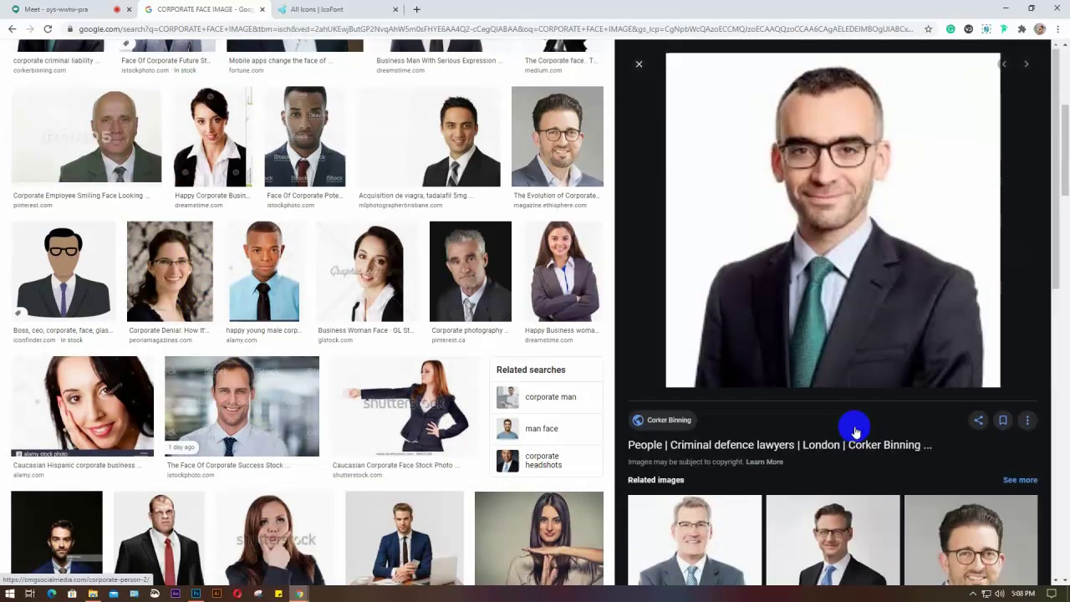
Step: Copy the portrait of the man in glasses and green tie, switching to Photoshop and back to Chrome
right_click(734, 202)
click(757, 310)
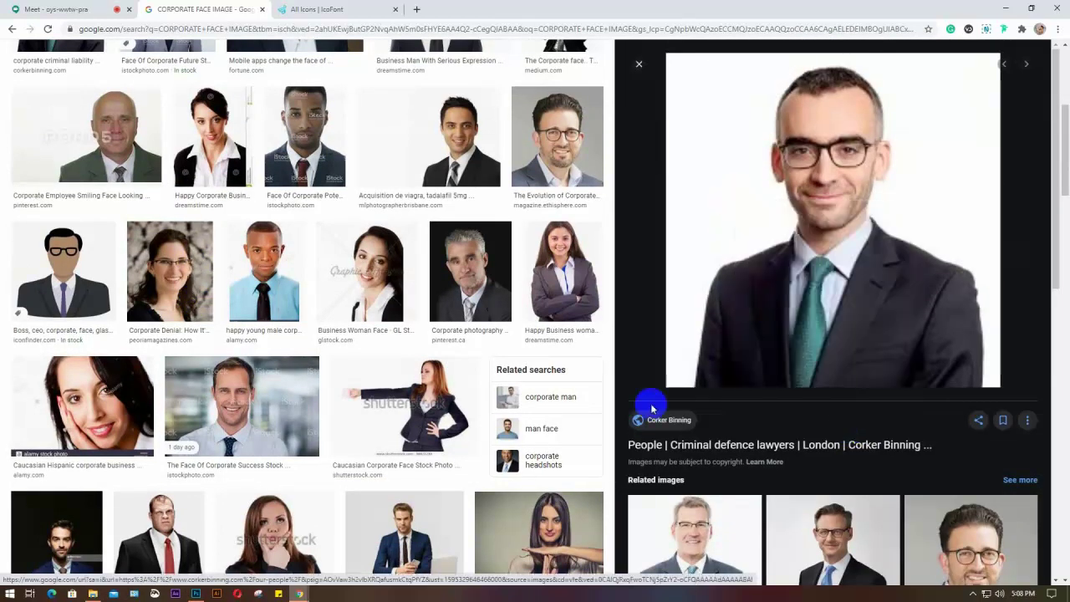
click(195, 593)
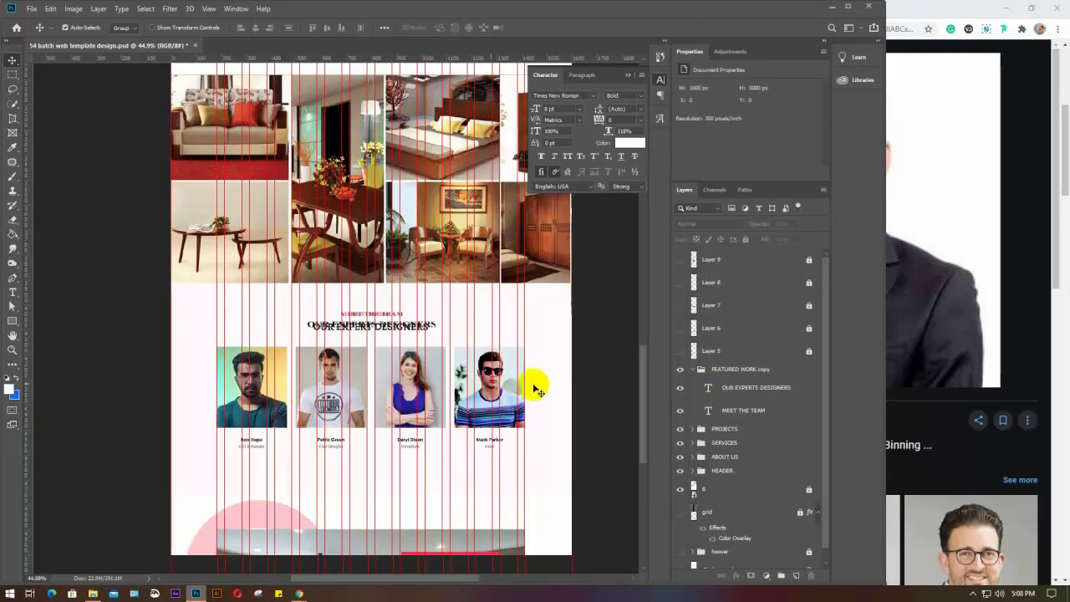
click(910, 19)
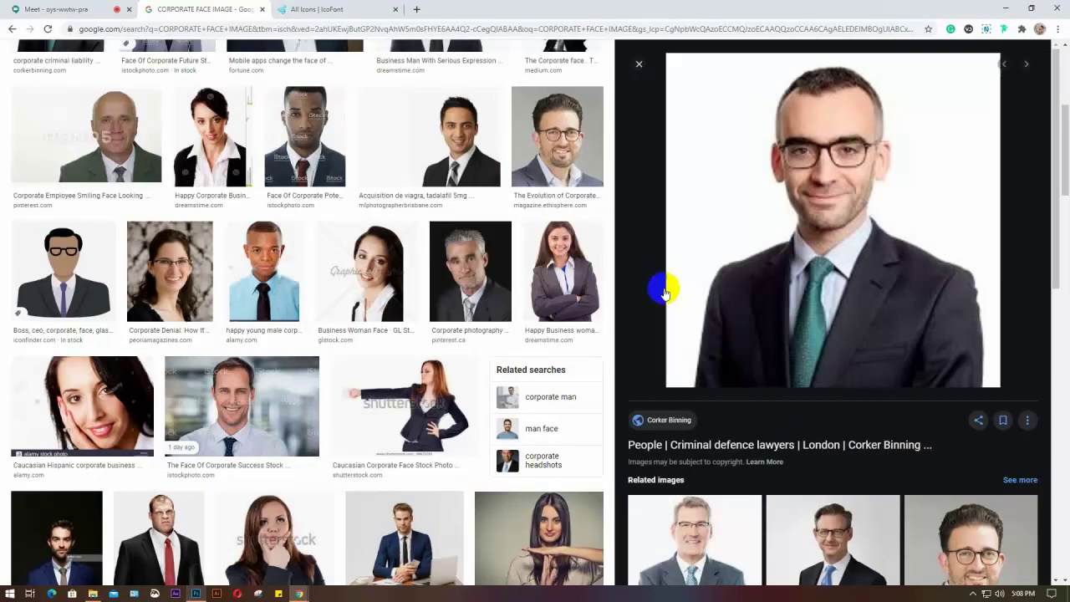
Step: Open the portrait of the smiling woman in a dark blazer with a blurred office background and copy the image
scroll(346, 363, down, 4)
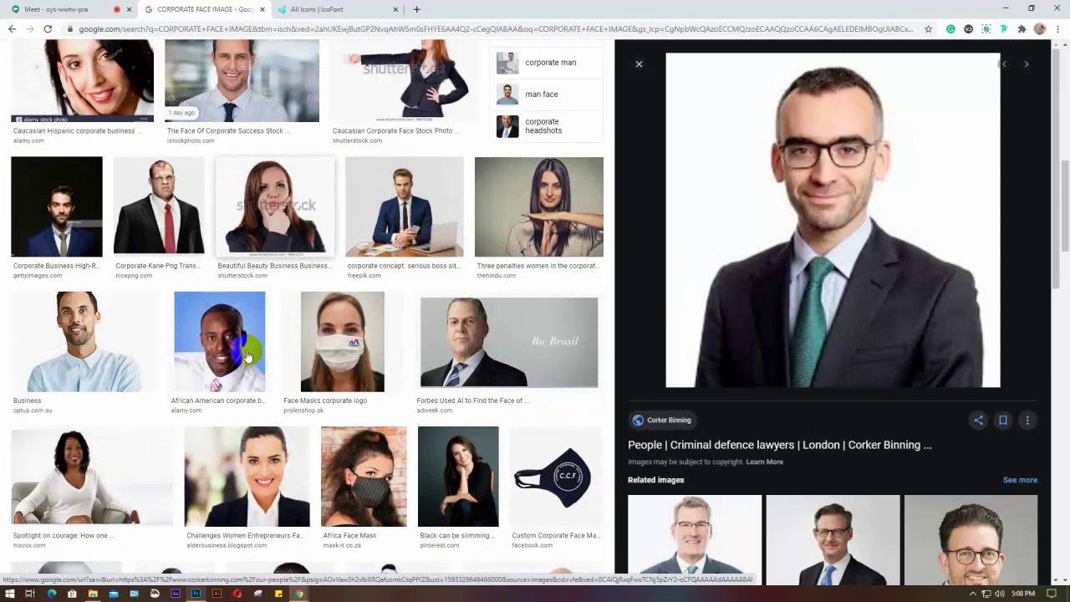
scroll(244, 367, down, 1)
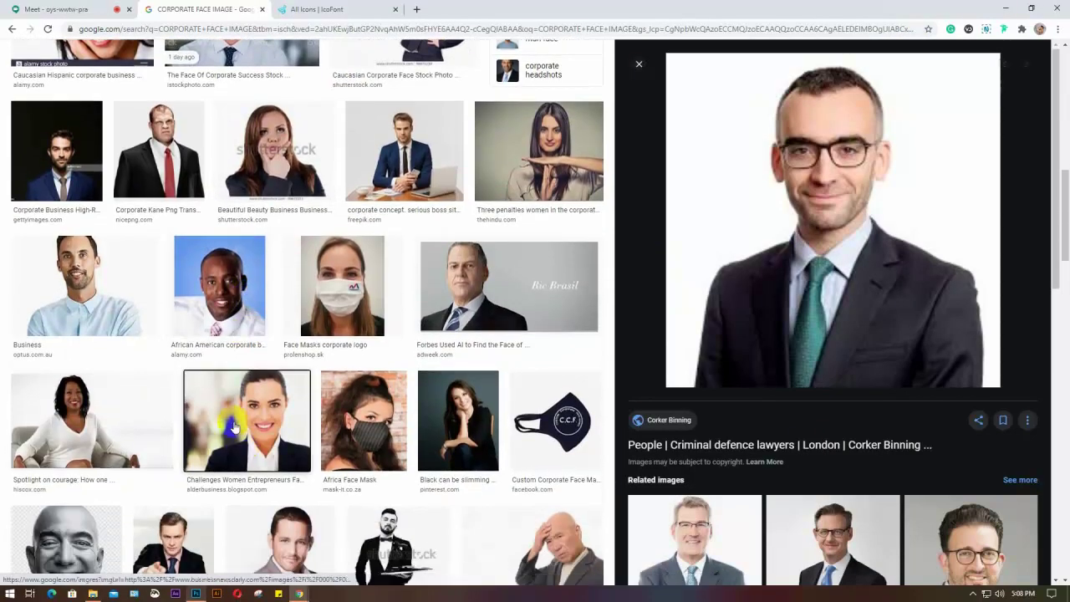
click(234, 428)
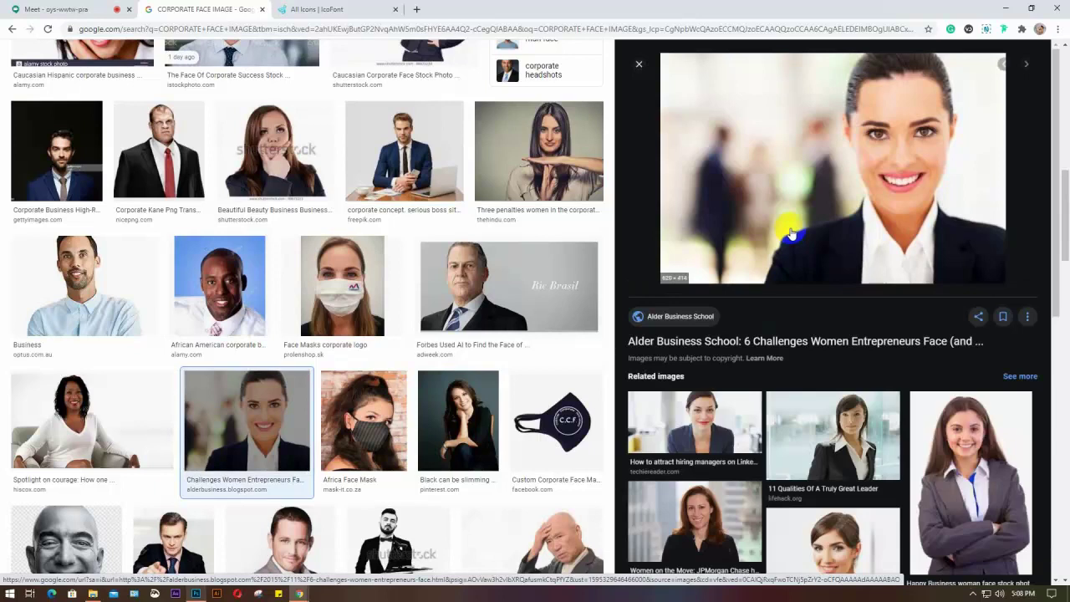
right_click(788, 151)
click(828, 265)
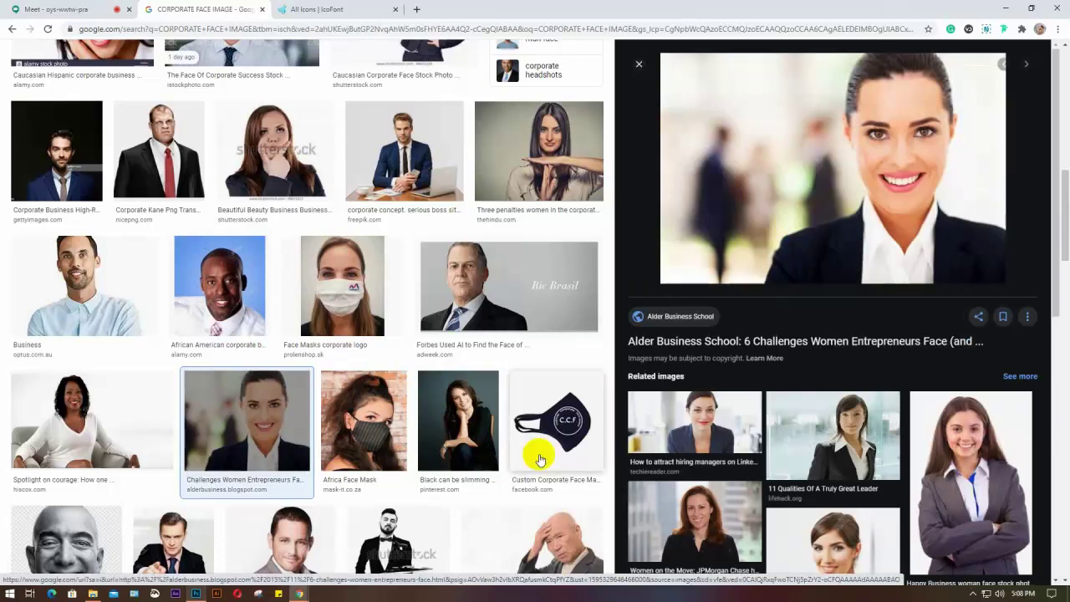
Step: Switch to Photoshop, paste the woman's portrait into the template and move it down over the reference designer photos
click(195, 594)
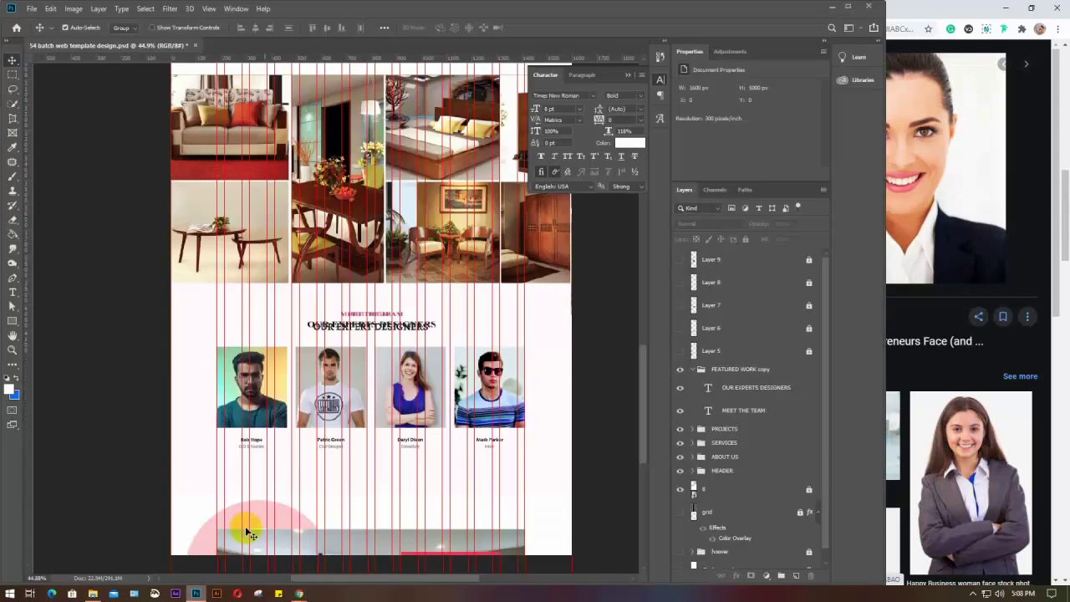
key(ctrl+v)
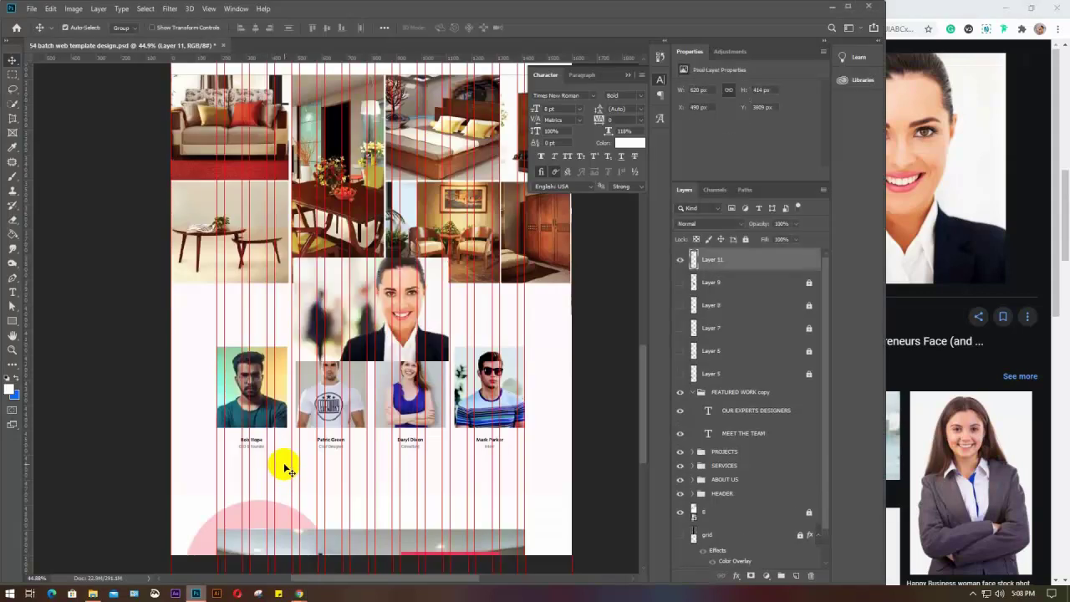
drag(320, 326, 330, 405)
Step: Switch to Chrome and preview the portraits of the man in a light blue shirt and the grey-haired man in a blue tie
click(948, 10)
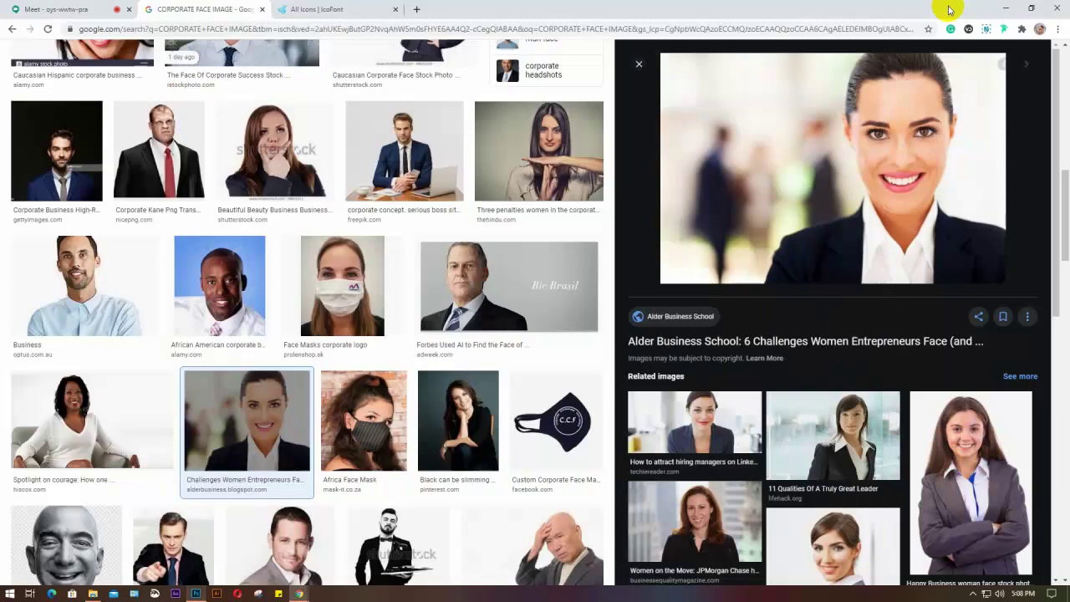
click(105, 281)
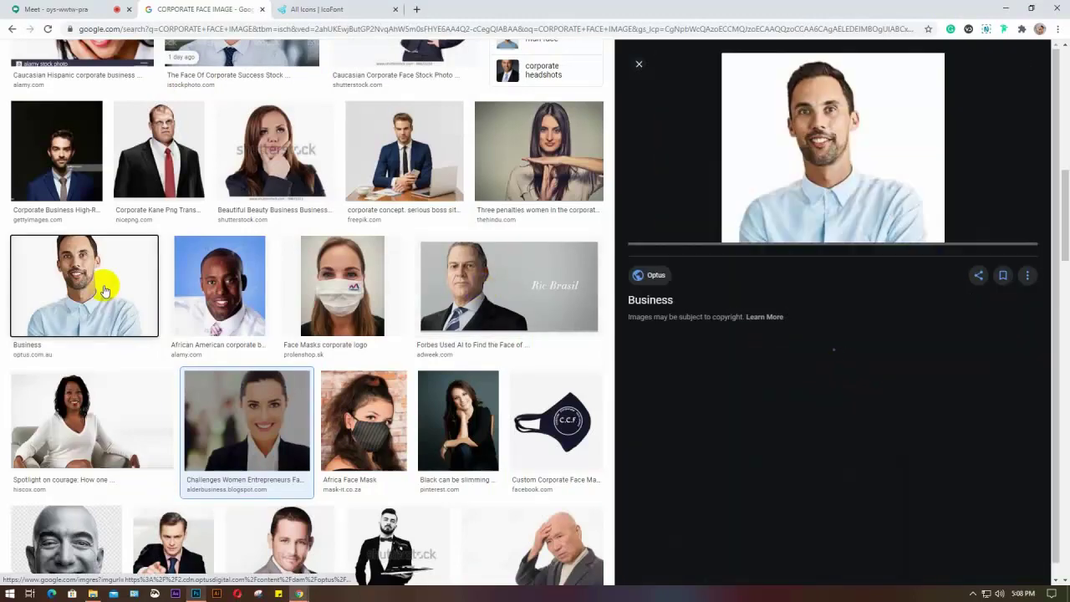
click(891, 276)
scroll(878, 310, down, 1)
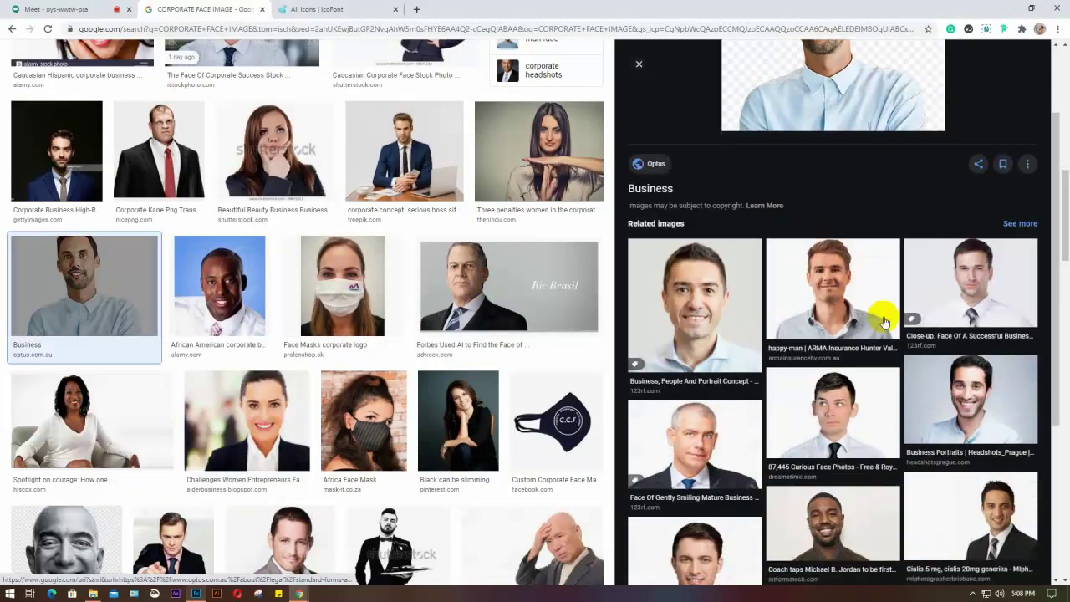
scroll(885, 321, down, 1)
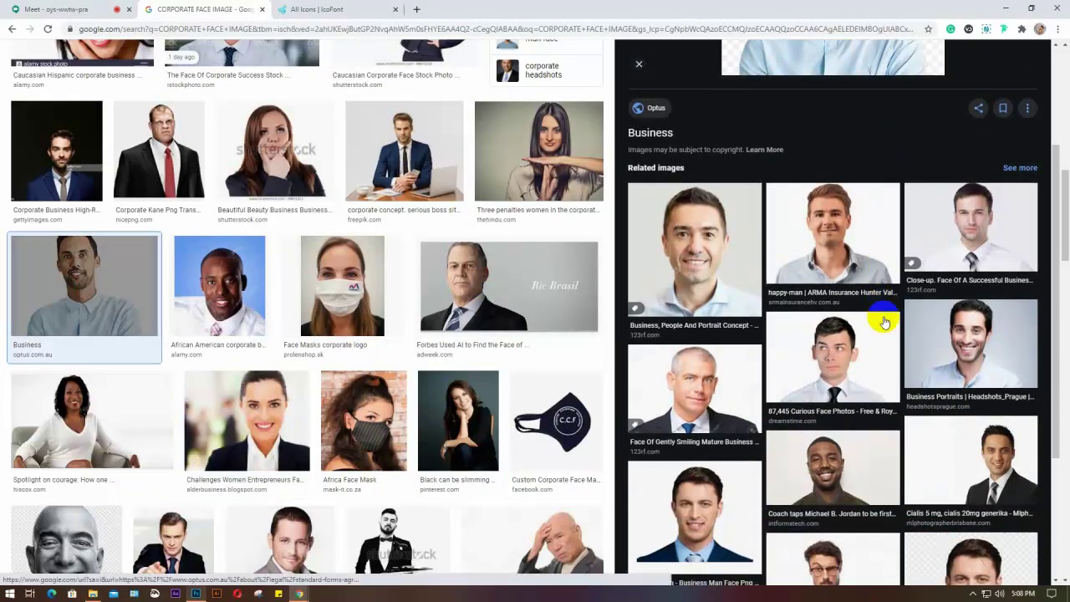
click(712, 381)
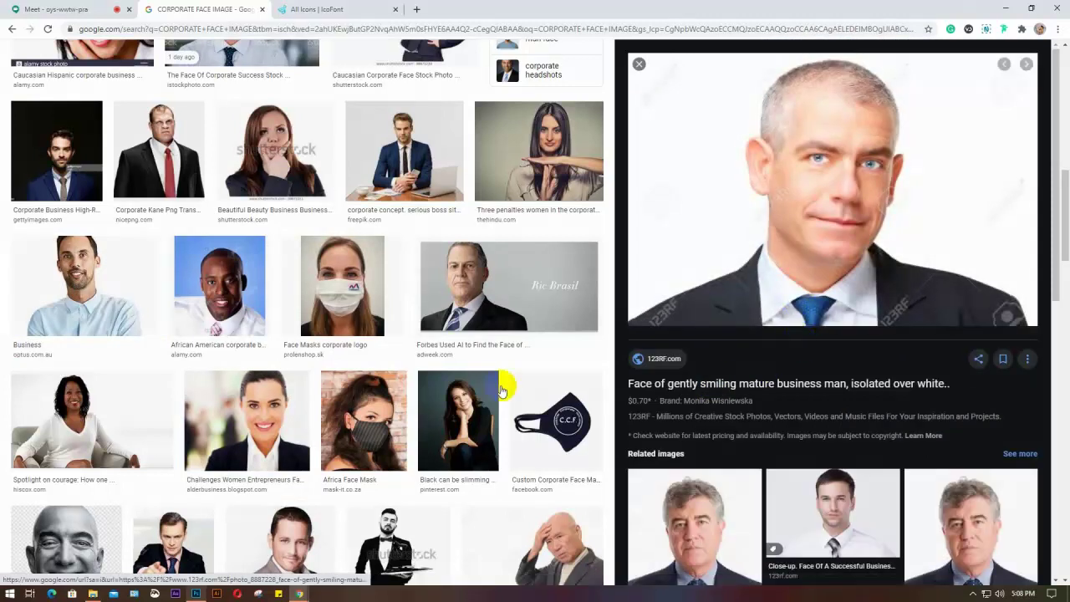
Step: Browse the corporate face image results for another portrait suitable for the team section
scroll(480, 380, down, 2)
scroll(219, 370, down, 1)
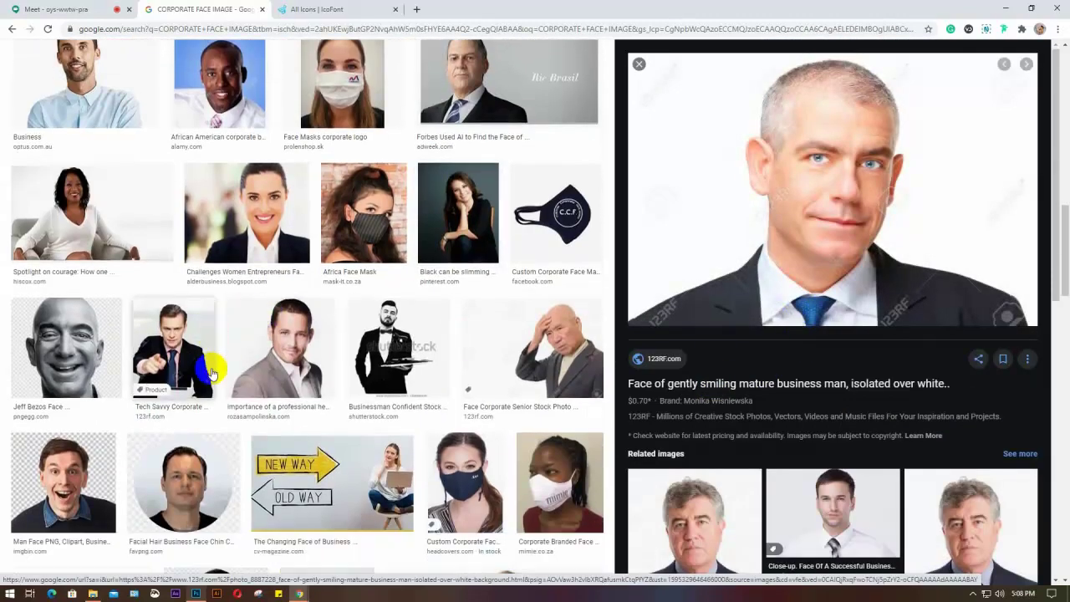
scroll(211, 374, down, 1)
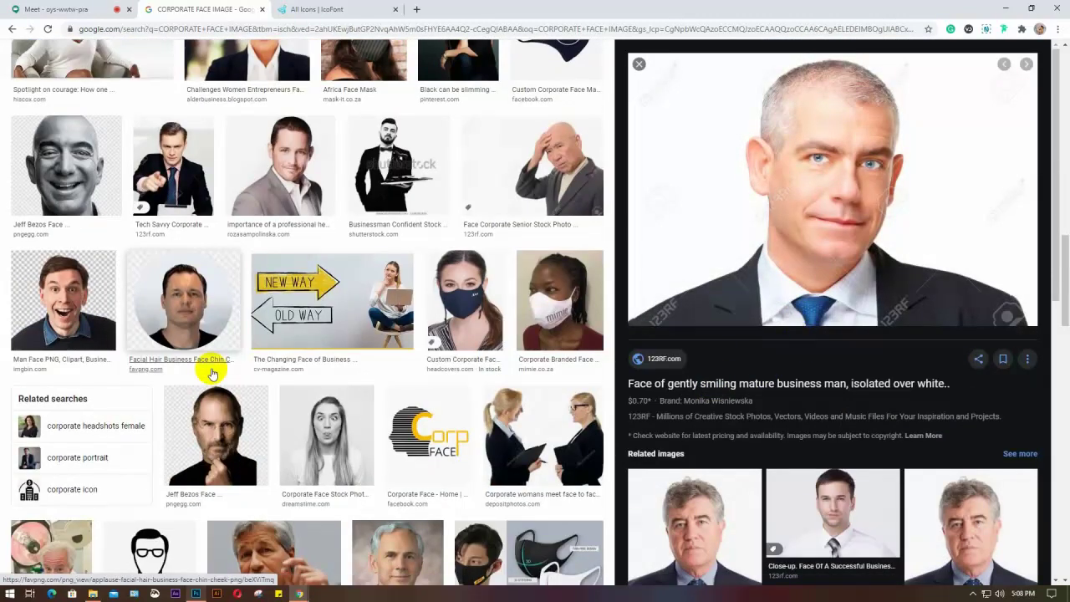
scroll(211, 374, down, 2)
scroll(212, 374, up, 3)
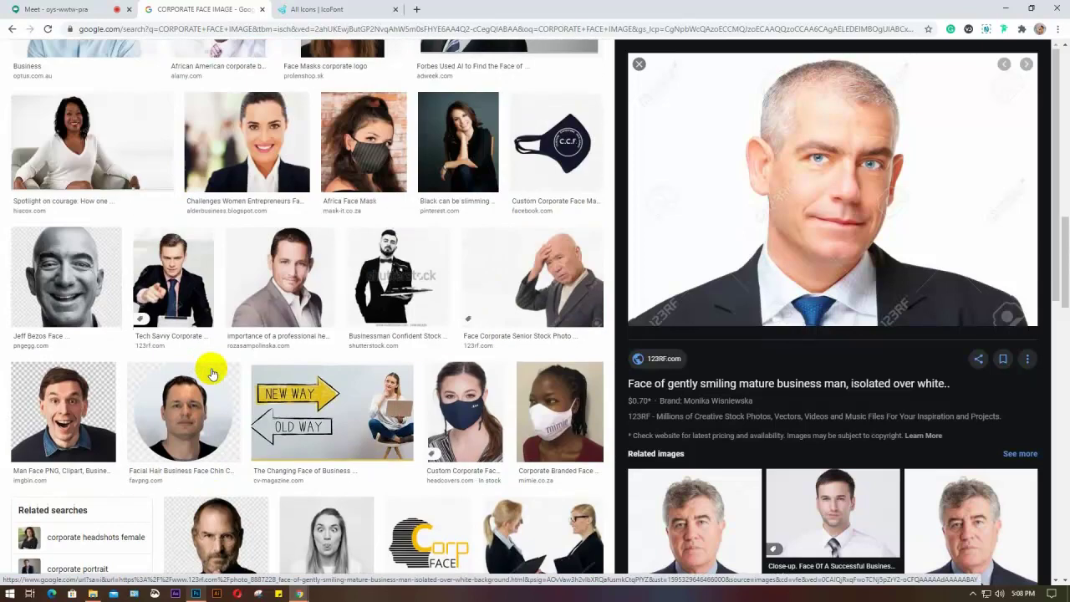
scroll(212, 374, up, 4)
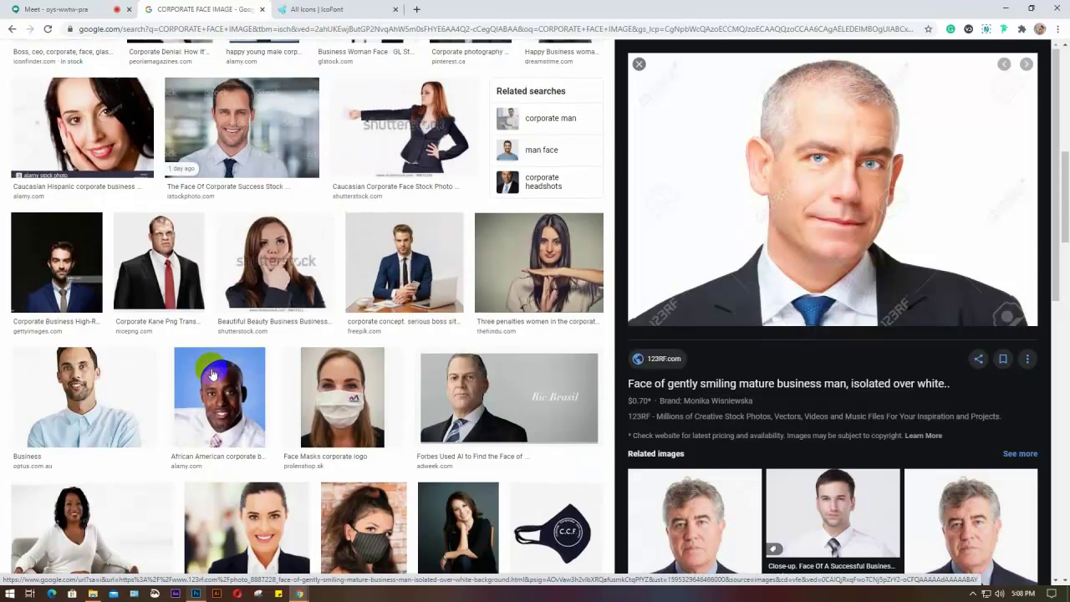
scroll(212, 373, up, 3)
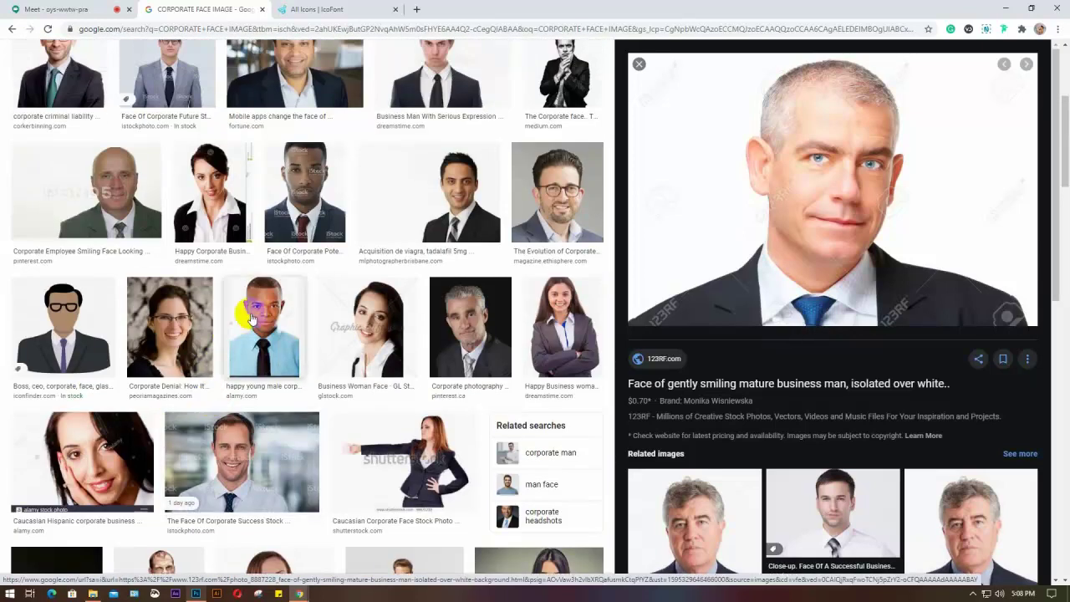
Step: Copy the portrait of the smiling dark-haired man in a black suit and striped tie, and paste it into the Photoshop template
click(449, 193)
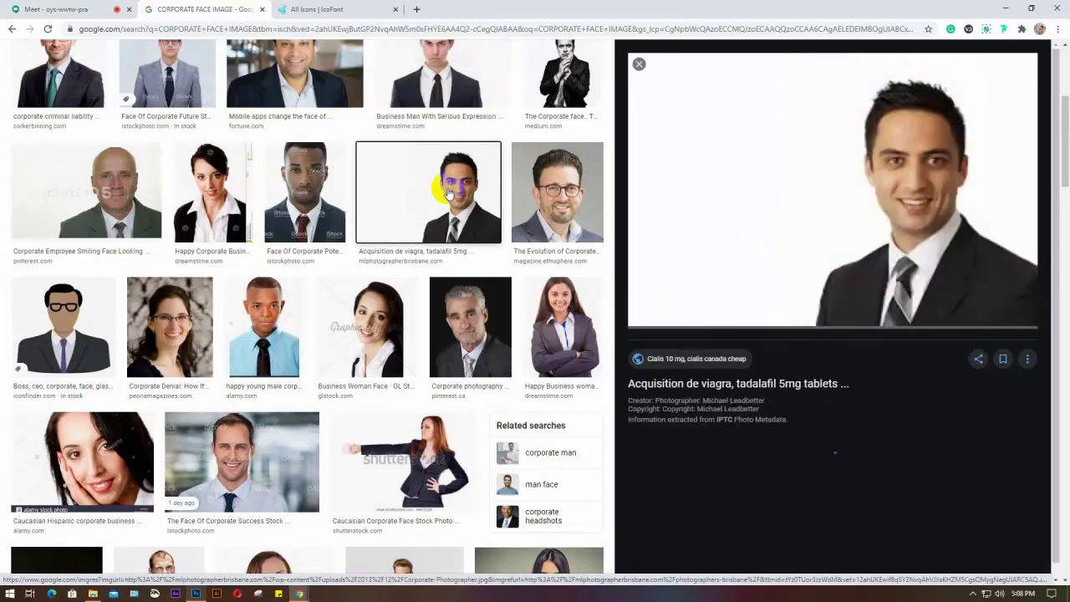
scroll(872, 270, down, 2)
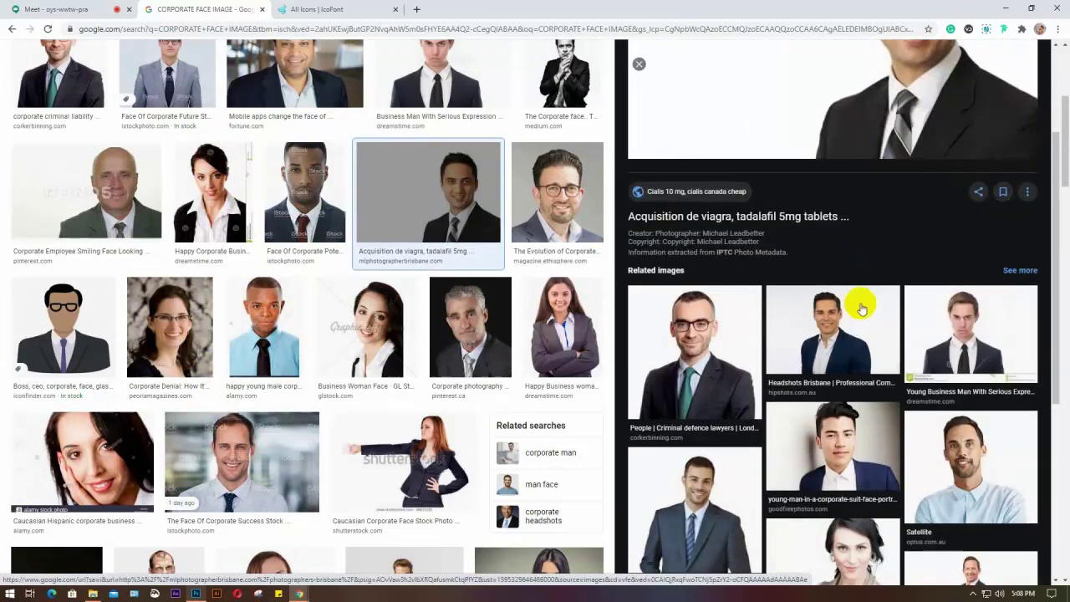
scroll(861, 308, up, 2)
right_click(812, 168)
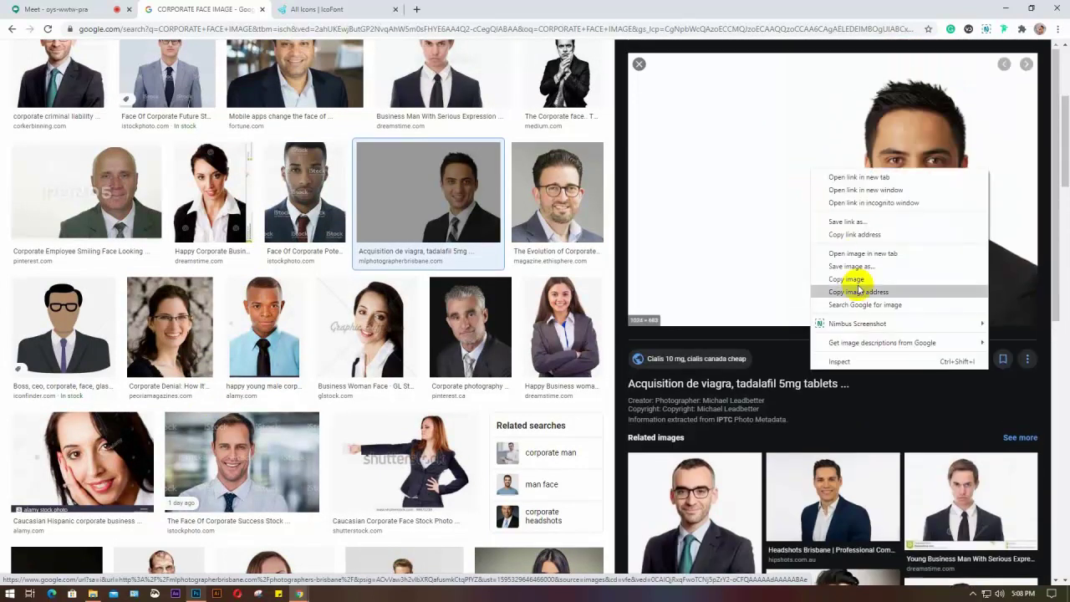
click(846, 279)
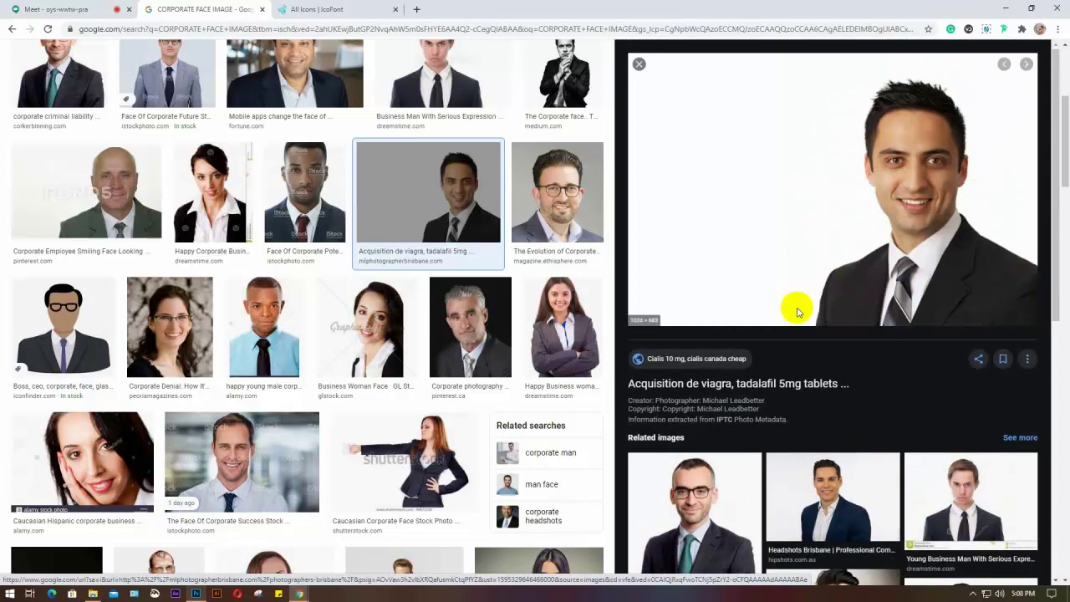
click(196, 594)
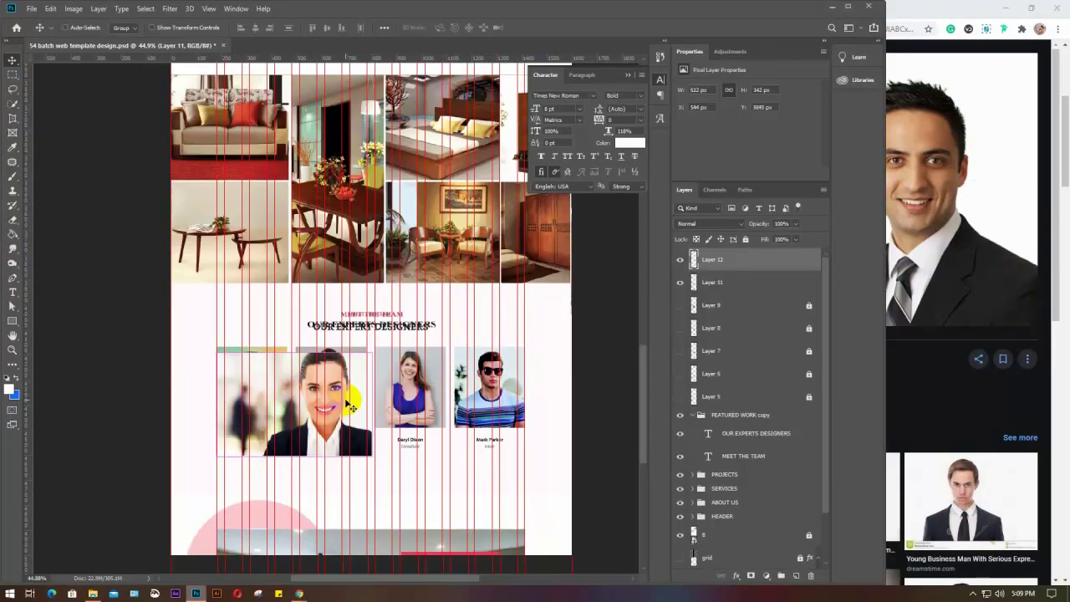
key(ctrl+v)
Step: Copy the related Chrome image of the dark-haired woman in a beige vest and paste it into the Photoshop template
click(928, 8)
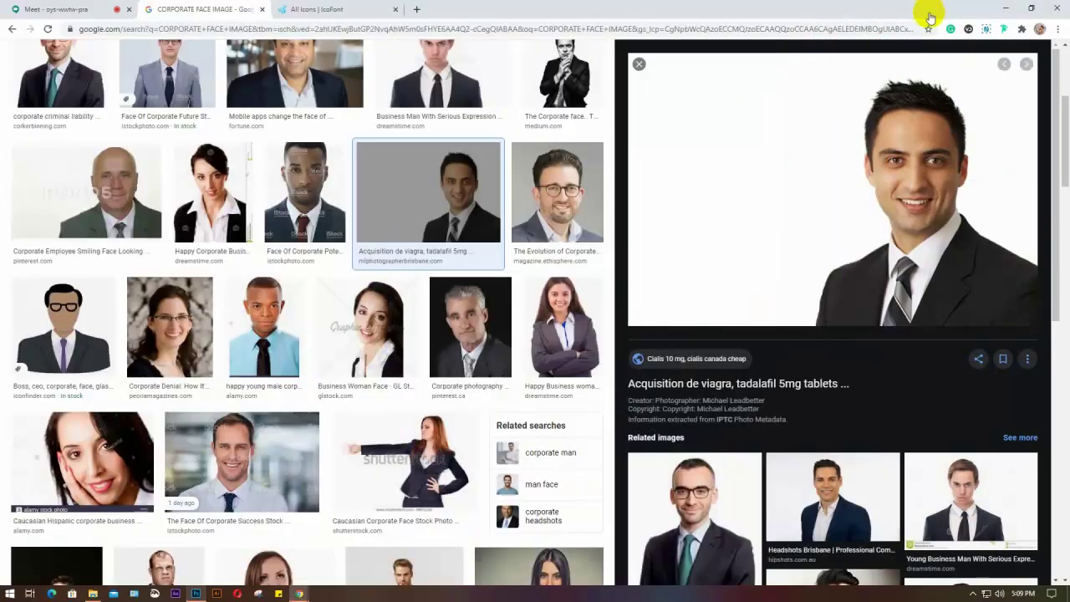
scroll(896, 290, down, 5)
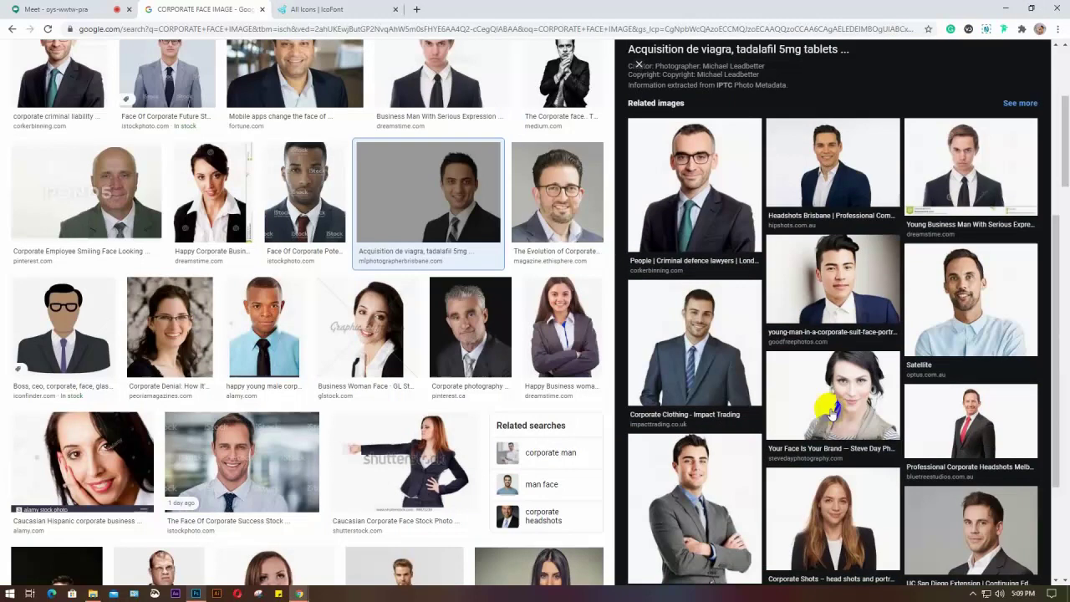
click(830, 409)
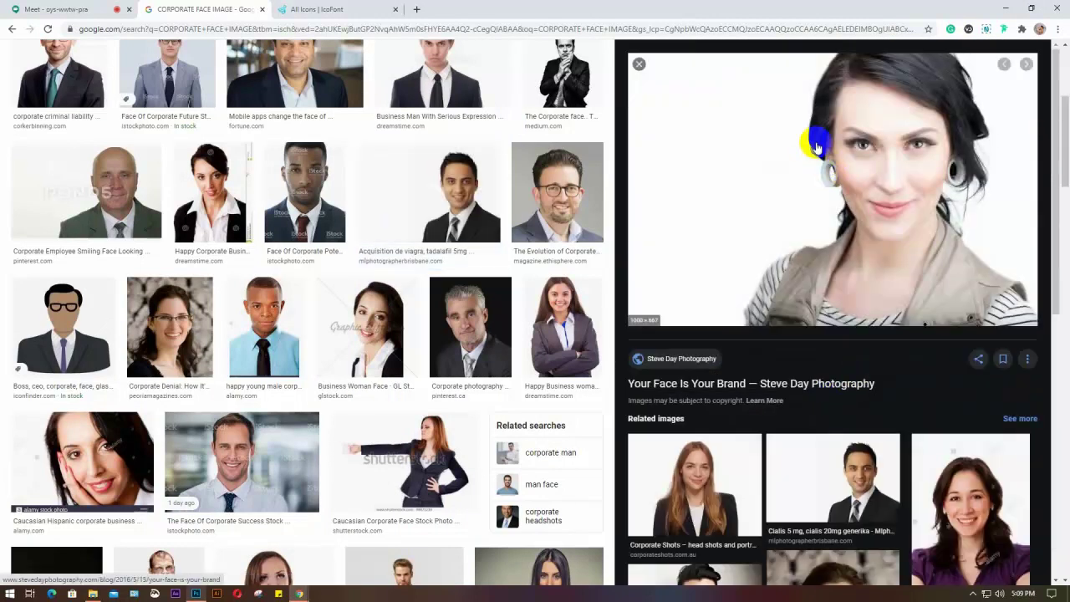
right_click(817, 144)
click(851, 254)
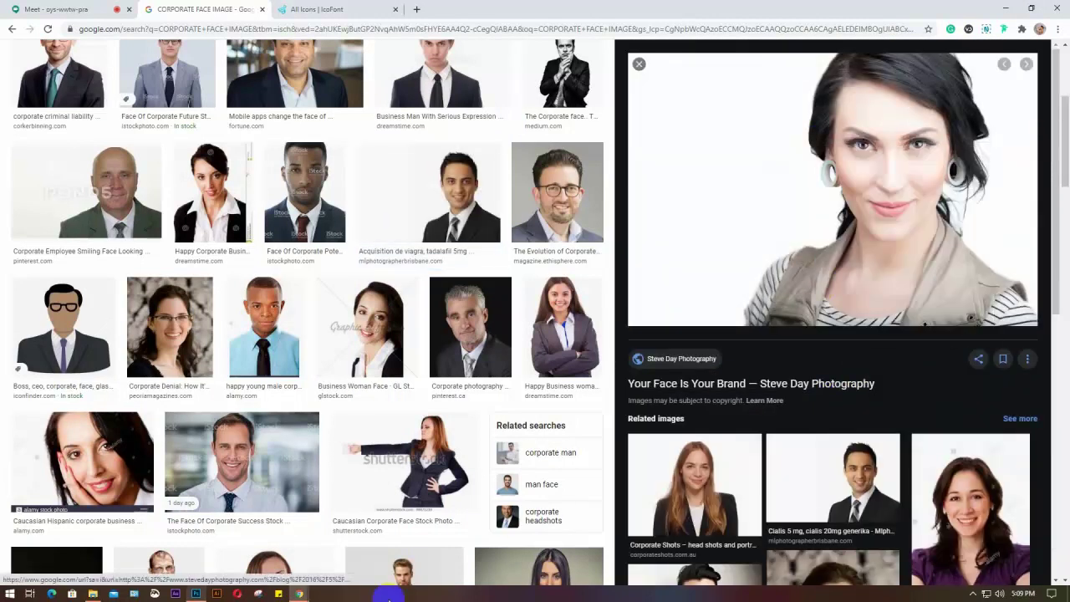
click(197, 594)
drag(373, 418, 376, 419)
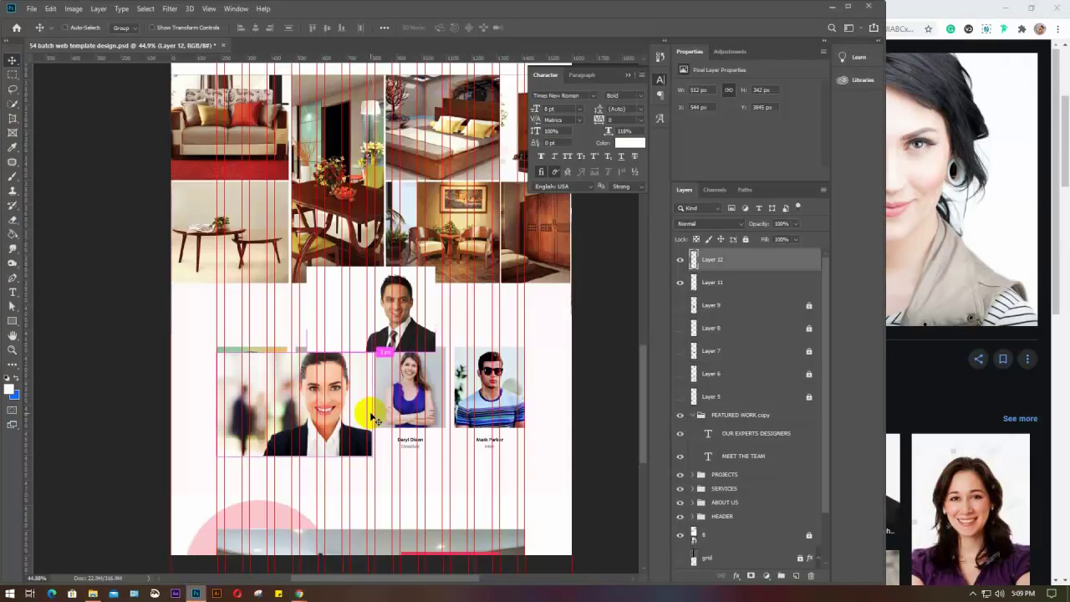
key(ctrl+v)
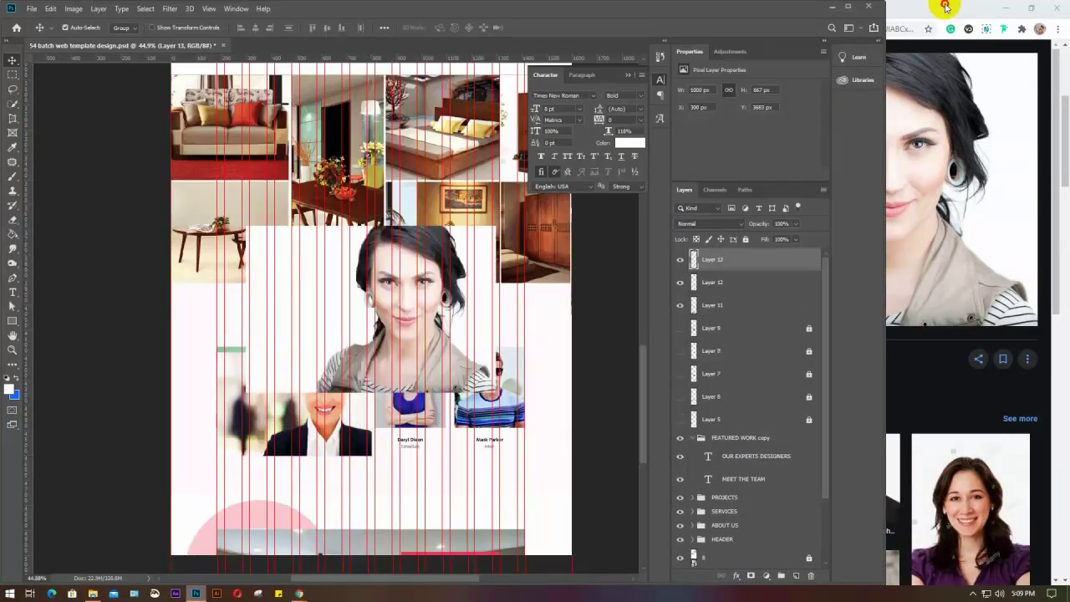
Step: Copy the related Chrome image of the bearded man on a dark grey background and paste it into the Photoshop template
click(945, 7)
scroll(889, 256, down, 10)
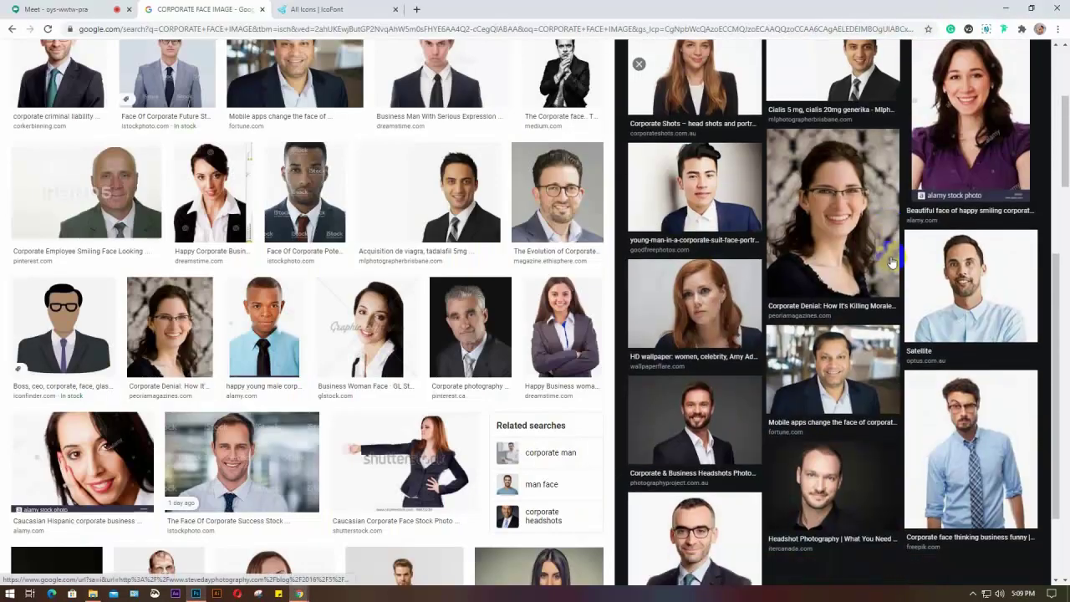
scroll(891, 263, down, 2)
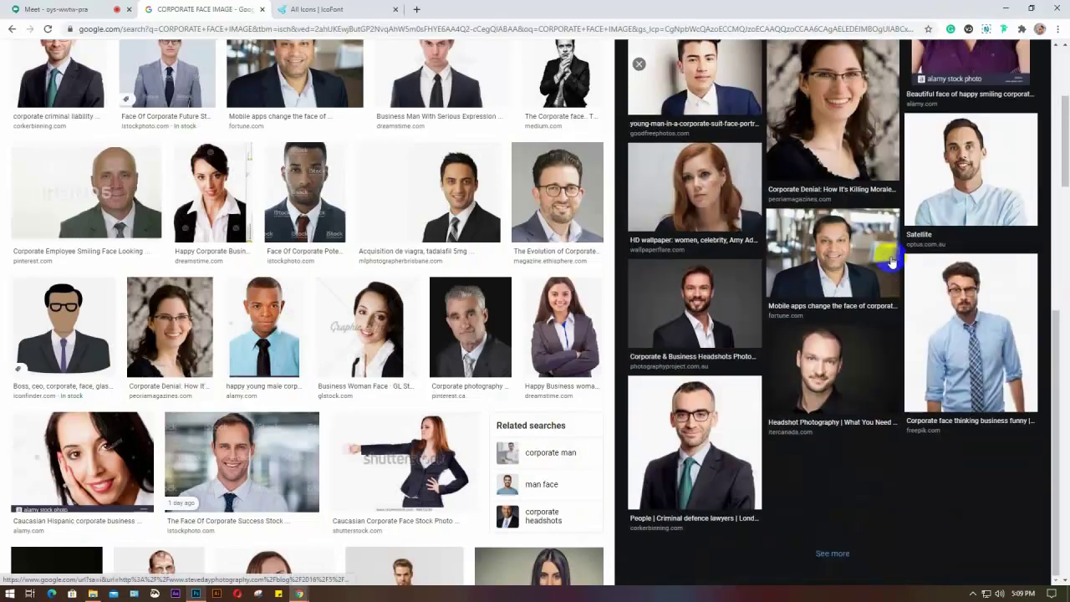
click(685, 305)
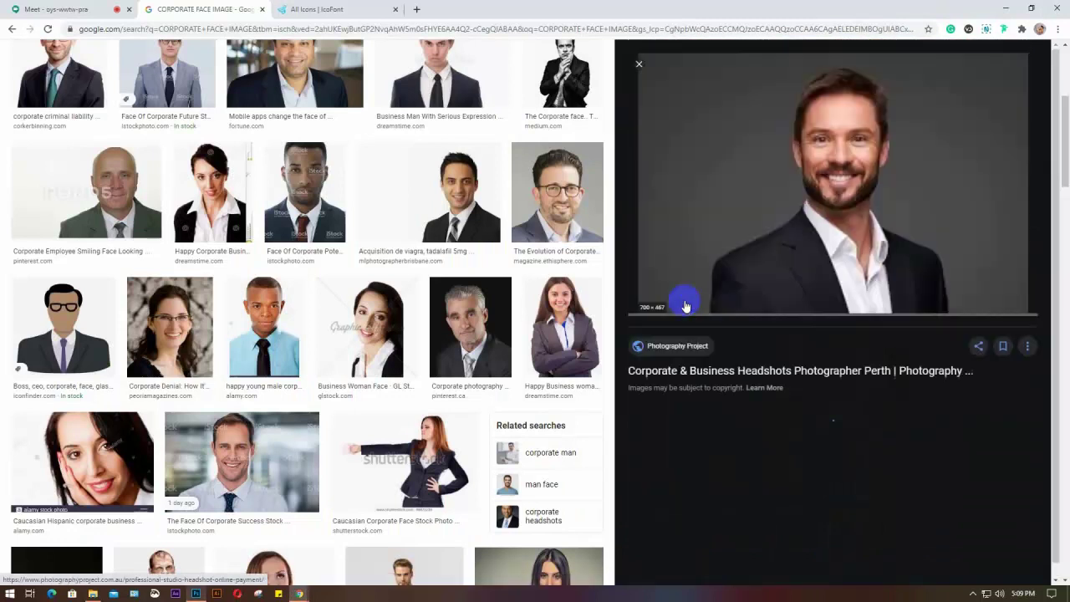
right_click(795, 148)
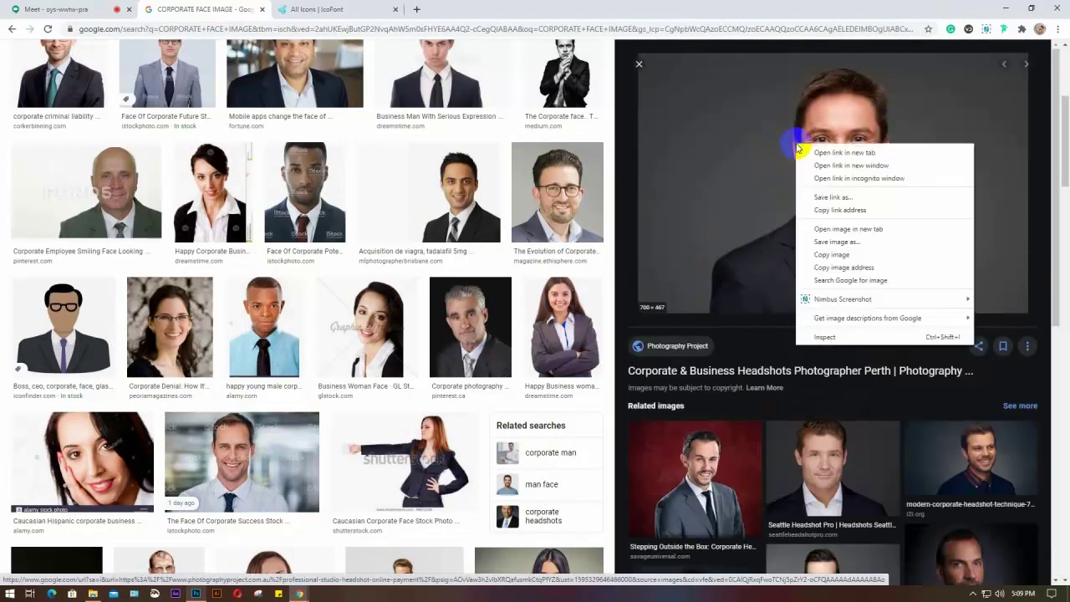
click(838, 254)
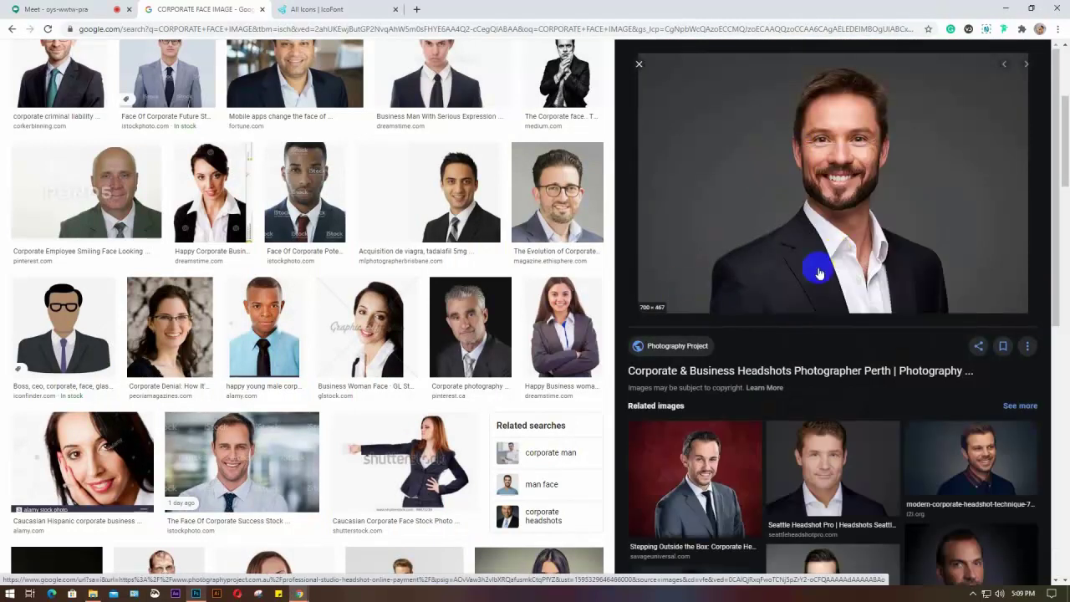
click(82, 10)
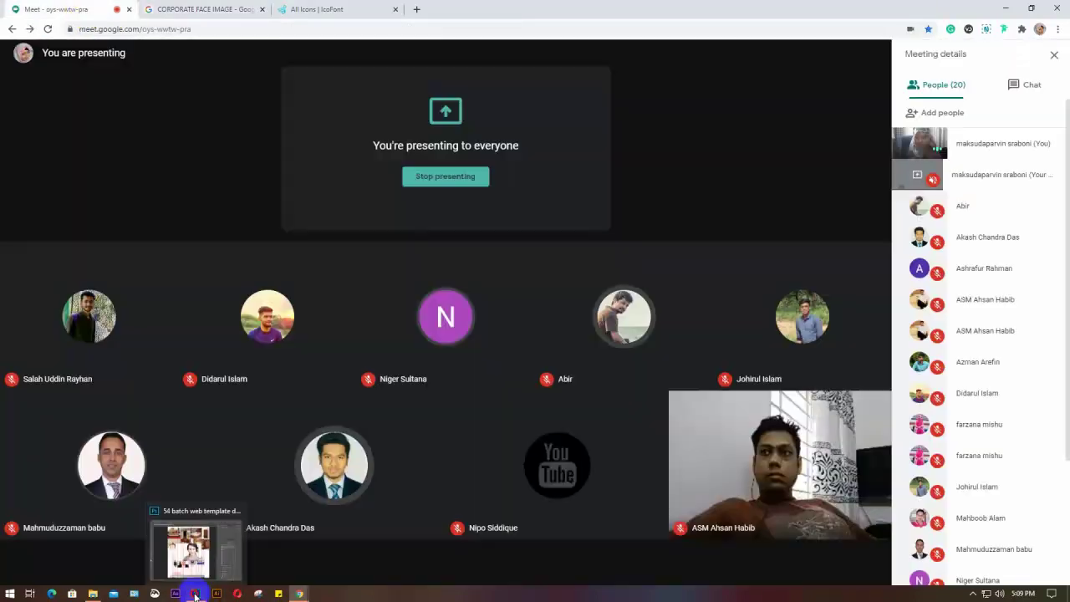
click(195, 594)
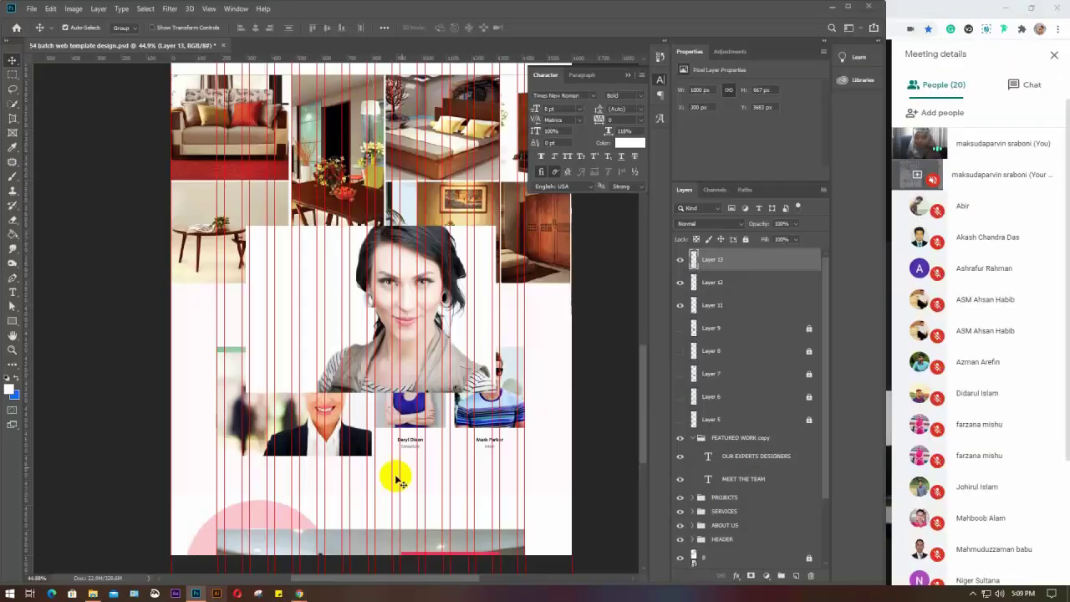
key(ctrl+v)
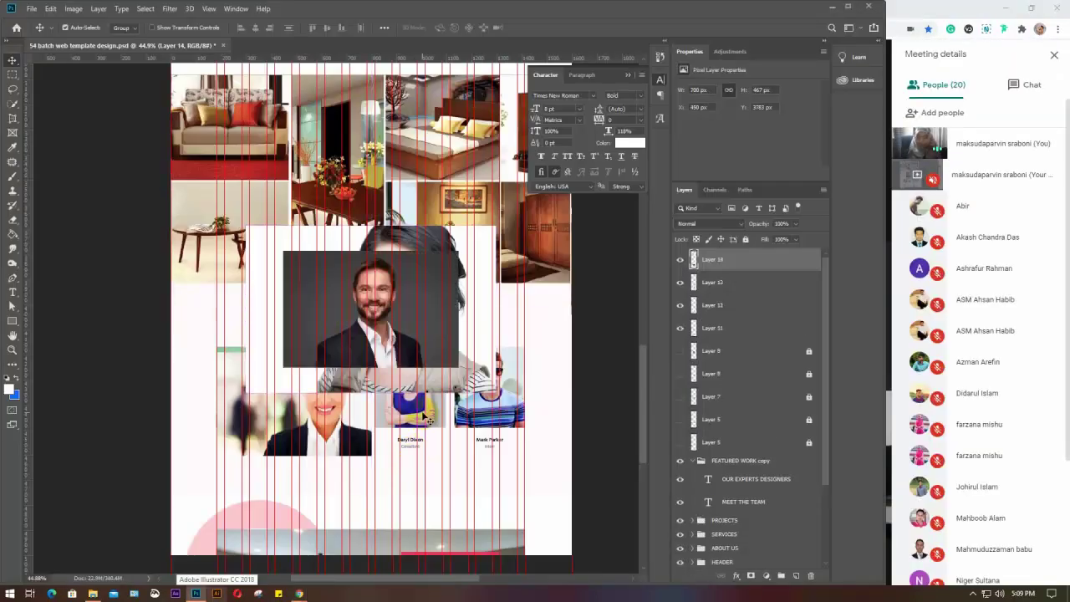
Step: Scale the bearded man's portrait down to about 373 × 249 px and move it over the first team photo
key(ctrl+t)
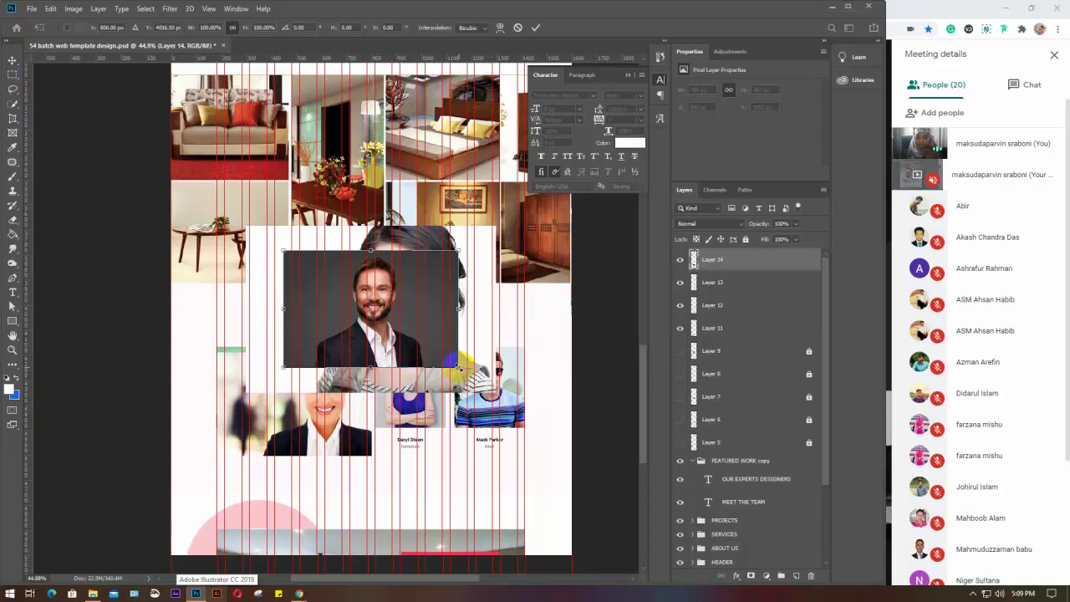
drag(458, 366, 265, 431)
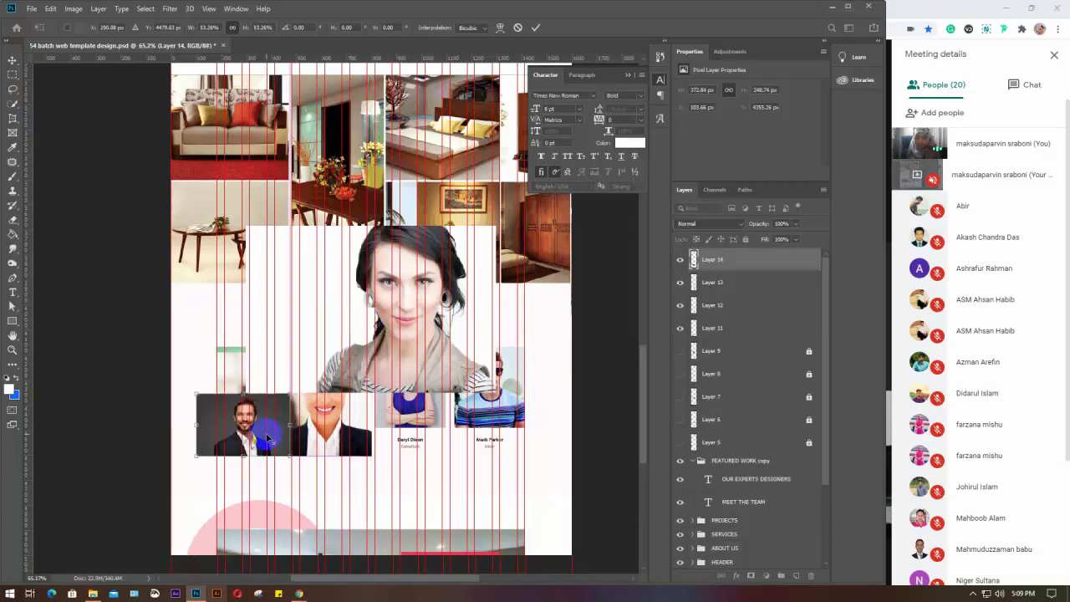
scroll(265, 432, up, 1)
key(Return)
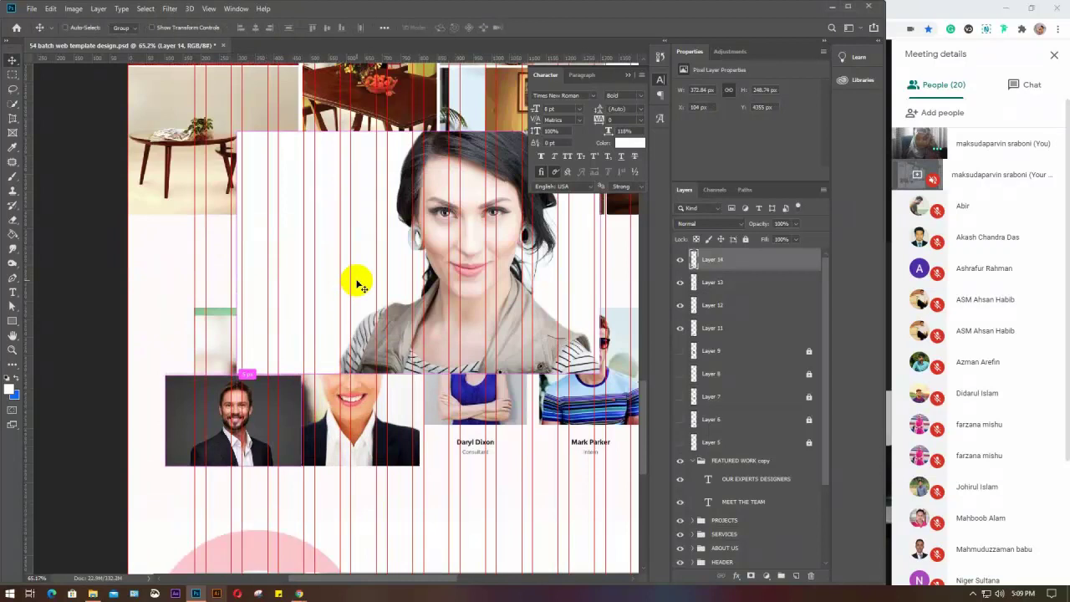
key(ctrl+t)
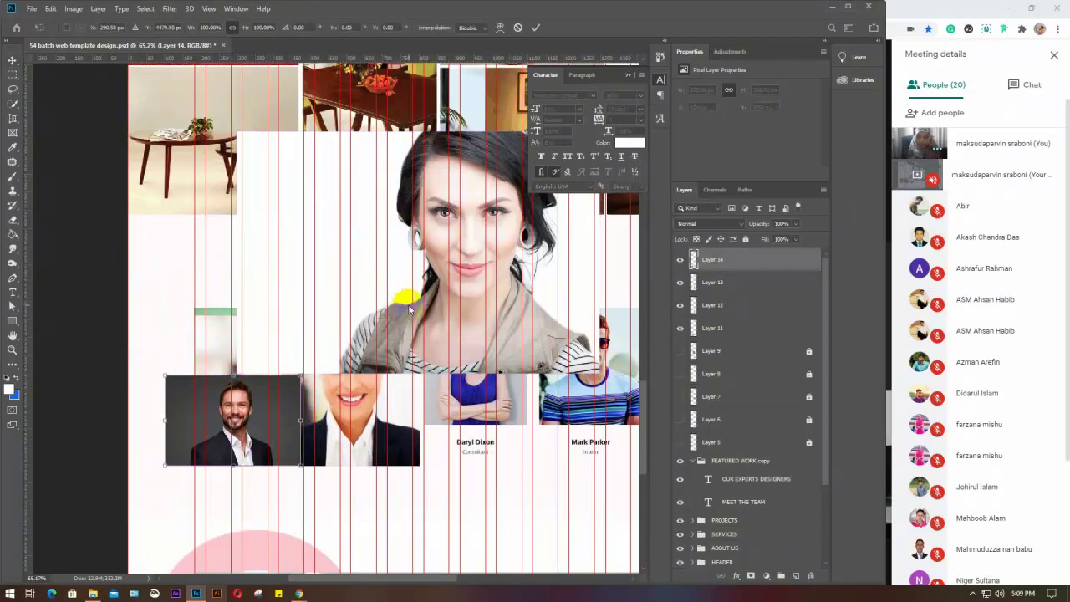
key(Return)
Step: Scale the portrait of the woman in the beige vest to about 390 × 261 px and move it beside the suited man with the striped tie
key(alt+bracketleft)
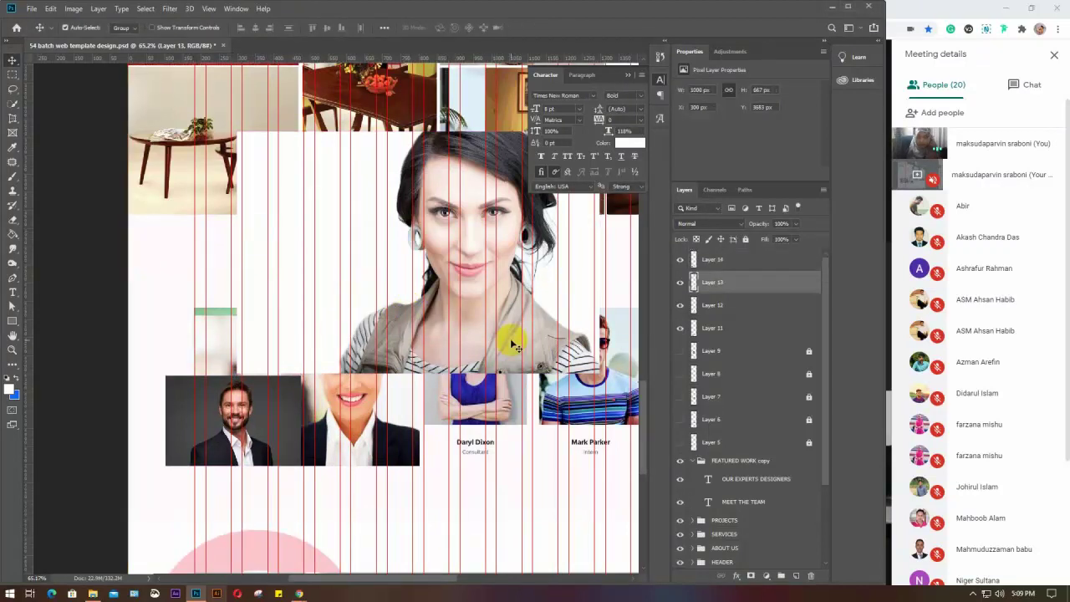
key(ctrl+t)
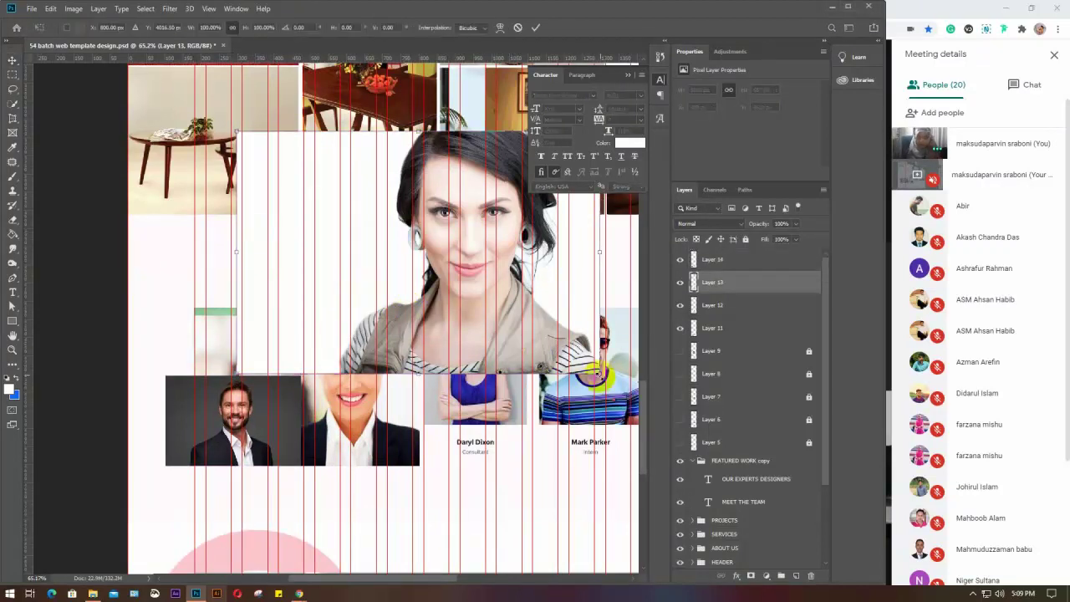
drag(598, 373, 383, 222)
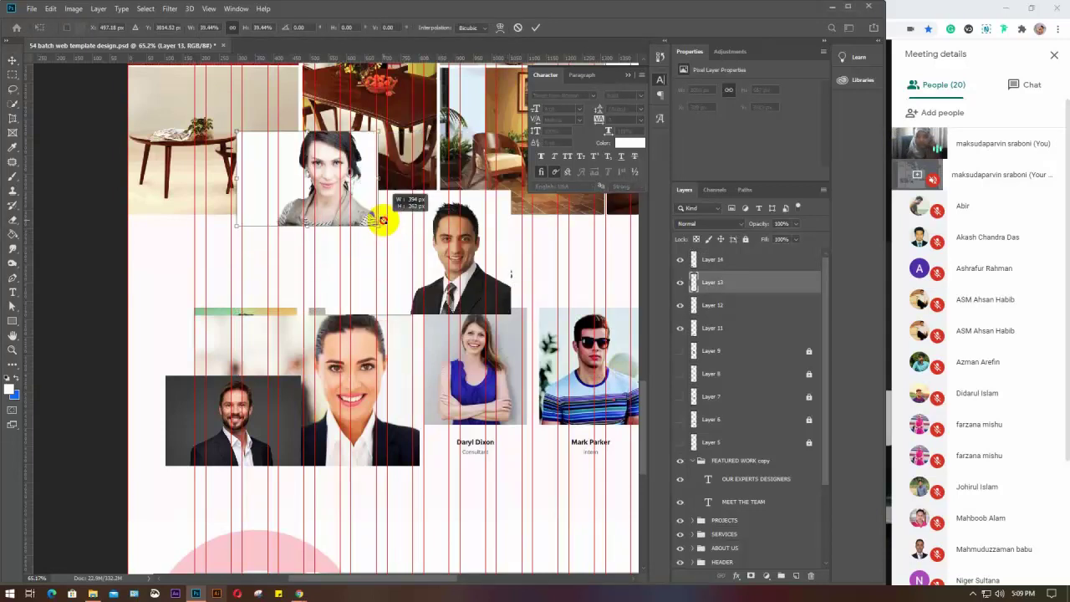
drag(301, 184, 434, 254)
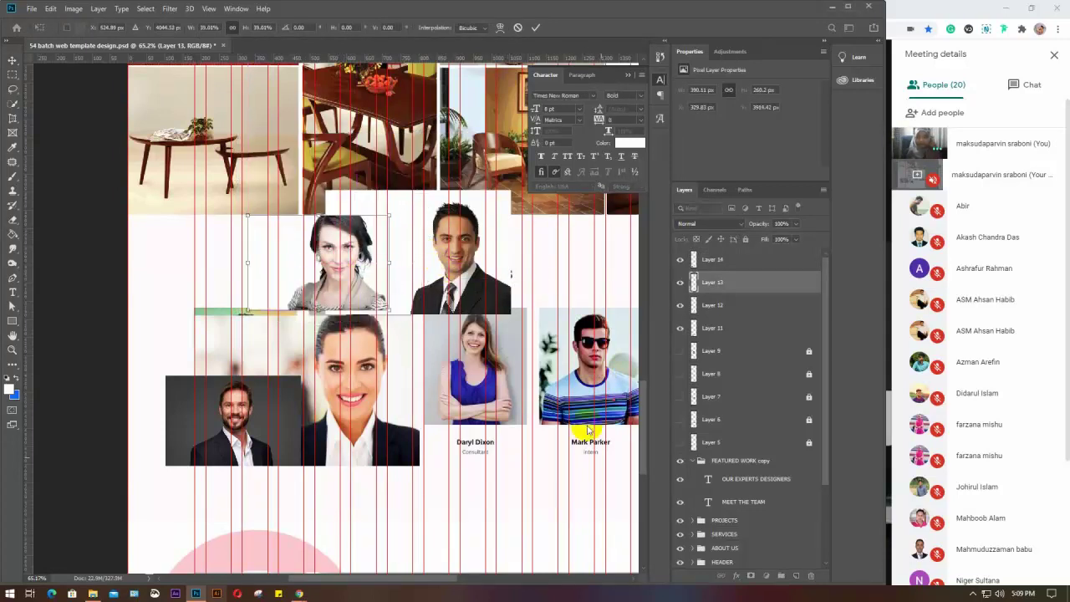
Step: Hide the locked reference layout layer directly above the grid layer
scroll(707, 536, down, 4)
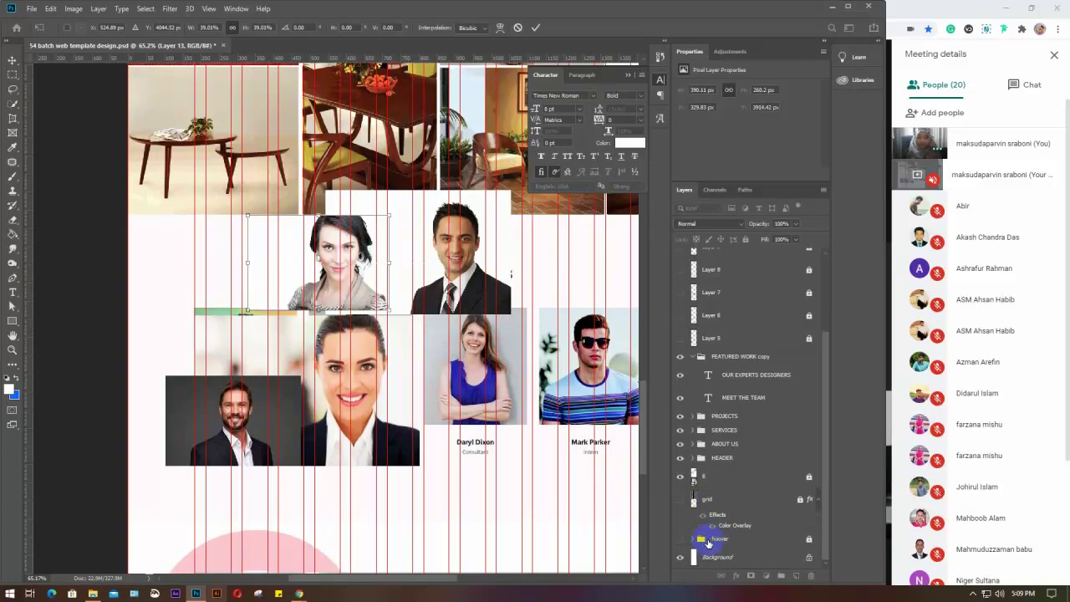
click(678, 477)
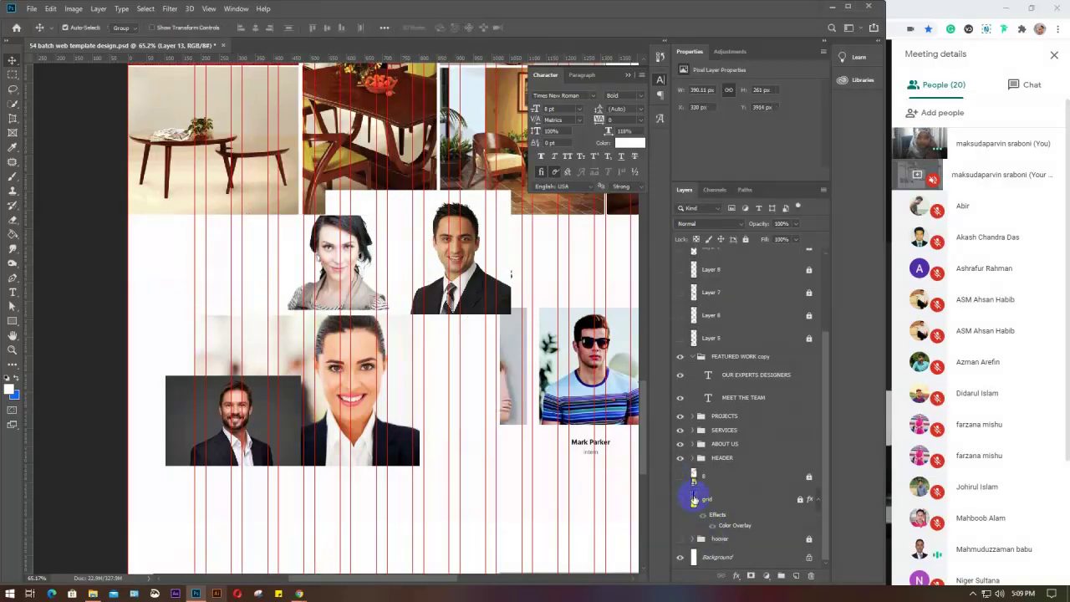
scroll(714, 470, up, 4)
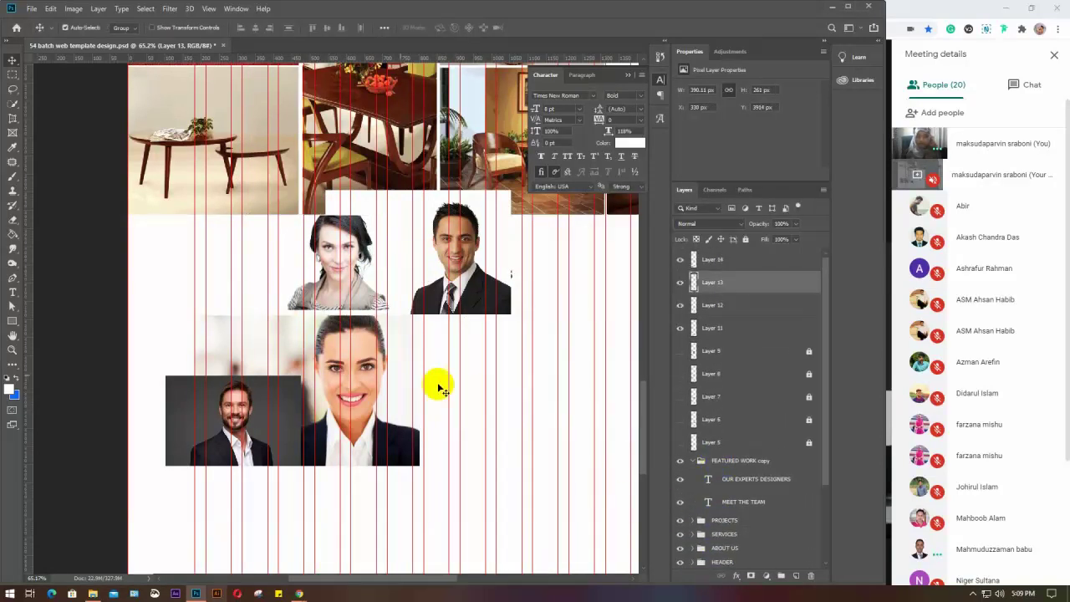
Step: Scale the smiling woman's portrait down to about 379 × 253 px and place it next to the bearded man's portrait
click(384, 371)
key(ctrl+t)
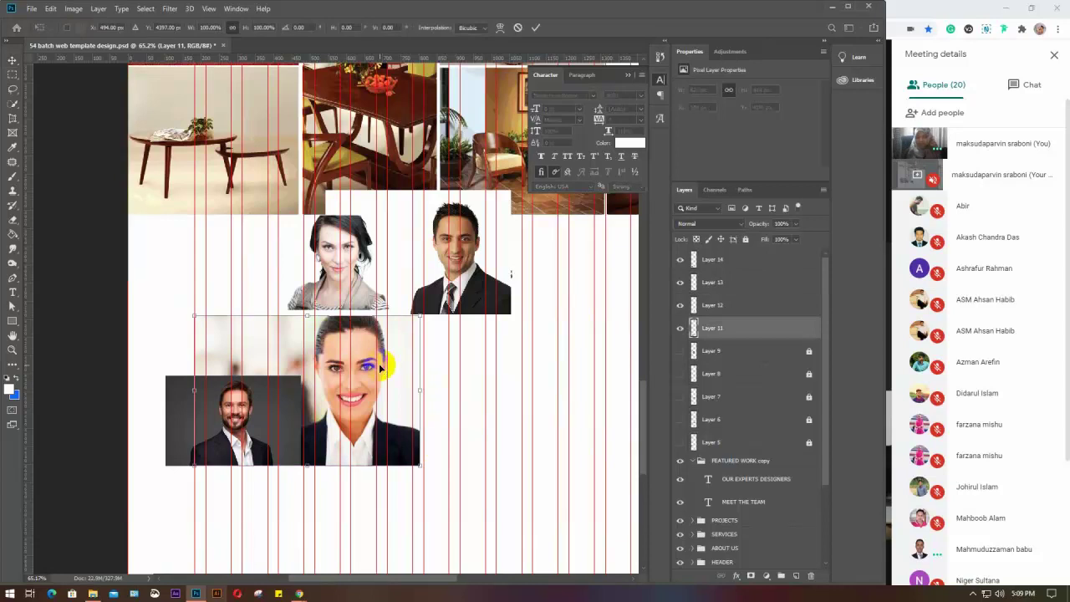
drag(419, 467, 369, 426)
key(Return)
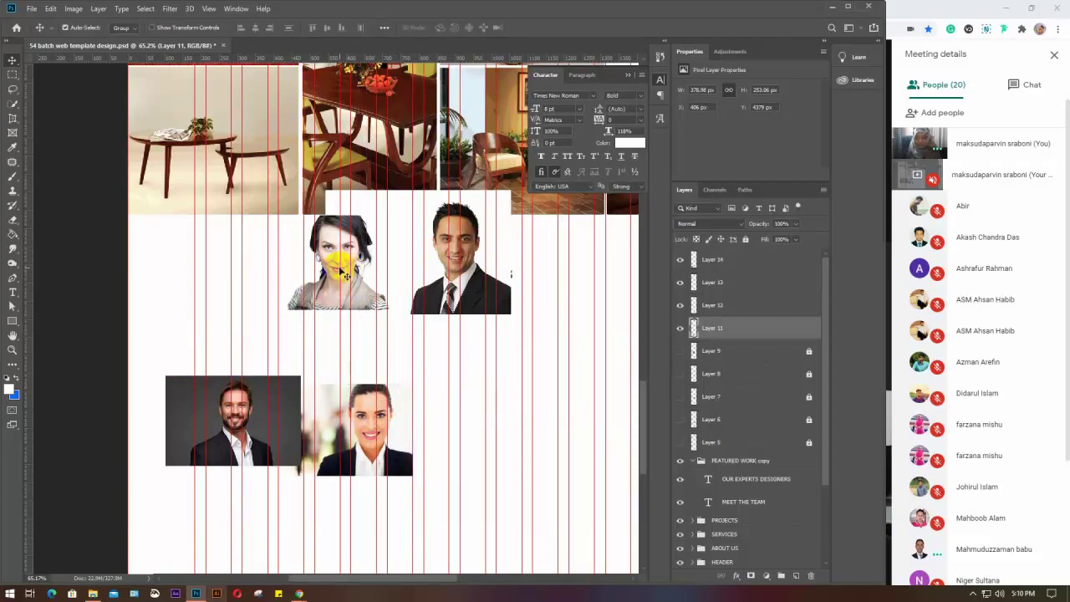
Step: Move the portrait of the woman in the beige vest to the far end of the team row, at about X 1028, Y 4397 px
drag(341, 259, 572, 443)
scroll(572, 443, down, 1)
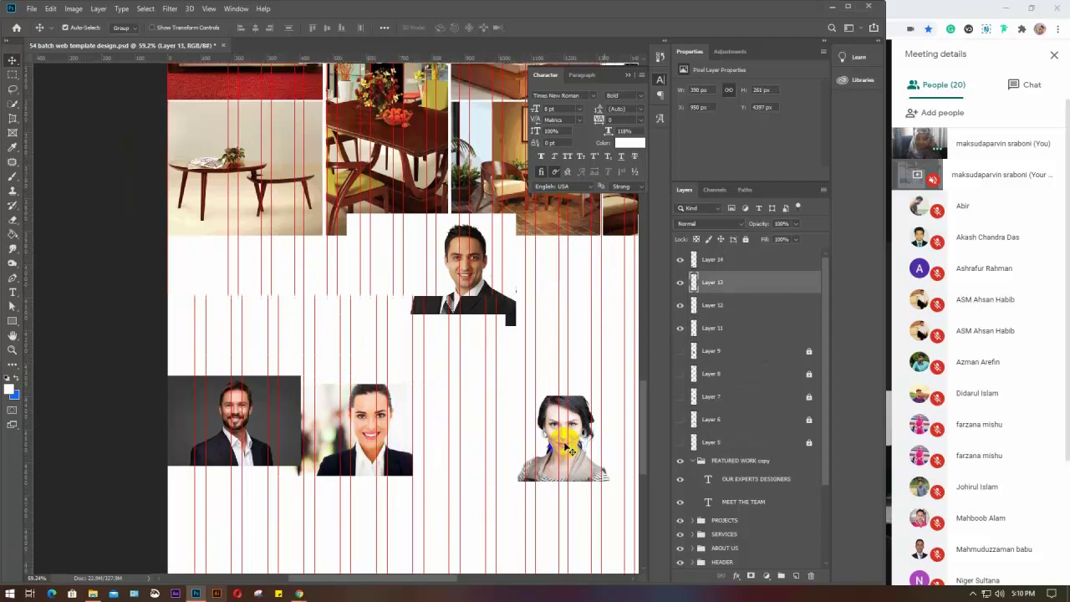
scroll(518, 439, down, 1)
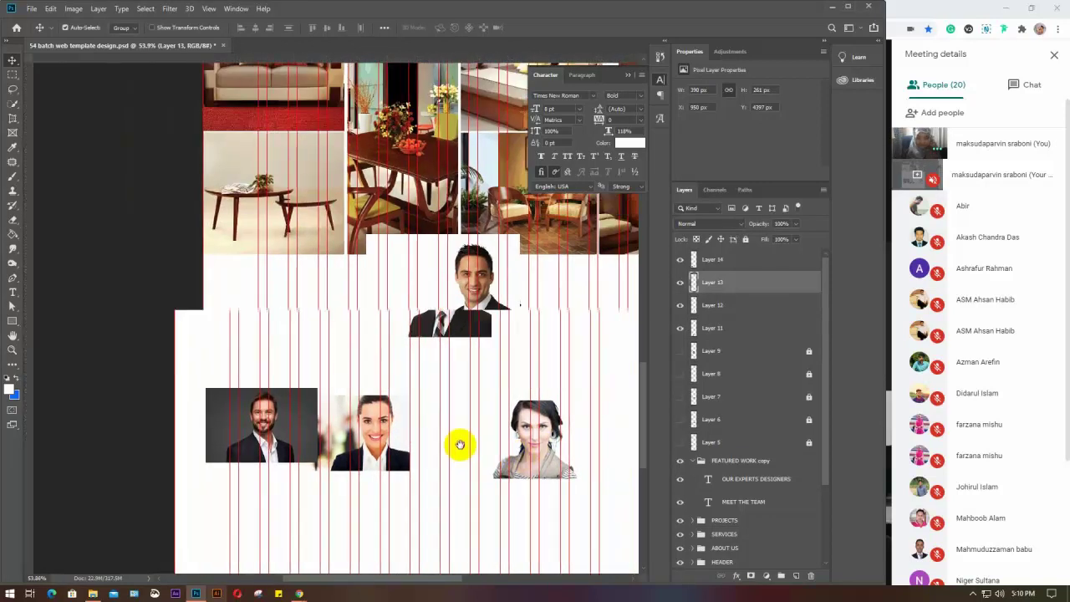
drag(485, 433, 508, 431)
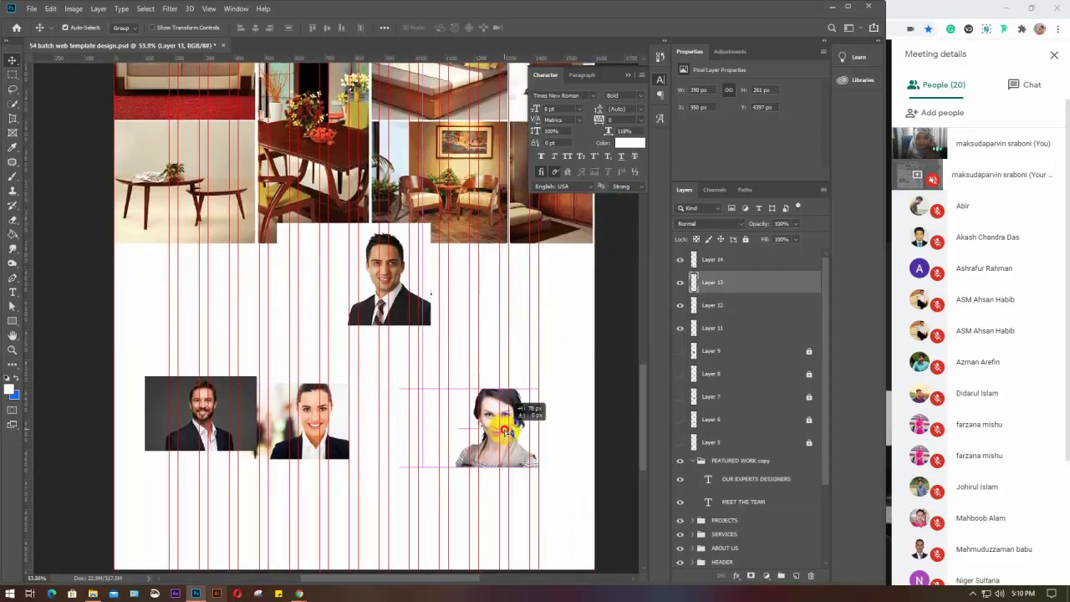
Step: Scale the suited man's portrait to about 456 × 304 px and place it in the team row between the two women
click(410, 270)
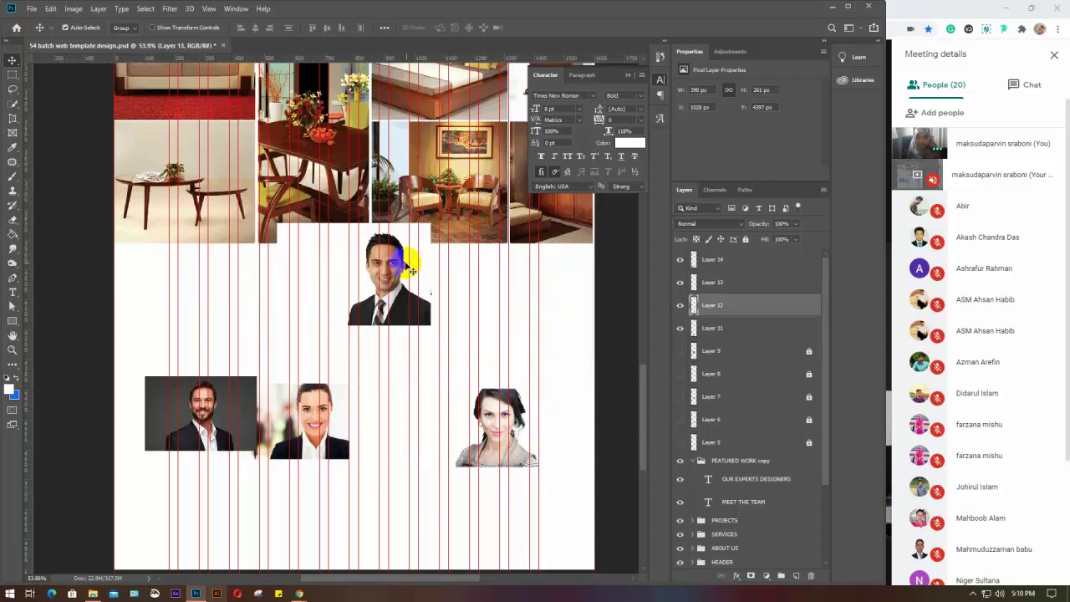
key(ctrl+t)
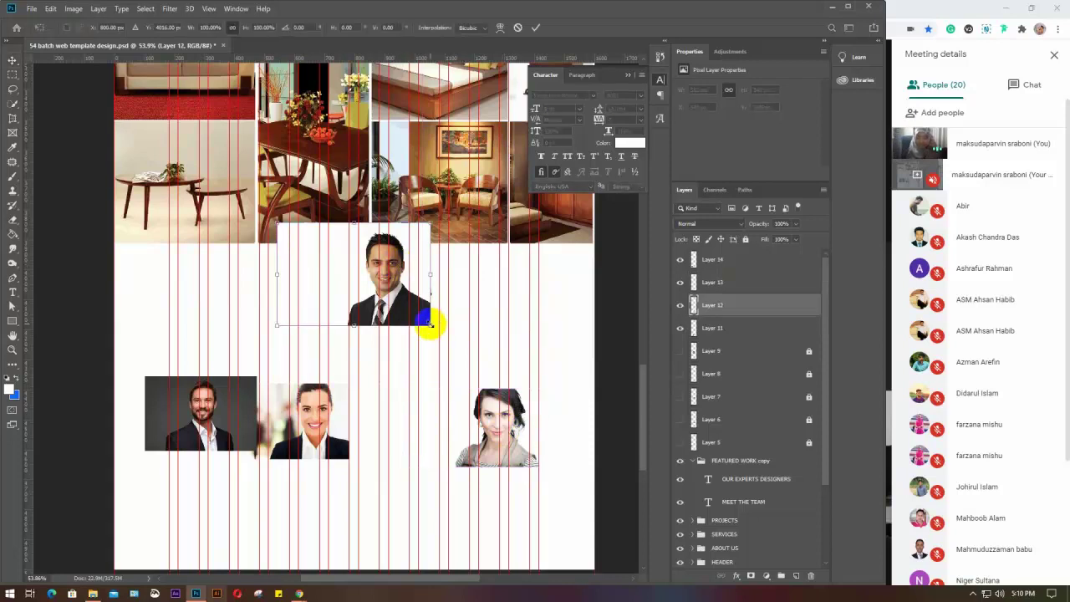
drag(430, 324, 414, 382)
click(387, 293)
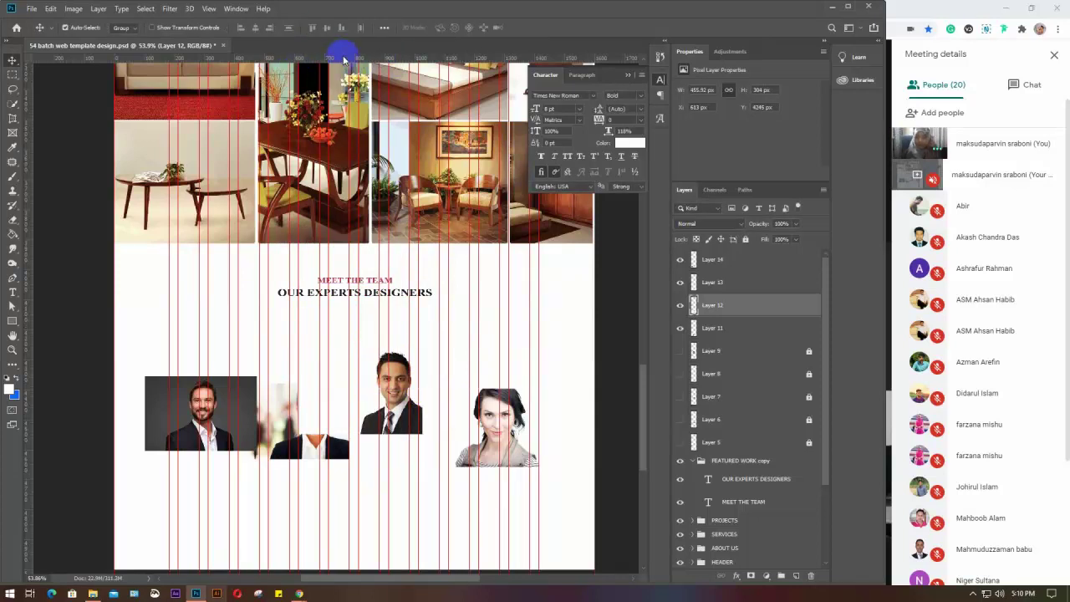
Step: Add horizontal guides above and below the portrait row and move the vest-wearing woman's and bearded man's portraits up toward the upper guide
drag(343, 60, 347, 327)
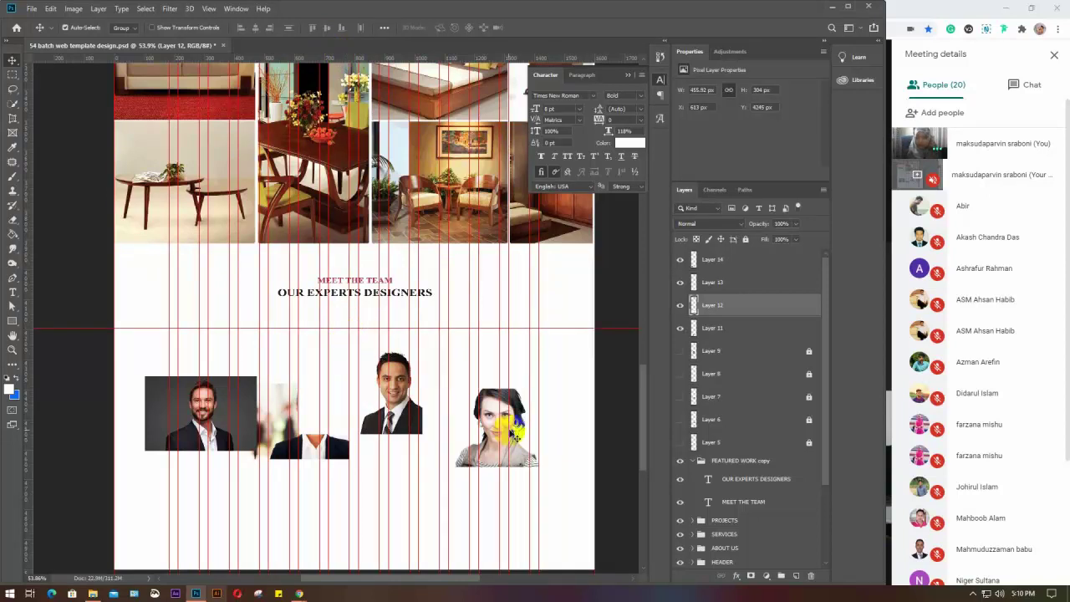
click(515, 393)
mouse_move(516, 391)
mouse_down()
mouse_move(510, 365)
mouse_move(519, 375)
mouse_move(508, 382)
mouse_up()
drag(179, 424, 206, 375)
drag(304, 59, 292, 396)
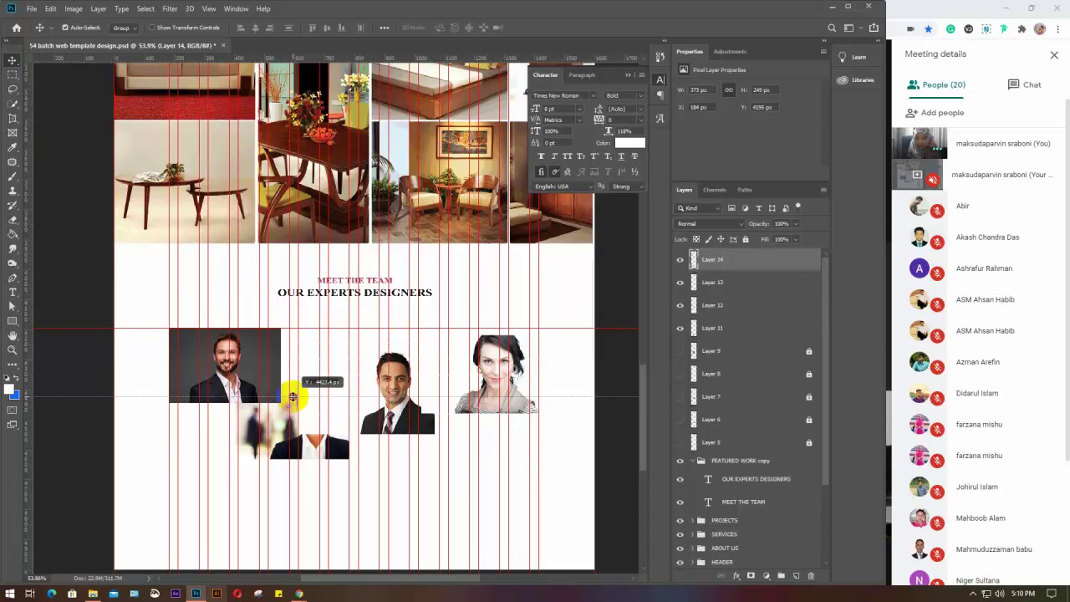
drag(293, 396, 293, 414)
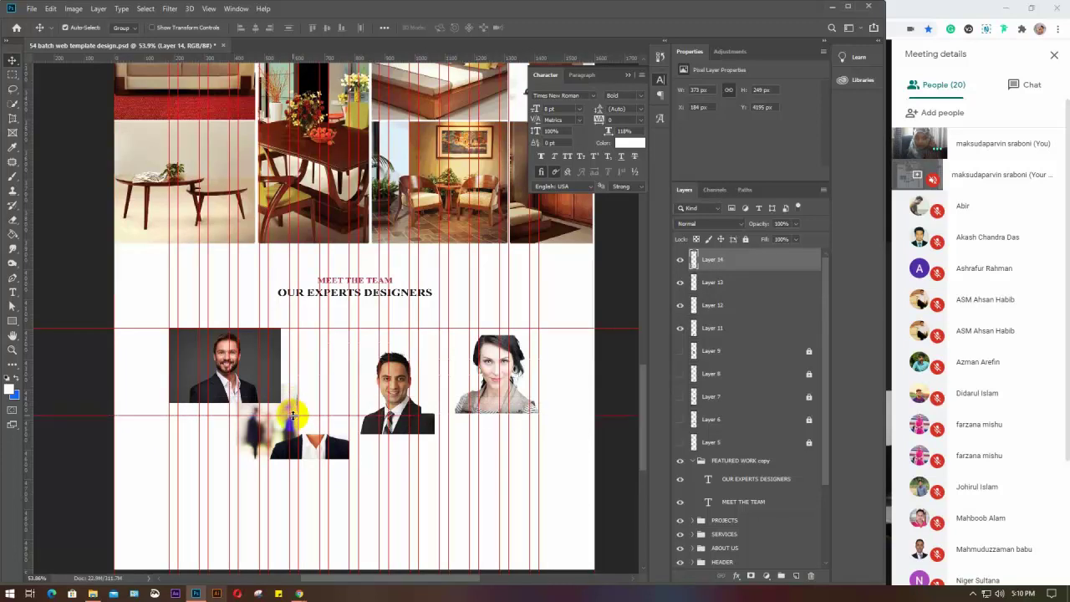
Step: Resize the bearded man's portrait to about 362 × 303 px so it spans the space between the two horizontal guides
key(ctrl+t)
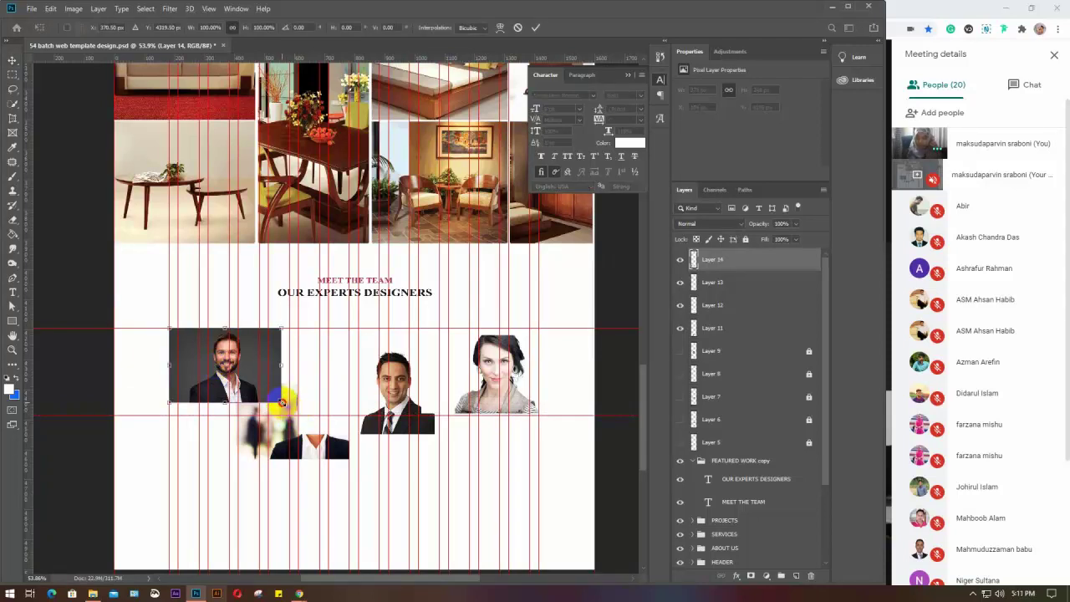
drag(282, 402, 250, 381)
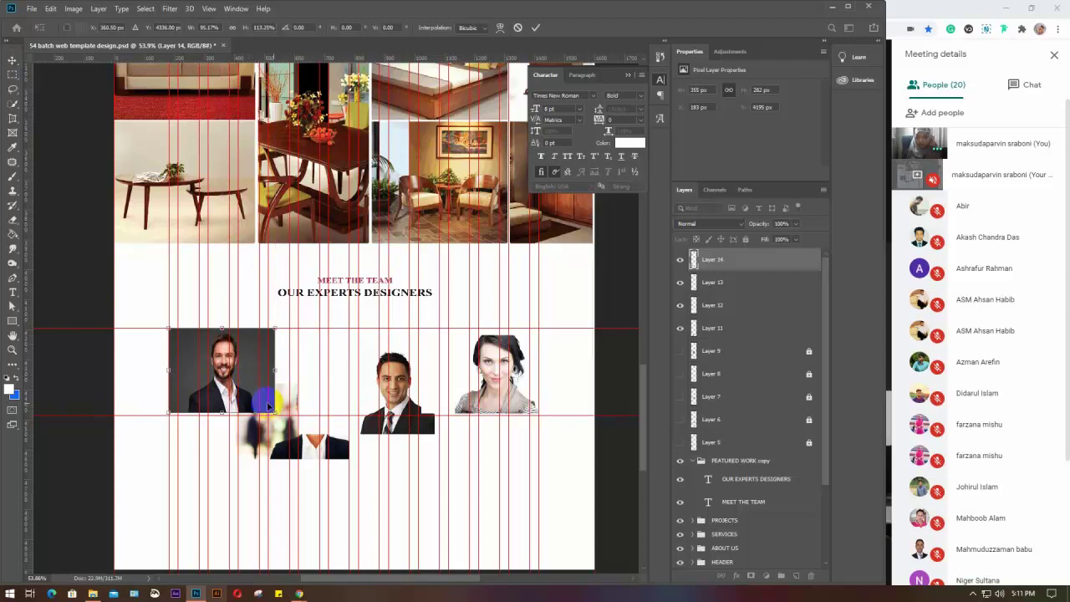
scroll(222, 422, up, 3)
scroll(264, 408, up, 1)
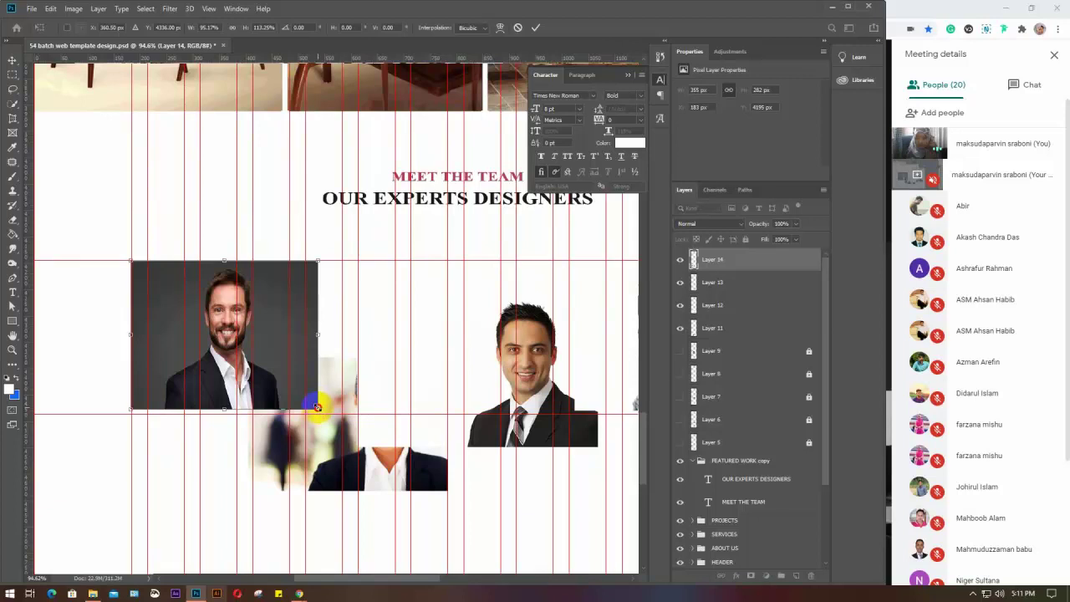
drag(318, 407, 320, 411)
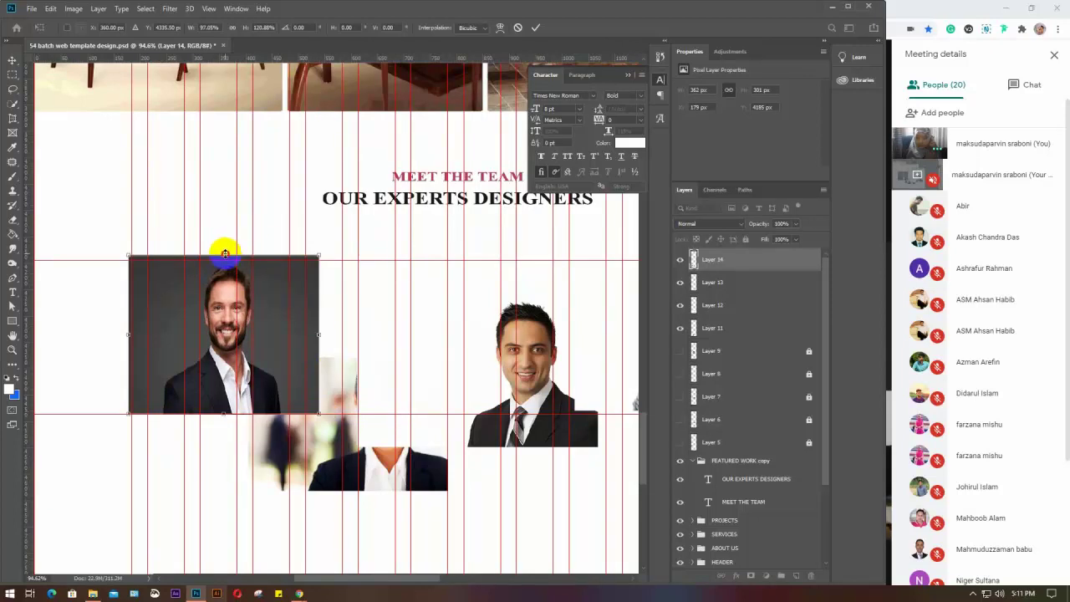
drag(225, 253, 225, 254)
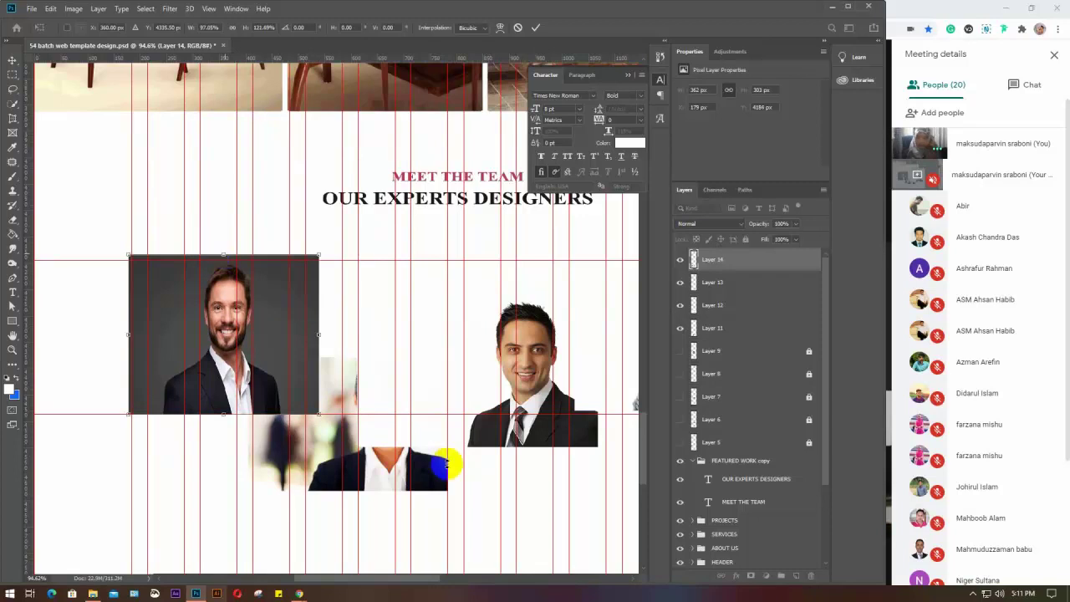
click(381, 467)
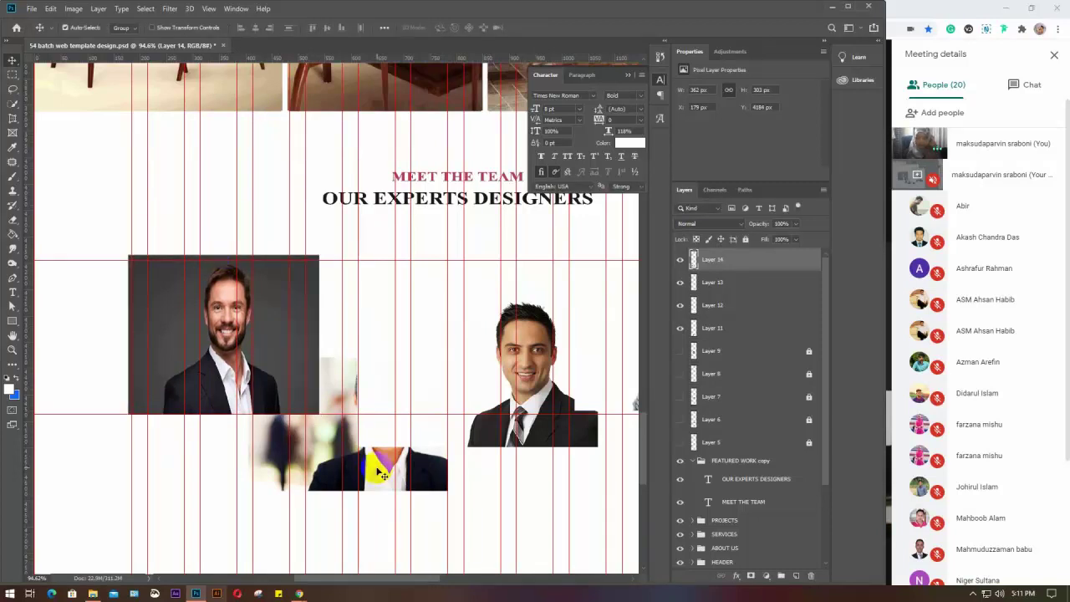
click(380, 472)
click(512, 373)
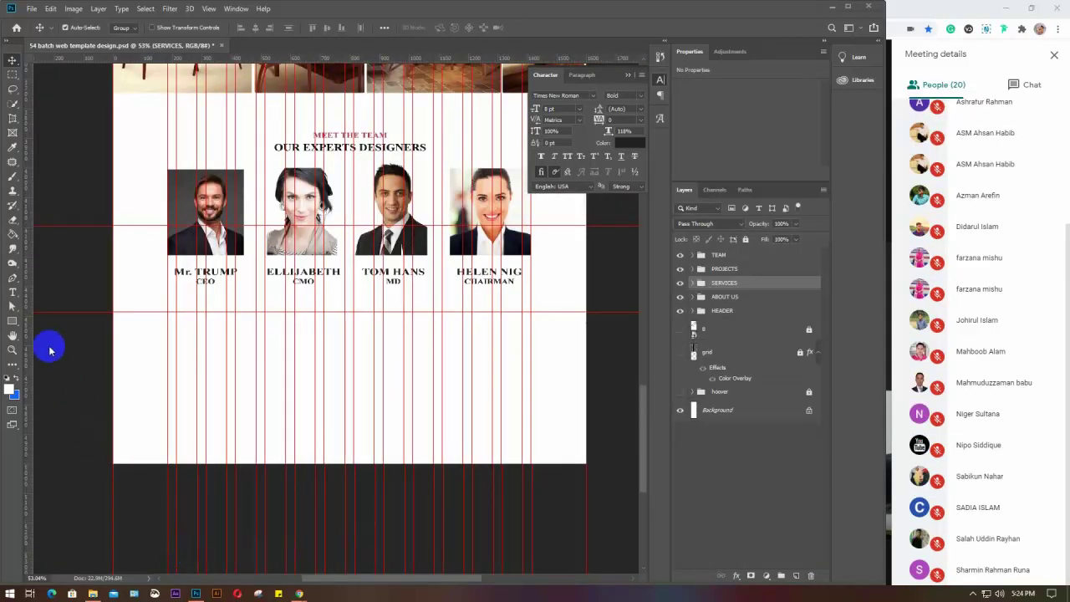
Step: Draw a full-width rectangle of about 1600 × 518 px from the guide below the team section to the bottom of the page
click(107, 323)
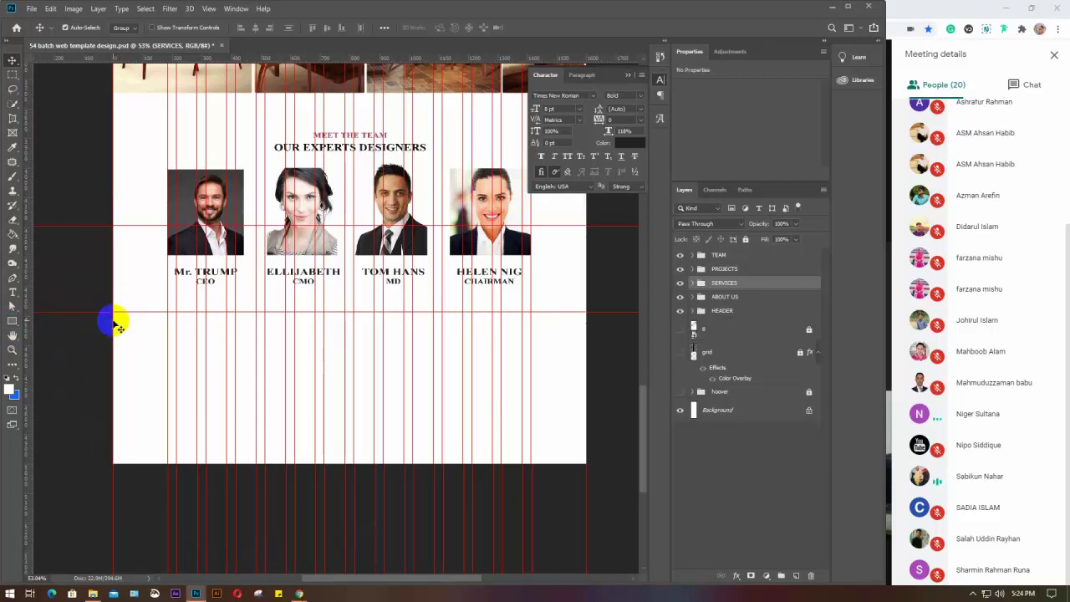
click(10, 323)
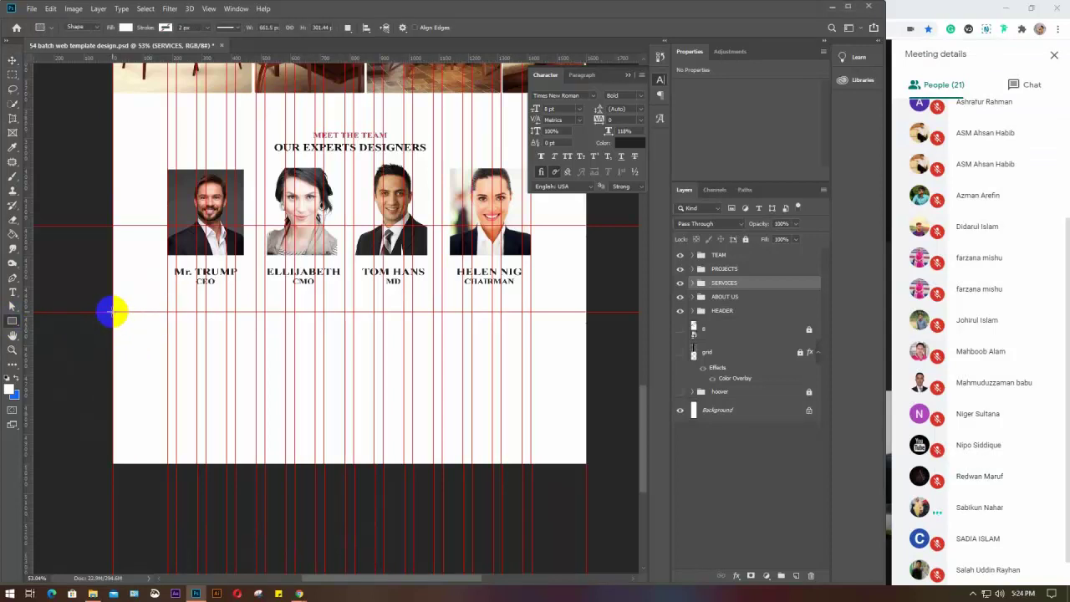
drag(111, 312, 585, 464)
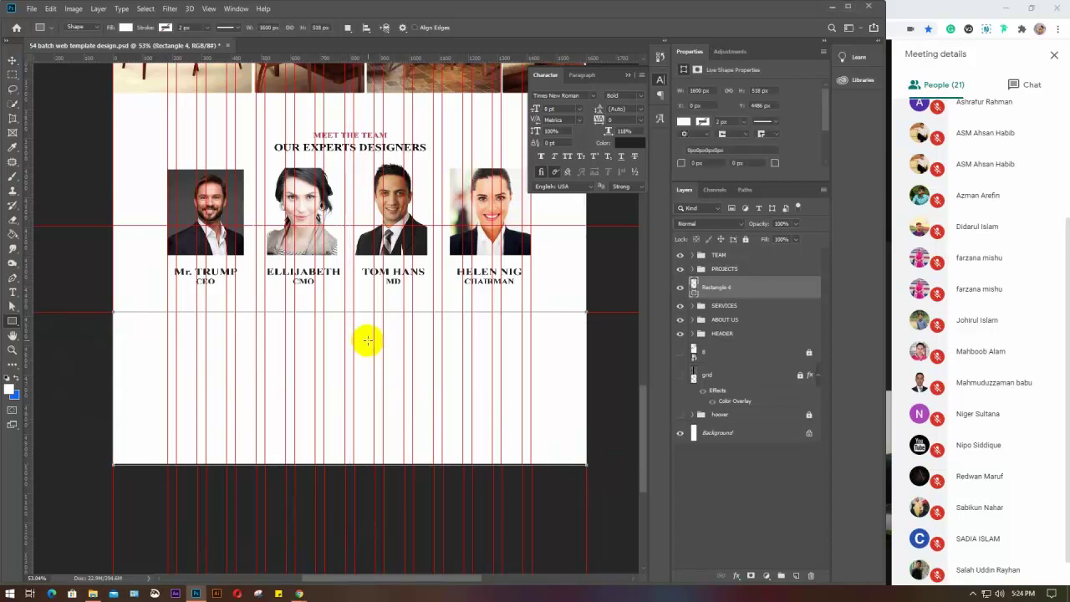
Step: Fill the rectangle below the team section with the dark red colour #550010
click(684, 122)
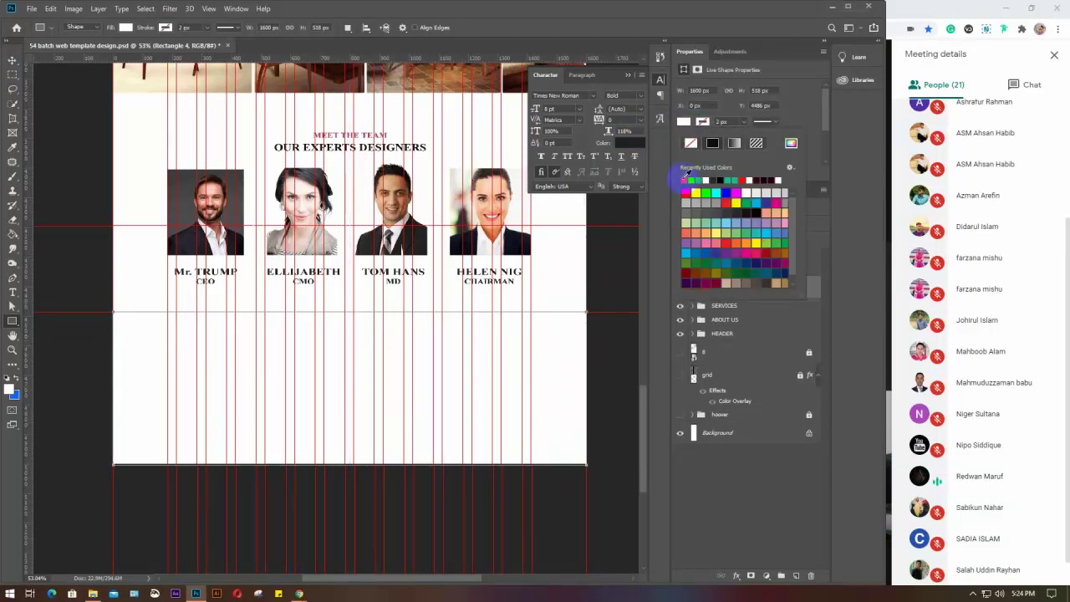
click(684, 178)
click(791, 144)
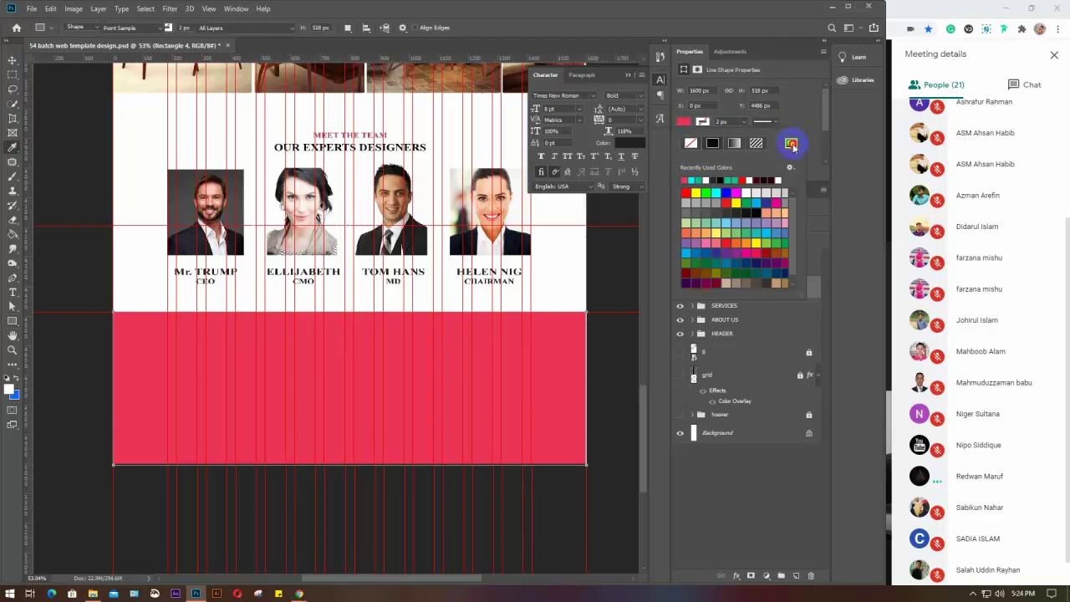
drag(752, 246, 774, 289)
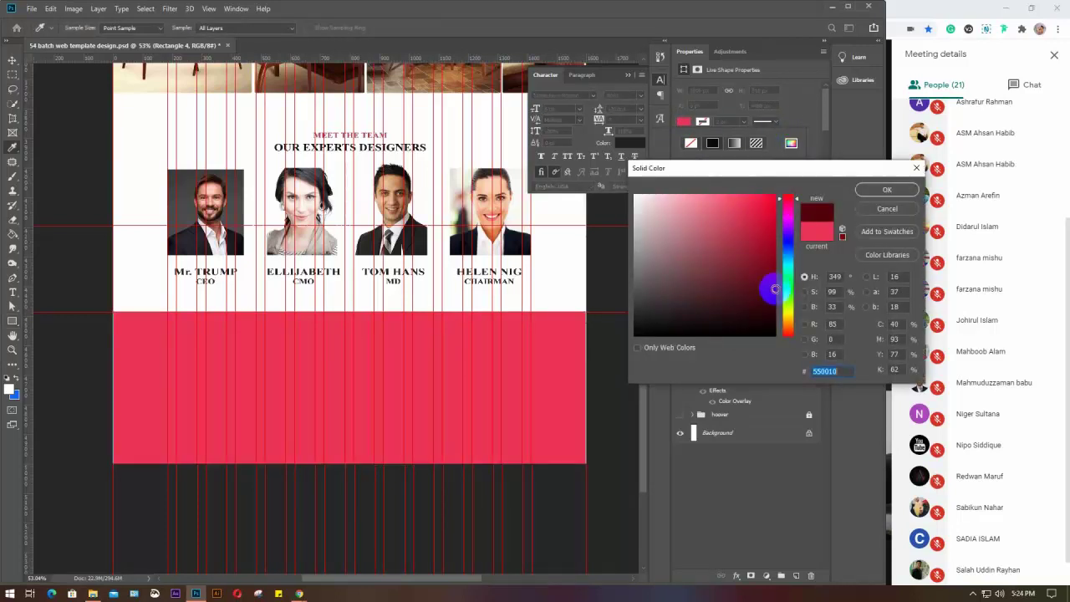
click(865, 192)
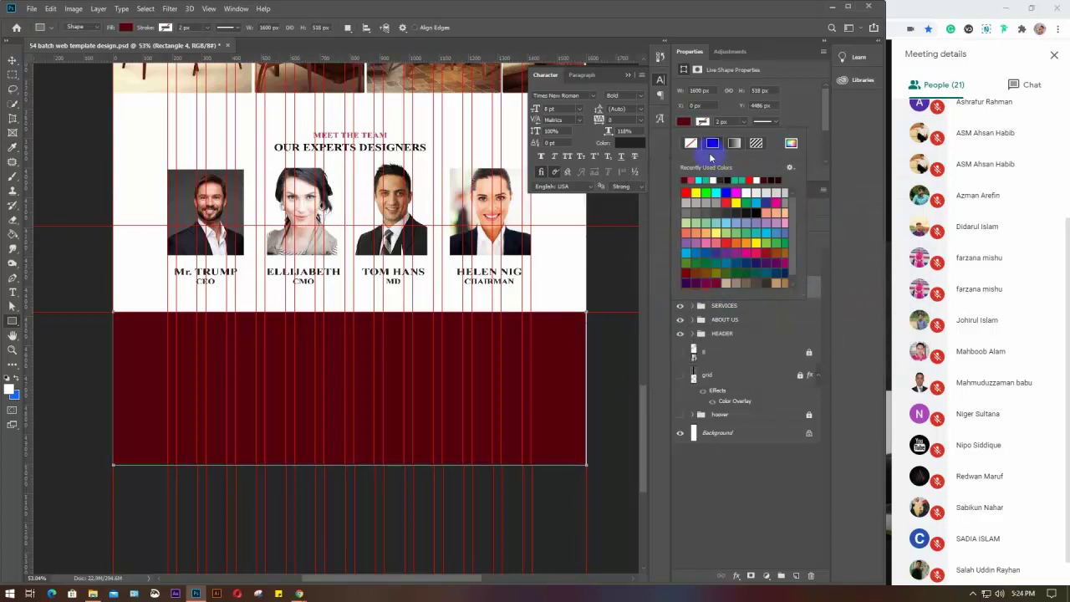
click(683, 124)
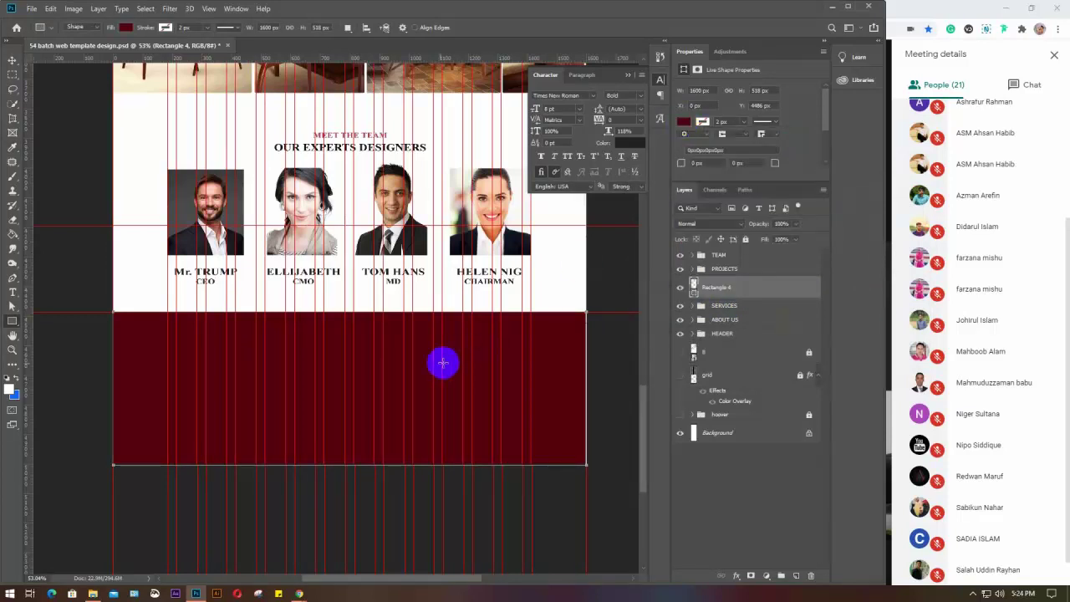
key(v)
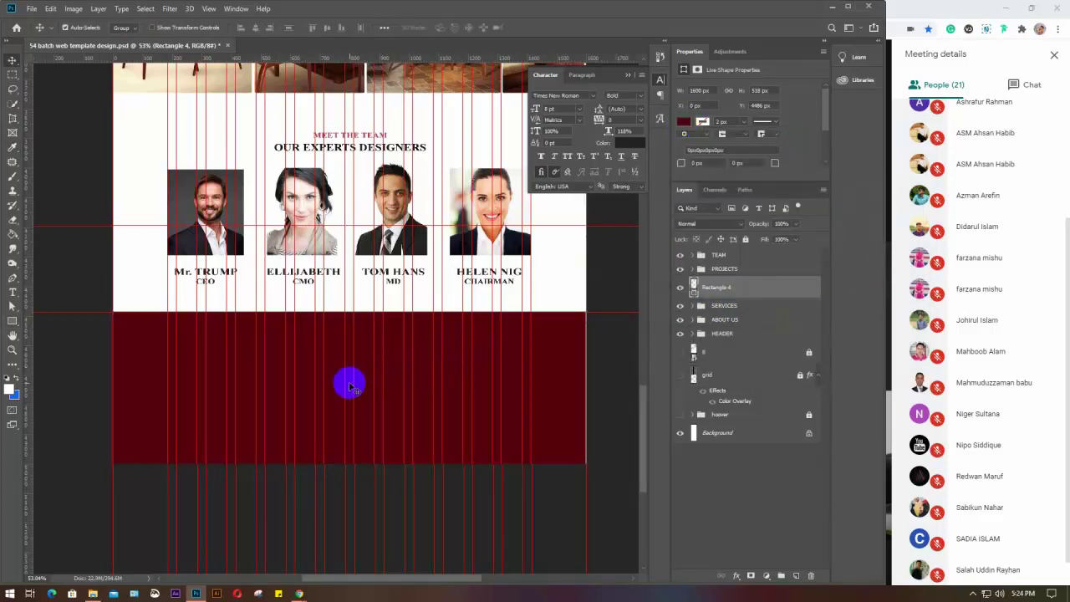
scroll(351, 386, down, 1)
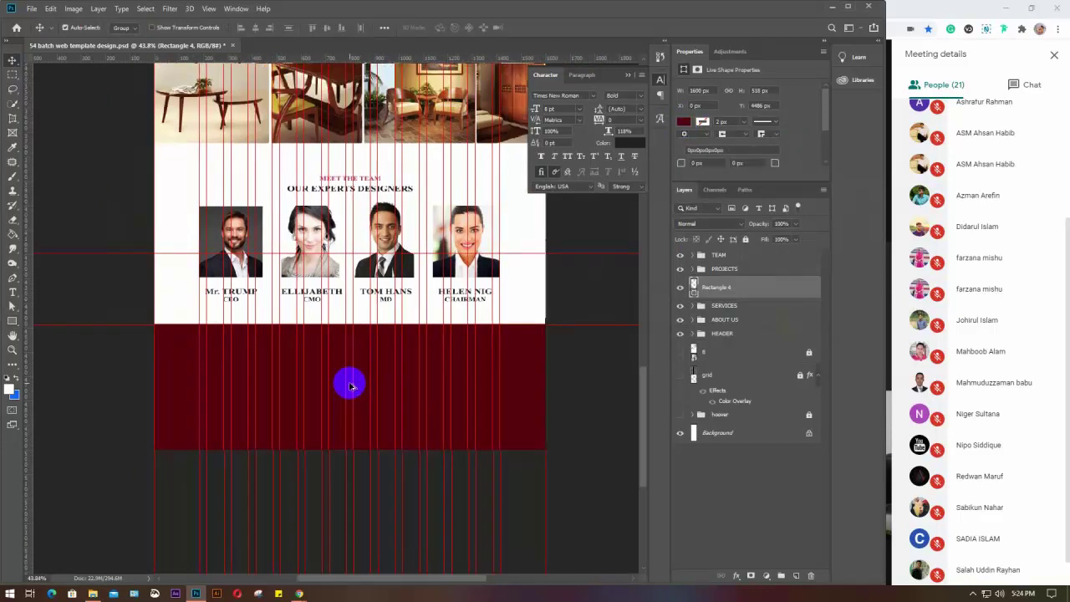
Step: Switch to Chrome, close the face image search and the IcoFont page, and search Google for "mirpur map"
scroll(287, 389, up, 2)
mouse_move(299, 593)
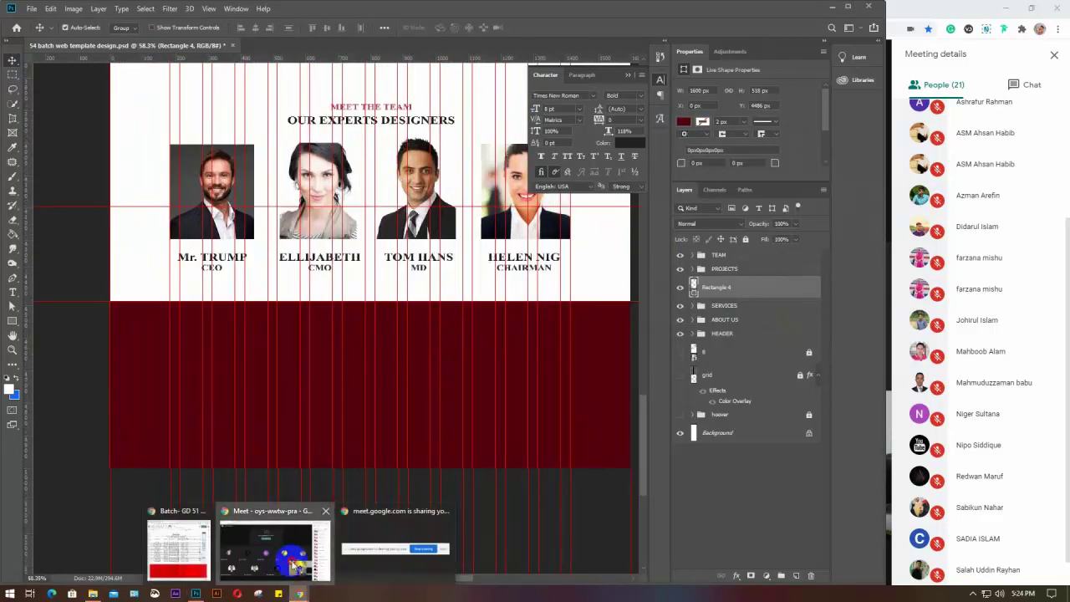
click(276, 550)
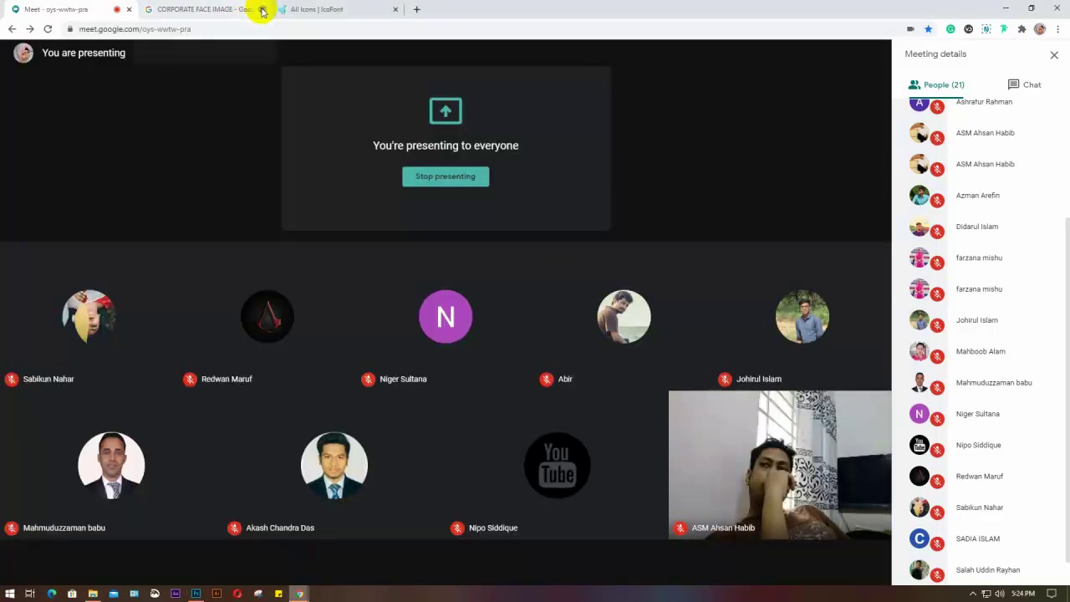
click(263, 10)
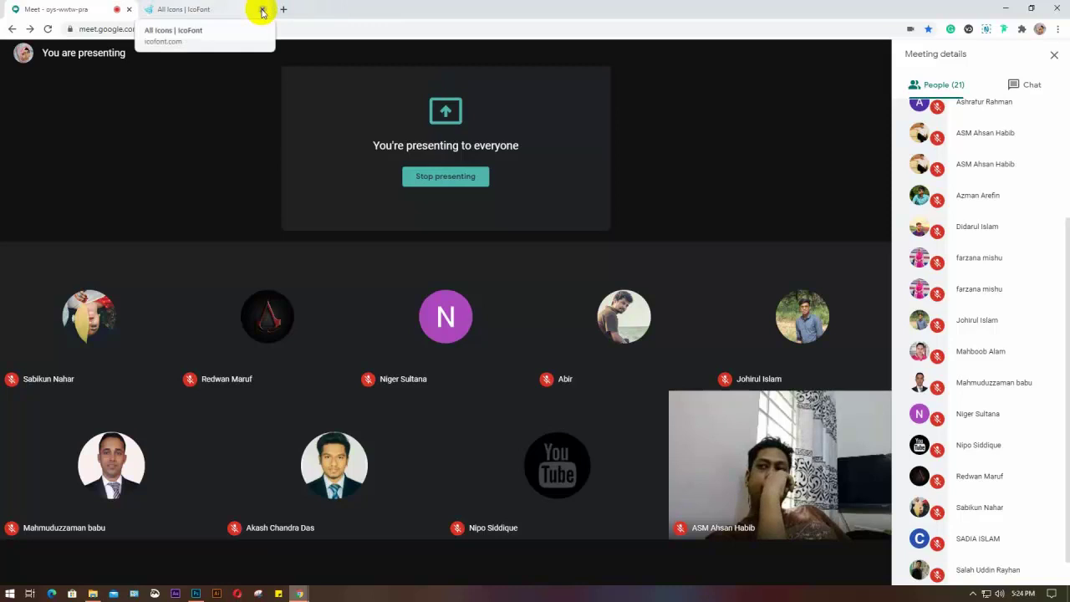
click(260, 10)
click(149, 9)
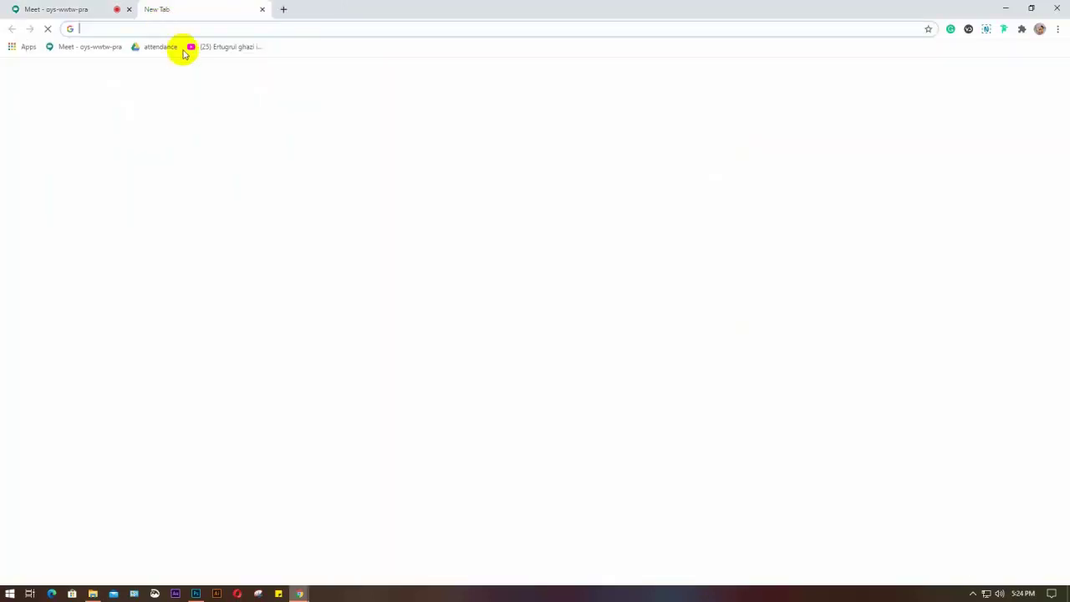
text(MIRpur map)
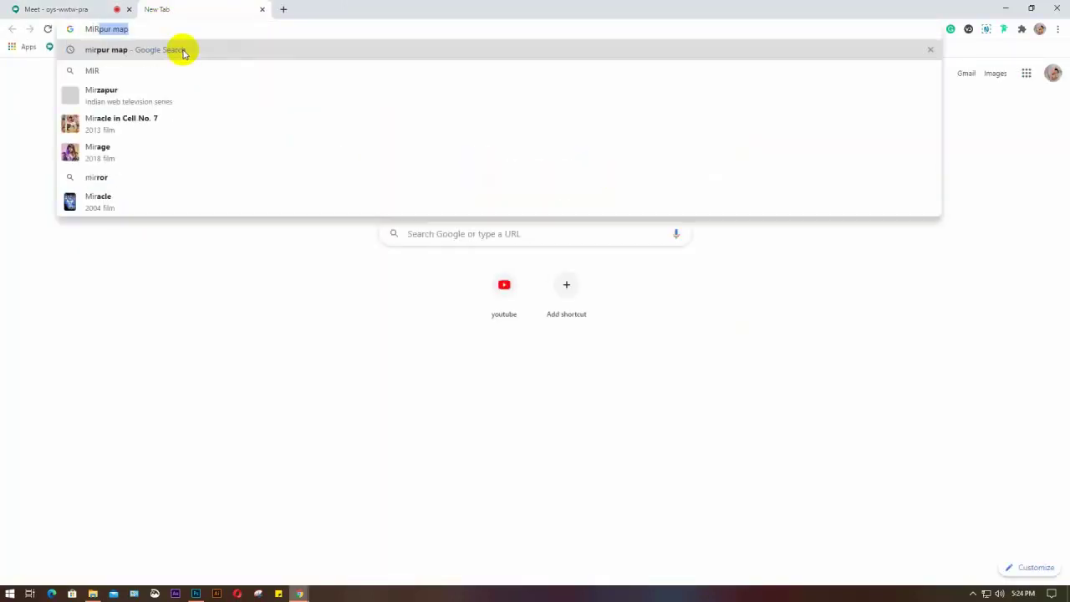
key(Return)
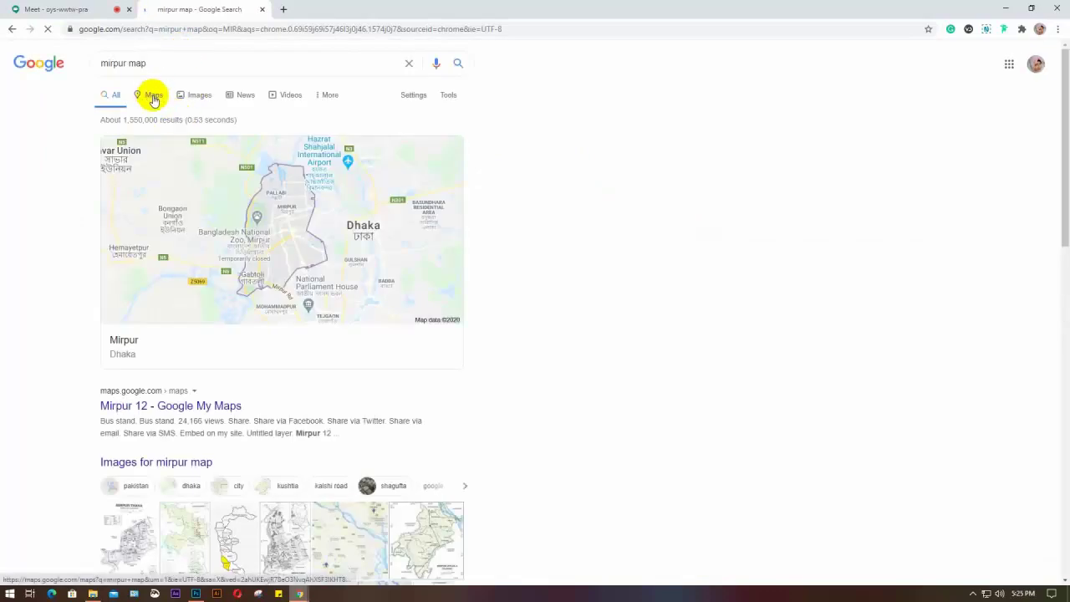
Step: Copy the Mirpur map image from the results, paste it into the Photoshop design and place it in the right half of the dark red section
right_click(234, 204)
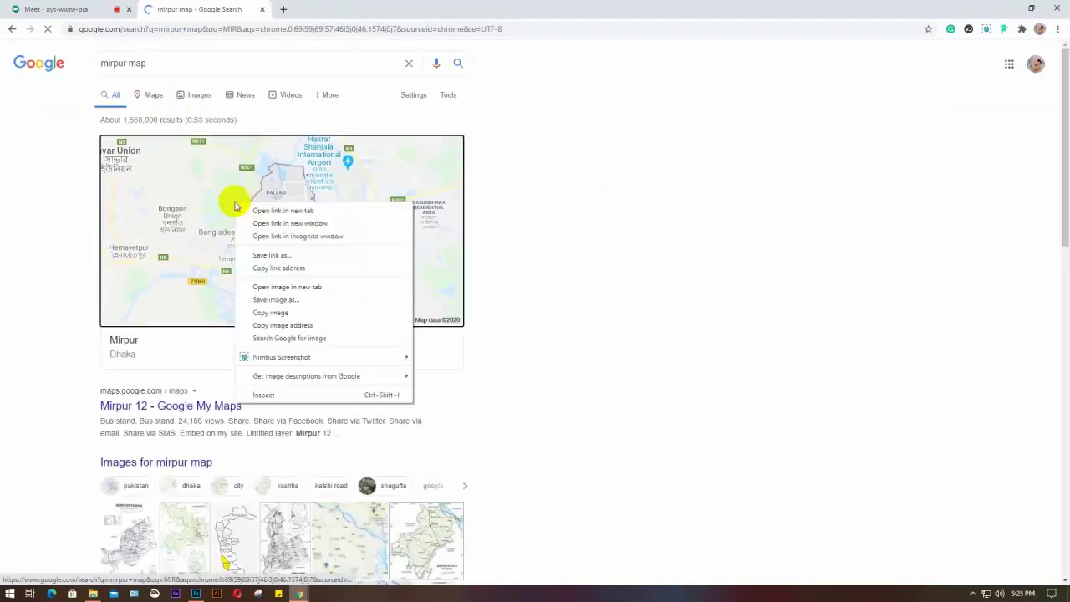
click(276, 313)
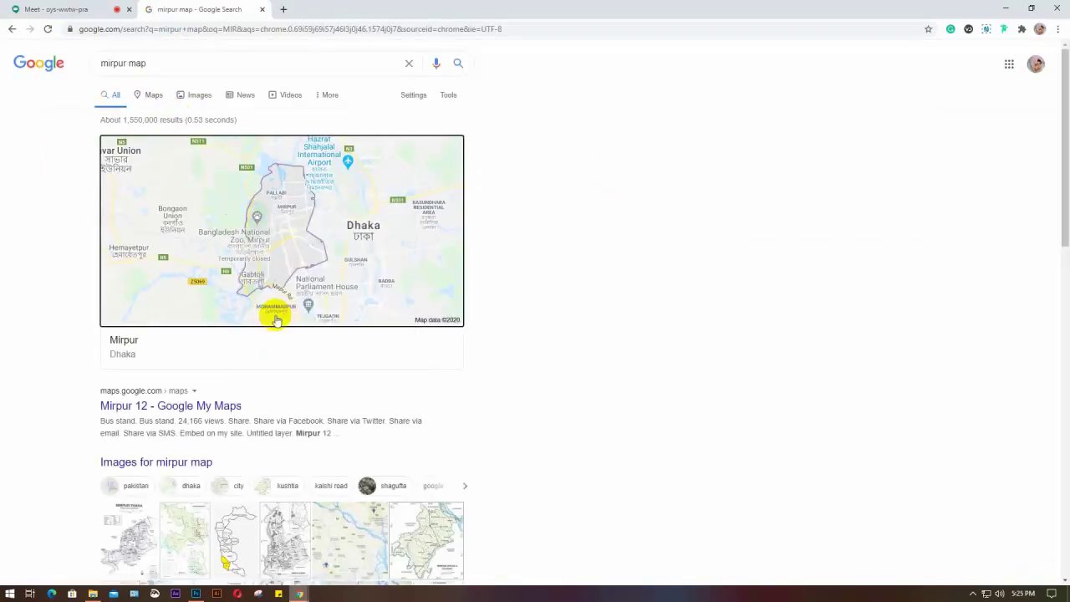
click(91, 10)
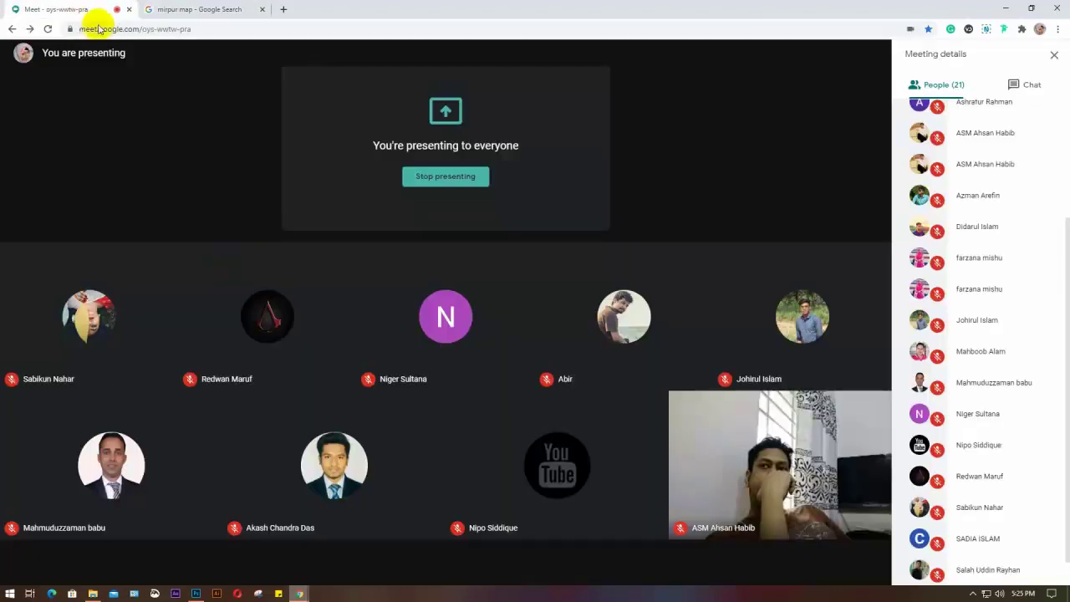
click(196, 594)
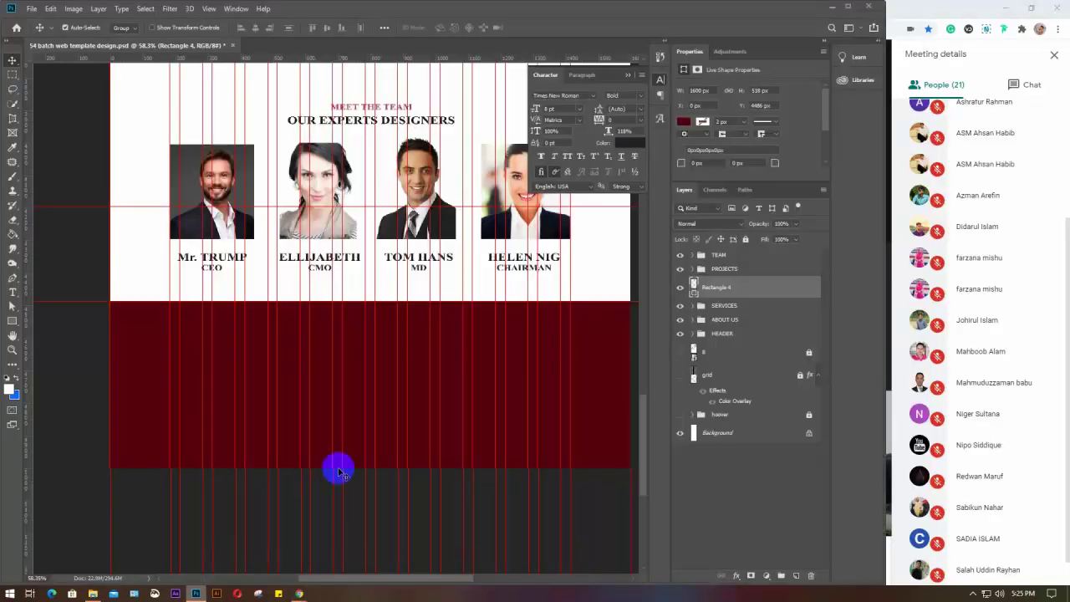
key(ctrl+v)
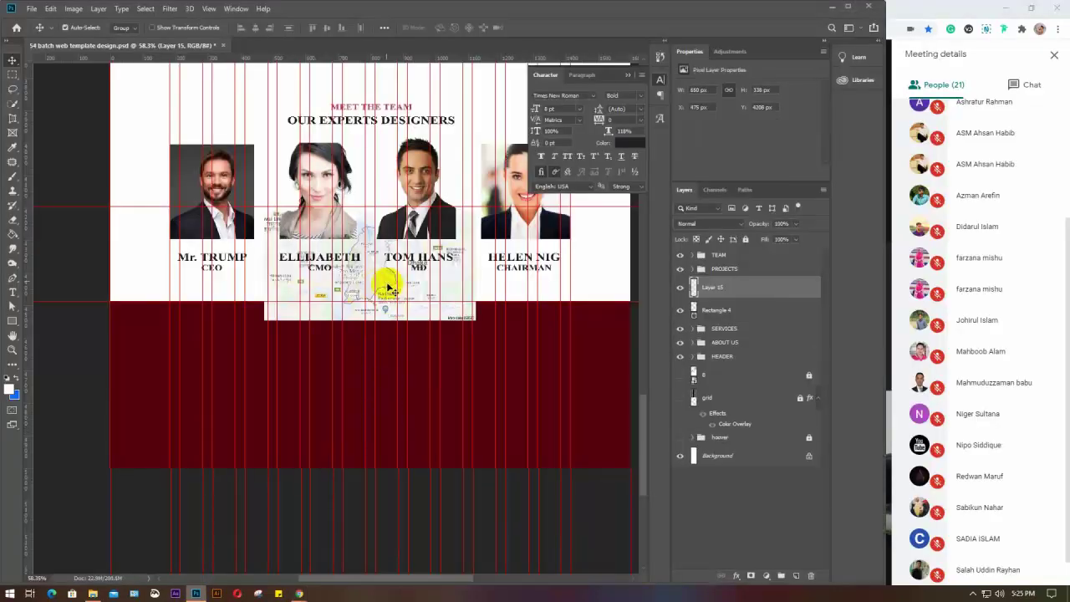
drag(382, 282, 476, 407)
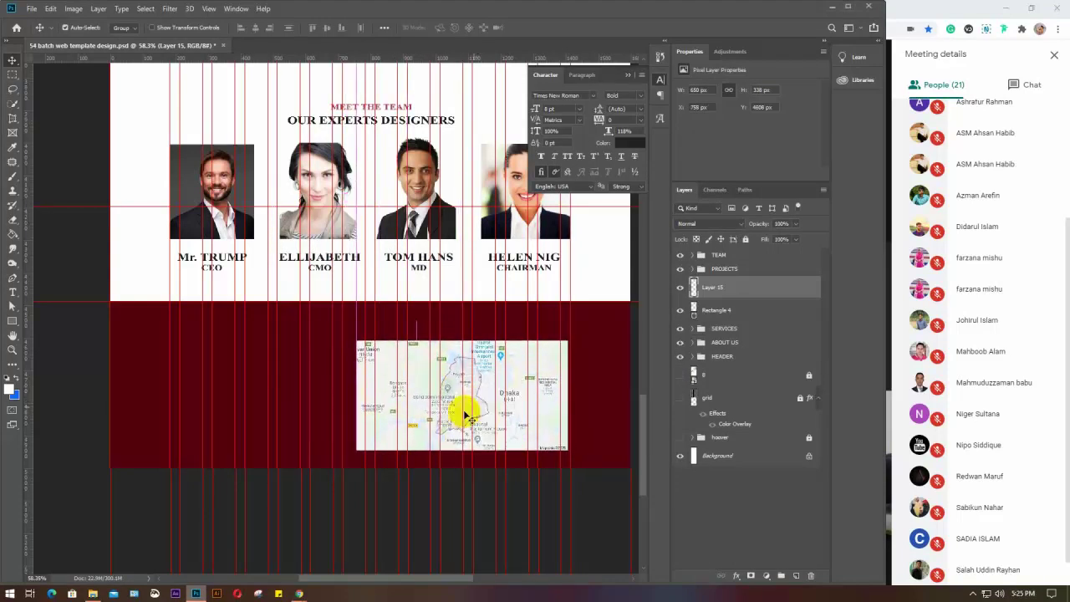
Step: Add a "CONTACTS" text in the left part of the dark red section and colour it white
click(12, 292)
click(184, 360)
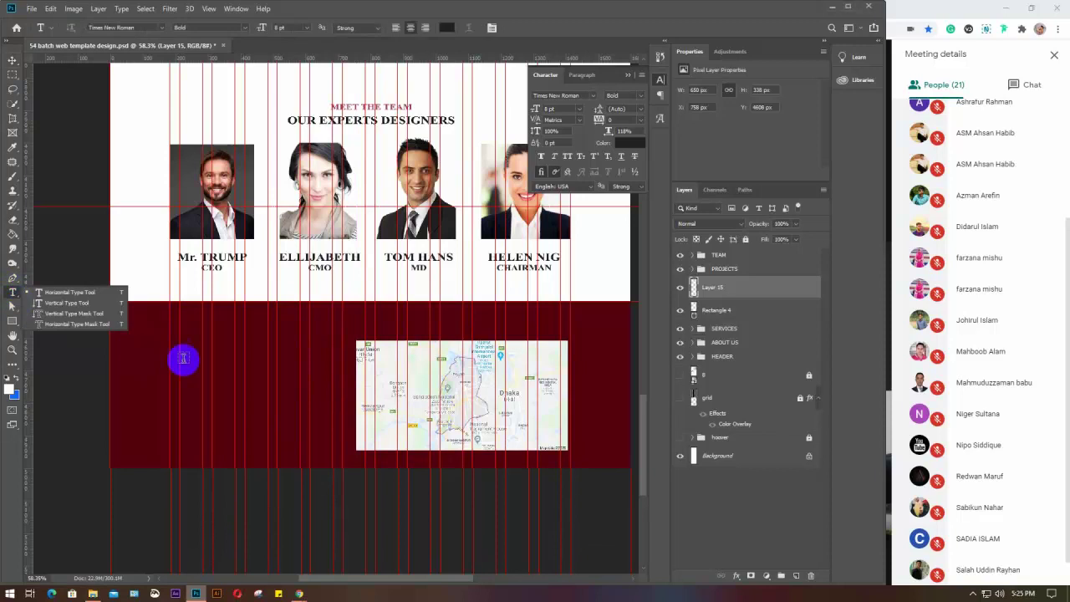
click(190, 360)
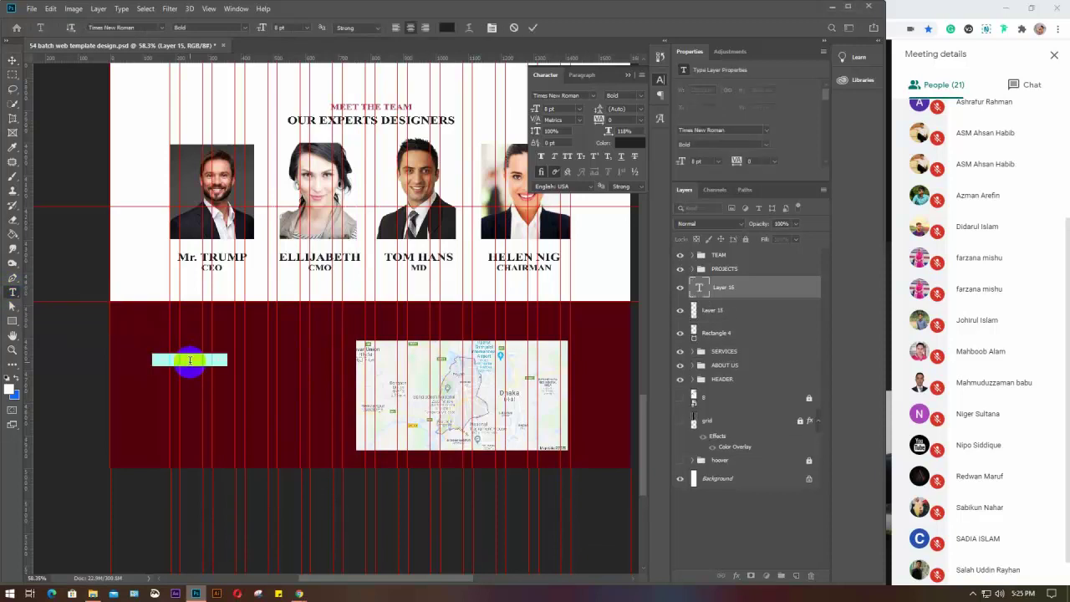
key(BackSpace)
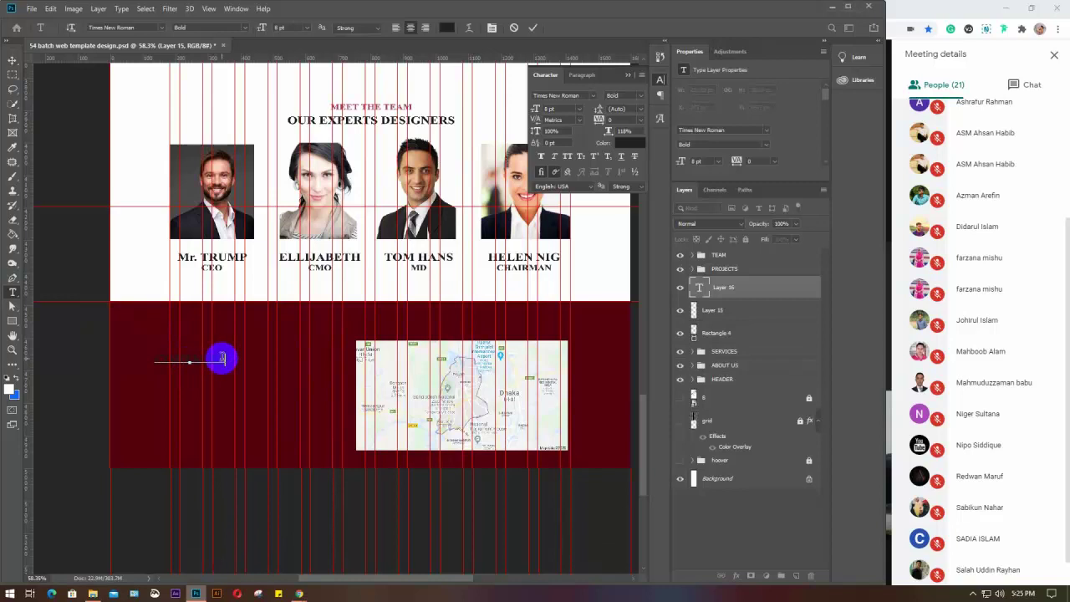
drag(158, 360, 296, 342)
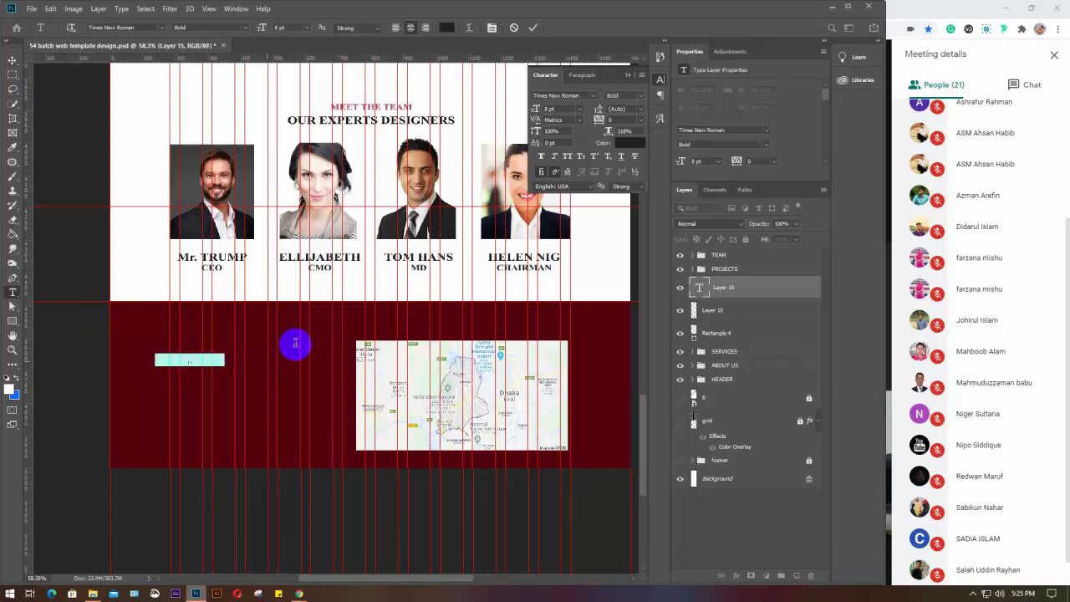
click(624, 146)
mouse_move(644, 201)
mouse_down()
mouse_move(657, 203)
mouse_move(629, 194)
mouse_up()
click(891, 190)
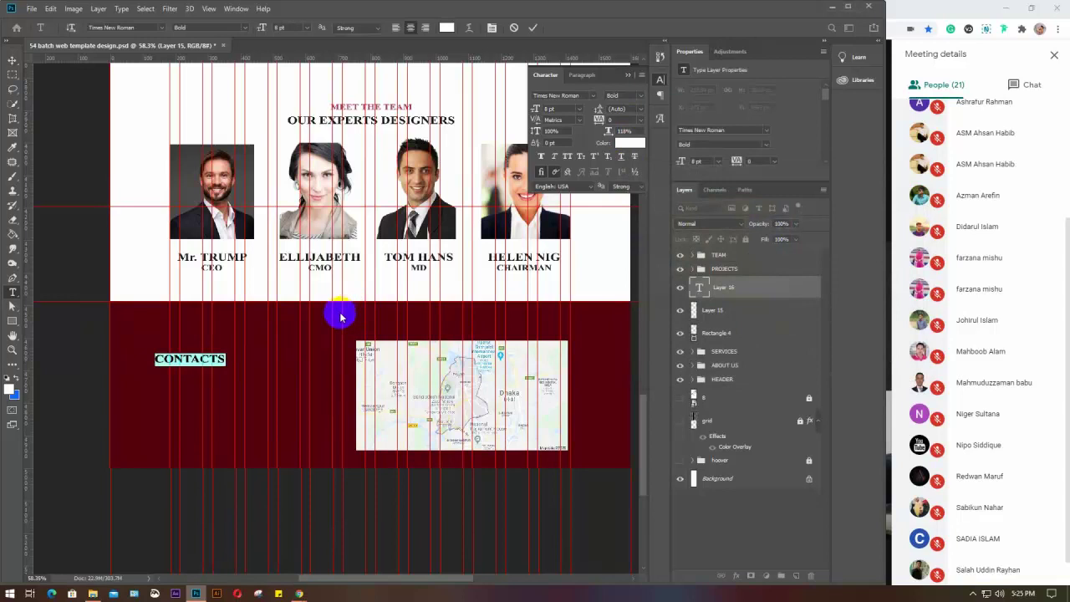
key(ctrl+Return)
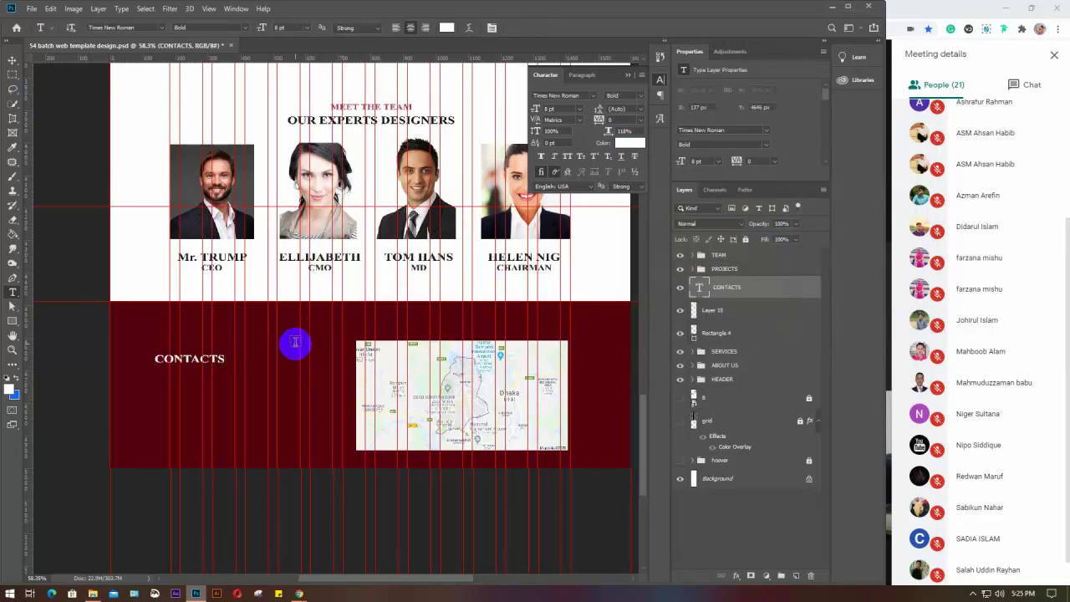
Step: Centre the CONTACTS heading near the top edge of the dark red section and nudge the map slightly upward
key(v)
drag(194, 362, 359, 324)
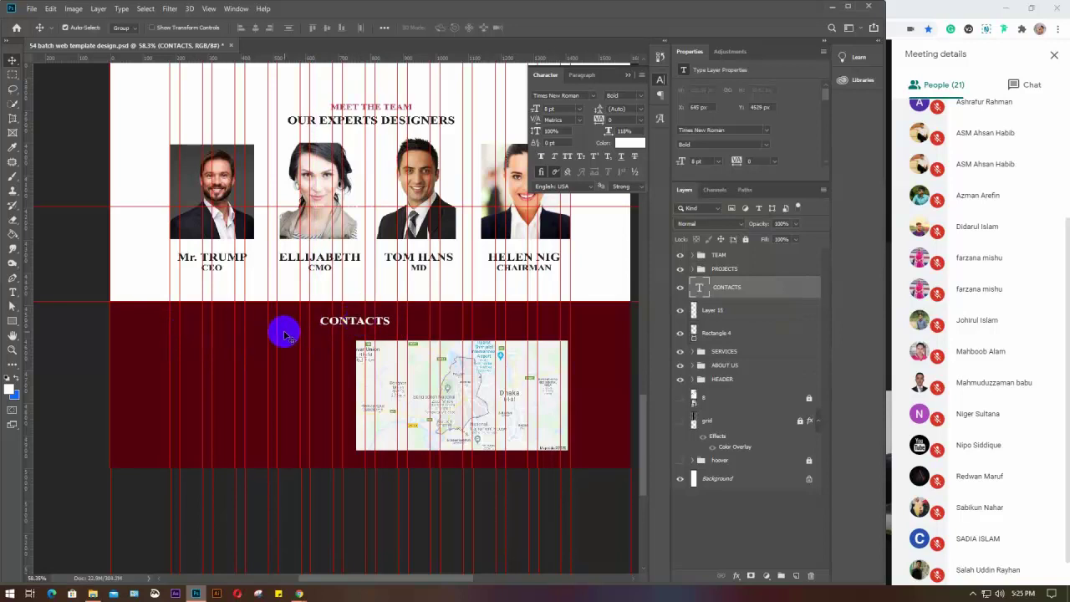
drag(358, 323, 376, 328)
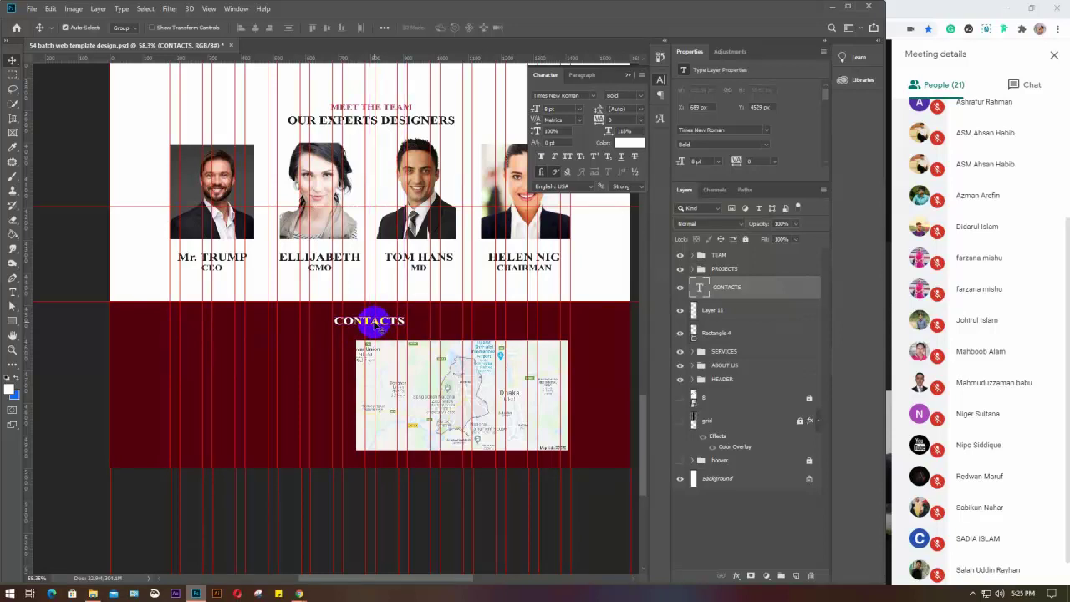
click(412, 383)
drag(414, 387, 411, 381)
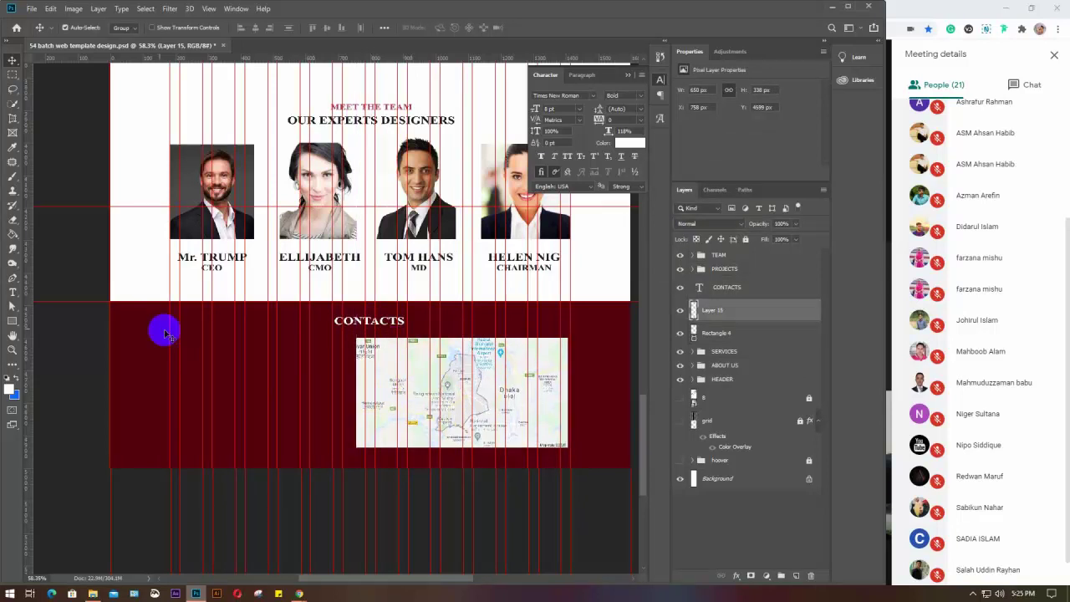
Step: Add the subheading "ADDRESS:" to the left of the map in the dark red section
click(13, 293)
click(193, 352)
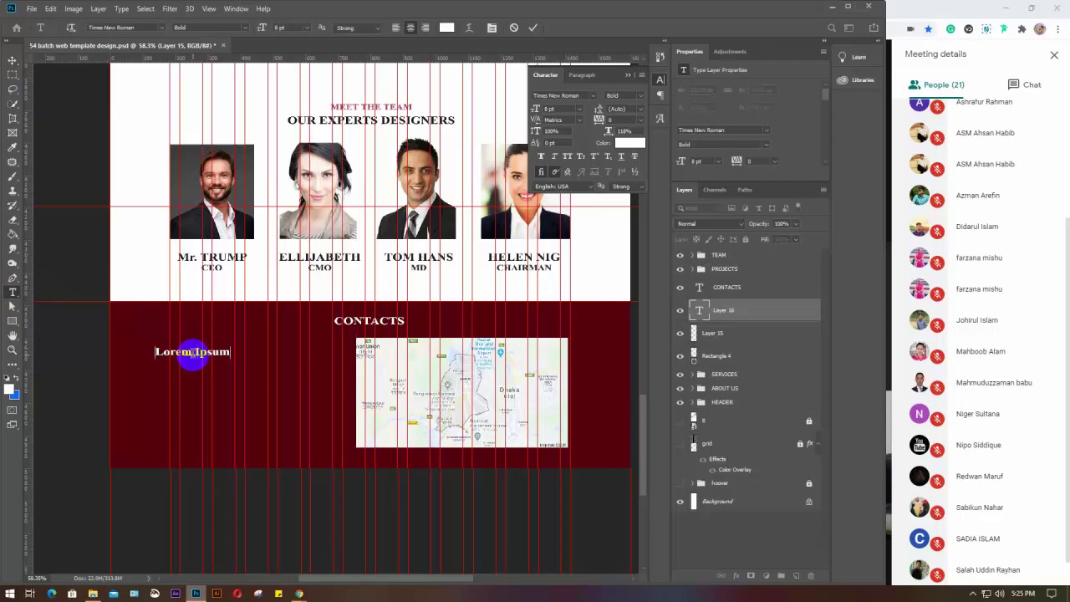
text(ADDRESS:)
key(ctrl+Return)
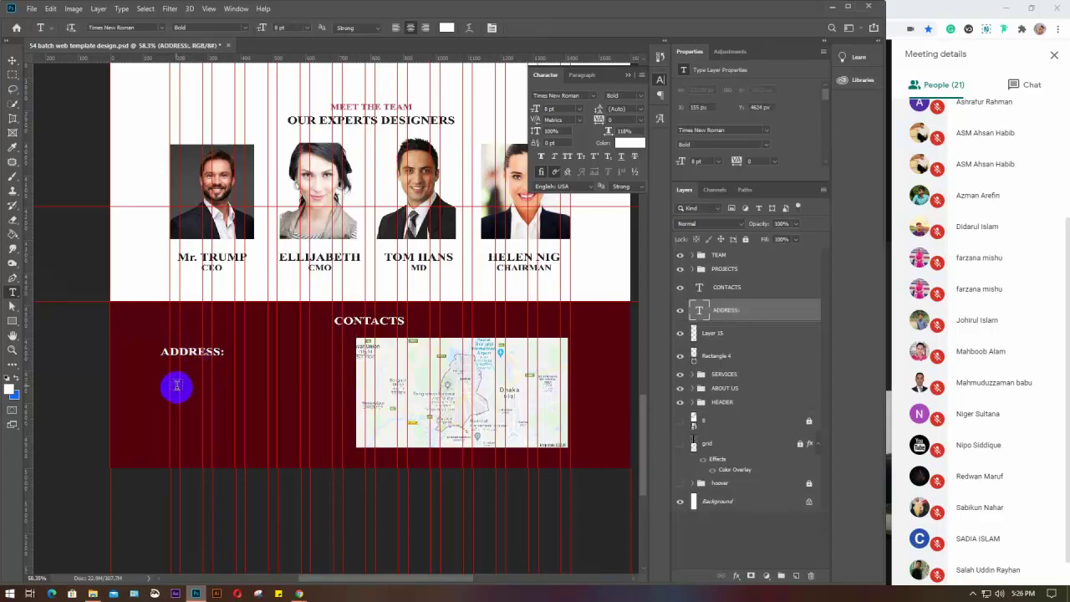
Step: Add a lorem ipsum paragraph box about 431 px wide below the ADDRESS: subheading and set its text size to 4 pt
drag(171, 378, 310, 431)
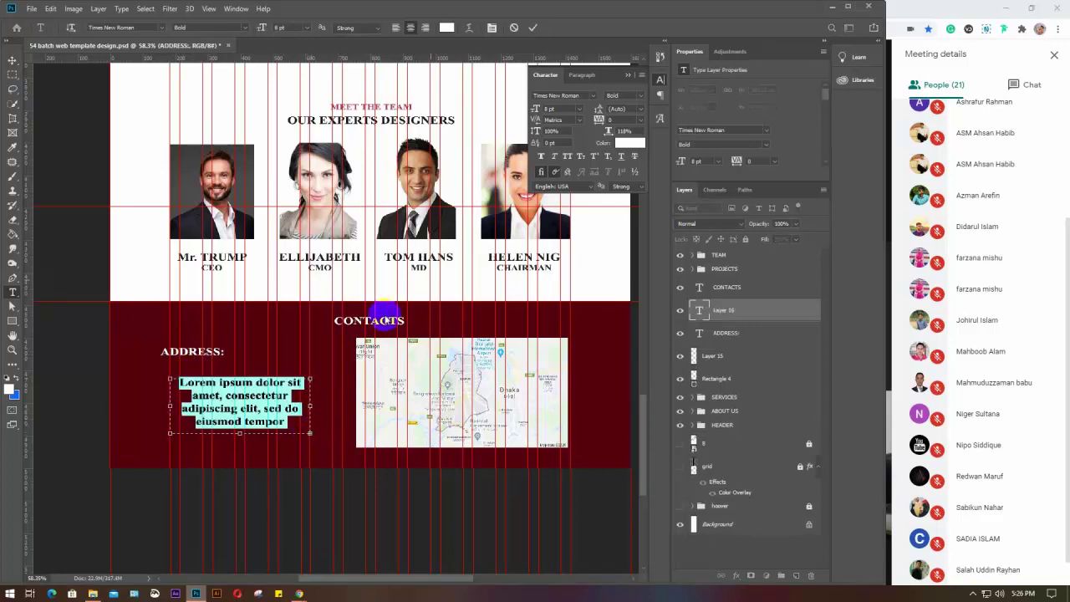
click(559, 110)
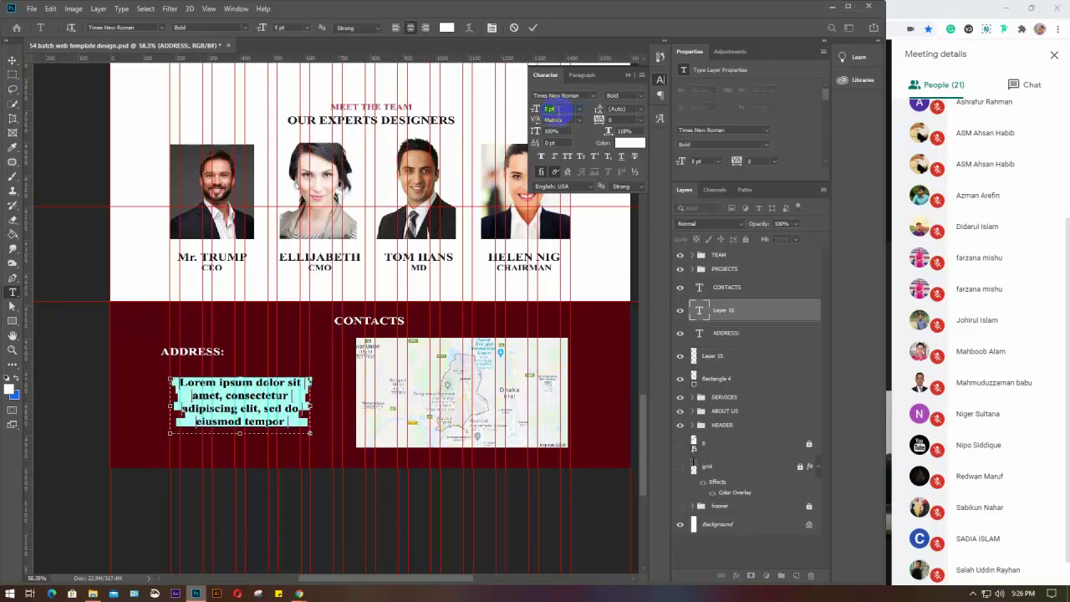
text(3)
key(Return)
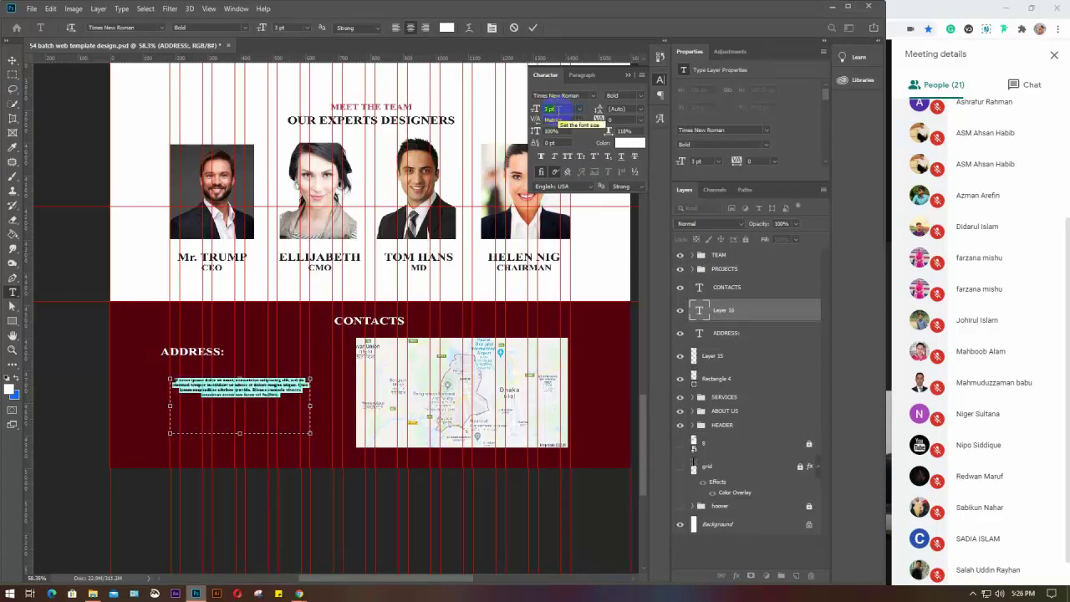
key(Up)
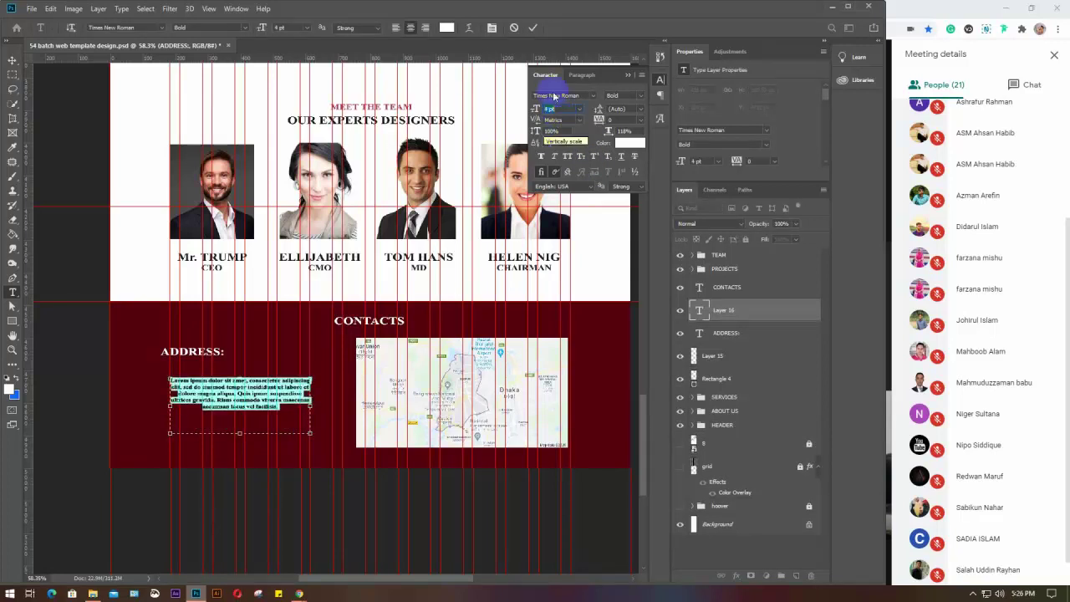
Step: Justify the lorem ipsum paragraph with its last line left-aligned and shorten its text box to about 125 px high
click(582, 74)
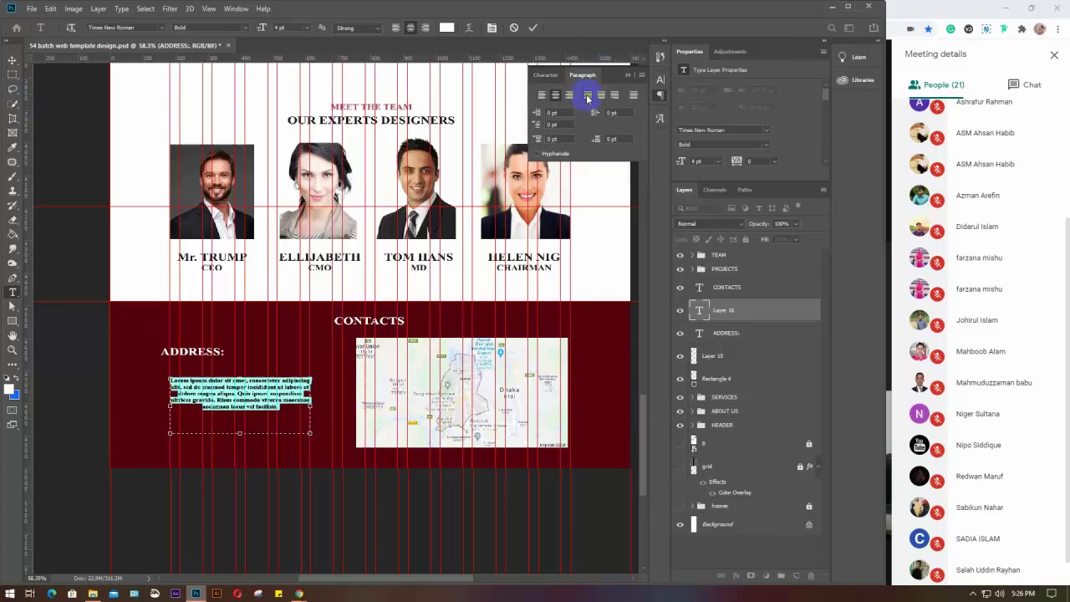
click(587, 95)
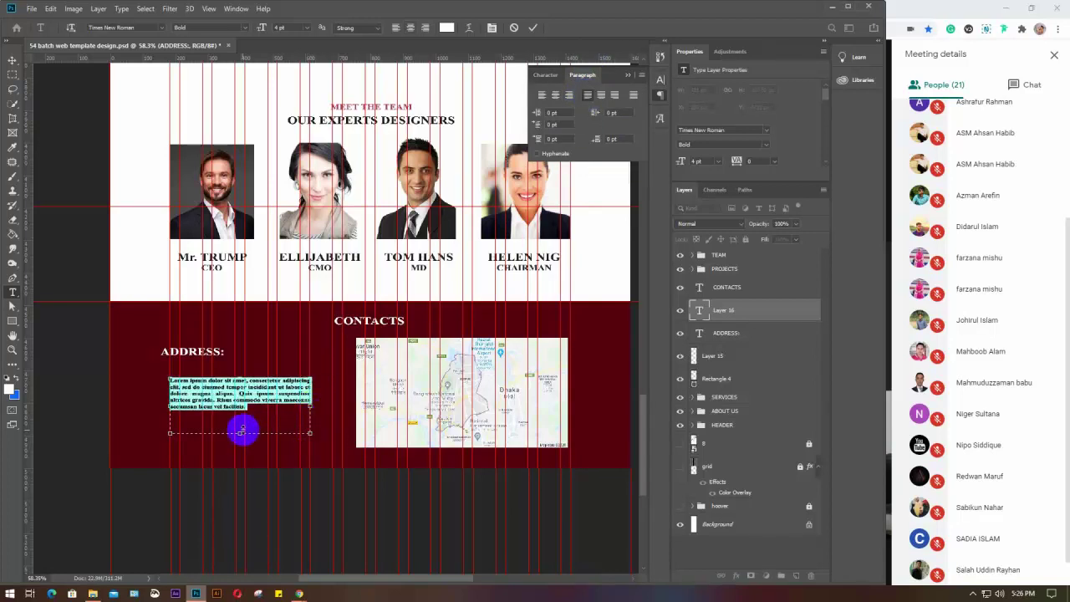
drag(239, 433, 239, 418)
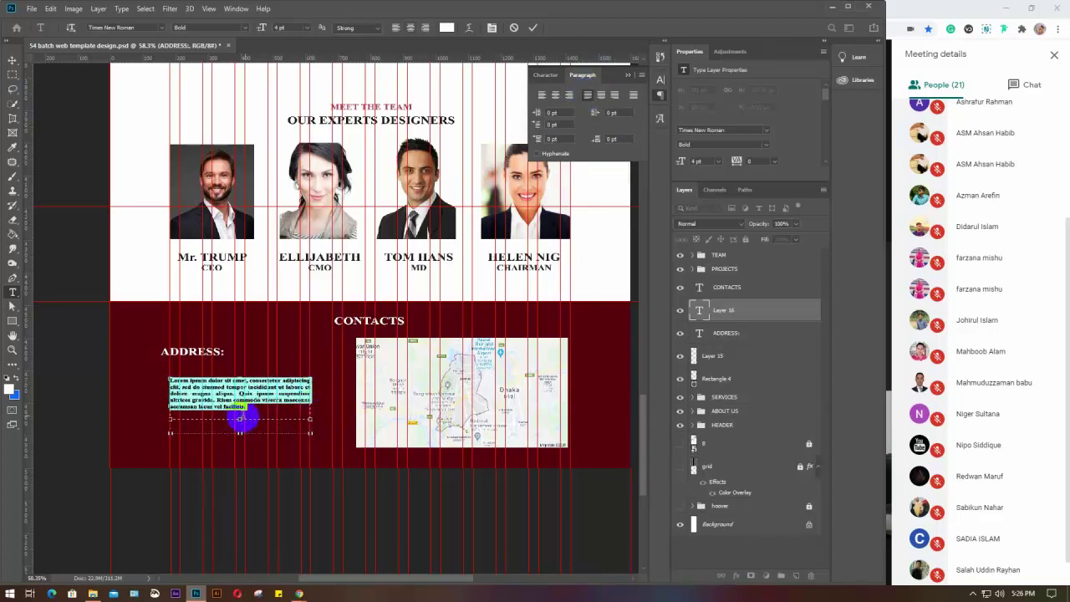
key(ctrl+Return)
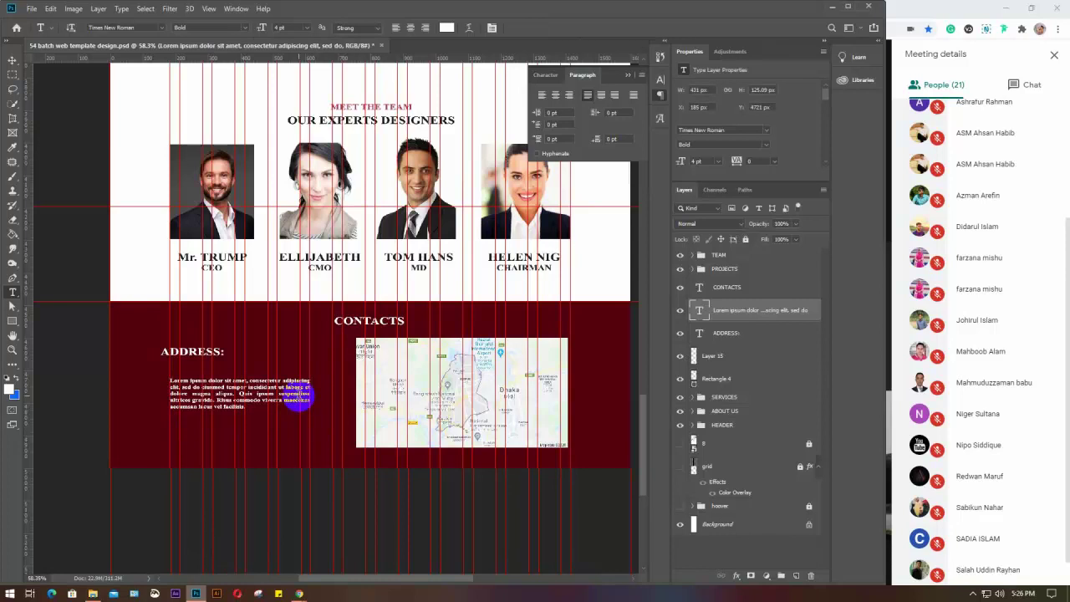
click(629, 74)
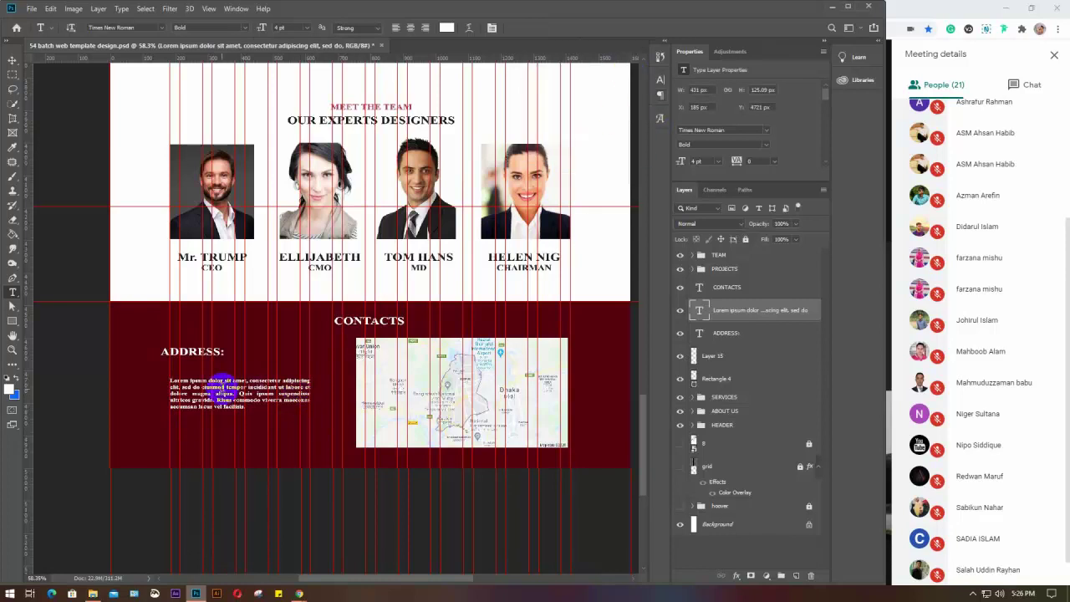
Step: Align the left edges of the ADDRESS: subheading and the lorem ipsum paragraph
key(v)
click(167, 349)
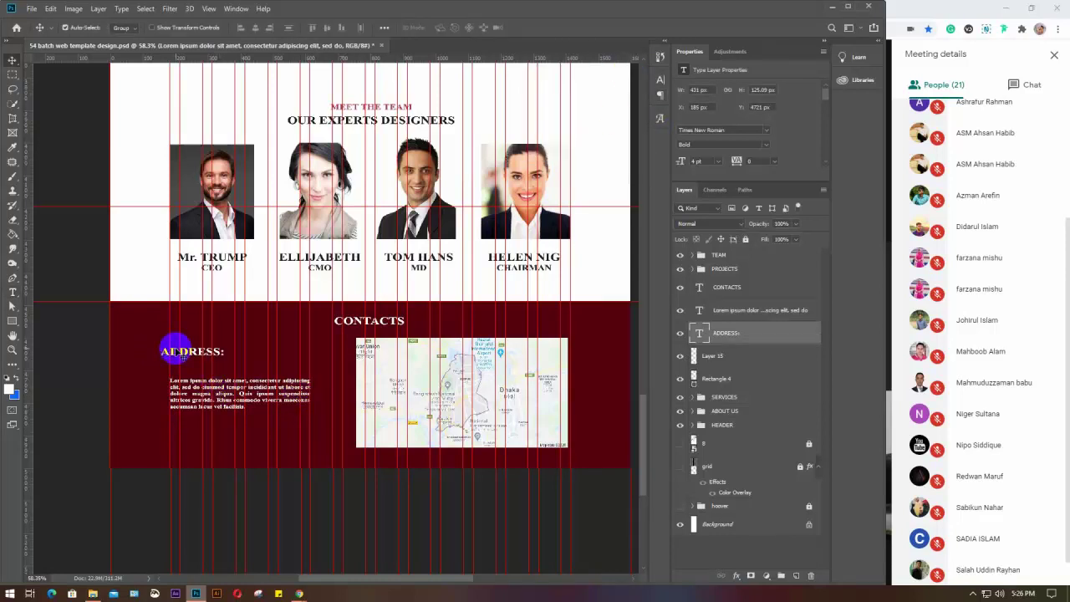
shift+click(197, 381)
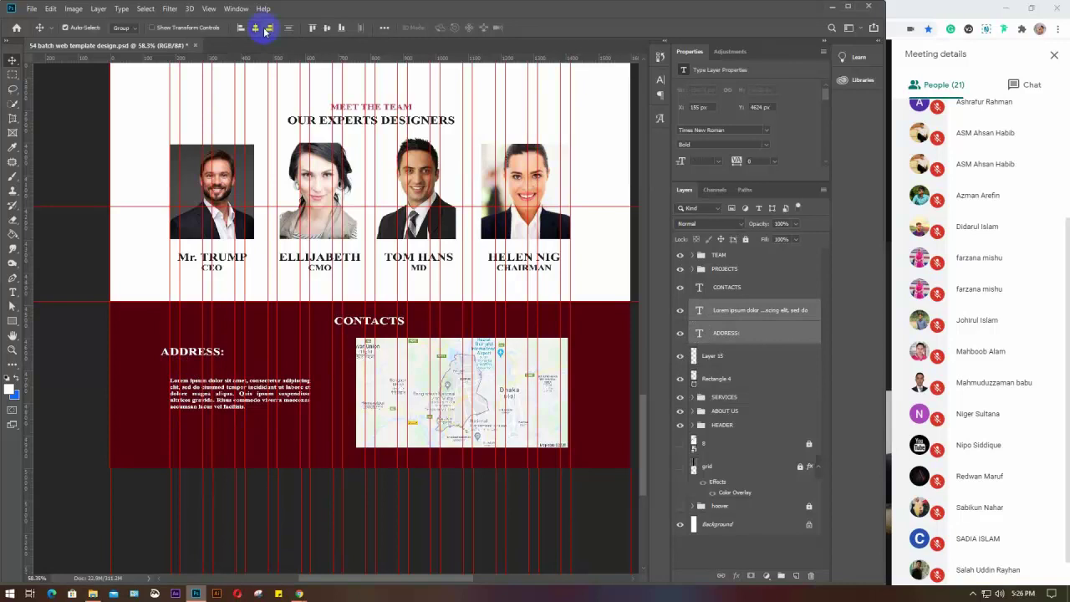
click(240, 29)
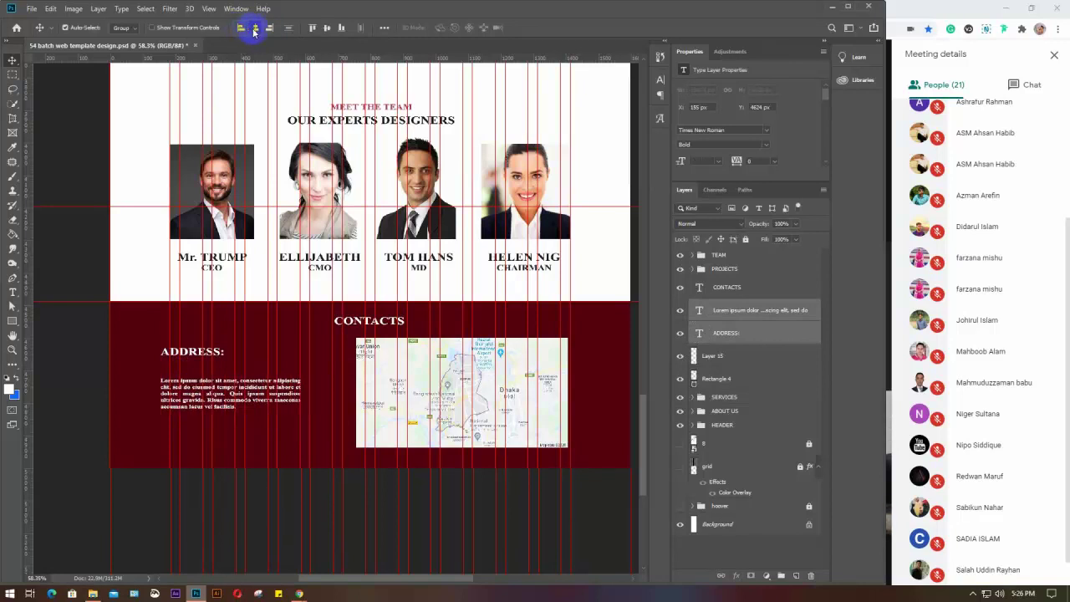
Step: Center the ADDRESS: subheading horizontally over the lorem ipsum paragraph and move both closer to the map
click(255, 29)
click(241, 349)
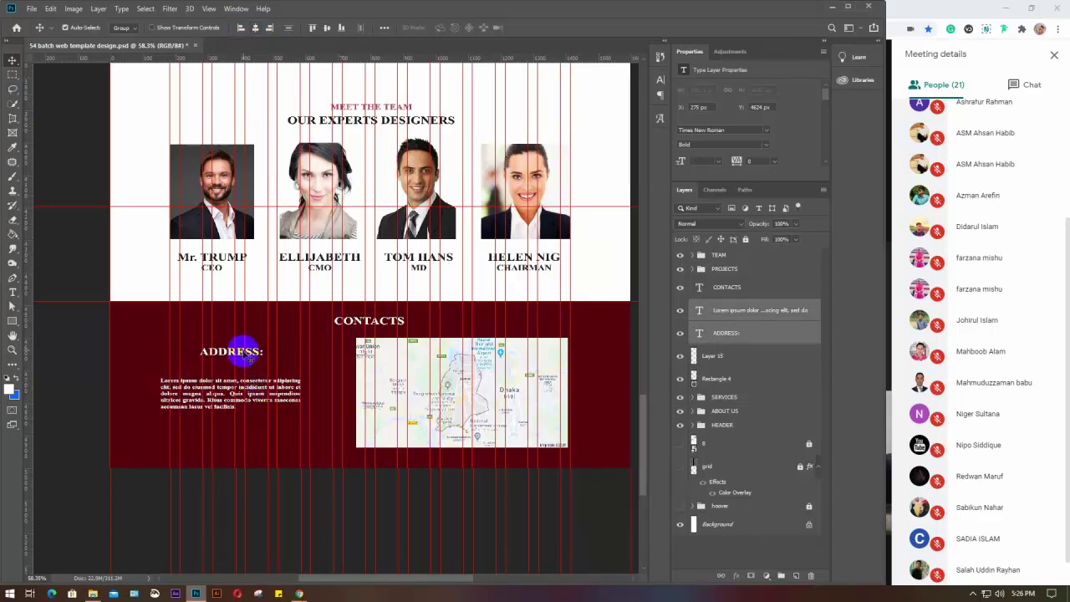
click(313, 382)
mouse_move(239, 353)
mouse_down()
mouse_move(226, 378)
mouse_move(230, 358)
mouse_move(249, 382)
mouse_move(269, 385)
mouse_up()
shift+click(225, 383)
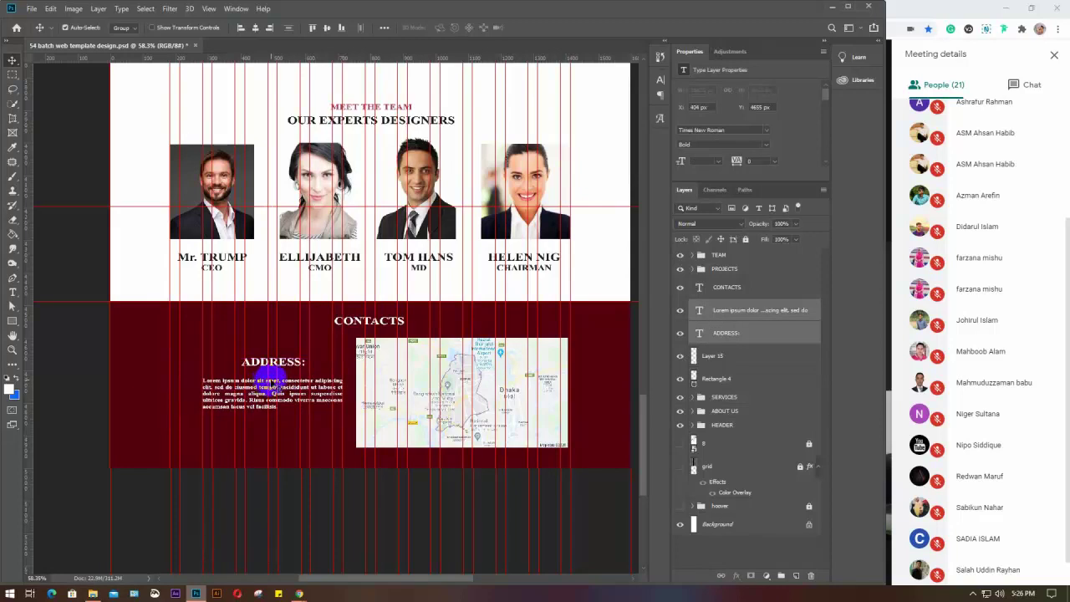
scroll(269, 384, down, 1)
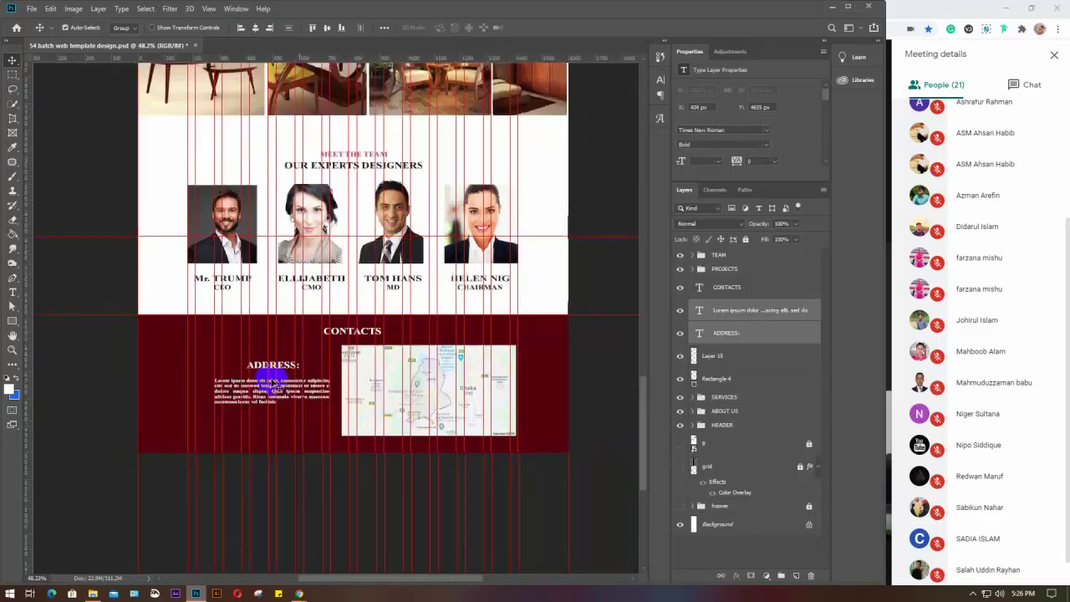
Step: Group the CONTACTS, lorem ipsum and ADDRESS: text layers with the map and dark red rectangle, and name the group FOOTER
click(742, 287)
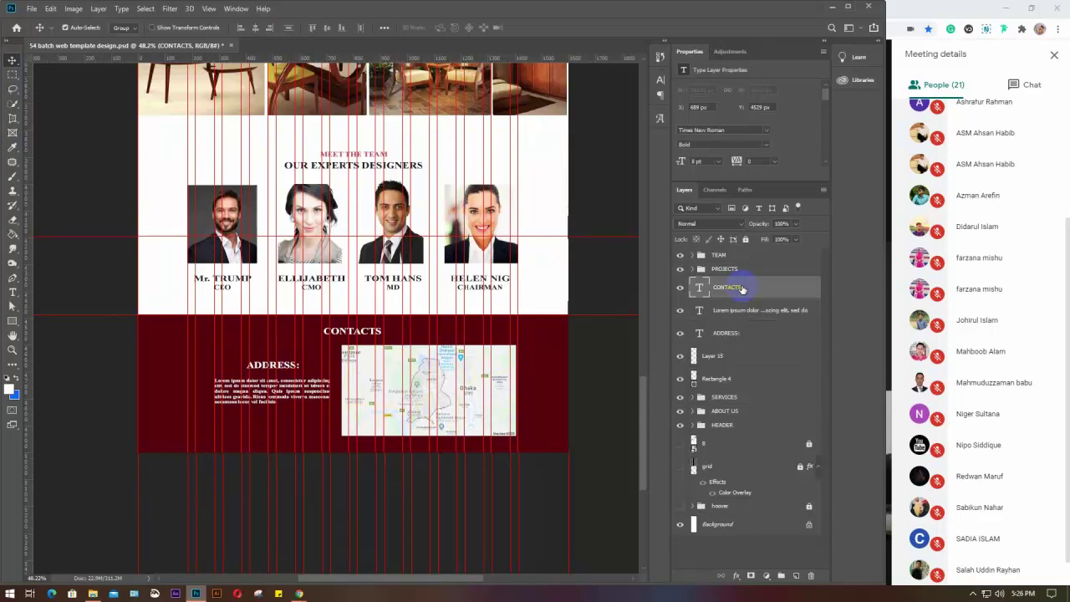
shift+click(739, 310)
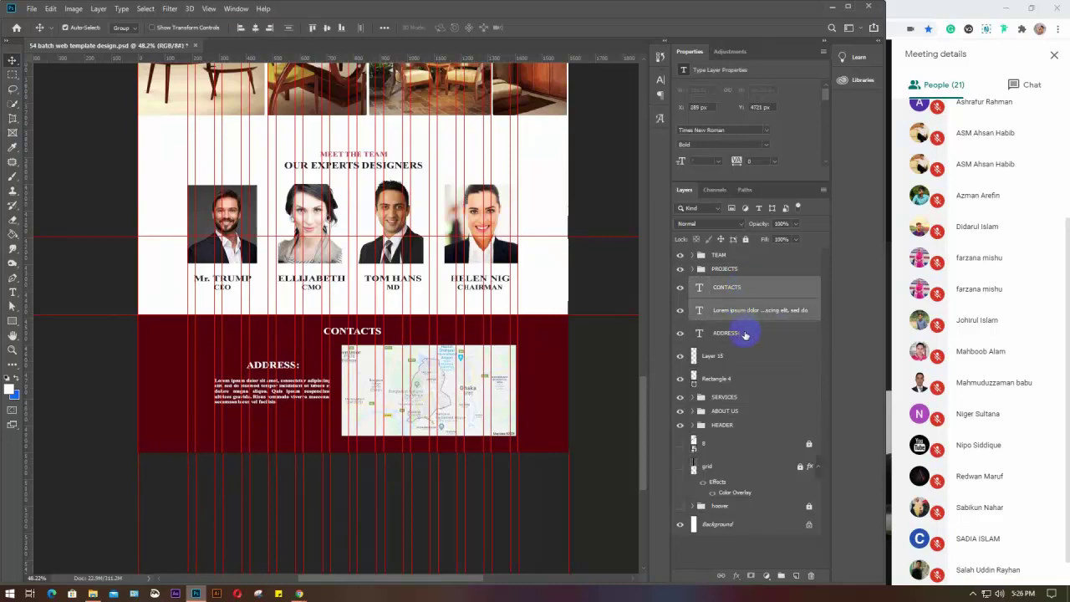
shift+click(745, 334)
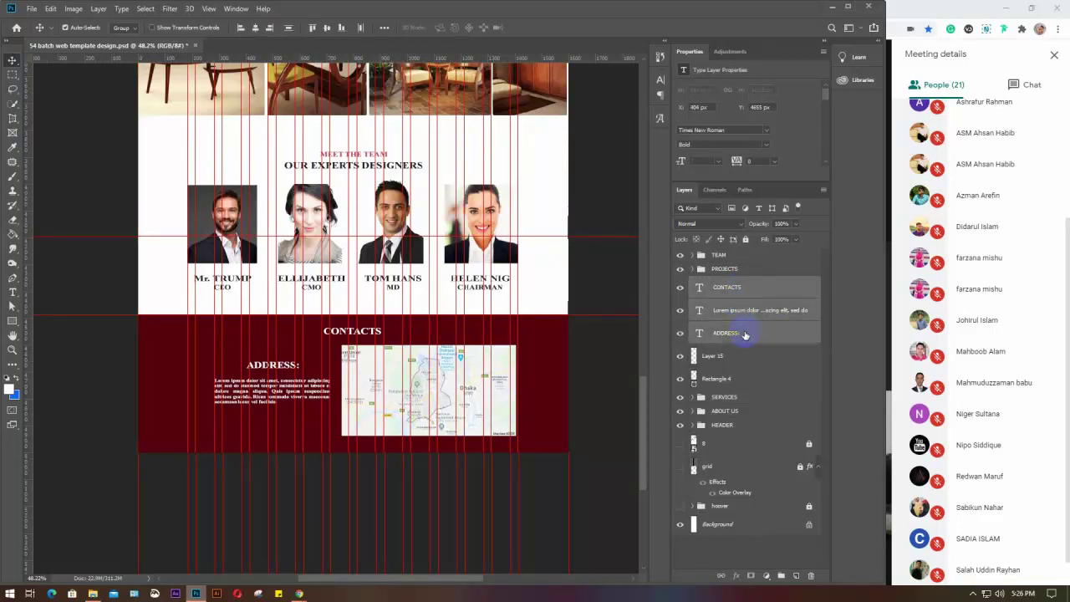
click(677, 357)
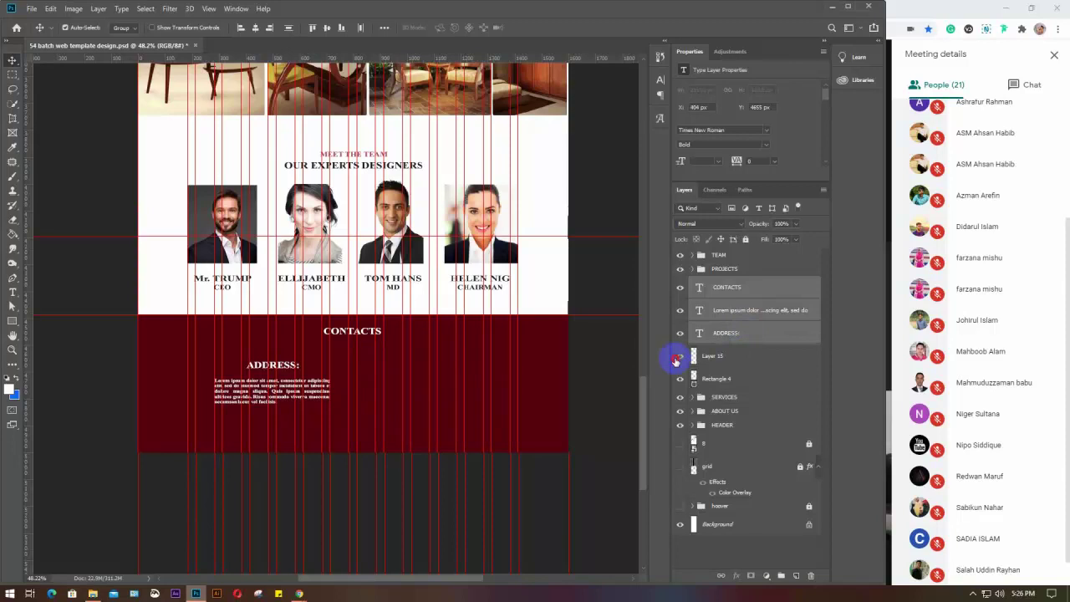
click(678, 357)
shift+click(726, 356)
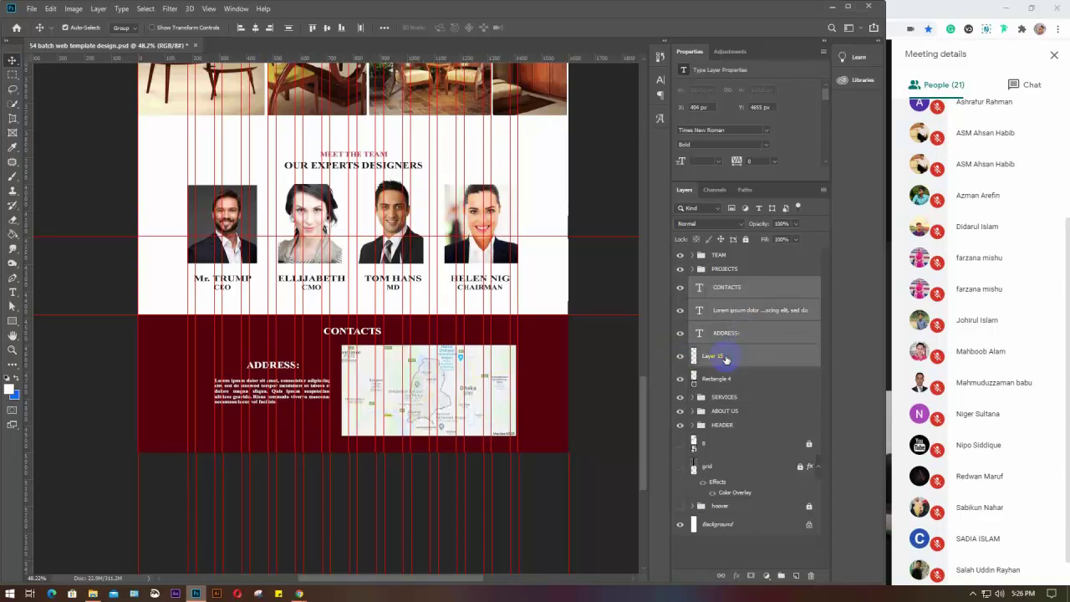
click(677, 380)
click(678, 380)
shift+click(724, 379)
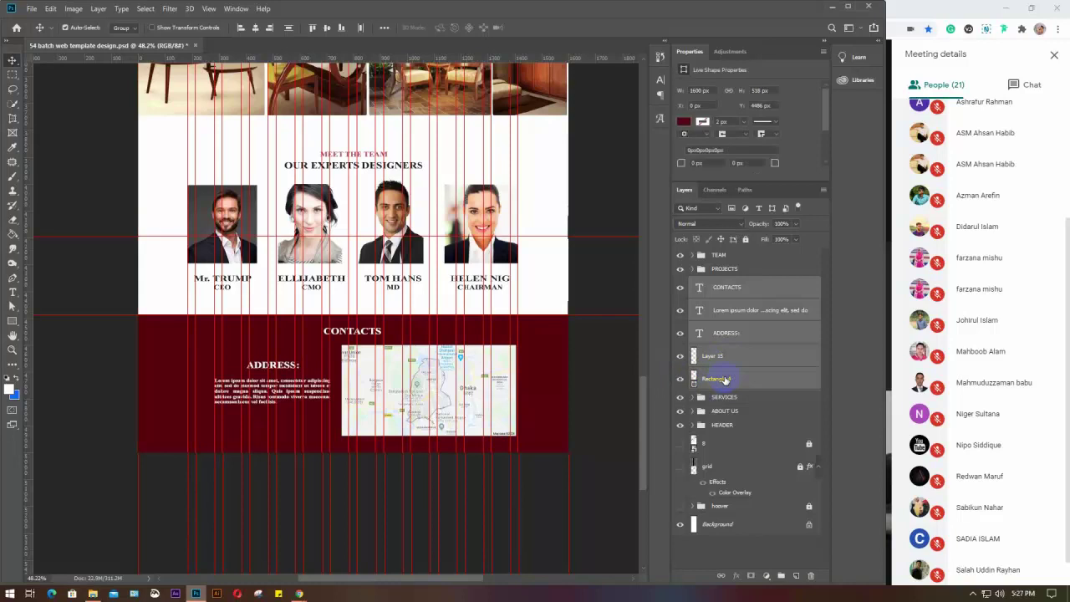
key(ctrl+g)
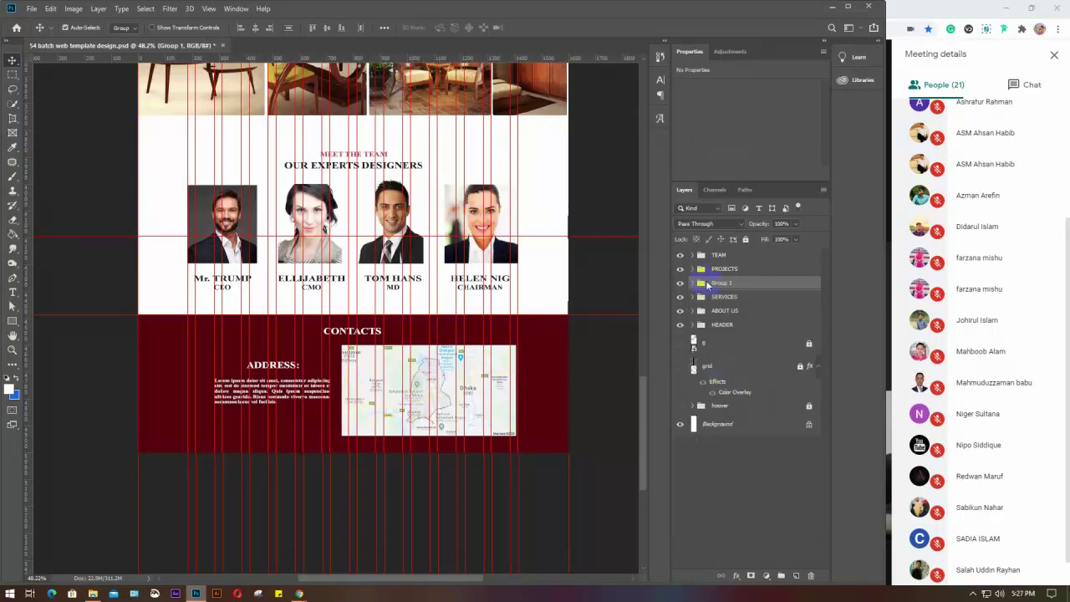
double_click(720, 283)
text(FOOTER)
key(Return)
Step: Group the lorem ipsum and ADDRESS: layers inside FOOTER, name the subgroup CONT. INFO and collapse FOOTER
click(693, 284)
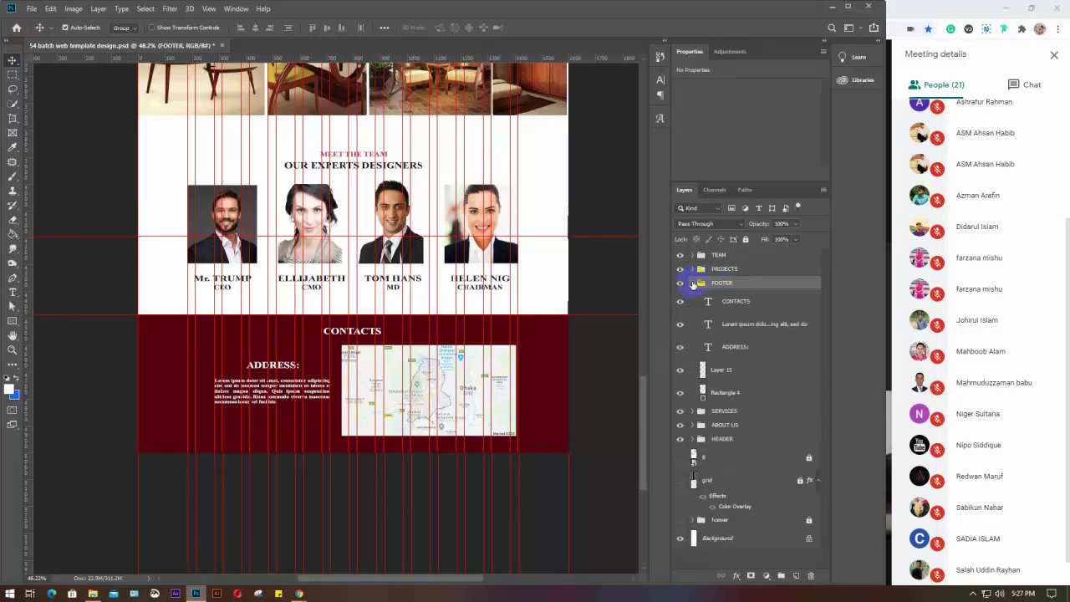
click(740, 302)
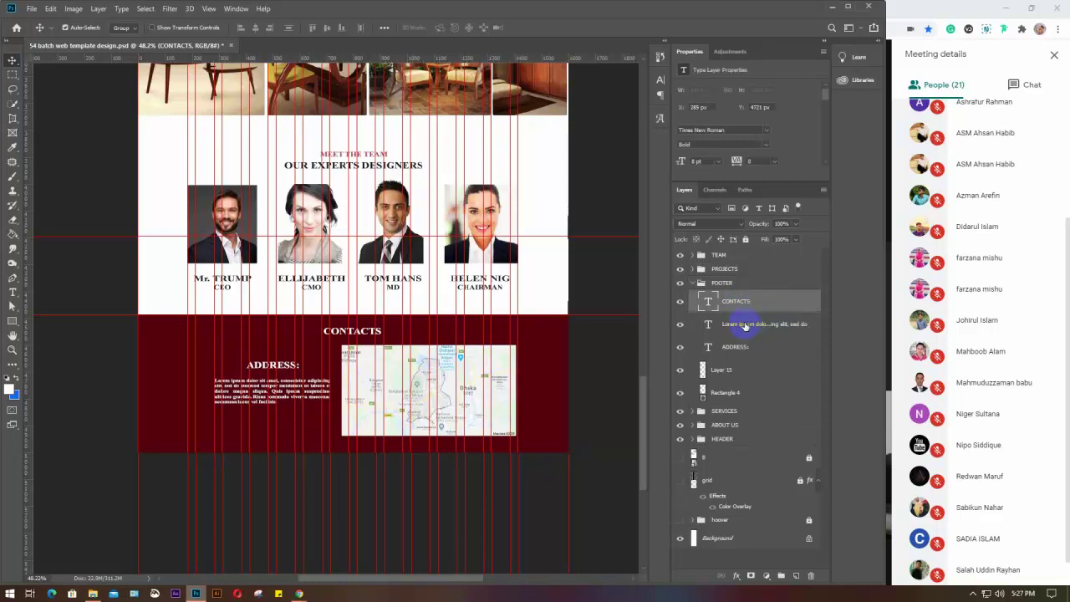
click(745, 326)
shift+click(743, 347)
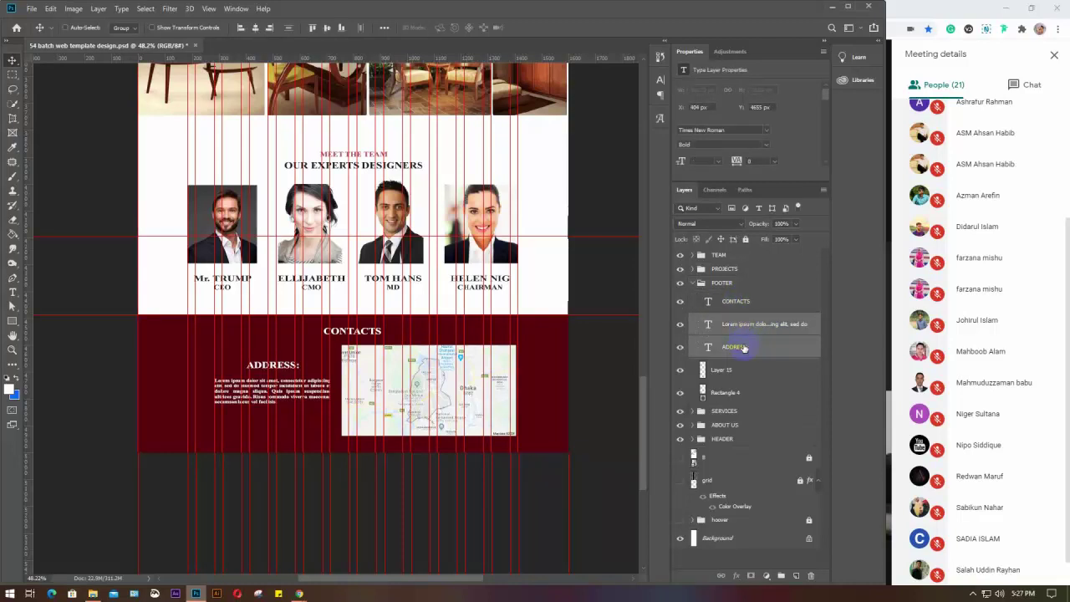
key(ctrl+g)
double_click(732, 320)
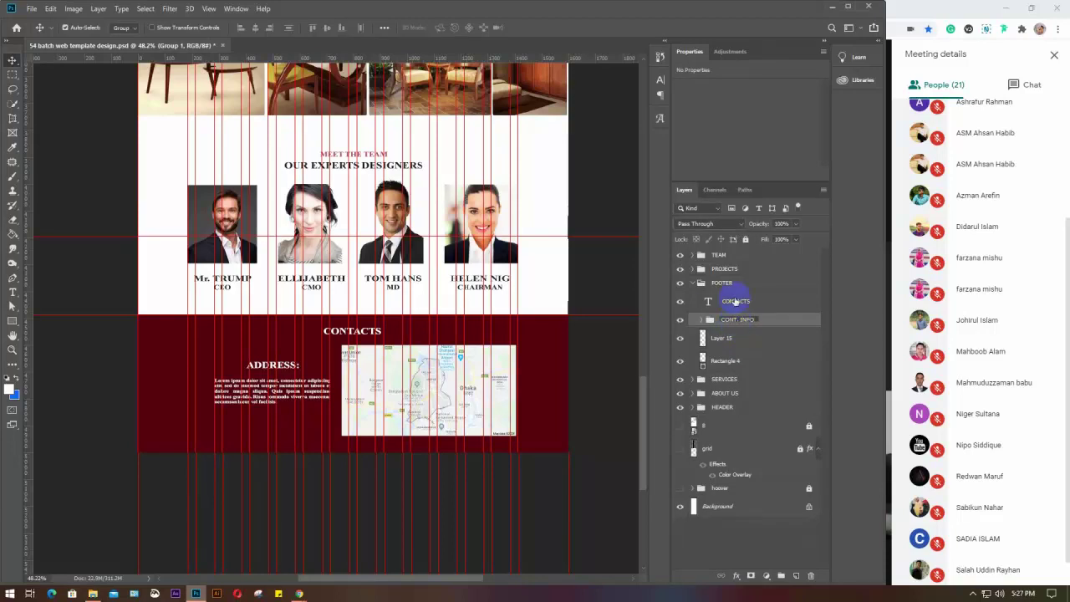
click(695, 284)
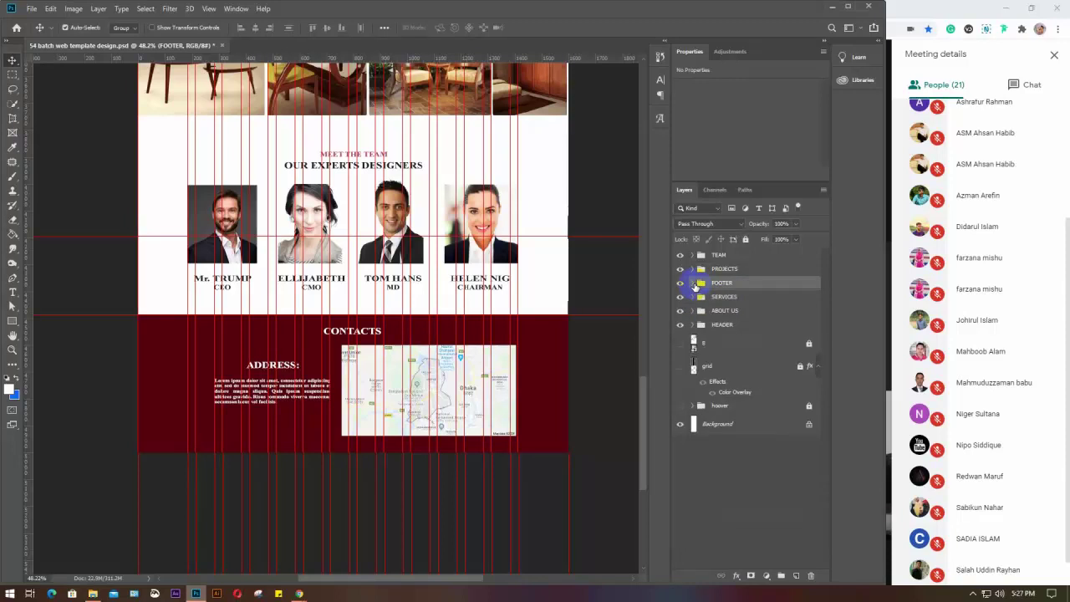
Step: Save the web template document
scroll(462, 303, down, 5)
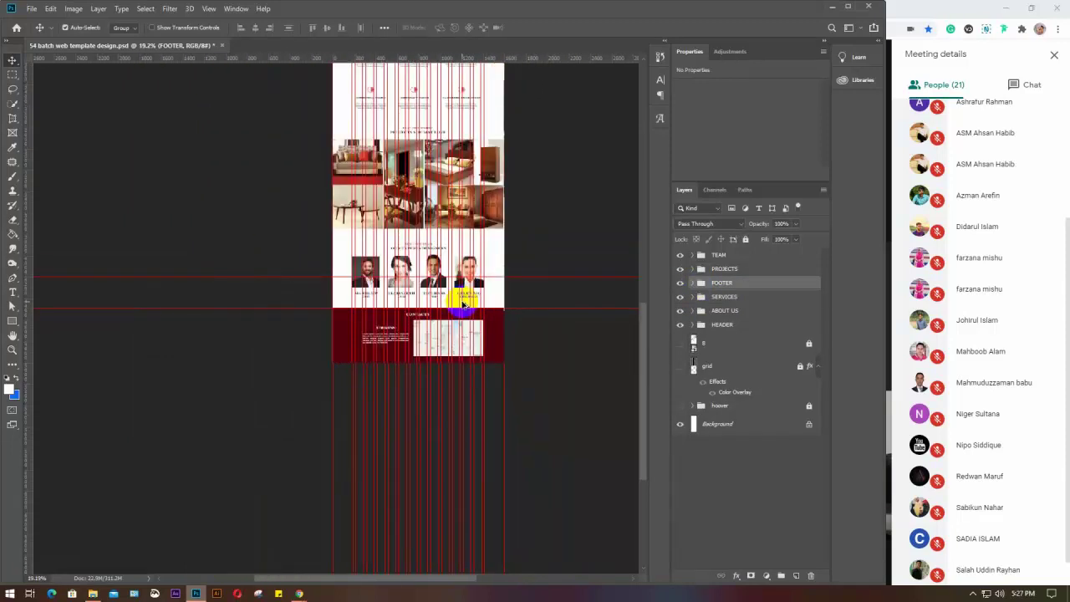
scroll(454, 299, down, 2)
key(ctrl+s)
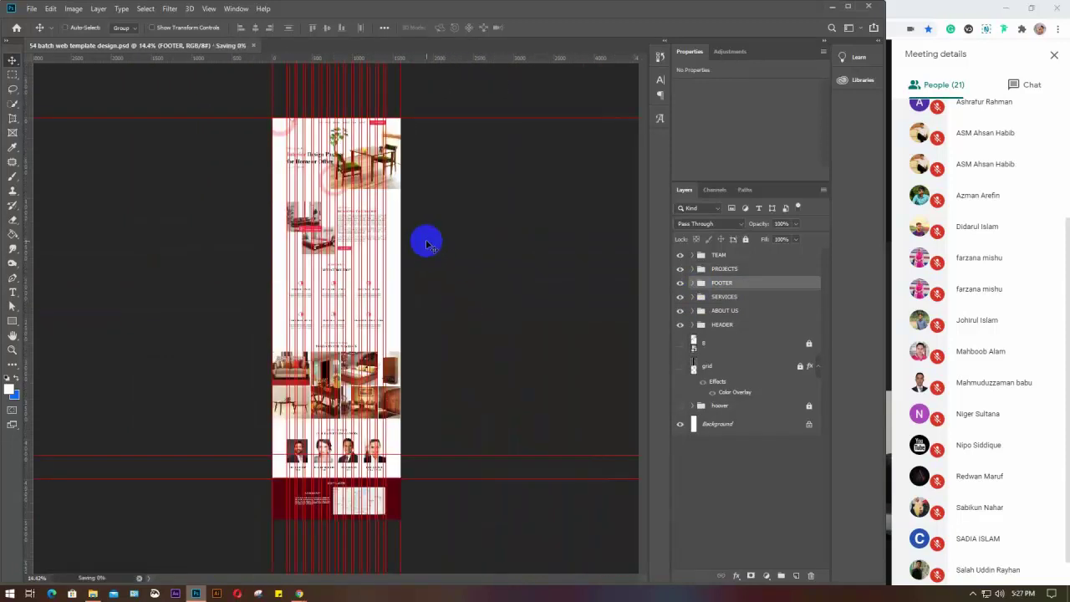
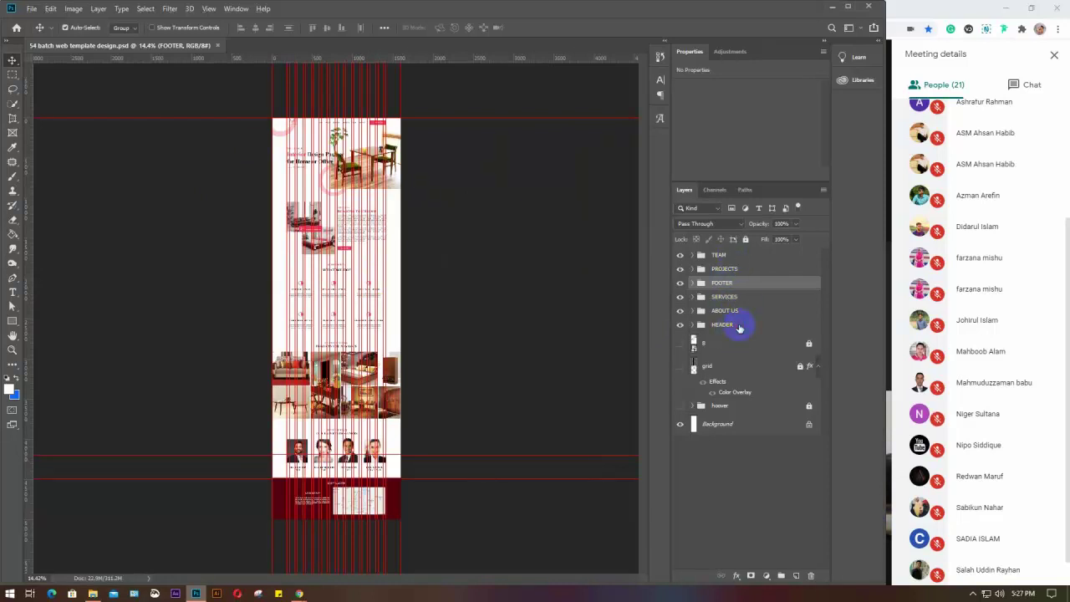
Step: Move the HEADER group to the top of the layer stack and the FOOTER group directly below ABOUT US
click(739, 326)
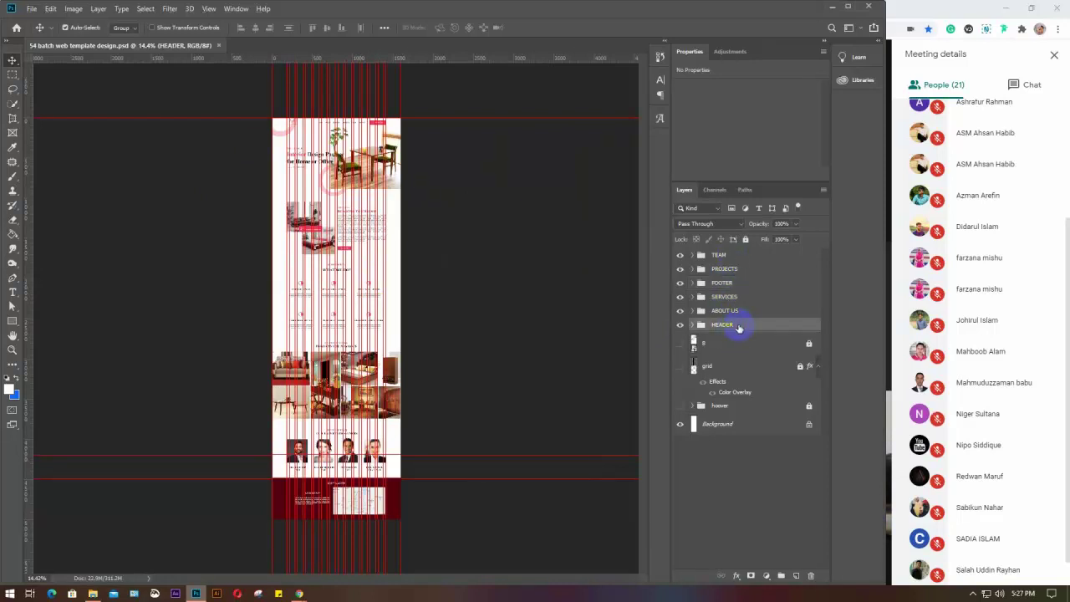
drag(739, 329, 732, 253)
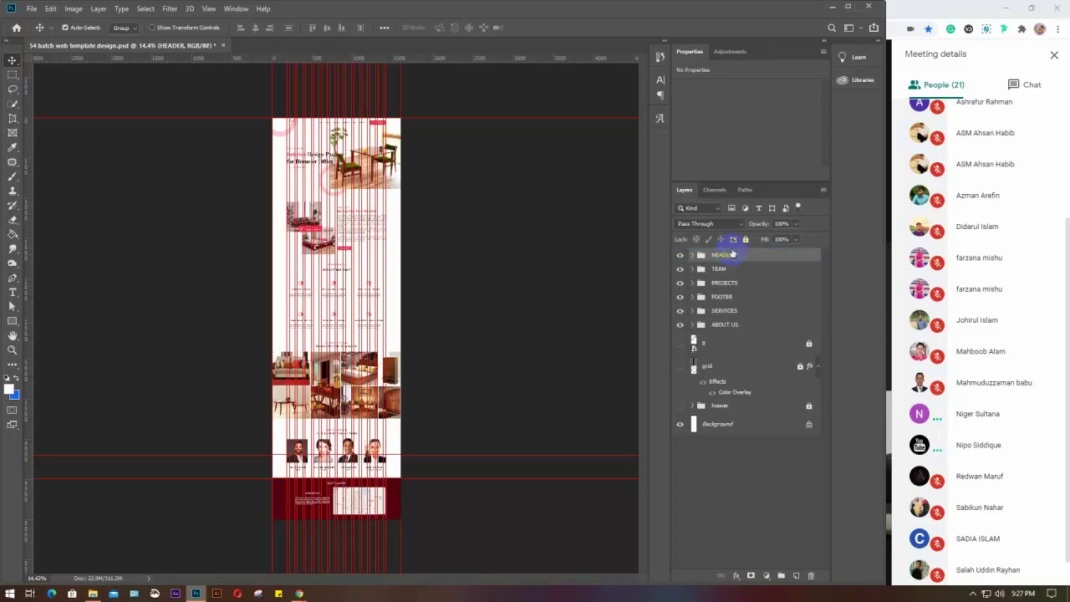
click(741, 296)
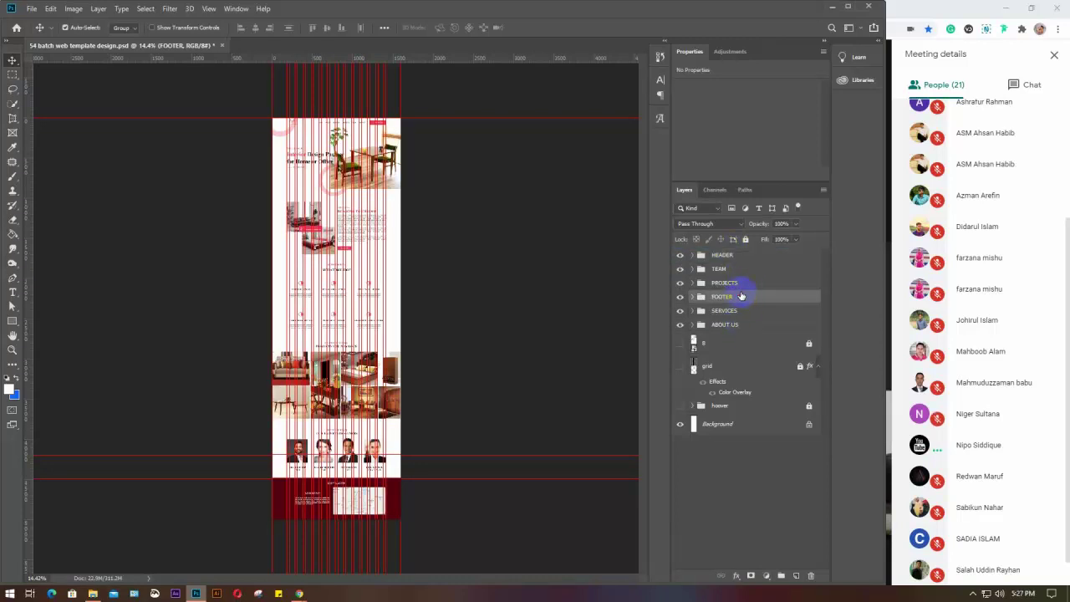
drag(741, 296, 744, 332)
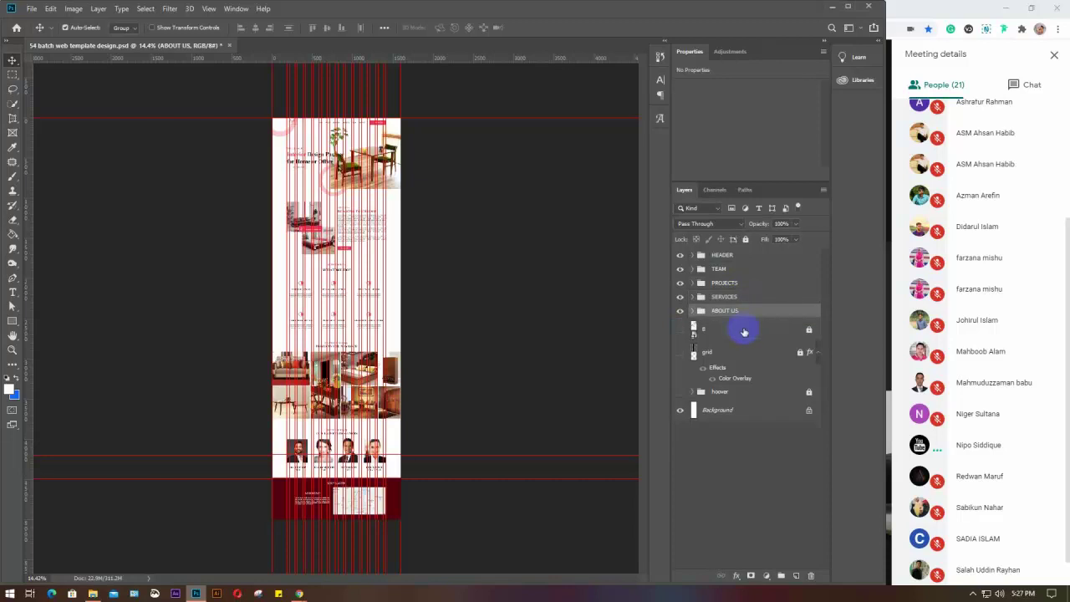
key(ctrl+z)
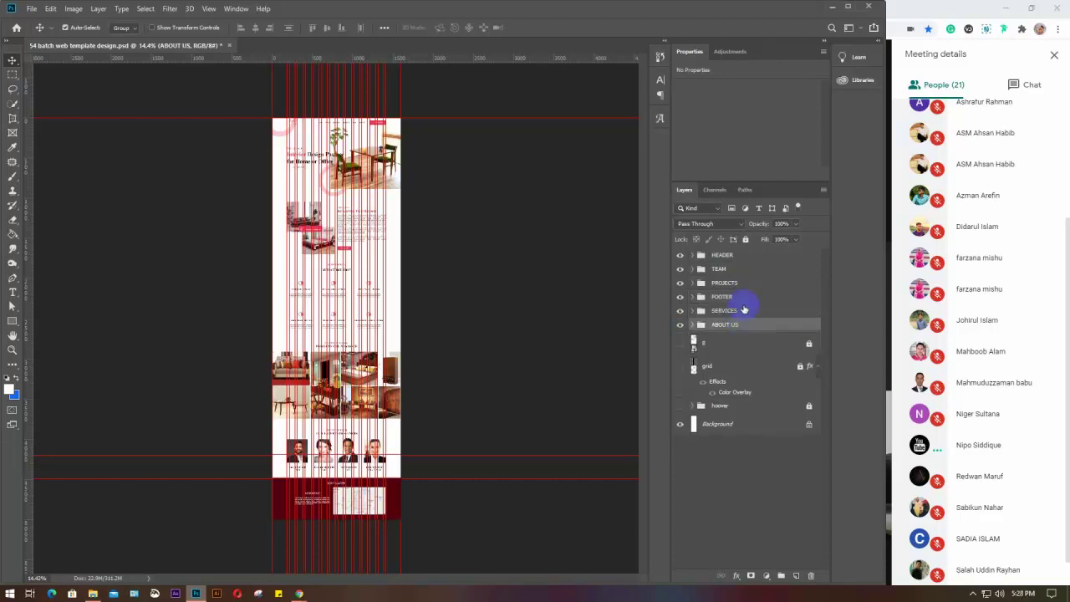
key(ctrl+z)
drag(744, 296, 742, 330)
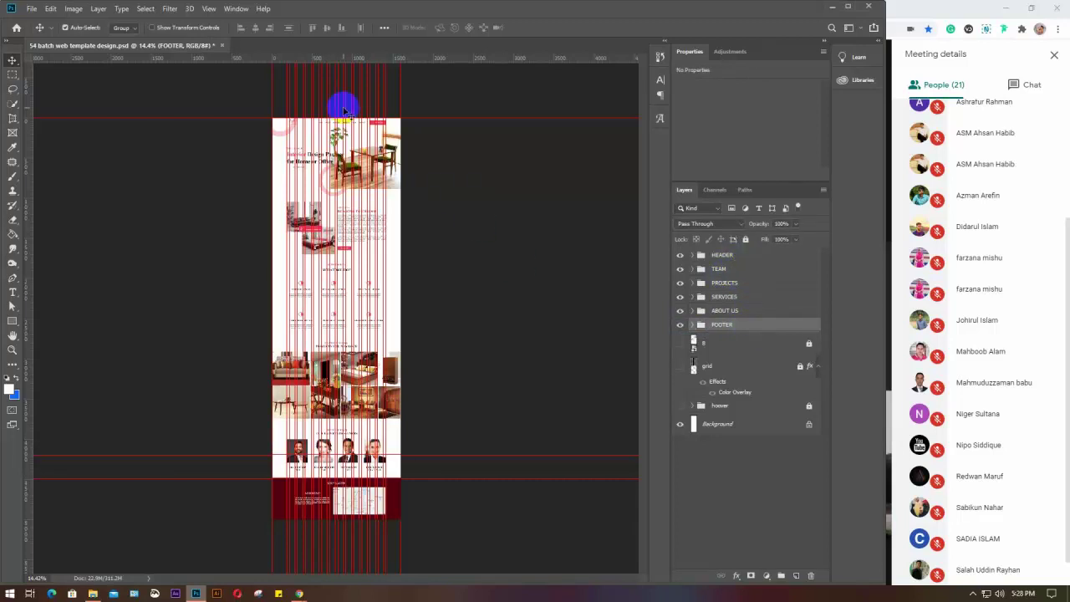
Step: Move the ABOUT US group directly below HEADER and rename it ABOUT to match the navigation bar
key(super)
key(super)
scroll(341, 112, up, 5)
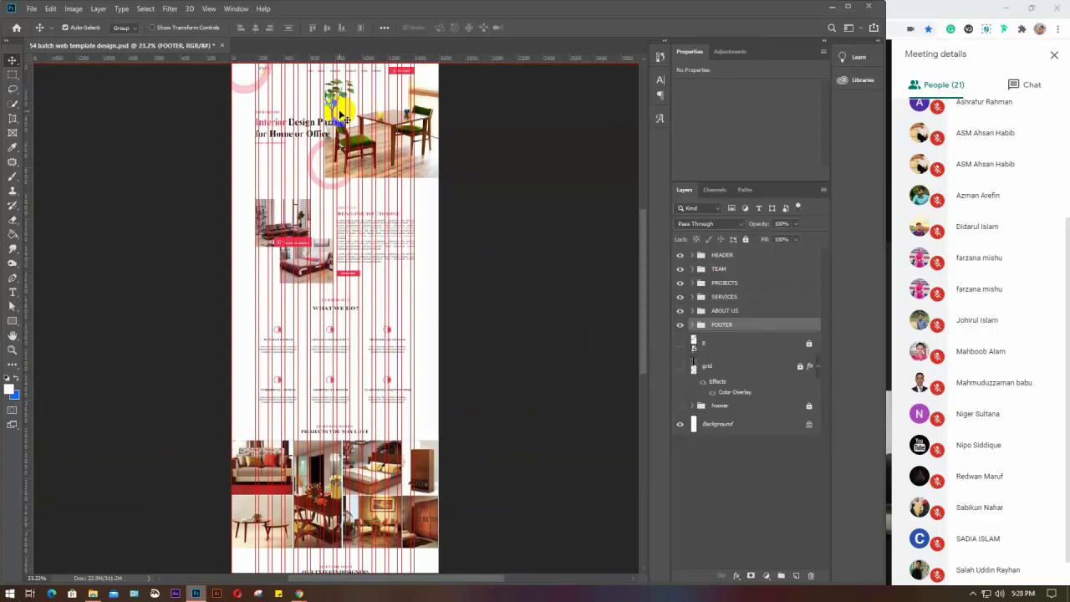
scroll(342, 167, up, 3)
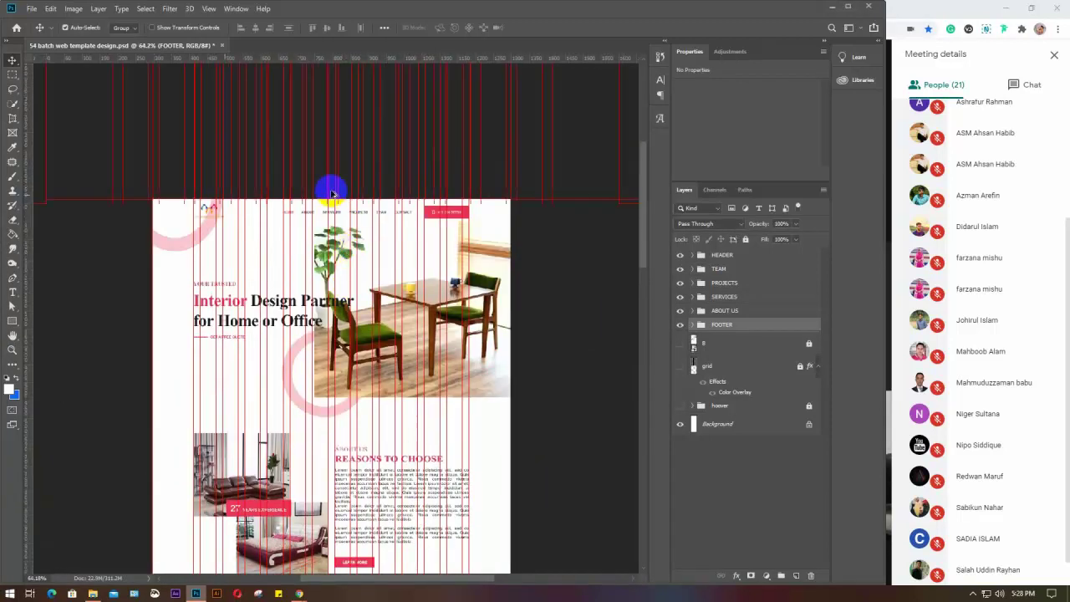
scroll(326, 189, up, 4)
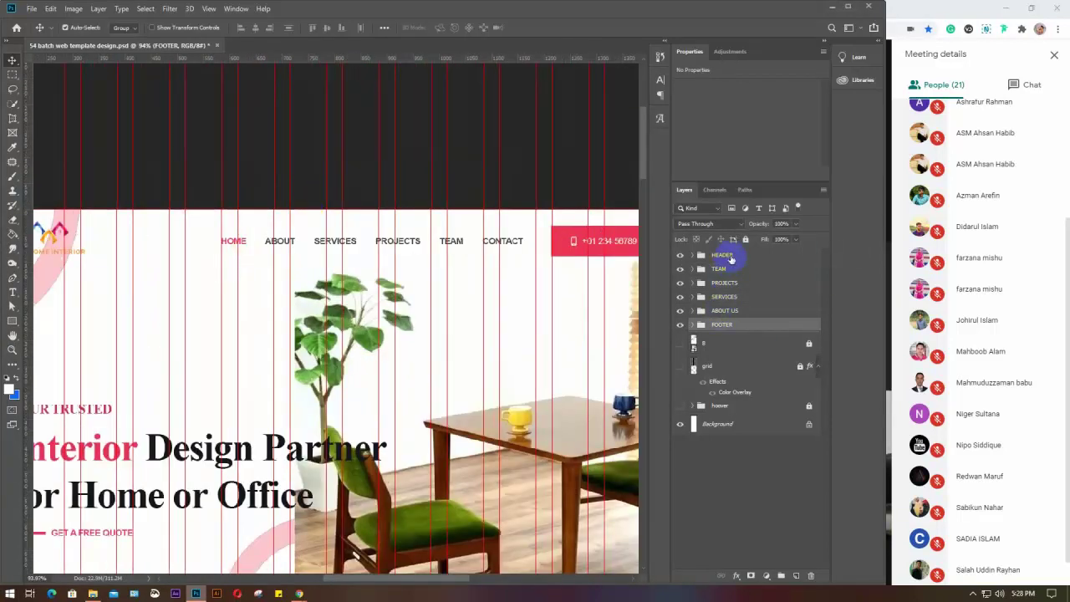
click(729, 310)
drag(732, 310, 733, 268)
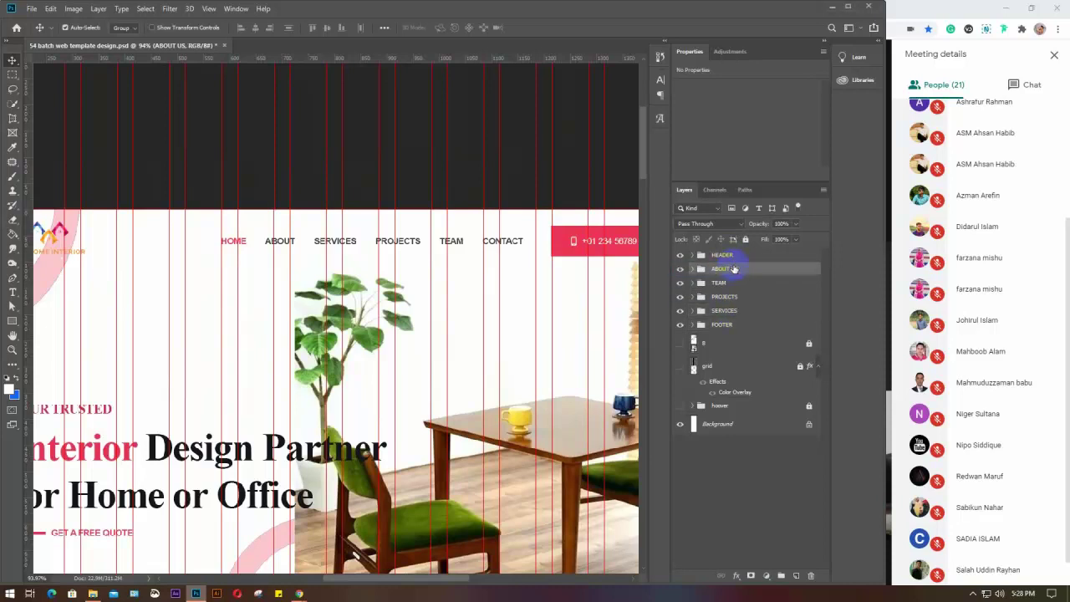
double_click(726, 268)
key(BackSpace)
key(Return)
Step: Reorder the groups between ABOUT and FOOTER to SERVICES, PROJECTS, TEAM, and deselect all layers
drag(737, 310, 744, 290)
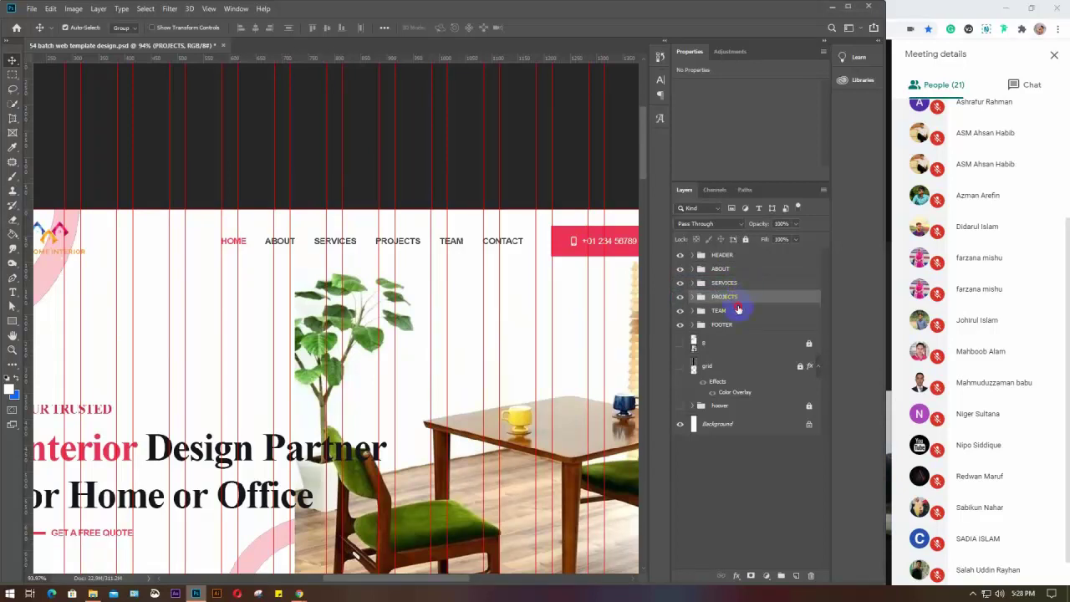
click(738, 326)
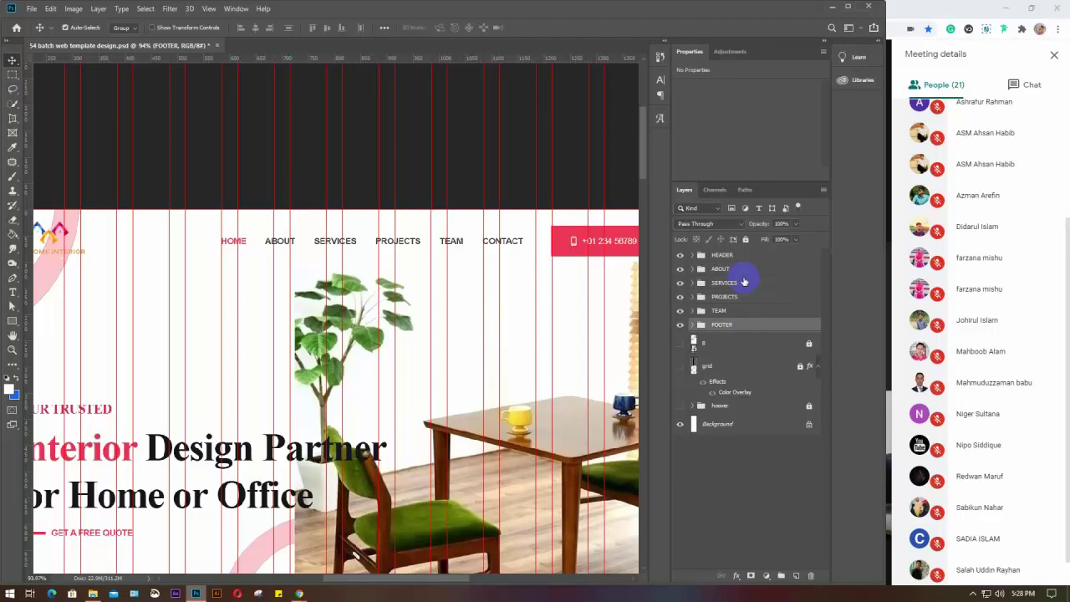
click(733, 475)
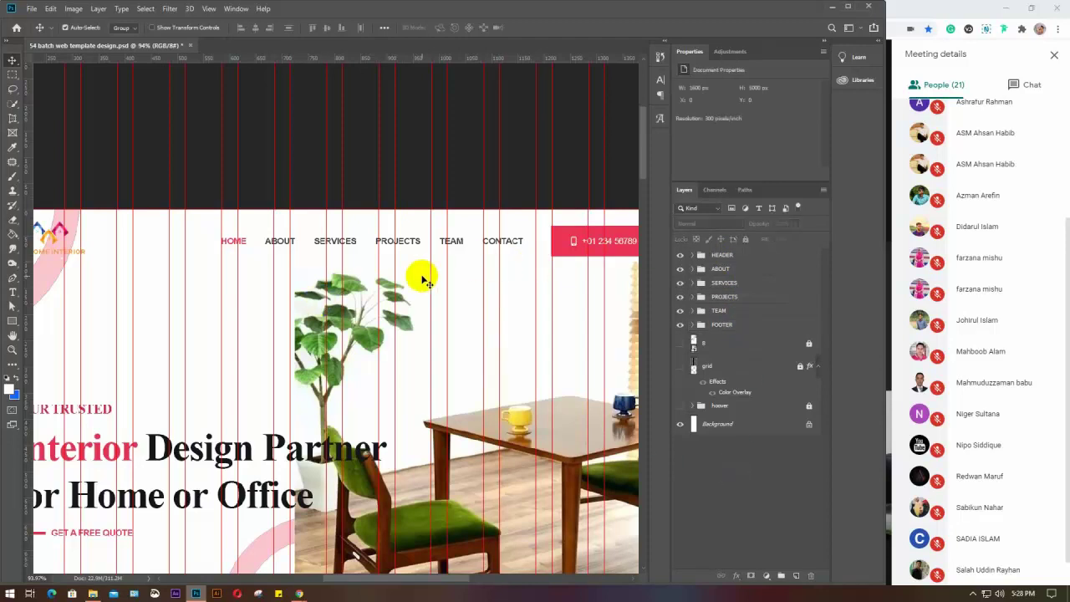
Step: Delete the hidden, locked image layer directly below the FOOTER group
scroll(460, 299, down, 2)
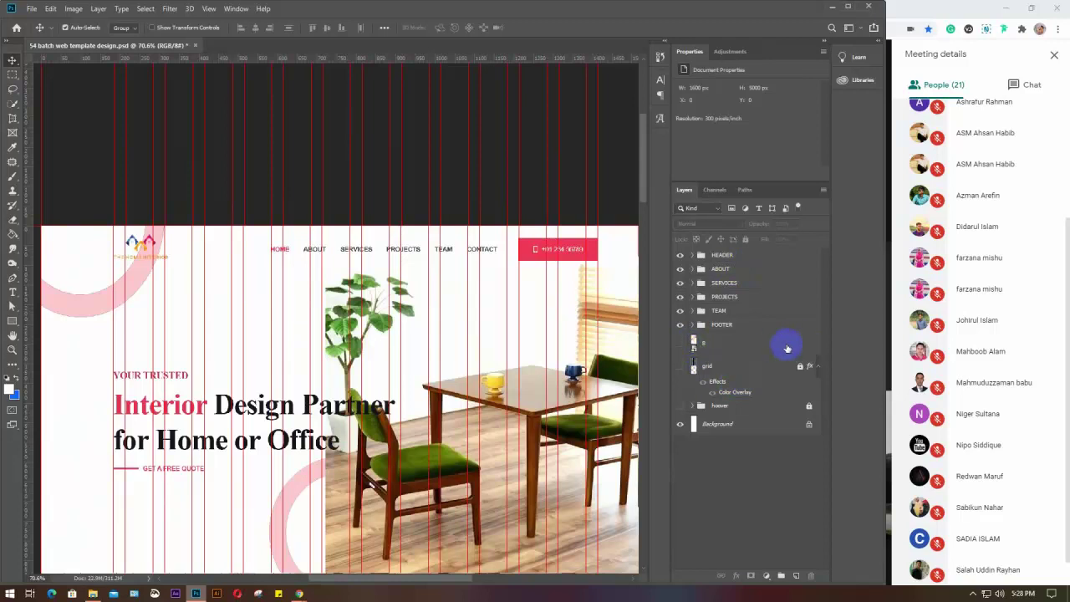
click(778, 345)
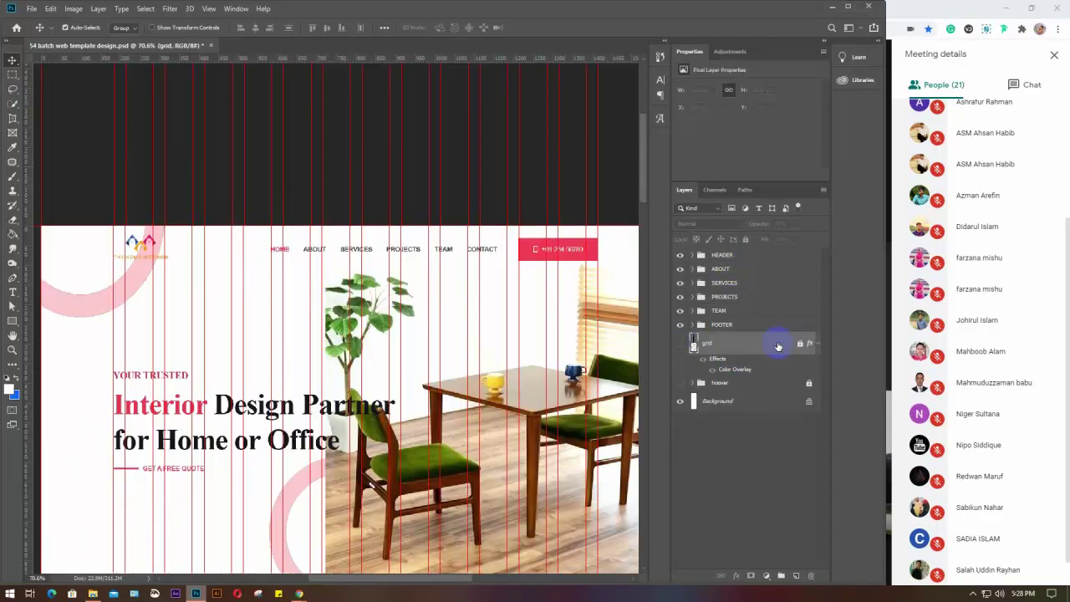
Step: Unlock the grid layer and the hoover group, and move grid to the top of the layer stack
click(800, 344)
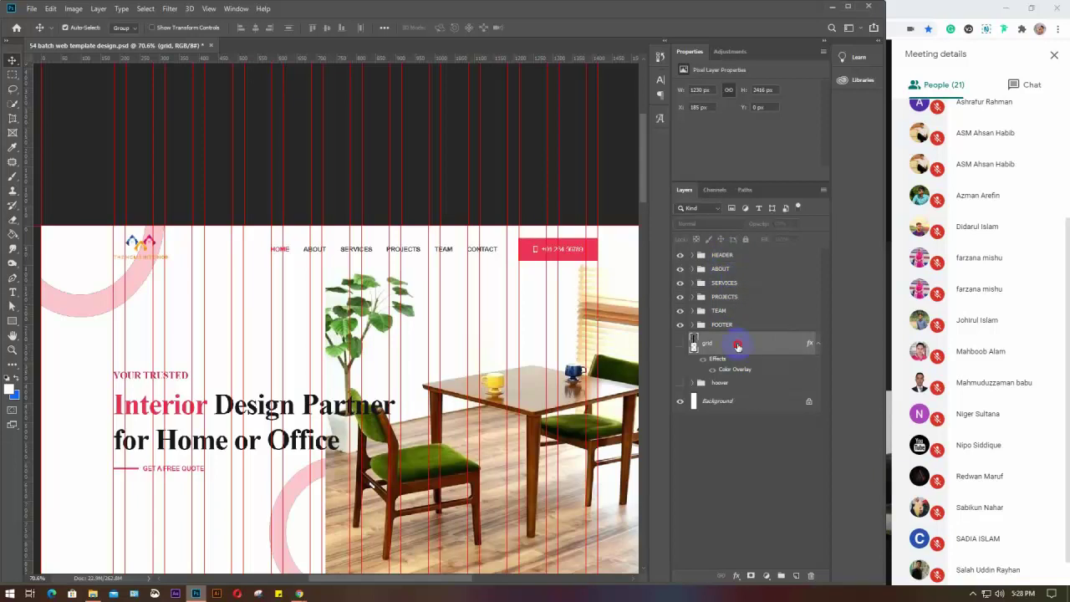
drag(738, 345, 744, 248)
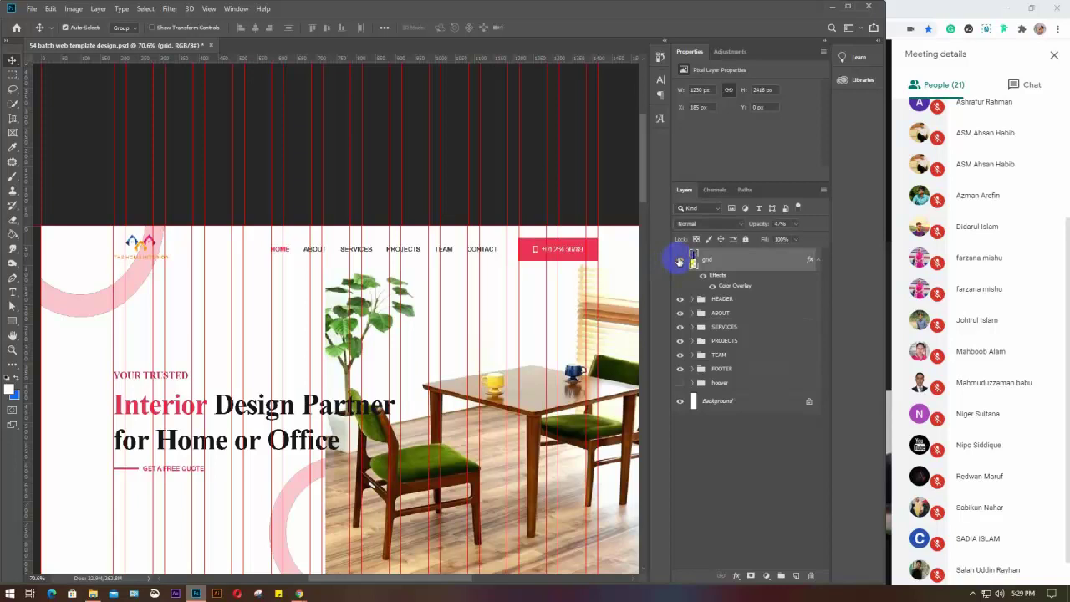
Step: Preview the grid overlay and leave it hidden, and move the hoover group above grid to the top of the layer stack
click(679, 262)
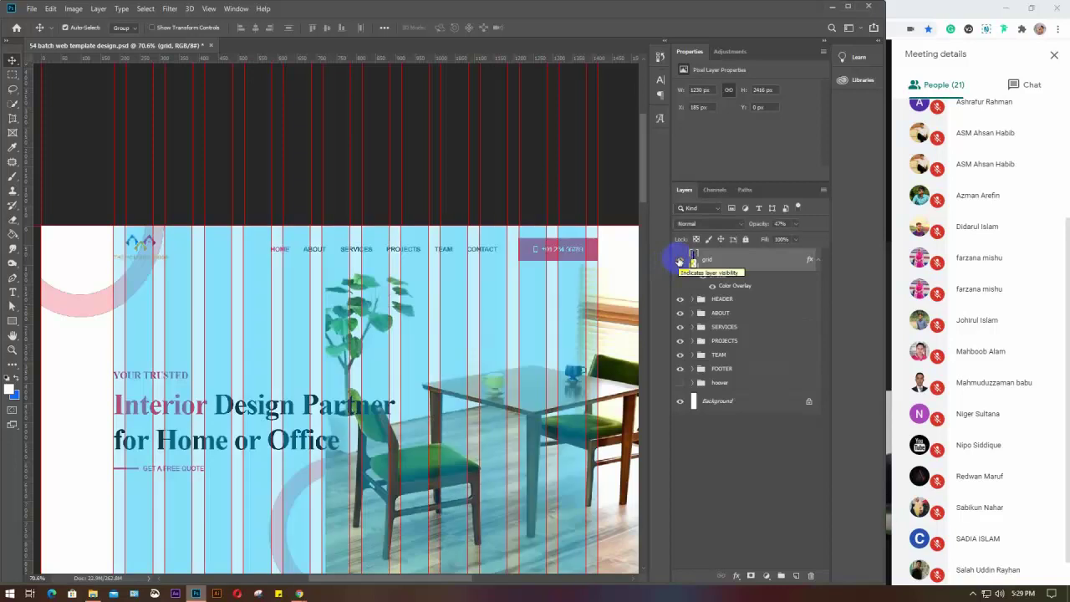
click(678, 262)
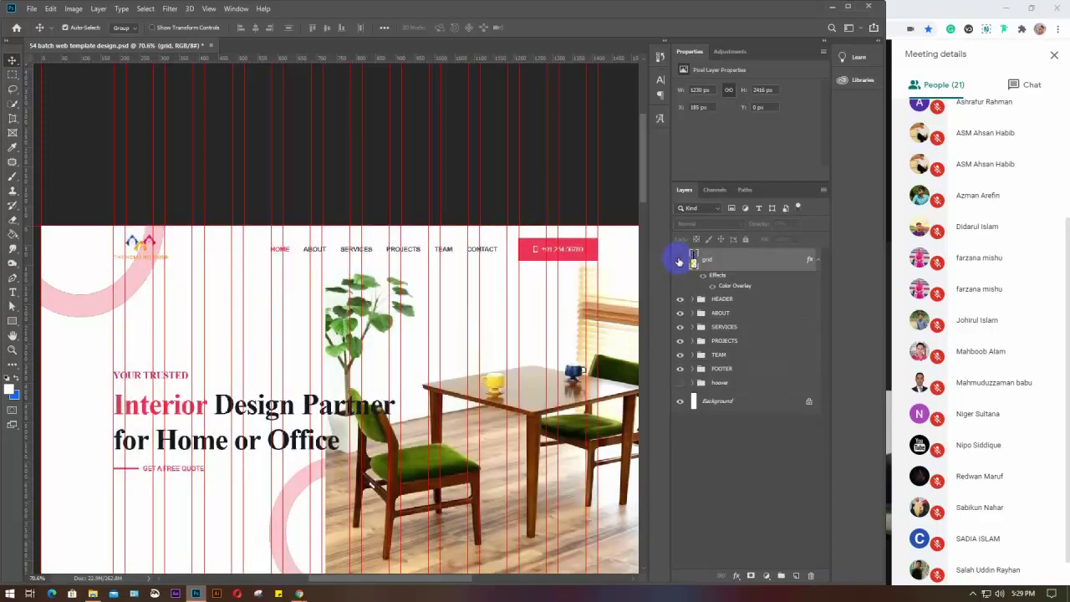
click(679, 262)
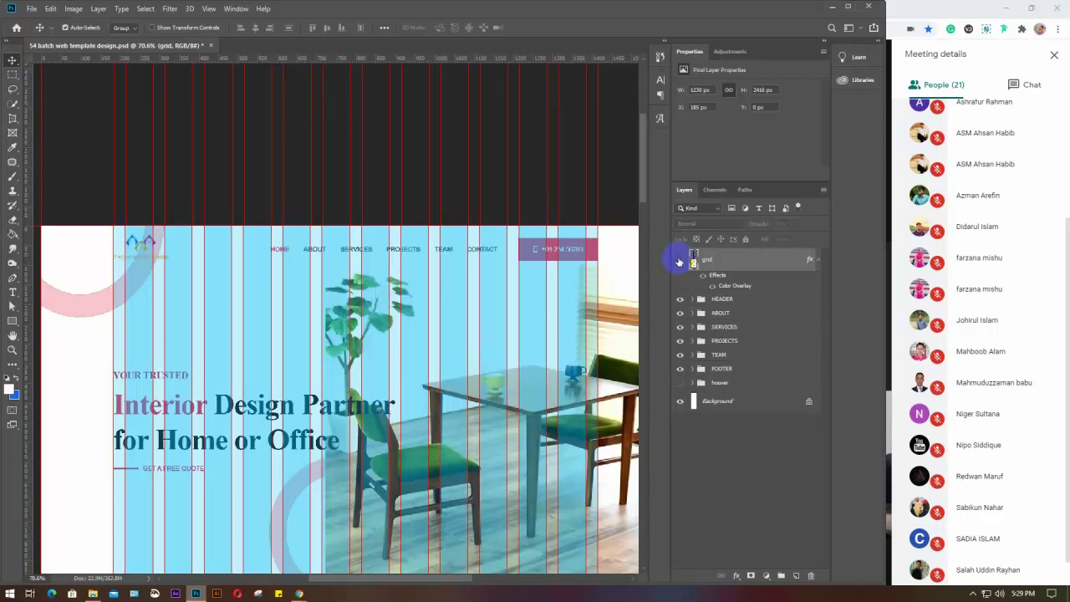
click(679, 262)
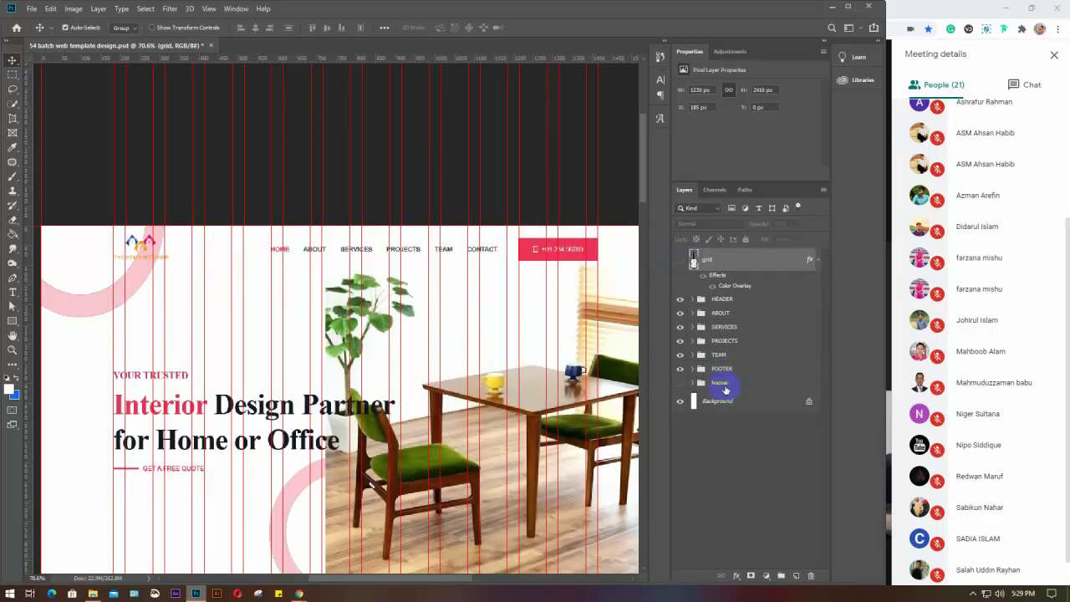
click(734, 384)
drag(735, 384, 734, 254)
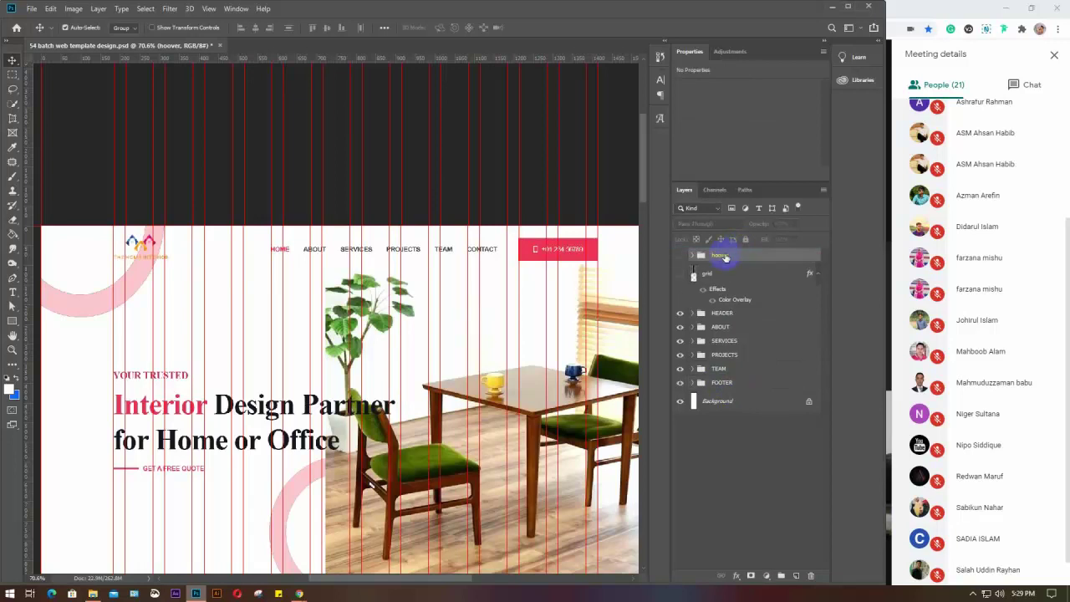
Step: Expand the hoover group and toggle its visibility to compare its effect on the navigation bar, leaving it hidden
click(681, 256)
click(681, 256)
click(680, 256)
click(680, 257)
click(681, 256)
click(681, 257)
click(681, 257)
click(681, 257)
click(681, 257)
click(680, 257)
click(693, 255)
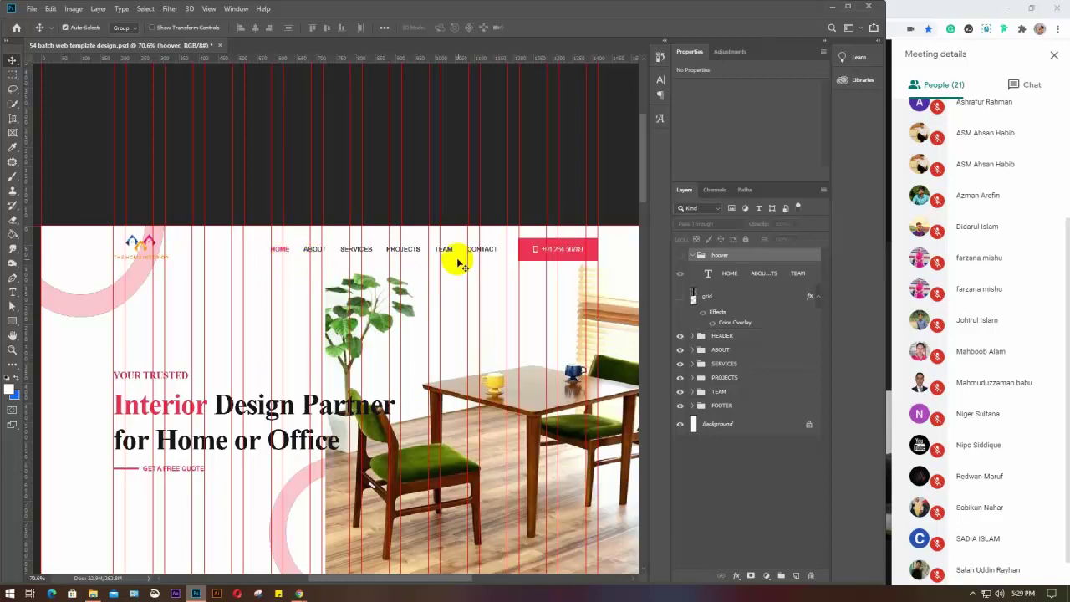
click(681, 256)
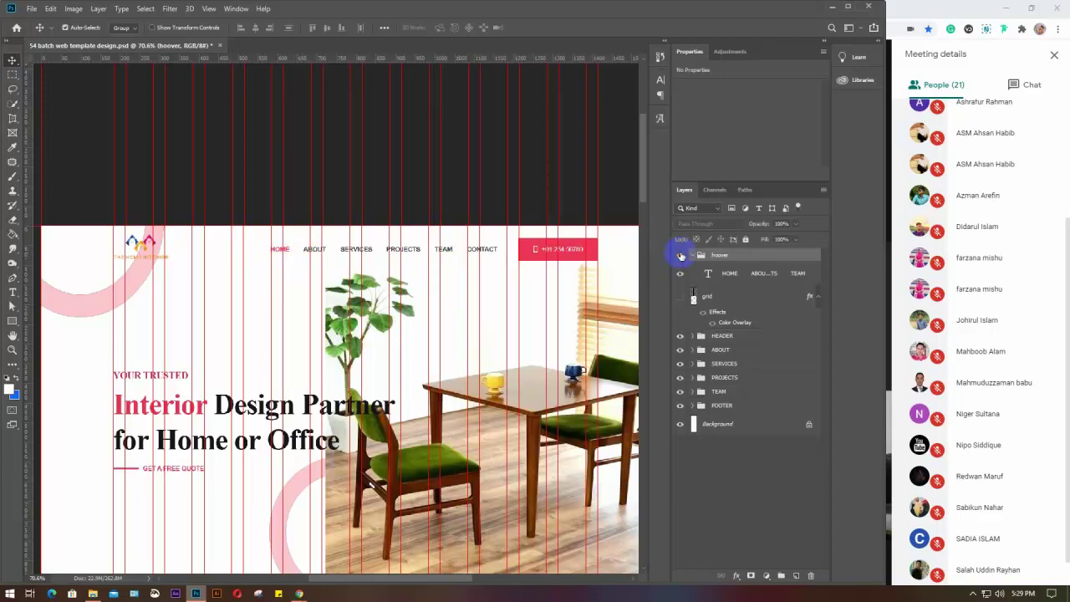
click(682, 256)
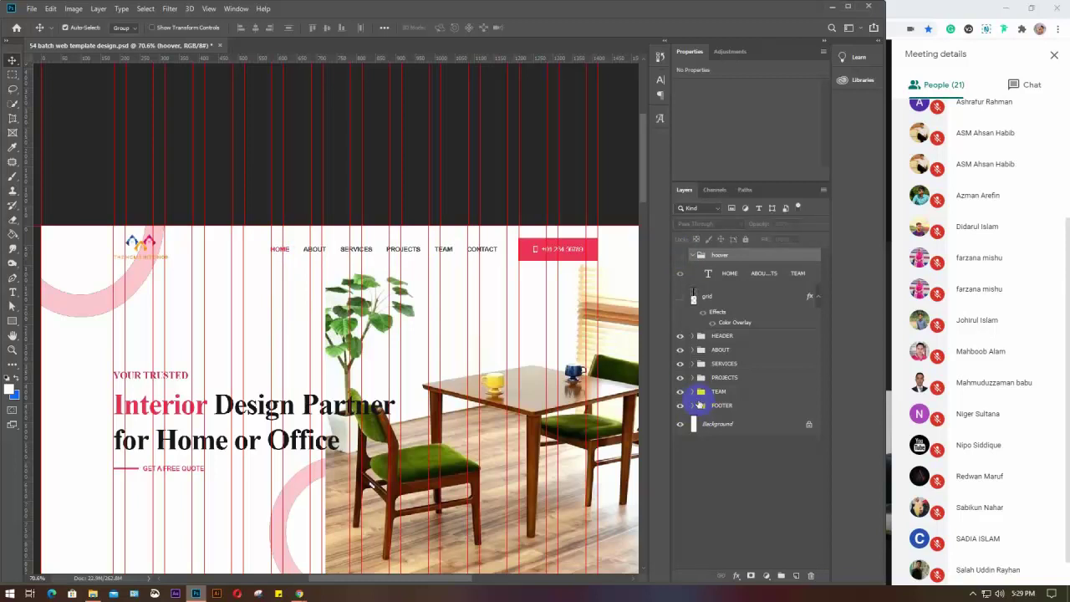
Step: Recolor the entire navigation text in HEADER's menubar group to dark gray 323232 and deselect the layer
click(693, 335)
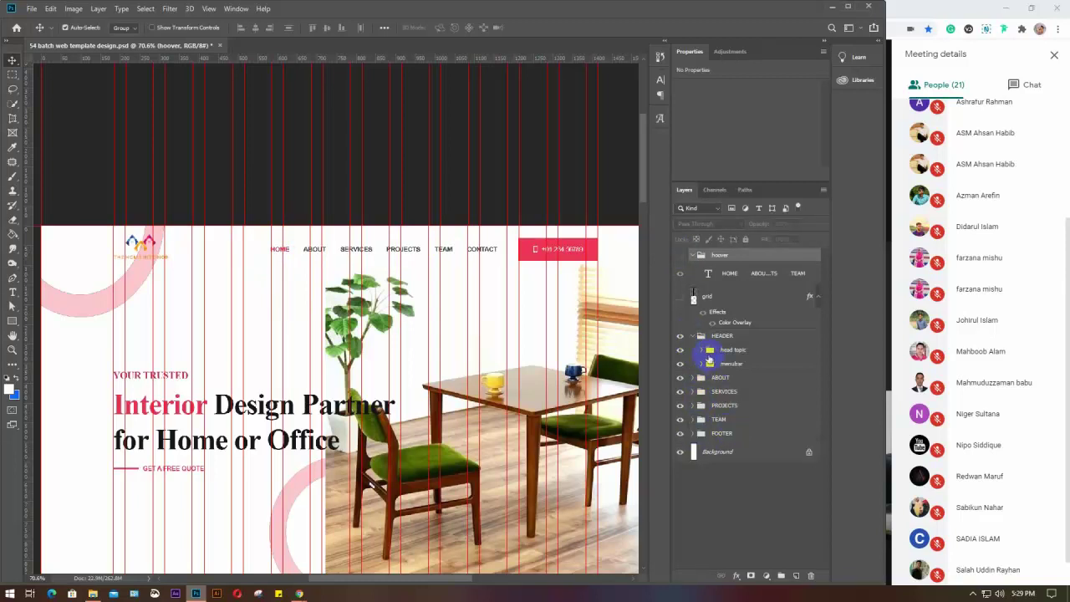
click(700, 364)
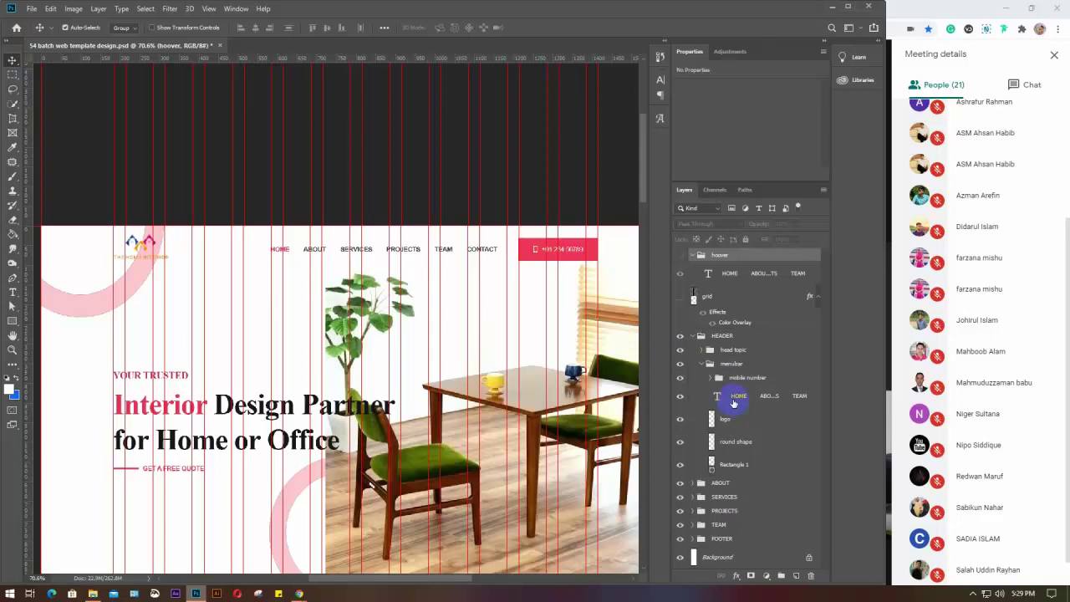
click(733, 399)
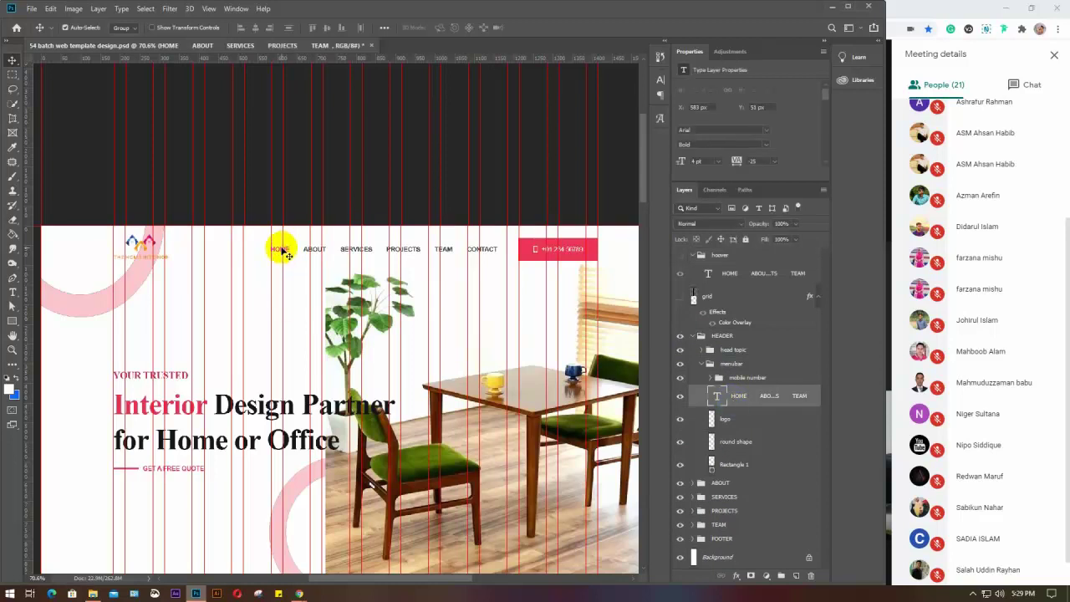
click(13, 294)
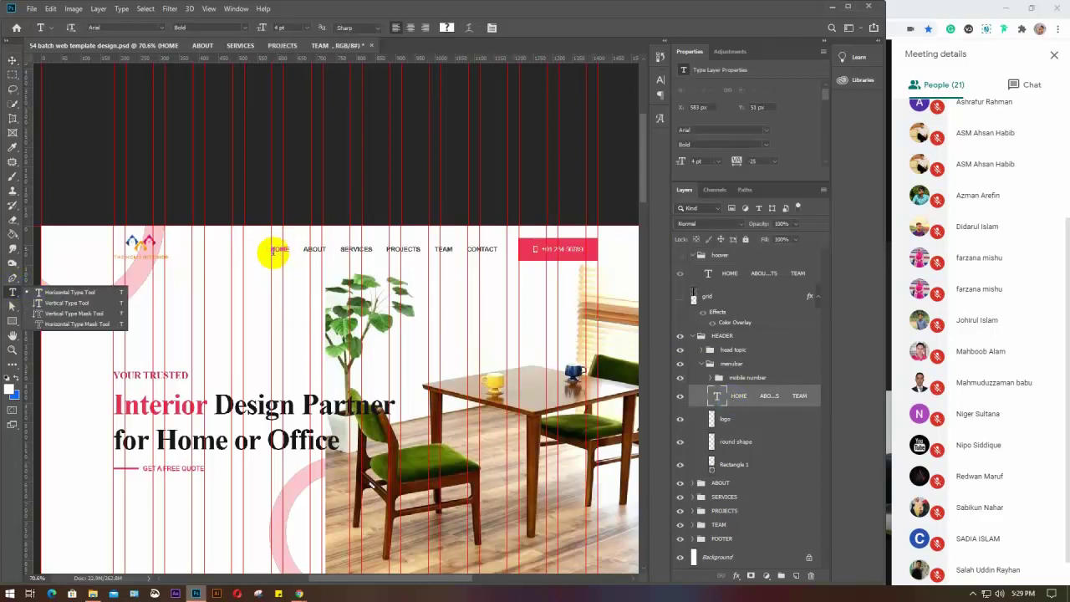
drag(270, 249, 291, 249)
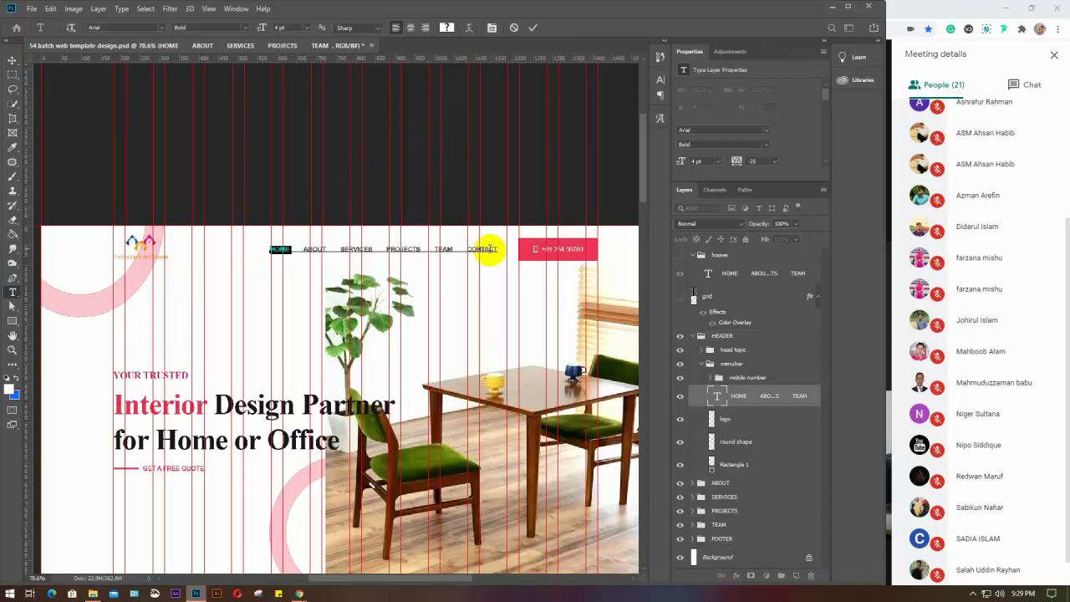
drag(492, 249, 251, 248)
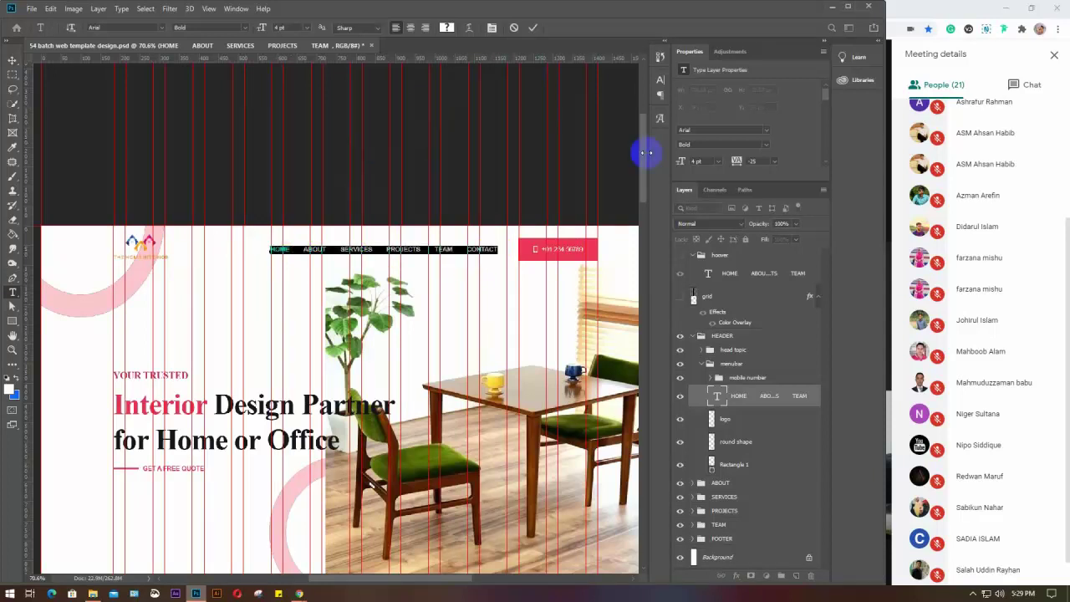
click(447, 28)
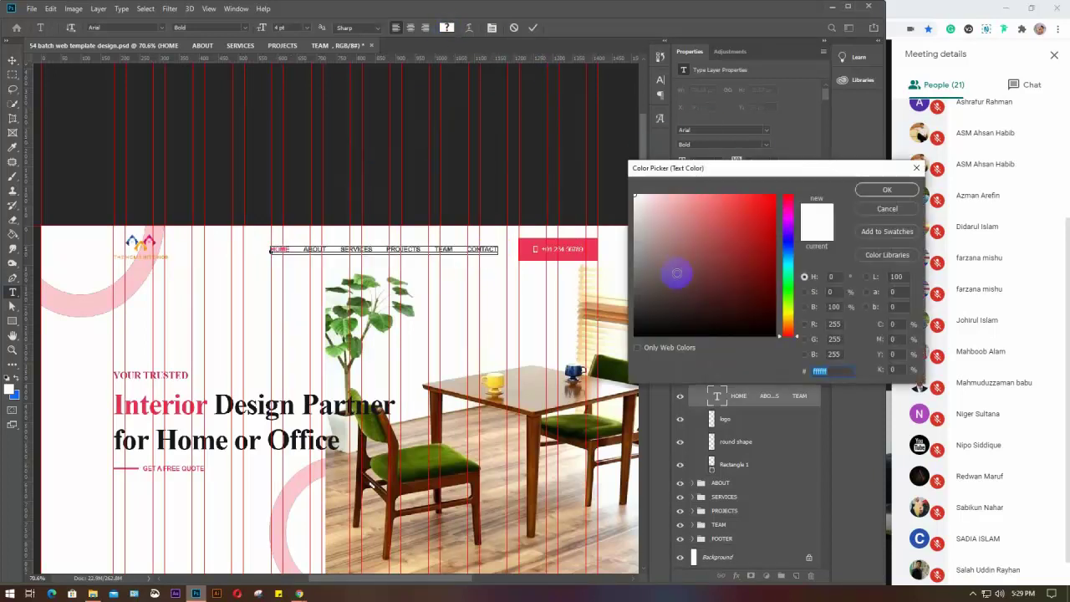
click(631, 308)
drag(631, 308, 634, 309)
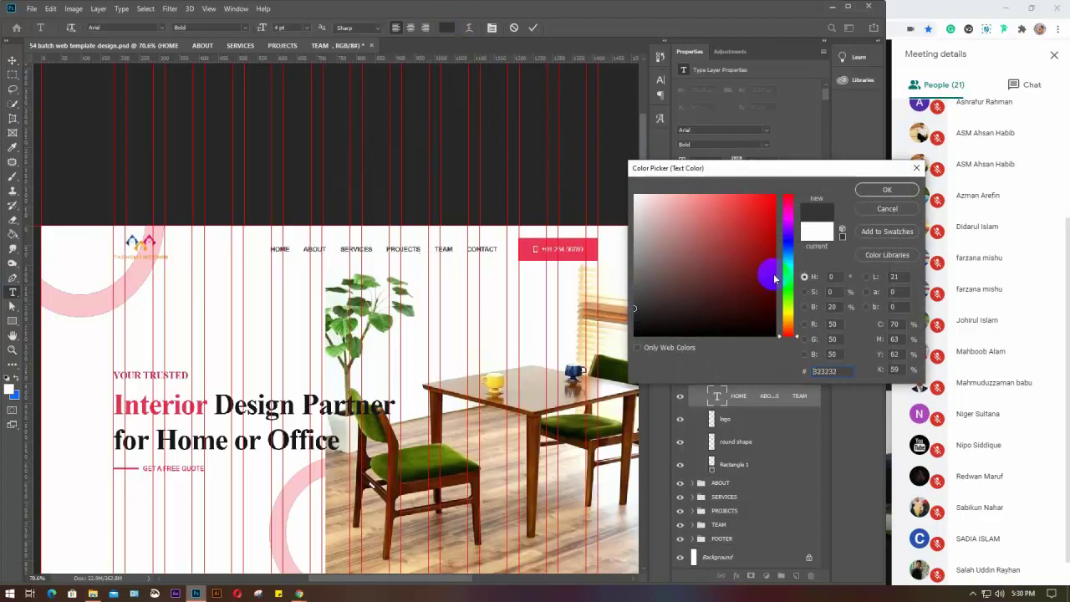
click(869, 191)
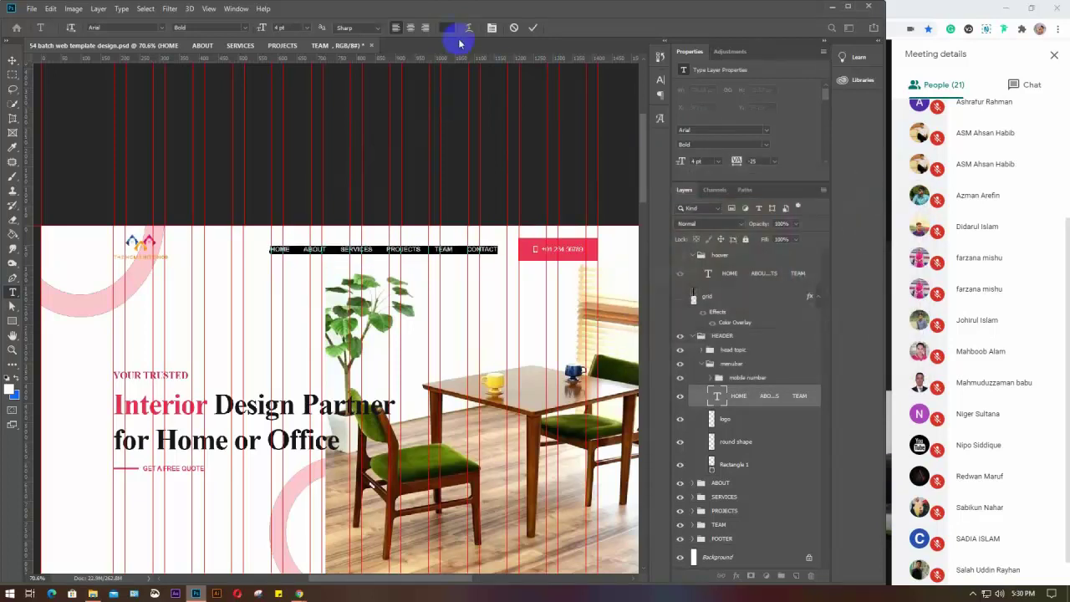
click(531, 30)
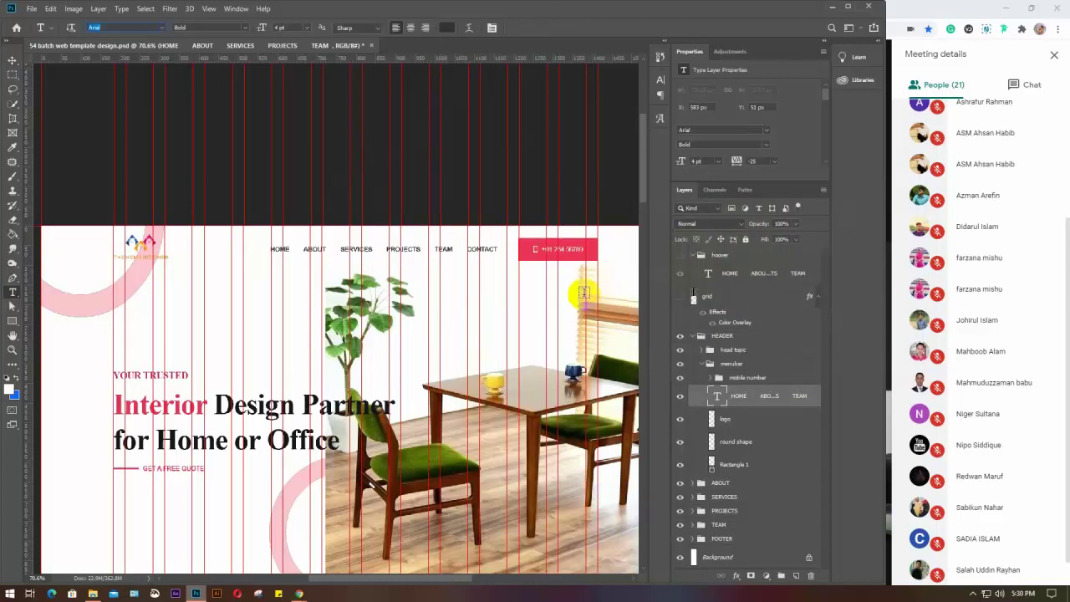
click(13, 60)
click(299, 197)
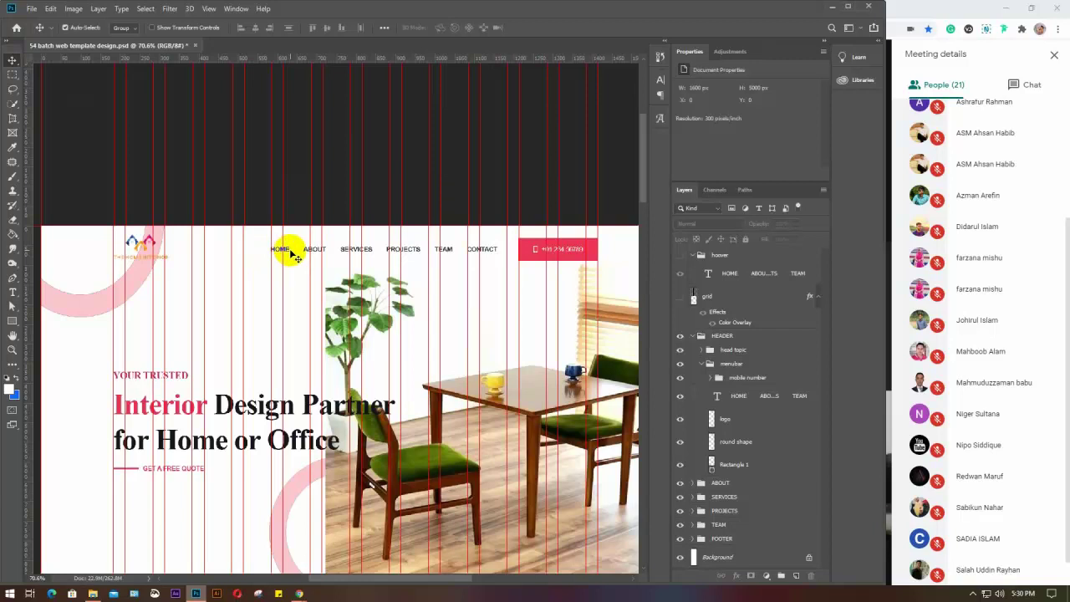
Step: Inspect the navigation bar up close by hiding and showing its text layer in the menubar group
scroll(292, 255, up, 3)
drag(289, 306, 237, 303)
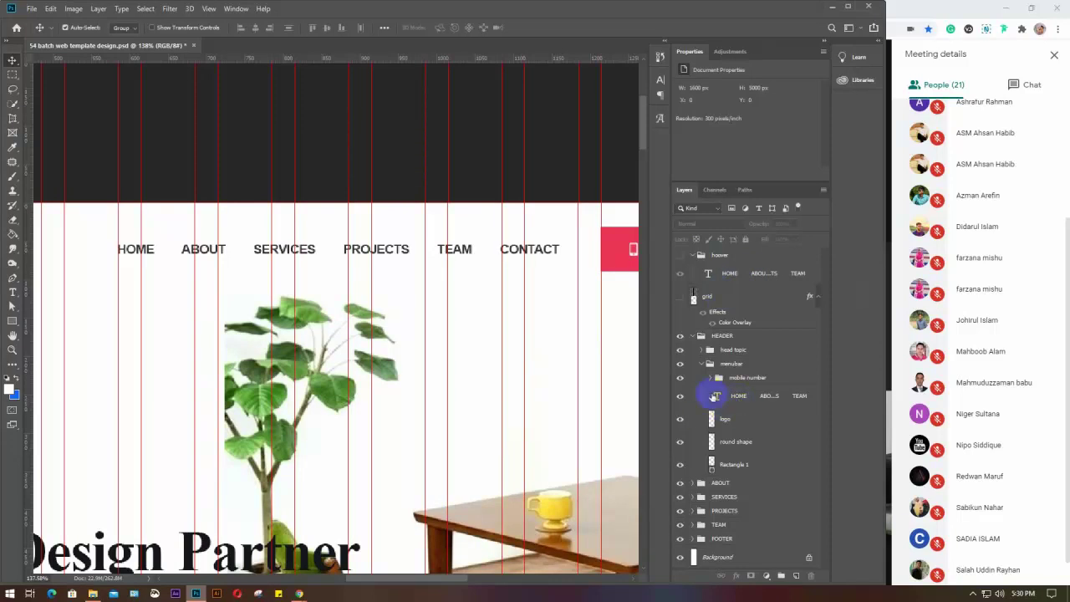
click(681, 397)
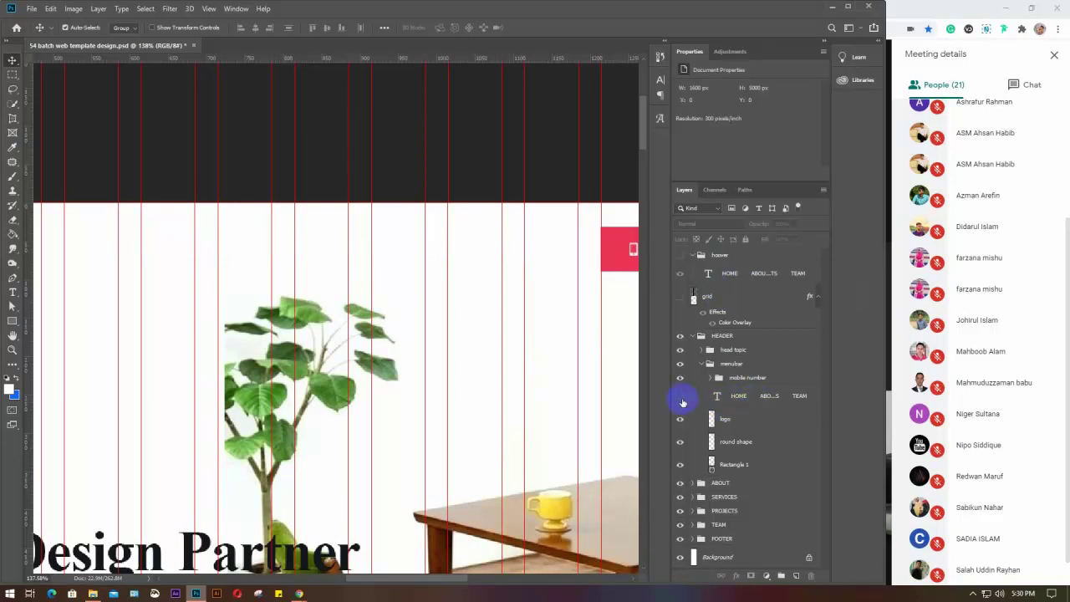
click(681, 398)
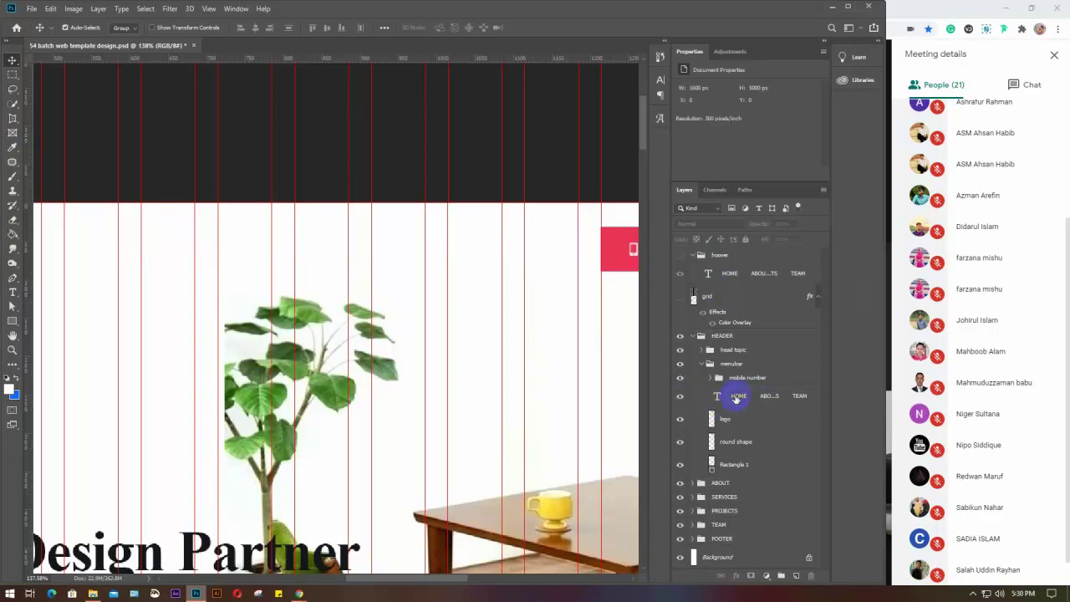
Step: Recolor the word HOME in the menubar navigation text with the phone button's red, ec3457
click(738, 276)
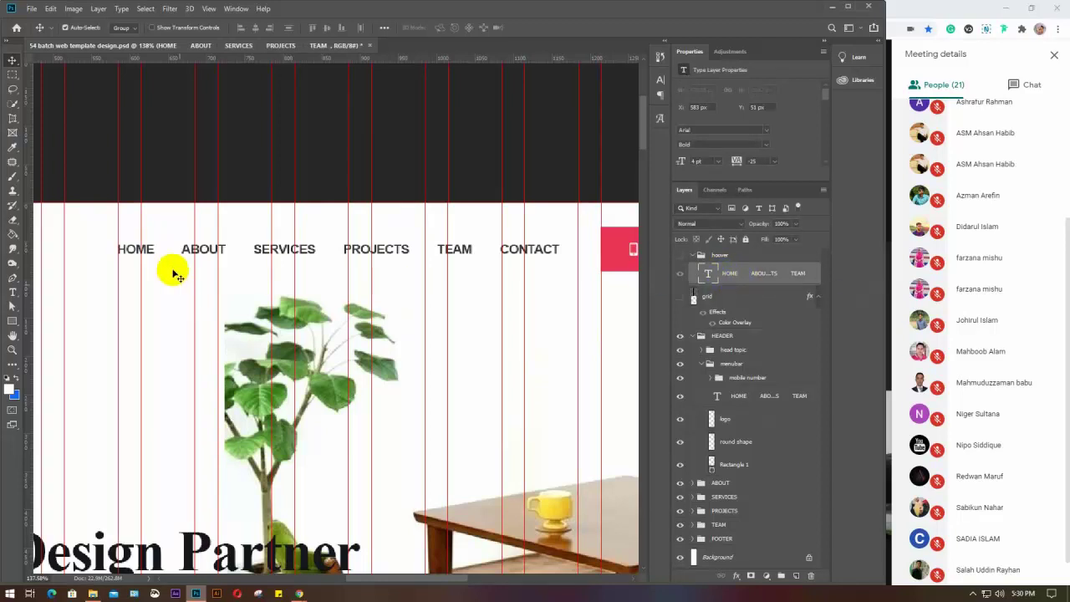
click(13, 292)
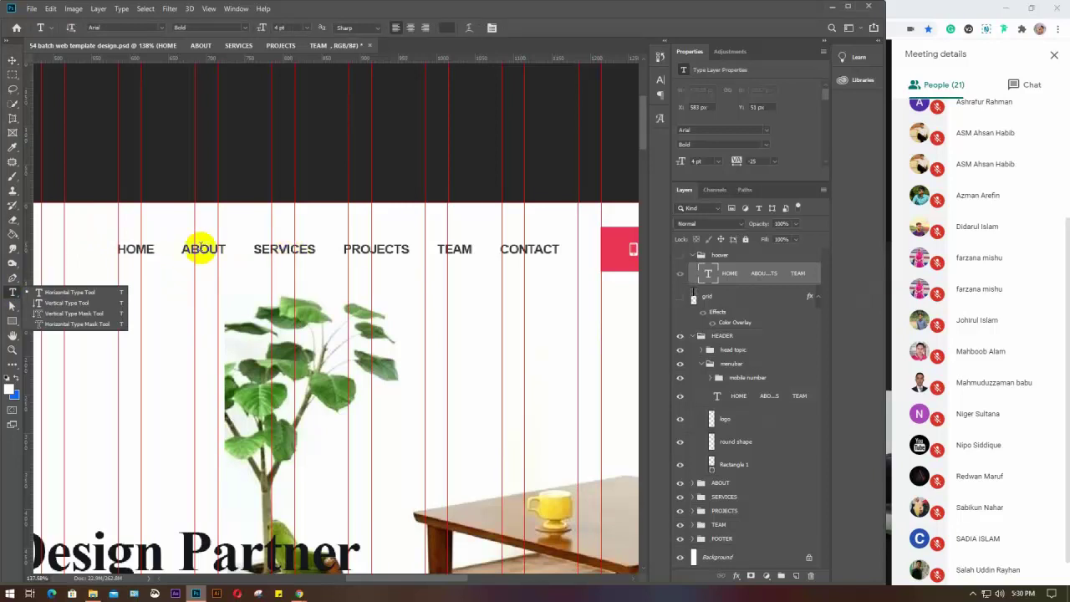
drag(117, 249, 153, 242)
click(451, 32)
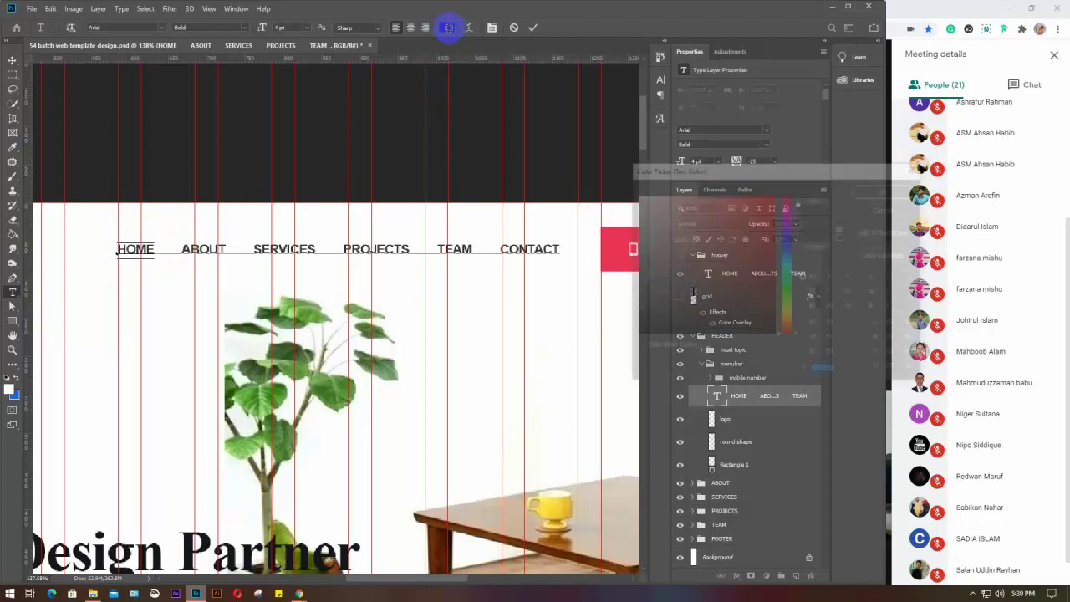
click(608, 245)
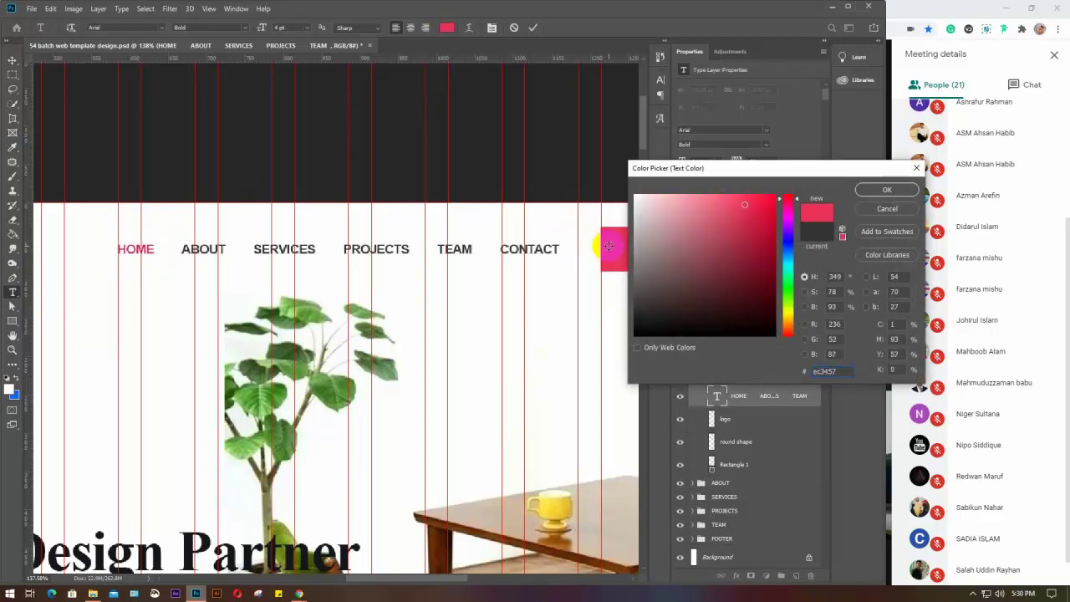
click(909, 192)
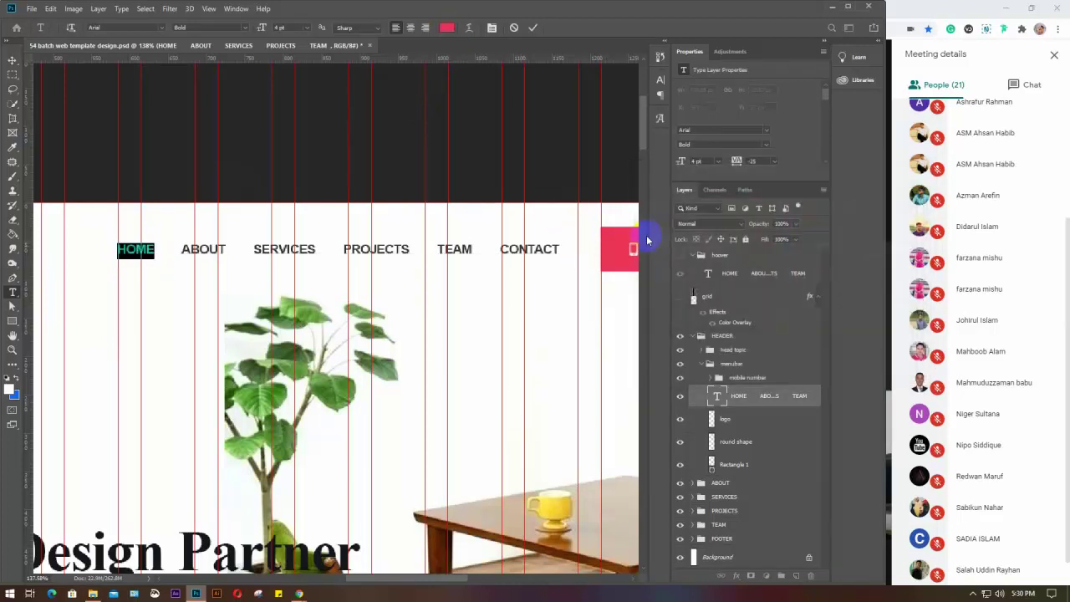
key(ctrl+Return)
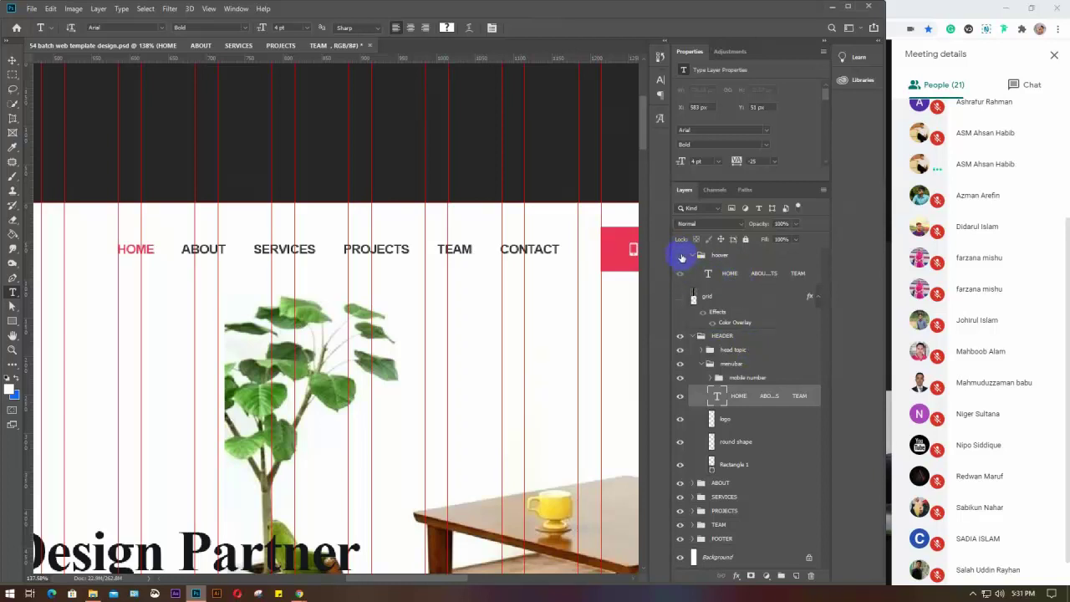
Step: Toggle the hoover group to compare both HOME colors, leave it hidden, and collapse the menubar and HEADER groups
double_click(715, 256)
click(681, 258)
click(681, 257)
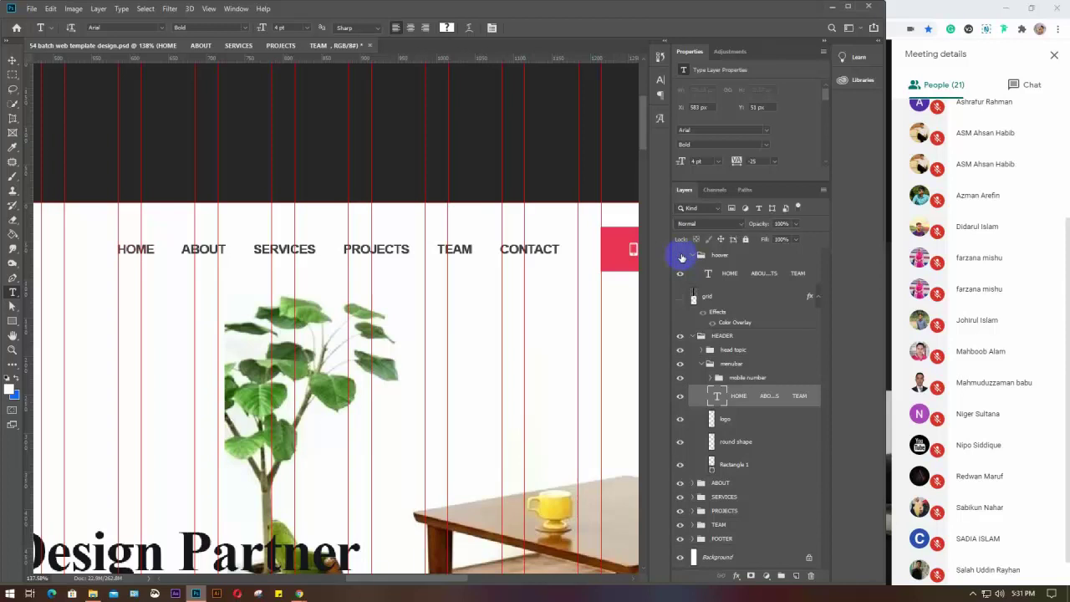
click(681, 257)
click(681, 256)
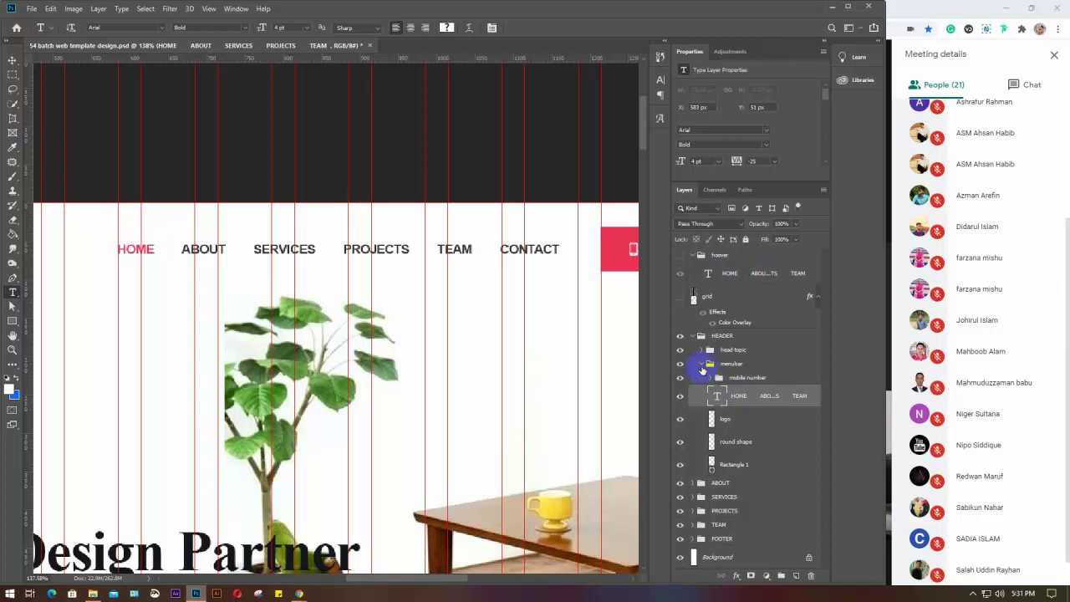
click(702, 365)
click(692, 337)
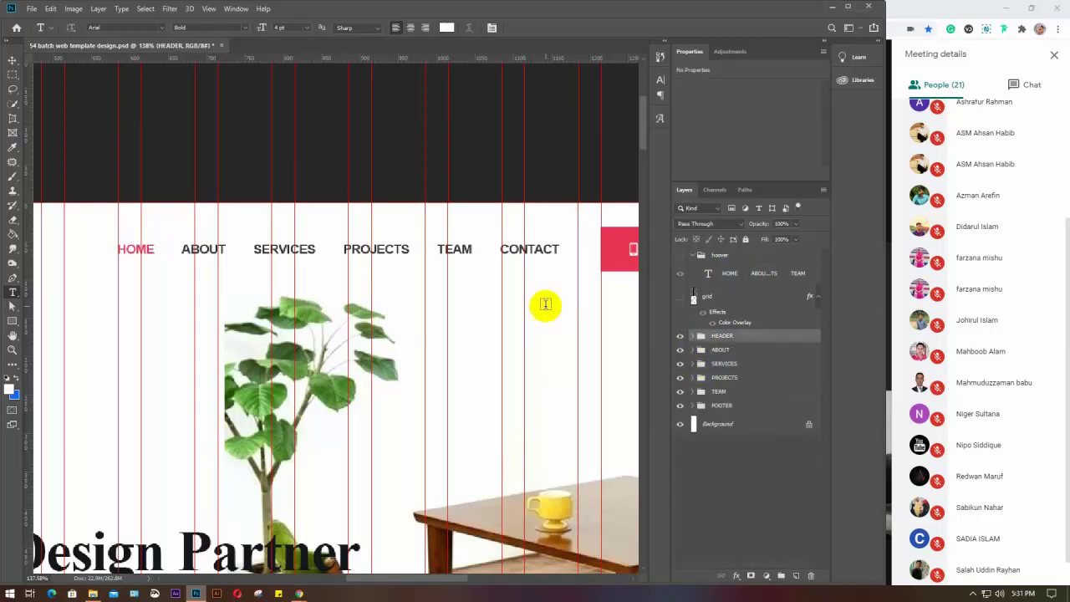
Step: Examine the header's phone button up close and look through HEADER's head topic and menubar groups for its layers
scroll(545, 303, down, 2)
scroll(545, 303, down, 2)
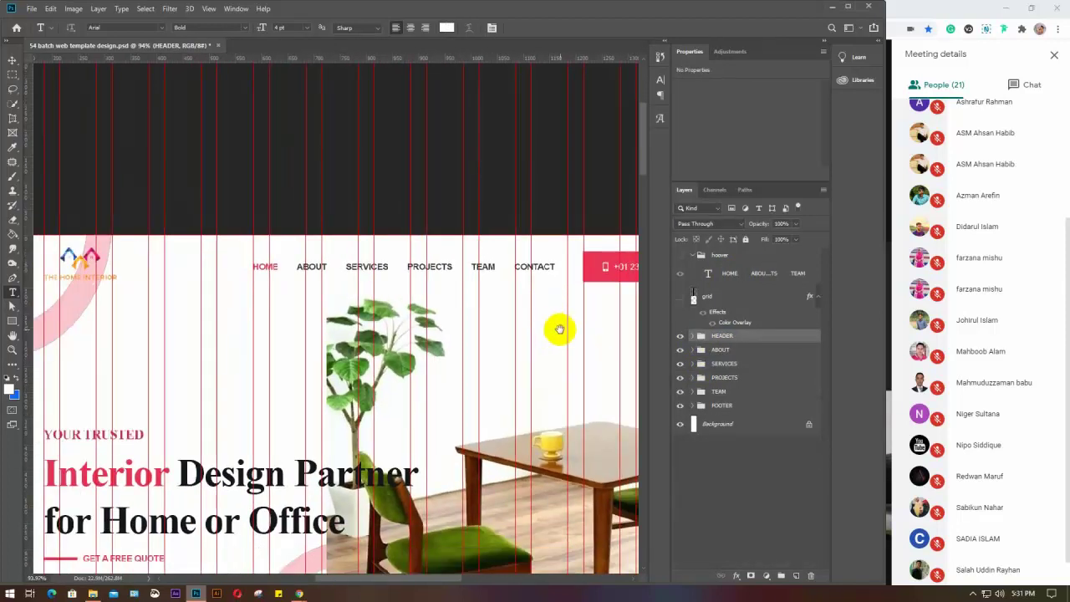
drag(564, 340, 409, 341)
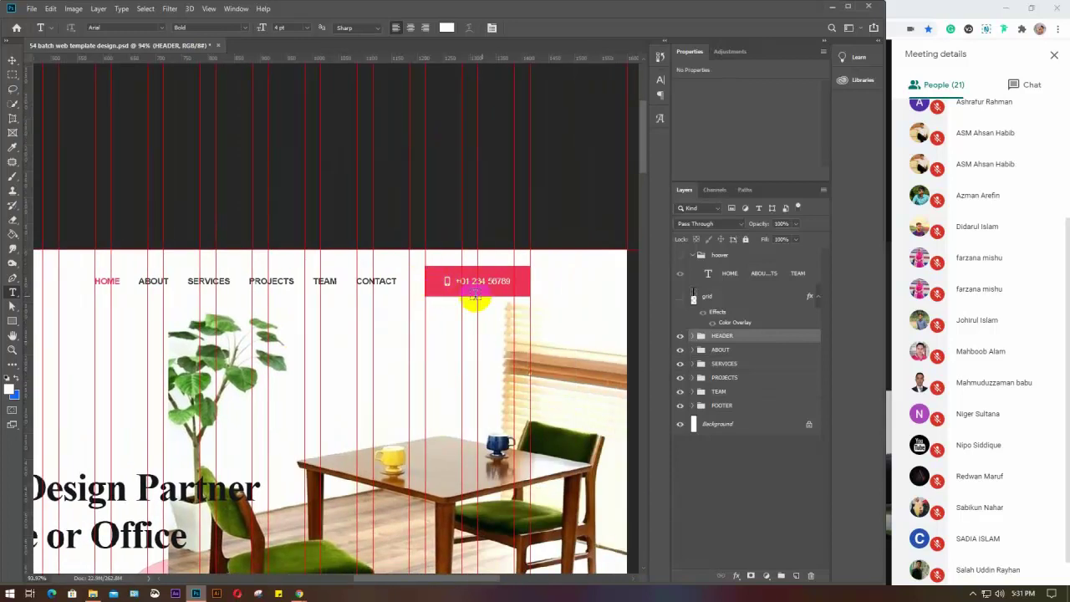
scroll(508, 292, up, 7)
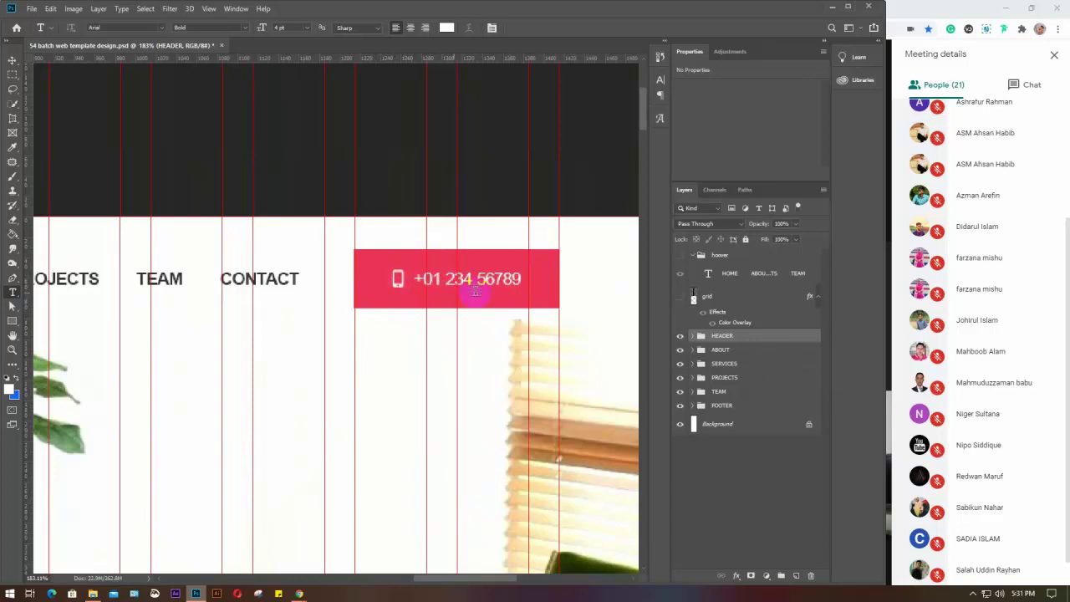
click(692, 335)
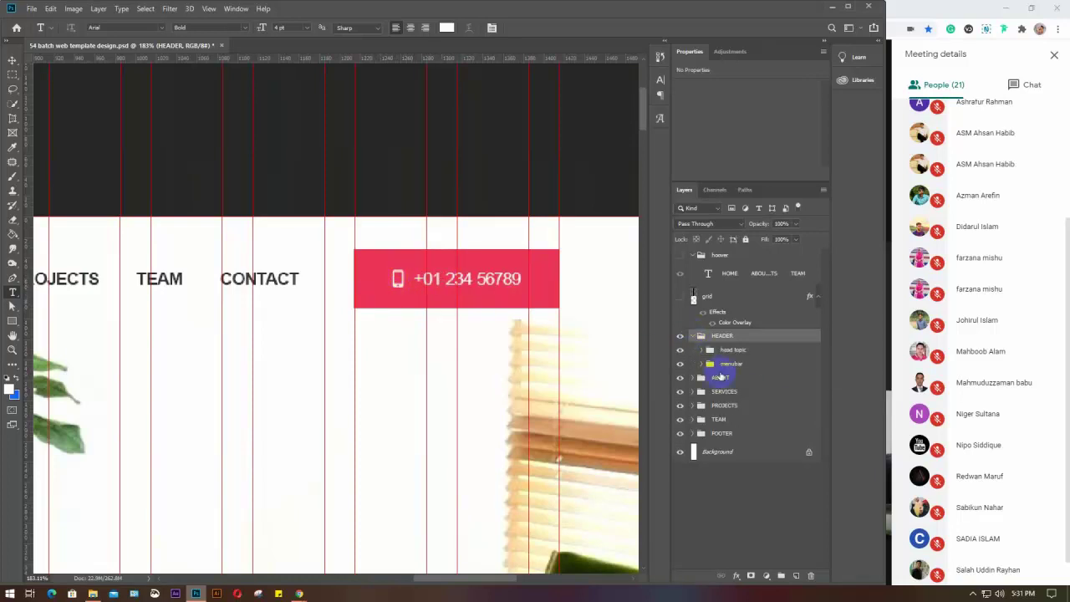
click(700, 350)
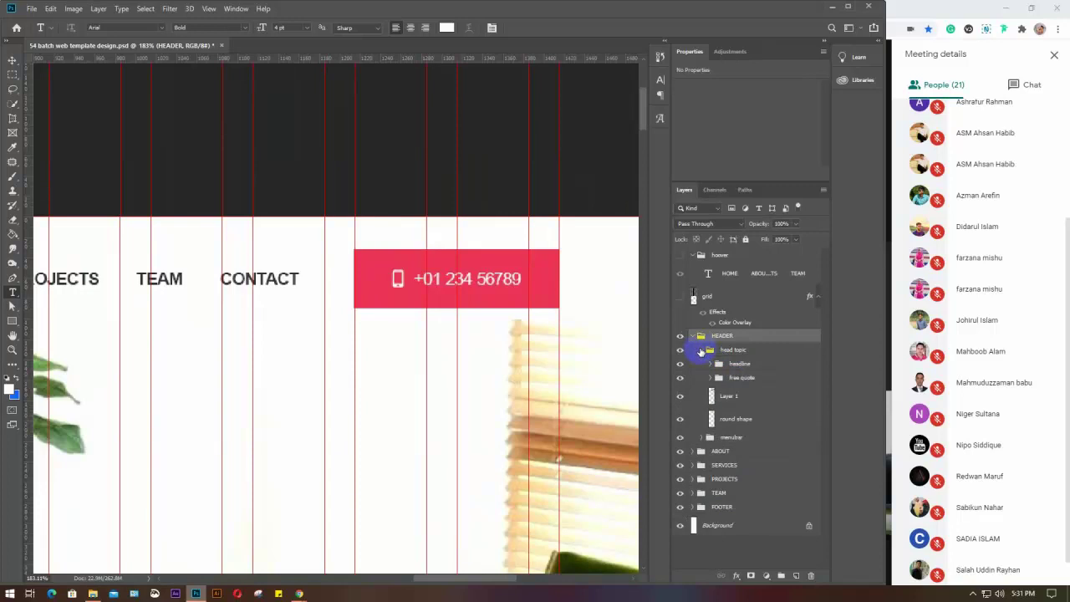
click(700, 349)
click(701, 364)
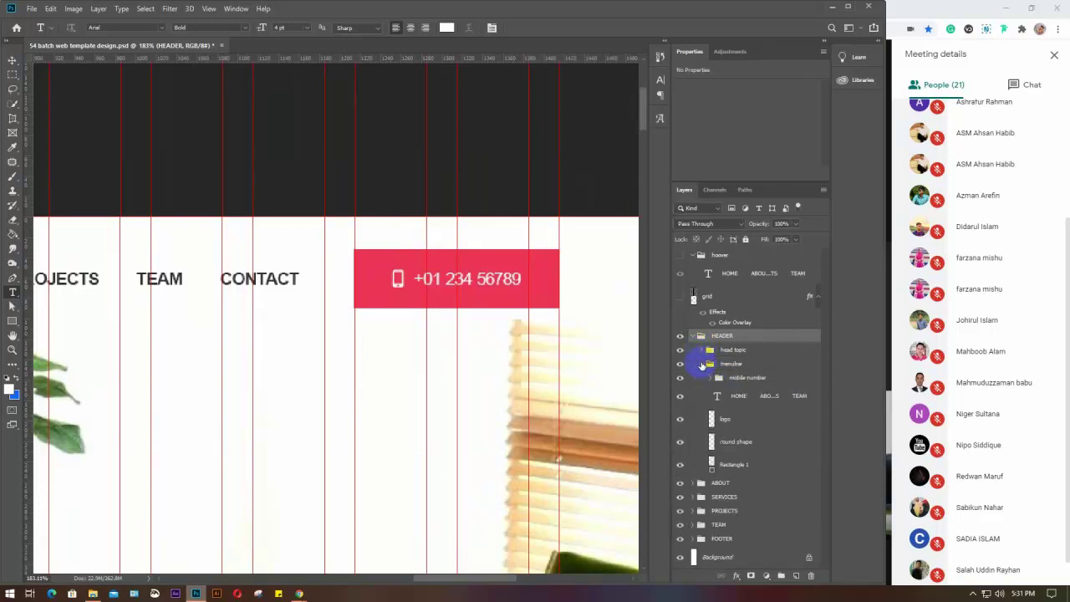
click(757, 443)
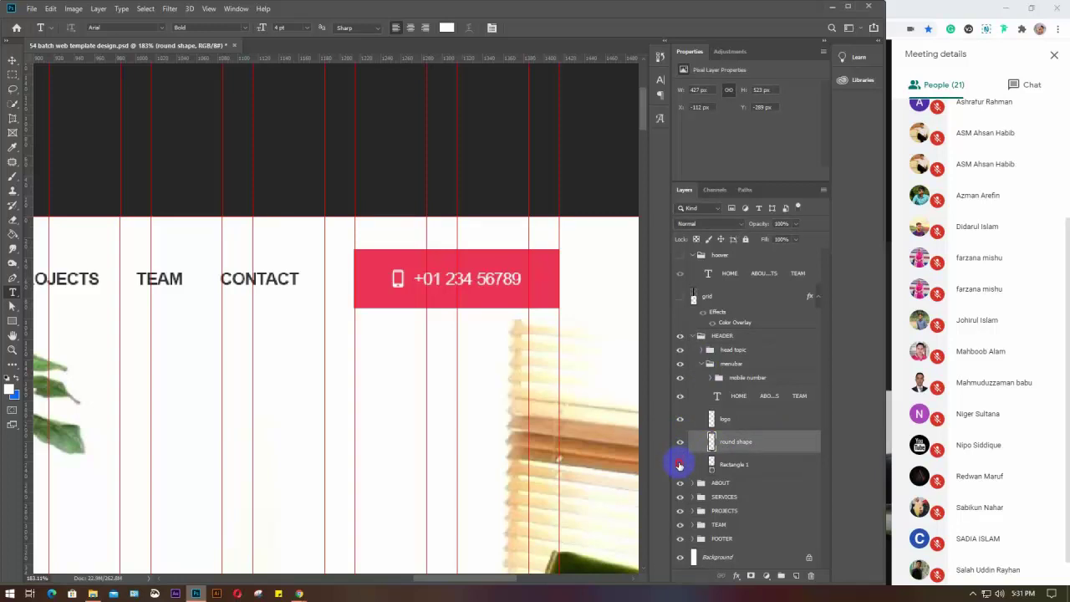
click(709, 380)
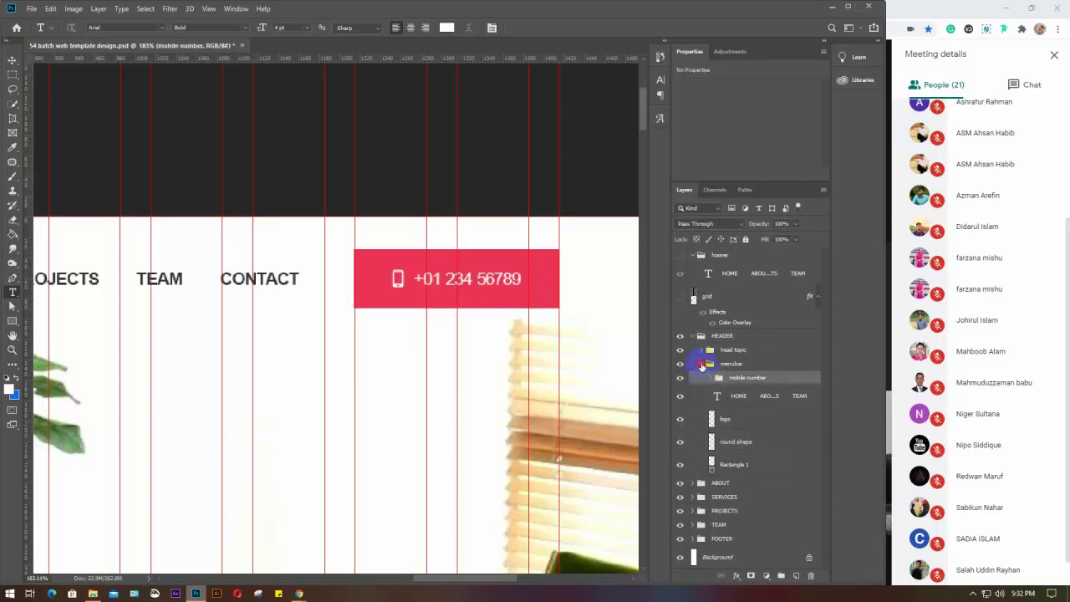
click(701, 365)
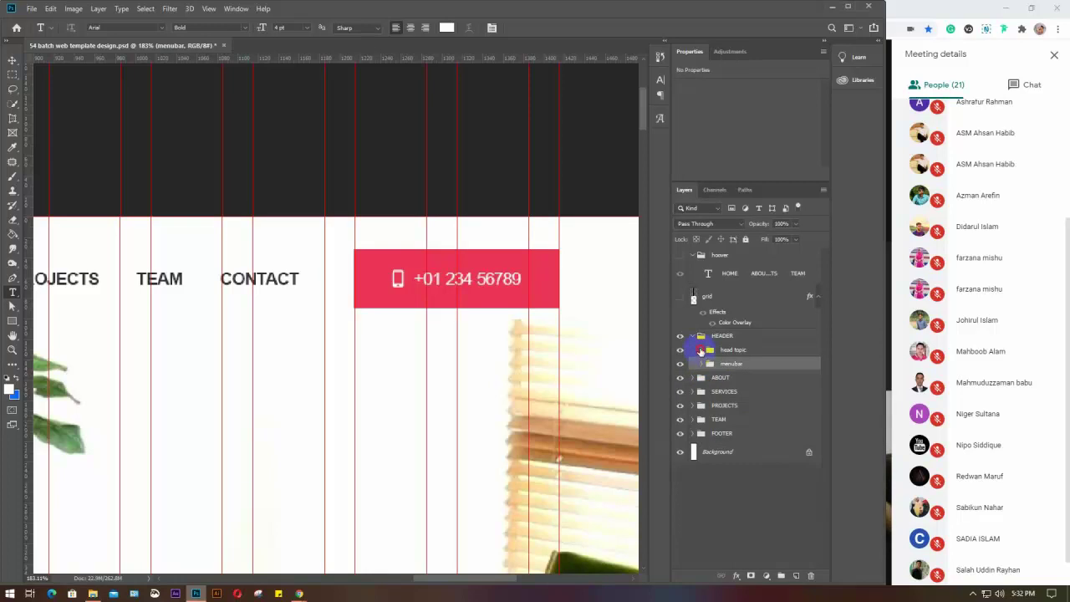
Step: Check the contents of HEADER, head topic and menubar by toggling their visibility, leaving them visible and collapsed
click(701, 350)
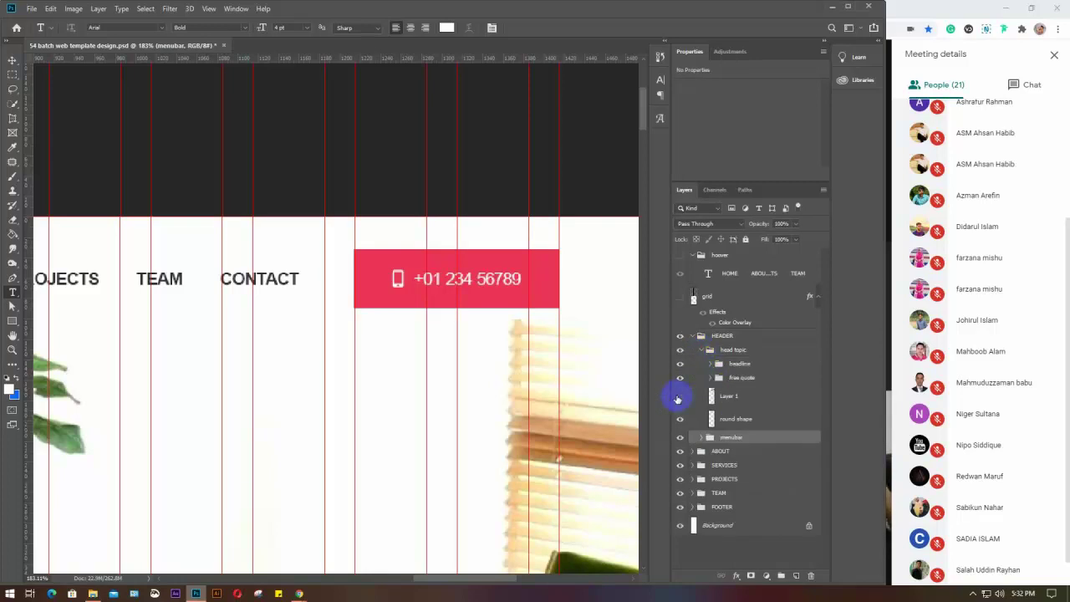
click(677, 399)
click(678, 399)
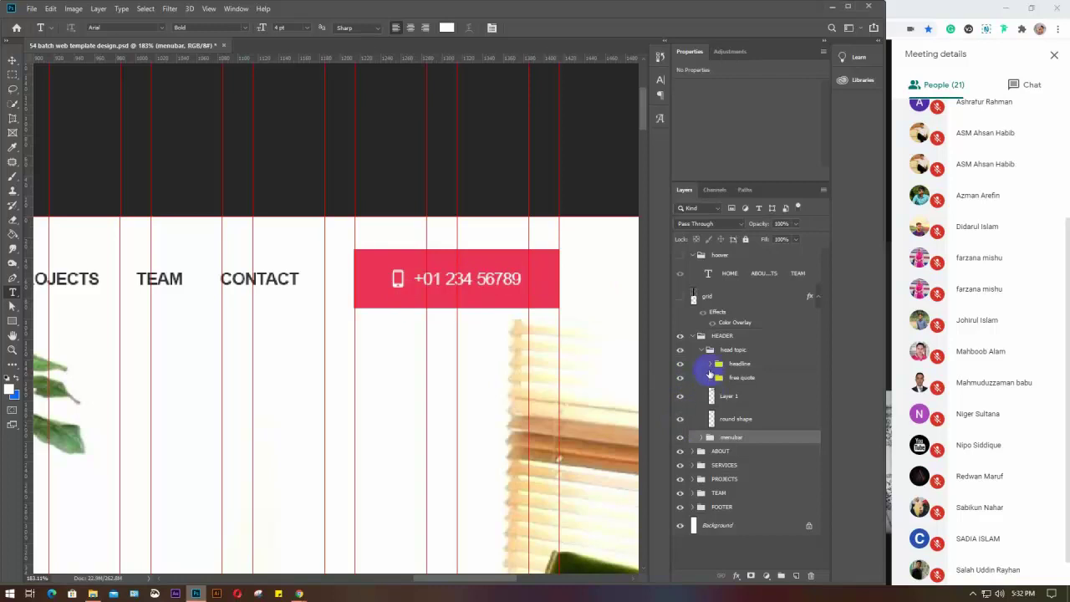
click(679, 336)
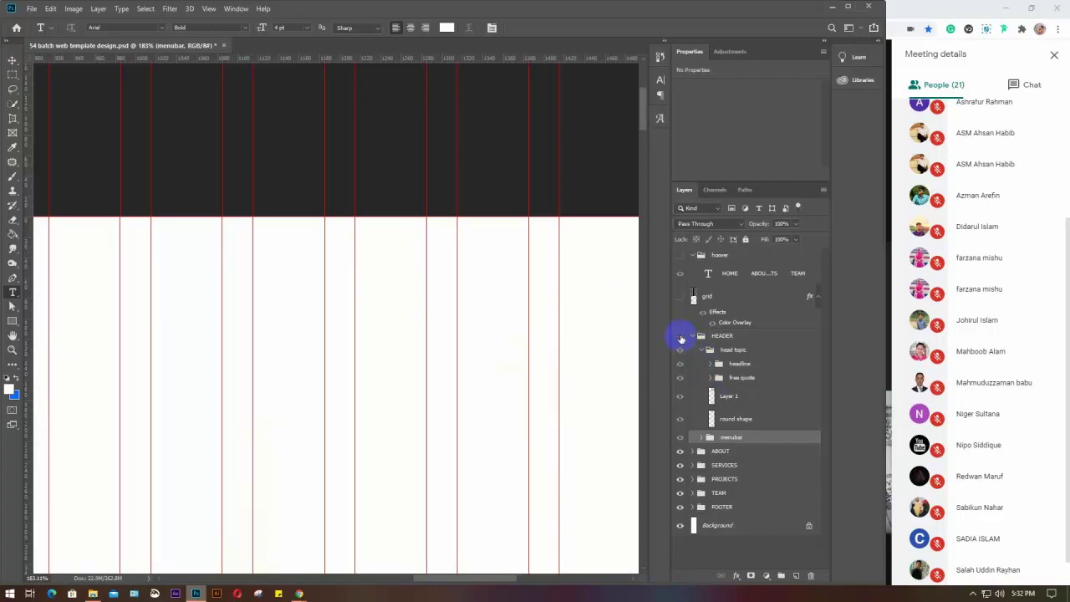
click(680, 336)
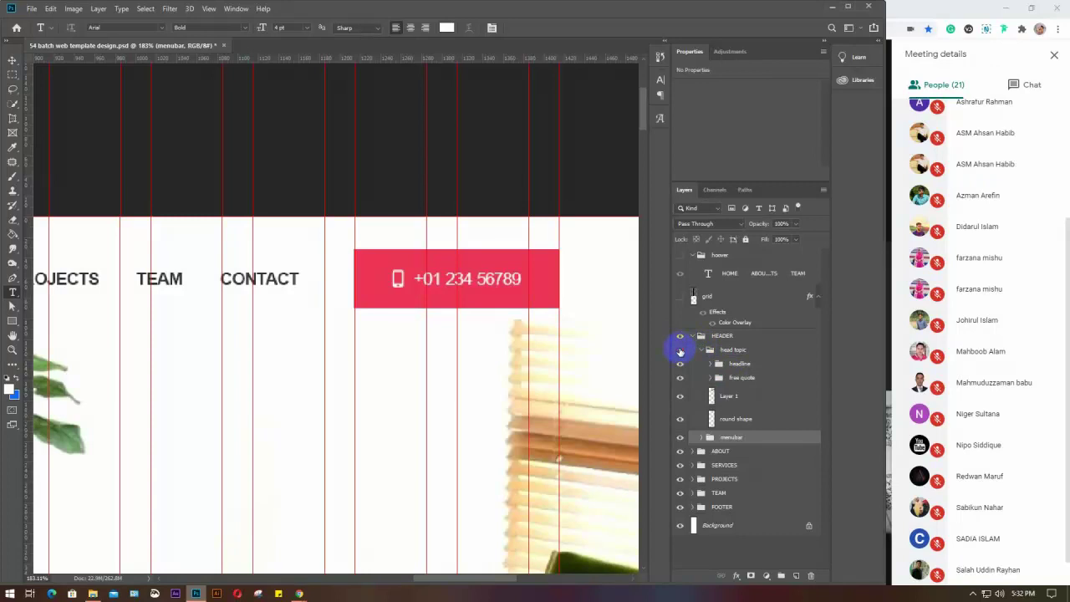
click(680, 350)
click(680, 350)
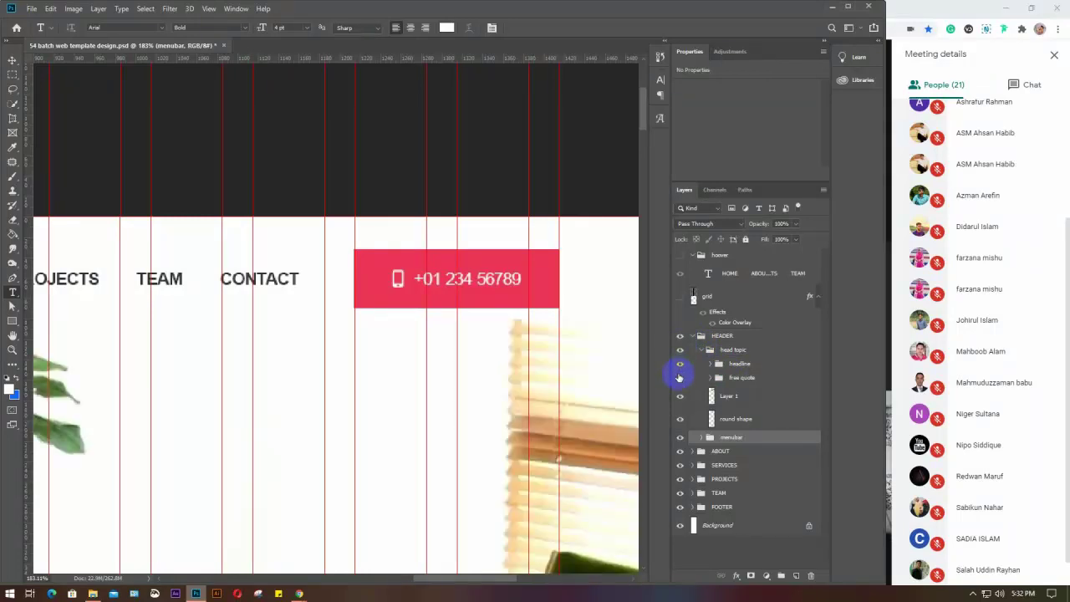
click(680, 378)
click(678, 438)
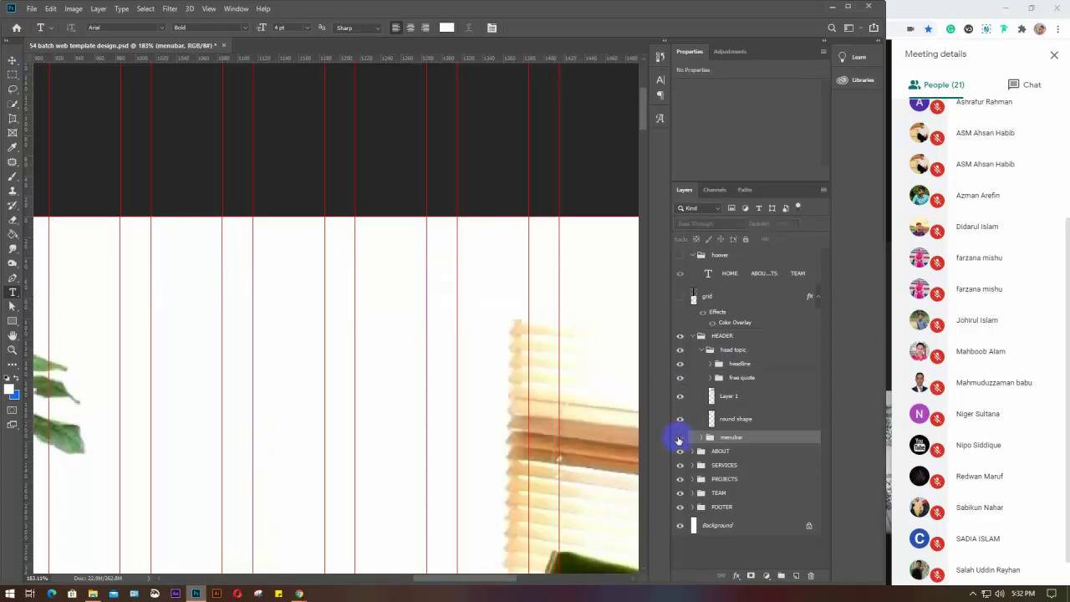
click(679, 438)
click(701, 350)
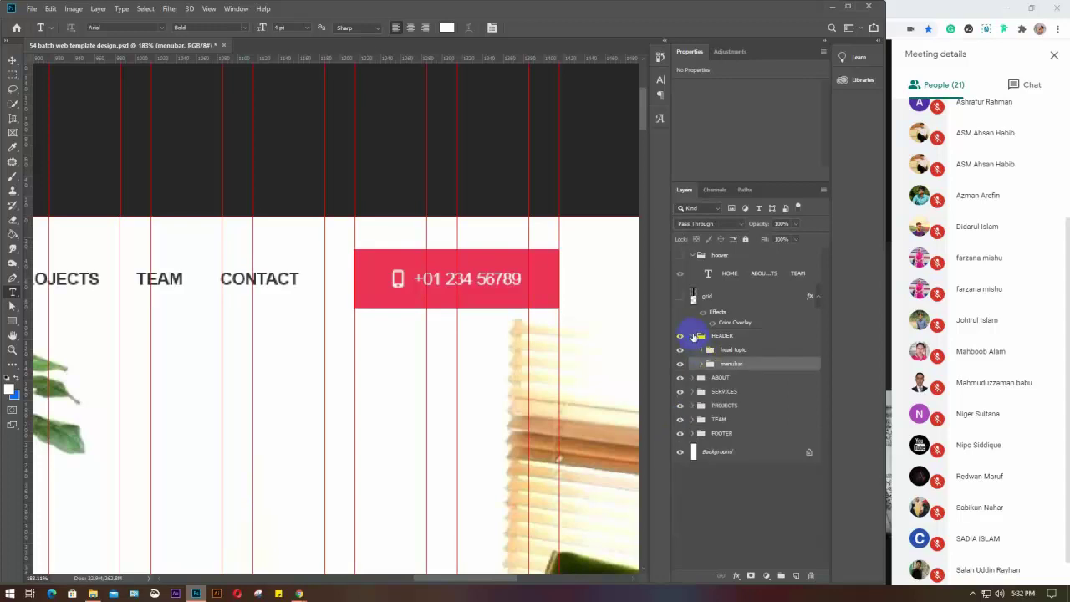
click(693, 335)
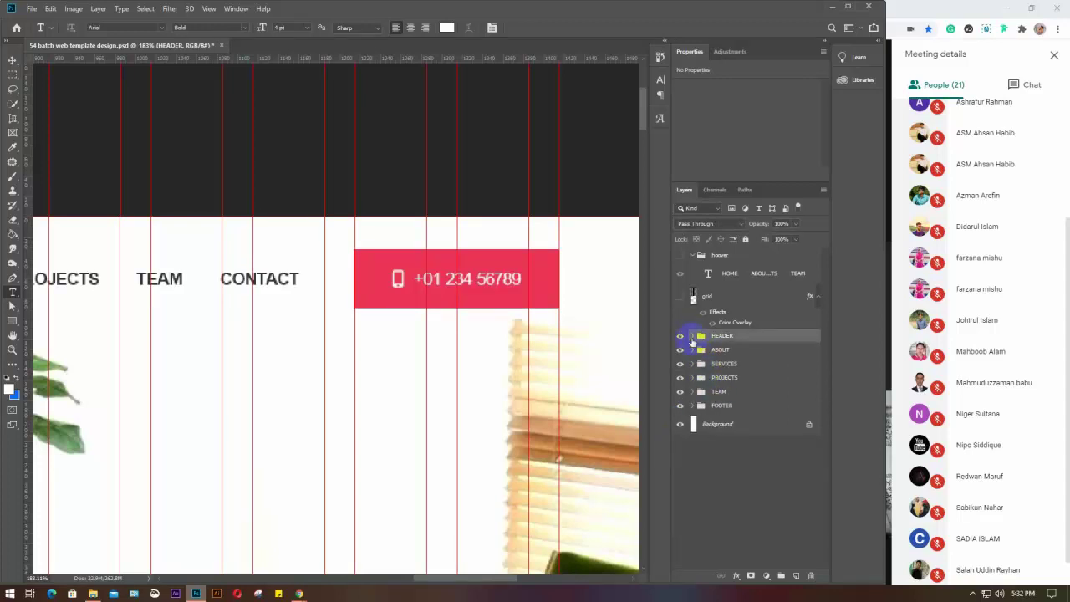
Step: Identify the layers inside the menubar group by hiding and showing the navigation text and the mobile number group
click(691, 336)
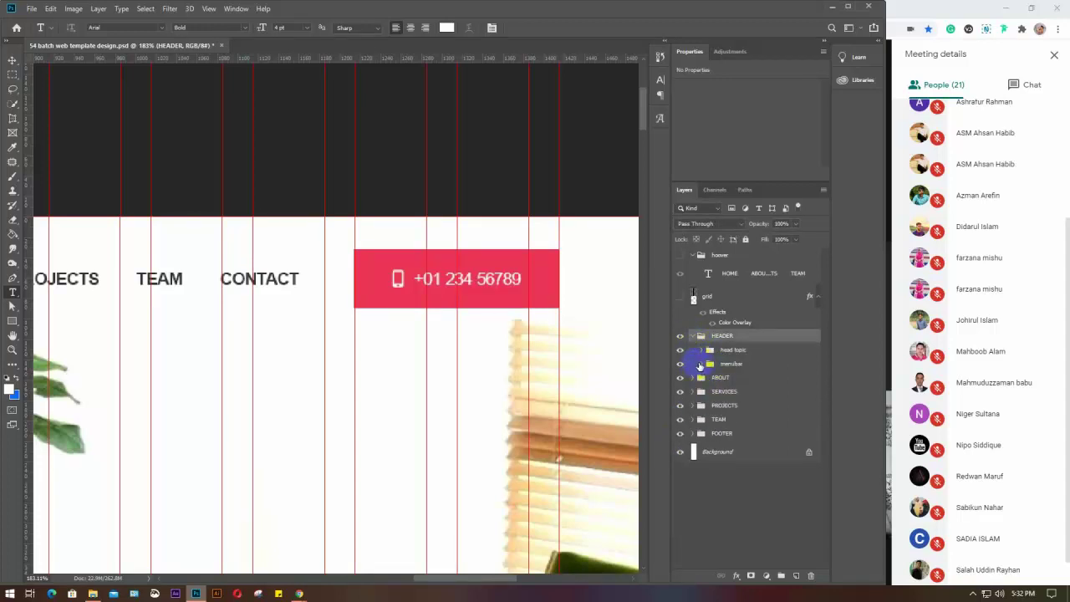
click(701, 364)
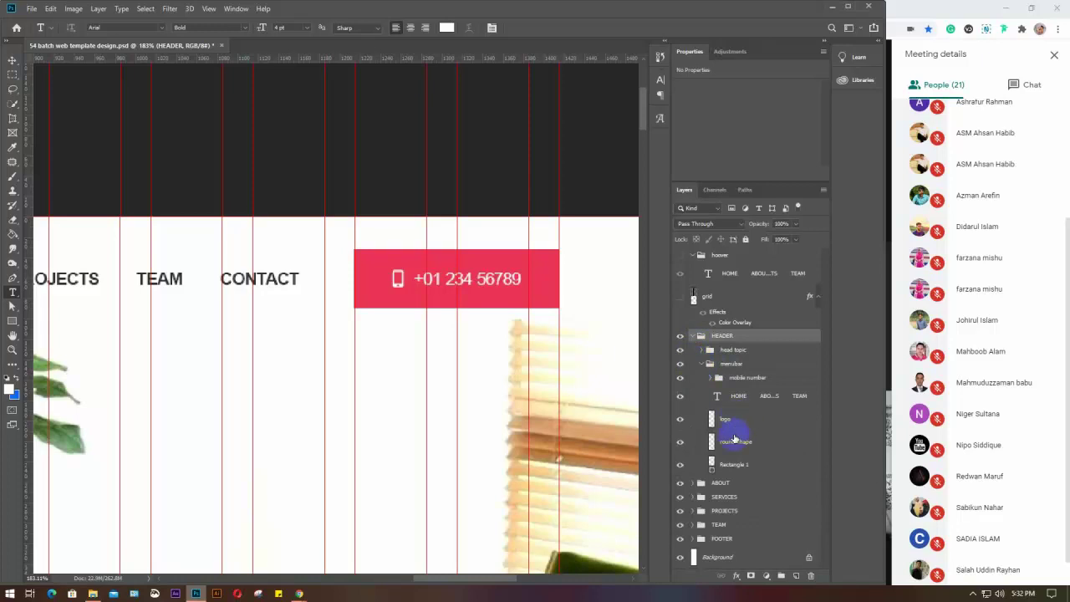
click(679, 466)
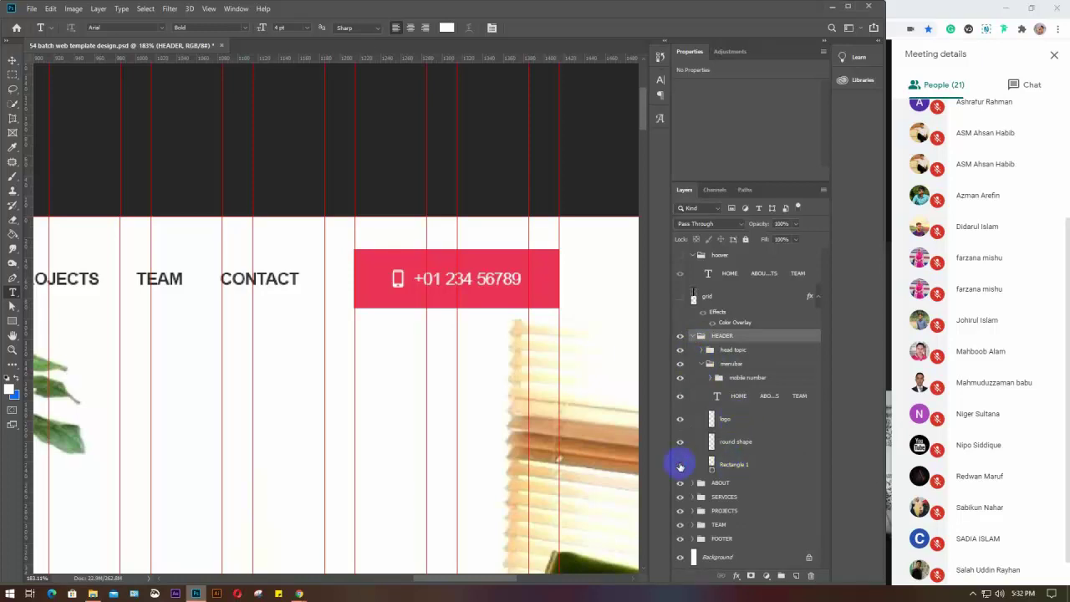
click(680, 395)
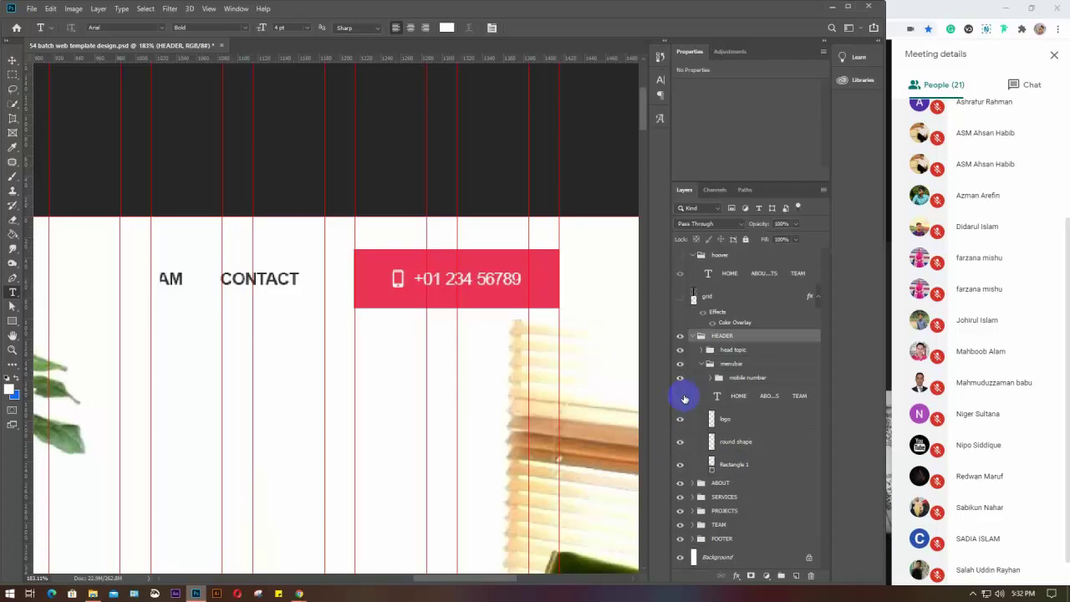
click(680, 396)
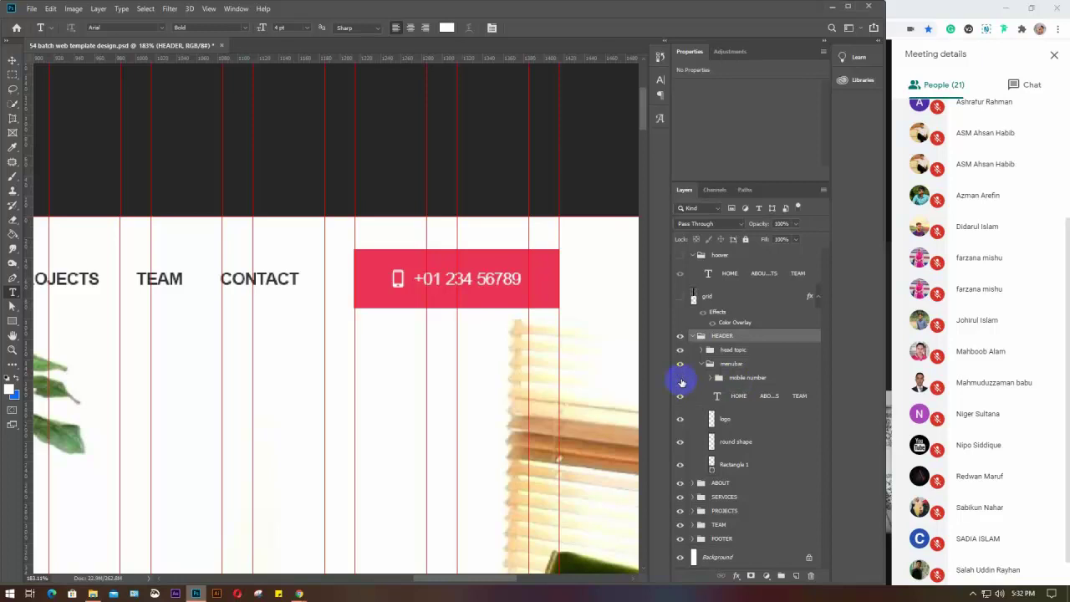
click(680, 380)
click(680, 380)
Step: Duplicate the mobile number group from menubar and move the copy into the hoover group above the navigation text
click(733, 378)
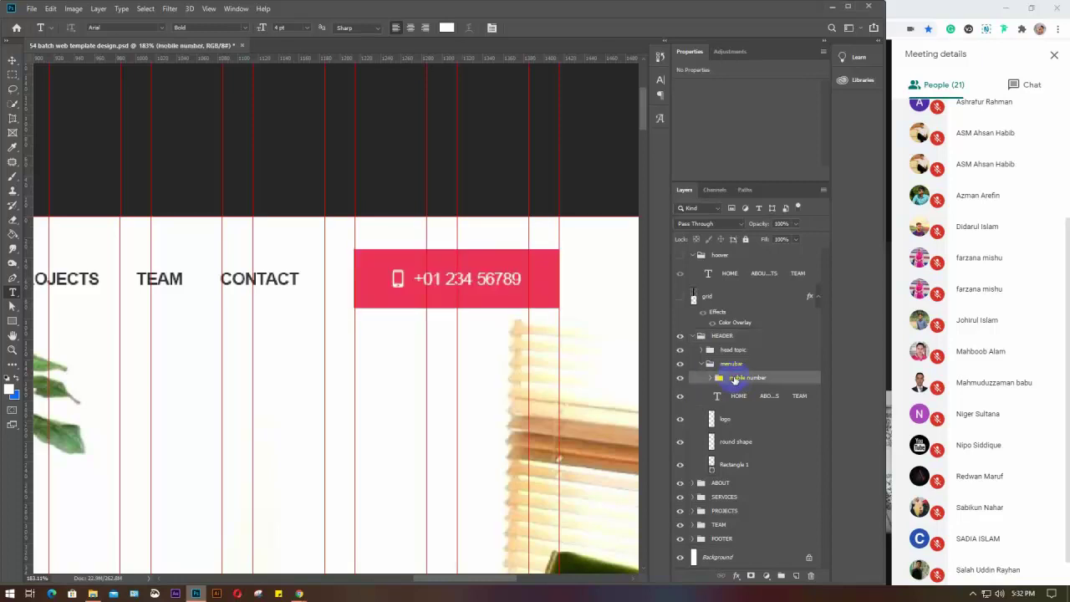
click(709, 378)
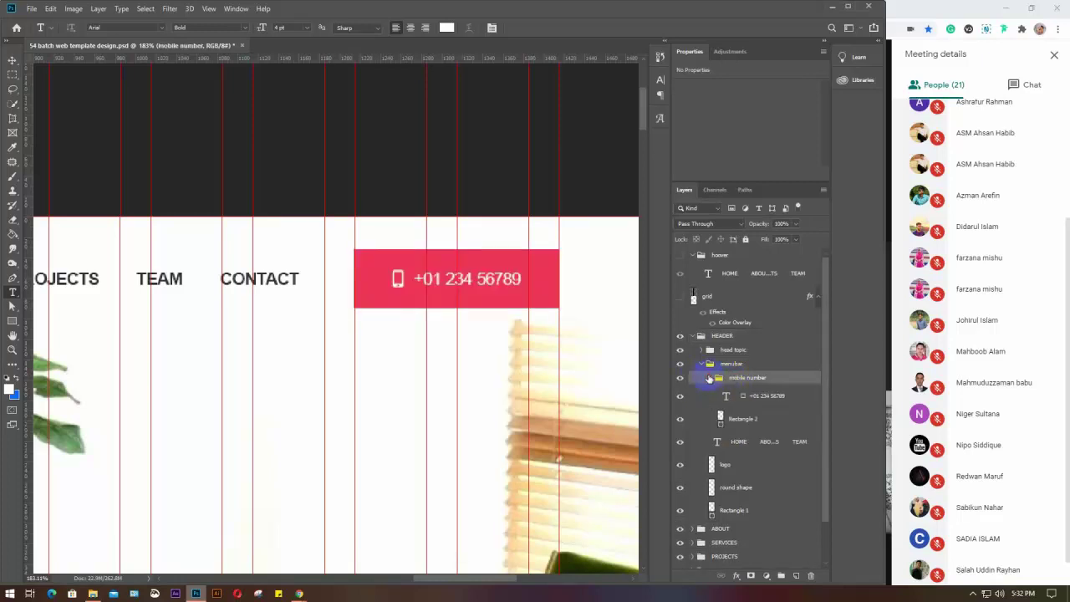
click(709, 379)
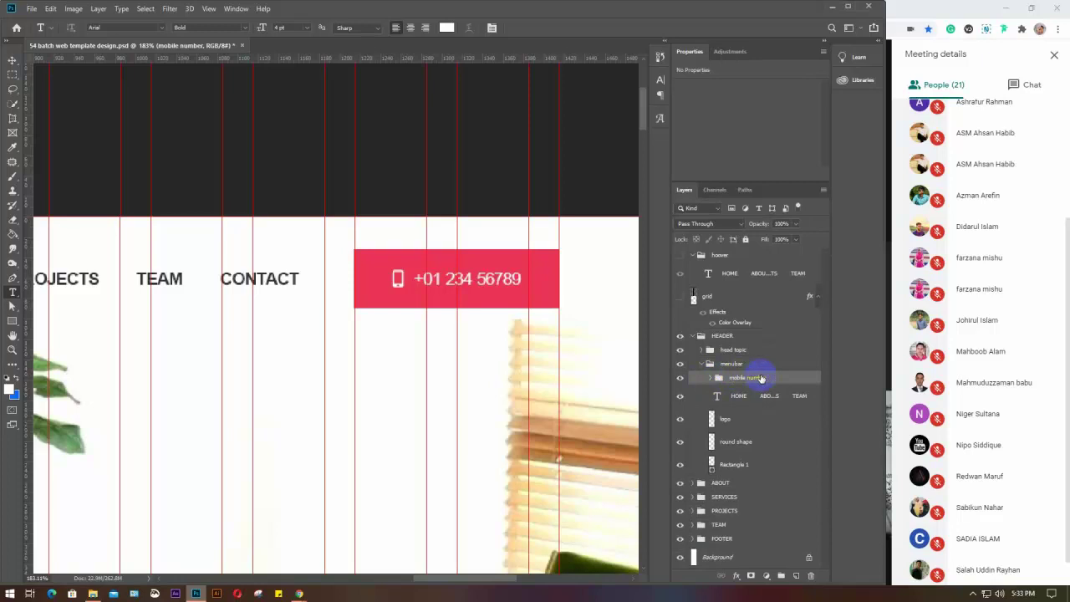
key(ctrl+j)
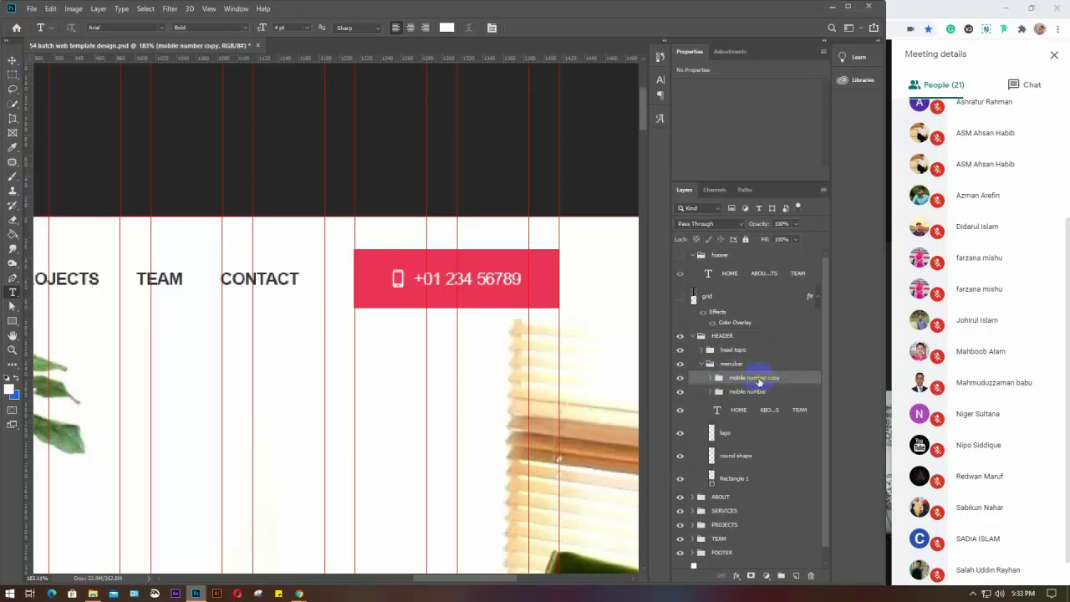
drag(746, 379, 737, 268)
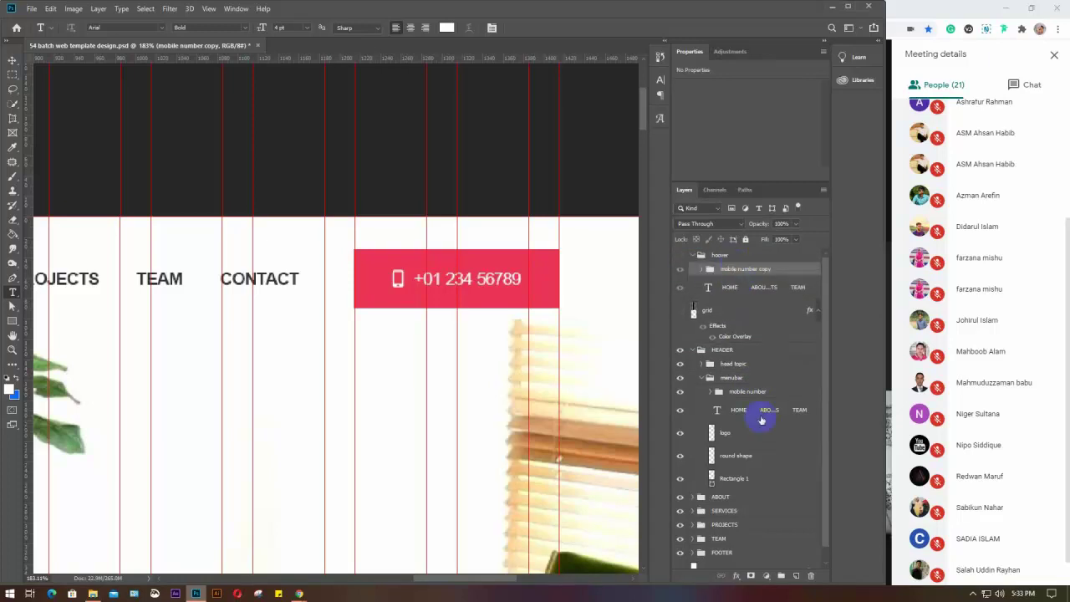
Step: Remove the fill from Rectangle 2 in menubar's mobile number group and give it a stroke in the recently used red
click(716, 392)
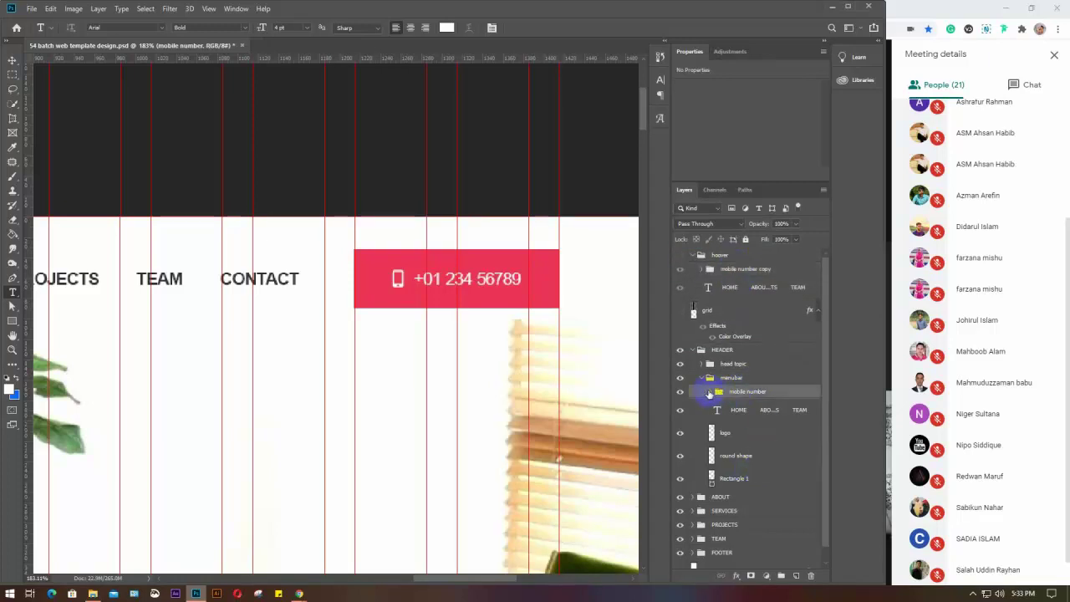
click(709, 392)
click(721, 433)
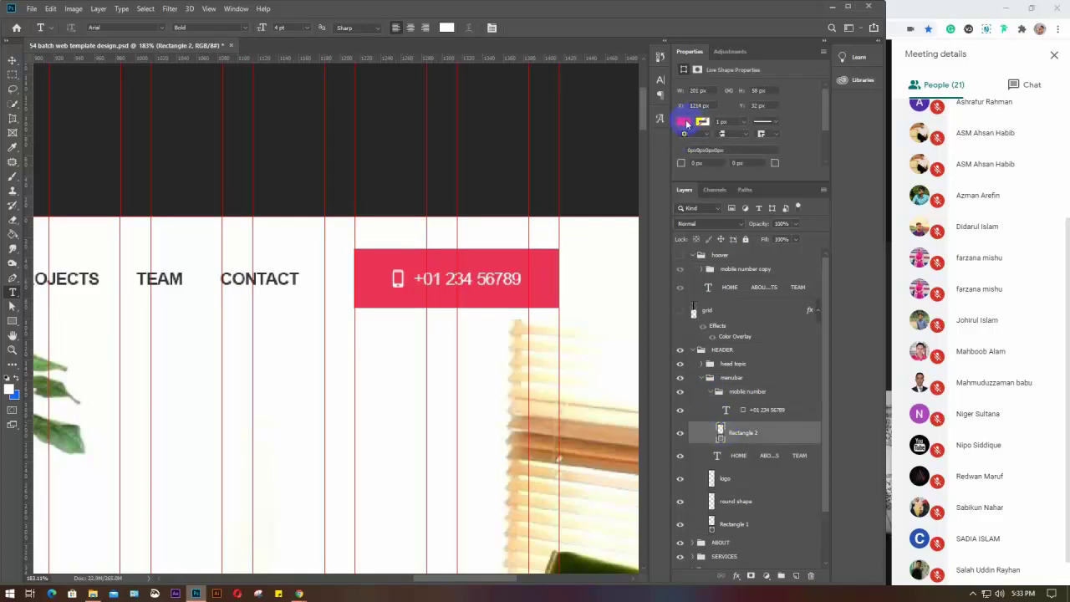
click(684, 121)
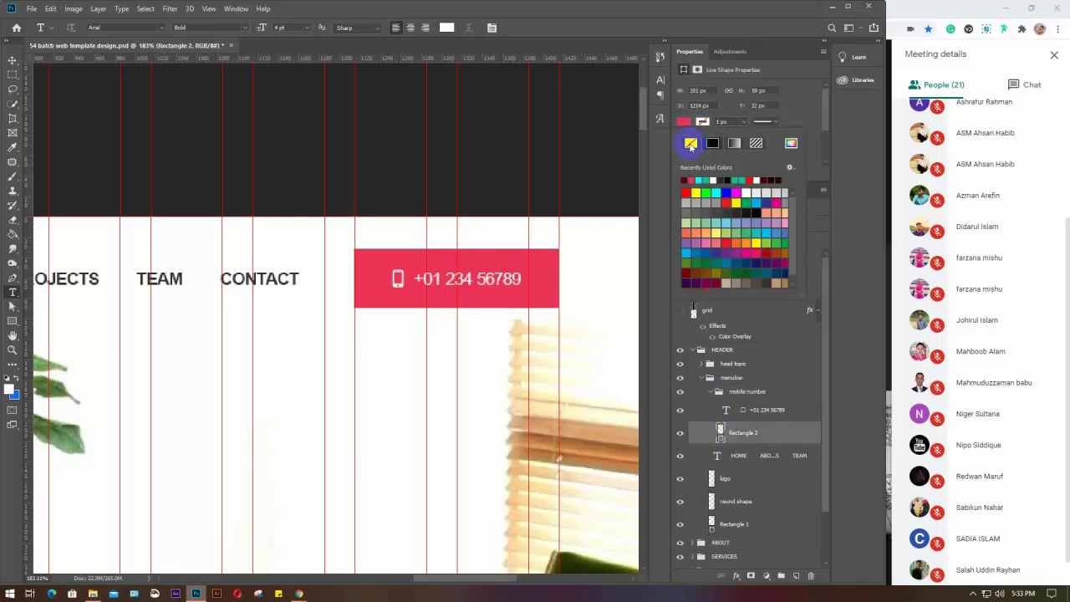
click(691, 143)
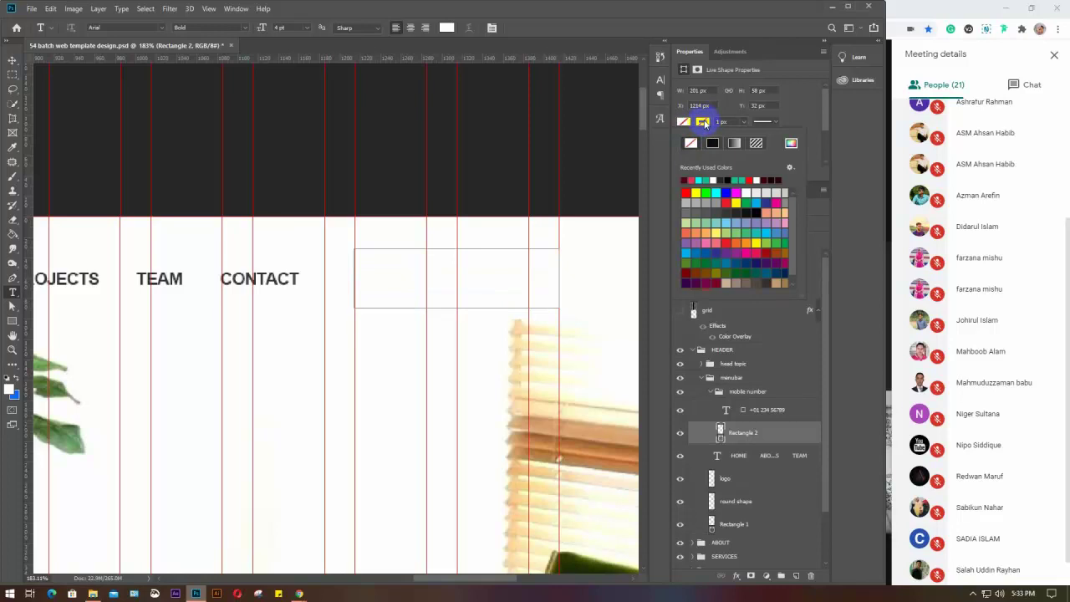
click(704, 123)
click(685, 179)
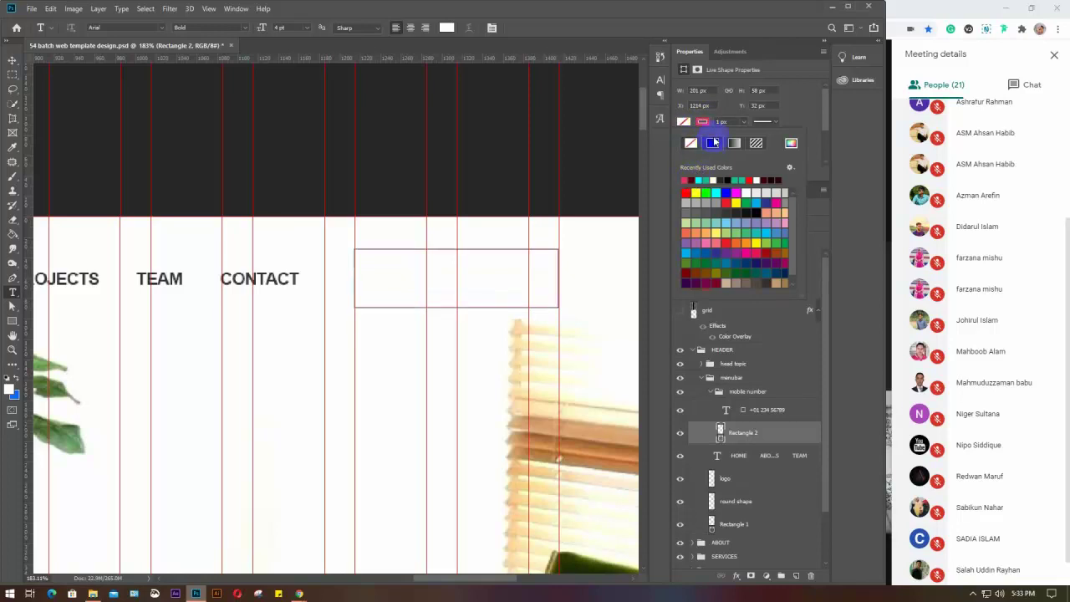
click(730, 121)
click(703, 122)
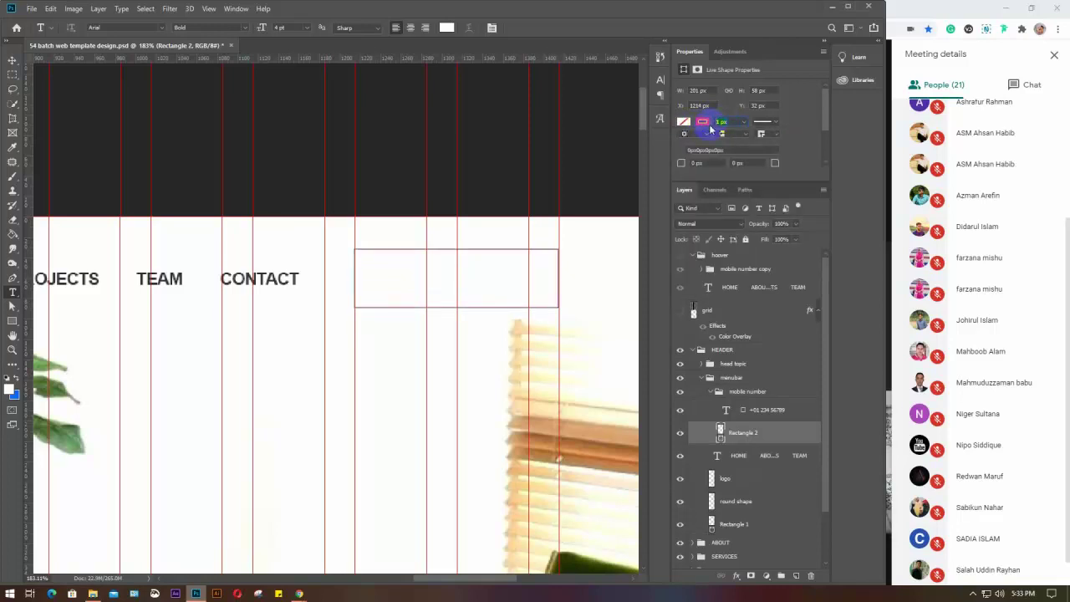
Step: Recolor the phone number text in the menu bar's mobile number group to dark red #b81e3a, then collapse the group
click(736, 410)
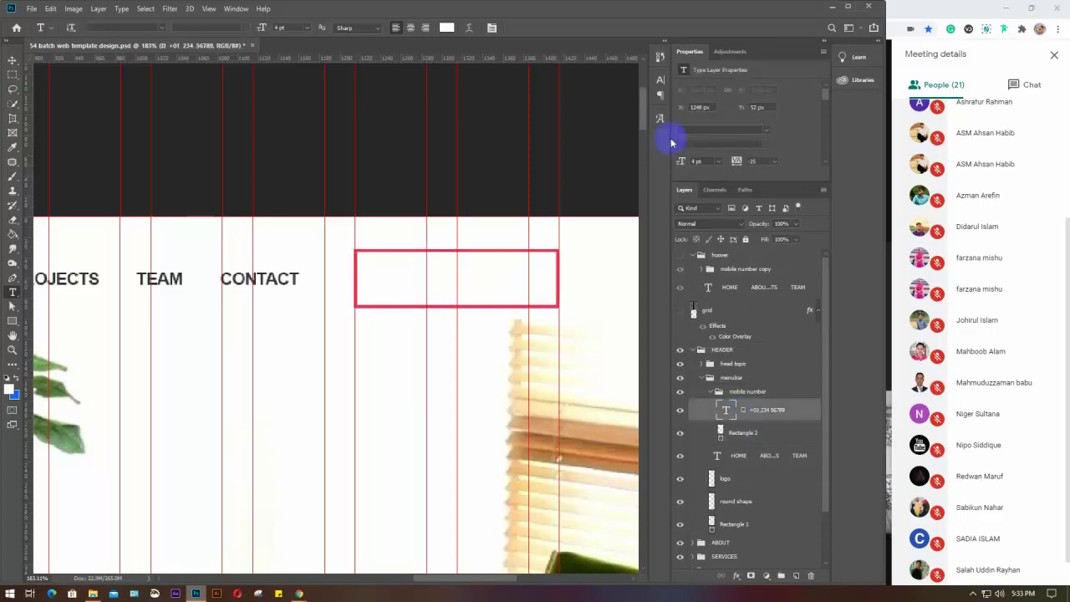
click(658, 80)
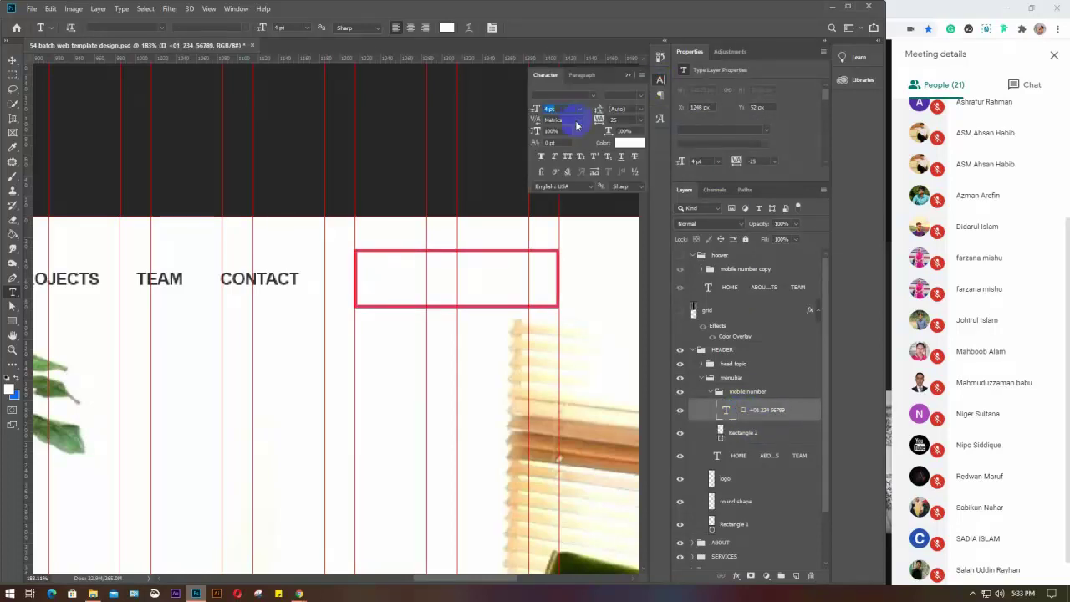
click(628, 141)
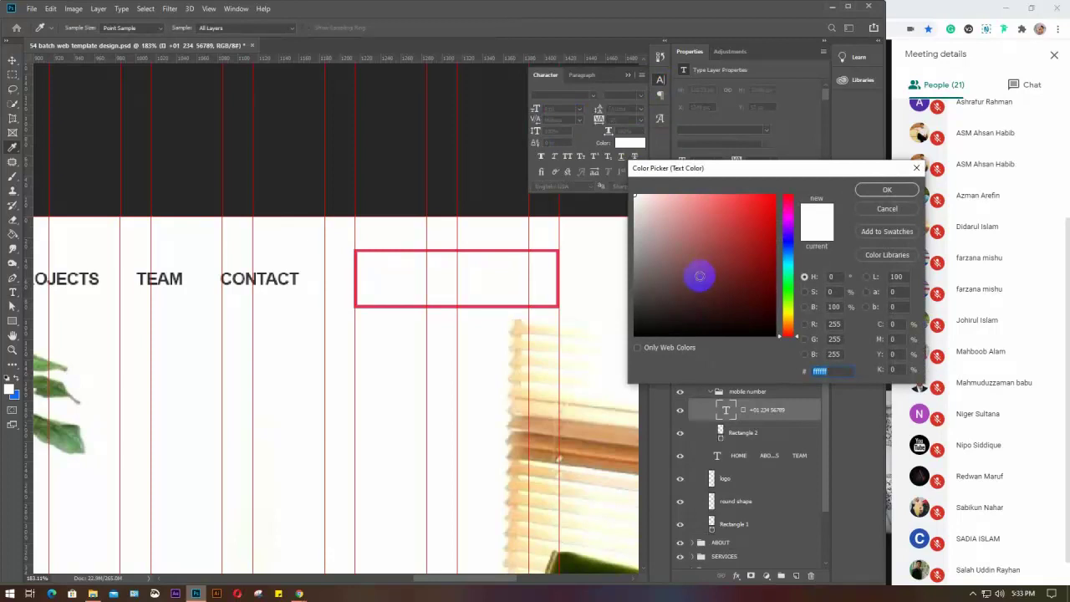
click(695, 267)
drag(695, 267, 777, 182)
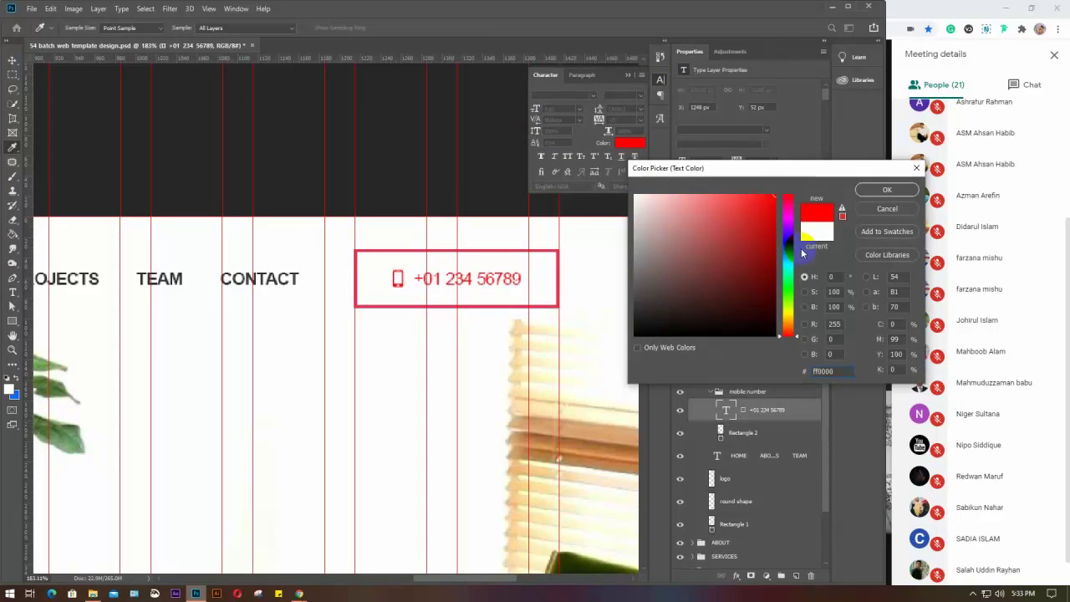
click(558, 270)
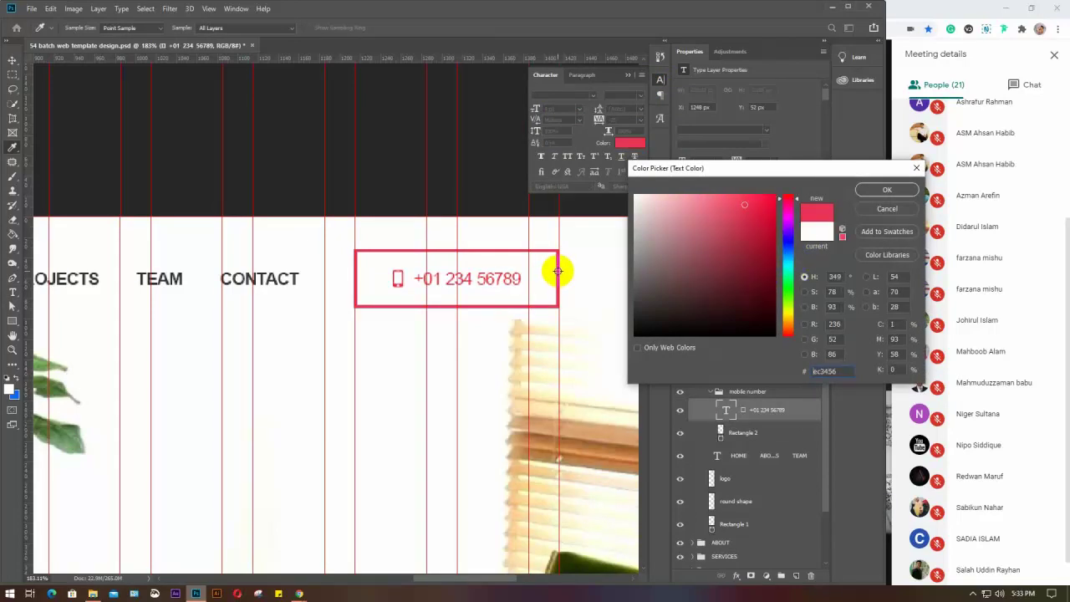
click(769, 253)
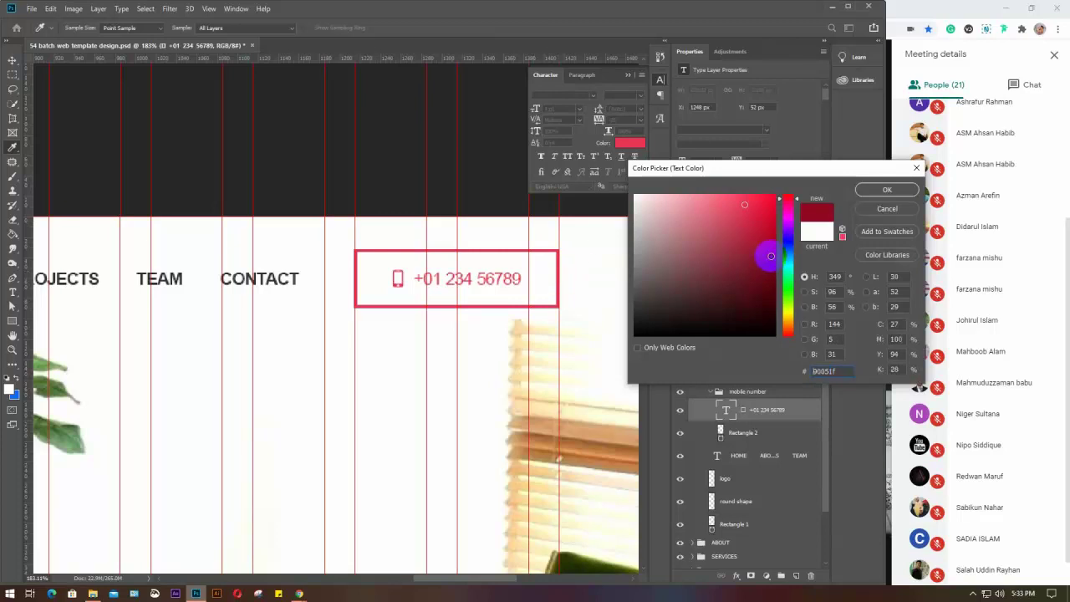
mouse_move(770, 250)
mouse_down()
mouse_move(765, 221)
mouse_move(737, 233)
mouse_move(753, 233)
mouse_up()
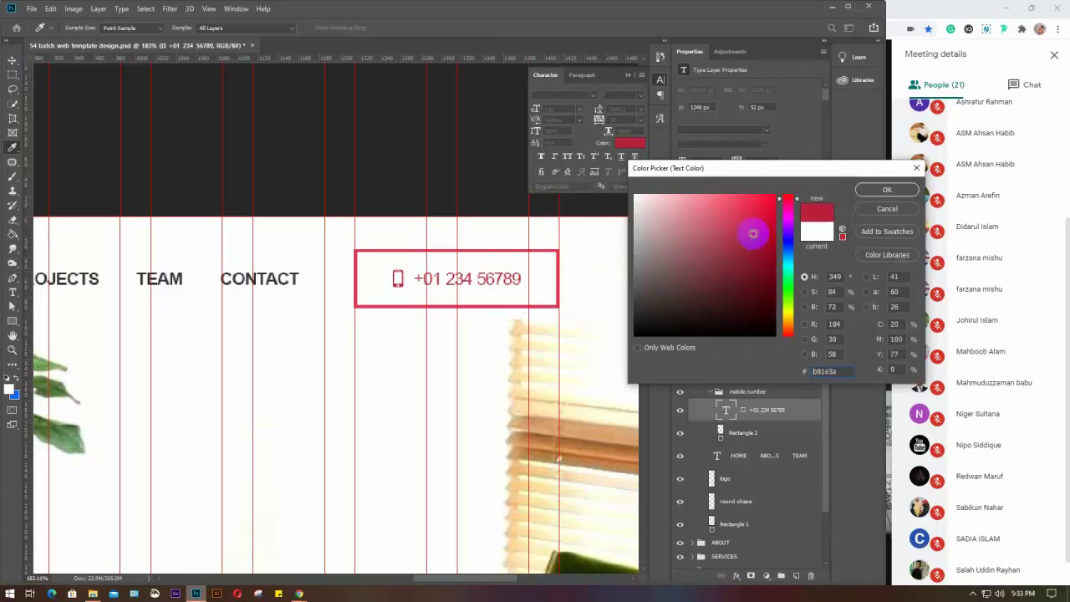
click(865, 191)
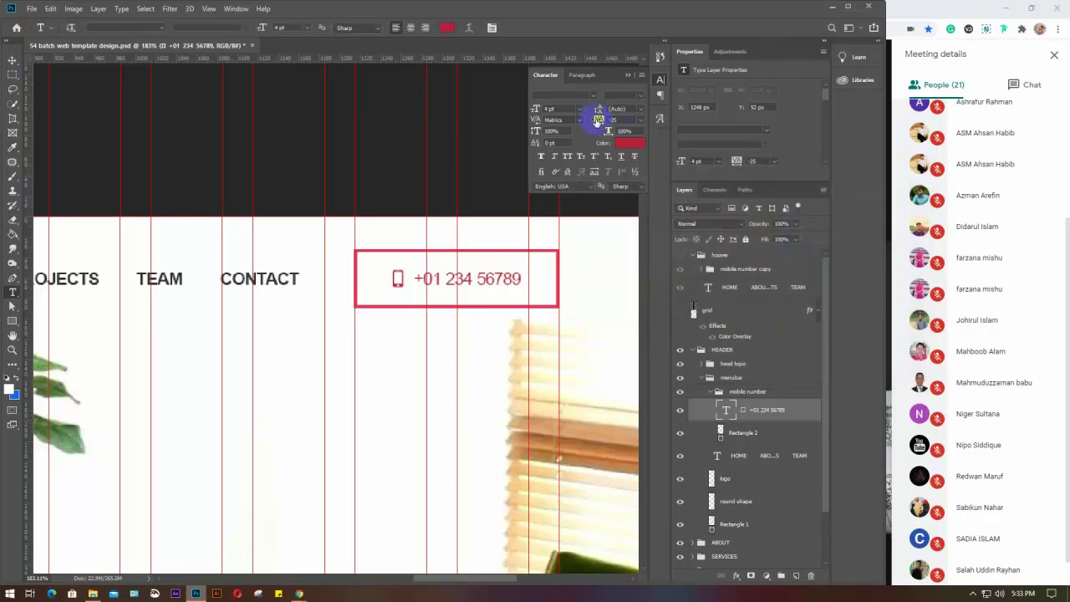
click(640, 142)
click(627, 76)
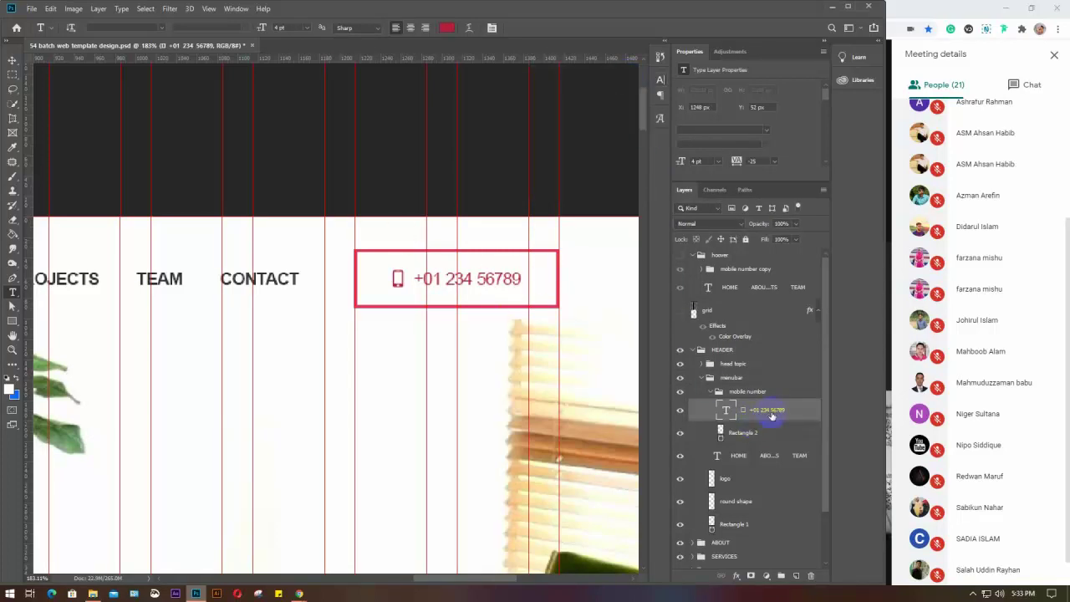
click(713, 393)
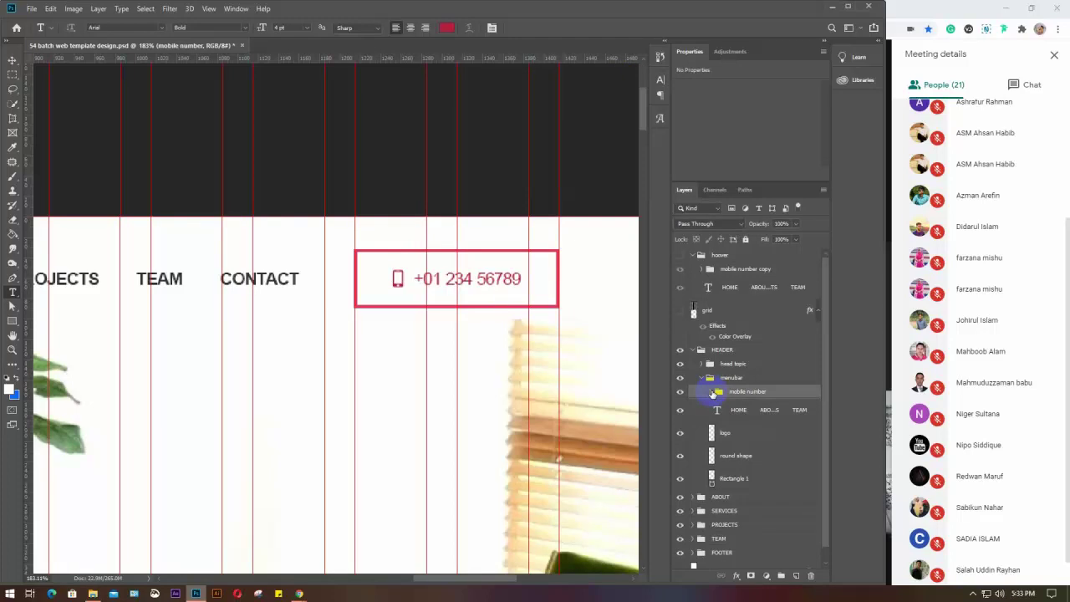
Step: Inspect the rectangle's fill and the text's character settings in the mobile number copy inside the hoover group
click(703, 269)
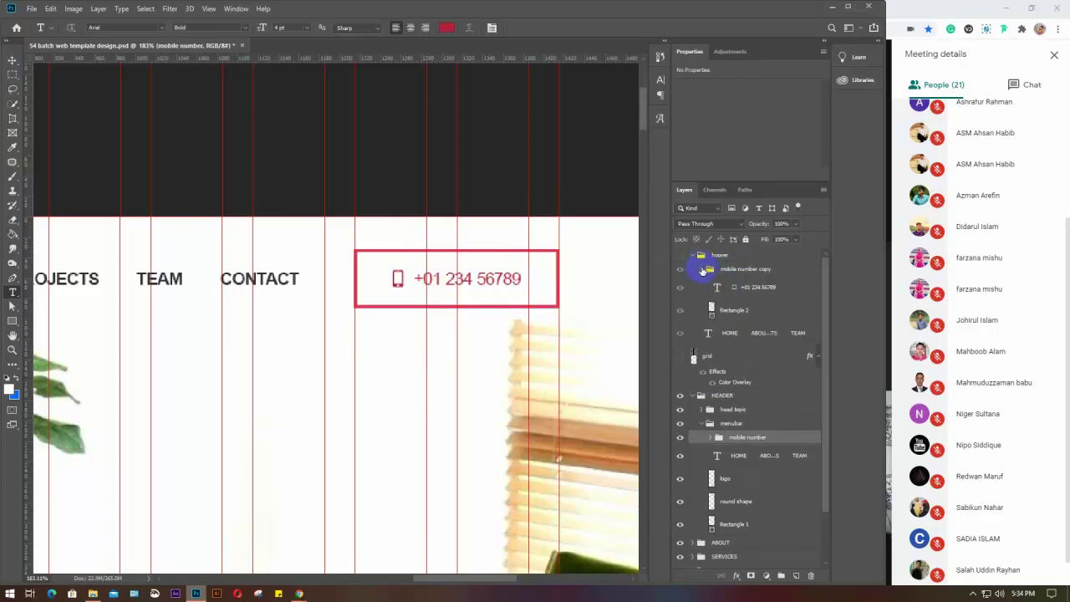
click(733, 311)
click(683, 123)
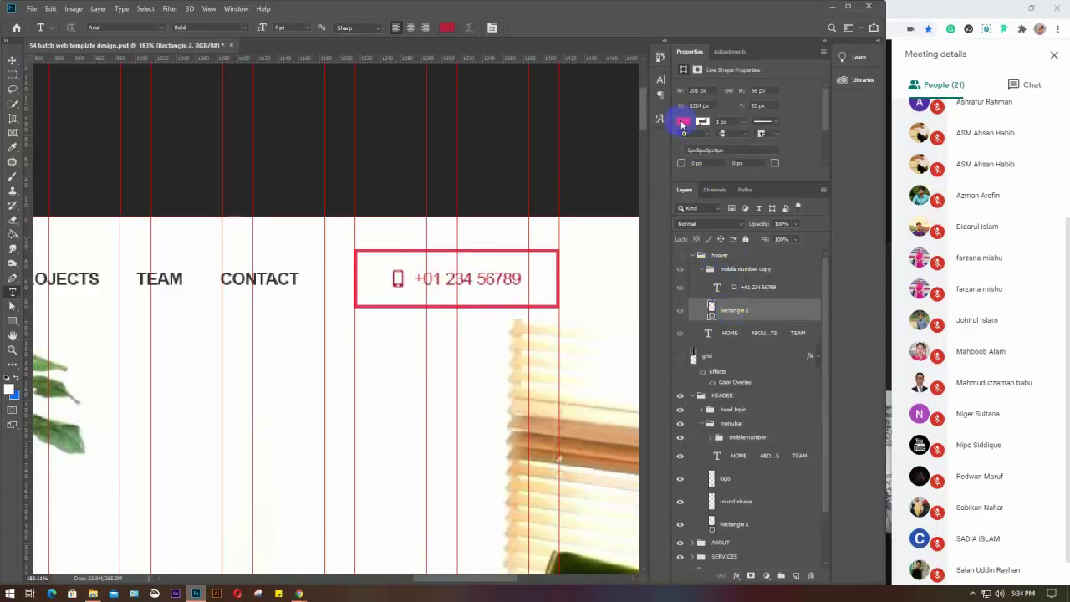
click(683, 123)
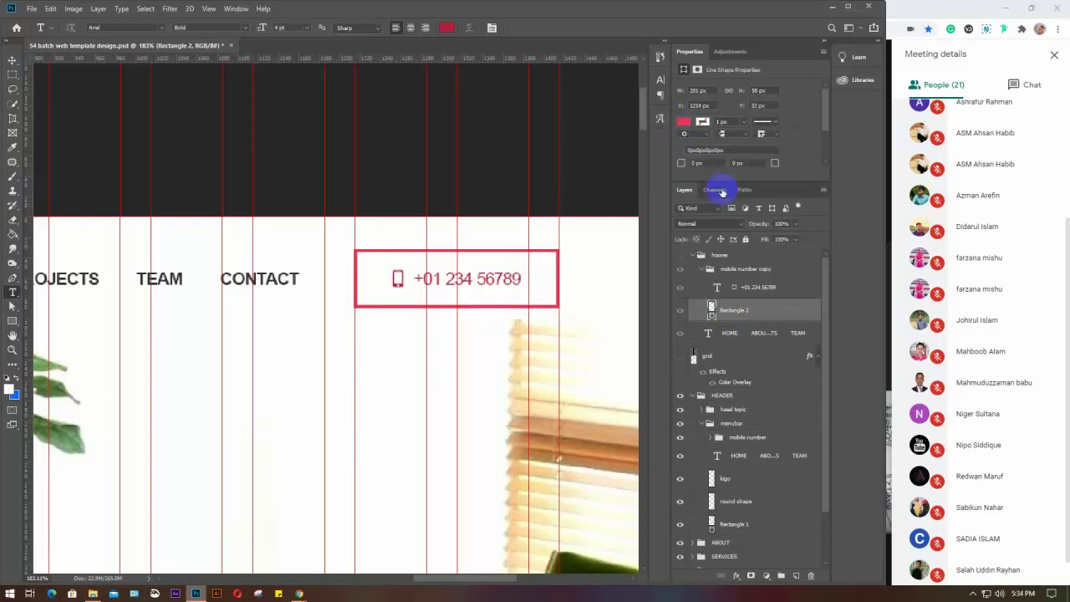
click(744, 286)
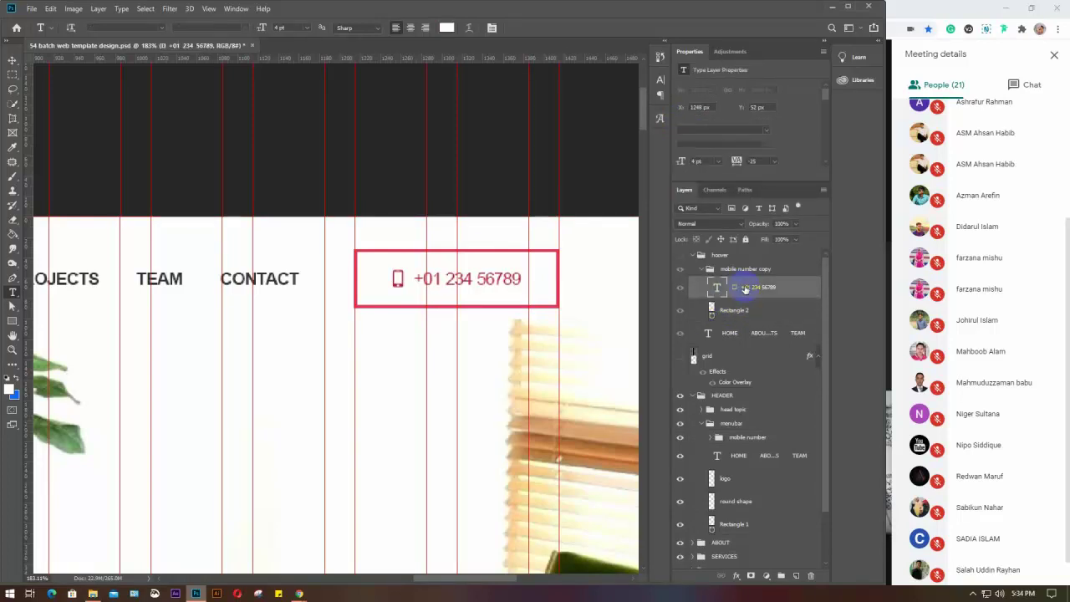
click(659, 82)
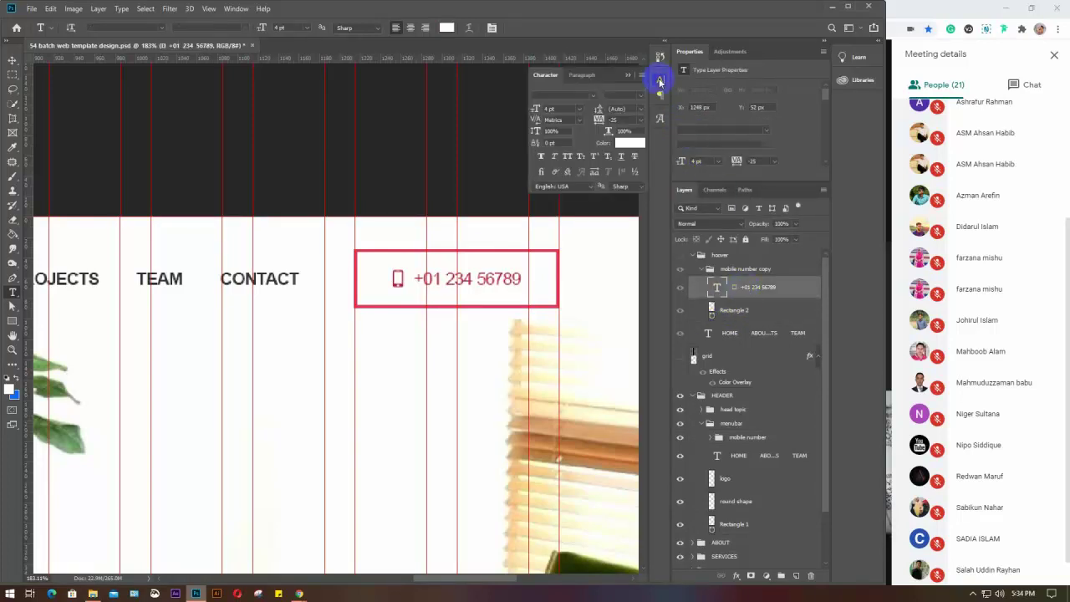
click(662, 80)
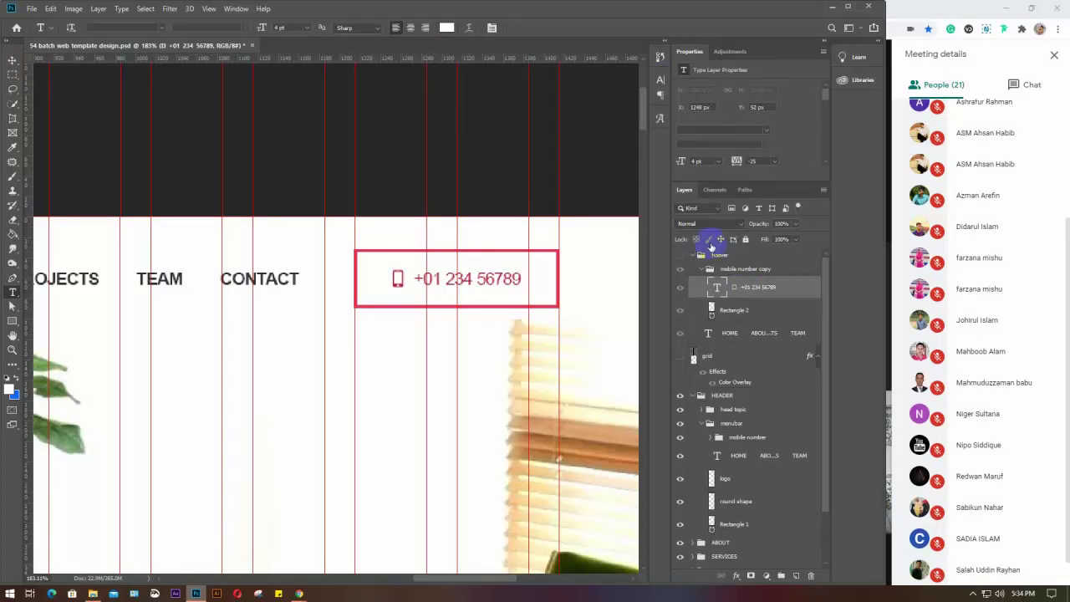
Step: Toggle the hoover group's visibility to compare the phone button's normal and hover states, leaving the group hidden
click(680, 257)
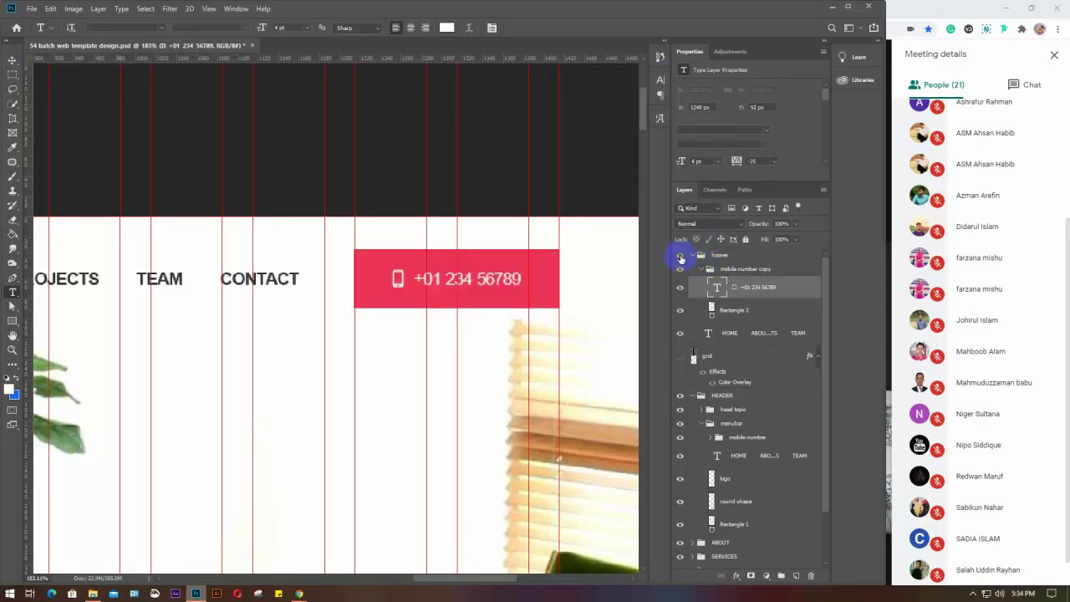
click(679, 257)
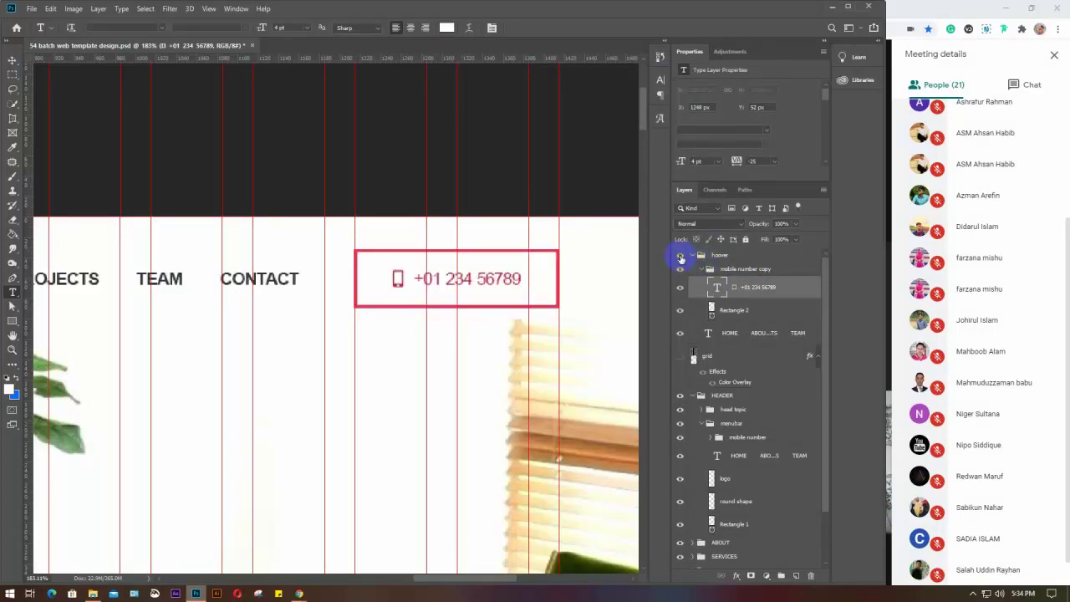
click(679, 257)
click(679, 256)
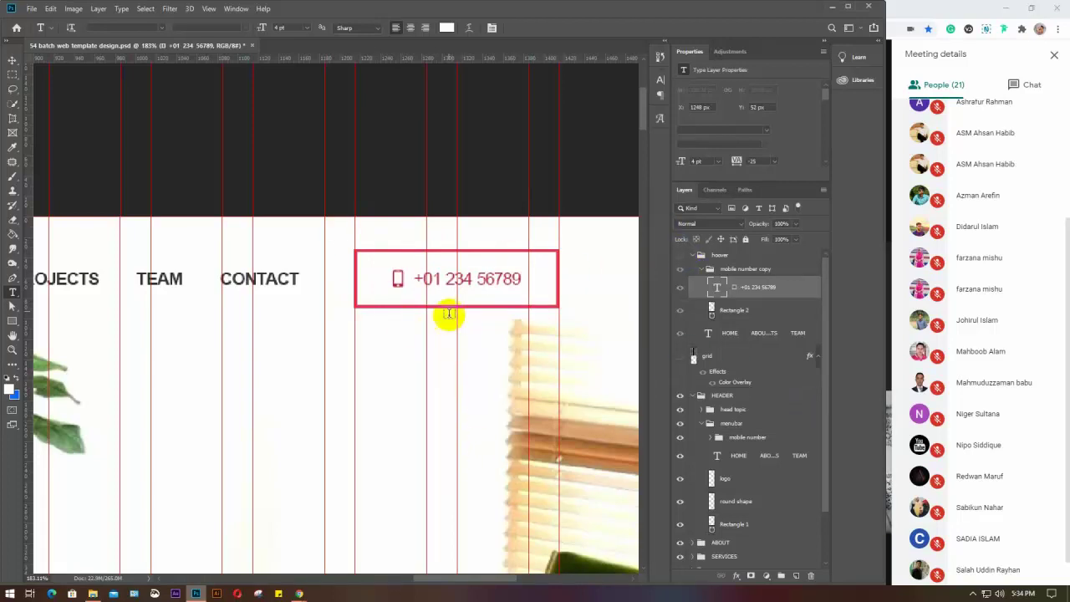
click(690, 259)
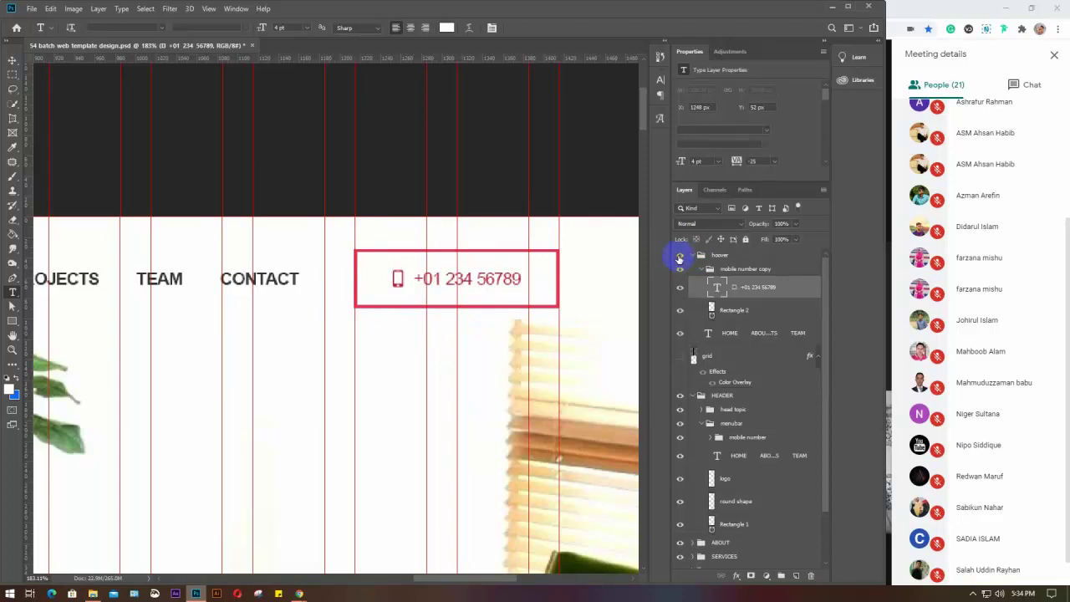
click(679, 258)
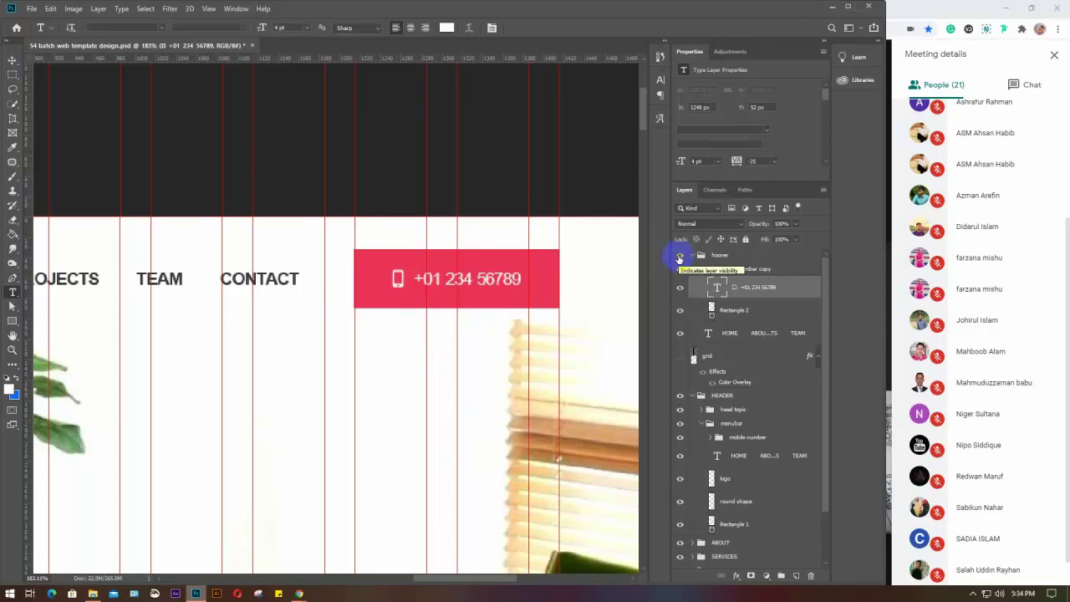
click(679, 258)
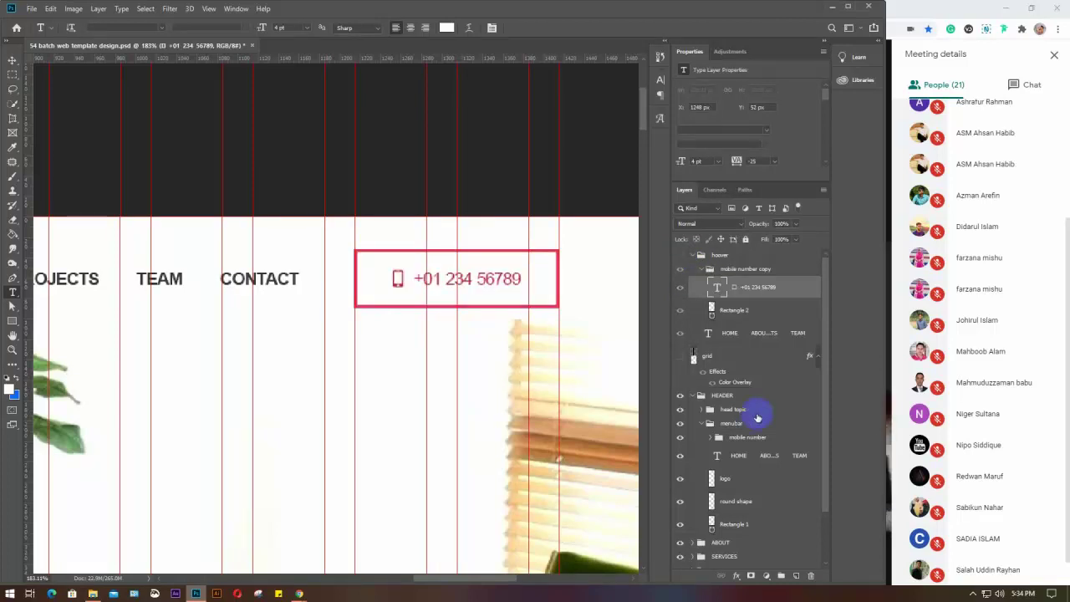
Step: Set the stroke of Rectangle 2 in the menu bar's mobile number group to 1.5 px and collapse the HEADER group
scroll(748, 459, down, 1)
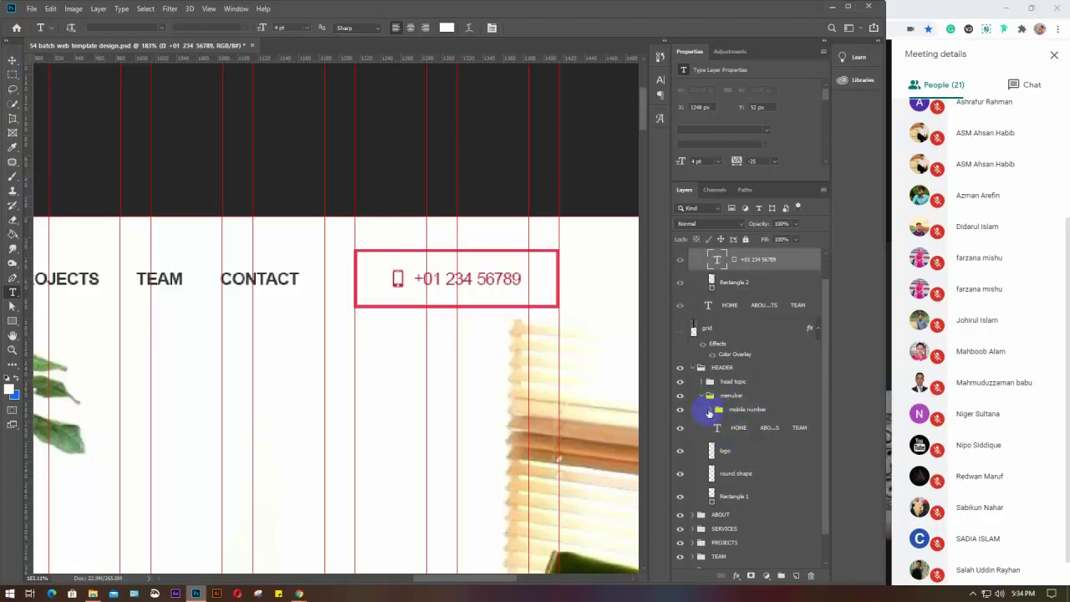
click(709, 410)
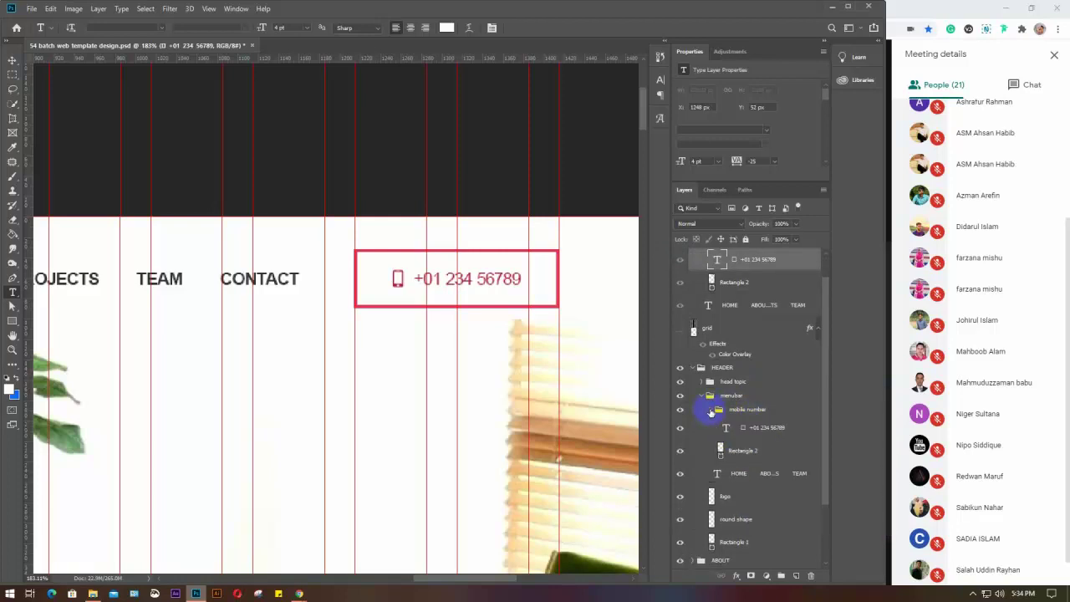
click(753, 450)
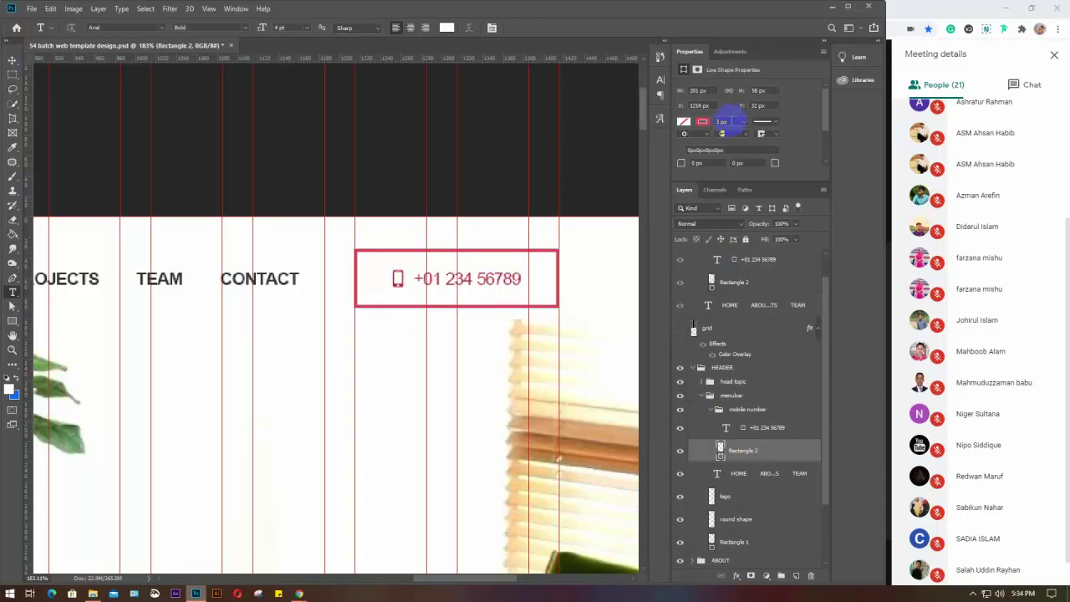
text(1)
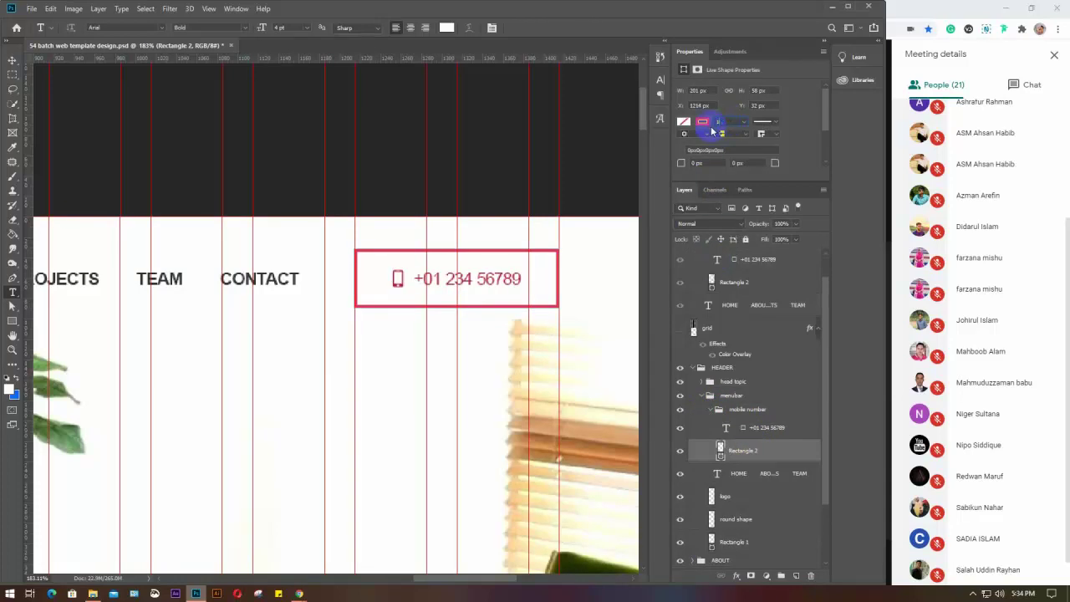
text(.5)
key(Return)
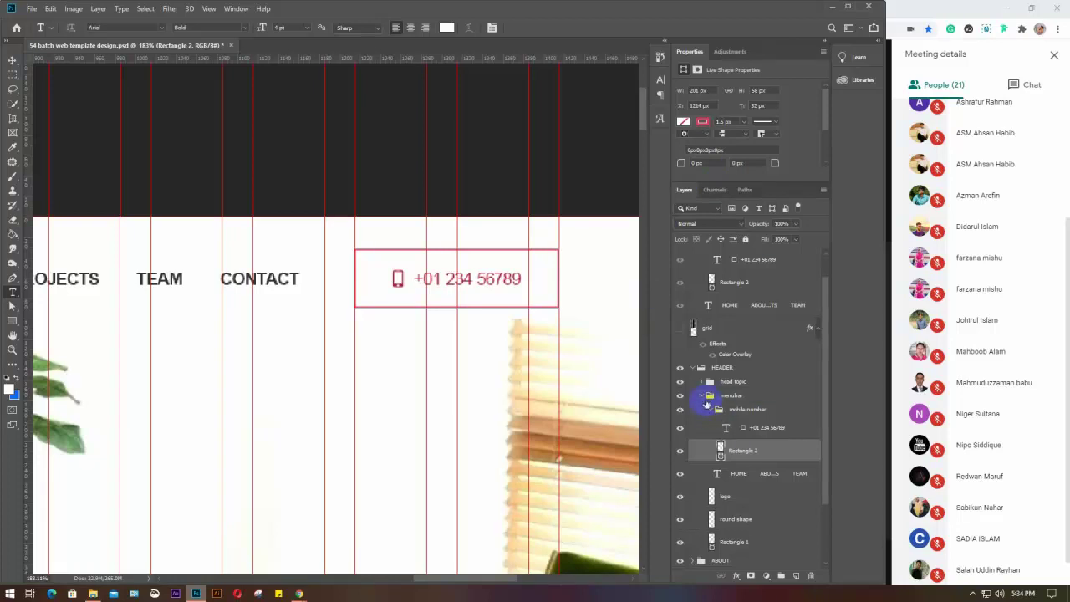
click(710, 410)
click(703, 396)
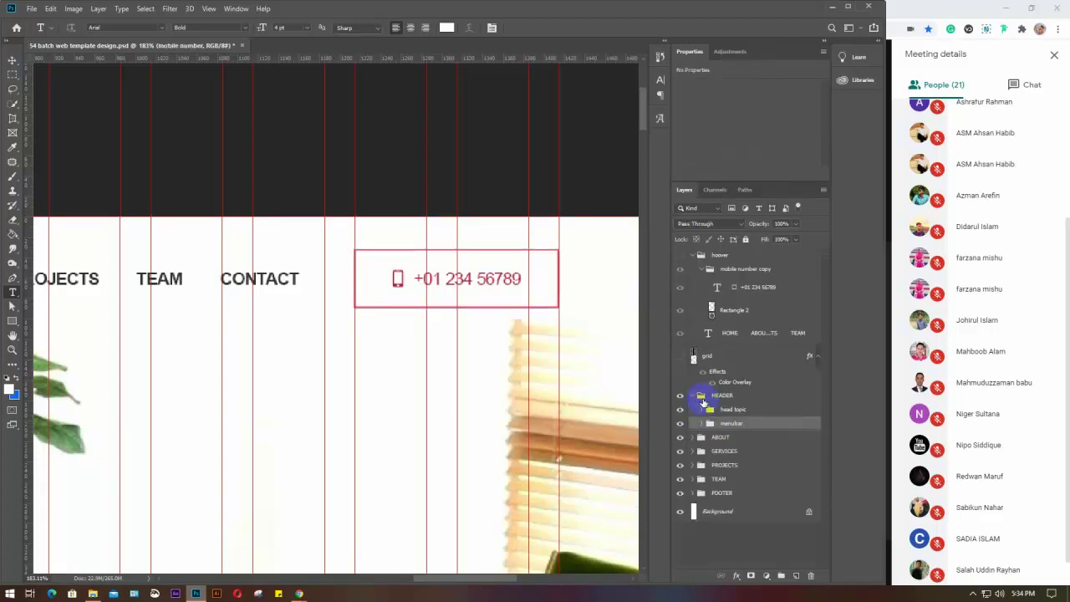
click(691, 398)
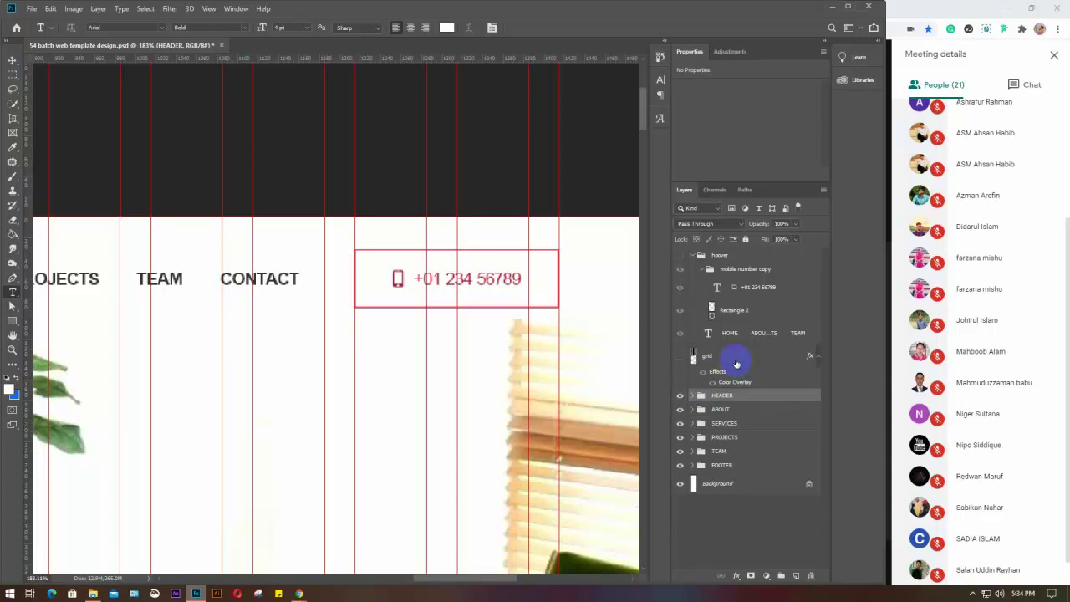
Step: Review the page from the header down to the LEARN MORE button in the About Us section
scroll(473, 399, down, 6)
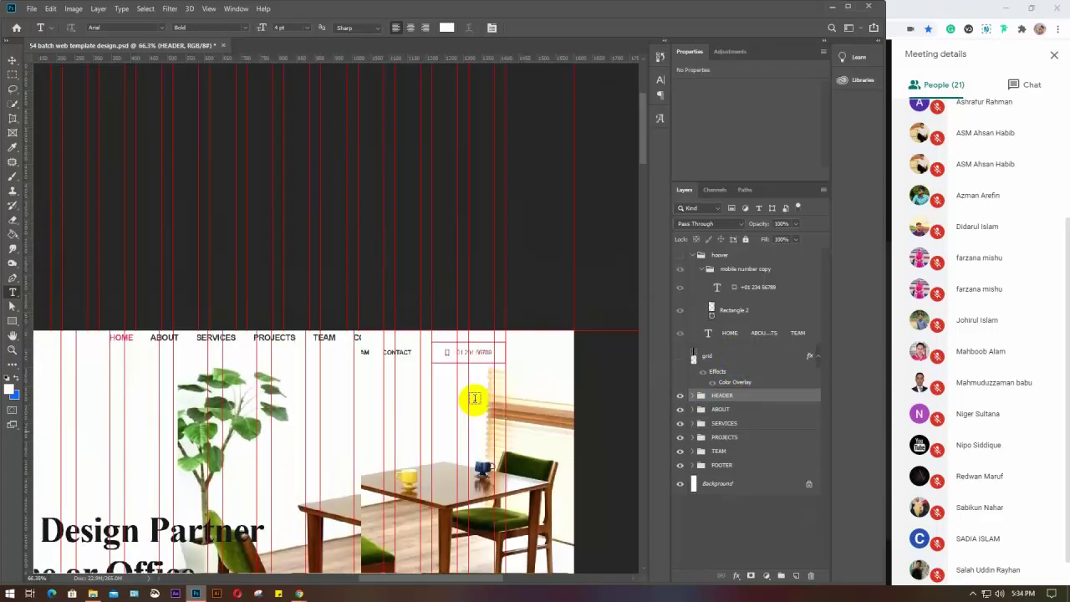
key(v)
drag(471, 407, 460, 357)
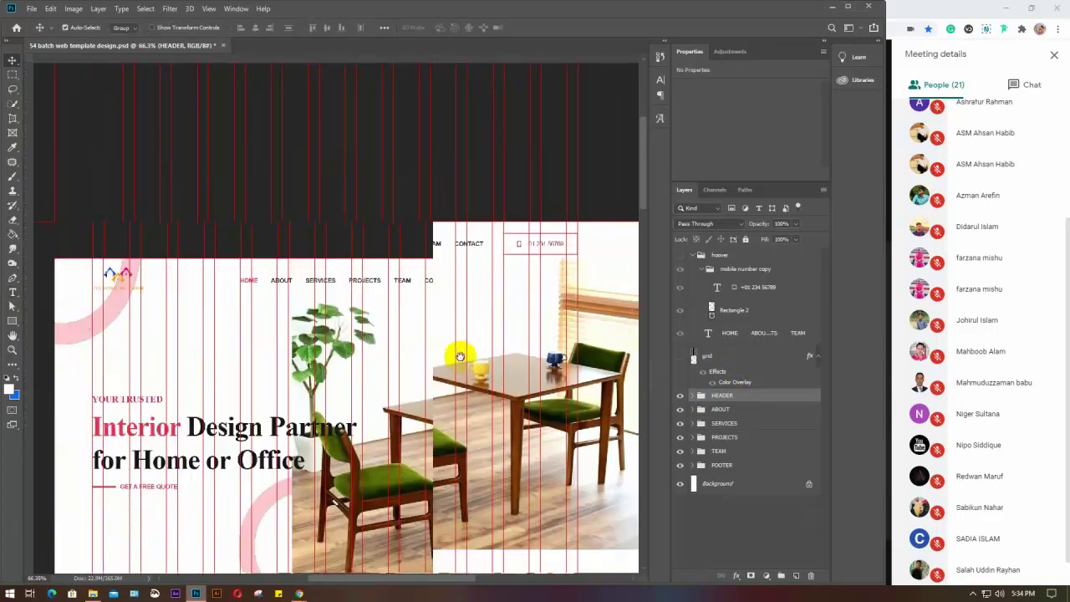
scroll(455, 358, down, 1)
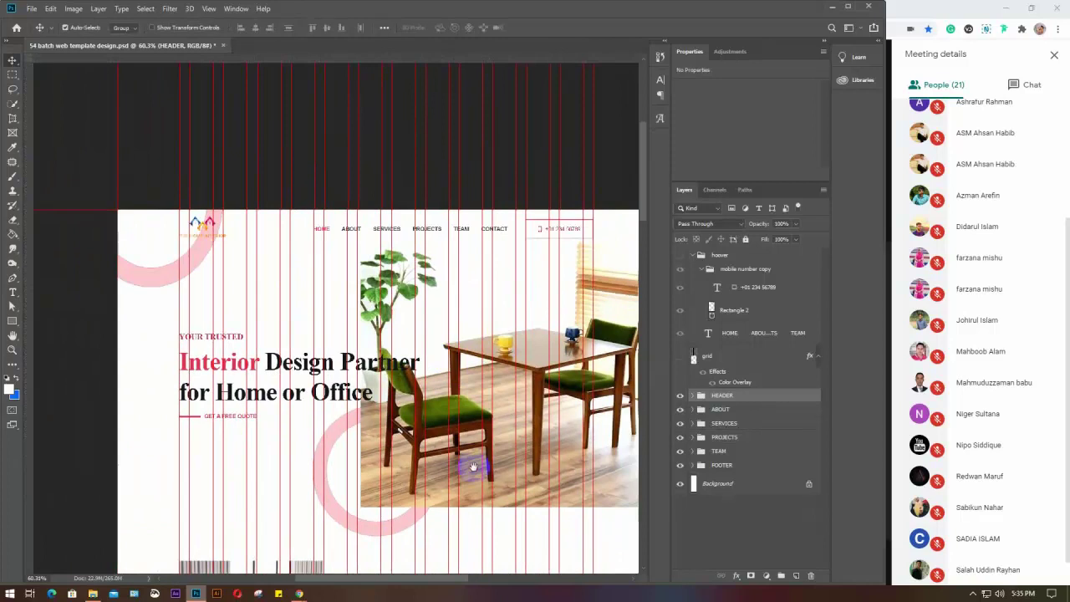
drag(473, 466, 440, 406)
scroll(279, 385, down, 1)
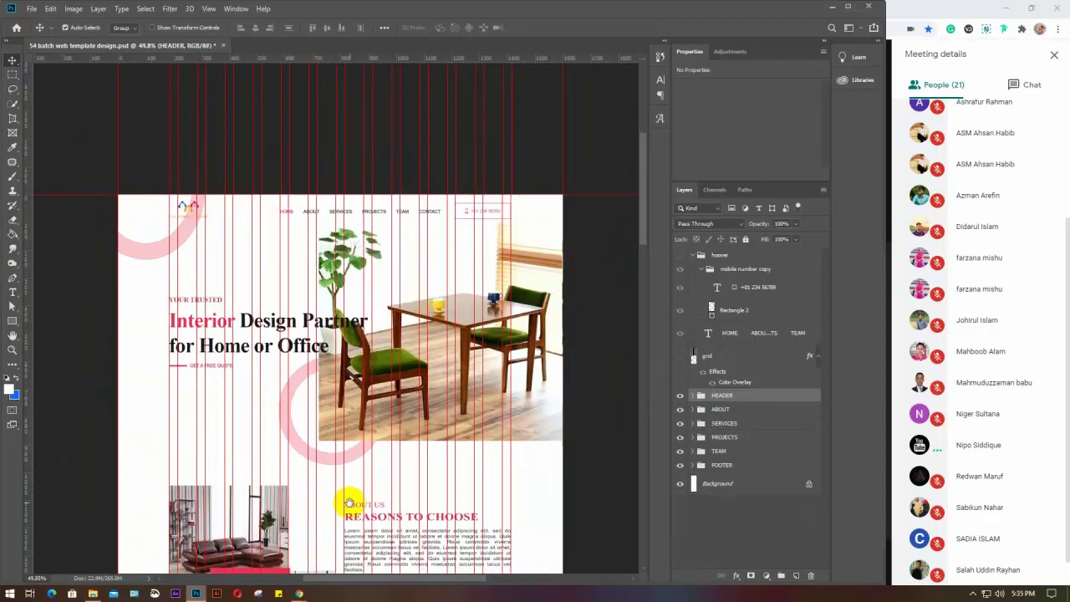
drag(349, 503, 373, 342)
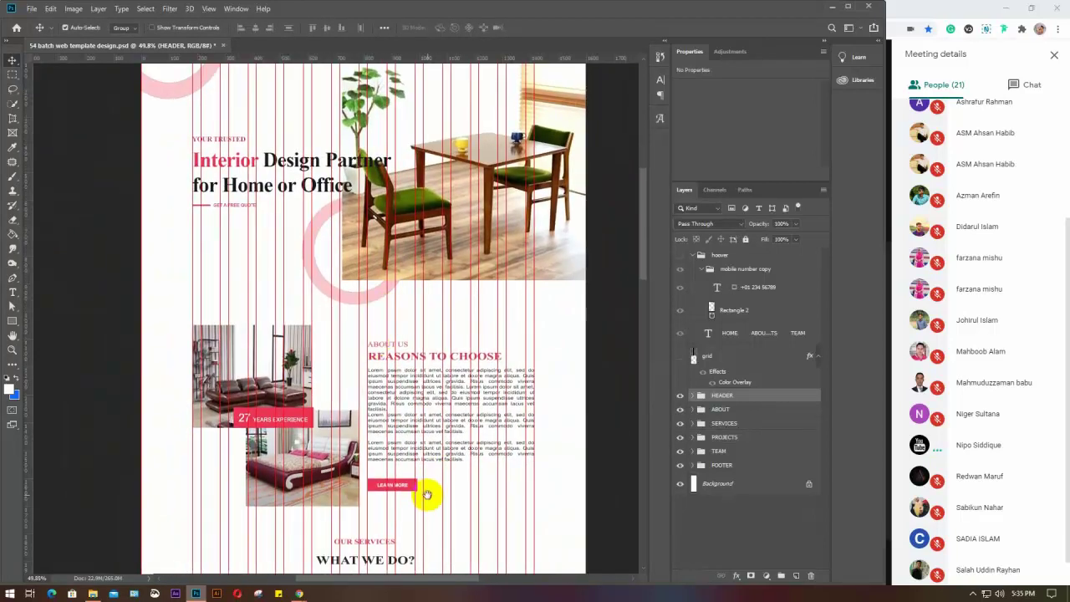
drag(426, 495, 418, 406)
scroll(411, 407, up, 4)
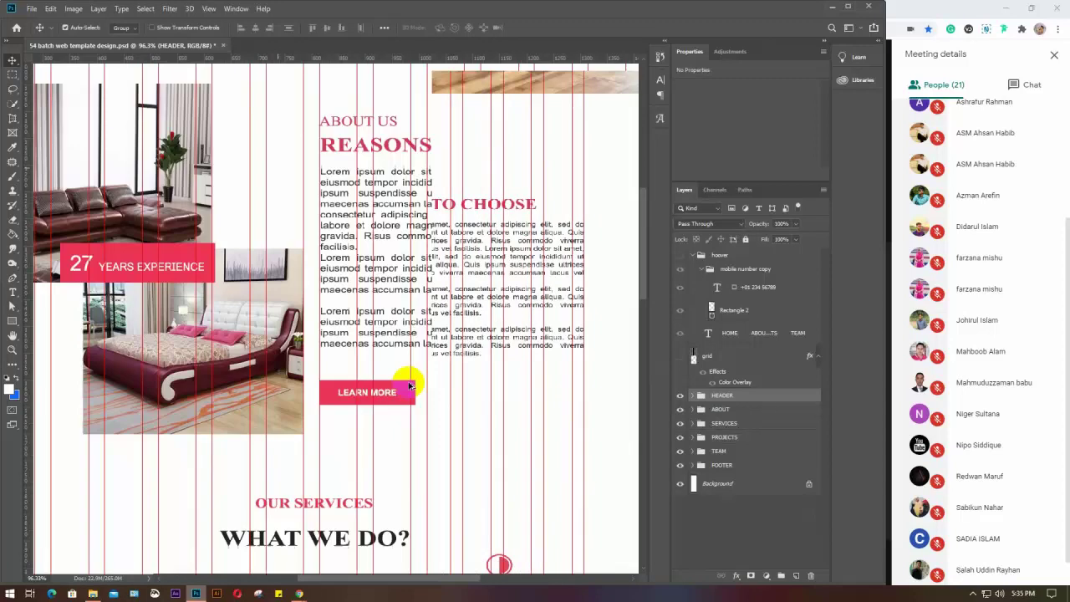
Step: Duplicate the LEARN MORE group from the ABOUT group, move the copy into the hoover group, and collapse mobile number copy
scroll(377, 392, up, 2)
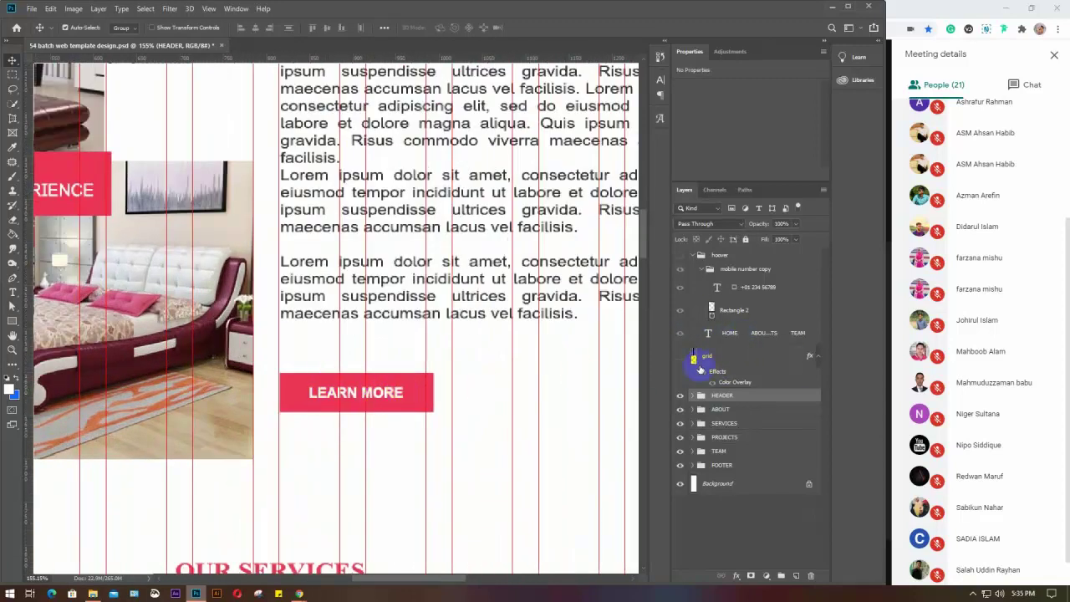
click(680, 409)
click(680, 409)
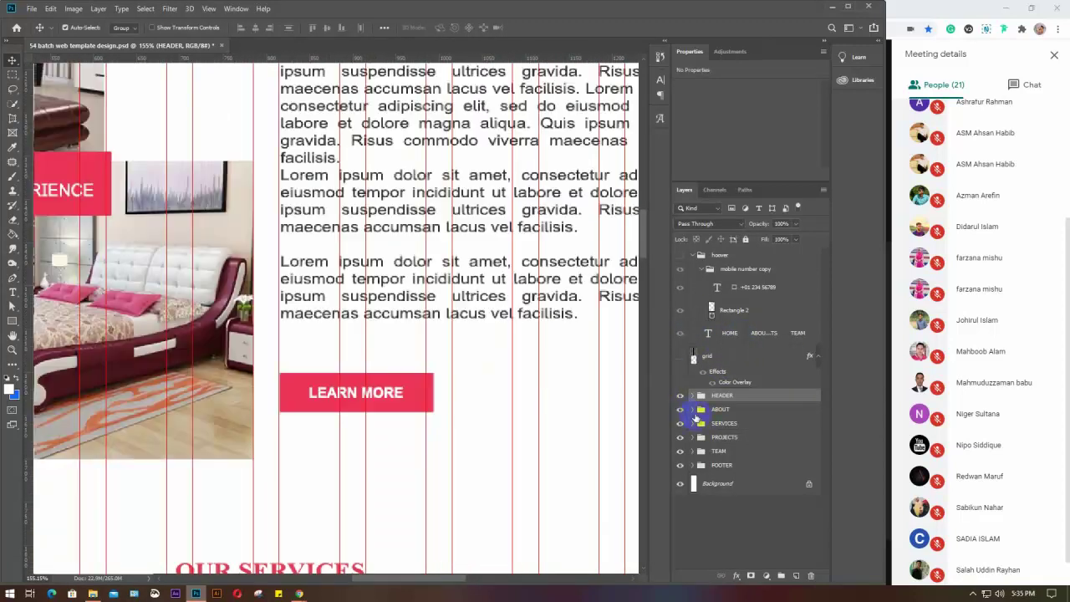
click(693, 408)
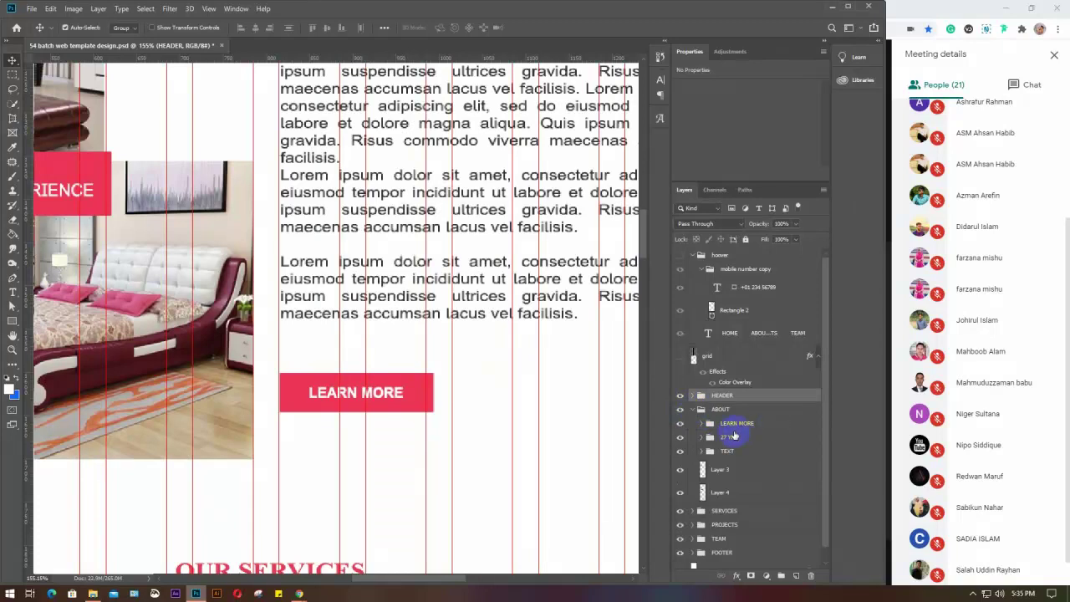
click(700, 424)
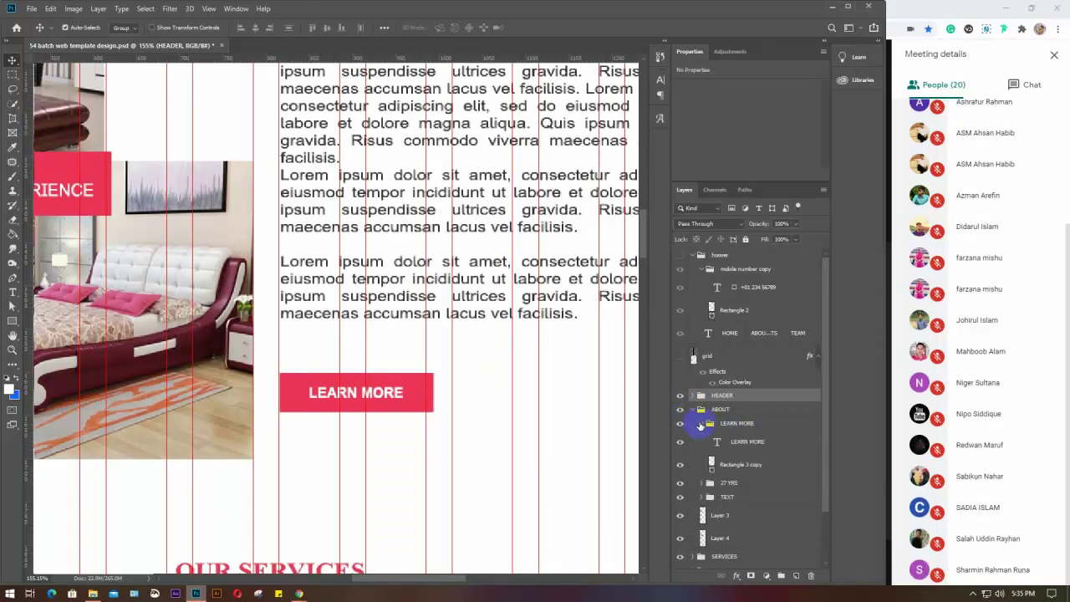
click(701, 424)
click(681, 423)
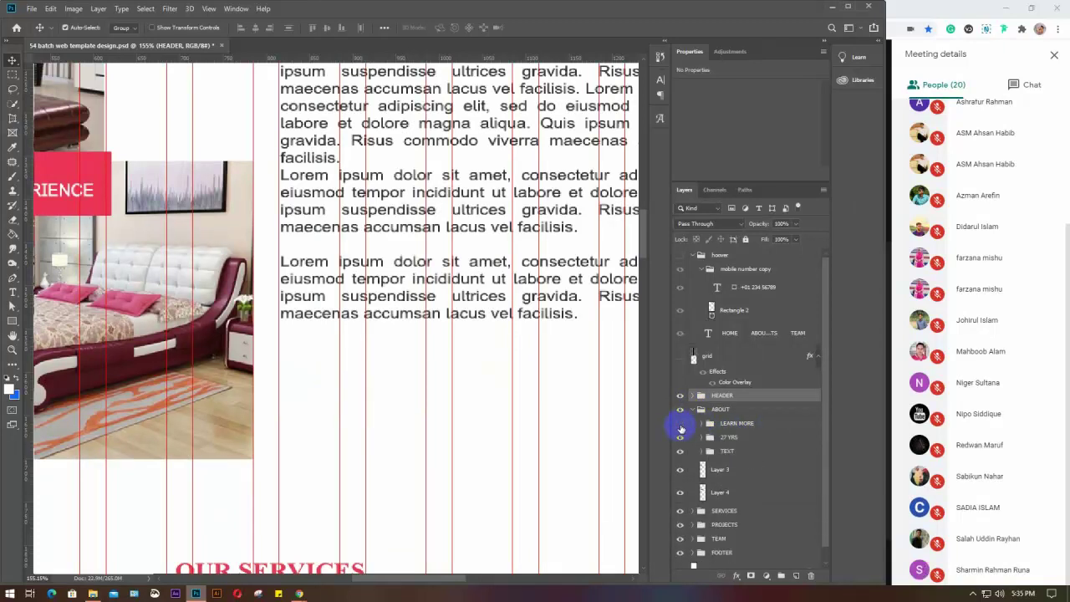
click(681, 424)
click(751, 423)
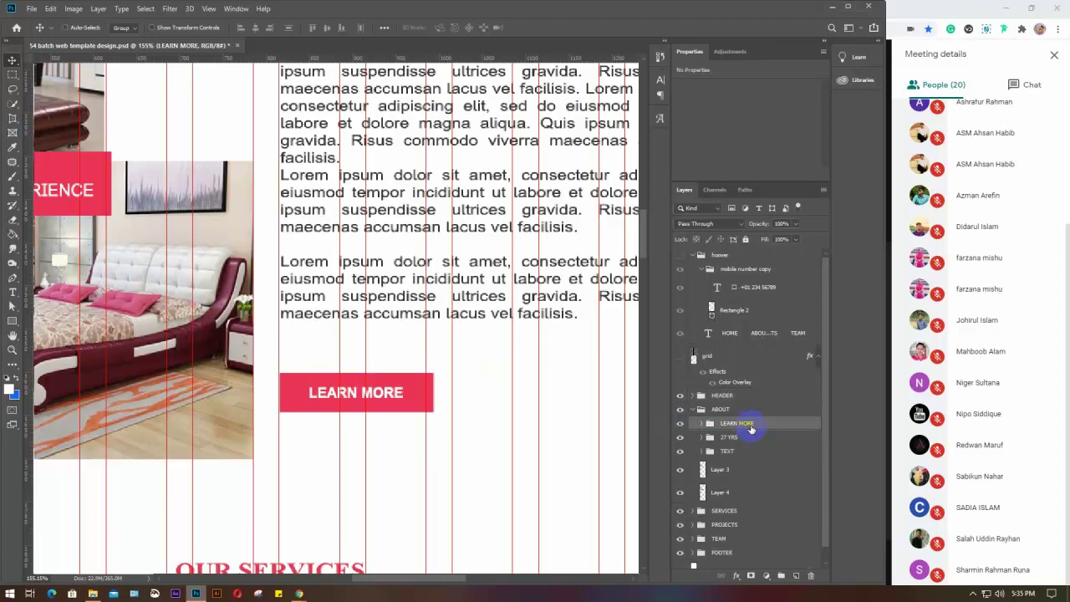
key(ctrl+j)
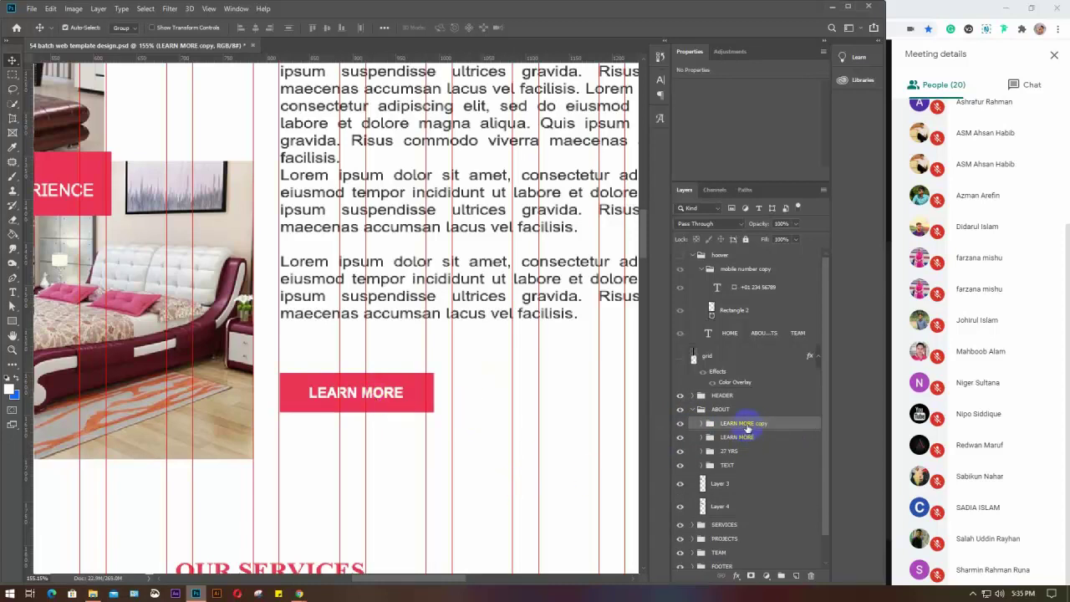
drag(777, 426, 760, 266)
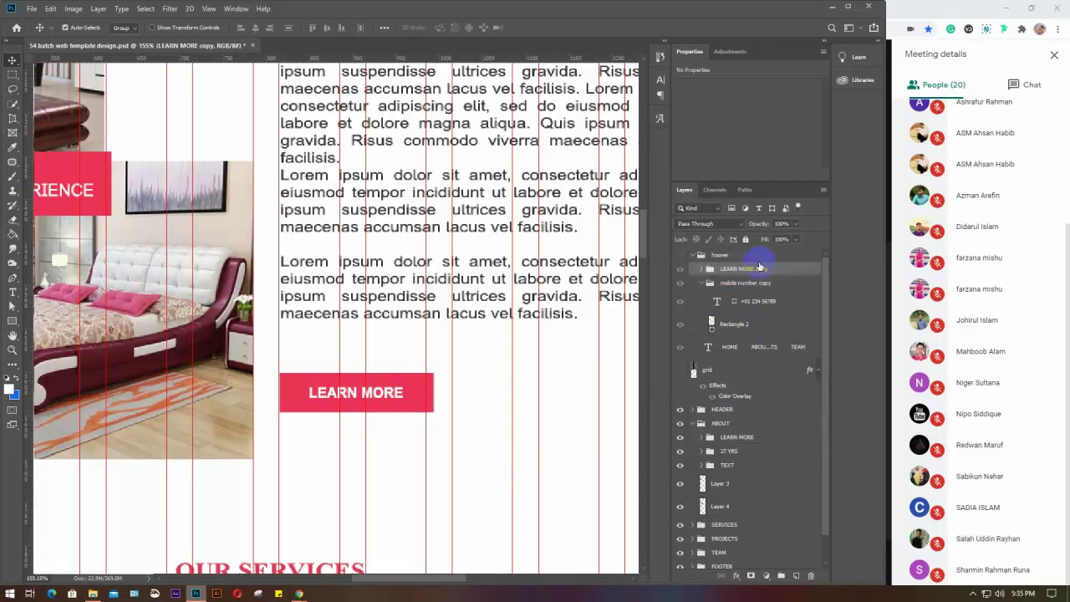
click(700, 283)
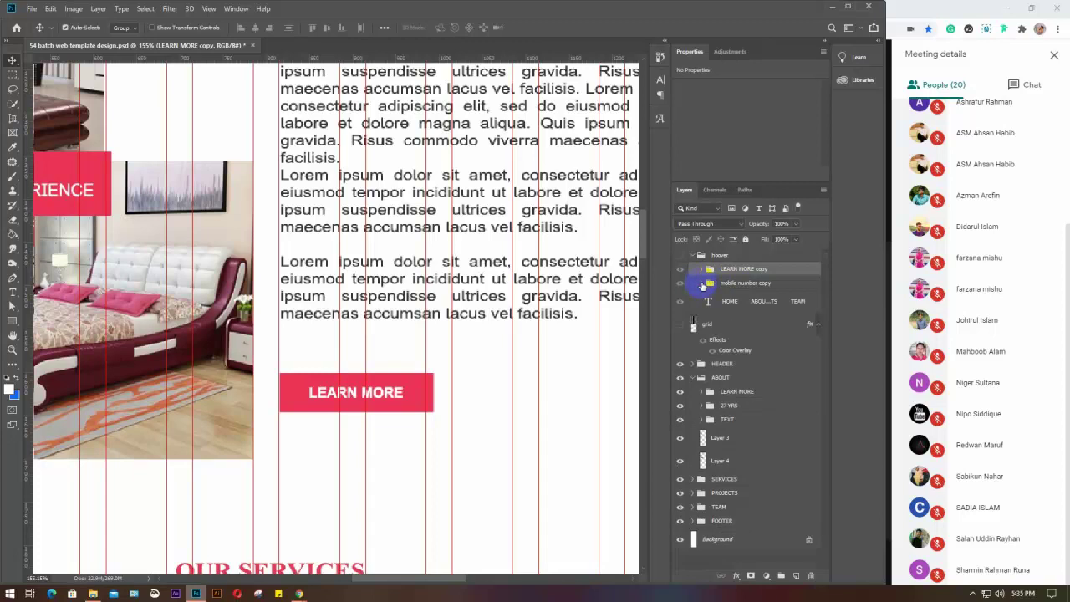
Step: Remove the fill from Rectangle 3 copy in the ABOUT section's original LEARN MORE group
mouse_move(703, 326)
mouse_down()
mouse_move(728, 477)
mouse_move(721, 446)
mouse_move(752, 410)
mouse_move(719, 433)
mouse_move(774, 429)
mouse_move(707, 399)
mouse_move(725, 426)
mouse_up()
click(701, 392)
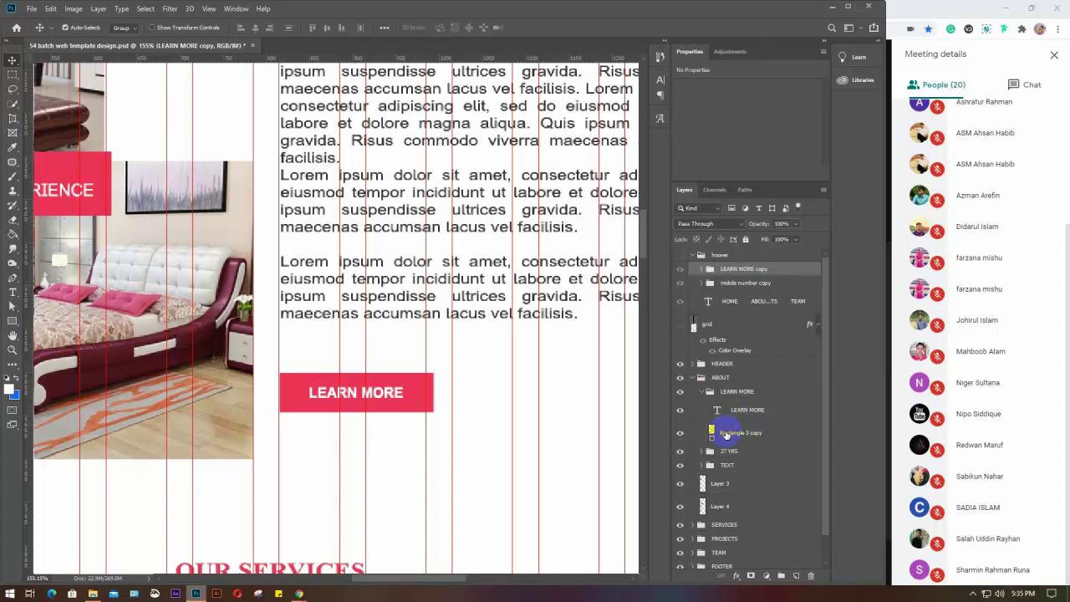
click(727, 432)
click(684, 121)
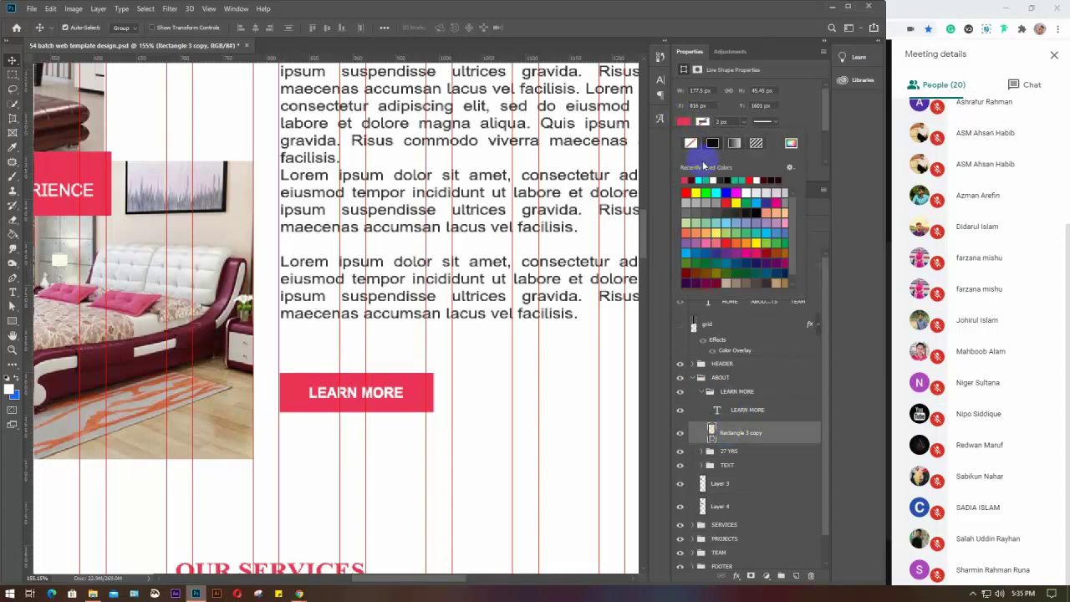
click(690, 142)
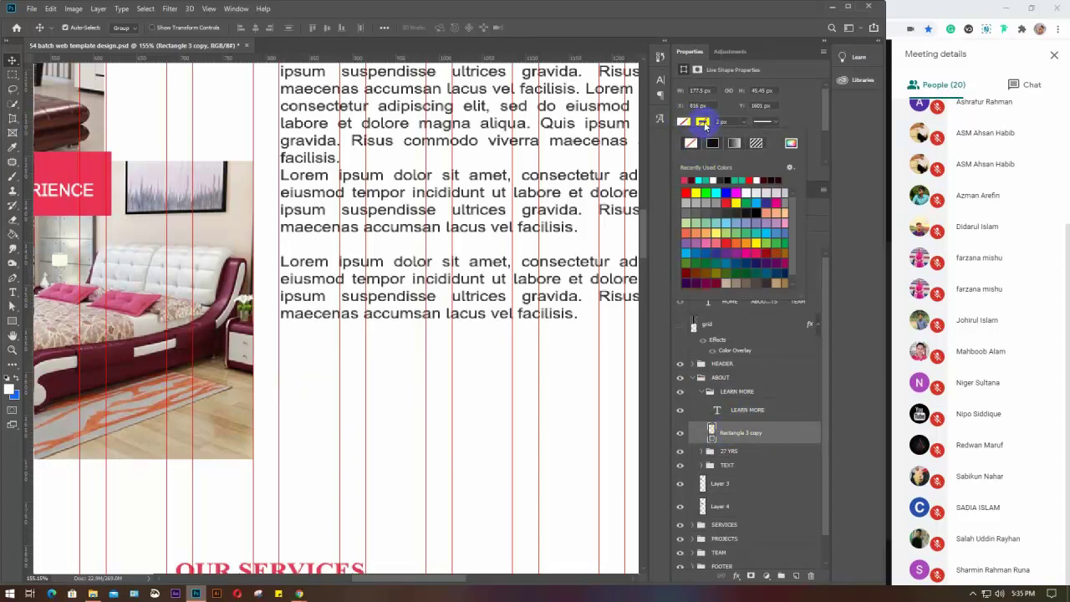
Step: Try the recently used pink as the stroke colour of the LEARN MORE button's rectangle, and settle on black
click(703, 123)
click(703, 123)
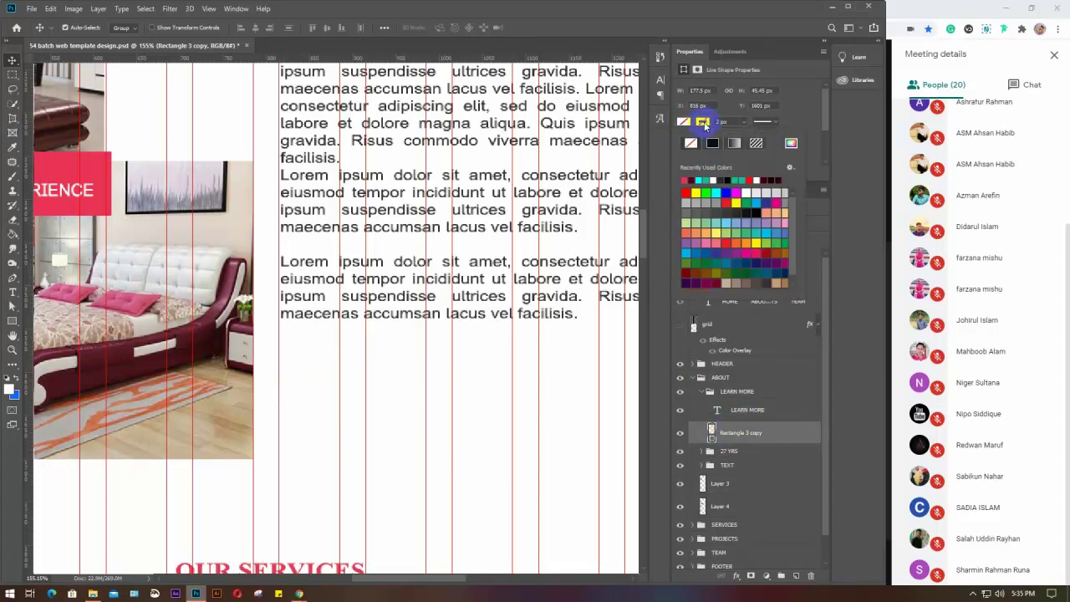
click(686, 181)
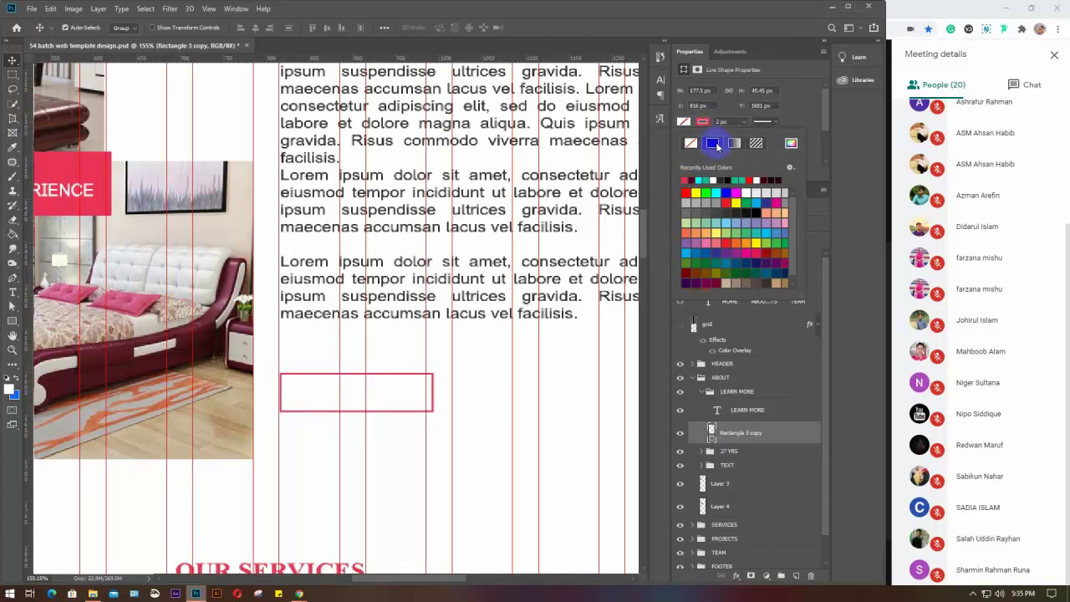
click(702, 122)
click(702, 122)
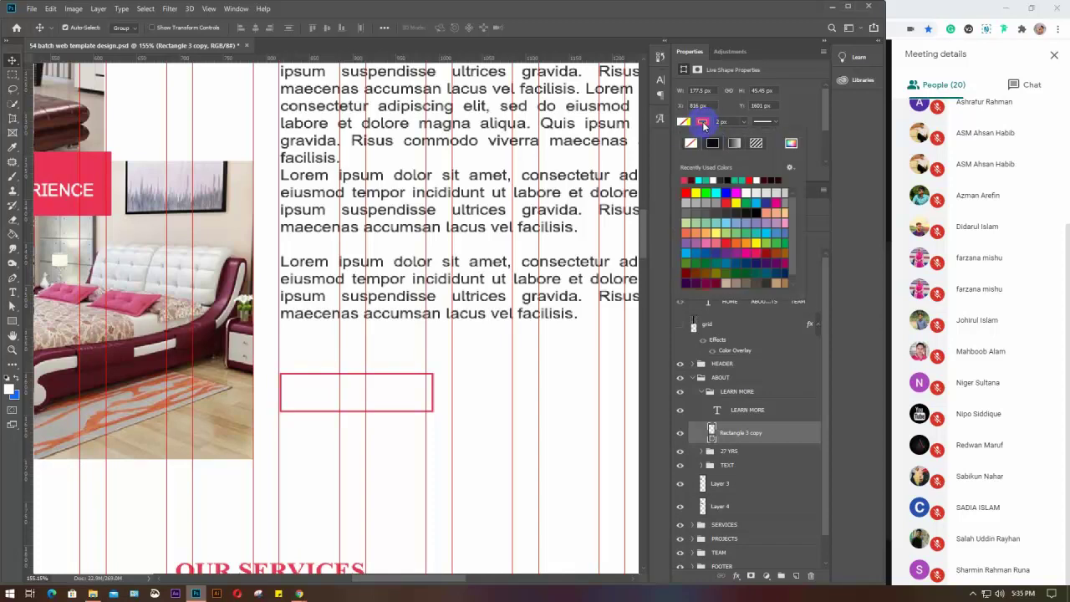
click(727, 178)
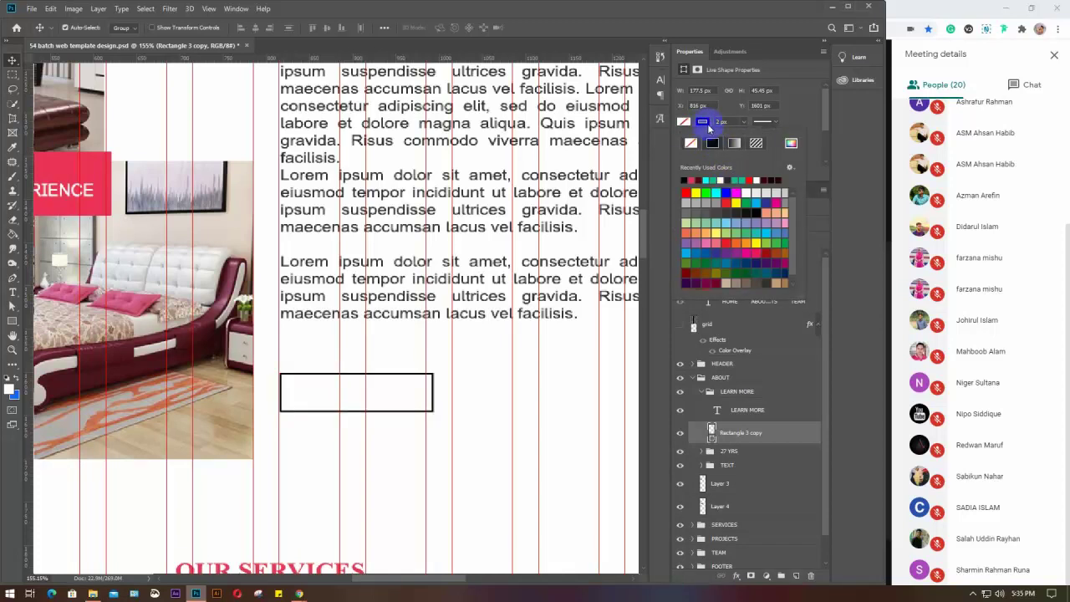
click(708, 125)
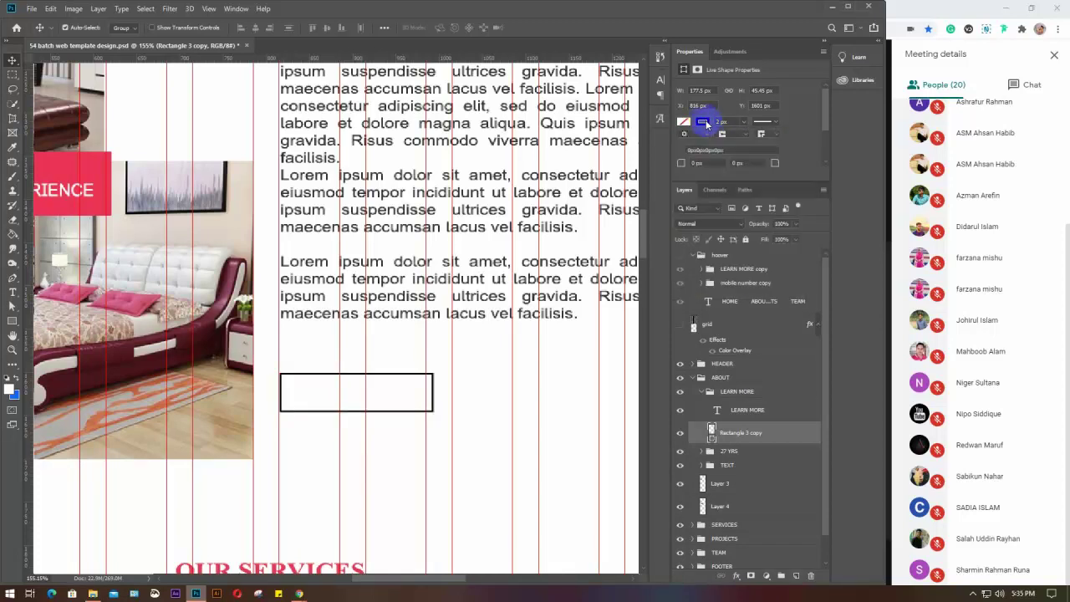
Step: Set the colour of the LEARN MORE text in the ABOUT section's original button to black
click(748, 409)
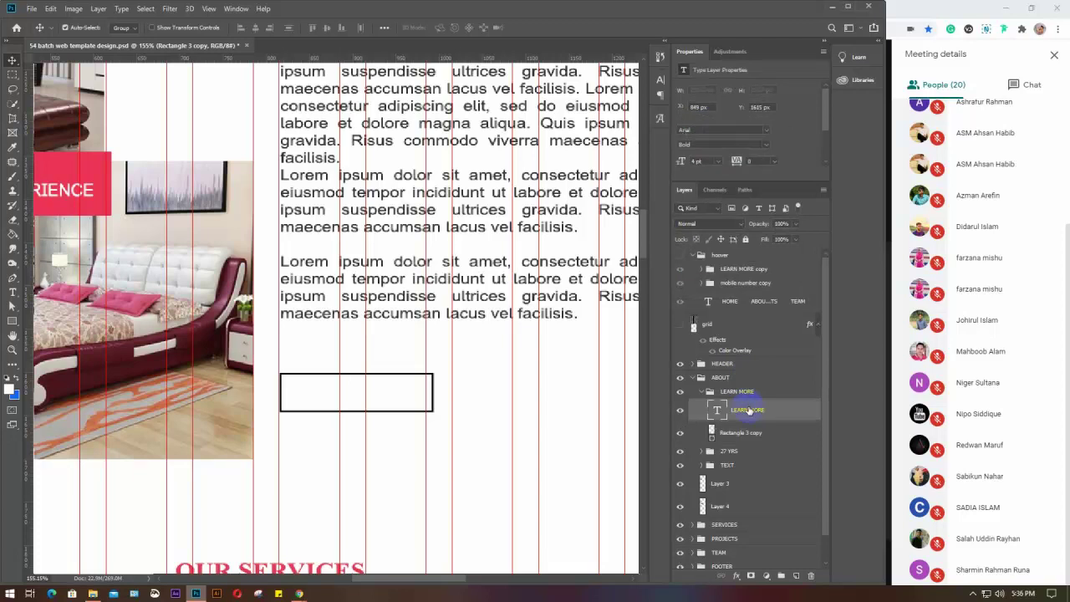
click(660, 79)
click(629, 143)
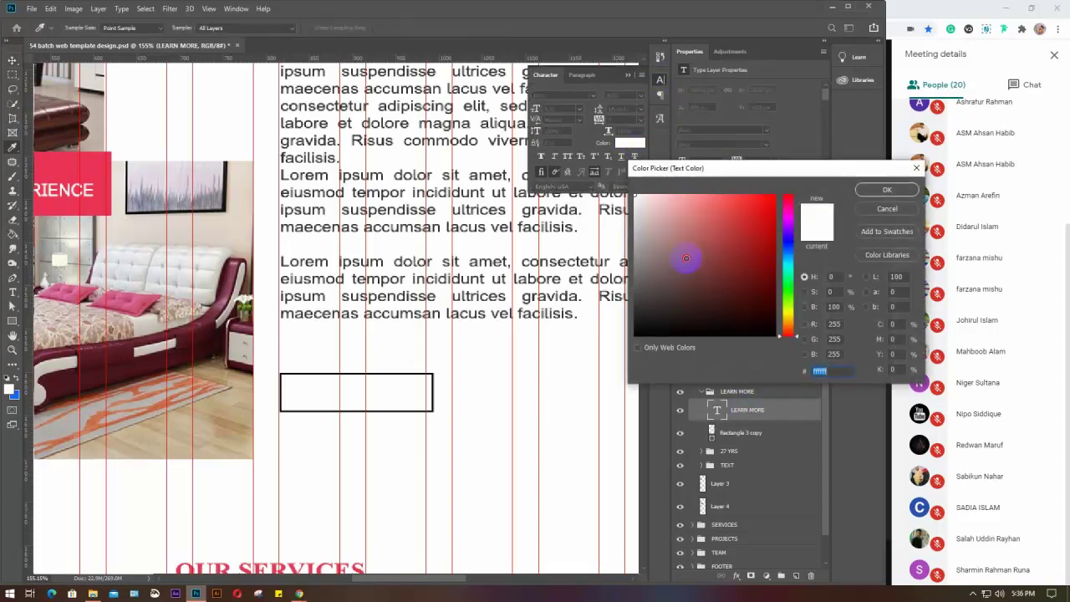
drag(686, 258, 617, 347)
click(886, 190)
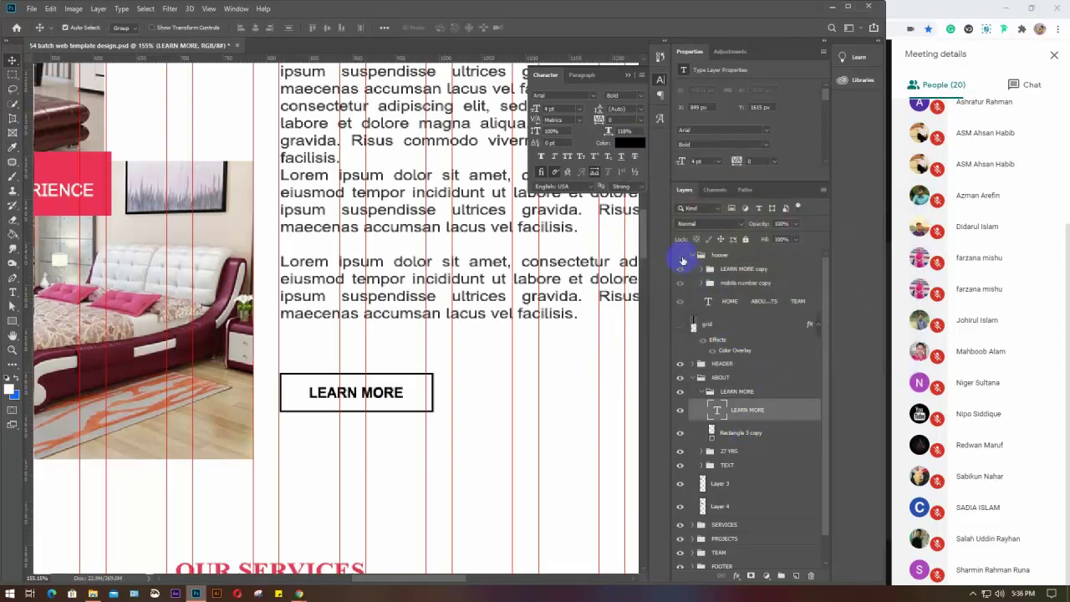
Step: Toggle the hoover group's visibility to compare the LEARN MORE button's two states, leave it hidden, and collapse the ABOUT group
click(679, 257)
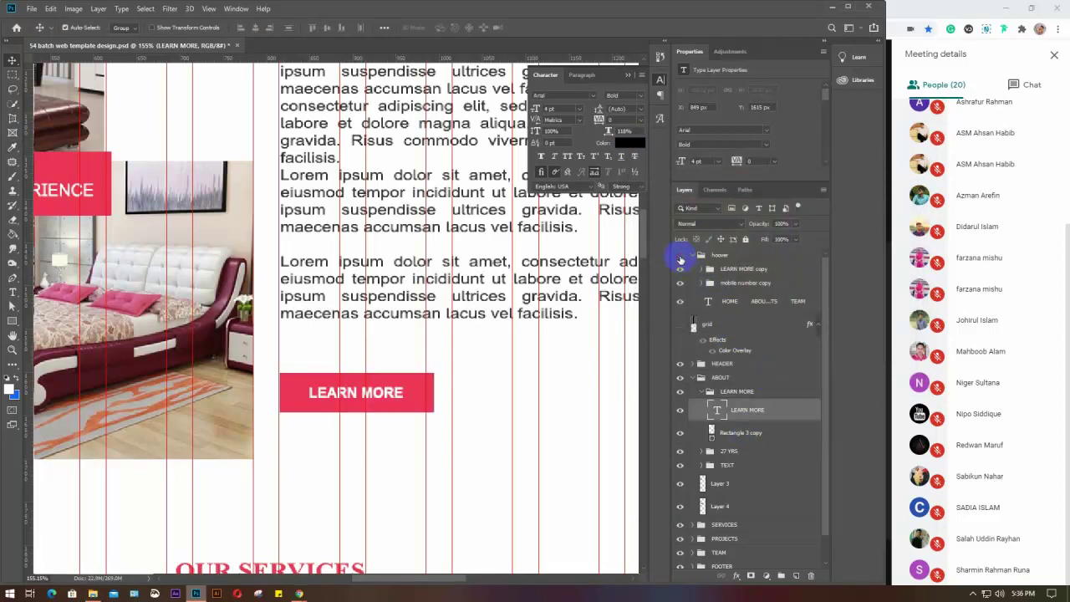
click(680, 258)
click(679, 258)
click(680, 259)
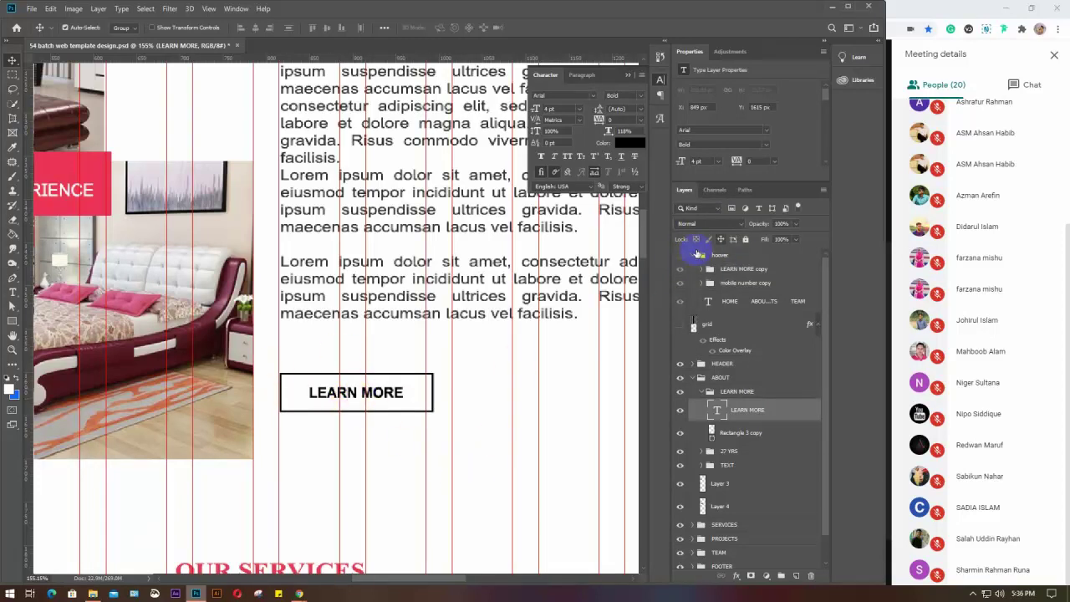
click(678, 267)
click(678, 256)
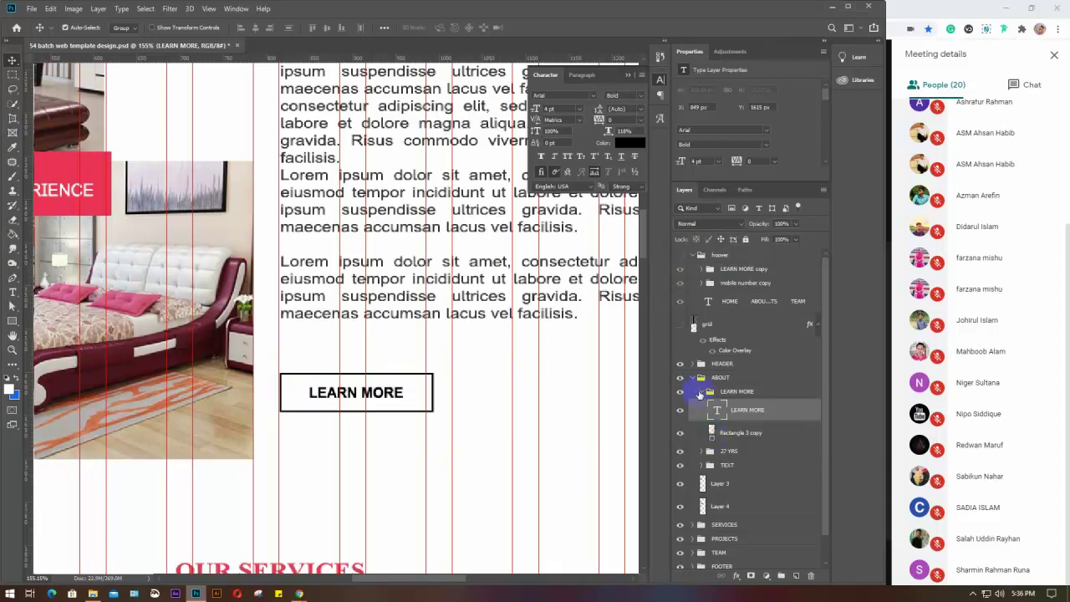
click(700, 393)
click(693, 379)
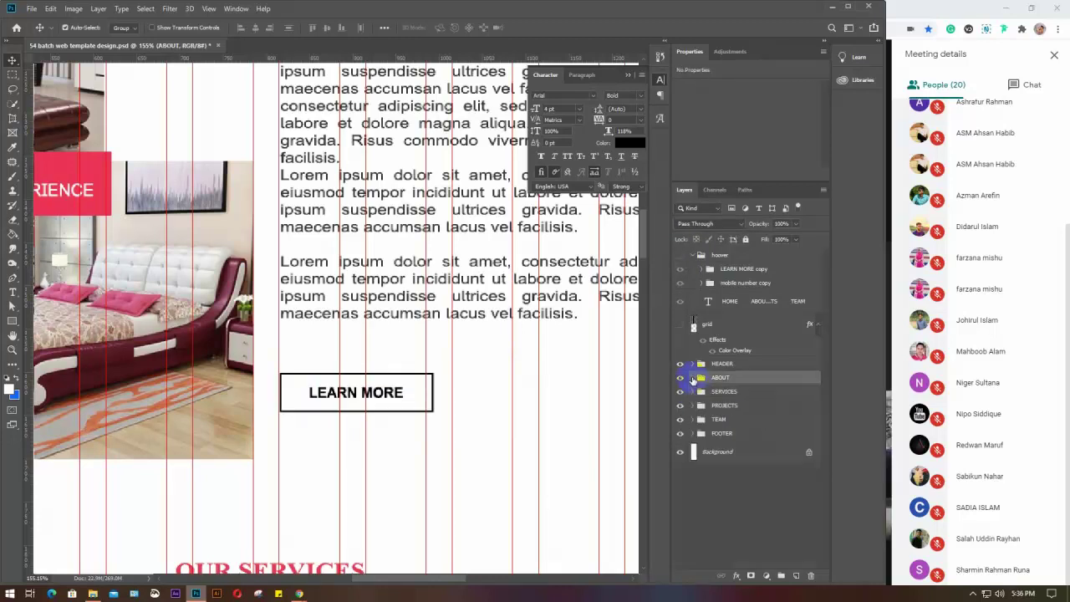
Step: Review the page from the About Us section down to the contacts footer for further buttons
scroll(398, 386, down, 4)
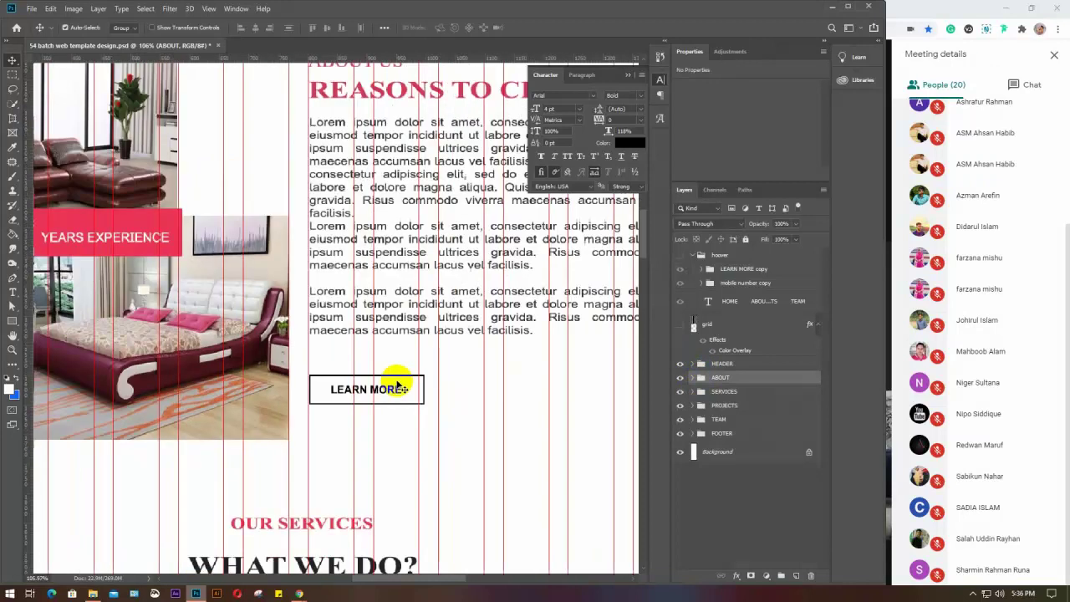
scroll(398, 385, down, 3)
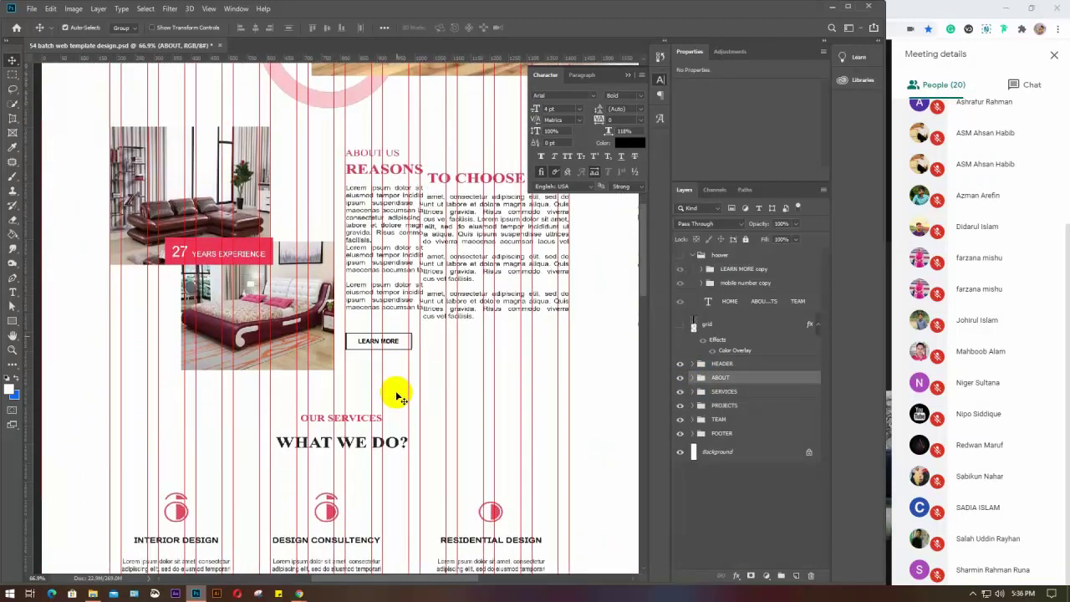
scroll(398, 387, down, 3)
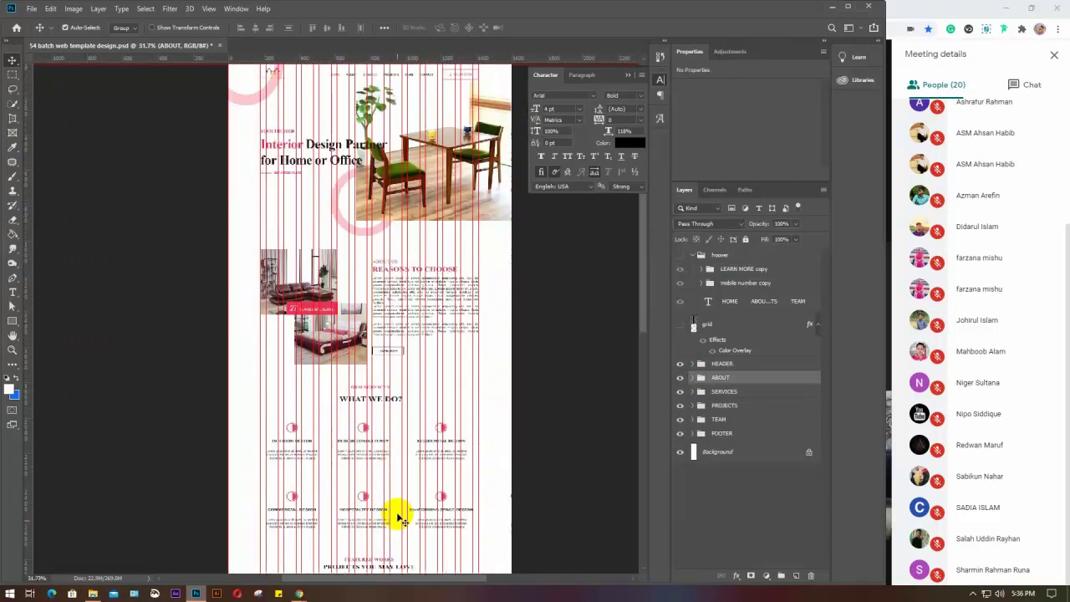
scroll(396, 519, down, 4)
scroll(399, 525, down, 6)
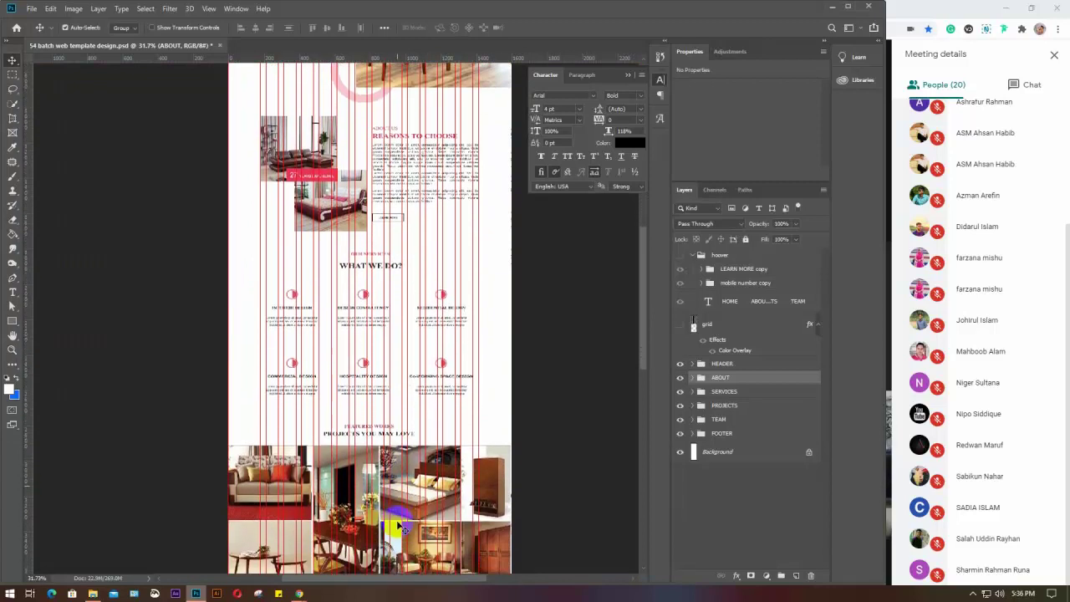
scroll(400, 525, down, 6)
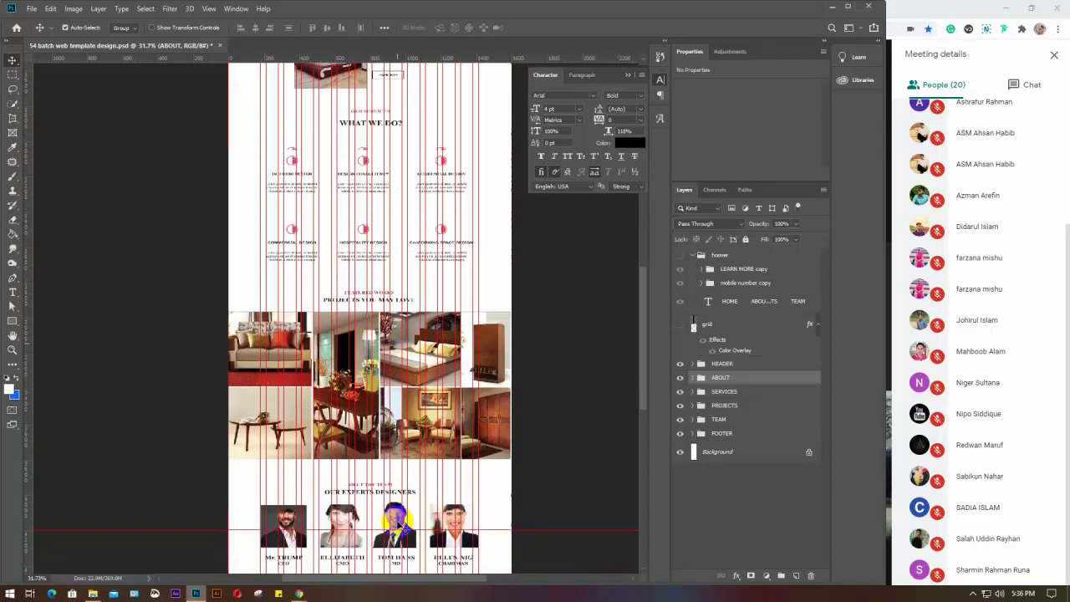
scroll(381, 528, down, 6)
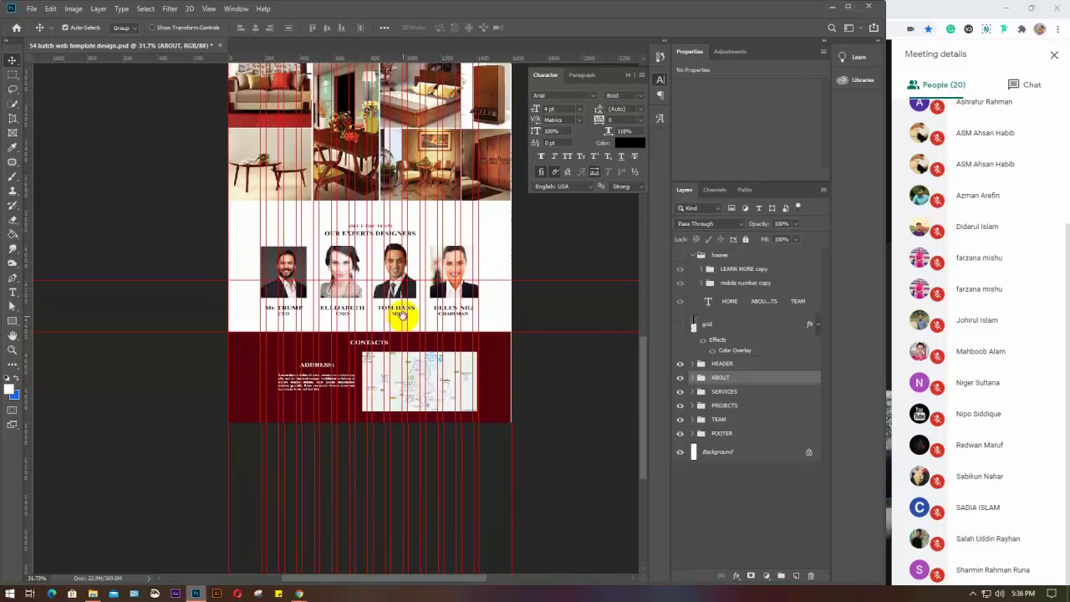
drag(406, 314, 405, 455)
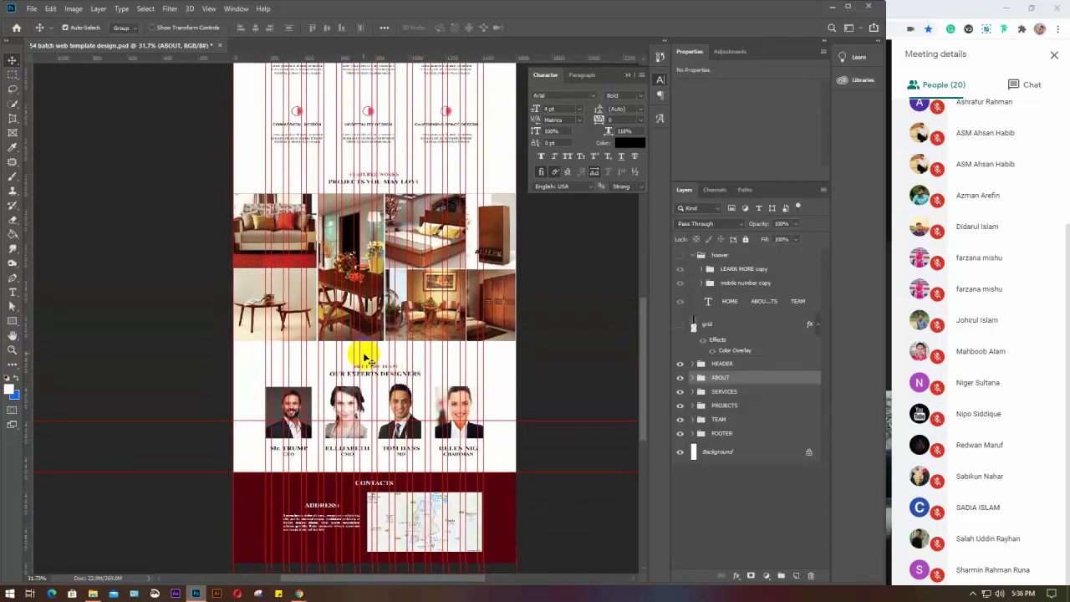
key(ctrl+r)
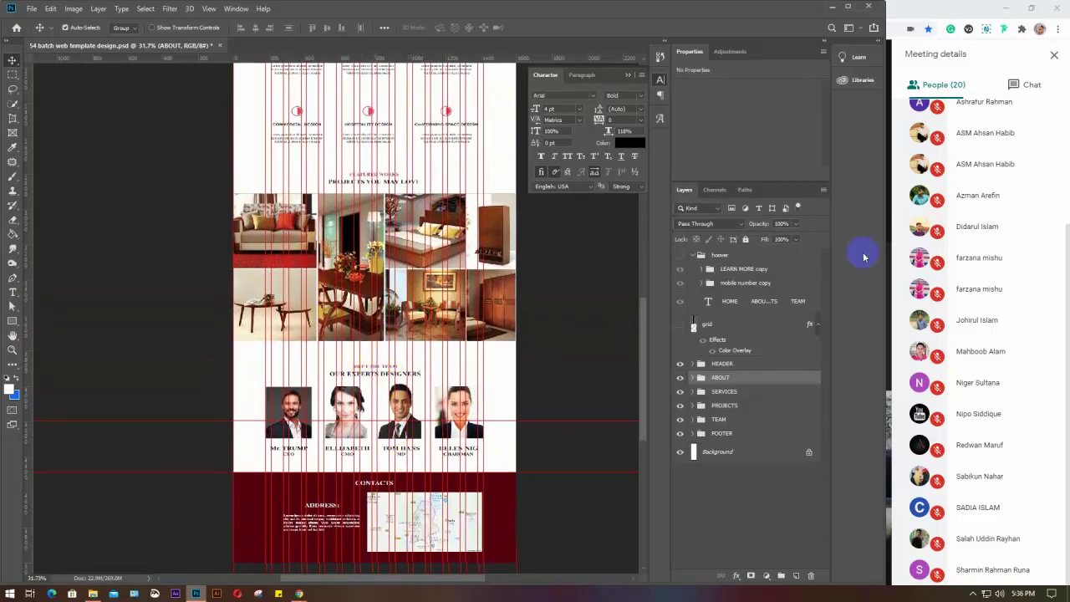
Step: Rename the hoover group's two copied button groups as LEARN MORE HOOVER and mobile number HOOVER, and collapse the hoover group
double_click(752, 270)
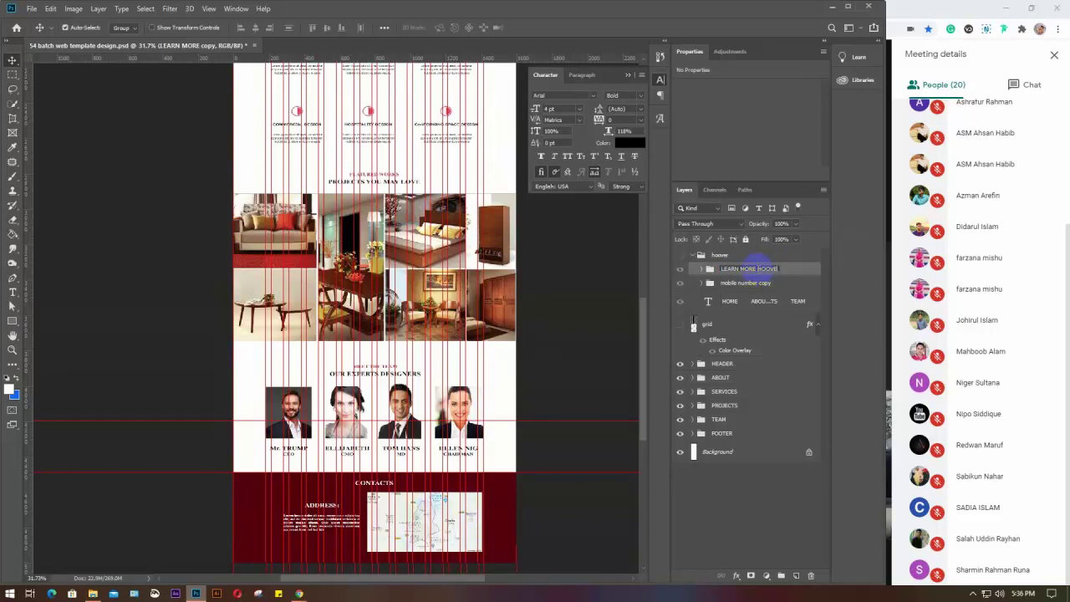
key(Return)
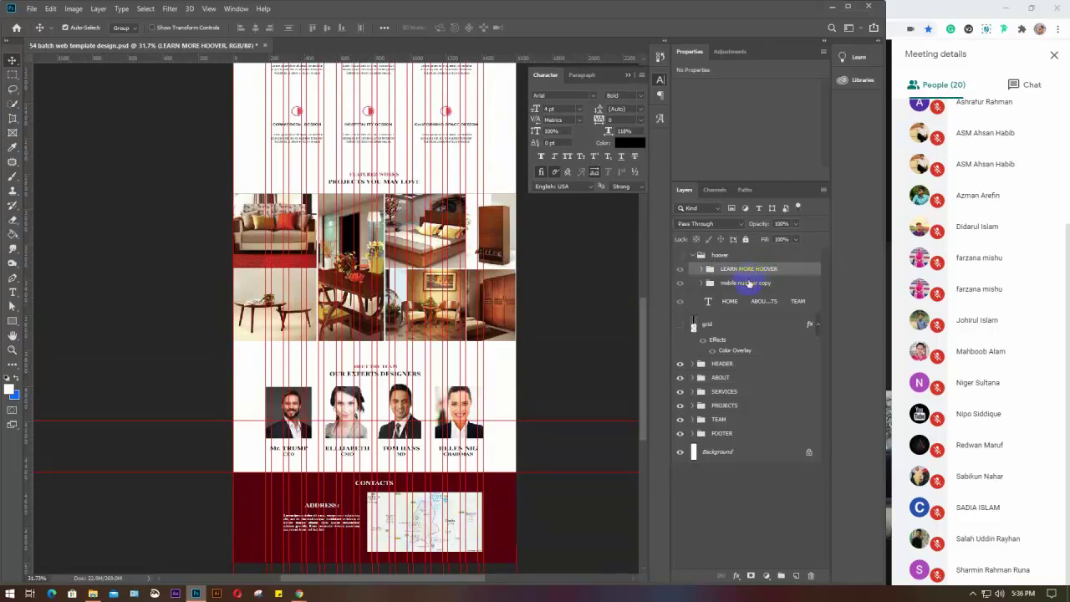
double_click(763, 283)
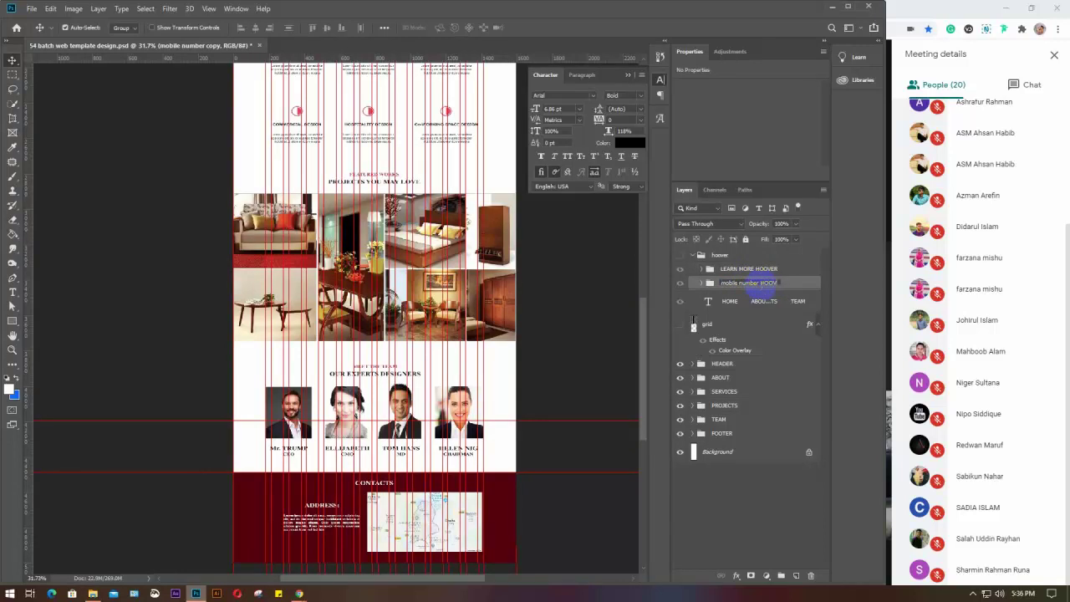
key(Return)
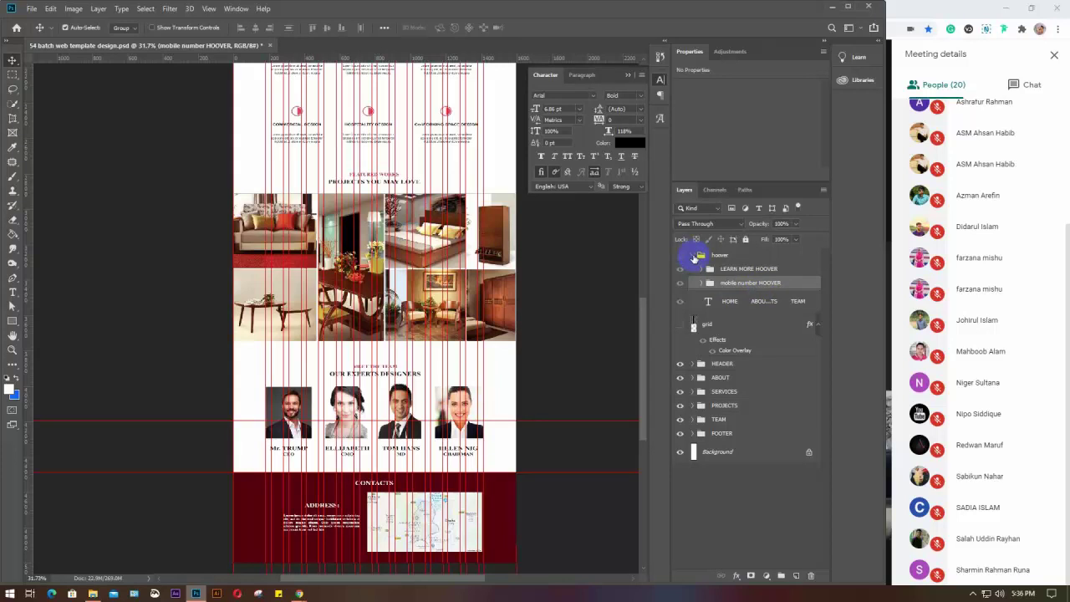
click(693, 257)
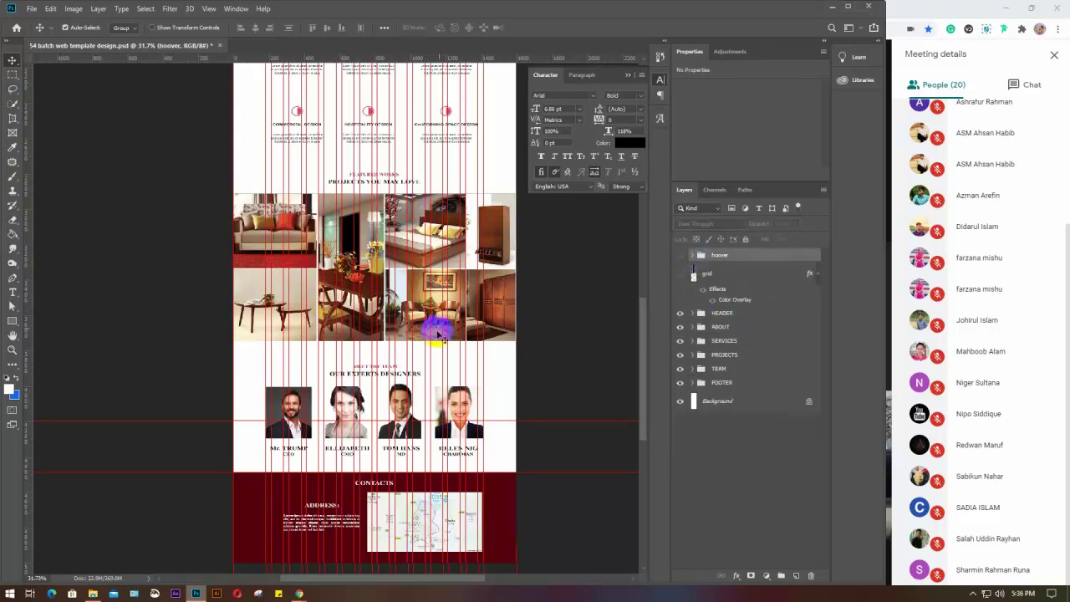
Step: Set the colour of the phone number text in the HEADER menubar's original mobile number group to black (000000)
drag(451, 149, 402, 344)
scroll(401, 344, up, 10)
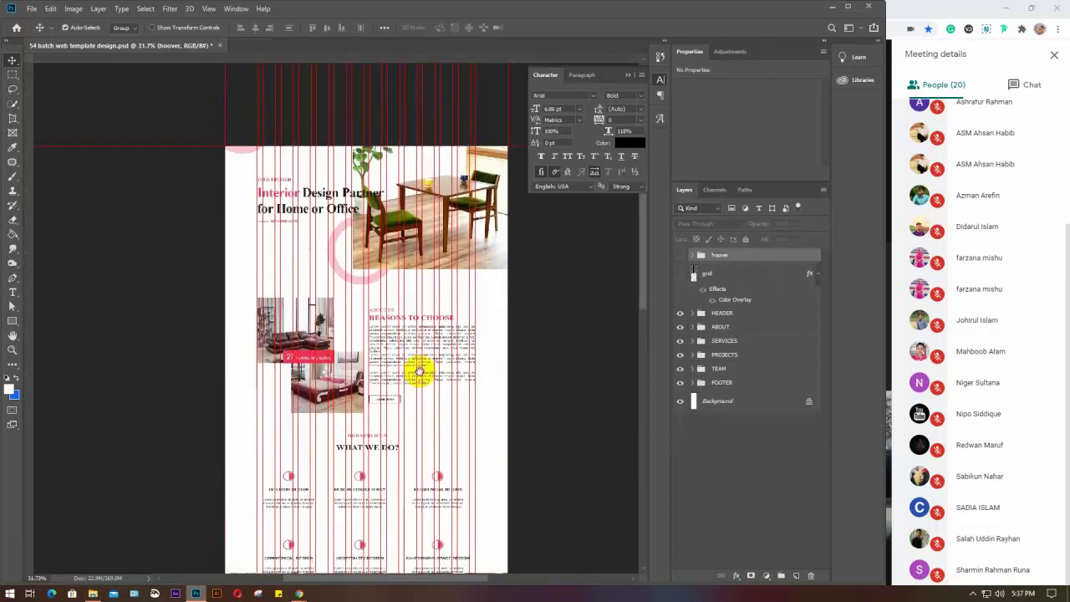
scroll(444, 160, up, 4)
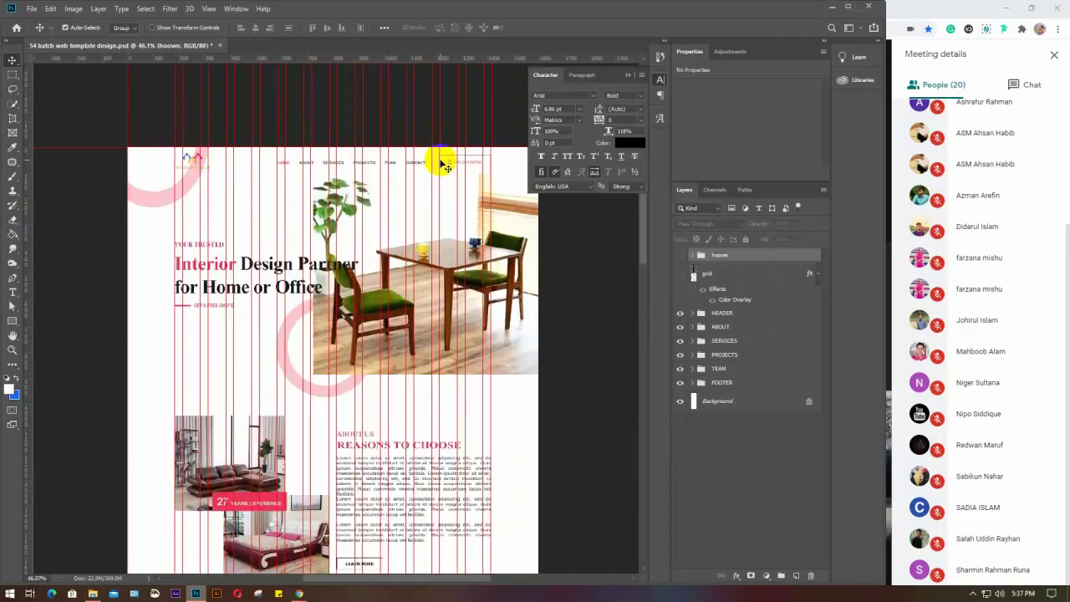
scroll(444, 163, down, 3)
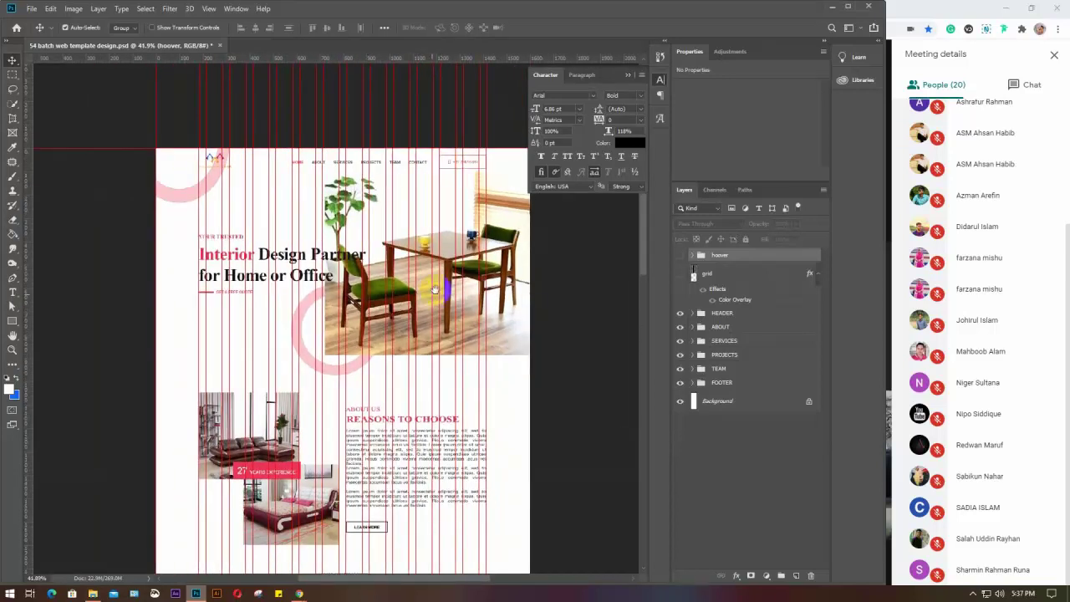
scroll(414, 241, up, 2)
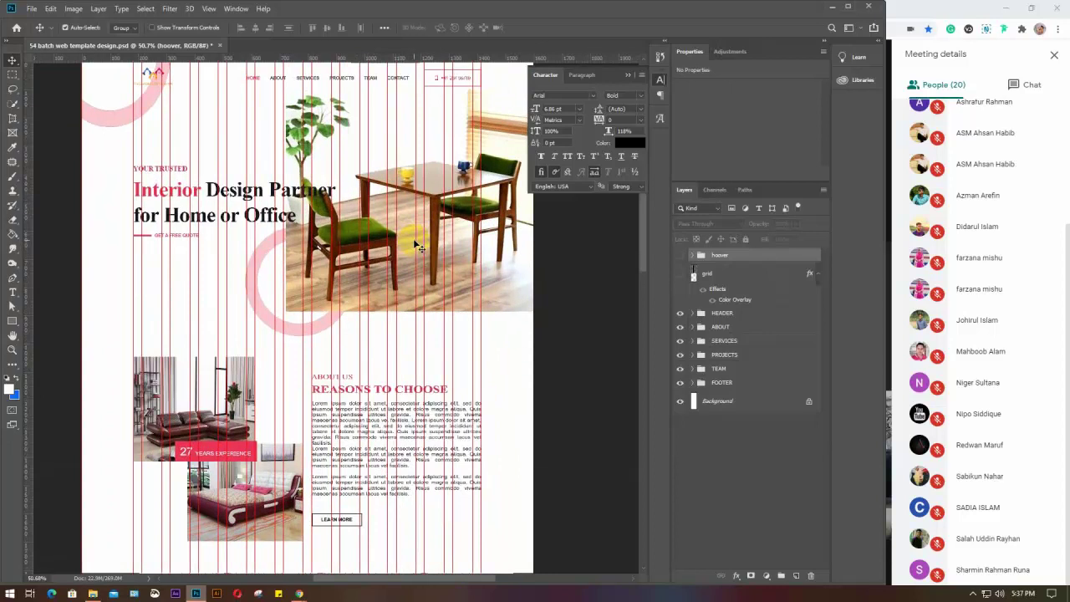
scroll(414, 238, up, 2)
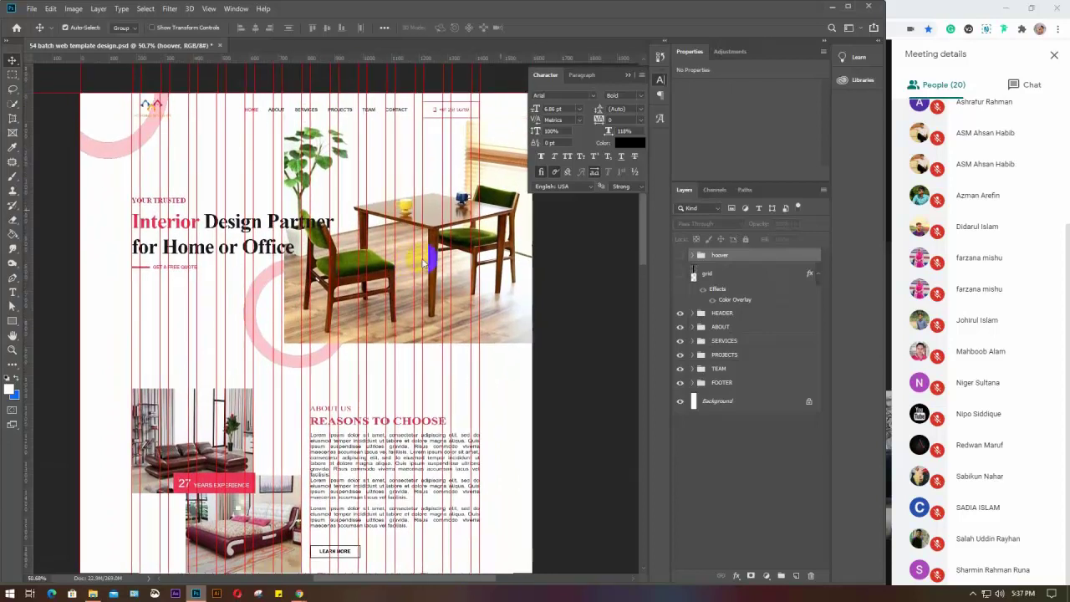
click(627, 75)
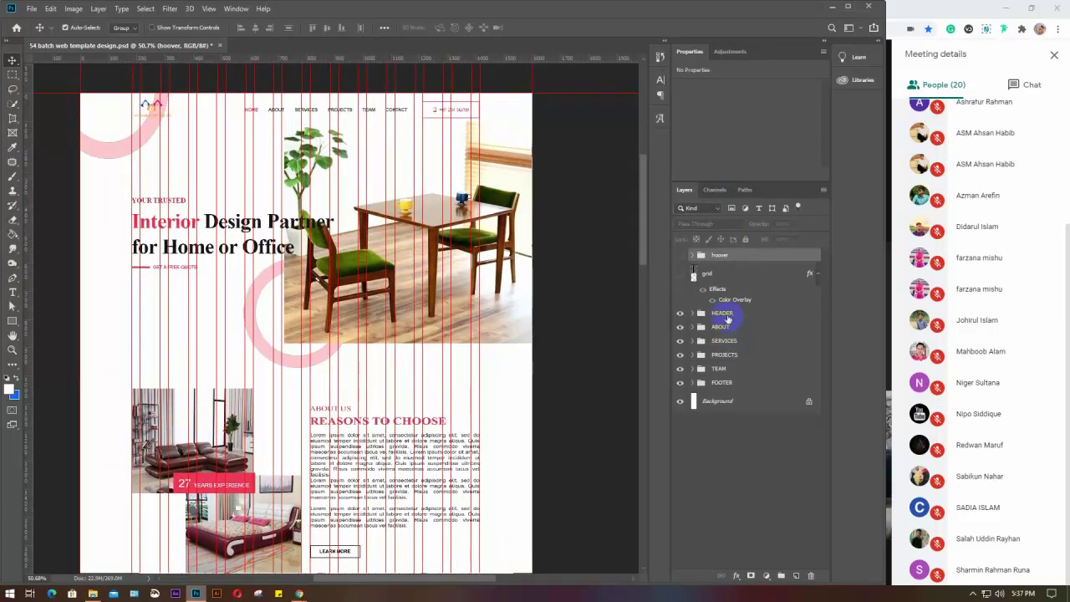
click(693, 313)
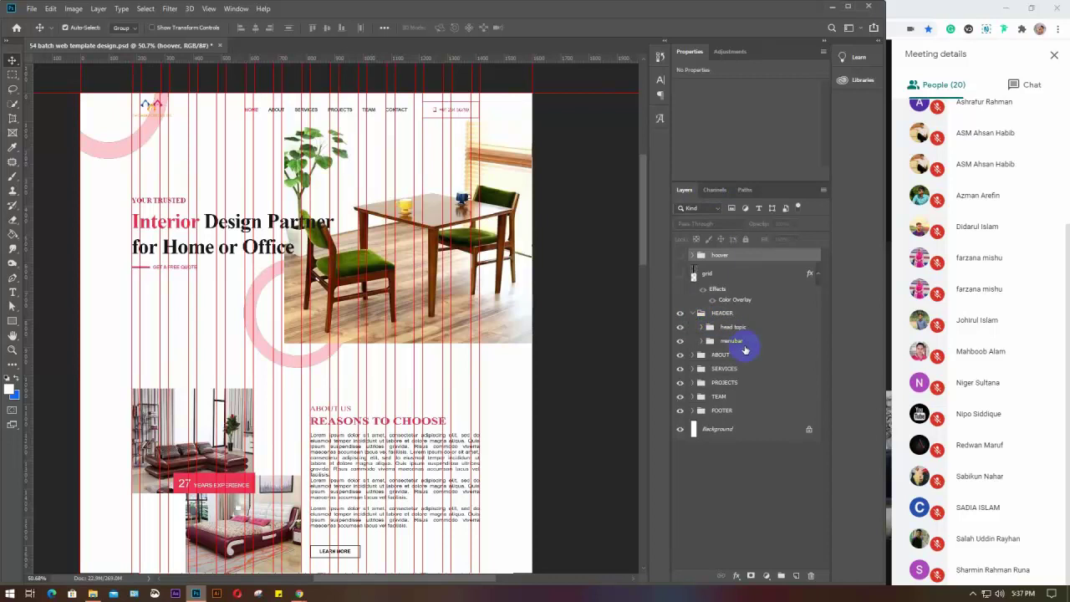
click(701, 341)
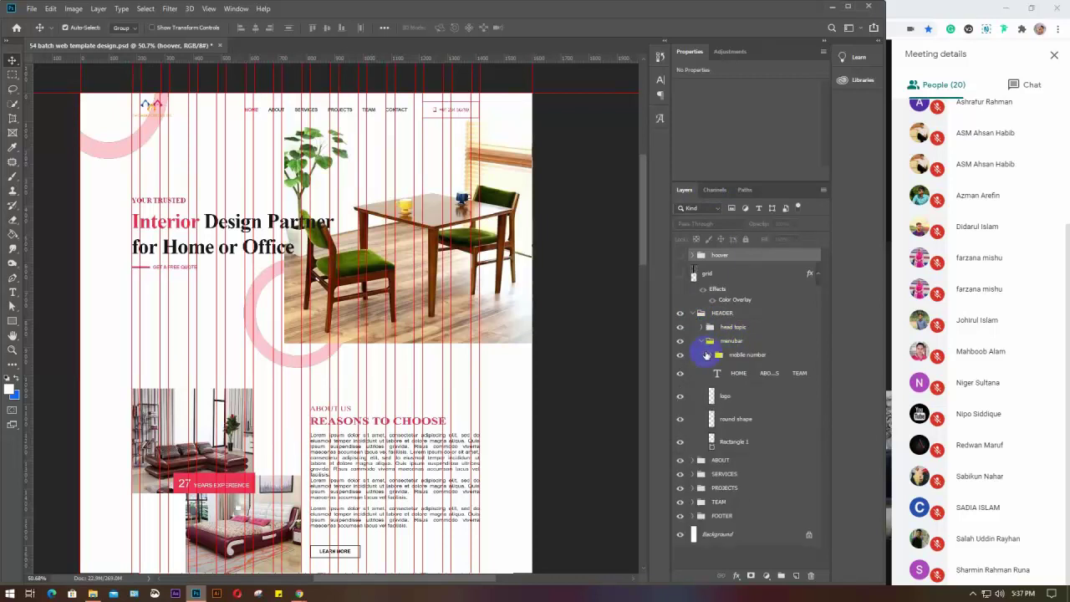
click(712, 355)
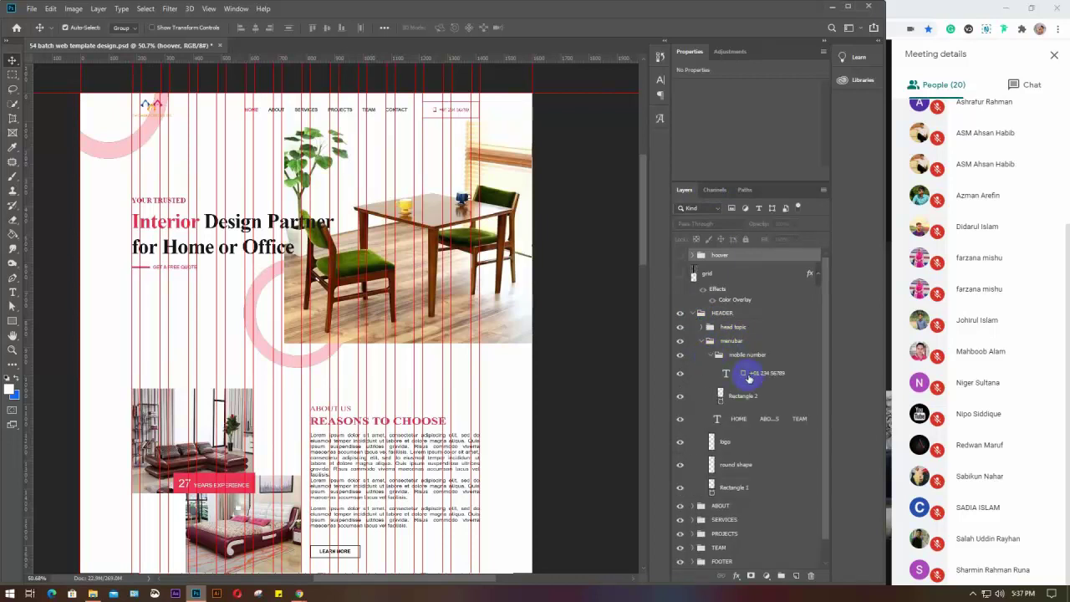
click(749, 378)
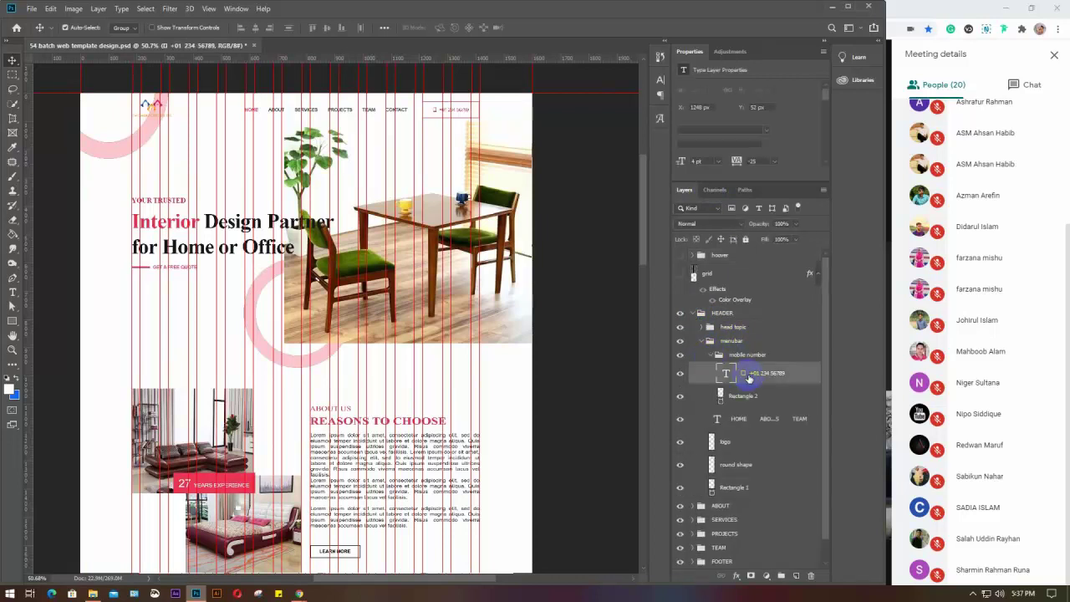
click(660, 82)
click(627, 143)
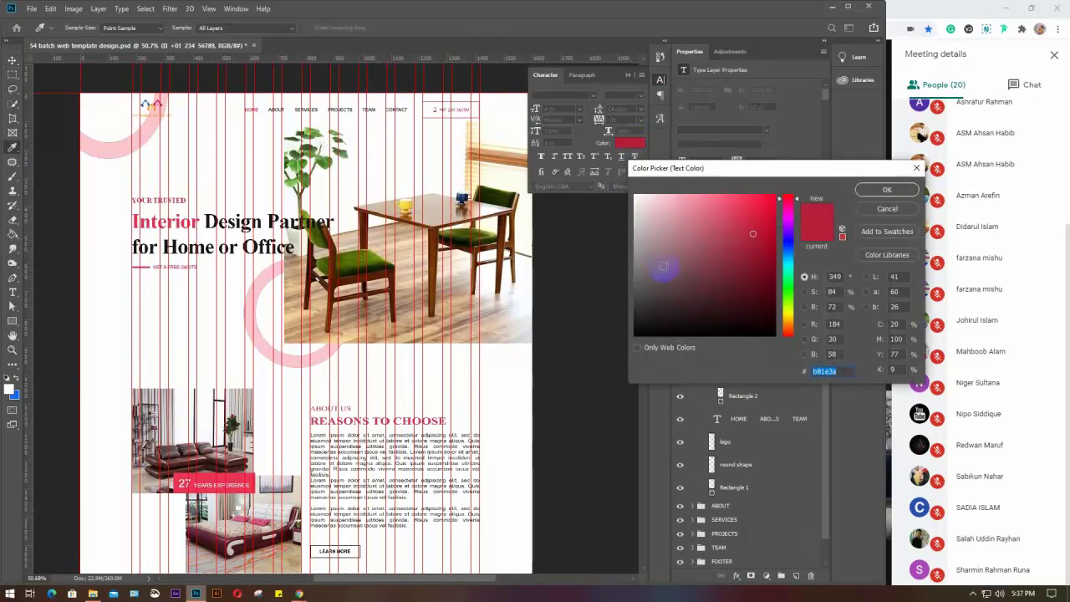
drag(663, 266, 633, 342)
click(894, 189)
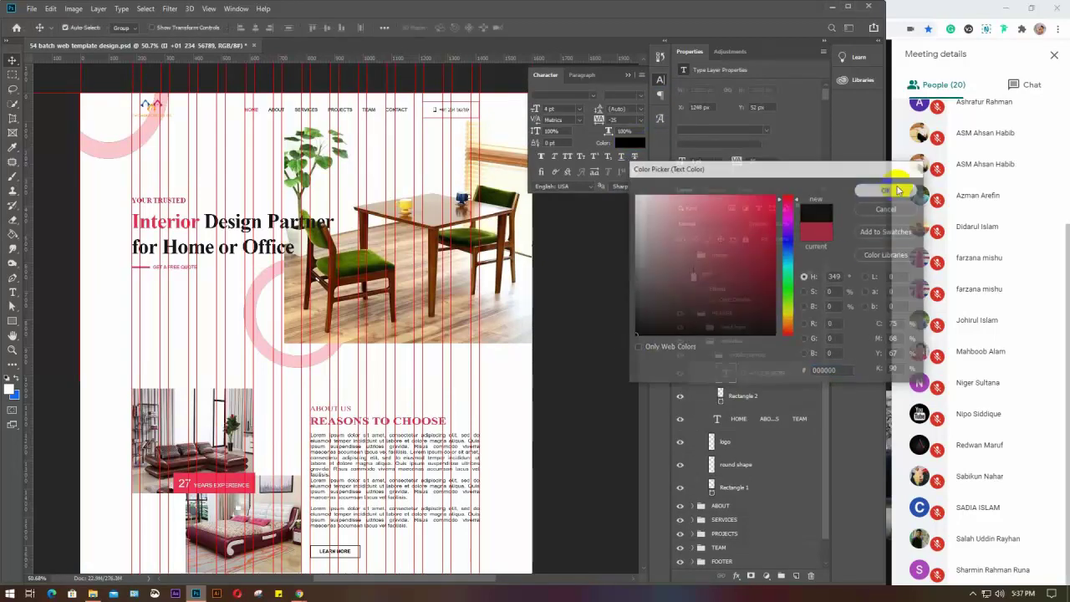
click(627, 76)
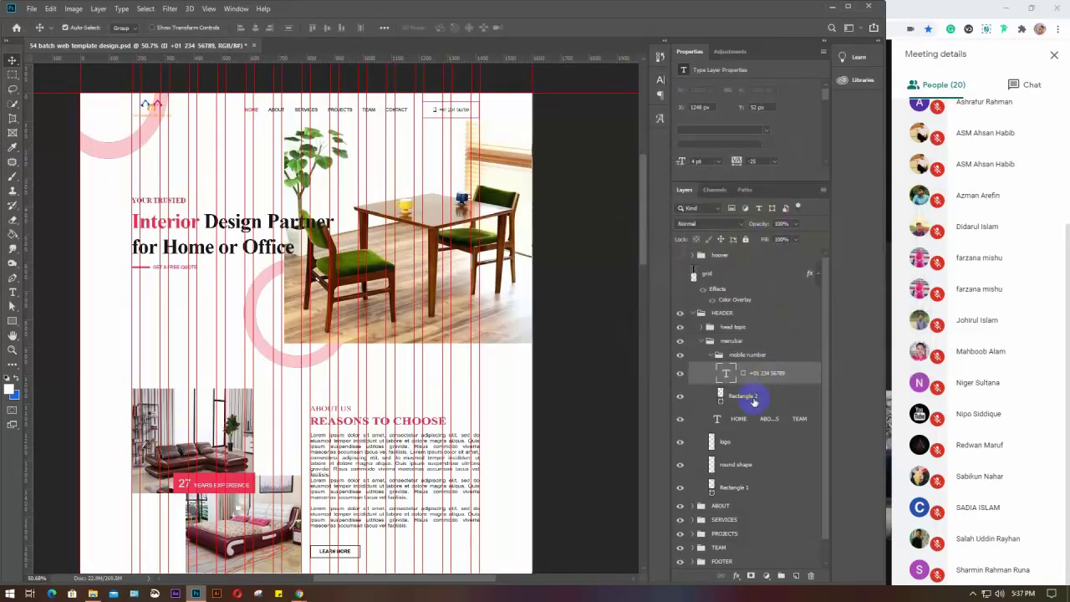
Step: Set the stroke colour of the original phone number button's rectangle to black, and collapse the HEADER group with its subgroups
click(754, 402)
click(703, 122)
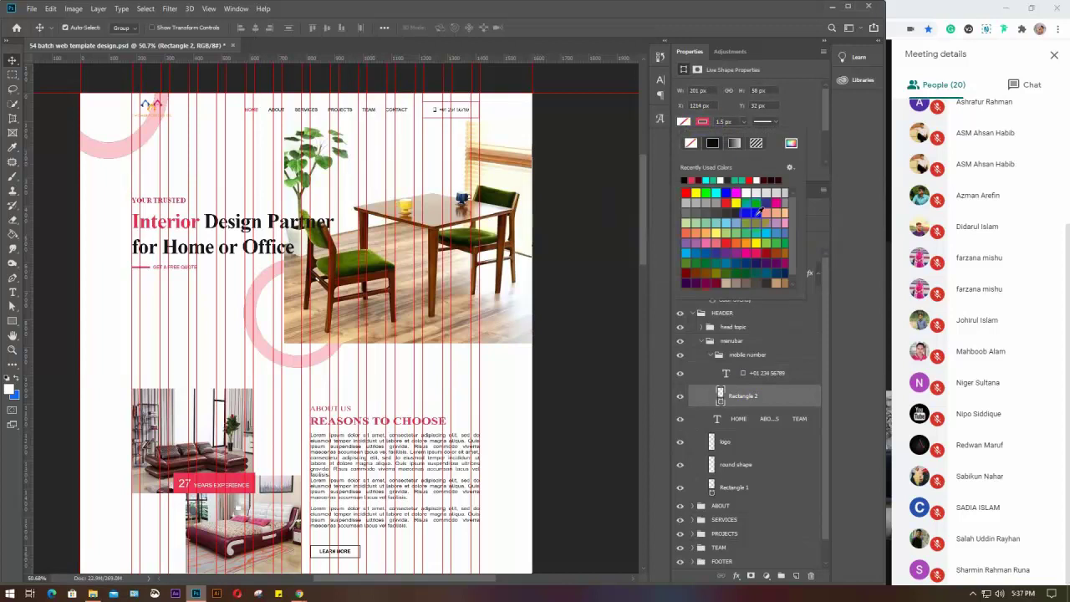
click(756, 214)
click(707, 123)
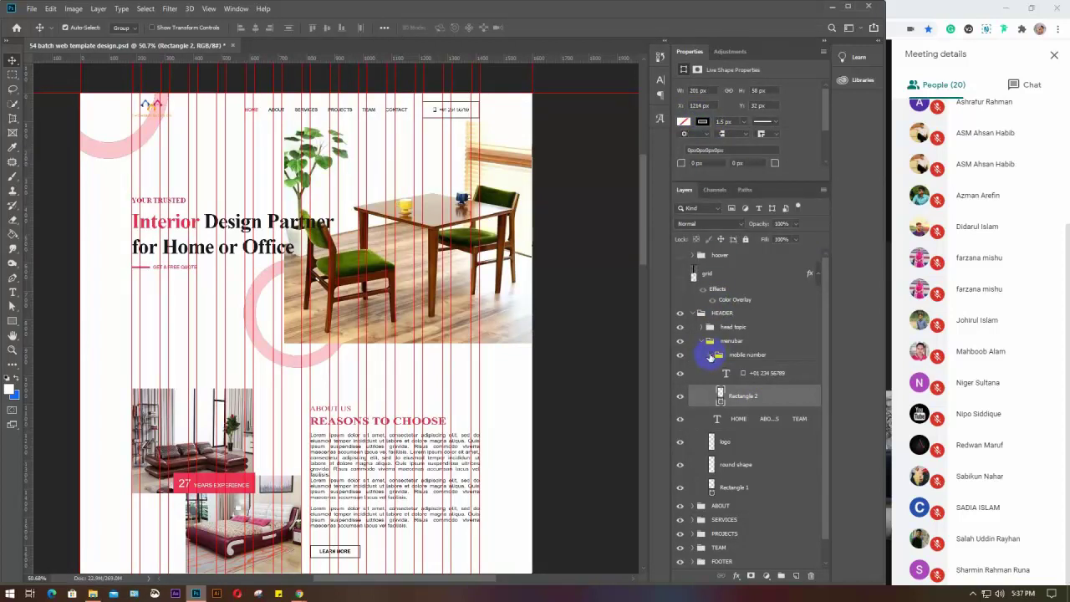
click(708, 354)
click(703, 342)
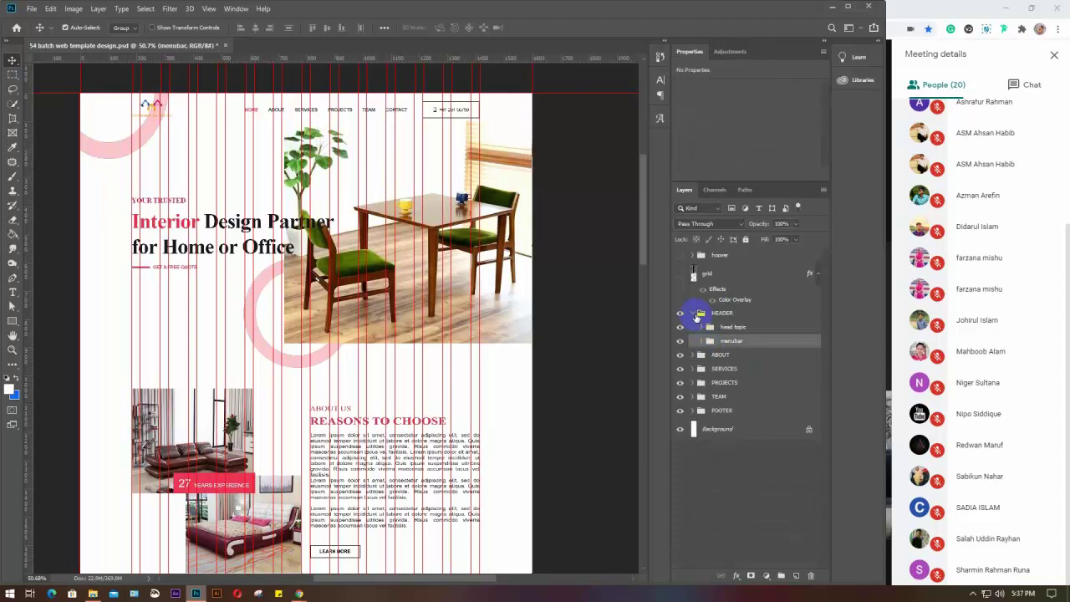
click(693, 314)
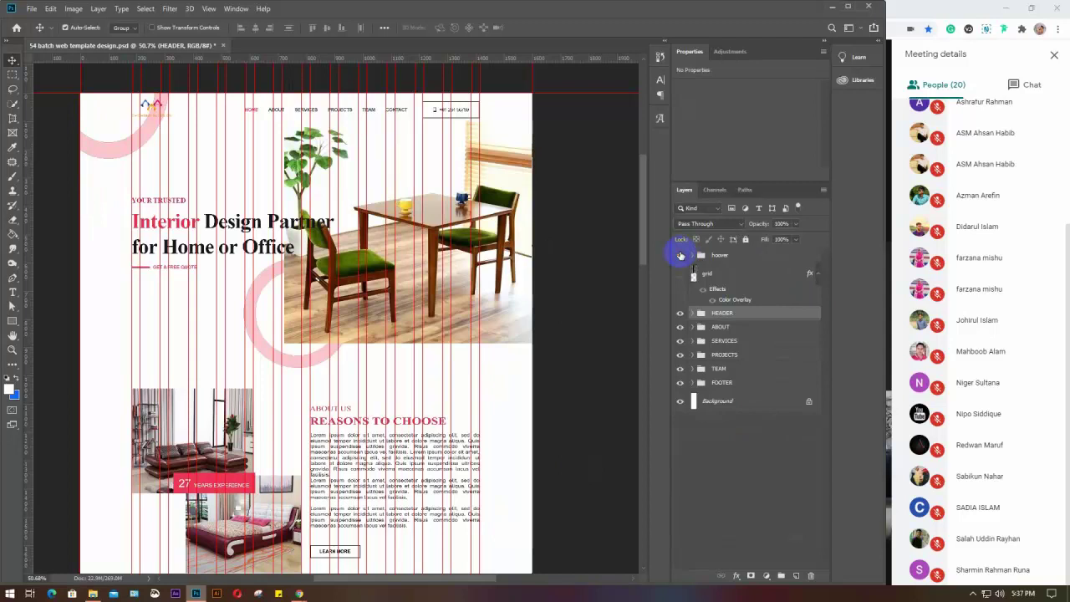
Step: Toggle the hoover group's visibility to compare the normal and hover states of both buttons, and leave it visible
click(681, 255)
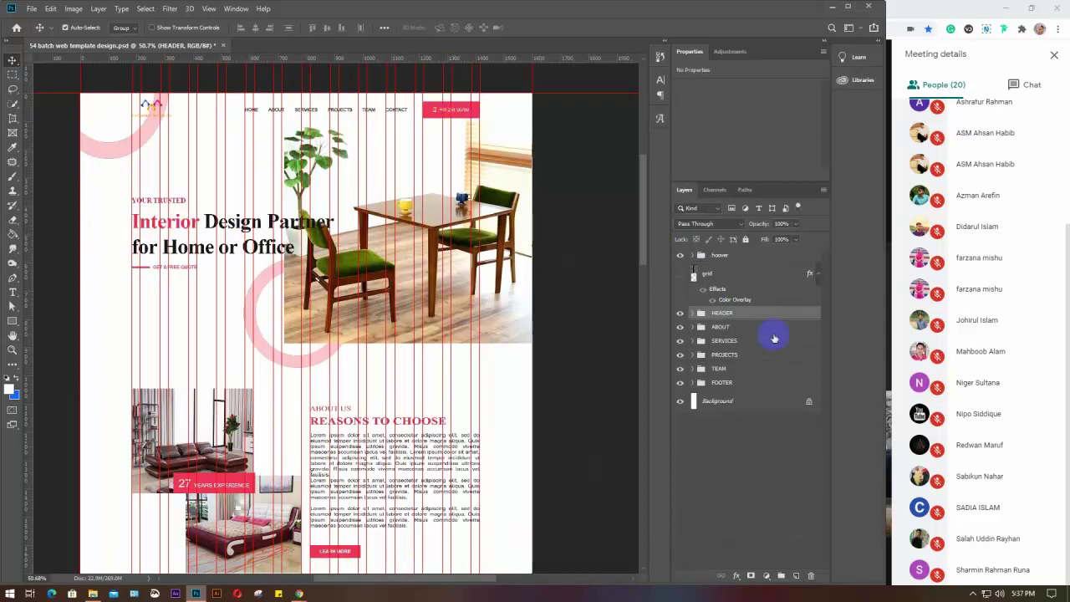
click(681, 257)
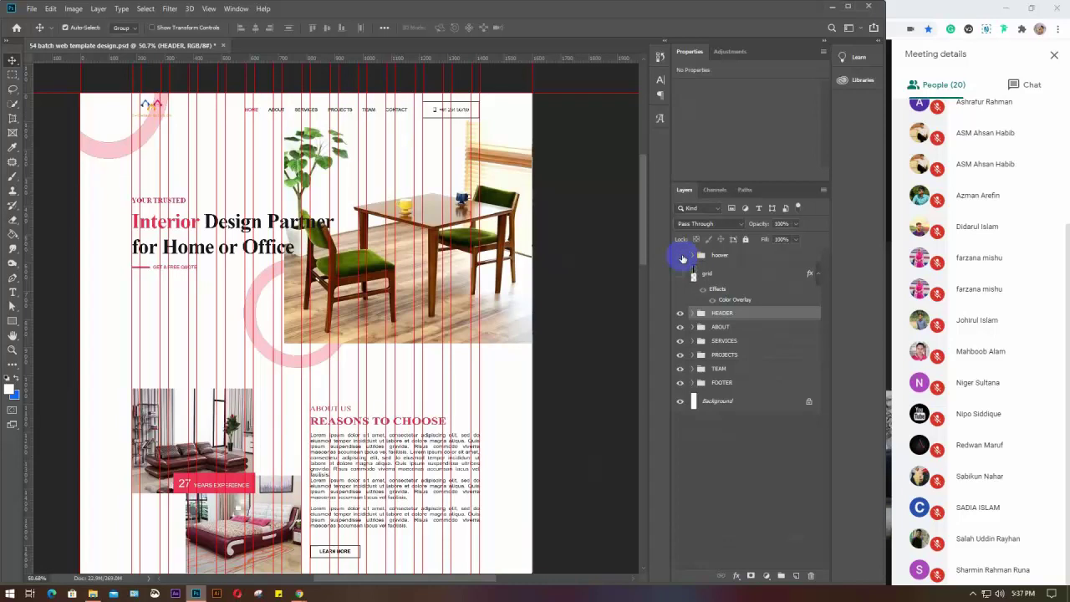
click(682, 256)
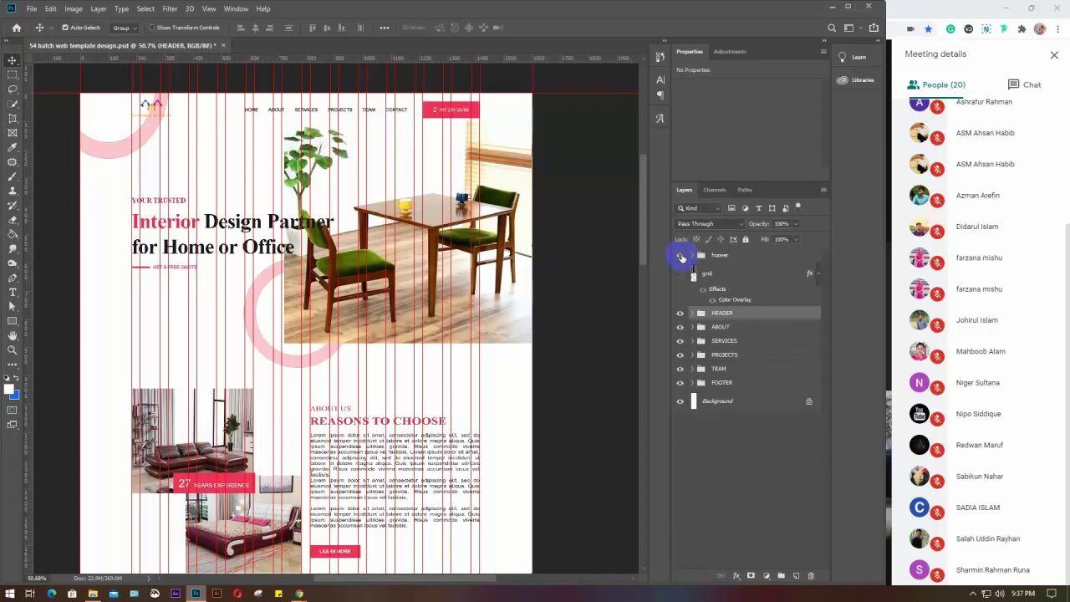
click(681, 257)
click(681, 257)
Step: Recolour the word HOME in the hoover group's menu text to ec3457, sampled from the pink phone number button
click(692, 257)
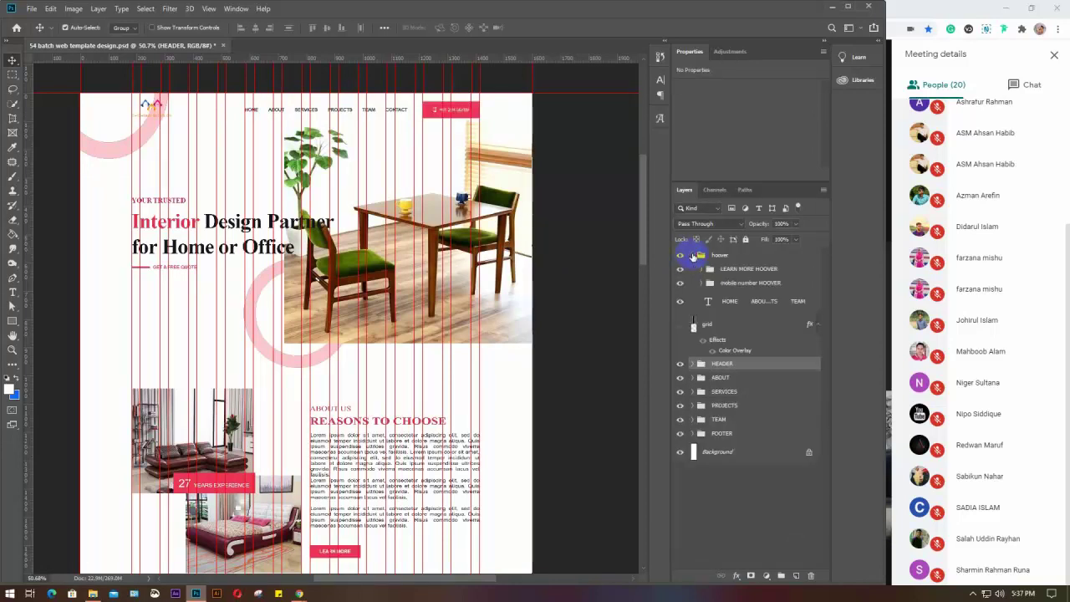
click(732, 302)
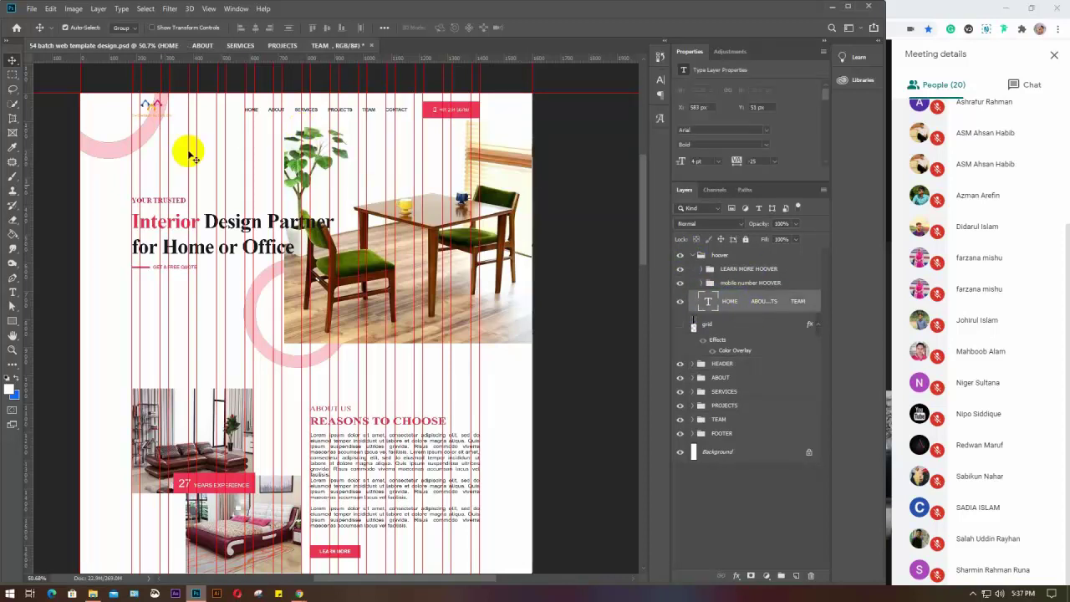
click(13, 291)
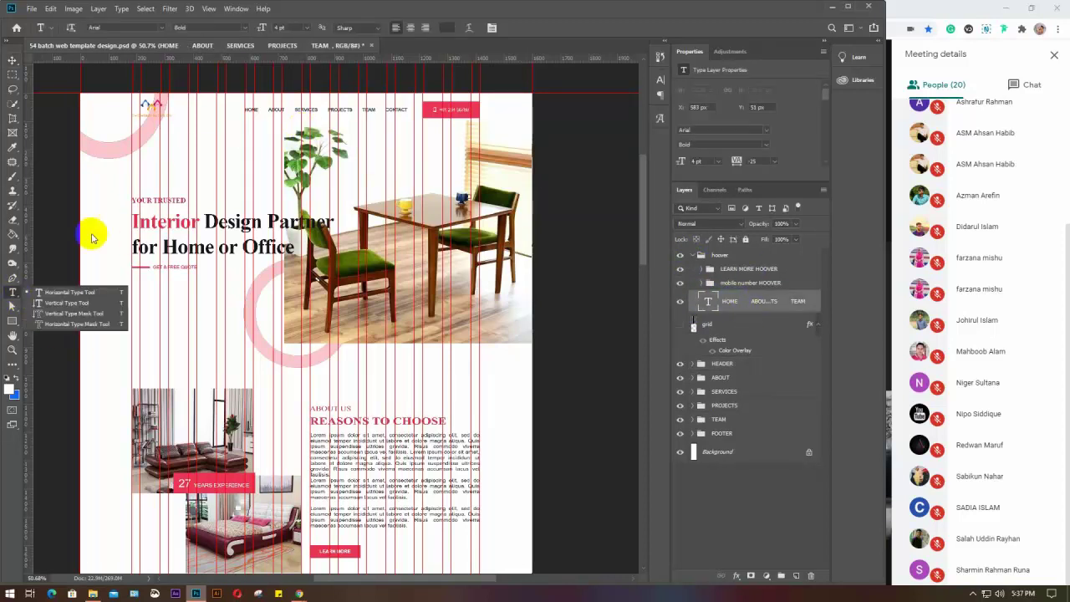
click(259, 109)
key(ctrl+a)
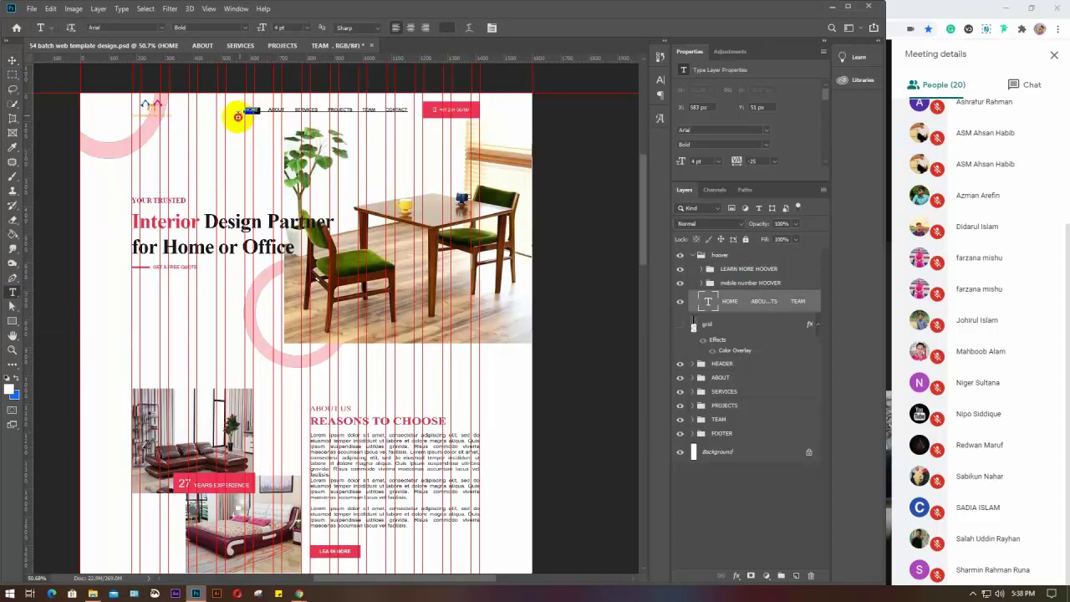
click(444, 29)
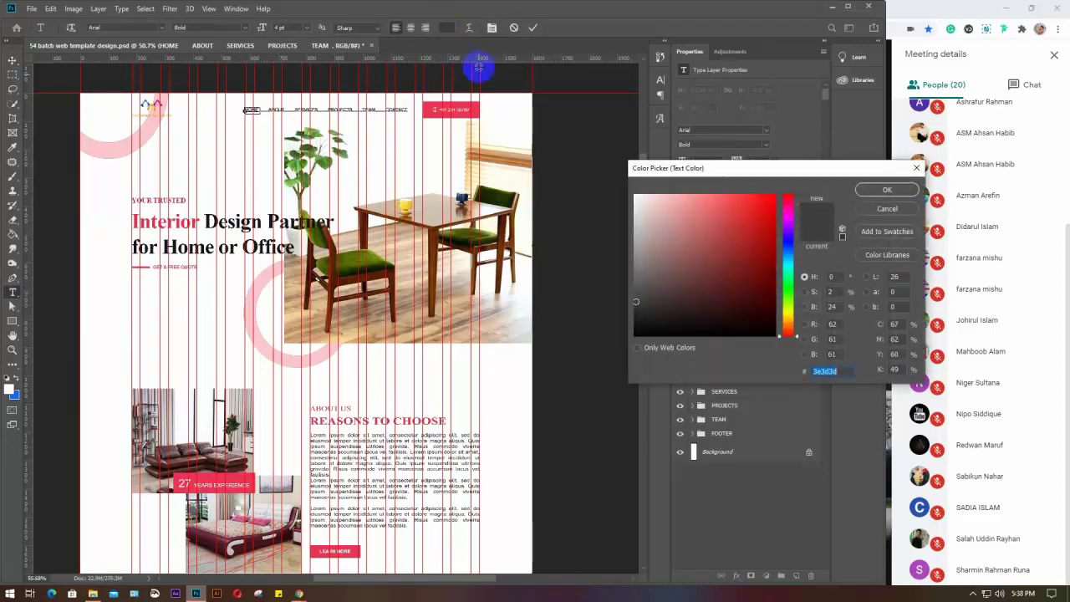
click(427, 107)
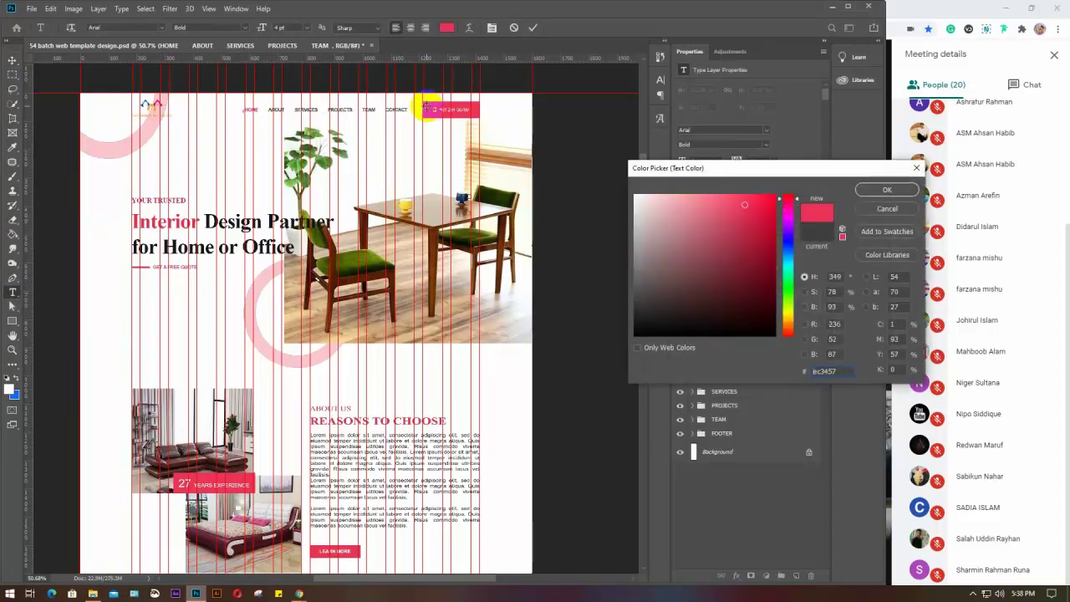
click(887, 190)
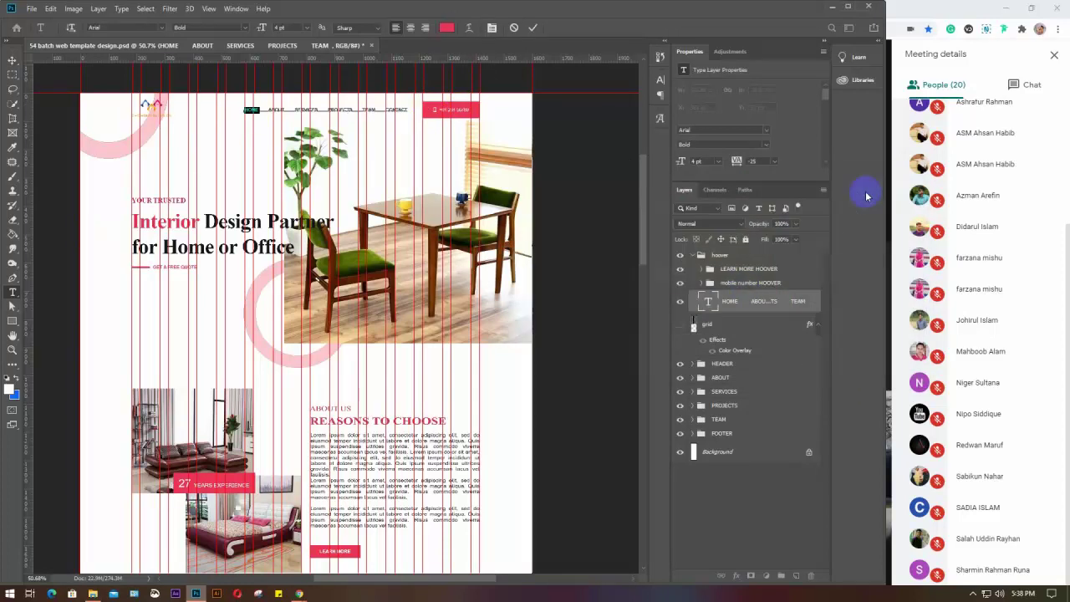
Step: Collapse and hide the hoover group, and select the original menu text layer in the HEADER's menubar group
click(690, 256)
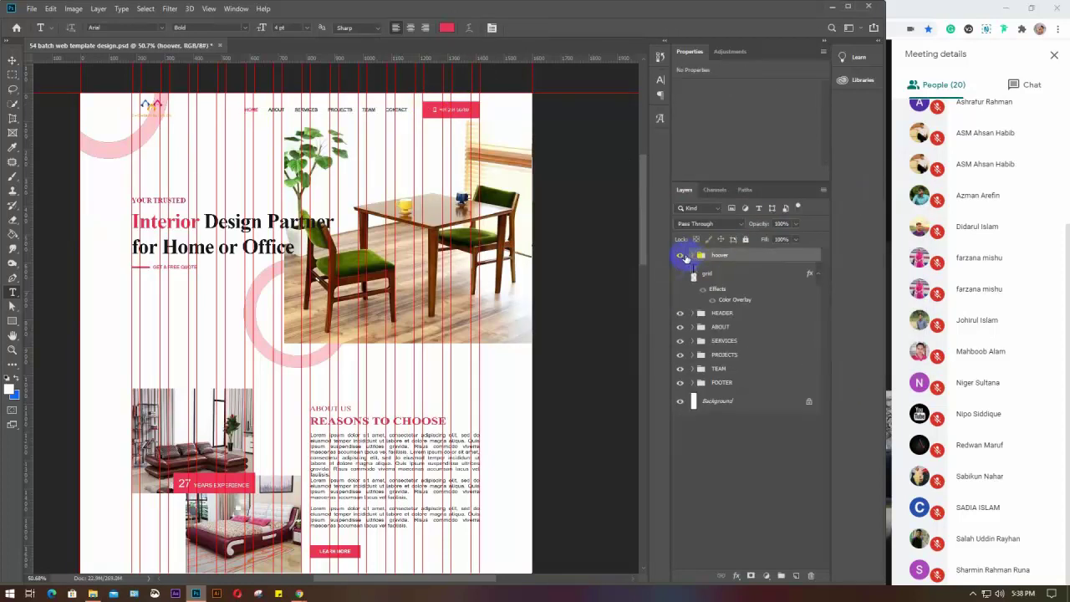
click(681, 257)
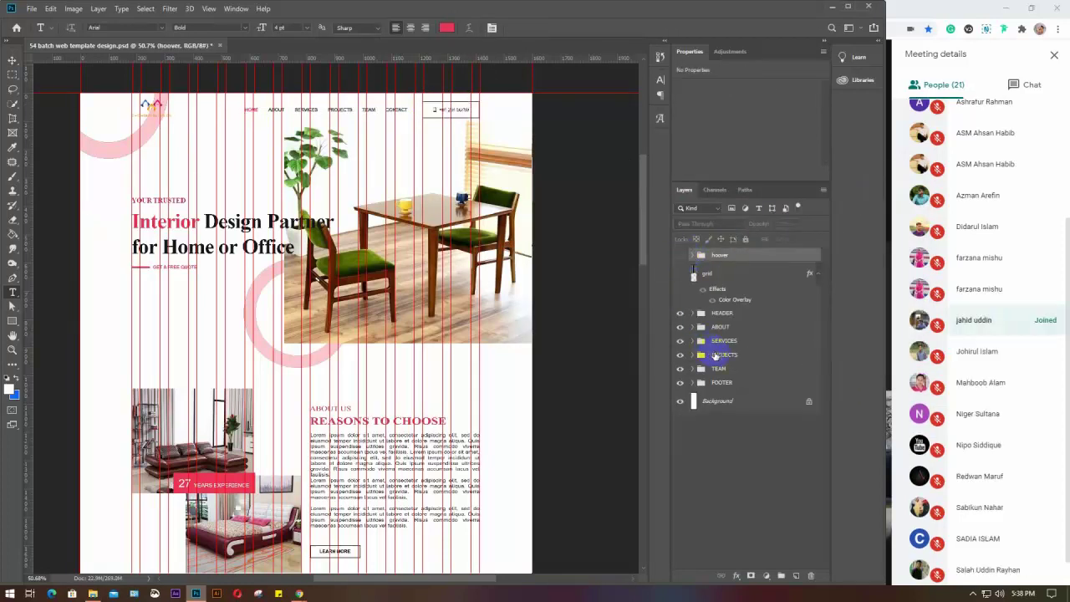
click(691, 314)
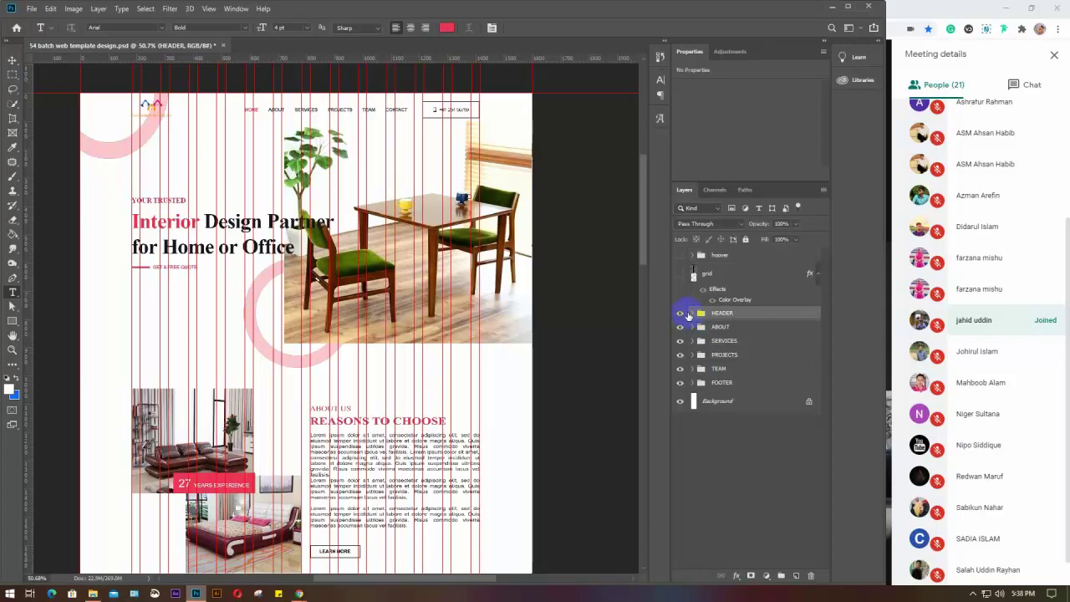
click(694, 312)
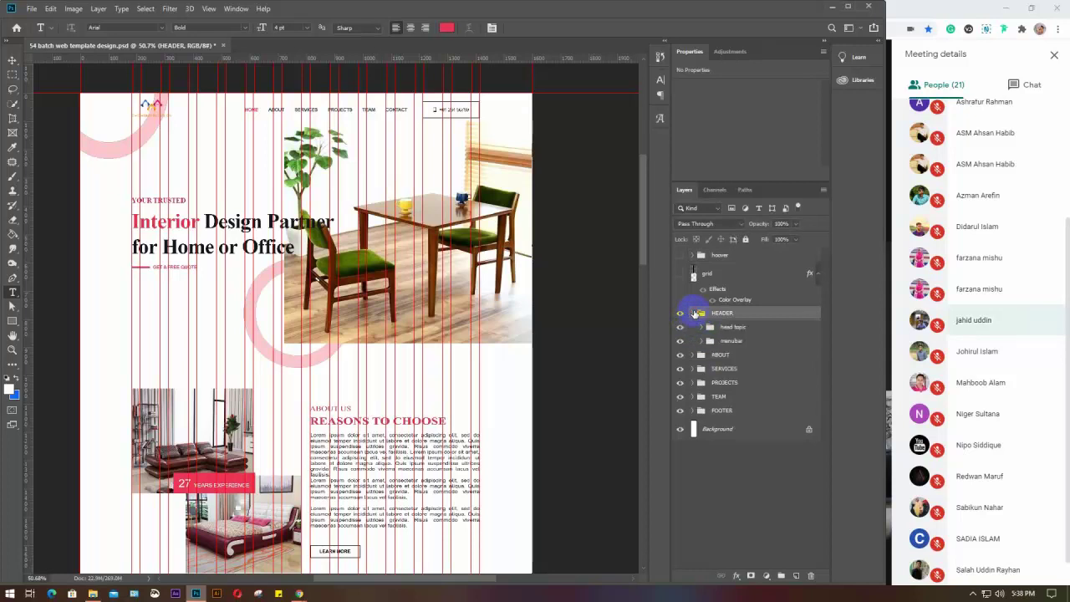
click(702, 341)
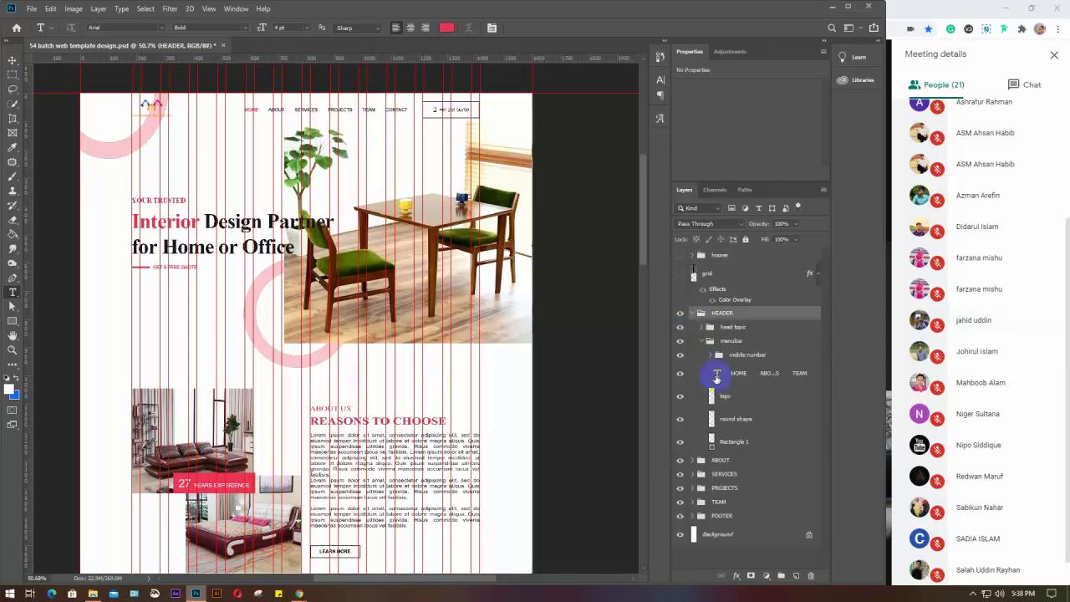
click(736, 378)
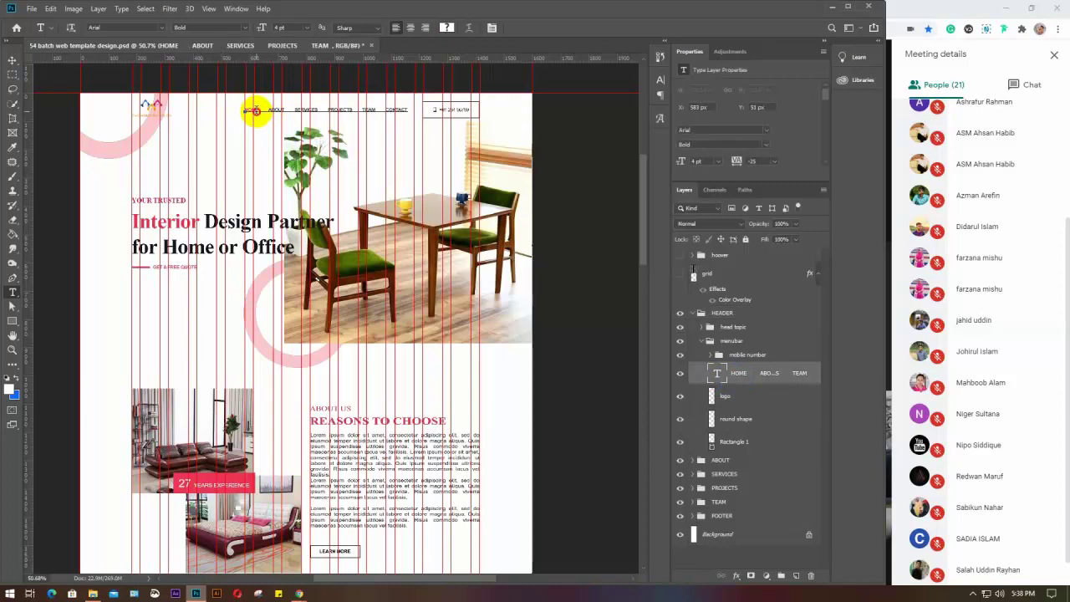
Step: Recolour the word HOME in the original menu text to 15161a, sampled from the dark heading text, and collapse the HEADER group
click(255, 111)
drag(245, 109, 256, 111)
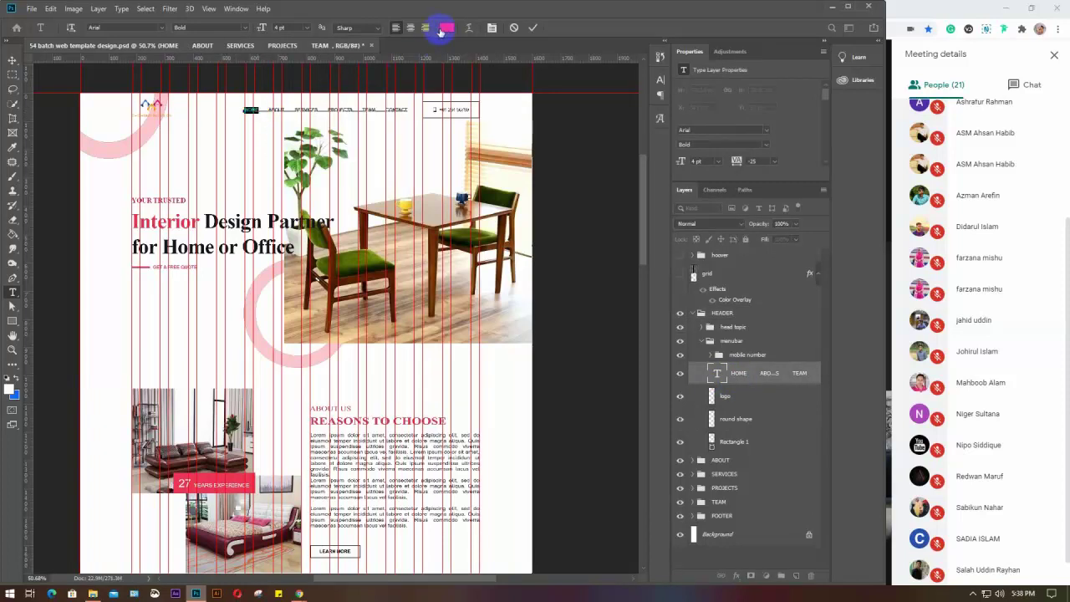
click(447, 29)
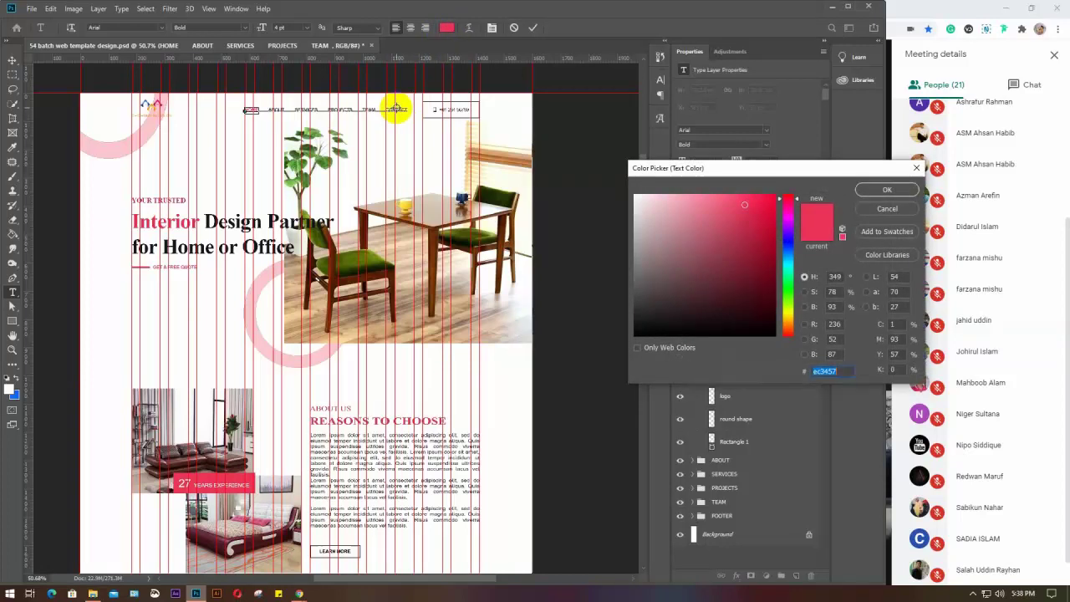
click(396, 109)
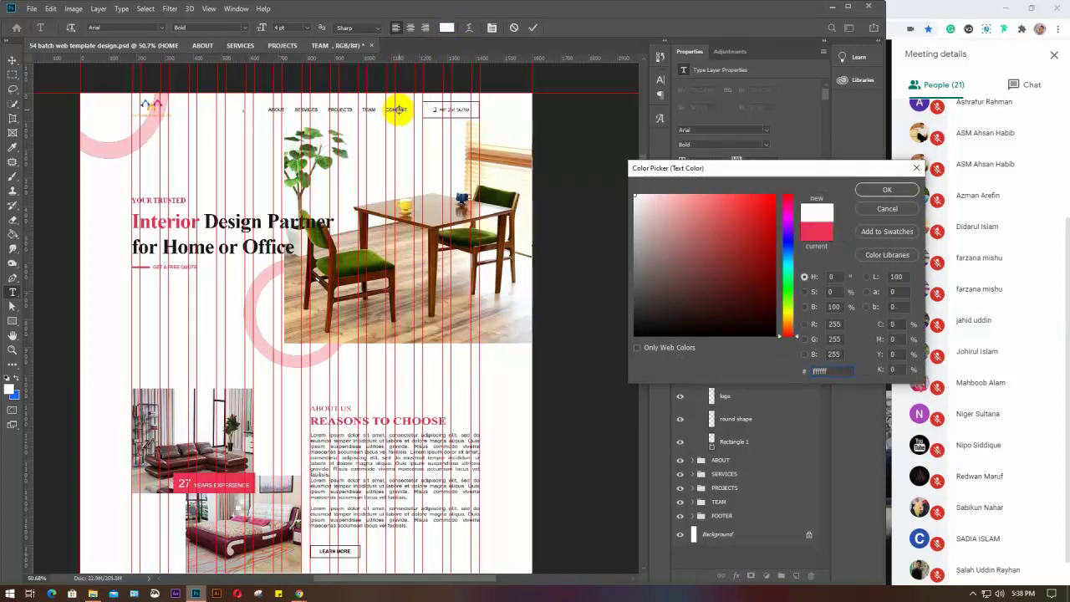
click(396, 108)
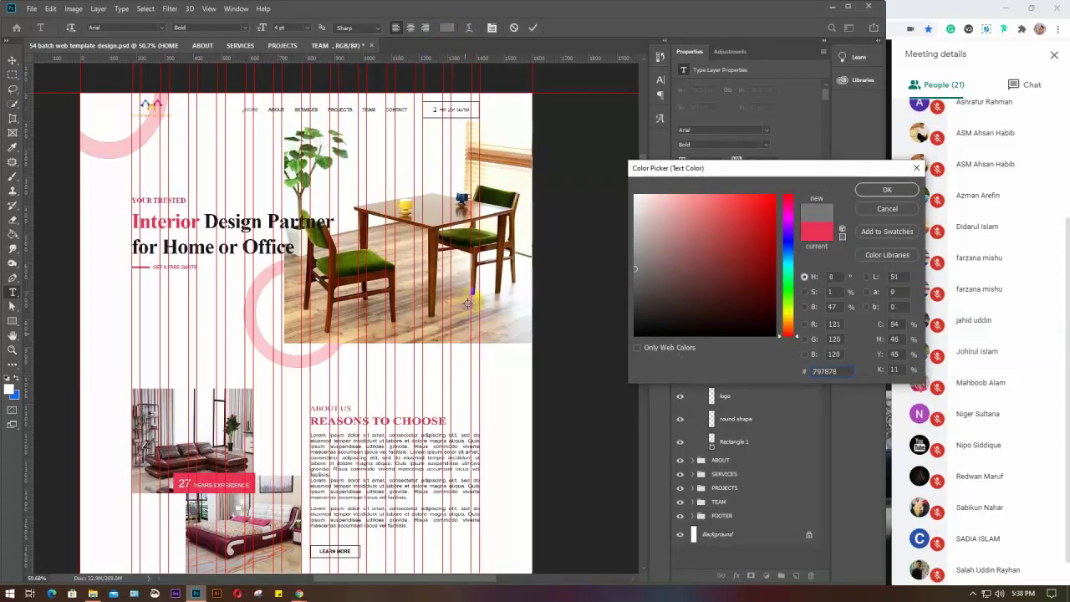
click(258, 224)
click(259, 223)
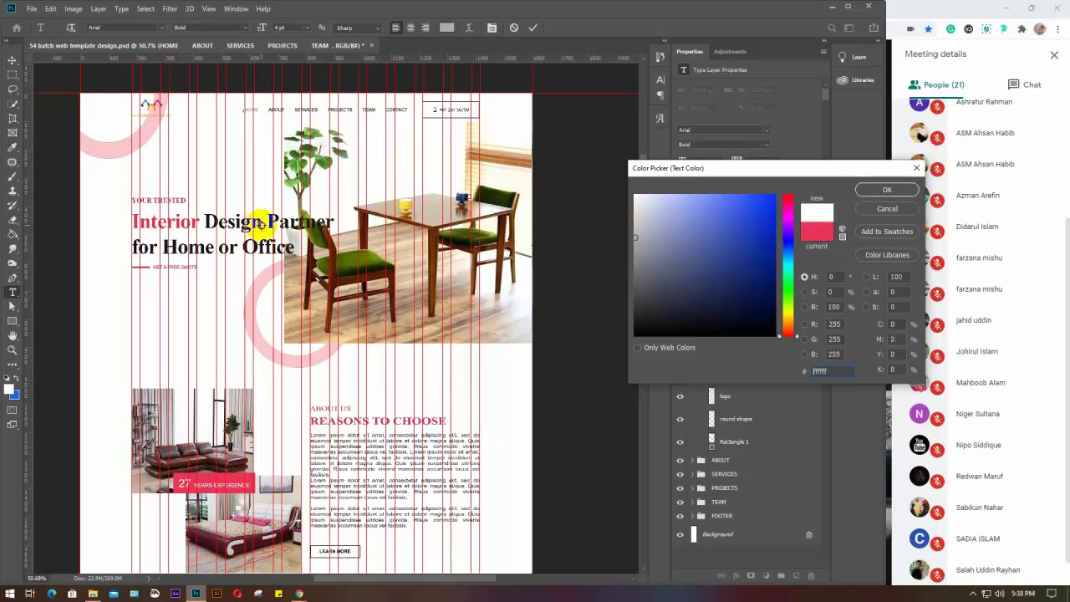
click(259, 223)
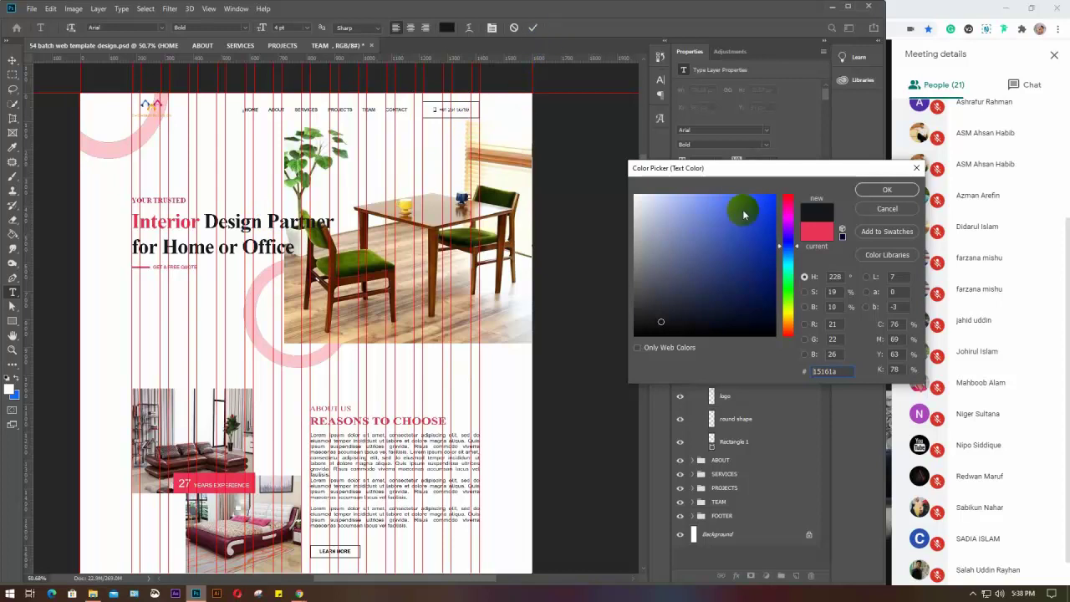
click(886, 191)
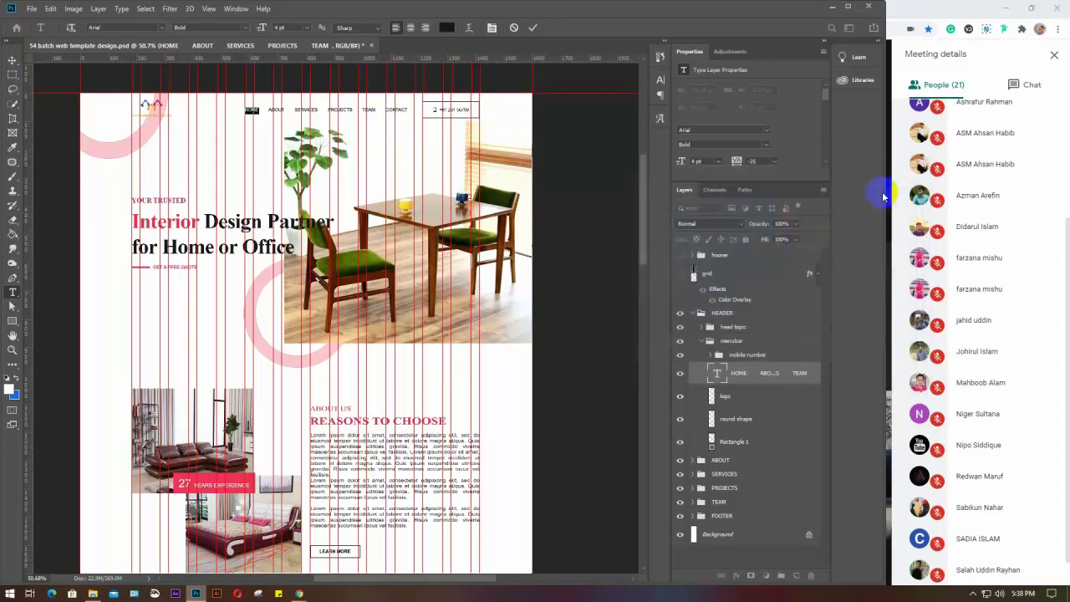
click(535, 26)
key(v)
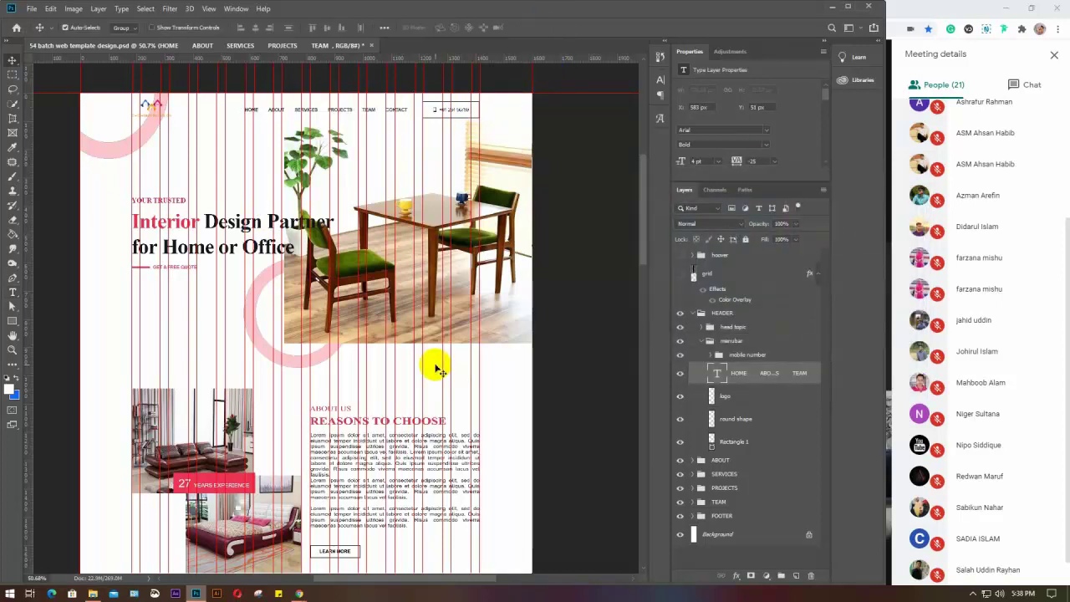
click(703, 340)
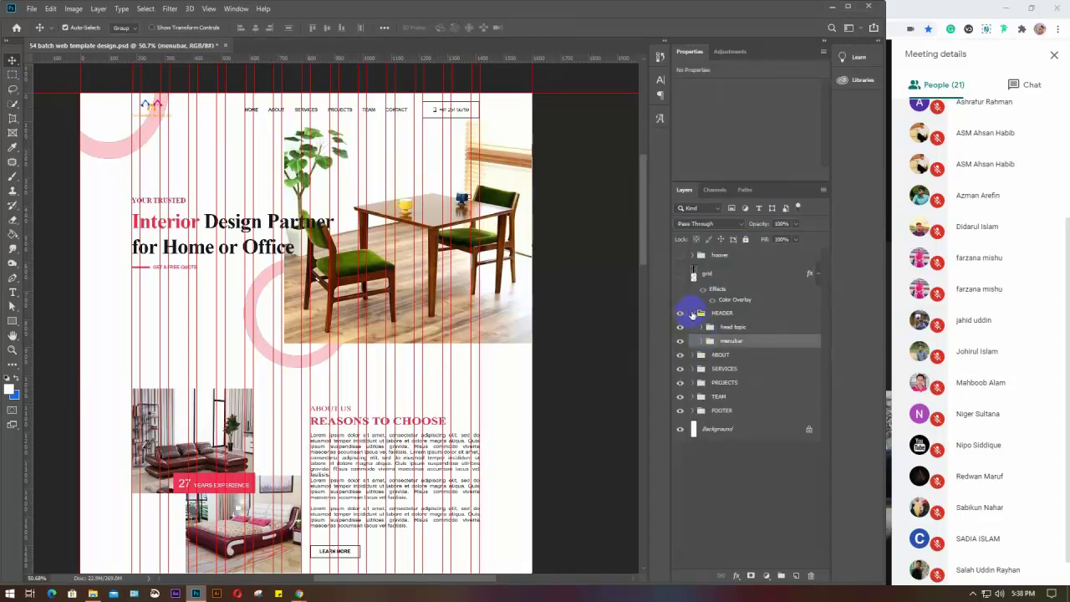
click(692, 314)
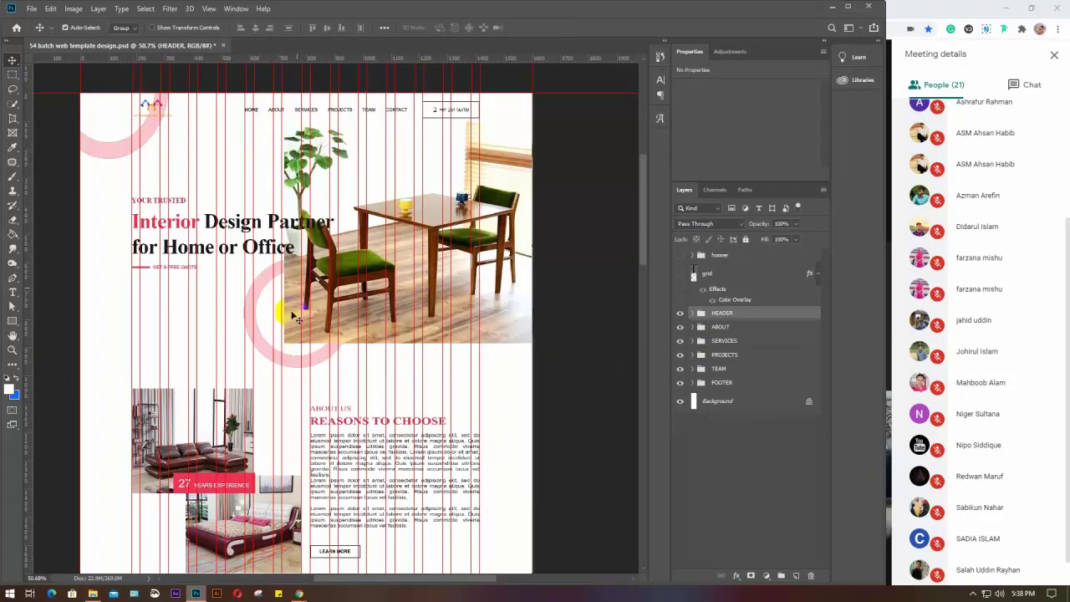
Step: Toggle the hoover group's visibility to compare normal and hover states of the menu and buttons, and check the group's contents
click(681, 255)
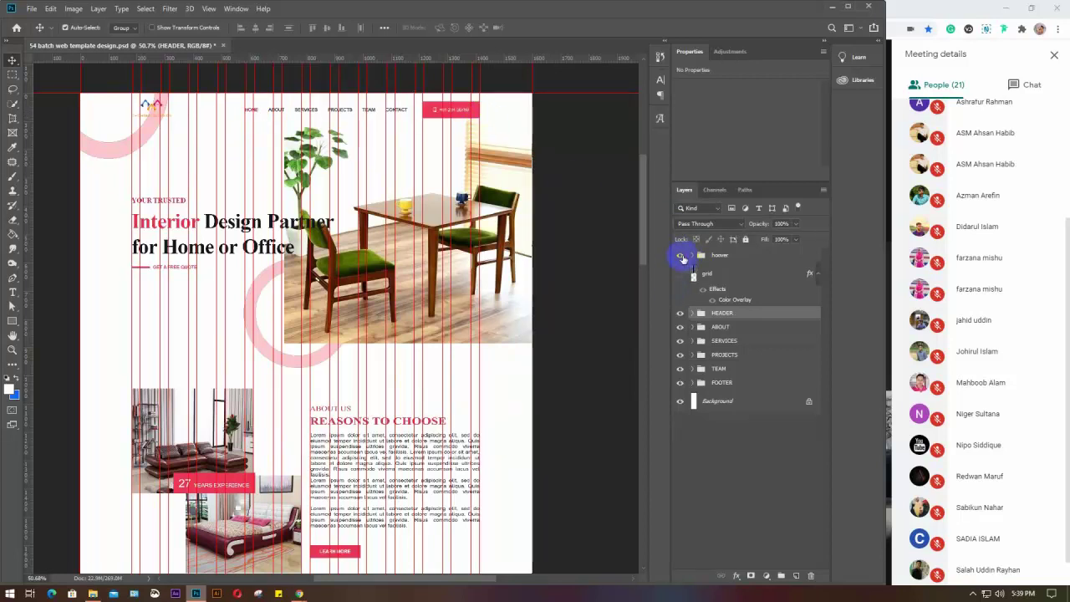
click(681, 255)
click(680, 255)
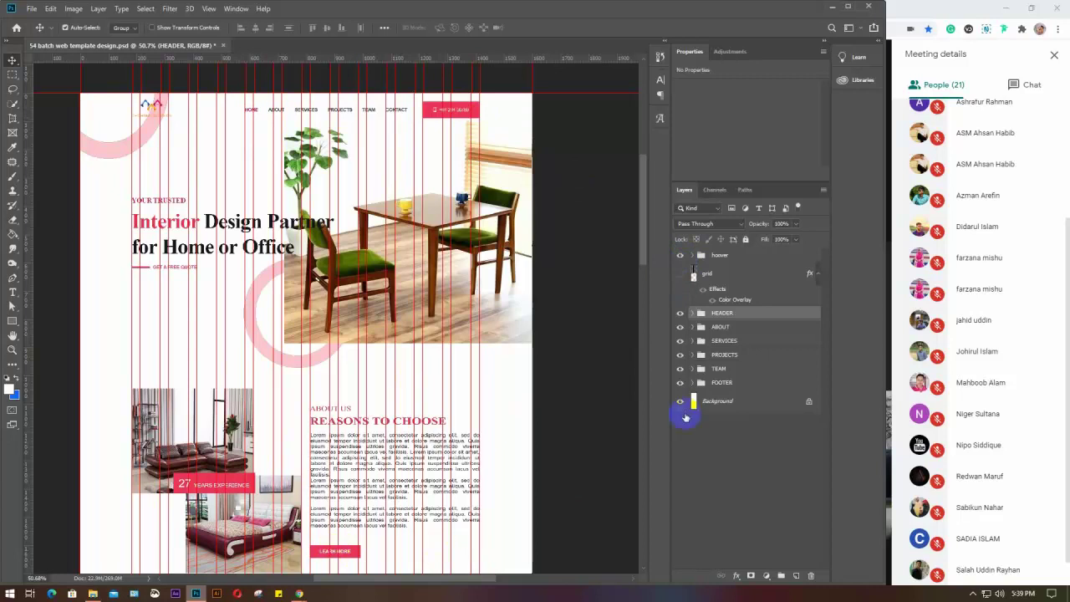
click(683, 257)
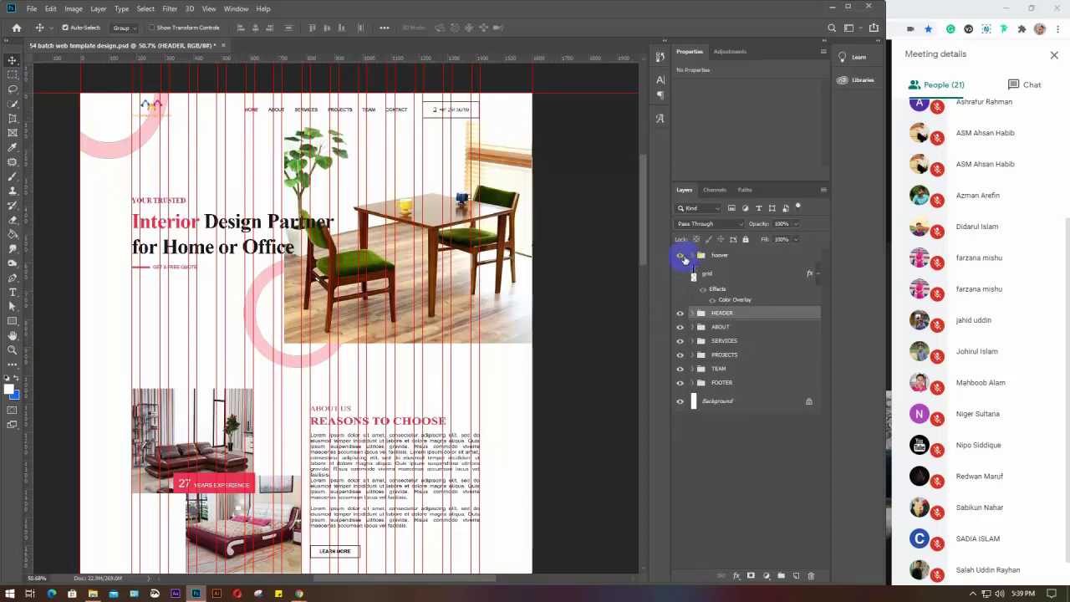
click(680, 256)
click(681, 256)
click(680, 256)
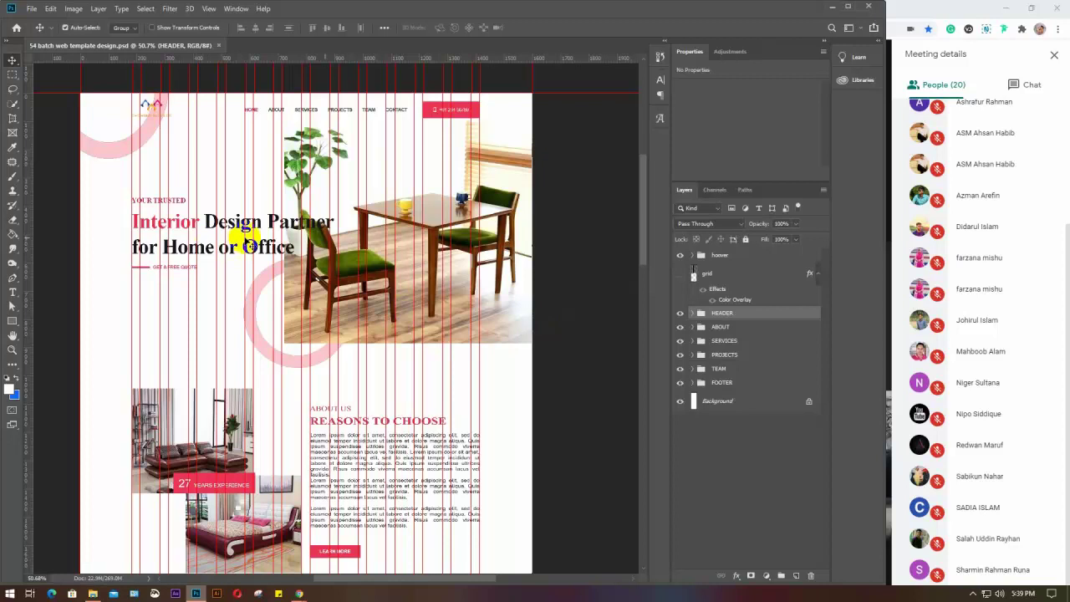
click(692, 256)
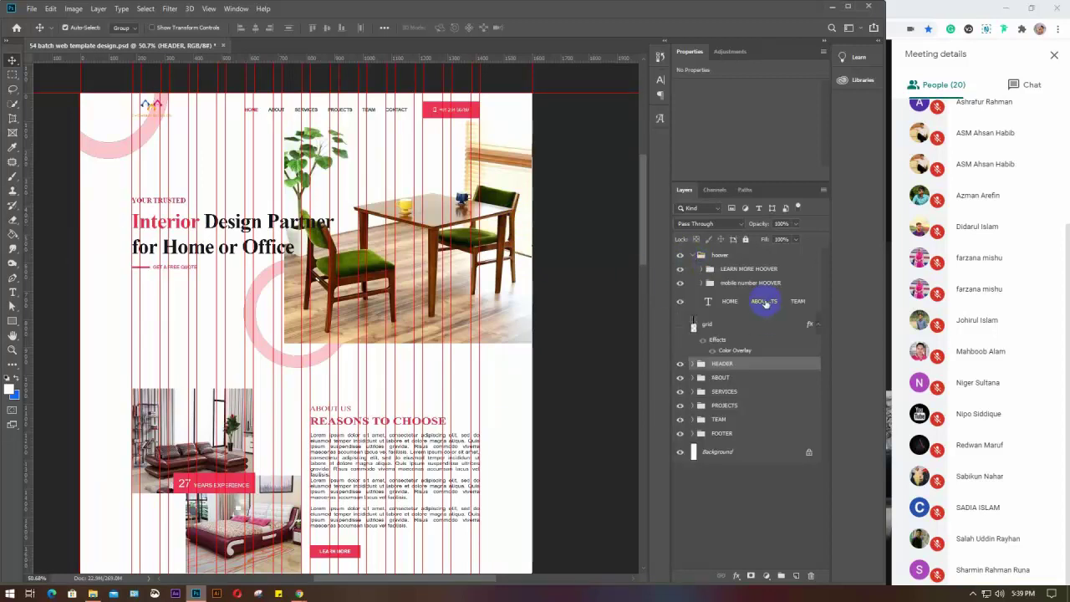
click(694, 257)
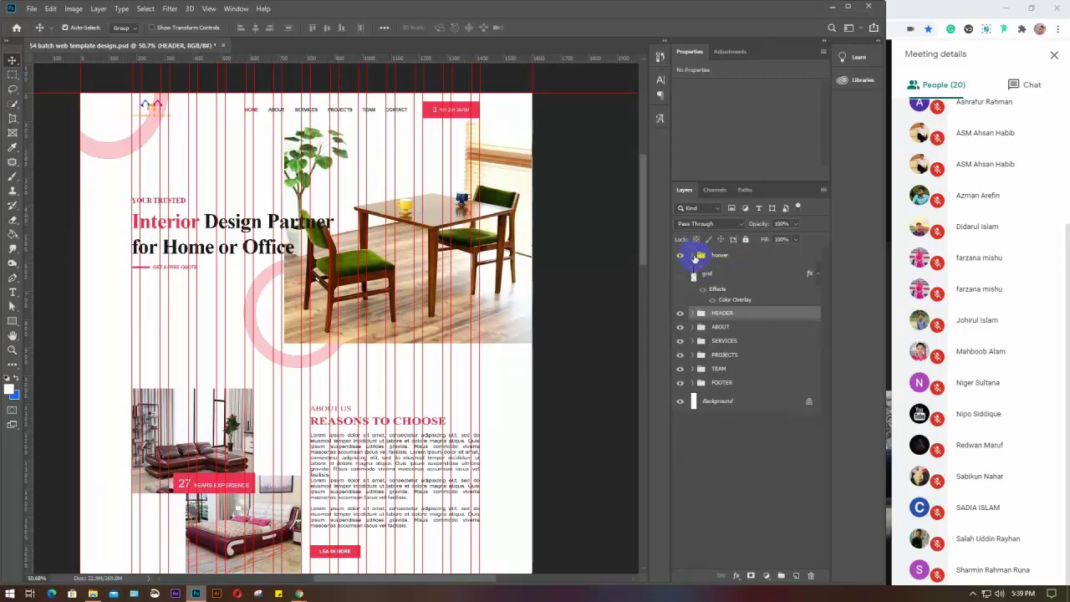
Step: Hide the hoover group and save the web template document
click(680, 255)
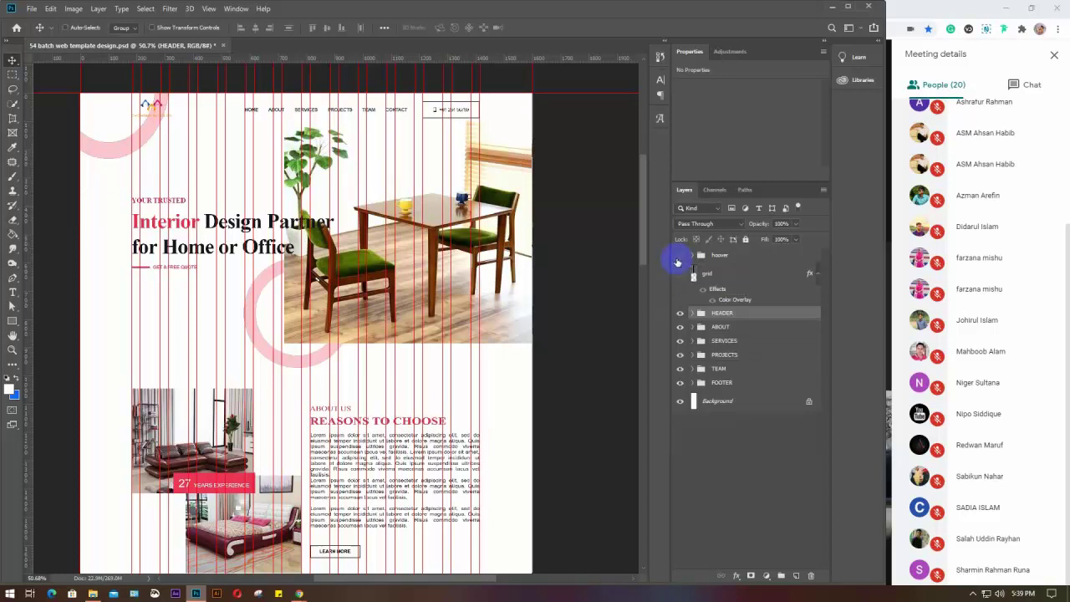
key(ctrl+s)
Step: Switch from Photoshop to a narrowed Google Meet window with the Batch- GD 51 & 52 & 53 & 54- Lot 15 spreadsheet widened beside it
click(828, 7)
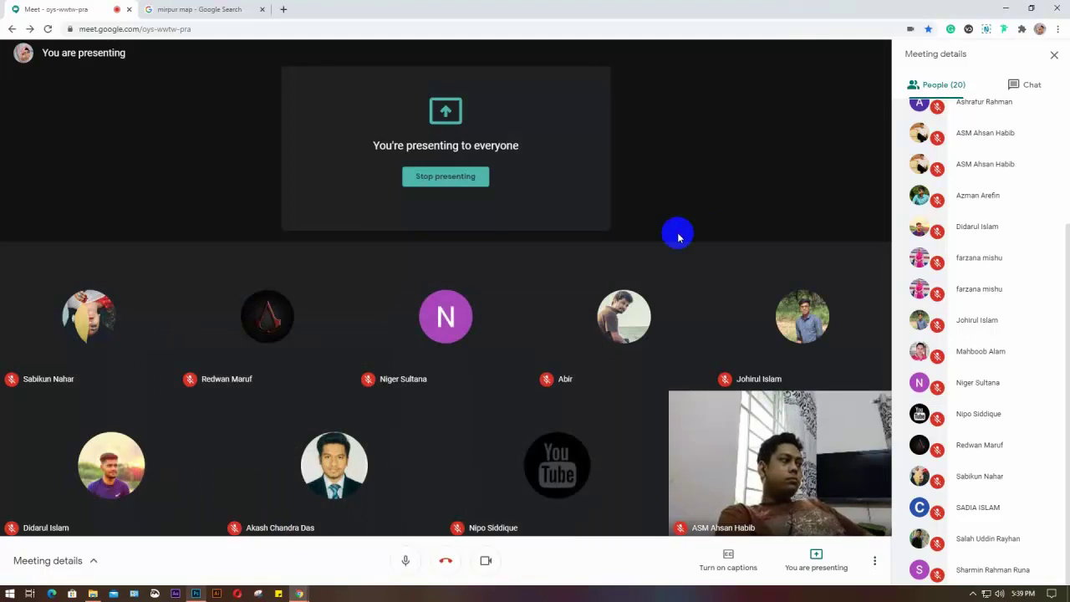
scroll(1022, 368, up, 5)
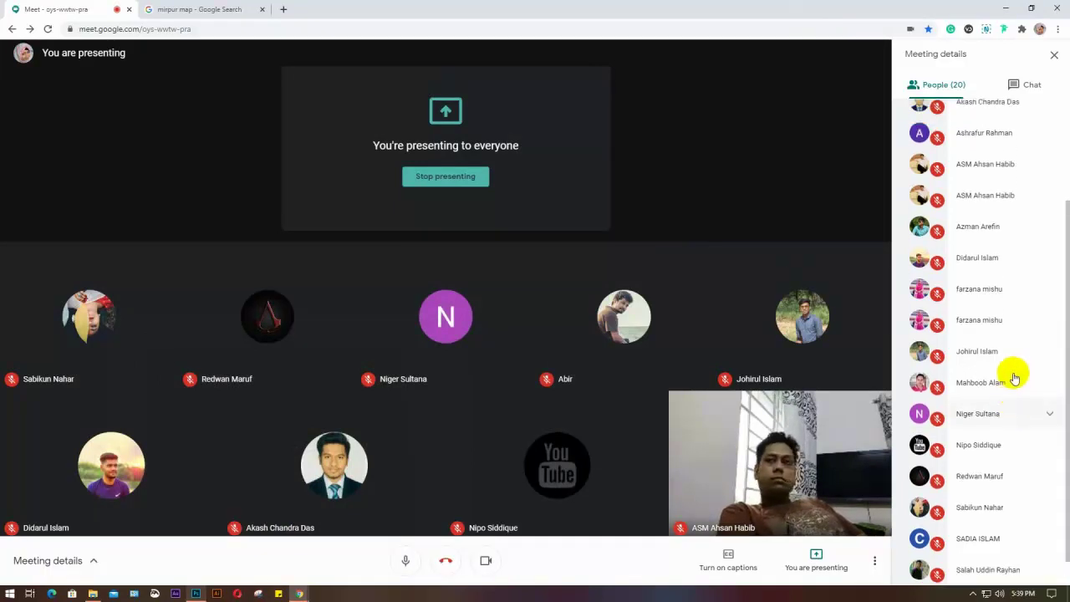
click(1031, 8)
click(802, 16)
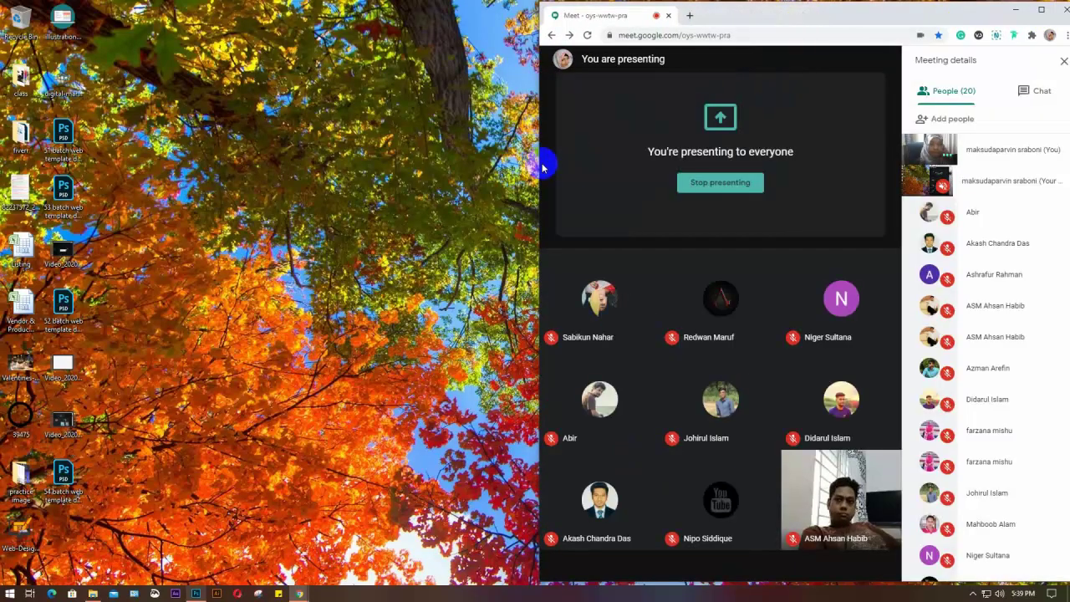
drag(540, 164, 644, 168)
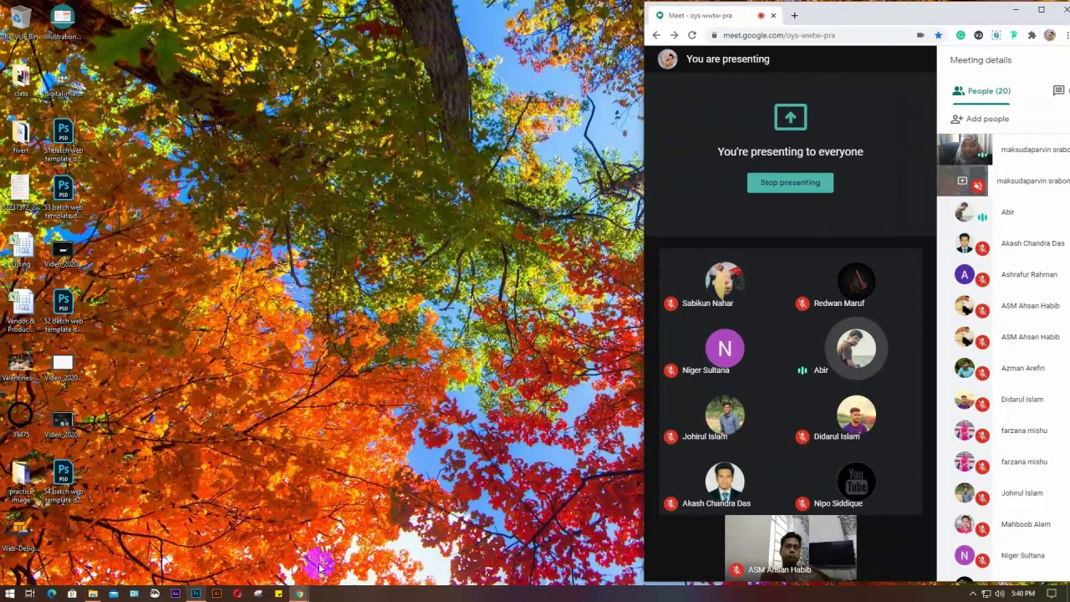
mouse_move(301, 591)
click(224, 543)
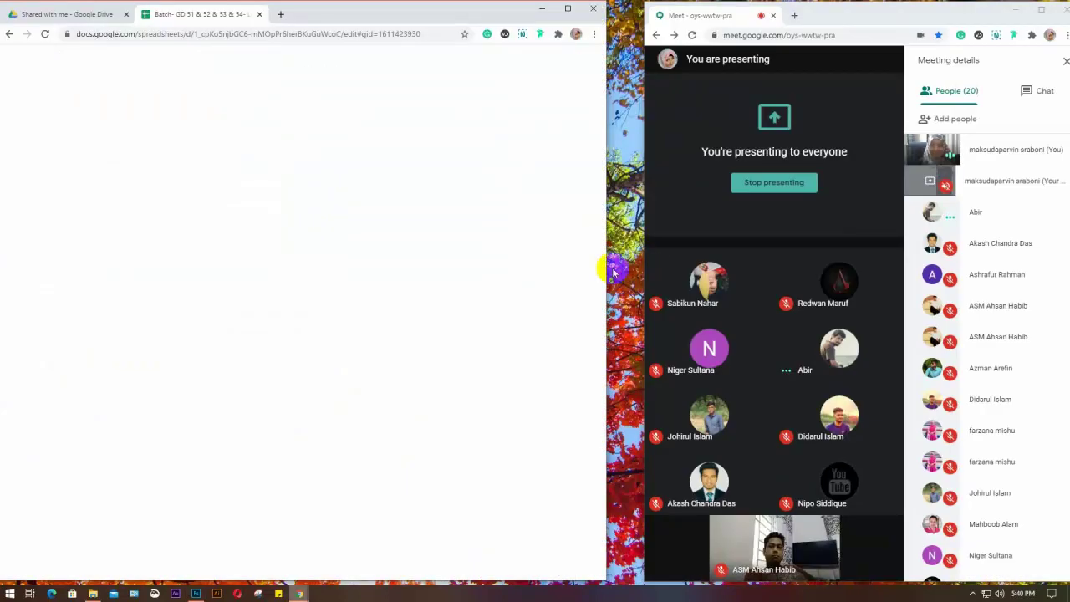
drag(609, 269, 649, 270)
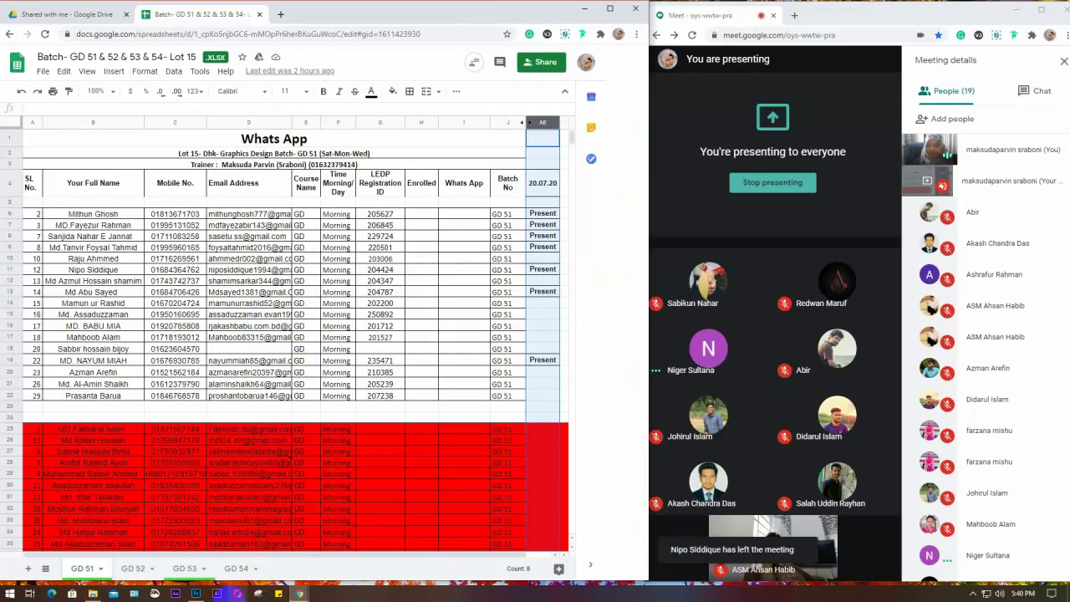
Step: Copy the date heading 20.07.20 from the GD 51 sheet into cell AE4 of the GD 54 sheet
click(236, 570)
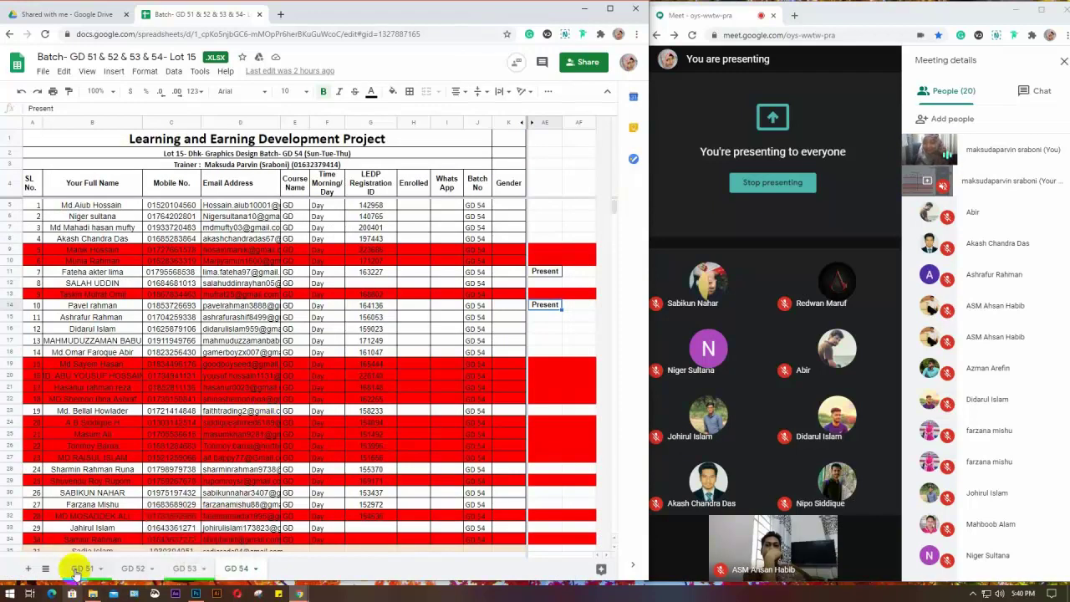
click(81, 571)
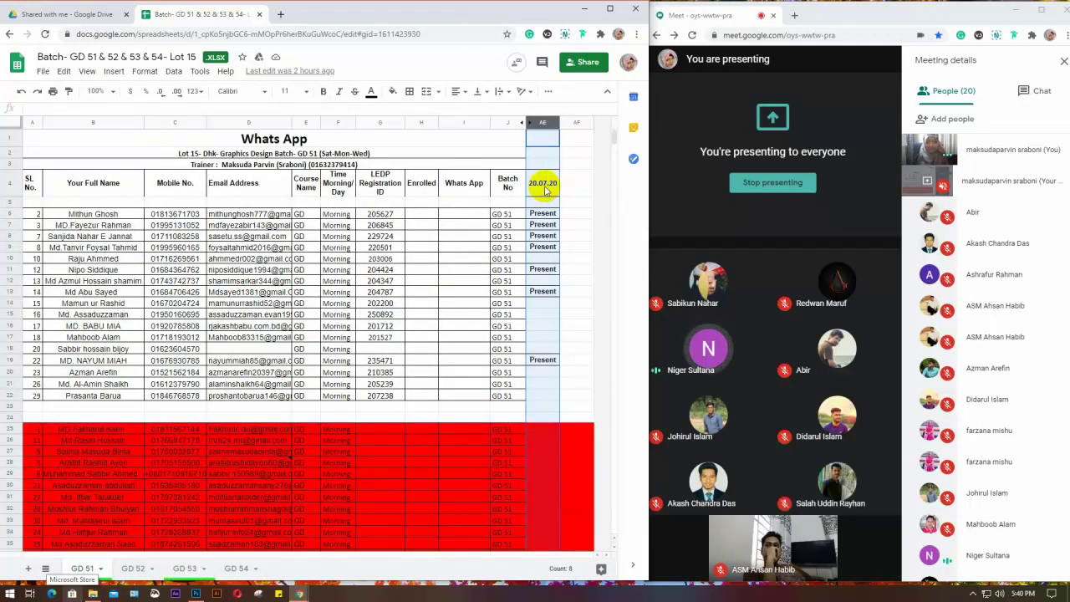
click(543, 186)
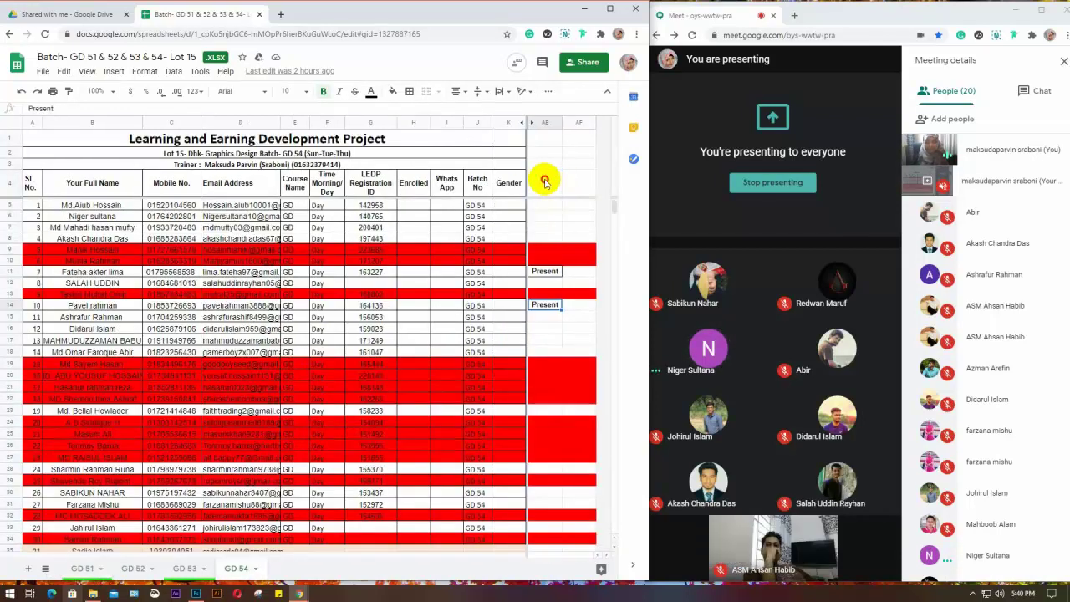
click(544, 183)
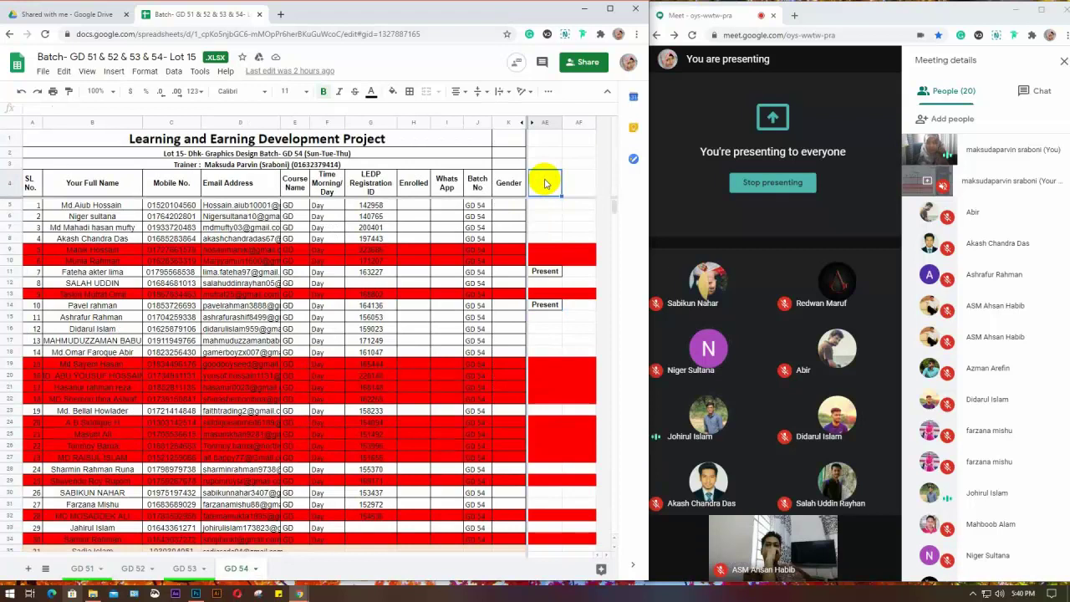
text(20.07.20)
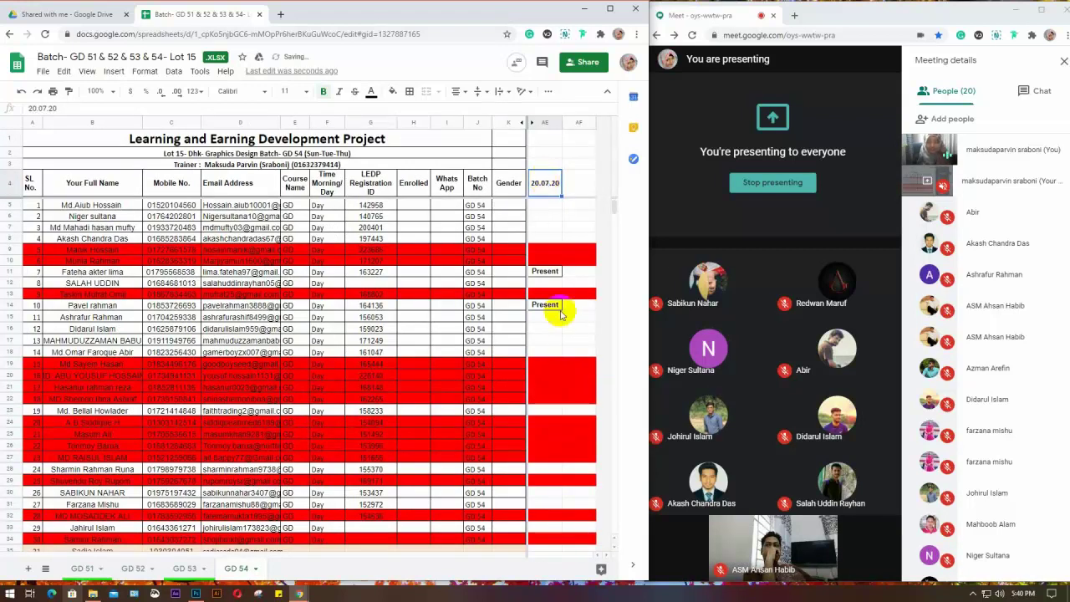
Step: Copy the Present mark from cell AE11 and enter it in AE18 for the student with serial number 14
click(544, 272)
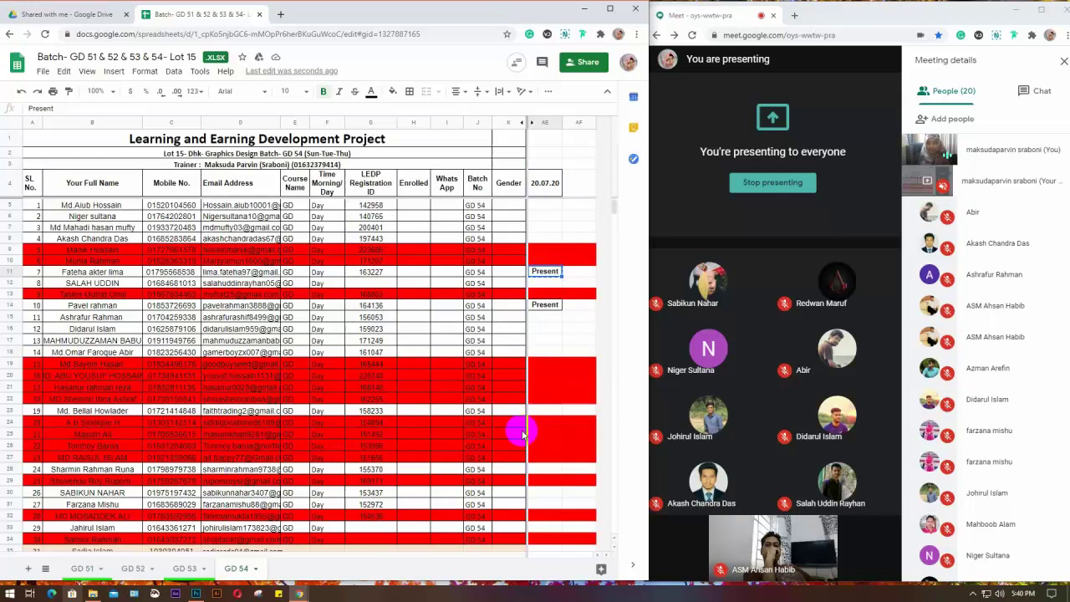
scroll(523, 433, down, 1)
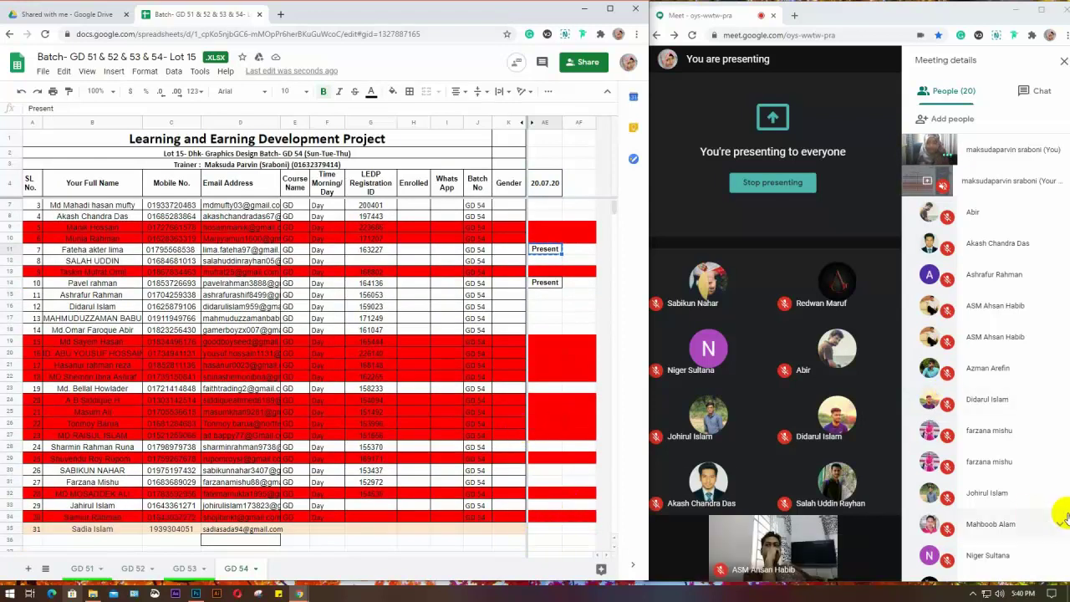
scroll(975, 459, down, 1)
scroll(975, 460, down, 1)
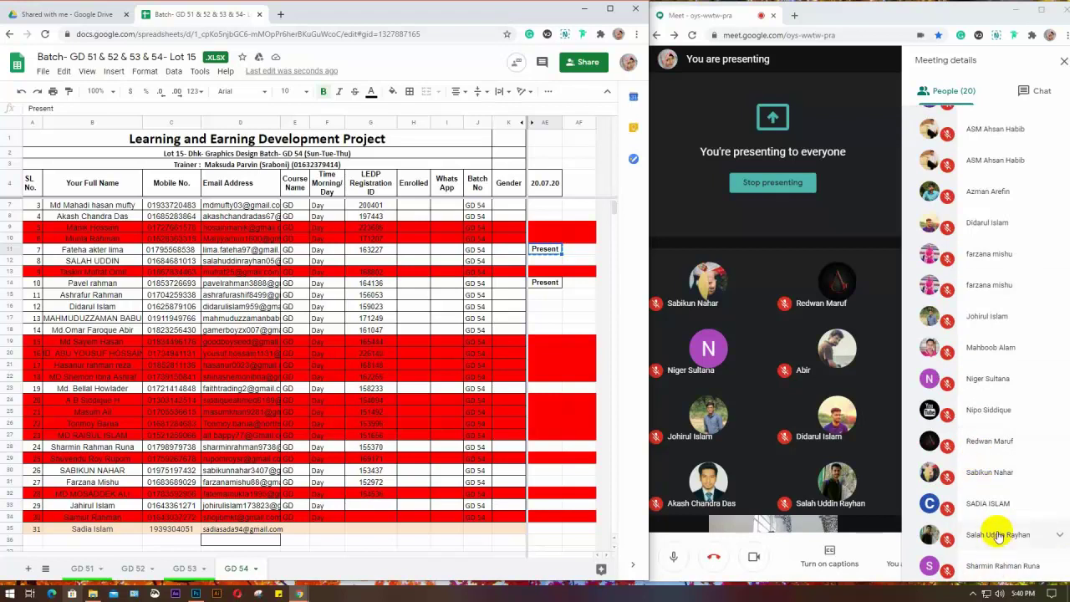
click(543, 531)
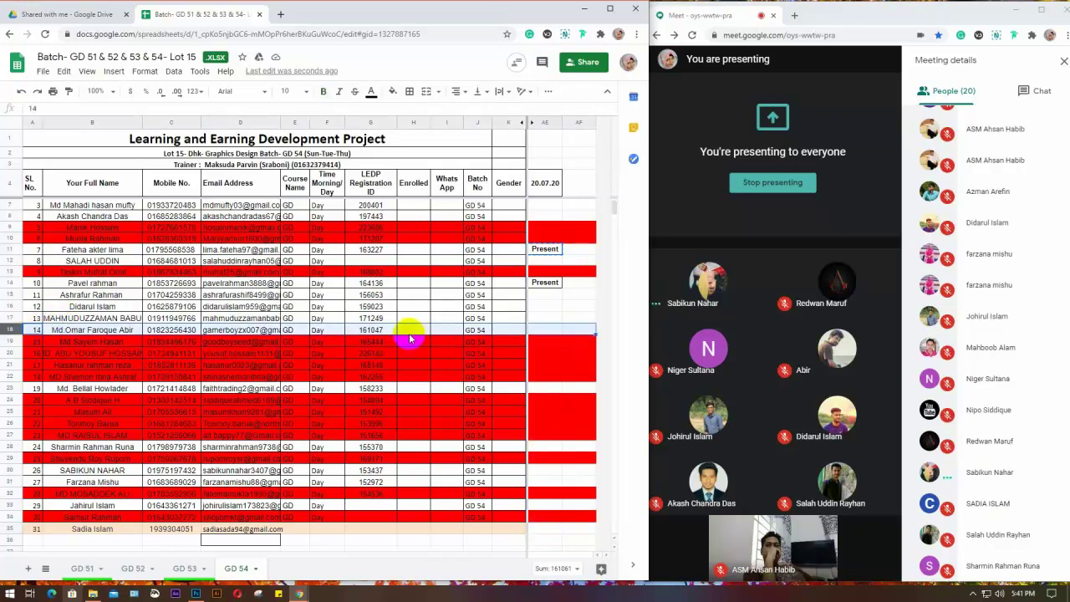
click(547, 331)
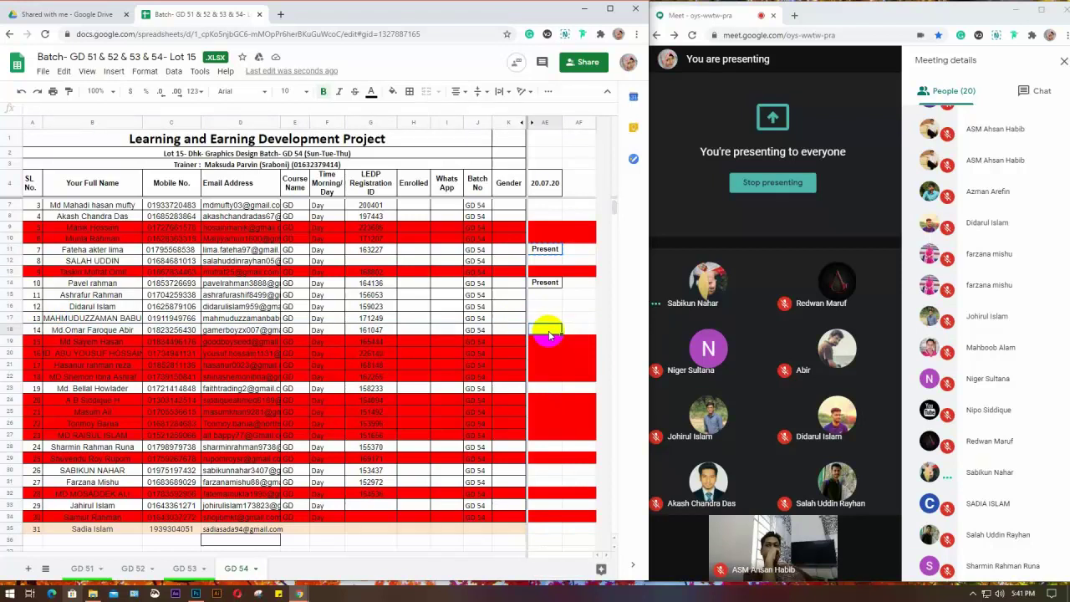
text(Present)
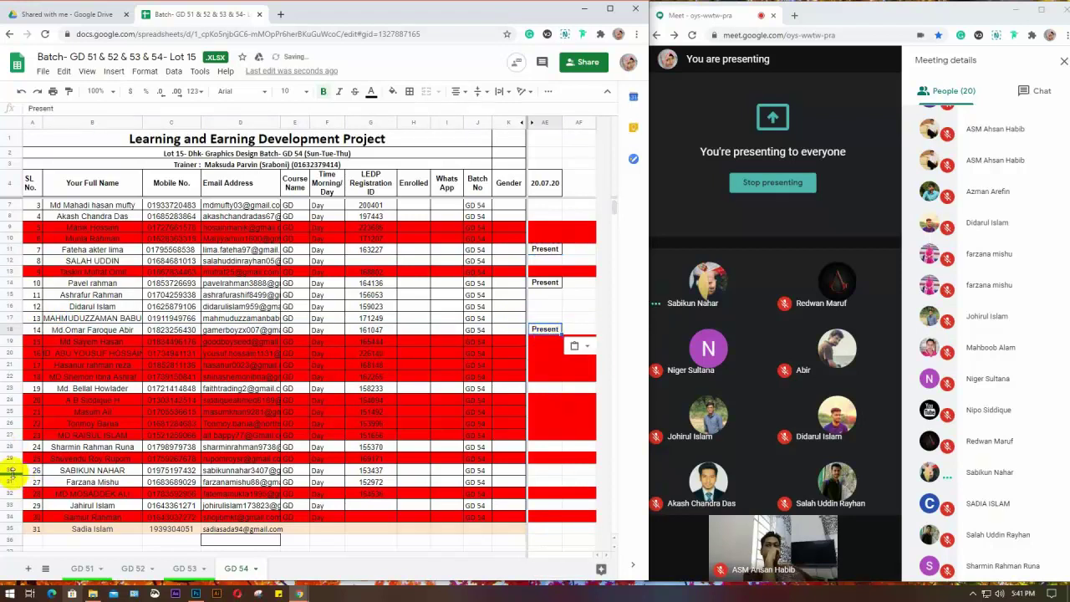
Step: Mark the students with serial numbers 26 and 29 as Present in cells AE30 and AE33
click(11, 471)
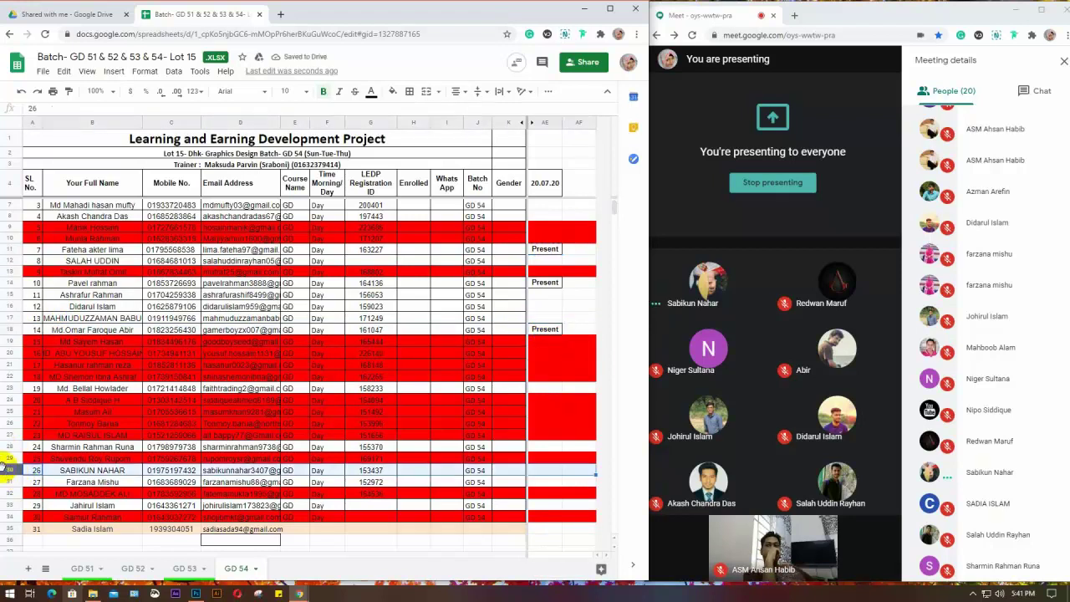
click(539, 476)
text(Present)
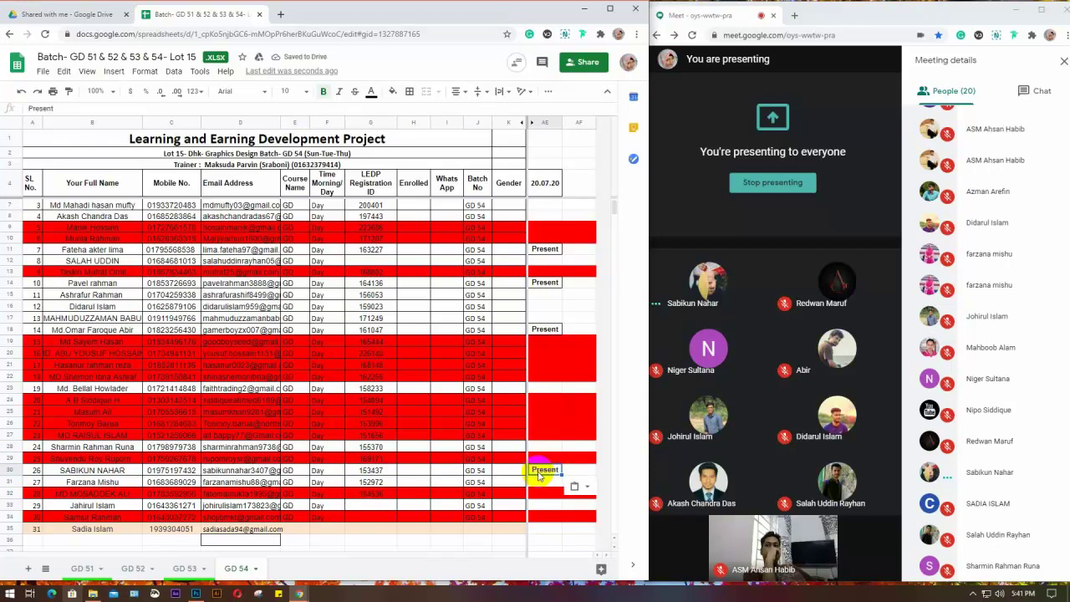
click(6, 507)
click(540, 505)
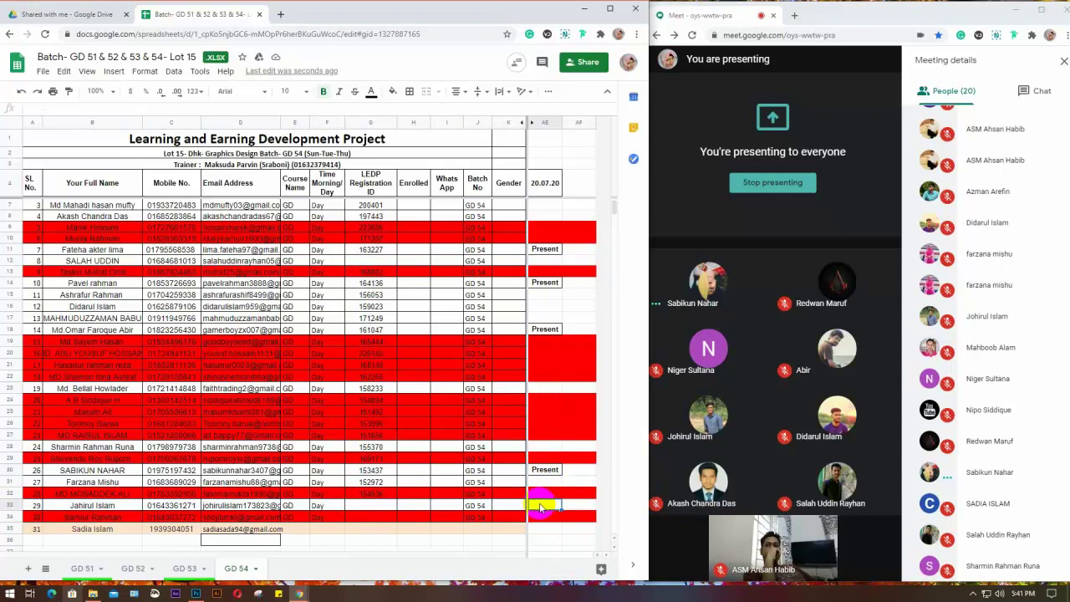
text(Present)
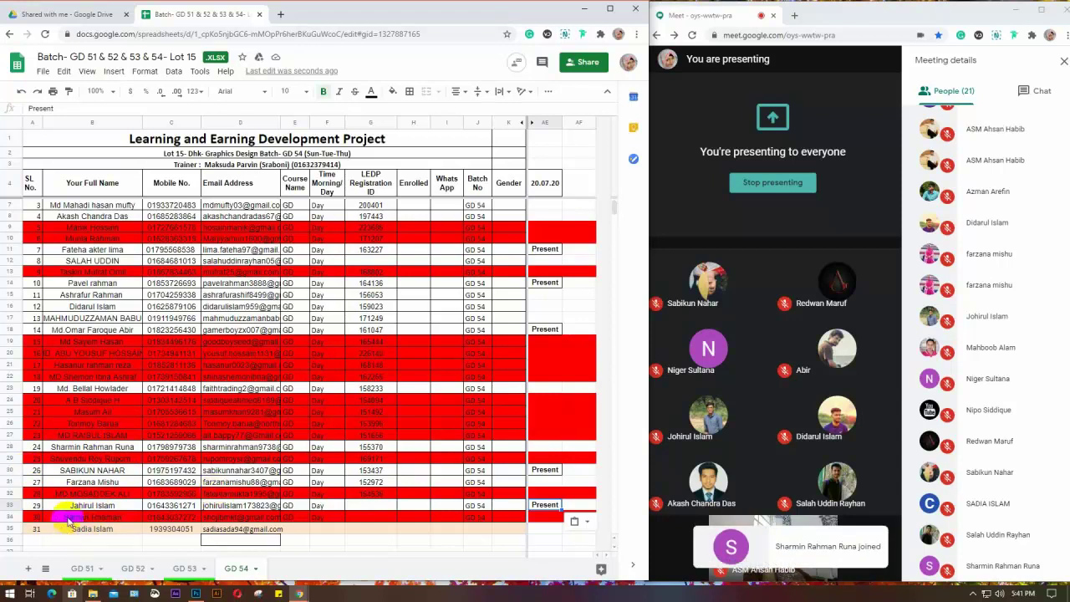
Step: Mark the students with serial numbers 8 and 27 as Present in cells AE12 and AE31
scroll(70, 388, up, 1)
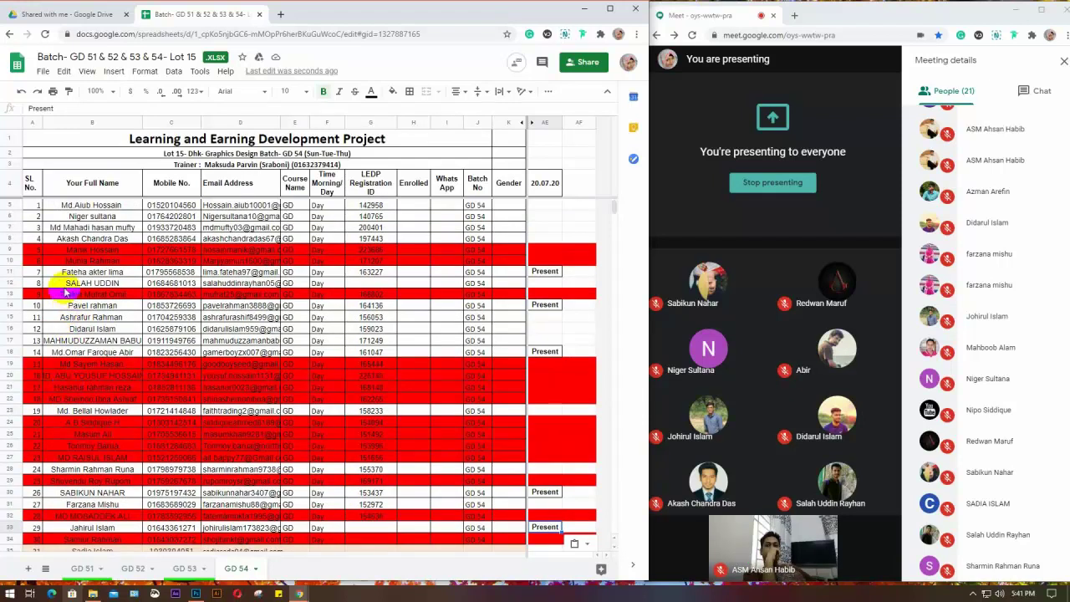
click(10, 282)
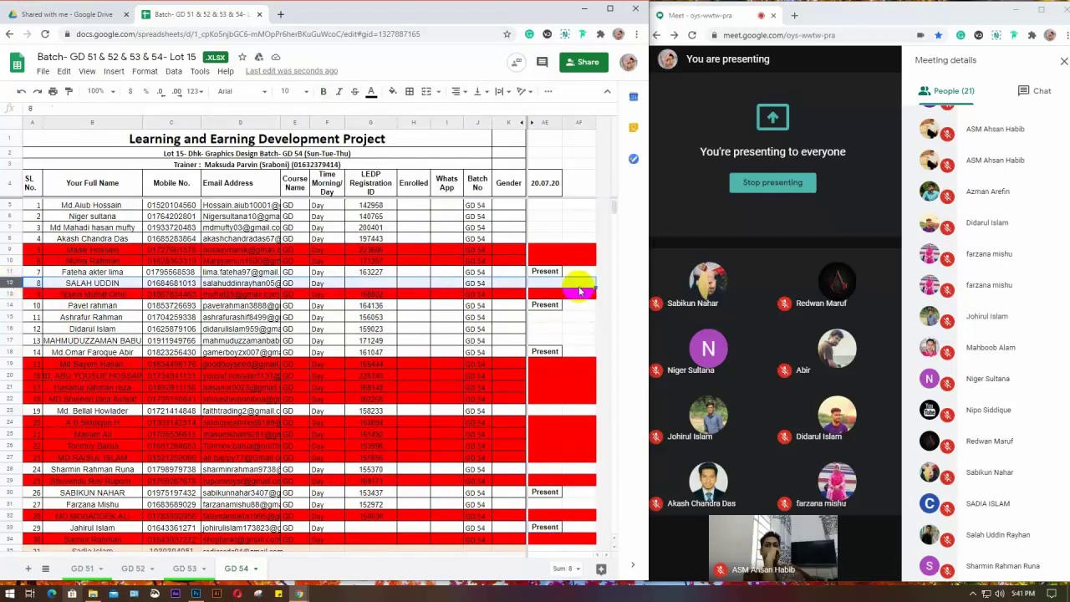
click(544, 286)
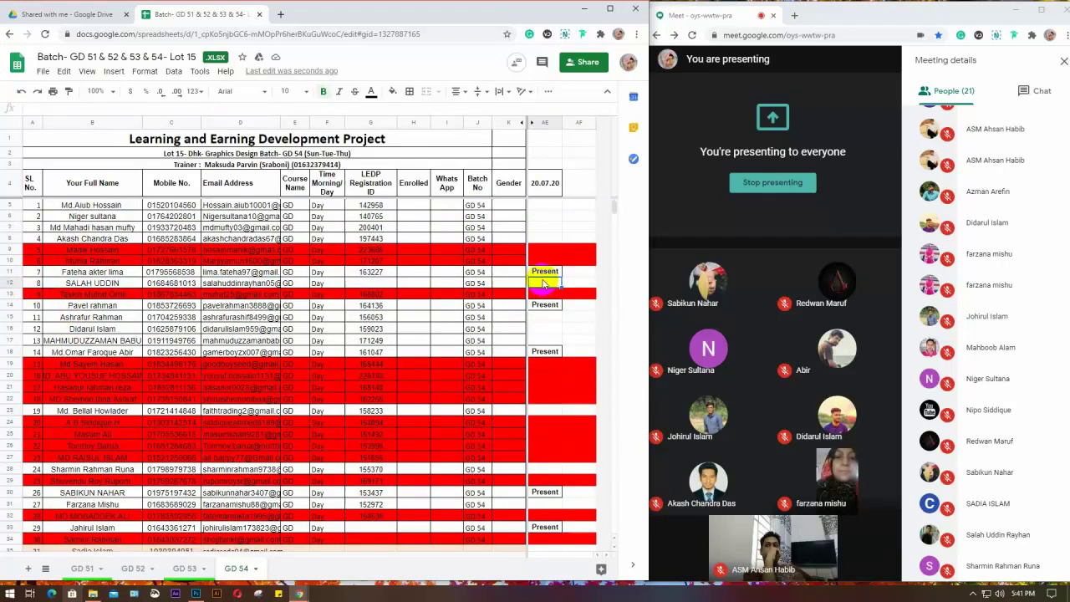
text(Present)
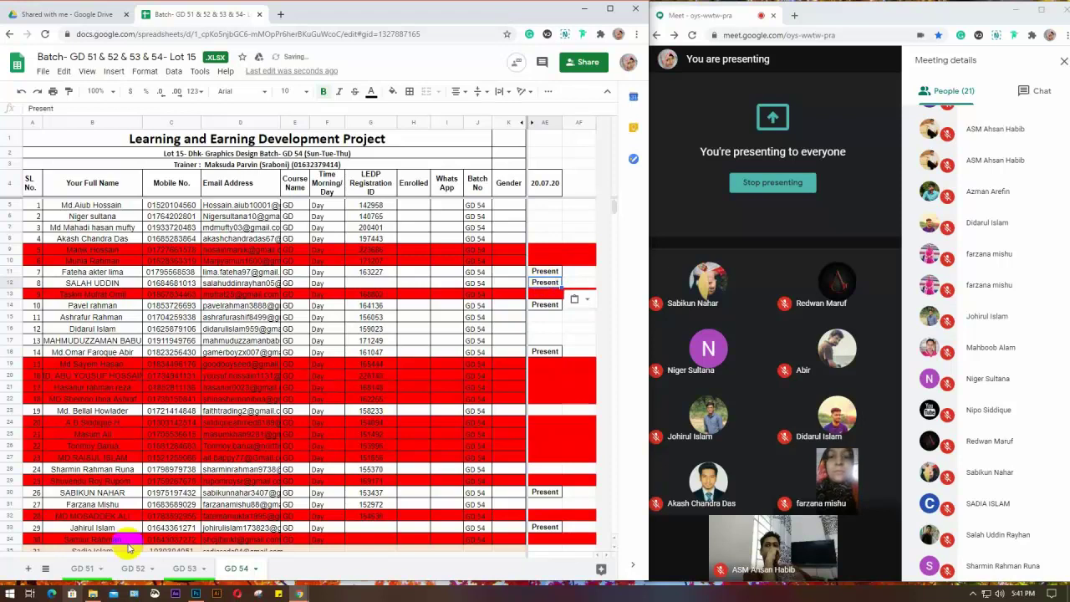
scroll(163, 532, down, 1)
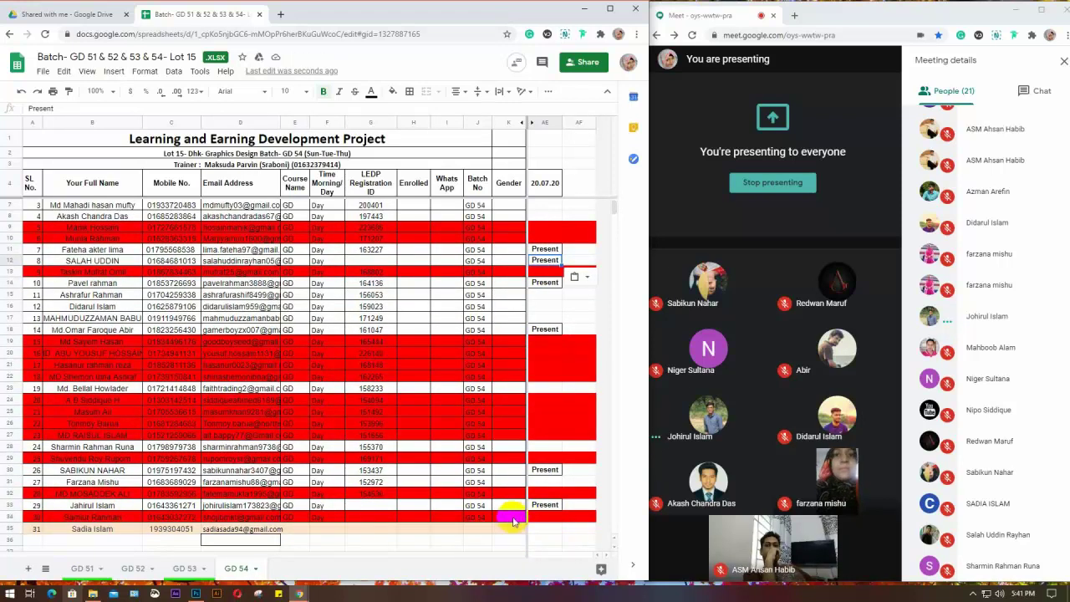
click(546, 484)
text(Present)
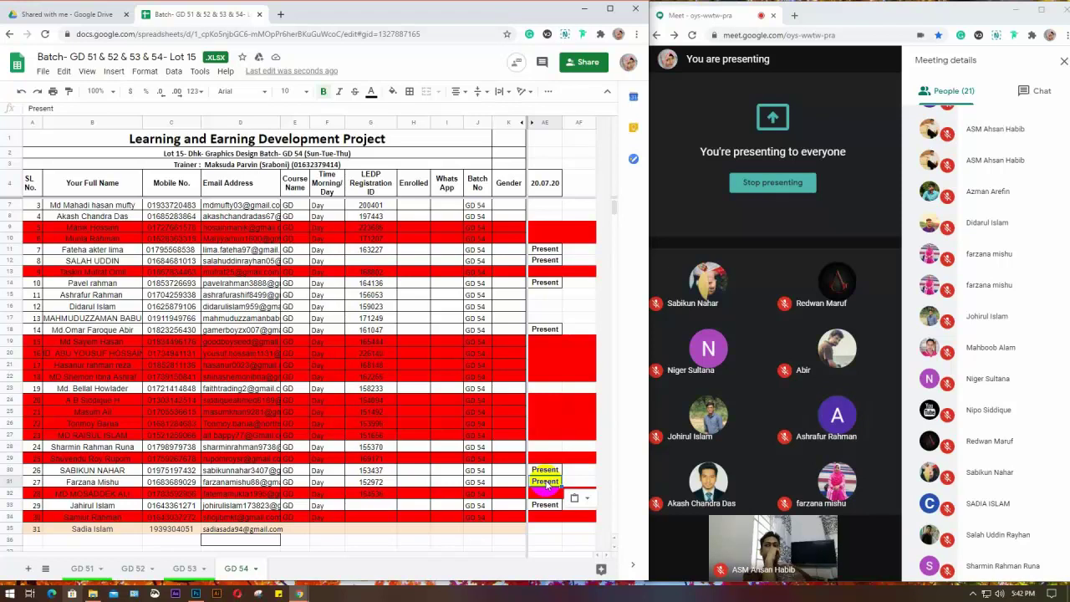
Step: Mark the students with serial numbers 24 and 13 as Present in cells AE28 and AE17
click(539, 448)
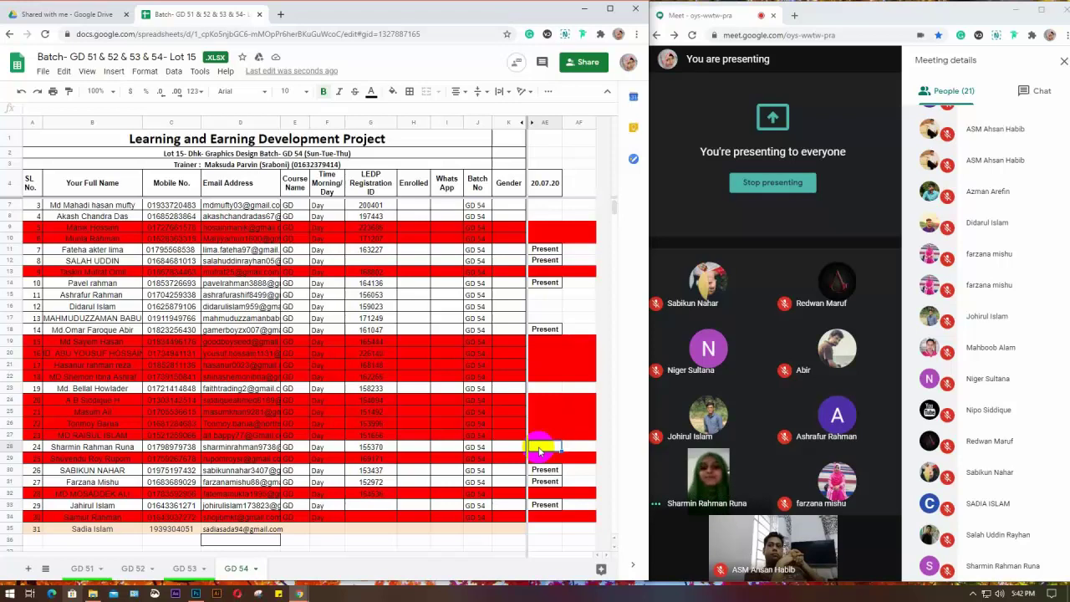
text(Present)
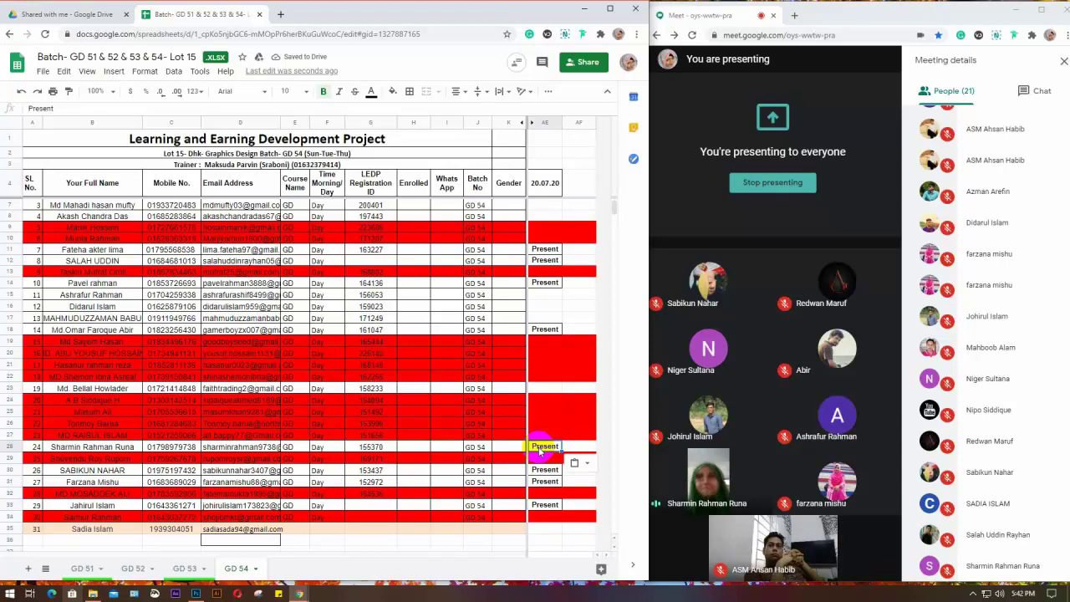
click(540, 389)
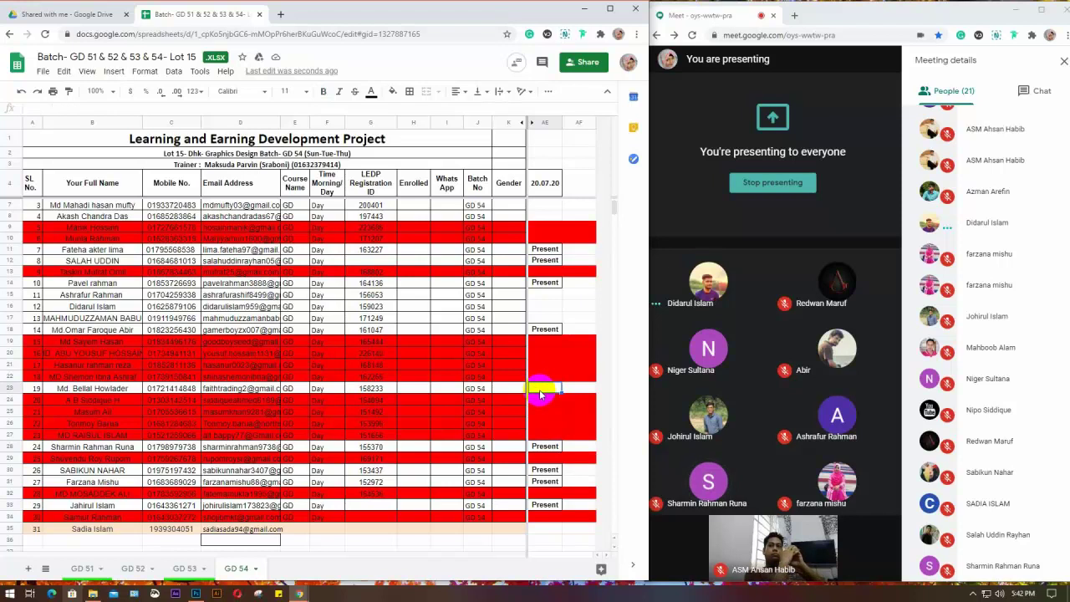
click(546, 319)
text(Present)
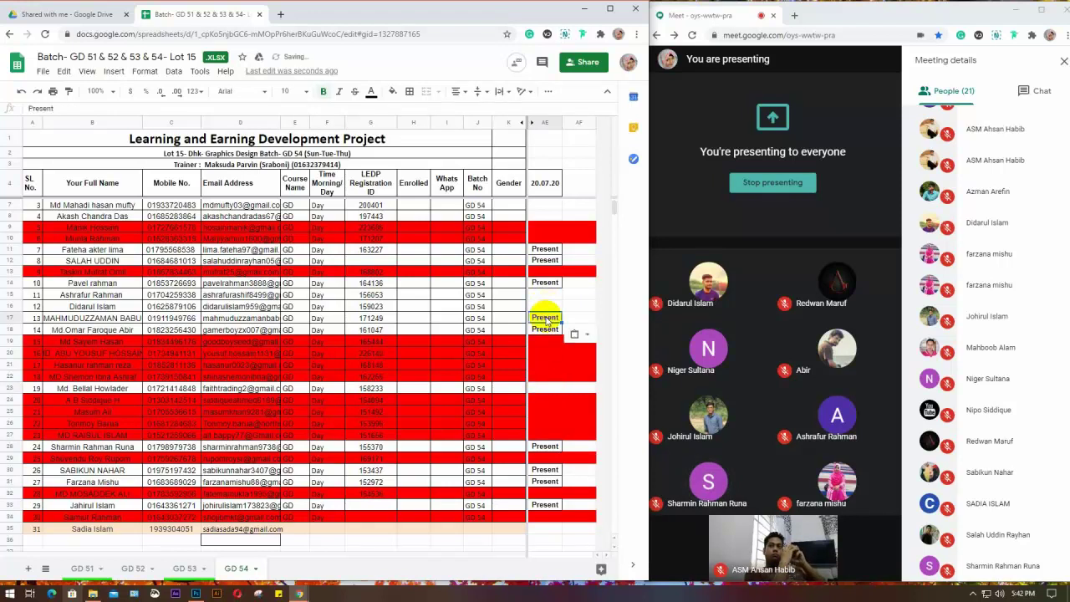
Step: Enter Present in cells AE16, AE15 and AE35 for the students with serial numbers 12, 11 and 31
click(544, 302)
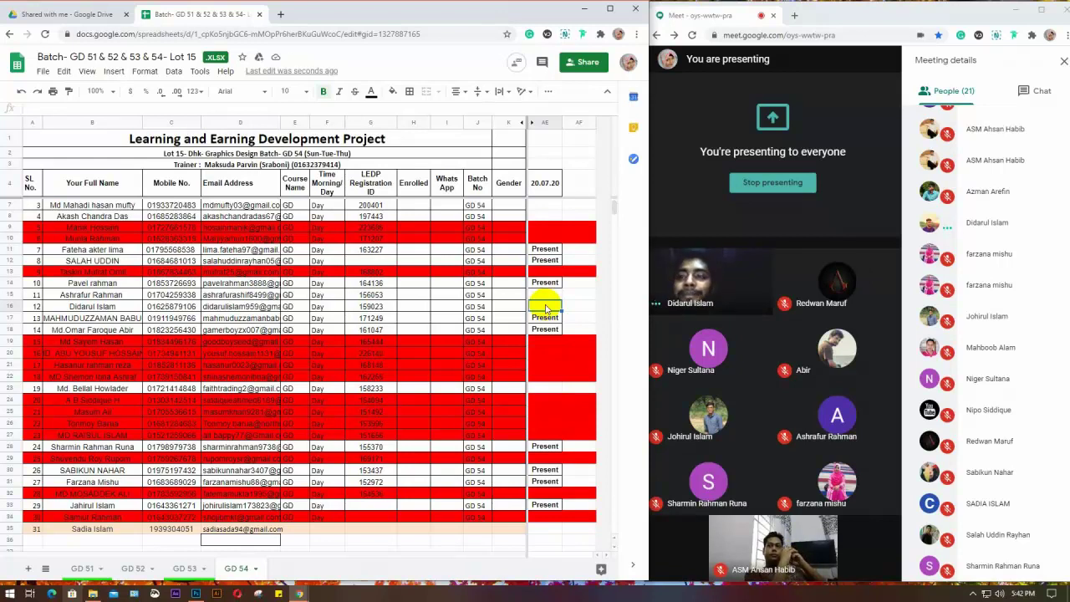
text(Present)
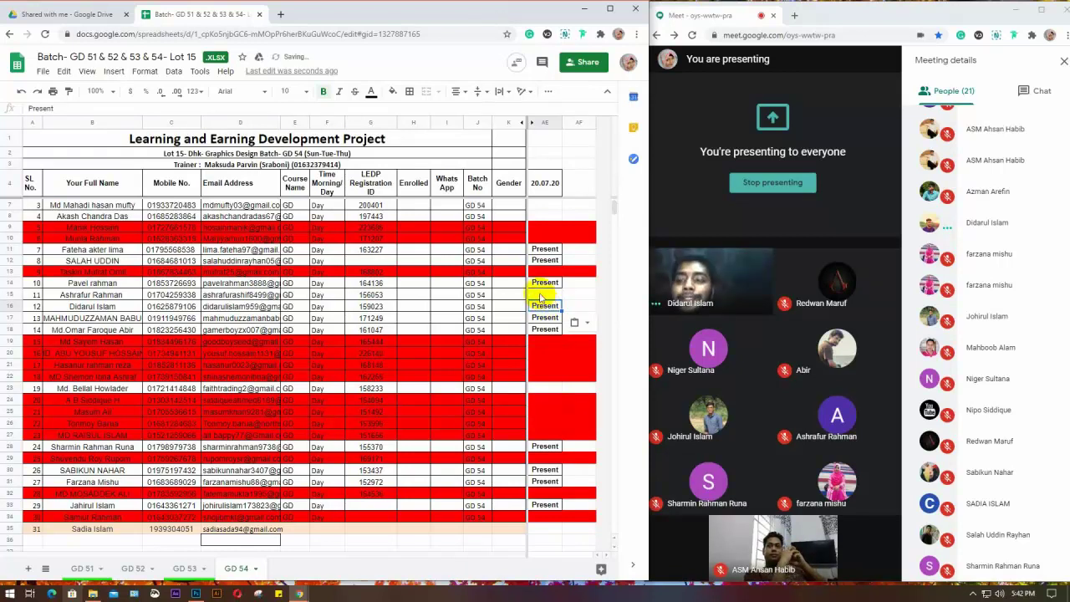
click(541, 295)
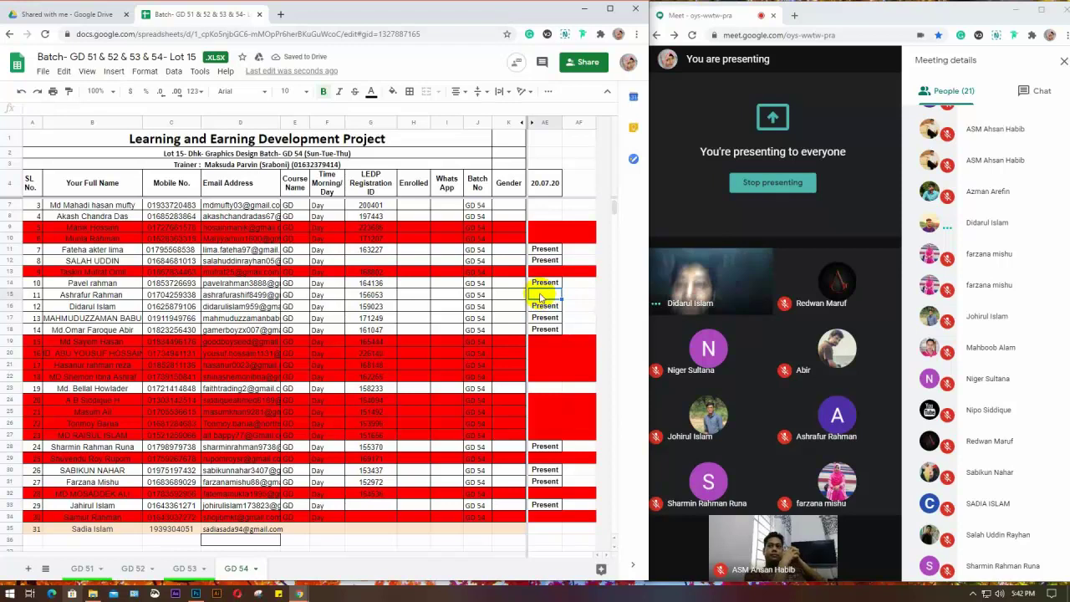
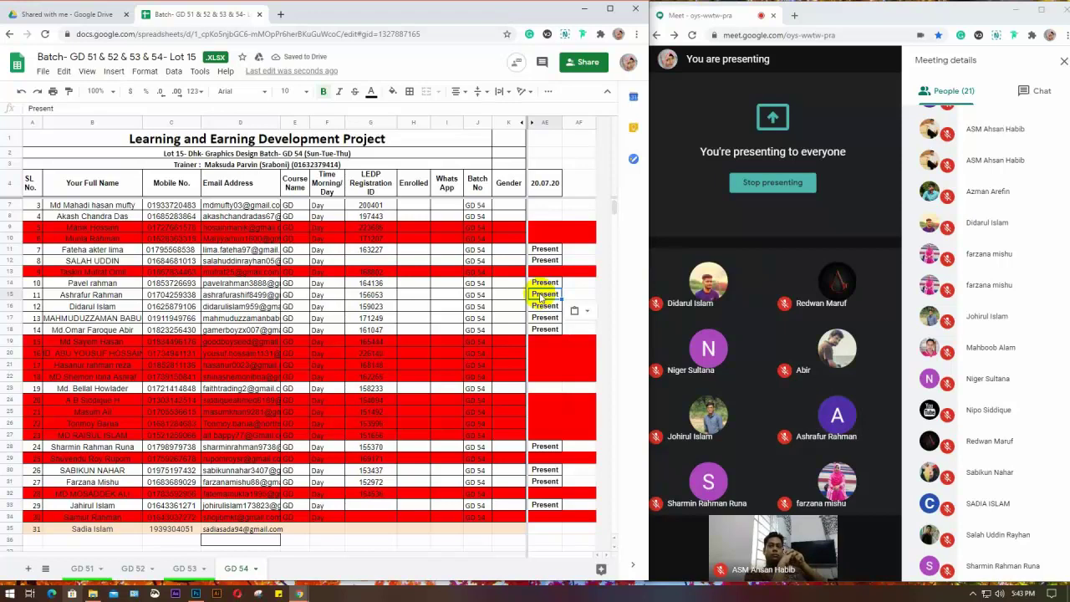
click(536, 528)
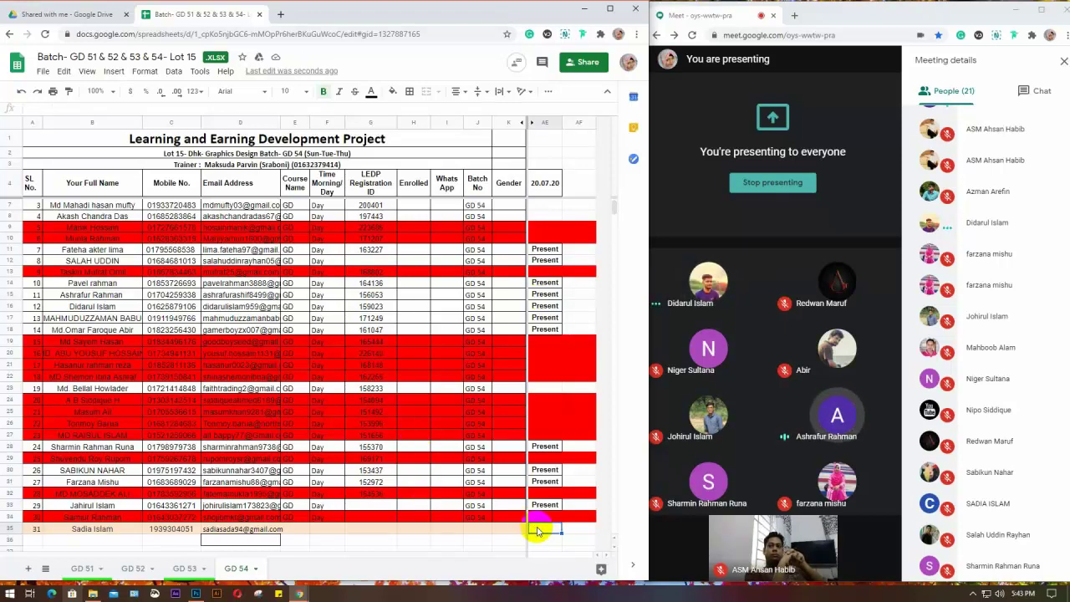
text(Present)
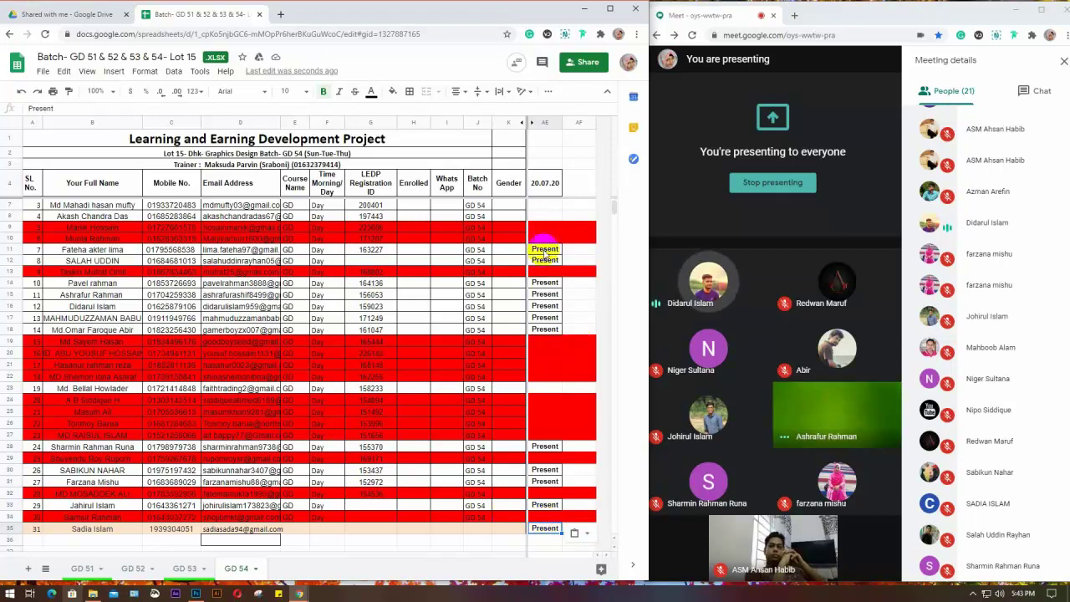
Step: Check the meeting's participant list and mark the student with serial number 4 as Present in cell AE8
click(543, 219)
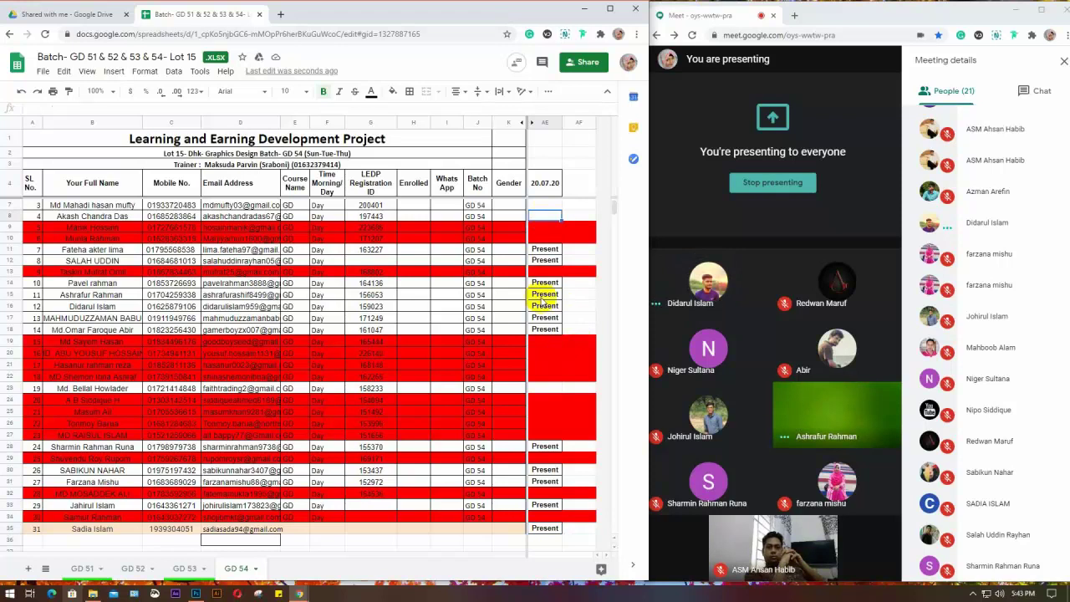
scroll(535, 347, up, 1)
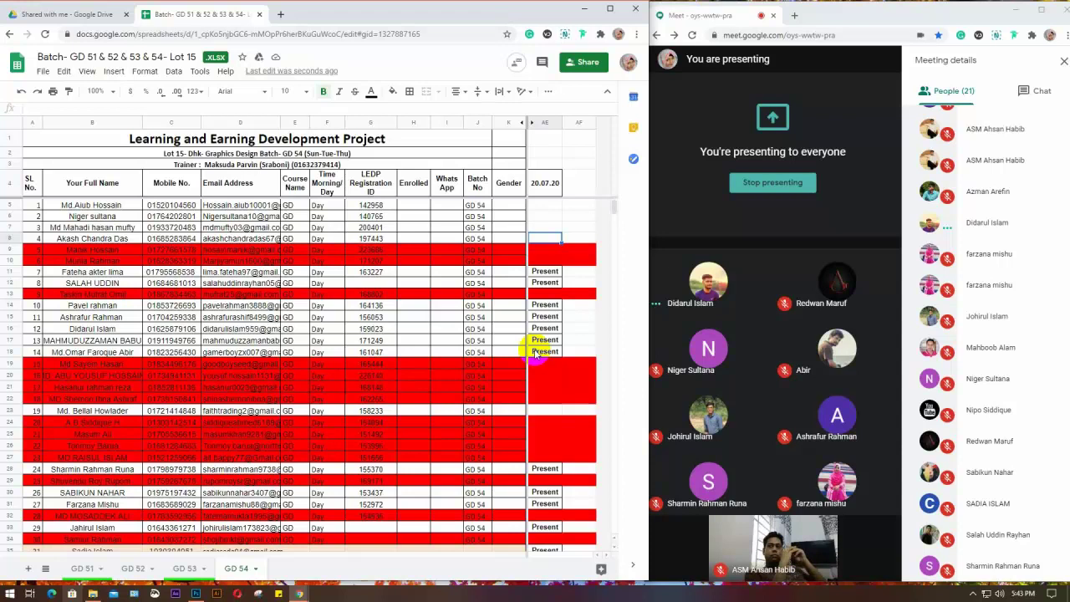
scroll(1004, 327, up, 5)
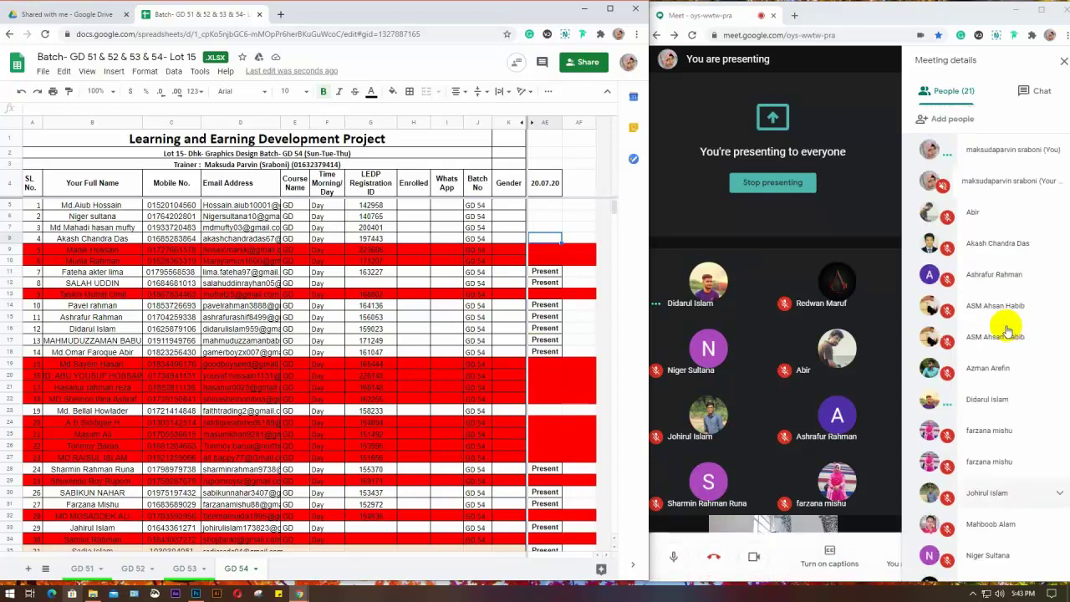
click(544, 237)
text(Present)
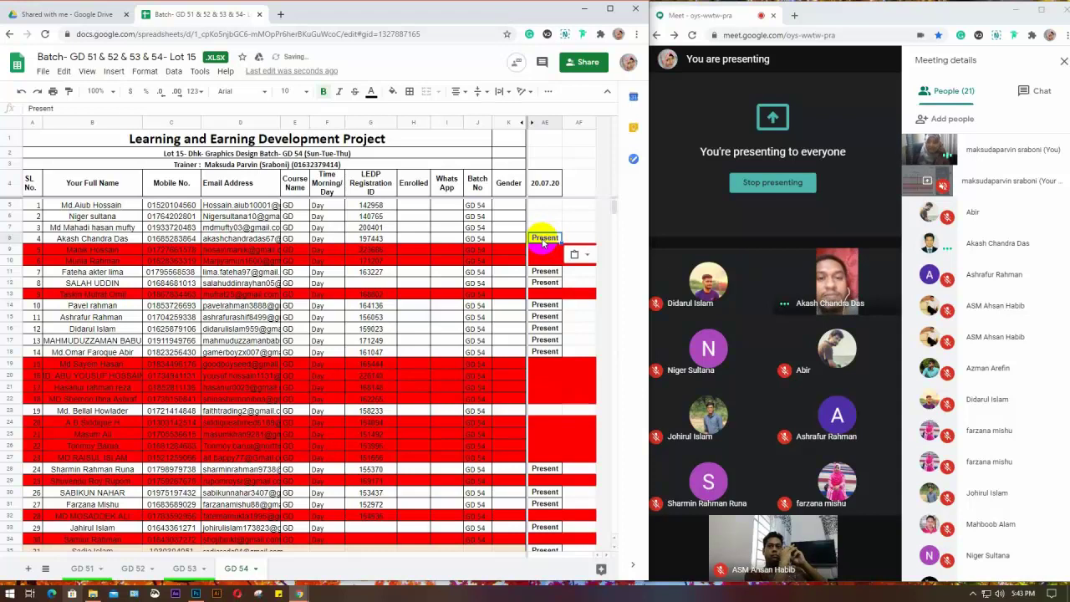
Step: Check the meeting's participant list for the student with serial number 3 and fill that student's entire row 7 with orange
click(532, 226)
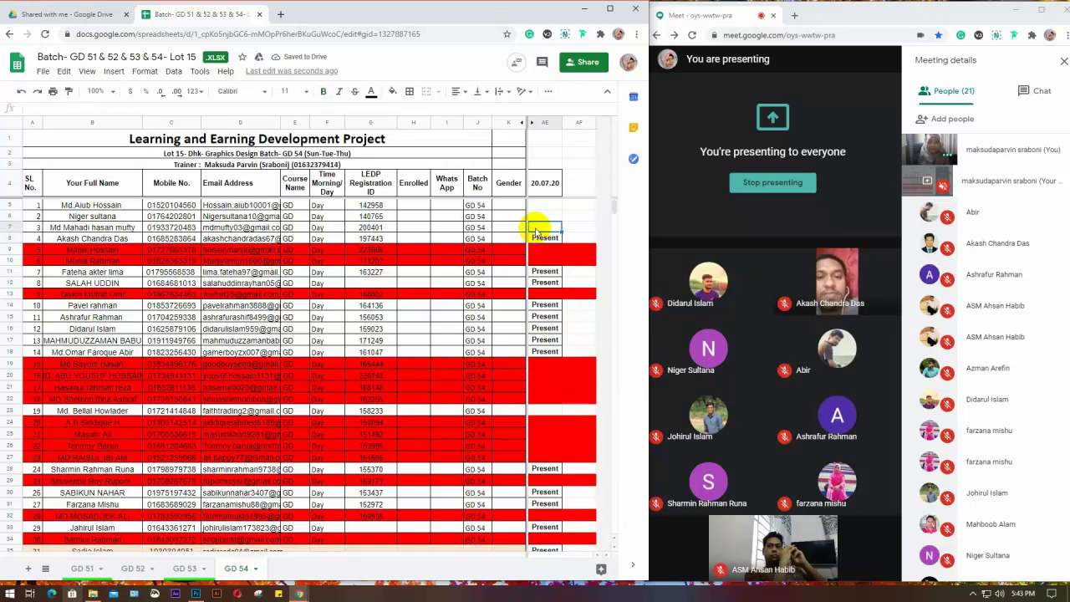
scroll(996, 383, down, 3)
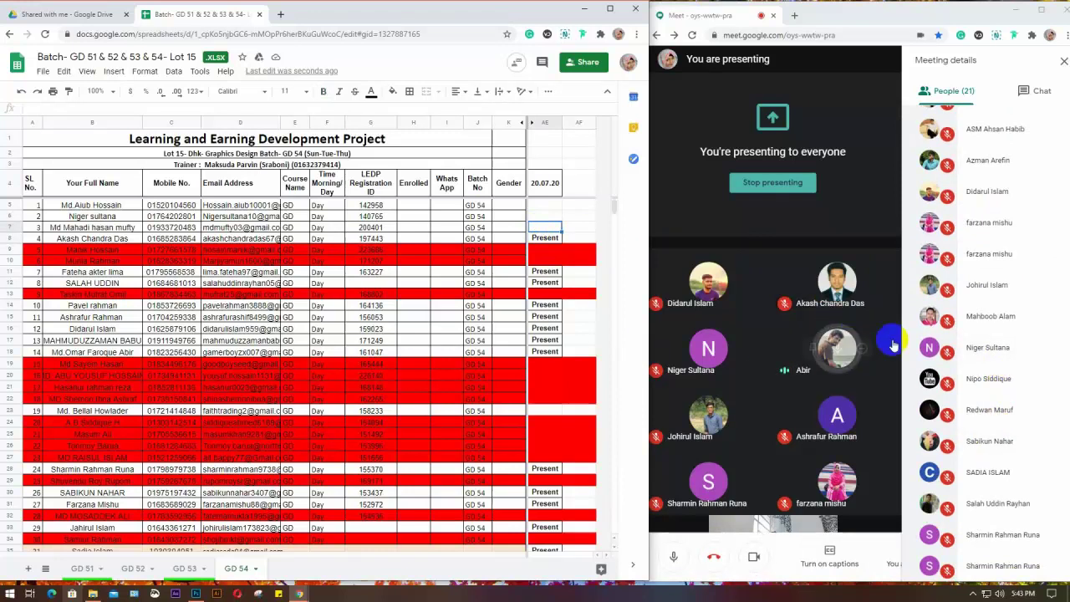
scroll(995, 371, up, 1)
scroll(995, 371, up, 3)
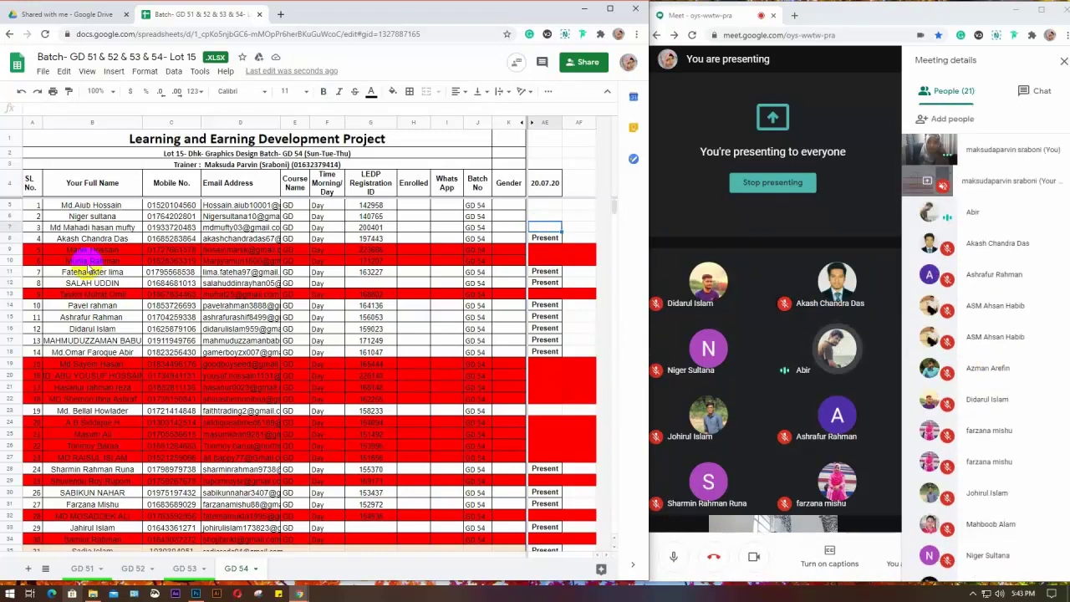
click(6, 227)
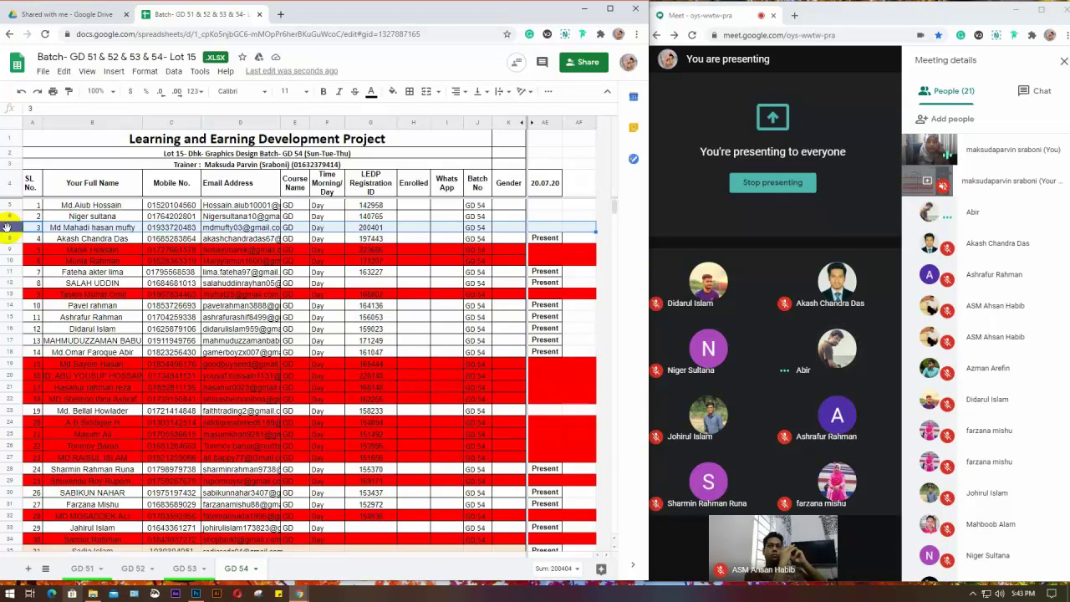
click(392, 96)
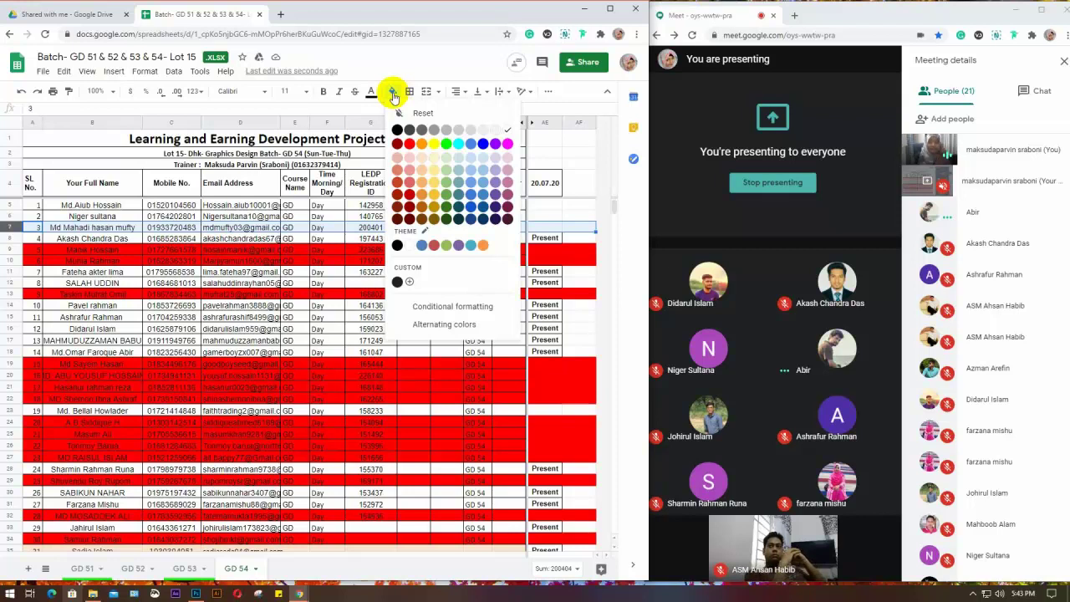
click(420, 147)
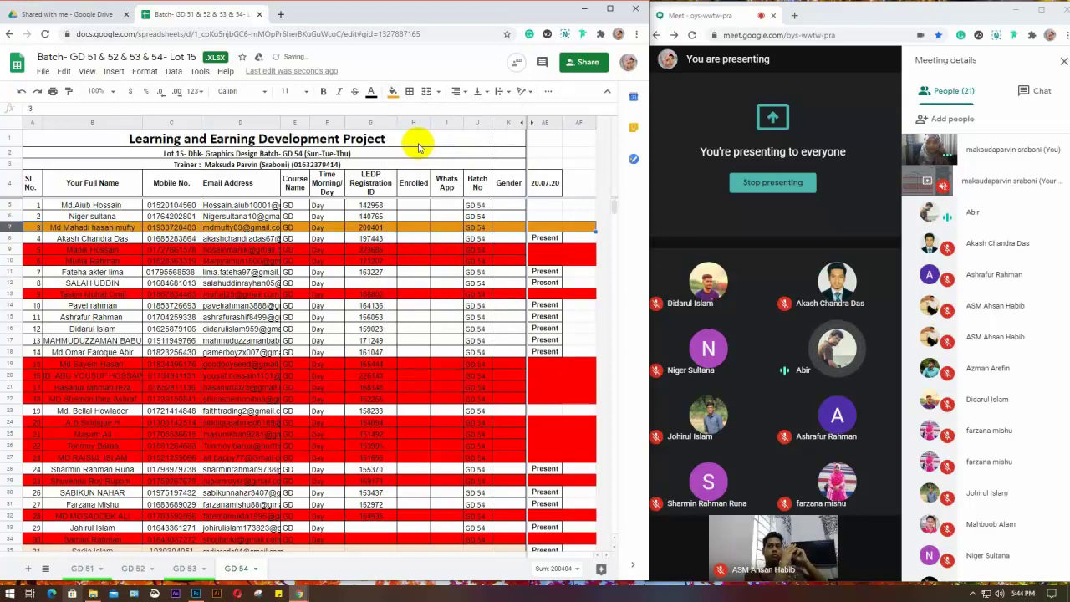
Step: Fill the 20.07.20 attendance cell AE7 of the student with serial number 3 with red
click(544, 228)
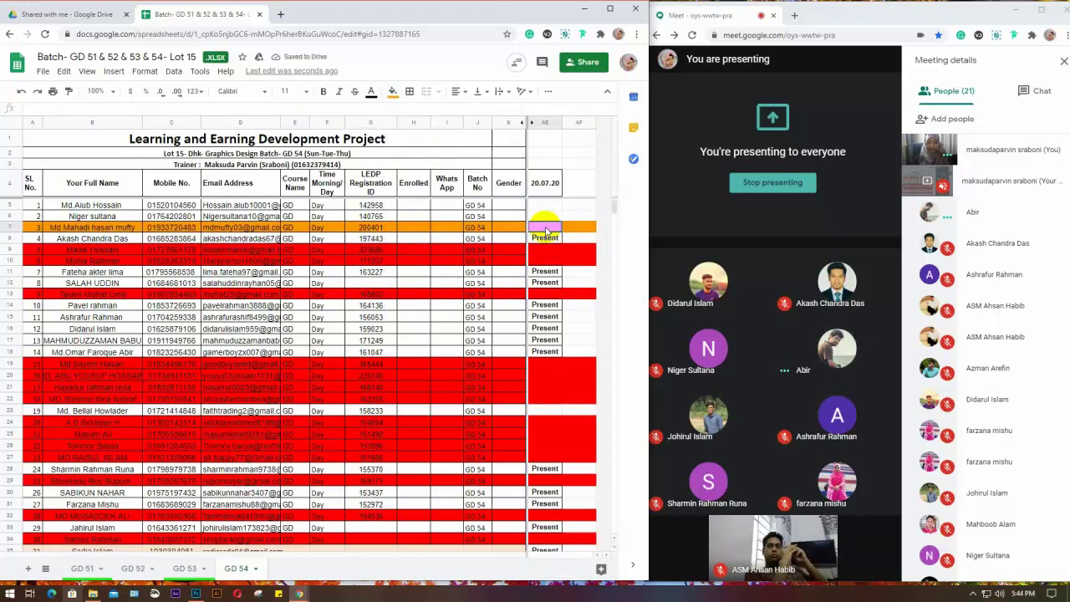
click(392, 91)
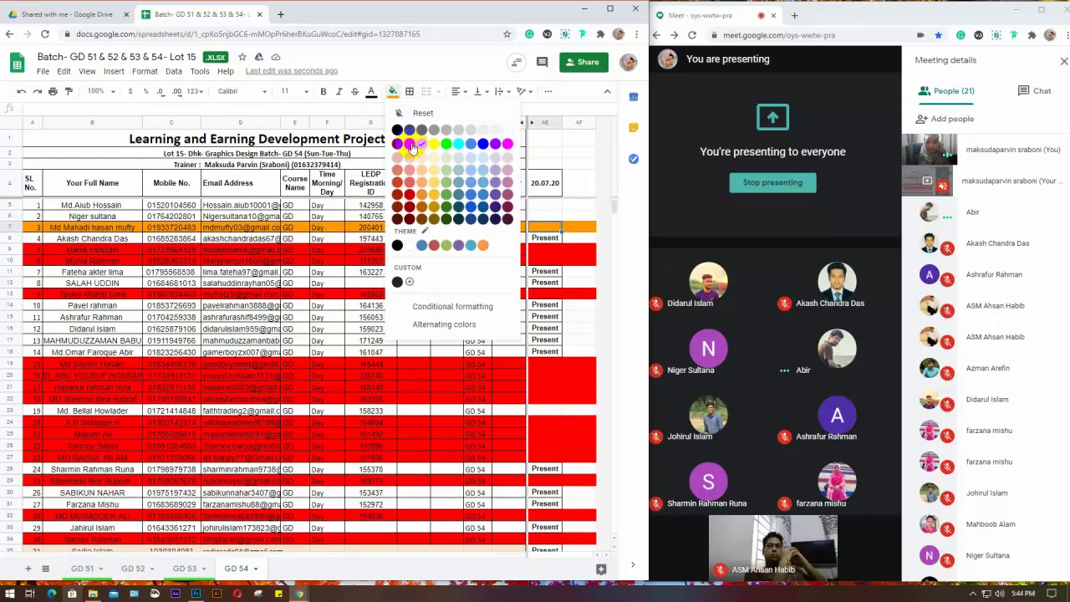
click(411, 146)
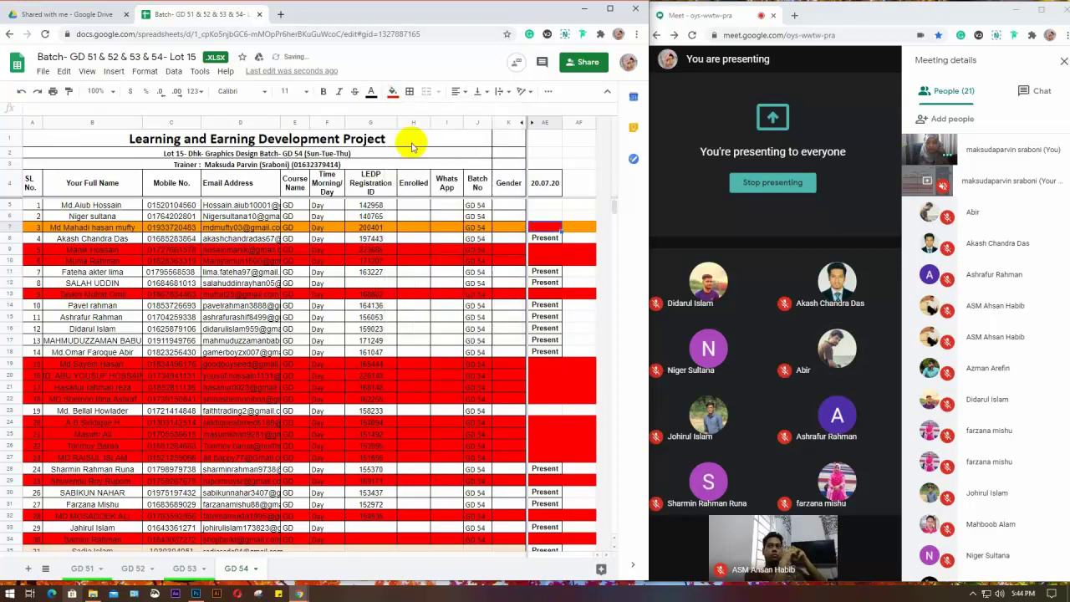
Step: Enter Present in cells AE6 and AE5 for the students with serial numbers 2 and 1
click(541, 216)
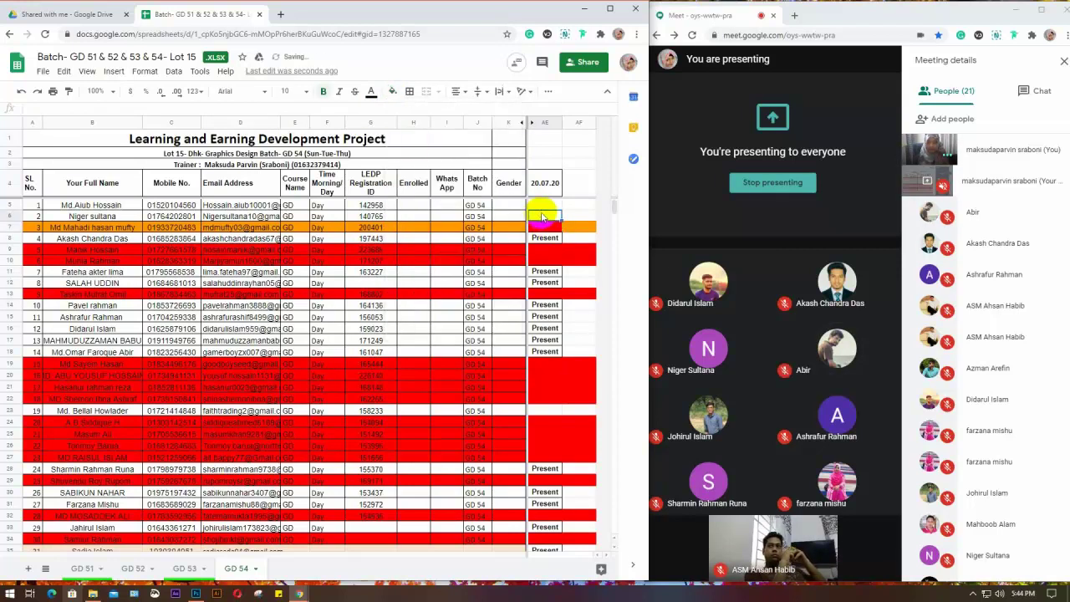
text(Present)
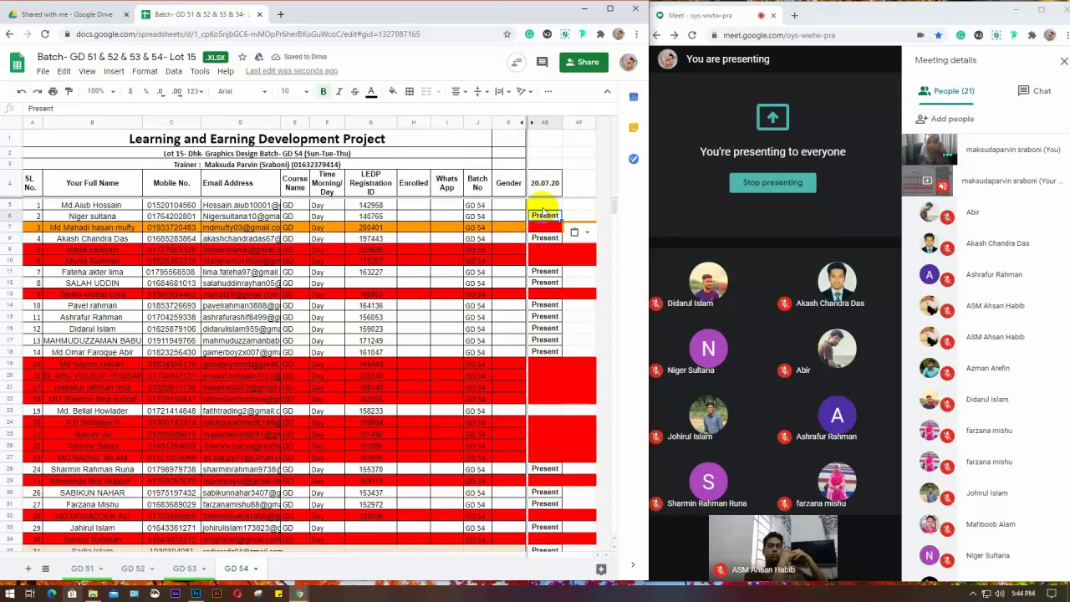
click(543, 207)
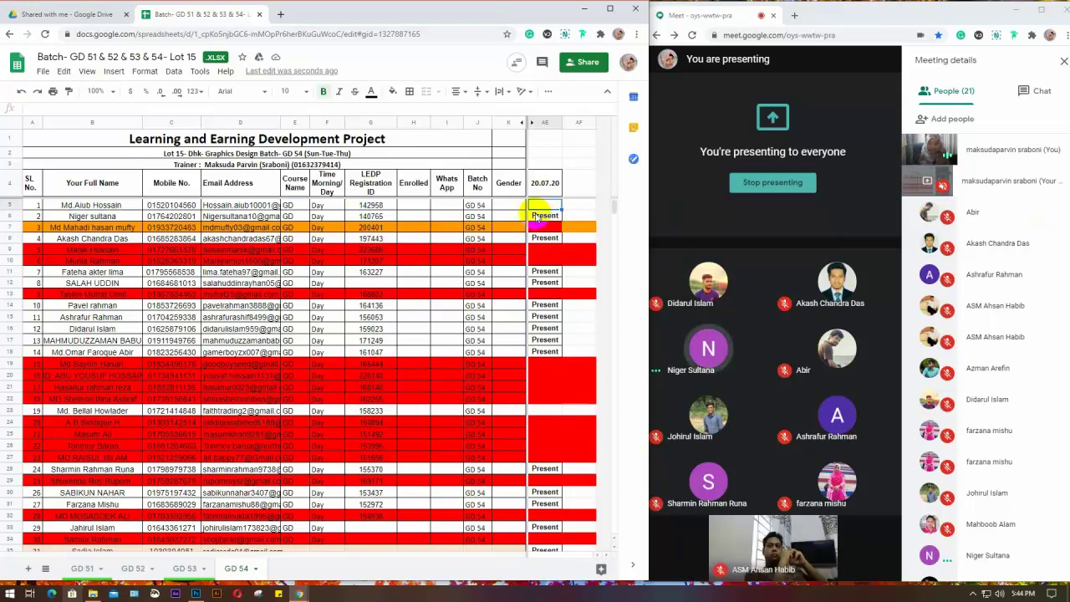
text(Present)
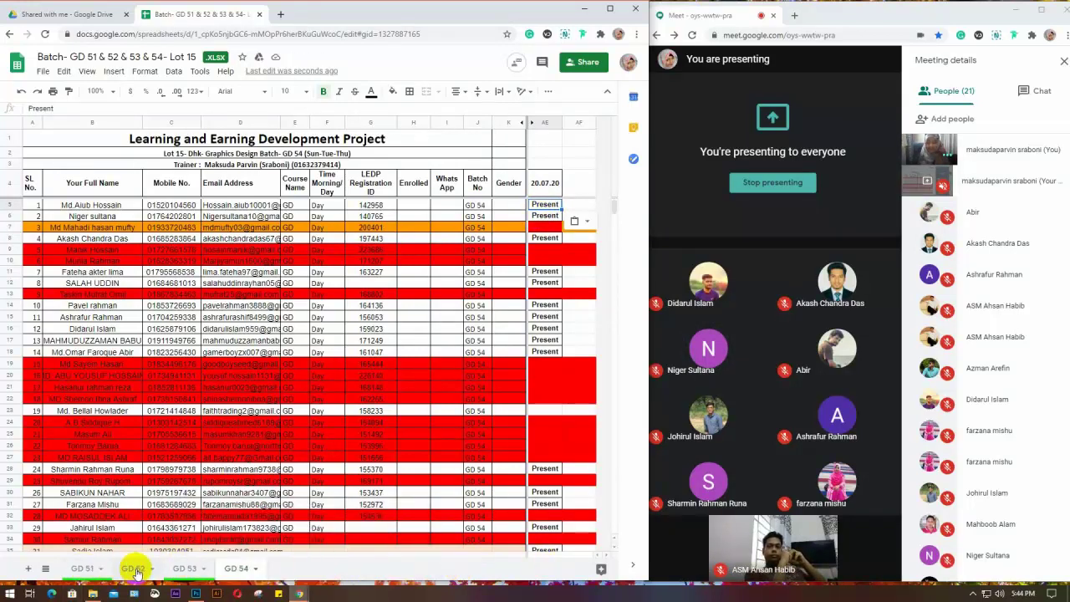
Step: Open the GD 53 sheet, widen the spreadsheet window, and hide the 18.07.20 and 19.07.20 attendance columns AB and AC
click(184, 568)
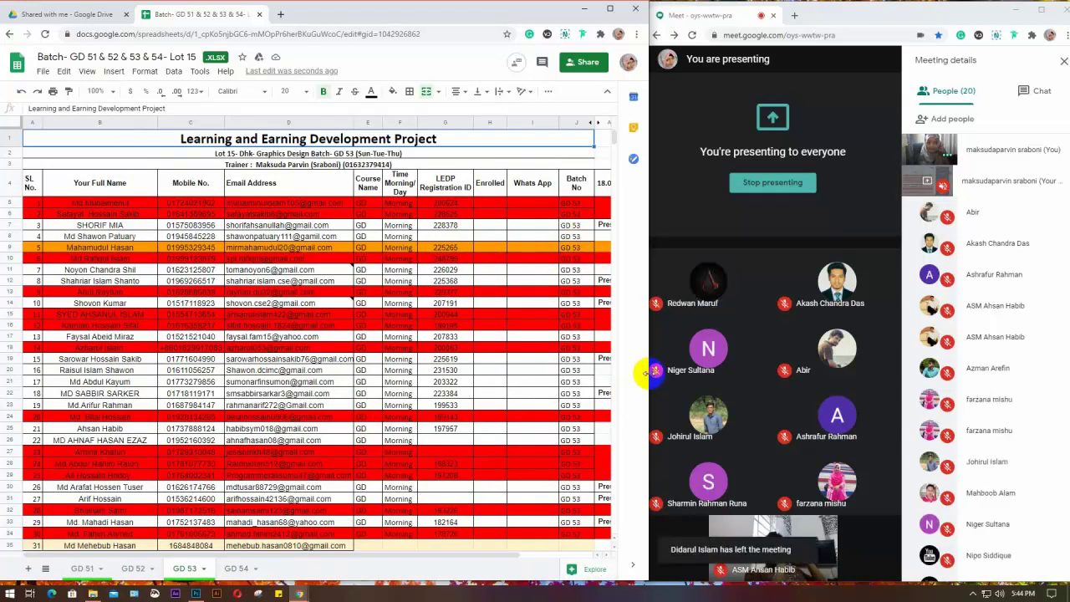
drag(652, 371, 717, 370)
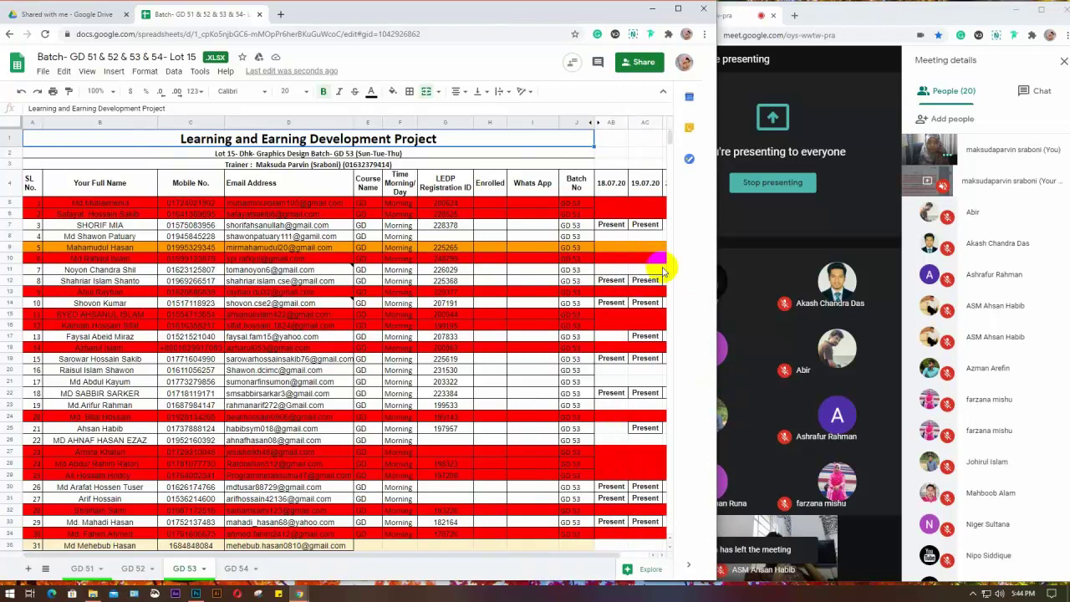
click(604, 122)
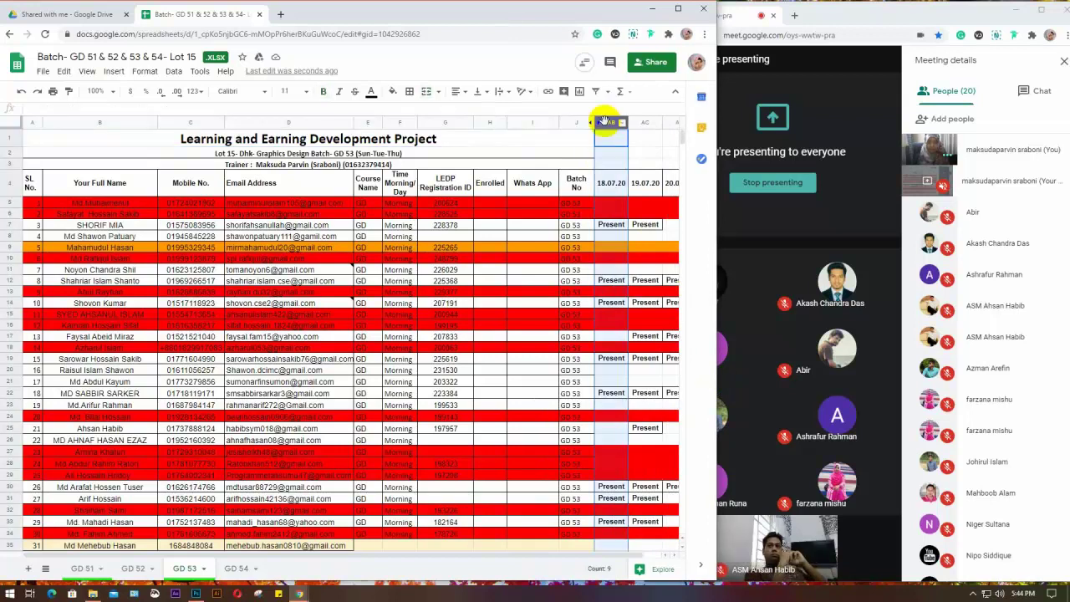
right_click(604, 122)
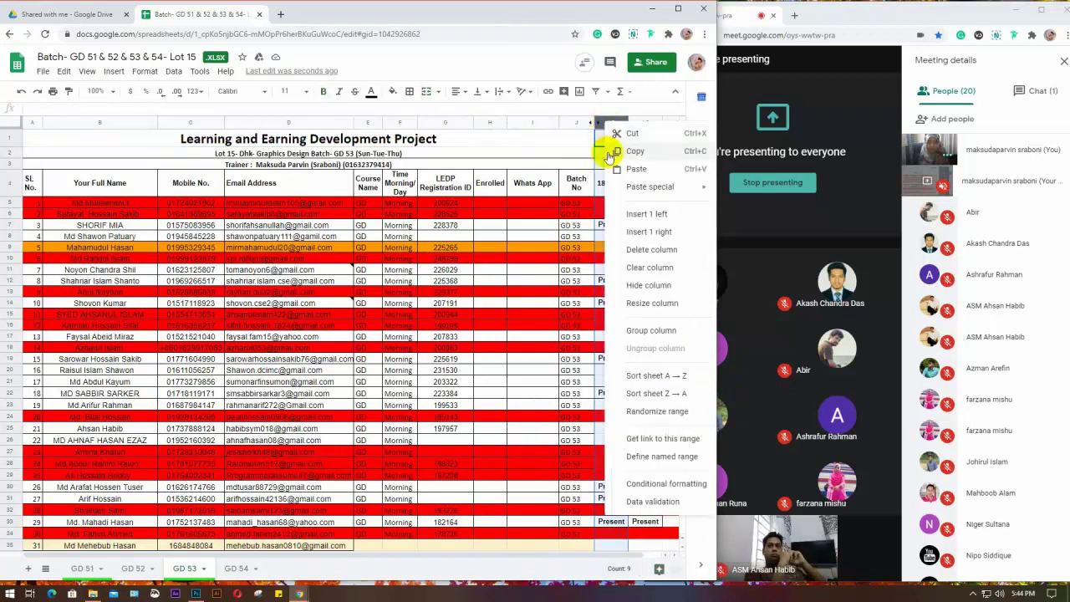
click(650, 285)
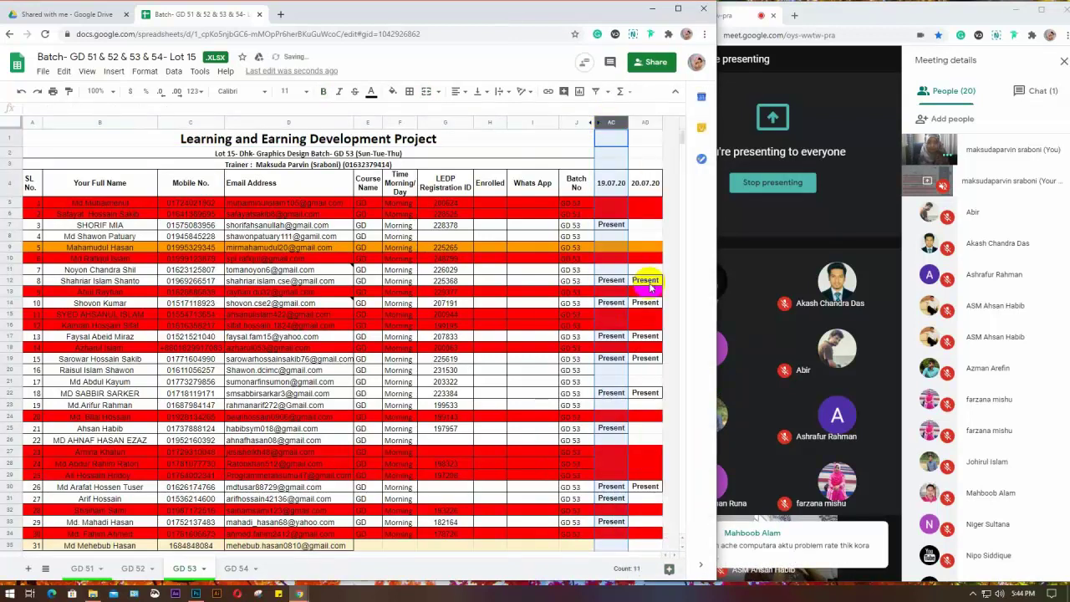
right_click(610, 123)
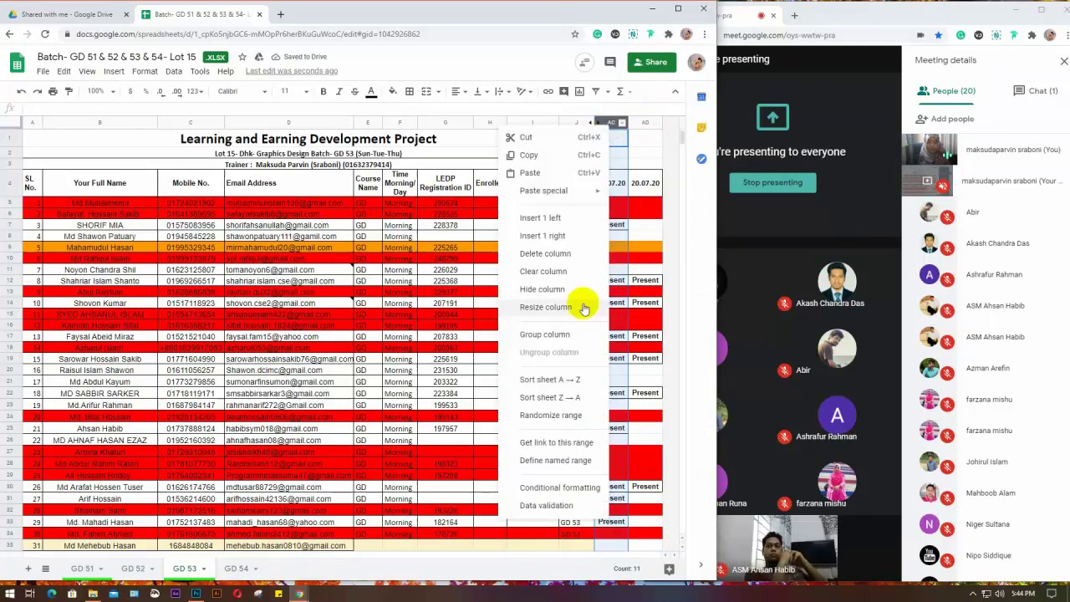
click(539, 297)
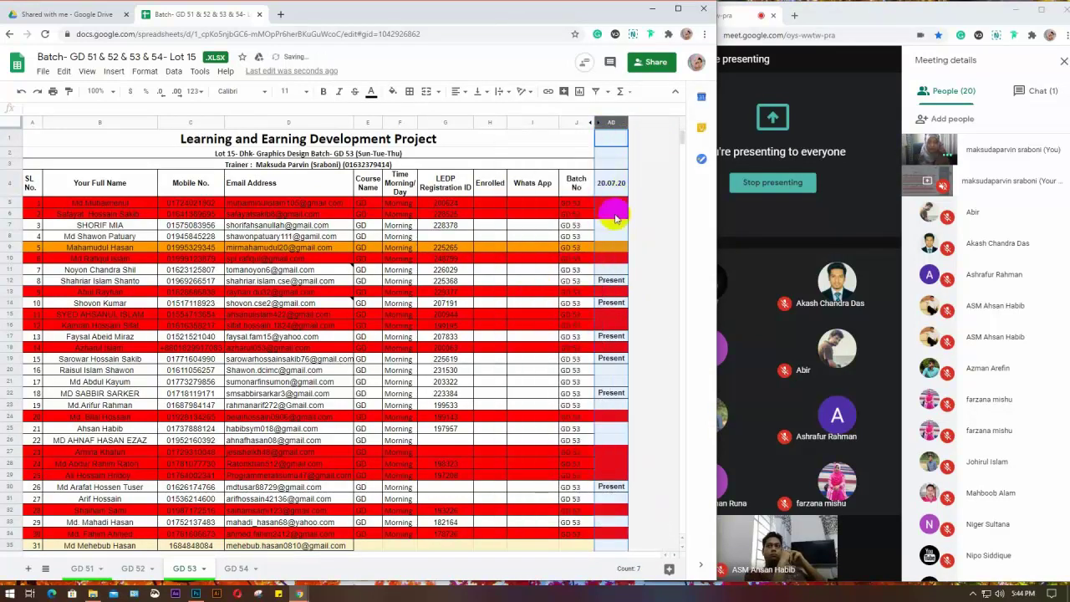
Step: Change the fill of row 9, the student with serial number 5, to red in the GD 53 sheet
click(608, 228)
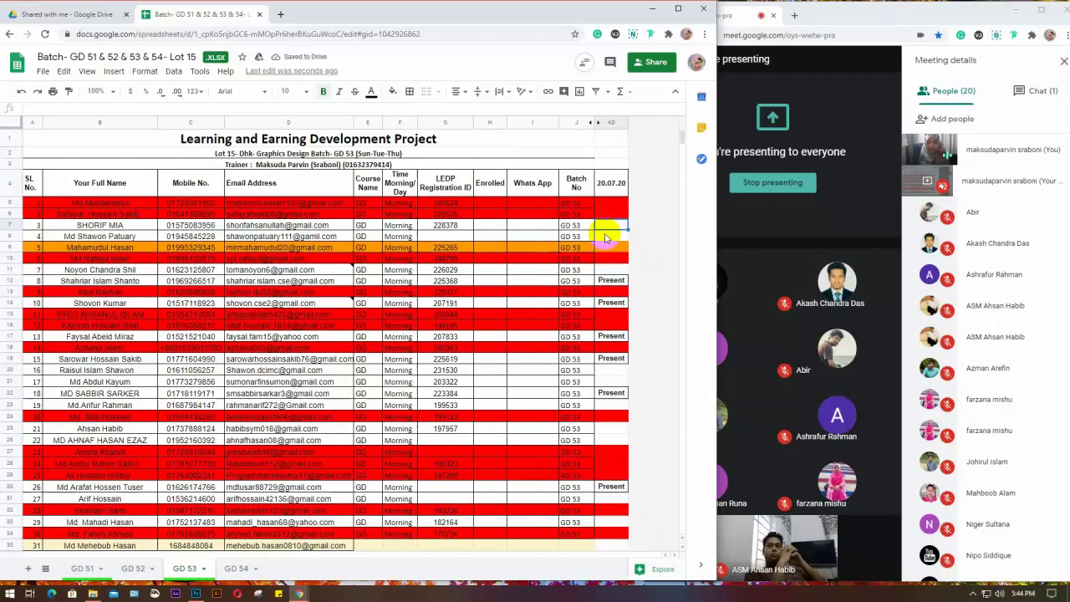
click(607, 237)
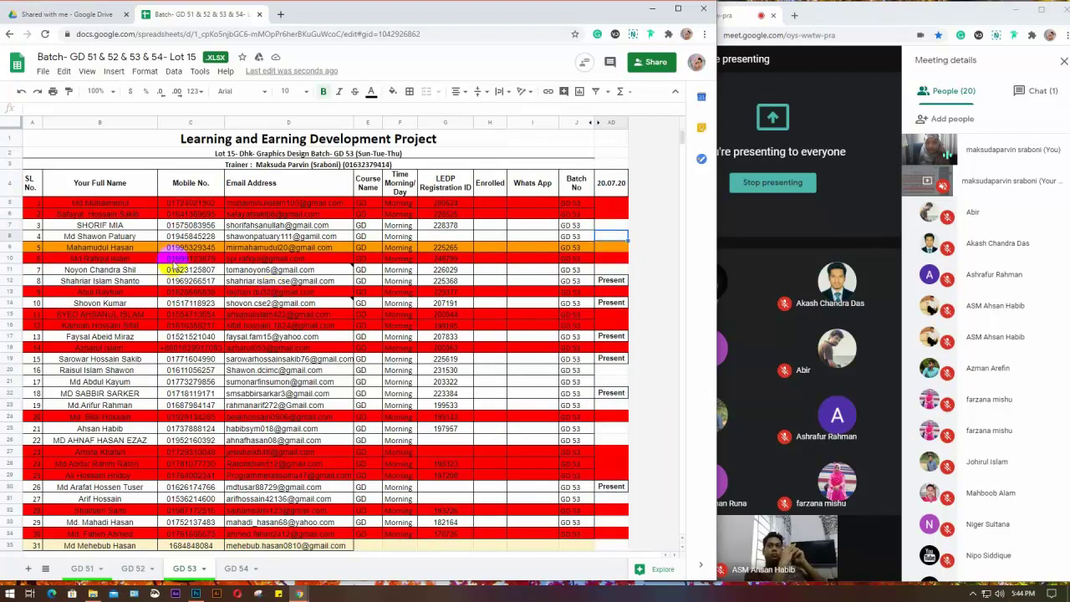
click(6, 247)
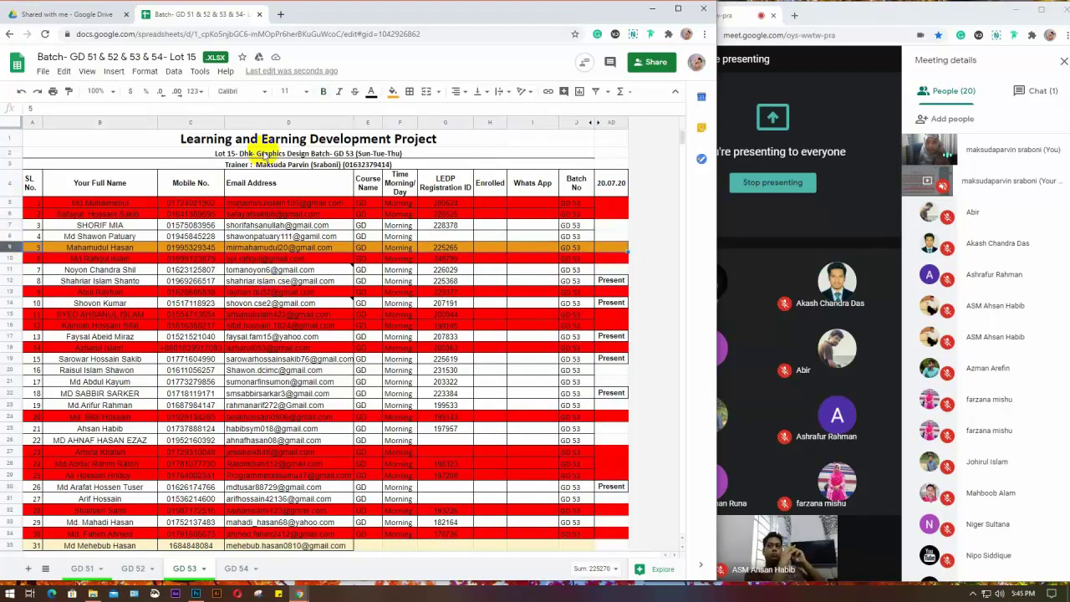
click(392, 92)
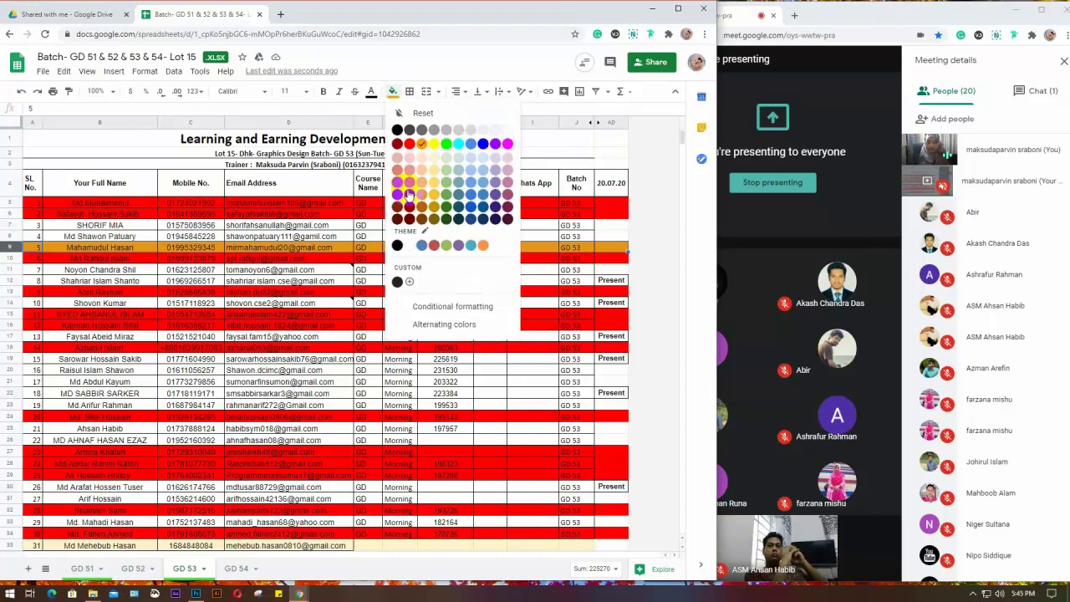
click(411, 148)
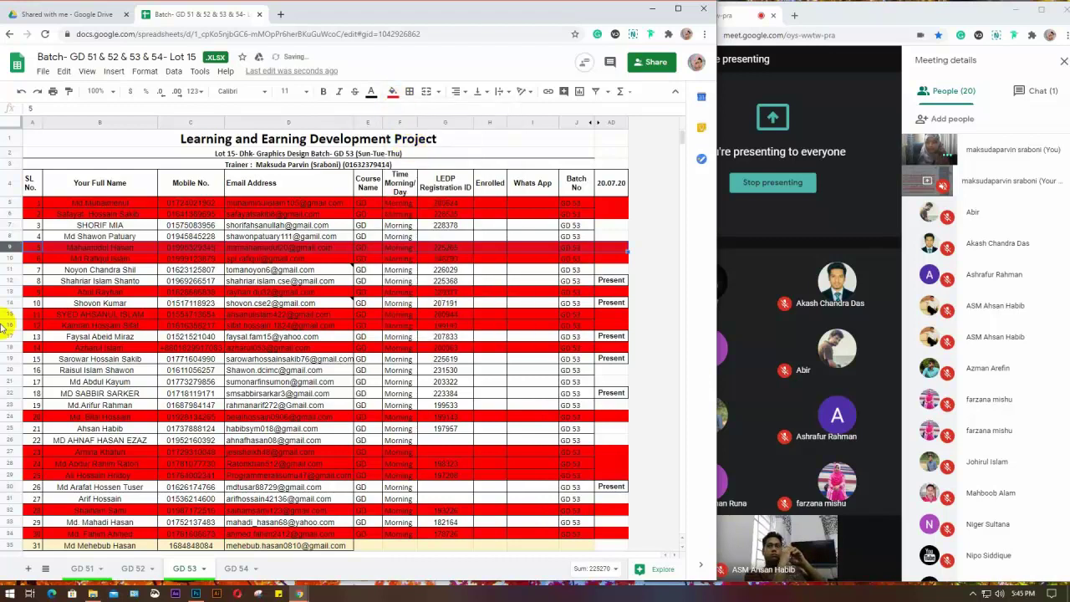
Step: Review the rows of serial numbers 7, 8, 16 and 17, and enter Present in cell AD25 for the student with serial number 21
click(9, 269)
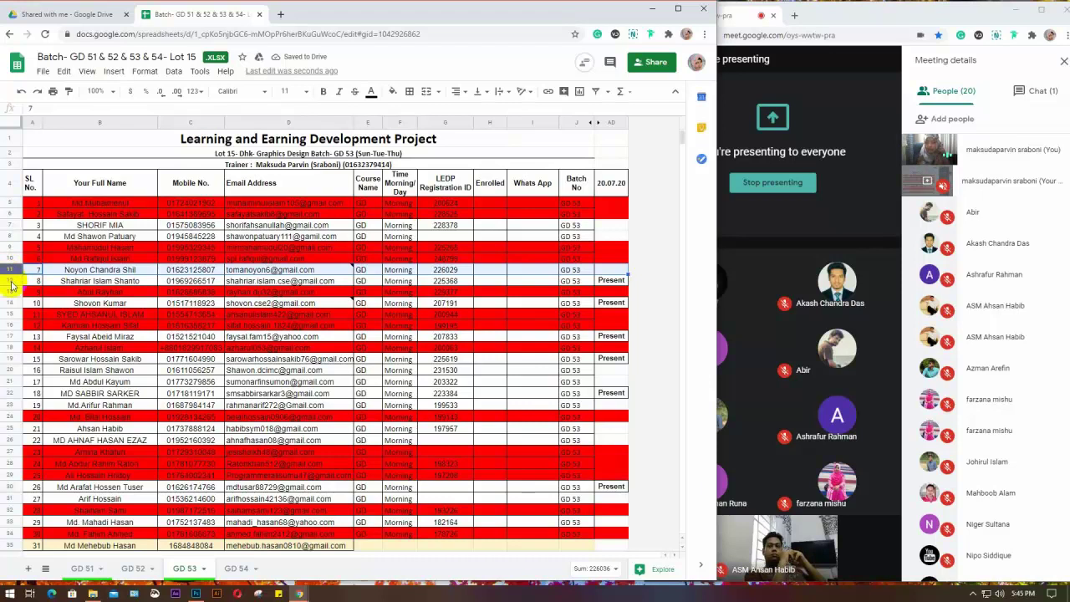
click(9, 281)
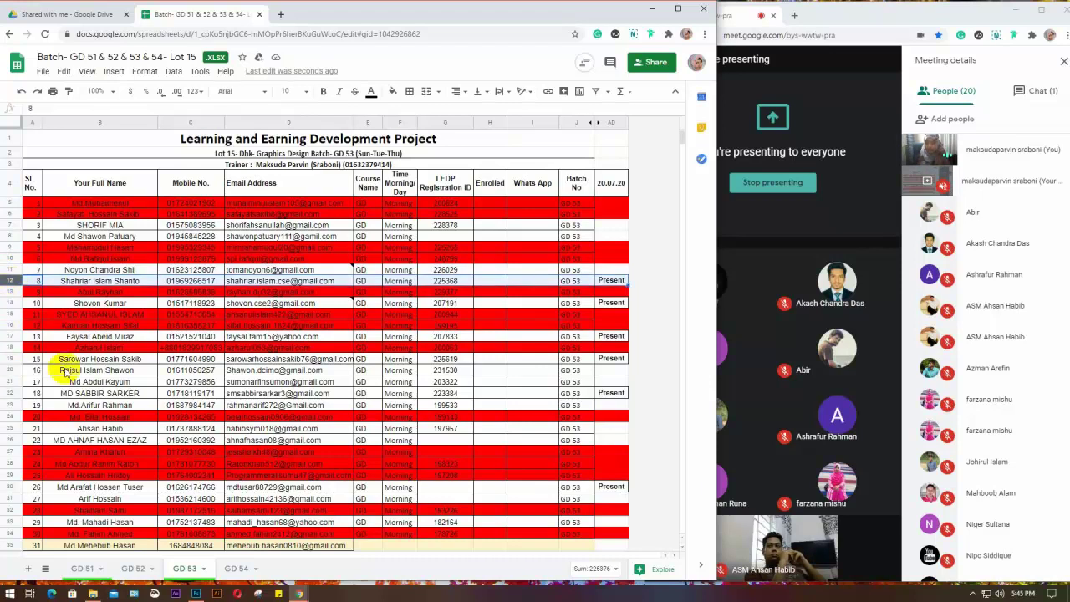
click(8, 370)
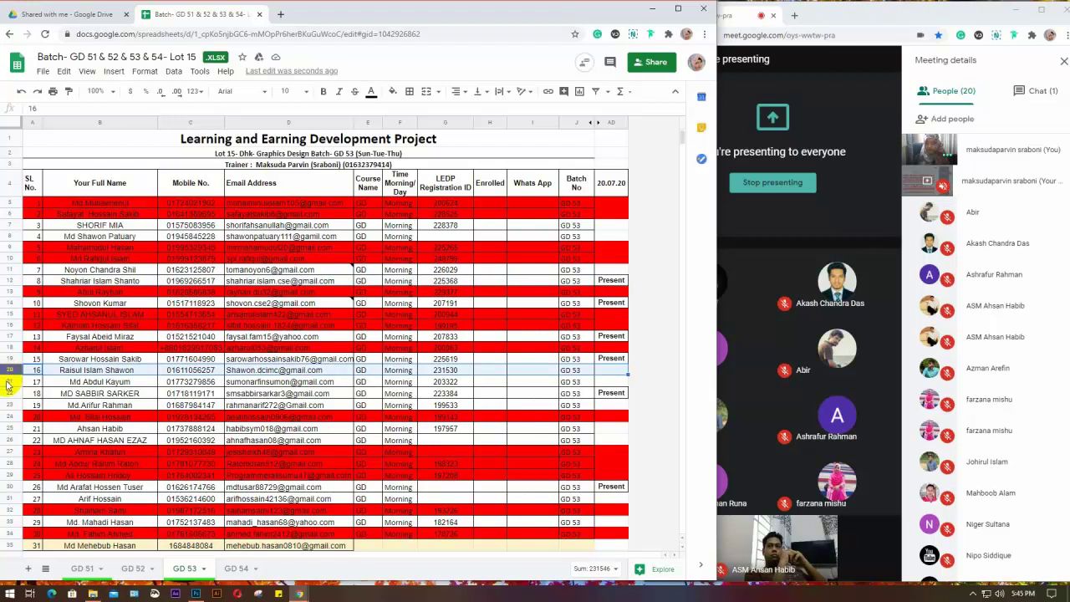
click(8, 382)
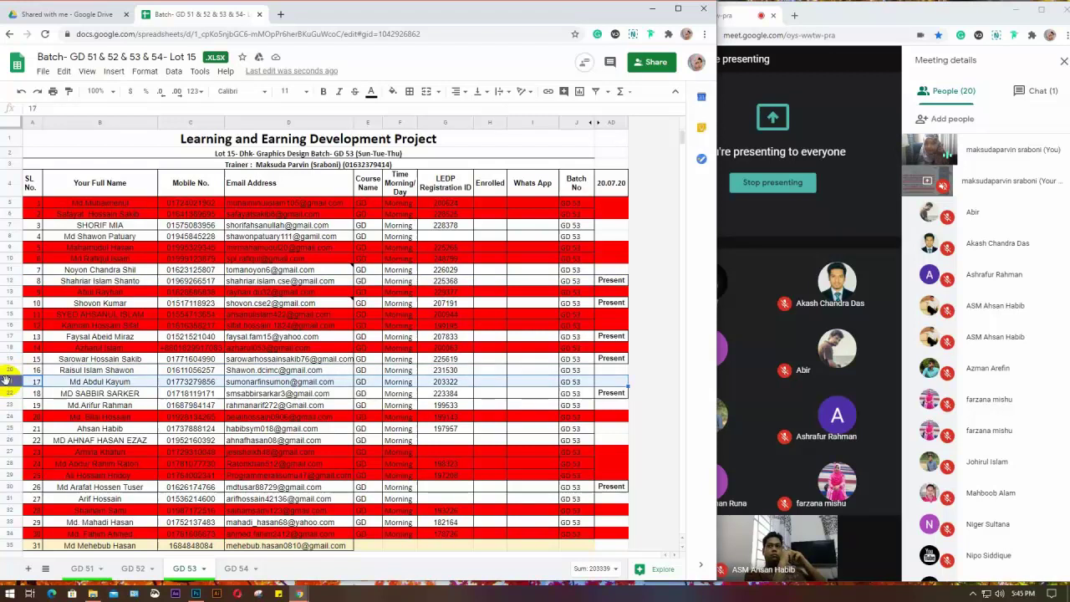
click(8, 428)
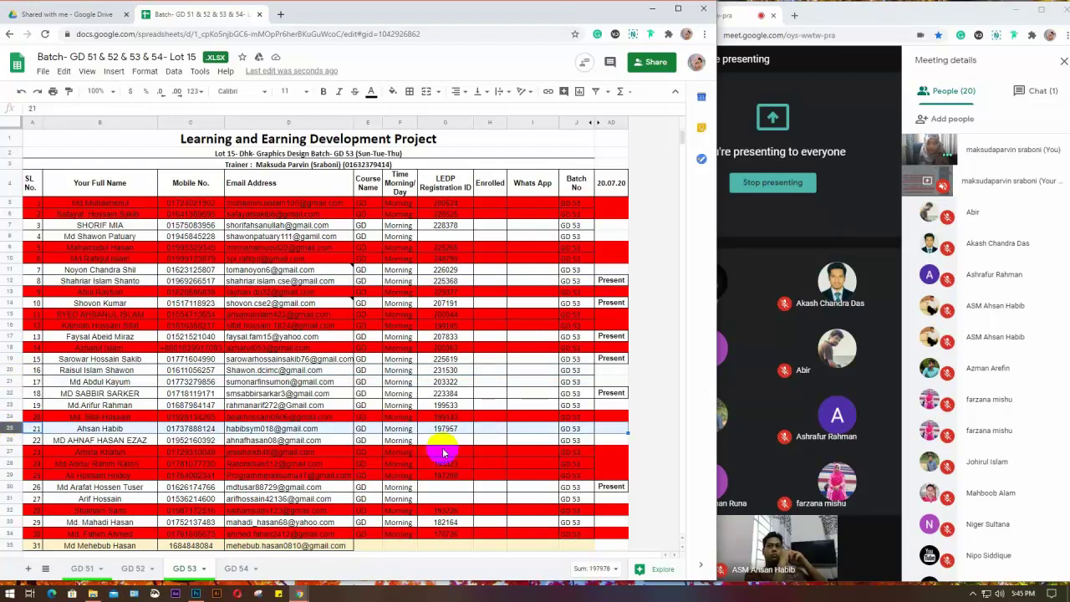
click(610, 429)
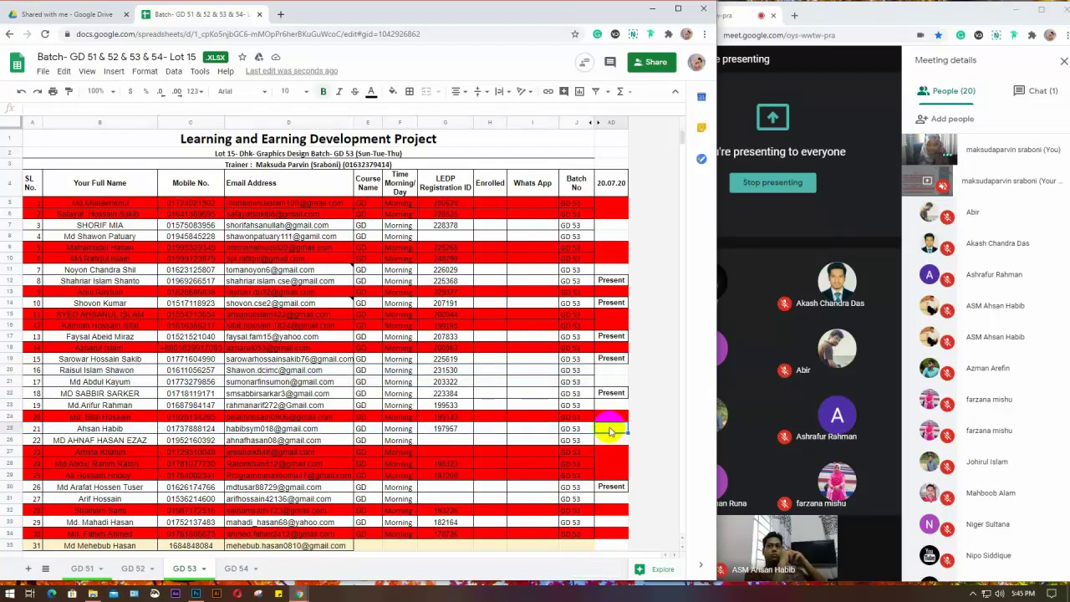
text(Present)
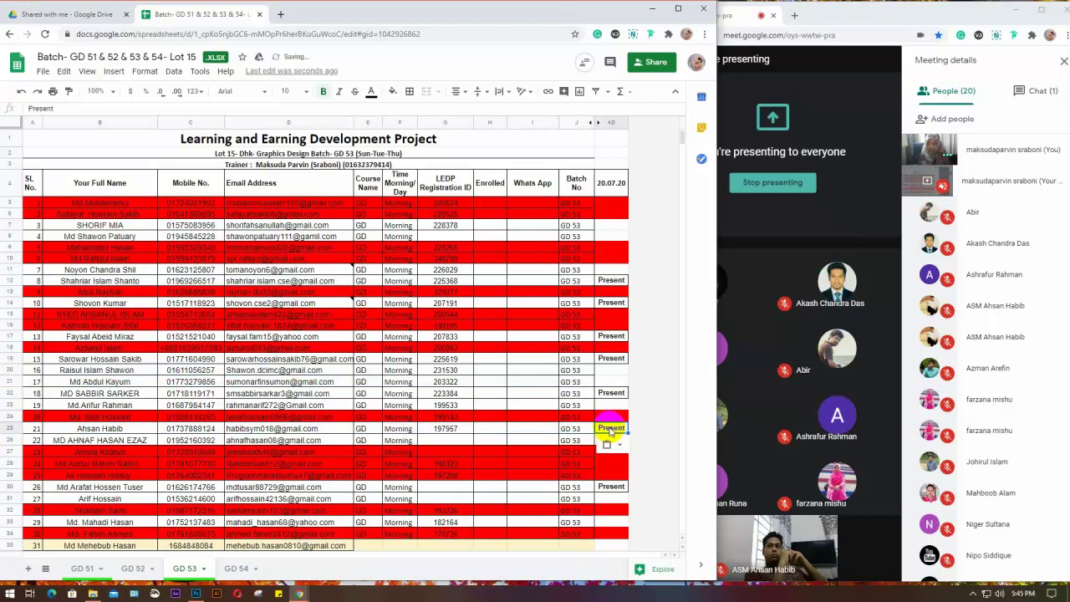
Step: Try marking the student with serial number 27 as Present in cell AD31, and clear that entry
click(30, 498)
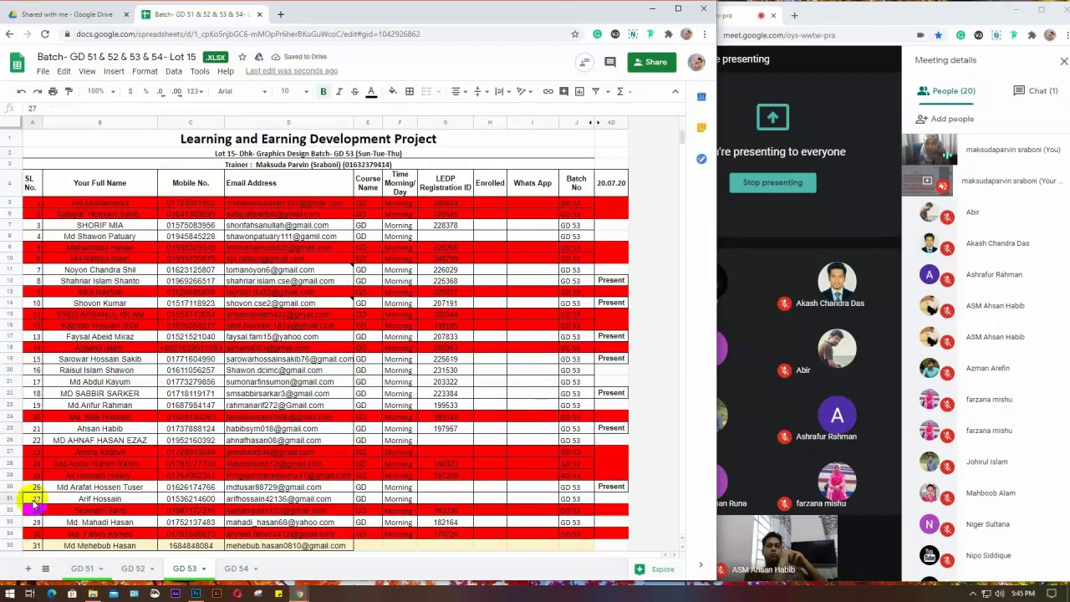
click(609, 498)
text(Present)
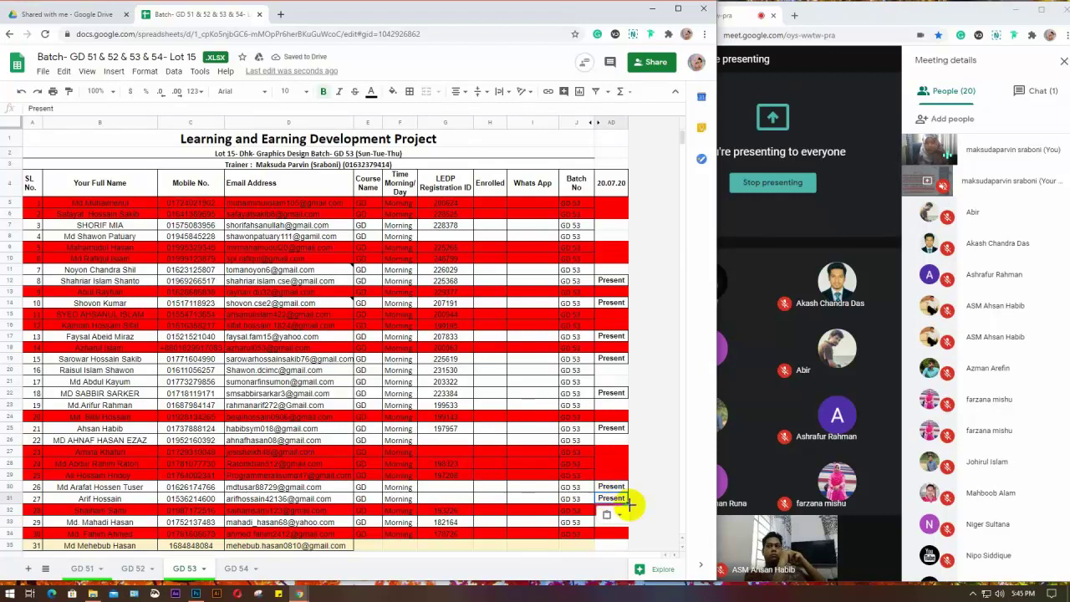
key(Delete)
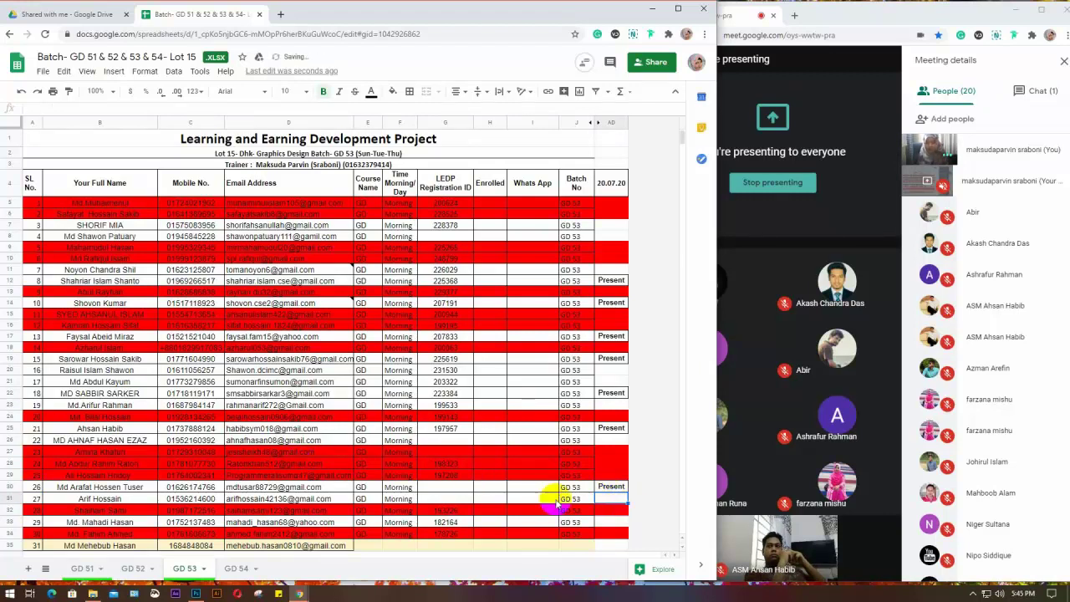
Step: Open the GD 51 sheet and enter Present in cells AE17 and AE20 for the students with serial numbers 18 and 23
click(83, 567)
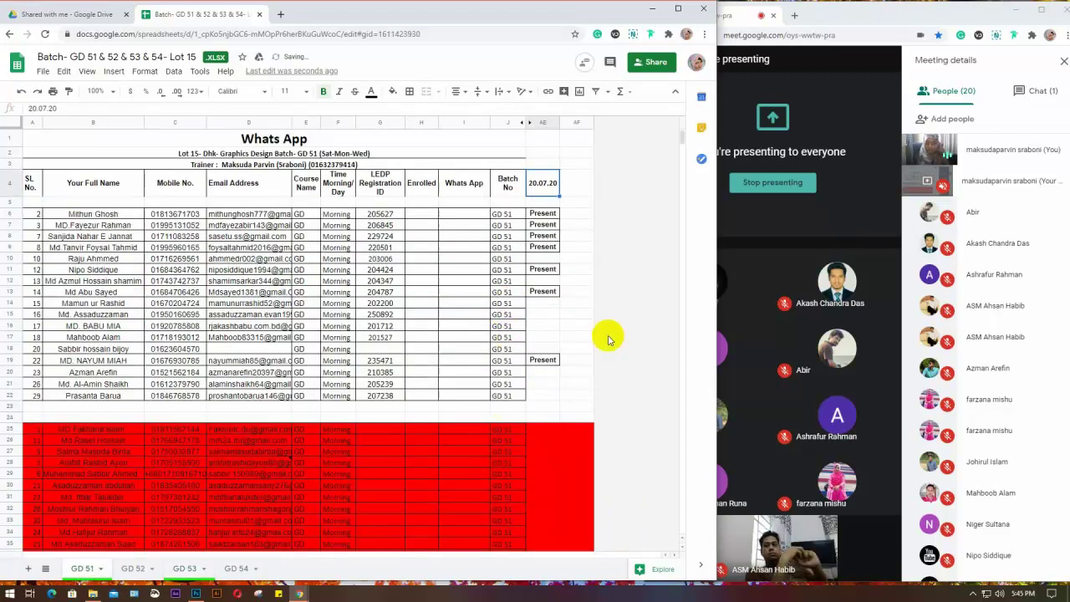
click(7, 336)
click(542, 337)
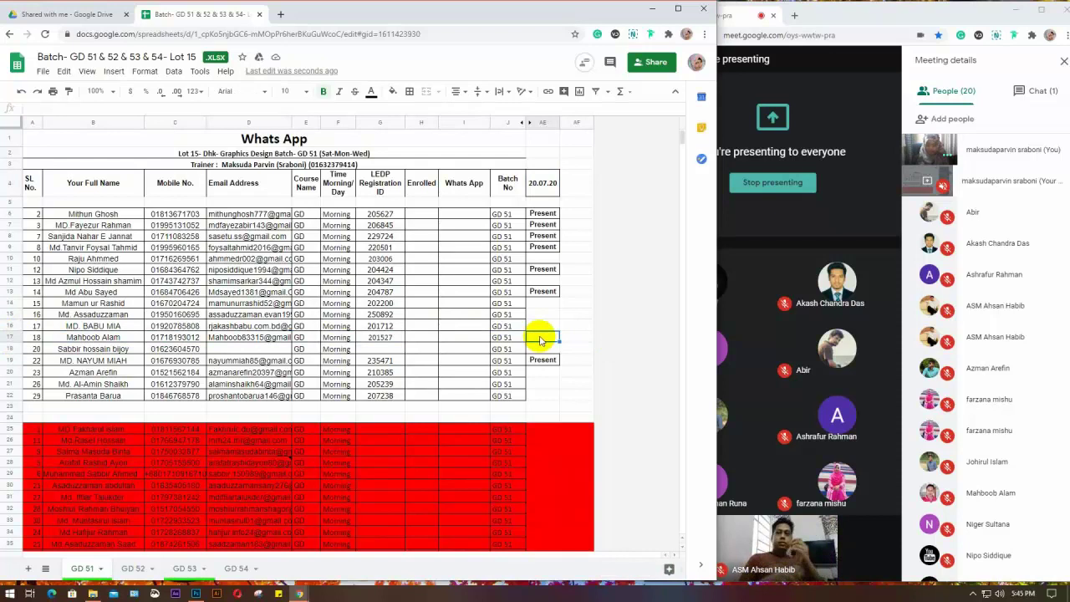
text(Present)
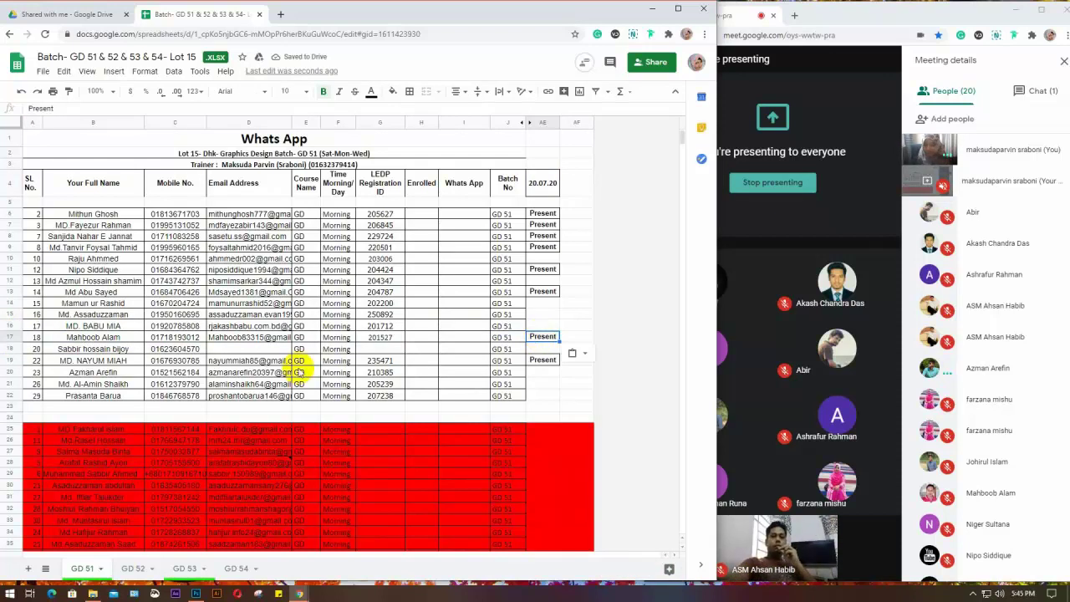
click(541, 373)
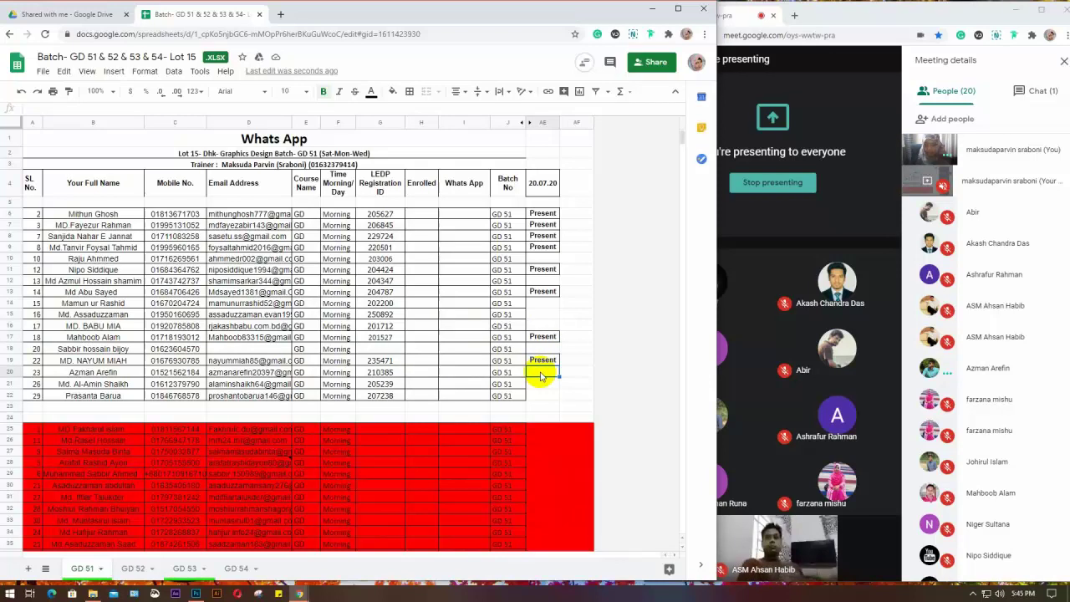
text(Present)
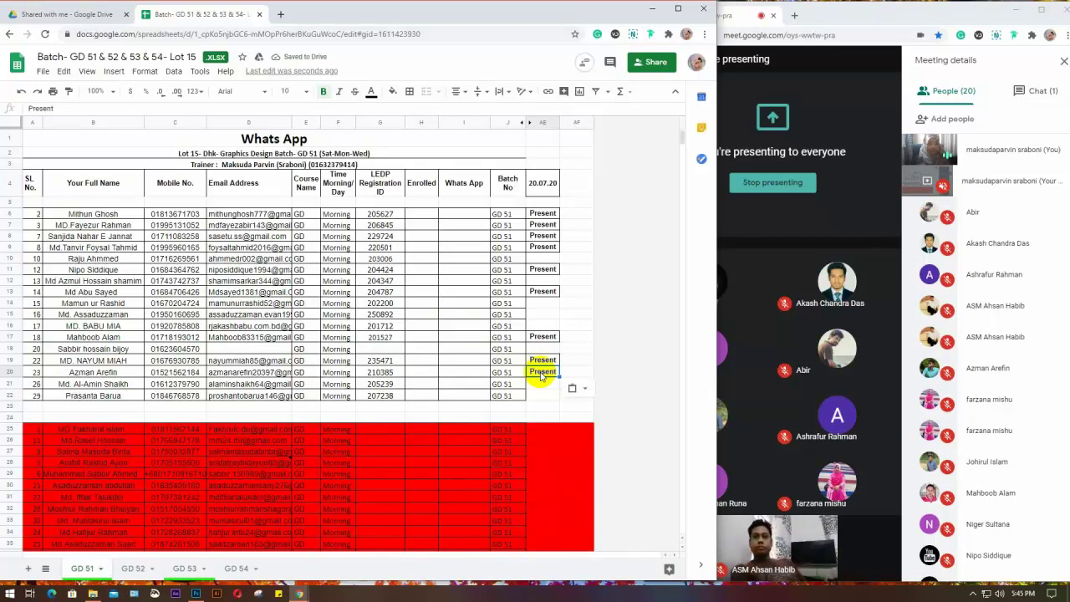
Step: Check the GD 54 sheet's 20.07.20 attendance, including the row of serial number 11, against the meeting's participant list
click(234, 573)
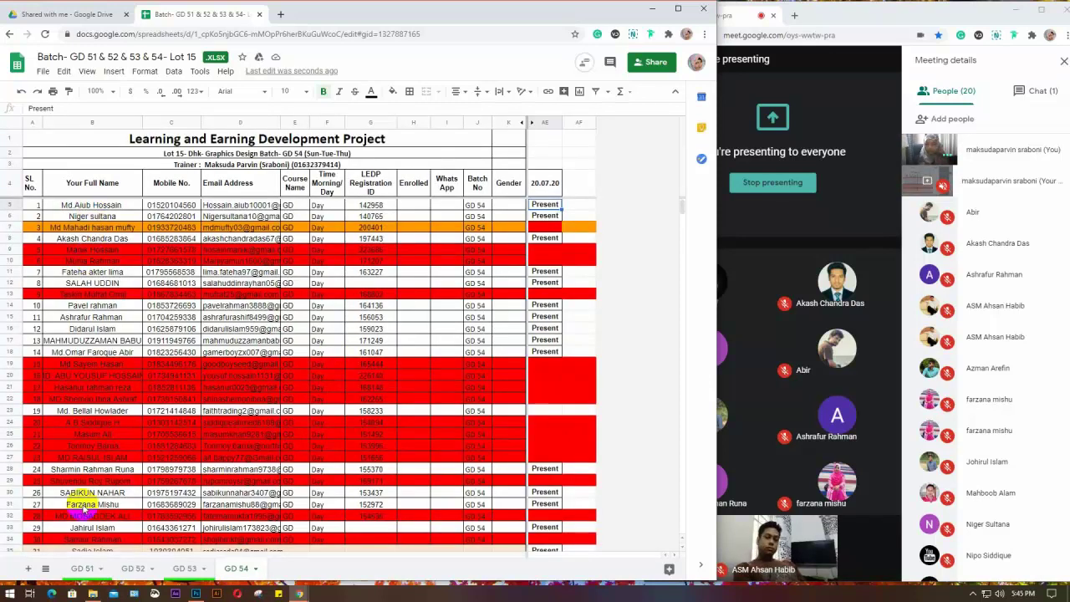
click(134, 569)
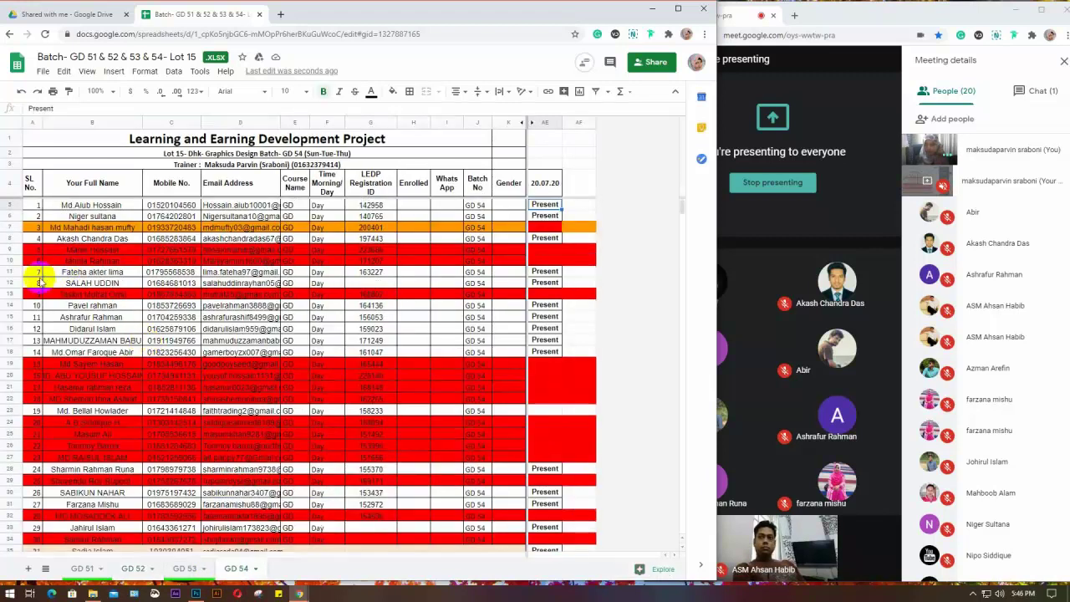
click(8, 317)
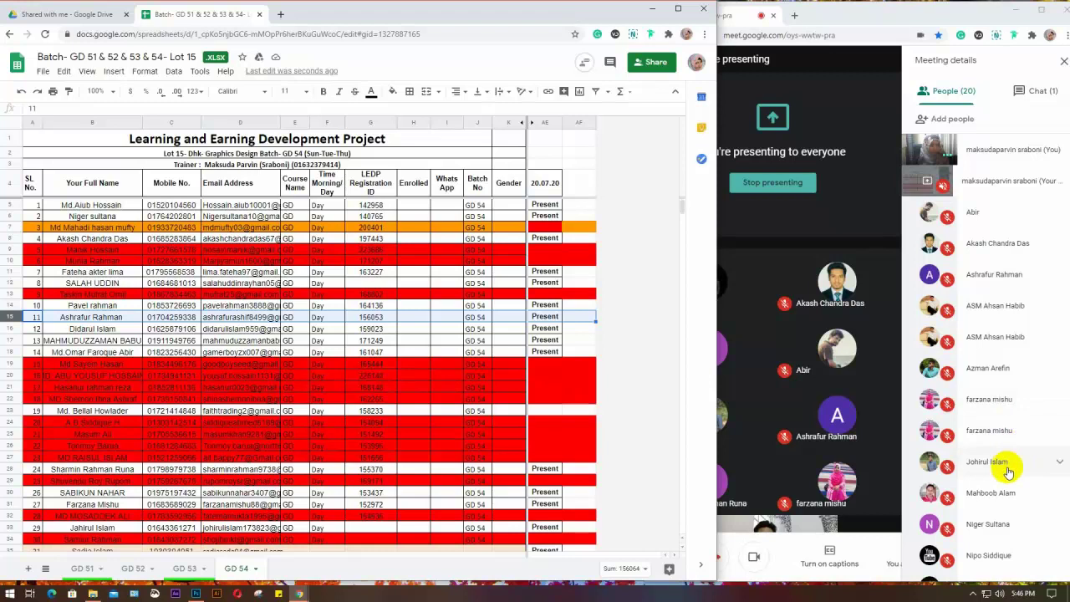
scroll(1007, 473, down, 2)
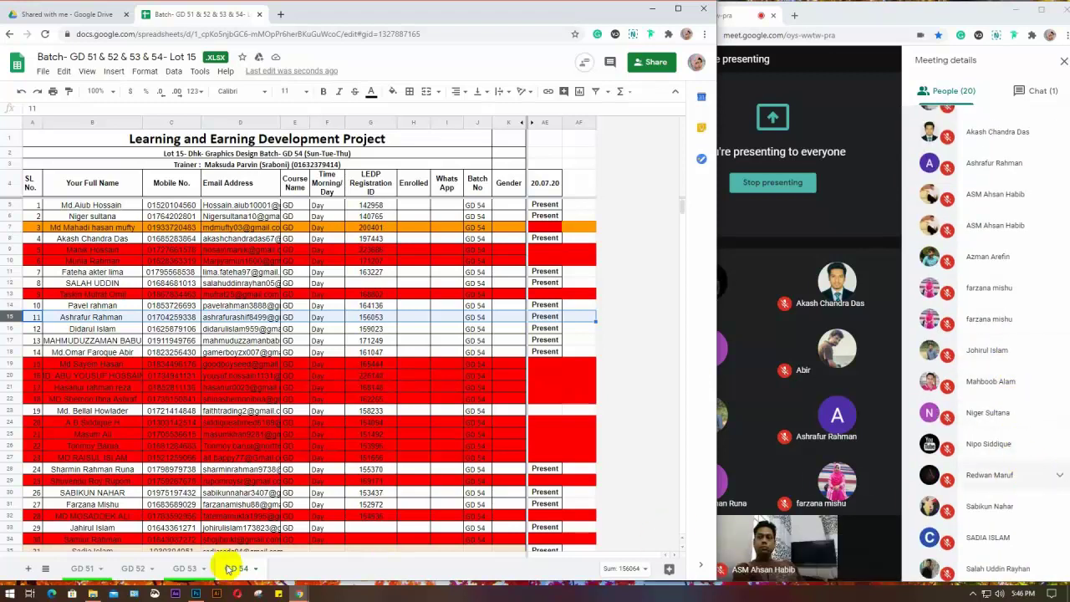
Step: Review the GD 51 attendance rows of serial numbers 2, 8, 10, 12, 14, 15, 18, 23 and 26 for 20.07.20
click(80, 569)
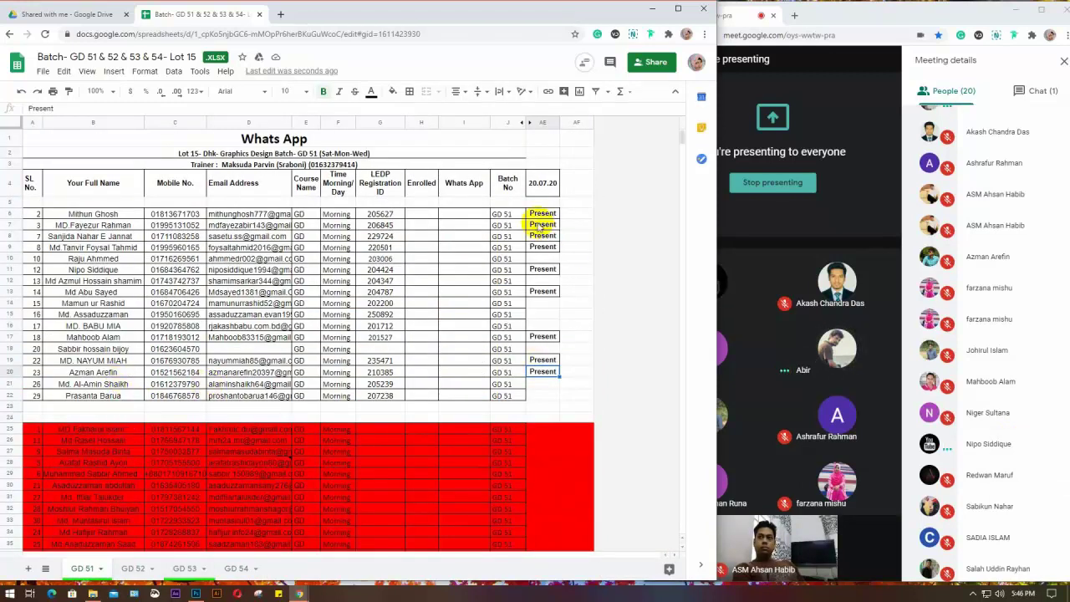
click(10, 214)
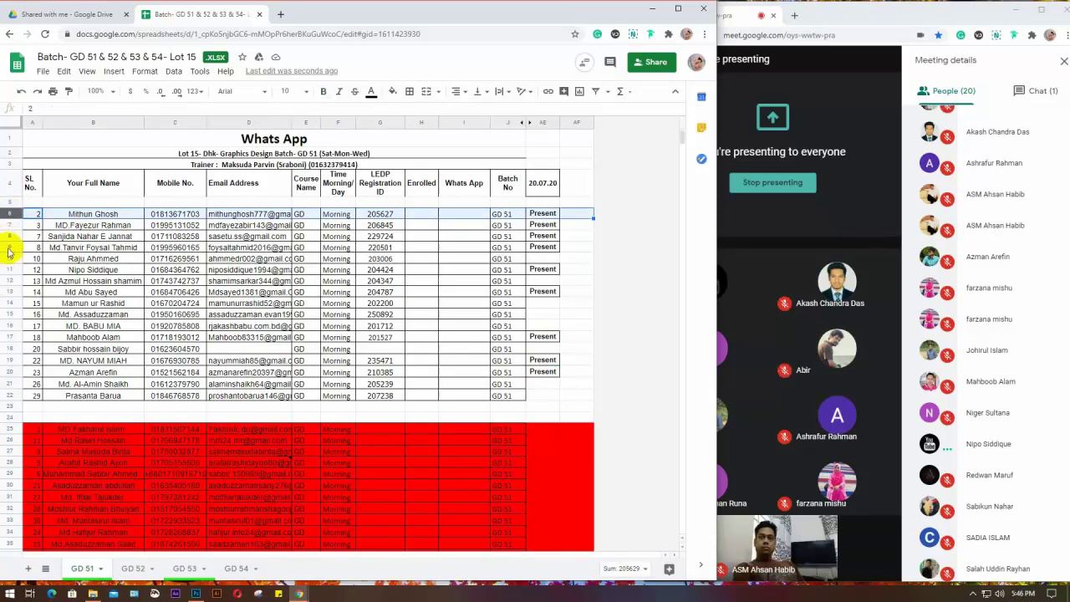
click(8, 247)
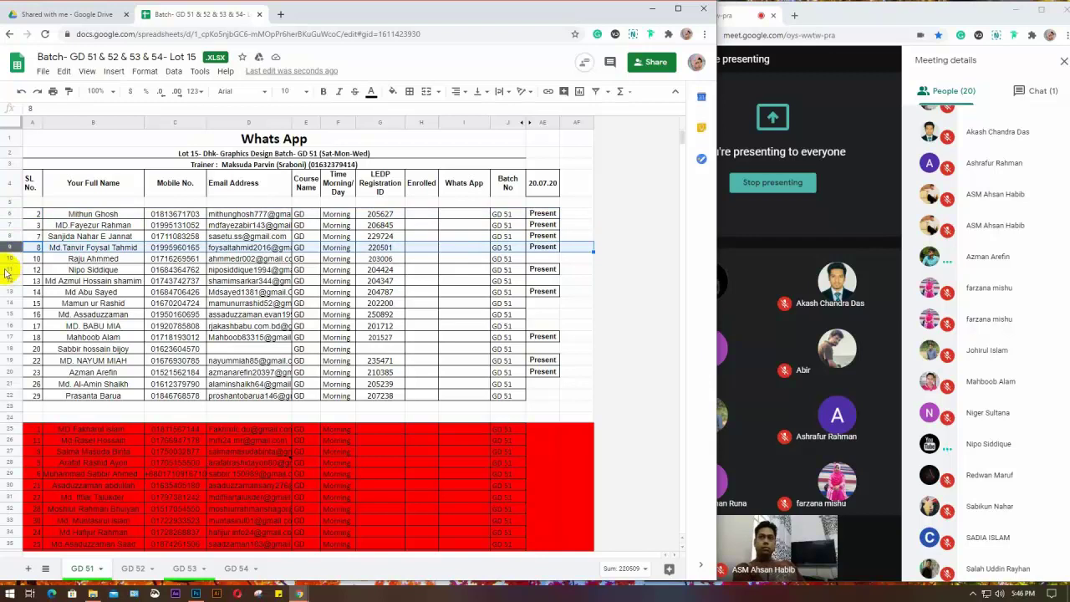
click(5, 269)
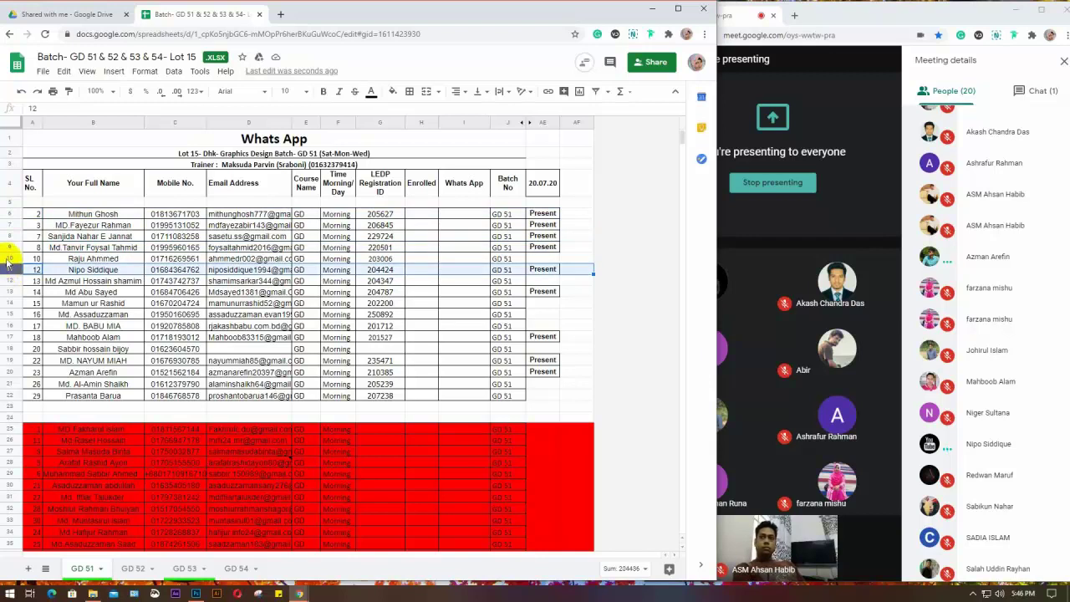
click(7, 259)
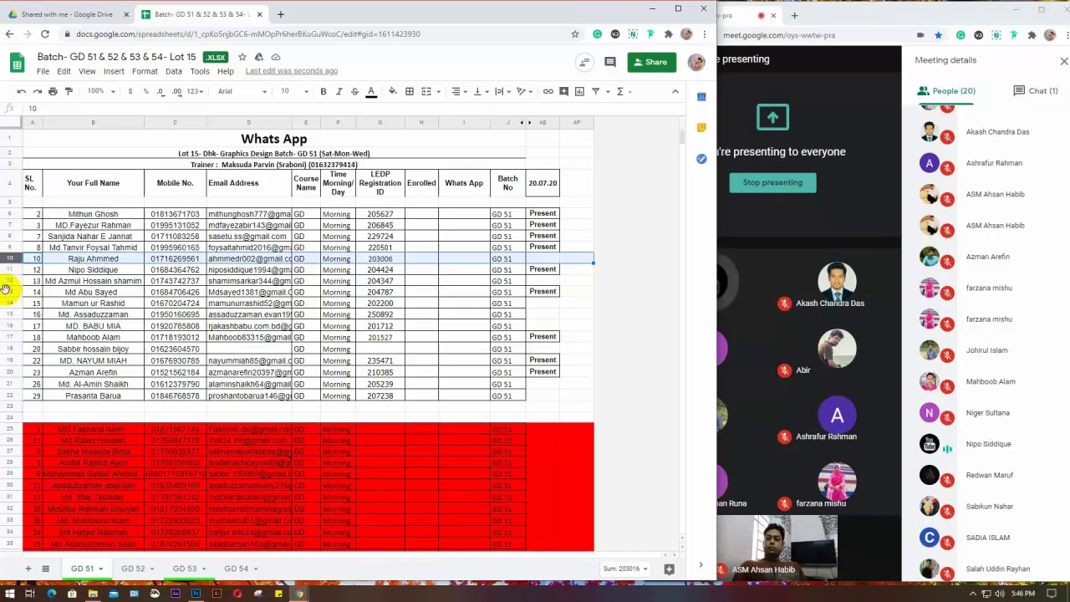
click(6, 291)
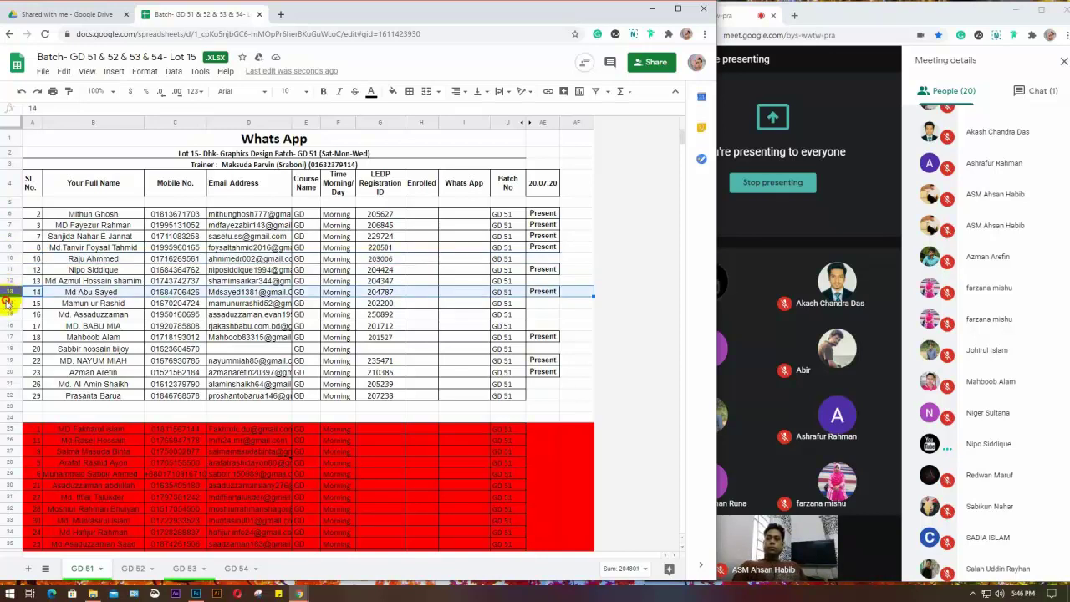
click(6, 302)
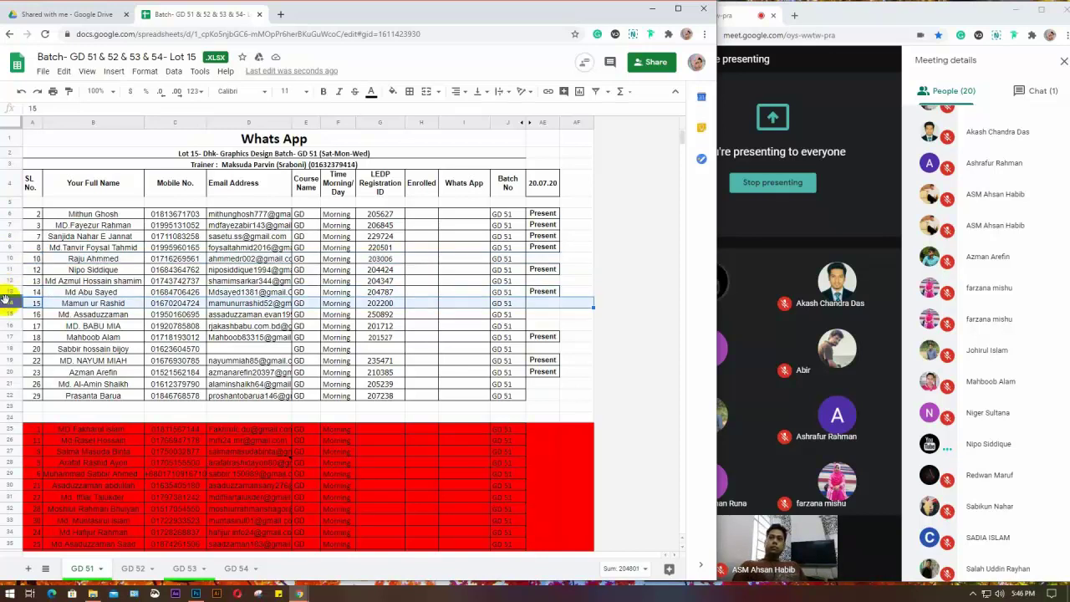
click(7, 336)
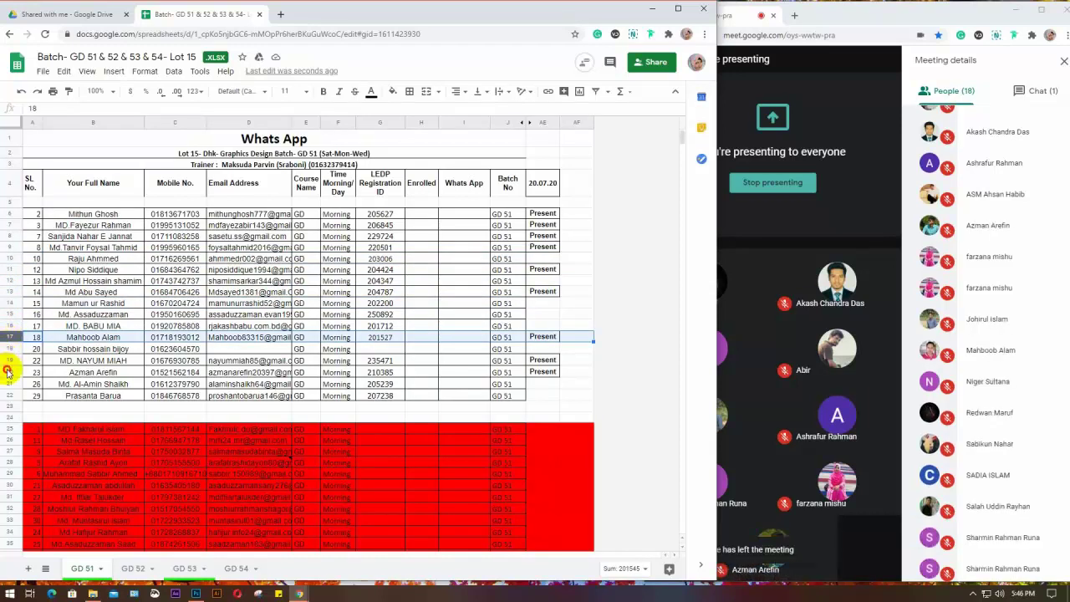
click(7, 371)
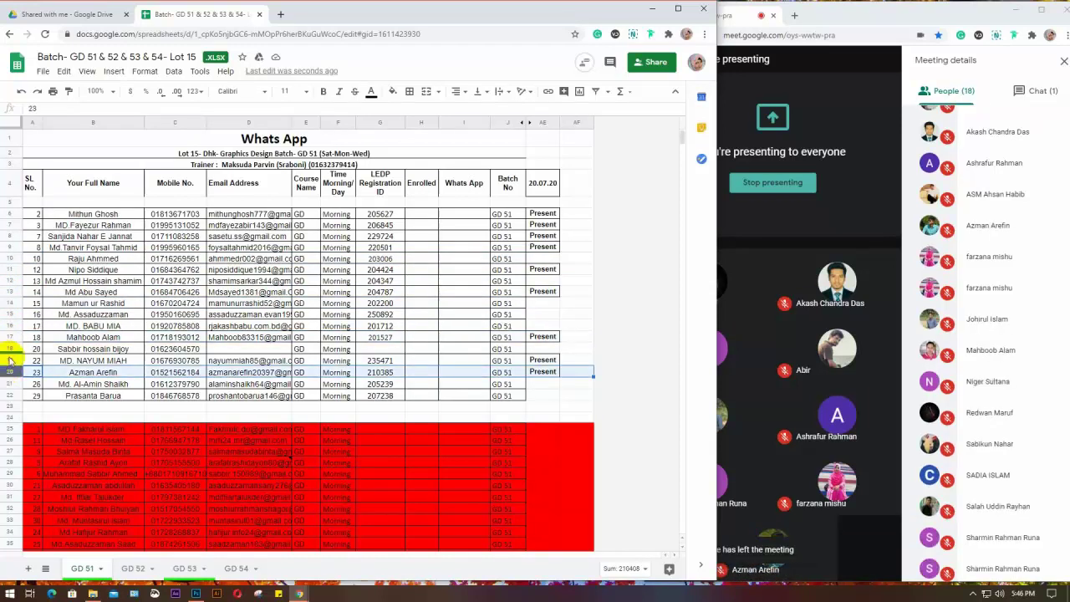
click(6, 383)
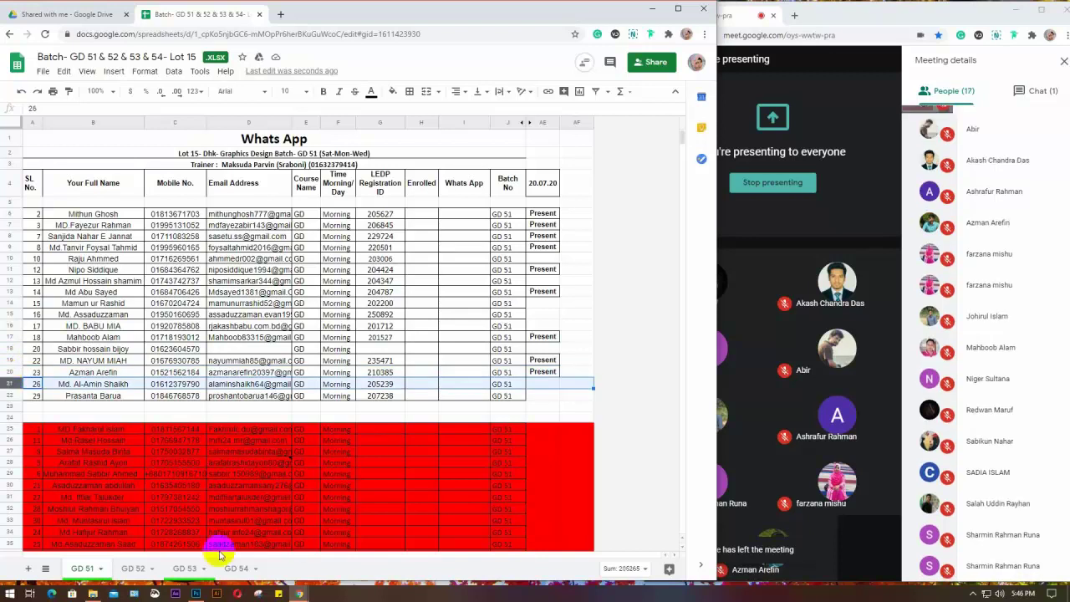
Step: Open the GD 52 sheet and enter Present in cells AE8 and AE32 for the students with serial numbers 4 and 28
click(132, 567)
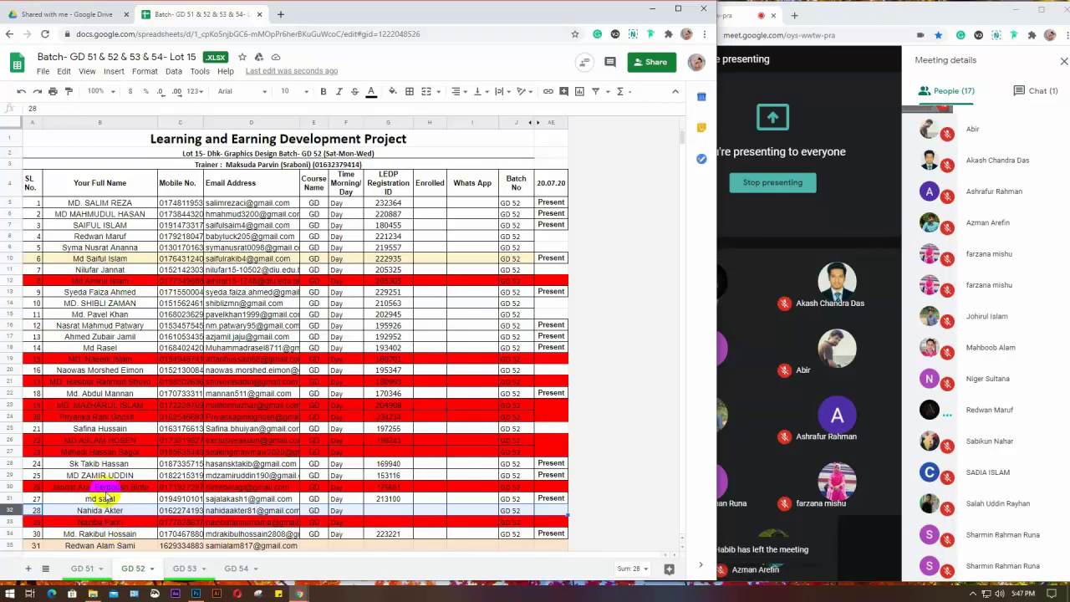
click(9, 236)
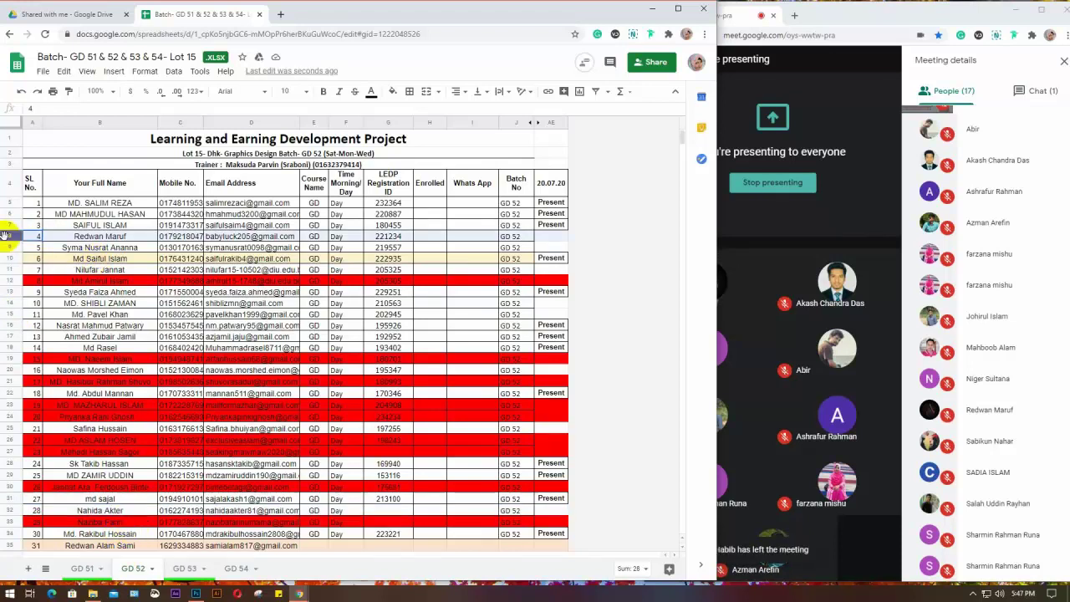
click(542, 238)
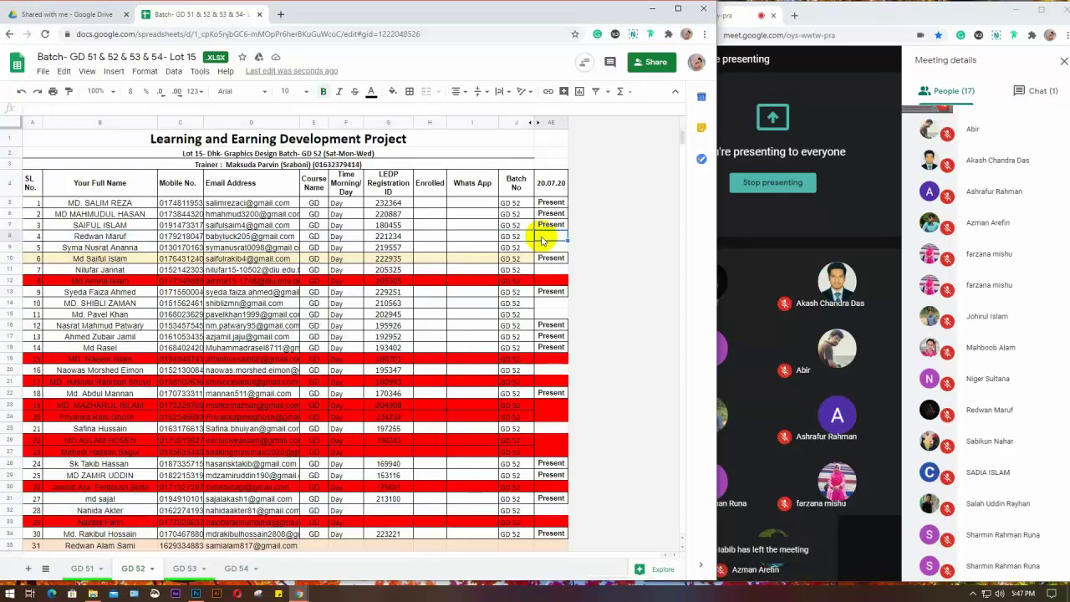
text(Present)
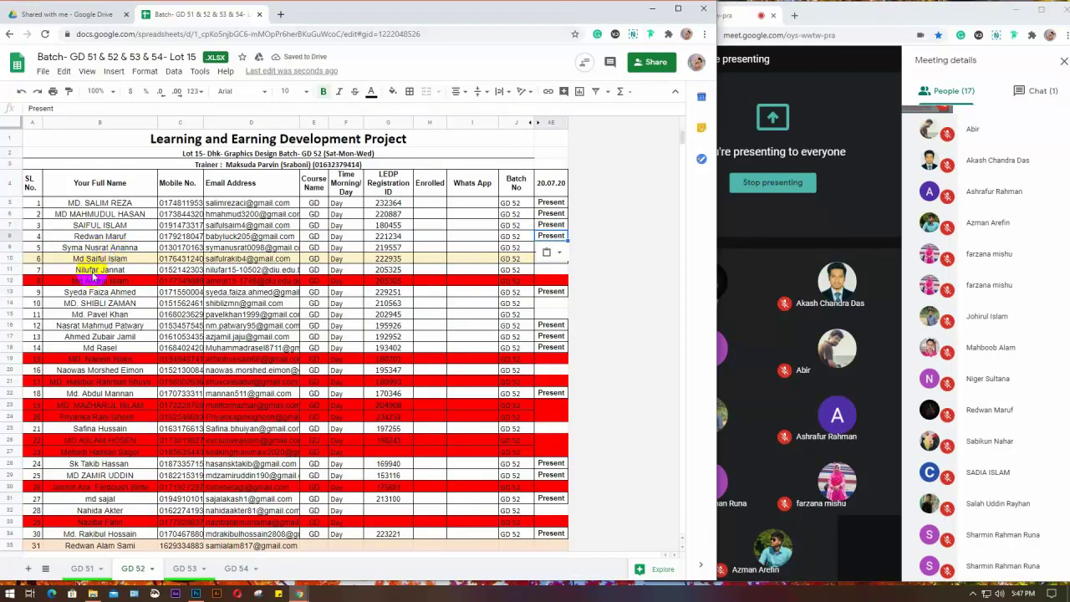
click(553, 325)
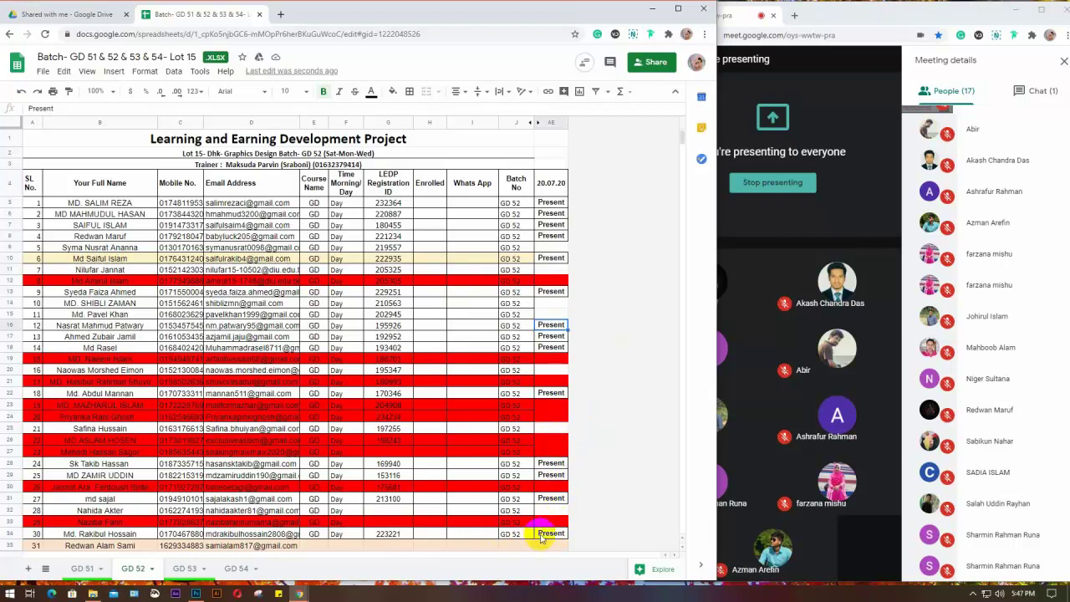
click(555, 511)
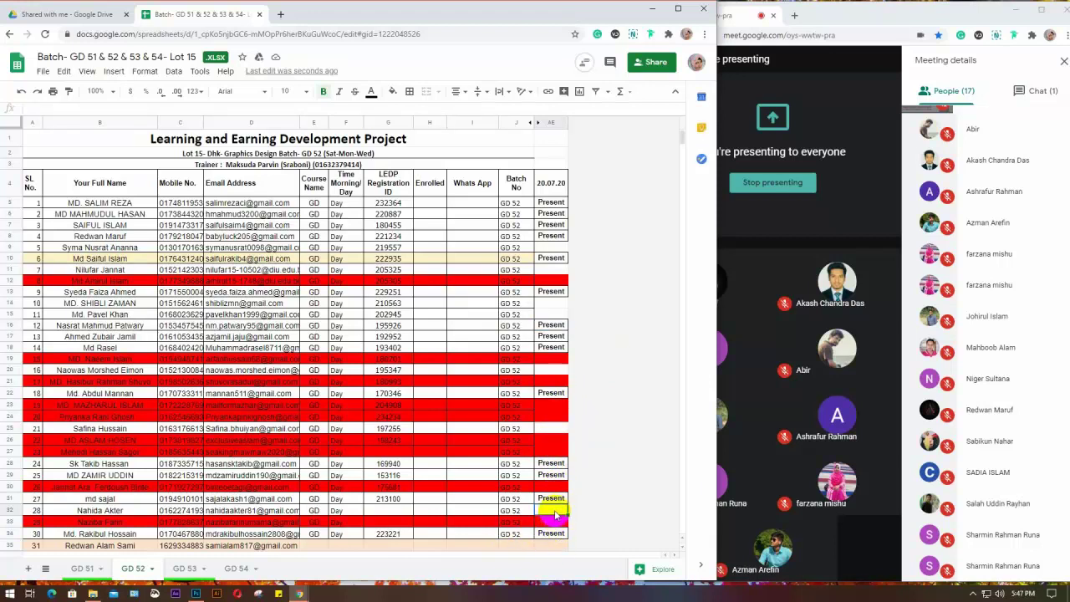
text(Present)
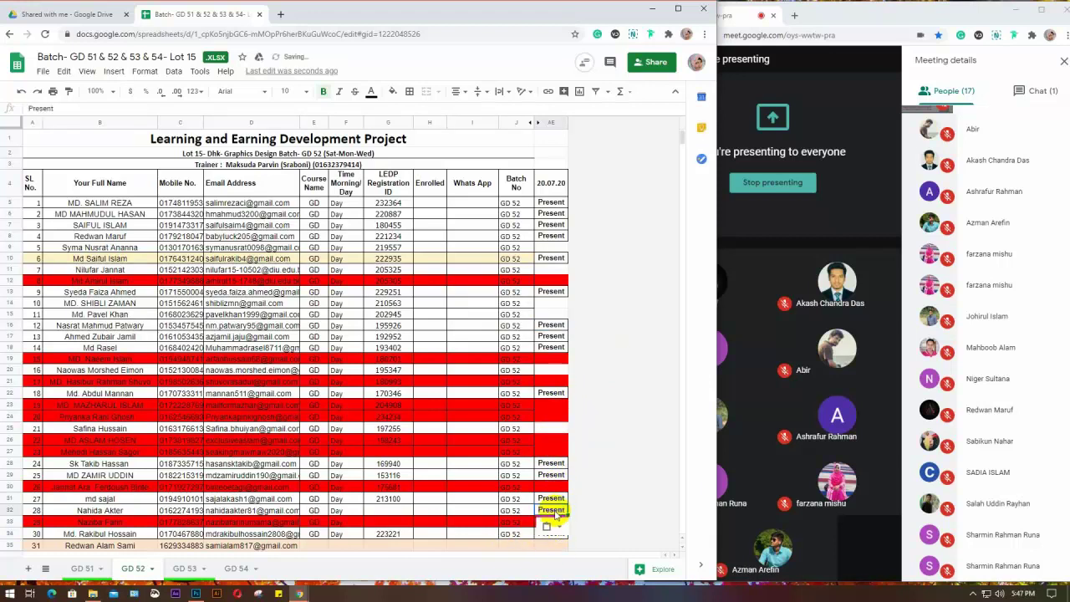
Step: Check the 20.07.20 attendance entries in the GD 53 sheet and down the student list of the GD 54 sheet
click(184, 569)
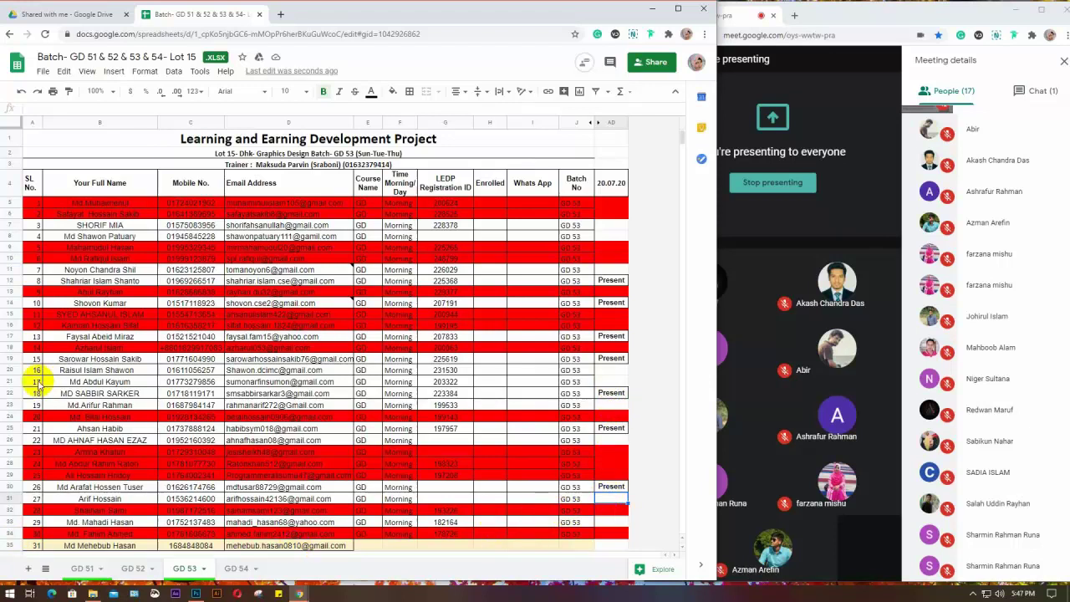
click(235, 571)
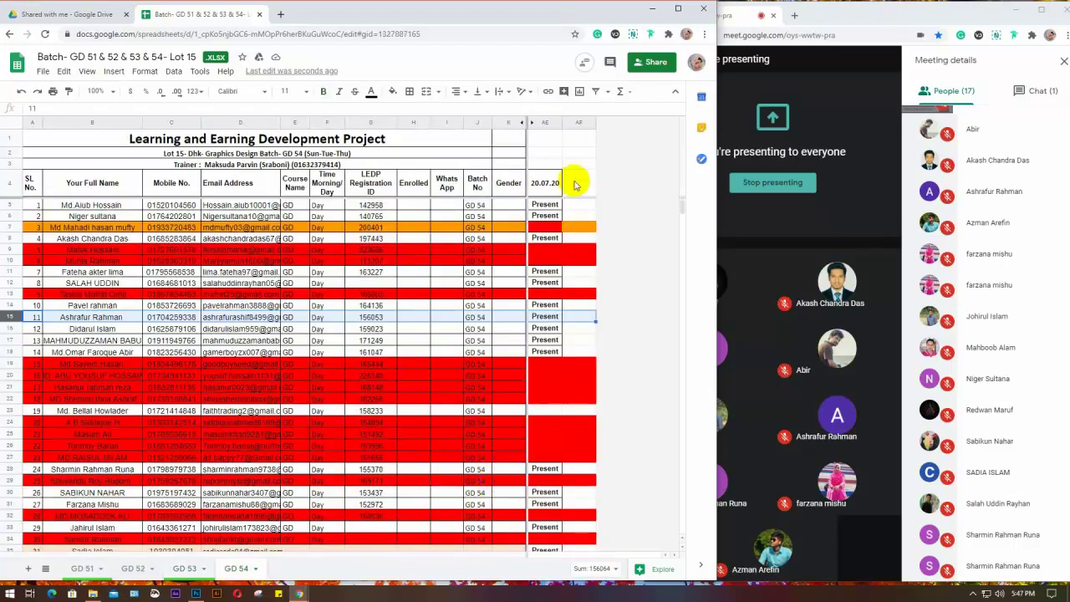
click(549, 218)
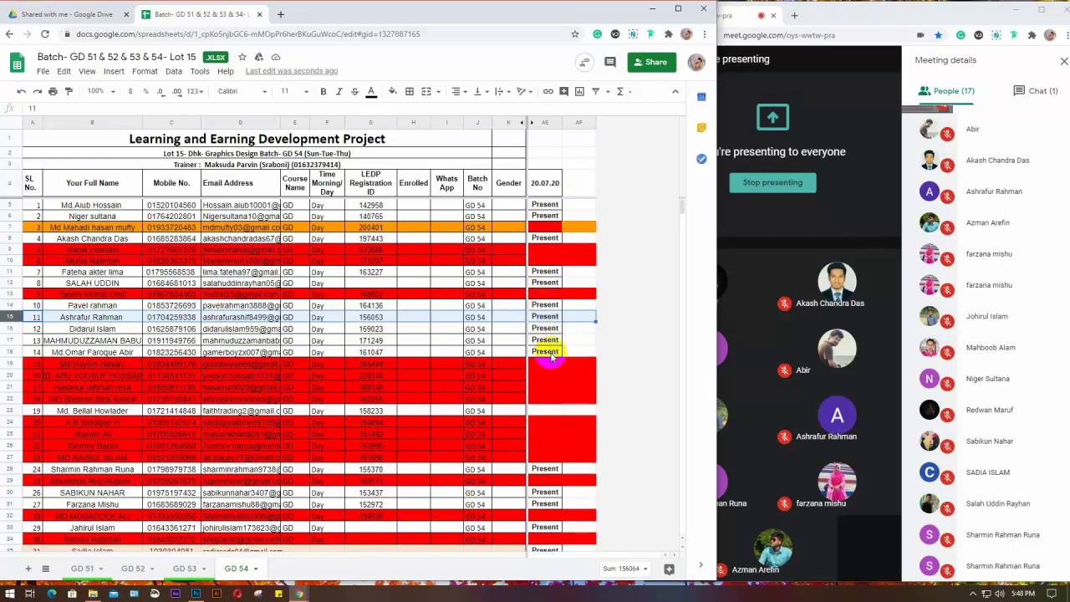
scroll(548, 473, down, 1)
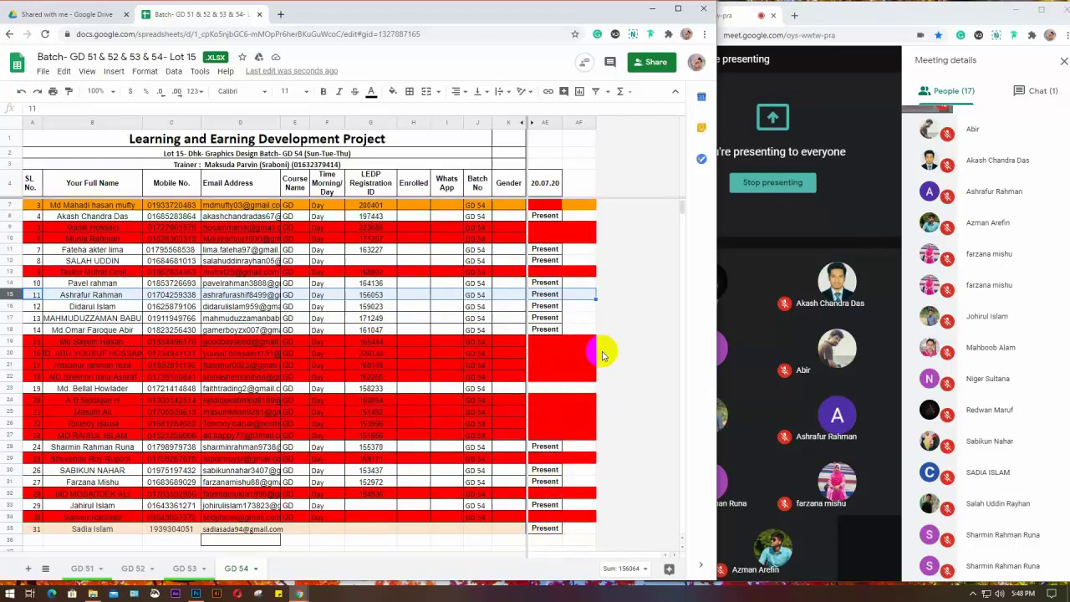
scroll(602, 355, up, 1)
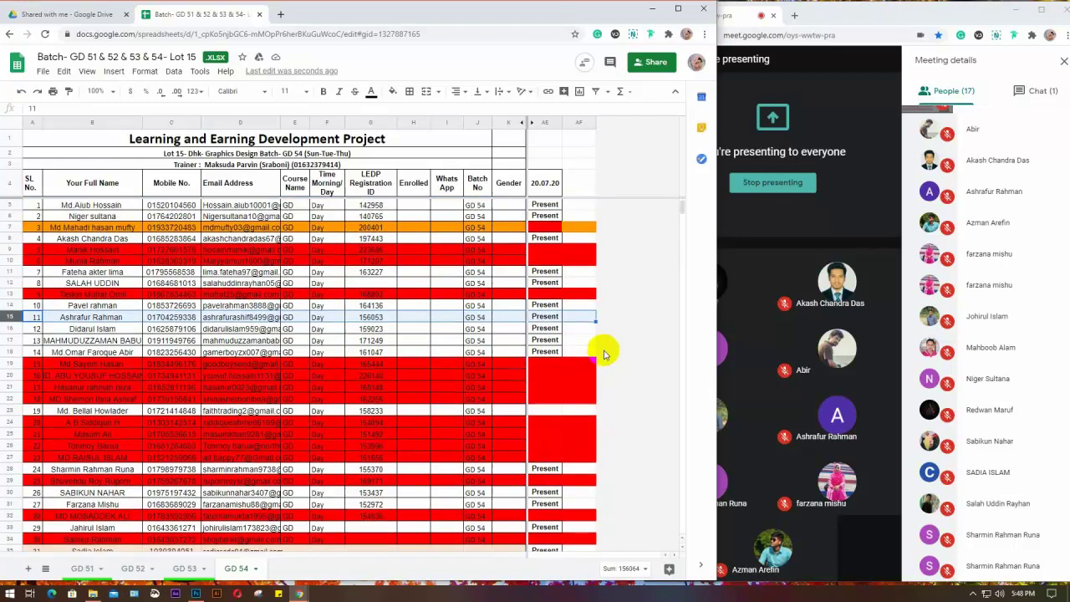
Step: Minimize the attendance spreadsheet window and maximize the Google Meet window
click(652, 10)
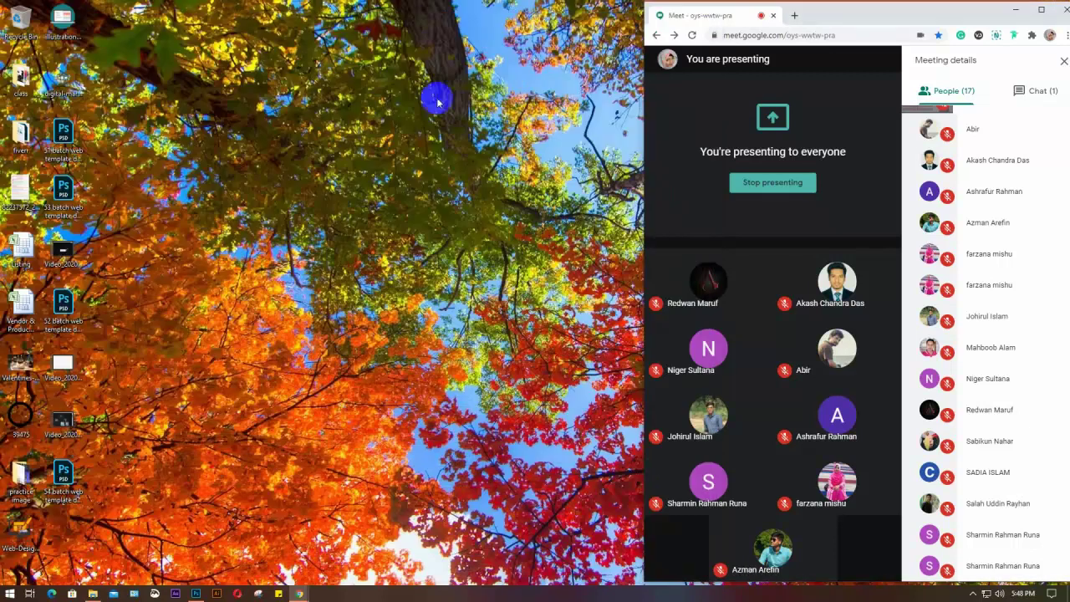
click(1041, 10)
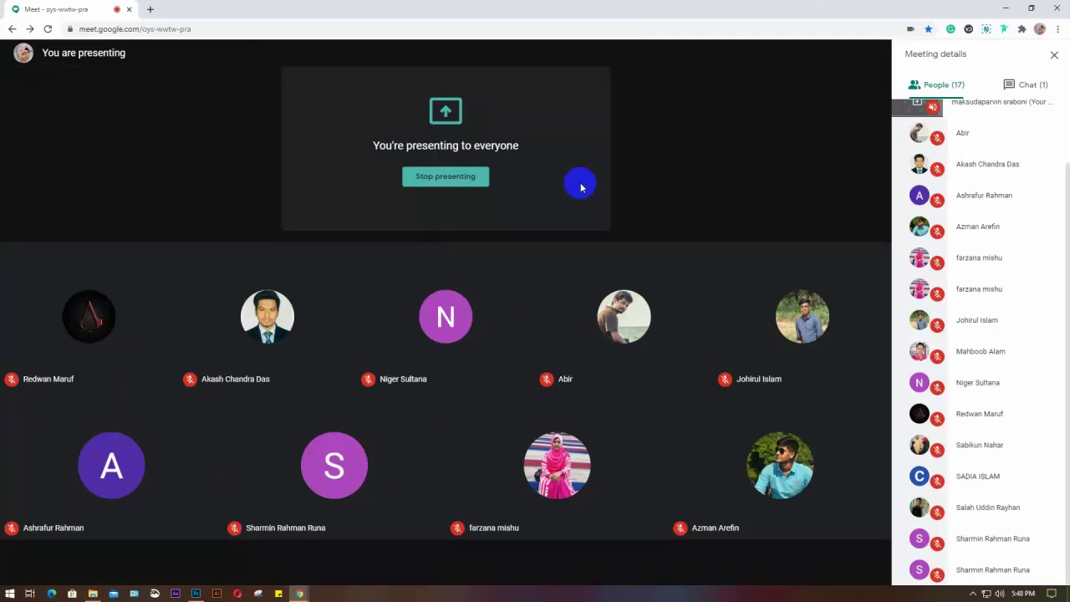
Step: Switch to Photoshop and save the web template as the PSD "54 batch web template design" on the Desktop, replacing the existing file
click(196, 593)
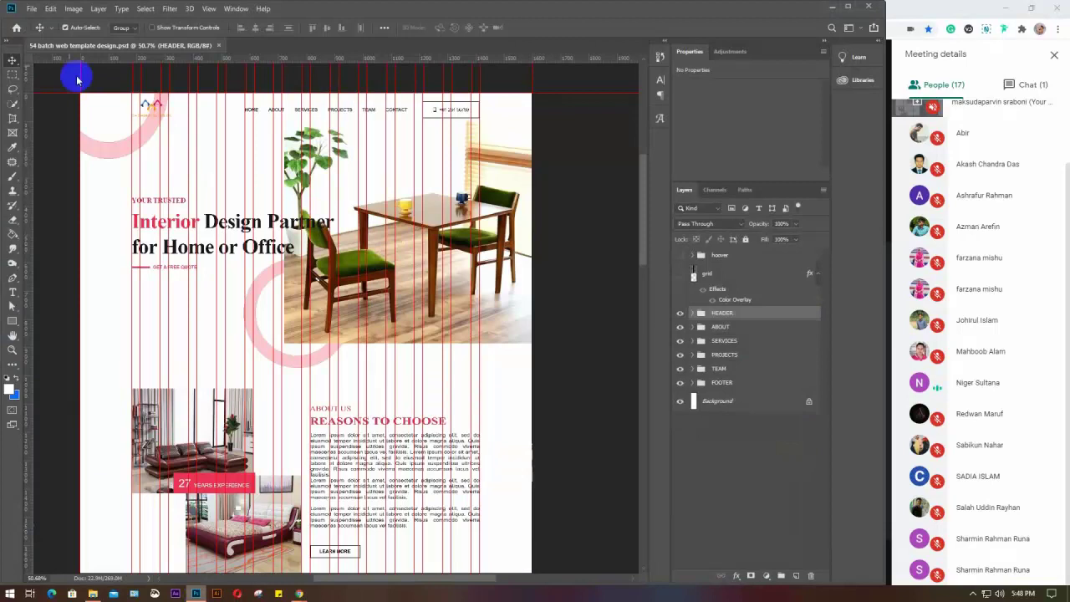
click(31, 9)
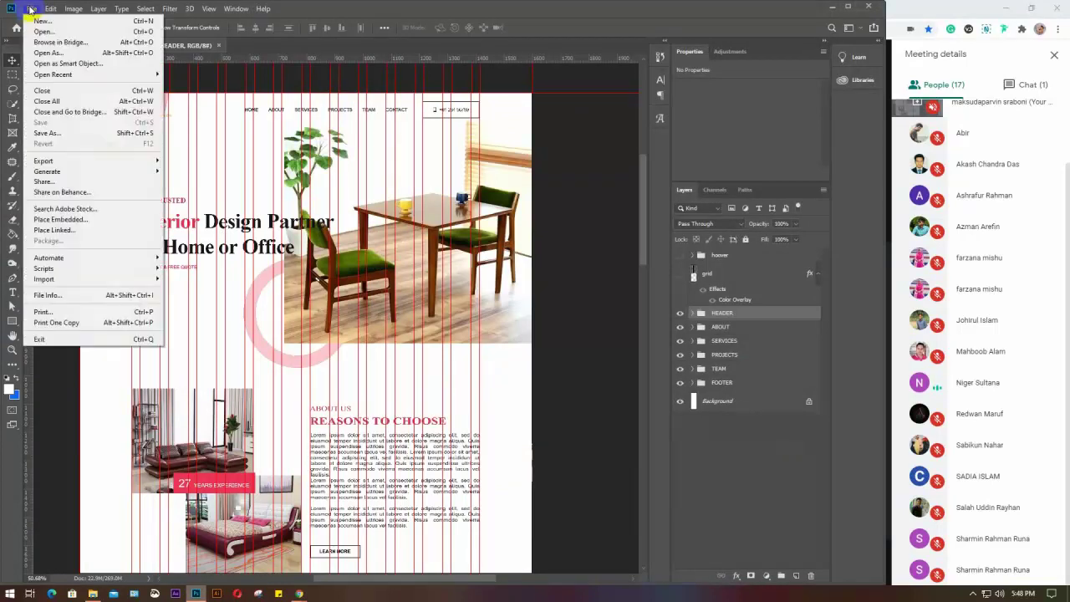
click(59, 134)
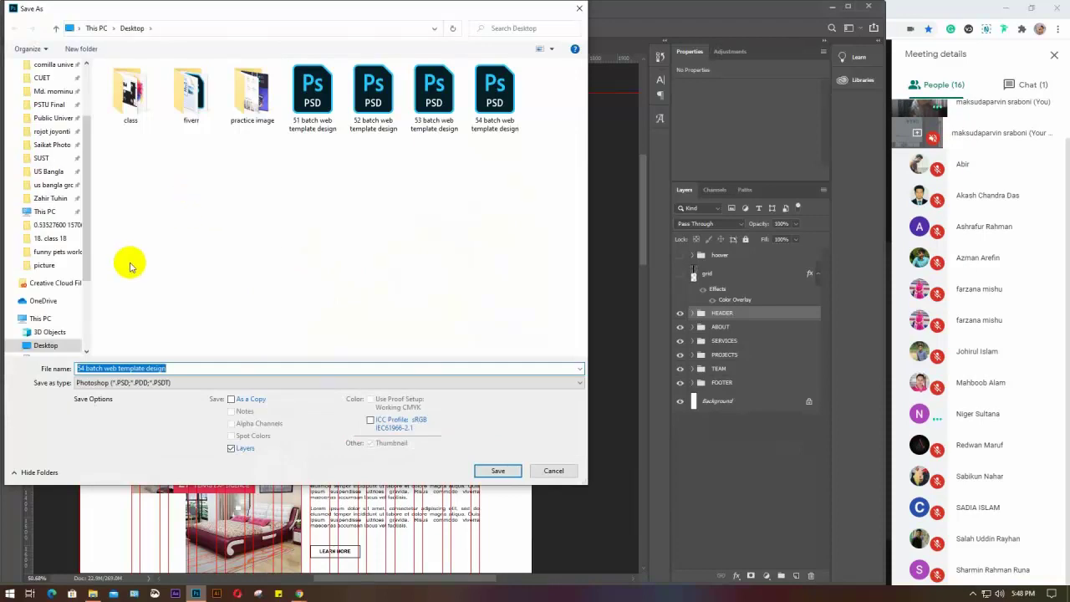
scroll(62, 247, up, 2)
scroll(60, 240, up, 1)
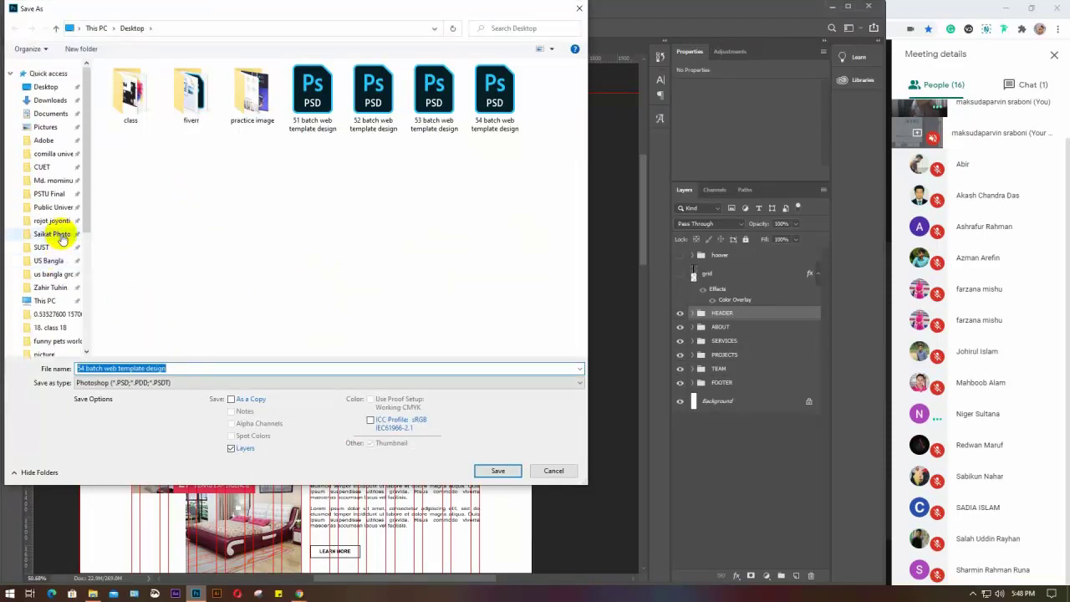
click(500, 473)
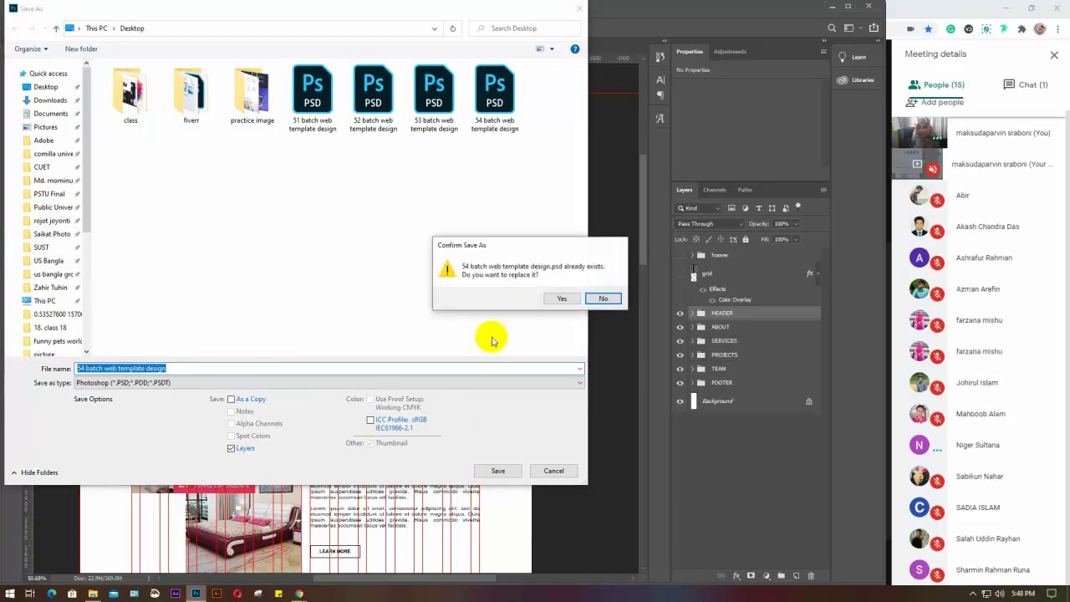
click(553, 300)
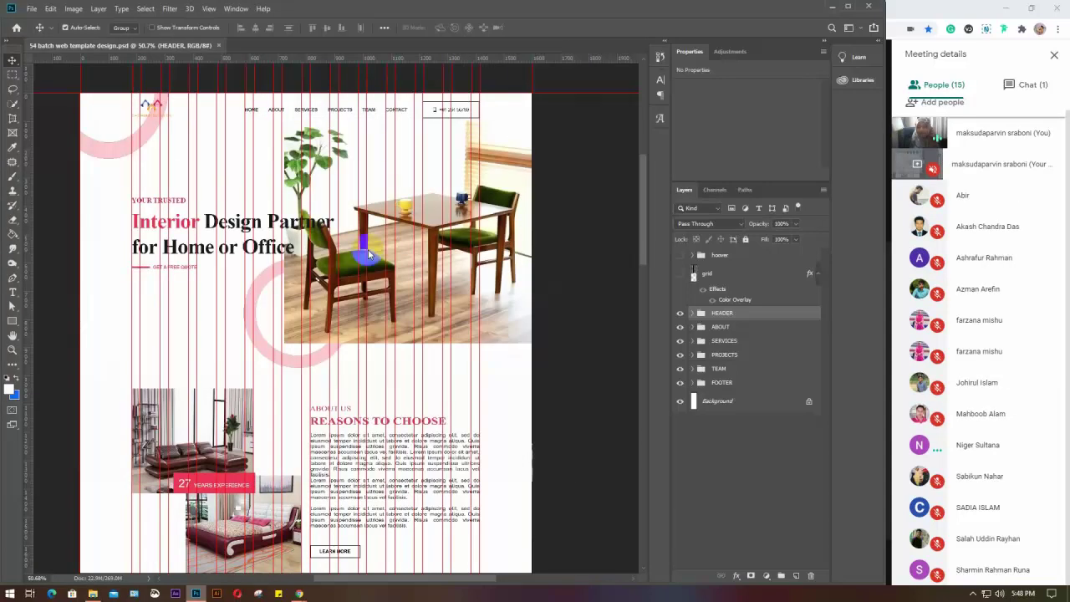
Step: Try to start another Save As of the web template document
click(32, 9)
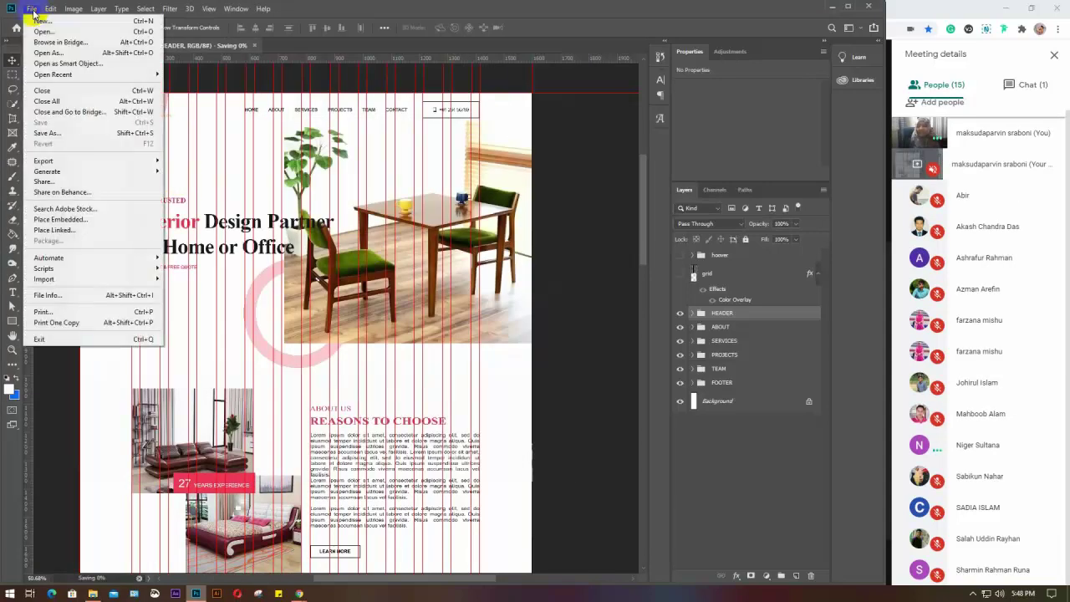
click(72, 134)
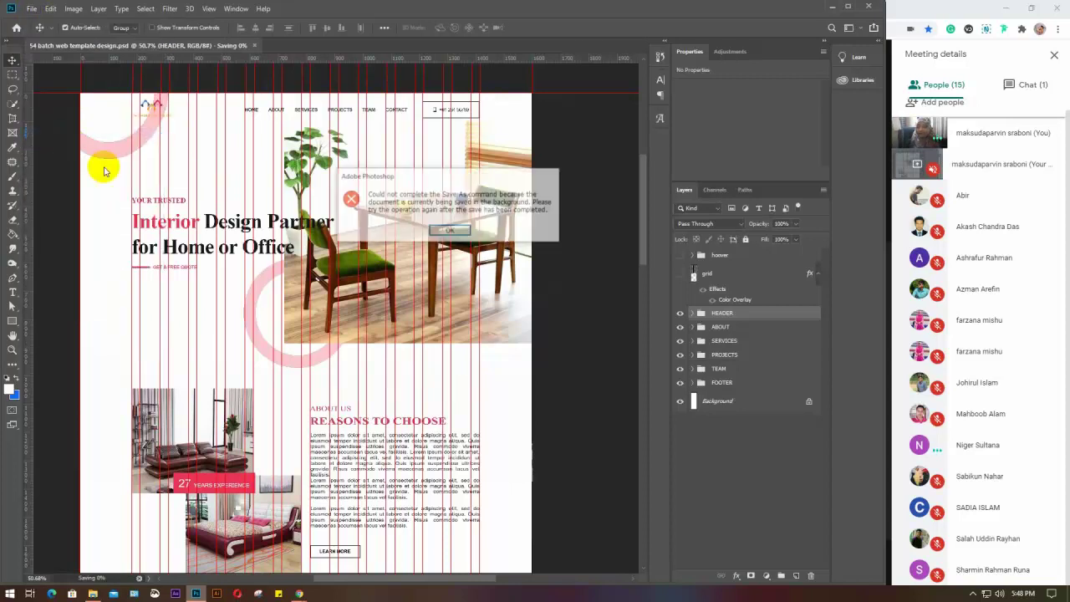
click(449, 232)
click(557, 242)
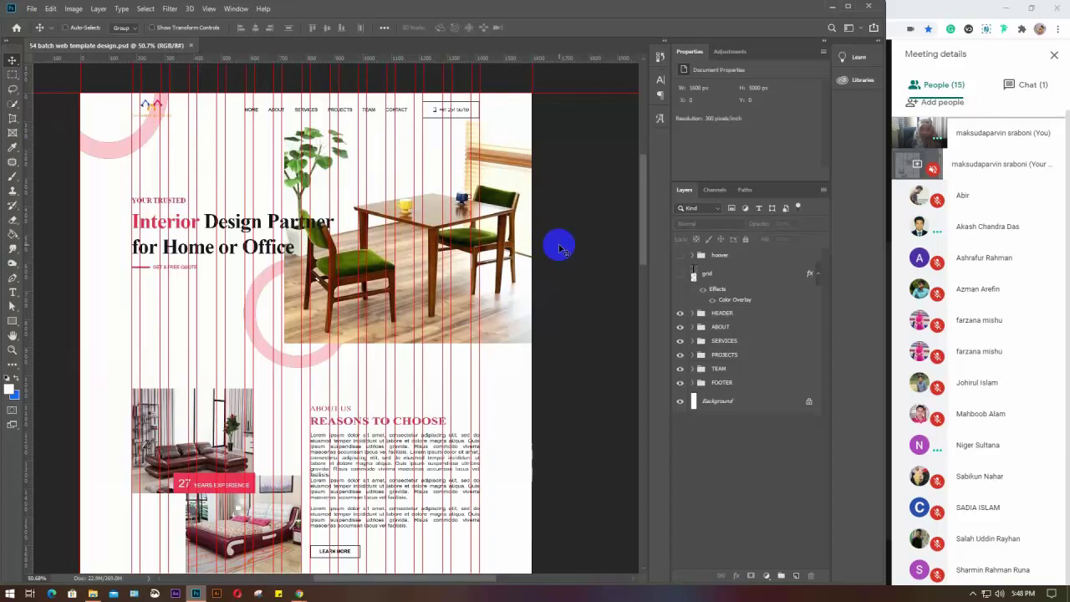
Step: Save a JPEG copy of "54 batch web template design" to the Desktop with quality 12 (Maximum) and Baseline ("Standard") format
click(29, 10)
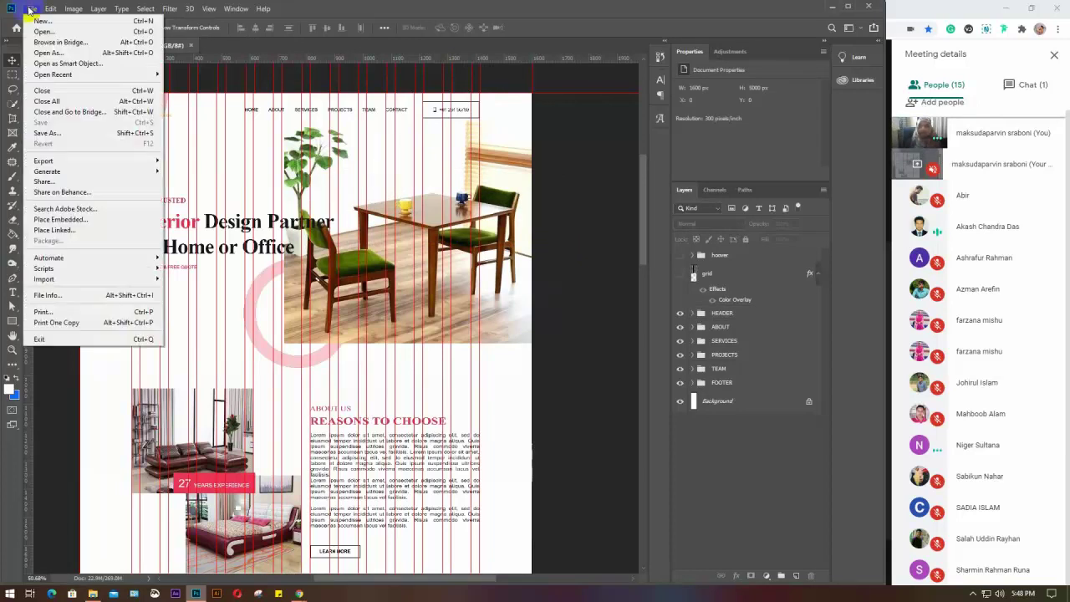
click(65, 134)
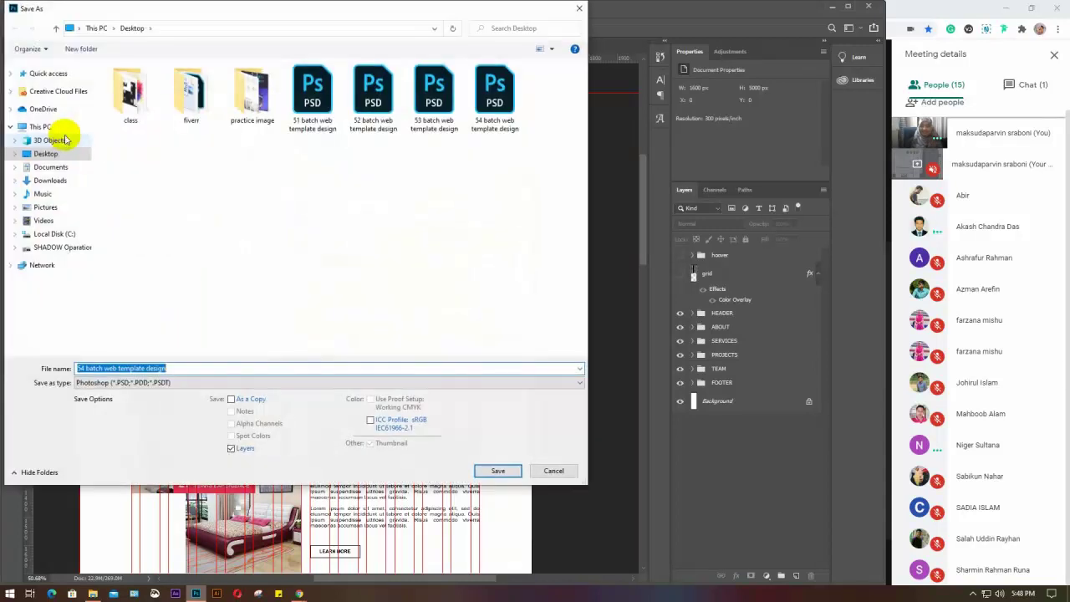
click(192, 383)
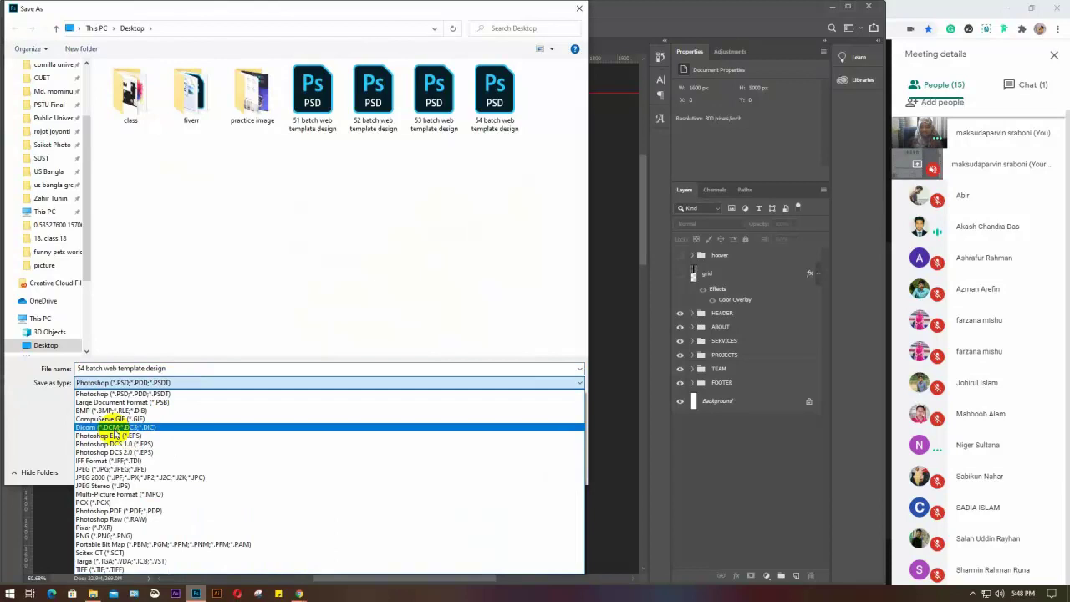
click(180, 468)
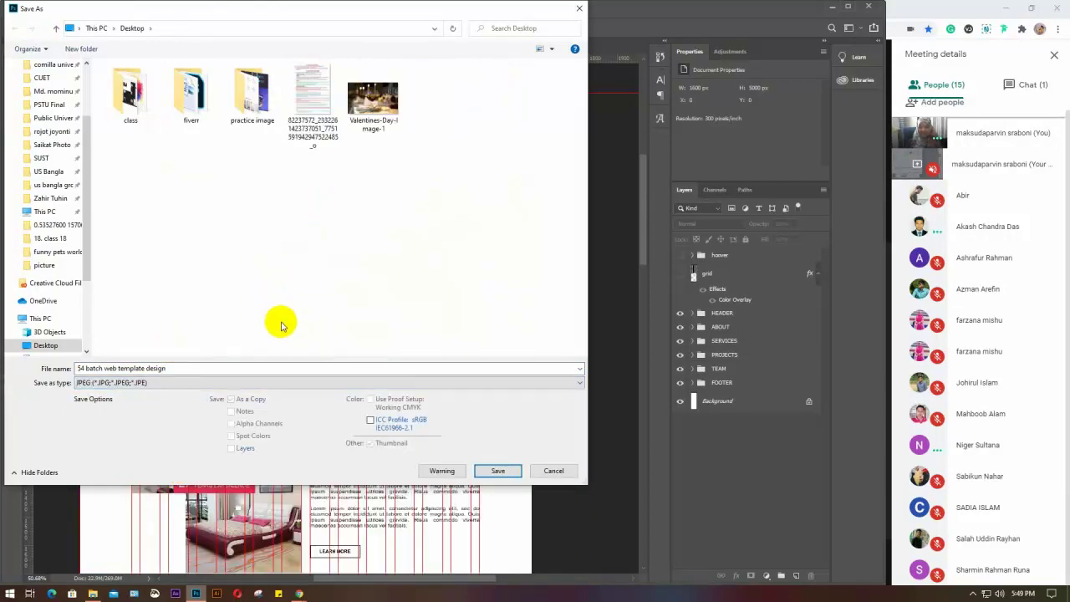
click(492, 471)
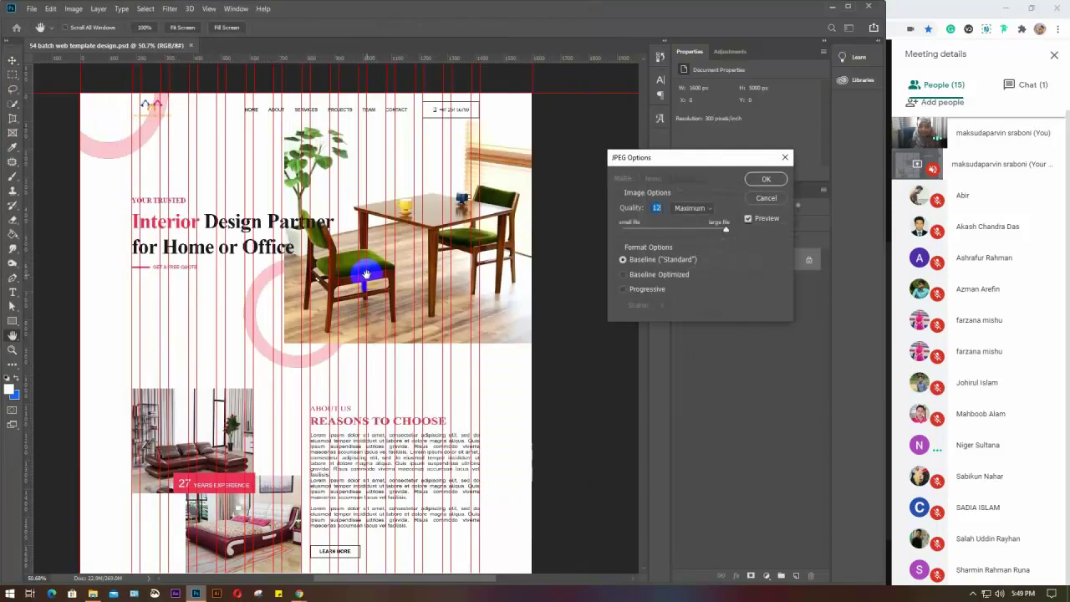
click(767, 182)
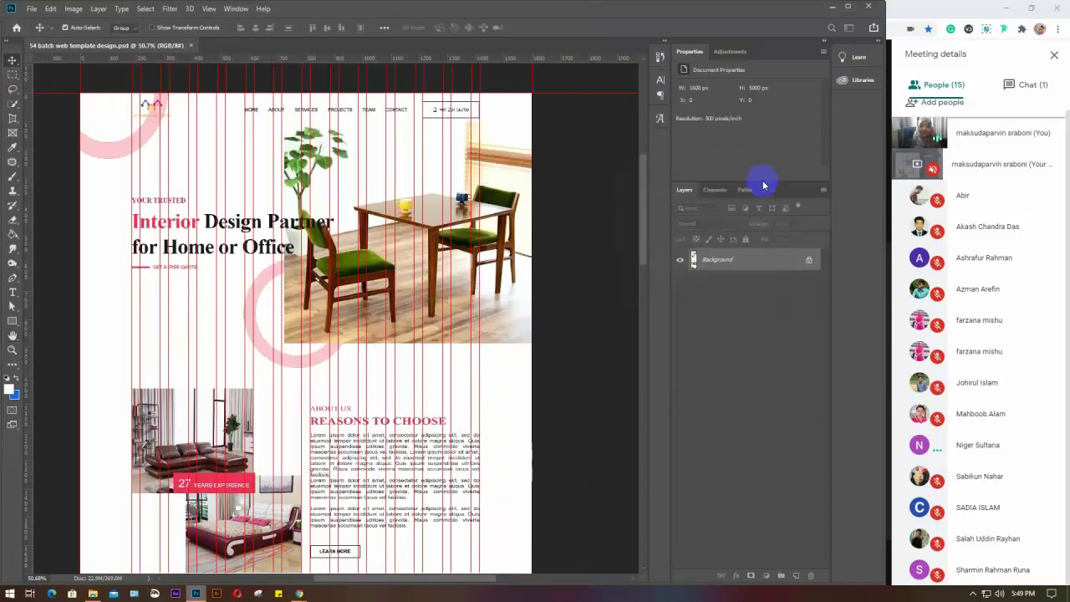
Step: Minimize Photoshop, refresh the Desktop folder in File Explorer and open the exported JPEG "54 batch web template design" in Photos
click(826, 7)
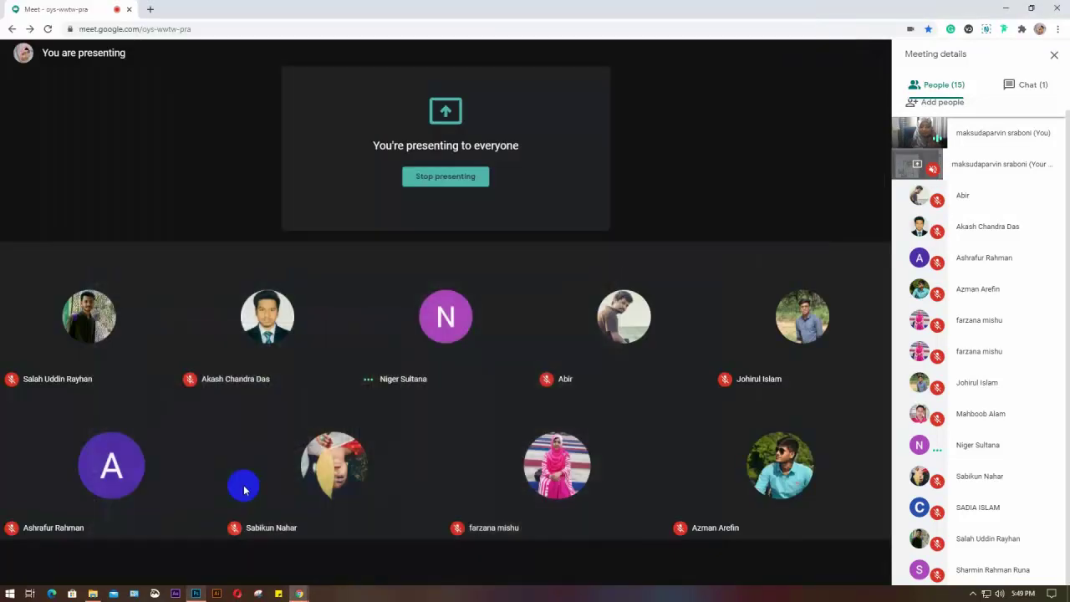
click(93, 594)
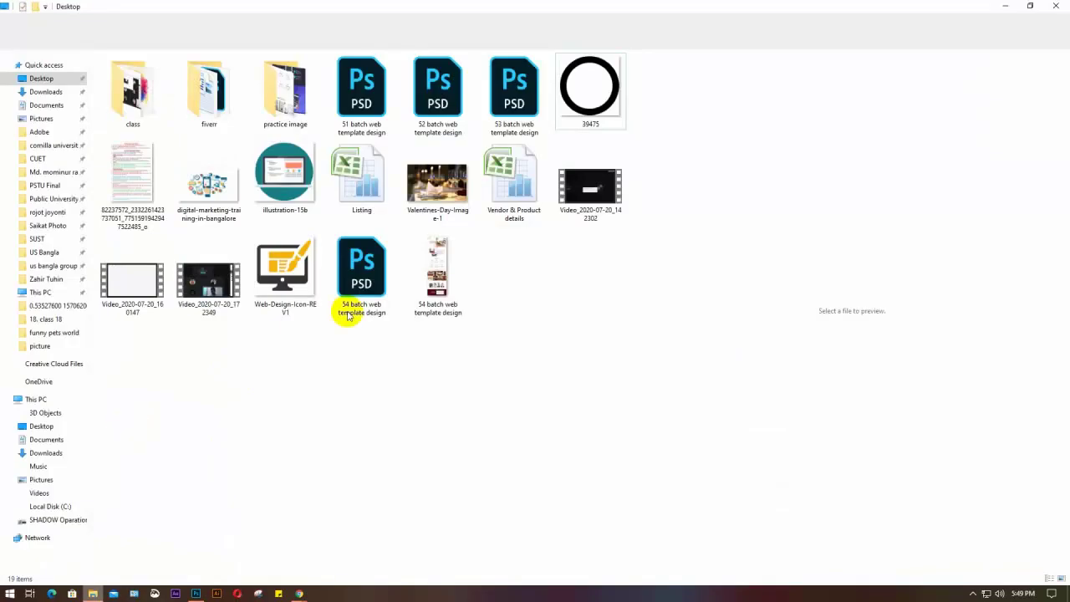
right_click(613, 316)
click(645, 362)
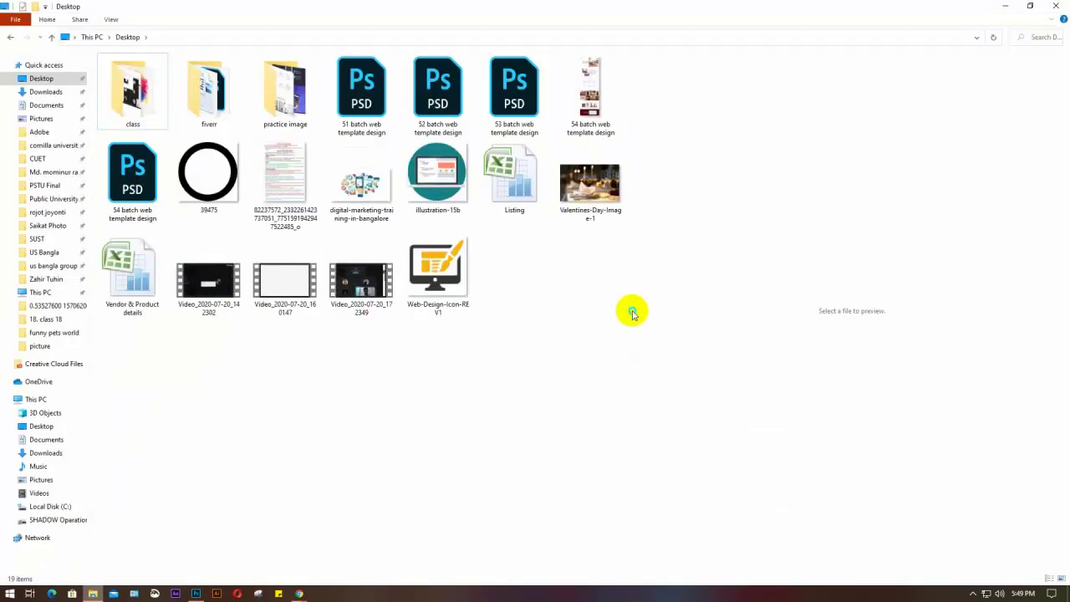
right_click(633, 310)
click(647, 362)
click(596, 124)
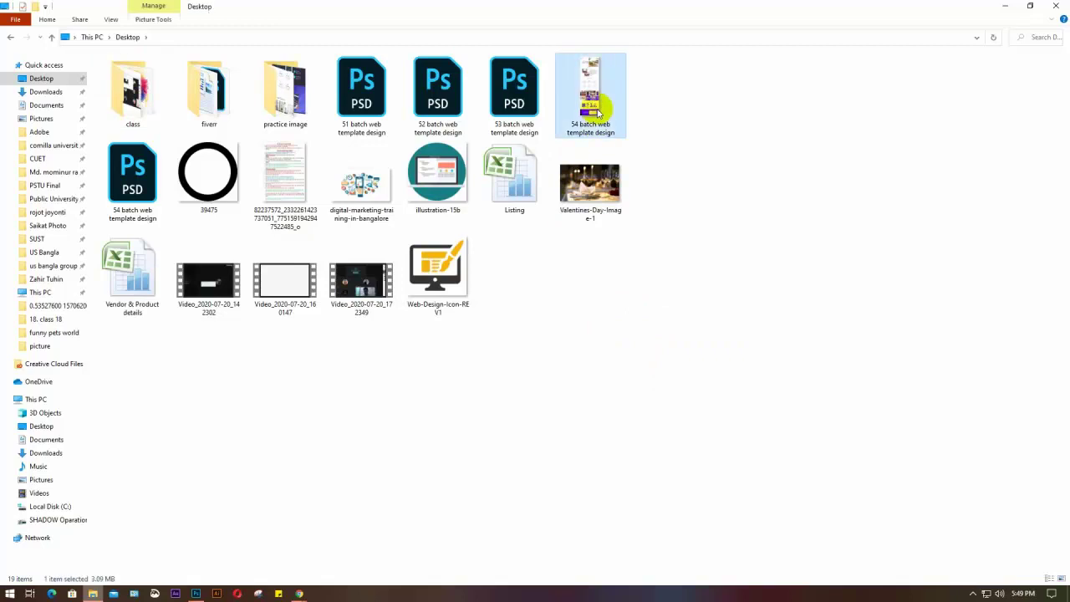
double_click(603, 133)
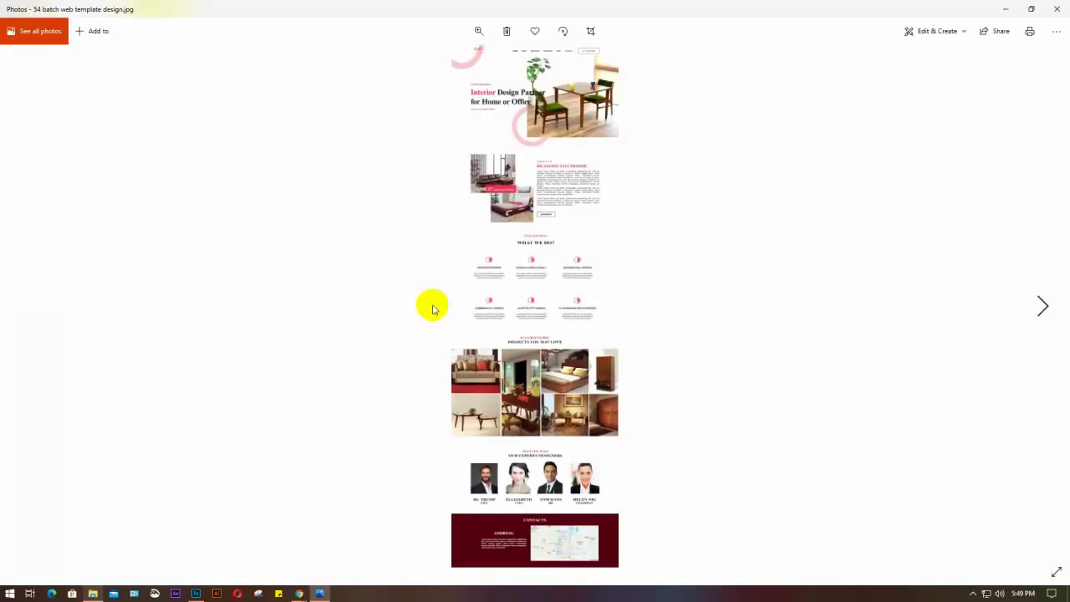
Step: Examine the services and about sections of the exported JPEG at an enlarged size
click(478, 30)
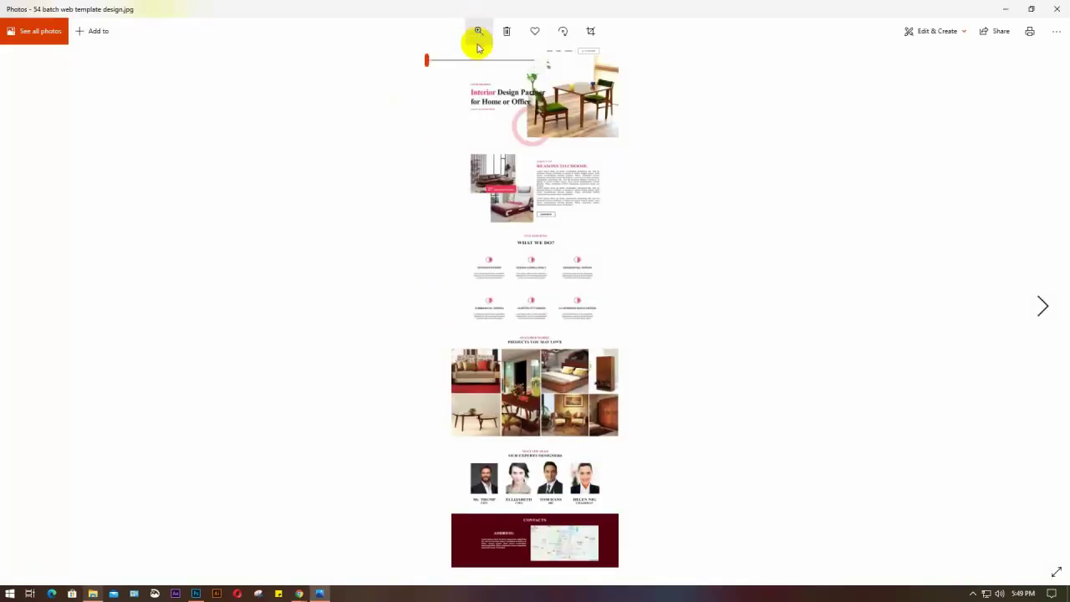
click(466, 60)
drag(467, 62, 456, 62)
scroll(507, 393, up, 5)
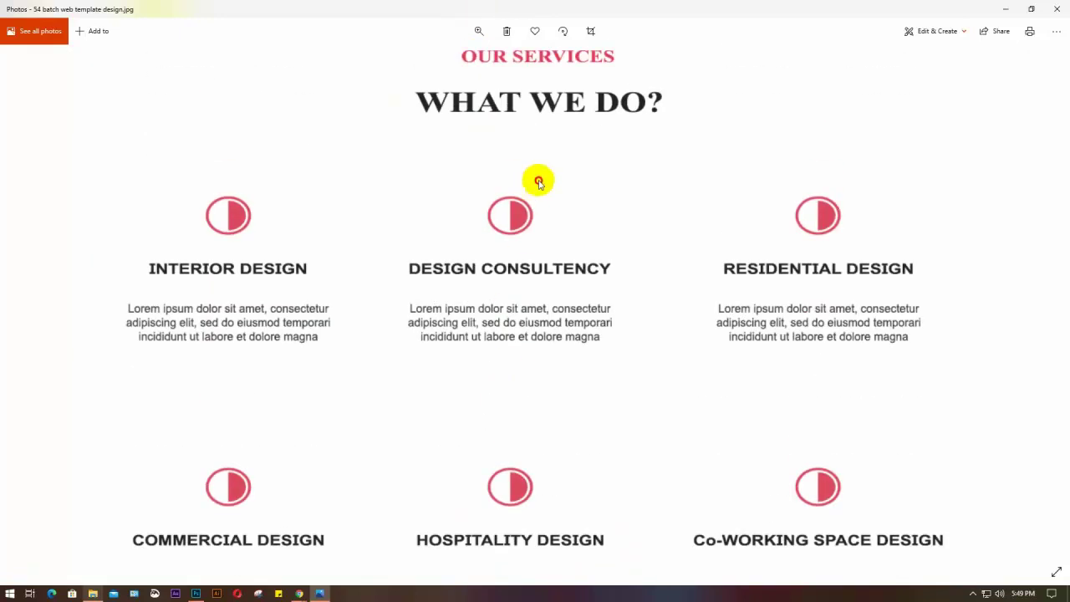
scroll(577, 292, up, 1)
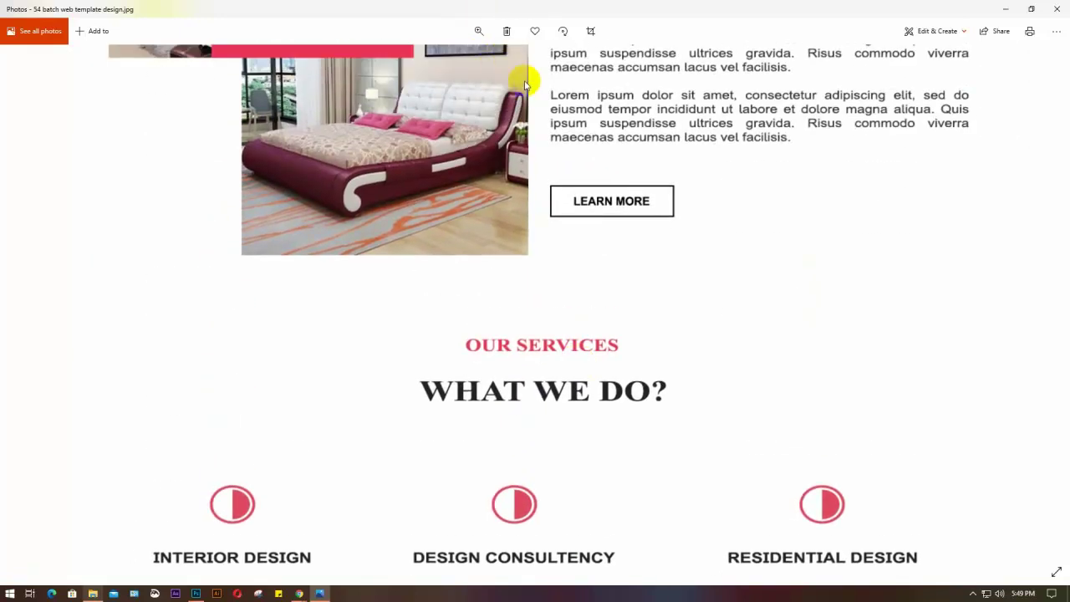
click(478, 30)
drag(450, 61, 446, 57)
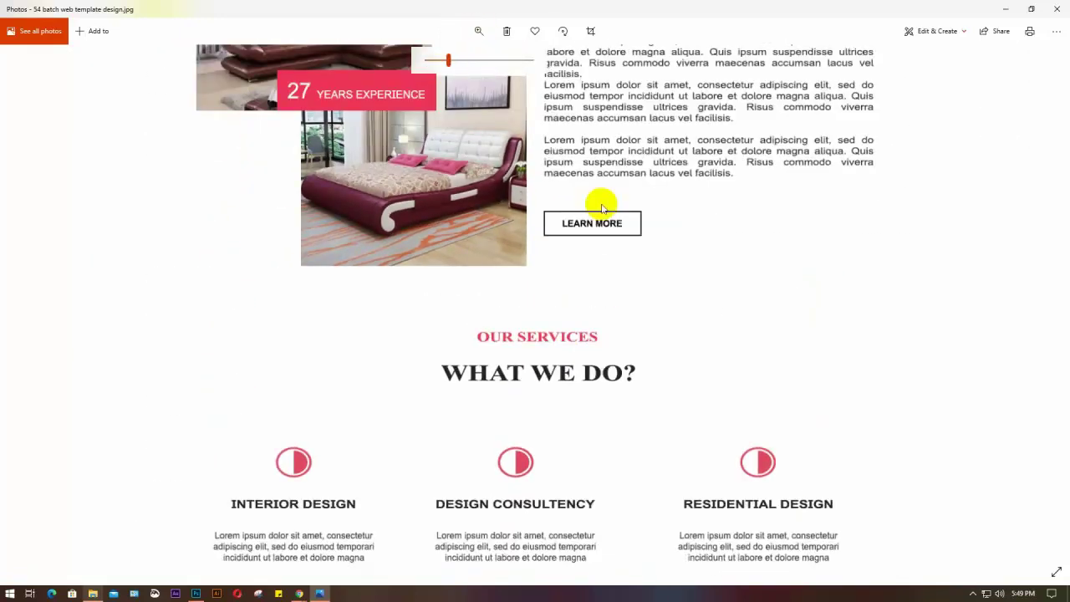
Step: Examine the header of the exported template JPEG together with the start of its about section
scroll(616, 375, up, 3)
scroll(651, 201, up, 7)
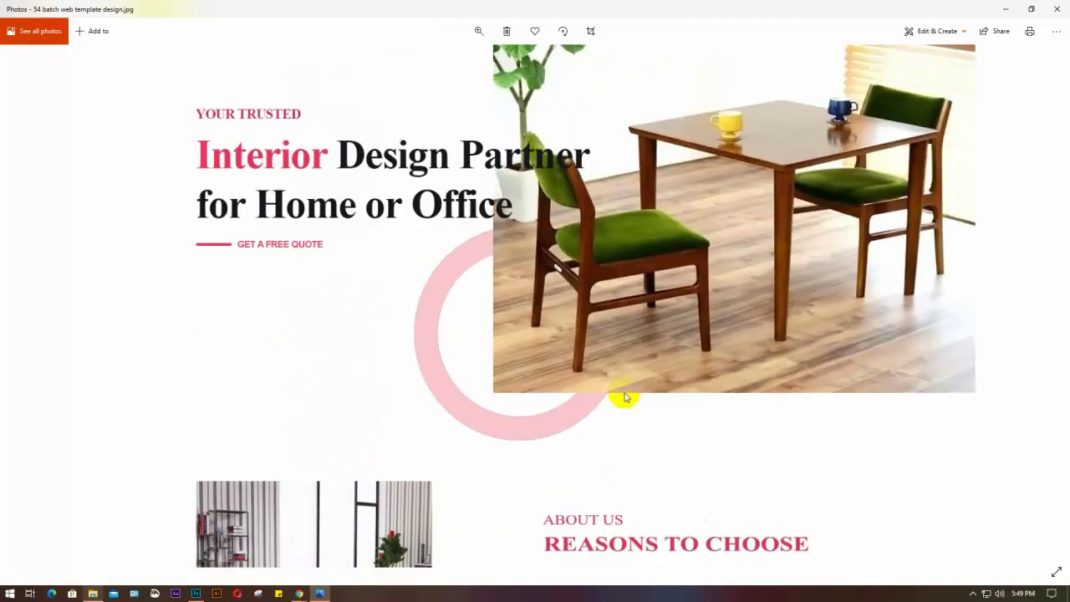
scroll(635, 328, down, 1)
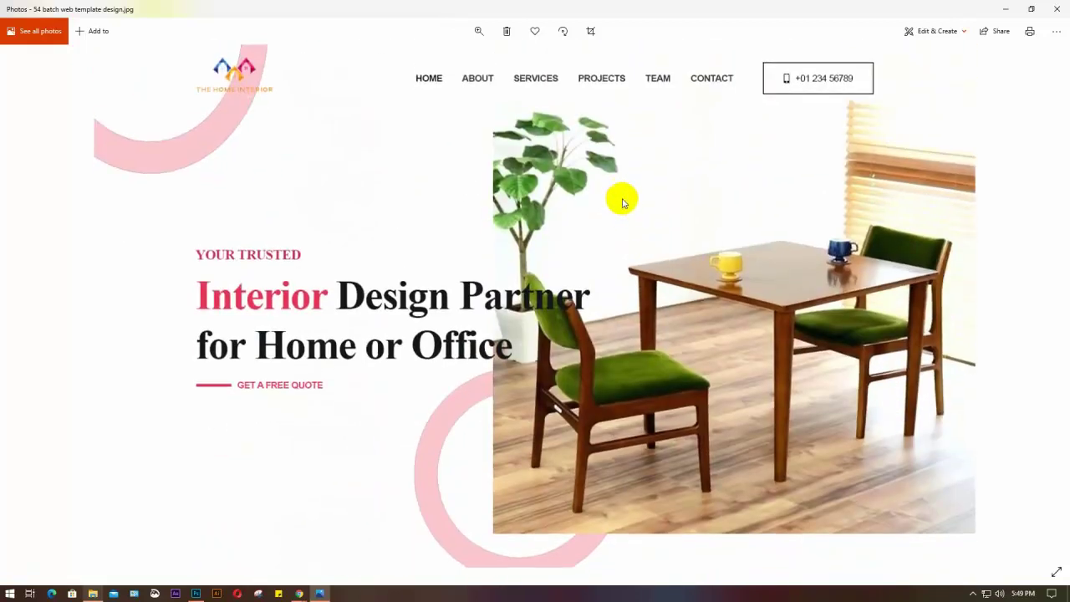
click(478, 31)
drag(454, 62, 437, 59)
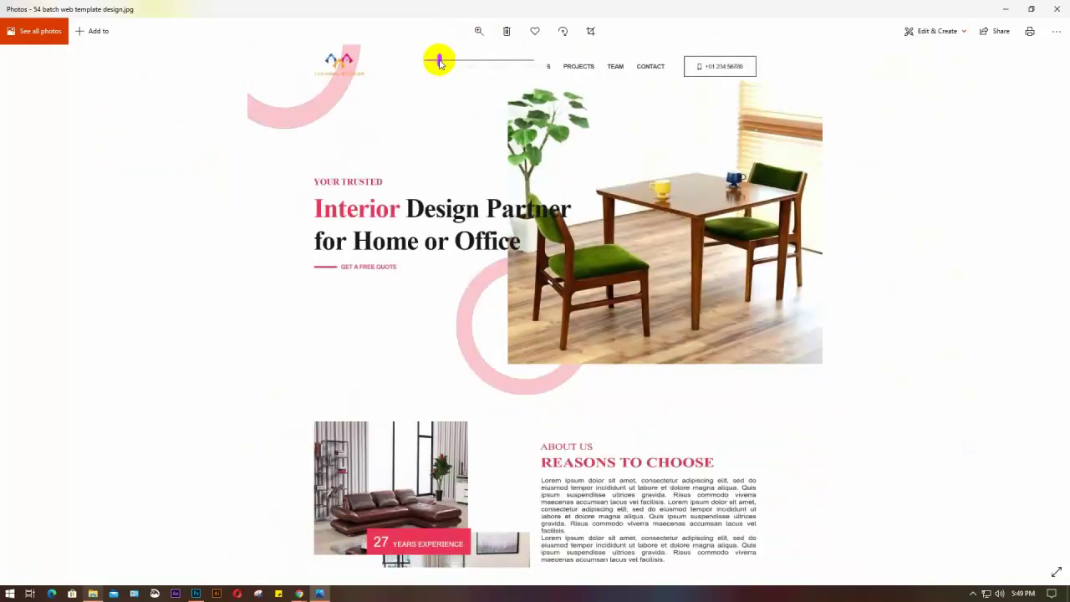
scroll(588, 274, up, 1)
scroll(587, 274, down, 1)
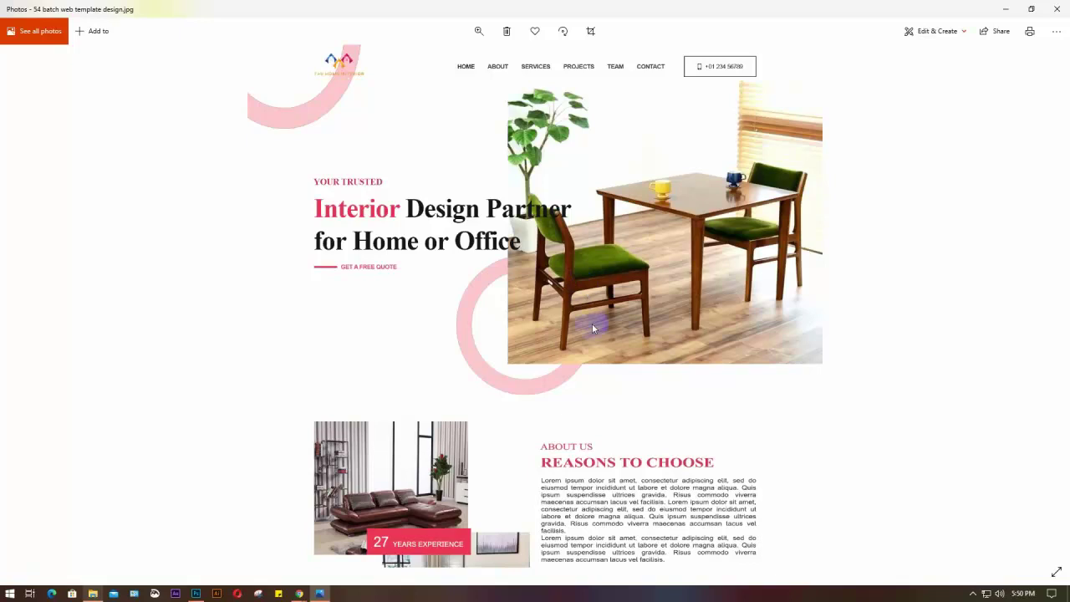
Step: Minimize the Photos and File Explorer windows to return to the Google Meet window
click(1004, 8)
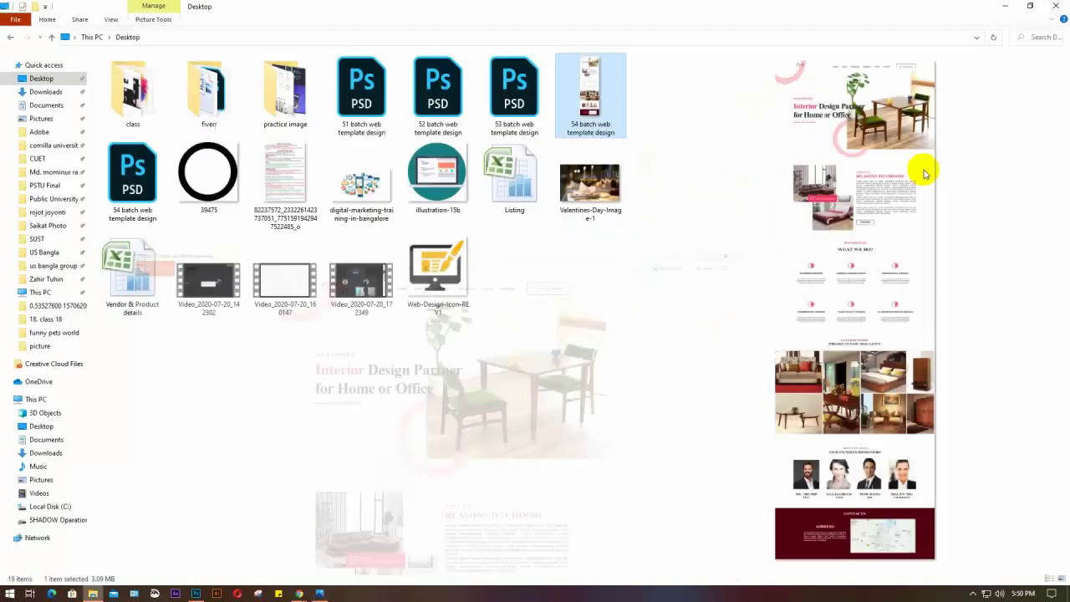
click(1003, 7)
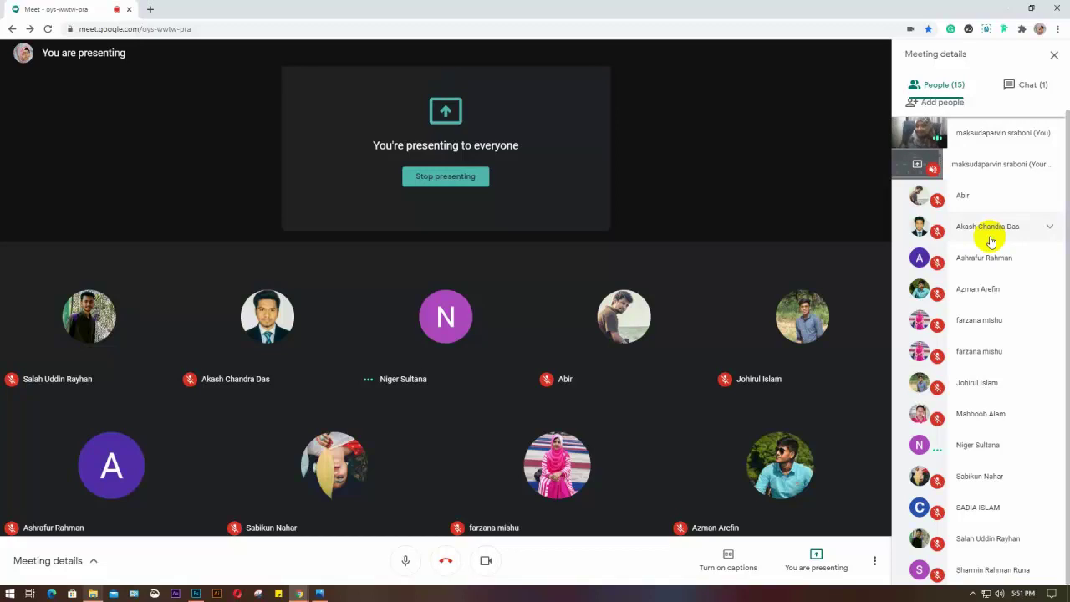
Step: Bring the exported JPEG back up in Photos and examine it from the services and projects sections up to the header
click(319, 593)
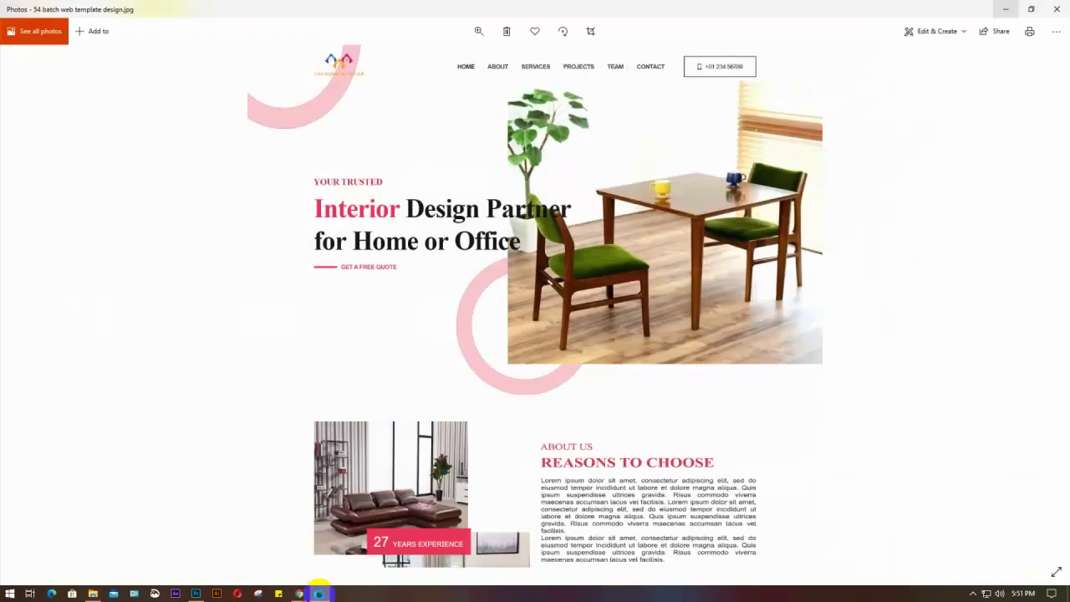
click(478, 31)
click(444, 59)
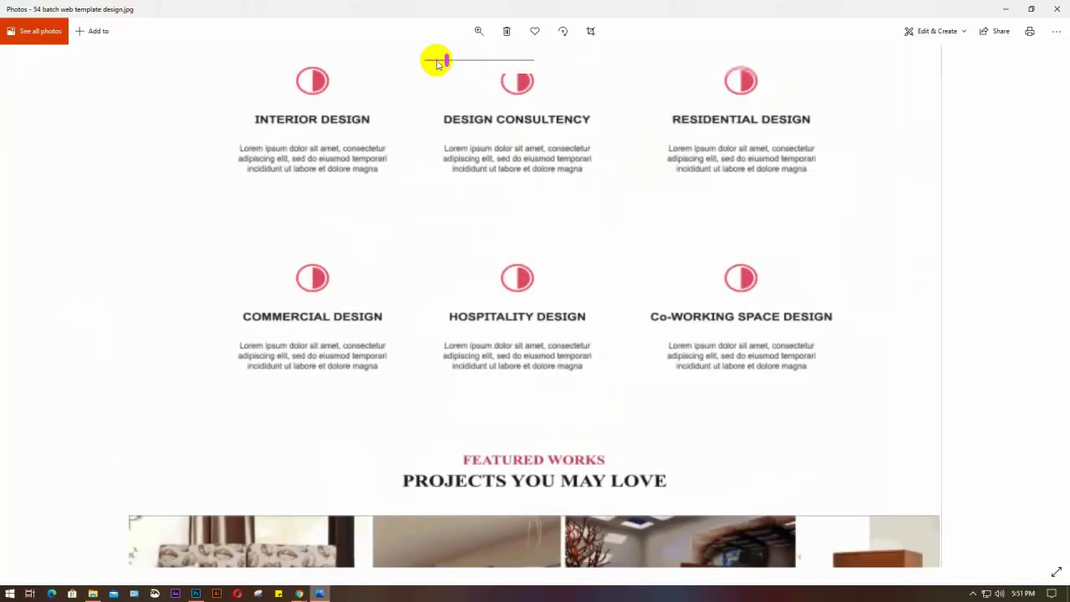
click(435, 61)
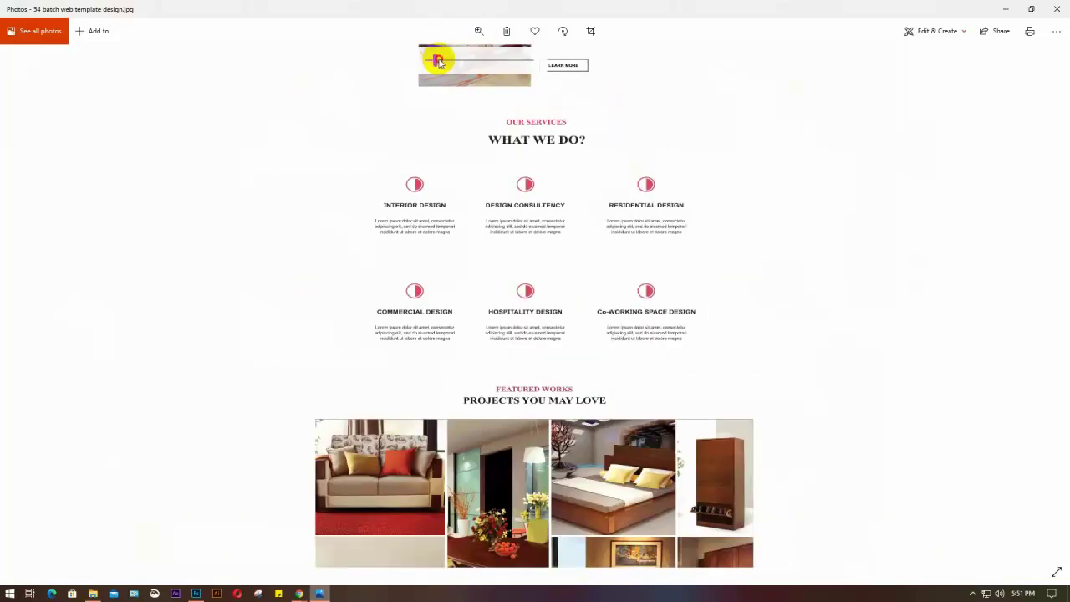
click(437, 59)
scroll(535, 172, up, 5)
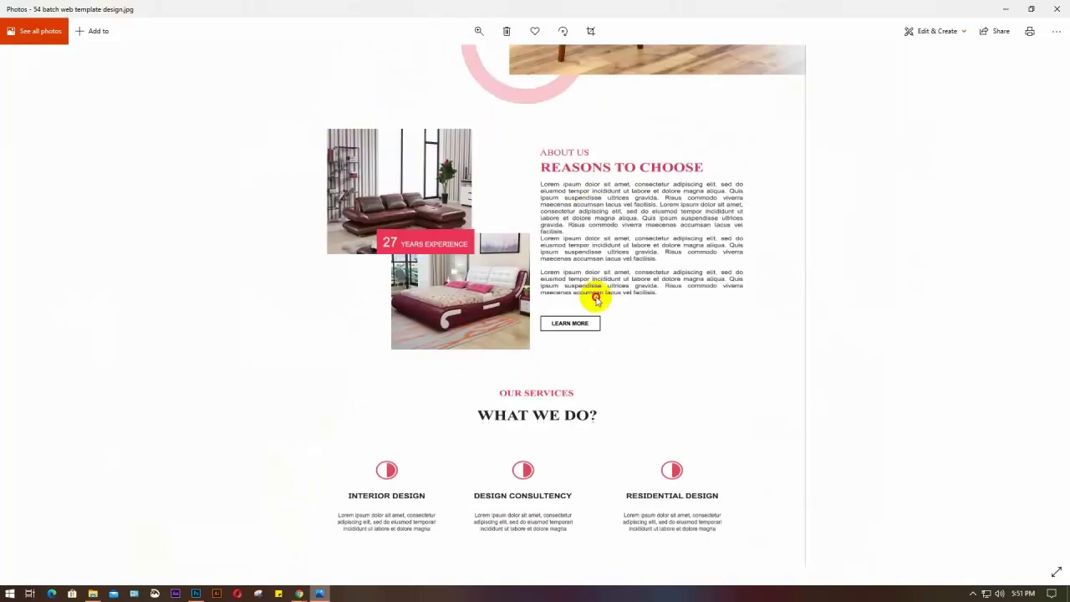
scroll(598, 251, up, 3)
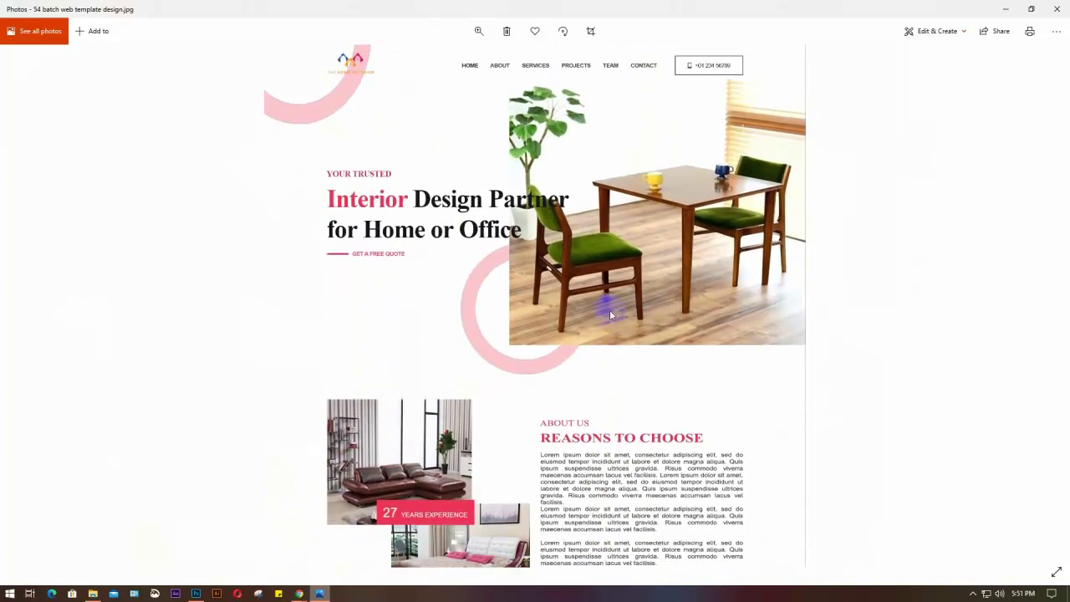
Step: Examine the exported JPEG from the header down to the contacts section and close the image viewer
scroll(614, 401, down, 2)
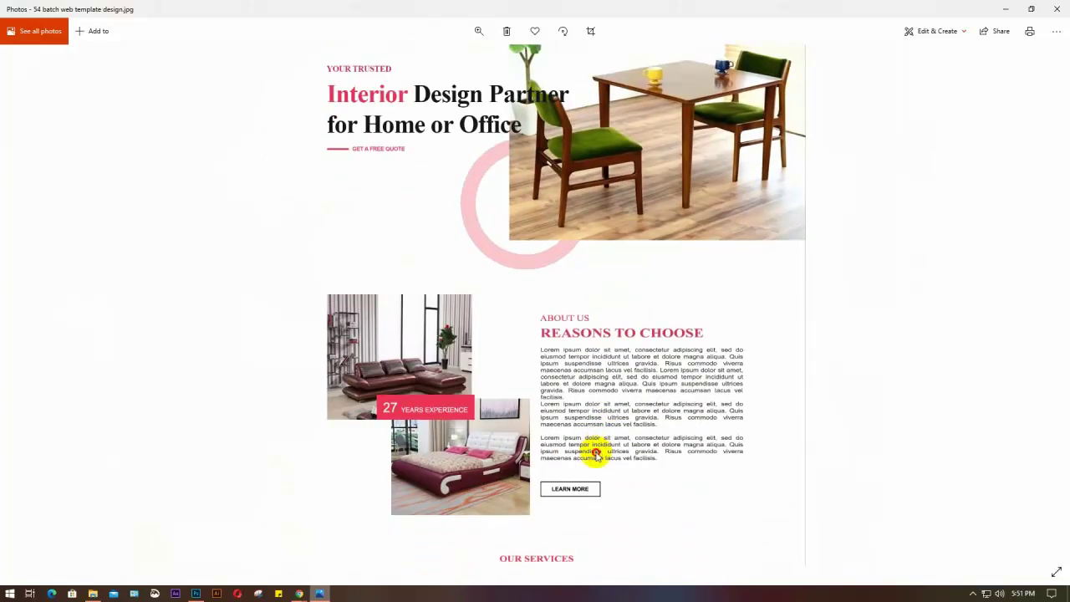
scroll(590, 435, down, 3)
scroll(574, 375, down, 5)
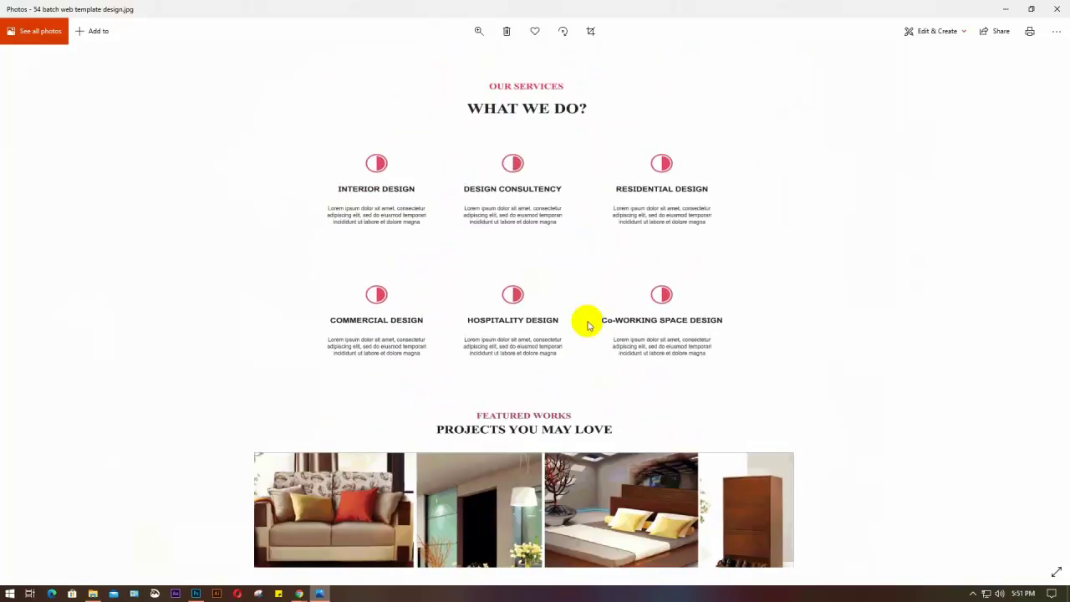
scroll(586, 266, down, 6)
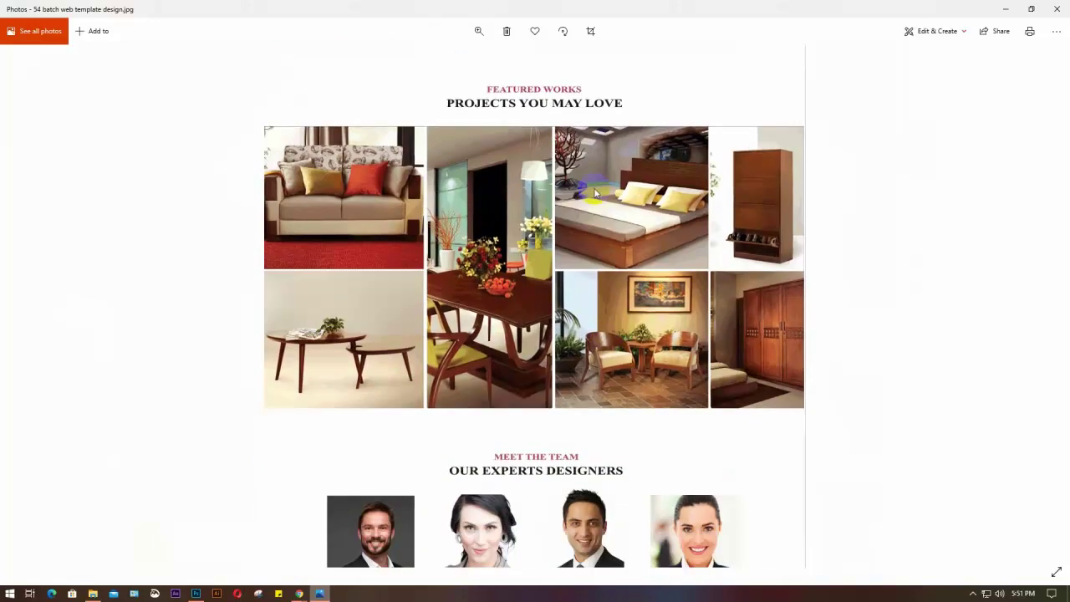
scroll(597, 400, down, 3)
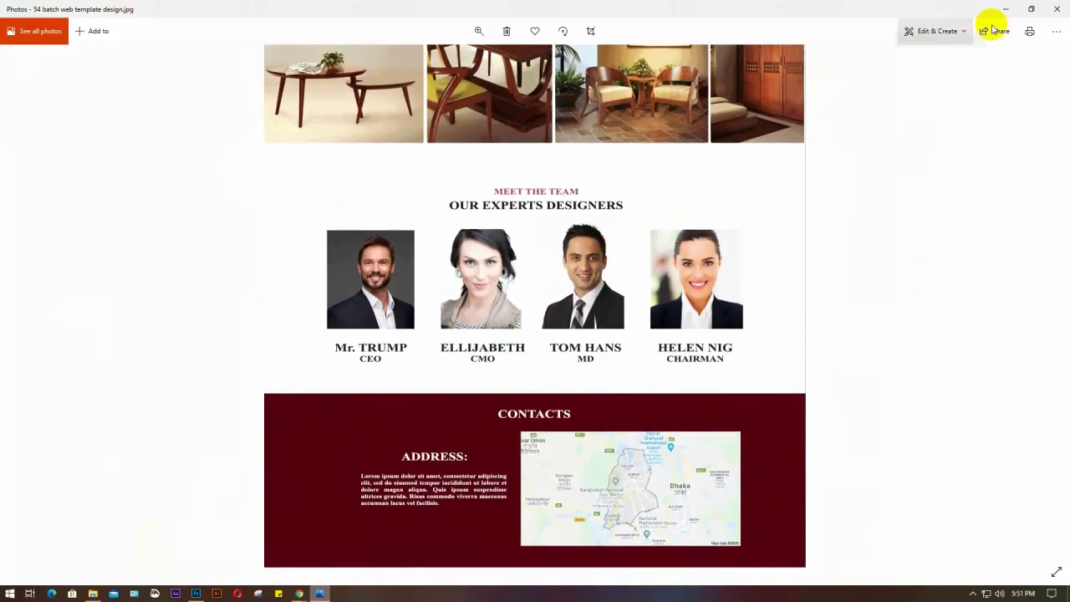
click(1060, 10)
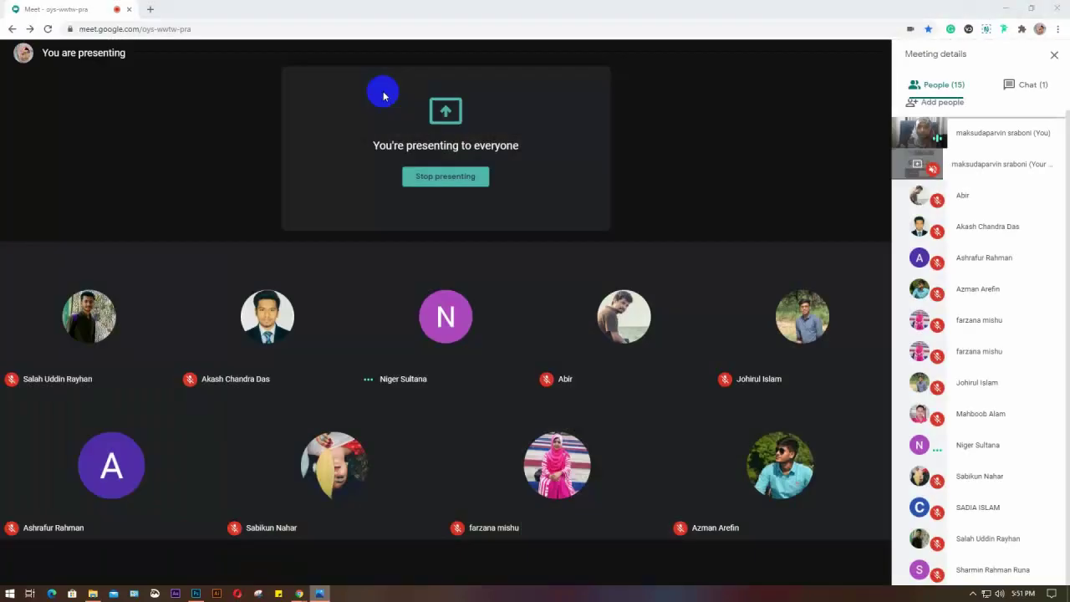
Step: Search Google in a new browser tab for "web template mockup free download"
click(151, 10)
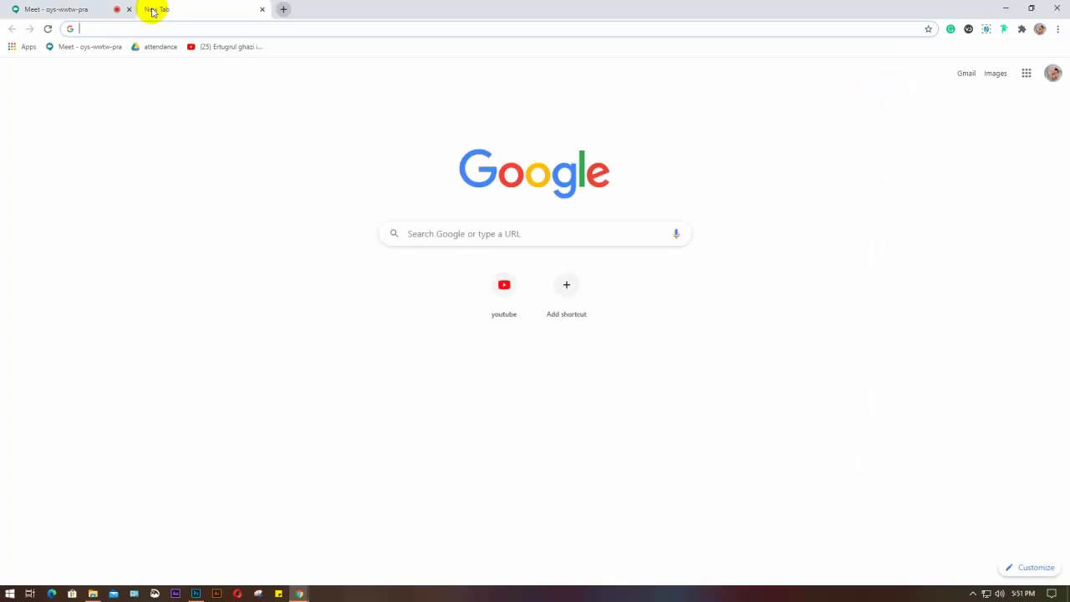
text(webte)
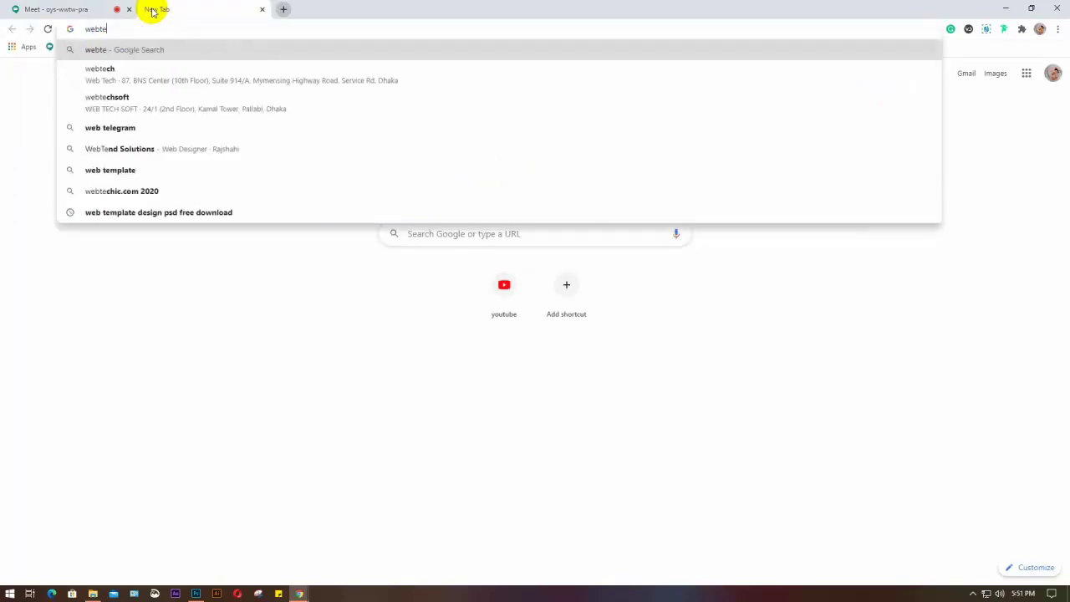
text(m)
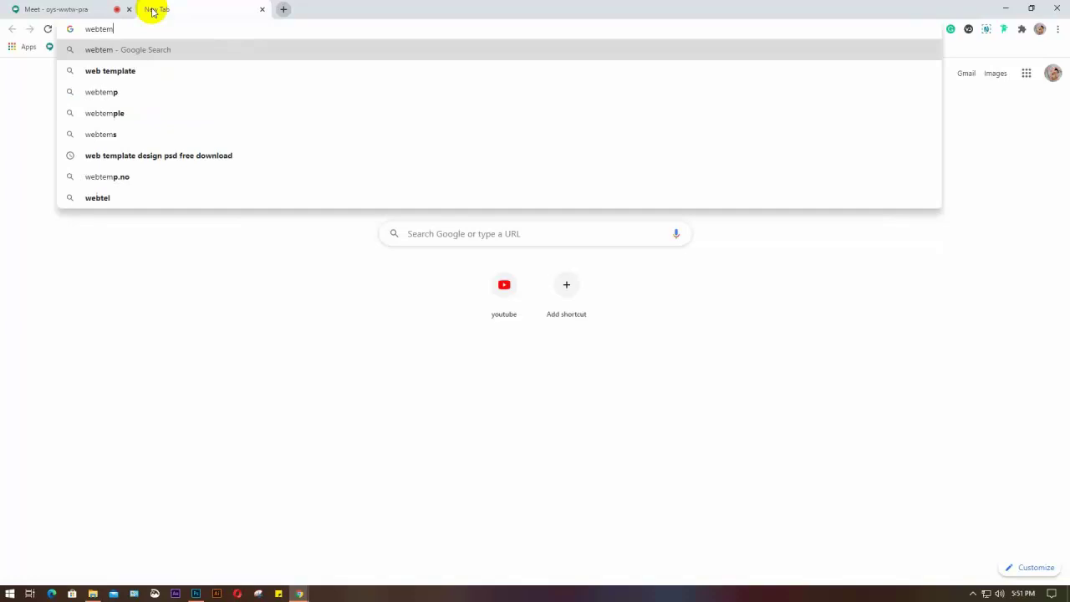
text(plate)
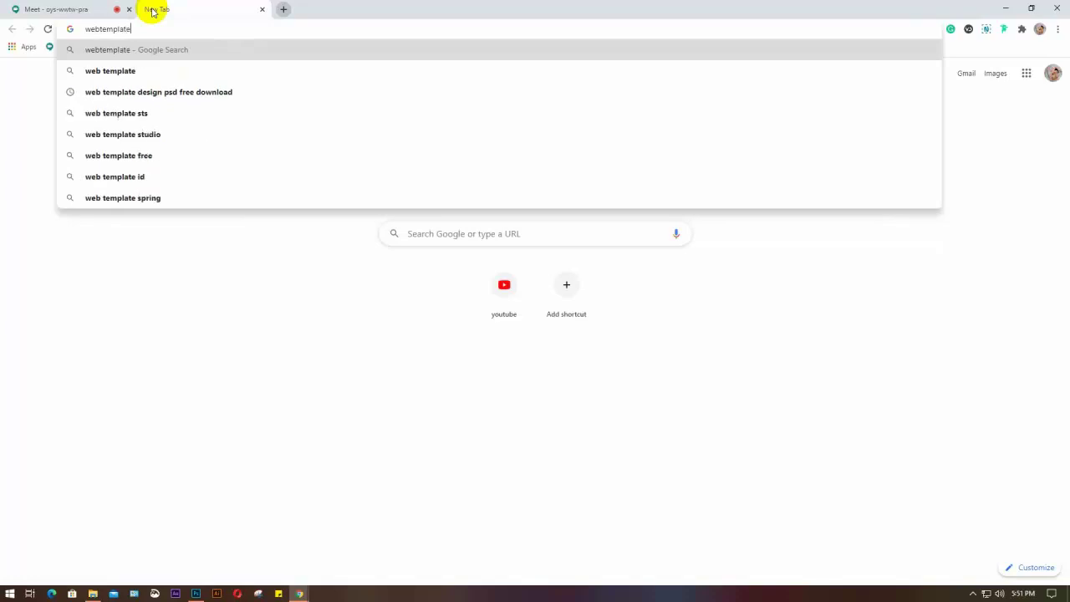
text( mock)
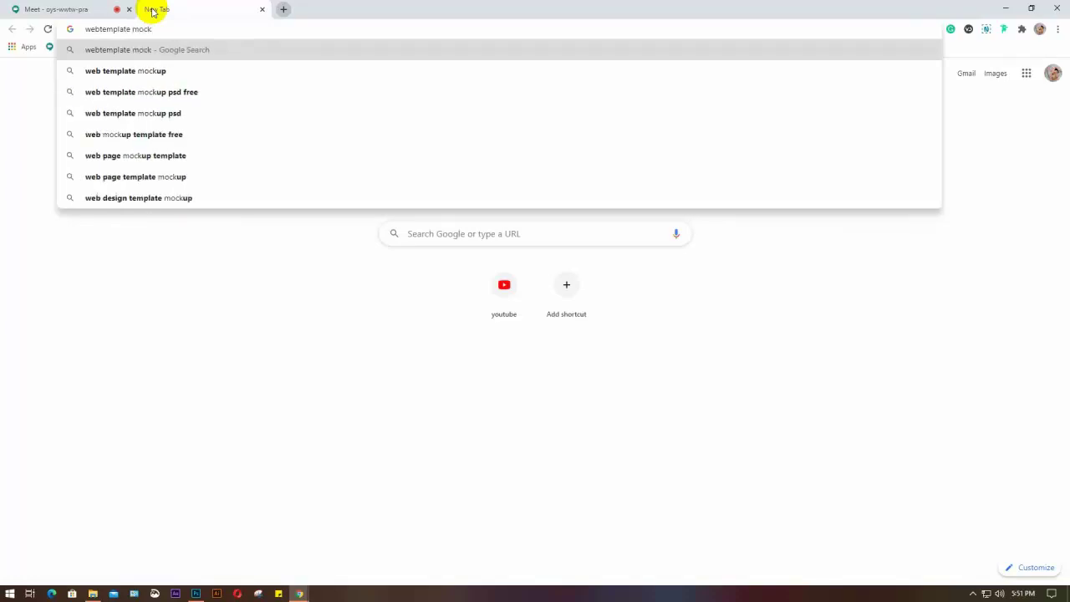
text(u)
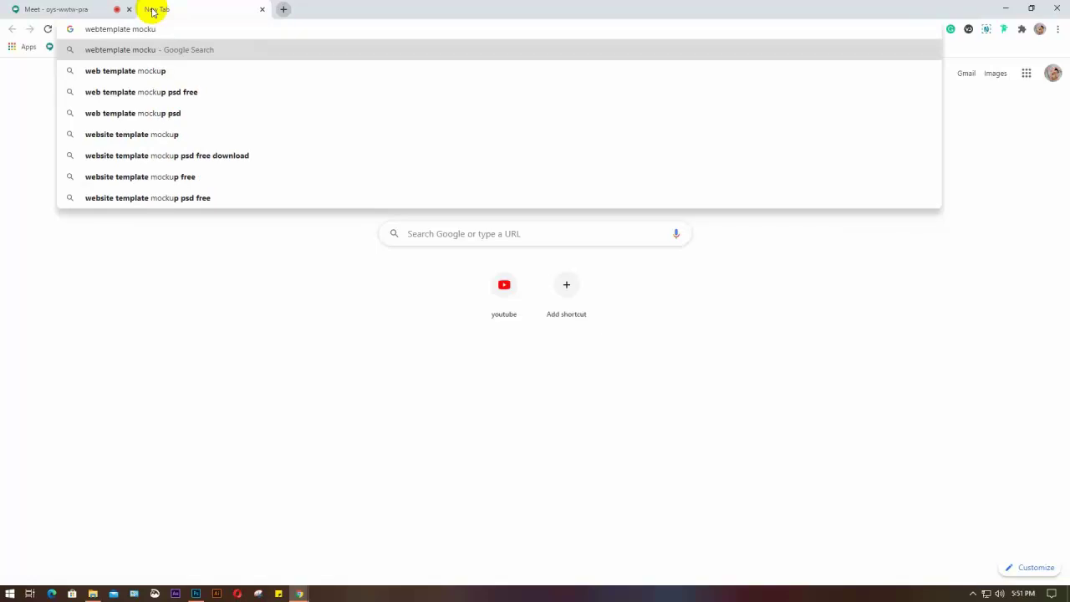
text(p )
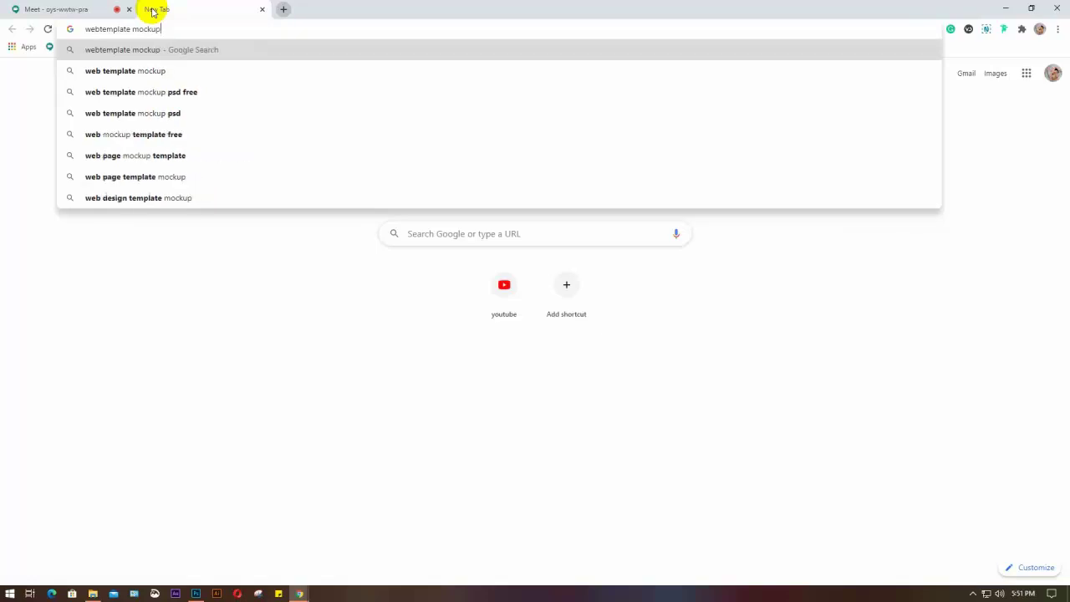
text(free)
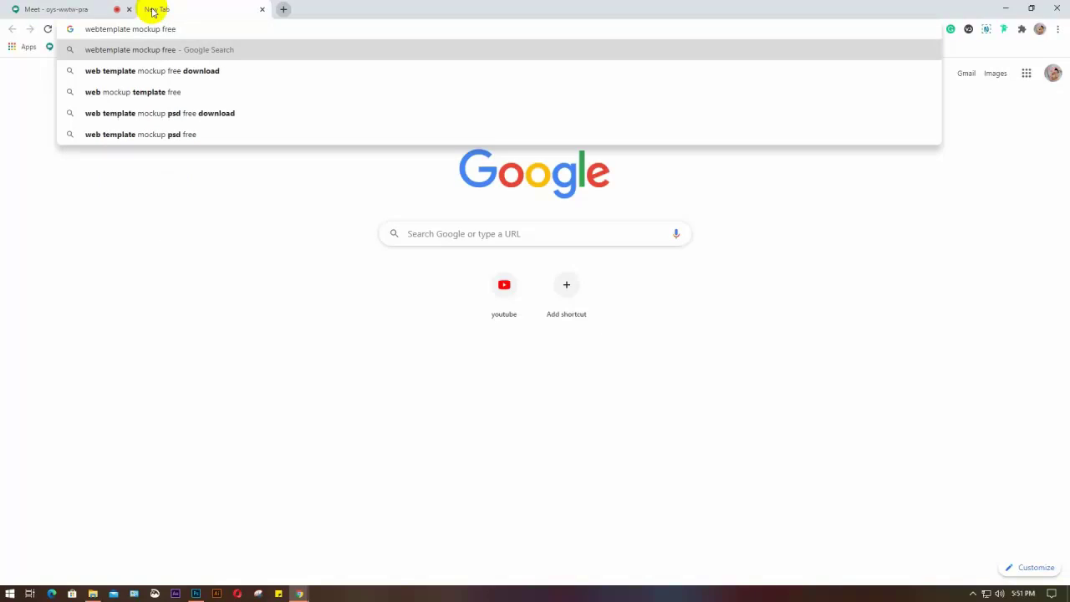
key(Down)
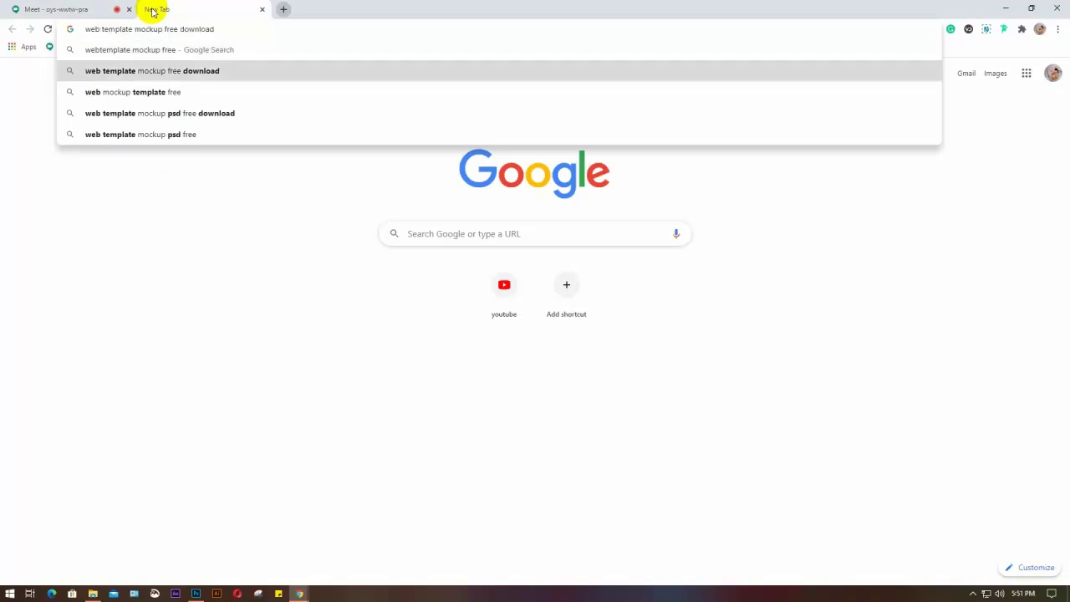
key(Return)
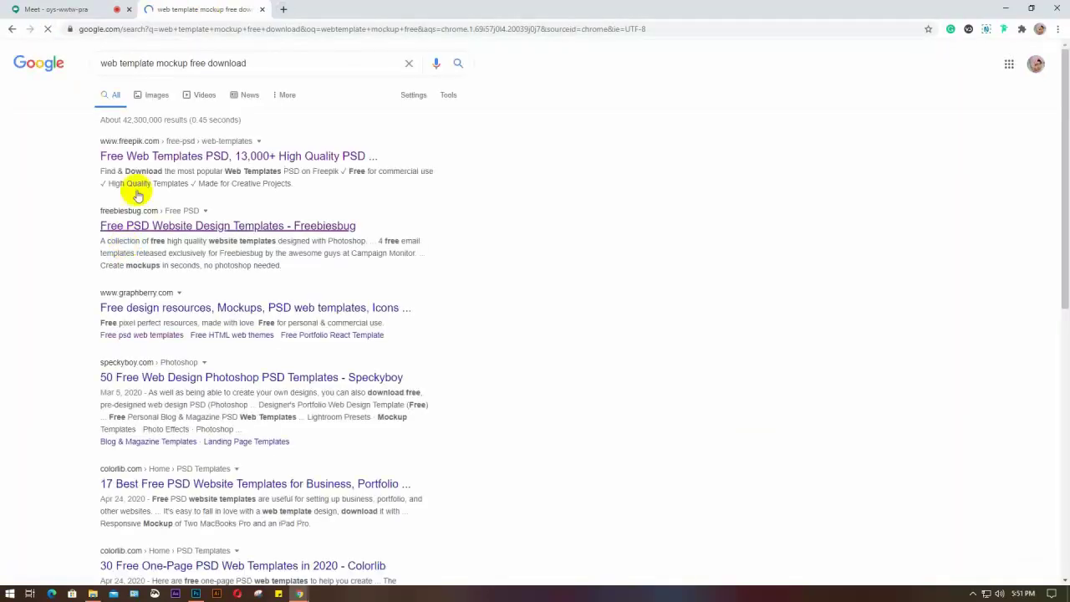
Step: Open the Freepik web templates, GraphBerry design resources and Speckyboy PSD templates search results, each in its own new tab
right_click(207, 158)
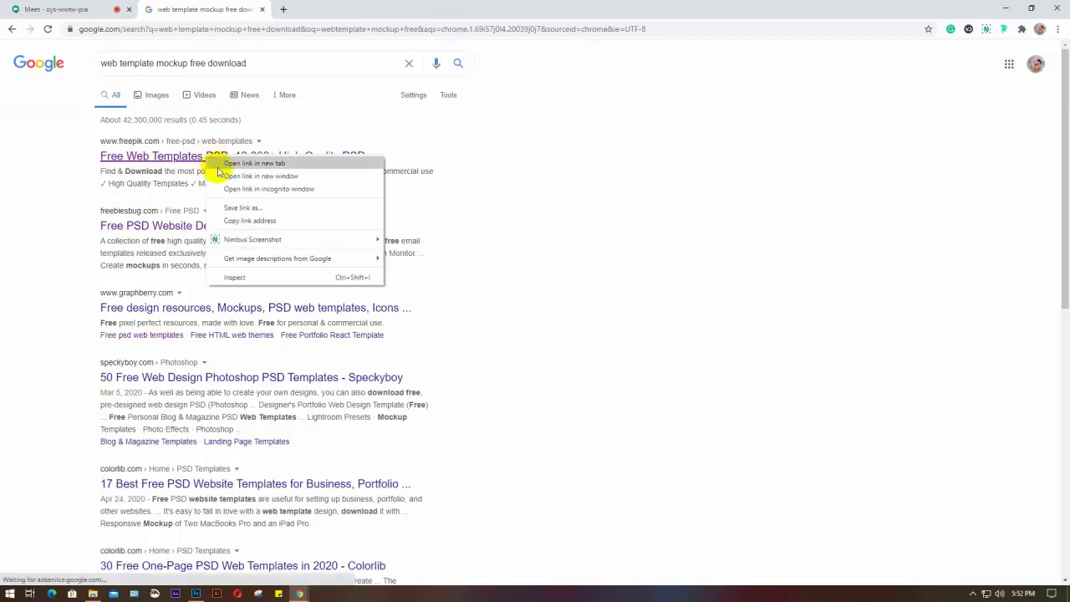
click(214, 164)
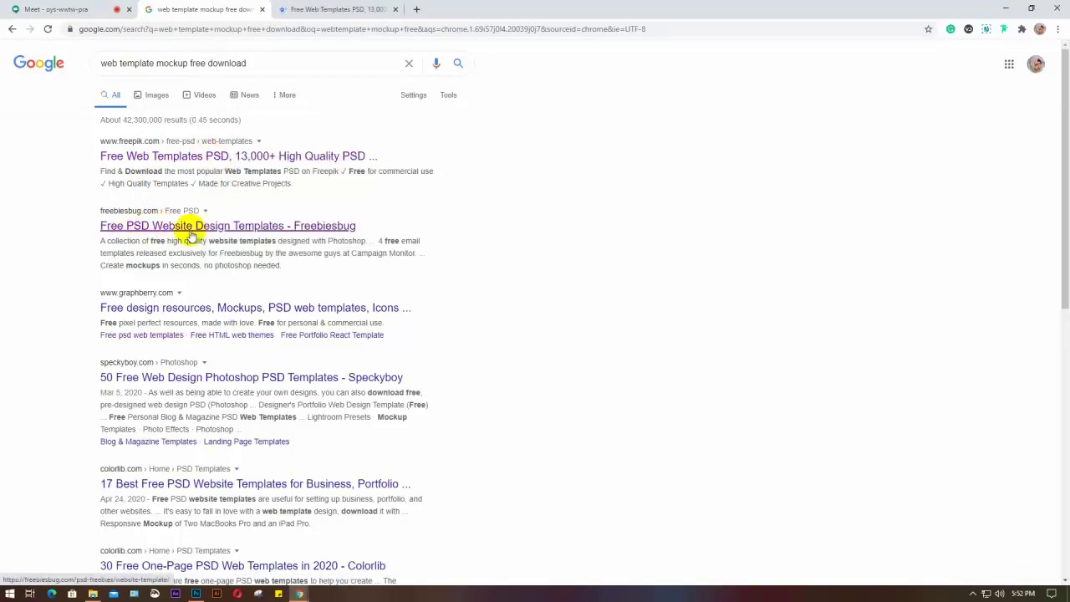
scroll(159, 243, down, 1)
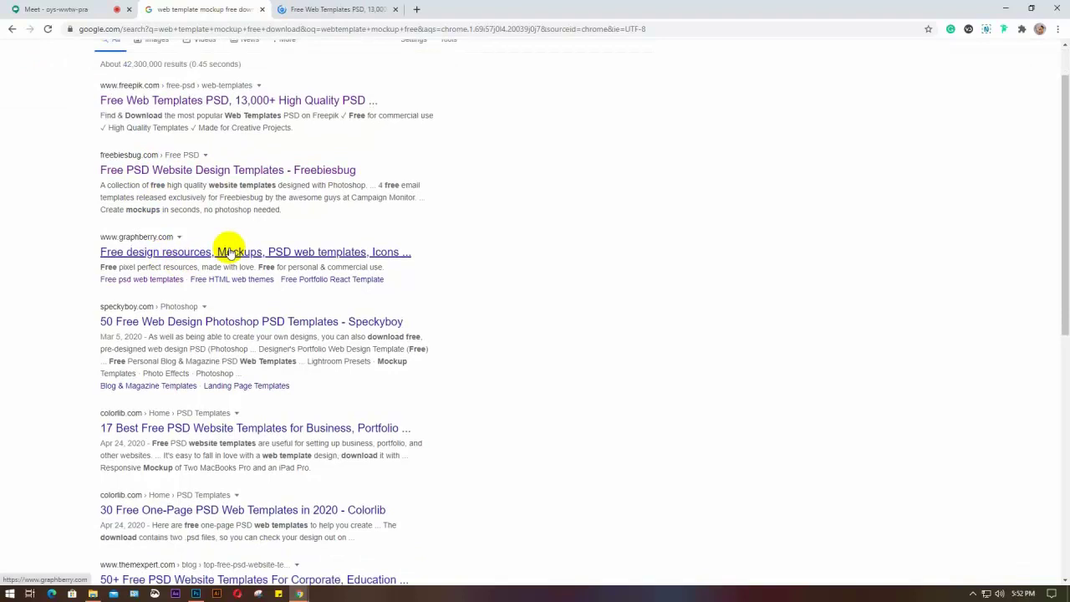
right_click(229, 255)
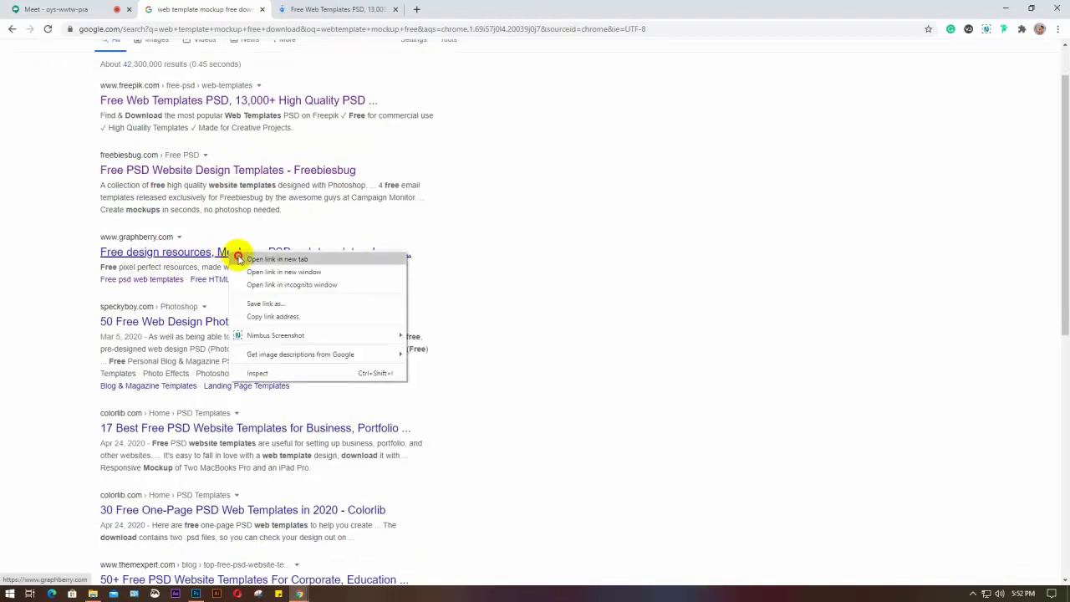
click(239, 257)
scroll(297, 239, down, 1)
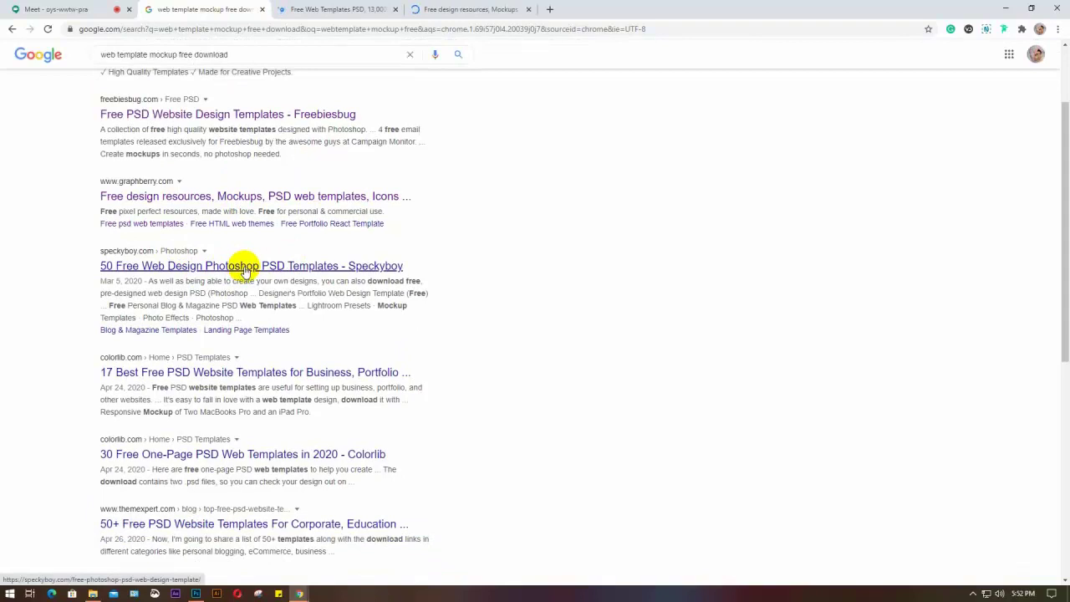
right_click(254, 266)
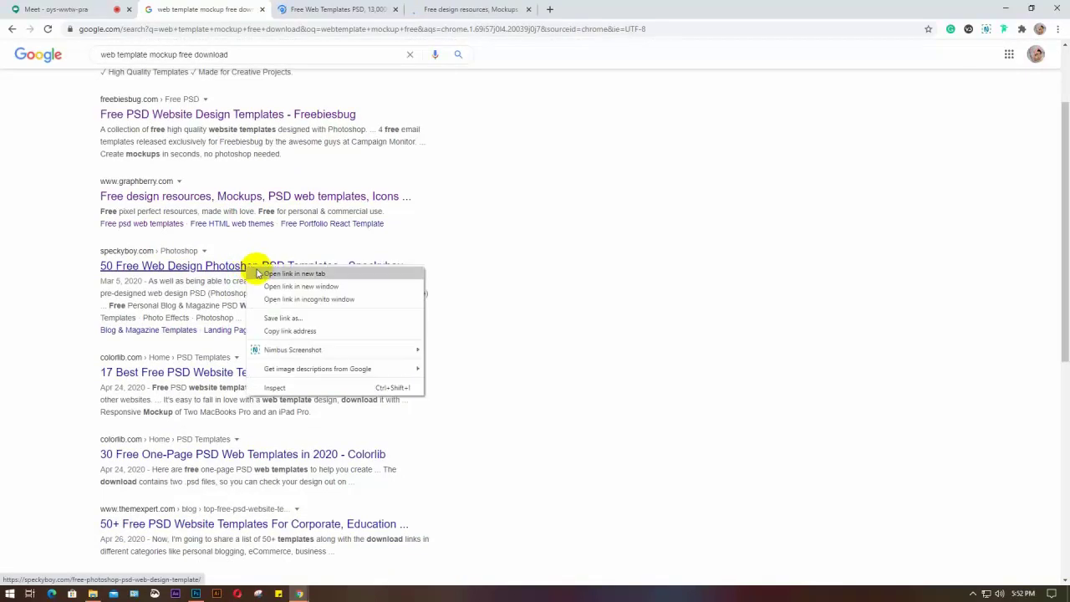
click(259, 273)
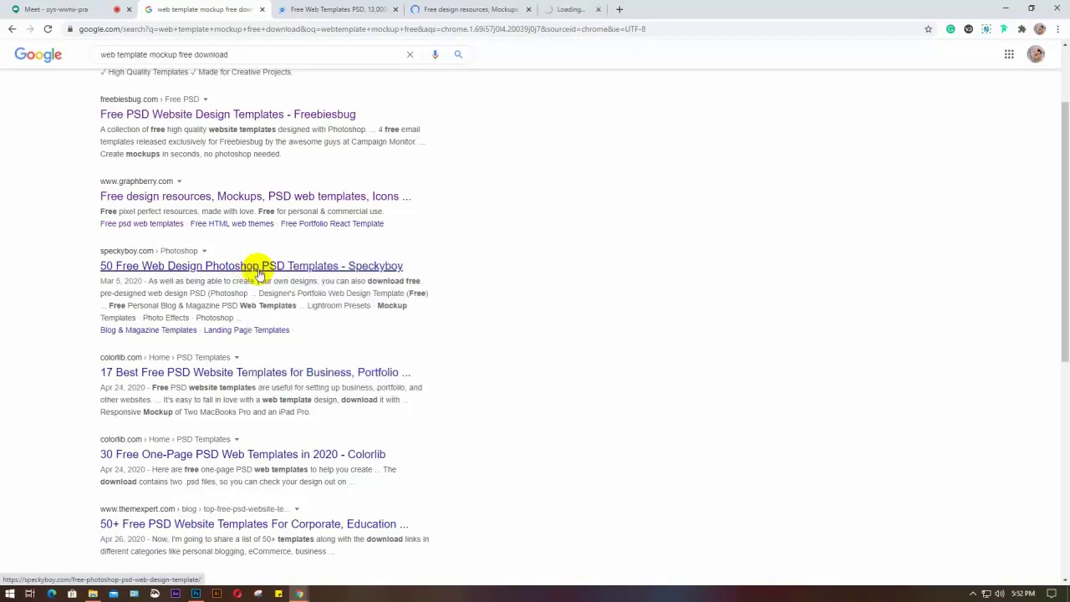
Step: Switch to the Freepik web templates page and look through its first rows of PSD templates for a website mockup
click(330, 10)
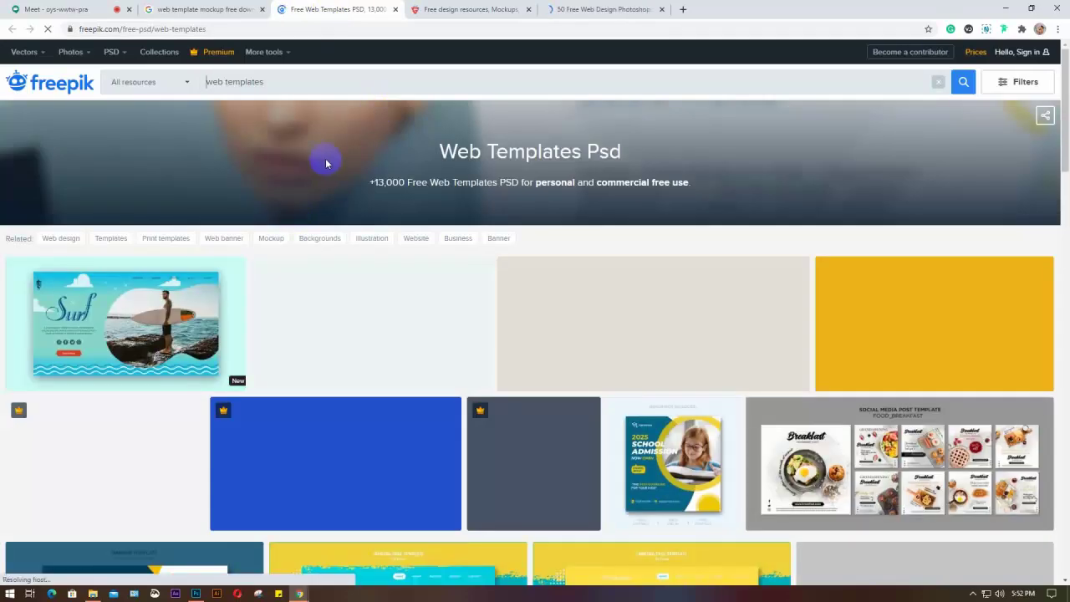
scroll(364, 228, down, 1)
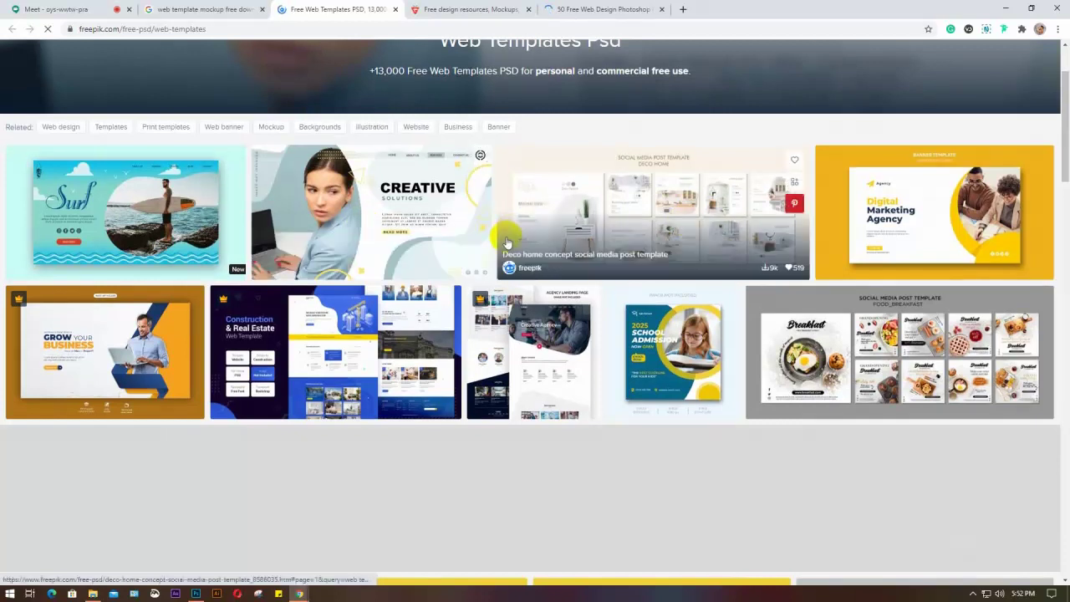
scroll(501, 246, down, 2)
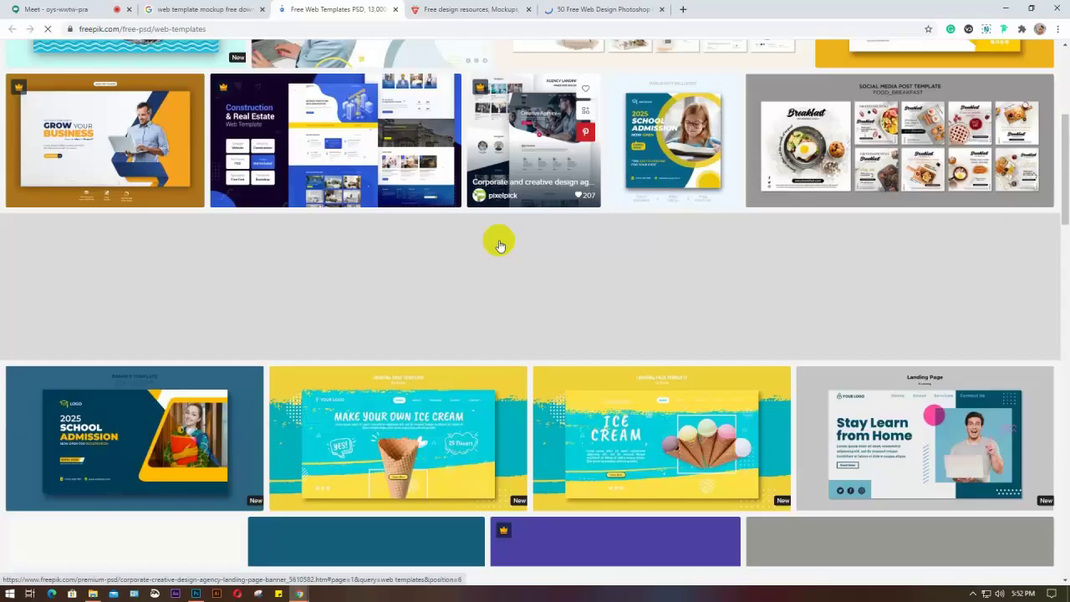
scroll(497, 237, down, 1)
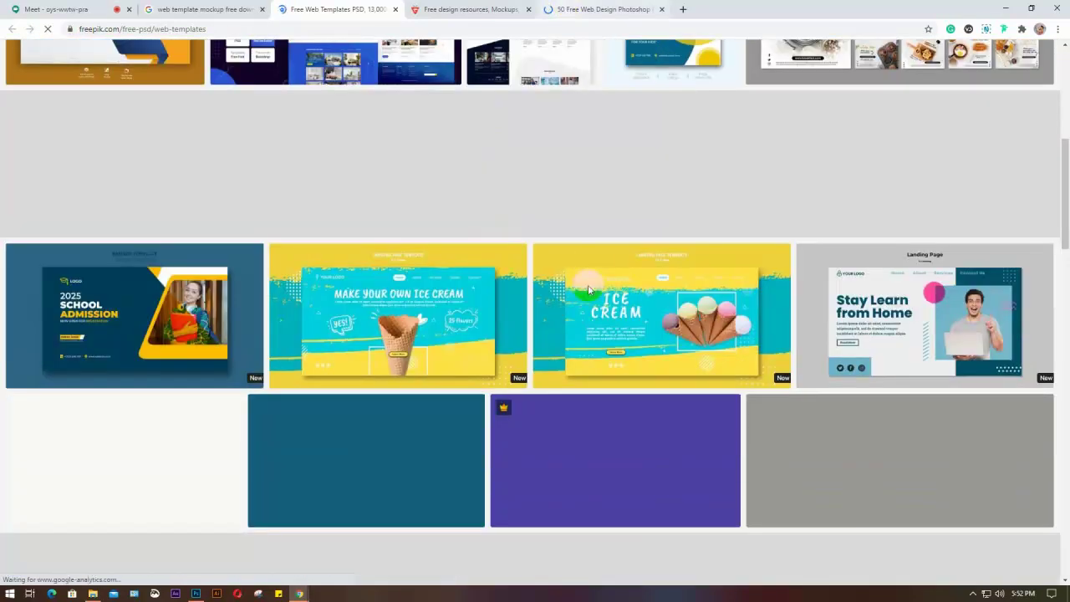
scroll(461, 191, up, 2)
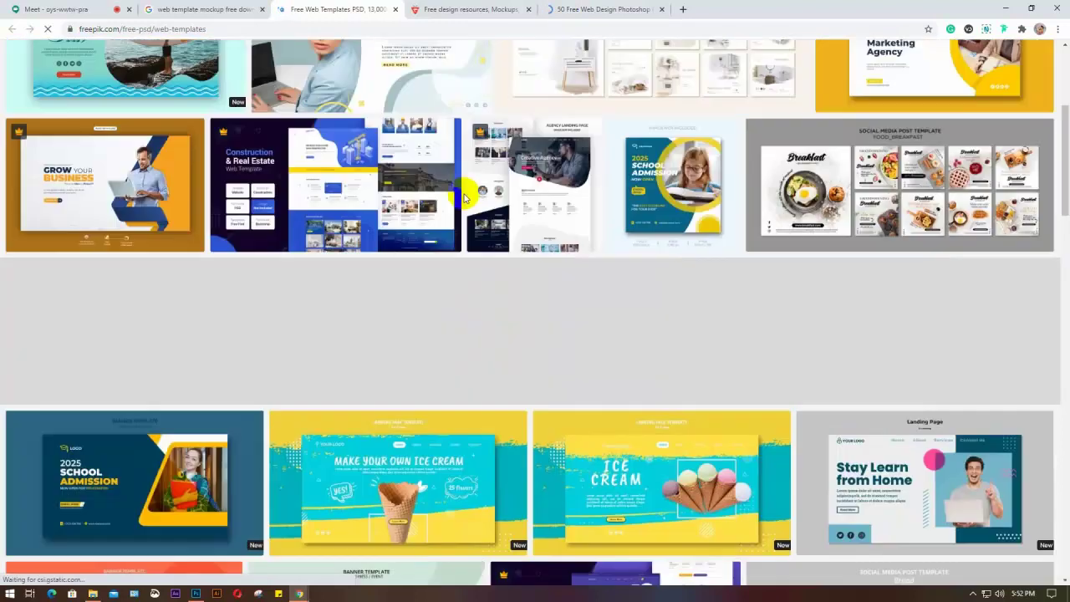
scroll(443, 200, down, 1)
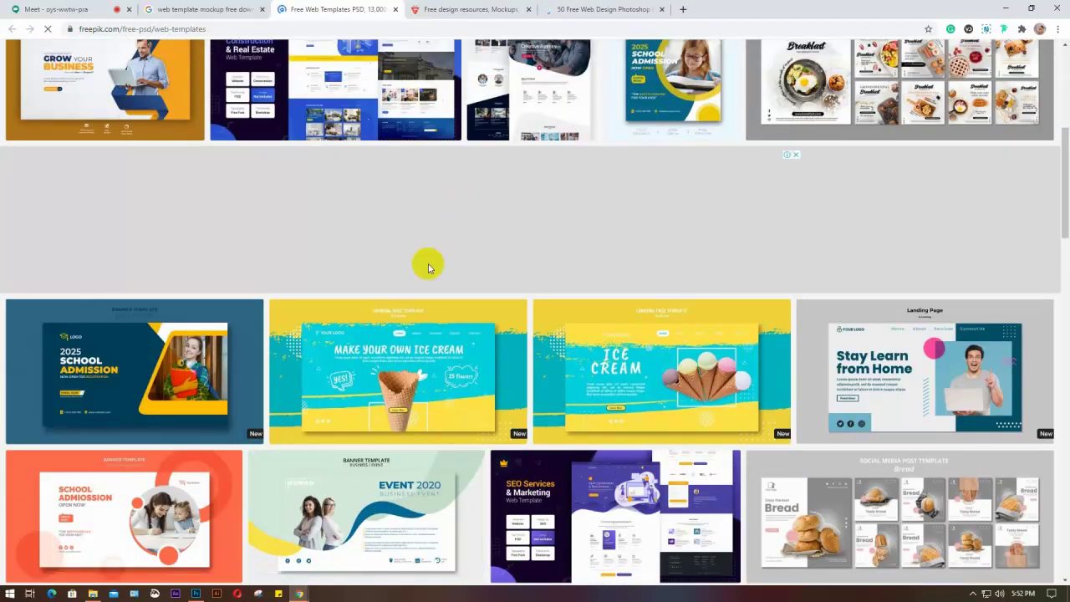
scroll(493, 245, down, 1)
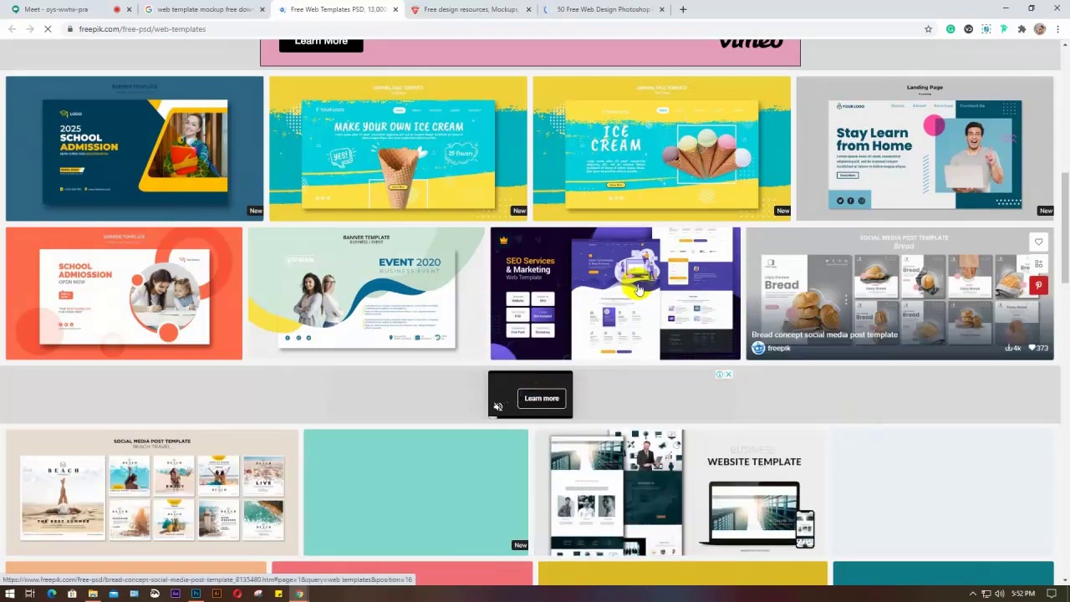
mouse_move(505, 244)
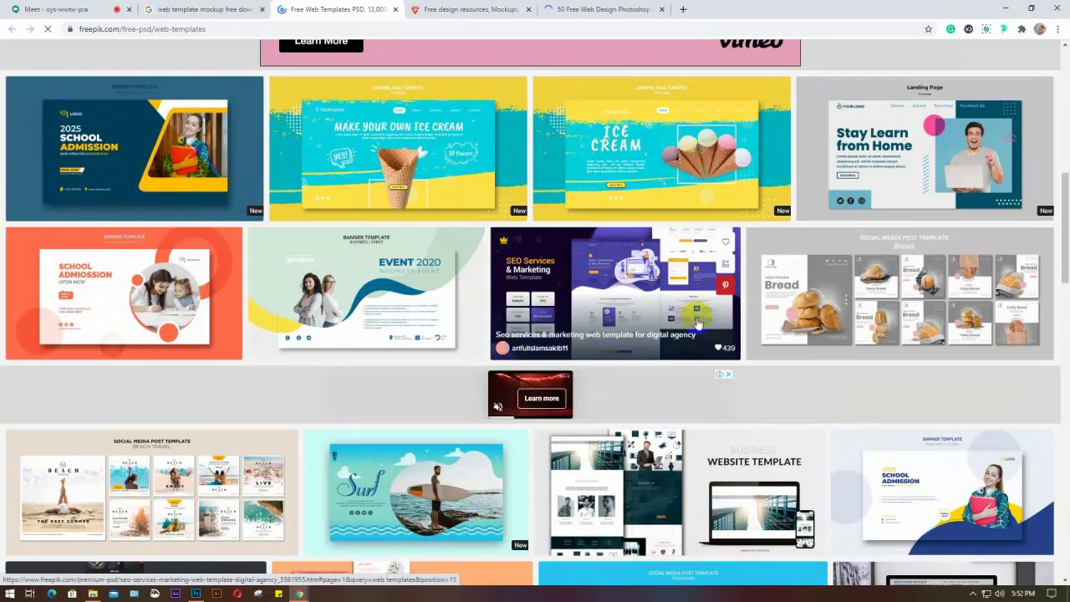
mouse_move(933, 284)
Step: Open Freepik's "Website design for your business" template in a new tab, keeping the results page in view
scroll(581, 241, down, 2)
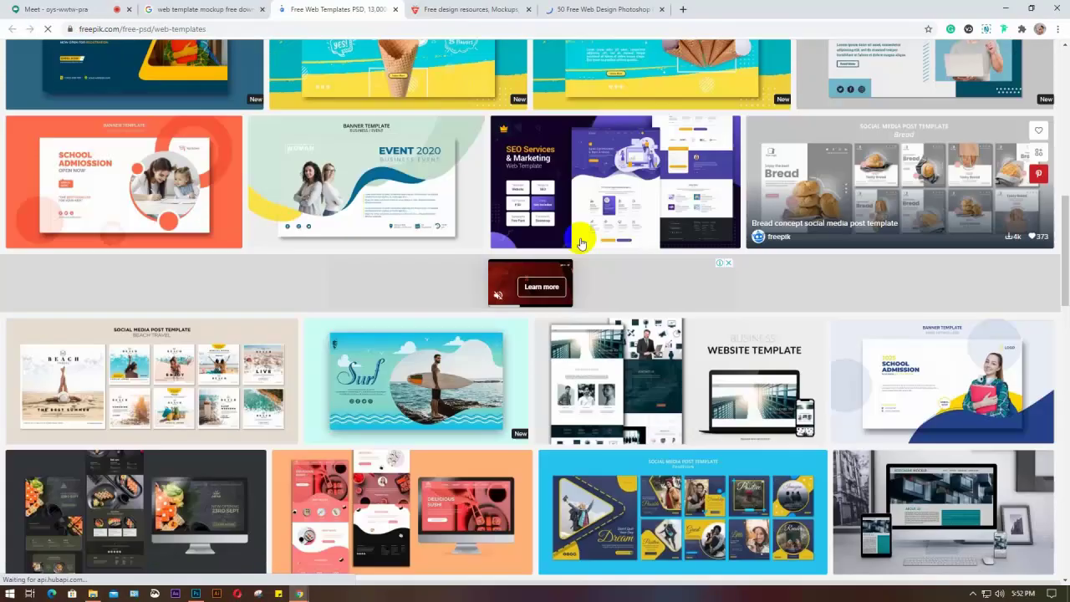
scroll(552, 230, down, 2)
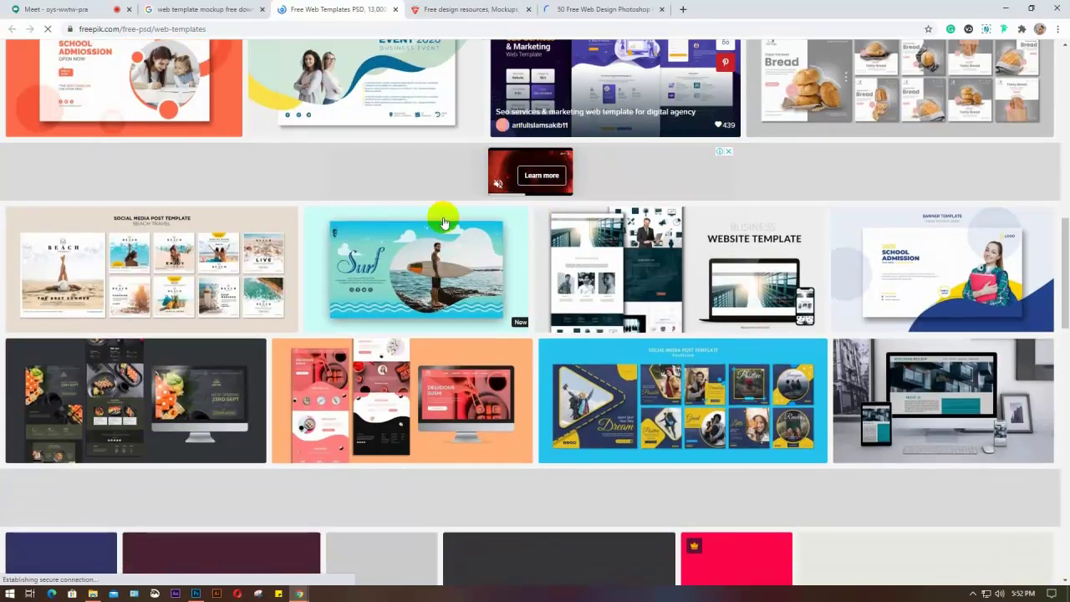
right_click(664, 250)
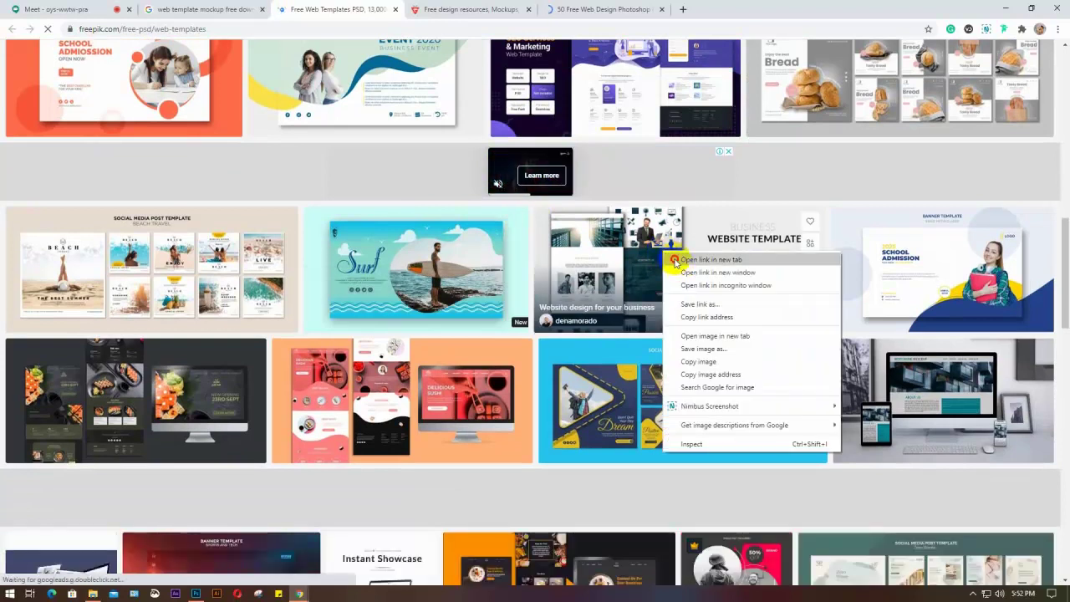
click(675, 261)
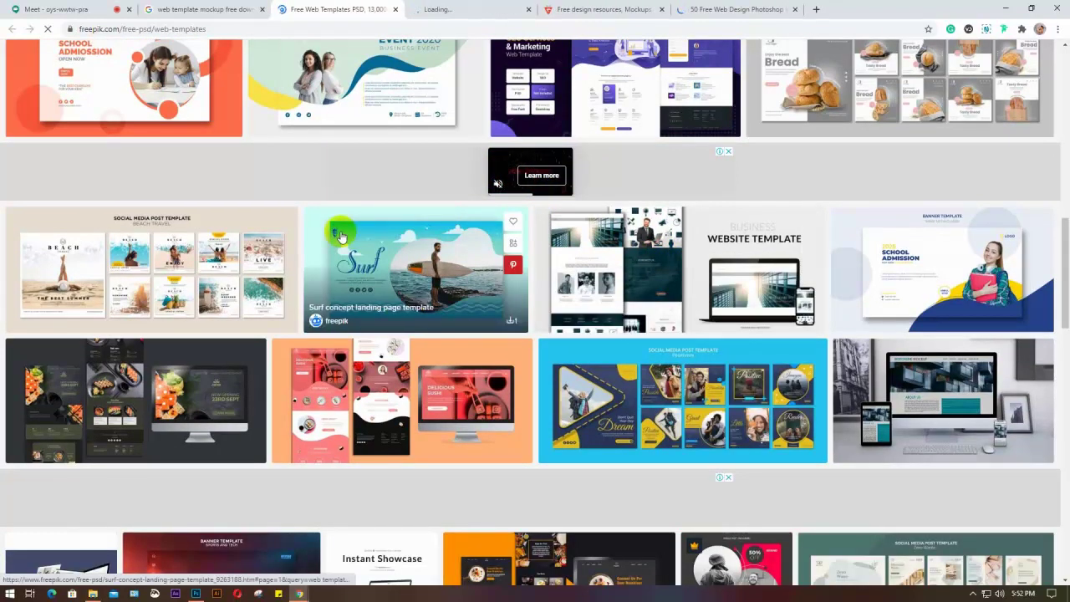
scroll(341, 237, down, 1)
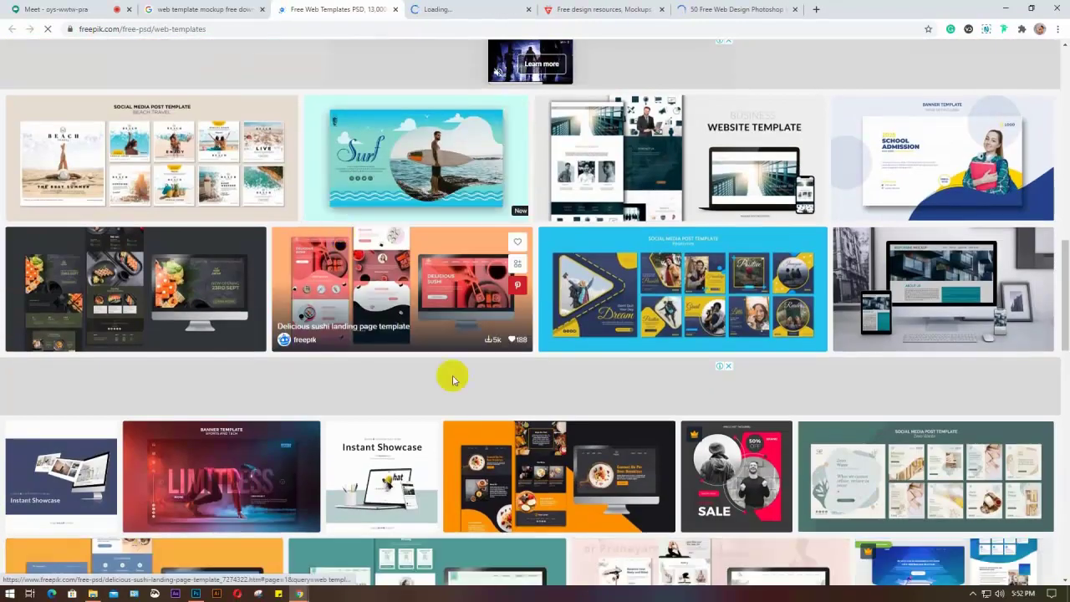
Step: Open Freepik's breakfast restaurant web page, restaurant opening and yoga landing page templates, each in its own new tab
right_click(562, 256)
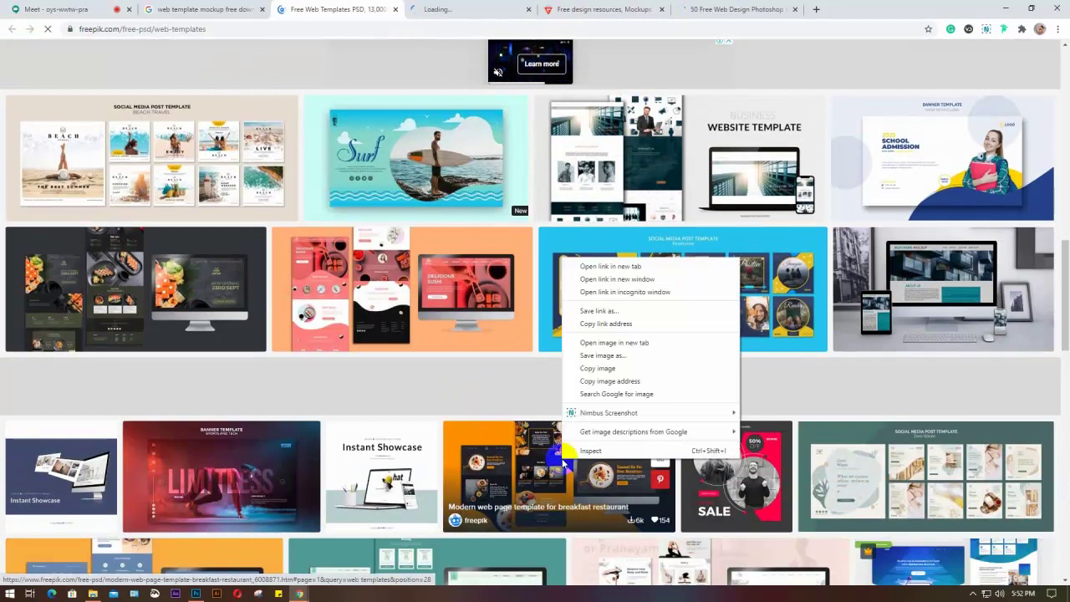
click(636, 267)
scroll(426, 247, down, 2)
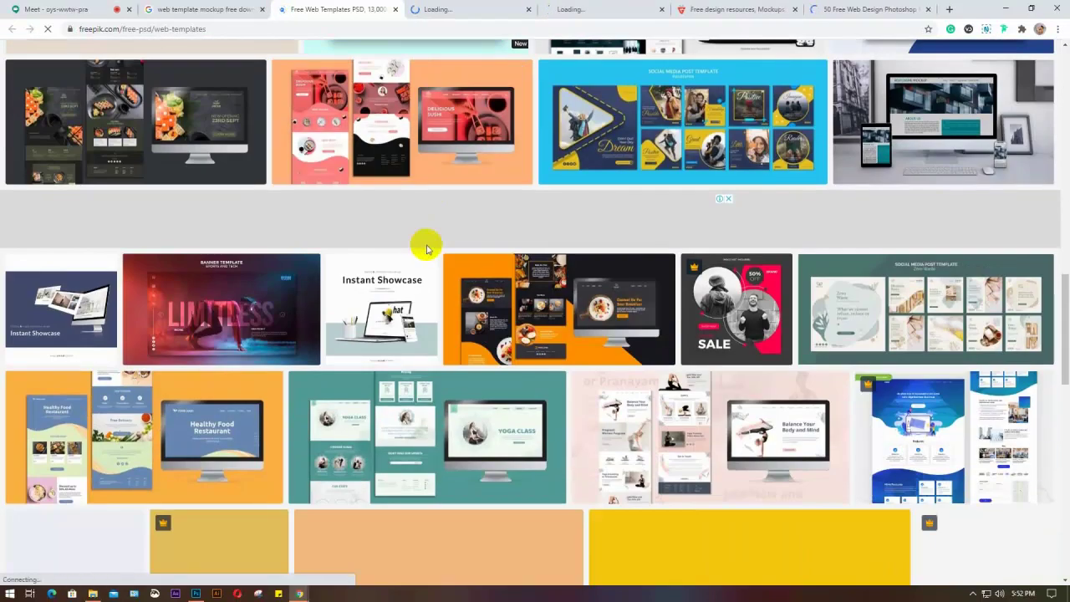
right_click(107, 430)
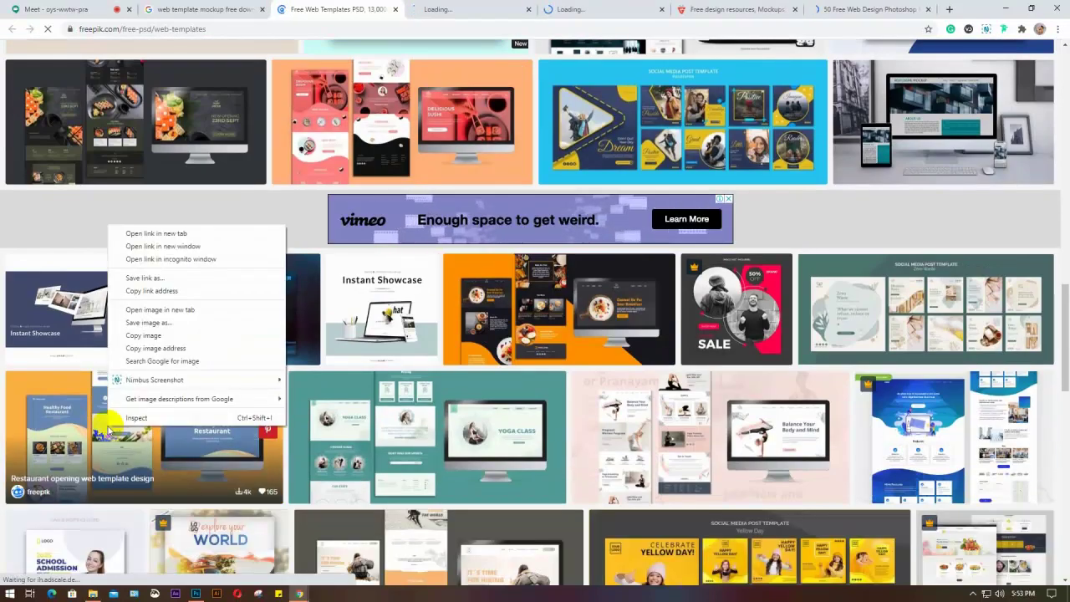
click(146, 233)
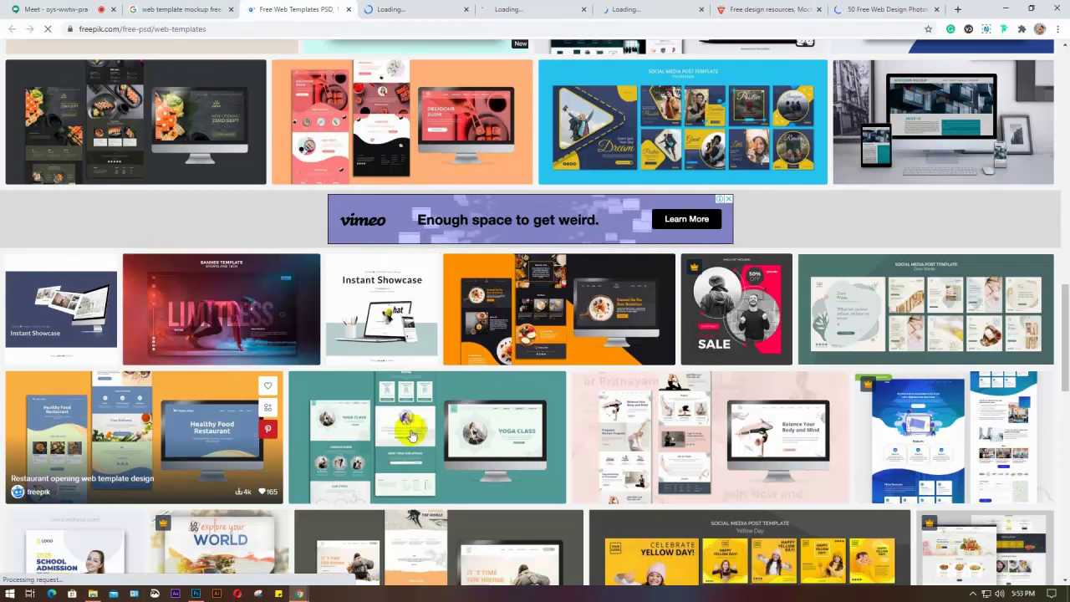
right_click(443, 418)
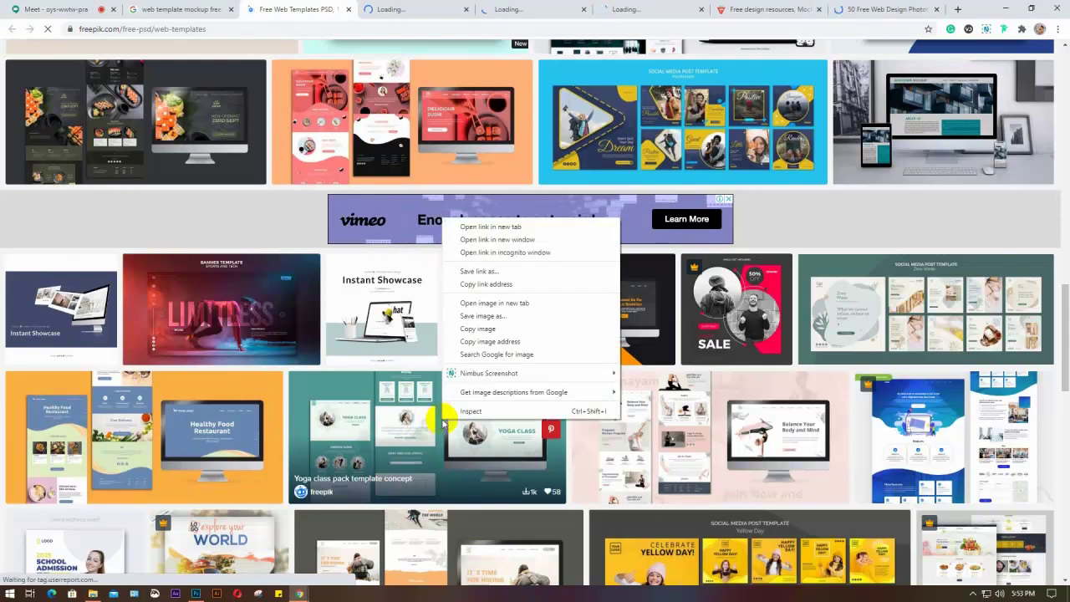
click(761, 449)
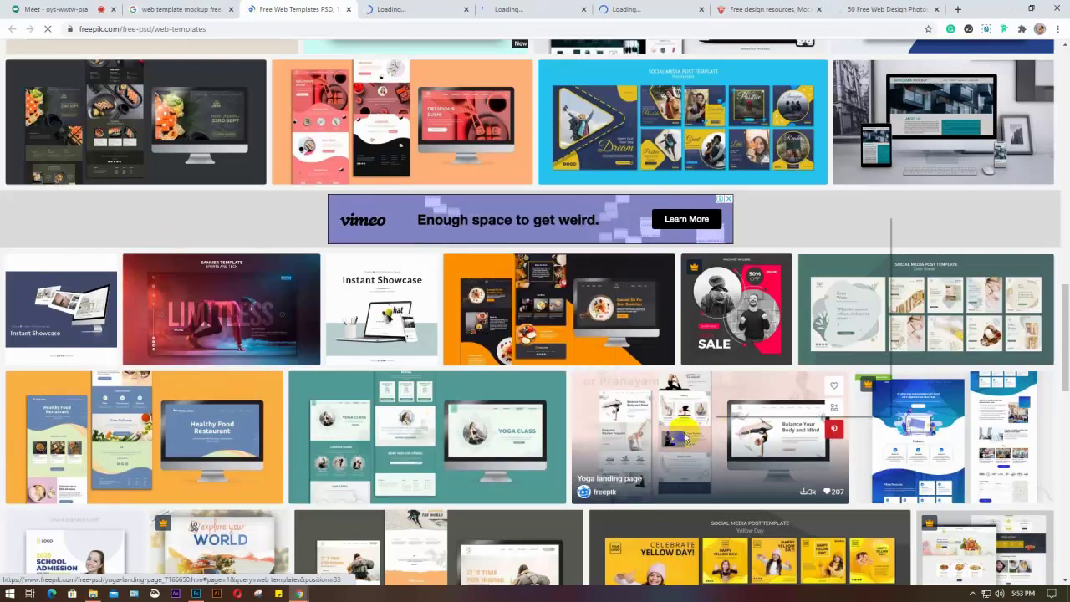
right_click(712, 418)
click(750, 227)
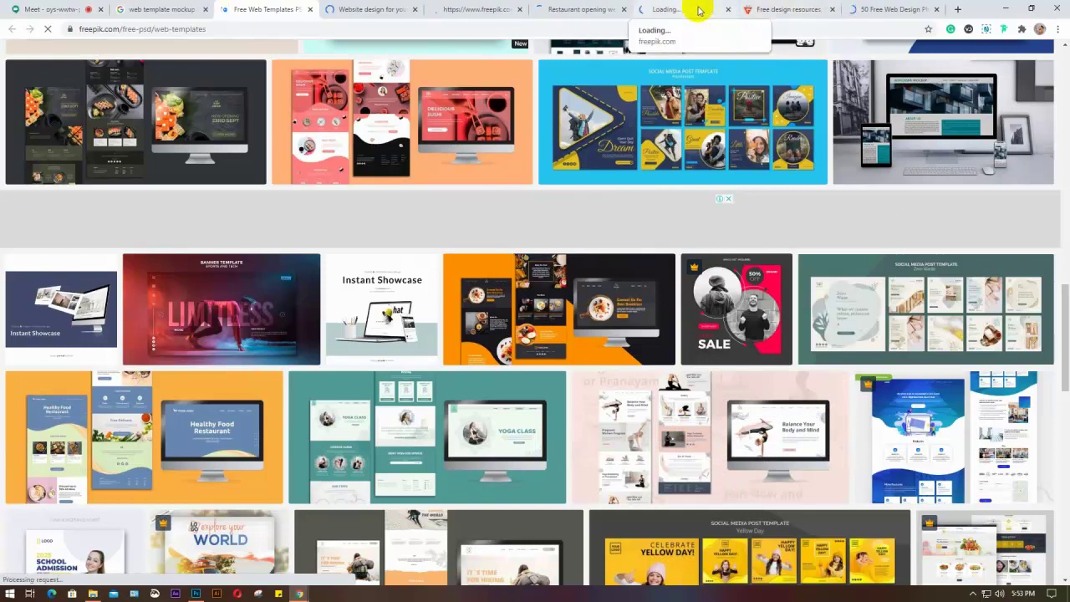
Step: Check the opened yoga and restaurant template pages and start the free download of the modern breakfast restaurant web page template
click(691, 10)
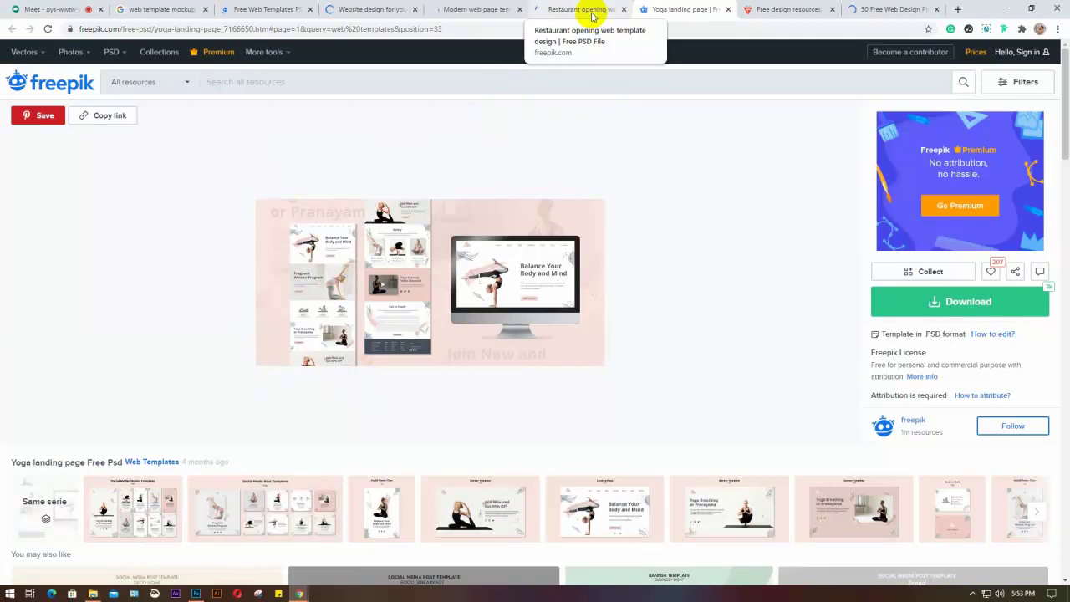
click(592, 13)
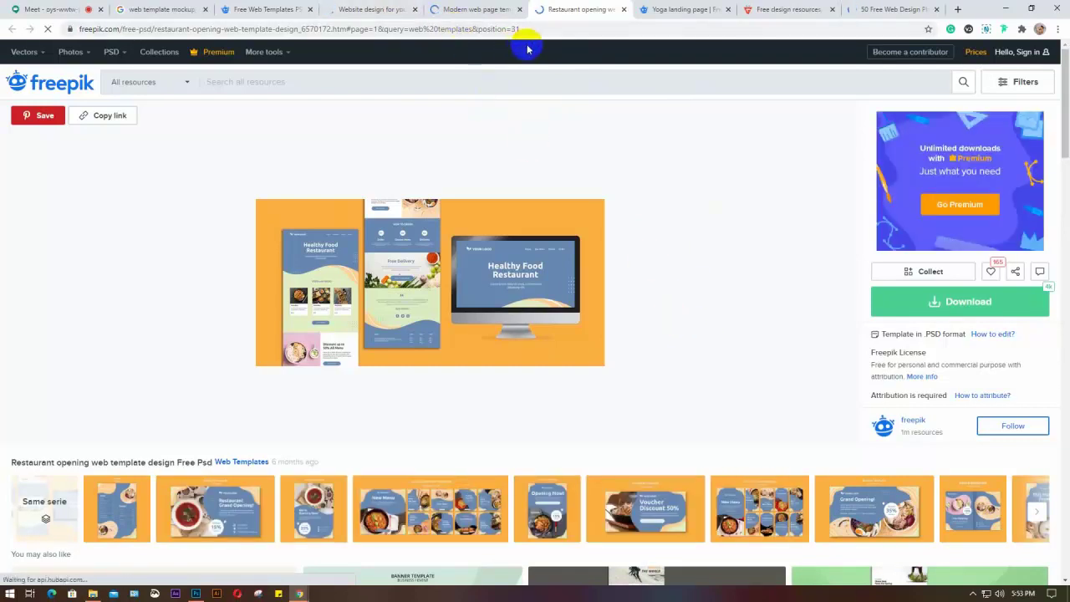
click(459, 11)
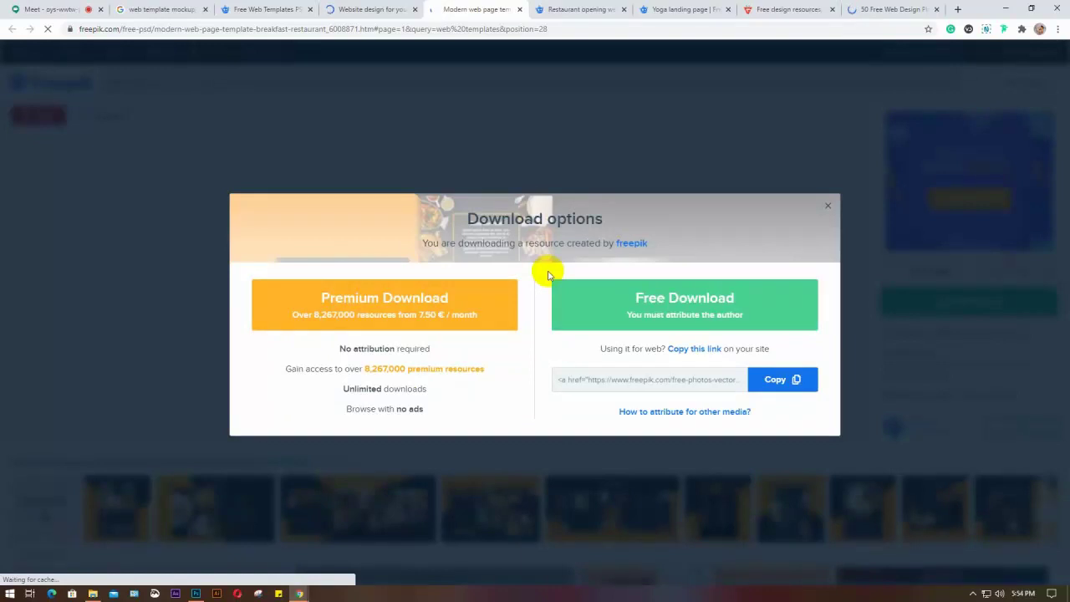
click(649, 299)
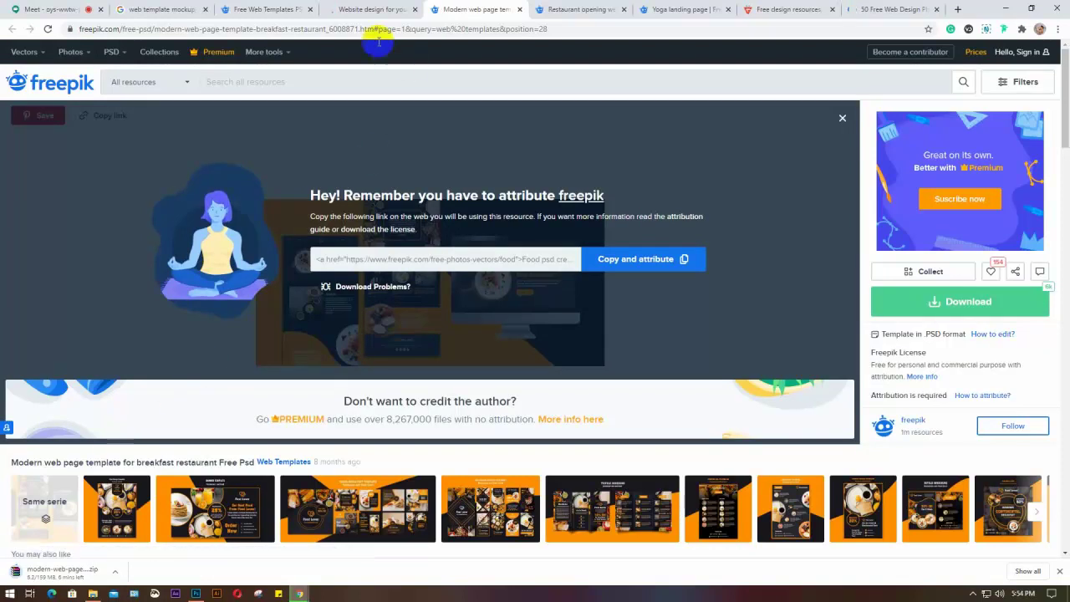
Step: Close all the Freepik tabs, including the template pages and the web templates results
click(413, 9)
click(415, 9)
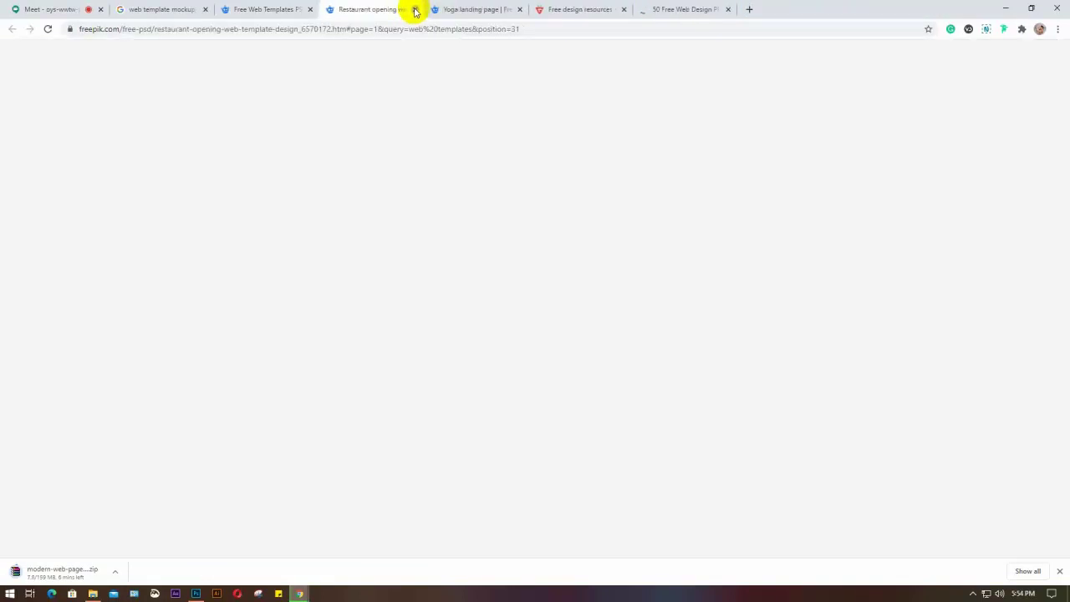
key(ctrl+w)
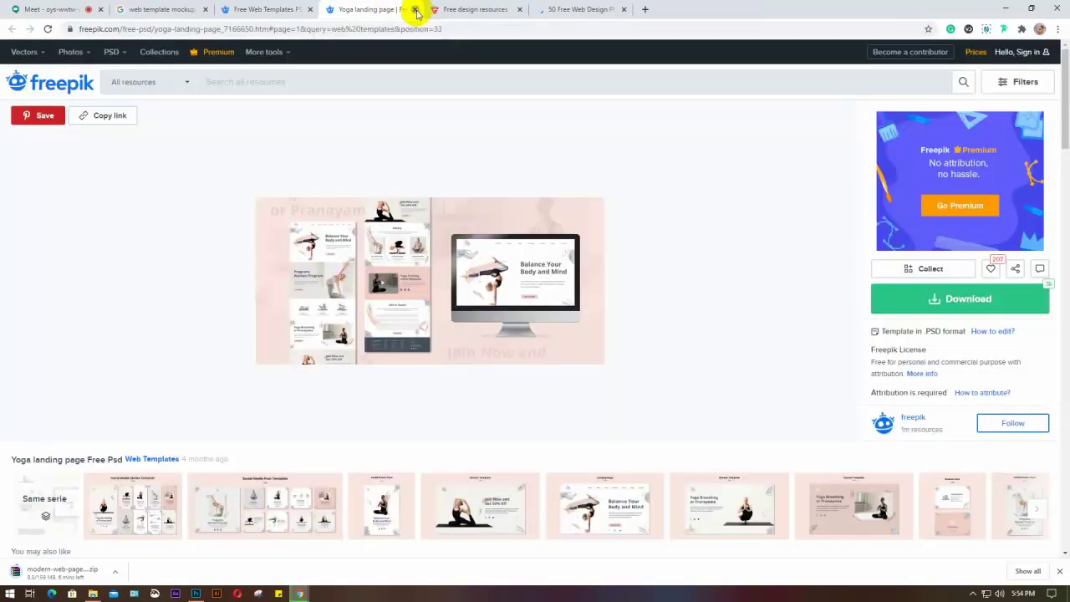
key(ctrl+w)
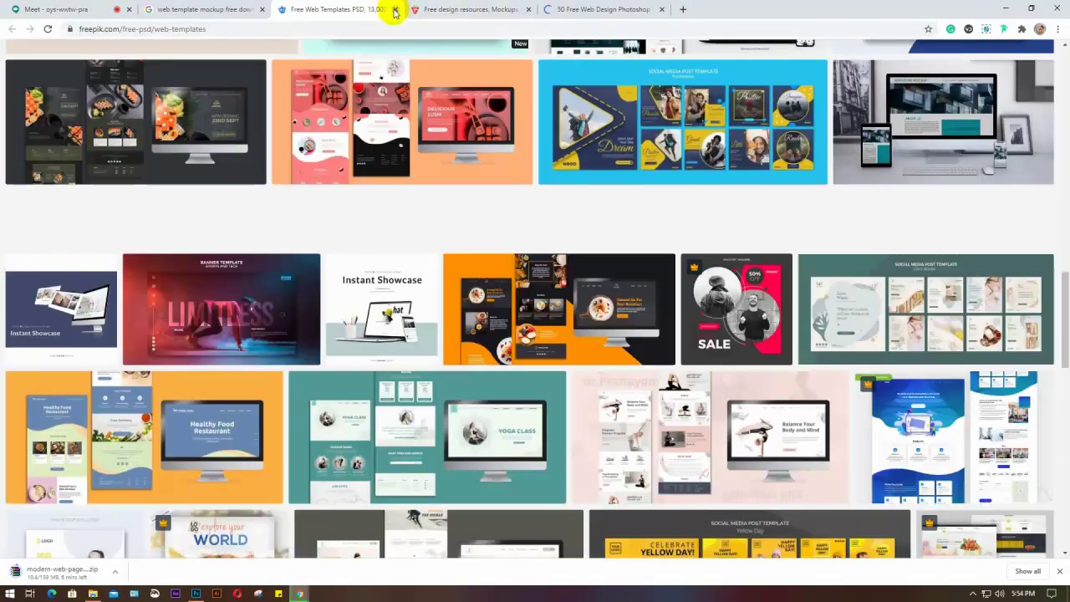
key(ctrl+w)
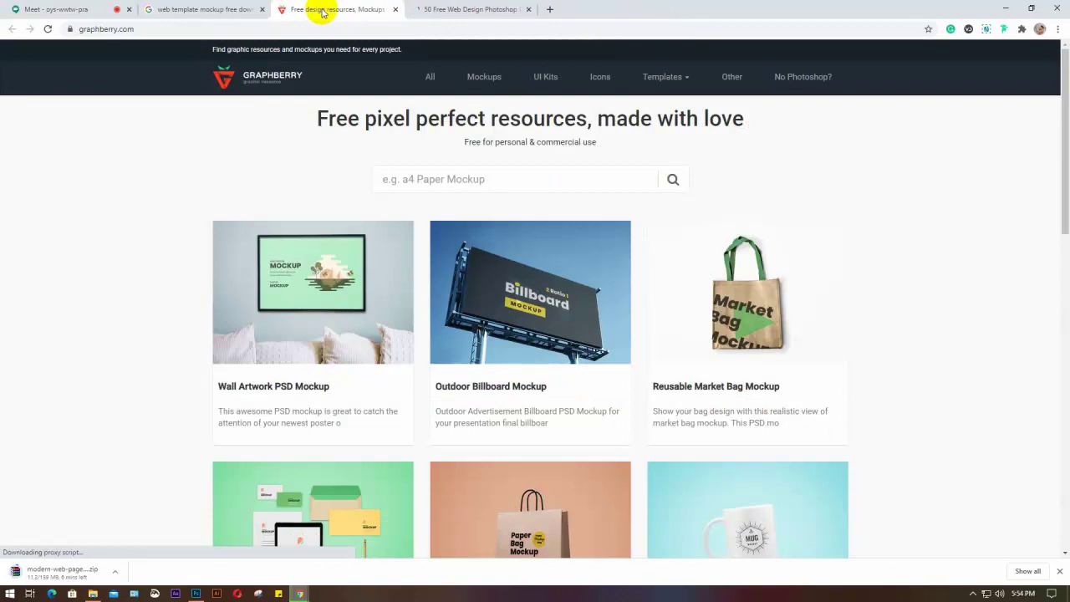
Step: Look through GraphBerry's free mockups and open the "Mint - Free Portfolio React Template" page
scroll(636, 234, down, 6)
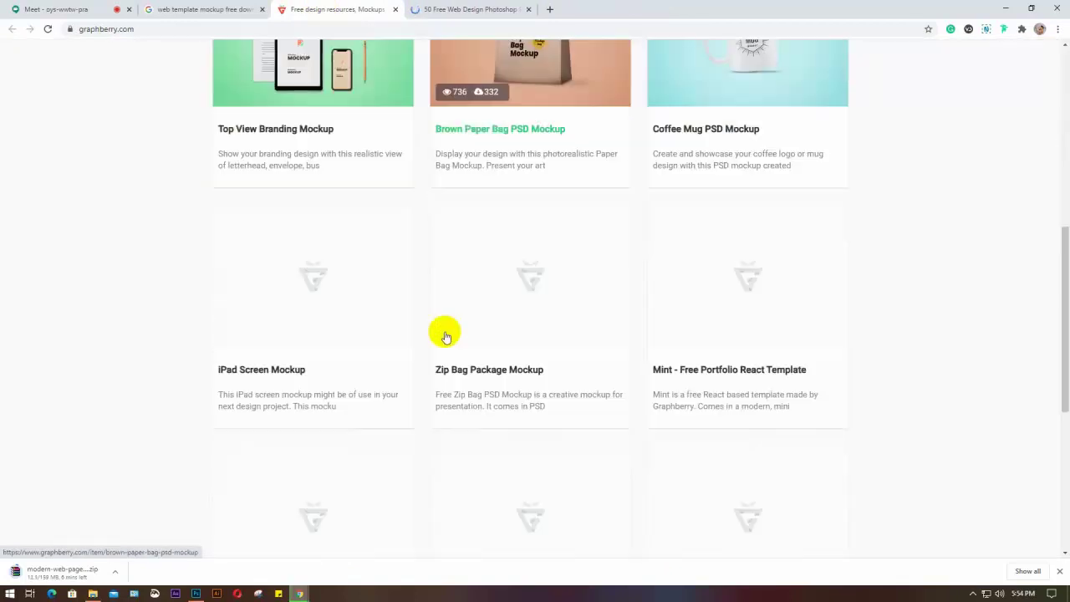
scroll(445, 337, down, 4)
scroll(444, 337, up, 7)
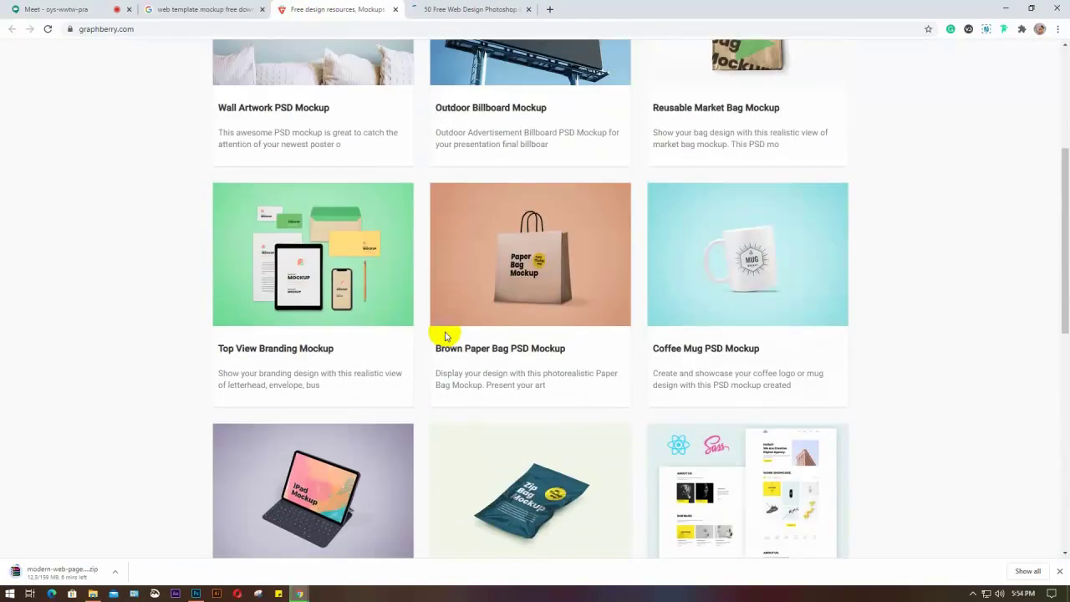
scroll(444, 337, up, 3)
scroll(444, 336, down, 3)
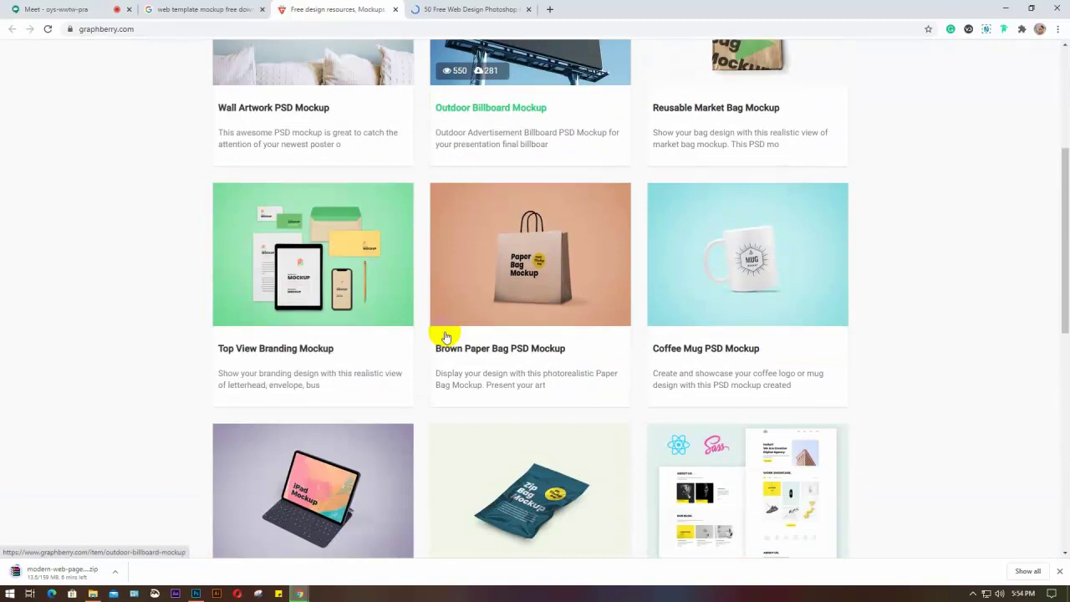
scroll(445, 337, down, 2)
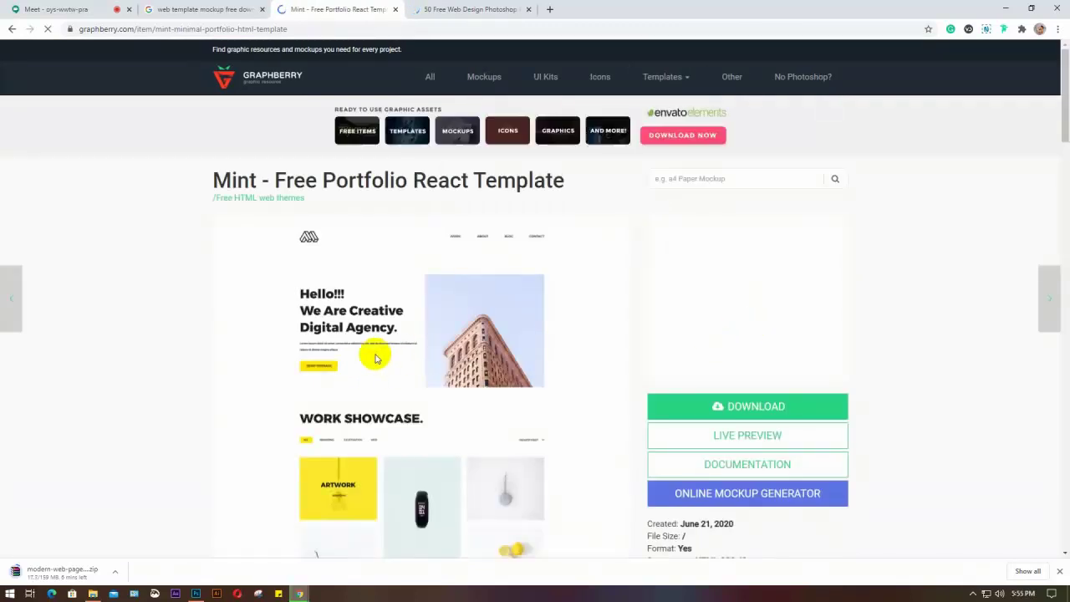
Step: Examine the Mint template's full page preview, from its header to the contact section, and its download options
scroll(412, 348, down, 7)
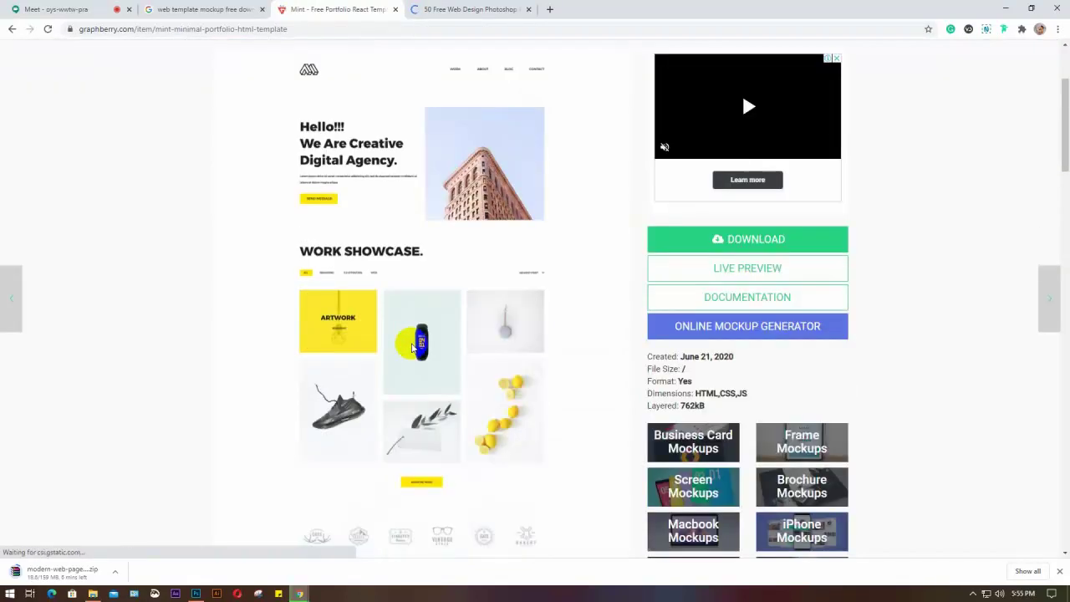
scroll(411, 348, down, 6)
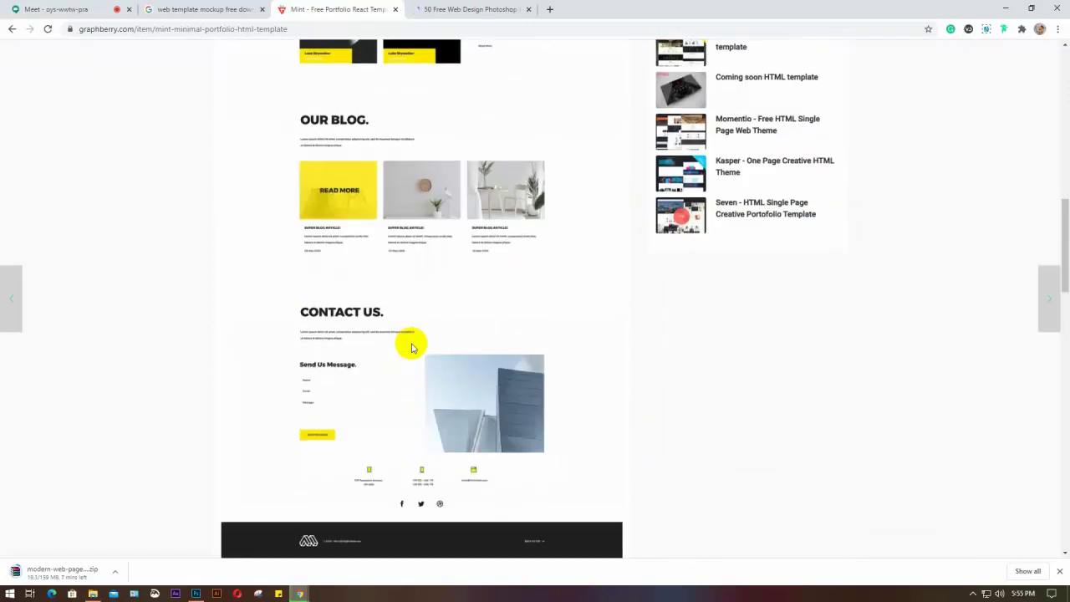
scroll(411, 348, up, 13)
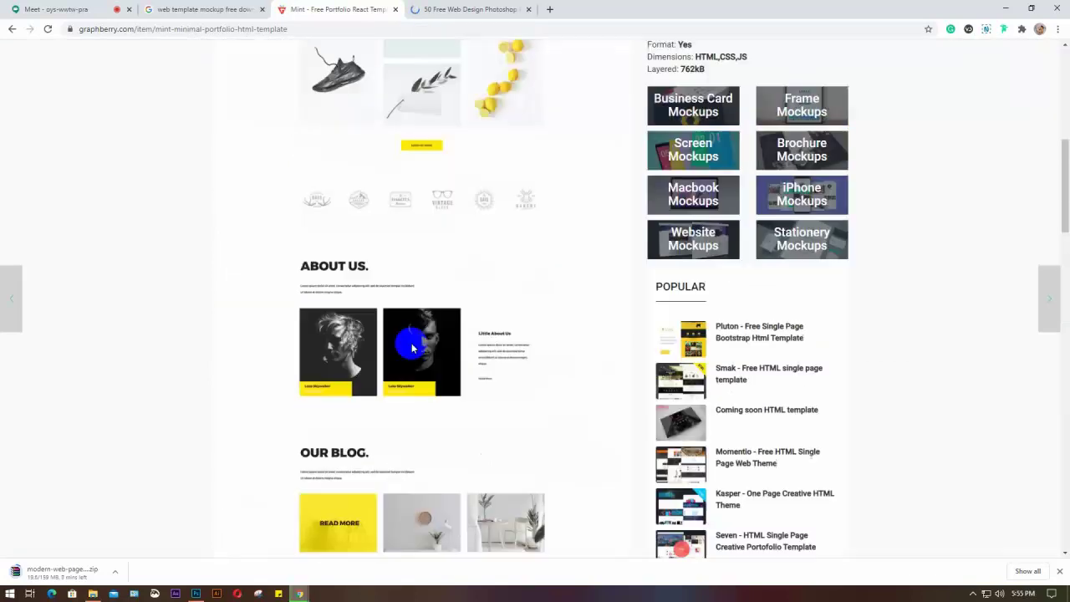
scroll(411, 347, up, 2)
scroll(411, 348, down, 1)
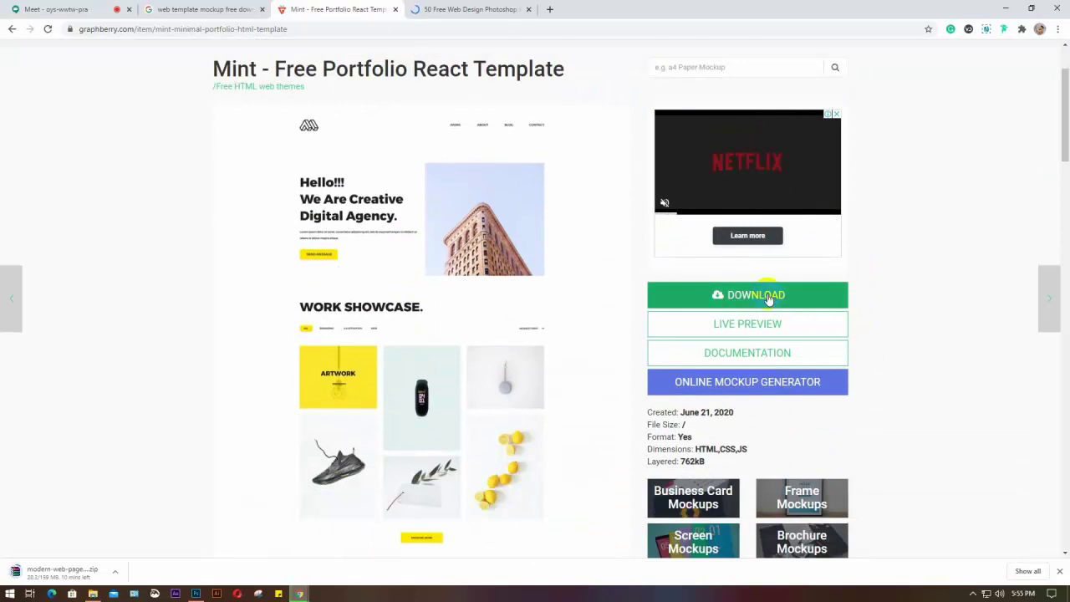
Step: Look through the first portfolio templates in Speckyboy's "50 Free Web Design Photoshop PSD Templates" article and close its tab
click(425, 8)
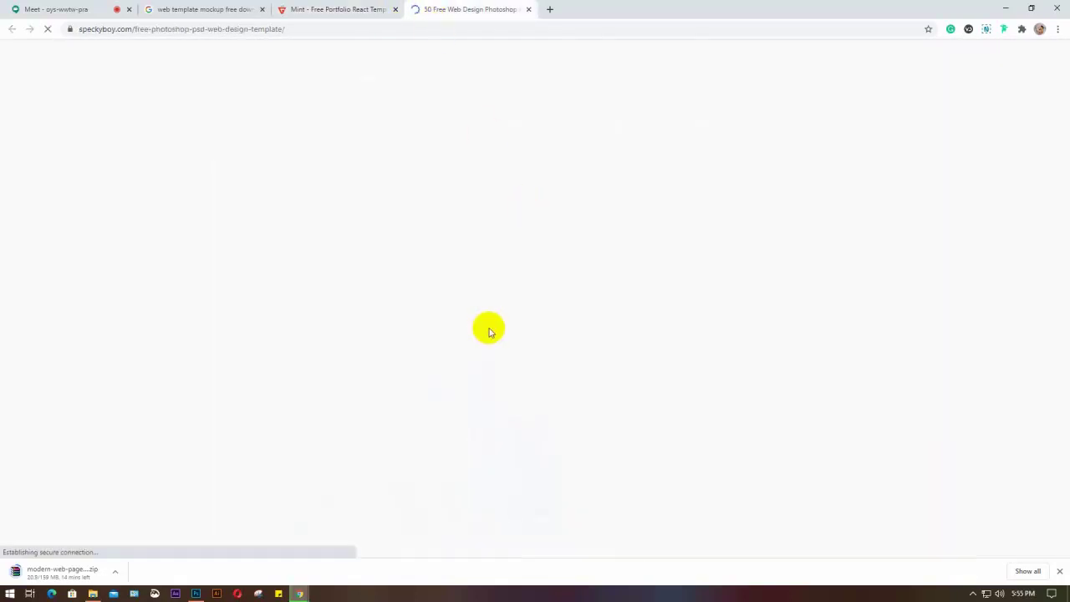
click(58, 9)
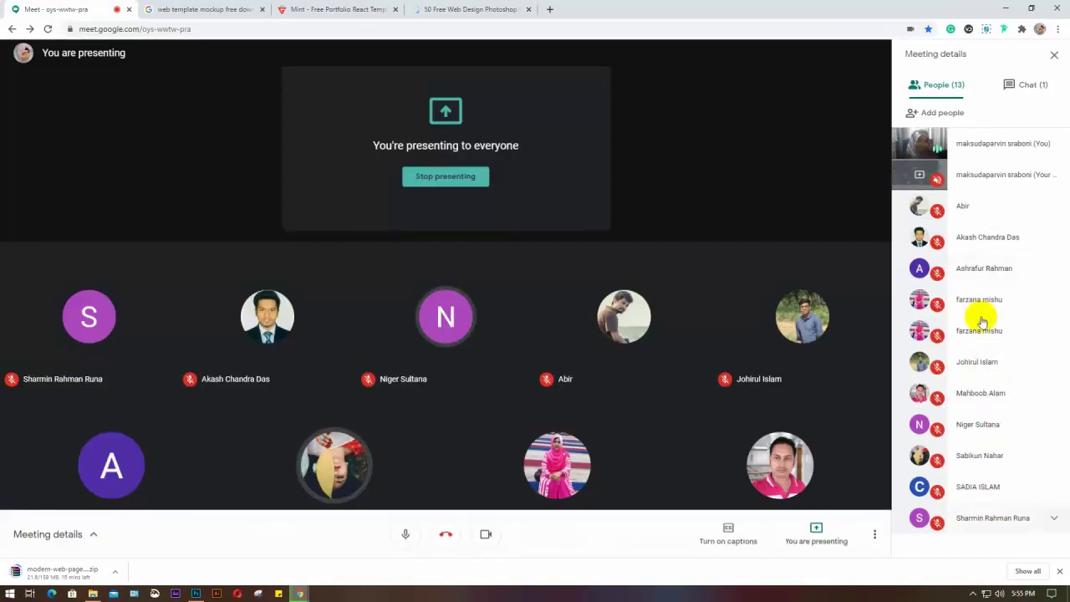
click(438, 10)
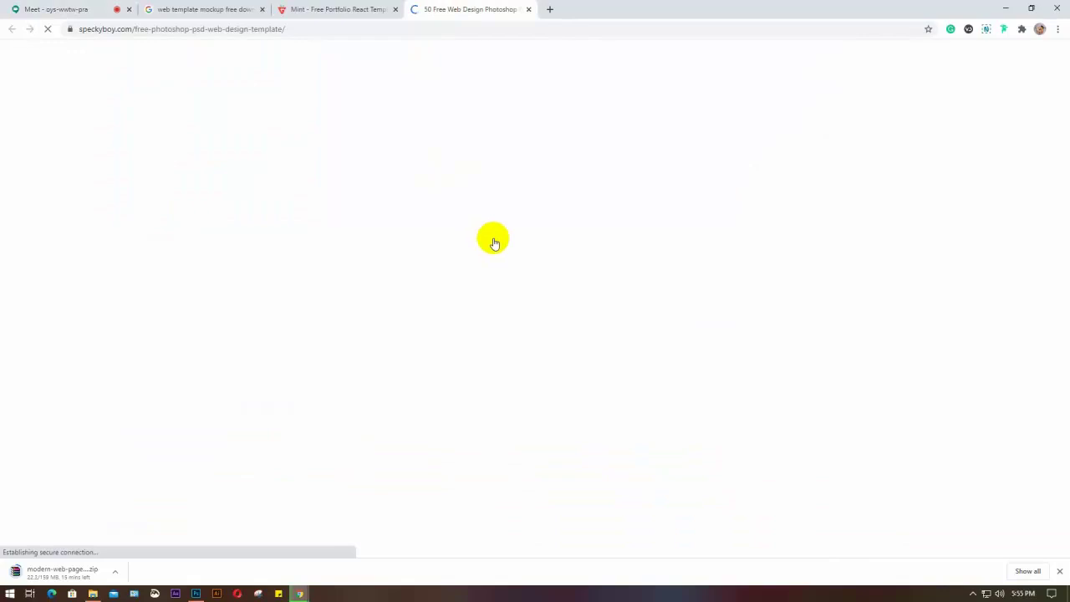
scroll(455, 293, down, 4)
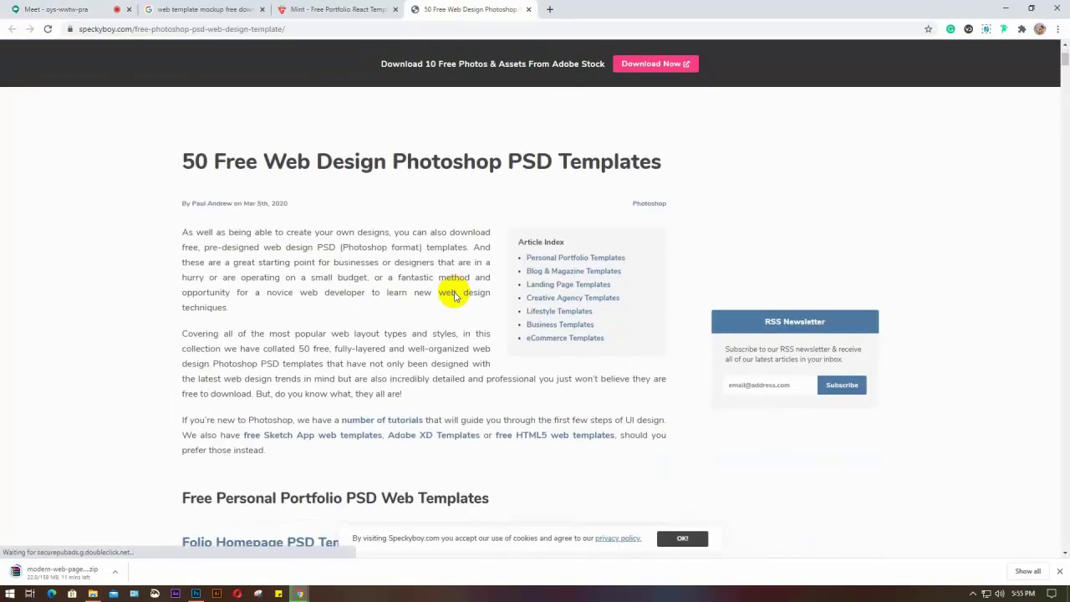
scroll(455, 294, down, 2)
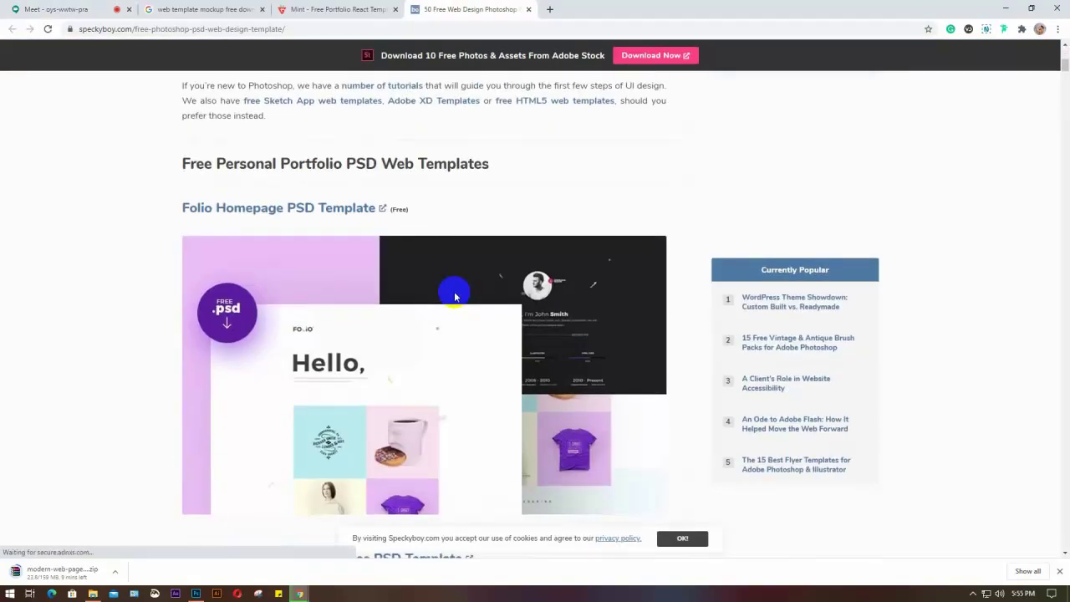
scroll(454, 296, down, 6)
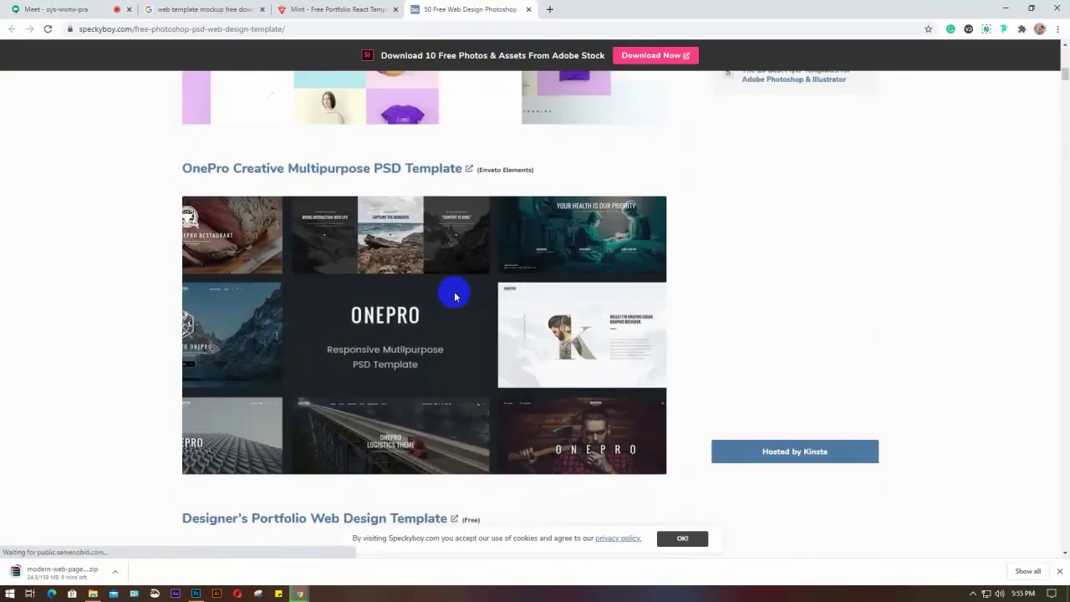
scroll(455, 296, up, 1)
scroll(454, 296, up, 10)
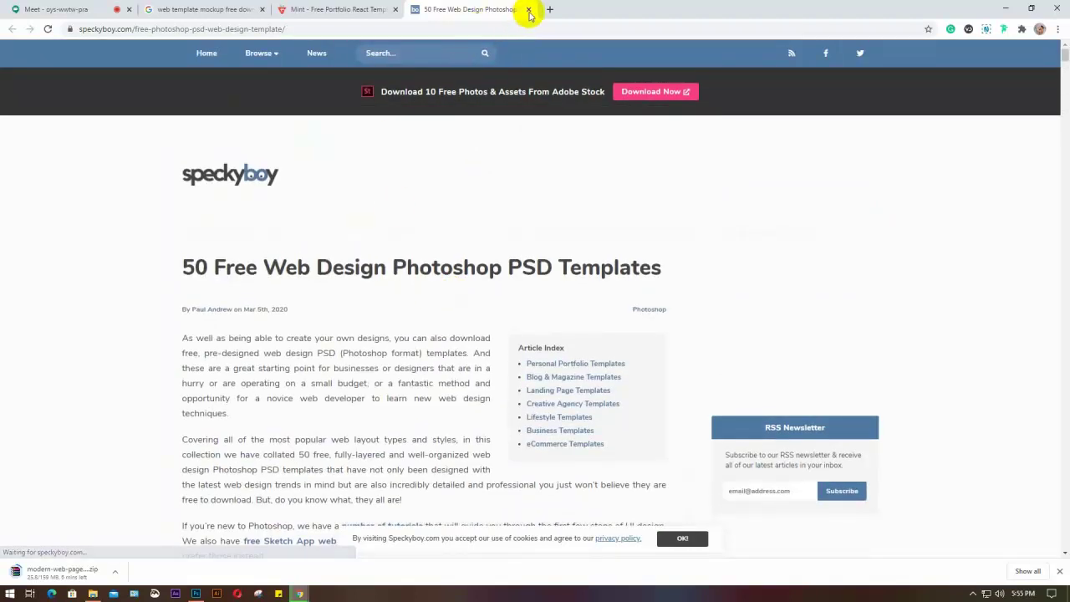
click(528, 10)
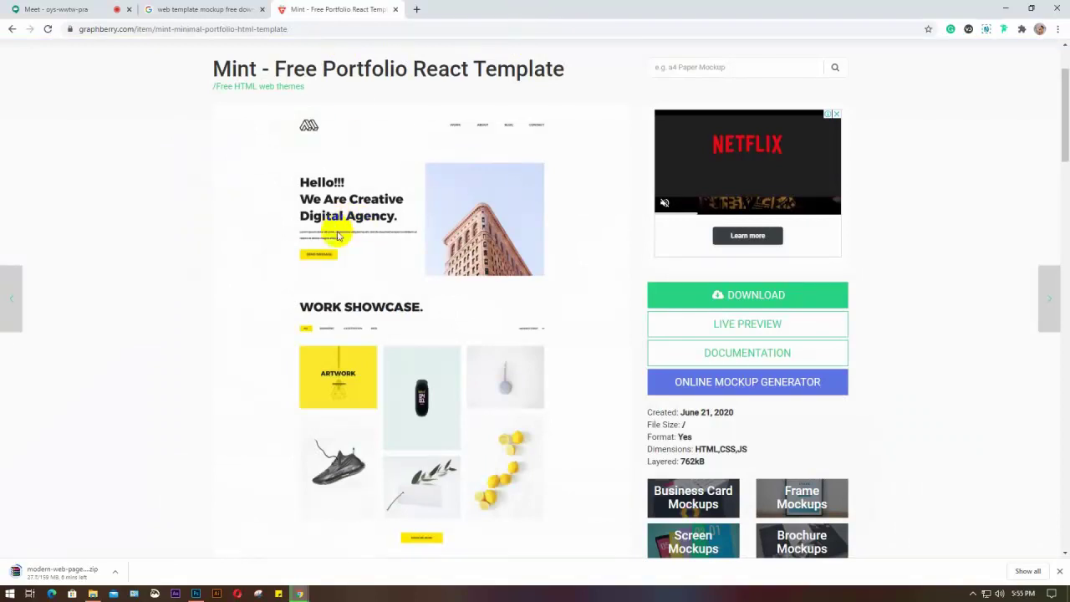
Step: Review the Mint template preview again, and close its page and the Google results to return to the Meet call
scroll(337, 236, down, 8)
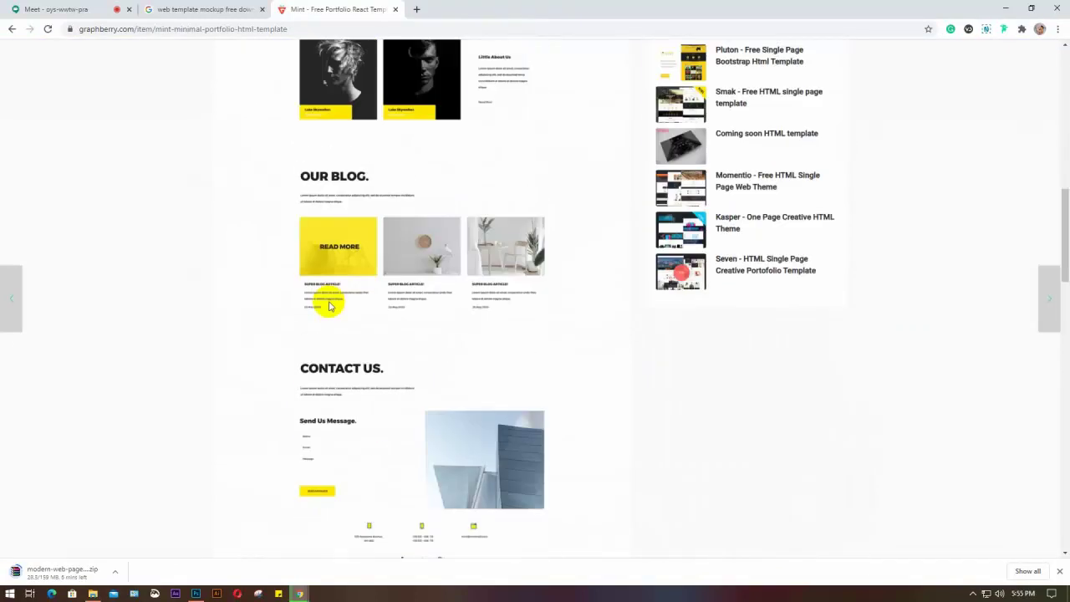
scroll(331, 306, up, 10)
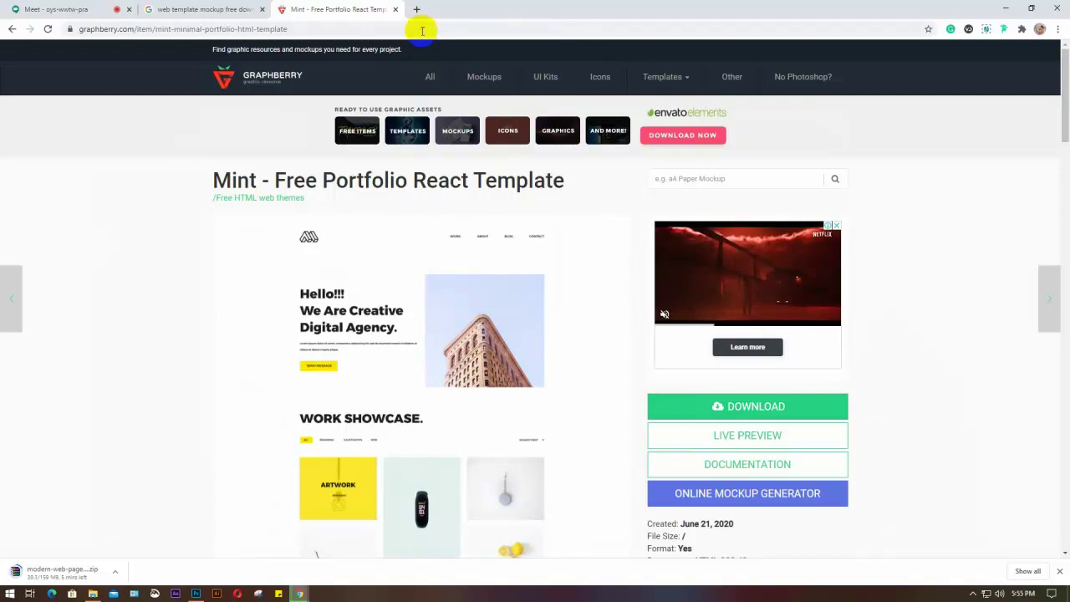
click(396, 10)
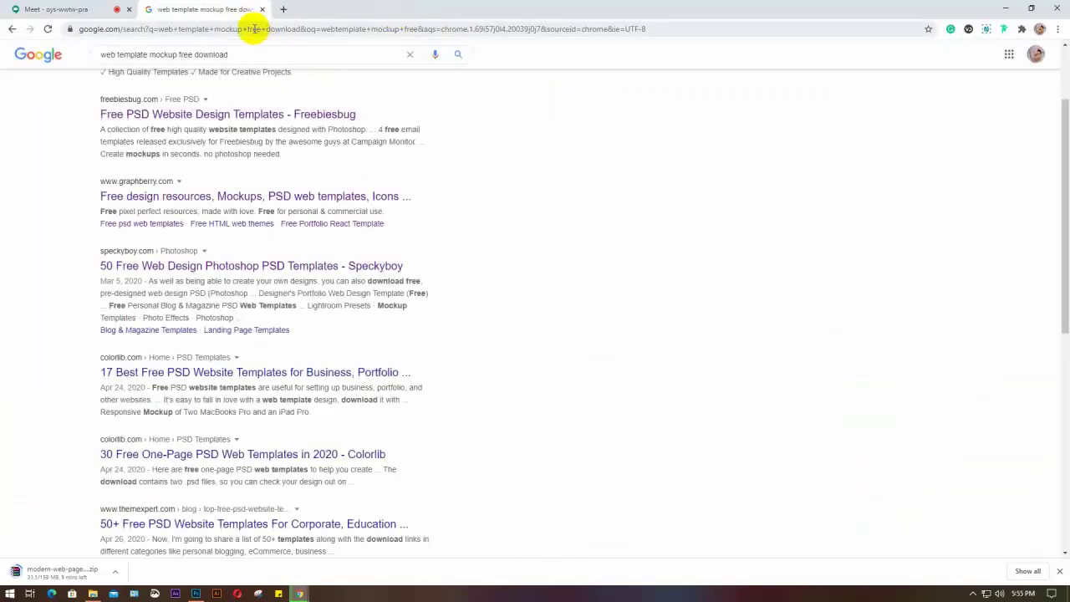
click(261, 10)
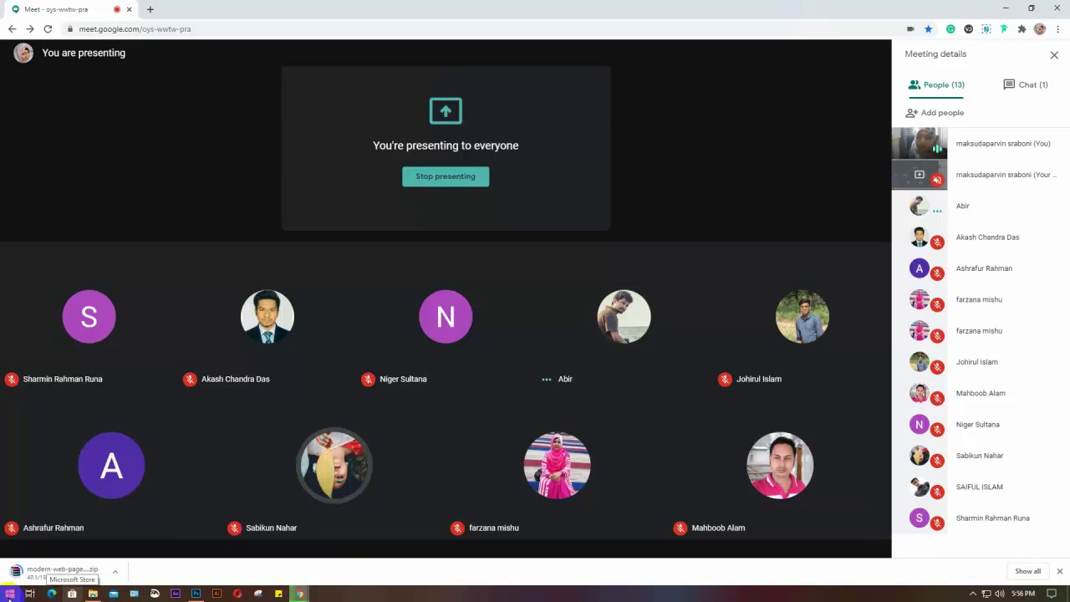
Step: Open the Windows camera privacy settings and review which Microsoft Store apps are allowed to access the camera
click(9, 593)
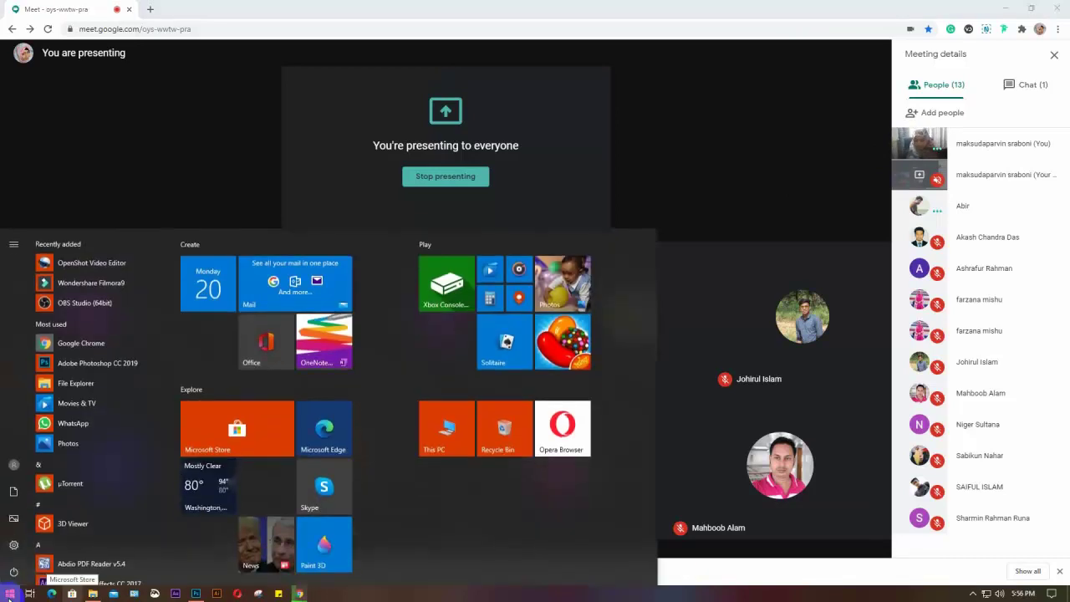
text(came)
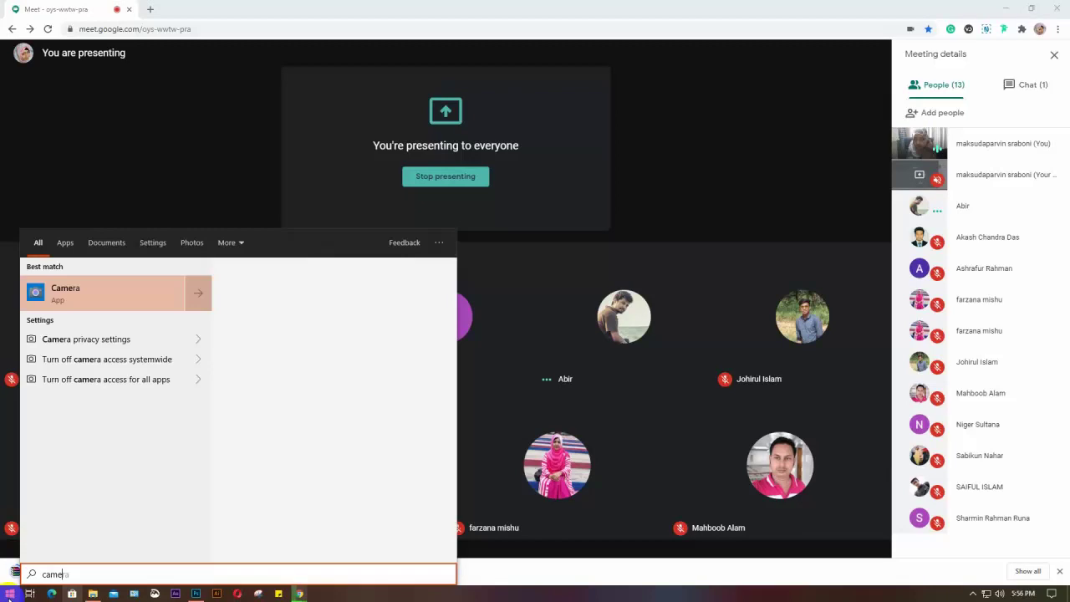
click(98, 344)
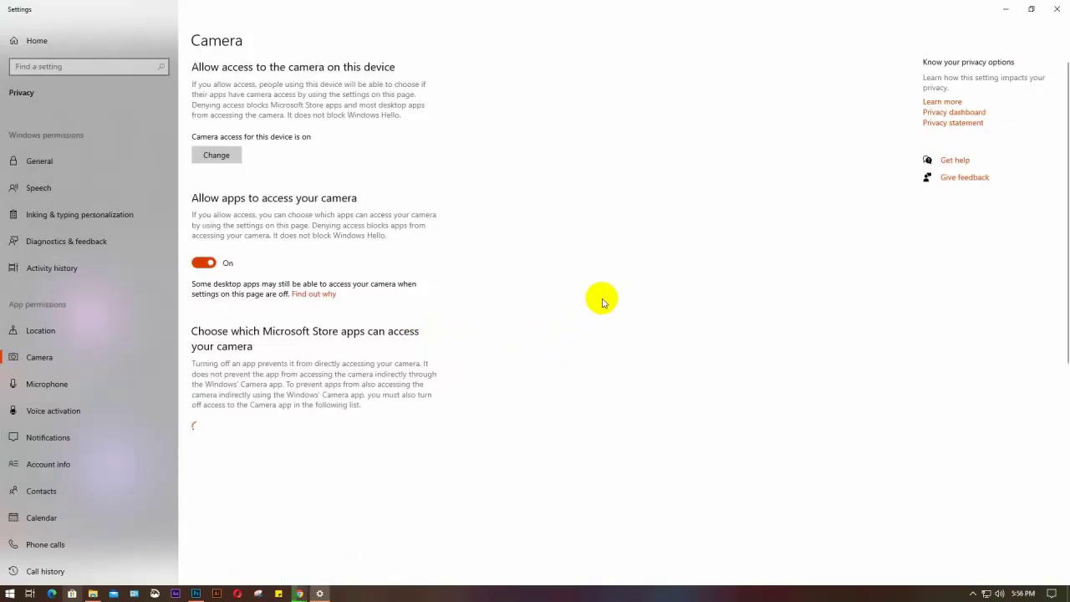
scroll(602, 301, down, 3)
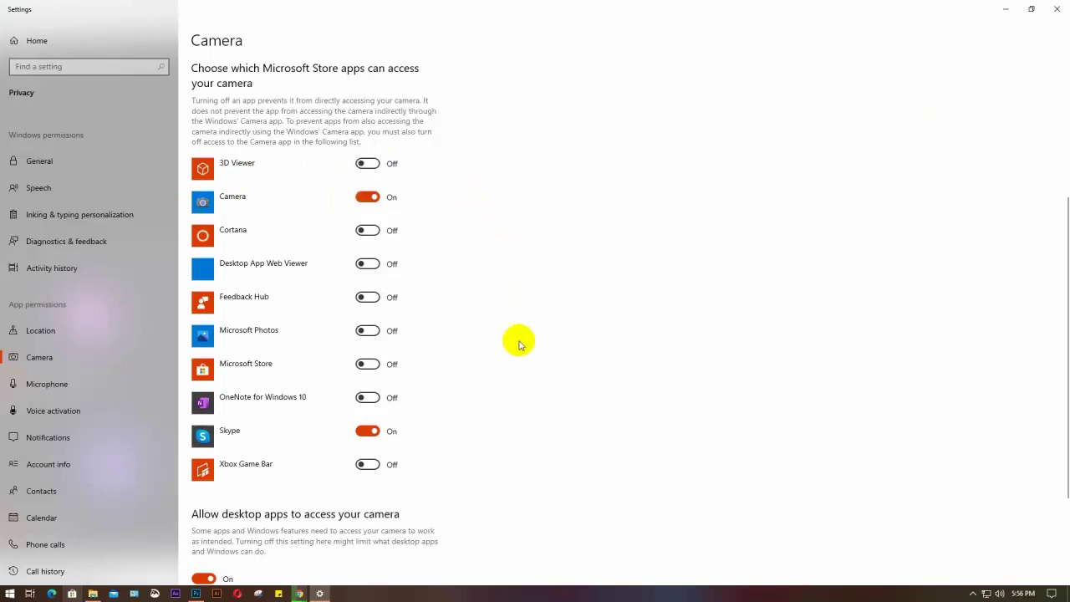
scroll(519, 343, up, 3)
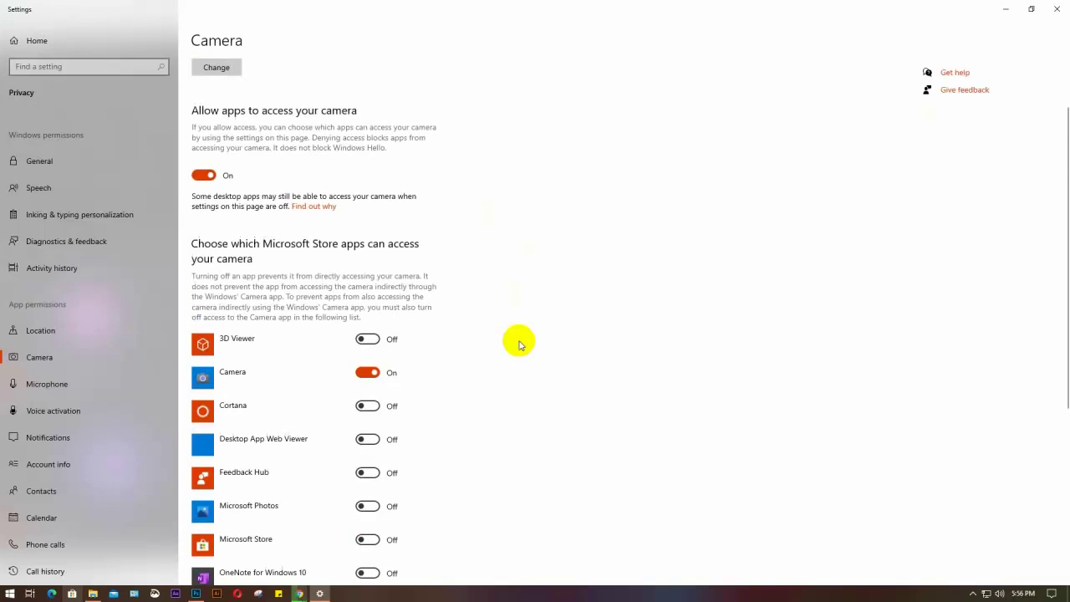
scroll(48, 374, down, 5)
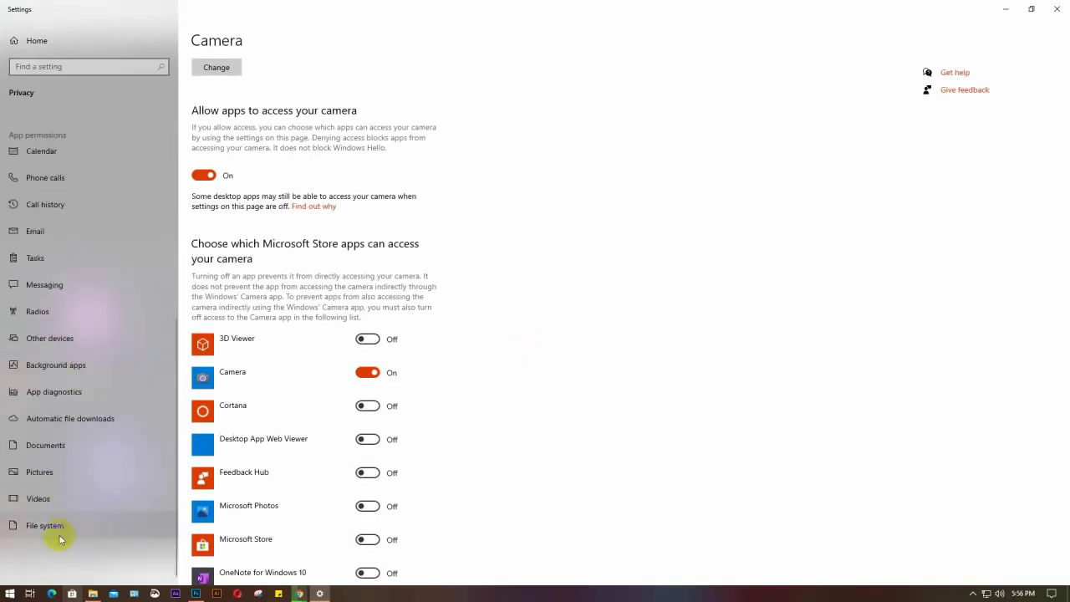
scroll(70, 431, up, 6)
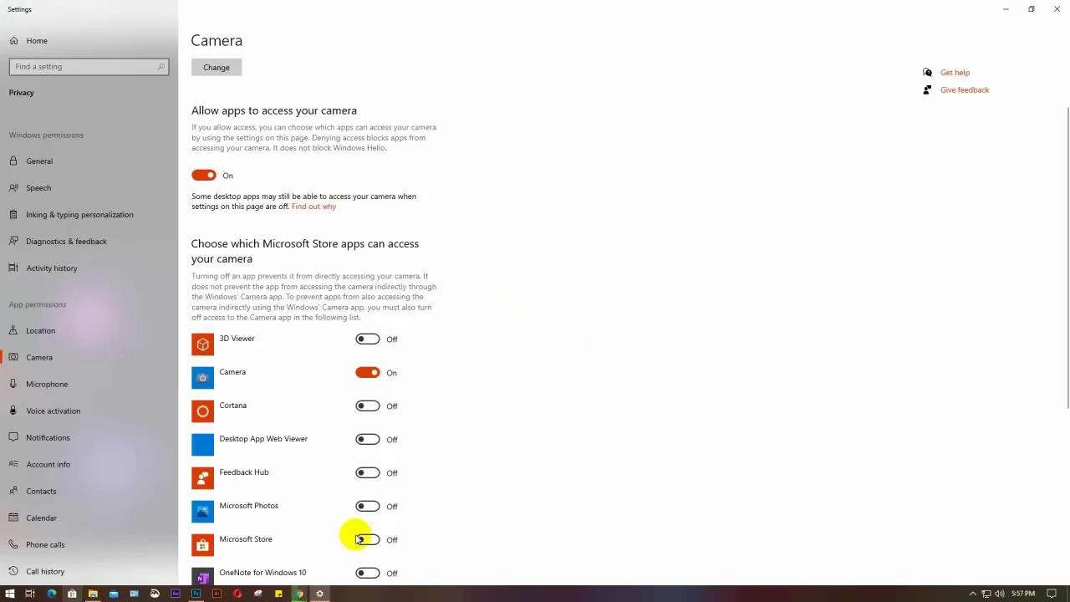
Step: Go through the device, Store app and desktop app camera access options again, and close the Settings window
click(12, 594)
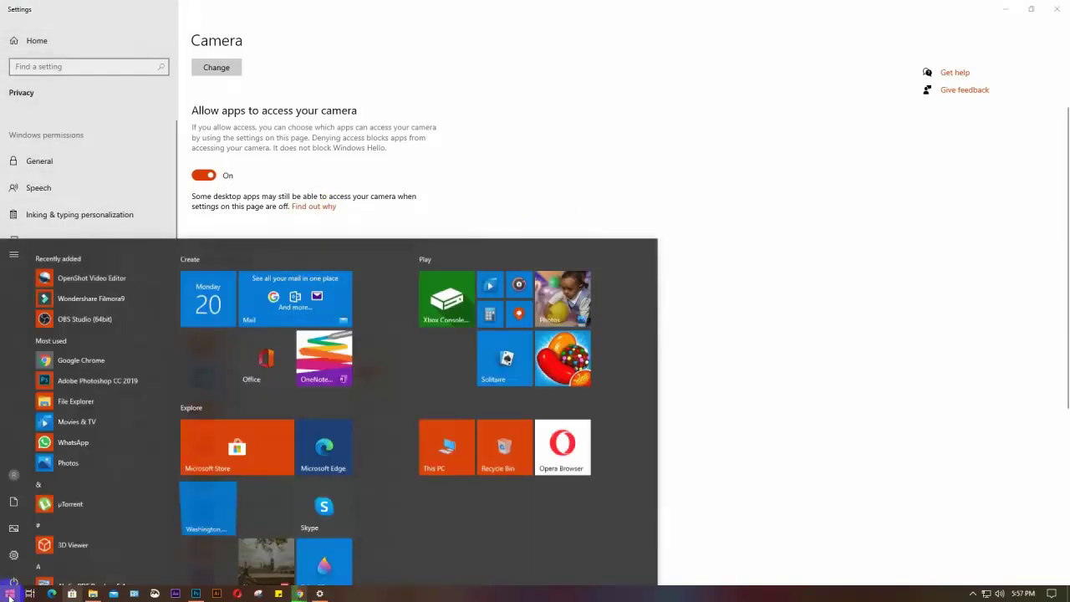
click(786, 281)
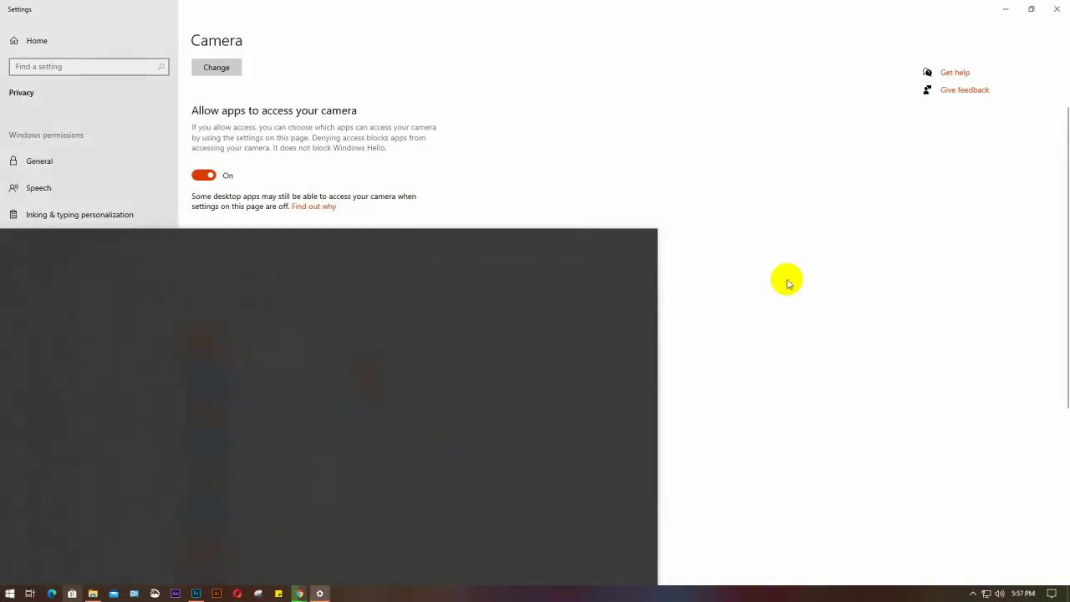
scroll(540, 335, down, 5)
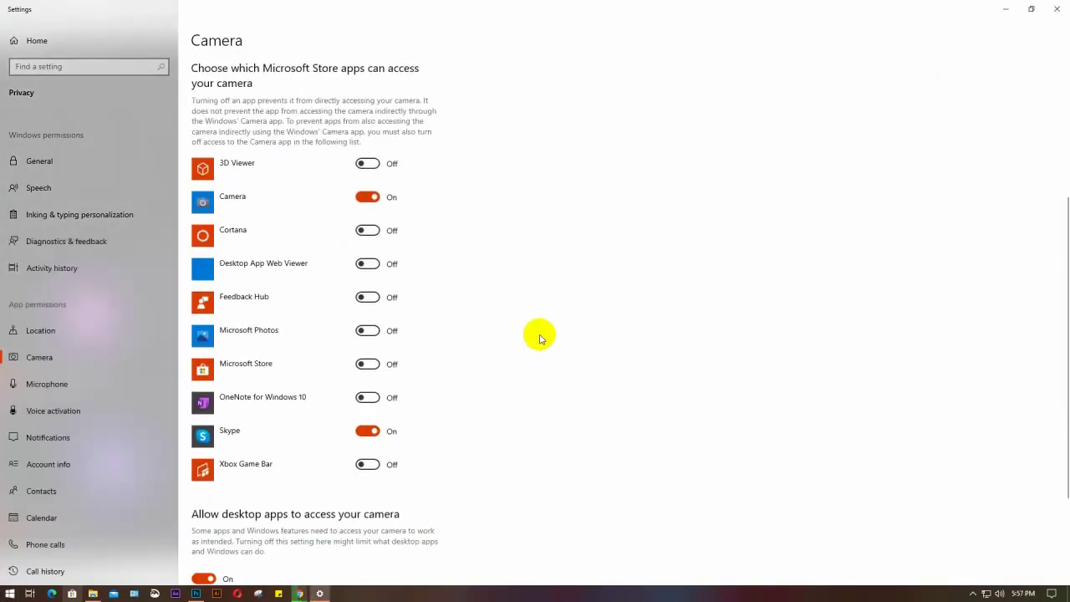
scroll(540, 338, down, 2)
scroll(540, 336, up, 8)
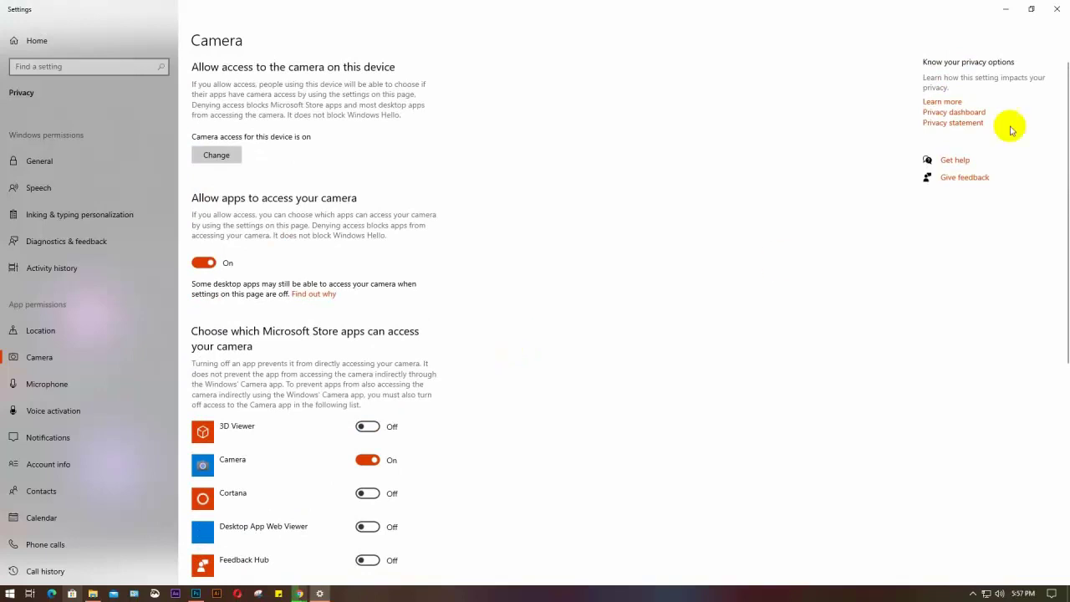
scroll(444, 327, down, 2)
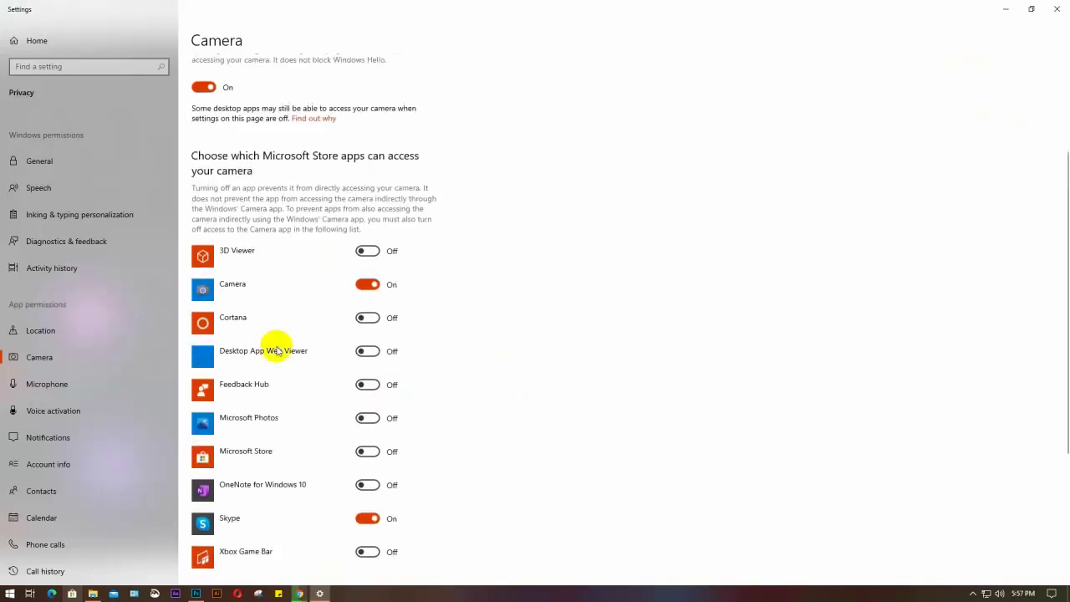
scroll(504, 283, up, 2)
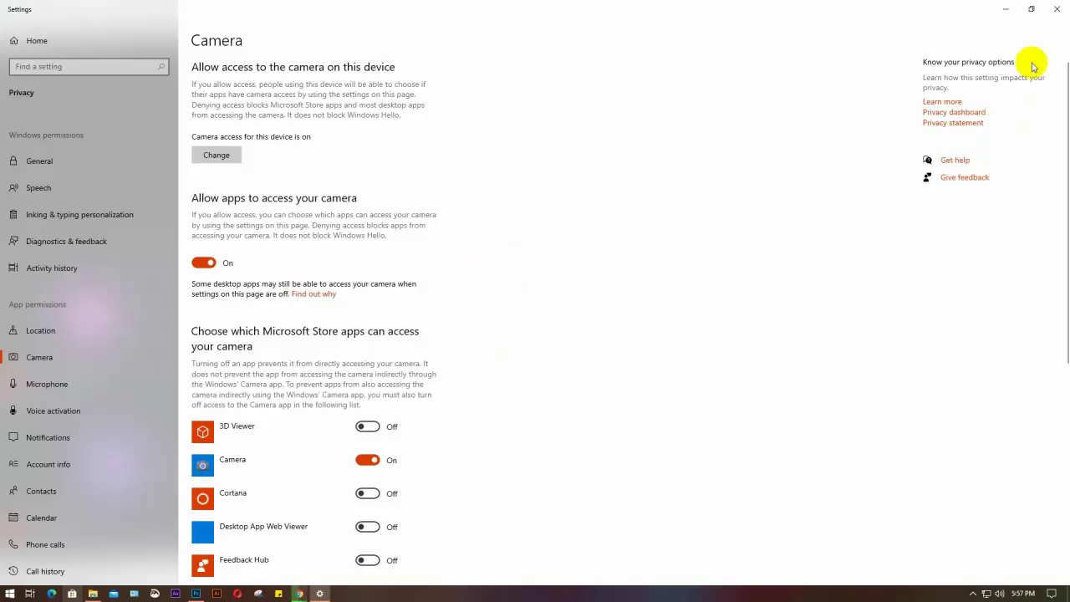
click(1055, 13)
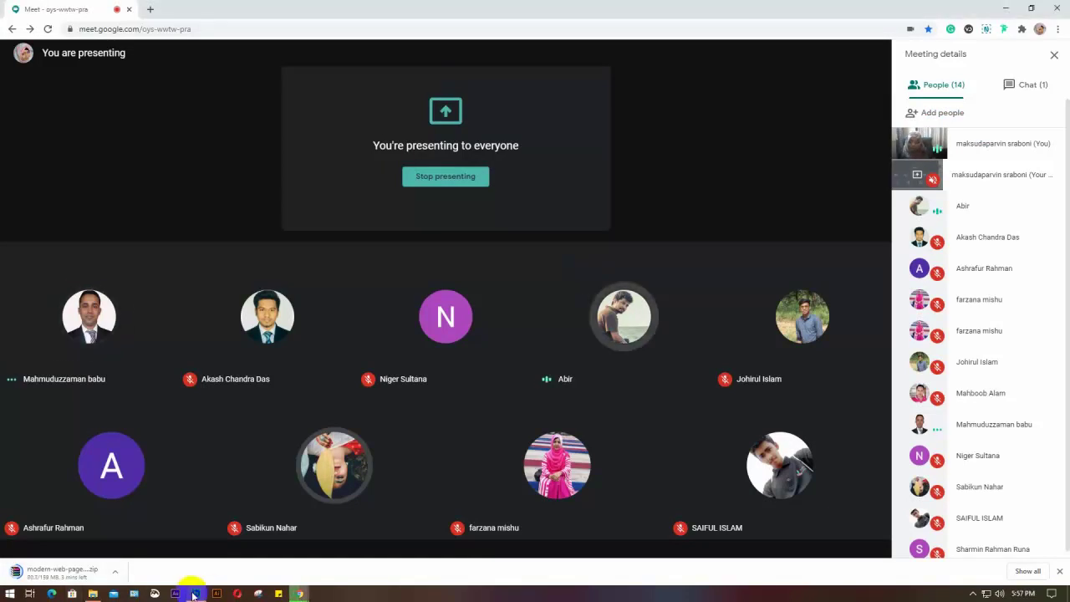
Step: Switch to the batch attendance spreadsheet and change the fill color of row 10 on the GD 52 sheet to white
mouse_move(300, 593)
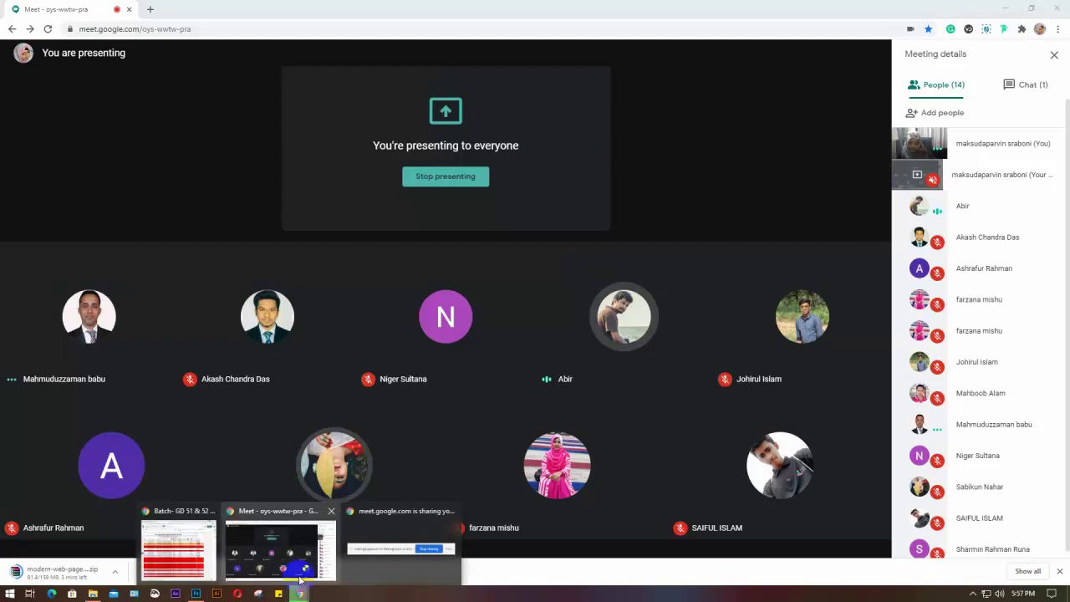
click(178, 544)
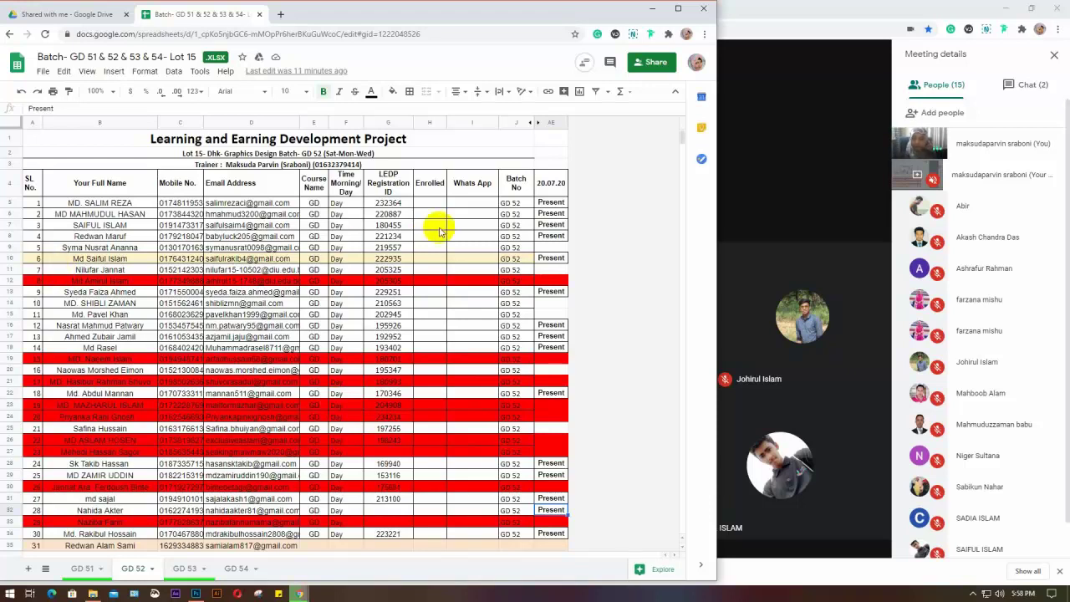
click(6, 223)
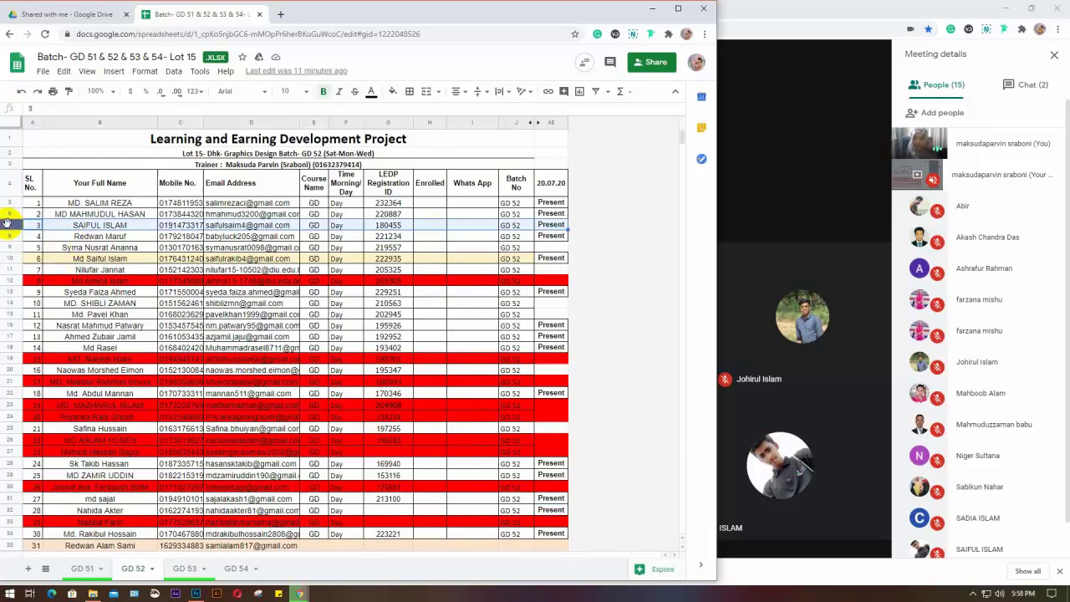
click(6, 245)
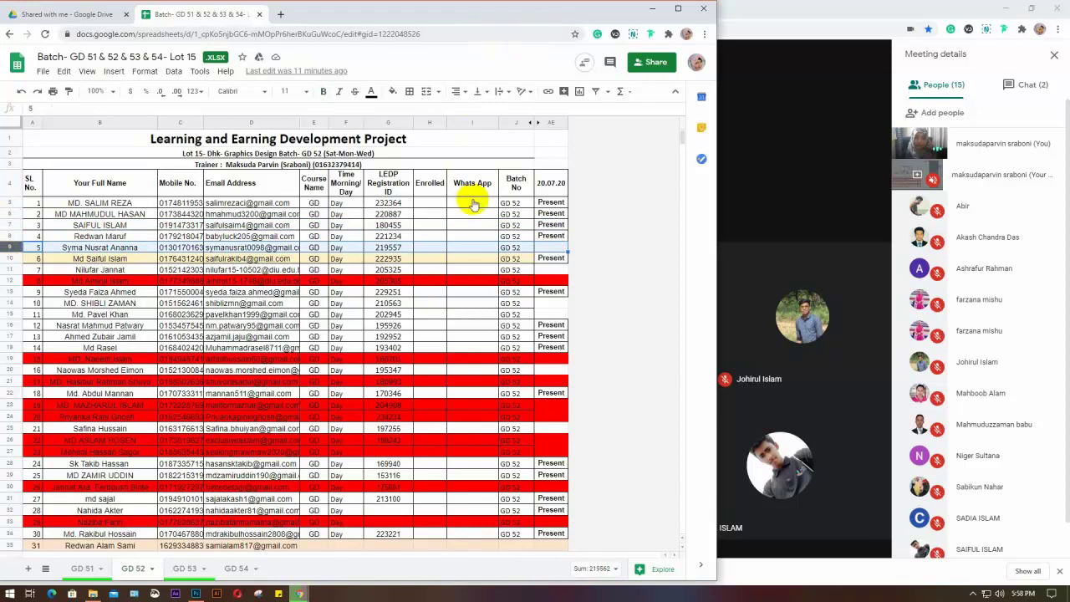
click(5, 269)
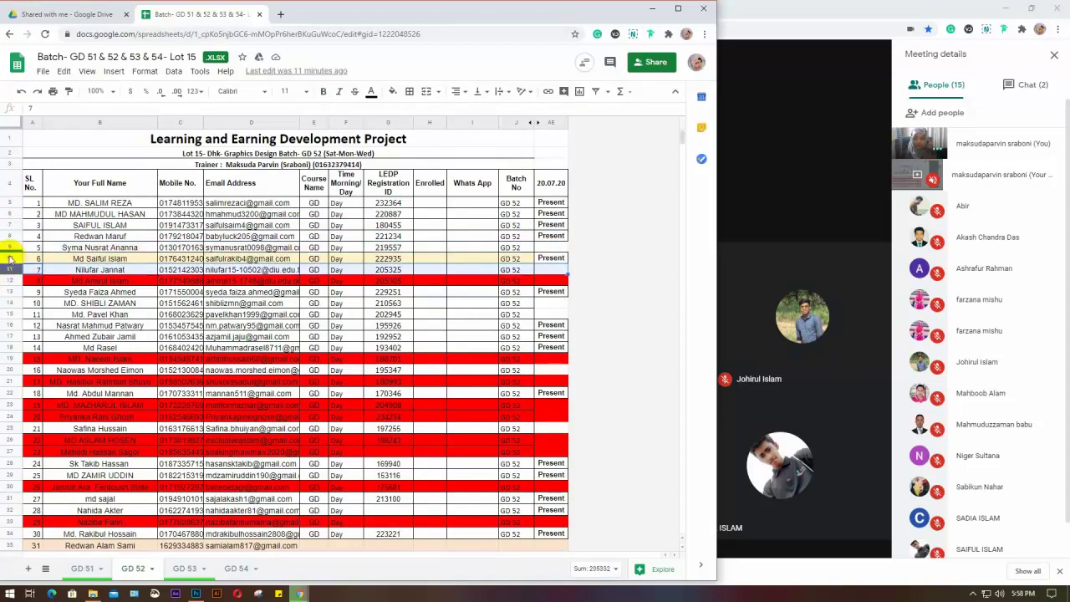
click(7, 258)
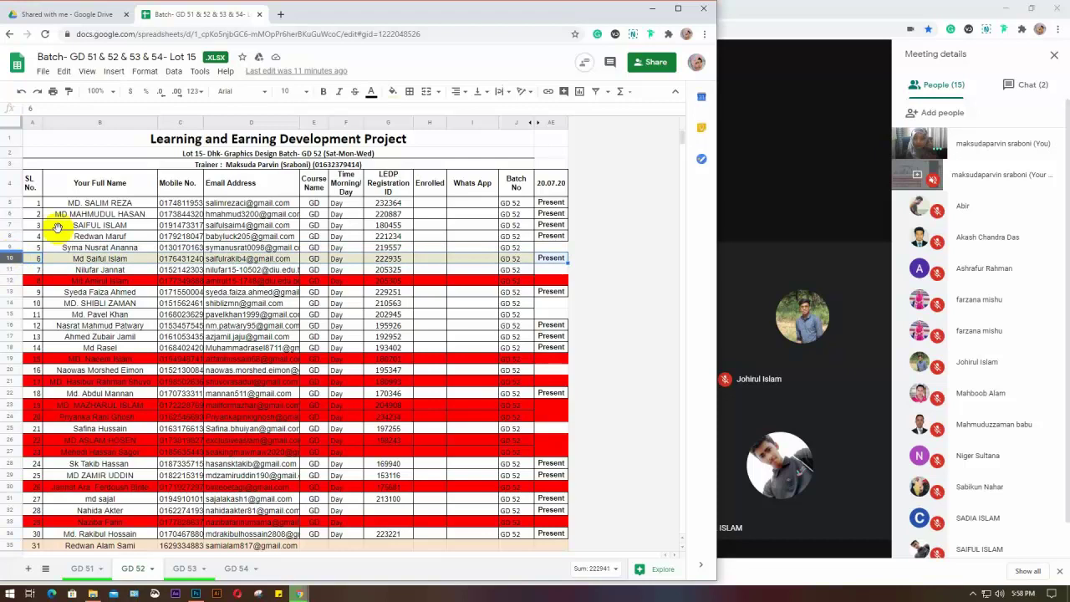
click(392, 91)
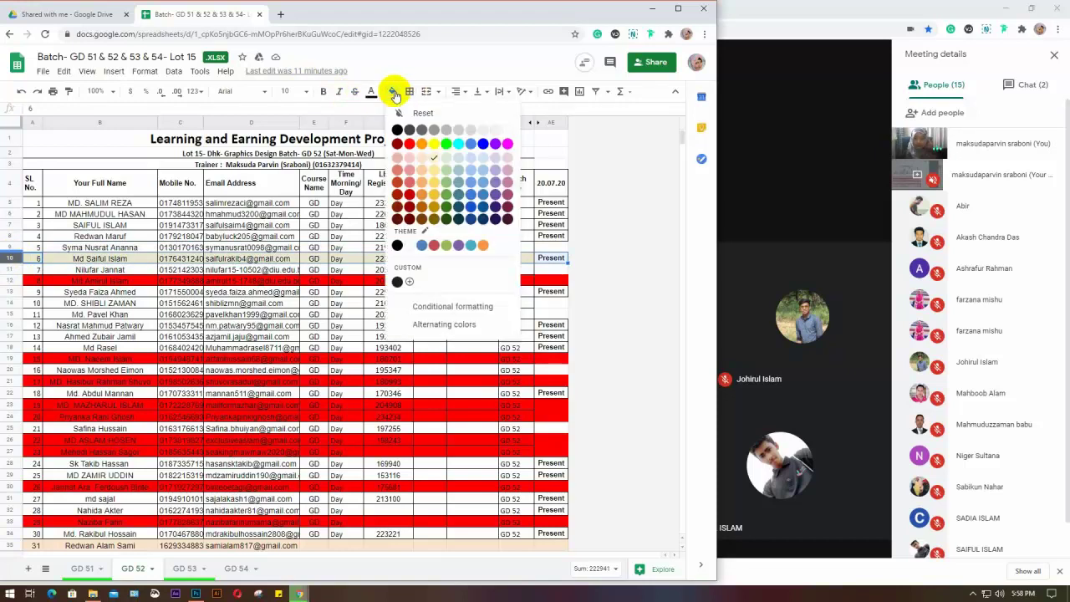
click(507, 128)
click(392, 92)
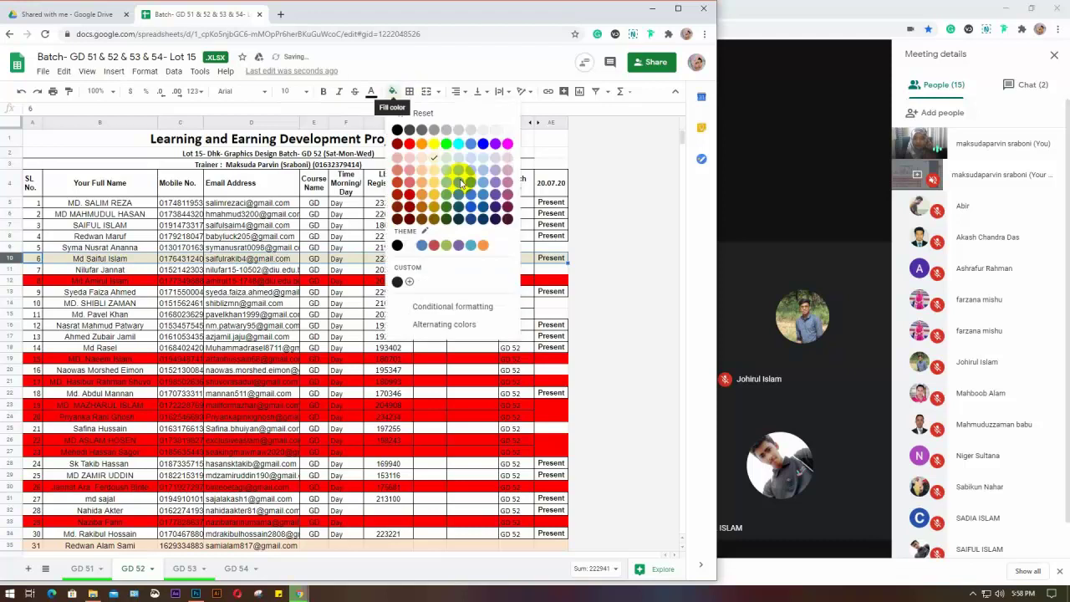
click(508, 129)
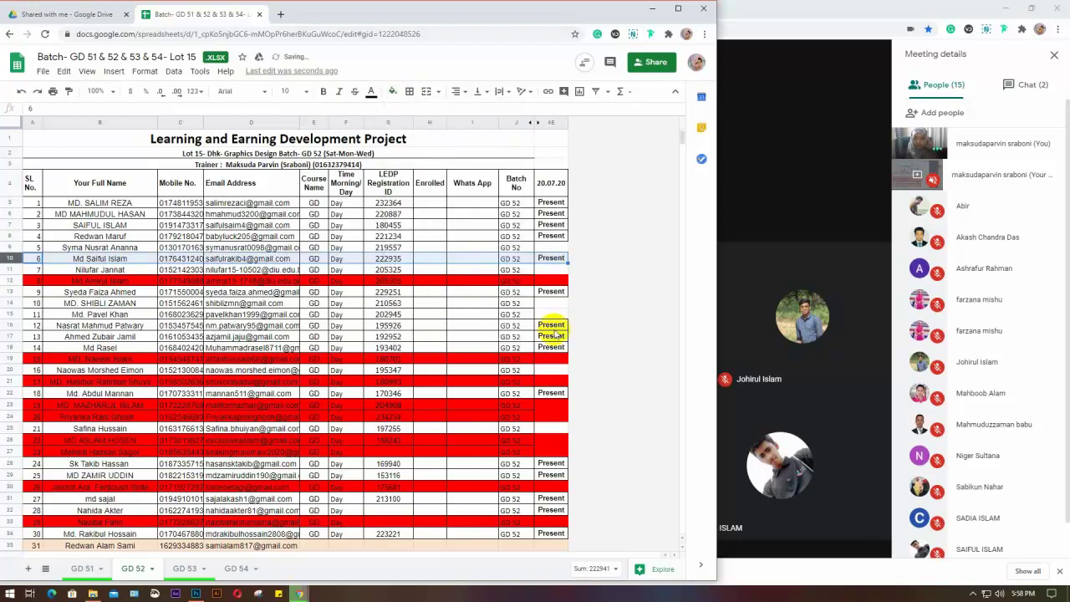
key(Down)
key(Down)
key(Down)
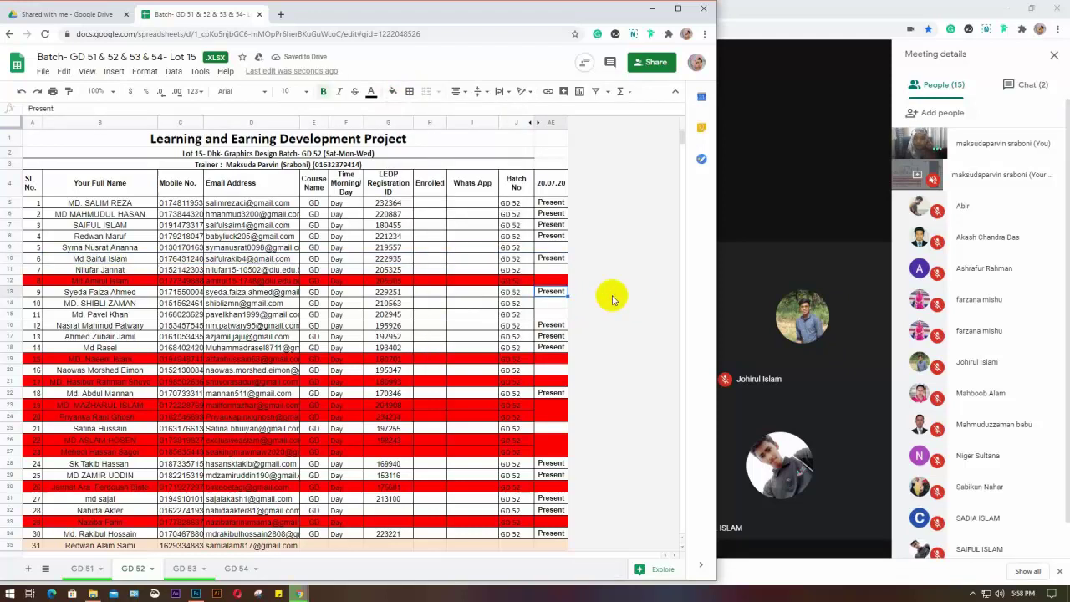
scroll(611, 297, down, 3)
click(13, 455)
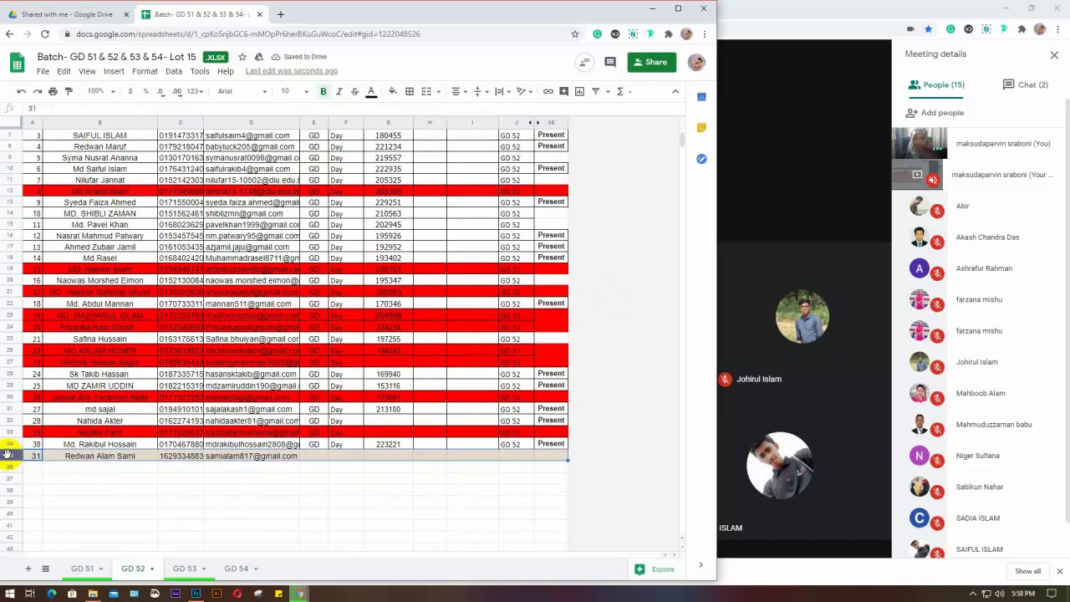
click(393, 94)
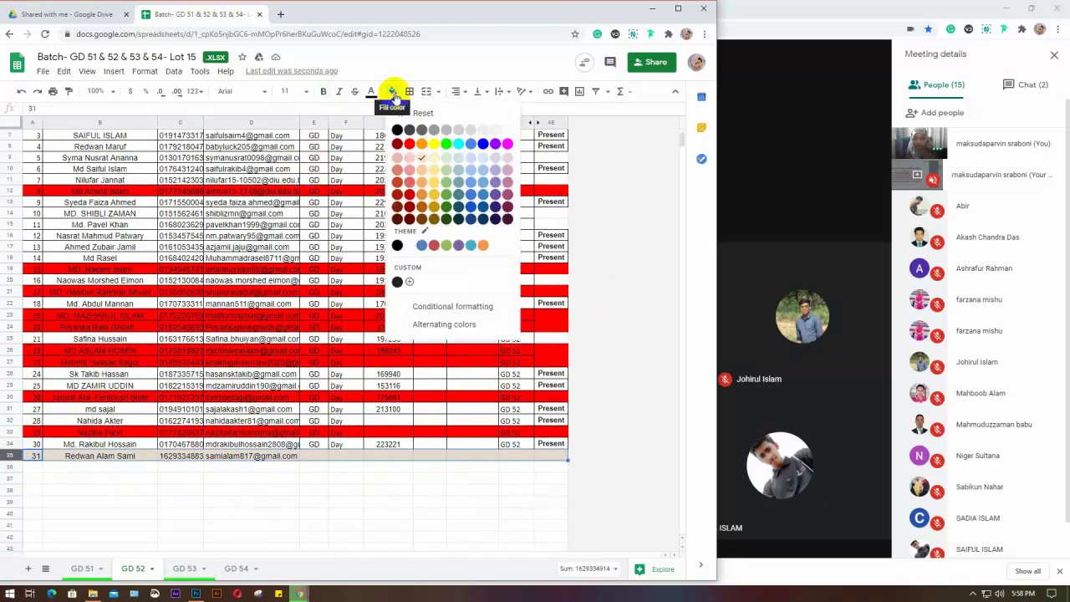
click(615, 190)
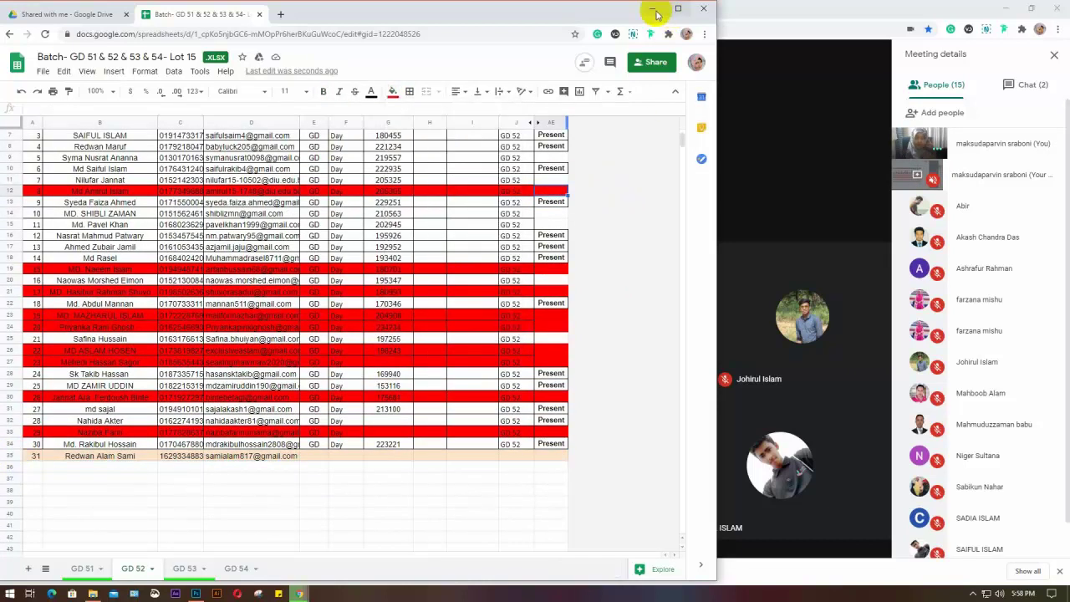
Step: Minimize the attendance spreadsheet window to return to the Meet call
click(652, 8)
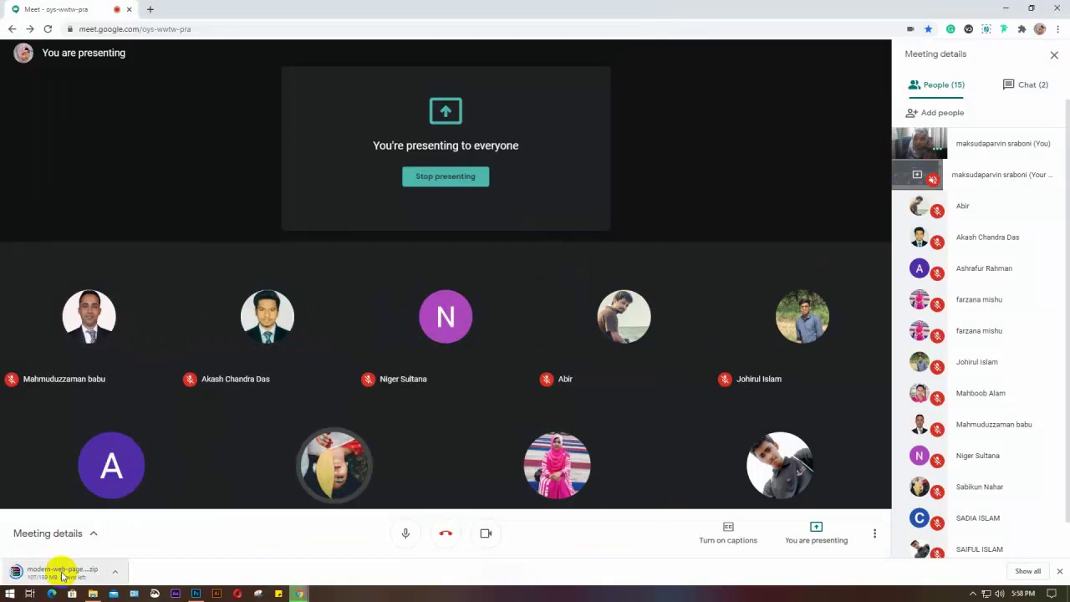